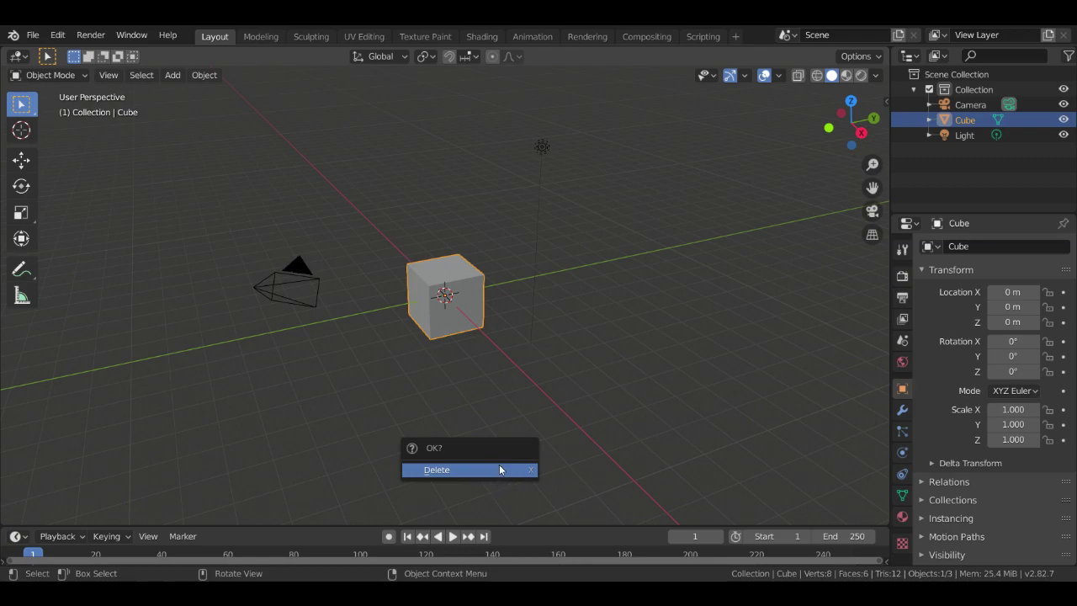
# Delete the default cube and switch to the front orthographic view of the scene
pyautogui.moveTo(378, 421); pyautogui.dragTo(561, 464, button='middle')
pyautogui.press('KP_7')
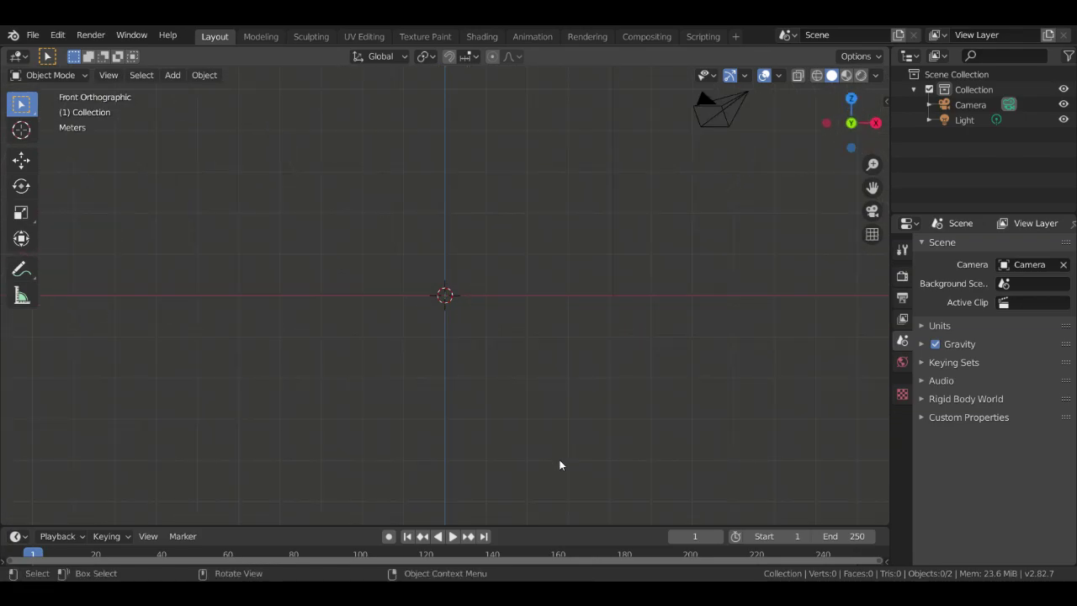
pyautogui.press('KP_1')
pyautogui.scroll(-3, 501, 286)
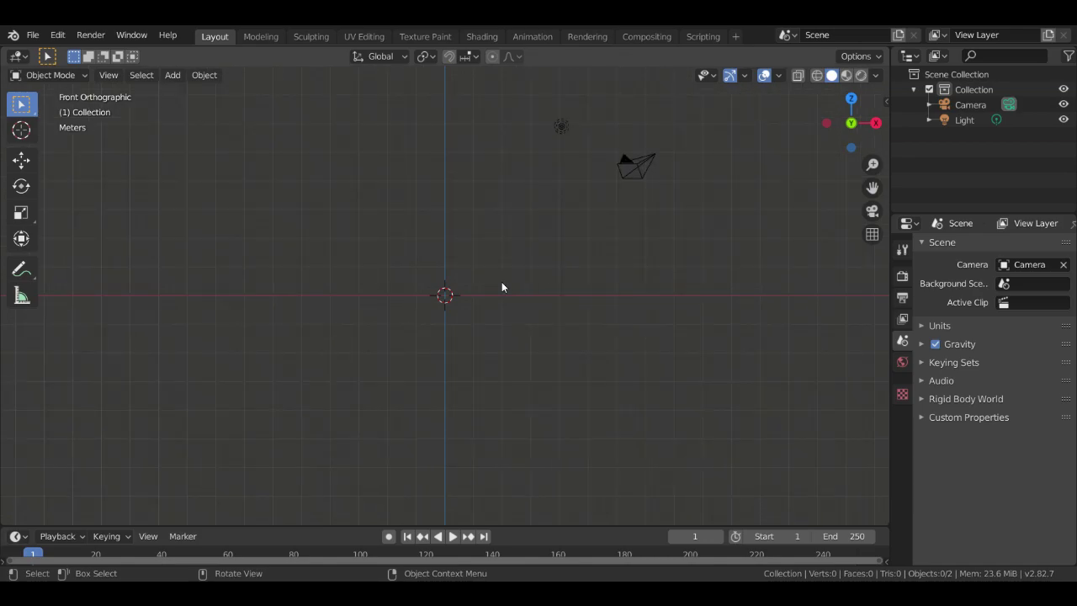
pyautogui.scroll(2, 497, 288)
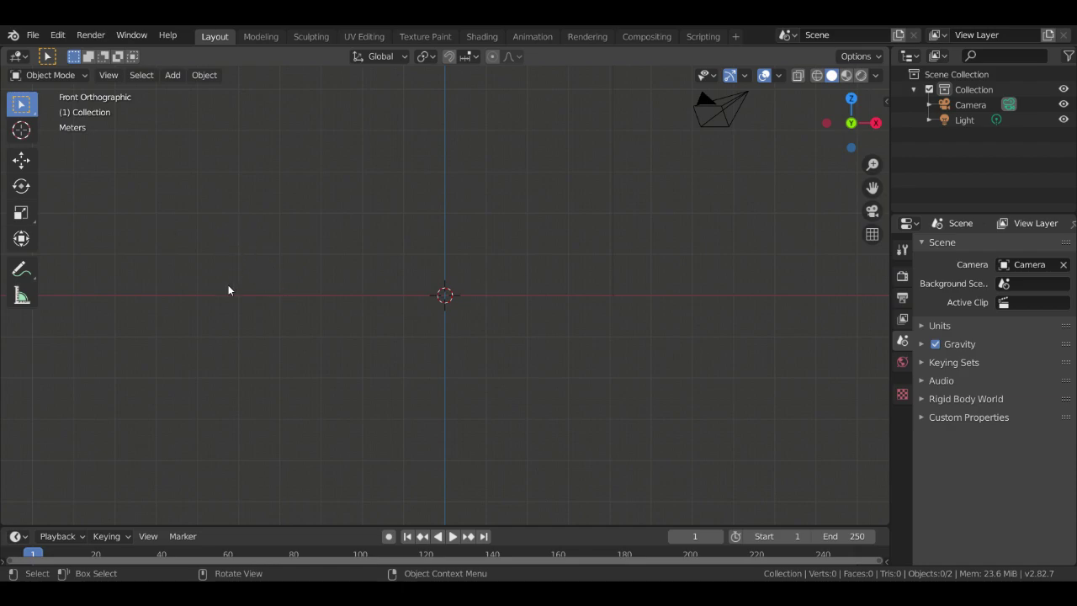
# Add a mesh cube at the world origin and scale its geometry down uniformly to about 0.68 in Edit Mode
pyautogui.hotkey('shift', 'a')
pyautogui.moveTo(325, 278)
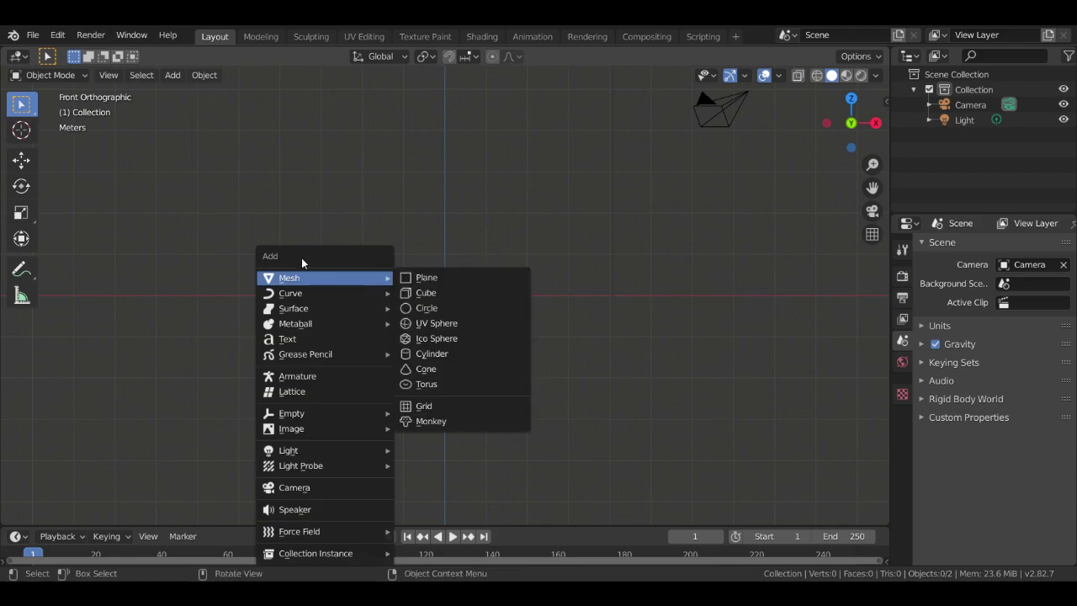
pyautogui.click(426, 293)
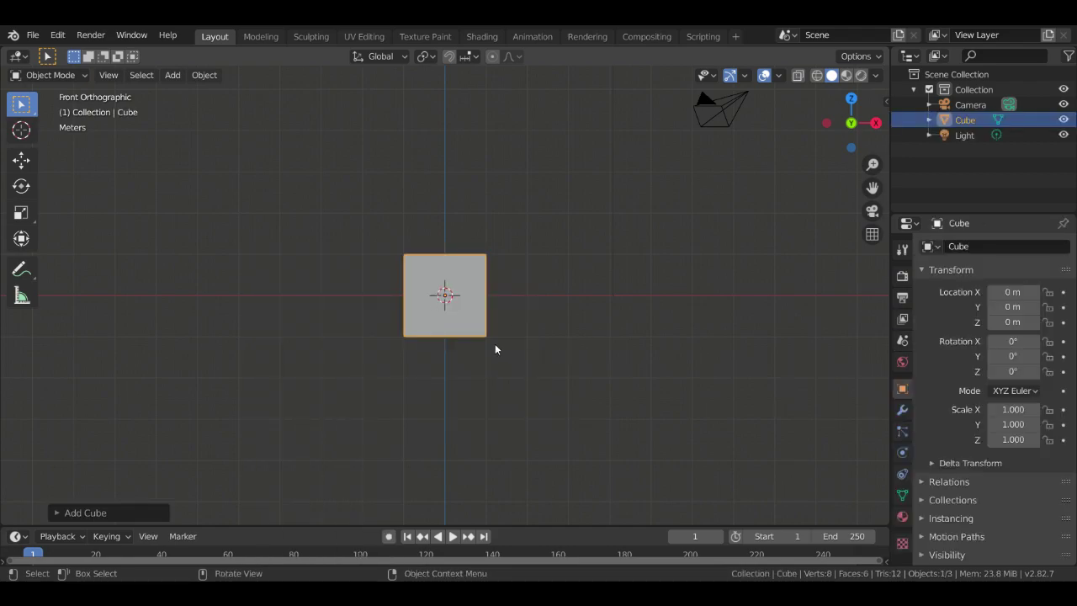
pyautogui.press('a')
pyautogui.press('Tab')
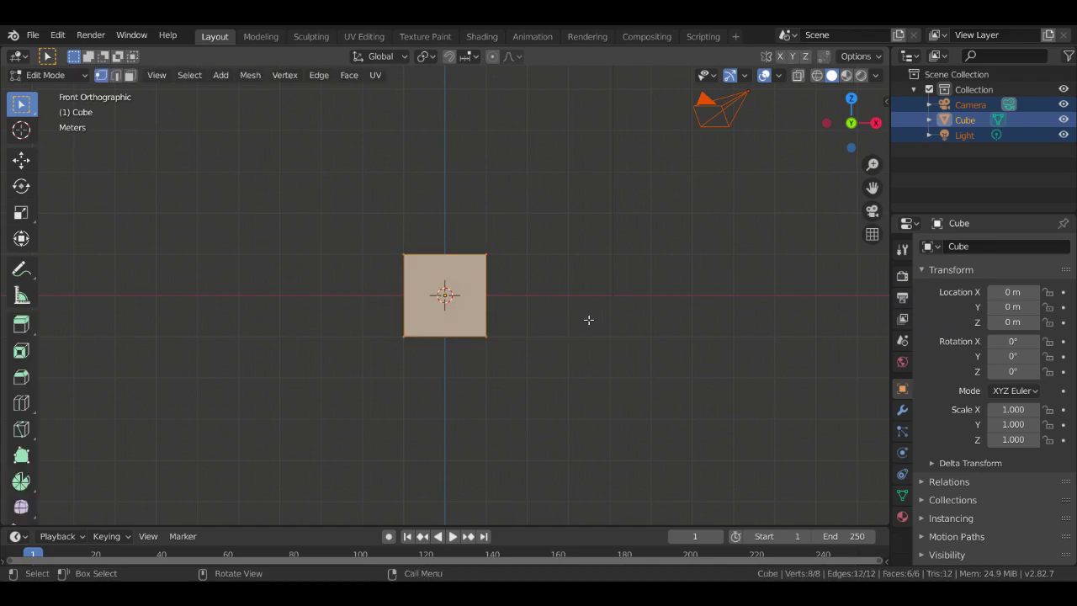
pyautogui.press('s')
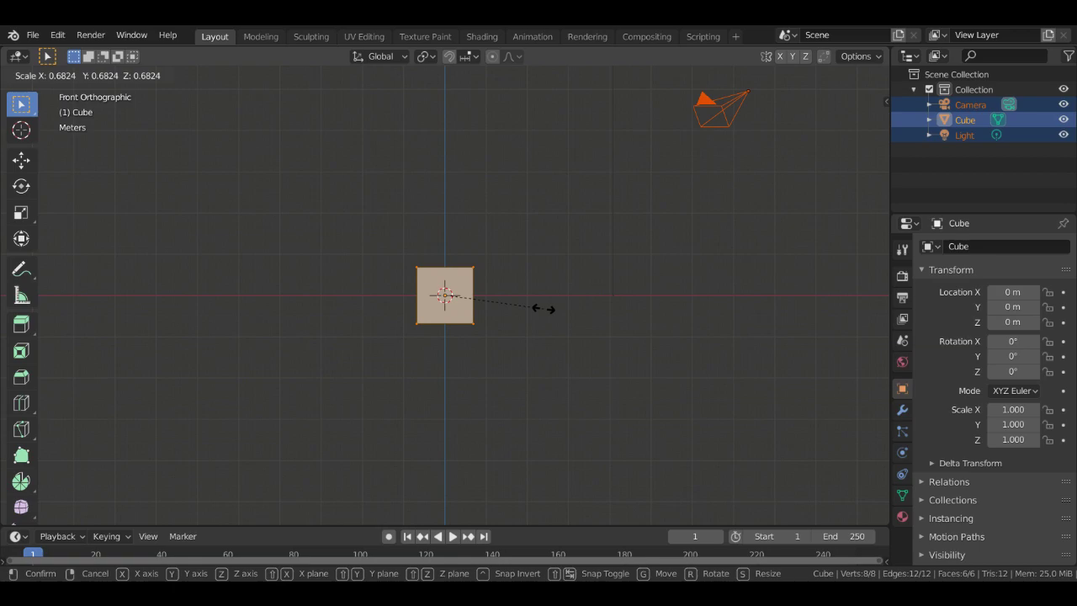
pyautogui.click(544, 309)
# Try narrowing the cube's geometry along the X axis, and undo that scaling
pyautogui.press('s')
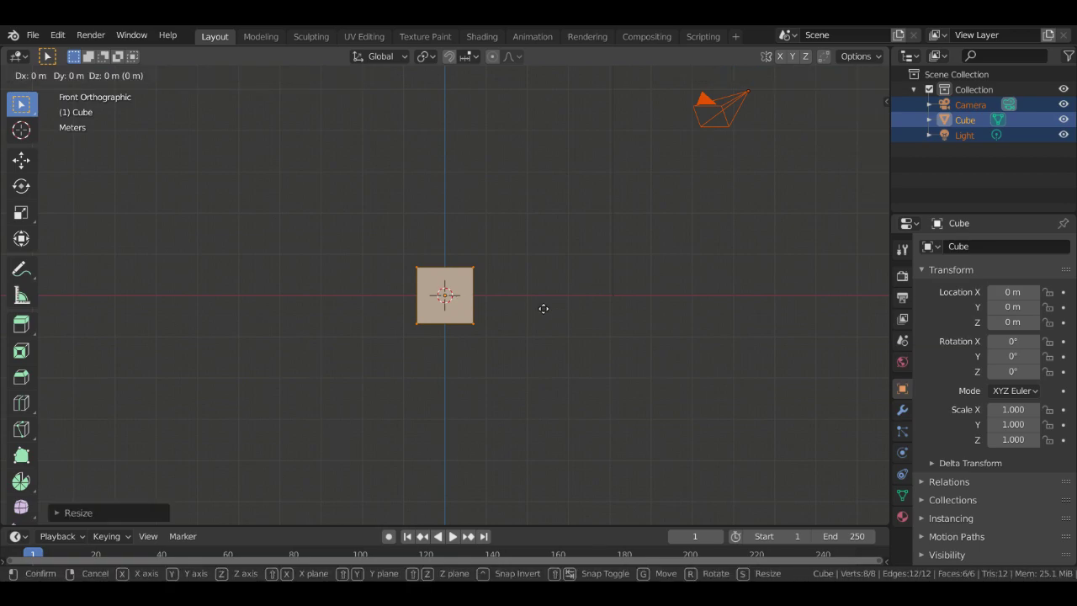
pyautogui.press('x')
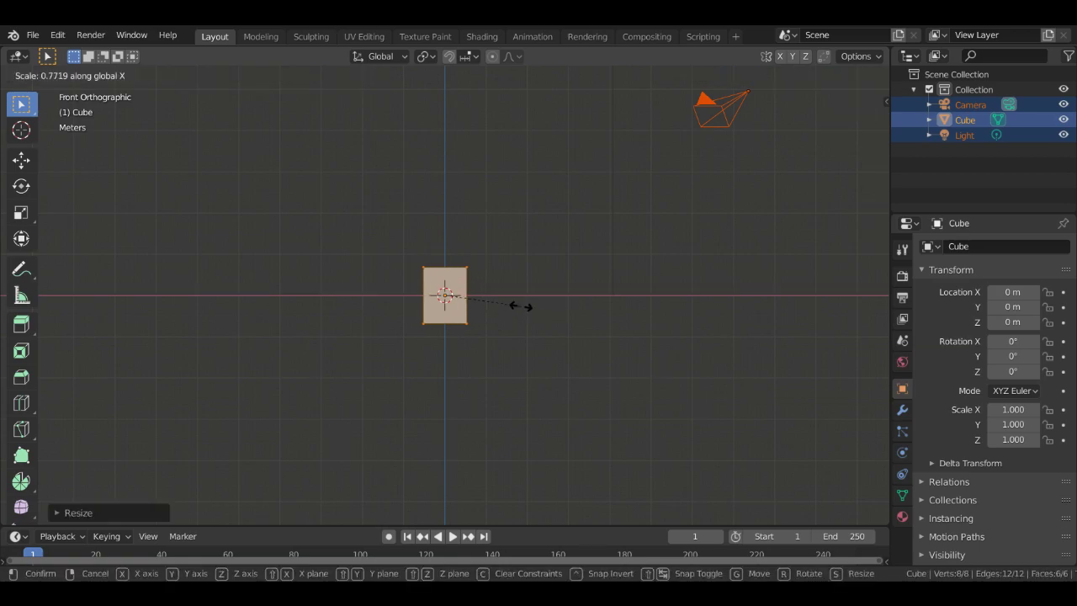
pyautogui.click(474, 313)
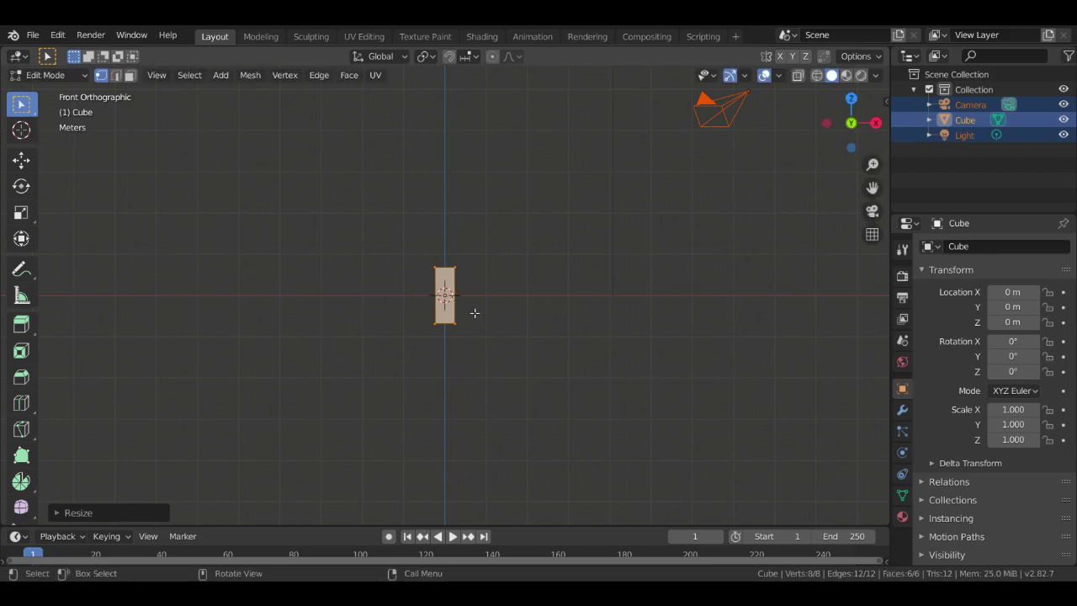
pyautogui.hotkey('ctrl', 'z')
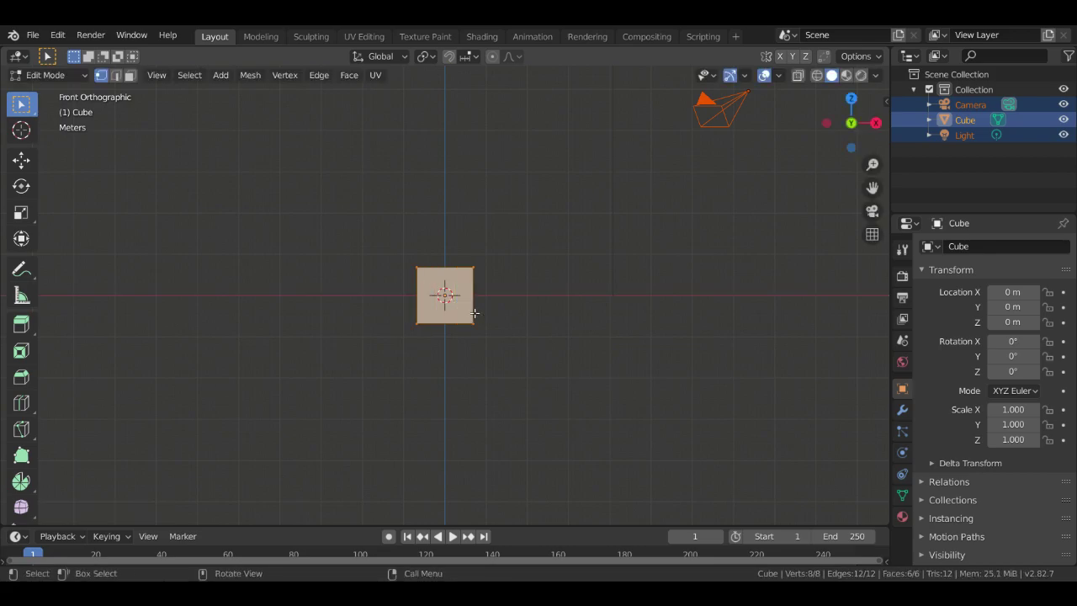
pyautogui.press('s')
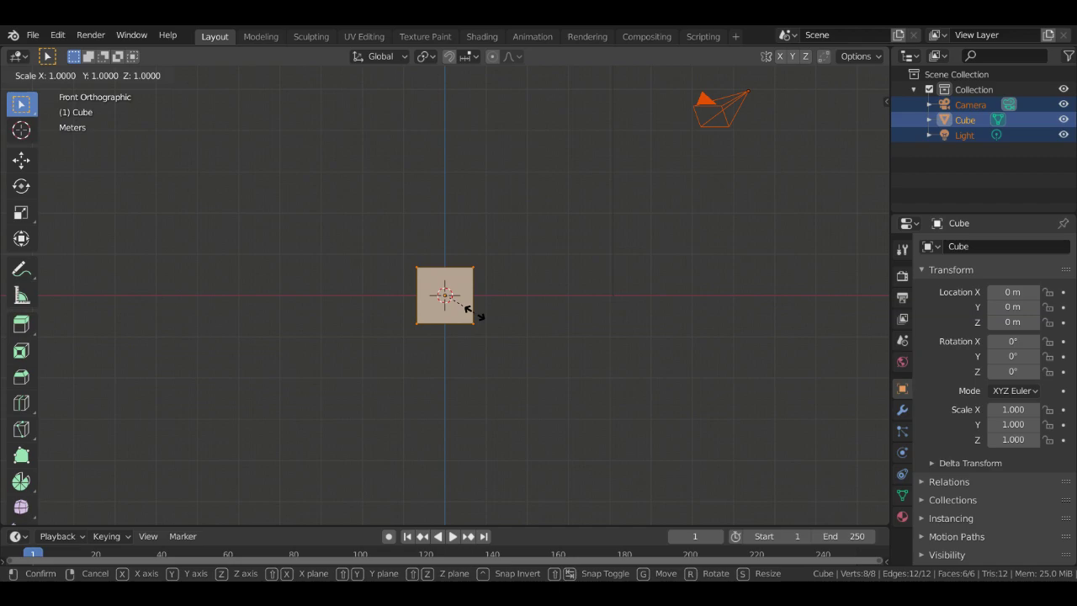
pyautogui.press('y')
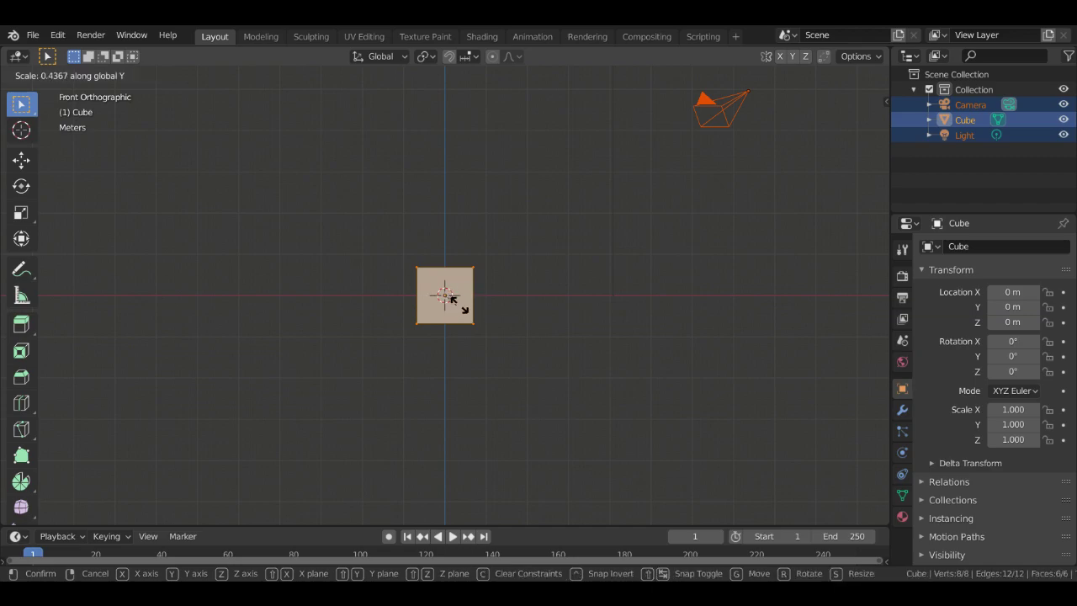
pyautogui.press('Escape')
pyautogui.press('Tab')
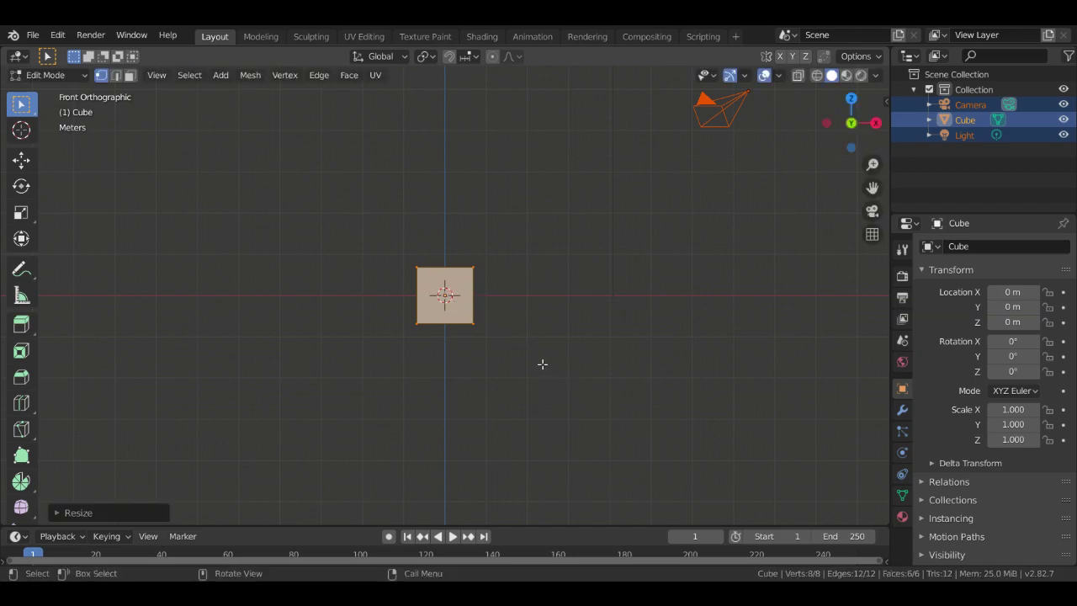
pyautogui.press('f')
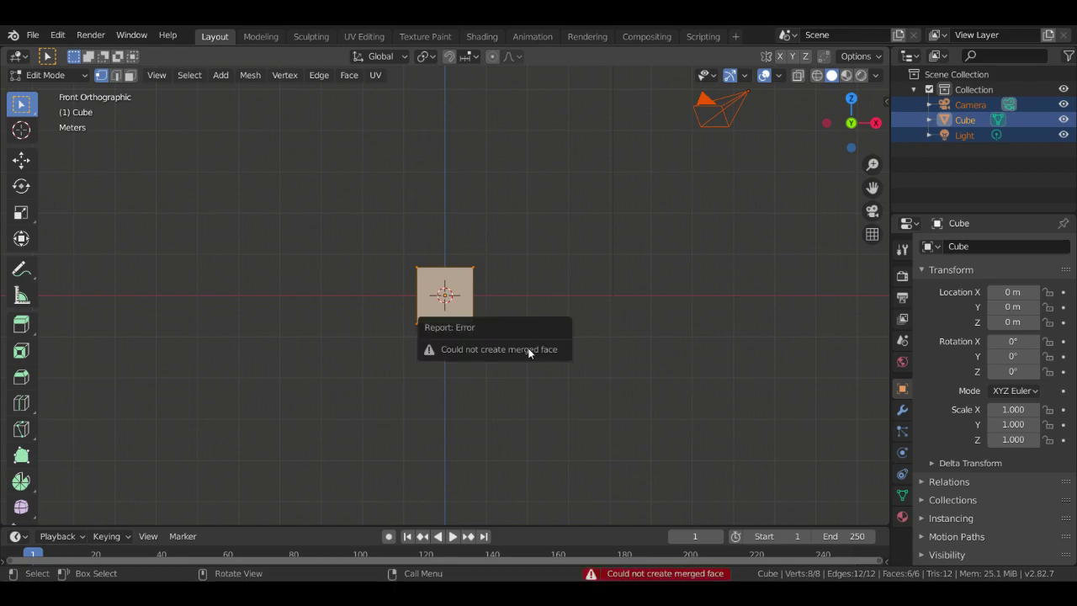
# Scale all of the cube's geometry along the global Y axis
pyautogui.press('s')
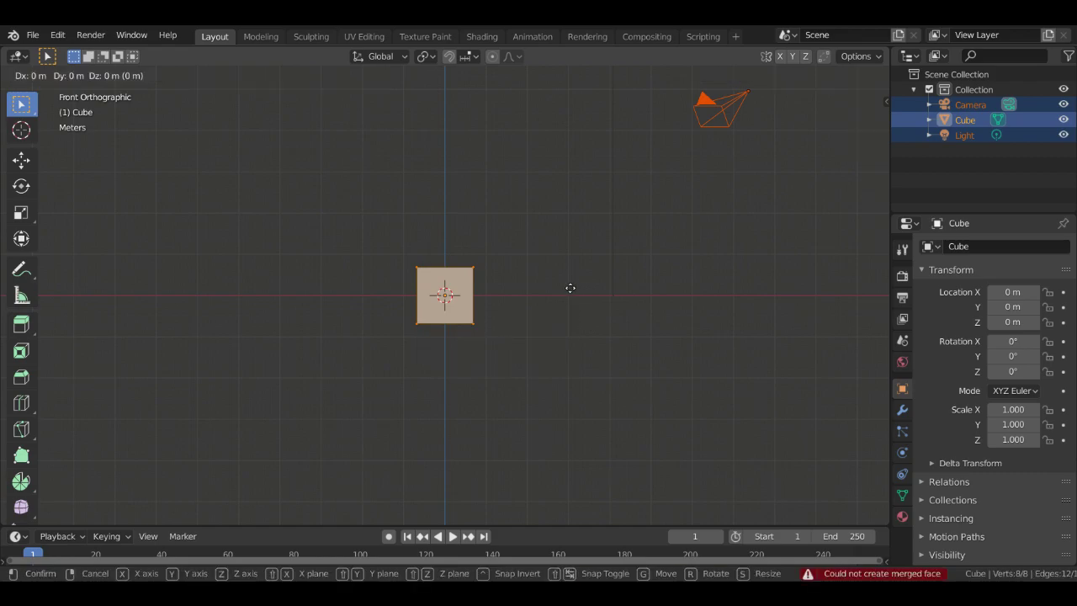
pyautogui.press('x')
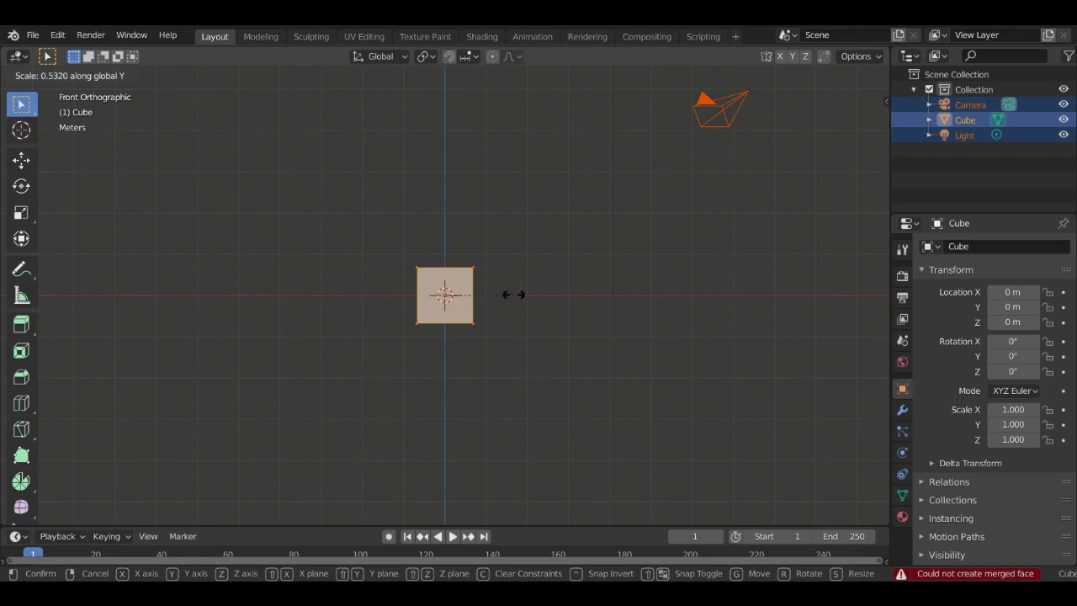
pyautogui.click(520, 294)
# Try narrowing the cube's geometry to less than half its width along X, and undo that scaling
pyautogui.press('s')
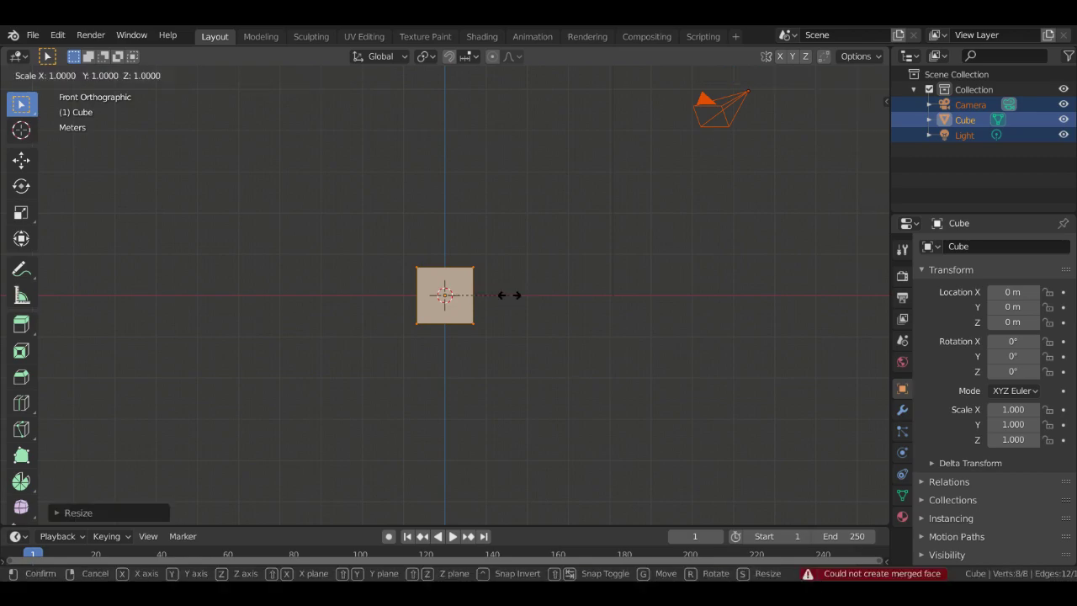
pyautogui.press('x')
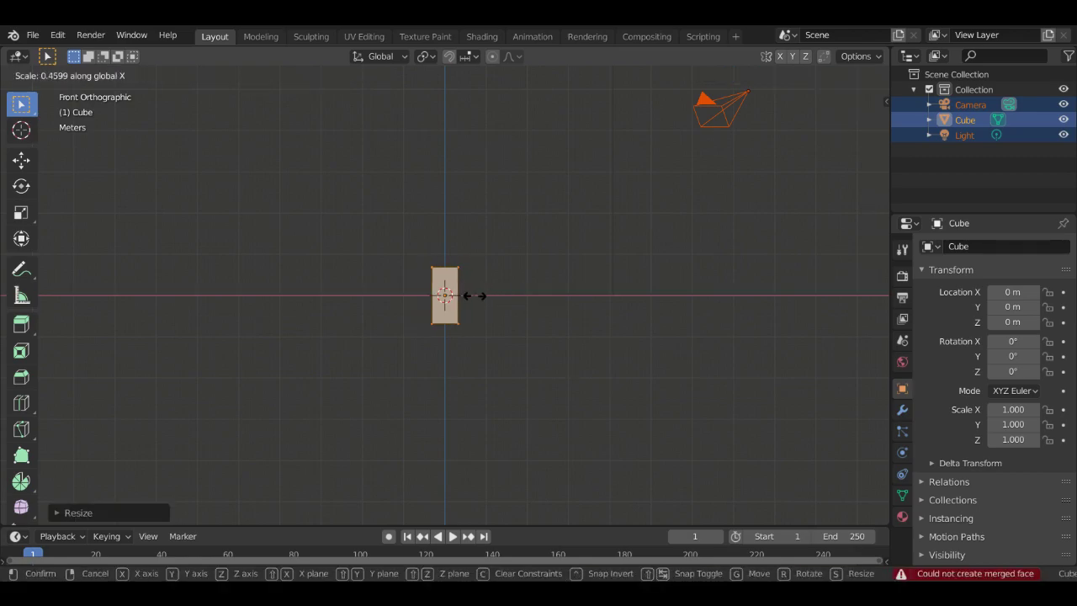
pyautogui.click(471, 296)
pyautogui.moveTo(471, 296); pyautogui.dragTo(454, 454, button='middle')
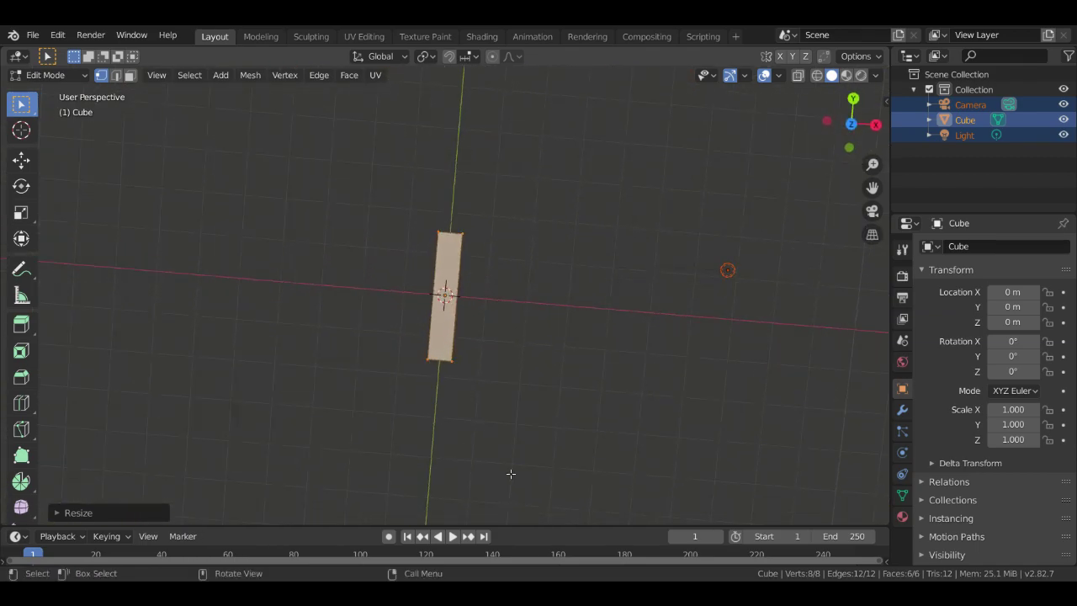
pyautogui.press('KP_1')
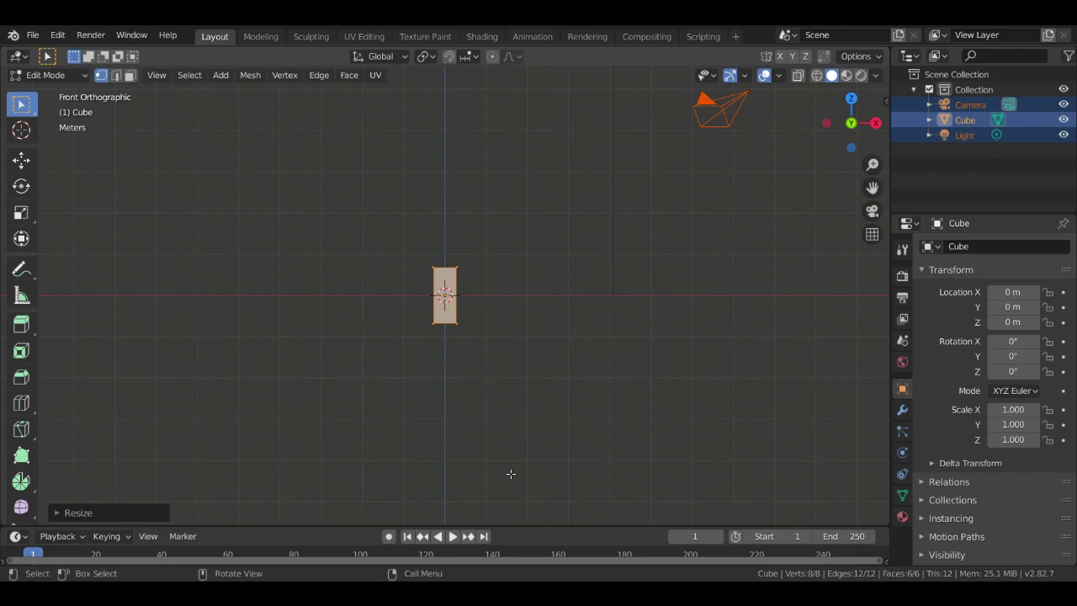
pyautogui.press('Tab')
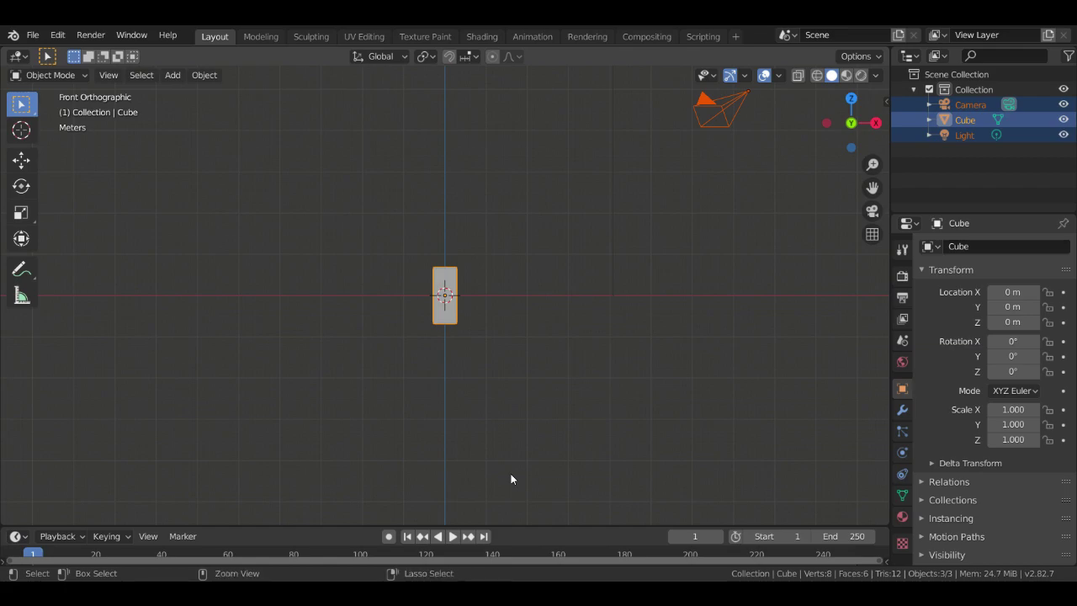
pyautogui.press('Tab')
pyautogui.hotkey('ctrl', 'z')
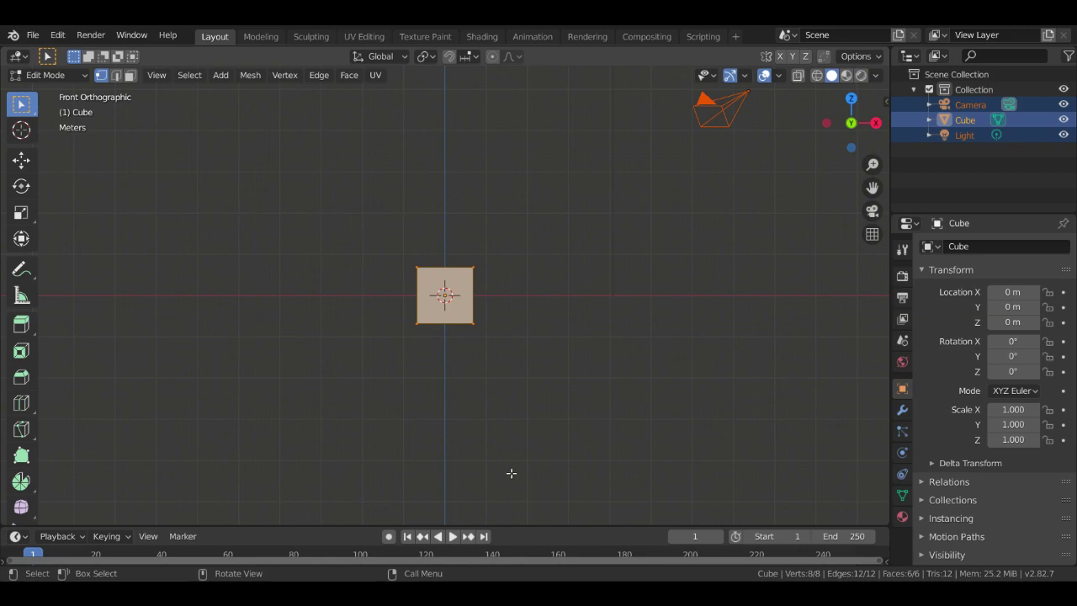
# In Object Mode, scale the selected cube, camera and light together along the global X axis to about 1.03
pyautogui.press('Tab')
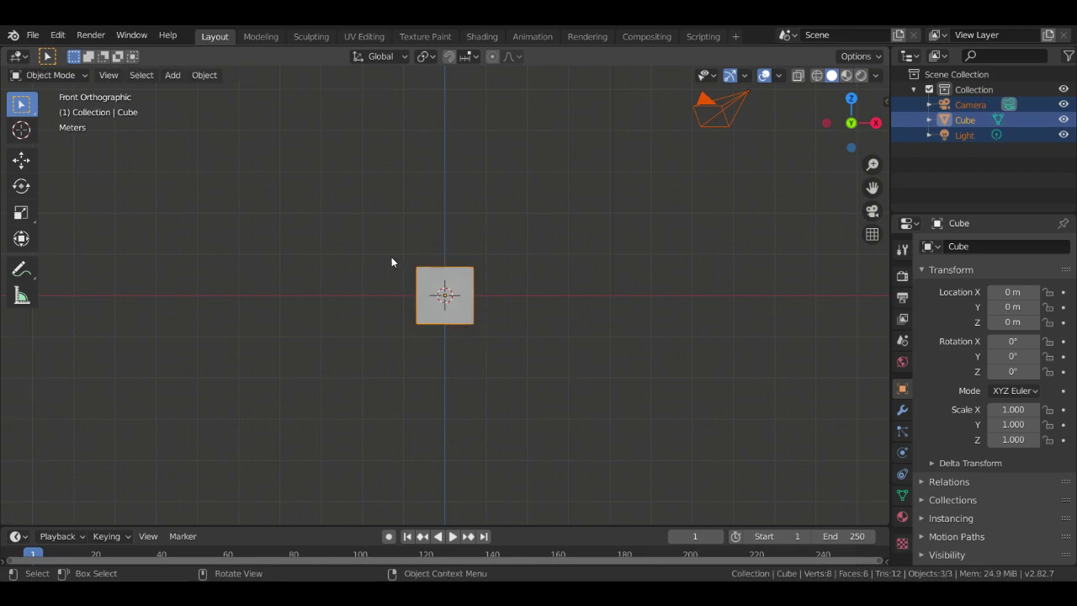
pyautogui.press('s')
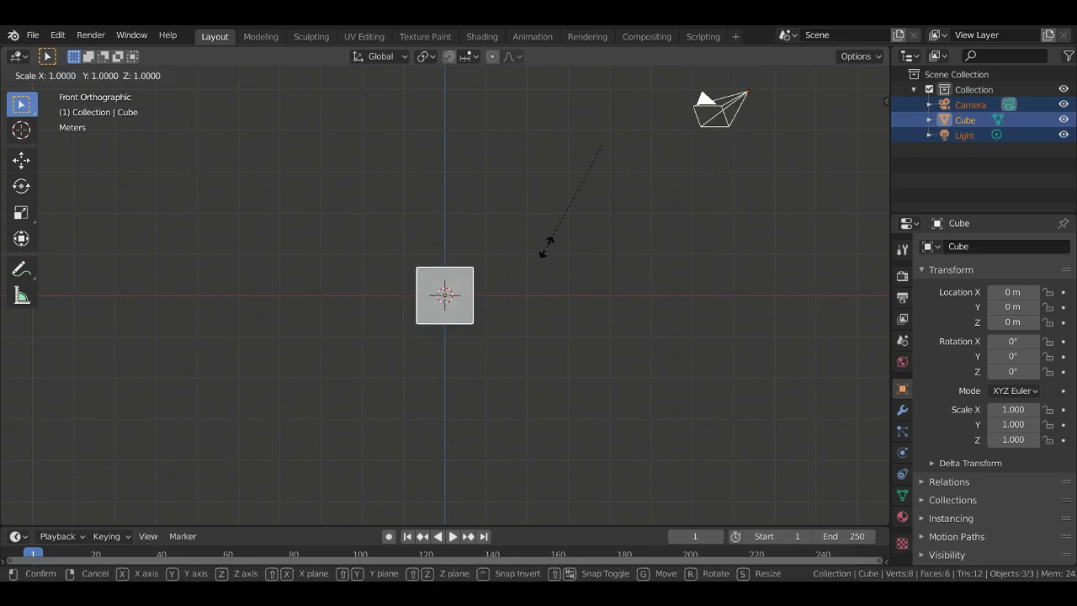
pyautogui.press('x')
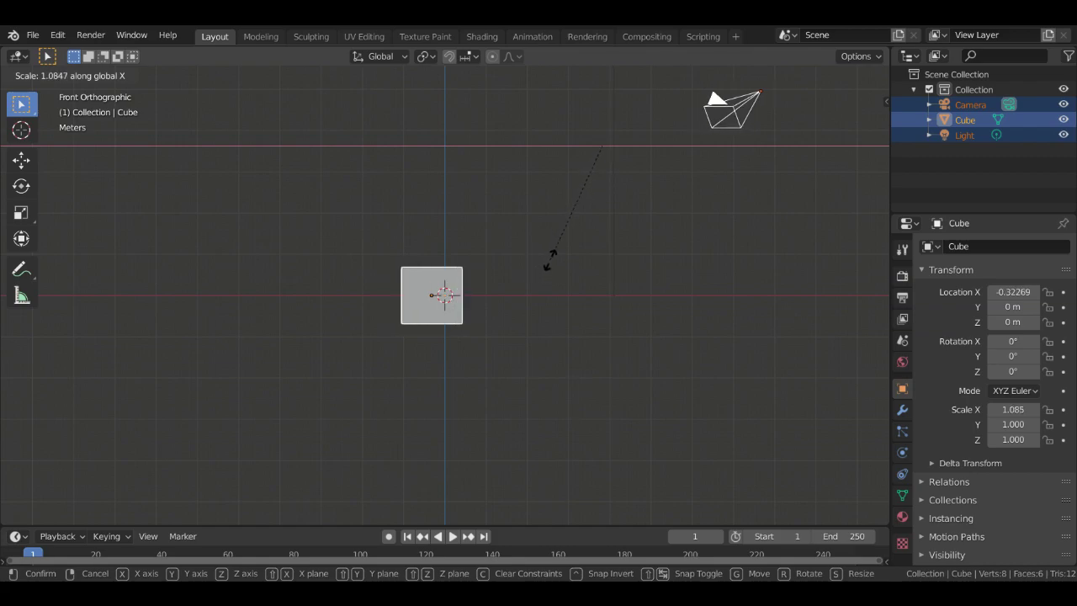
pyautogui.click(559, 262)
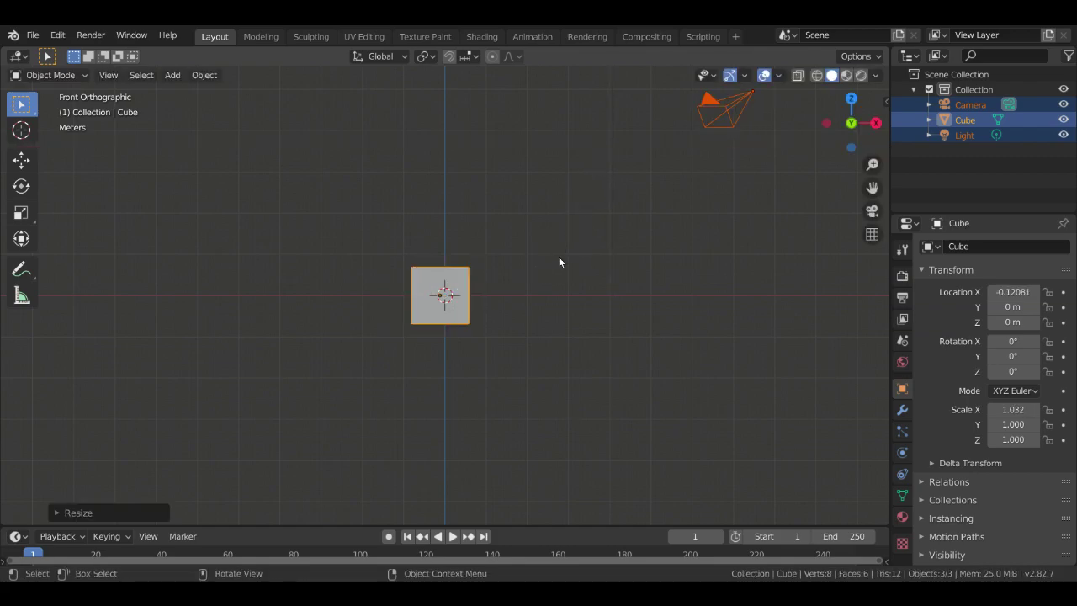
# Scale the selected cube, camera and light together uniformly to about 0.98
pyautogui.press('s')
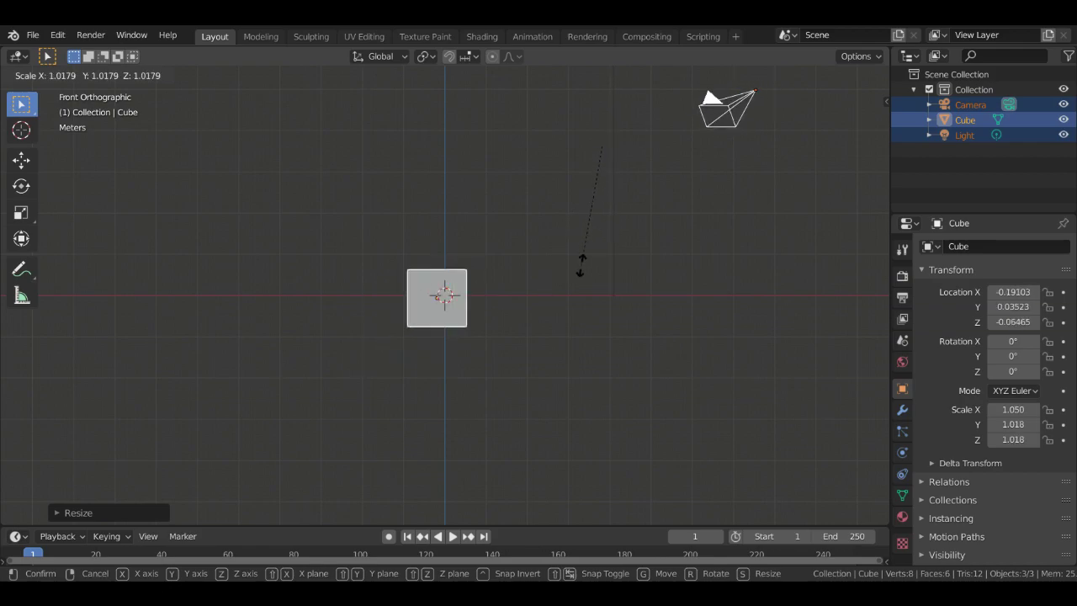
pyautogui.click(588, 268)
pyautogui.press('s')
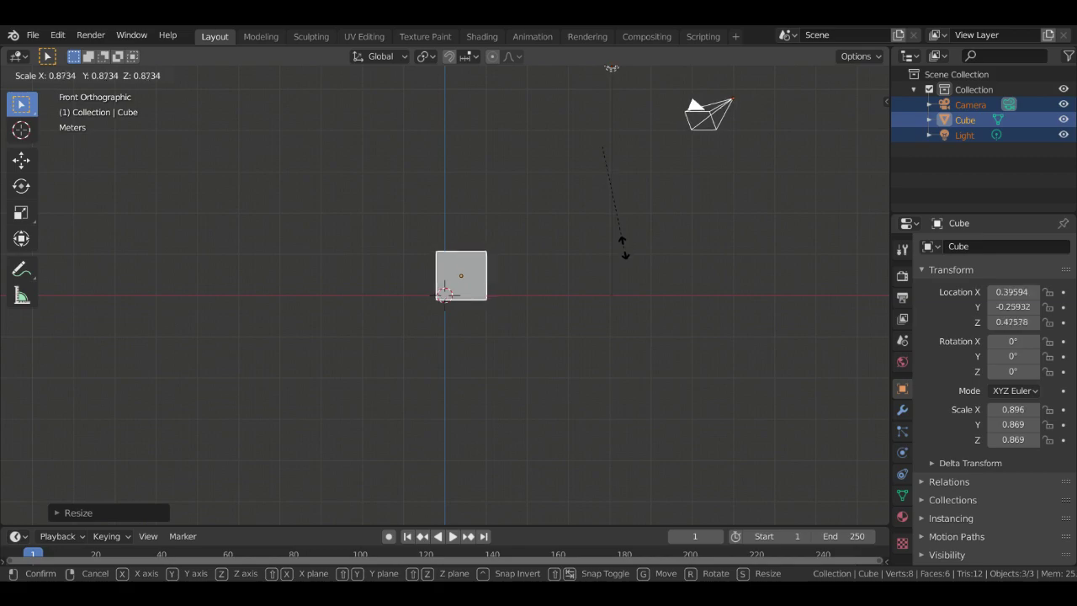
pyautogui.click(624, 266)
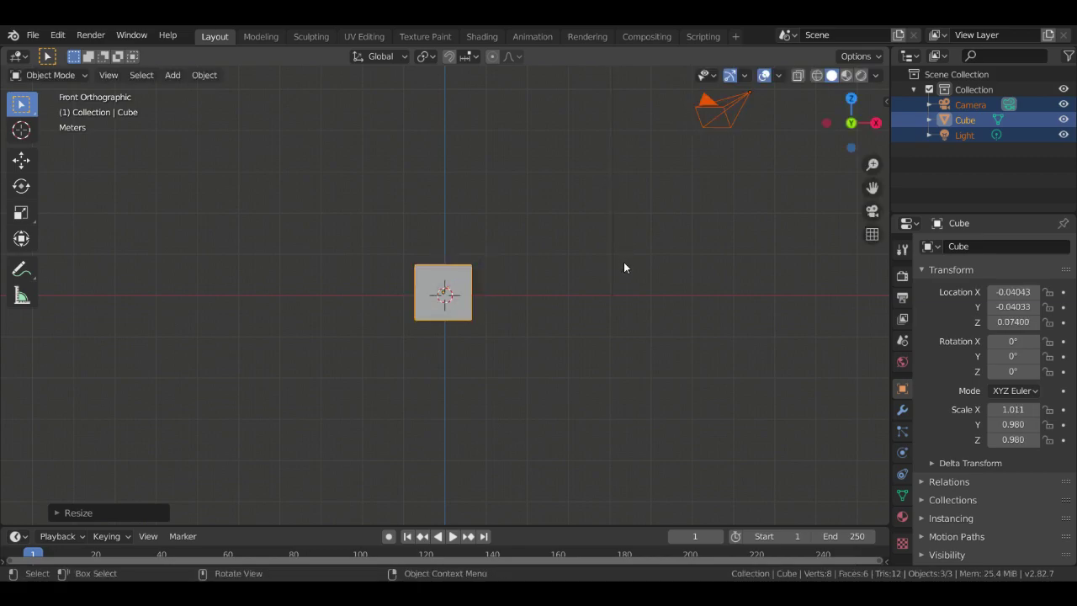
# Select only the cube and stretch it along the global X axis to an X scale of about 3.32
pyautogui.click(539, 260)
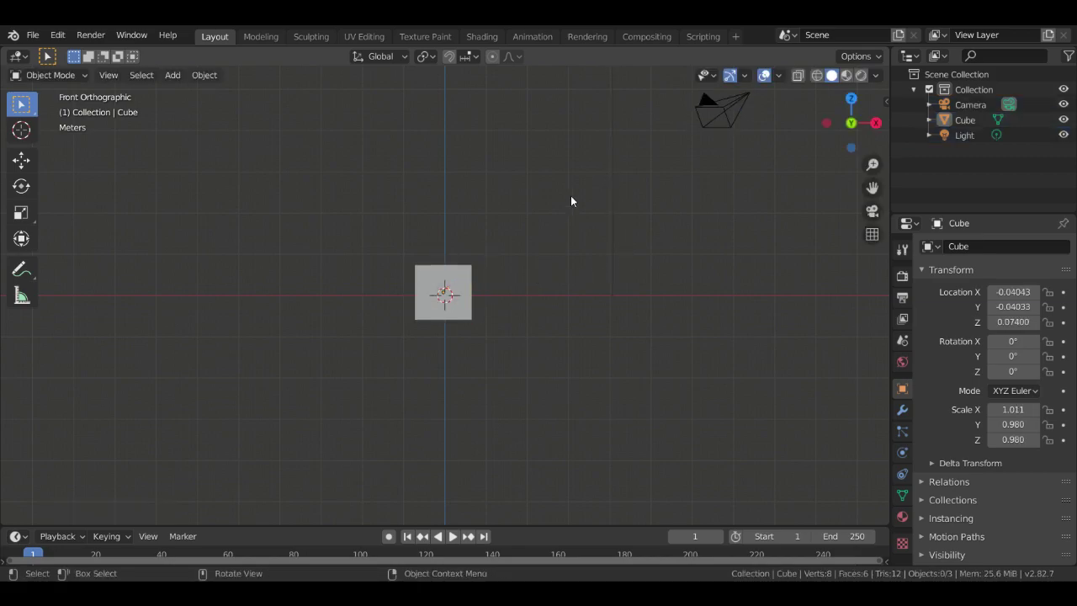
pyautogui.click(471, 302)
pyautogui.press('g')
pyautogui.press('s')
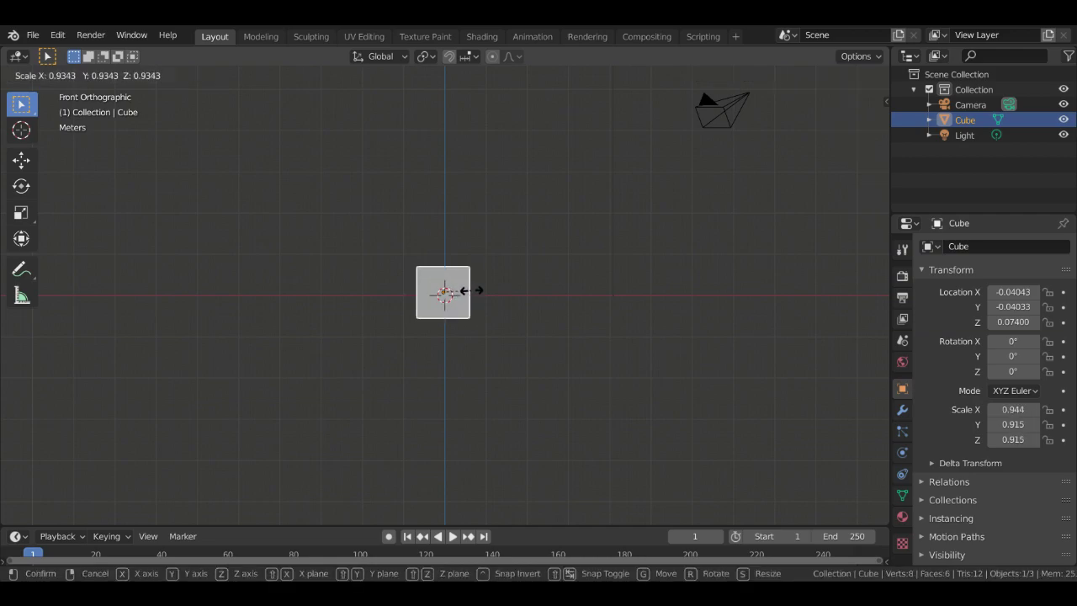
pyautogui.press('x')
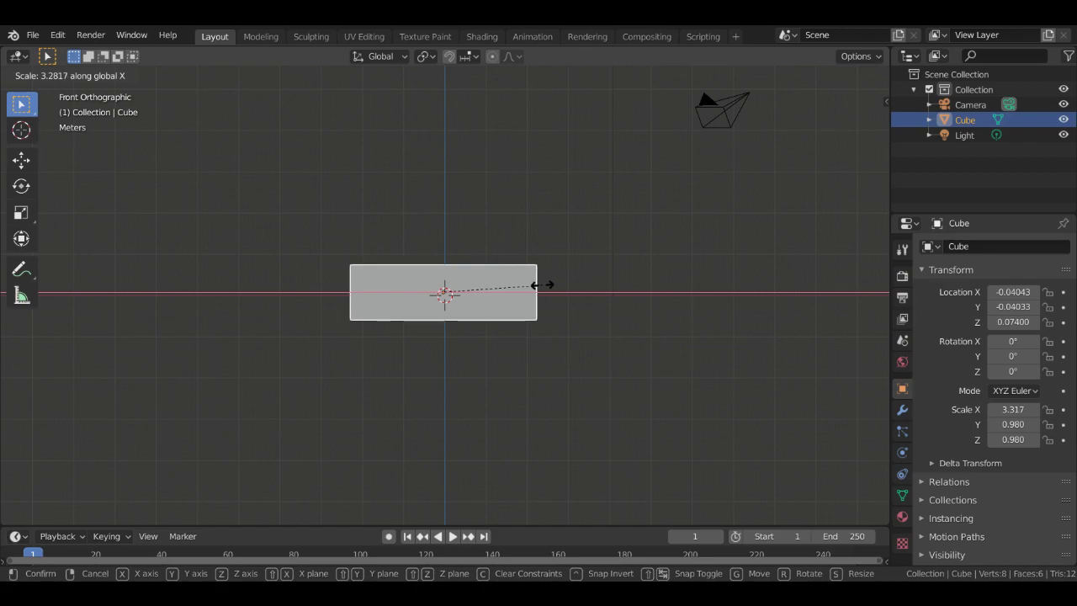
pyautogui.click(536, 285)
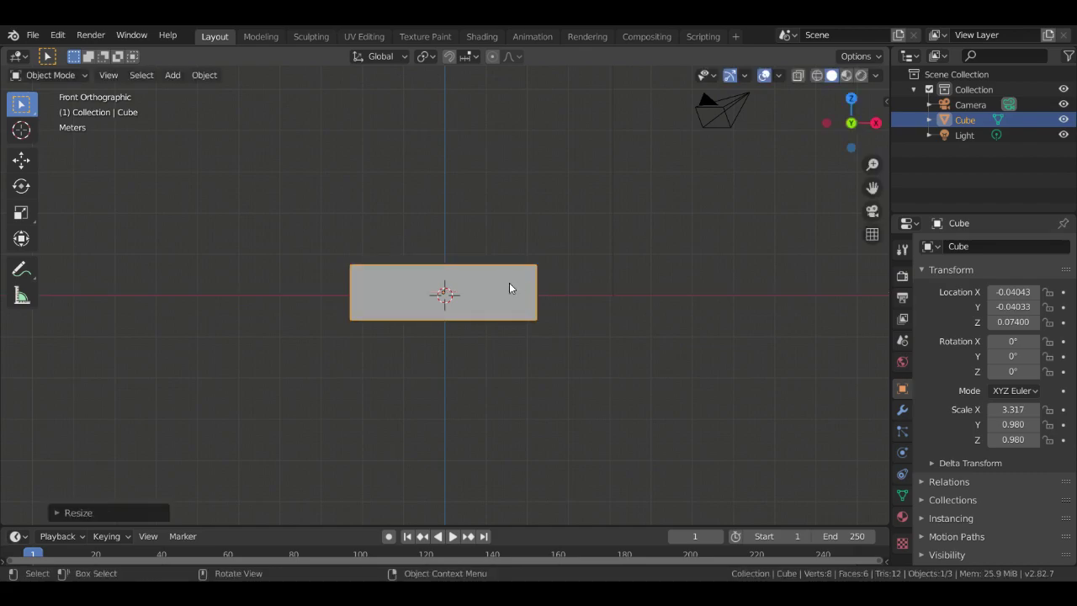
# Stretch the cube along the global Y axis to a Y scale of about 2.12, and reduce it to about 1.04
pyautogui.press('s')
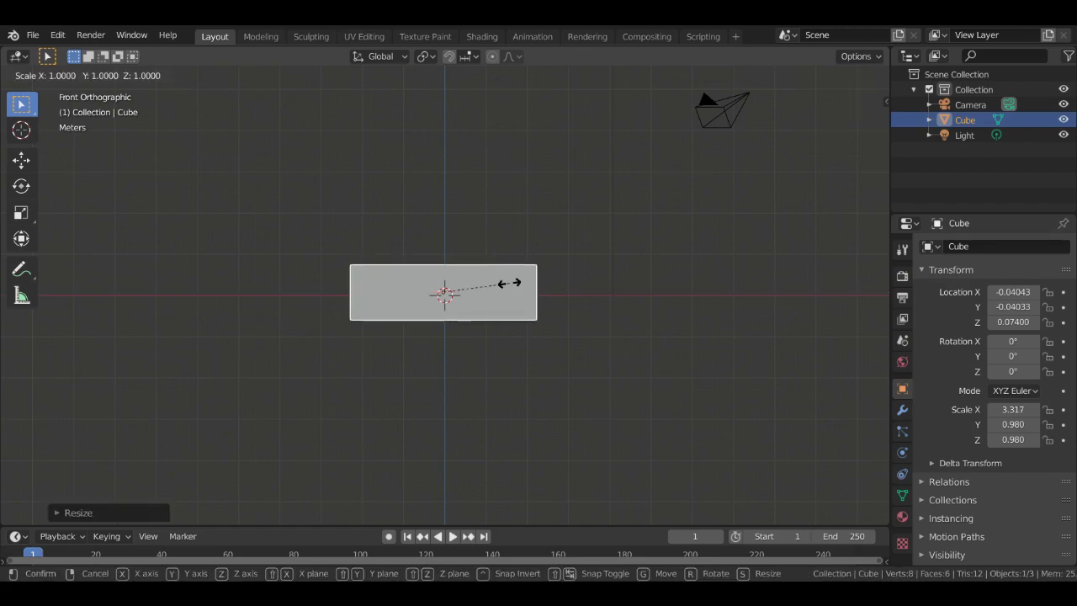
pyautogui.press('y')
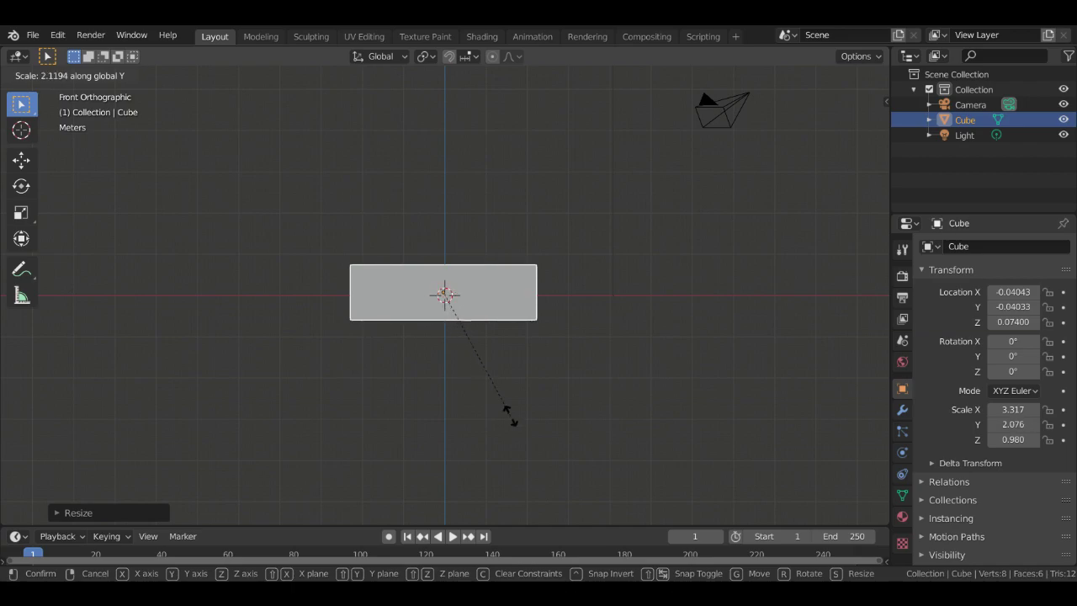
pyautogui.click(515, 422)
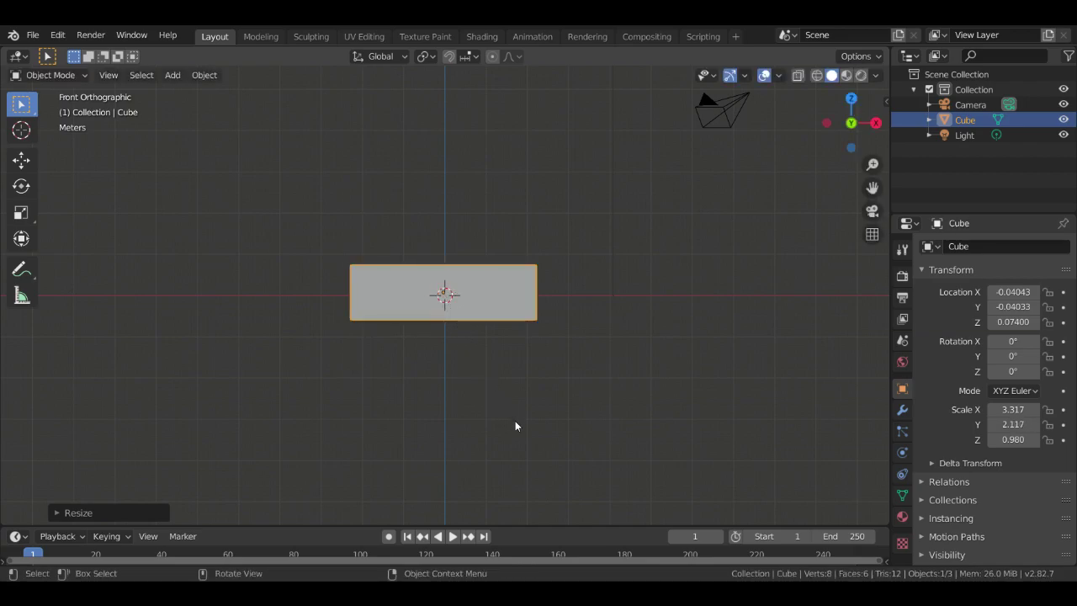
pyautogui.press('s')
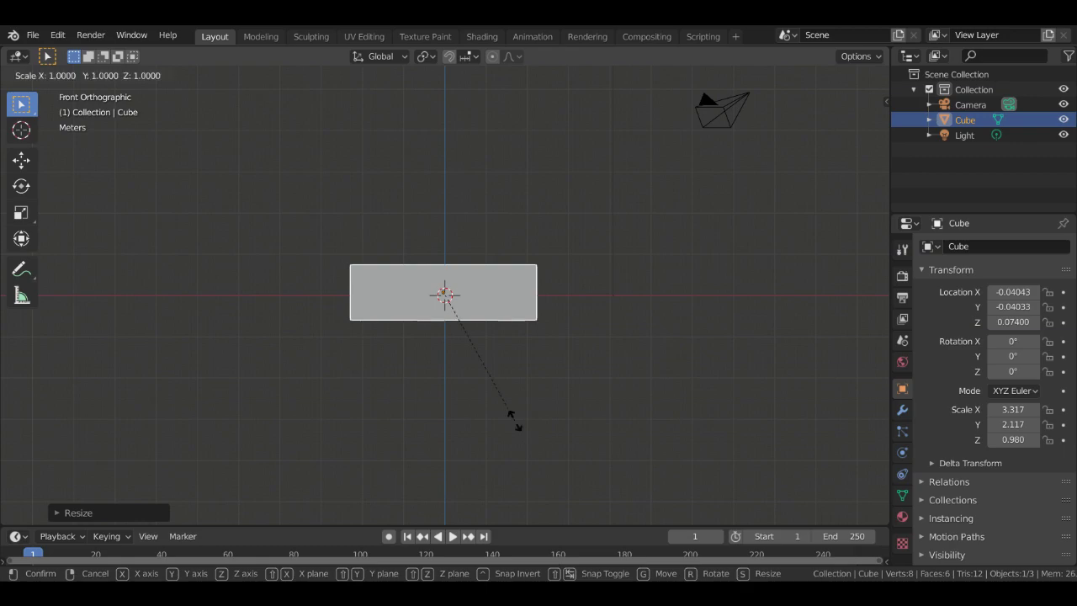
pyautogui.press('y')
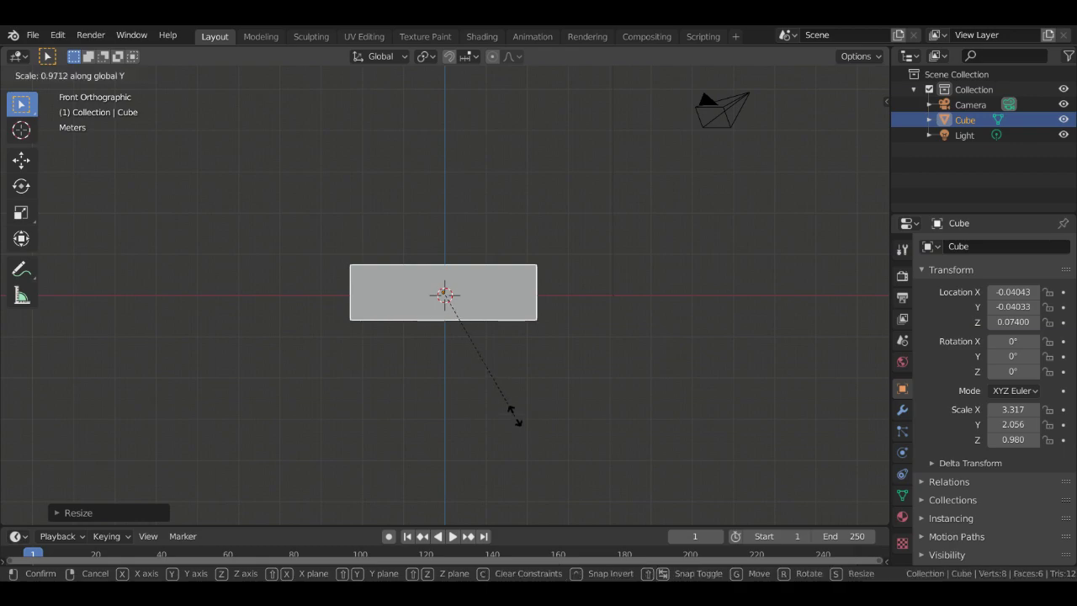
pyautogui.click(480, 353)
# Flatten the cube along the global Y axis to a Y scale of about 0.28
pyautogui.moveTo(480, 353); pyautogui.dragTo(465, 410, button='middle')
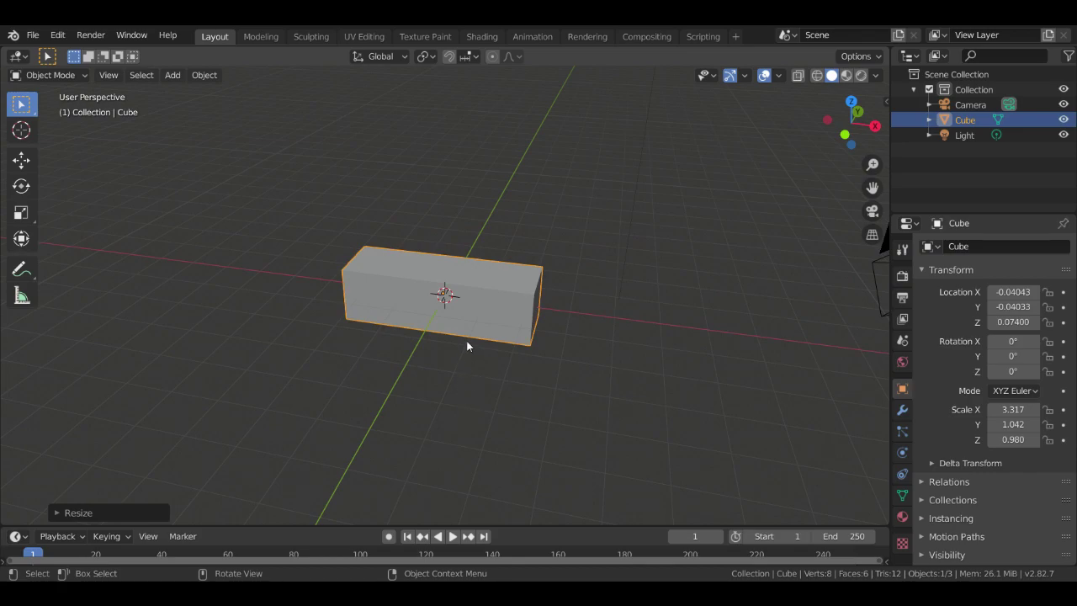
pyautogui.press('s')
pyautogui.press('y')
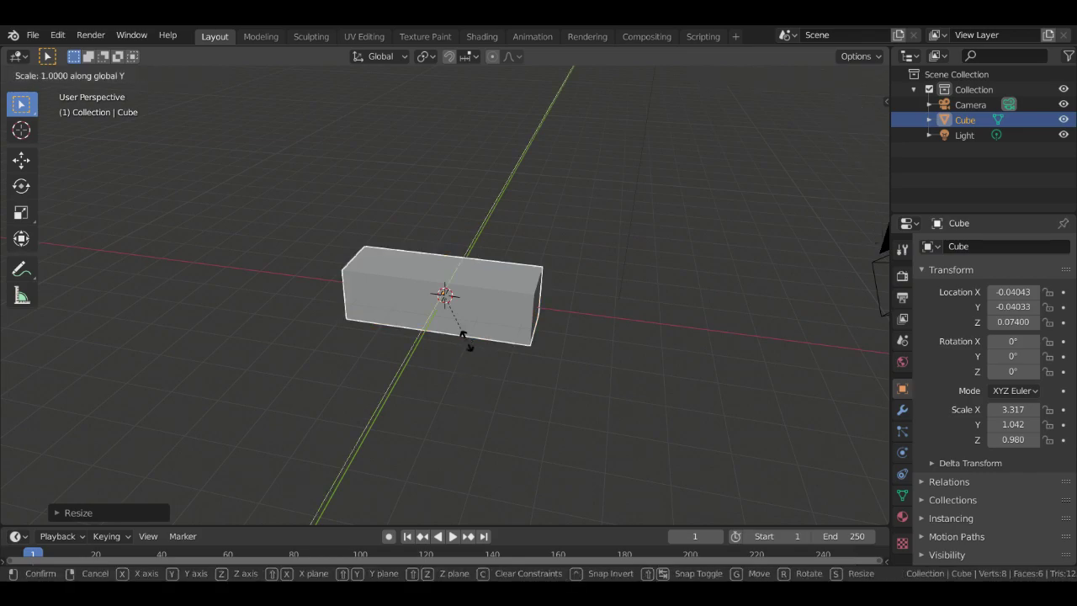
pyautogui.click(453, 298)
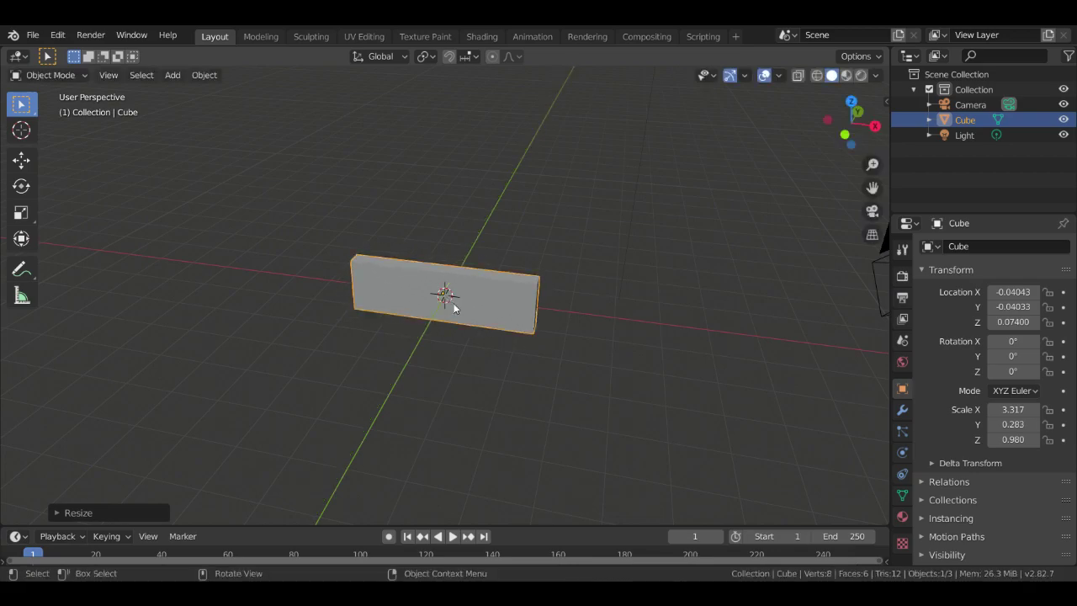
# Shorten the block along the global X axis to an X scale of about 1.25
pyautogui.moveTo(457, 380); pyautogui.dragTo(474, 385, button='middle')
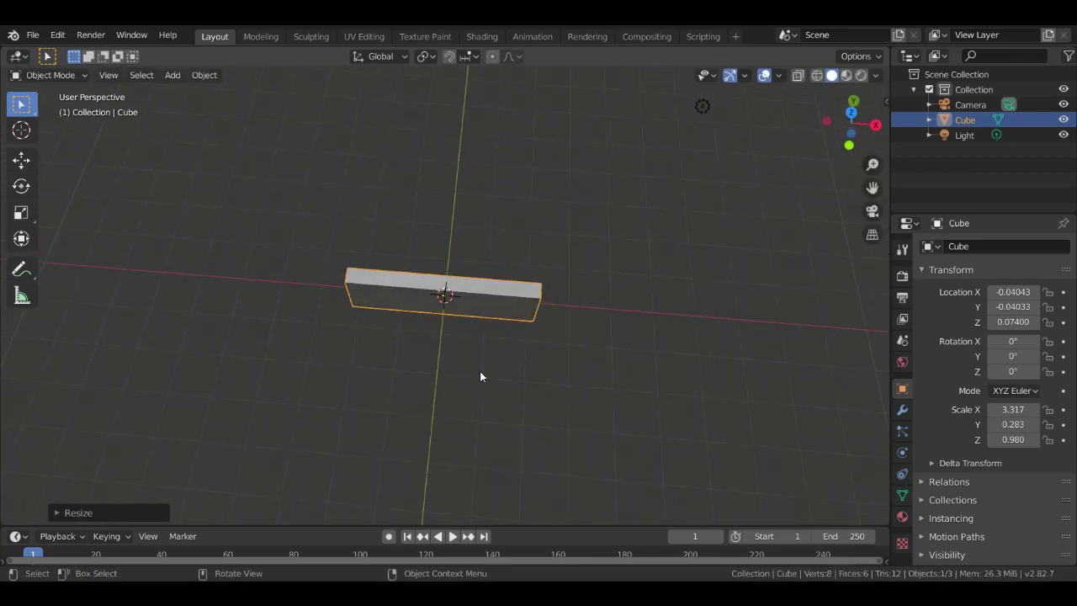
pyautogui.press('s')
pyautogui.press('x')
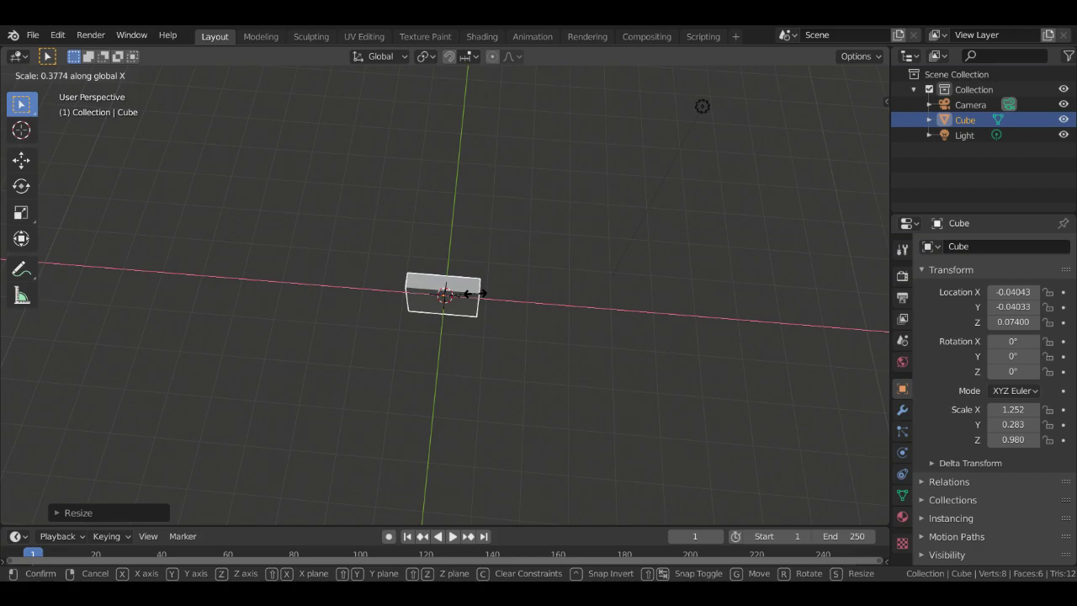
pyautogui.click(477, 292)
# Reduce the block's height along the global Z axis to a Z scale of about 0.23
pyautogui.press('z')
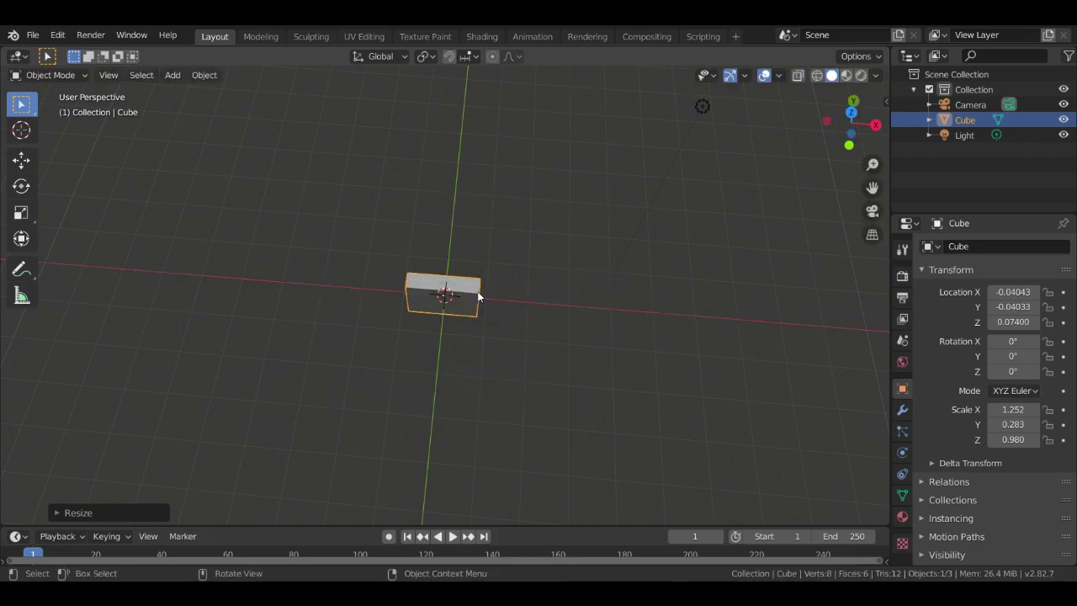
pyautogui.press('s')
pyautogui.press('z')
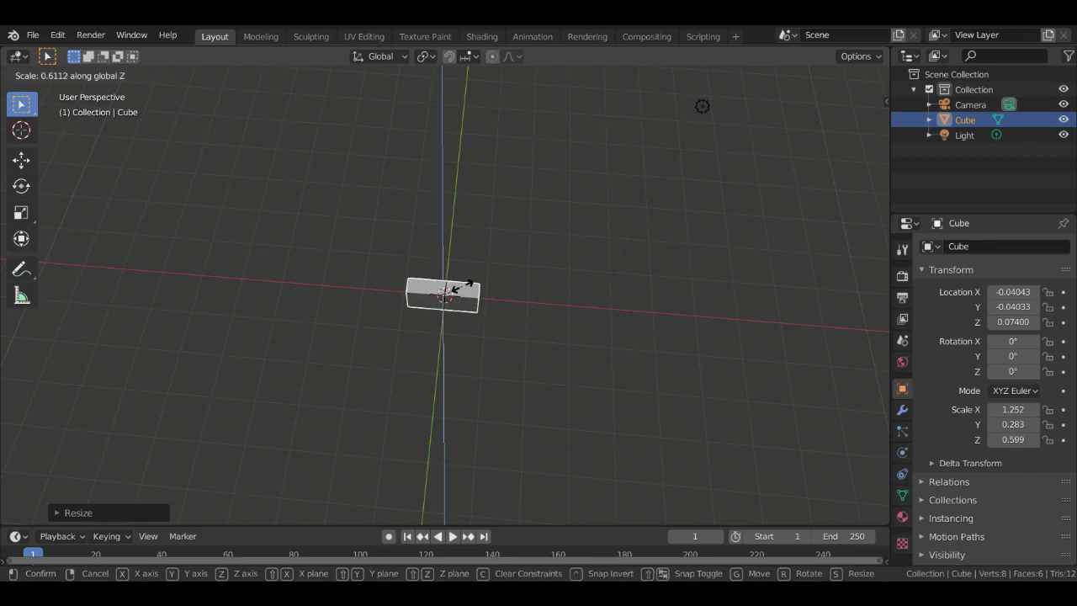
pyautogui.click(447, 293)
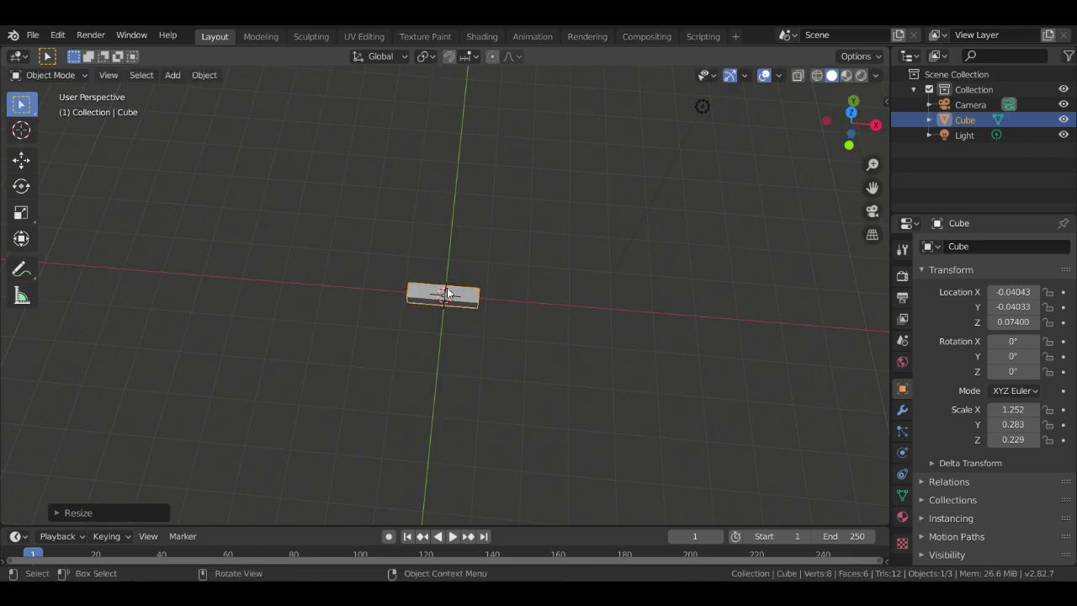
# Place the 3D cursor in the empty area on the far negative-X, positive-Y side of the block, and return to the selection tool
pyautogui.moveTo(567, 313); pyautogui.dragTo(551, 342, button='middle')
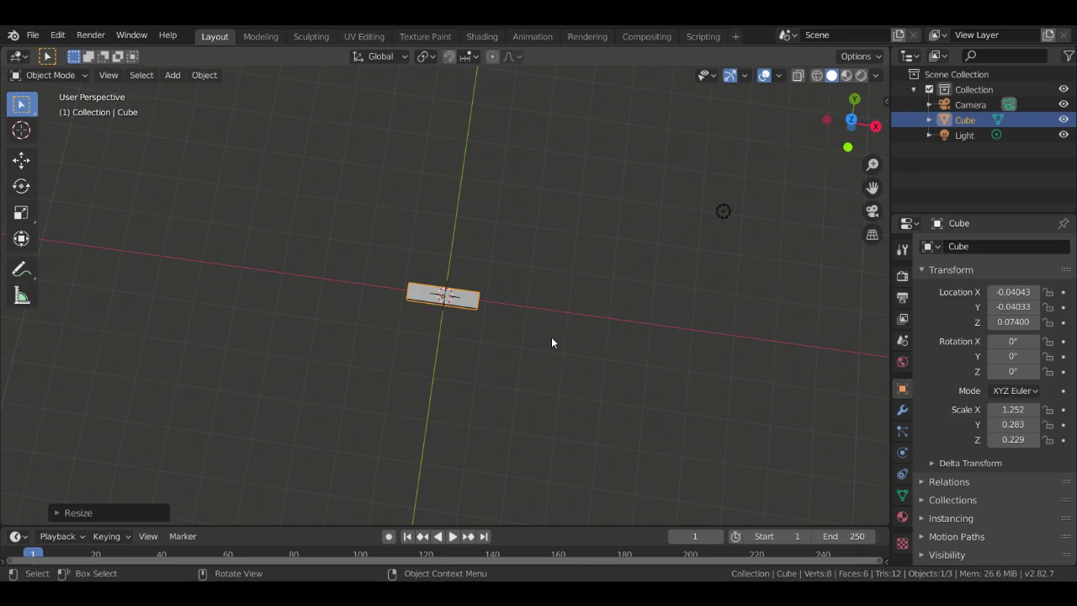
pyautogui.press('KP_3')
pyautogui.press('KP_7')
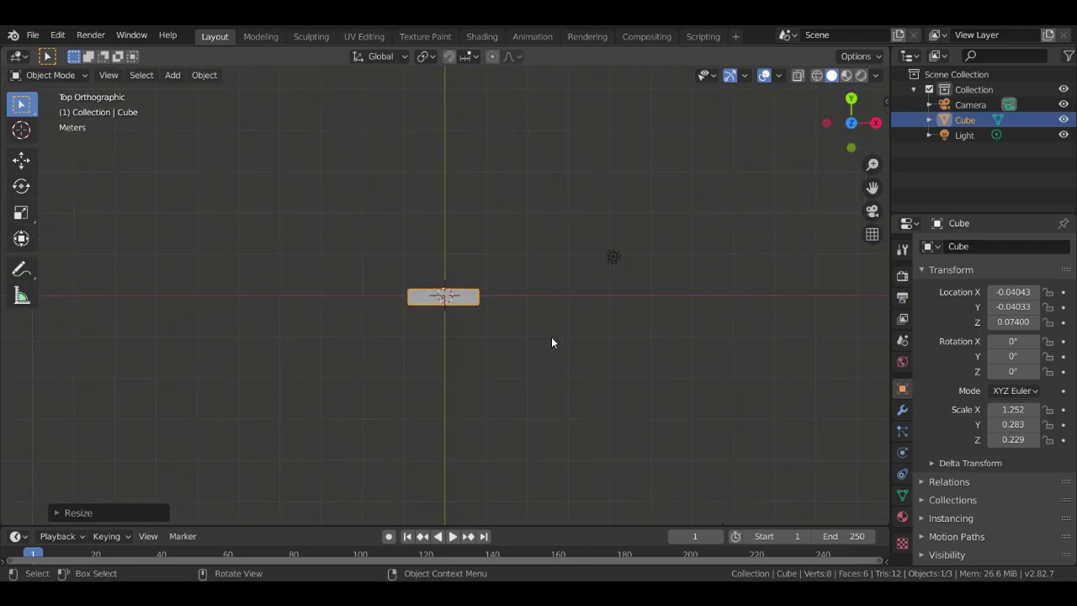
pyautogui.scroll(2, 538, 340)
pyautogui.scroll(-7, 525, 345)
pyautogui.scroll(1, 525, 344)
pyautogui.moveTo(524, 345)
pyautogui.mouseDown(button='middle')
pyautogui.moveTo(486, 353)
pyautogui.moveTo(516, 348)
pyautogui.mouseUp(button='middle')
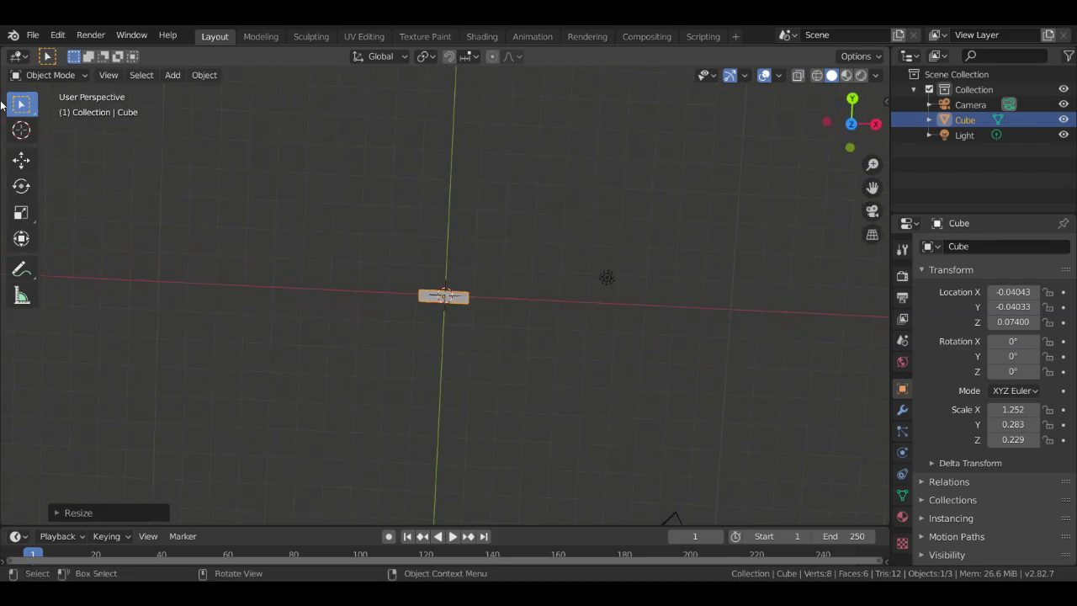
pyautogui.click(22, 128)
pyautogui.click(359, 169)
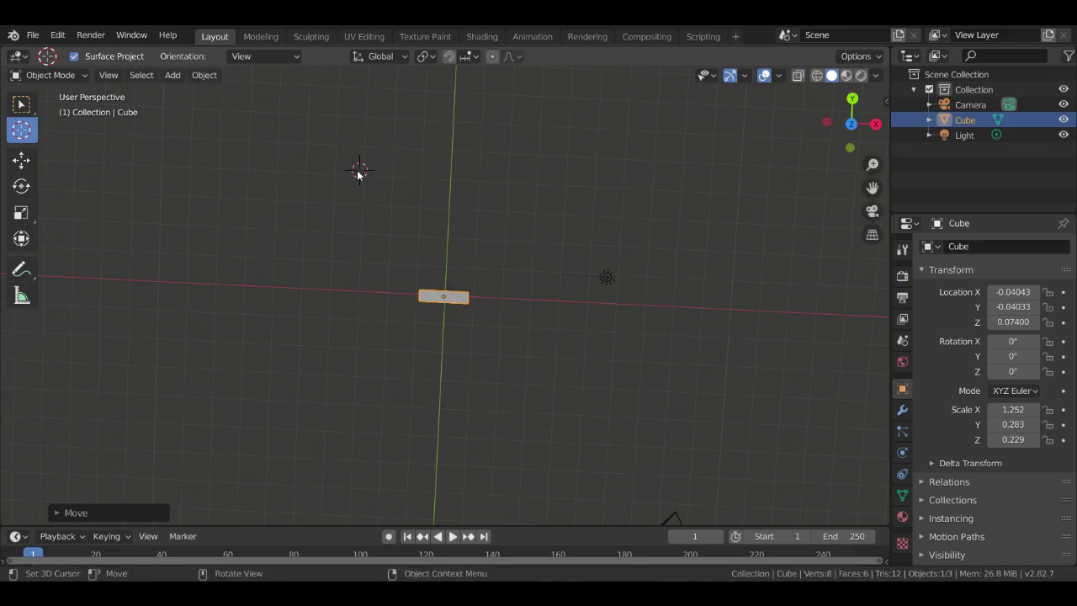
pyautogui.press('w')
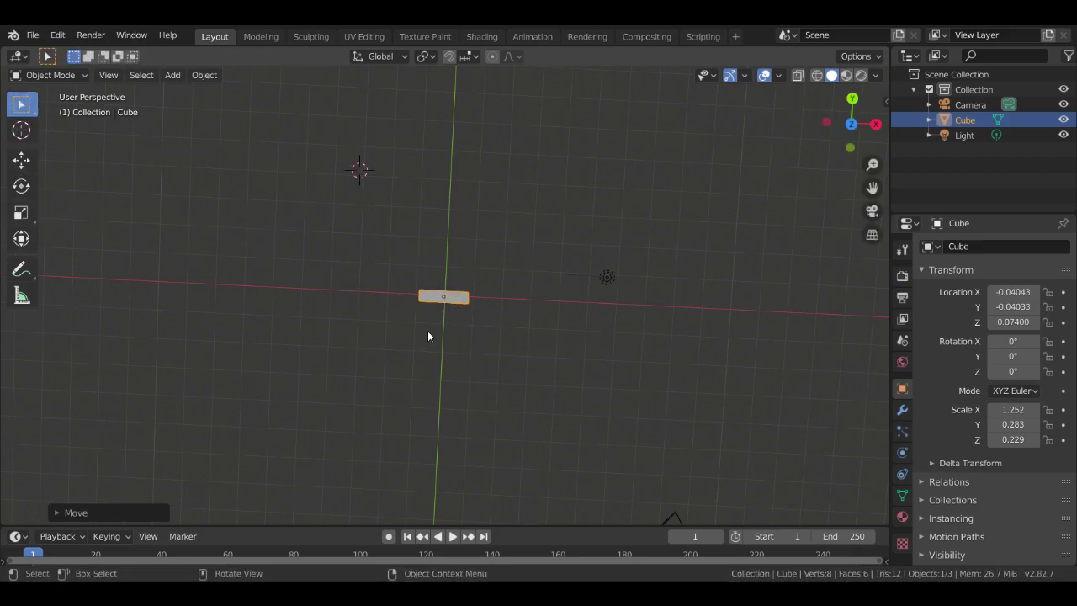
# Show the block scene in the top view, and quit Blender without saving it
pyautogui.press('KP_1')
pyautogui.press('KP_7')
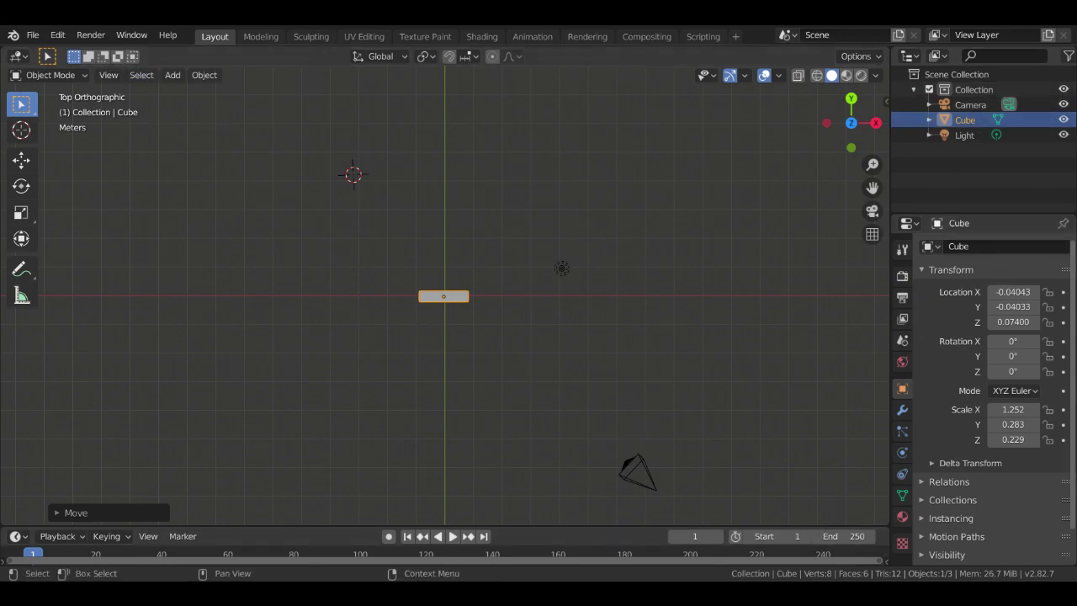
pyautogui.hotkey('ctrl', 'q')
pyautogui.click(569, 320)
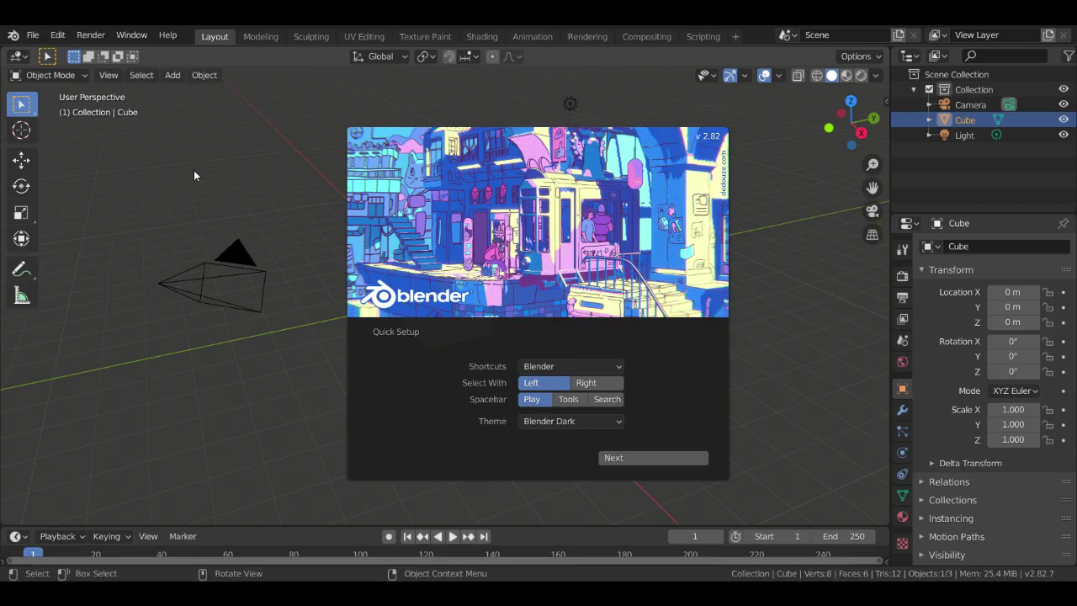
# Dismiss the splash screen and open the train model from the "final project class blender files" folder on Local Disk (E:)
pyautogui.click(30, 36)
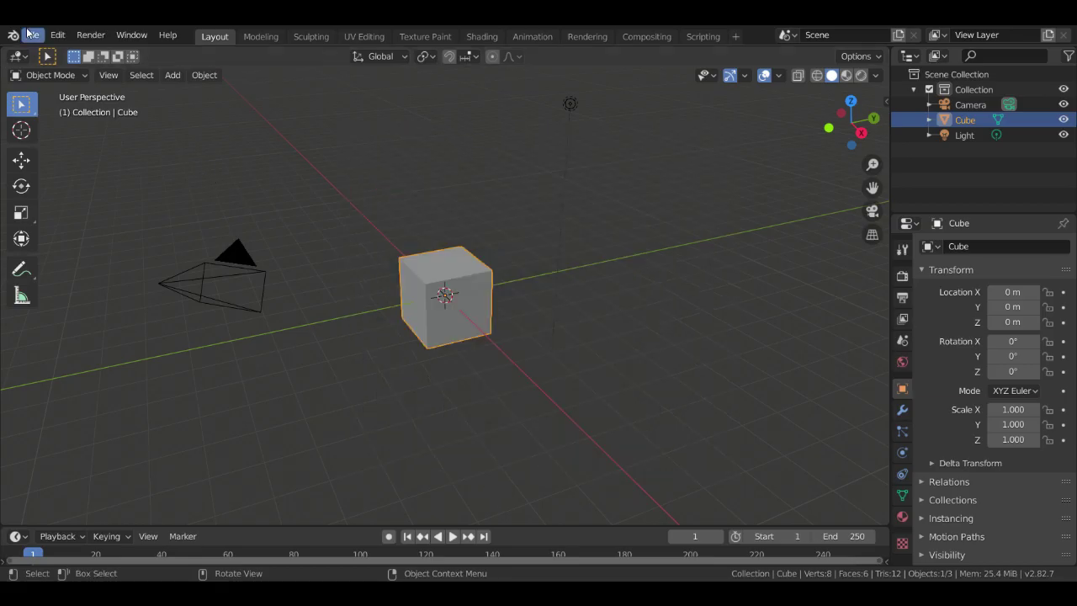
pyautogui.click(32, 36)
pyautogui.click(58, 67)
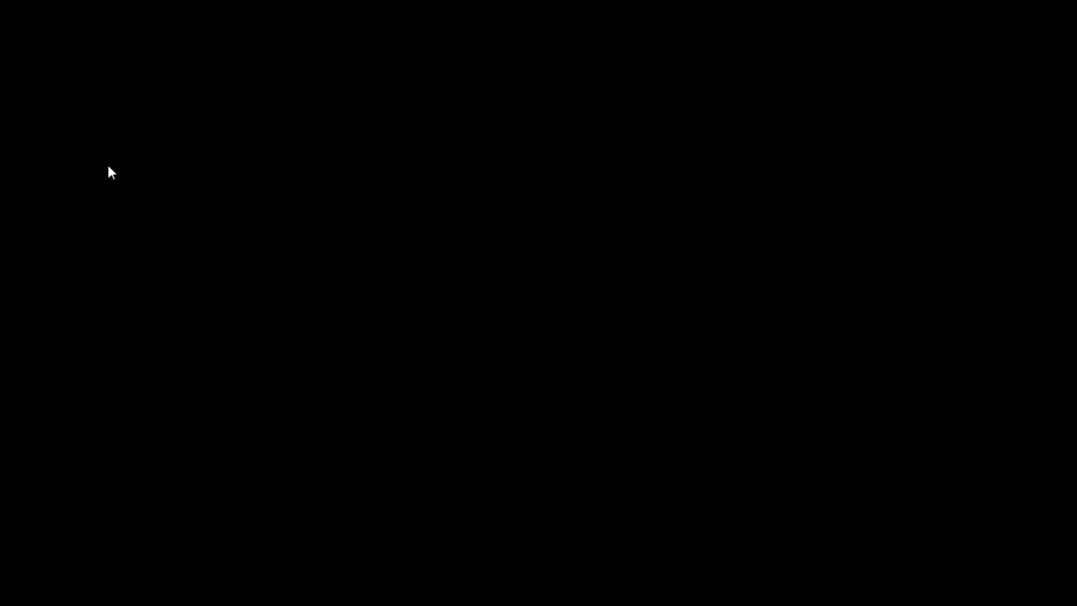
pyautogui.click(109, 167)
pyautogui.click(116, 86)
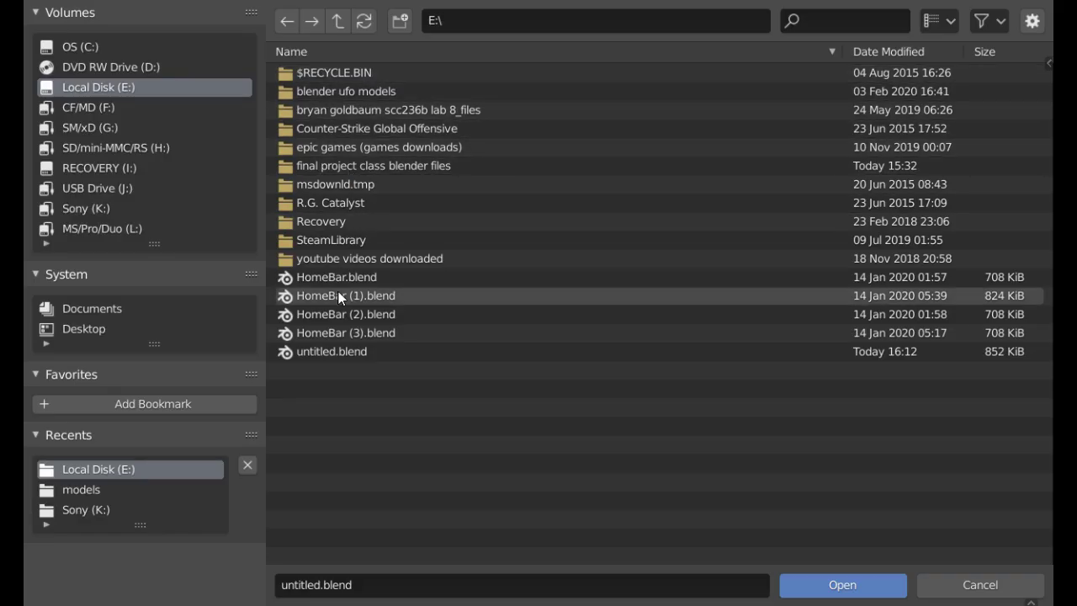
pyautogui.doubleClick(333, 162)
pyautogui.doubleClick(324, 89)
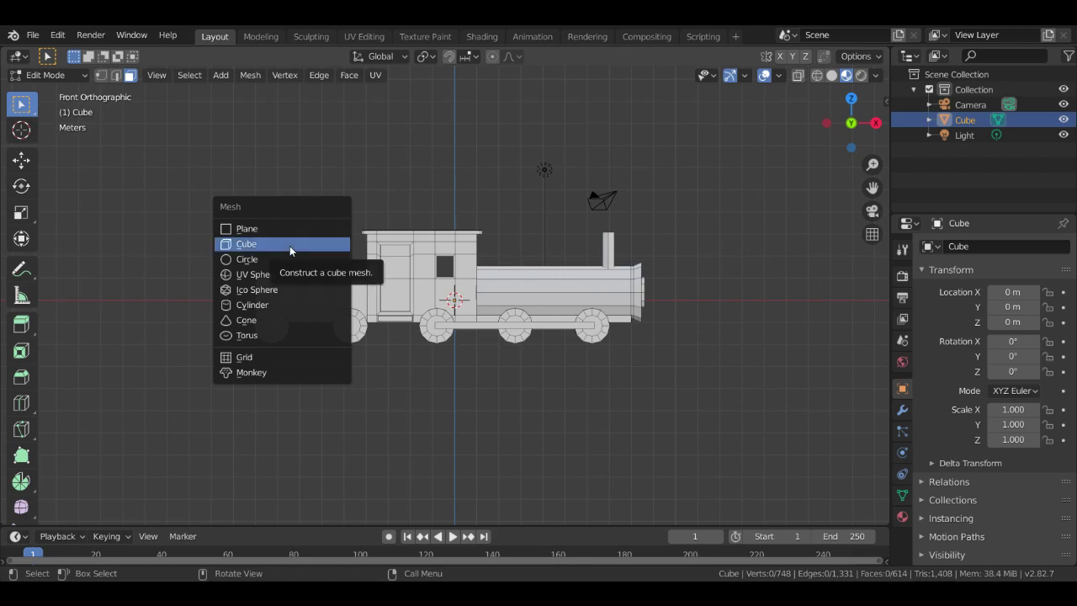
# Add a 2 m cube to the train mesh and move it about 15.9 m along the global X axis, beyond the locomotive's front
pyautogui.click(290, 245)
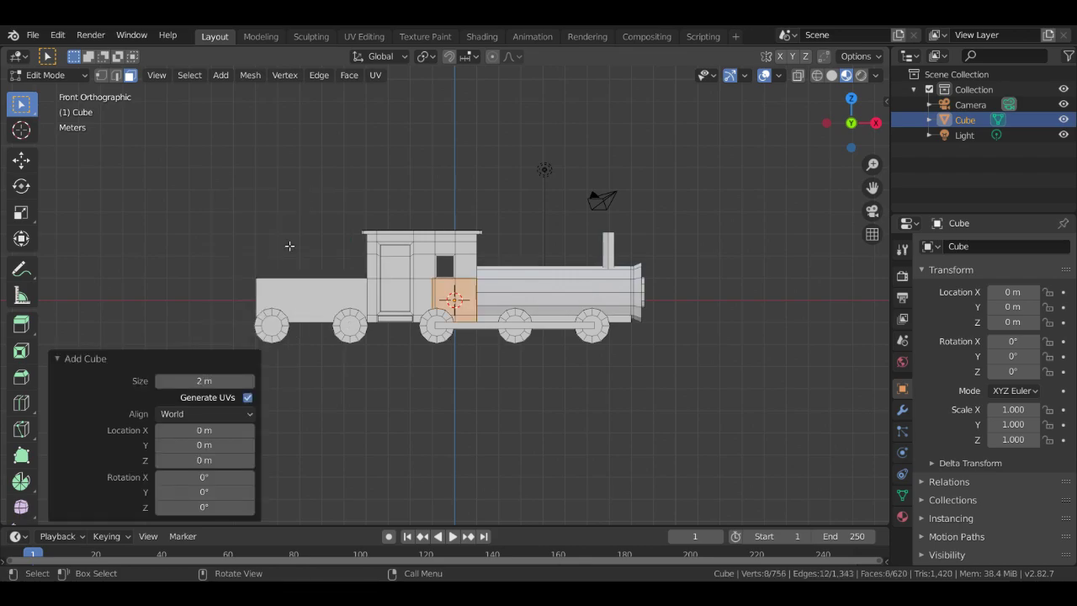
pyautogui.press('g')
pyautogui.press('z')
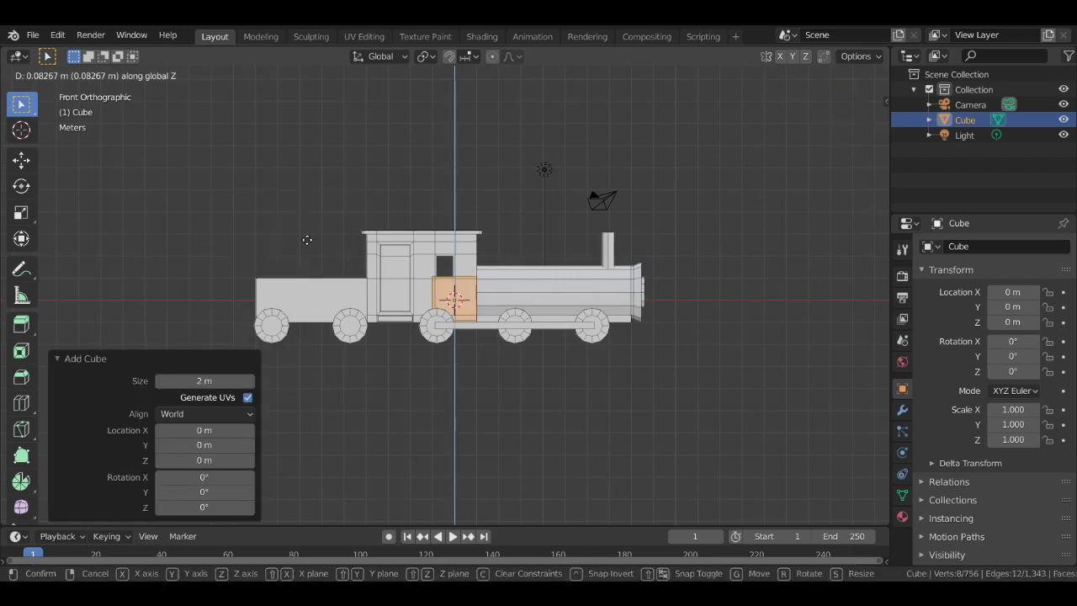
pyautogui.press('x')
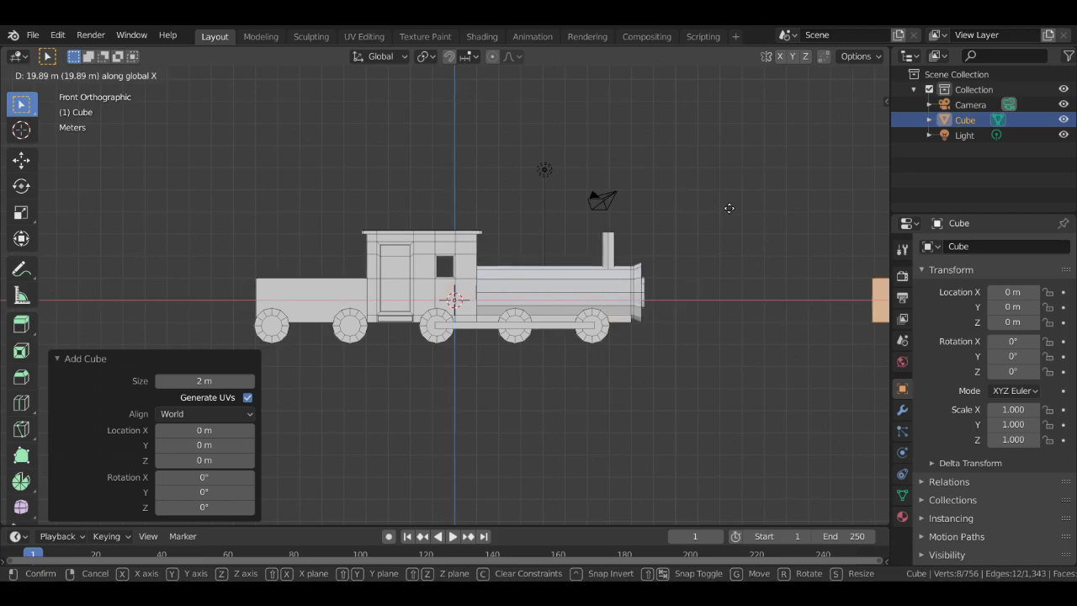
pyautogui.click(805, 221)
# Try scaling the added cube in the right view, and try scaling the whole train object in Object Mode
pyautogui.moveTo(800, 278); pyautogui.dragTo(563, 292, button='middle')
pyautogui.press('KP_1')
pyautogui.press('KP_3')
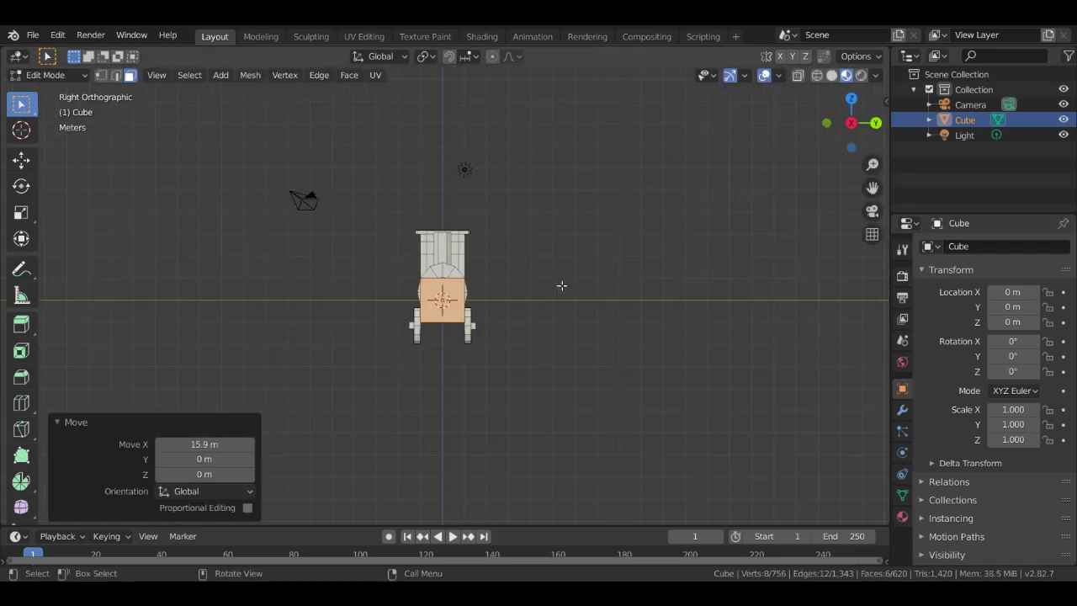
pyautogui.press('s')
pyautogui.click(497, 299)
pyautogui.press('Tab')
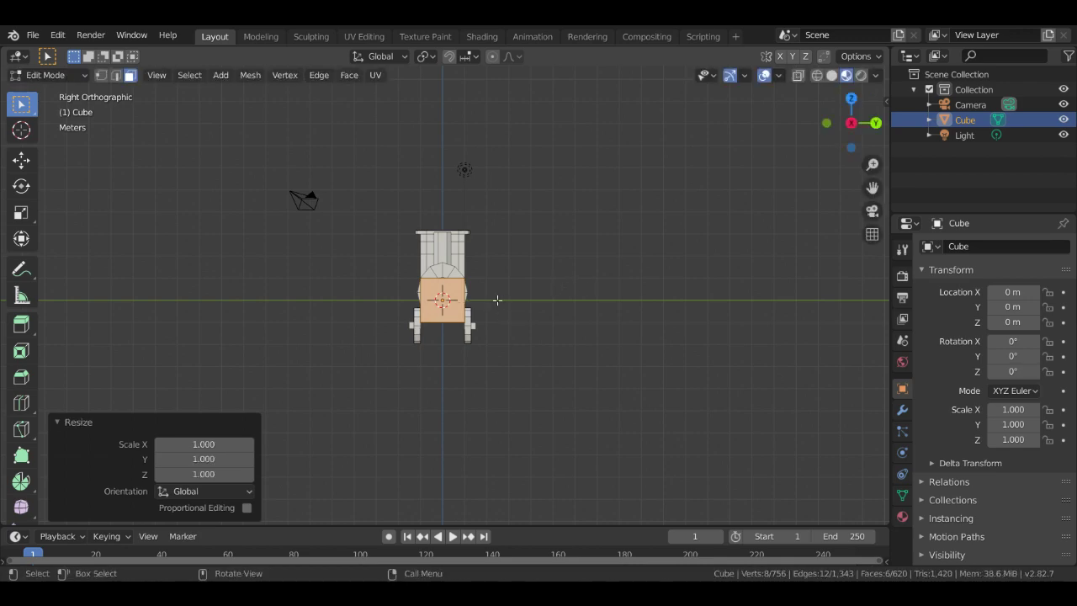
pyautogui.press('Tab')
pyautogui.press('s')
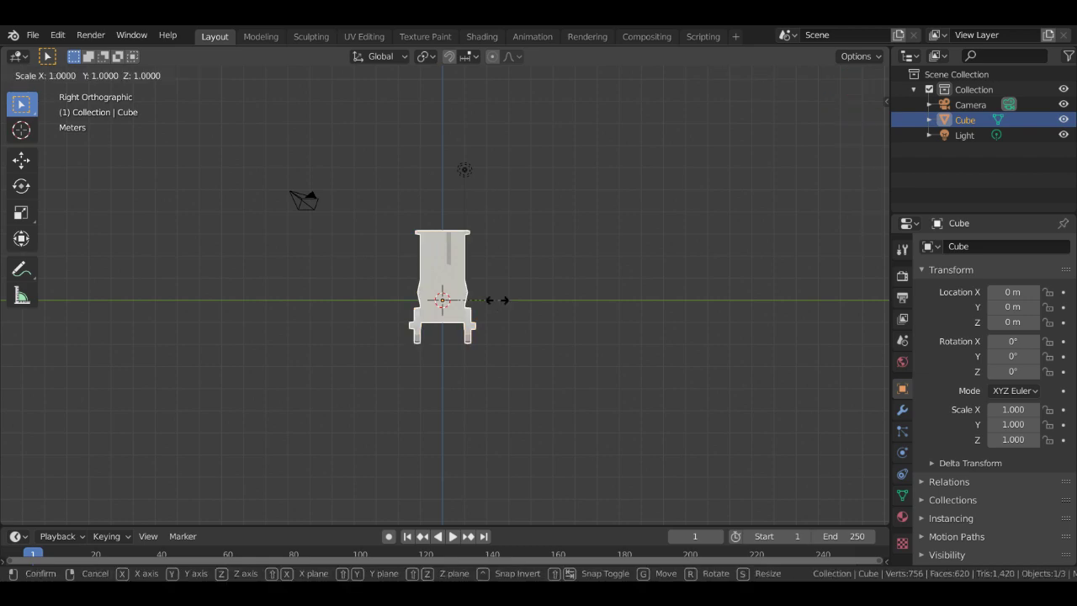
pyautogui.click(496, 300)
# Try to select the added cube separately from the train in Object Mode, and deselect everything
pyautogui.moveTo(518, 299); pyautogui.dragTo(670, 318, button='middle')
pyautogui.click(837, 378)
pyautogui.click(877, 358)
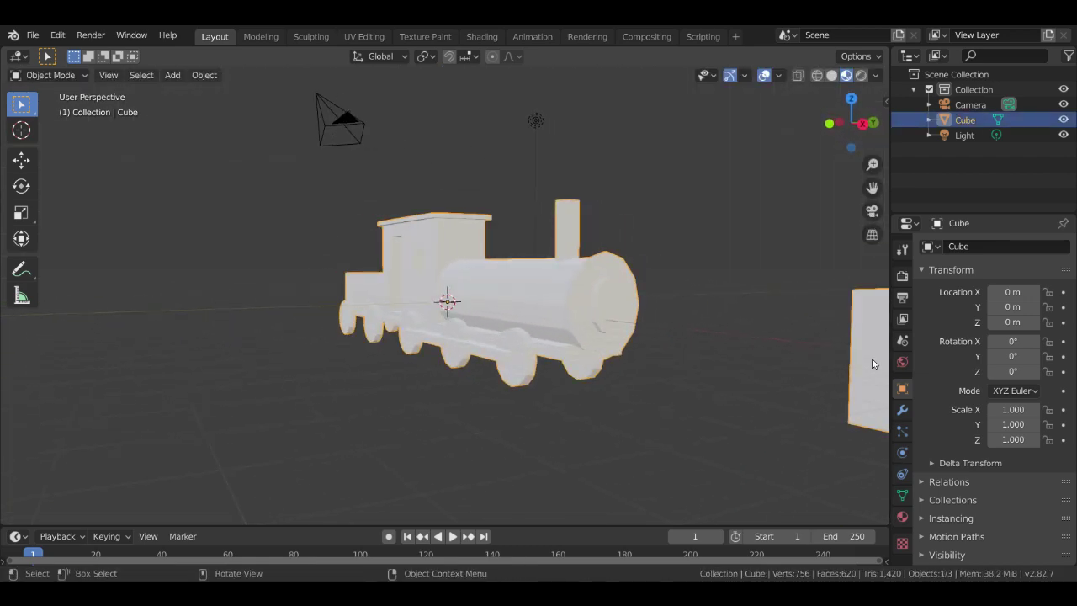
pyautogui.press('a')
pyautogui.hotkey('alt', 'a')
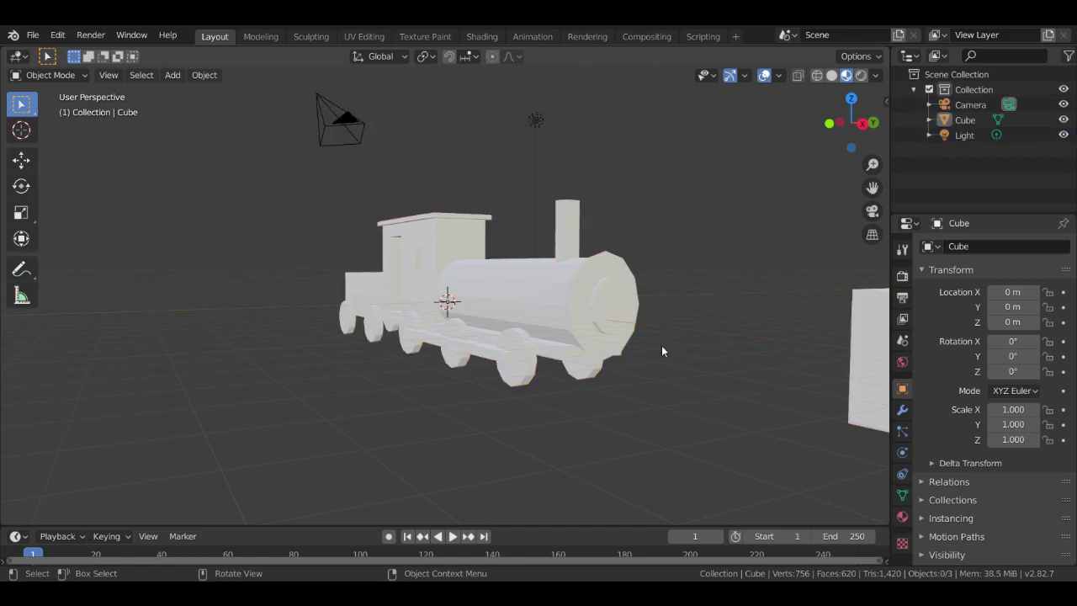
pyautogui.click(858, 373)
pyautogui.moveTo(814, 395); pyautogui.dragTo(300, 376, button='middle')
pyautogui.hotkey('alt', 'a')
pyautogui.click(148, 266)
pyautogui.click(98, 388)
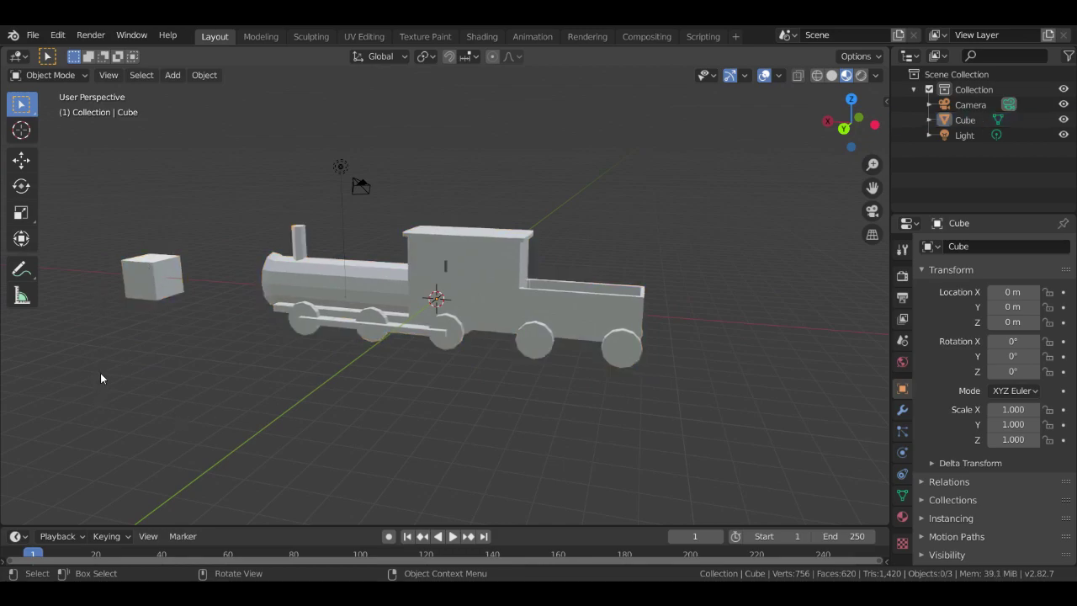
# Undo the selection and scaling attempts and the move and addition of the cube in front of the train
pyautogui.hotkey('ctrl', 'z')
pyautogui.hotkey('ctrl', 'z')
pyautogui.hotkey('ctrl', 'z')
pyautogui.hotkey('ctrl', 'z')
pyautogui.hotkey('ctrl', 'z')
pyautogui.hotkey('ctrl', 'z')
pyautogui.hotkey('ctrl', 'z')
pyautogui.hotkey('ctrl', 'z')
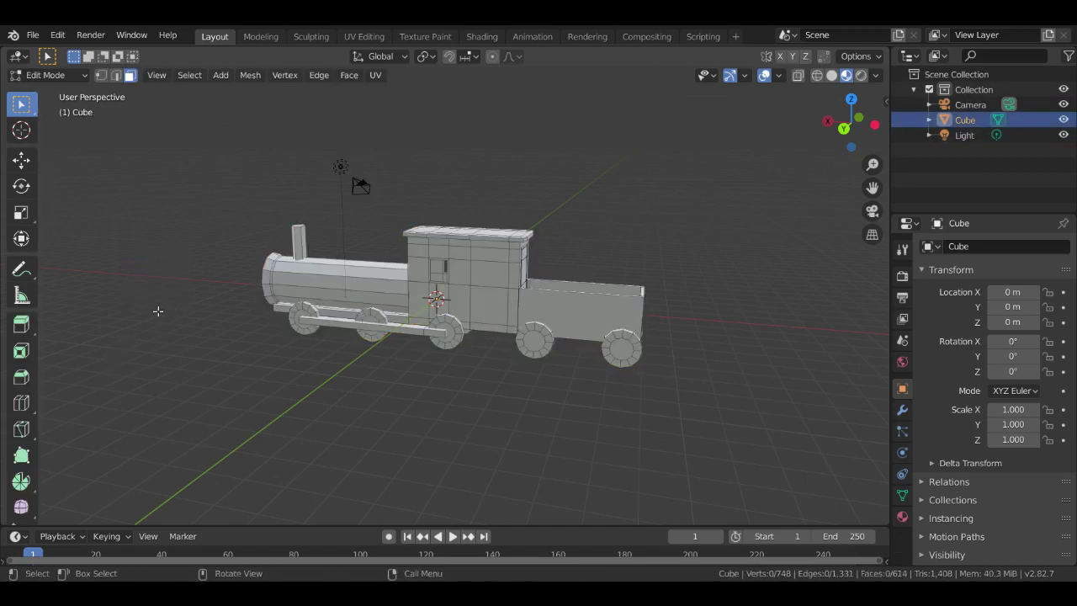
# Switch the train model from Edit Mode to Object Mode
pyautogui.click(61, 74)
pyautogui.click(46, 95)
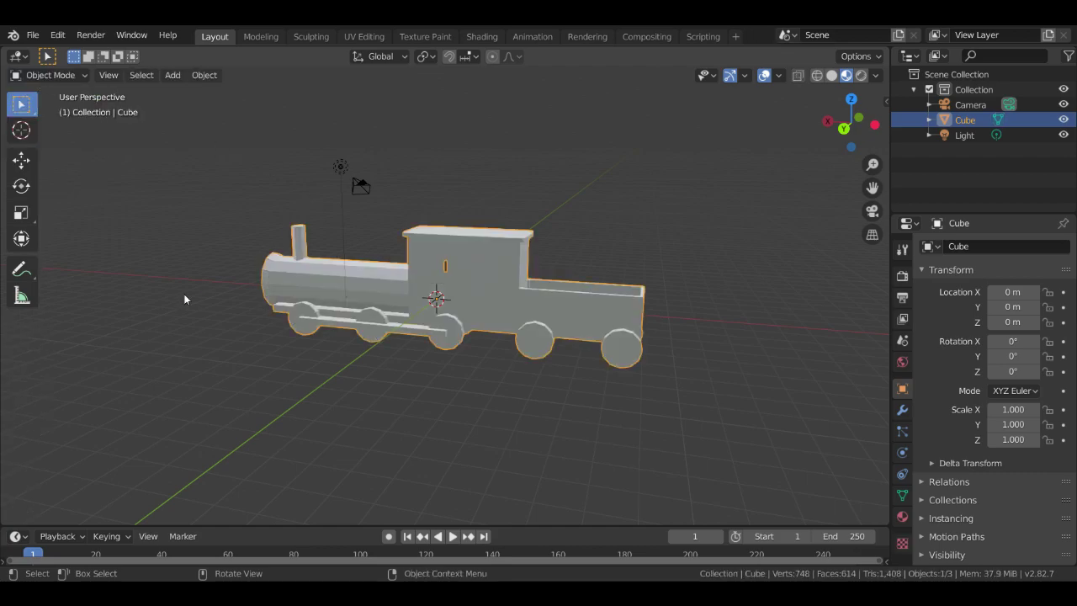
# Deselect the train and add a new cube mesh as a separate object in Object Mode
pyautogui.click(155, 306)
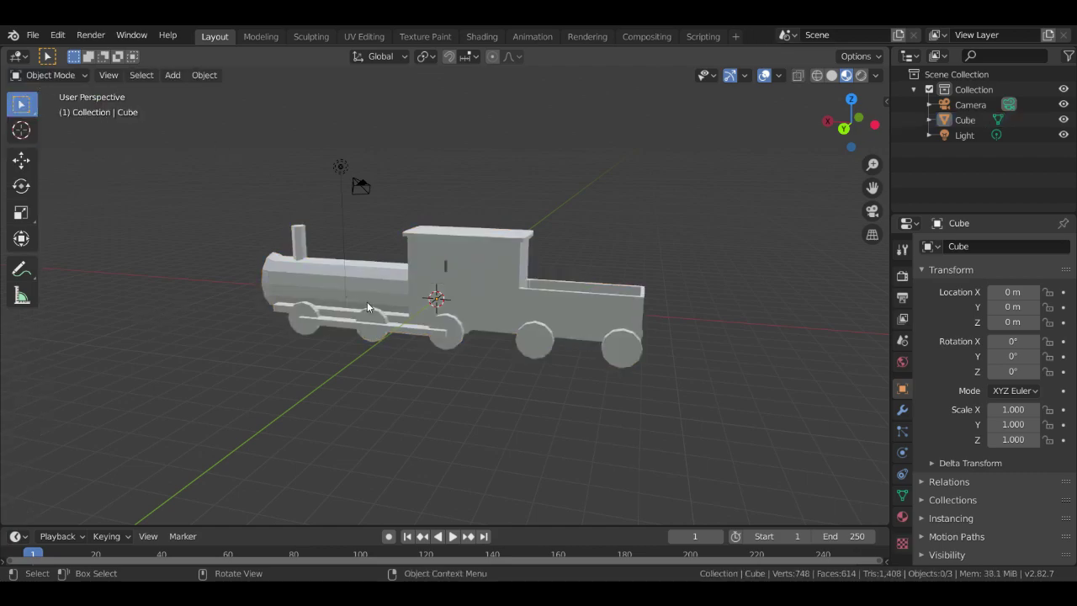
pyautogui.hotkey('shift', 'a')
pyautogui.moveTo(333, 290)
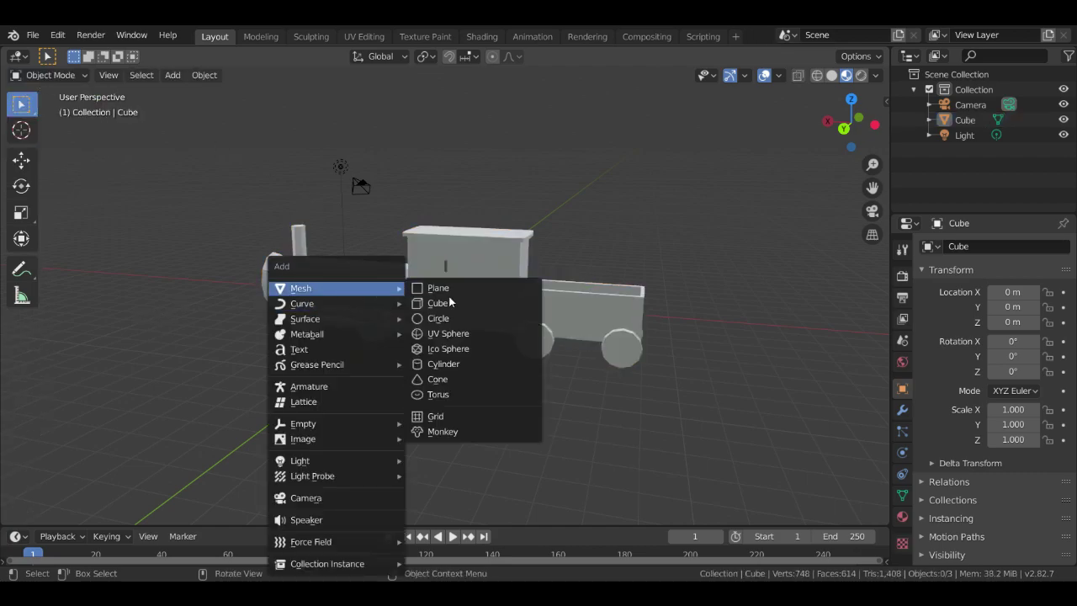
pyautogui.click(438, 303)
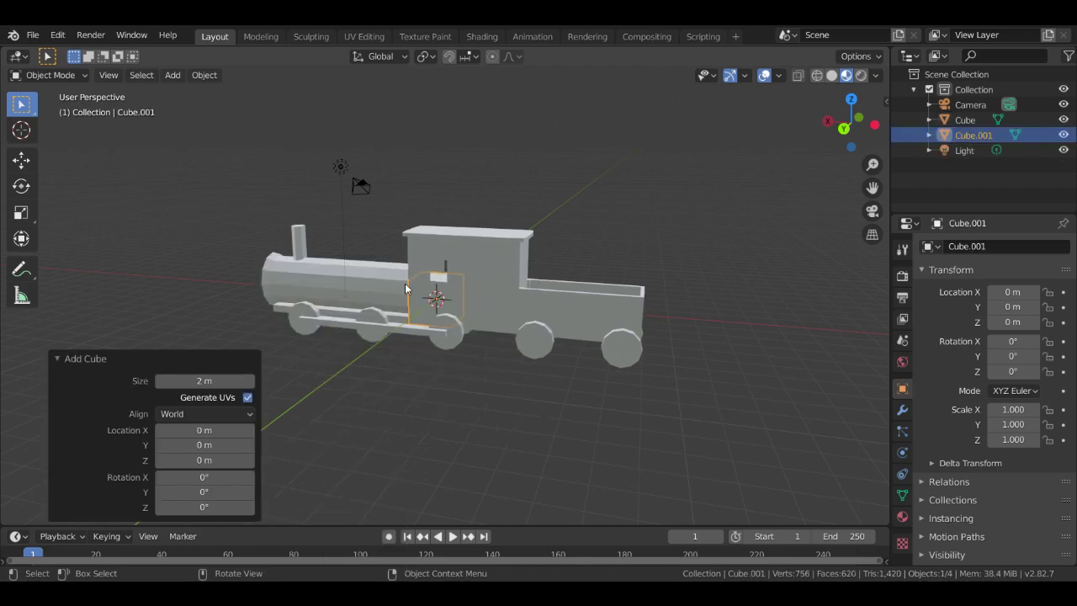
# Move the new cube about 15.7 m along the X axis so it sits in front of the train
pyautogui.press('KP_1')
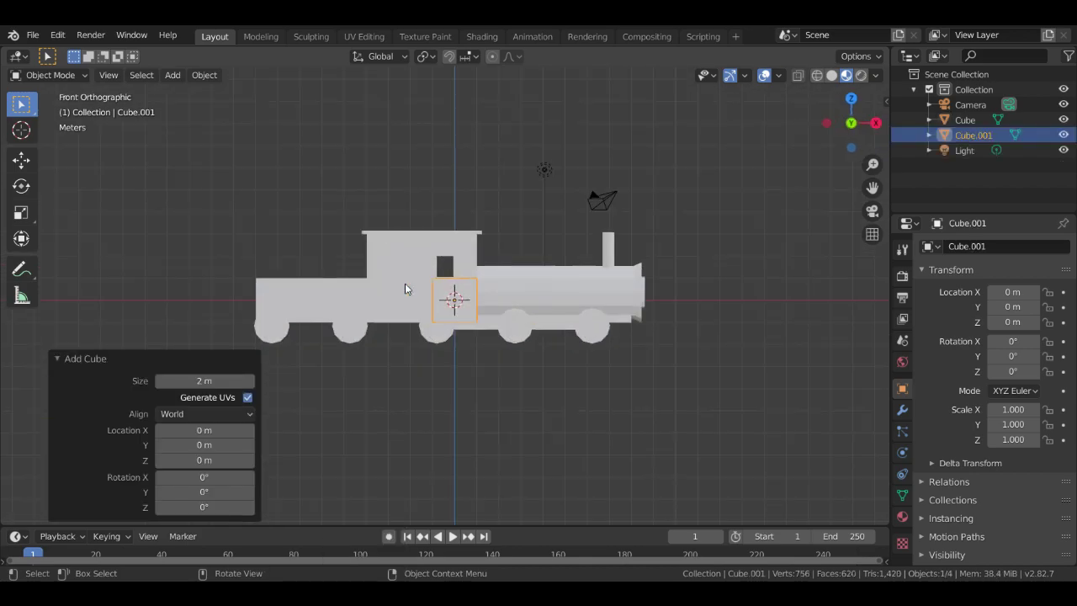
pyautogui.press('g')
pyautogui.press('x')
pyautogui.click(751, 259)
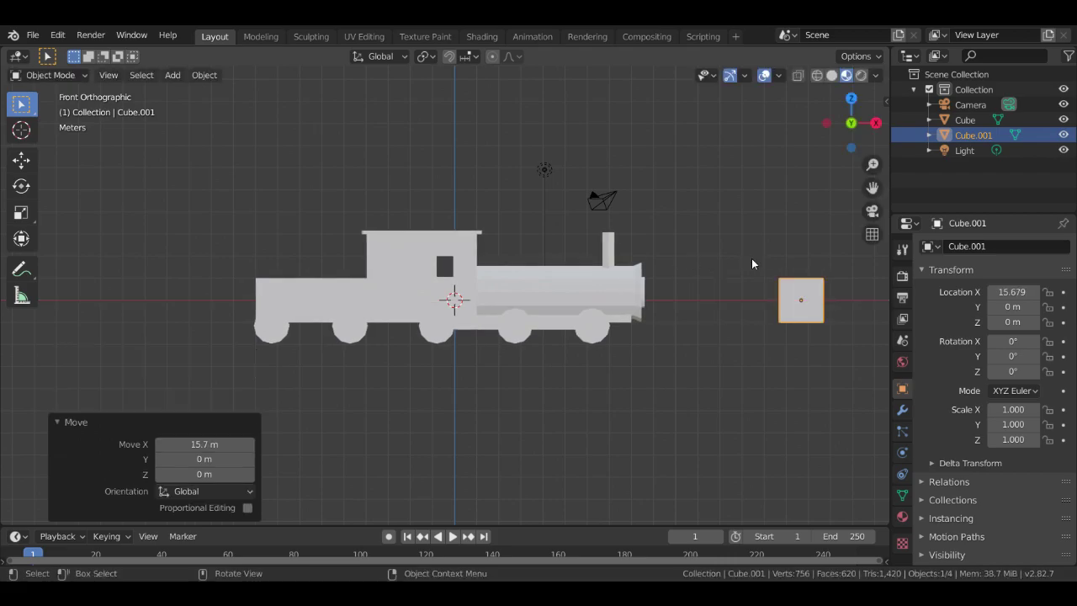
# Scale the cube by about -2.356 along the Y axis in the right view, trying the X, Z and unconstrained scaling before settling on Y
pyautogui.press('KP_3')
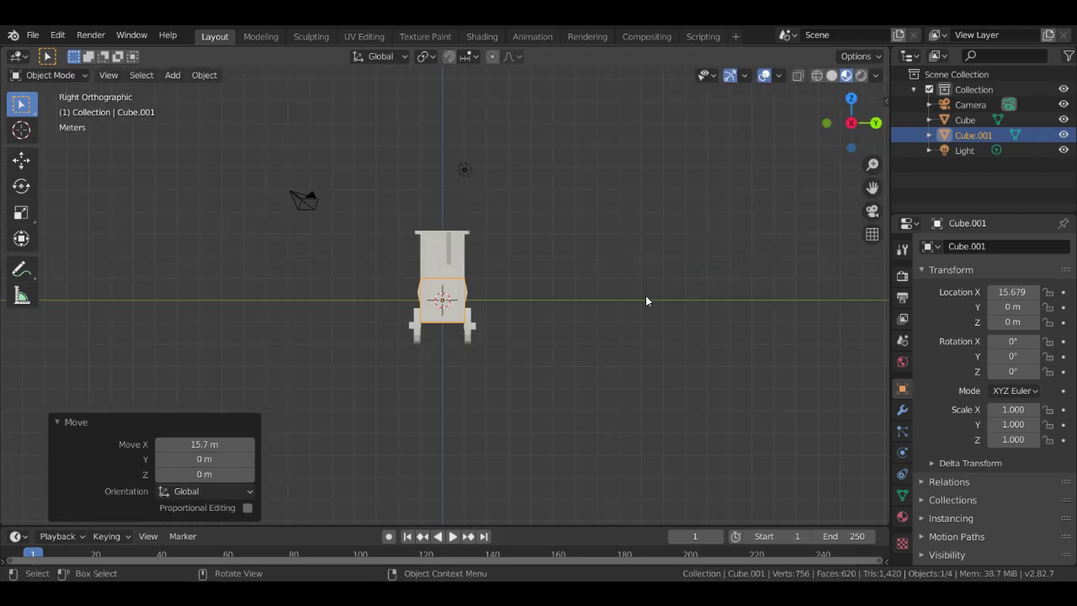
pyautogui.scroll(5, 377, 323)
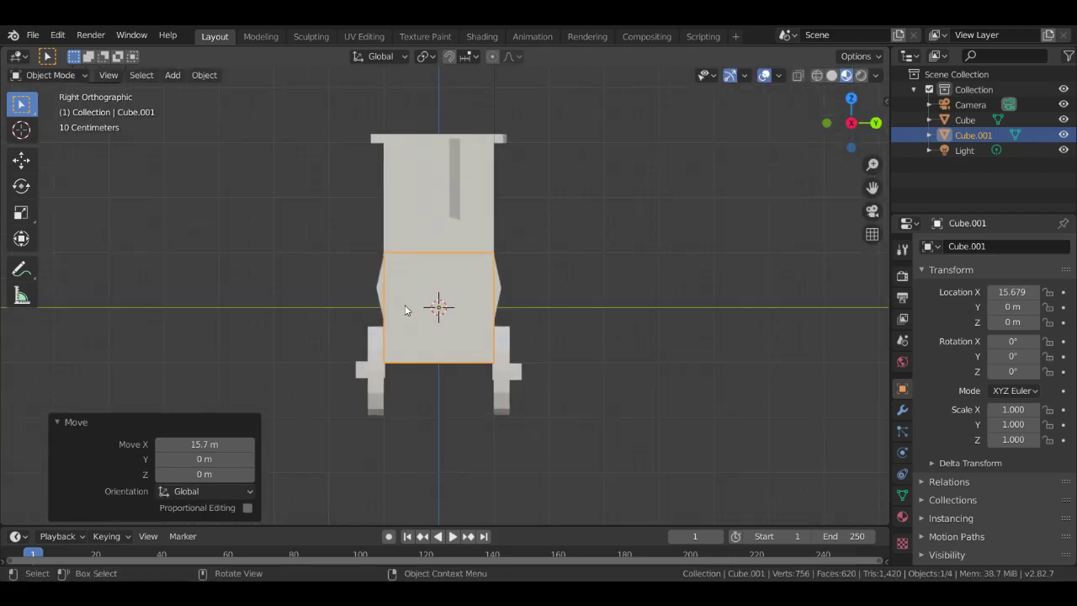
pyautogui.press('s')
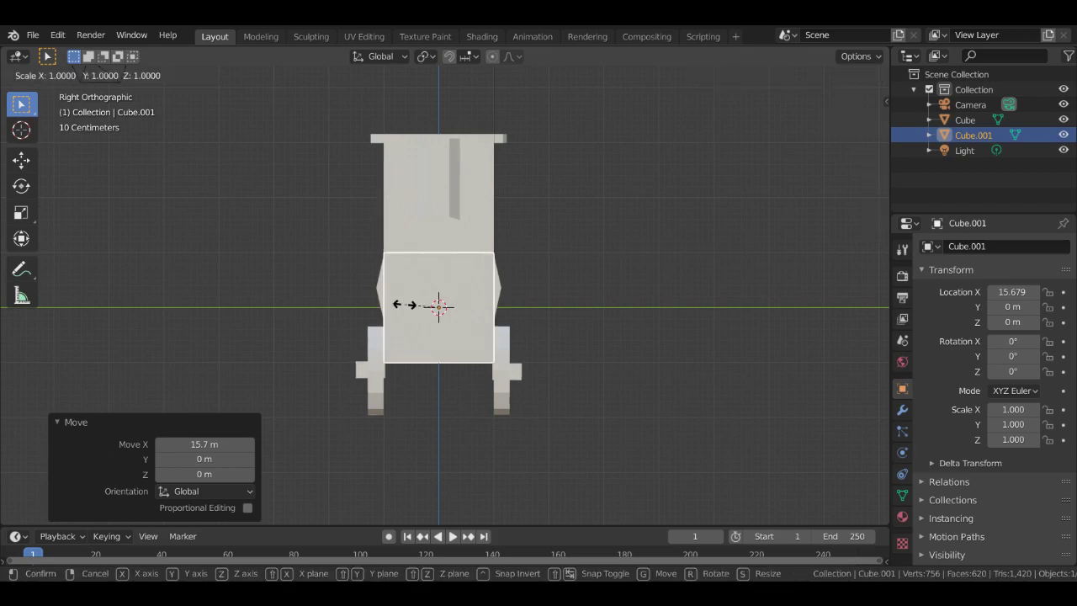
pyautogui.press('x')
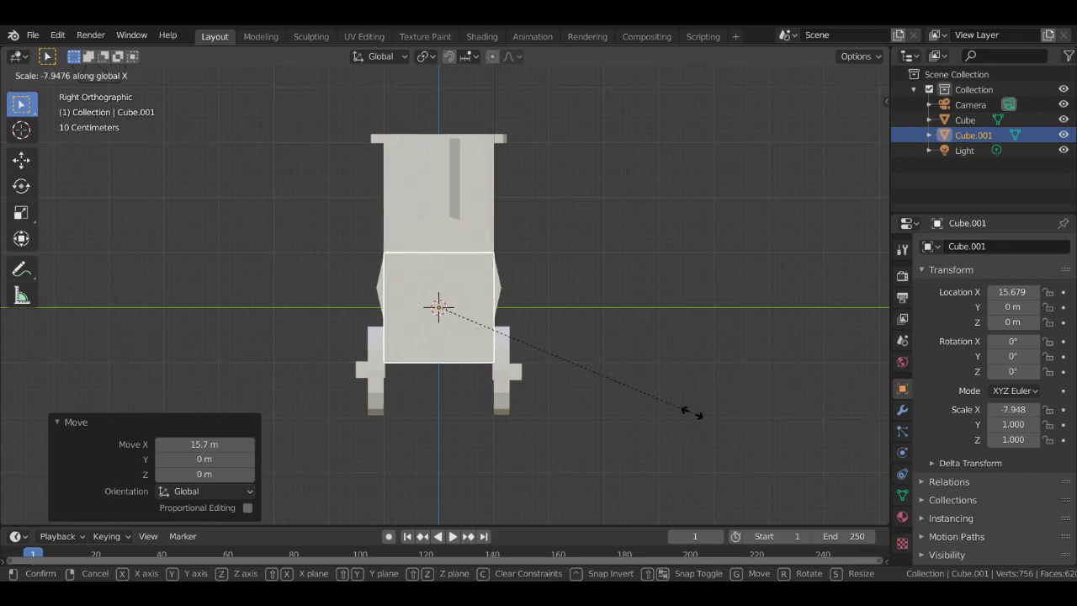
pyautogui.press('y')
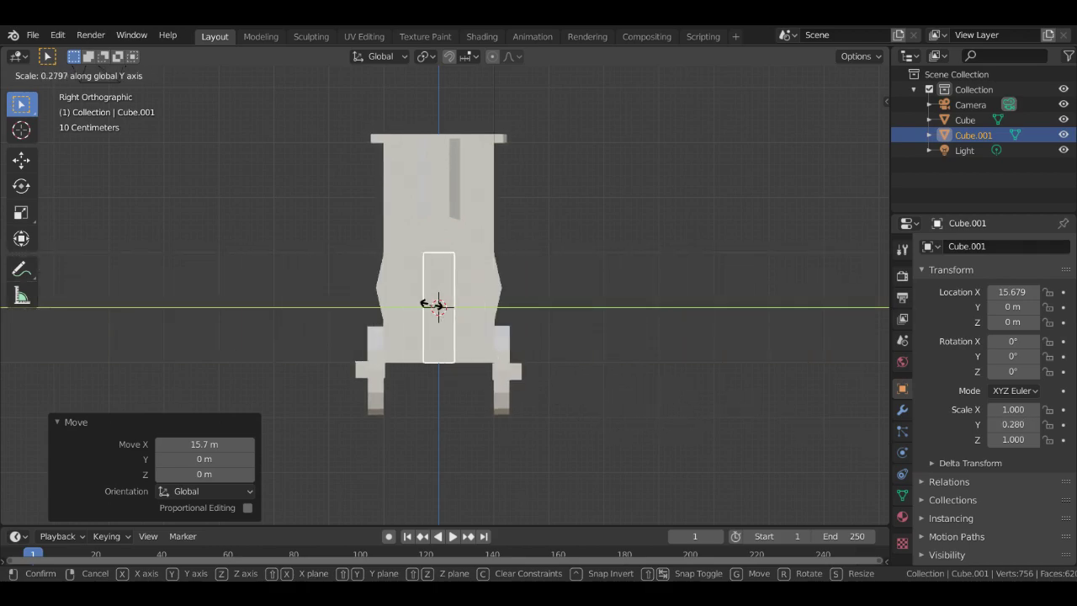
pyautogui.press('c')
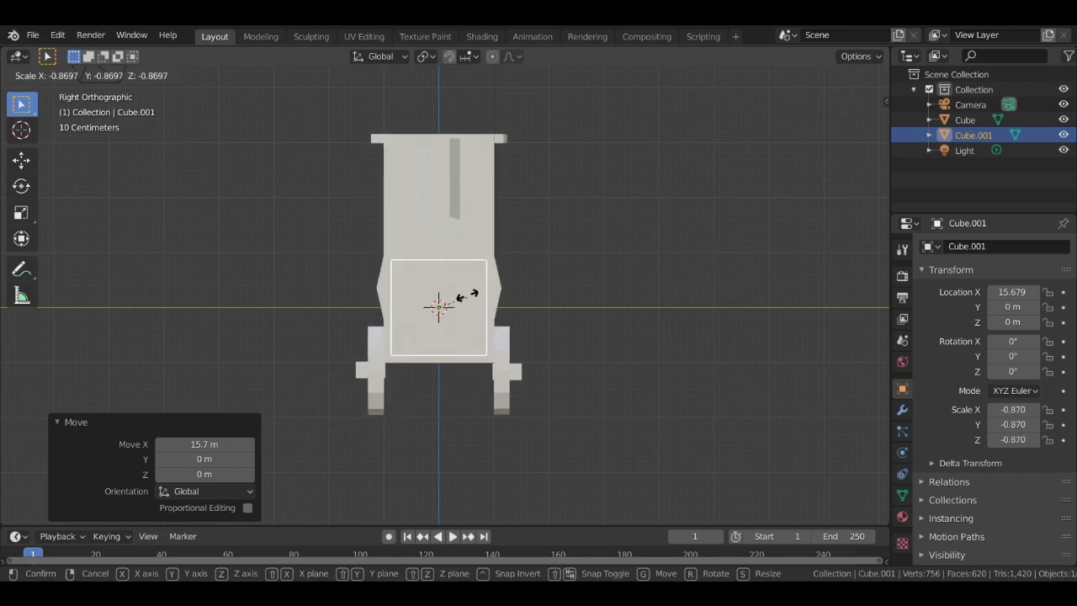
pyautogui.press('y')
pyautogui.press('z')
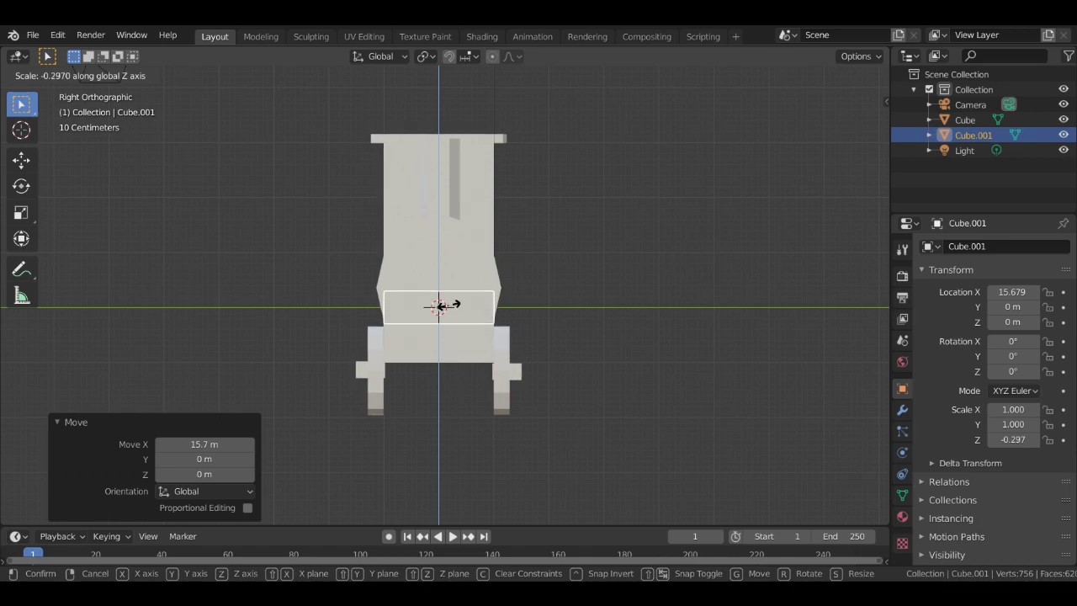
pyautogui.press('c')
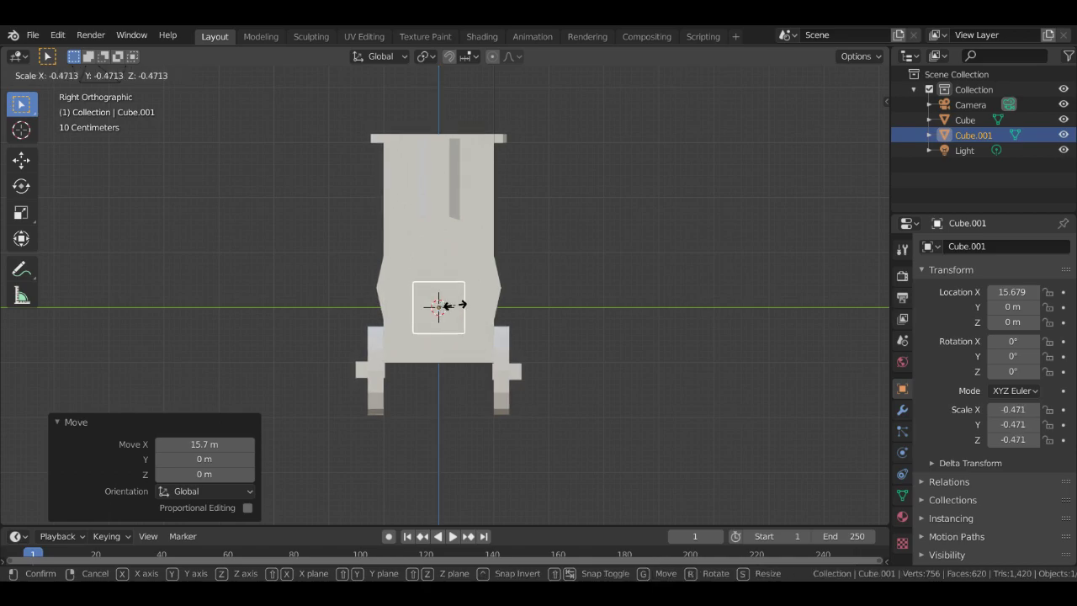
pyautogui.press('y')
pyautogui.press('y')
pyautogui.press('y')
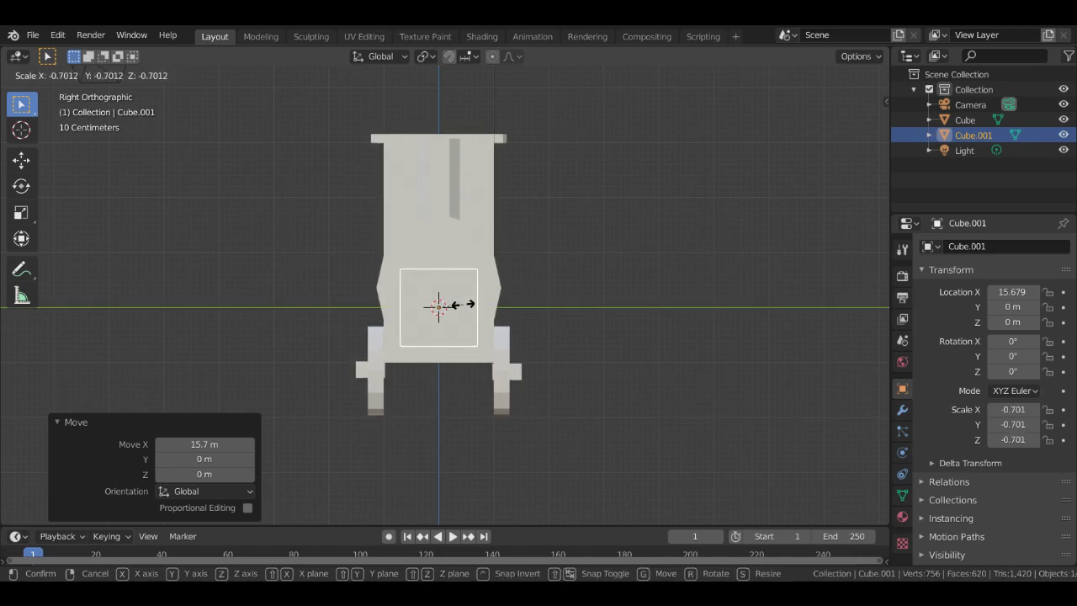
pyautogui.press('y')
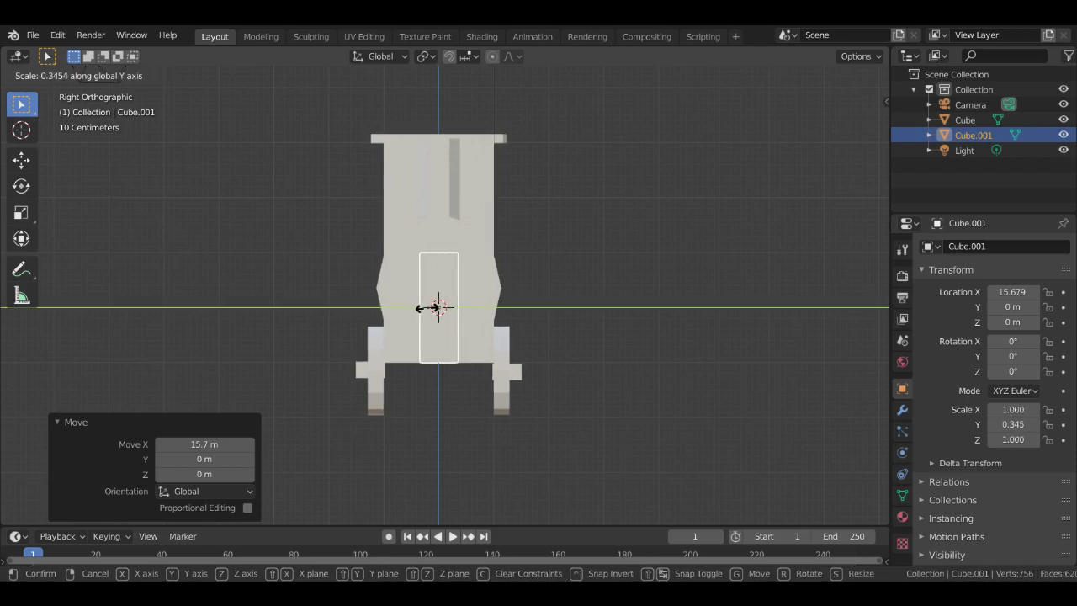
pyautogui.press('y')
pyautogui.press('y')
pyautogui.press('y')
pyautogui.press('y')
pyautogui.press('y')
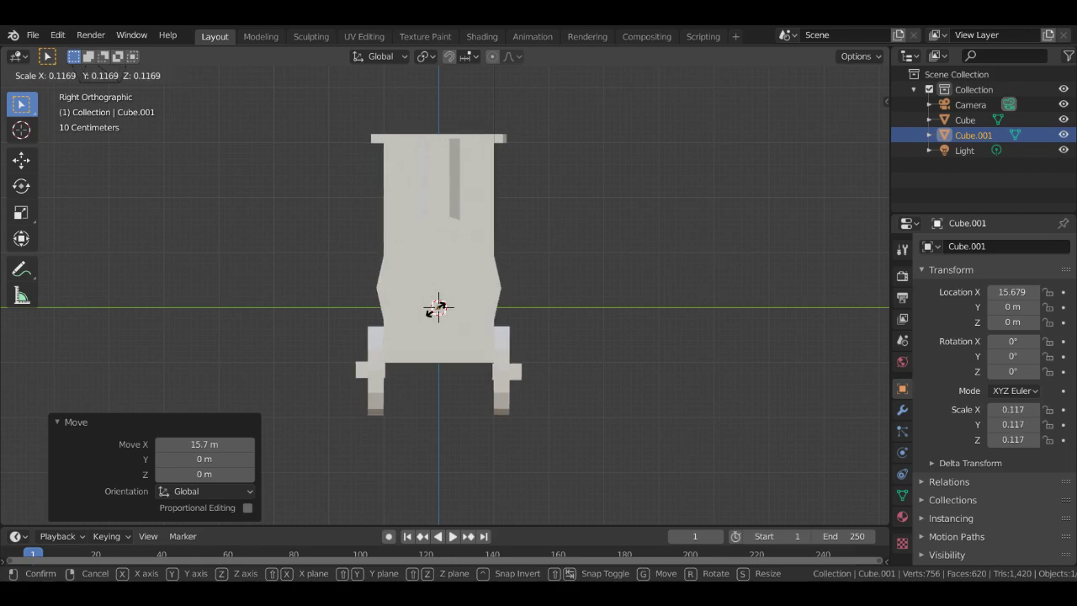
pyautogui.press('y')
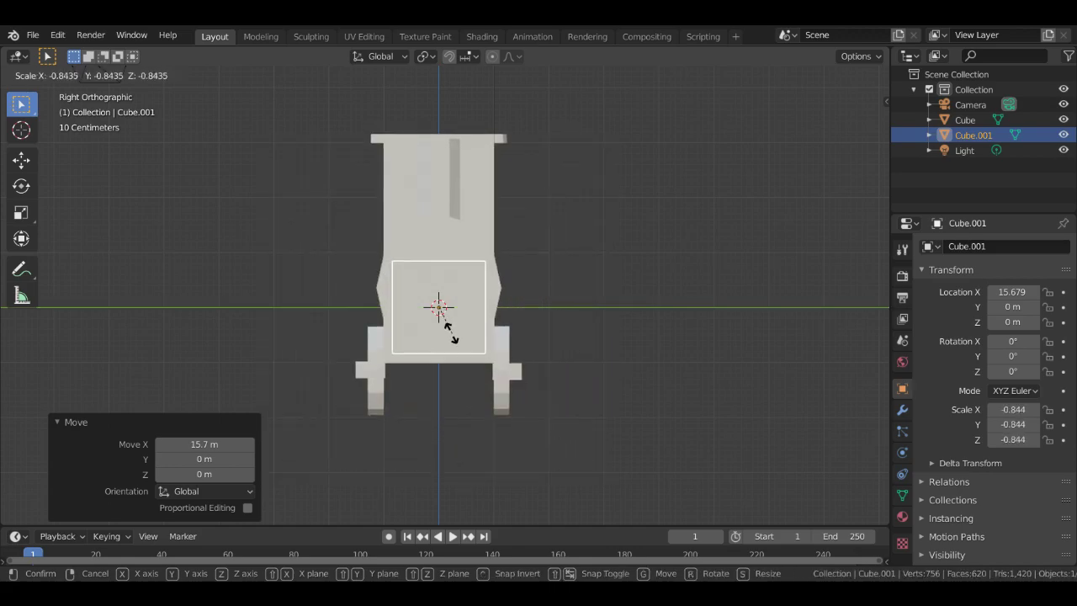
pyautogui.press('z')
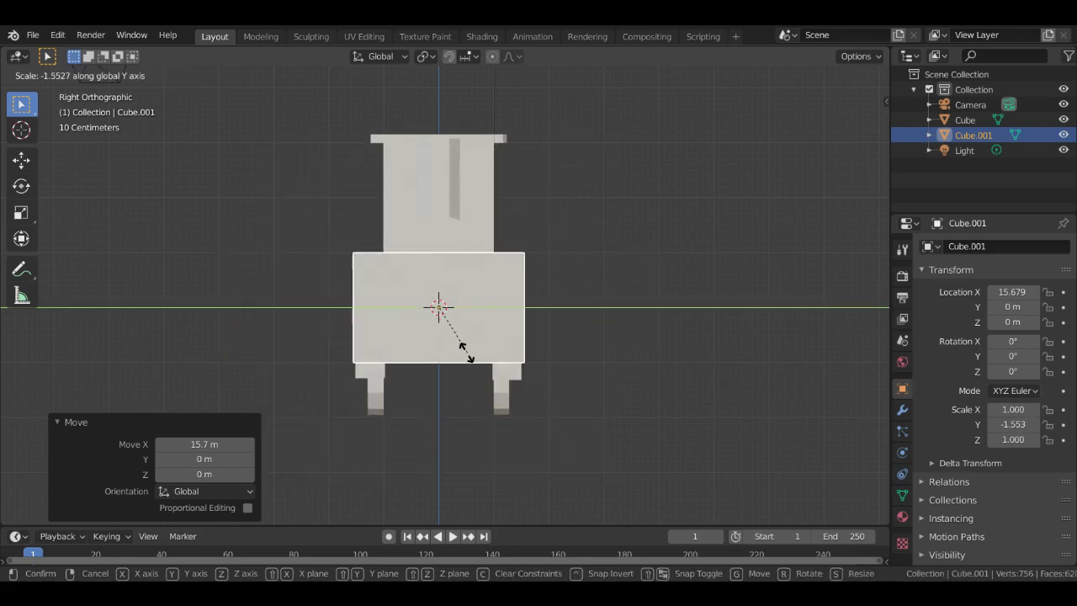
pyautogui.press('z')
pyautogui.press('z')
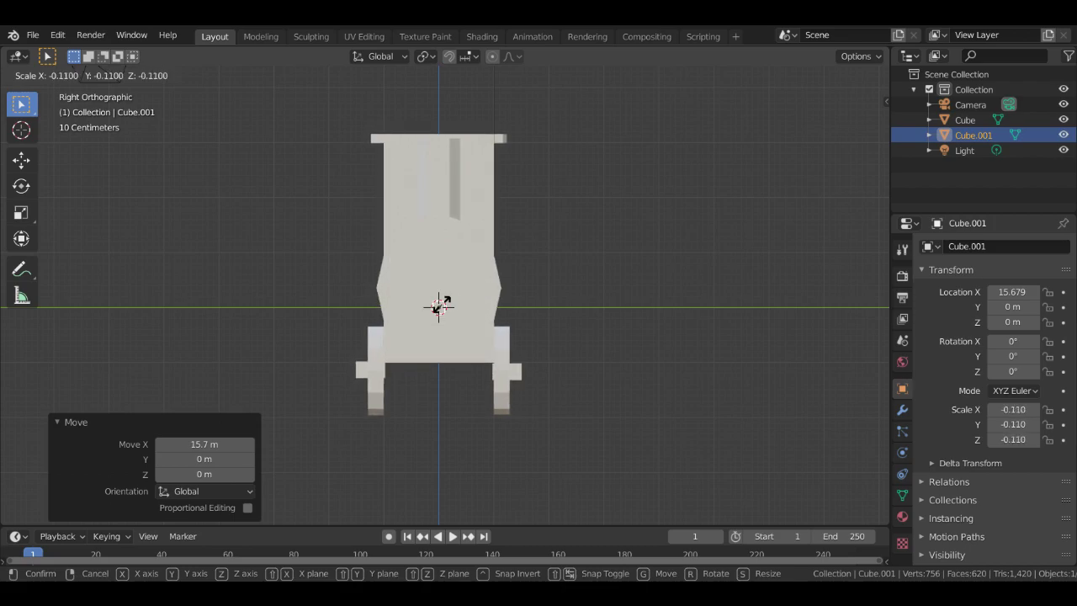
pyautogui.press('y')
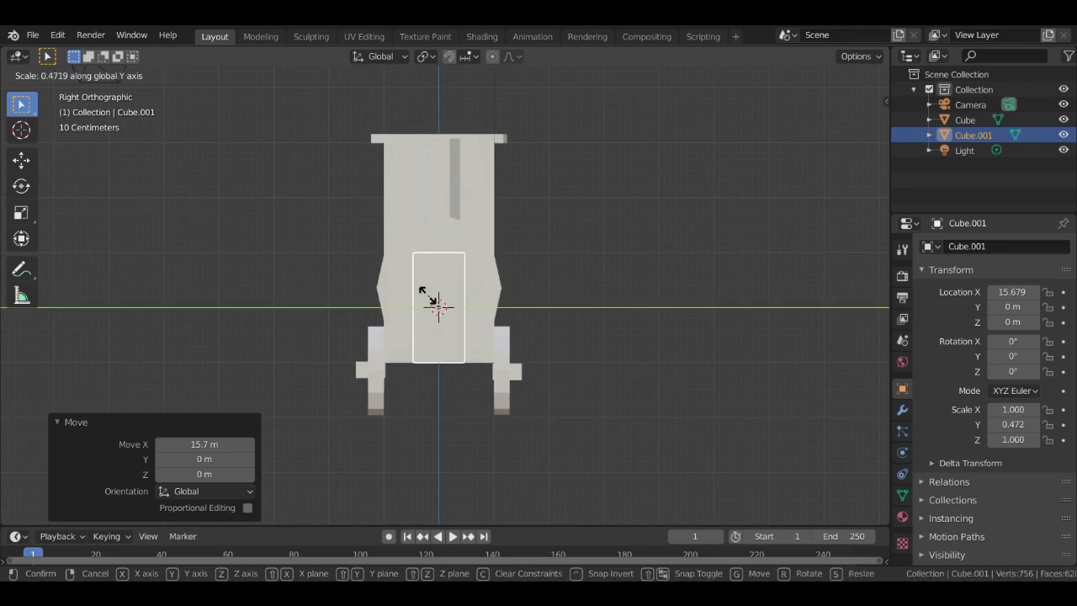
pyautogui.click(520, 311)
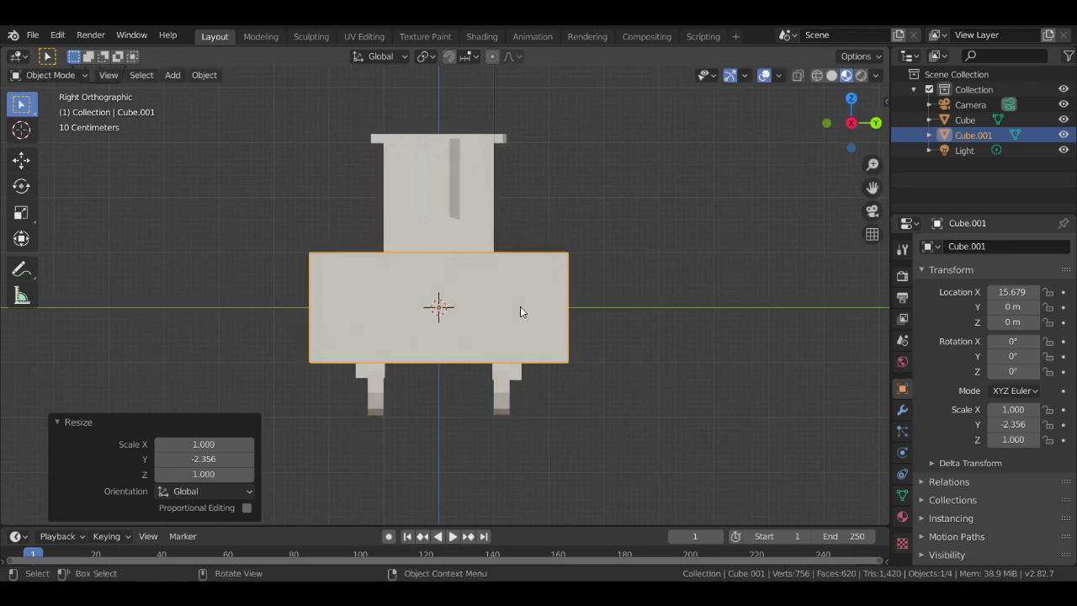
# Scale the cube down along the X axis into a thin slab with an X scale of about -0.261
pyautogui.press('s')
pyautogui.press('x')
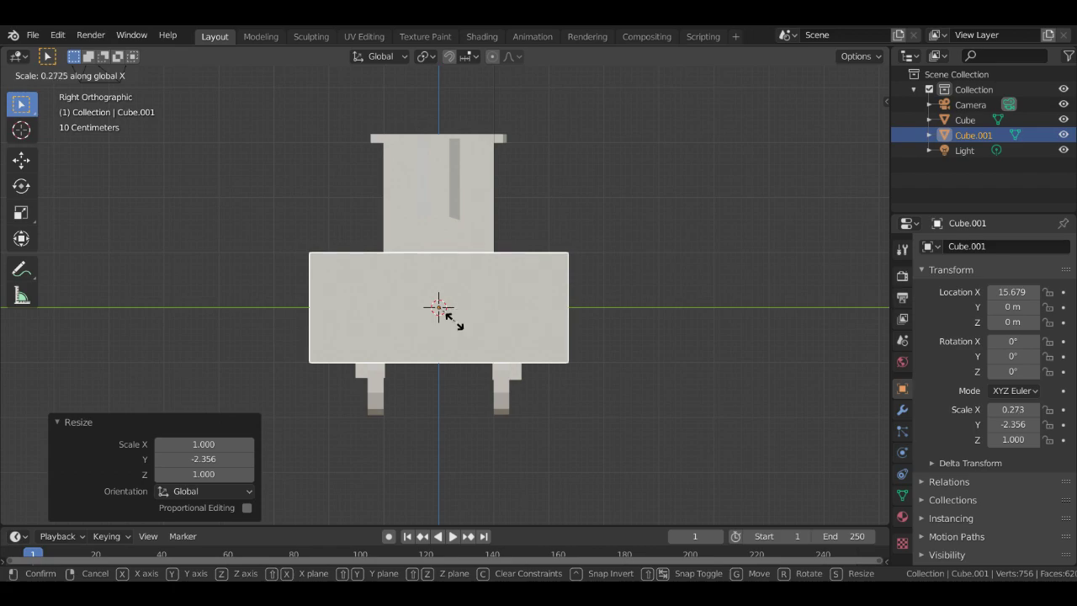
pyautogui.click(469, 318)
pyautogui.moveTo(468, 316); pyautogui.dragTo(625, 391, button='middle')
pyautogui.scroll(-2, 624, 390)
pyautogui.scroll(-2, 615, 392)
pyautogui.press('x')
pyautogui.click(676, 278)
pyautogui.click(761, 305)
pyautogui.press('s')
pyautogui.press('x')
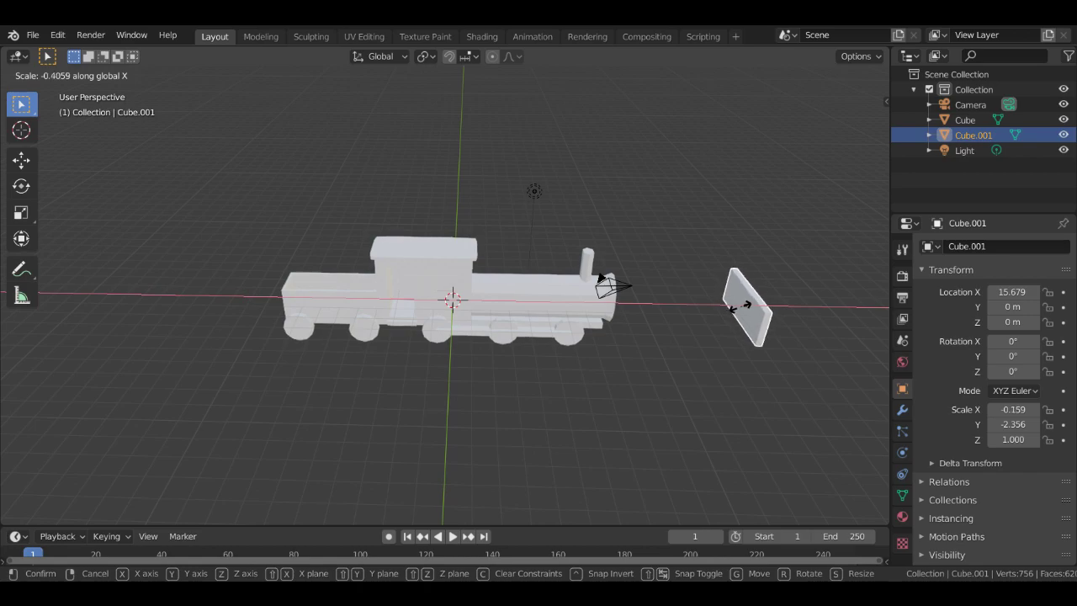
pyautogui.click(737, 308)
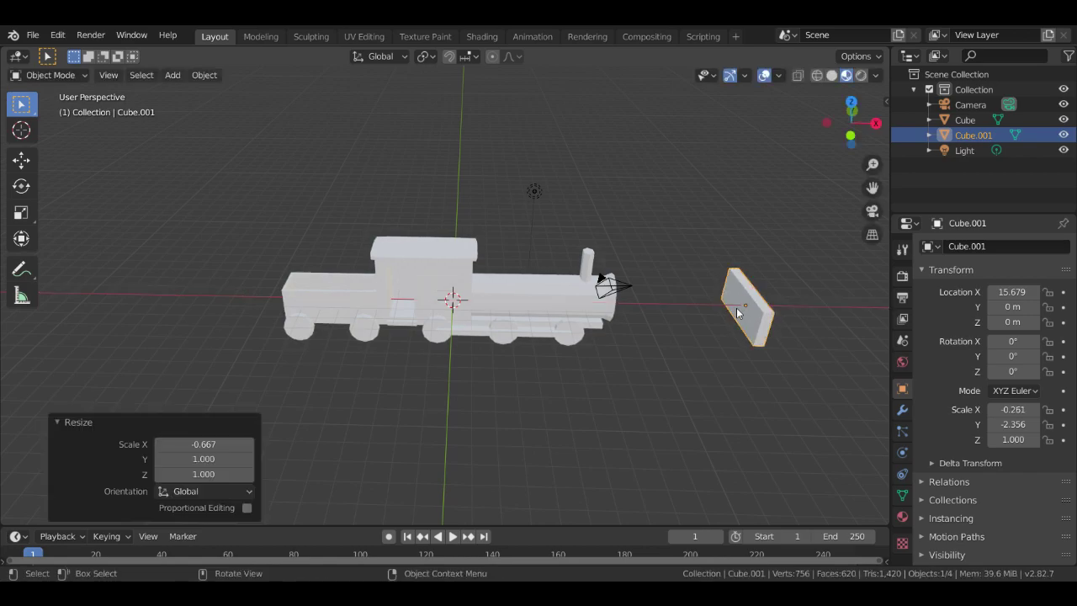
# Scale the slab along the Y axis by about -0.403 in the top view
pyautogui.press('KP_7')
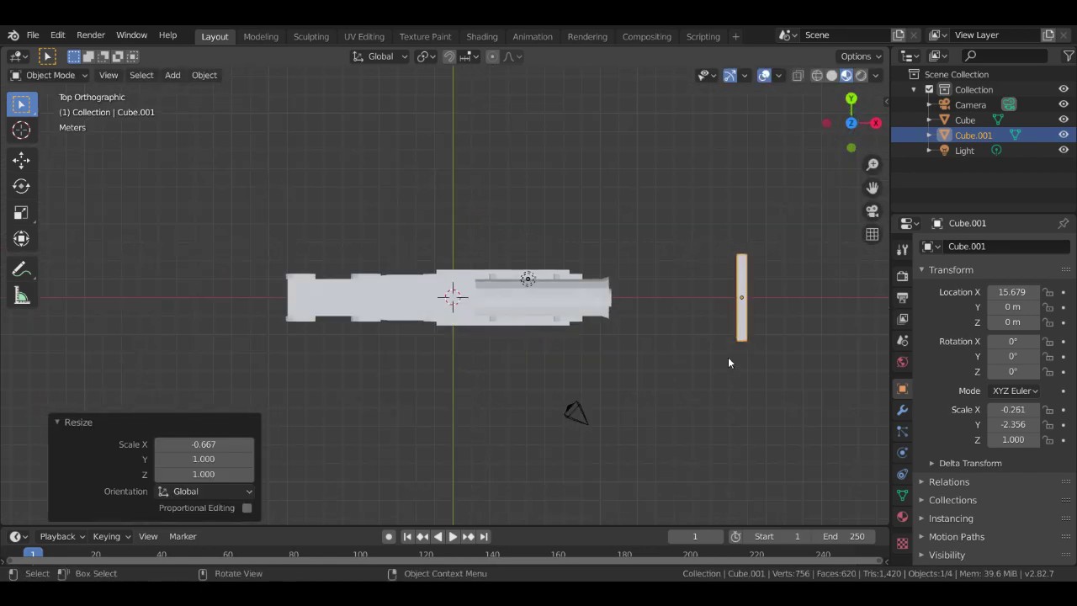
pyautogui.press('s')
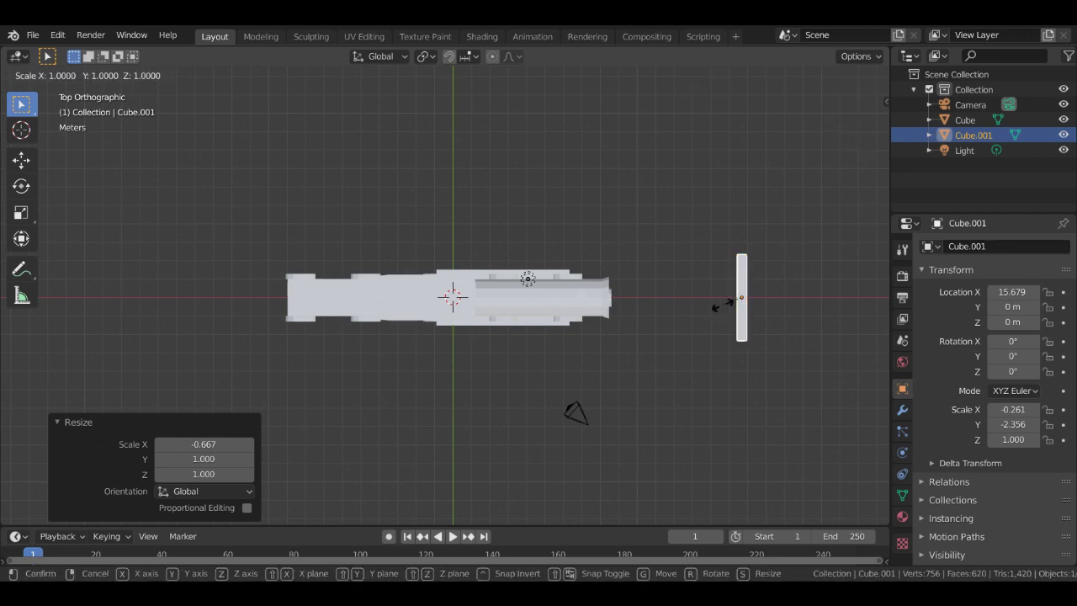
pyautogui.press('y')
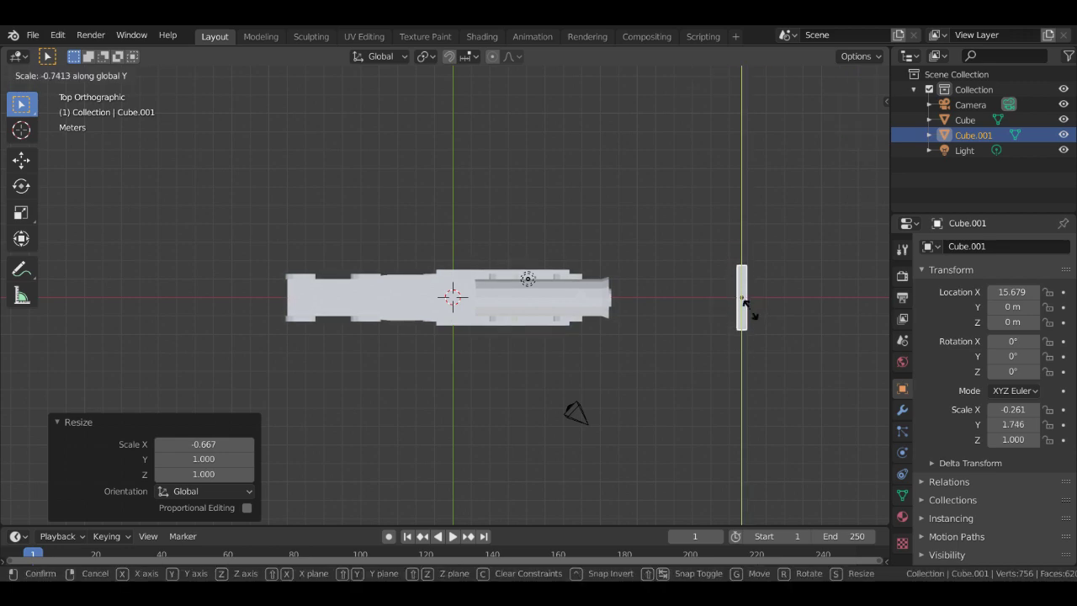
pyautogui.click(744, 303)
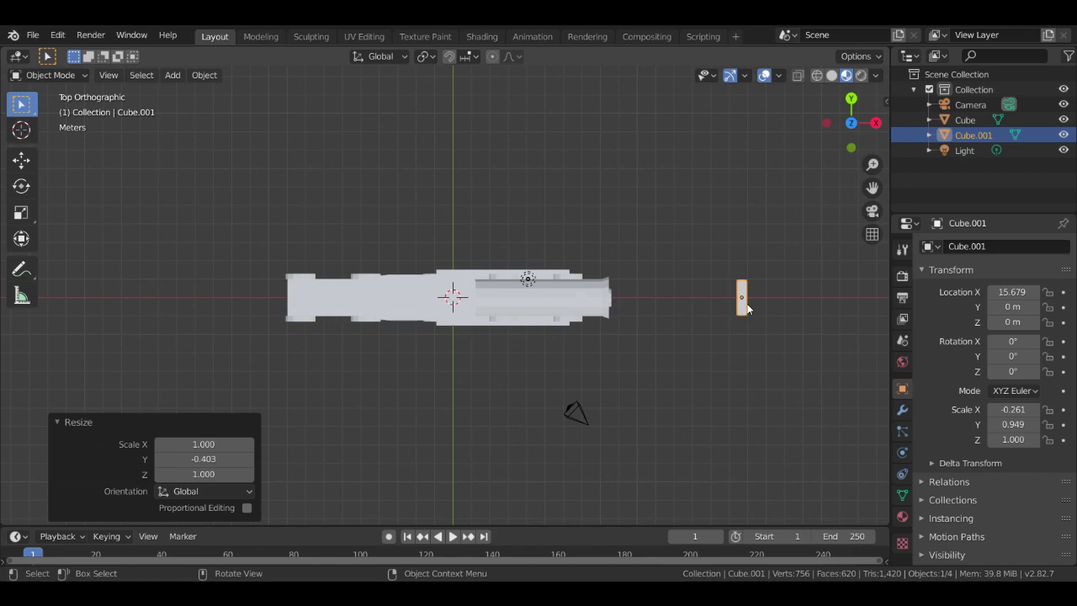
# Try scaling the slab along the Z axis by about -12.768 in the top view, and enlarge it along Z once more
pyautogui.press('s')
pyautogui.press('z')
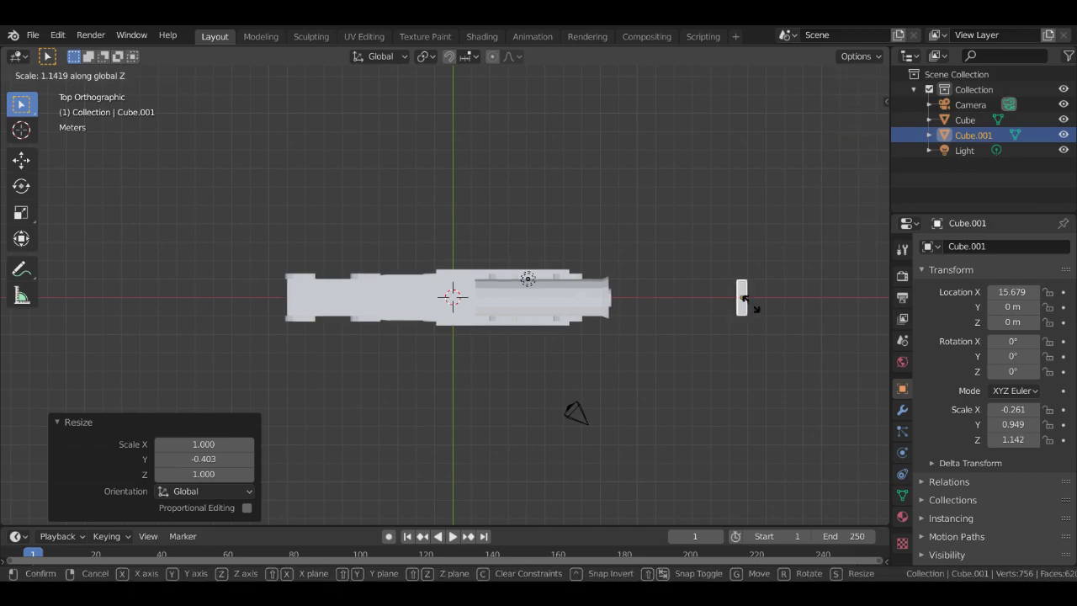
pyautogui.click(635, 309)
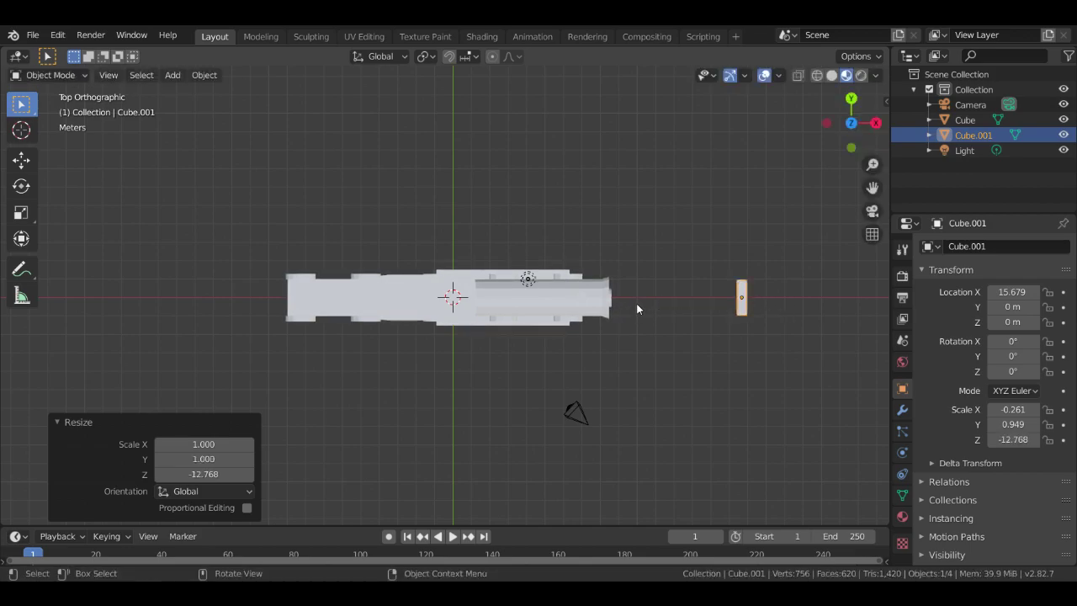
pyautogui.press('s')
pyautogui.press('z')
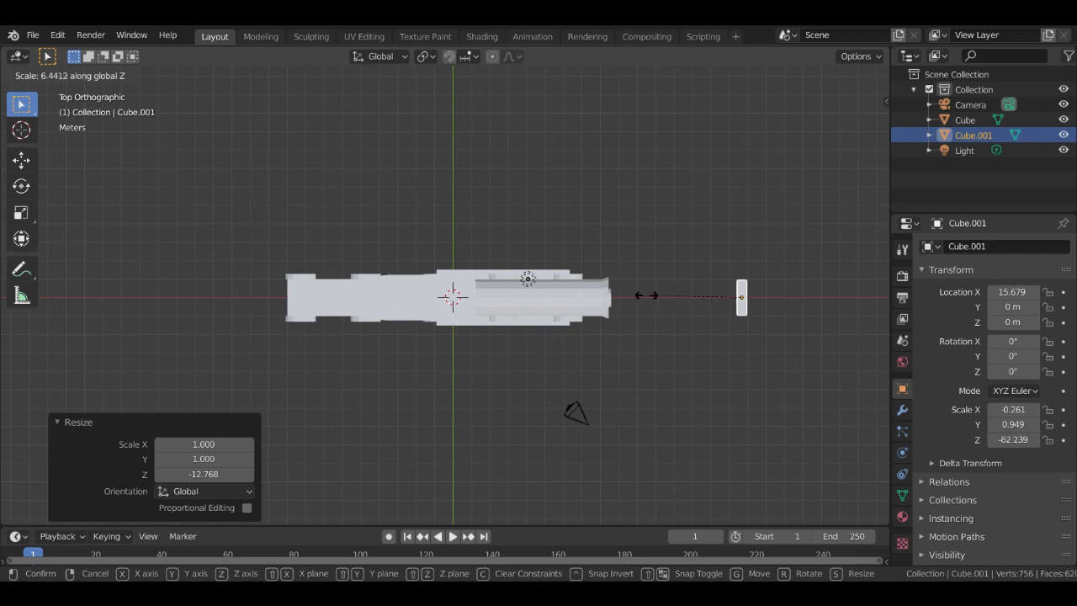
pyautogui.click(650, 291)
# Undo both Z-axis scalings of the slab
pyautogui.moveTo(650, 290); pyautogui.dragTo(674, 267, button='middle')
pyautogui.hotkey('ctrl', 'z')
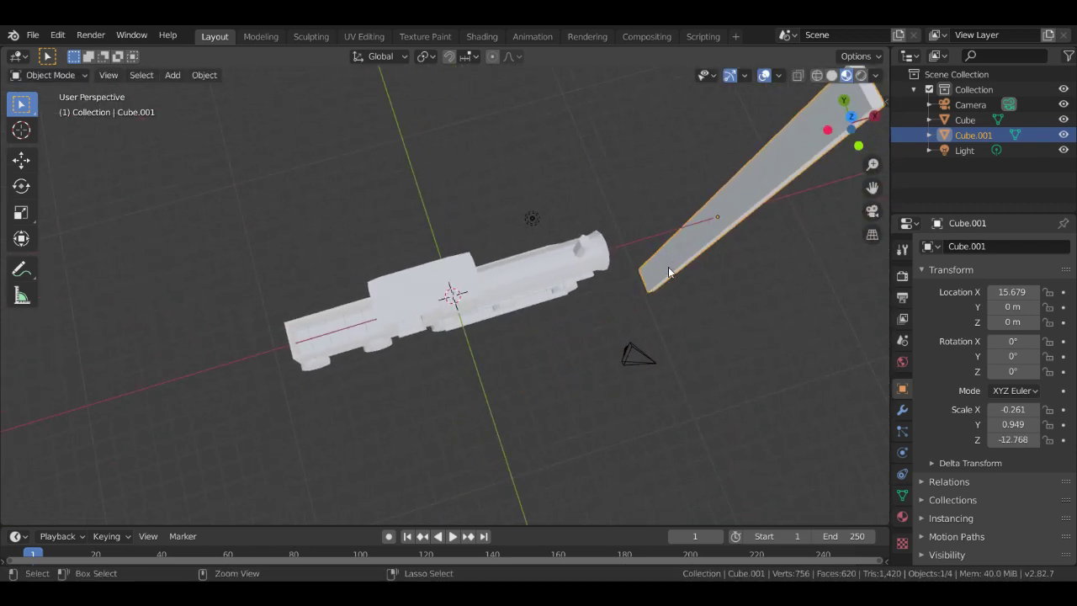
pyautogui.hotkey('ctrl', 'z')
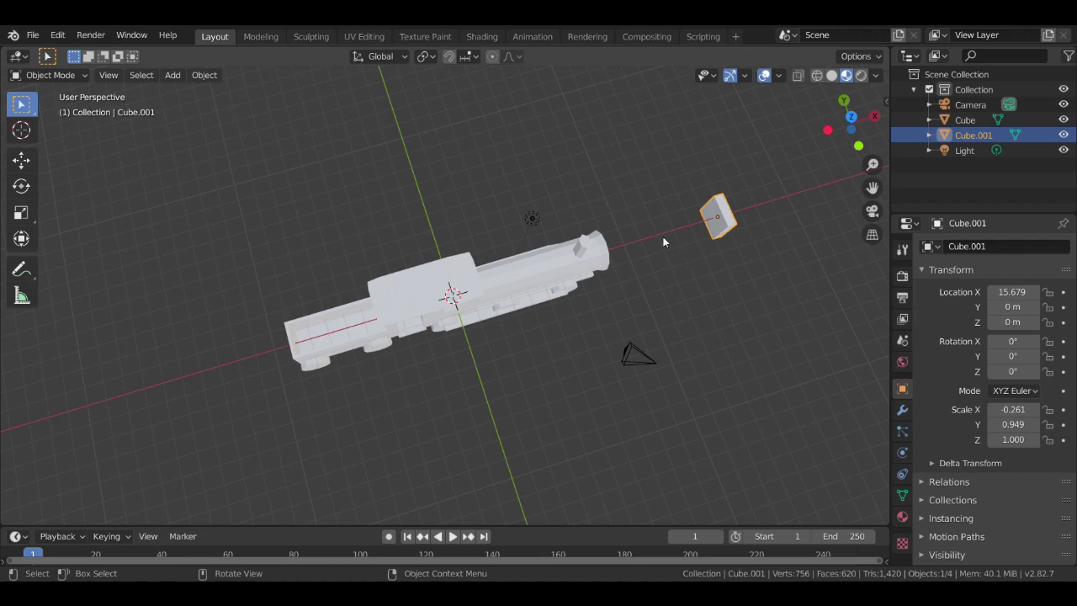
# Scale the slab along the Z axis by about 0.237 in the perspective view
pyautogui.press('s')
pyautogui.press('z')
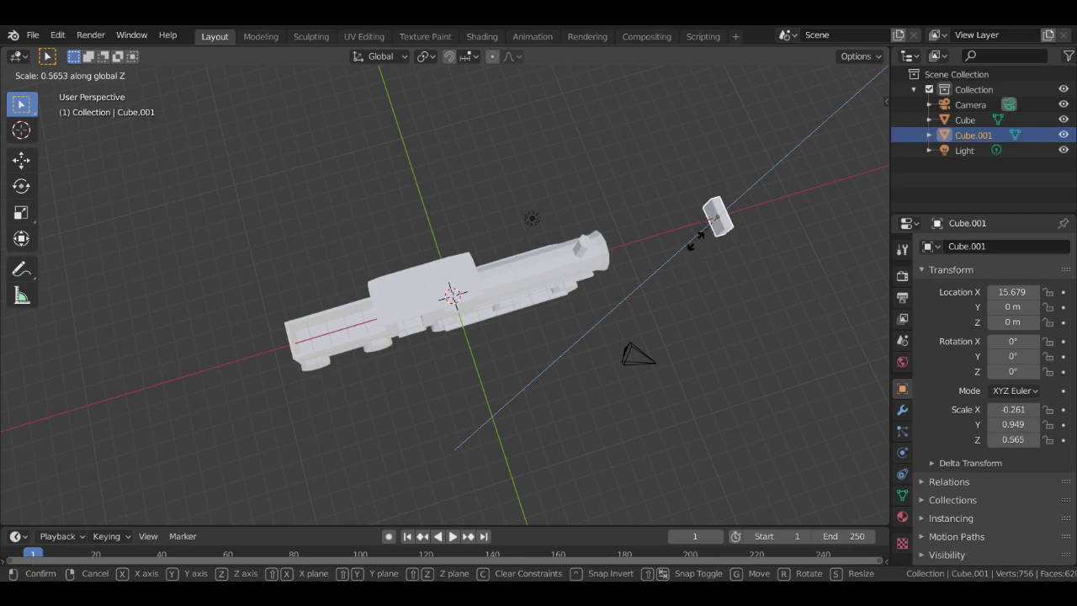
pyautogui.click(710, 228)
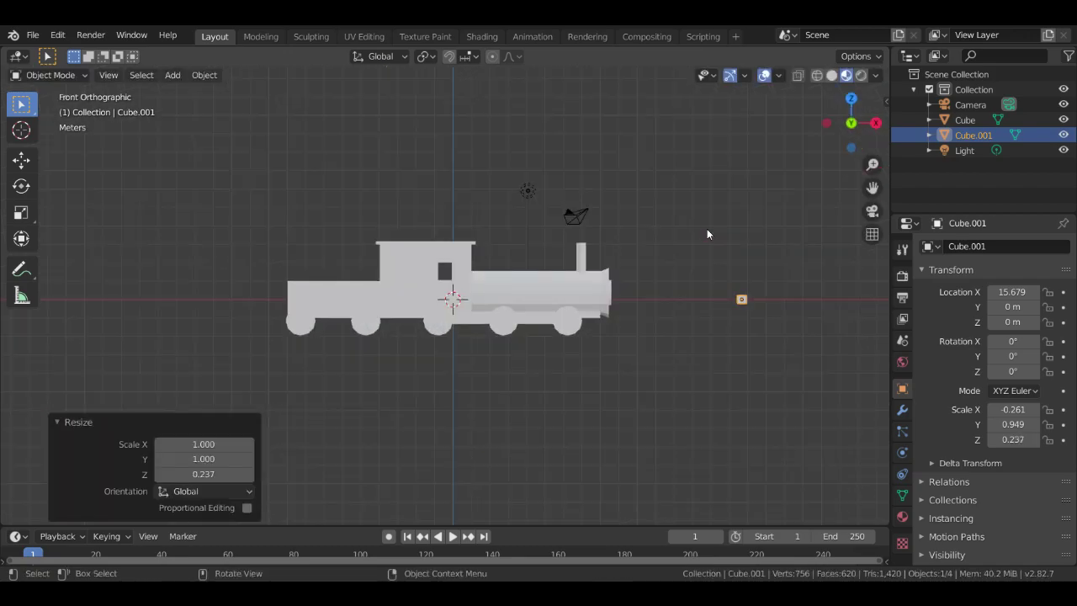
# In the right view, move the slab about -2.39 m along Z and about -1.05 m along Y, below the train's wheel
pyautogui.press('KP_3')
pyautogui.scroll(6, 614, 278)
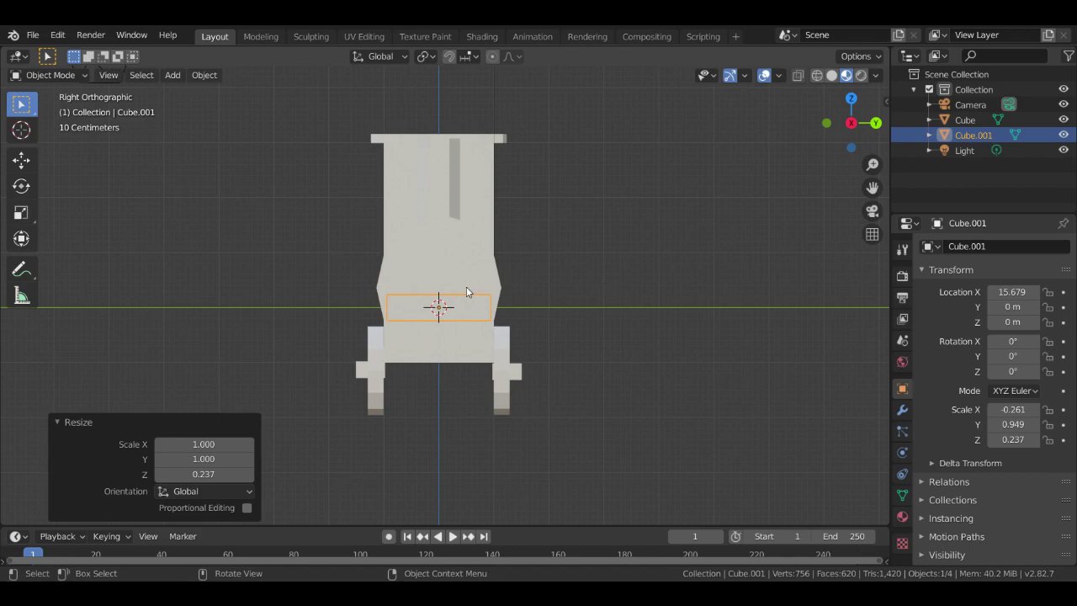
pyautogui.press('g')
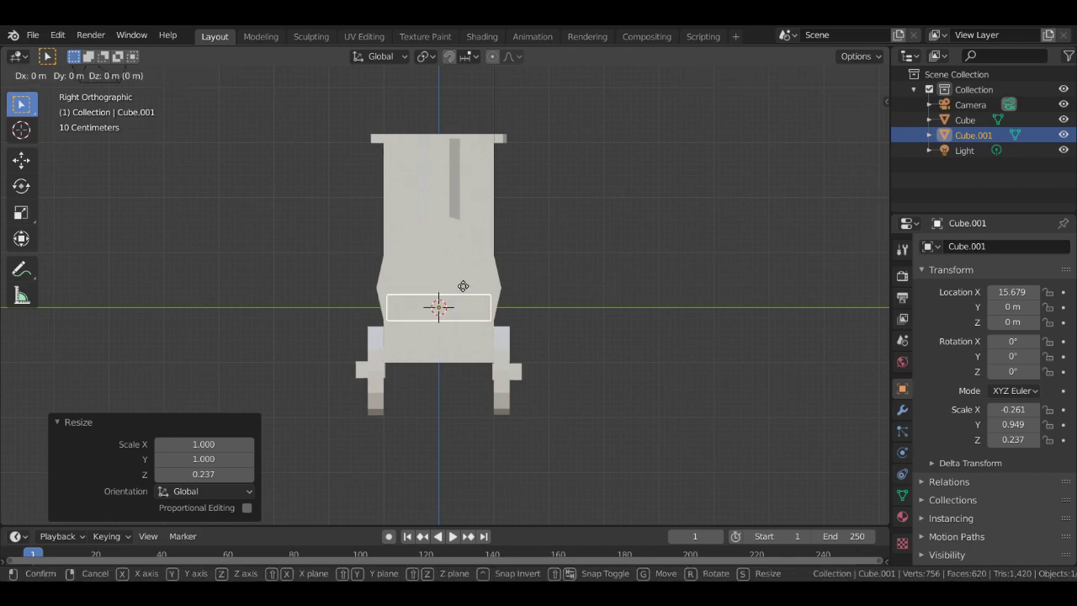
pyautogui.press('z')
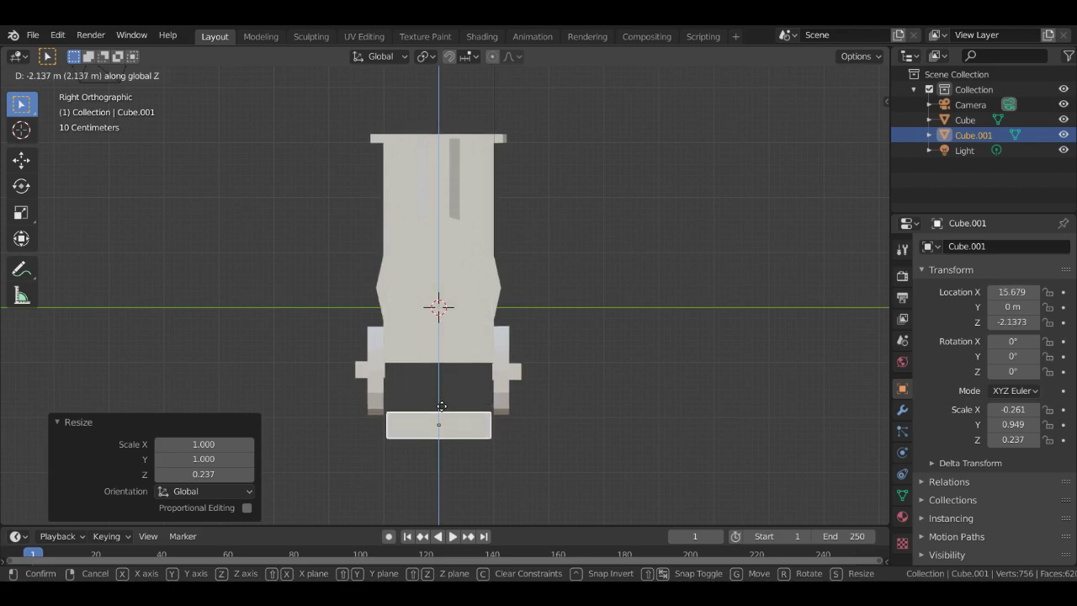
pyautogui.click(439, 417)
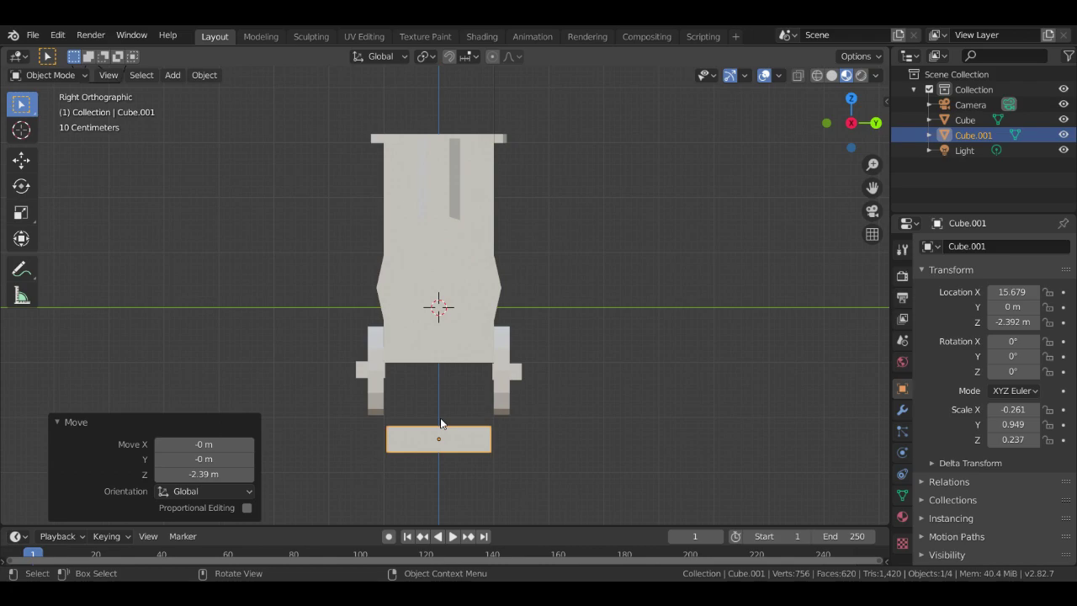
pyautogui.press('g')
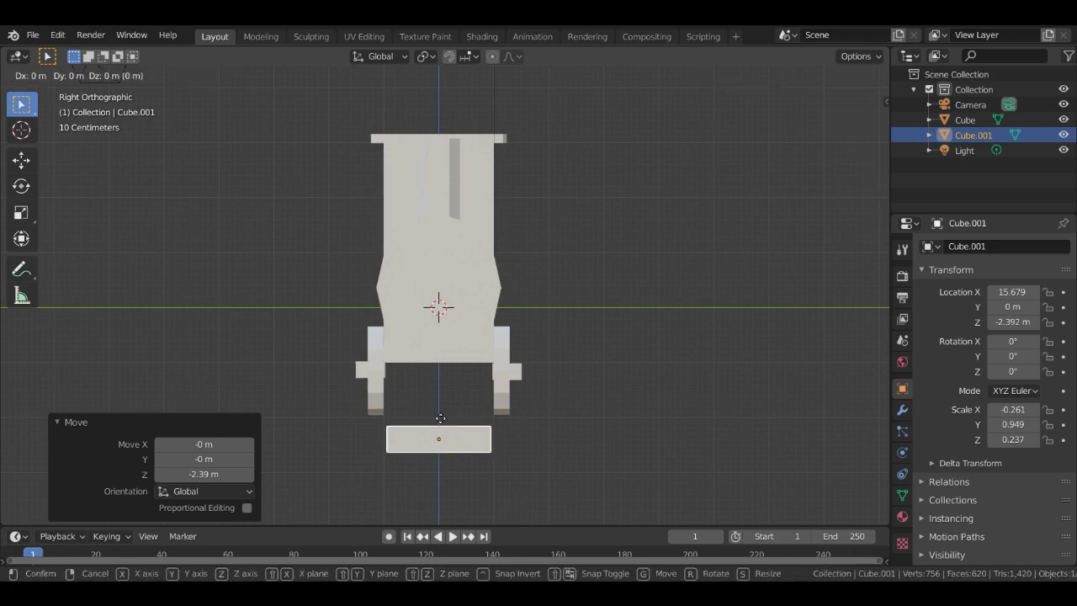
pyautogui.press('y')
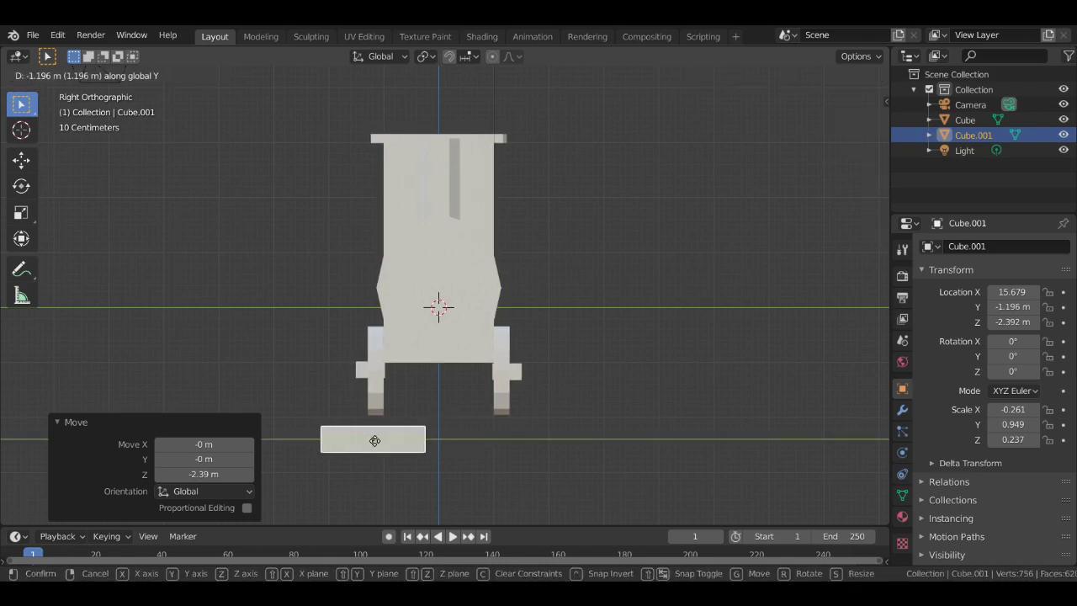
pyautogui.click(380, 440)
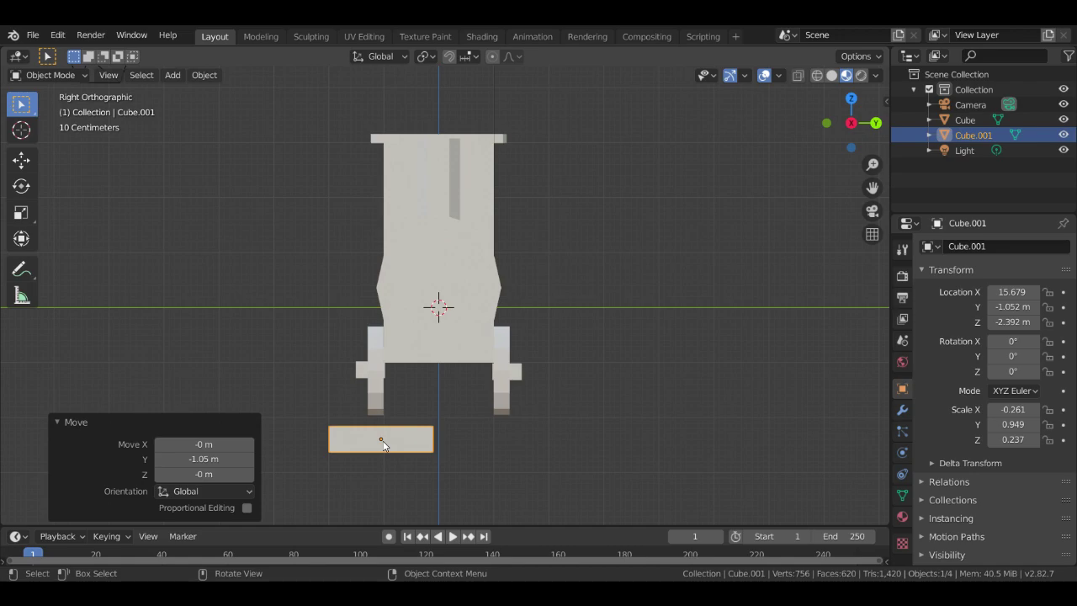
# Scale the slab along the Y axis by about 0.370 in the right view
pyautogui.press('s')
pyautogui.press('y')
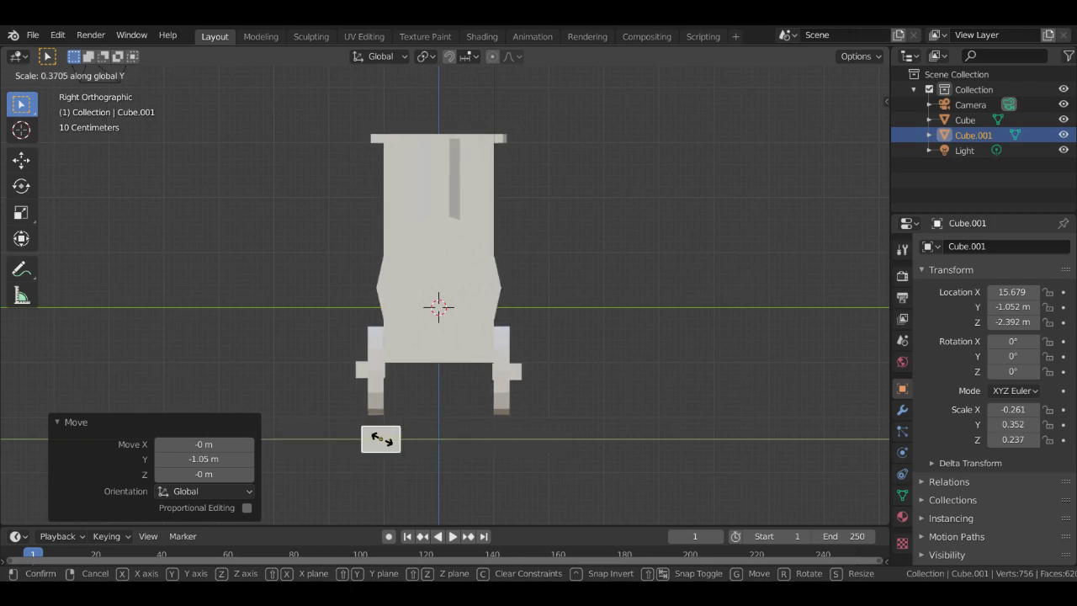
pyautogui.click(381, 440)
# Frame the block in the perspective view and flatten it along the Z axis by about 0.113
pyautogui.moveTo(385, 445); pyautogui.dragTo(418, 407, button='middle')
pyautogui.scroll(-4, 159, 262)
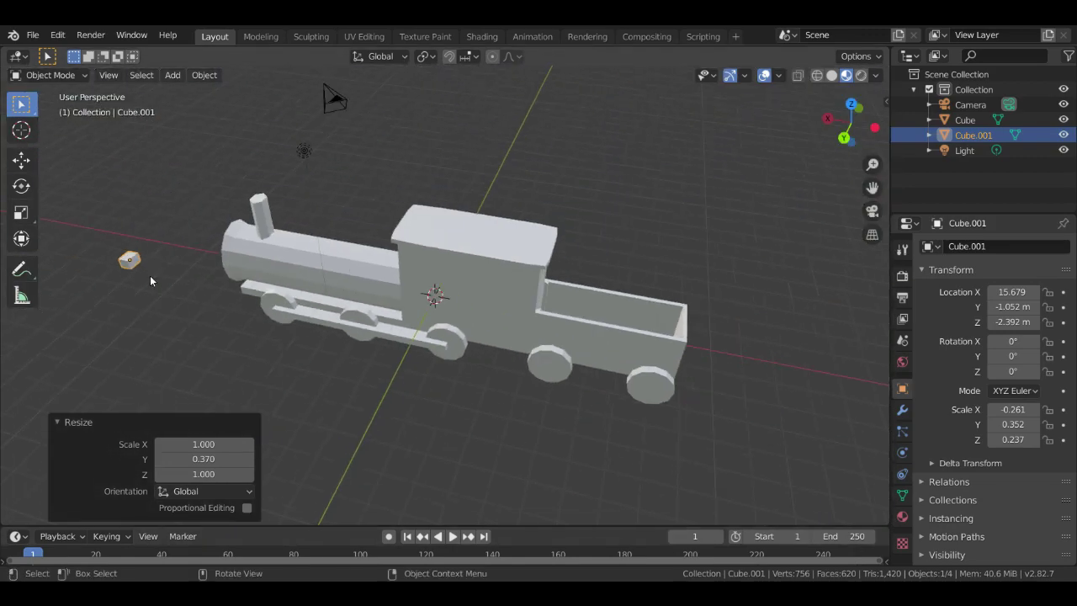
pyautogui.press('KP_Decimal')
pyautogui.moveTo(359, 315); pyautogui.dragTo(235, 334, button='middle')
pyautogui.press('s')
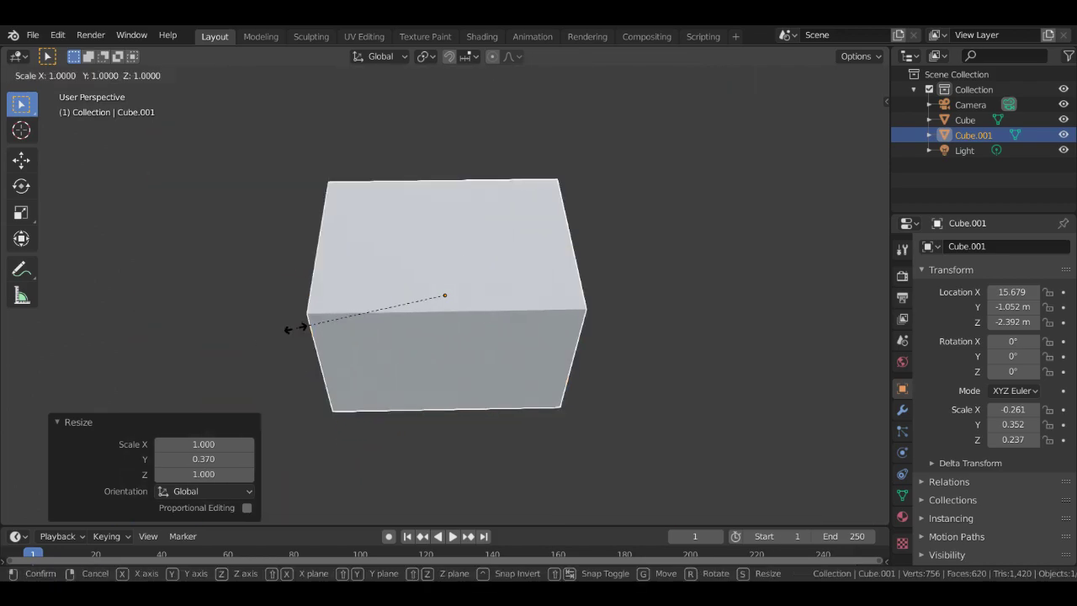
pyautogui.press('z')
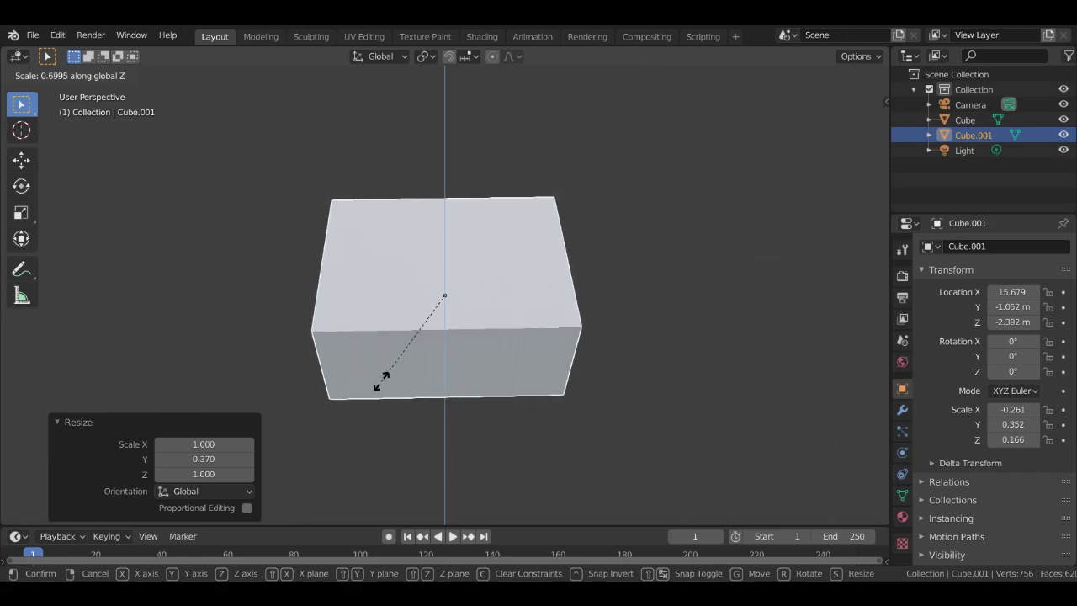
pyautogui.click(430, 304)
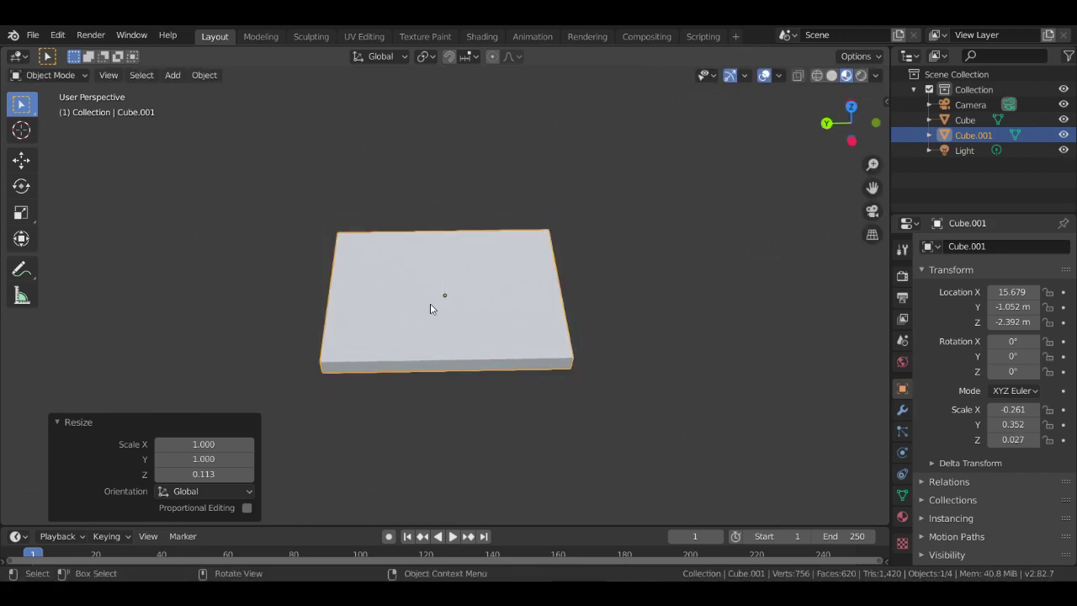
# Scale the flattened block by about -0.200 along the X axis and about 0.277 along the Y axis
pyautogui.press('s')
pyautogui.press('x')
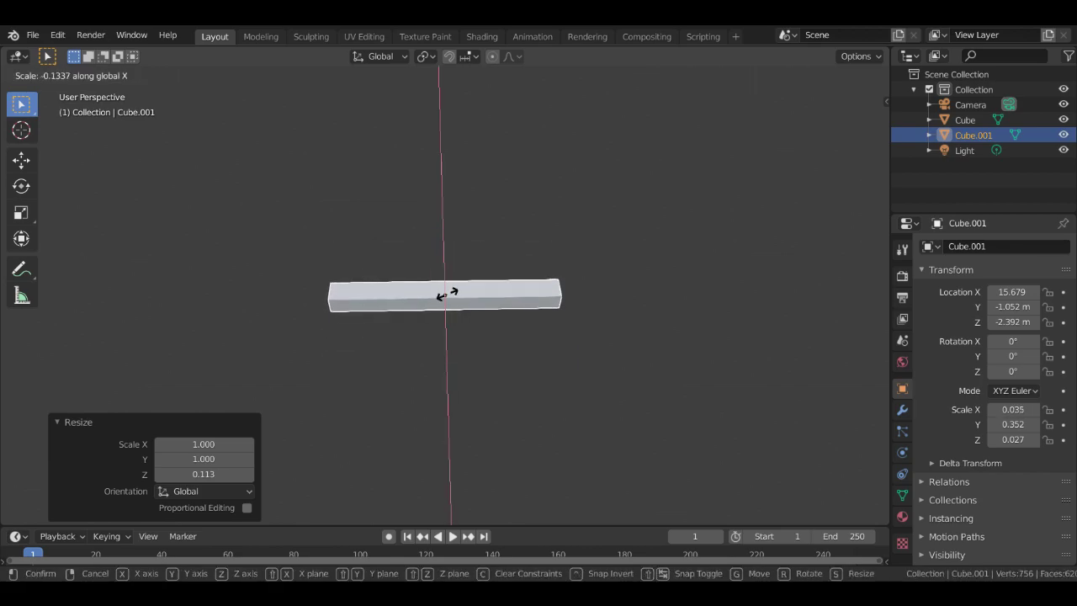
pyautogui.click(447, 300)
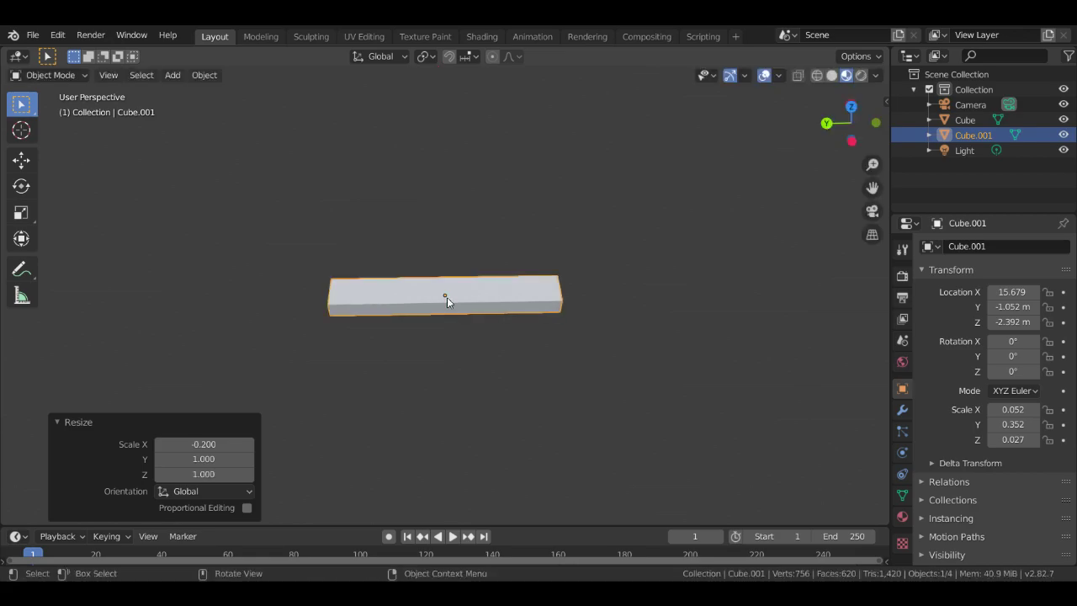
pyautogui.press('s')
pyautogui.press('y')
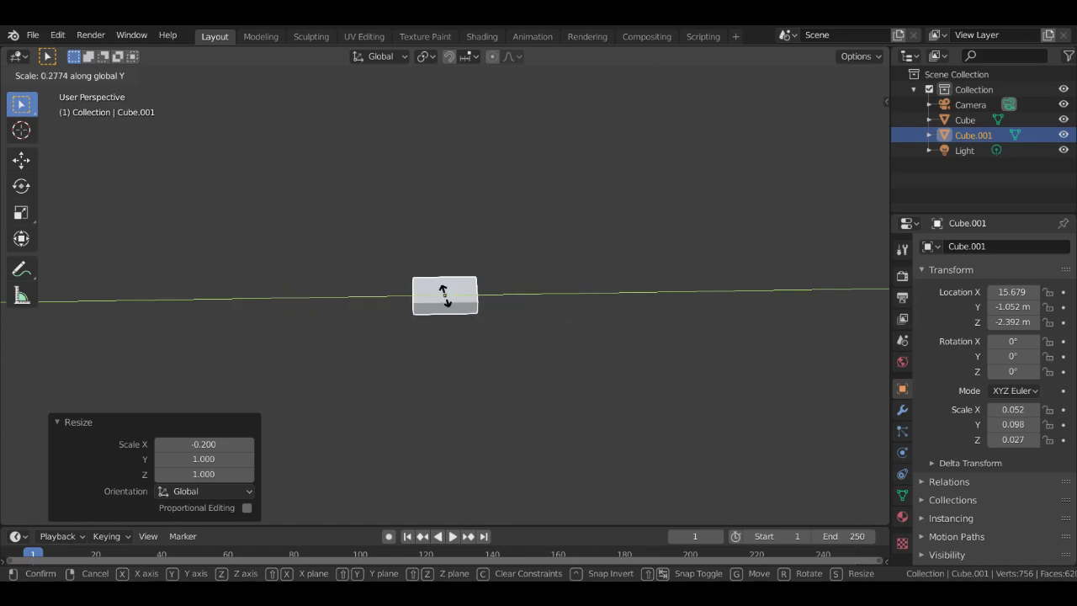
pyautogui.click(445, 295)
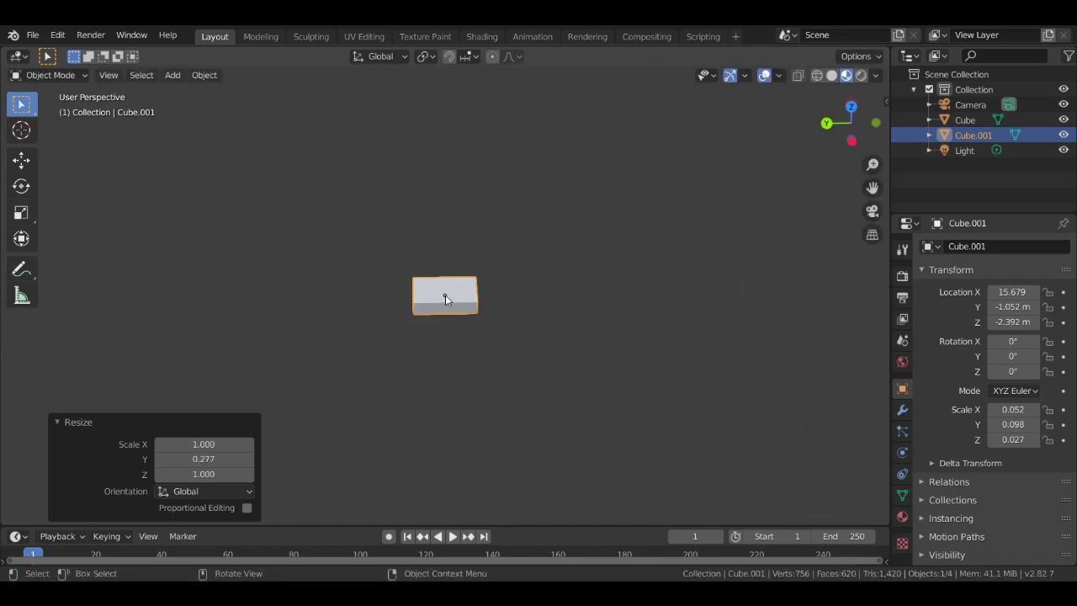
# In the right view, move the small block about -0.057 m in Y and 0.097 m in Z, closer beneath the wheel
pyautogui.press('KP_3')
pyautogui.scroll(-10, 448, 292)
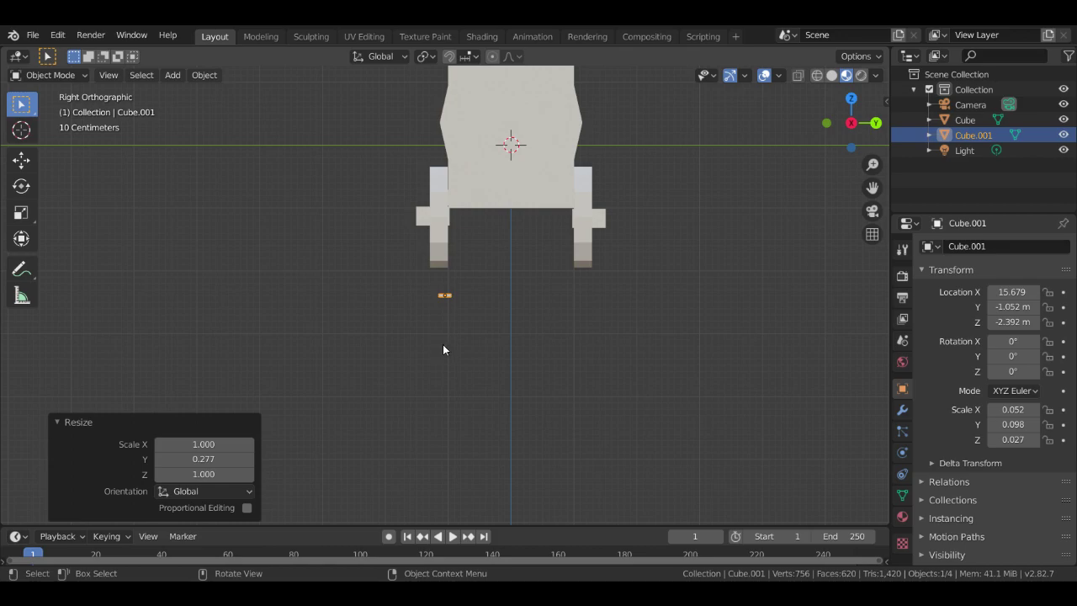
pyautogui.scroll(3, 444, 350)
pyautogui.scroll(-1, 445, 347)
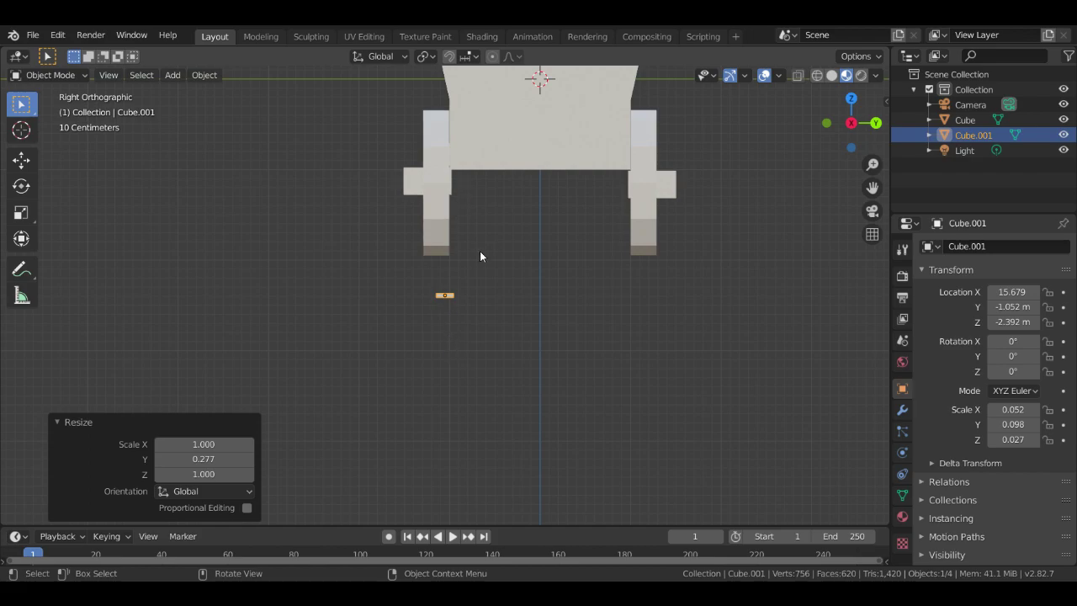
pyautogui.scroll(-1, 479, 253)
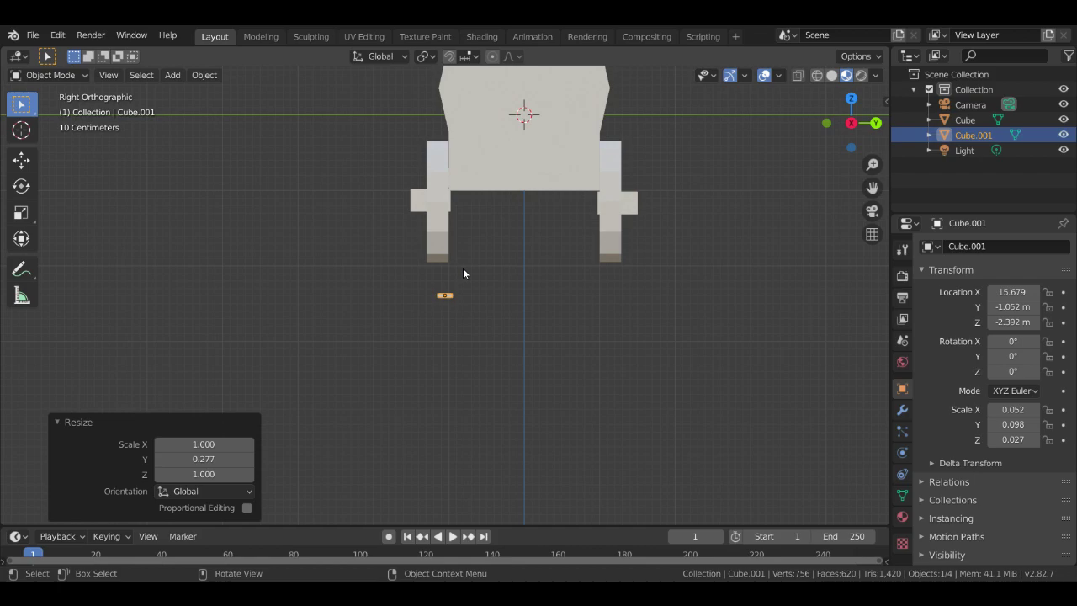
pyautogui.press('g')
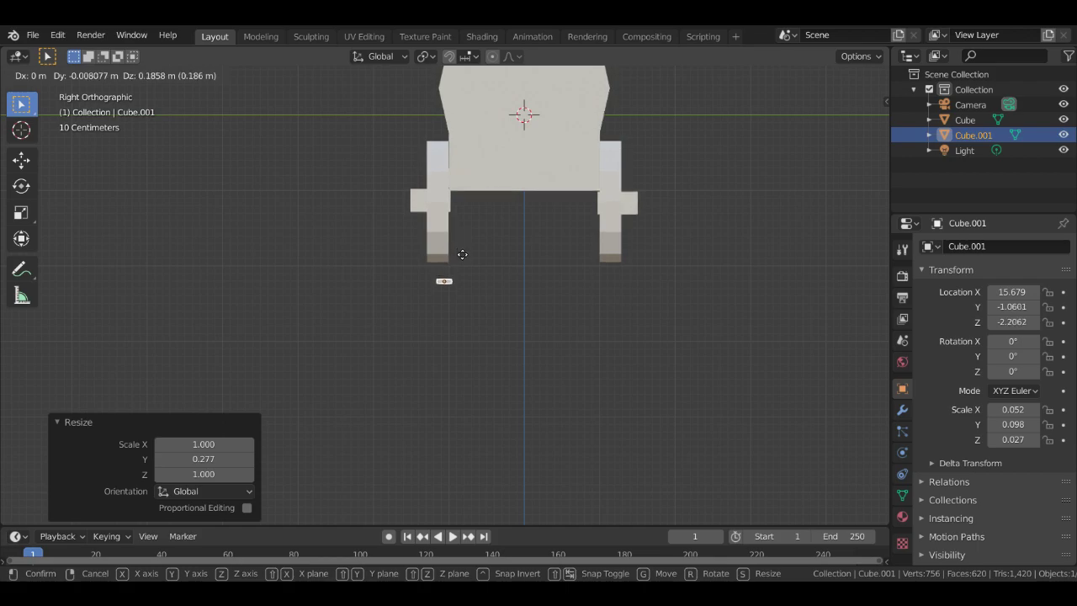
pyautogui.click(459, 266)
# Enlarge the small block uniformly by about 2.302 and inspect it from several angles
pyautogui.press('s')
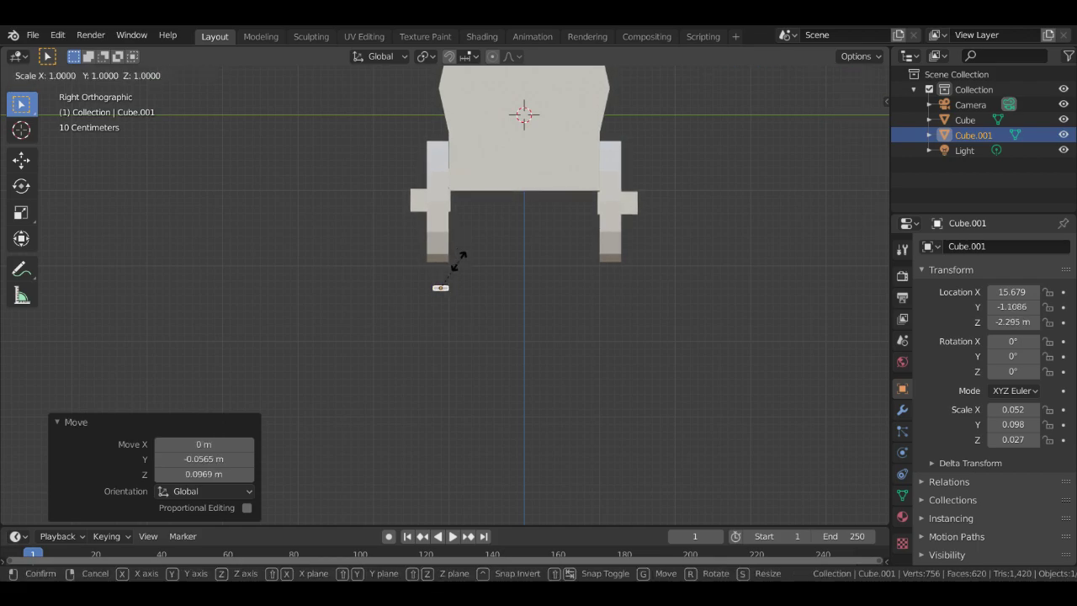
pyautogui.click(509, 260)
pyautogui.moveTo(509, 260); pyautogui.dragTo(156, 491, button='middle')
pyautogui.press('KP_Decimal')
pyautogui.moveTo(530, 332); pyautogui.dragTo(595, 479, button='middle')
pyautogui.scroll(4, 629, 438)
pyautogui.scroll(-9, 650, 400)
pyautogui.moveTo(650, 399); pyautogui.dragTo(549, 431, button='middle')
pyautogui.scroll(2, 733, 398)
pyautogui.scroll(-6, 741, 383)
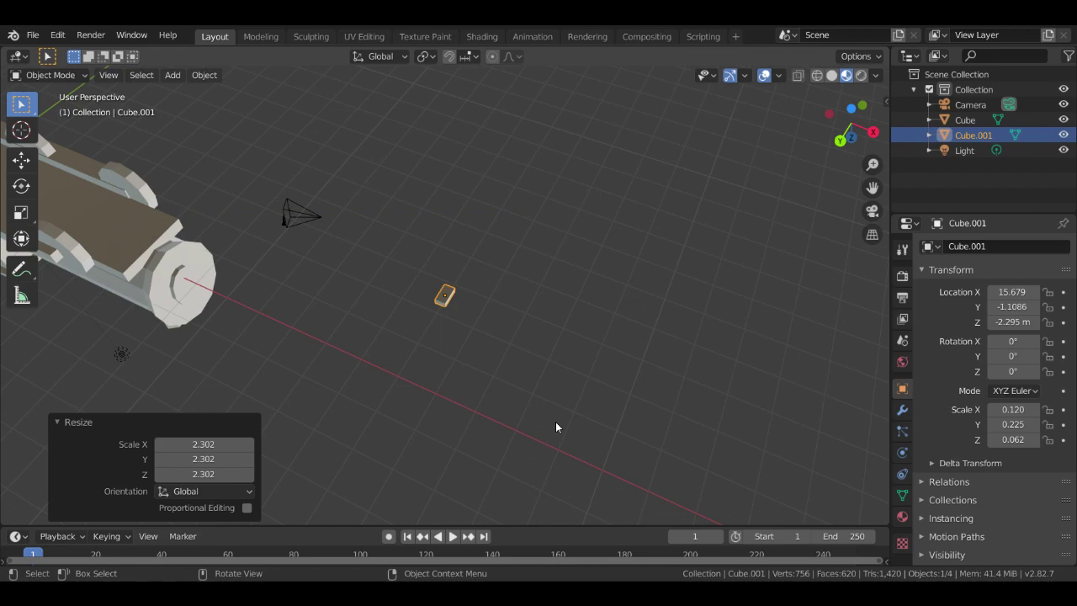
# In the right view, duplicate the block along the Y axis to about Y 1.214 m, beneath the opposite wheel
pyautogui.press('KP_3')
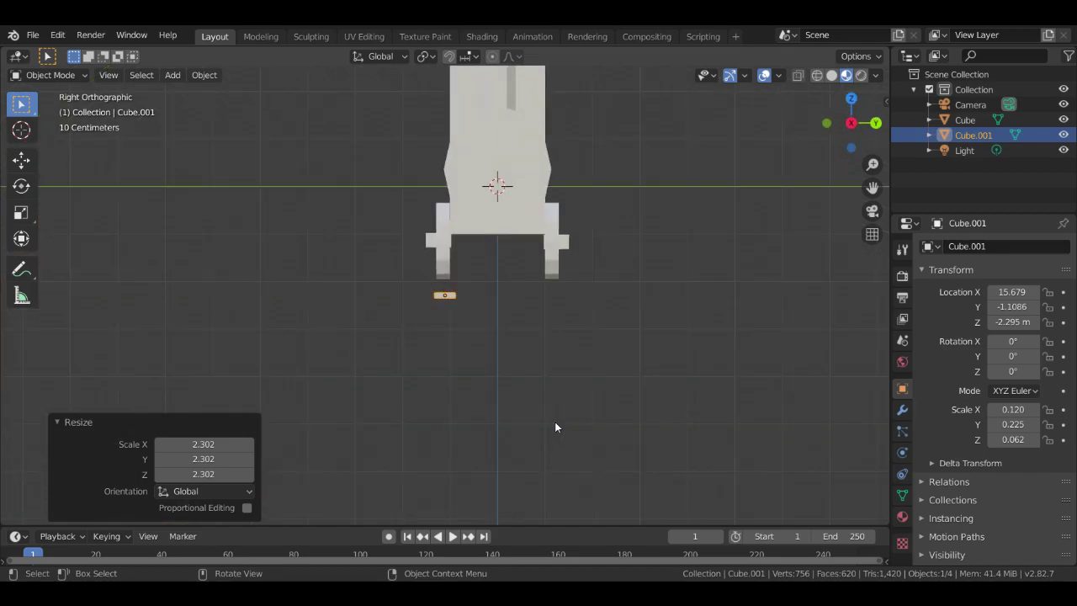
pyautogui.hotkey('shift', 'd')
pyautogui.press('z')
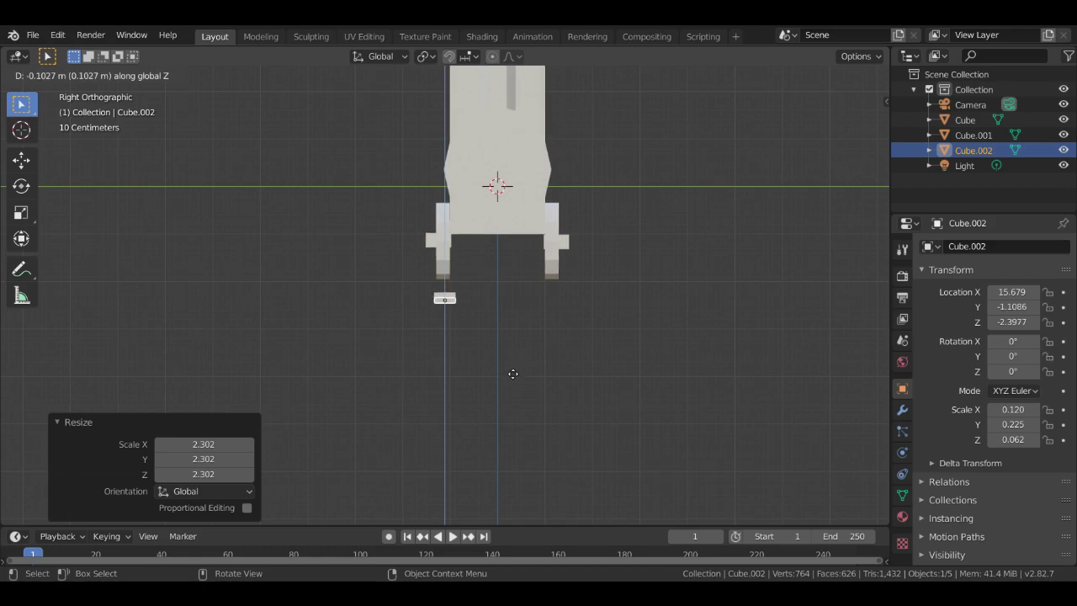
pyautogui.press('y')
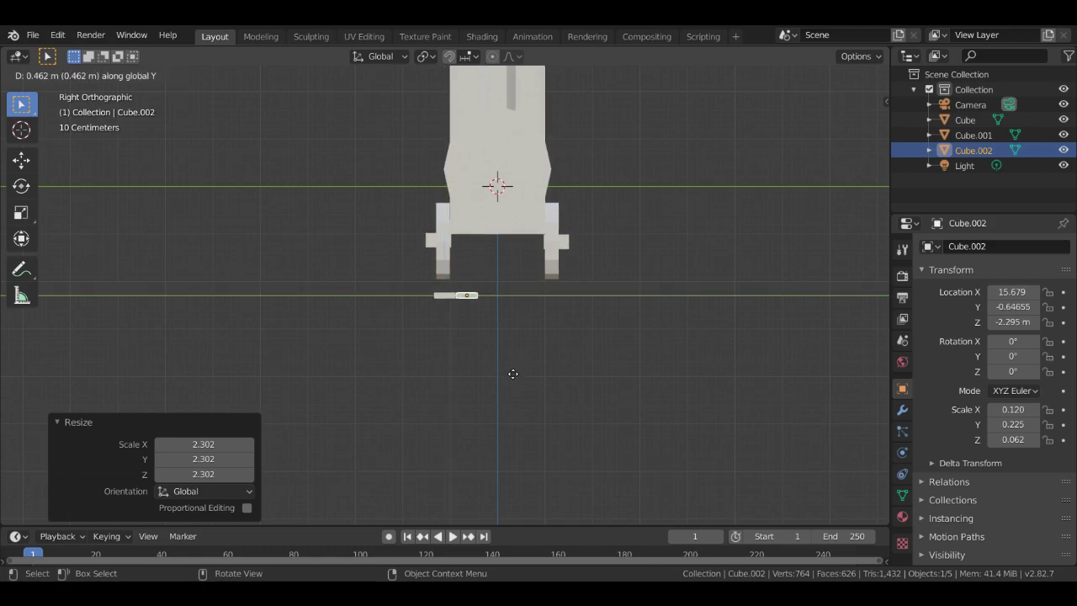
pyautogui.click(602, 373)
# Move the original block about -0.116 m along the Y axis
pyautogui.click(446, 295)
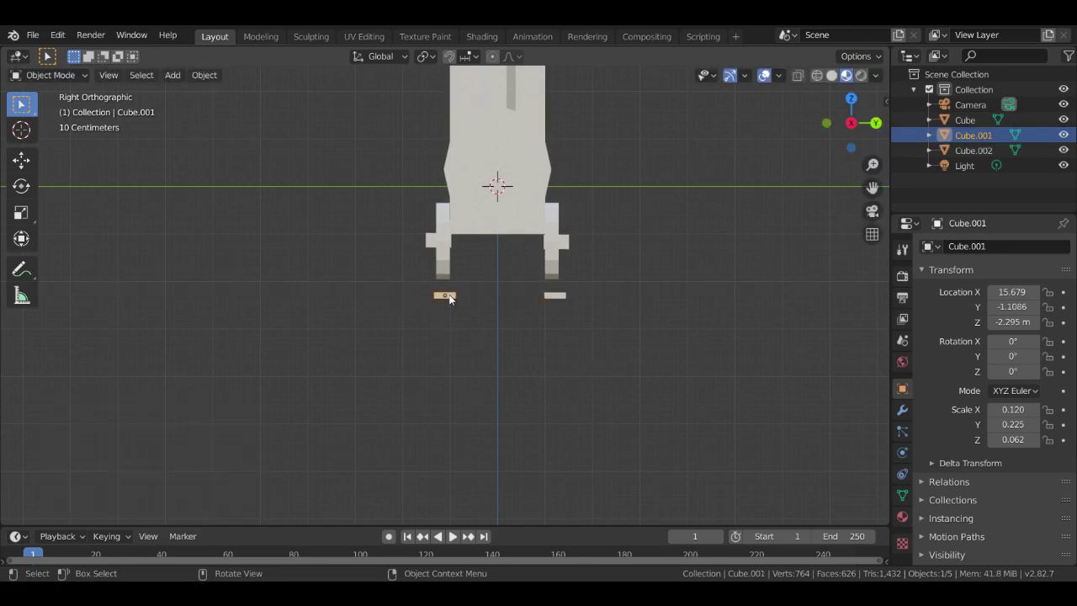
pyautogui.press('g')
pyautogui.press('y')
pyautogui.click(443, 296)
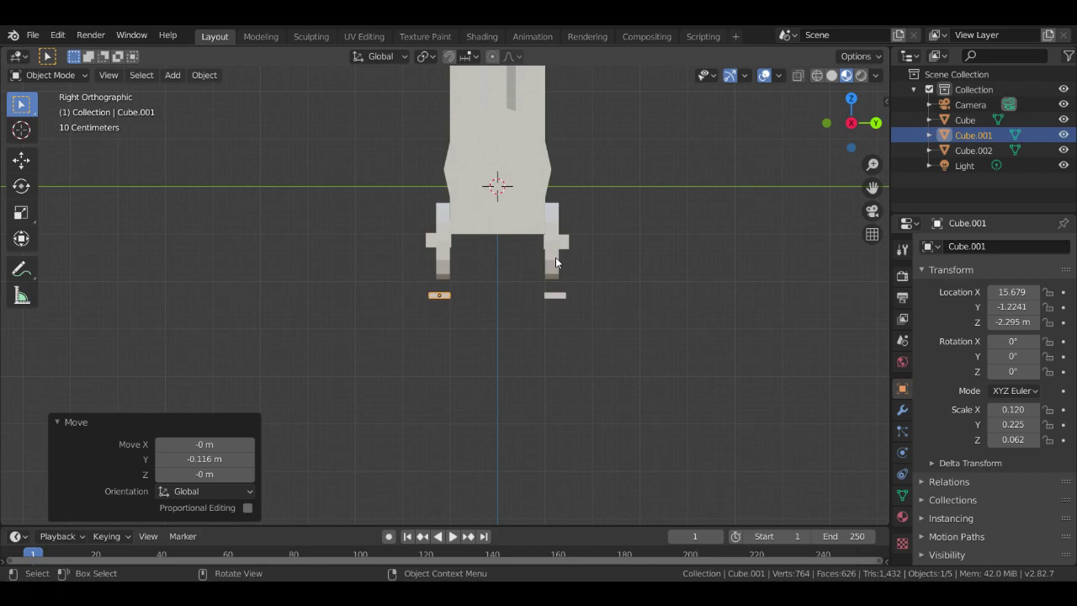
# Duplicate the block on the positive Y side in place and rotate the copy 90° in the right view
pyautogui.click(552, 295)
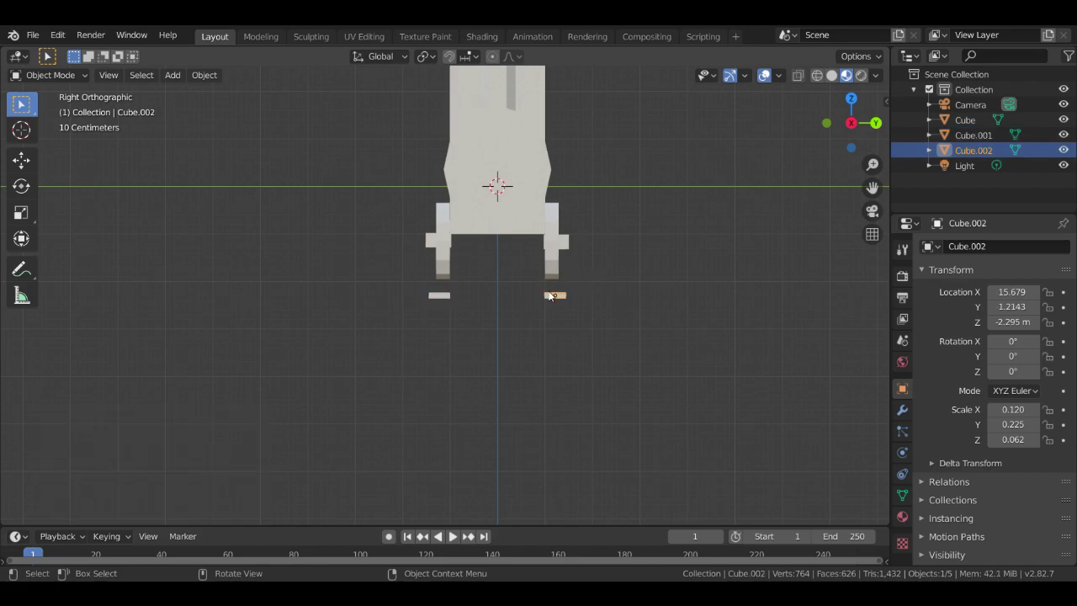
pyautogui.hotkey('shift', 'd')
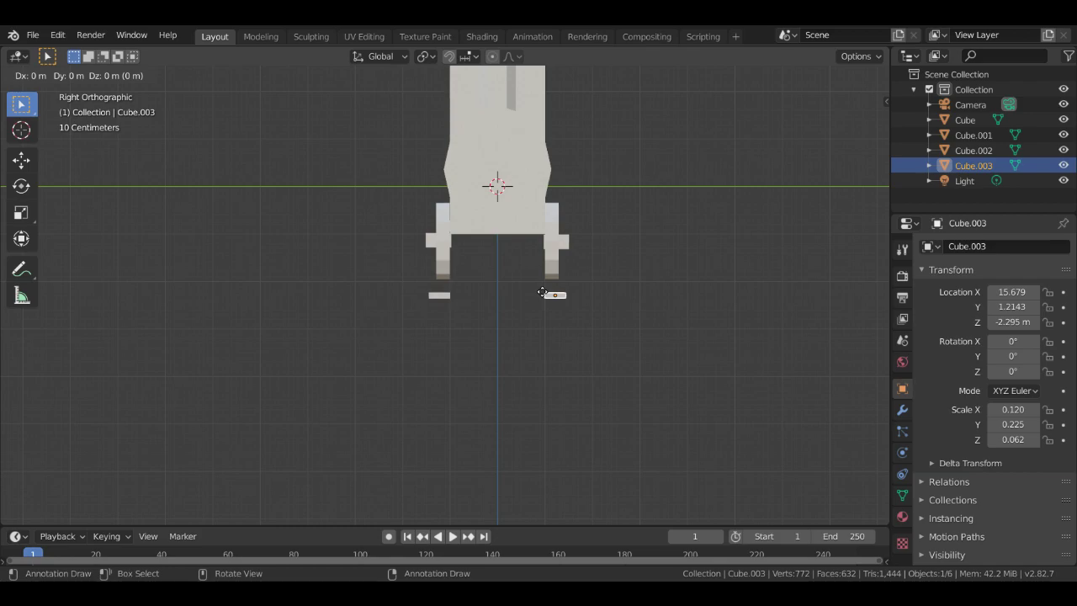
pyautogui.write('r90')
pyautogui.press('Return')
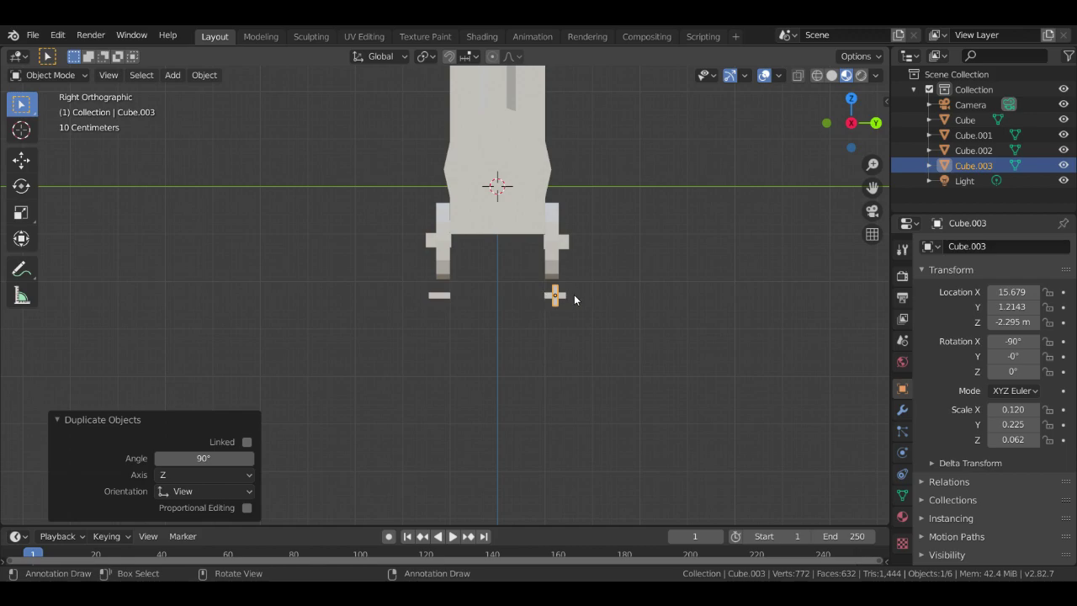
# Move the rotated copy about -1.23 m along the Y axis, midway between the two flat blocks
pyautogui.press('g')
pyautogui.press('z')
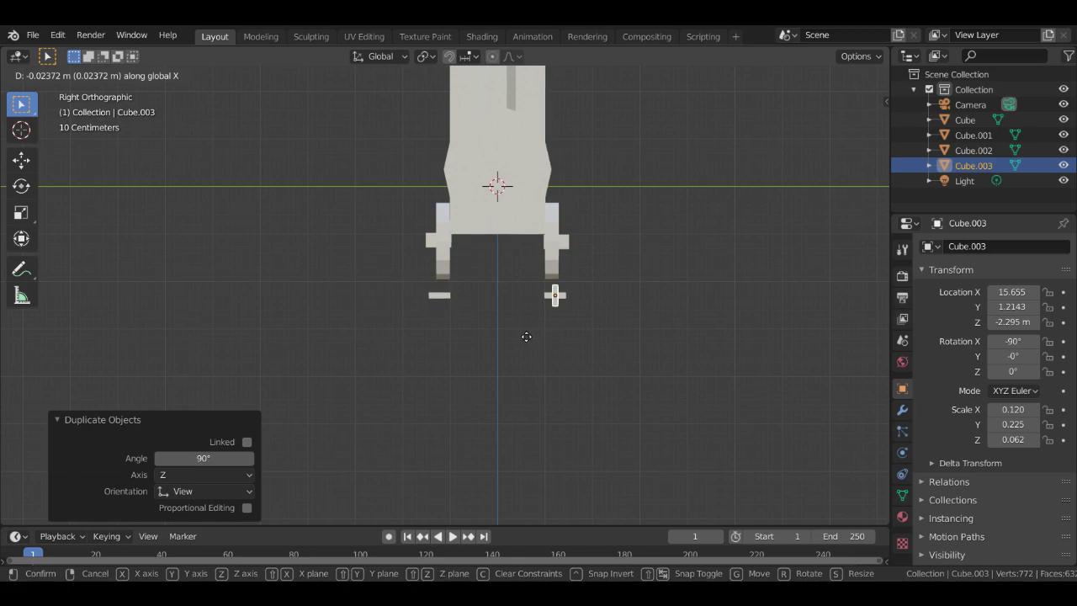
pyautogui.press('y')
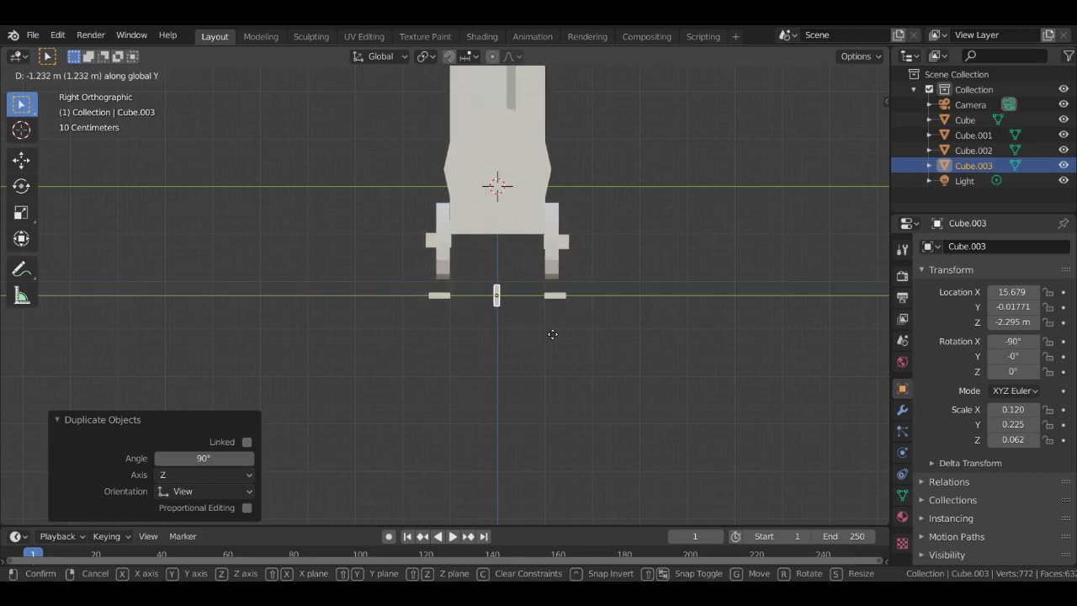
pyautogui.click(552, 334)
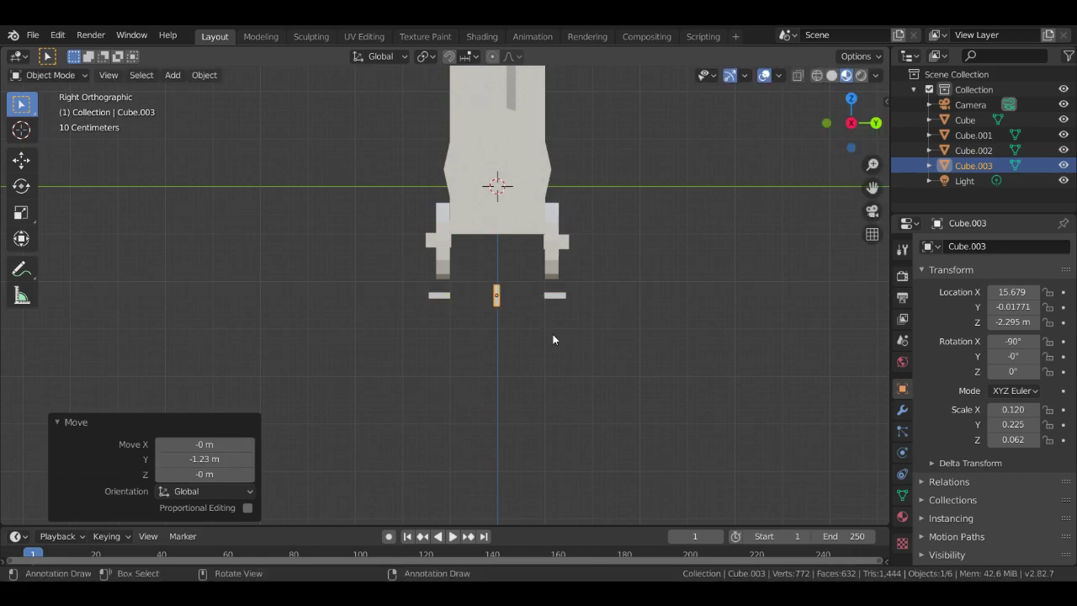
pyautogui.press('r')
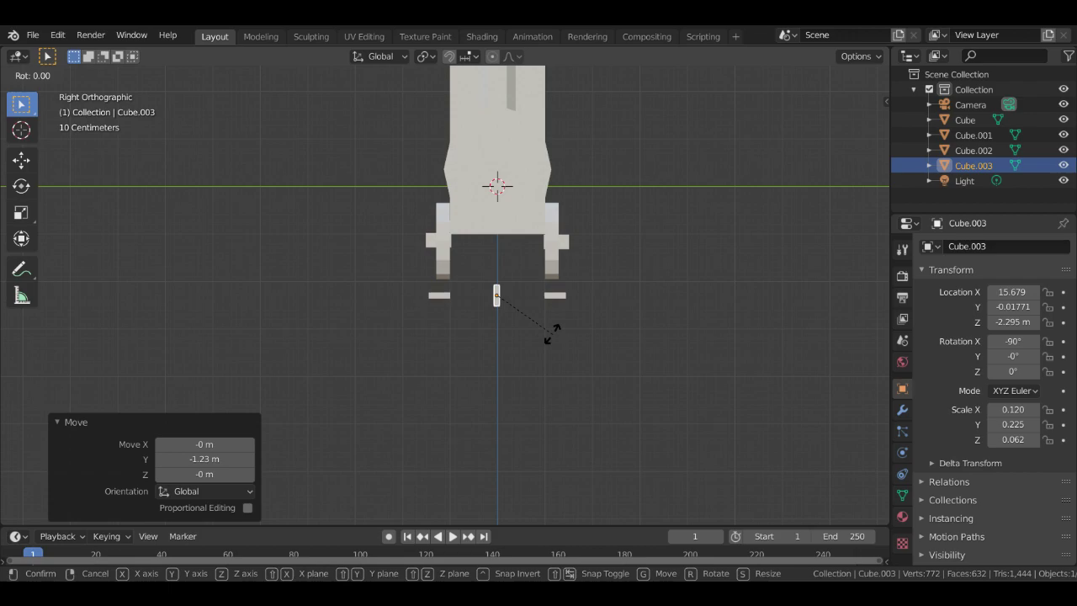
pyautogui.click(553, 340)
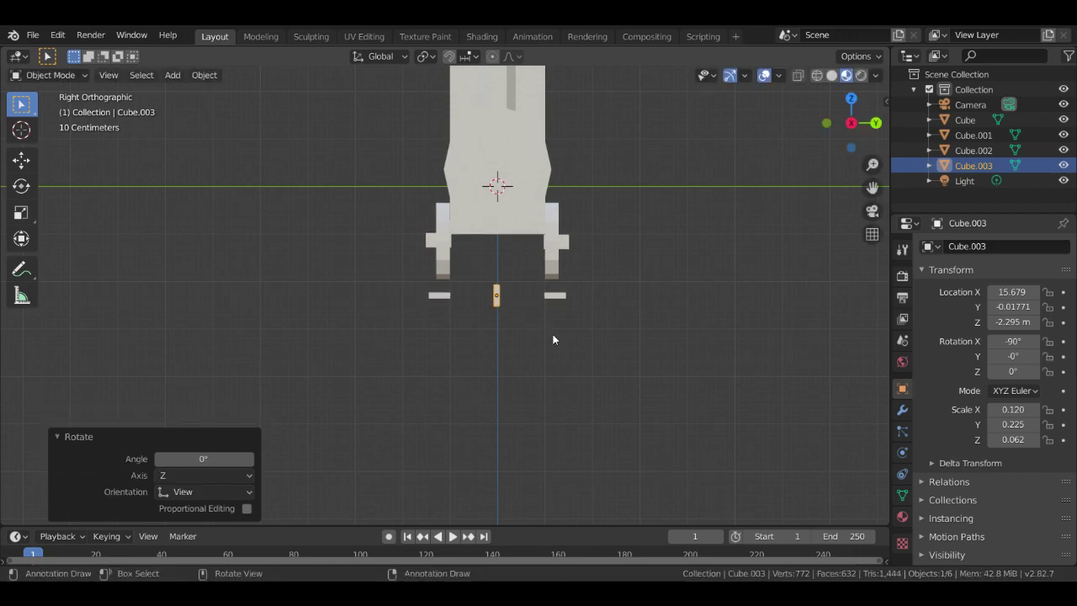
# Rotate the middle block another 90° in the right view so it lies flat
pyautogui.press('r')
pyautogui.press('0')
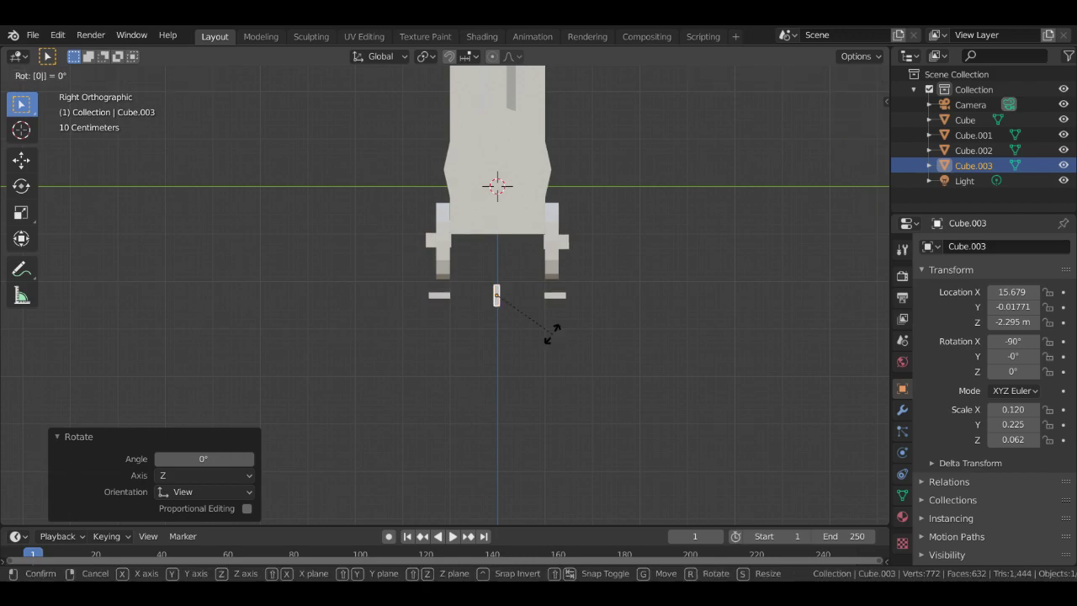
pyautogui.write('9')
pyautogui.press('Escape')
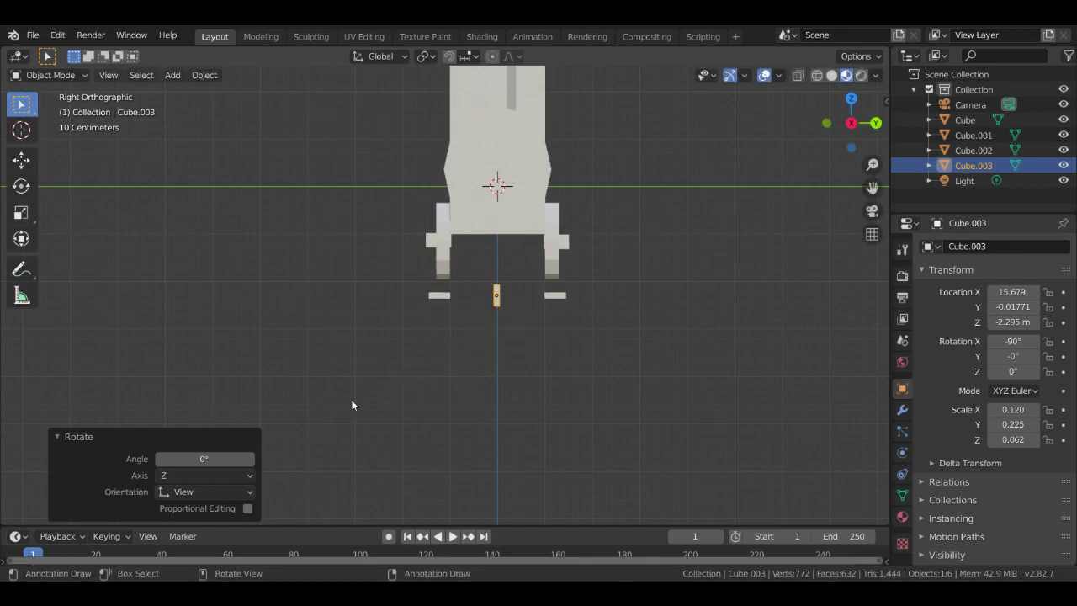
pyautogui.click(203, 457)
pyautogui.write('90')
pyautogui.press('Return')
# Scale the middle block along the global X axis by about 1.04
pyautogui.press('s')
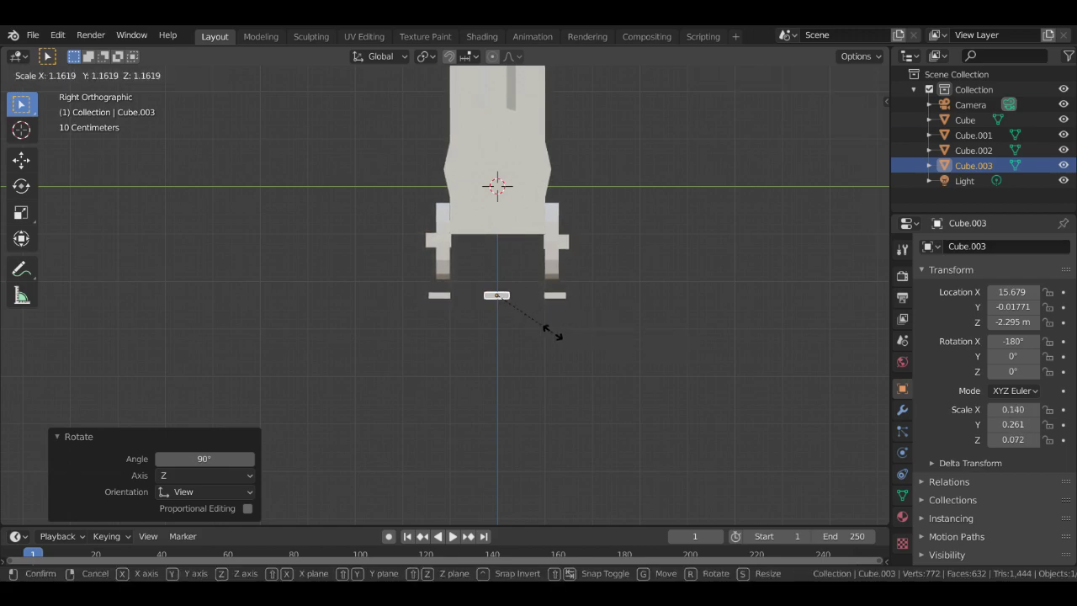
pyautogui.press('z')
pyautogui.press('x')
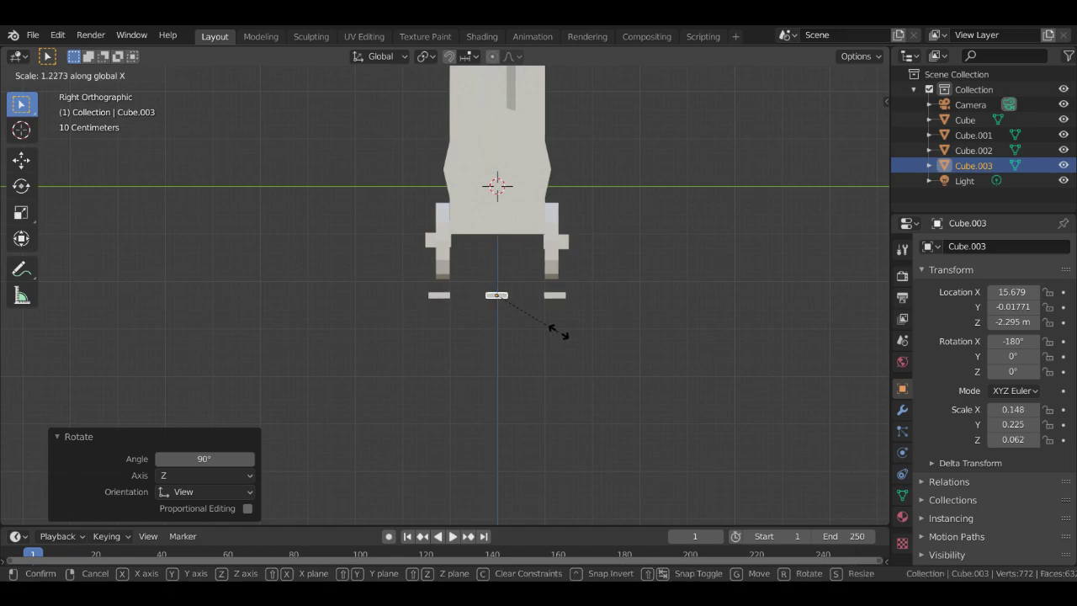
pyautogui.click(555, 312)
pyautogui.moveTo(555, 313); pyautogui.dragTo(495, 430, button='middle')
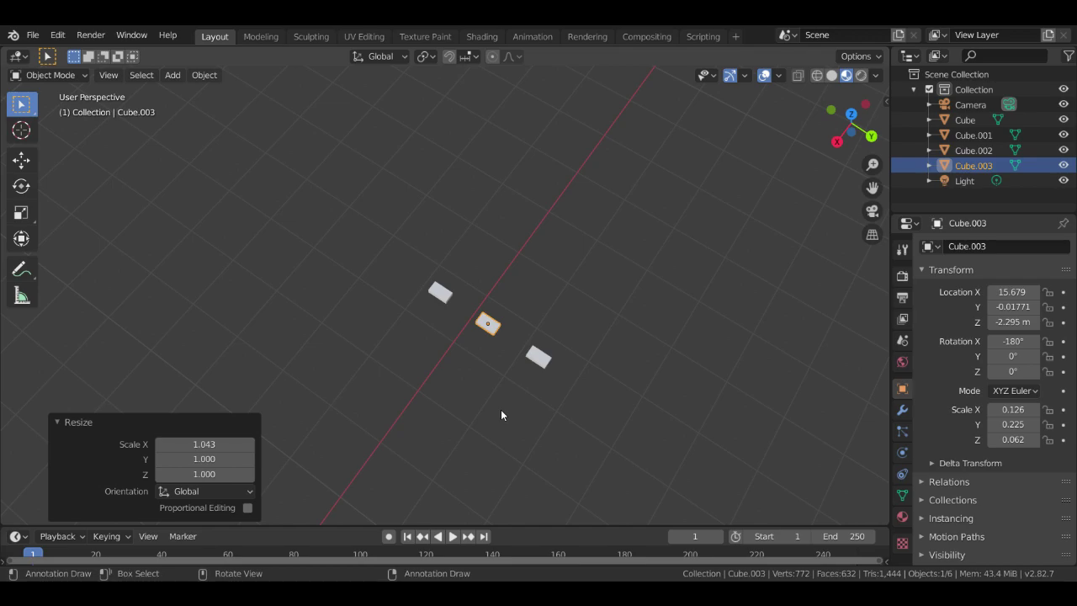
# Undo the middle block's scaling, rotations and move, back to before it was duplicated, leaving only the two flat blocks
pyautogui.hotkey('ctrl', 'z')
pyautogui.hotkey('ctrl', 'z')
pyautogui.hotkey('ctrl', 'z')
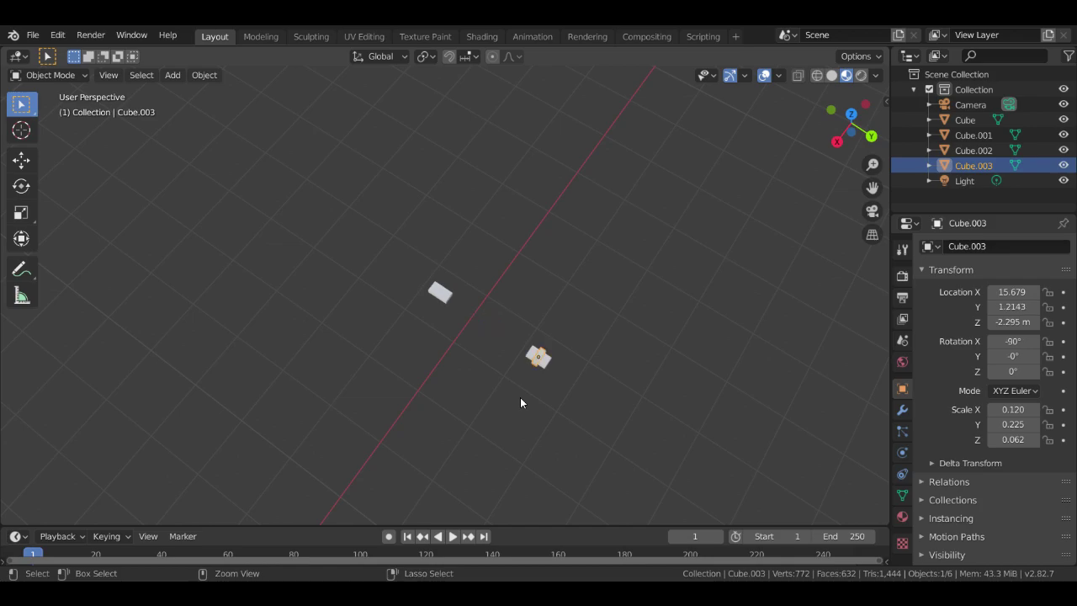
pyautogui.hotkey('ctrl', 'z')
pyautogui.moveTo(521, 396); pyautogui.dragTo(558, 290, button='middle')
pyautogui.hotkey('ctrl', 'z')
# Duplicate the block on the positive Y side in place and rotate the copy 90° about the global Z axis
pyautogui.click(555, 295)
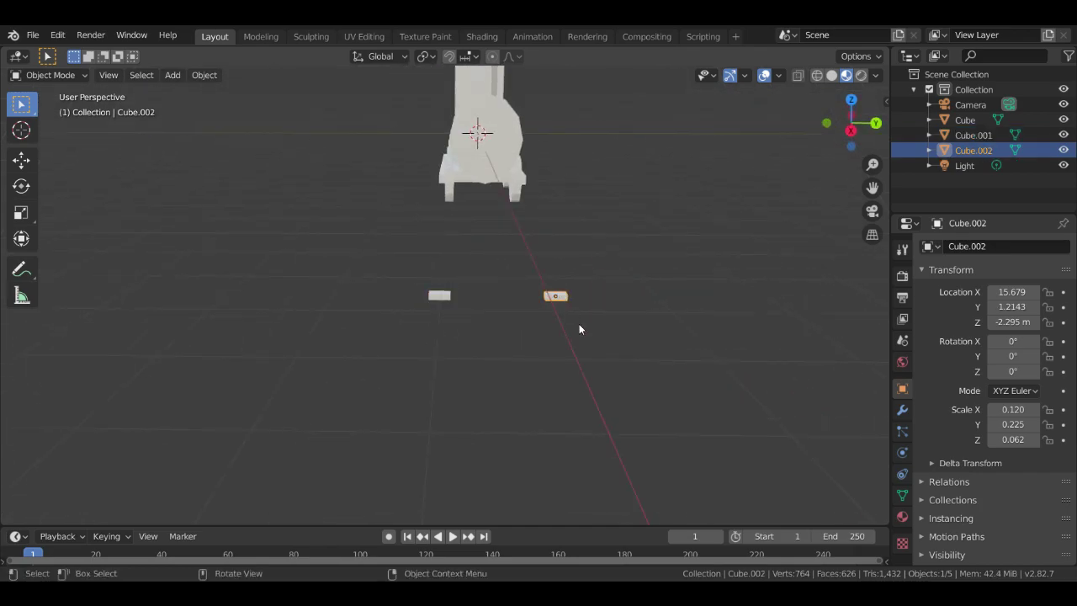
pyautogui.hotkey('shift', 'd')
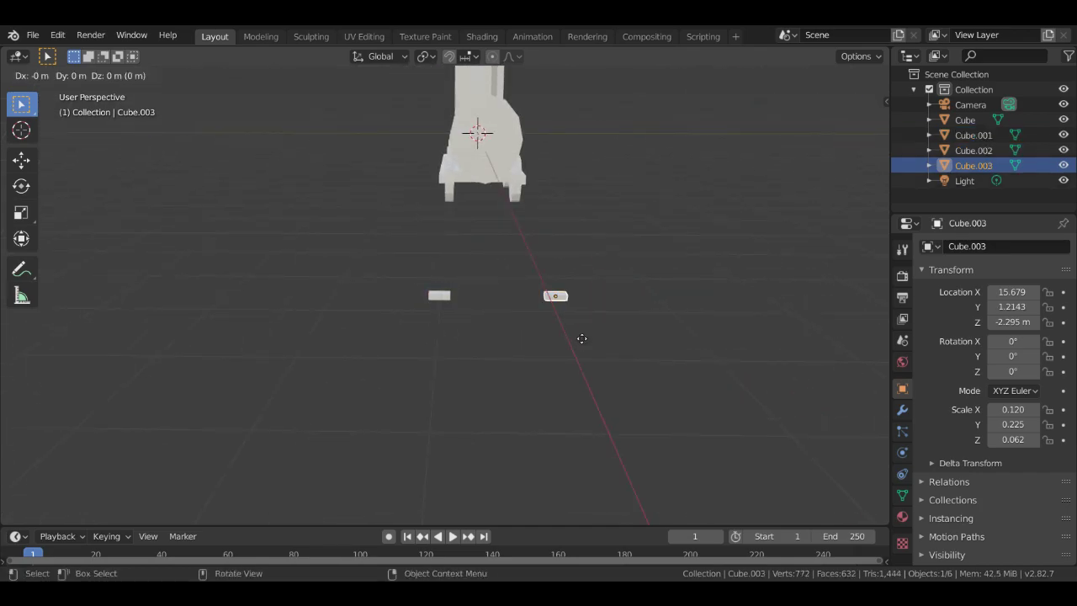
pyautogui.press('z')
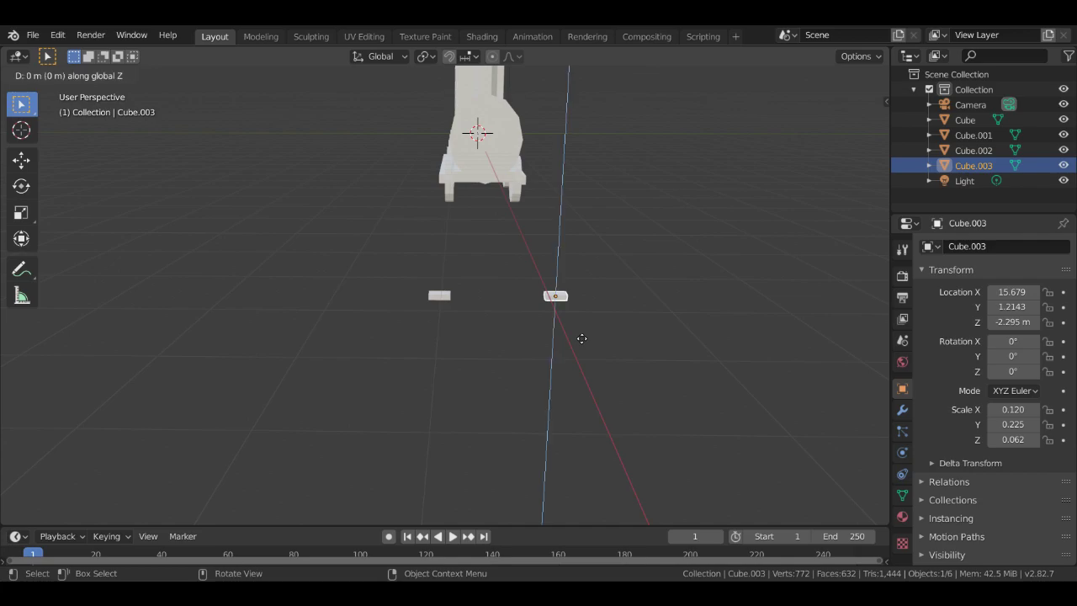
pyautogui.press('r')
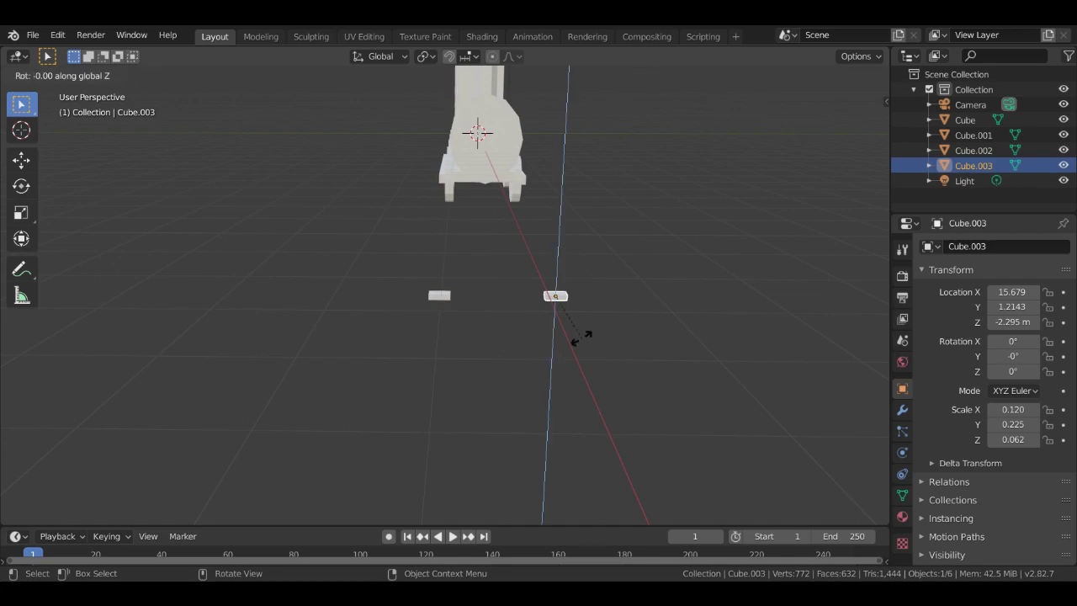
pyautogui.write('90')
pyautogui.press('Return')
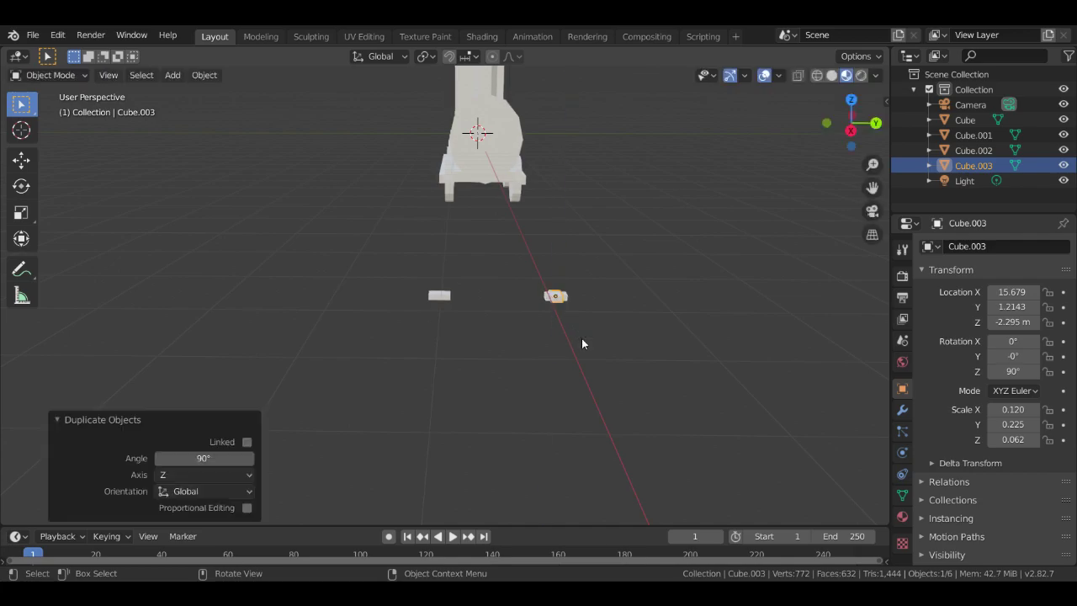
# Move the rotated copy about -1.14 m along the Y axis, between the two flat blocks
pyautogui.moveTo(582, 344); pyautogui.dragTo(578, 452, button='middle')
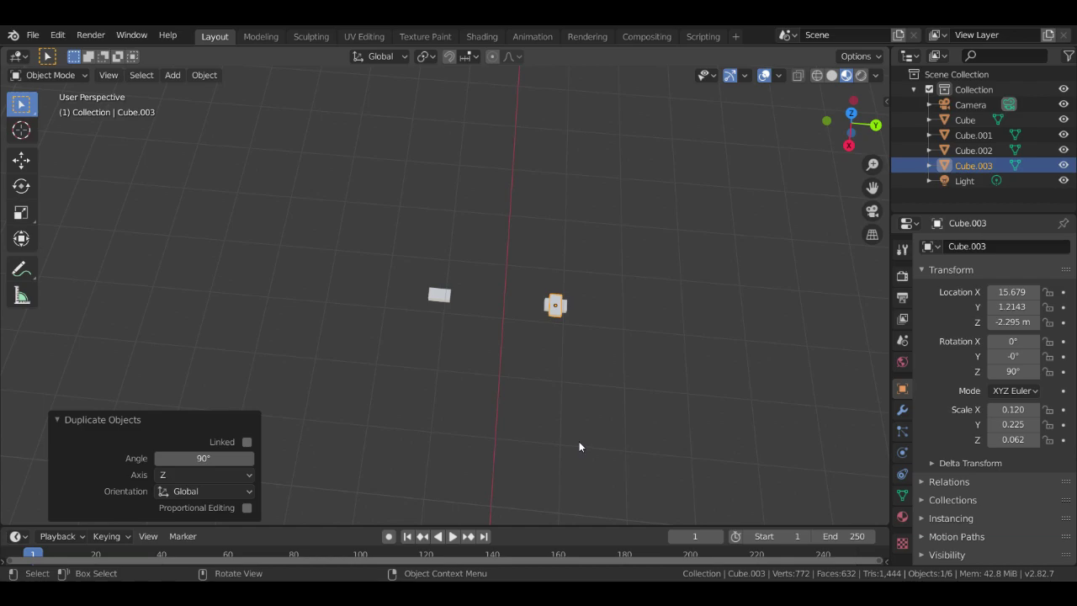
pyautogui.press('g')
pyautogui.press('z')
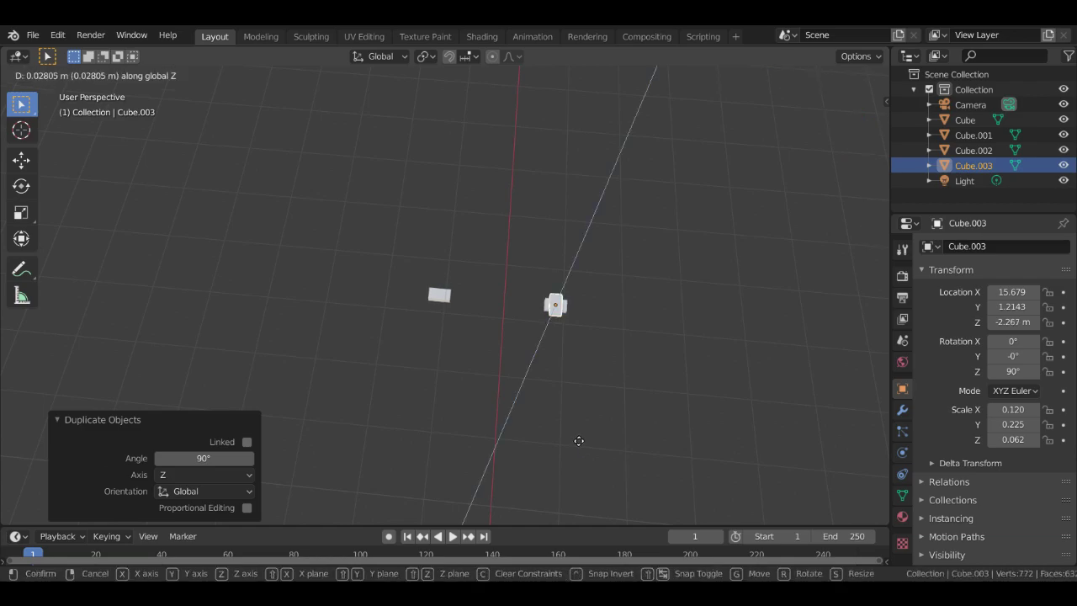
pyautogui.press('x')
pyautogui.press('y')
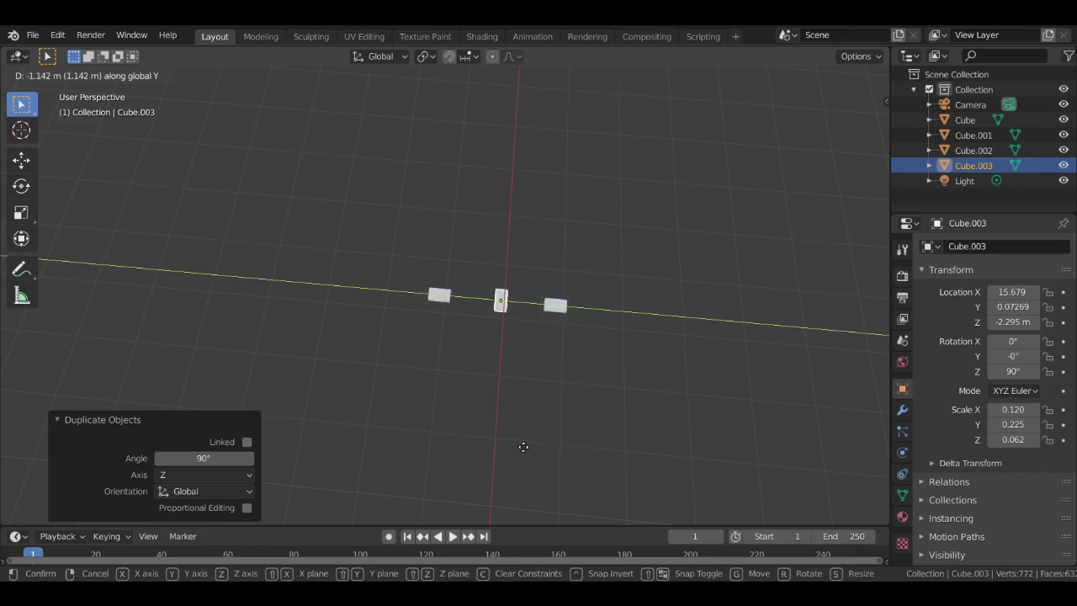
pyautogui.click(536, 443)
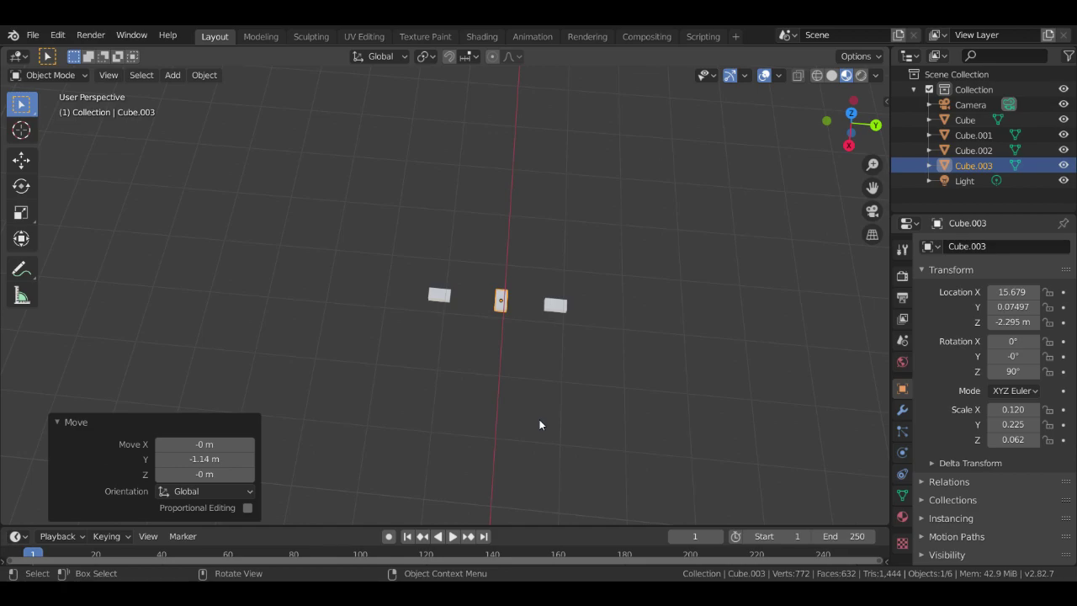
# Rotate each of the two outer blocks 90° about the current view axis
pyautogui.moveTo(540, 419); pyautogui.dragTo(509, 369, button='middle')
pyautogui.scroll(3, 506, 366)
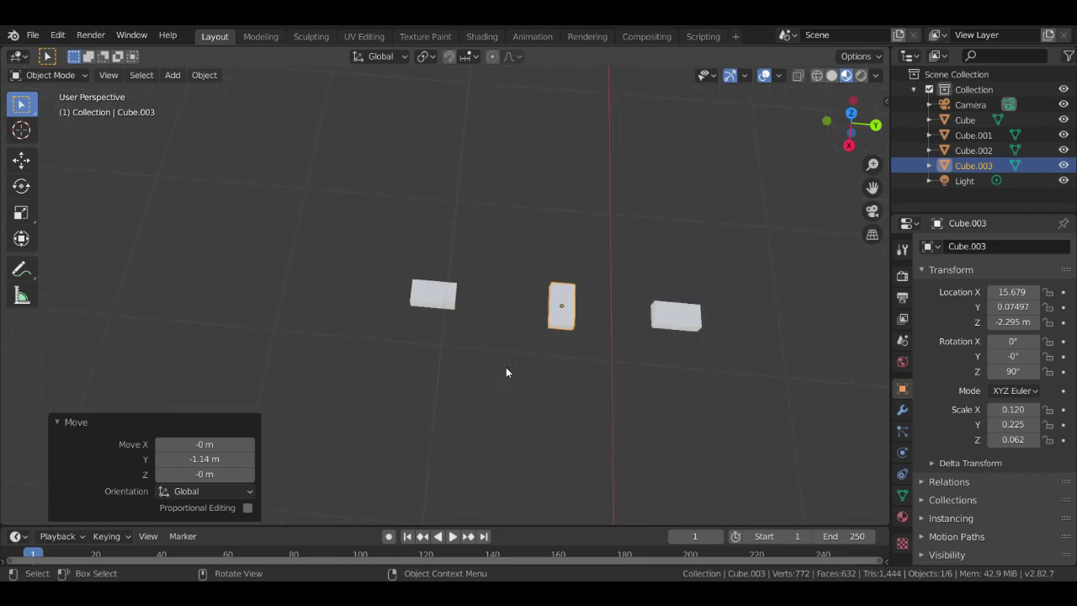
pyautogui.click(423, 296)
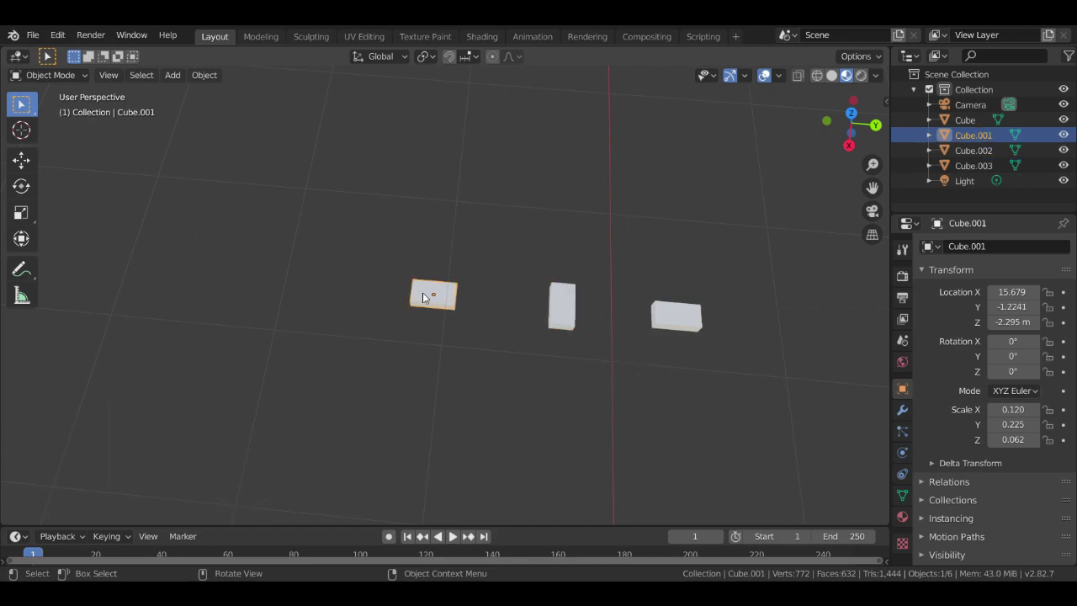
pyautogui.write('r')
pyautogui.write('90')
pyautogui.press('Return')
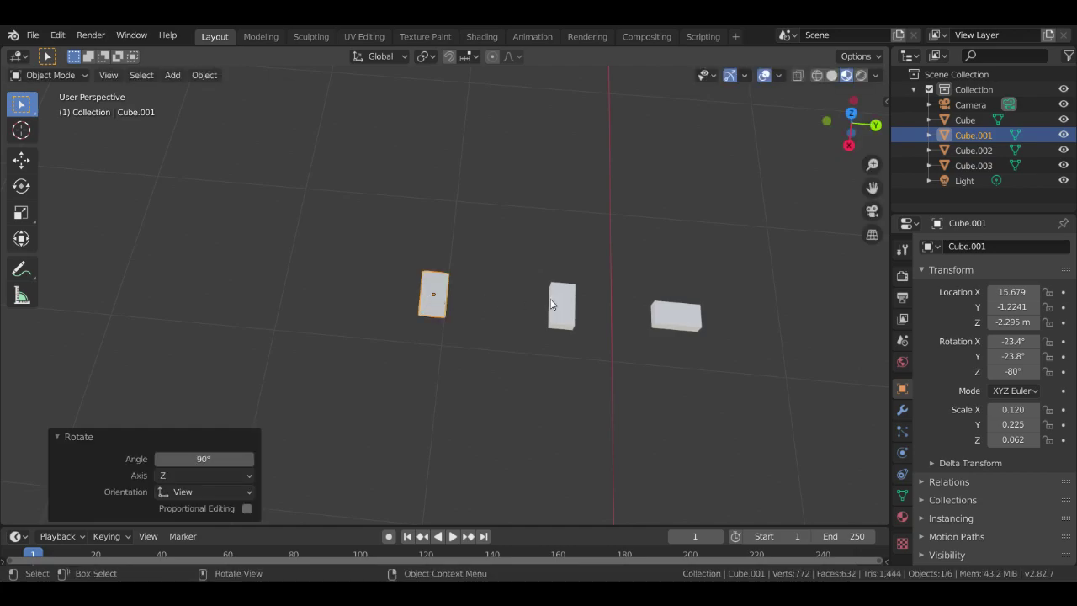
pyautogui.click(676, 317)
pyautogui.write('r')
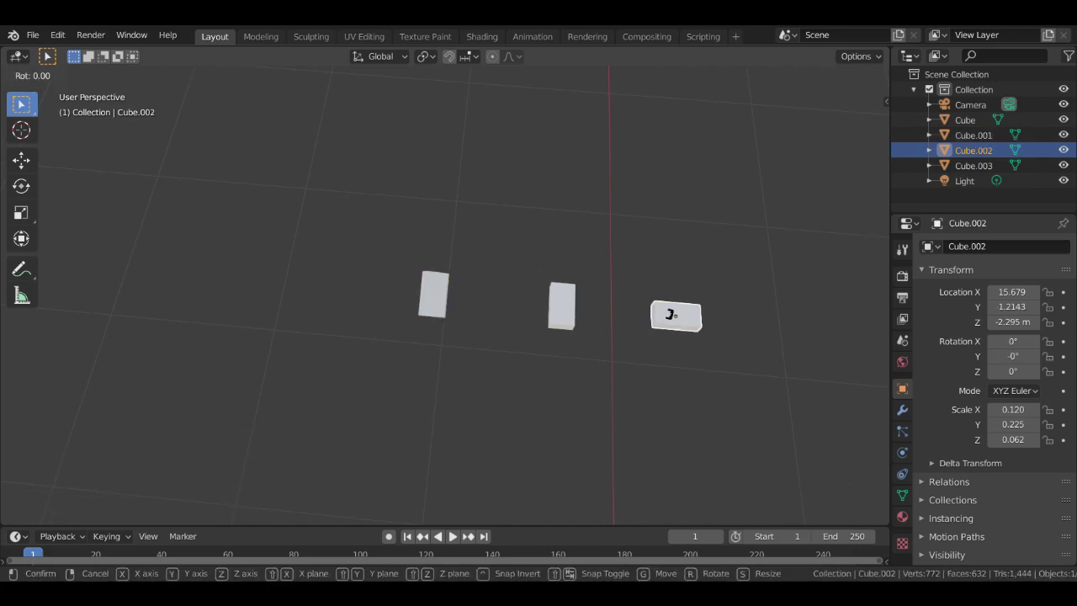
pyautogui.write('90')
pyautogui.press('Return')
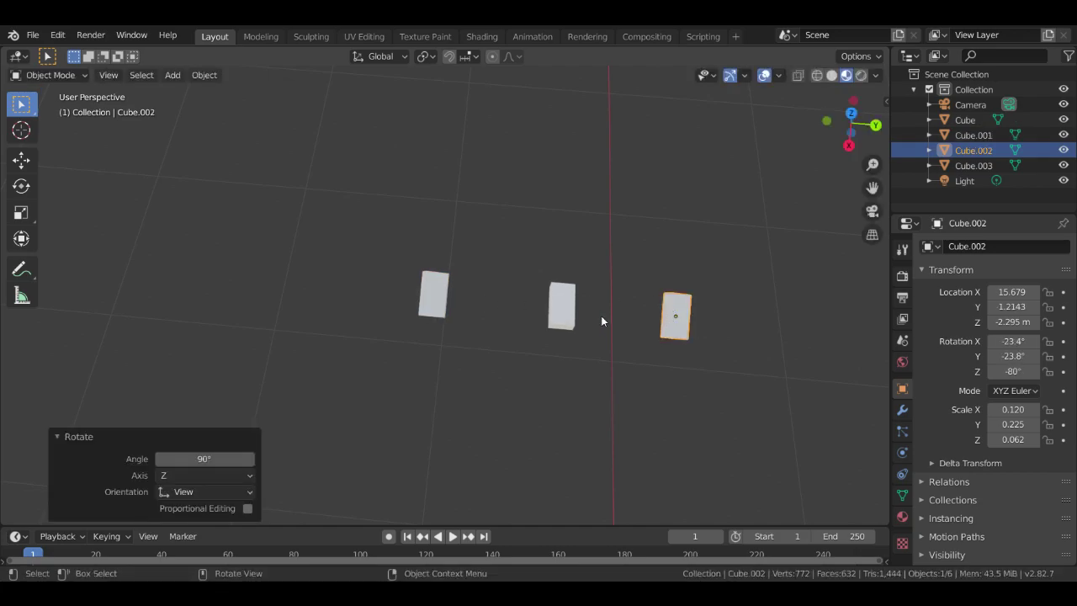
# Show the transform values for the outer block on the negative Y side and set its X rotation to 0°
pyautogui.click(563, 314)
pyautogui.moveTo(575, 307); pyautogui.dragTo(487, 247, button='middle')
pyautogui.click(432, 301)
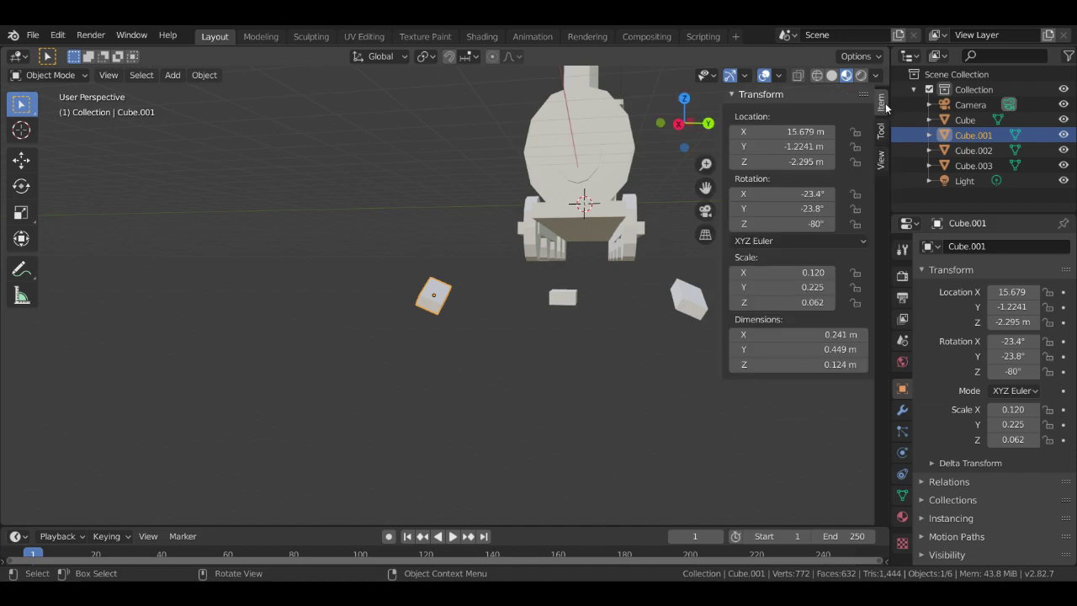
pyautogui.press('n')
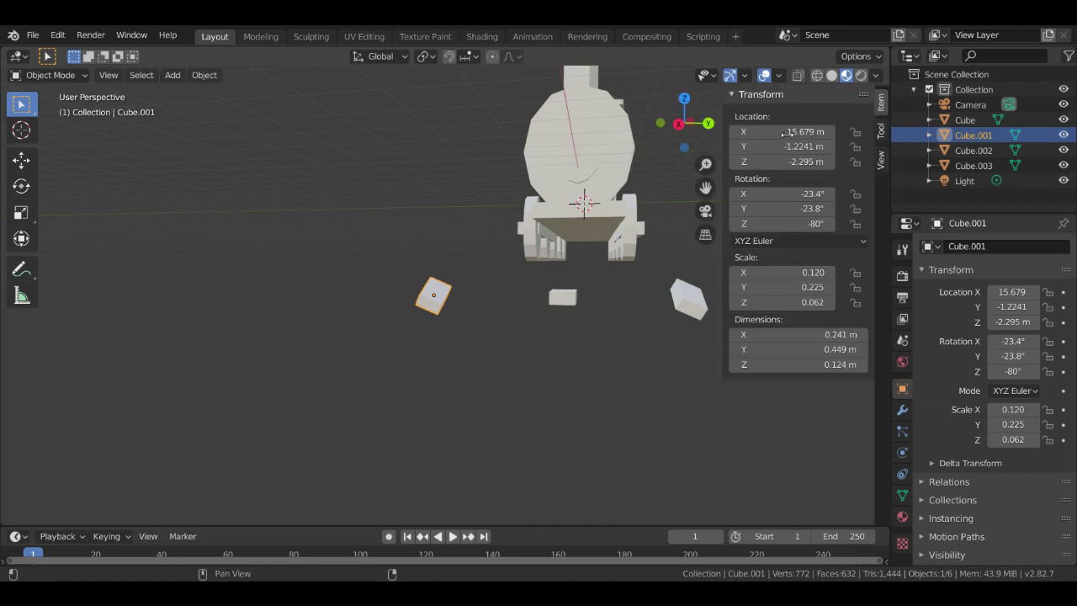
pyautogui.click(811, 196)
pyautogui.write('90')
pyautogui.press('Return')
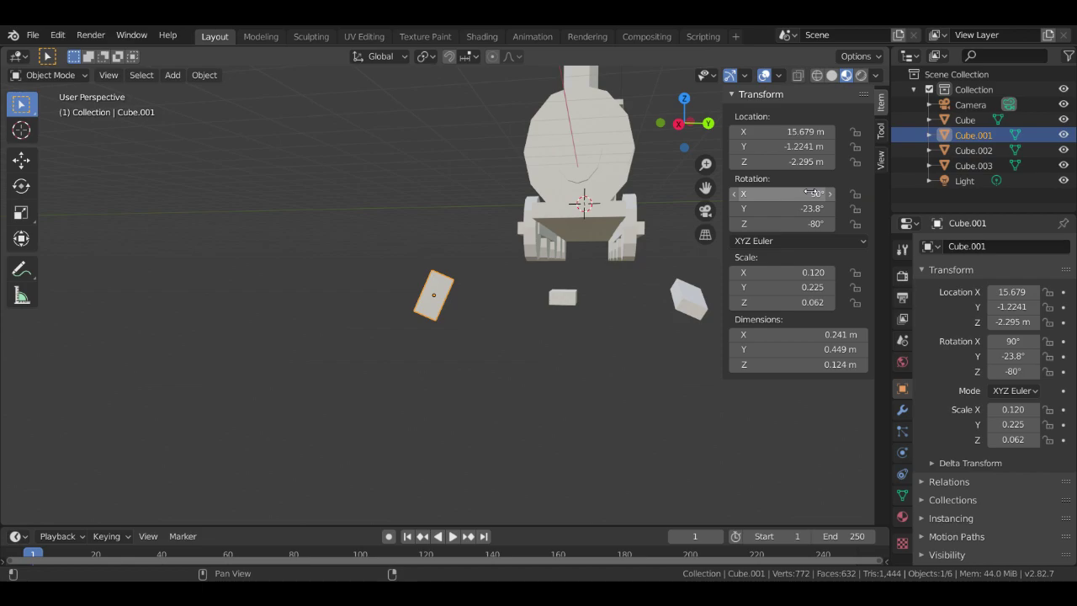
pyautogui.click(811, 194)
pyautogui.write('0')
pyautogui.press('Return')
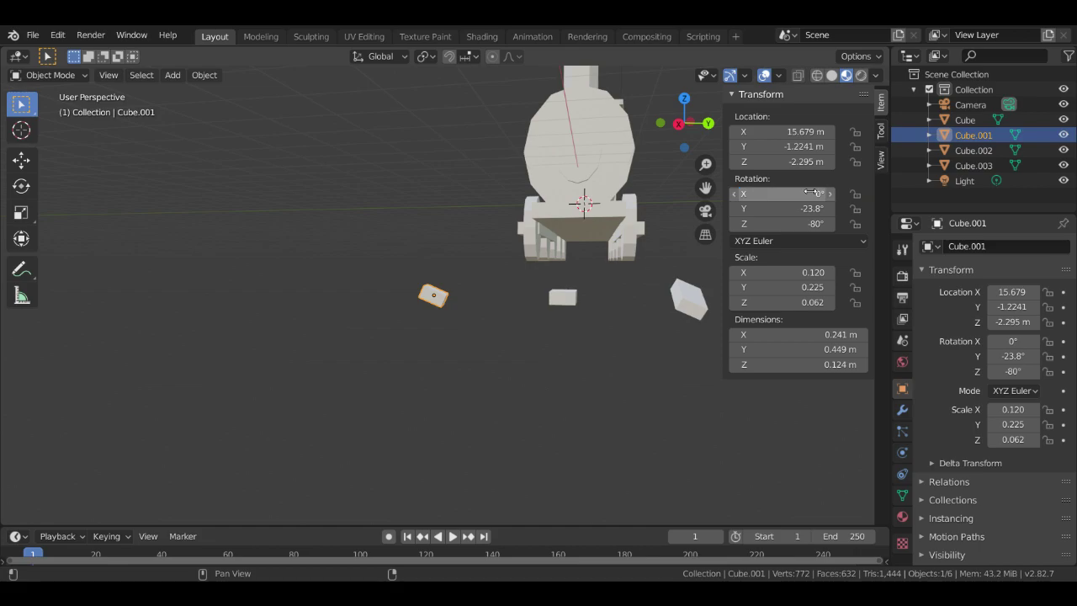
# Set the Y rotation of the negative Y side block to 0°
pyautogui.moveTo(811, 194); pyautogui.dragTo(812, 194)
pyautogui.click(813, 202)
pyautogui.write('0')
pyautogui.press('Return')
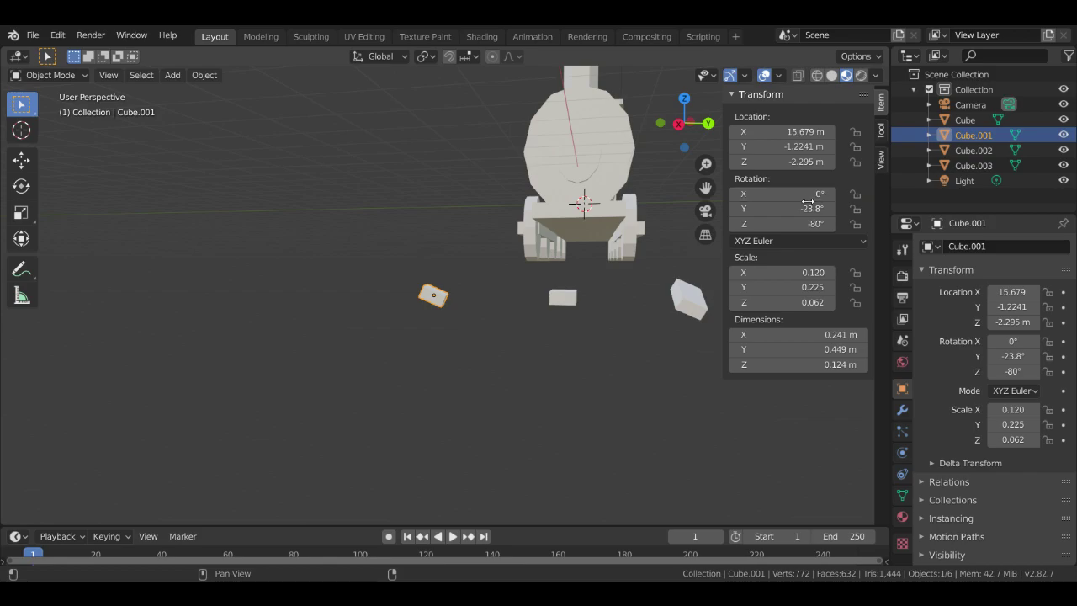
pyautogui.click(762, 210)
pyautogui.write('0')
pyautogui.press('Return')
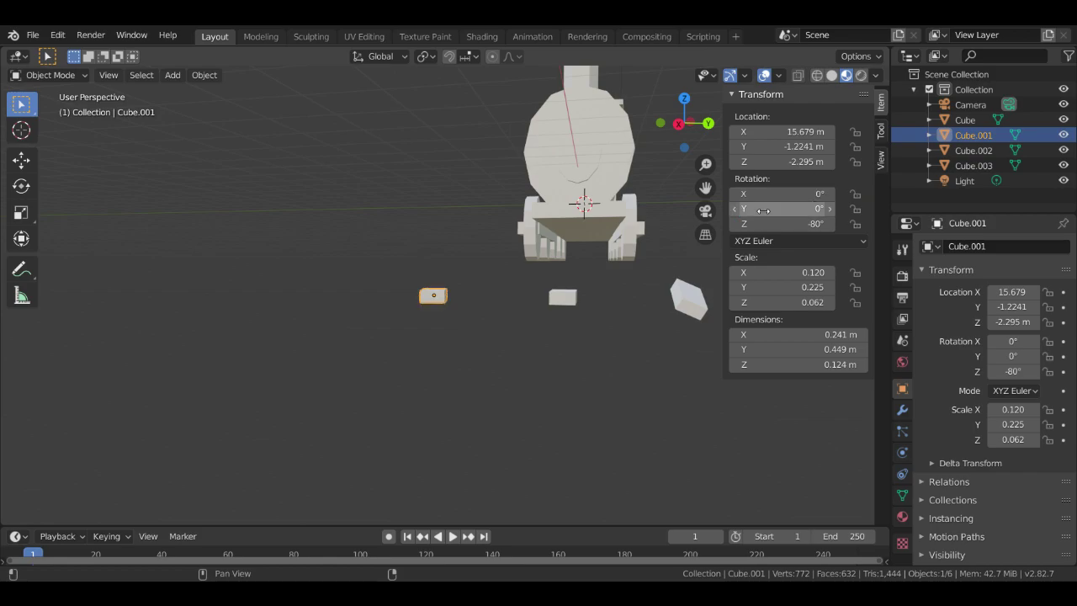
# Set the rotation of the block on the positive Y side to 0° on X and Y and 90° on Z
pyautogui.click(686, 296)
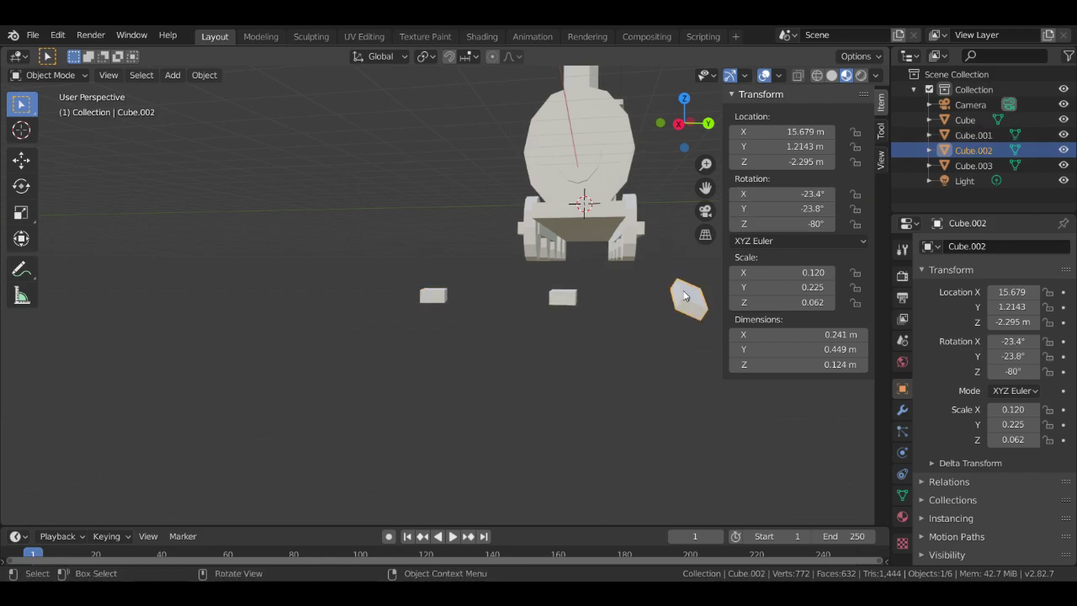
pyautogui.click(766, 208)
pyautogui.write('0')
pyautogui.press('Return')
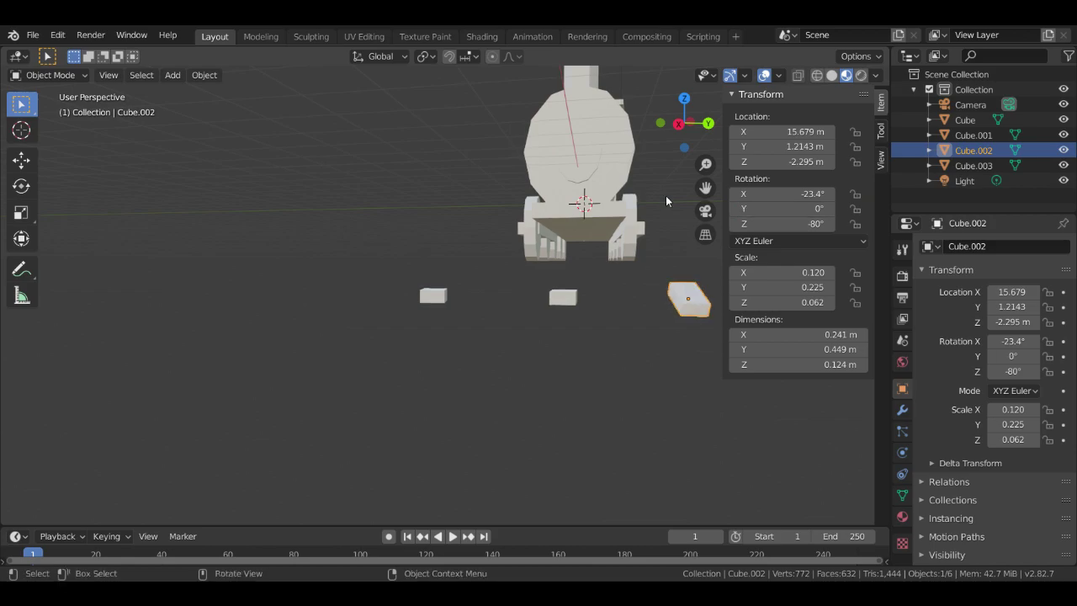
pyautogui.click(775, 195)
pyautogui.write('0')
pyautogui.press('Return')
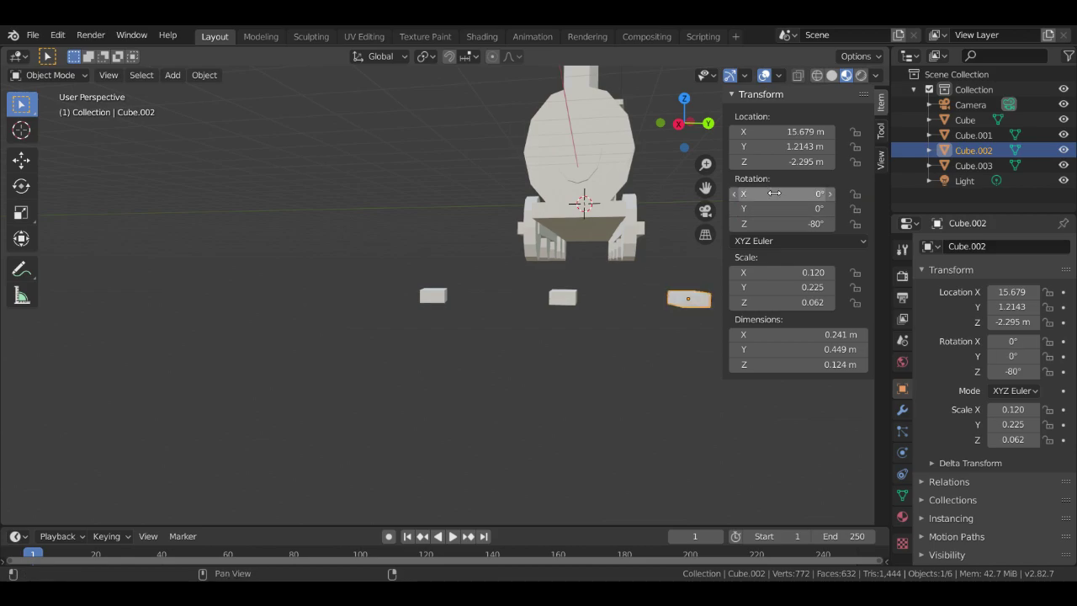
pyautogui.click(762, 223)
pyautogui.write('90')
pyautogui.press('Return')
# Set the Z rotation of the block on the negative Y side to 90°
pyautogui.moveTo(637, 250); pyautogui.dragTo(529, 486, button='middle')
pyautogui.click(432, 294)
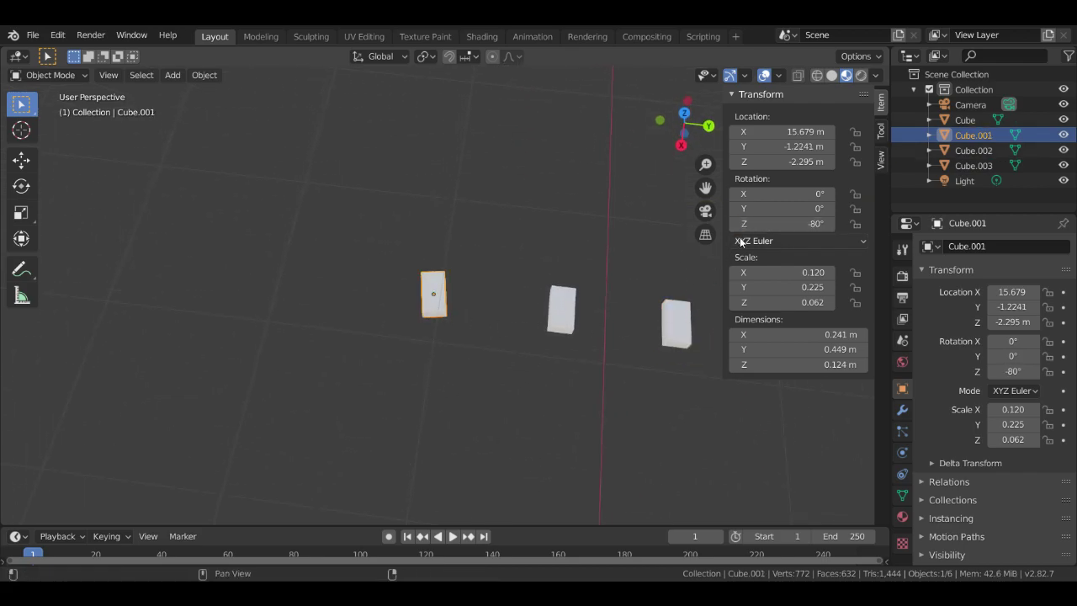
pyautogui.click(774, 224)
pyautogui.write('90')
pyautogui.press('Return')
# Set the middle block's Z rotation to 0° so its long side runs across the track
pyautogui.click(558, 311)
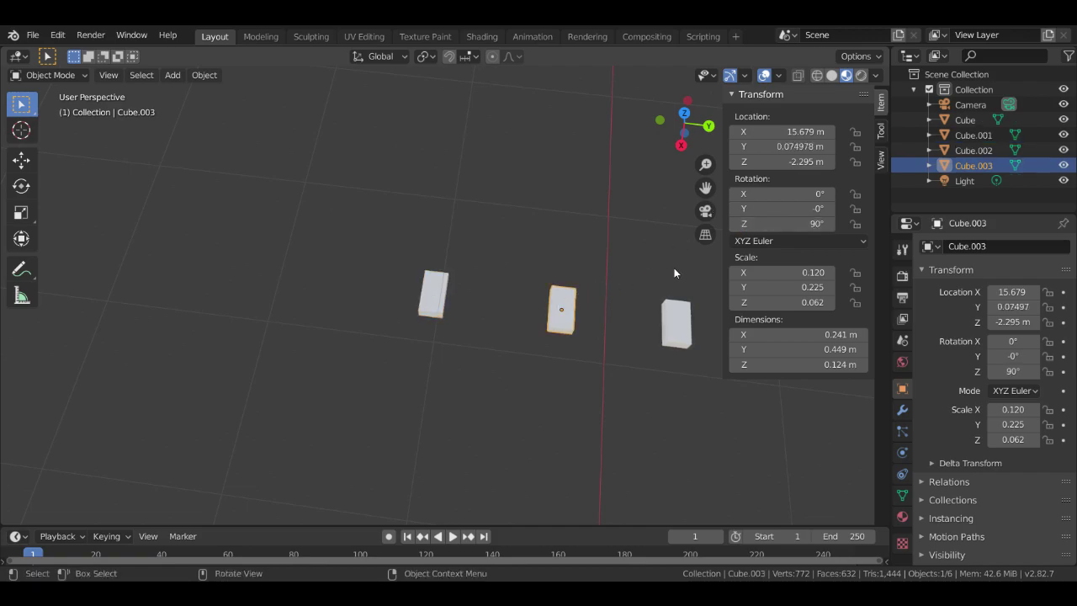
pyautogui.click(789, 223)
pyautogui.write('0')
pyautogui.press('Return')
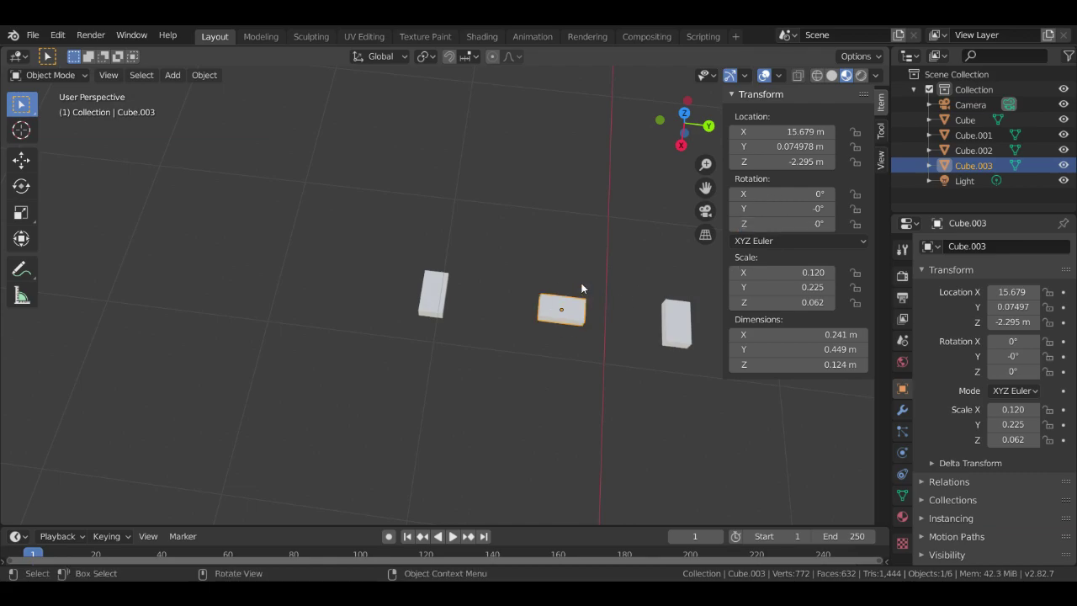
# Lengthen the middle block to a Y dimension of 2.75 m so it spans both outer blocks
pyautogui.moveTo(773, 331)
pyautogui.mouseDown()
pyautogui.moveTo(850, 331)
pyautogui.moveTo(763, 333)
pyautogui.mouseUp()
pyautogui.press('Escape')
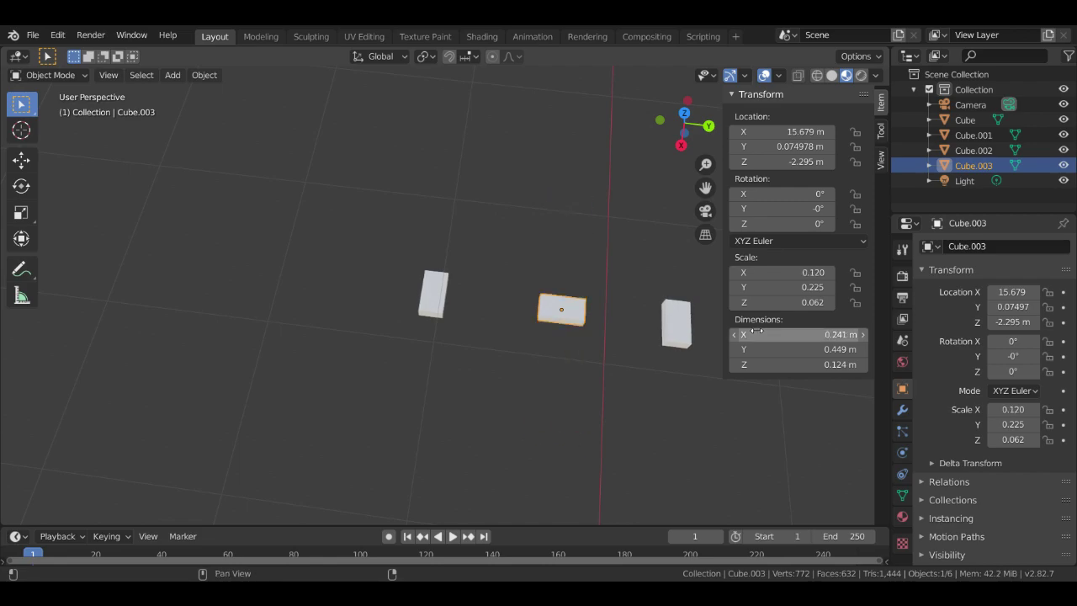
pyautogui.moveTo(866, 350); pyautogui.dragTo(947, 350)
pyautogui.click(866, 350)
pyautogui.click(866, 350)
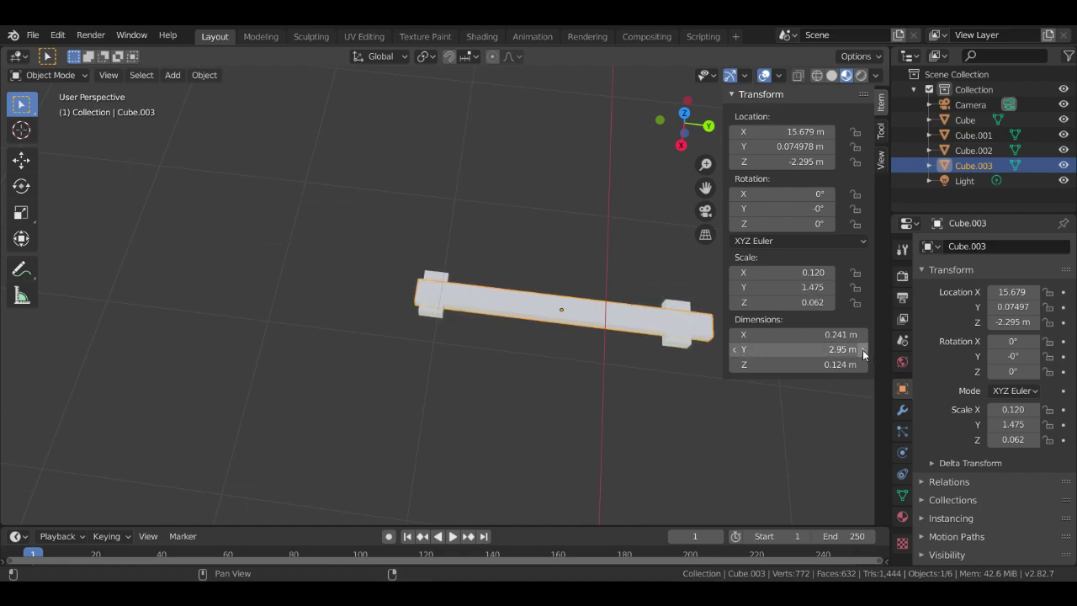
pyautogui.click(865, 349)
pyautogui.hotkey('ctrl', 'z')
pyautogui.hotkey('ctrl', 'z')
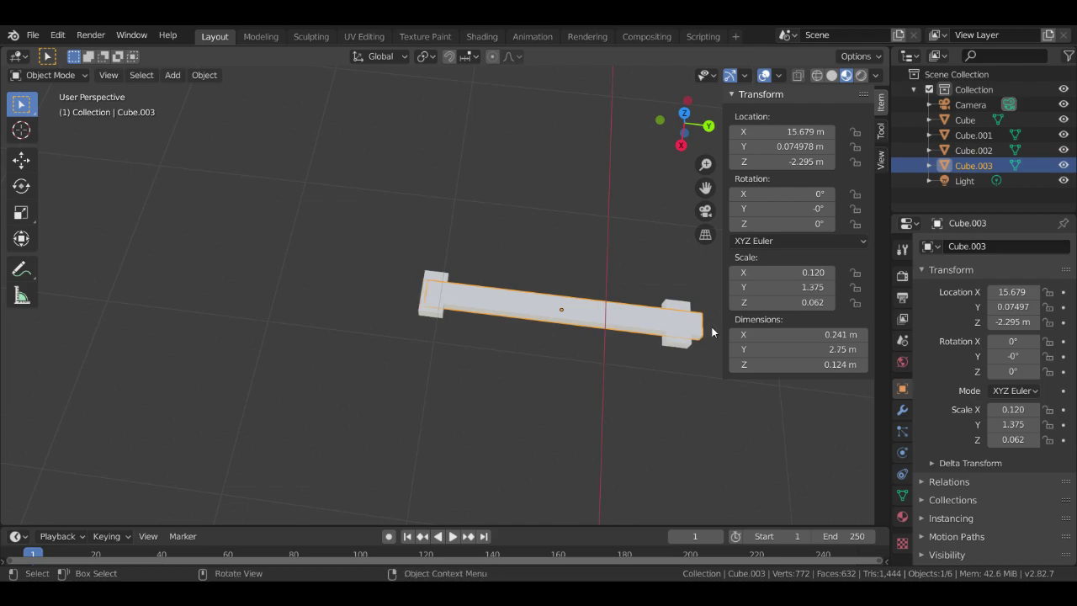
# Move the sleeper about -0.078 m along Y so it sits centred between the two rail blocks
pyautogui.press('g')
pyautogui.press('x')
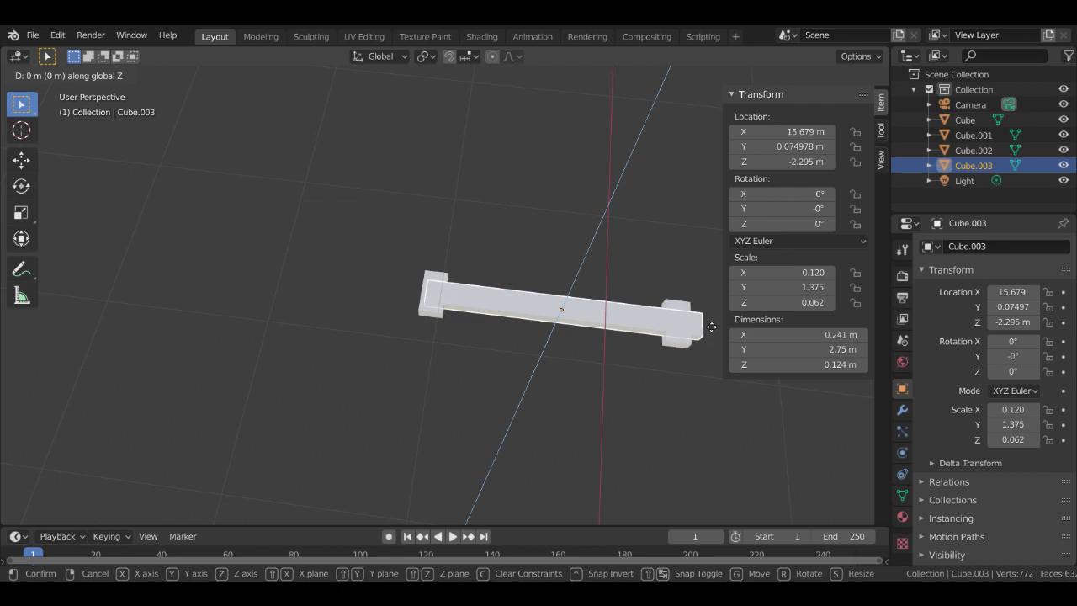
pyautogui.press('y')
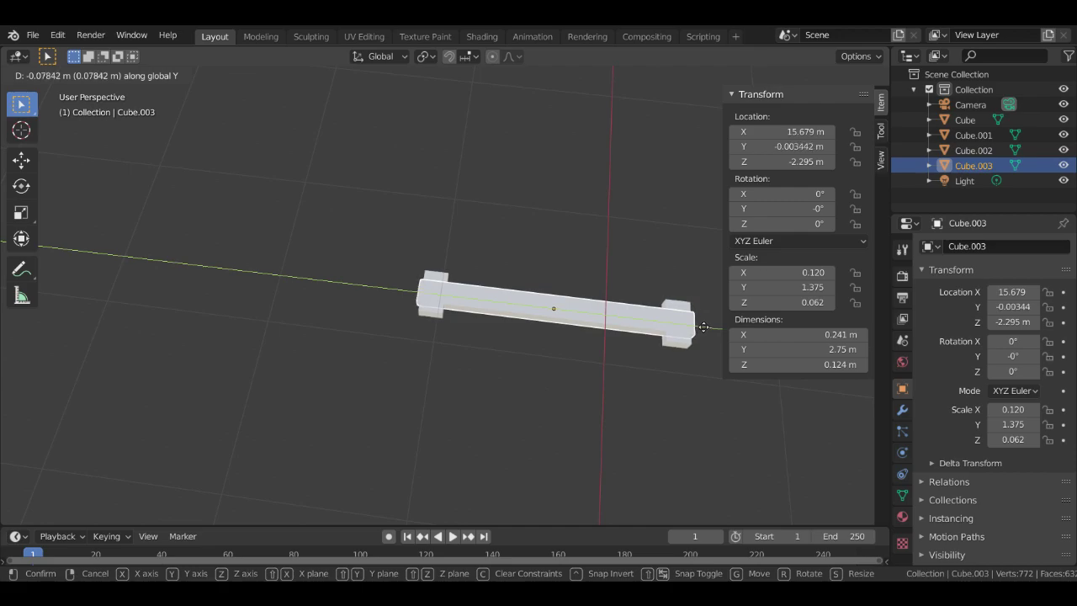
pyautogui.click(704, 328)
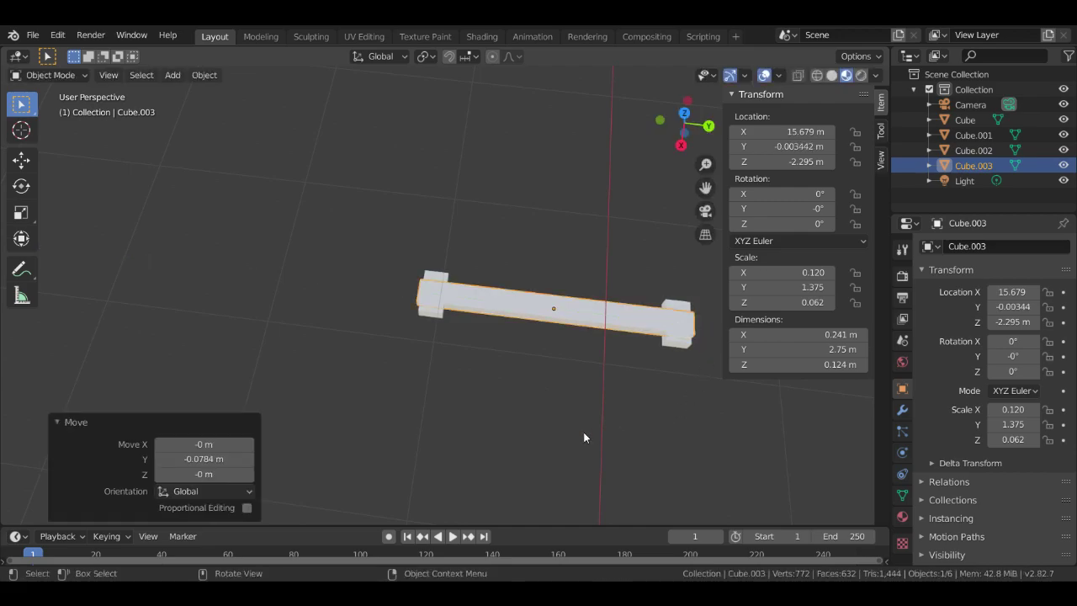
# Examine the track section's position relative to the train's wheels from the front, side and several perspective angles
pyautogui.press('KP_Decimal')
pyautogui.press('KP_1')
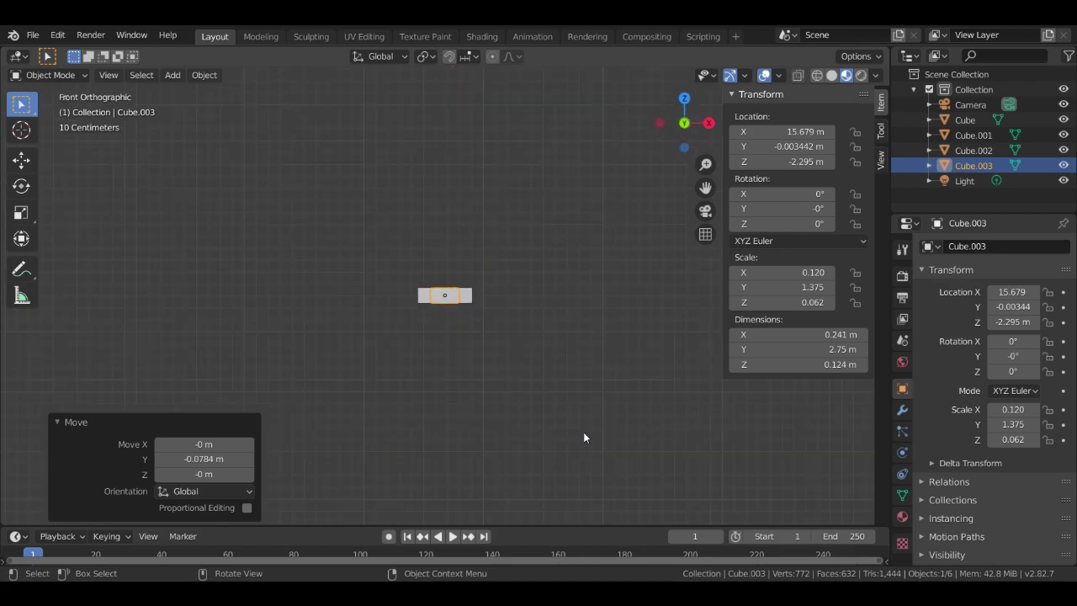
pyautogui.press('ctrl+KP_3')
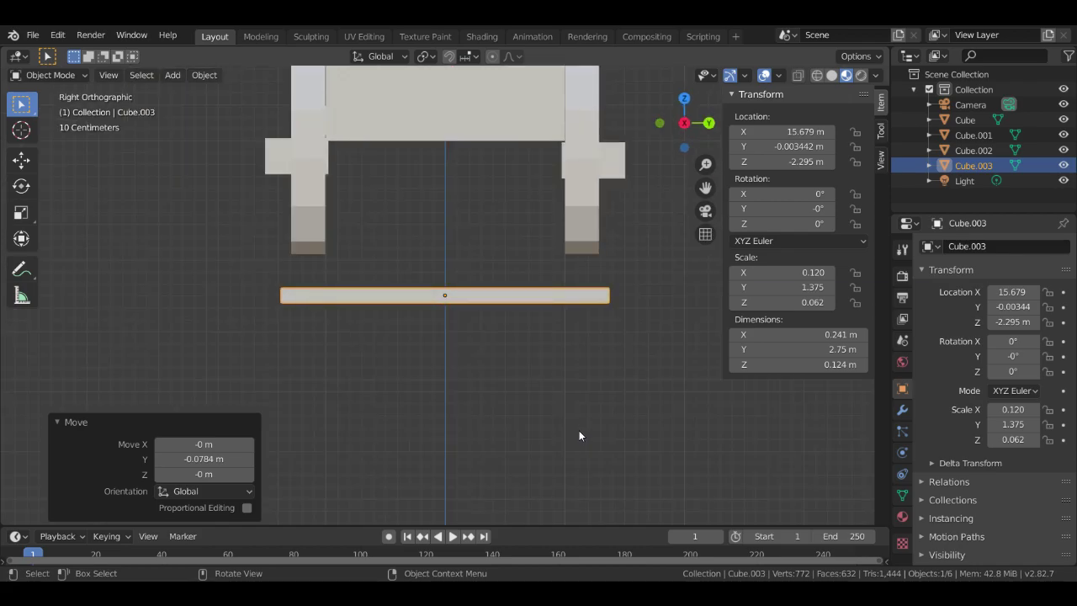
pyautogui.press('KP_7')
pyautogui.moveTo(474, 320); pyautogui.dragTo(777, 222, button='middle')
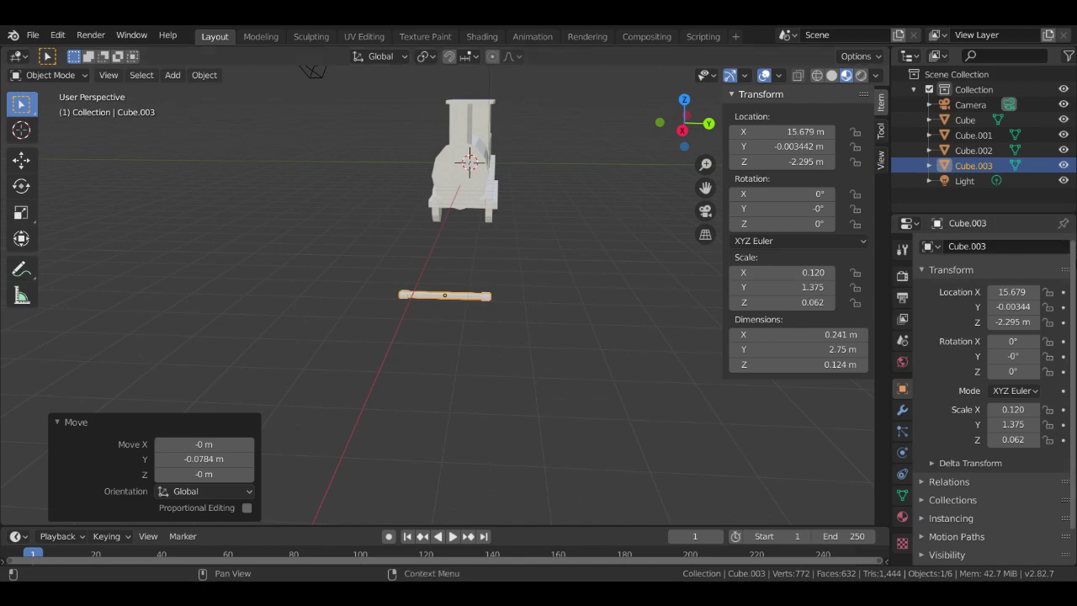
pyautogui.press('KP_1')
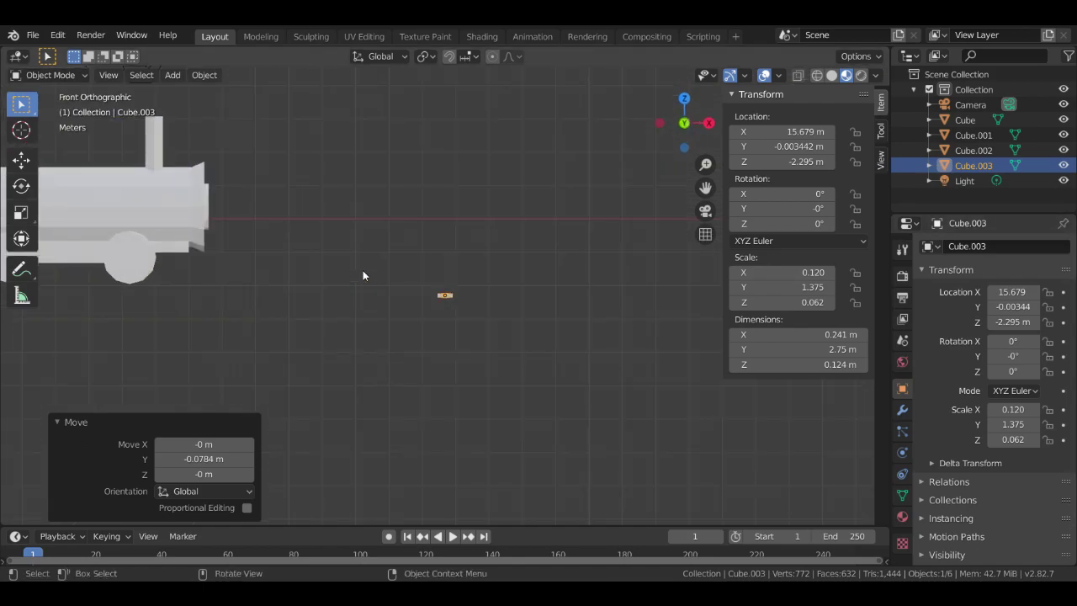
pyautogui.moveTo(461, 201); pyautogui.dragTo(494, 317, button='middle')
pyautogui.scroll(4, 454, 316)
pyautogui.scroll(-5, 438, 313)
pyautogui.scroll(3, 470, 314)
pyautogui.scroll(-3, 469, 311)
pyautogui.moveTo(593, 367); pyautogui.dragTo(478, 392, button='middle')
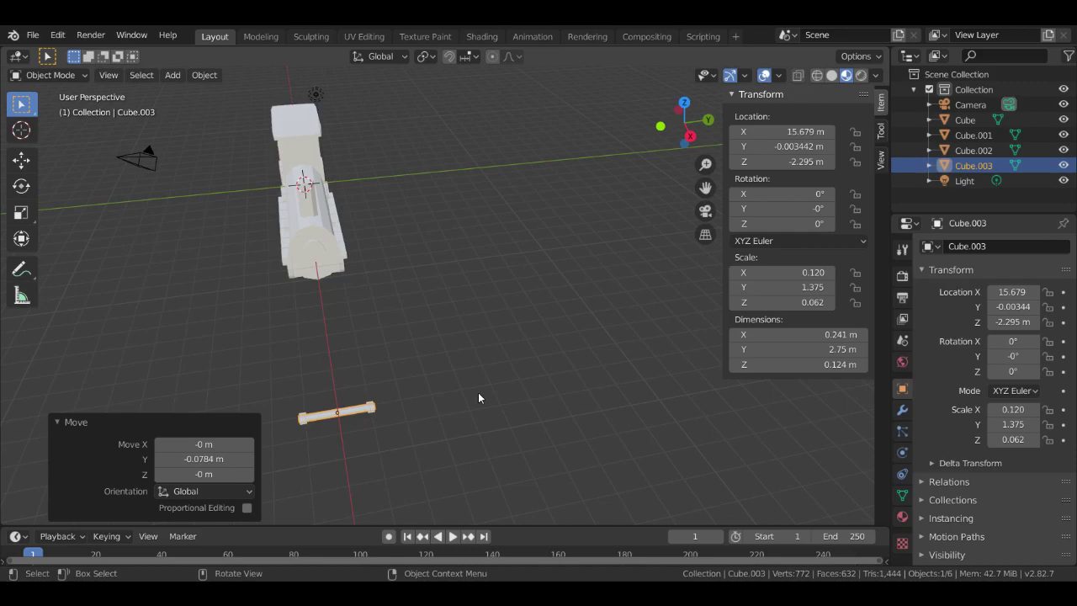
# Select the two rail blocks and the sleeper, and parent the rail blocks to the sleeper with the Object type
pyautogui.click(435, 355)
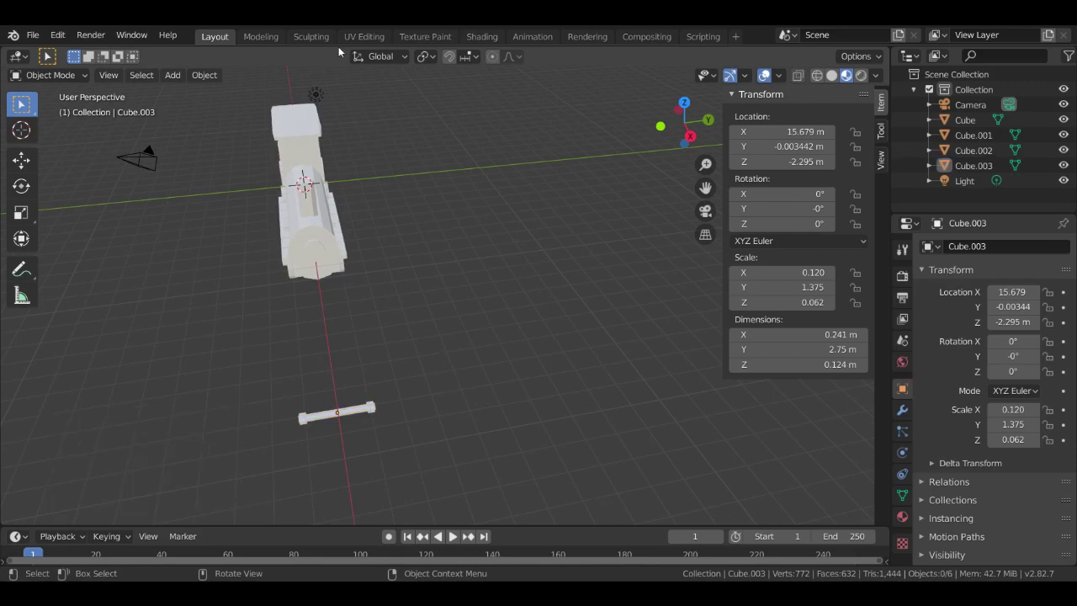
pyautogui.moveTo(248, 395); pyautogui.dragTo(437, 443)
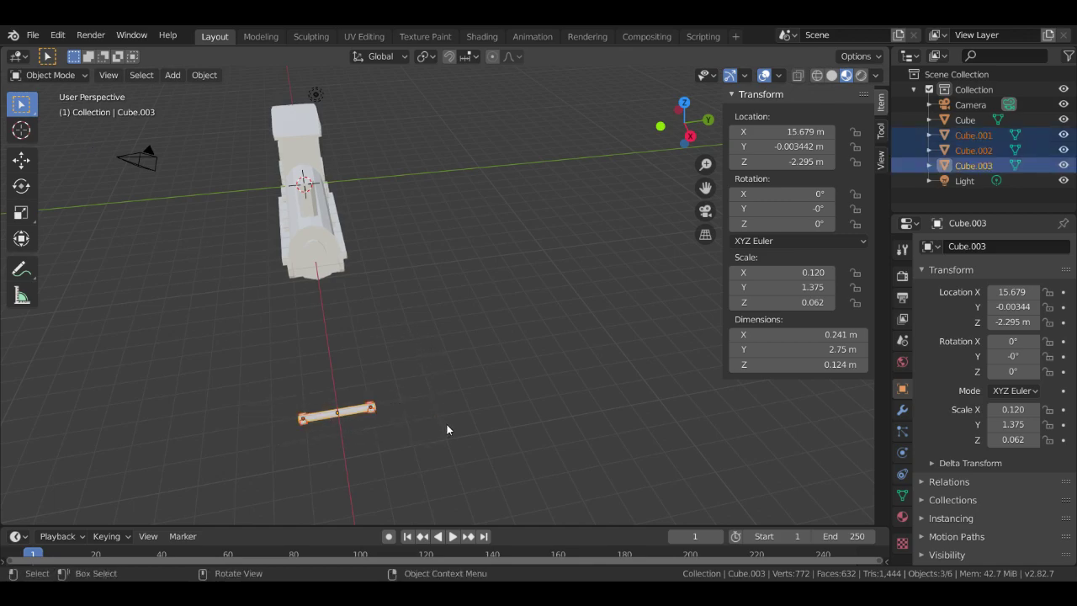
pyautogui.rightClick(307, 413)
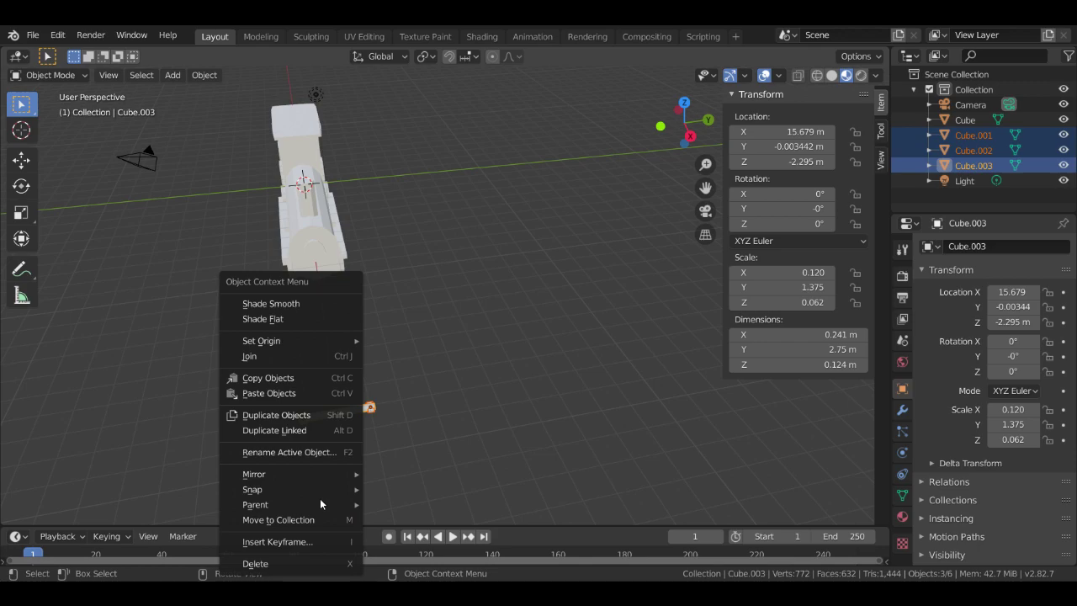
pyautogui.moveTo(335, 505)
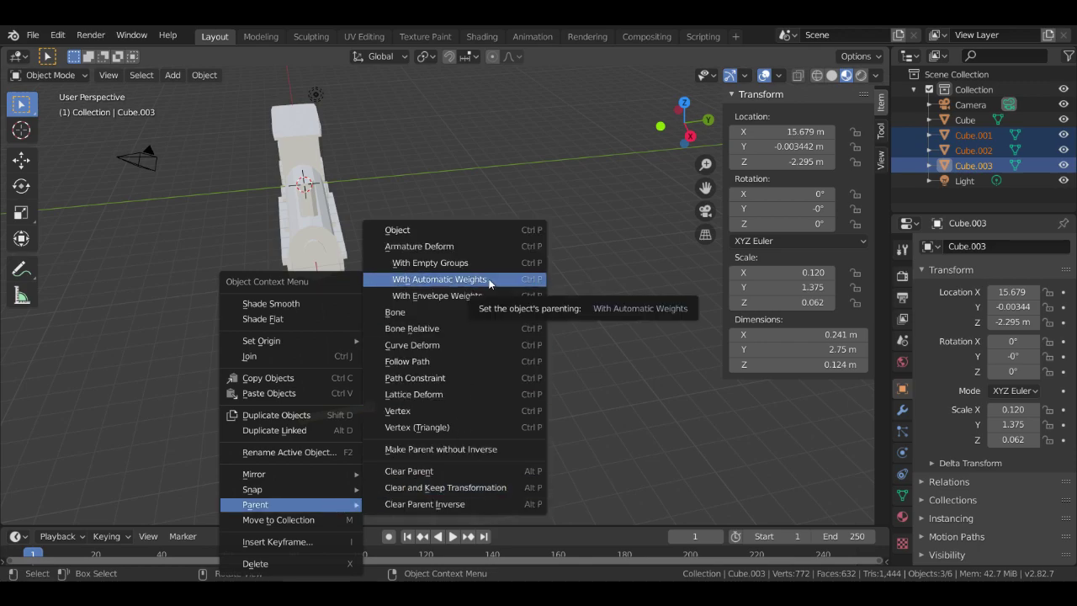
pyautogui.click(455, 229)
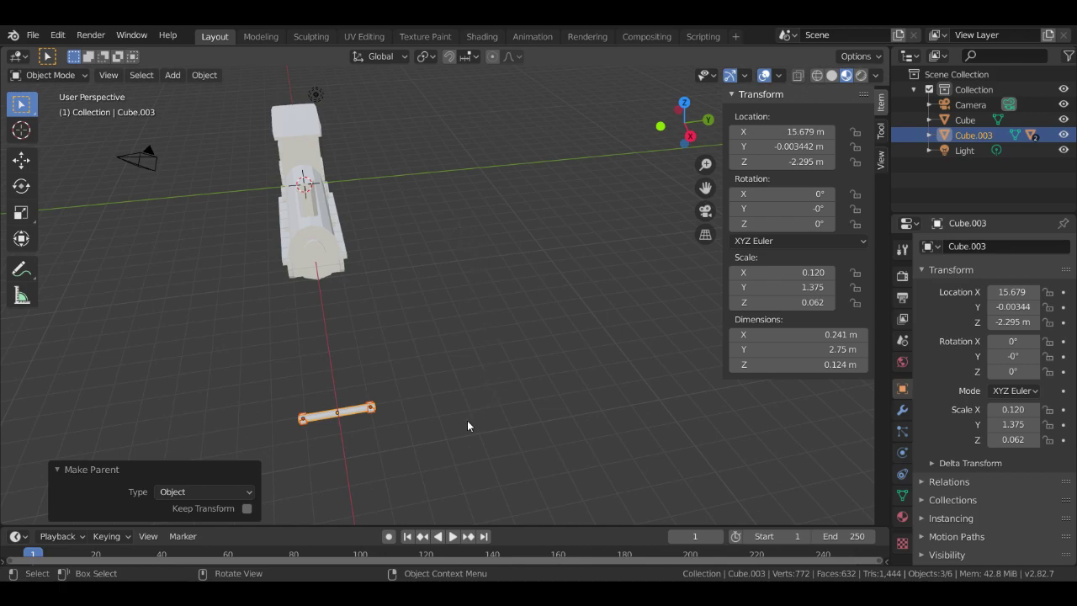
pyautogui.press('Up')
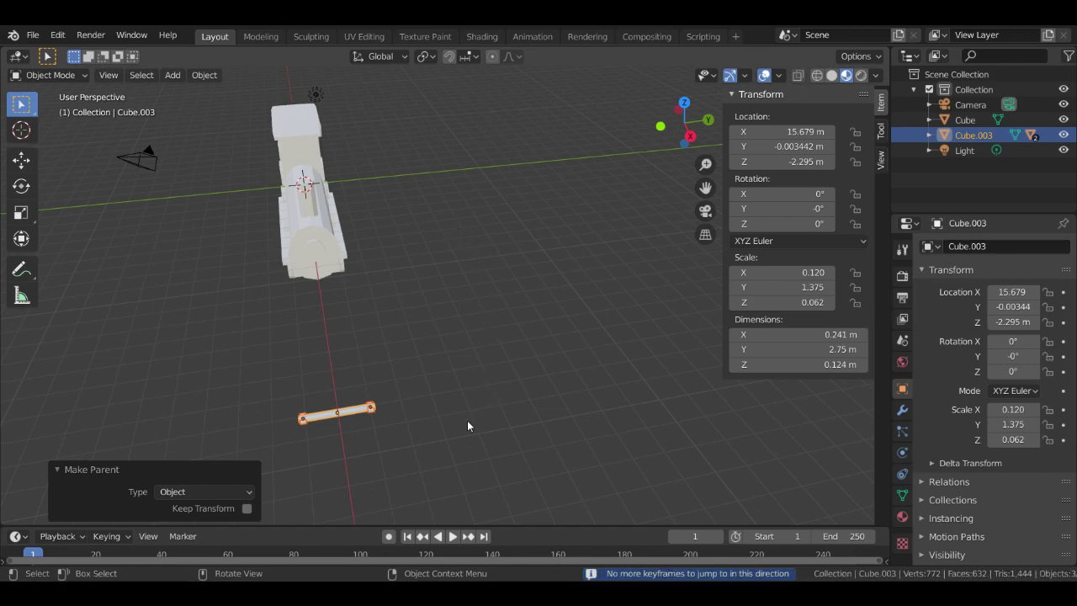
# Move the parented track section by about -2.66 m on X, 0.66 m on Y and 4.13 m on Z
pyautogui.press('g')
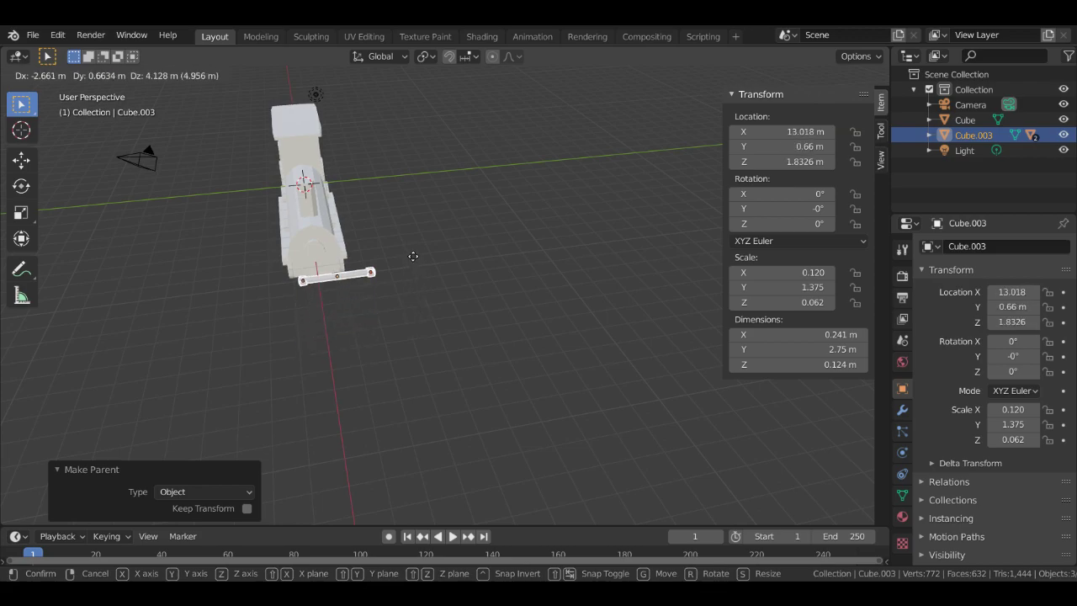
pyautogui.click(413, 256)
pyautogui.press('KP_1')
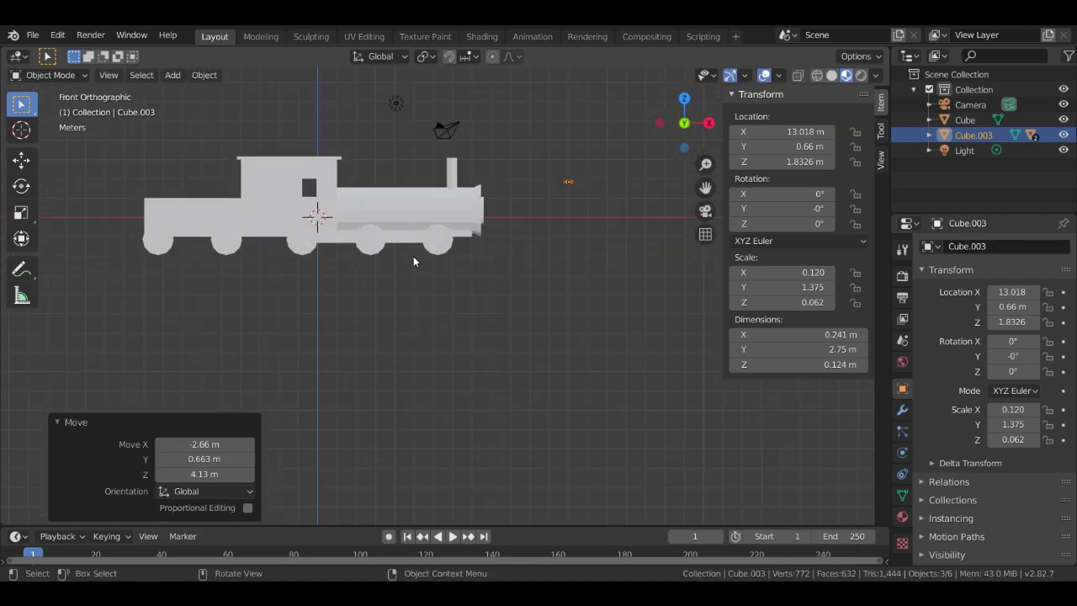
pyautogui.press('g')
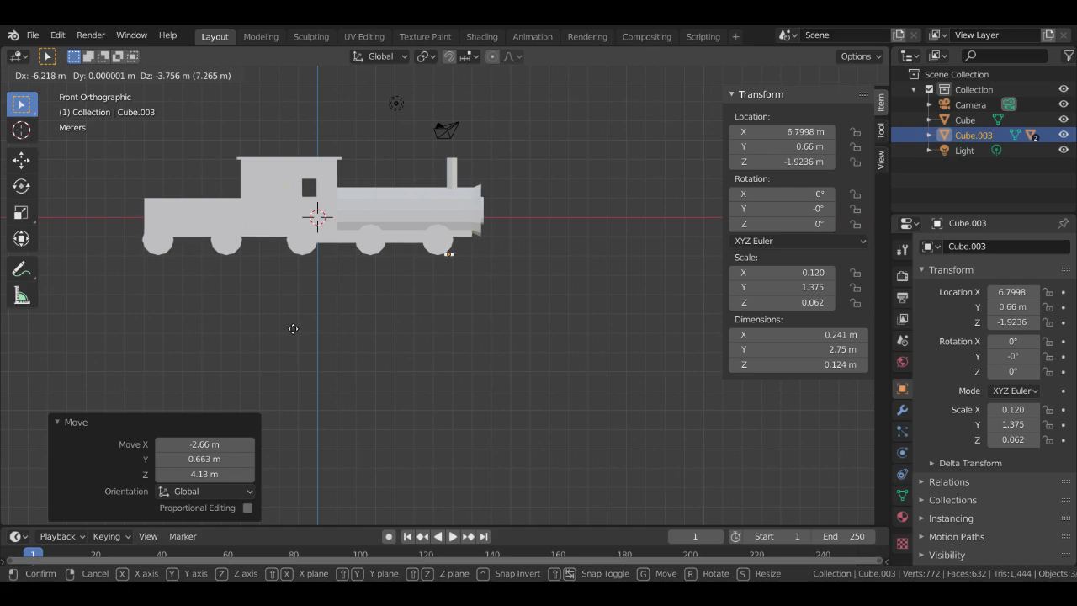
pyautogui.click(316, 357)
pyautogui.hotkey('ctrl', 'z')
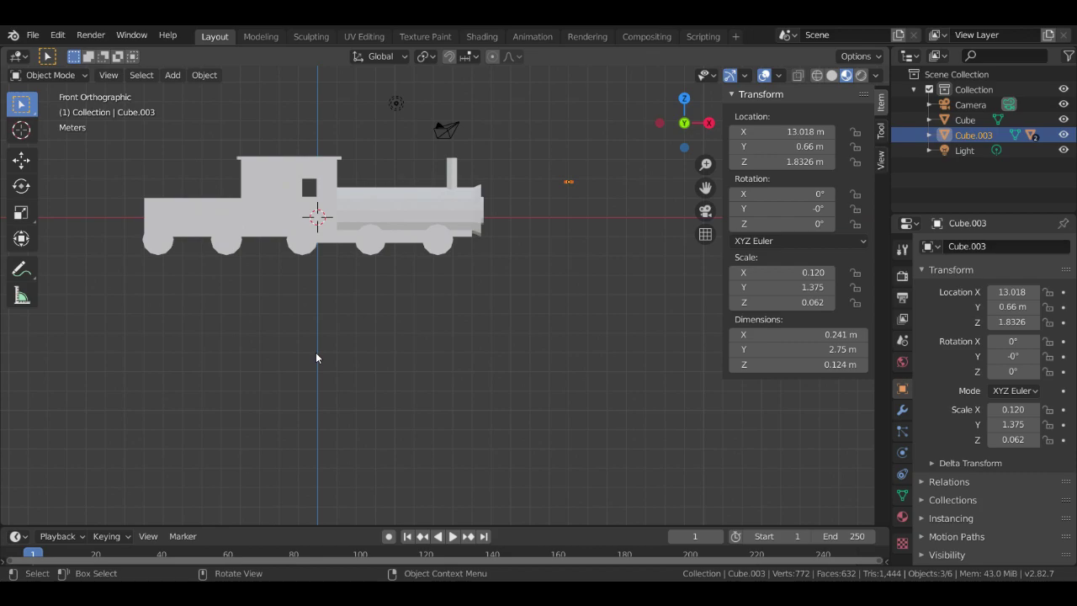
# Move the track section about -6 m on X and -3.72 m on Z to just below the front wheel
pyautogui.press('g')
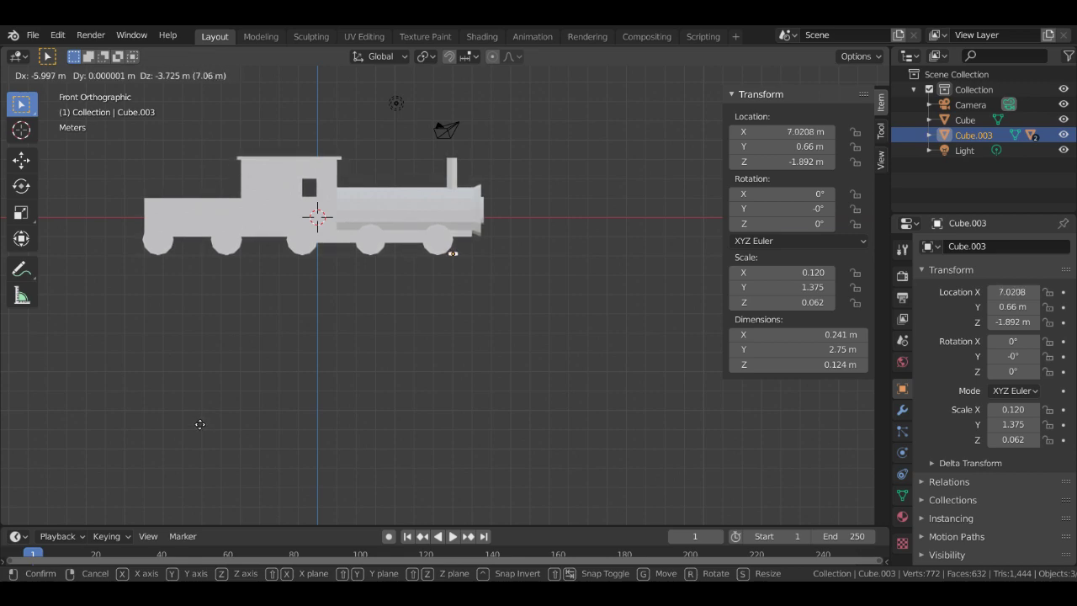
pyautogui.click(200, 424)
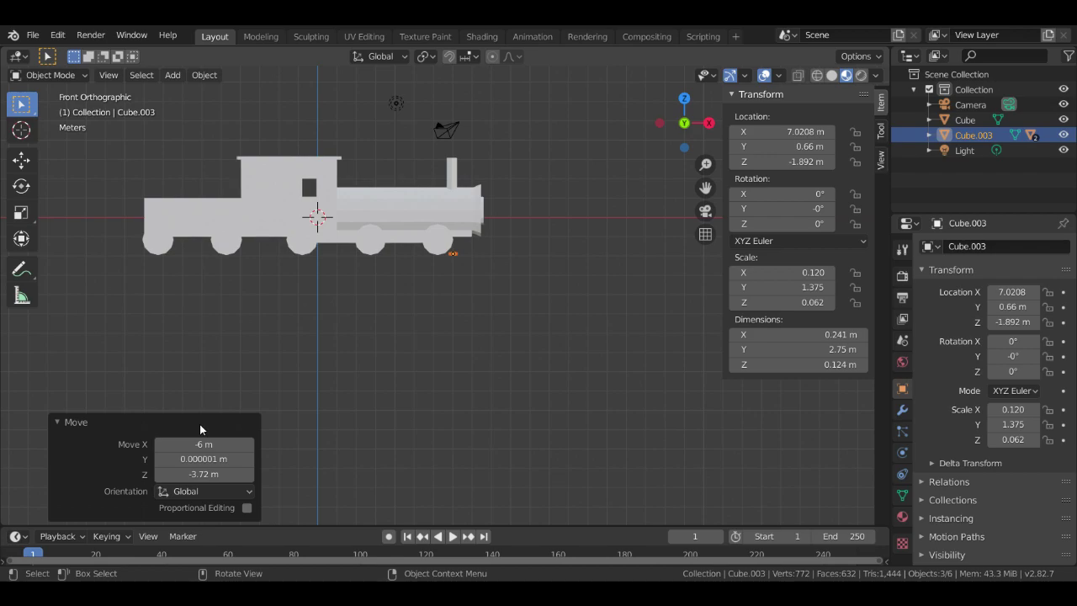
pyautogui.press('KP_7')
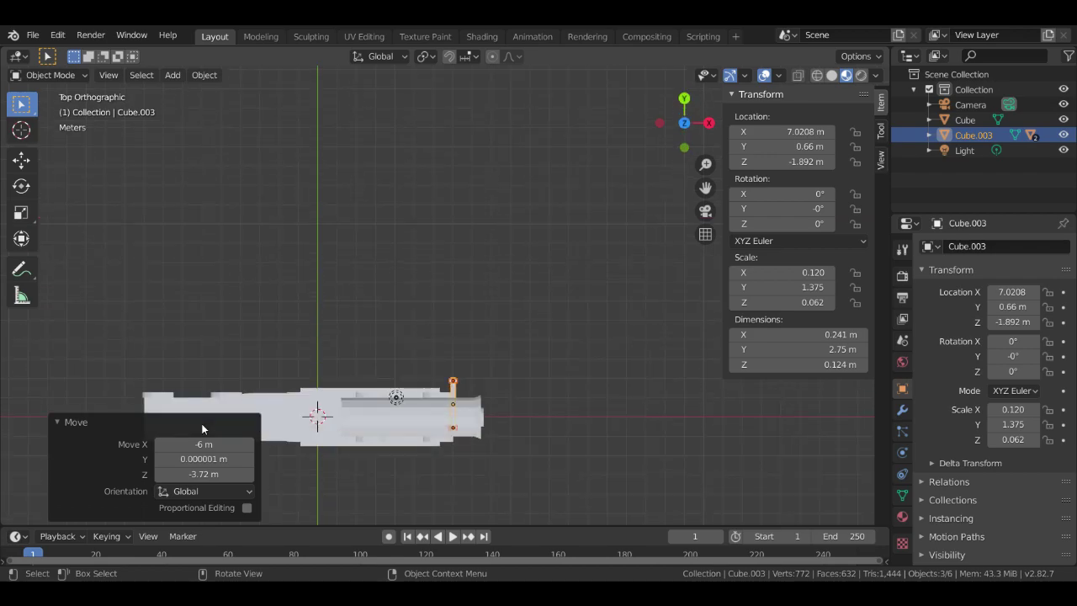
pyautogui.press('ctrl+KP_7')
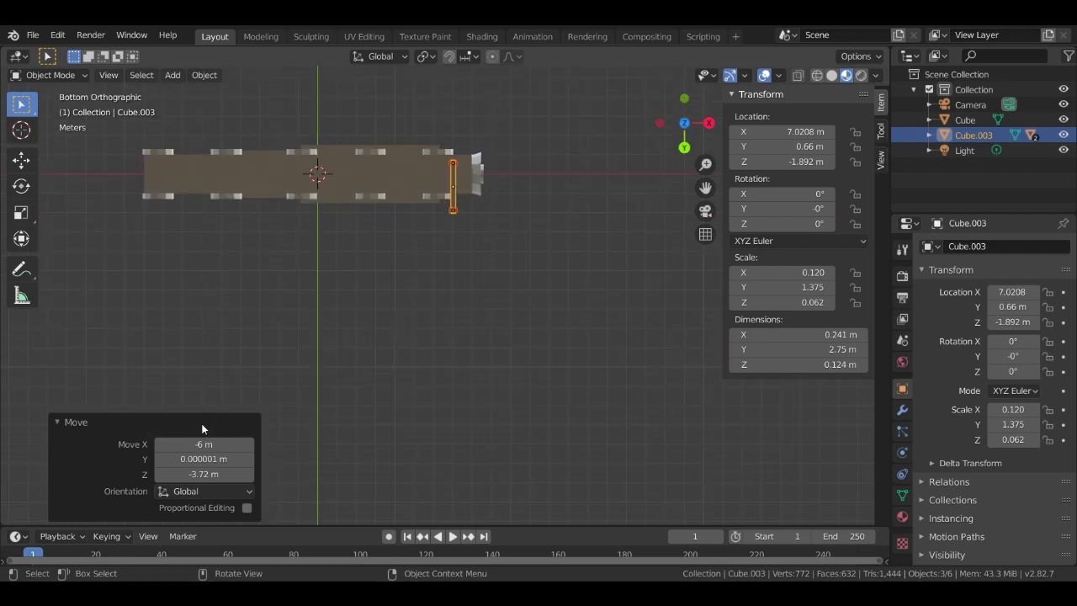
# Widen the track section along Y by a factor of about 1.128, giving the sleeper a Y dimension of 3.1 m
pyautogui.press('KP_3')
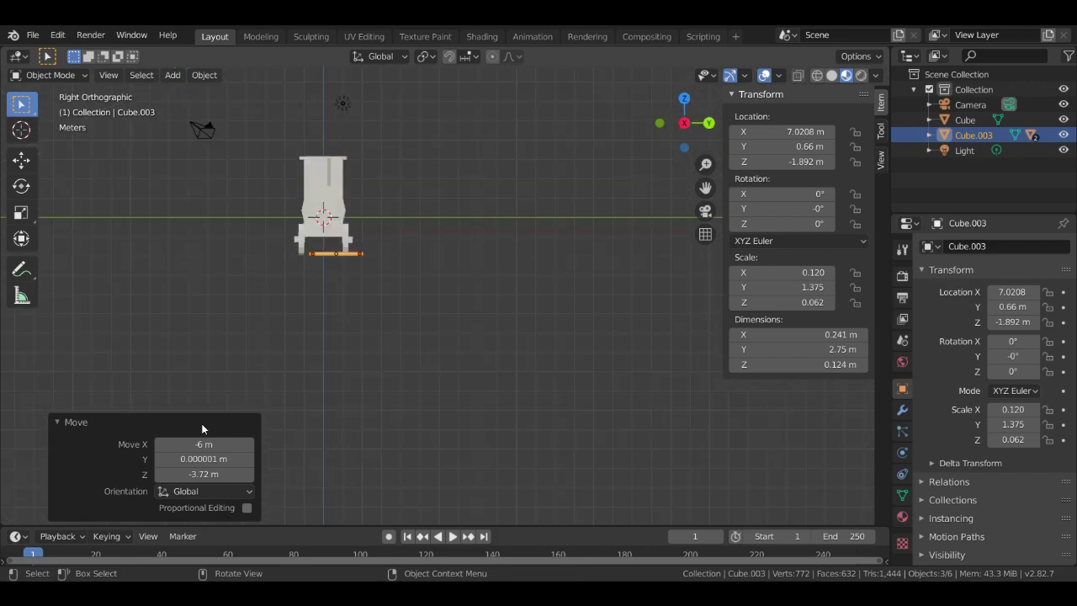
pyautogui.press('g')
pyautogui.press('y')
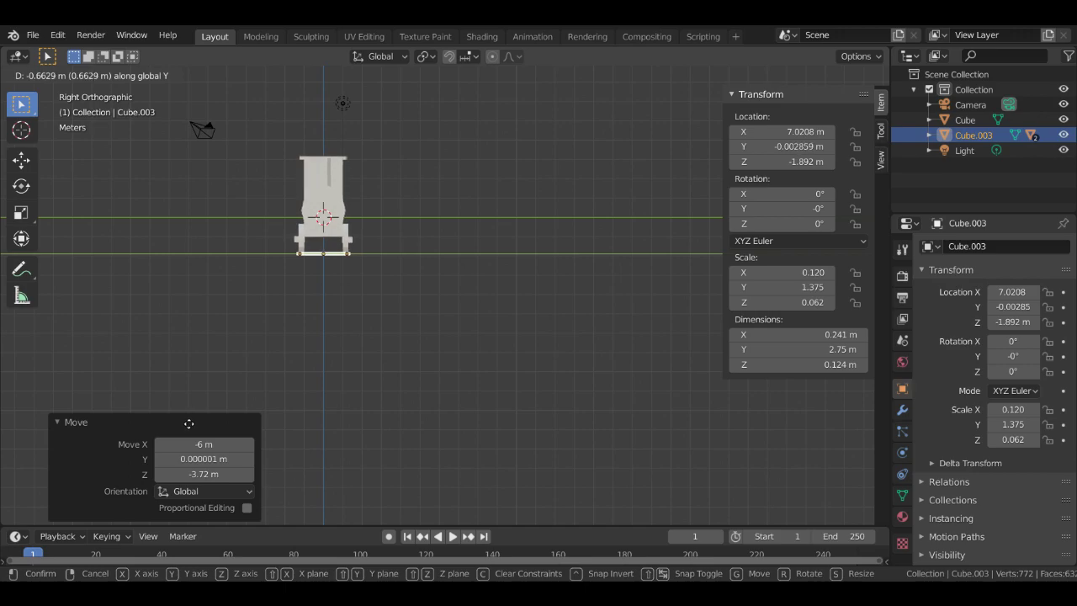
pyautogui.press('s')
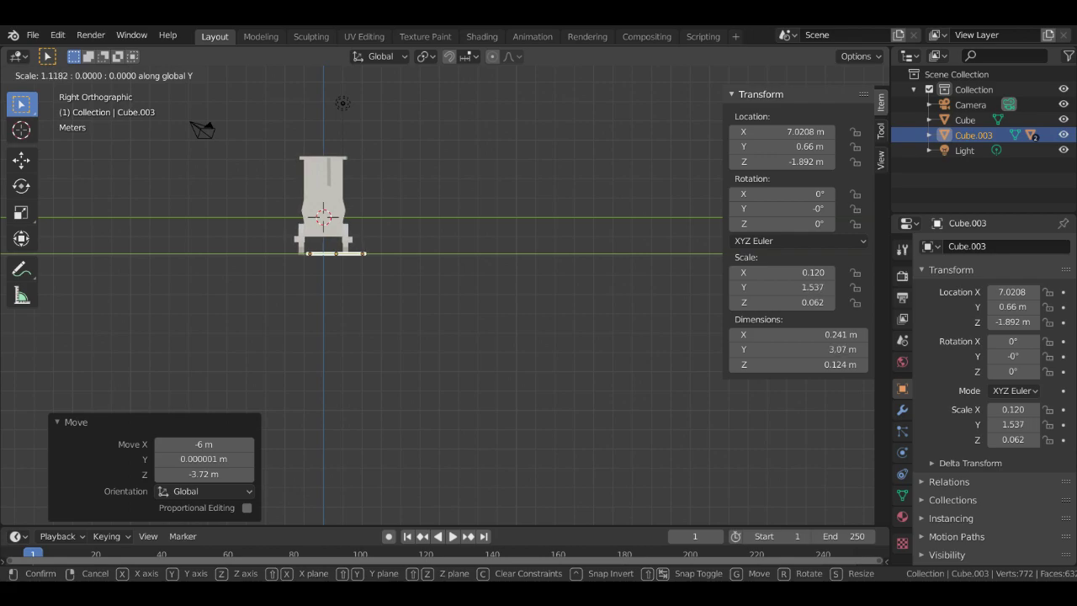
pyautogui.click(160, 428)
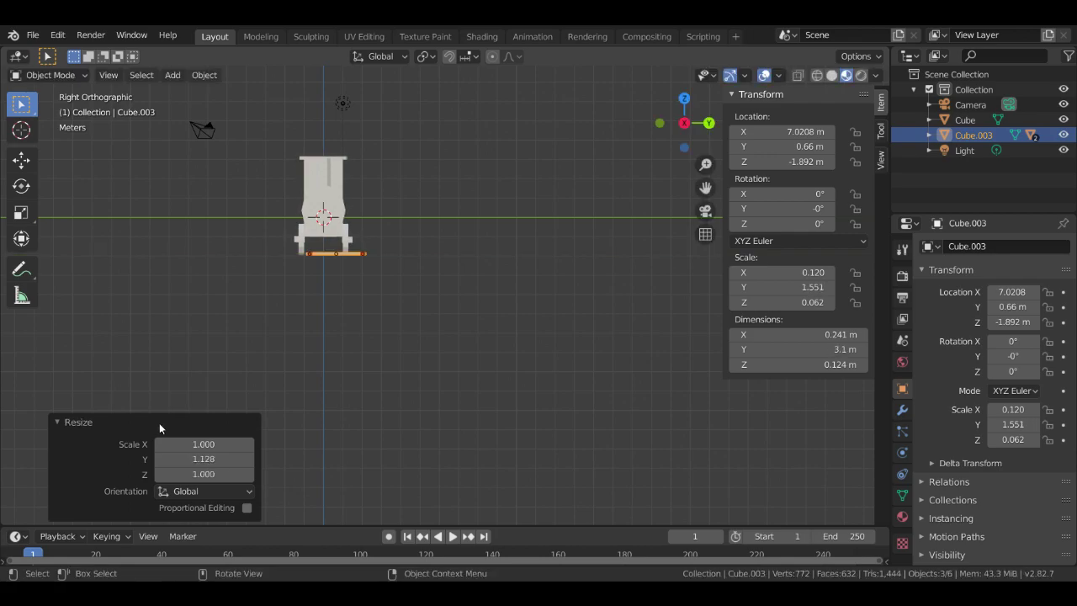
pyautogui.press('Left')
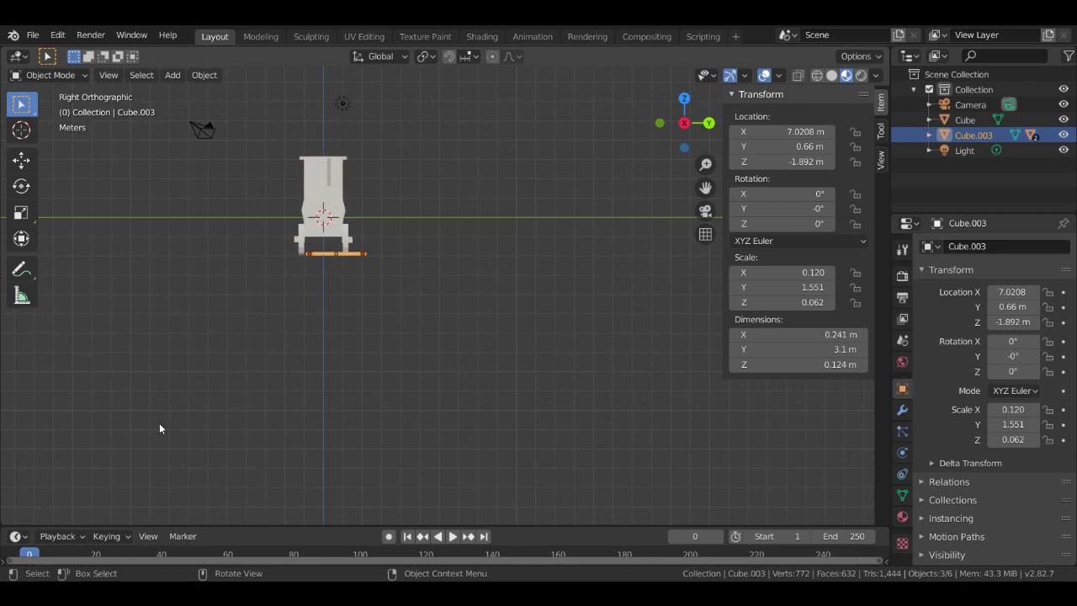
# Reselect the sleeper and both rail blocks and try to parent them to the rail block on the positive Y side as Object
pyautogui.hotkey('alt', 'a')
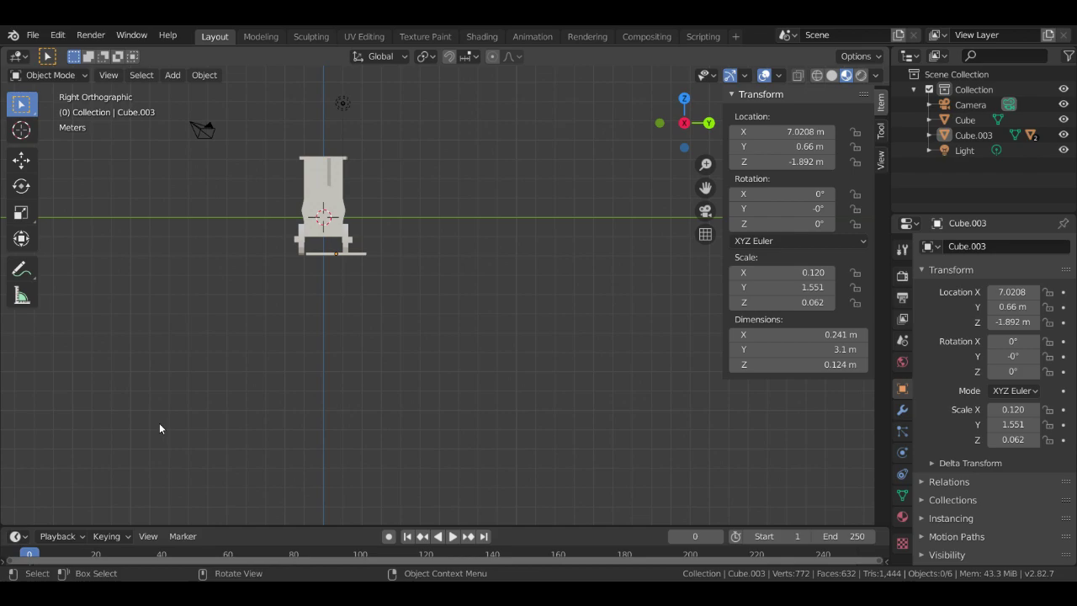
pyautogui.click(329, 255)
pyautogui.moveTo(324, 285); pyautogui.dragTo(245, 276, button='middle')
pyautogui.press('KP_Decimal')
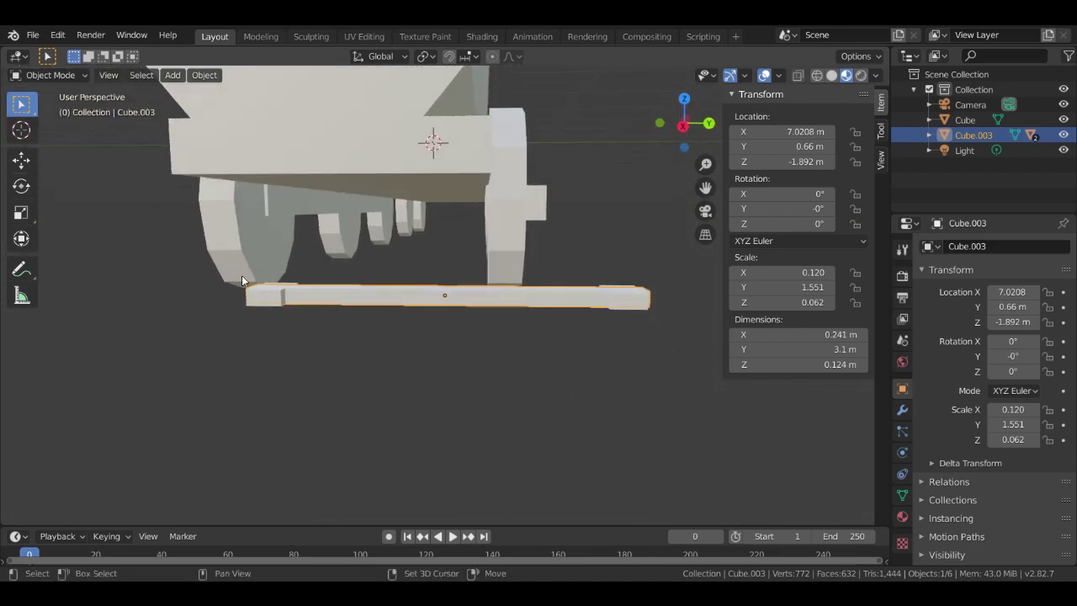
pyautogui.keyDown('shift'); pyautogui.click(264, 305); pyautogui.keyUp('shift')
pyautogui.keyDown('shift'); pyautogui.click(639, 307); pyautogui.keyUp('shift')
pyautogui.rightClick(508, 307)
pyautogui.moveTo(468, 307)
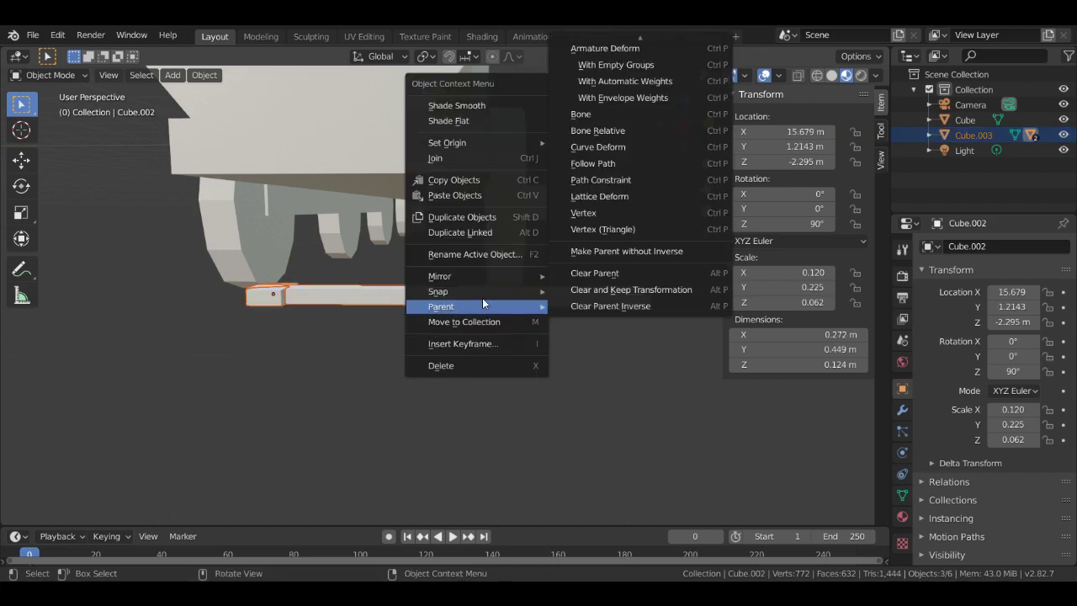
pyautogui.scroll(-10, 643, 50)
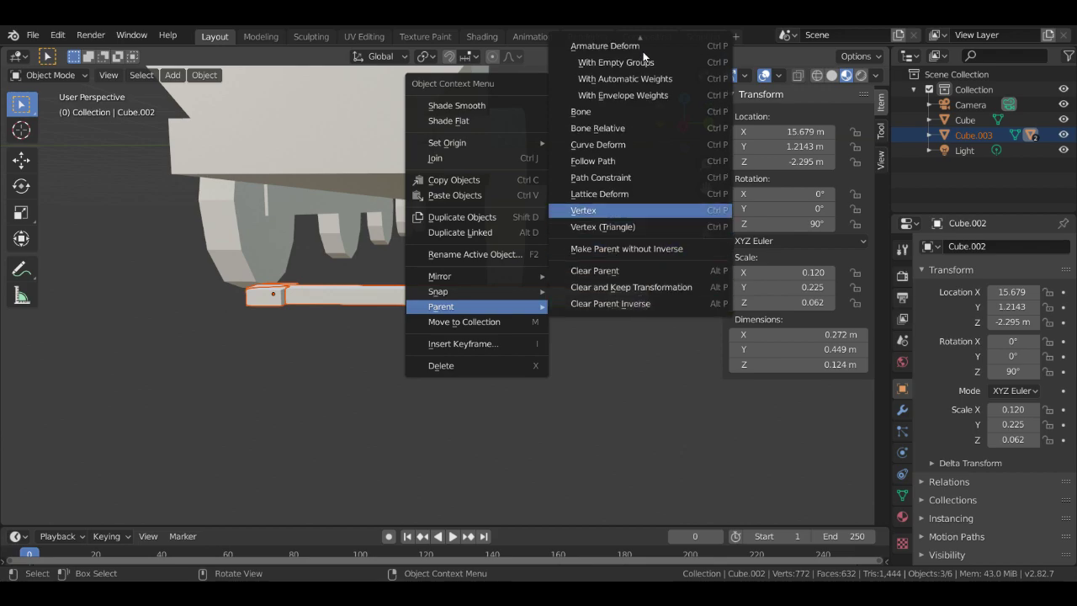
pyautogui.scroll(-10, 625, 105)
pyautogui.scroll(1, 626, 103)
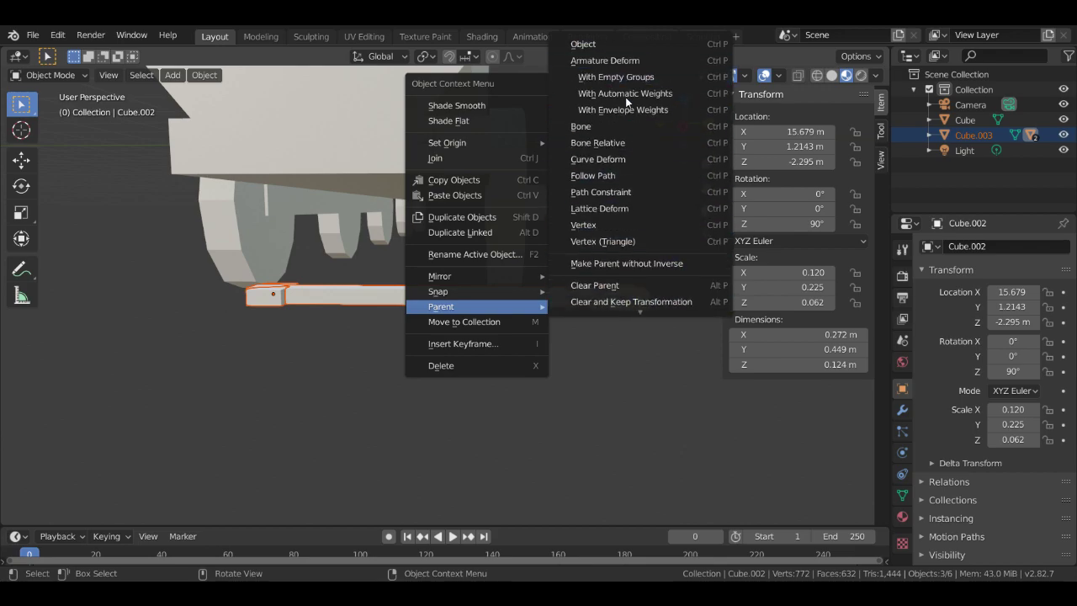
pyautogui.click(624, 42)
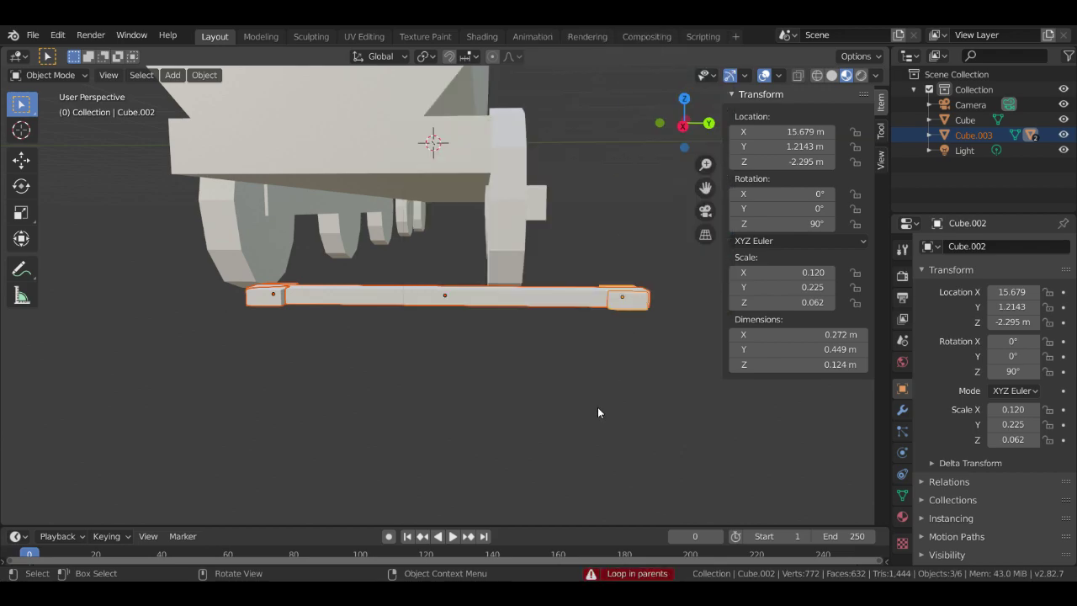
# Try to move the whole track section about -0.705 m along the global Y axis
pyautogui.press('g')
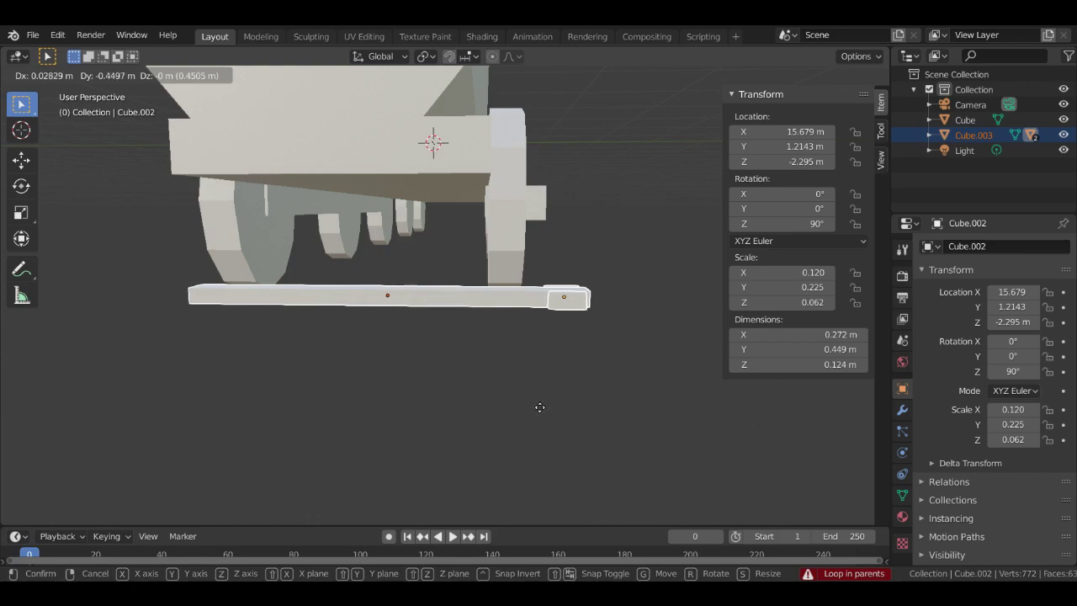
pyautogui.press('y')
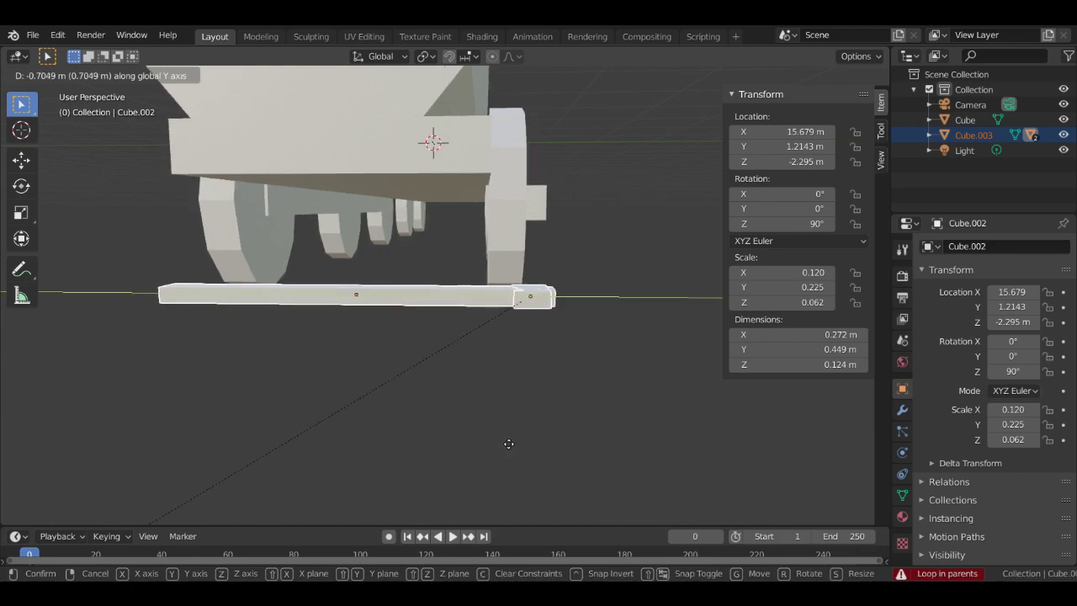
pyautogui.click(508, 444)
pyautogui.moveTo(508, 443); pyautogui.dragTo(505, 493, button='middle')
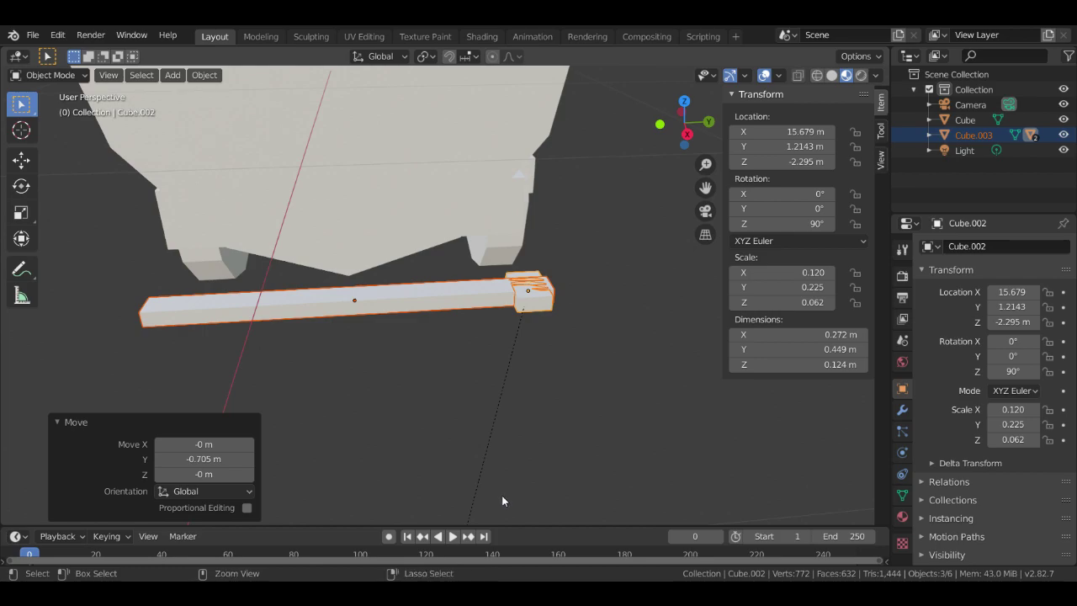
pyautogui.hotkey('ctrl', 'z')
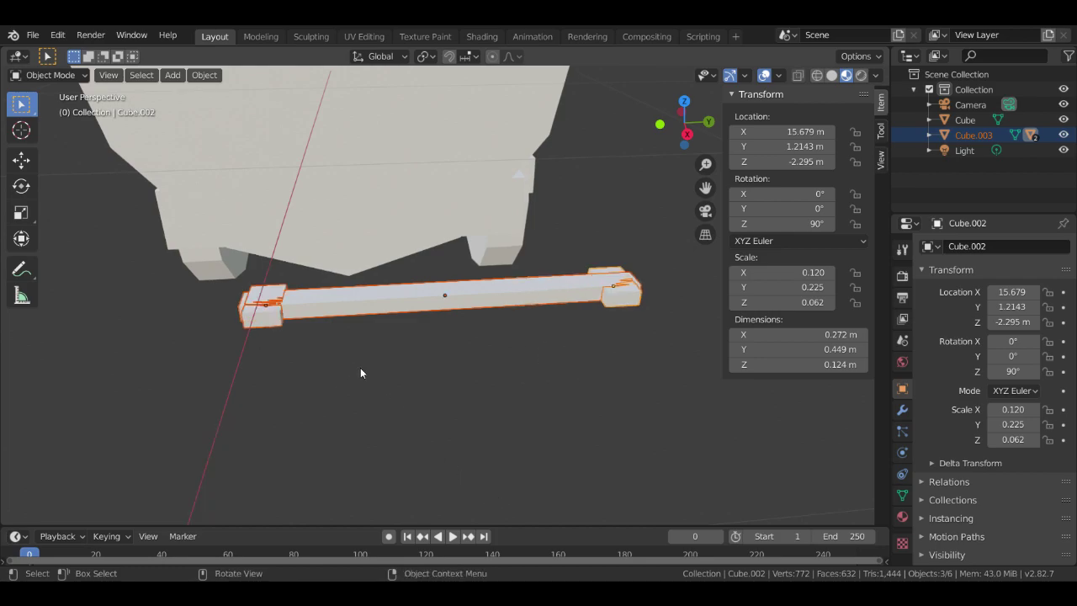
# Undo the repeated parenting attempt and the last widening of the track section along Y
pyautogui.click(402, 415)
pyautogui.hotkey('ctrl', 'z')
pyautogui.hotkey('ctrl', 'z')
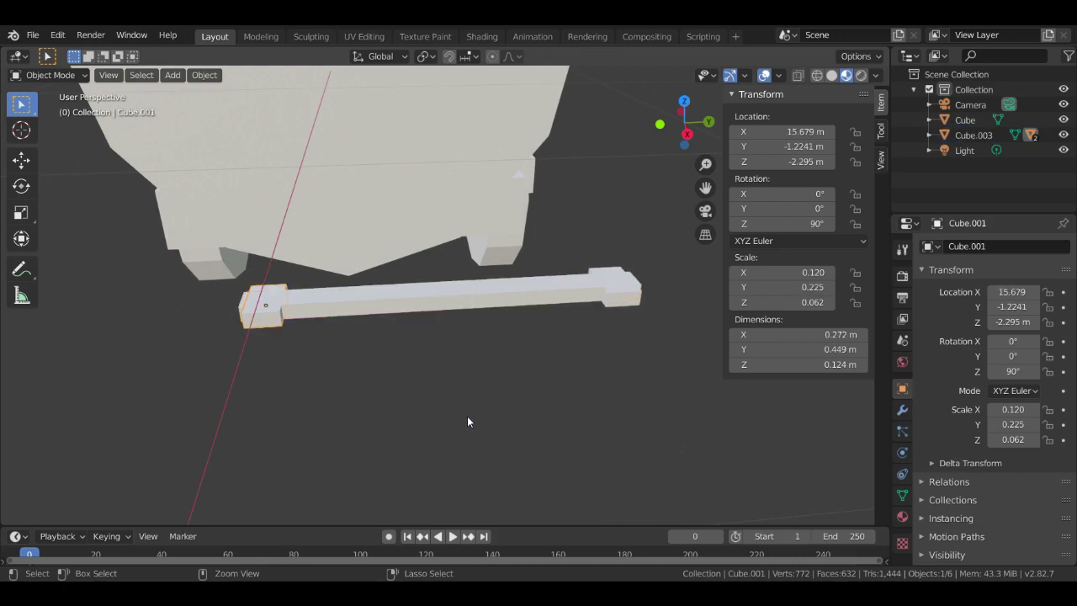
pyautogui.hotkey('ctrl', 'z')
pyautogui.hotkey('ctrl', 'z')
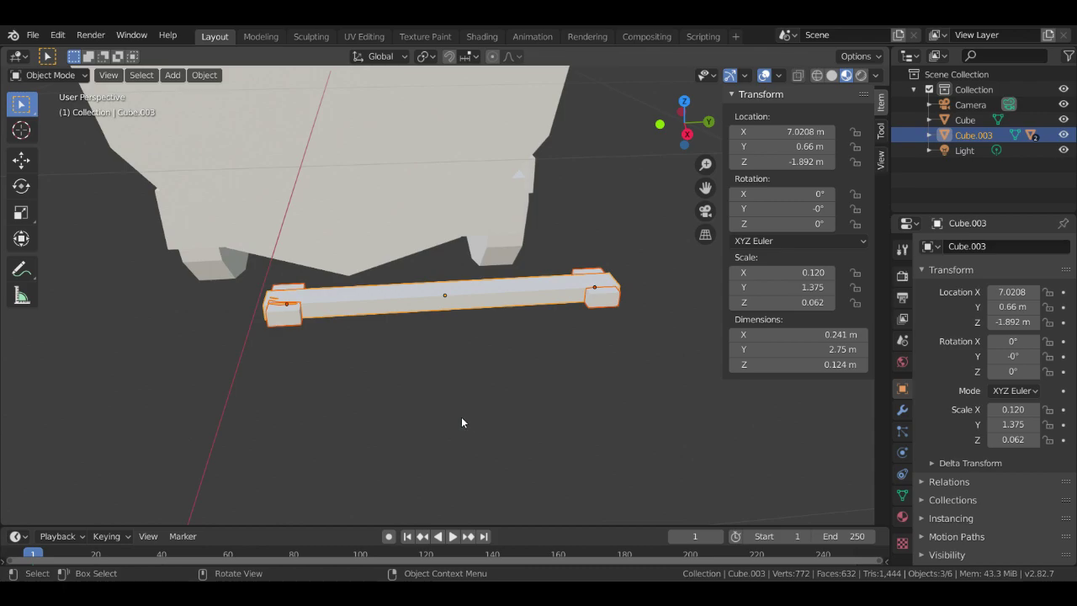
# Move the track section about -0.08 m on X and -0.671 m on Y, beneath the front wheels, and deselect it
pyautogui.press('g')
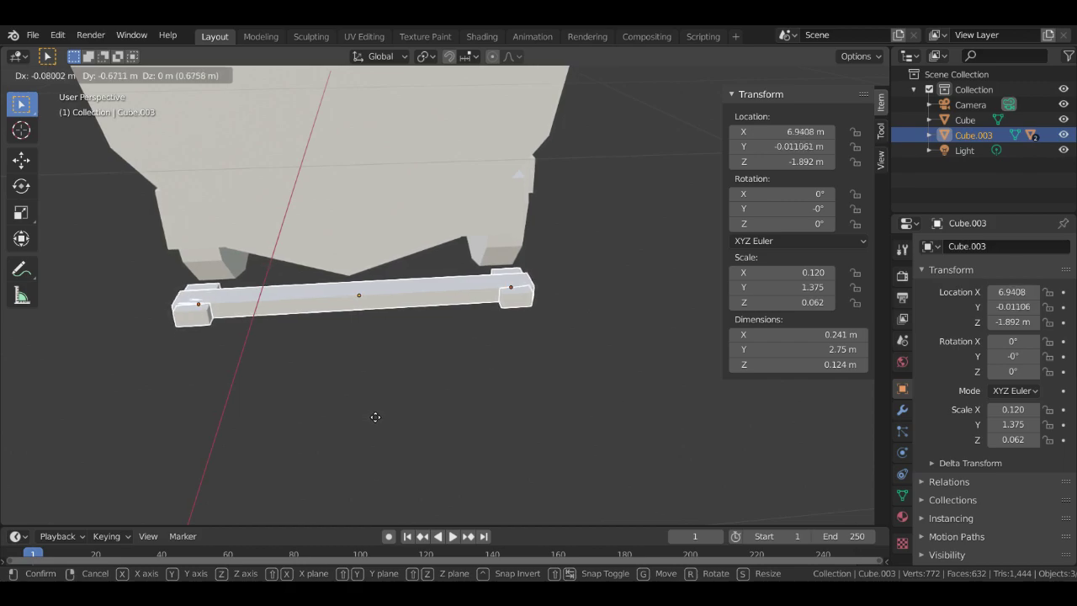
pyautogui.click(375, 417)
pyautogui.click(456, 387)
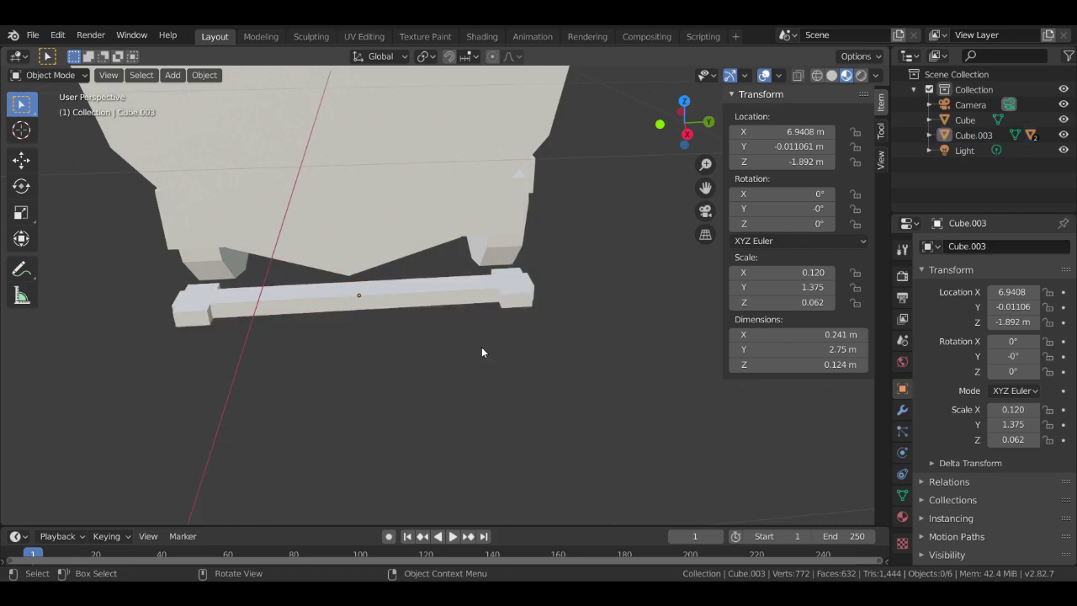
# Centre the sleeper on the train in right view by shifting it about 0.0096 m along Y
pyautogui.press('KP_7')
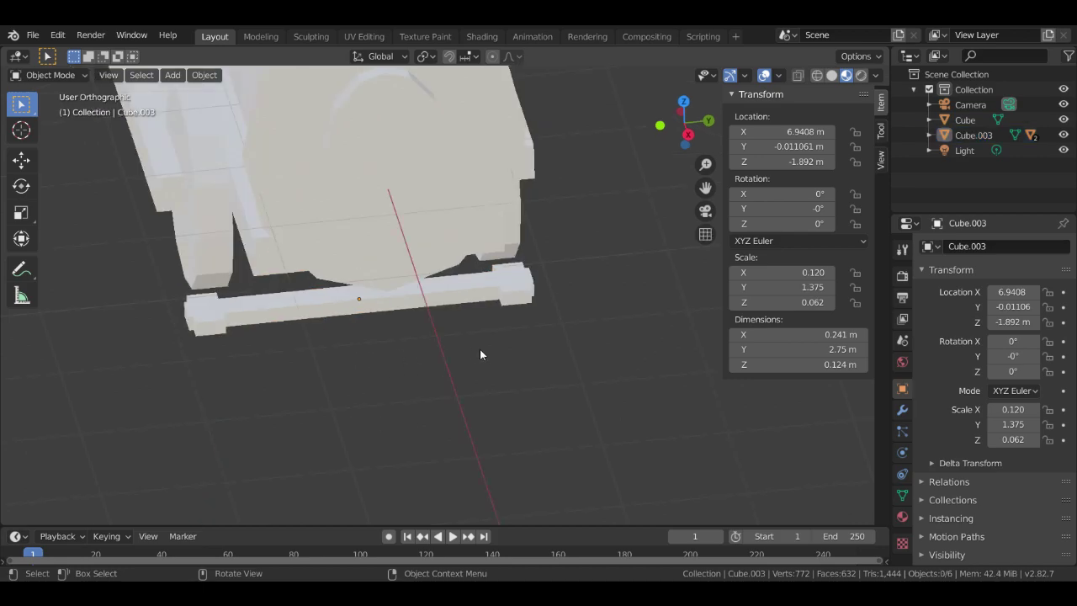
pyautogui.press('KP_3')
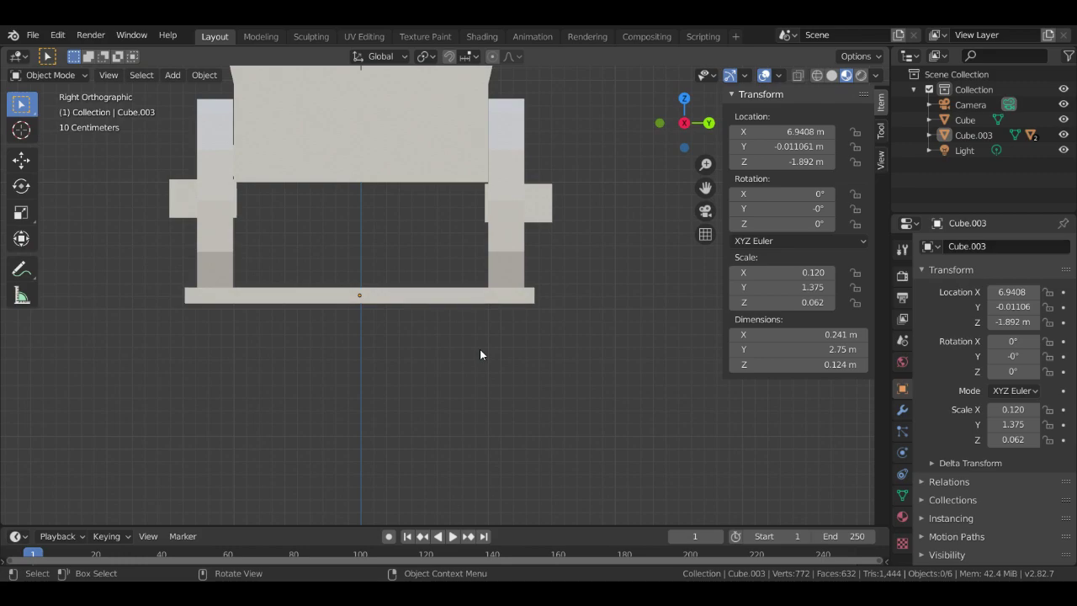
pyautogui.click(223, 293)
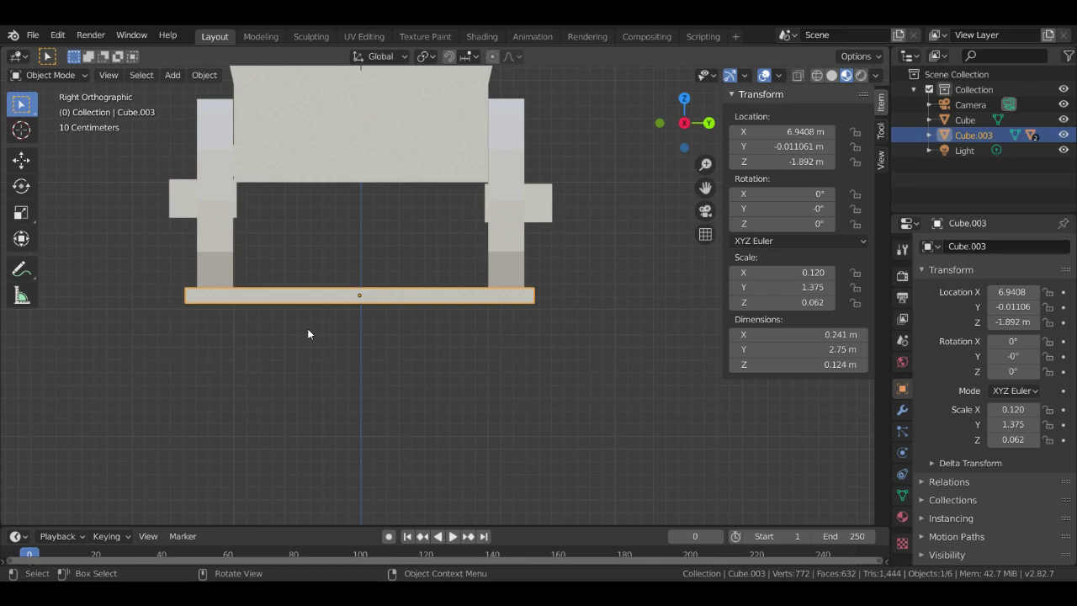
pyautogui.press('g')
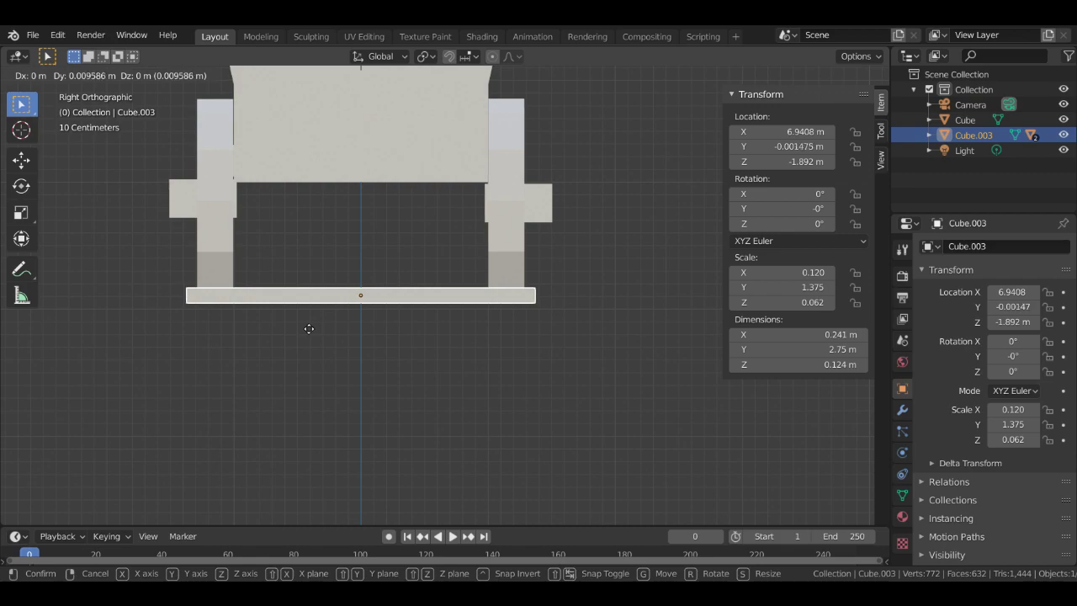
pyautogui.click(309, 328)
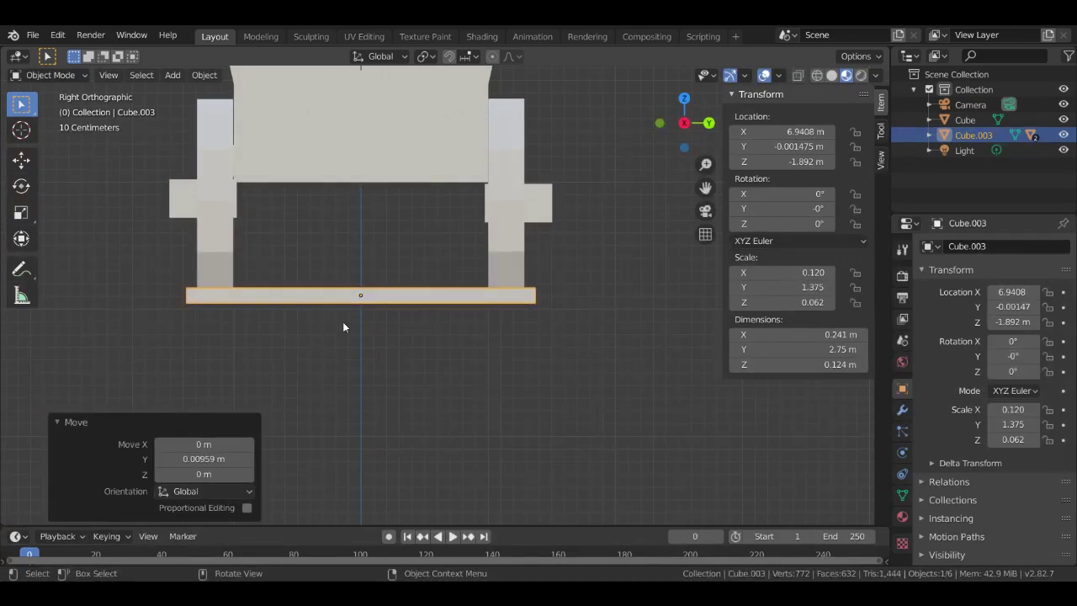
pyautogui.click(425, 355)
# Check how the track section sits beneath the front wheels from the front, both sides, the top and in perspective
pyautogui.moveTo(425, 355); pyautogui.dragTo(441, 384, button='middle')
pyautogui.press('KP_1')
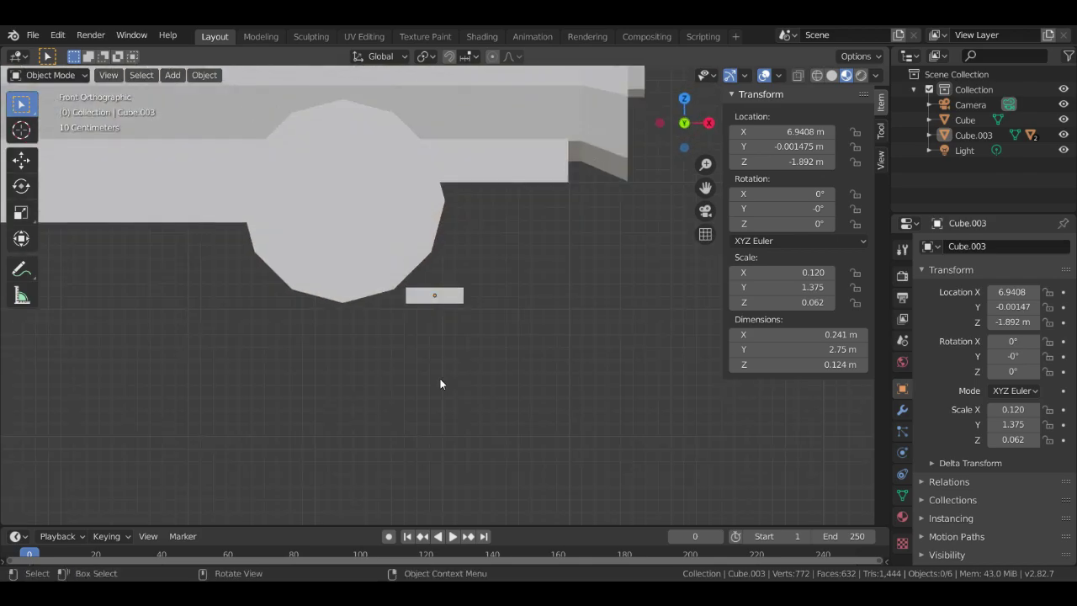
pyautogui.press('KP_3')
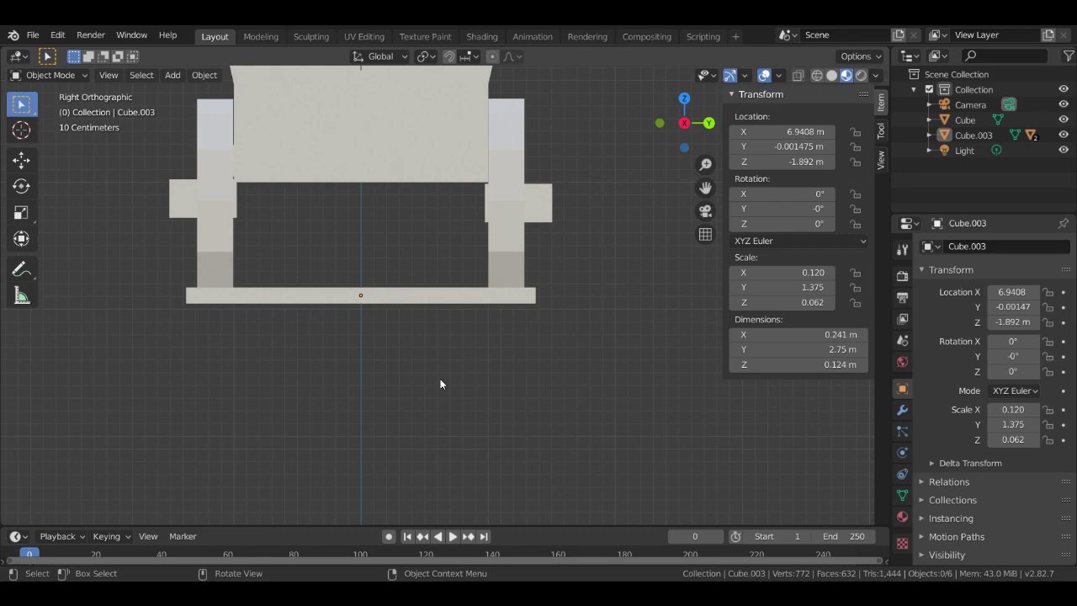
pyautogui.press('ctrl+KP_3')
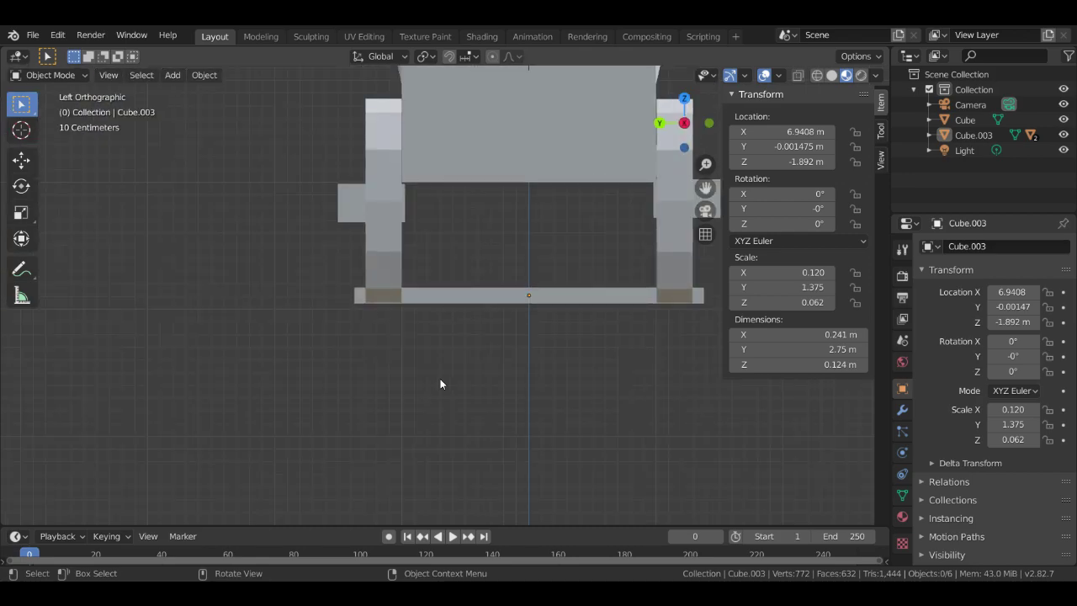
pyautogui.press('KP_7')
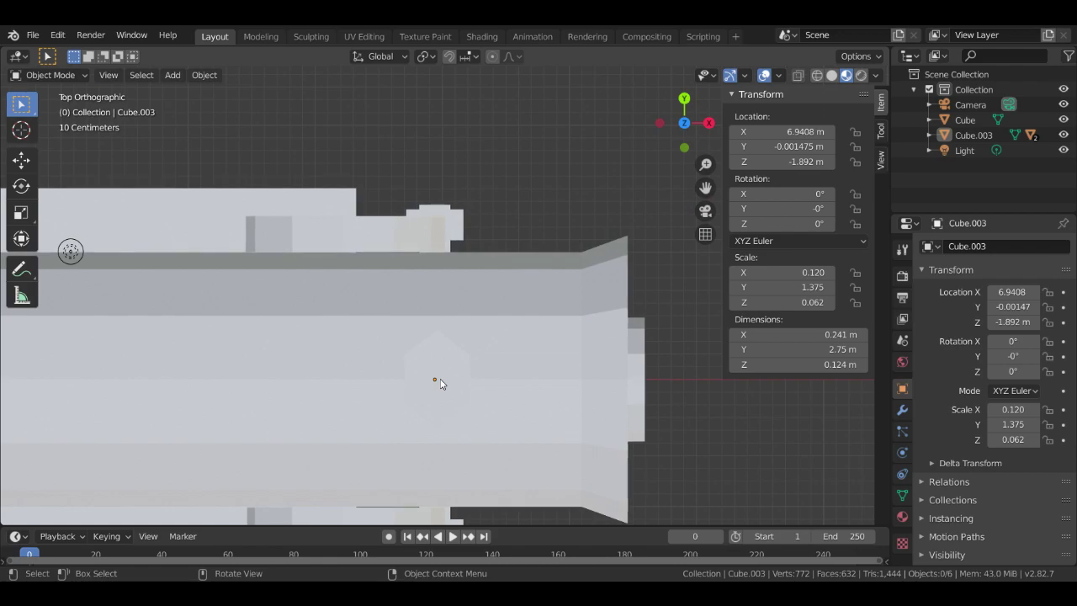
pyautogui.scroll(-2, 430, 372)
pyautogui.moveTo(440, 435); pyautogui.dragTo(261, 364, button='middle')
pyautogui.moveTo(281, 364); pyautogui.dragTo(373, 307, button='middle')
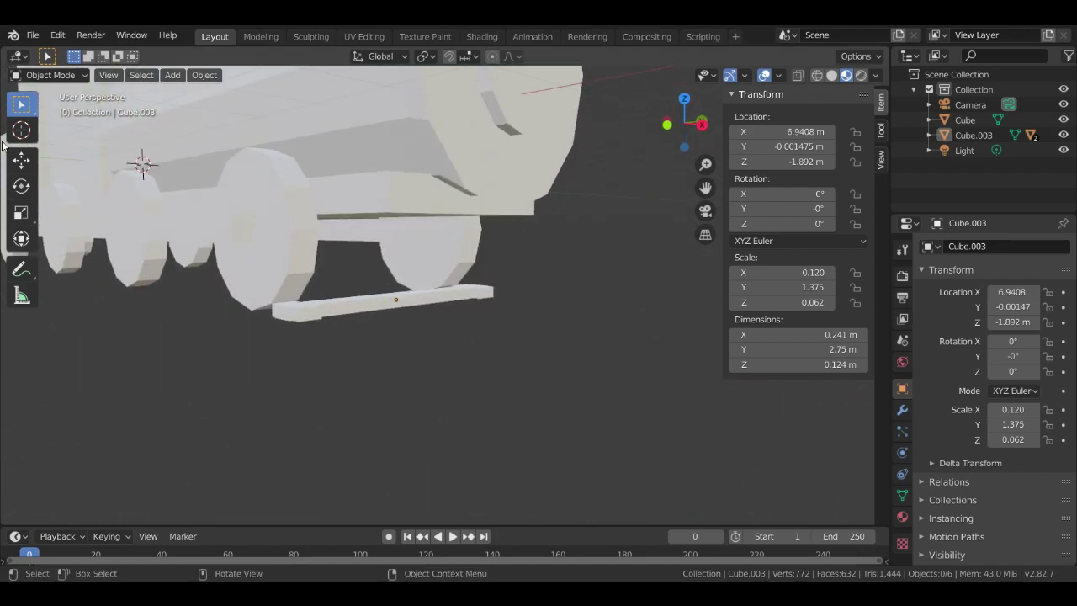
# Save the scene as a new file named "train with track model.blend" in the models folder
pyautogui.click(32, 34)
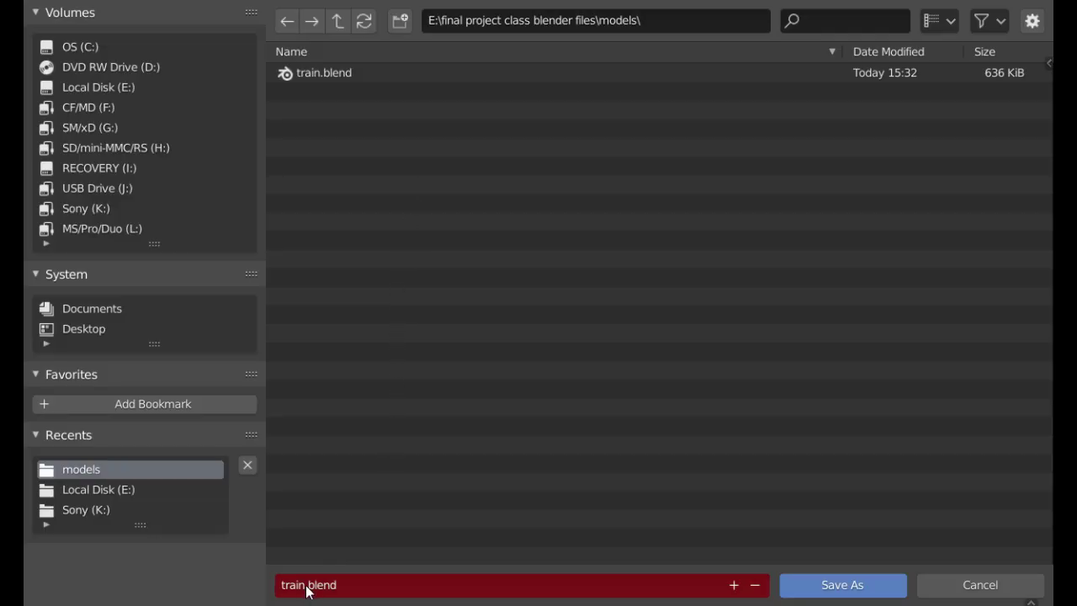
pyautogui.click(307, 585)
pyautogui.click(306, 584)
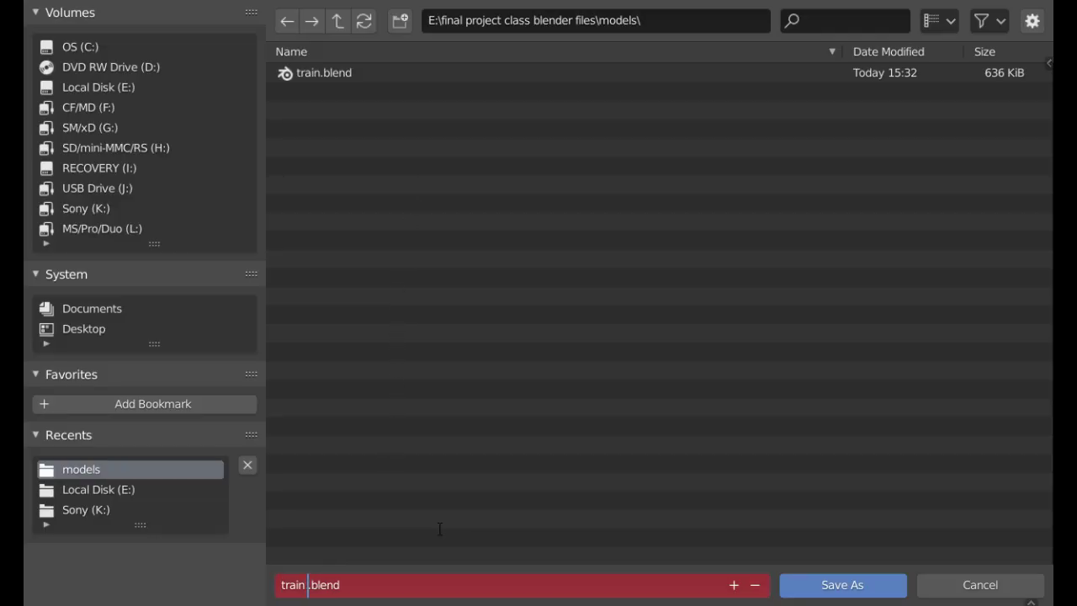
pyautogui.write('with tr')
pyautogui.write('ack mode')
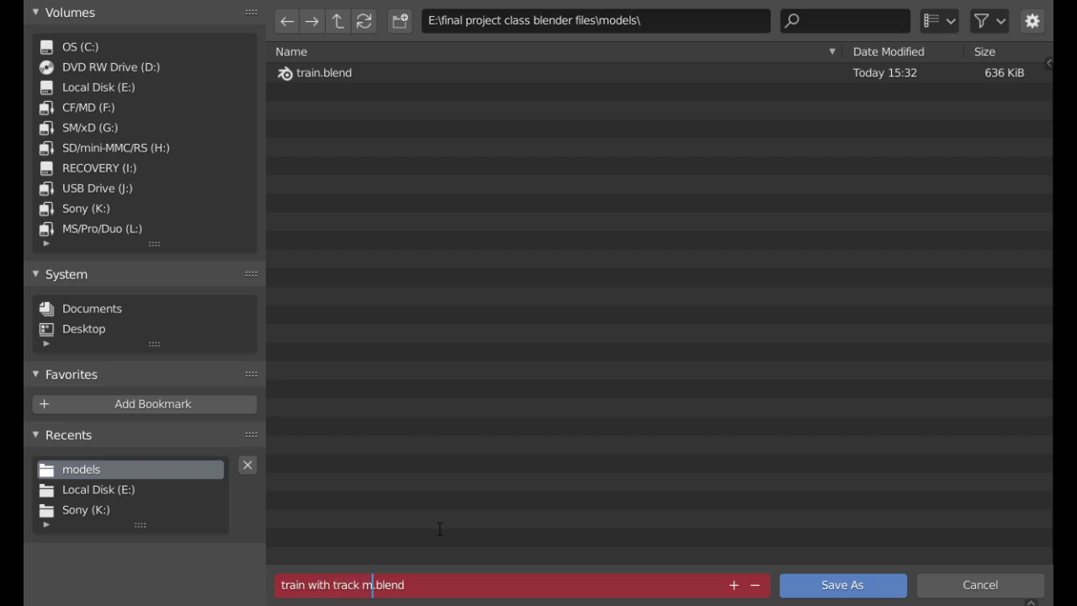
pyautogui.write('l')
pyautogui.click(853, 582)
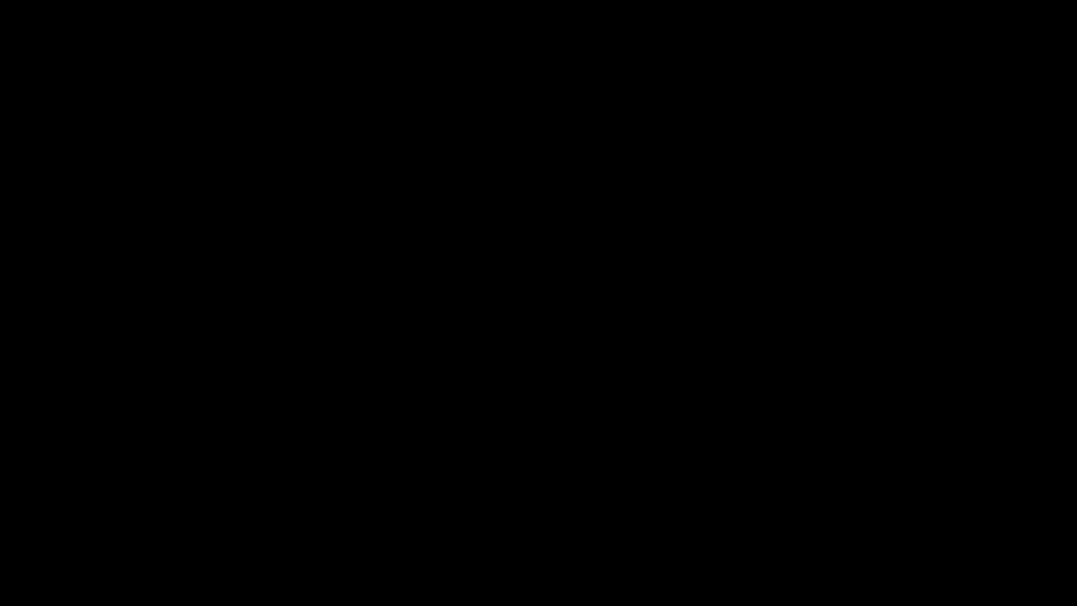
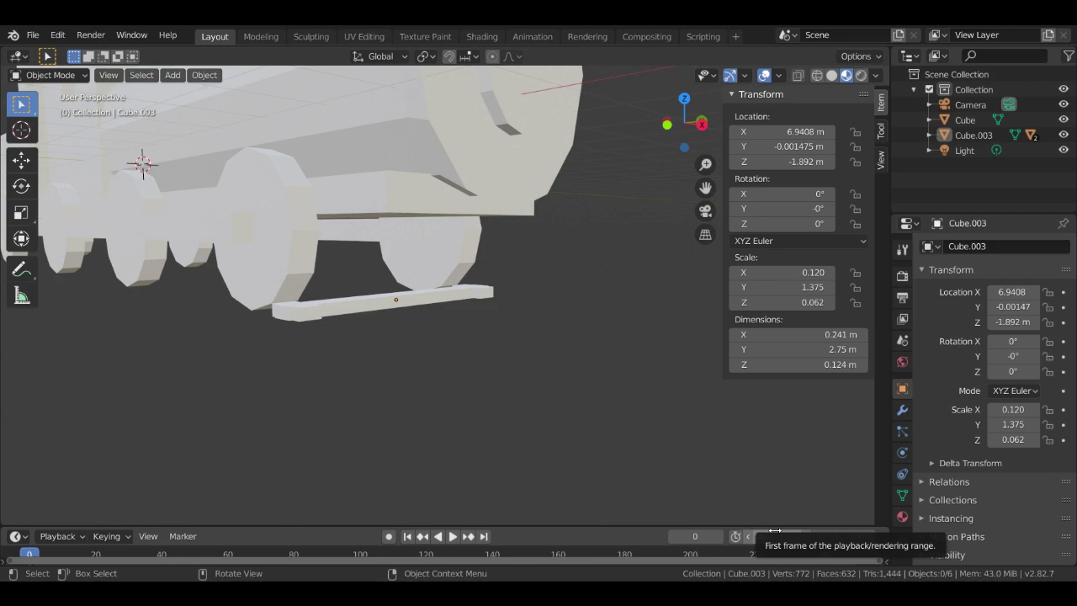
pyautogui.moveTo(389, 302); pyautogui.dragTo(536, 434, button='middle')
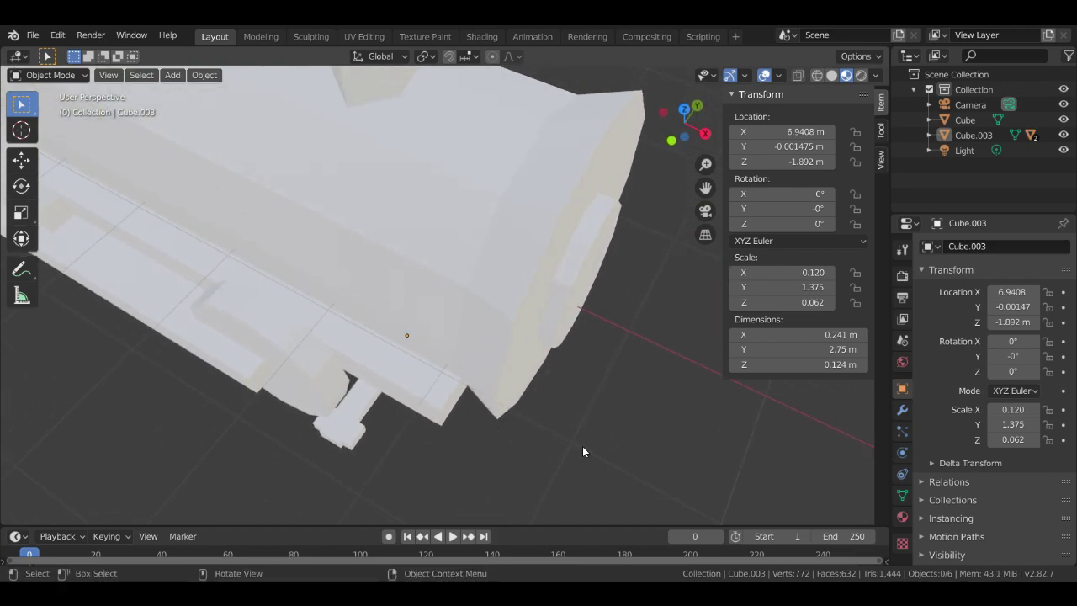
pyautogui.scroll(-5, 581, 452)
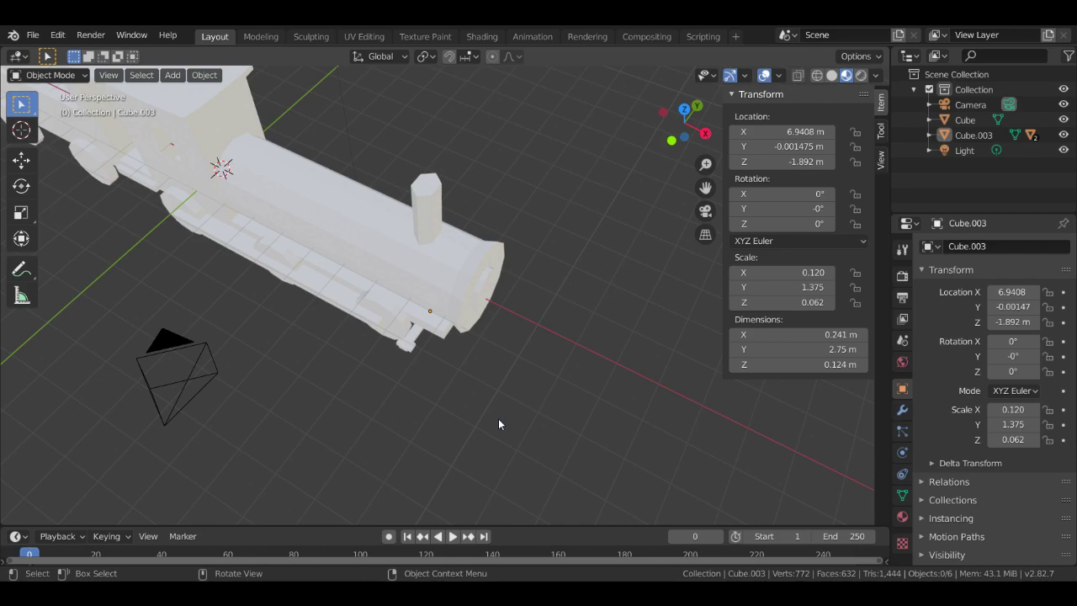
pyautogui.scroll(2, 505, 341)
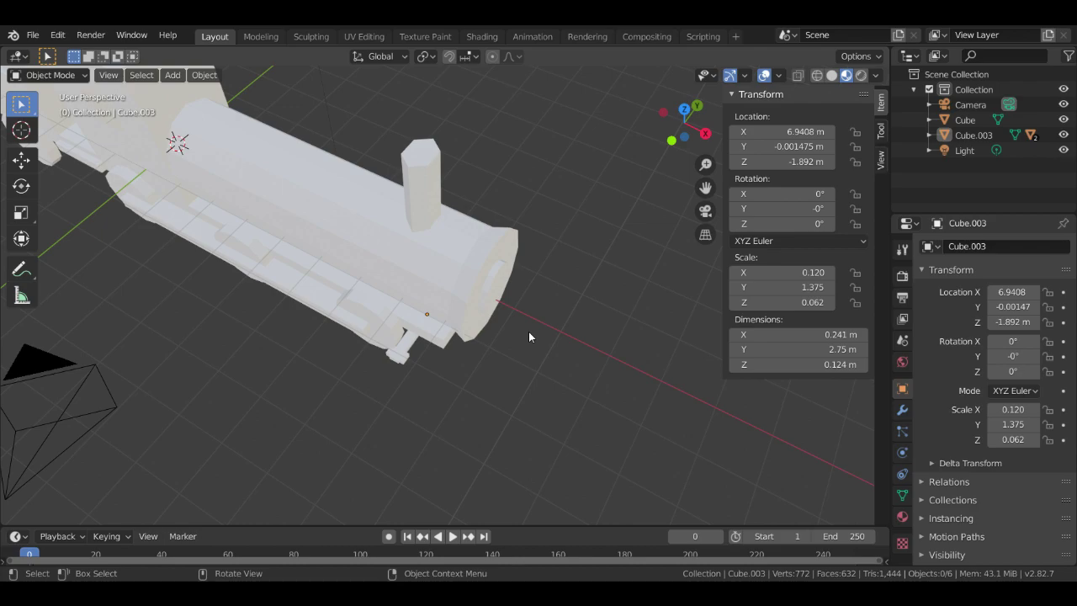
pyautogui.scroll(-3, 531, 329)
pyautogui.scroll(3, 509, 329)
# Select both rail blocks and the sleeper and move them about 1.96 m on X, 2.22 m on Y and -1.01 m on Z
pyautogui.moveTo(508, 339); pyautogui.dragTo(446, 311, button='middle')
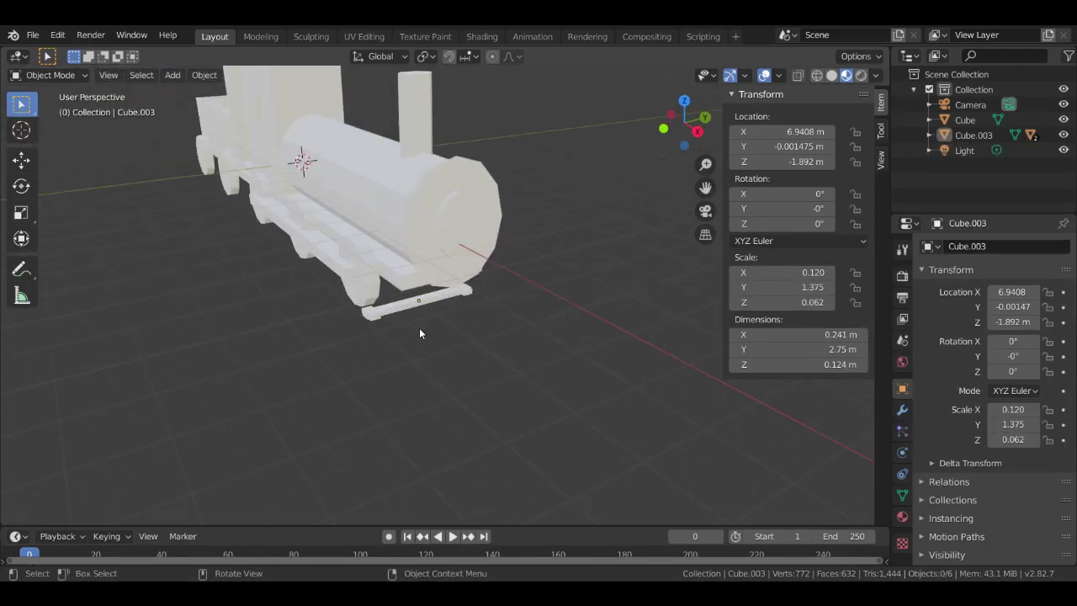
pyautogui.scroll(-1, 424, 328)
pyautogui.scroll(5, 373, 344)
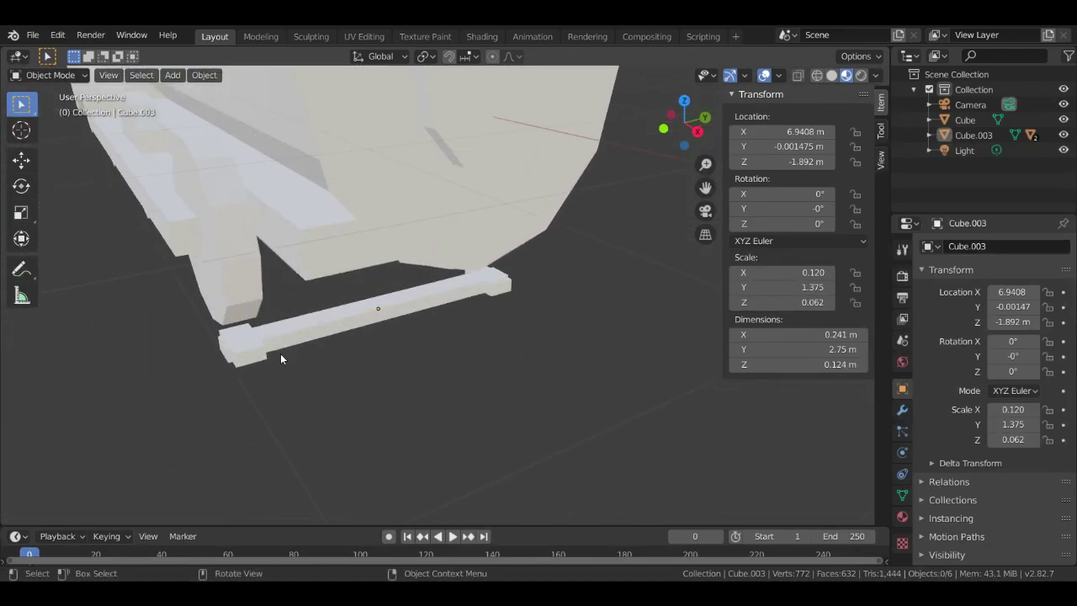
pyautogui.keyDown('shift'); pyautogui.click(248, 342); pyautogui.keyUp('shift')
pyautogui.keyDown('shift'); pyautogui.click(320, 337); pyautogui.keyUp('shift')
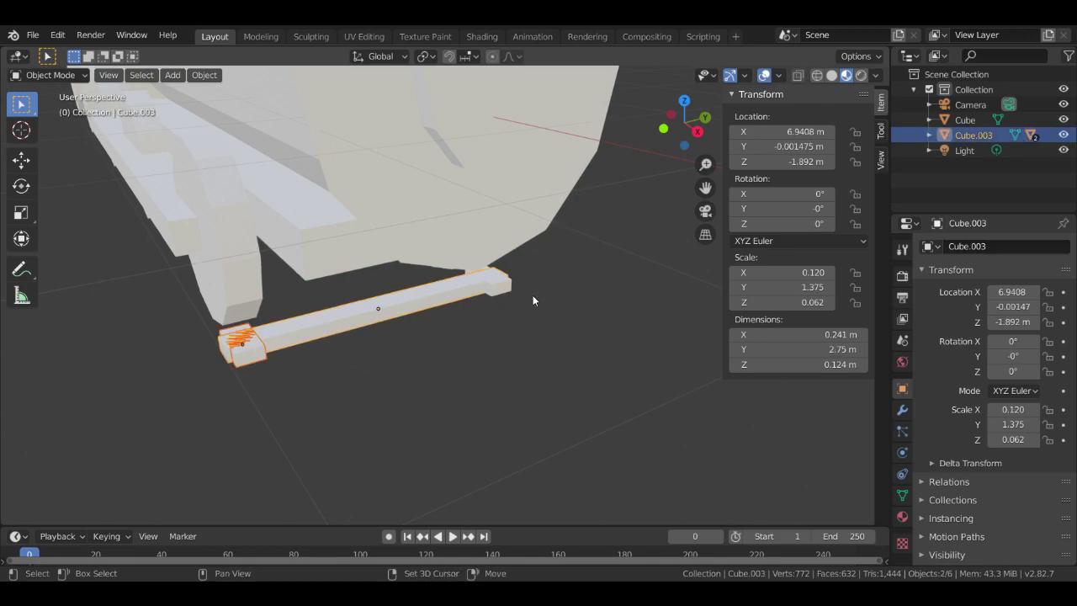
pyautogui.keyDown('shift'); pyautogui.click(510, 285); pyautogui.keyUp('shift')
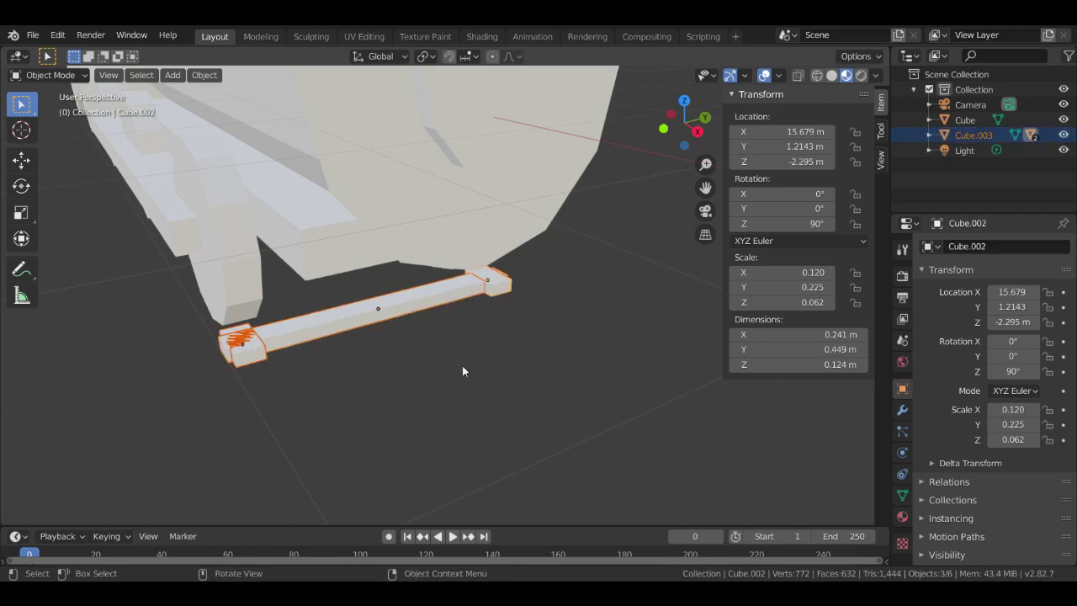
pyautogui.press('g')
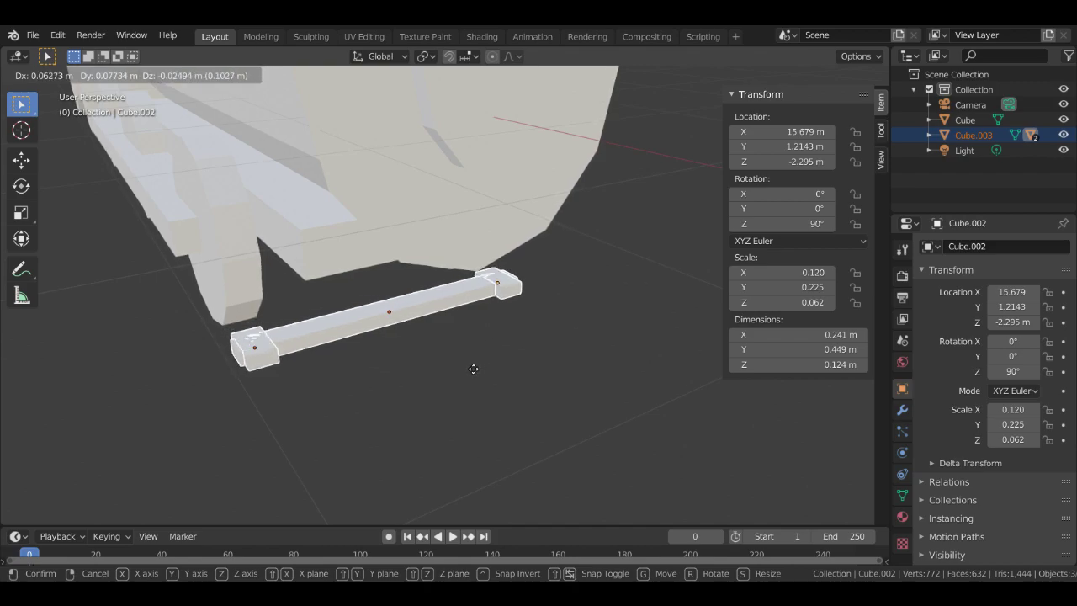
pyautogui.click(787, 489)
# Move the track section further ahead of the train in front view, about 2.76 m on X, plus 3 m on X and 0.278 m on Z
pyautogui.press('KP_1')
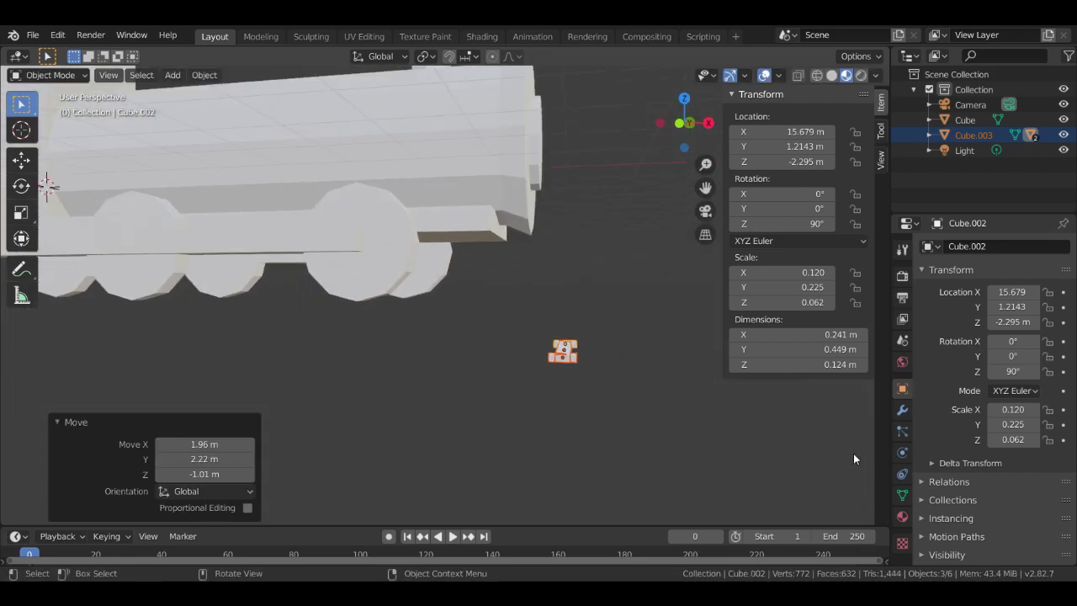
pyautogui.press('g')
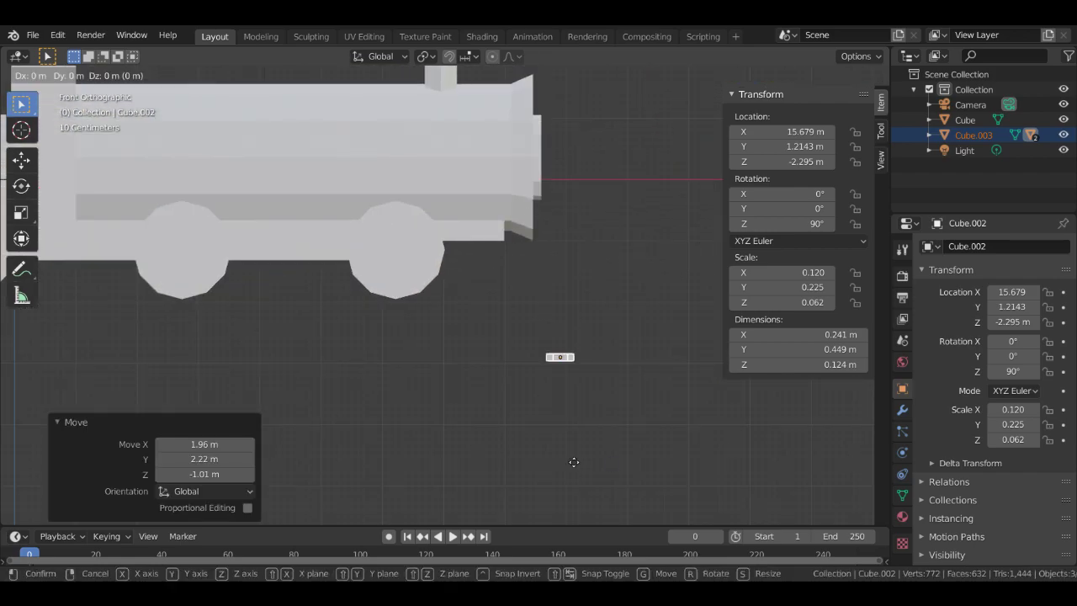
pyautogui.click(742, 462)
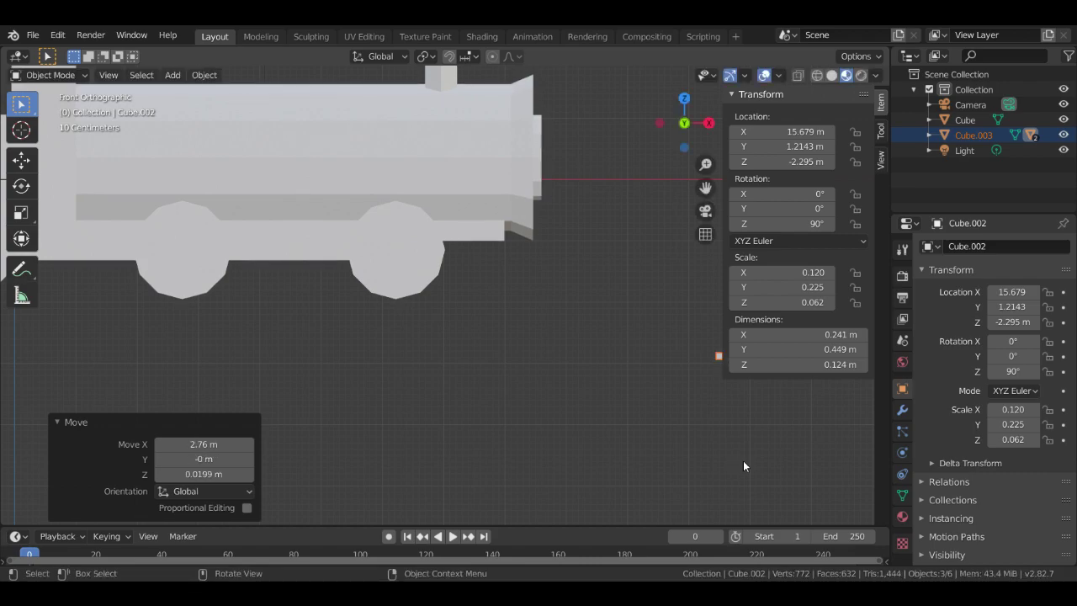
pyautogui.keyDown('shift'); pyautogui.moveTo(740, 462); pyautogui.dragTo(393, 443, button='middle'); pyautogui.keyUp('shift')
pyautogui.press('g')
pyautogui.click(576, 426)
# Switch the viewport to Material Preview shading and raise the track section 2.74 m on Z
pyautogui.press('z')
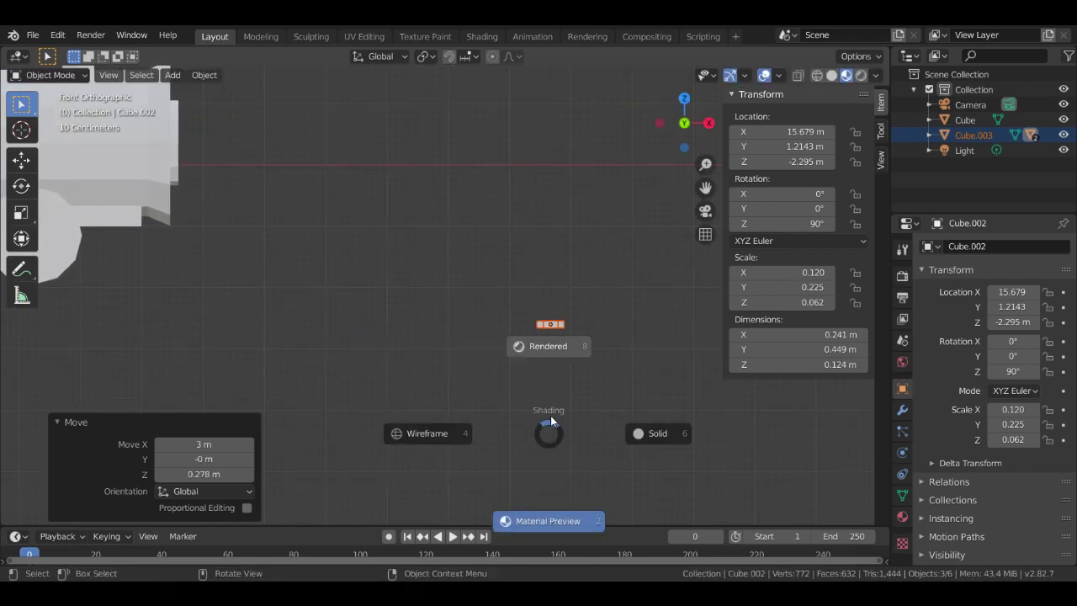
pyautogui.click(534, 518)
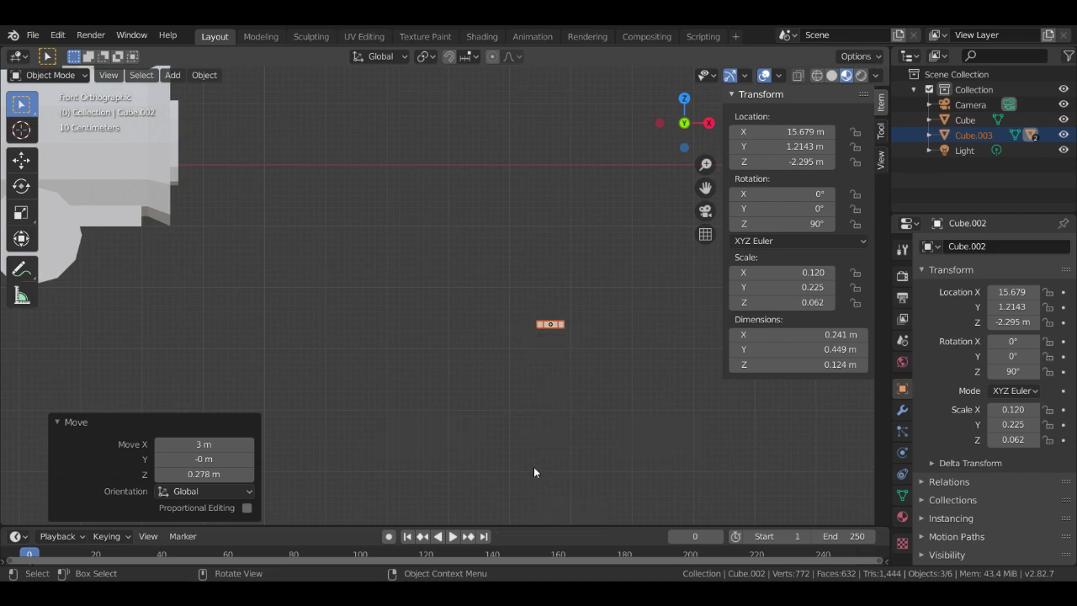
pyautogui.press('g')
pyautogui.press('z')
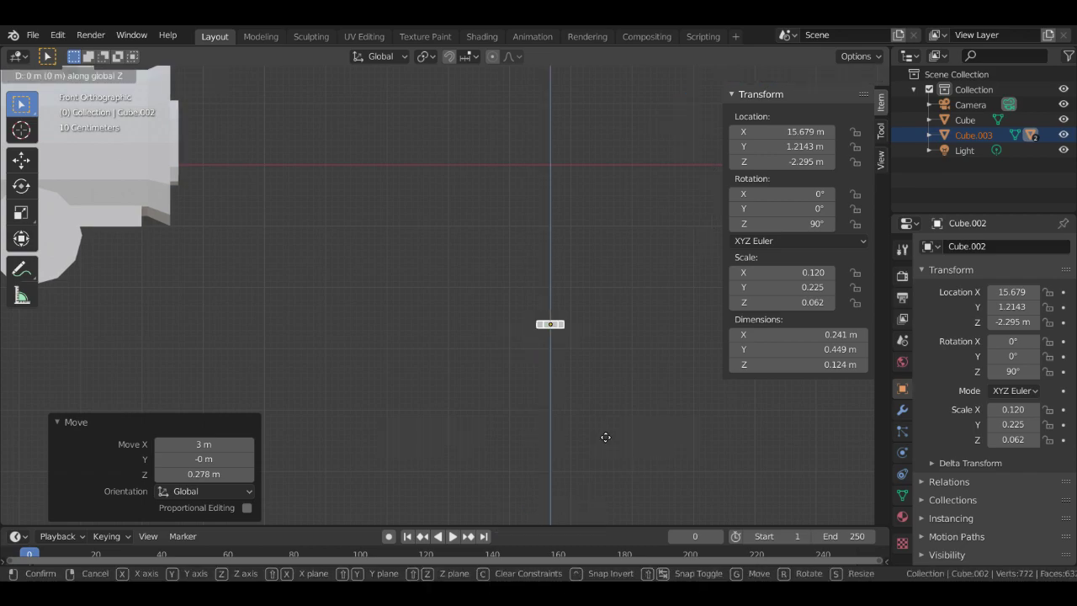
pyautogui.click(594, 271)
pyautogui.moveTo(646, 324); pyautogui.dragTo(432, 389, button='middle')
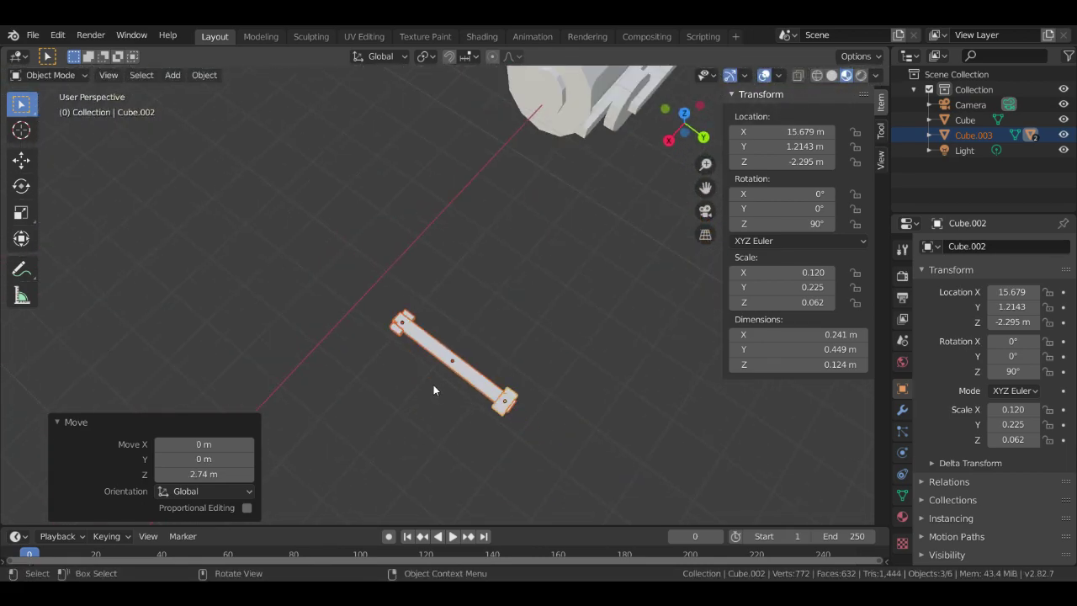
pyautogui.rightClick(471, 376)
pyautogui.moveTo(469, 371)
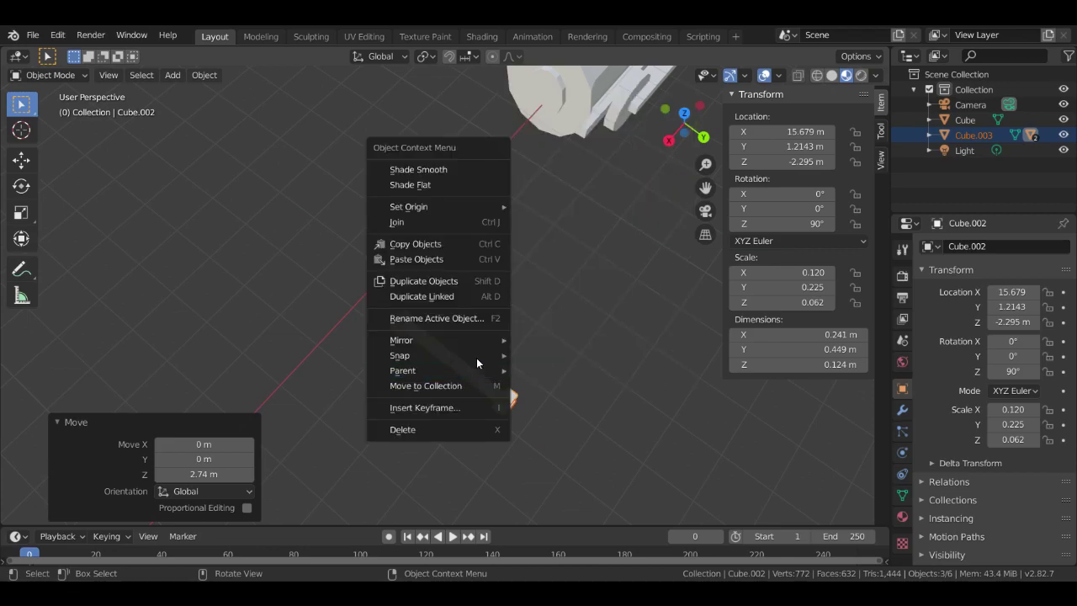
pyautogui.moveTo(481, 349)
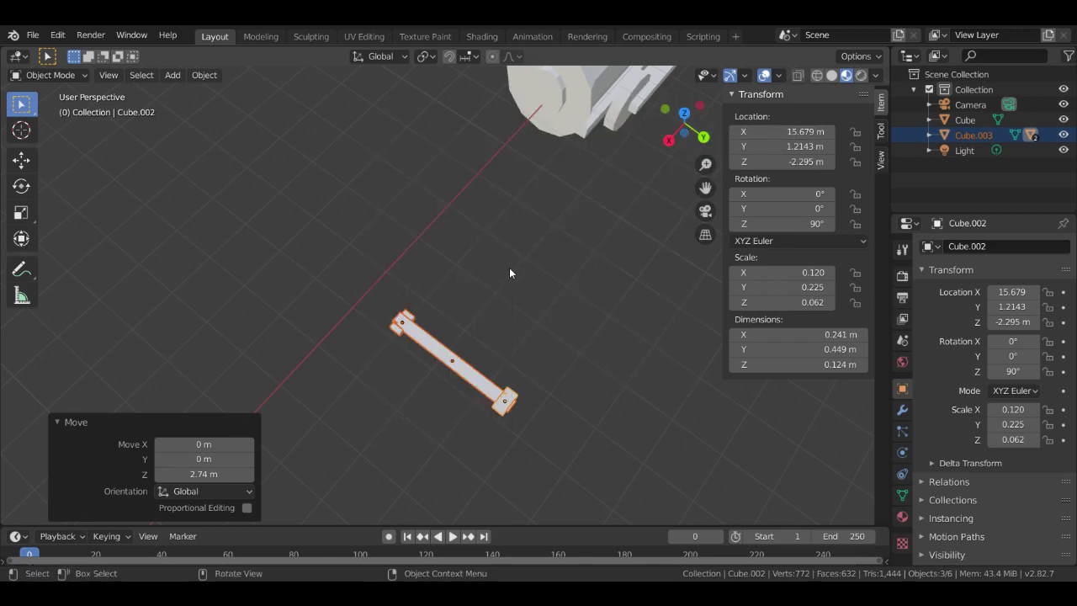
# Expand the sleeper's hierarchy in the outliner, select its two child rail blocks and mesh data, and try to unlink them
pyautogui.click(930, 135)
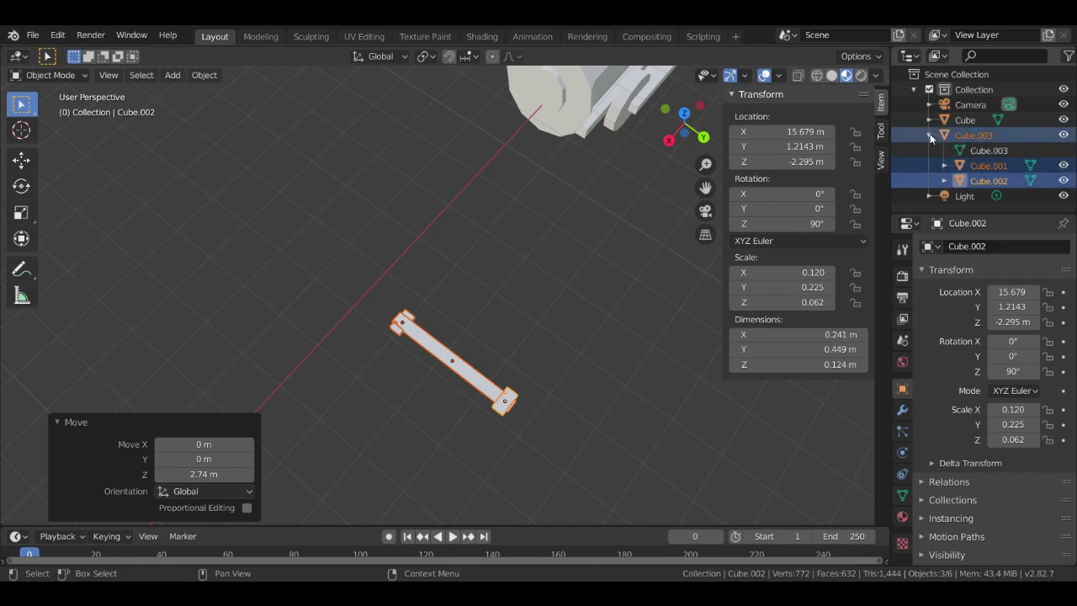
pyautogui.rightClick(988, 151)
pyautogui.click(989, 155)
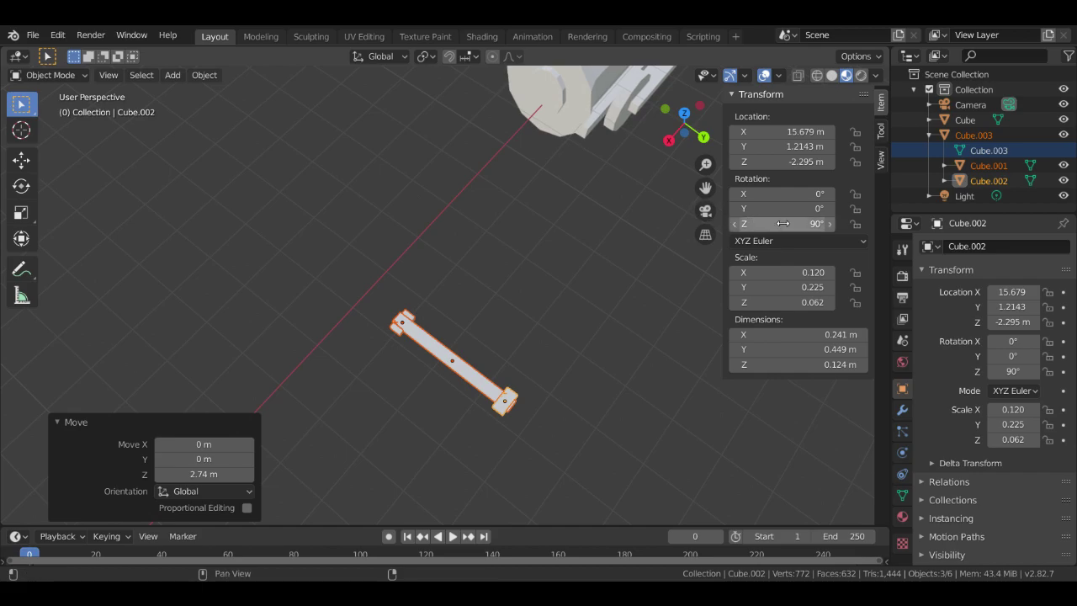
pyautogui.click(989, 181)
pyautogui.keyDown('shift'); pyautogui.click(993, 165); pyautogui.keyUp('shift')
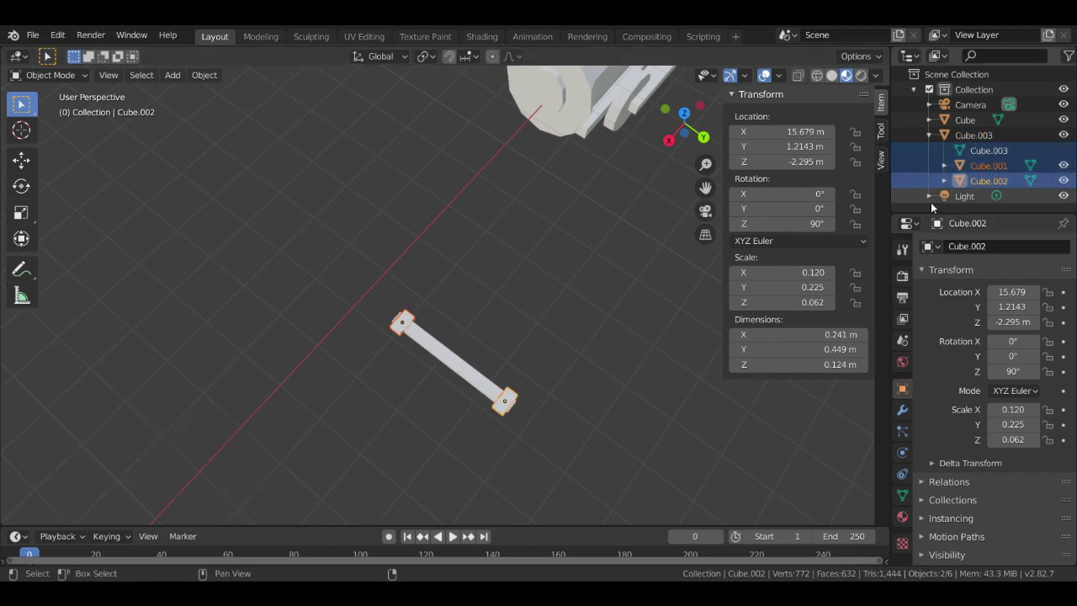
pyautogui.keyDown('ctrl'); pyautogui.click(981, 148); pyautogui.keyUp('ctrl')
pyautogui.rightClick(983, 148)
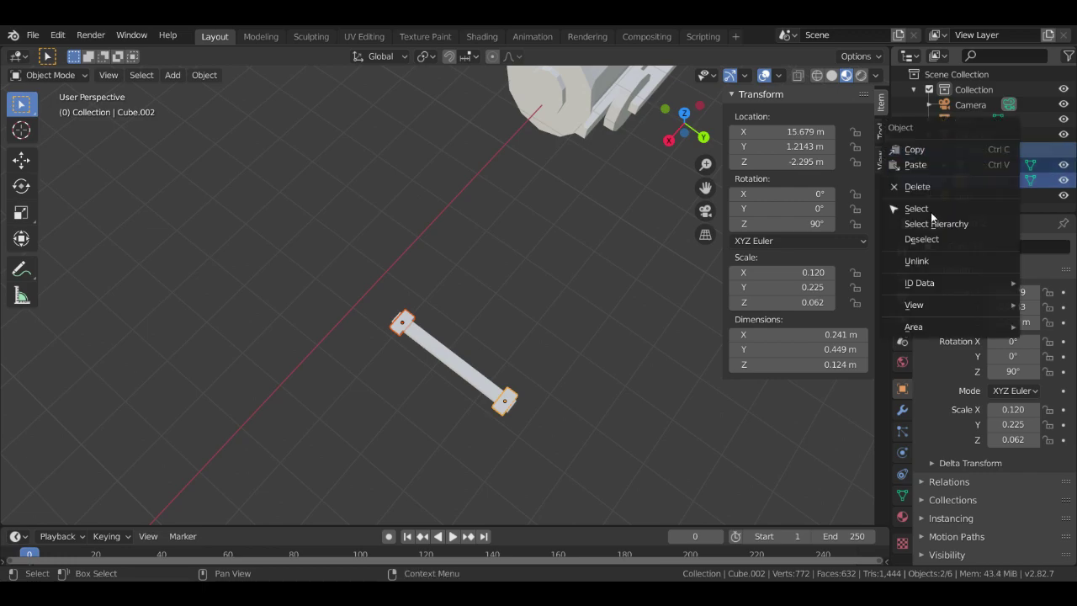
pyautogui.click(943, 259)
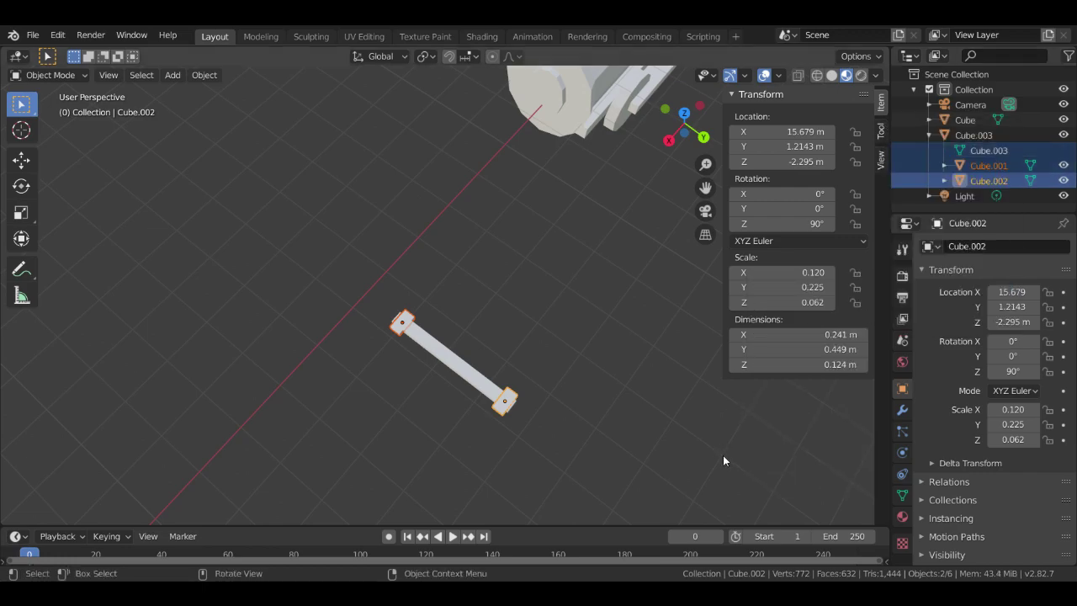
pyautogui.click(647, 422)
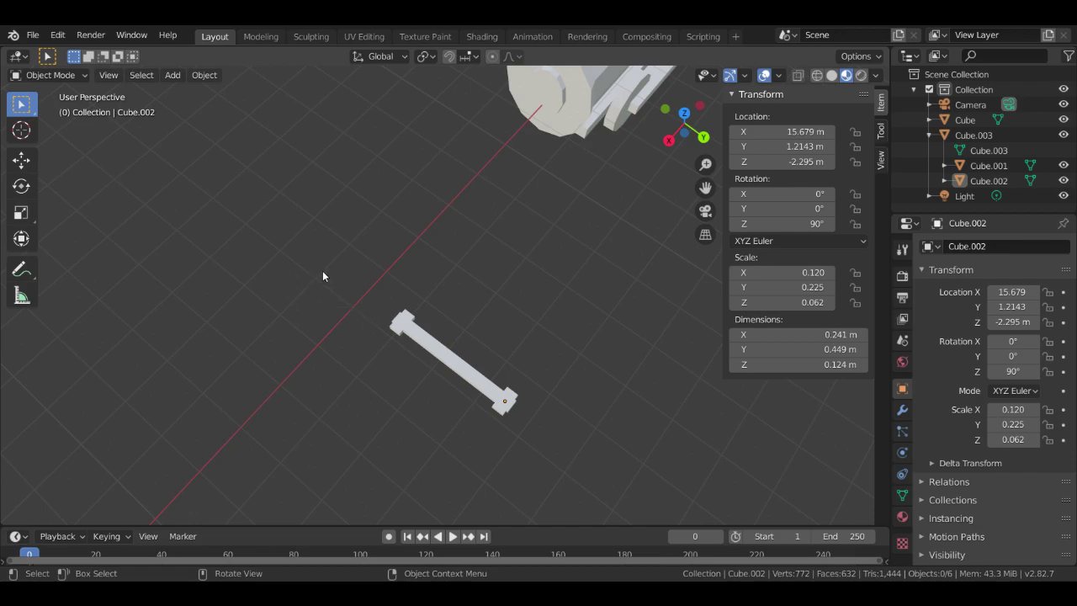
pyautogui.click(425, 338)
pyautogui.click(559, 232)
pyautogui.click(930, 136)
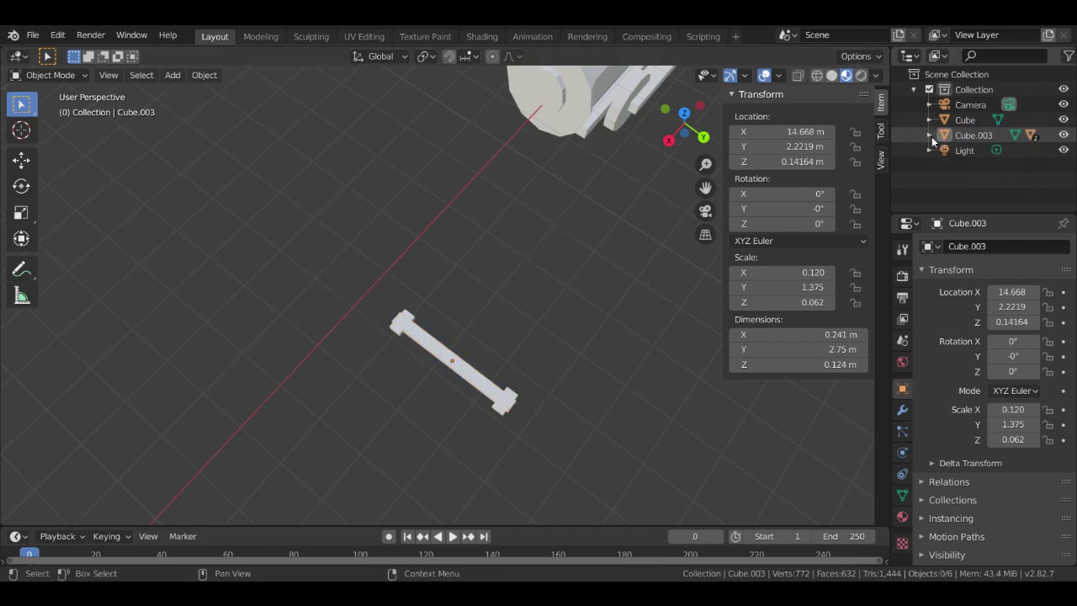
# Move the sleeper with its attached rail blocks about 1.03 m on X, -1.83 m on Y and 0.15 m on Z
pyautogui.click(446, 357)
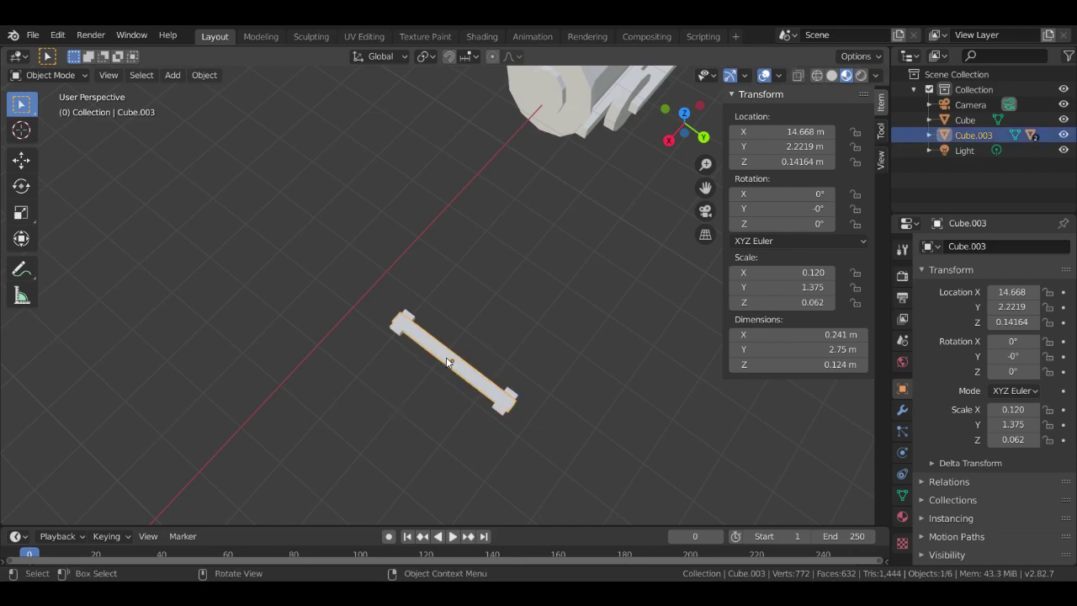
pyautogui.press('g')
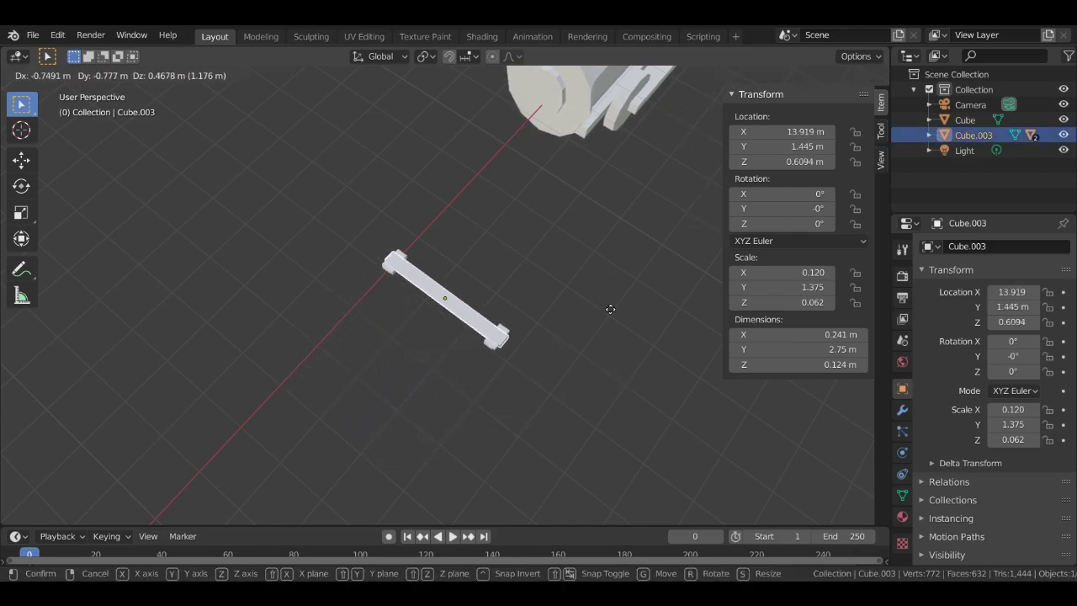
pyautogui.click(505, 353)
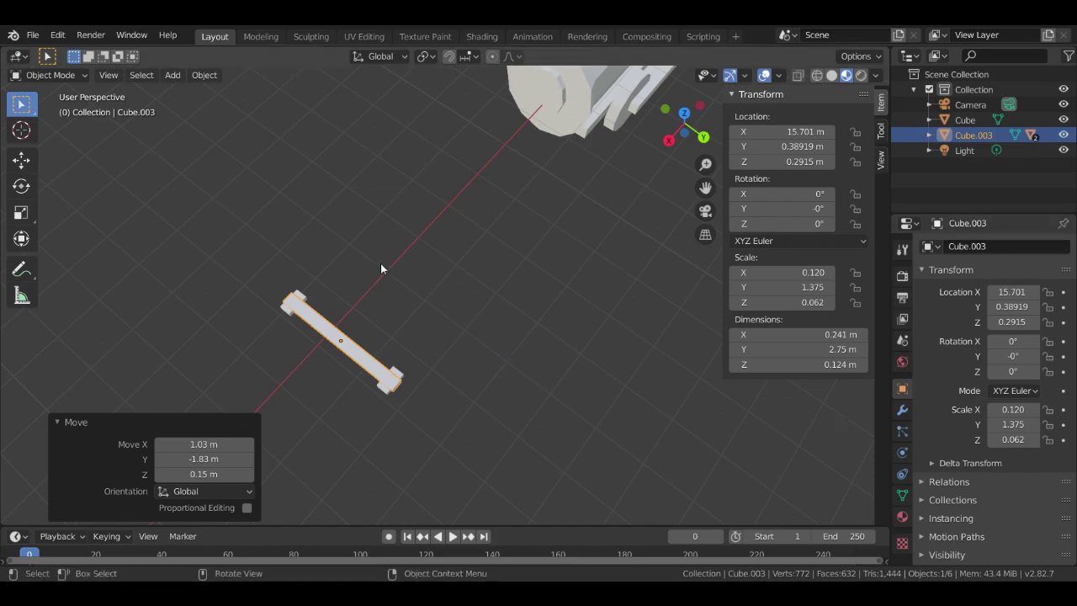
pyautogui.click(483, 261)
# Move rail block Cube.001 away from the sleeper to about X 15.471 m, Y -2.435 m, Z -2.317 m
pyautogui.moveTo(539, 408); pyautogui.dragTo(539, 368, button='middle')
pyautogui.scroll(8, 401, 357)
pyautogui.scroll(-3, 259, 354)
pyautogui.click(299, 370)
pyautogui.rightClick(308, 367)
pyautogui.moveTo(306, 367)
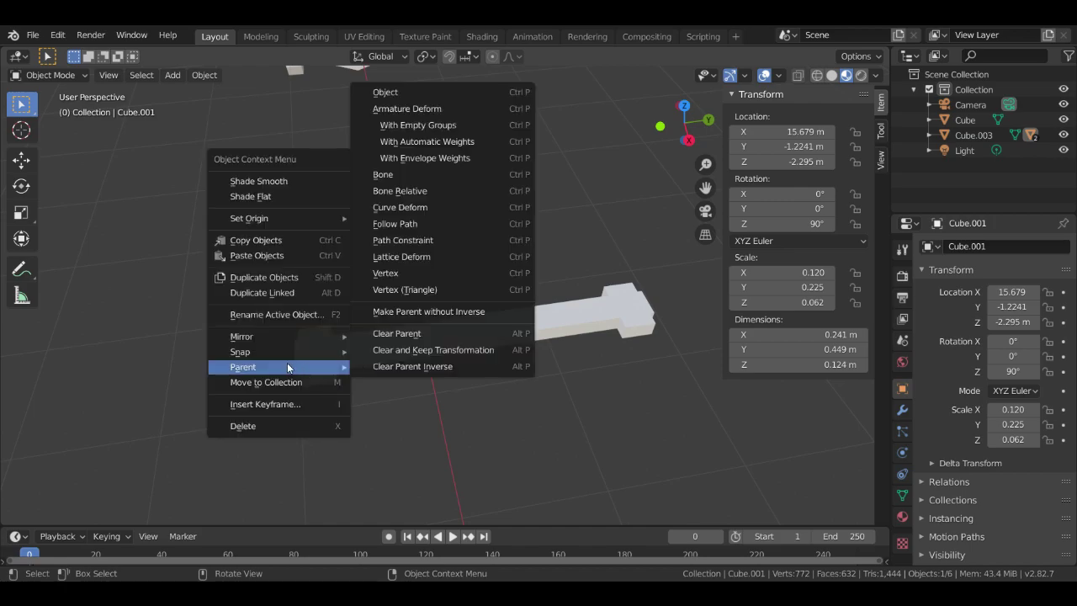
pyautogui.press('g')
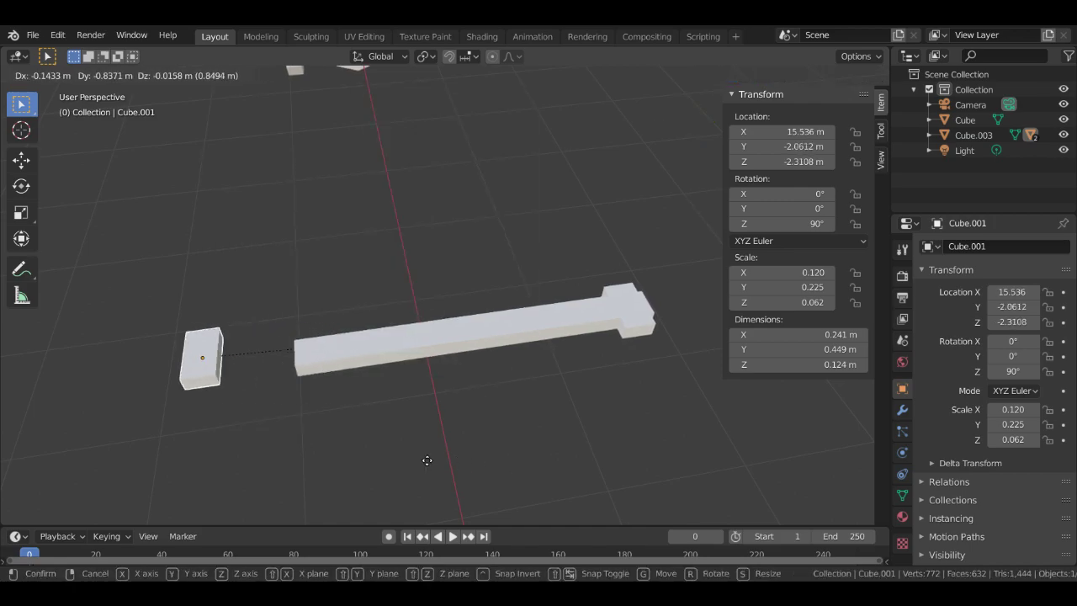
pyautogui.click(373, 463)
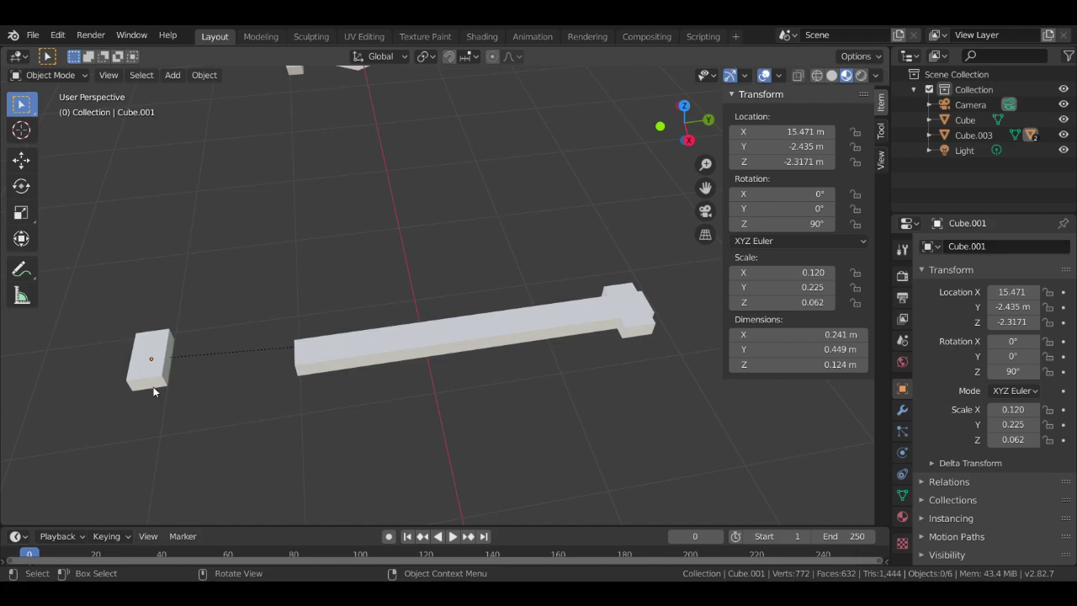
# Unlink the separated rail block Cube.001 in the outliner, and undo both the unlinking and the block's move
pyautogui.click(1032, 136)
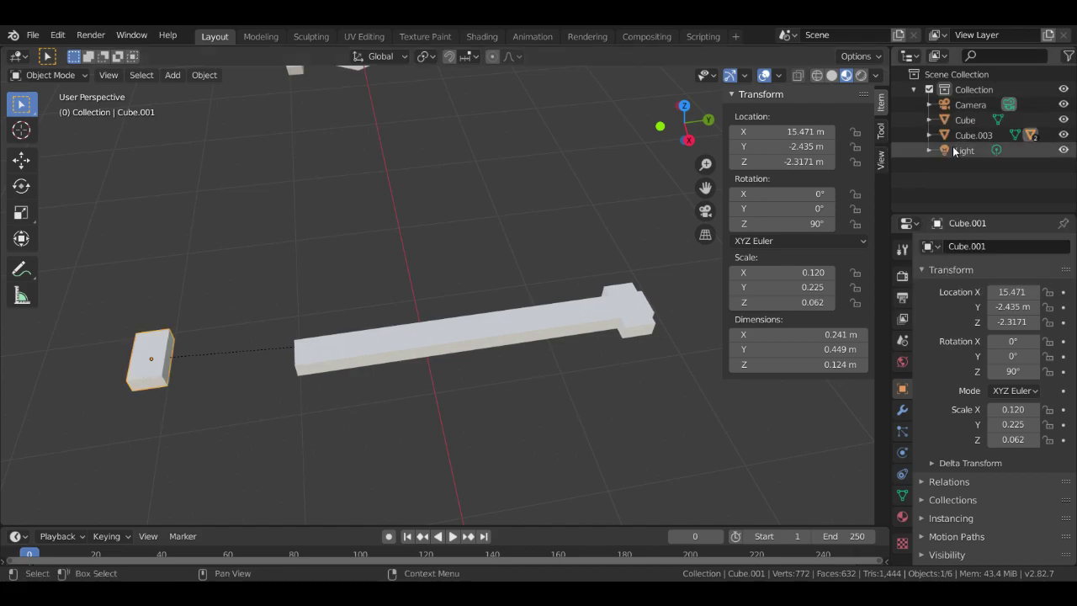
pyautogui.click(930, 135)
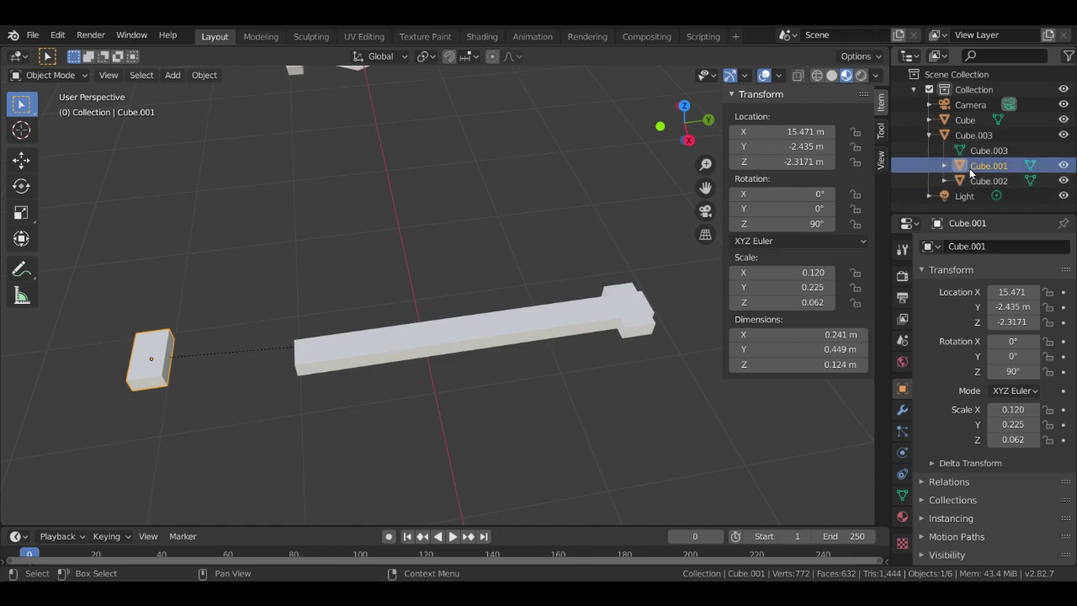
pyautogui.click(78, 387)
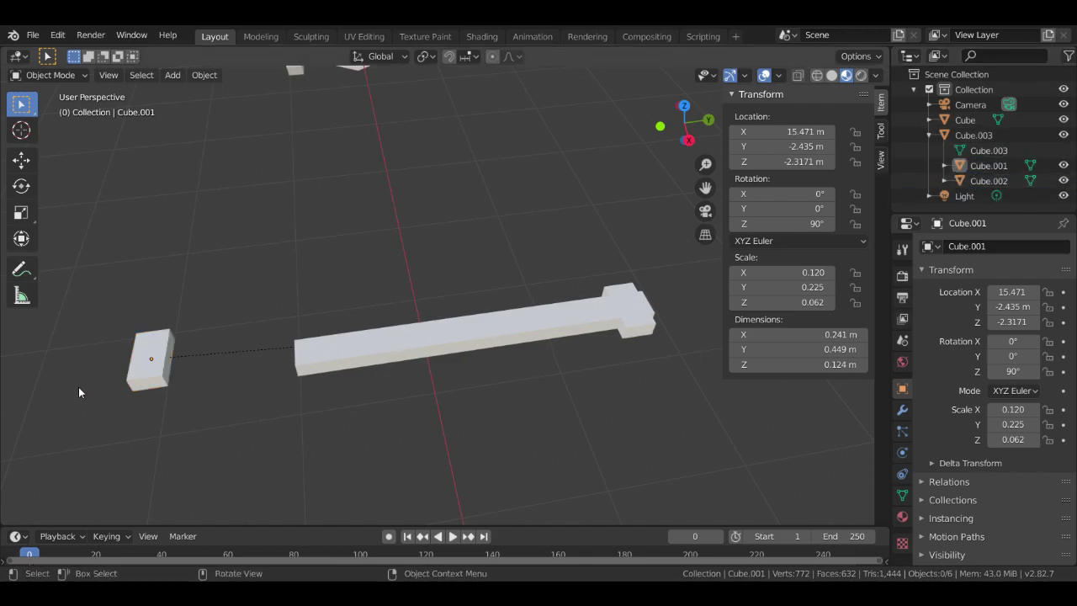
pyautogui.click(143, 378)
pyautogui.rightClick(976, 166)
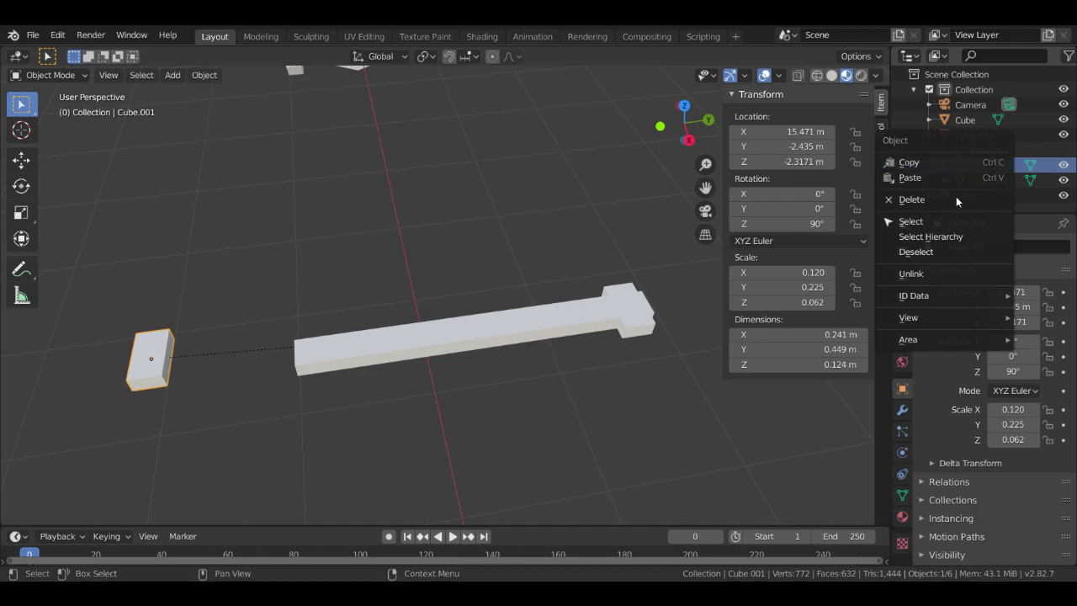
pyautogui.click(926, 274)
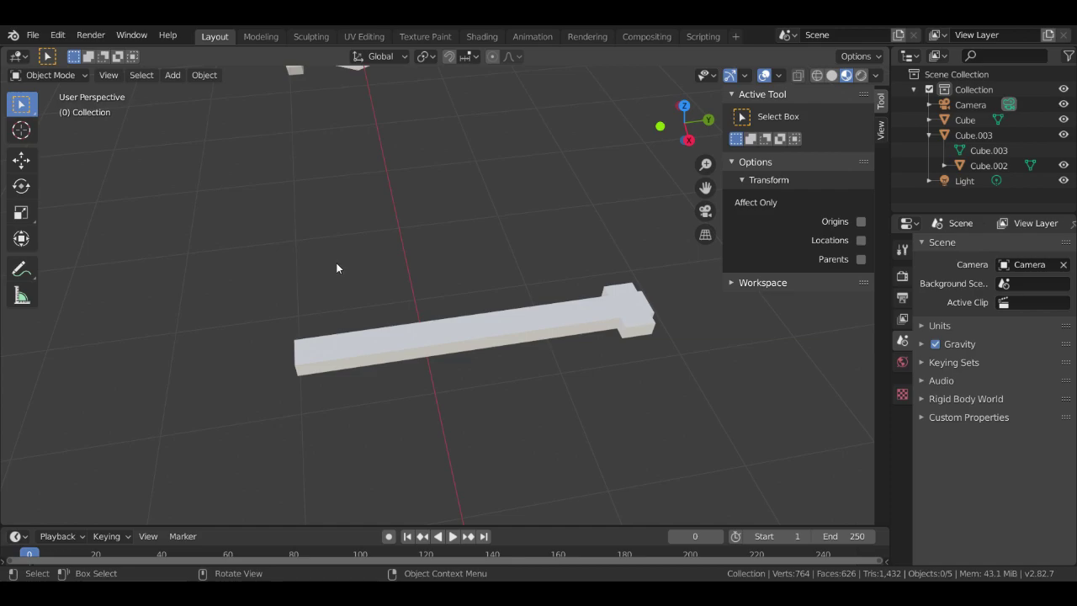
pyautogui.hotkey('ctrl', 'z')
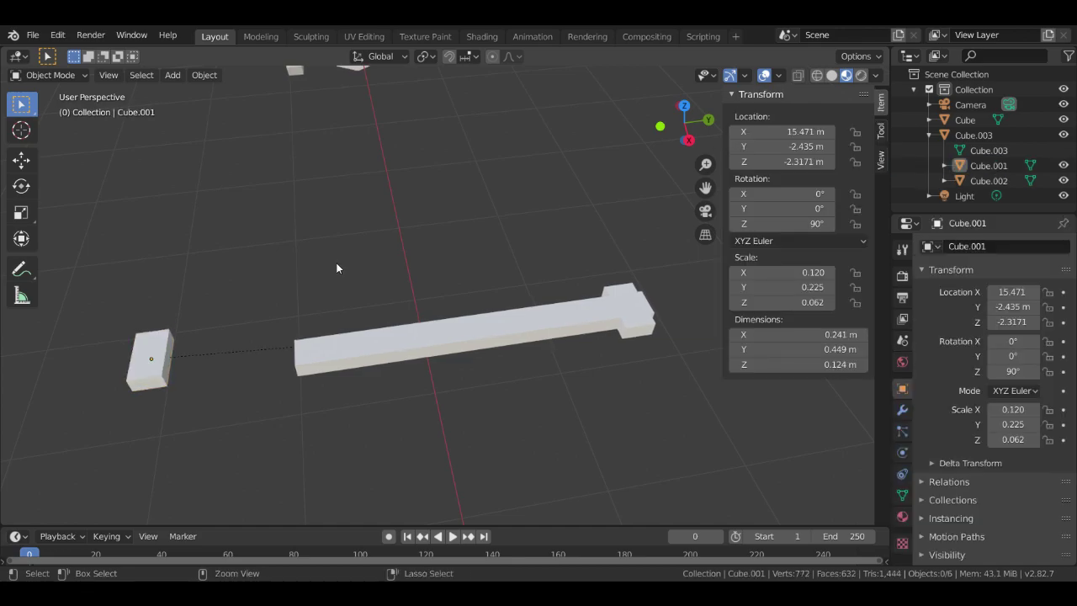
pyautogui.hotkey('ctrl', 'z')
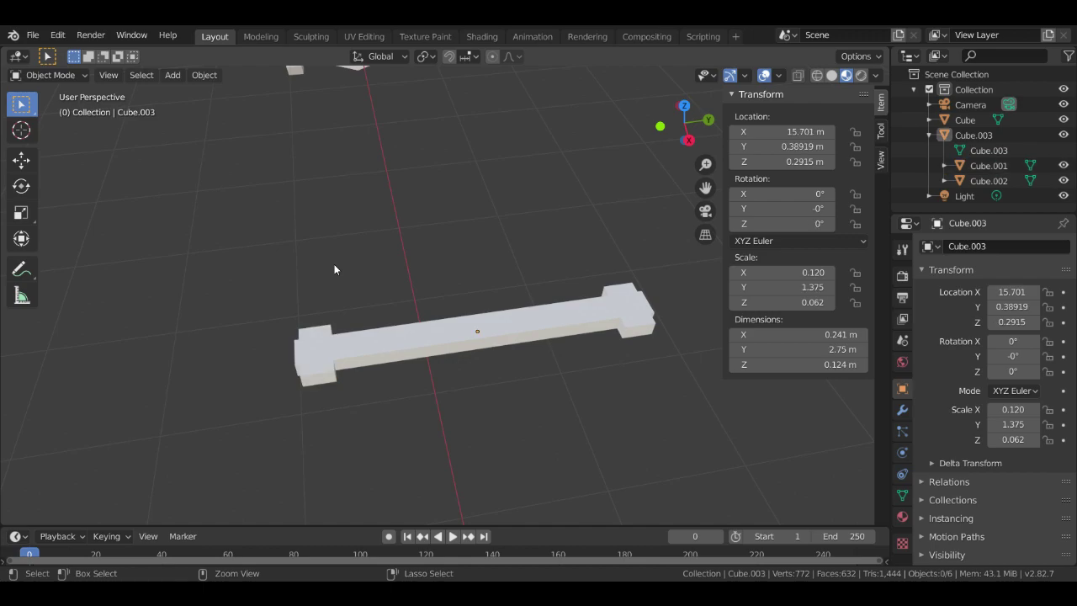
# Move rail block Cube.001 off the sleeper, and shift the sleeper about 0.25 m on X, -0.276 m on Y and -0.291 m on Z
pyautogui.click(300, 377)
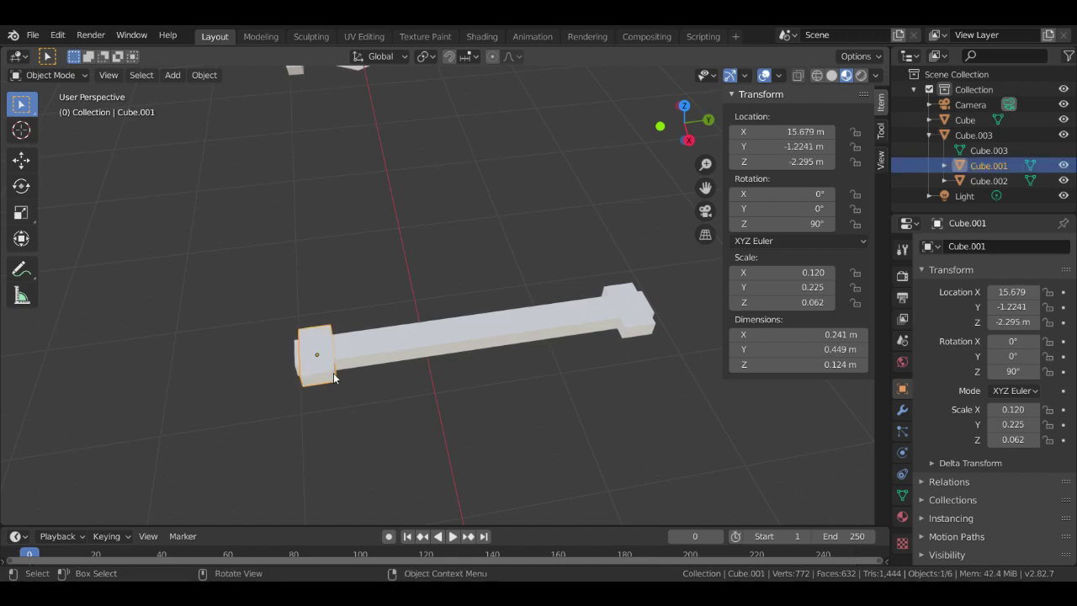
pyautogui.press('g')
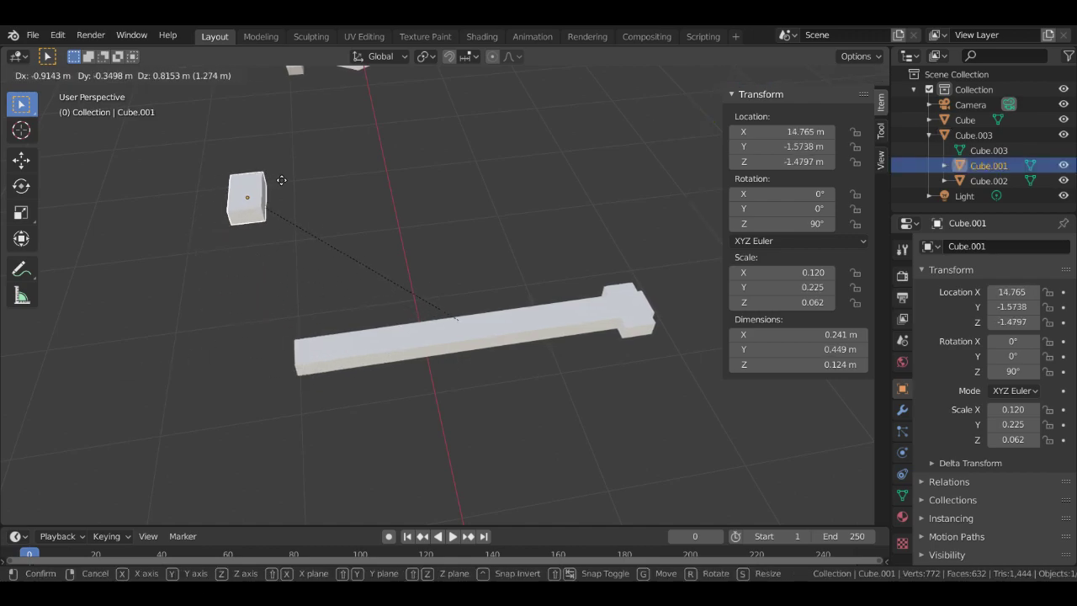
pyautogui.click(303, 177)
pyautogui.click(359, 254)
pyautogui.click(458, 329)
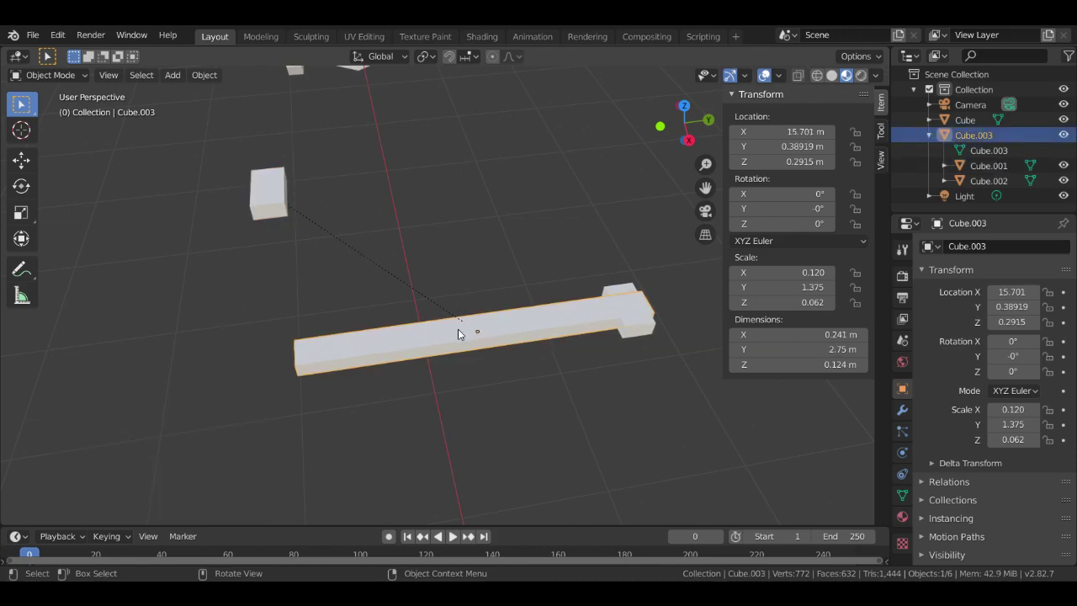
pyautogui.press('g')
pyautogui.click(418, 383)
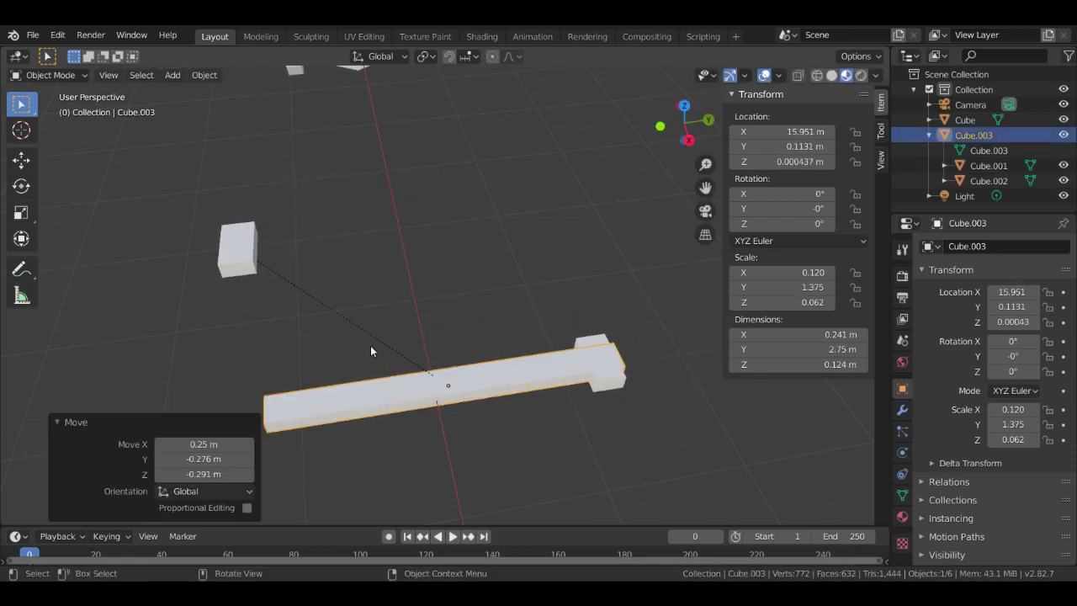
# Undo the separate moves of the sleeper and rail block Cube.001
pyautogui.hotkey('ctrl', 'z')
pyautogui.hotkey('ctrl', 'z')
pyautogui.hotkey('ctrl', 'z')
pyautogui.hotkey('ctrl', 'z')
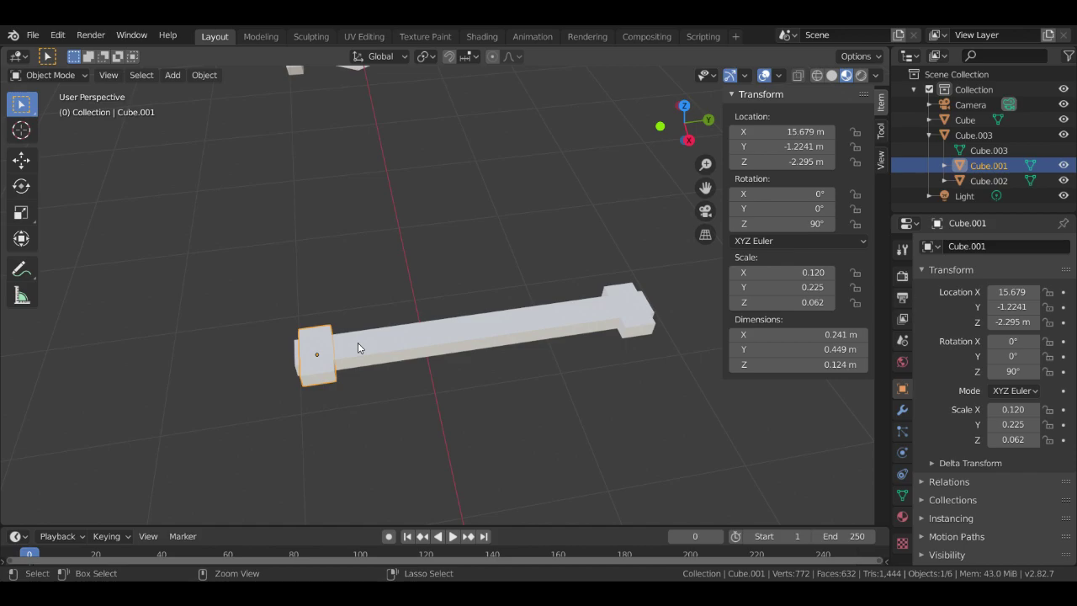
# Select the sleeper and try to remove the parenting between it and the rail blocks with Clear Parent
pyautogui.click(382, 263)
pyautogui.click(358, 350)
pyautogui.rightClick(481, 348)
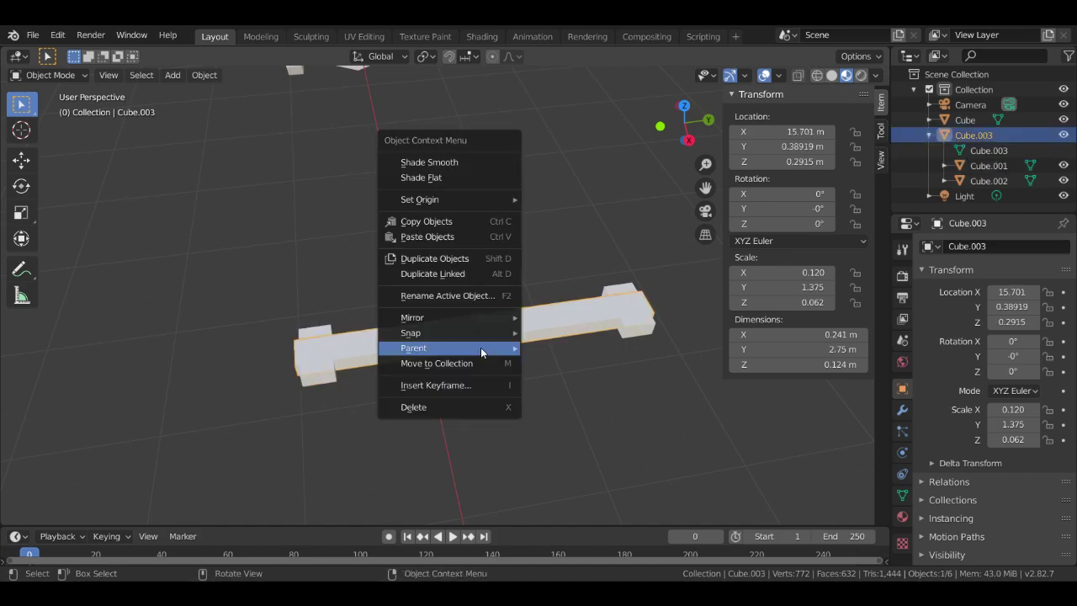
pyautogui.moveTo(447, 347)
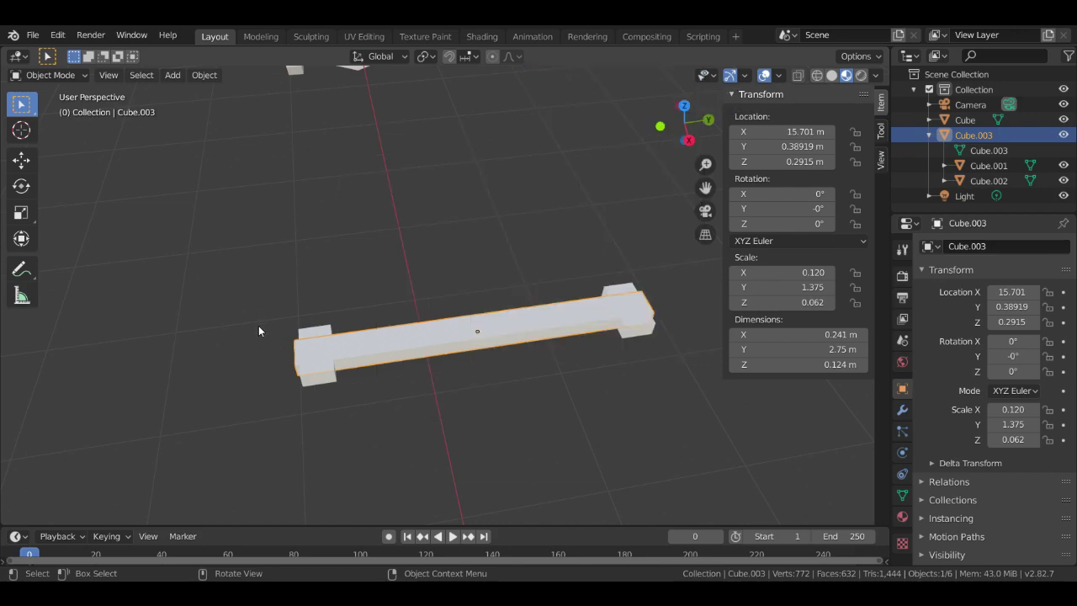
pyautogui.rightClick(319, 353)
pyautogui.moveTo(326, 348)
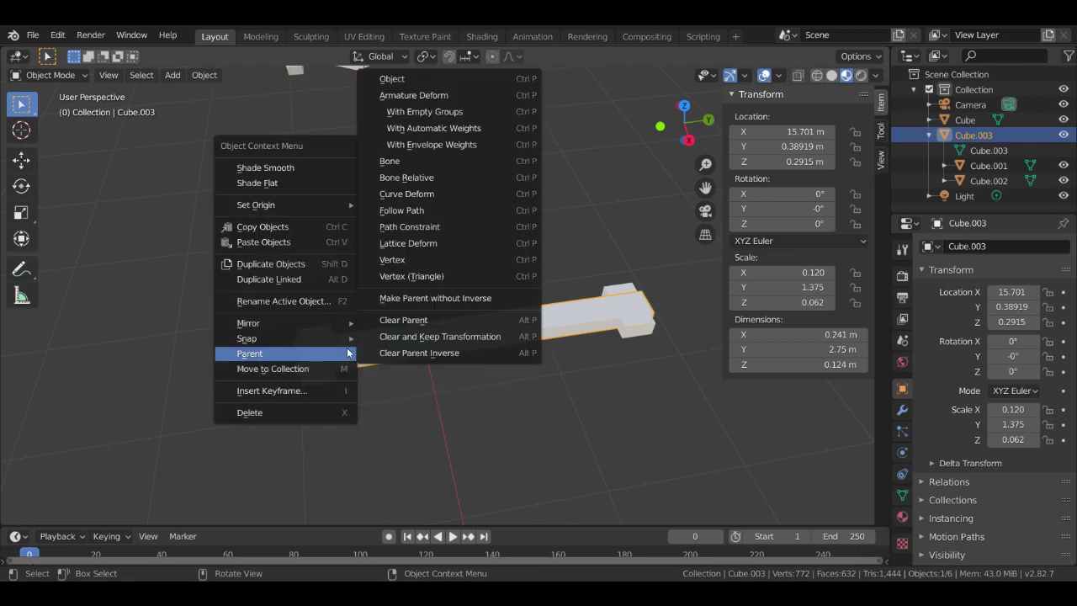
pyautogui.click(447, 321)
# Move rail block Cube.001 about -0.616 m on X, -1.04 m on Y and 0.401 m on Z off the sleeper, and shift the sleeper slightly
pyautogui.click(311, 360)
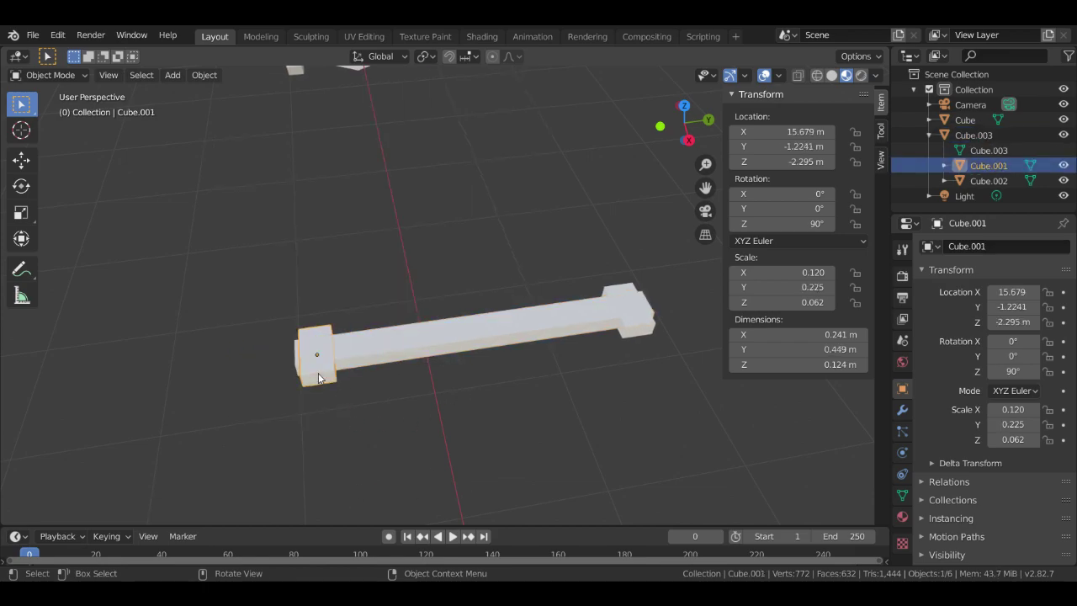
pyautogui.press('g')
pyautogui.click(223, 305)
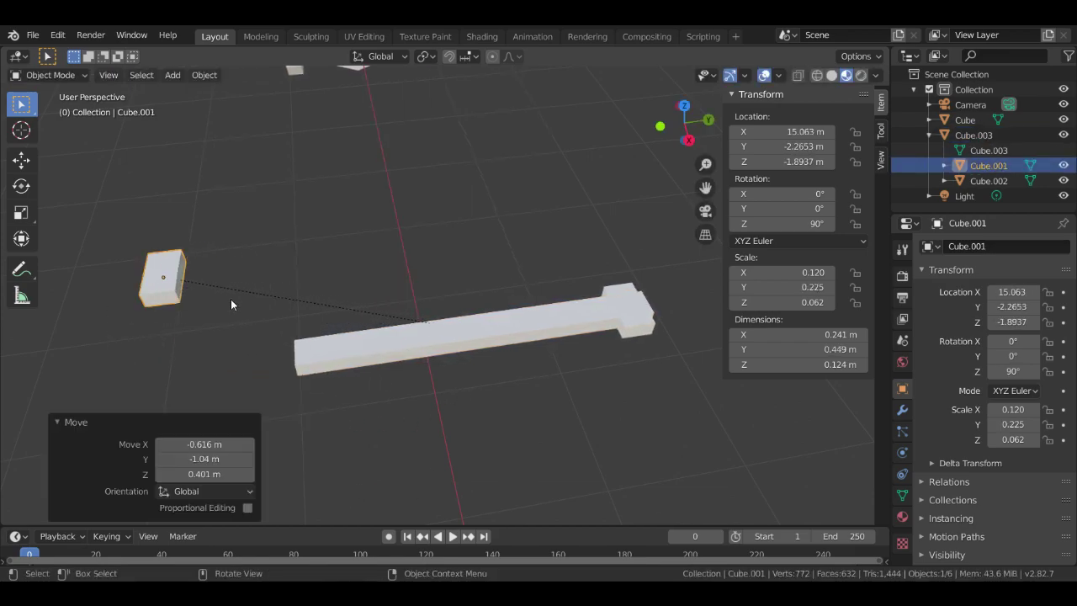
pyautogui.click(394, 347)
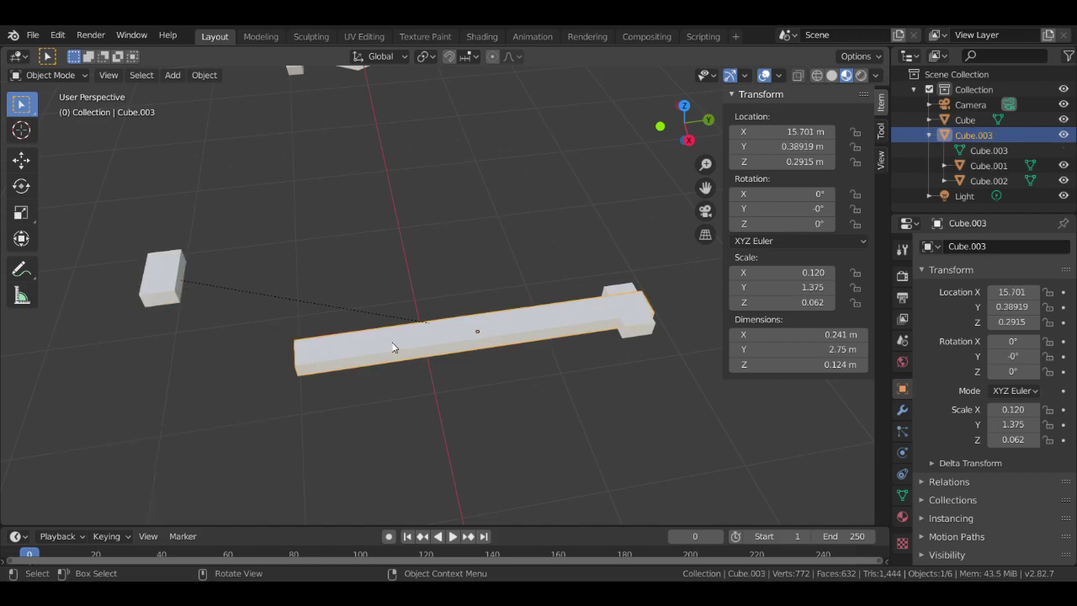
pyautogui.press('g')
pyautogui.click(405, 370)
# Select the detached rail block Cube.001 and remove its link to the sleeper with Clear Parent
pyautogui.click(156, 301)
pyautogui.rightClick(156, 301)
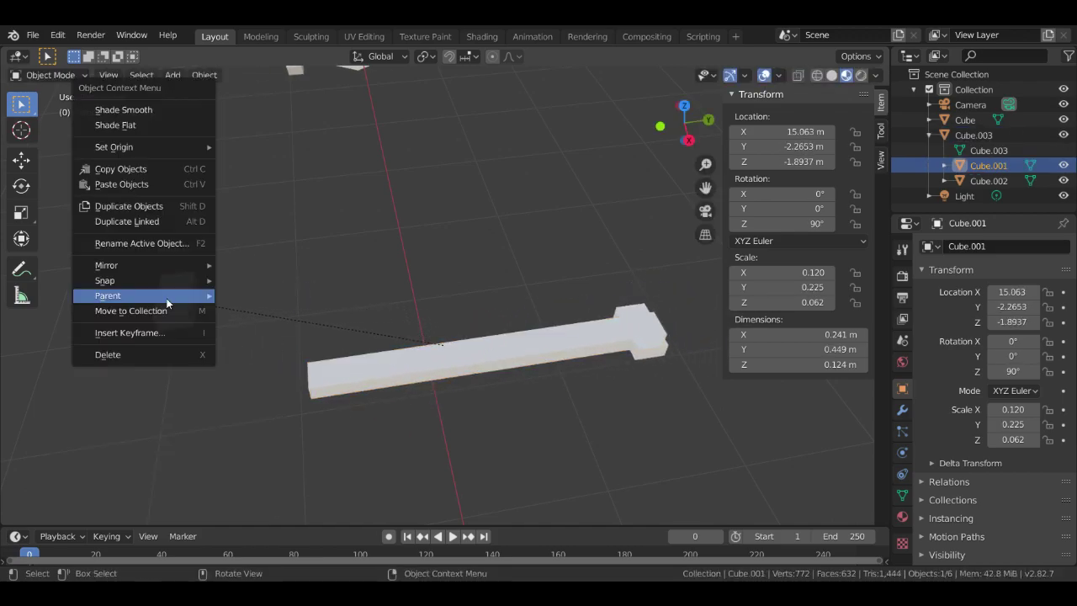
pyautogui.moveTo(172, 300)
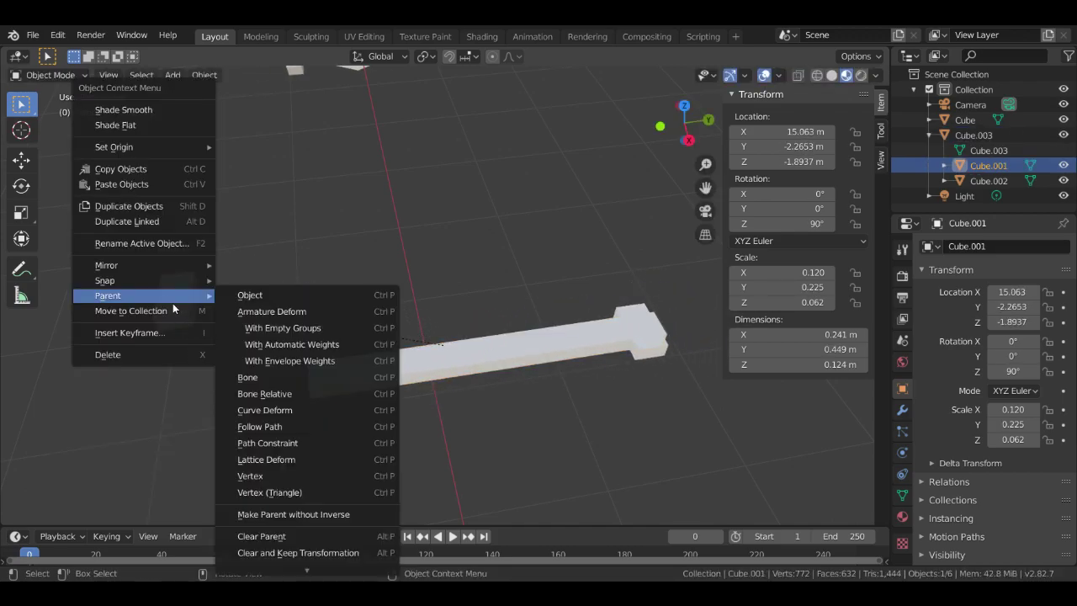
pyautogui.click(284, 537)
# Move the unparented rail block aside, and shift the sleeper about -0.63 m on X, 0.192 m on Y and 0.641 m on Z
pyautogui.press('g')
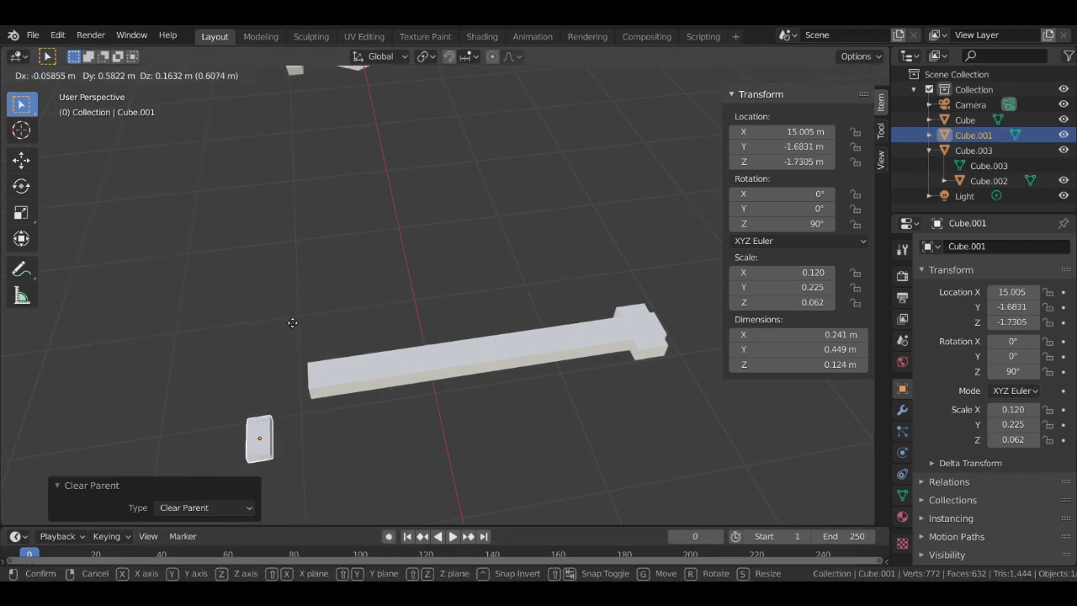
pyautogui.click(212, 187)
pyautogui.click(455, 358)
pyautogui.press('g')
pyautogui.click(476, 312)
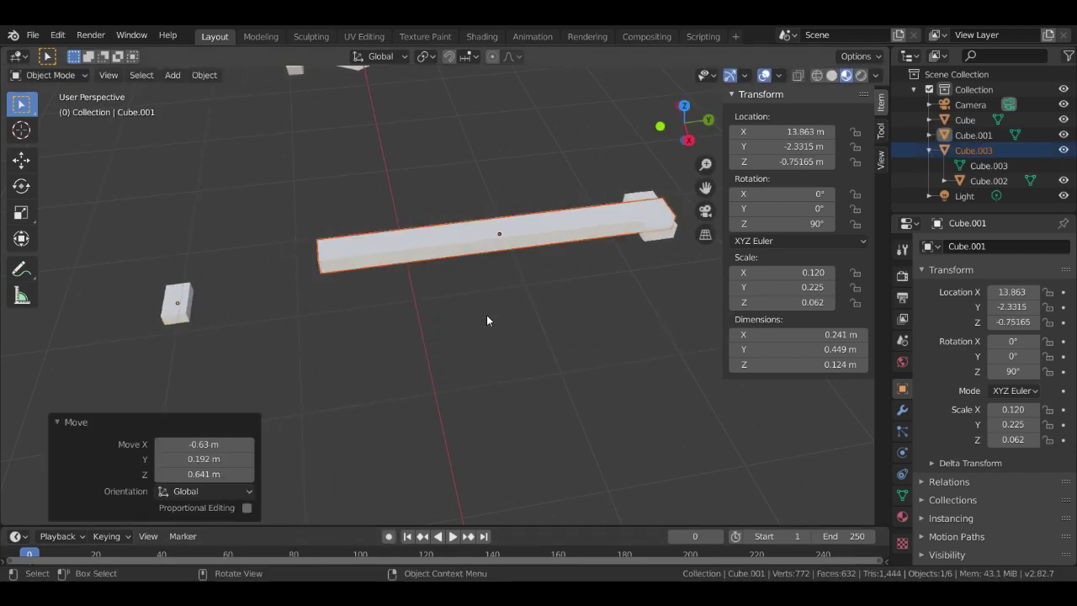
# Undo the Clear Parent operation and all moves of the sleeper and rail block Cube.001
pyautogui.hotkey('ctrl', 'z')
pyautogui.hotkey('ctrl', 'z')
pyautogui.hotkey('ctrl', 'z')
pyautogui.hotkey('ctrl', 'z')
pyautogui.hotkey('ctrl', 'z')
pyautogui.hotkey('ctrl', 'z')
pyautogui.hotkey('ctrl', 'z')
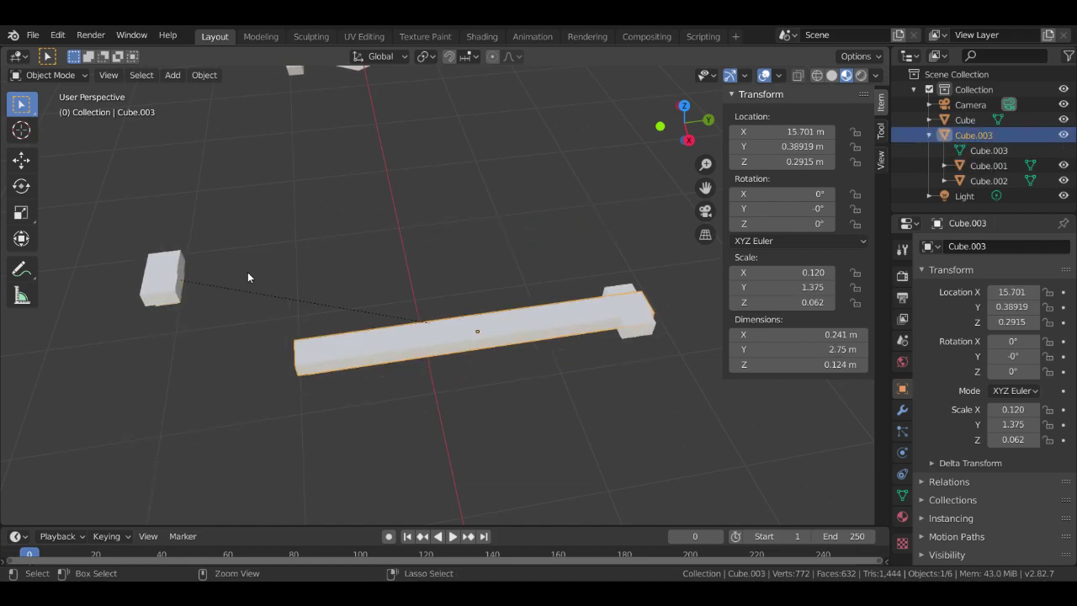
pyautogui.hotkey('ctrl', 'z')
pyautogui.hotkey('ctrl', 'z')
pyautogui.hotkey('ctrl', 'z')
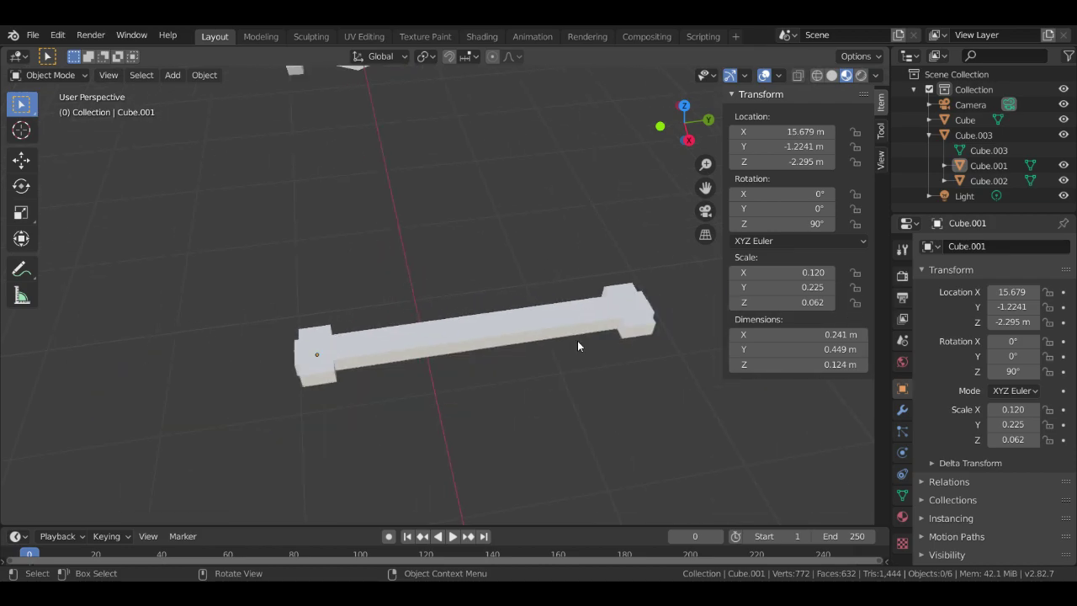
# Duplicate only the sleeper, offset about -0.482 m on X, 0.0175 m on Y and 0.399 m on Z, and undo the duplication
pyautogui.moveTo(384, 364); pyautogui.dragTo(378, 386, button='middle')
pyautogui.click(378, 386)
pyautogui.hotkey('shift', 'd')
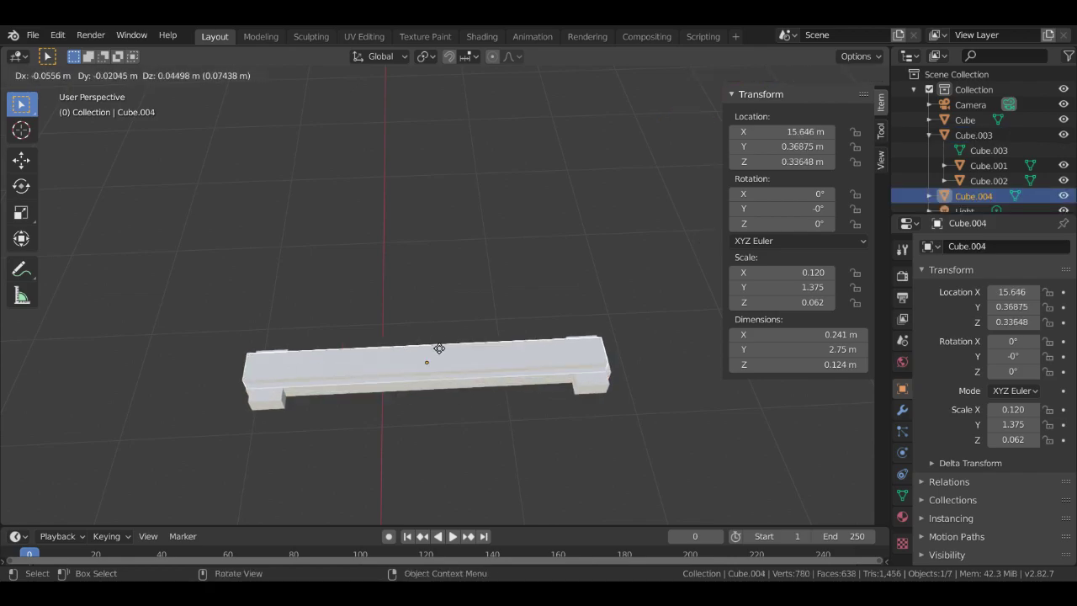
pyautogui.click(441, 278)
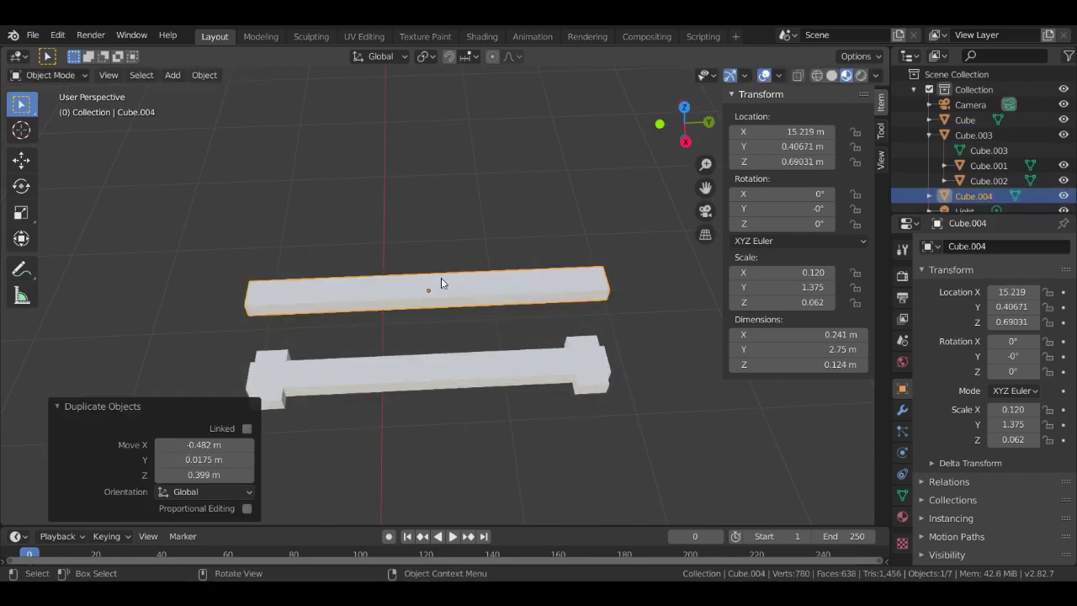
pyautogui.click(209, 224)
pyautogui.hotkey('ctrl', 'z')
pyautogui.hotkey('ctrl', 'z')
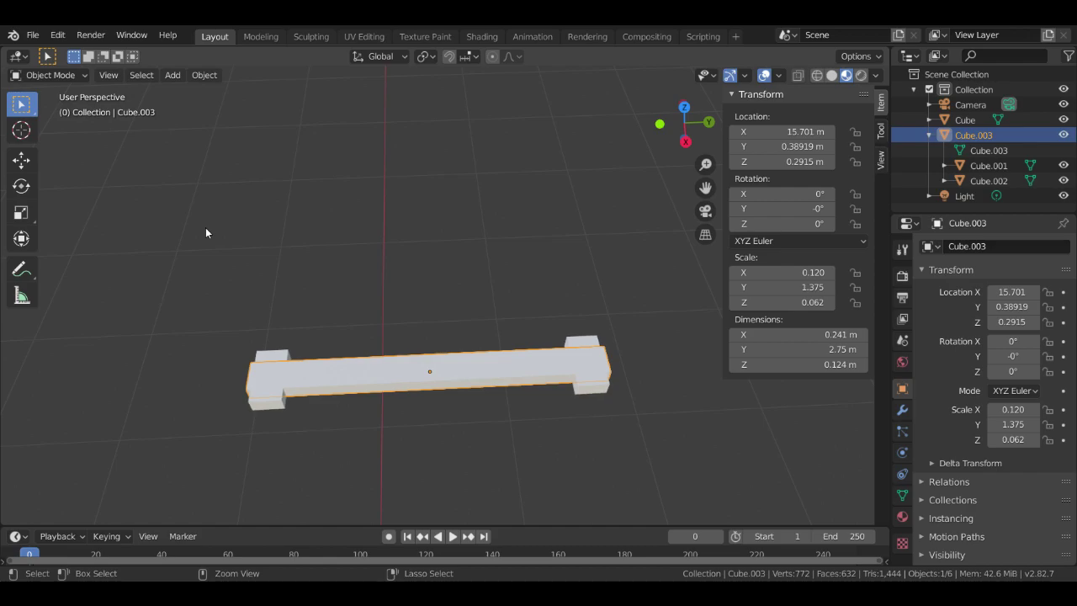
# Duplicate the sleeper together with both rail blocks, offset about -0.49 m on X and 0.405 m on Z, and move the copy farther from the original
pyautogui.click(288, 307)
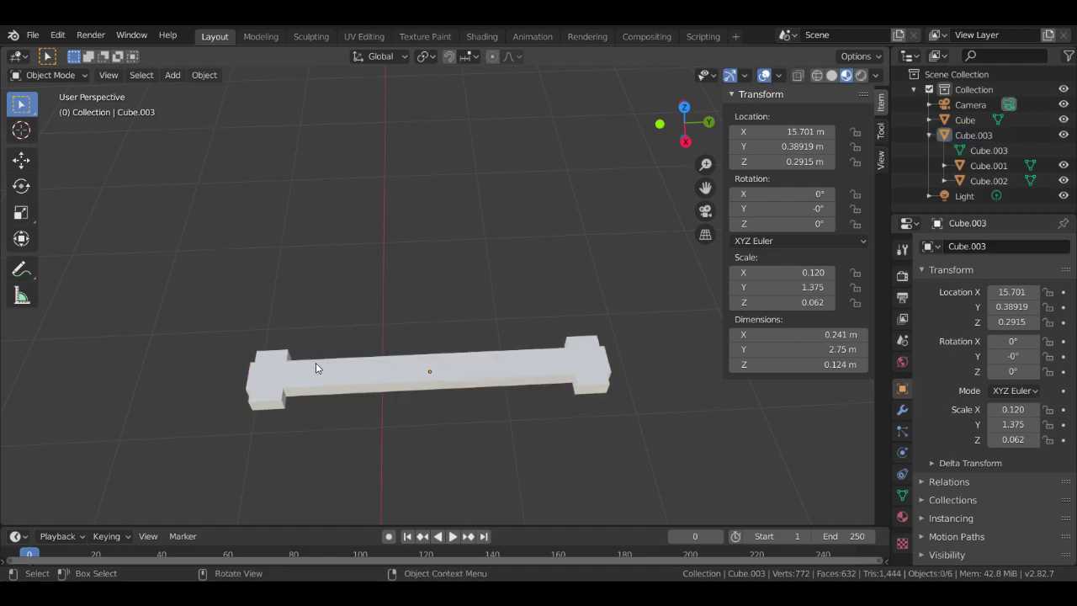
pyautogui.click(264, 363)
pyautogui.moveTo(170, 304); pyautogui.dragTo(610, 404)
pyautogui.hotkey('shift', 'd')
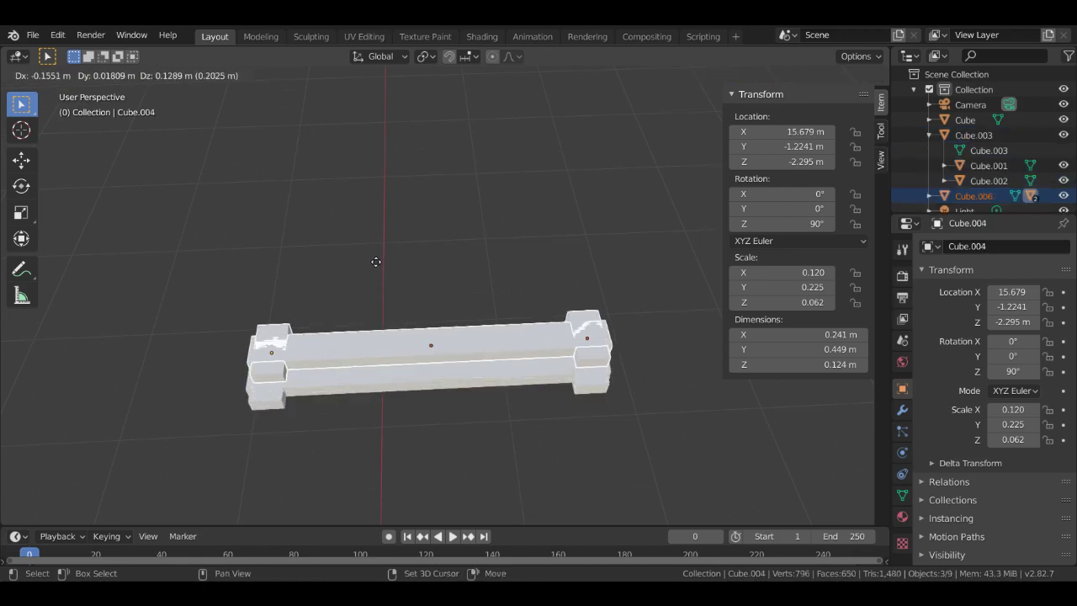
pyautogui.click(405, 275)
pyautogui.press('g')
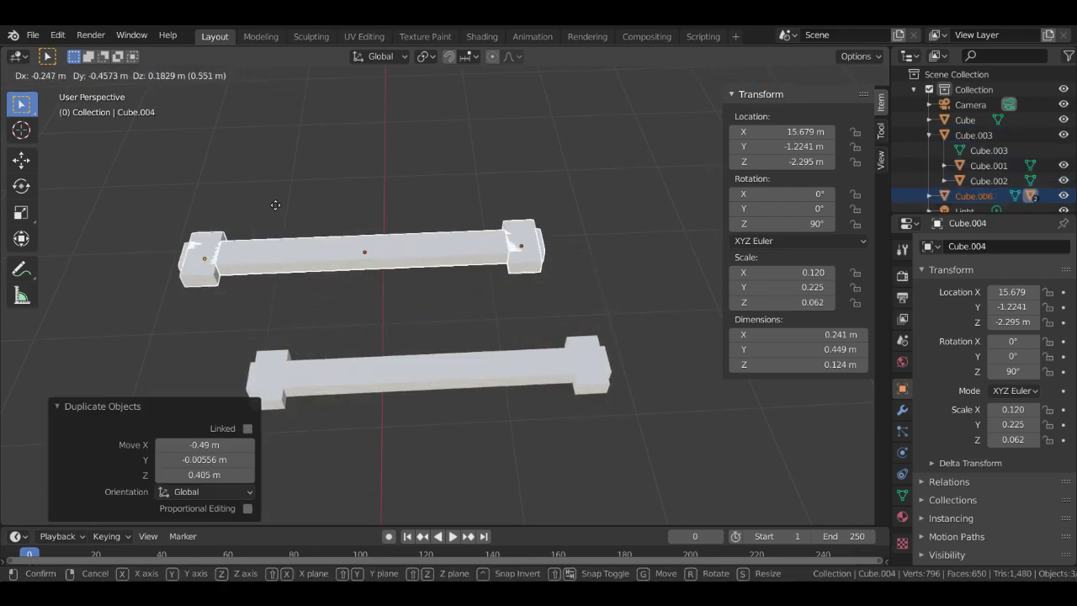
pyautogui.click(302, 183)
# Select rail block Cube.001 on the original sleeper and collapse the Cube.003 hierarchy in the outliner
pyautogui.click(285, 370)
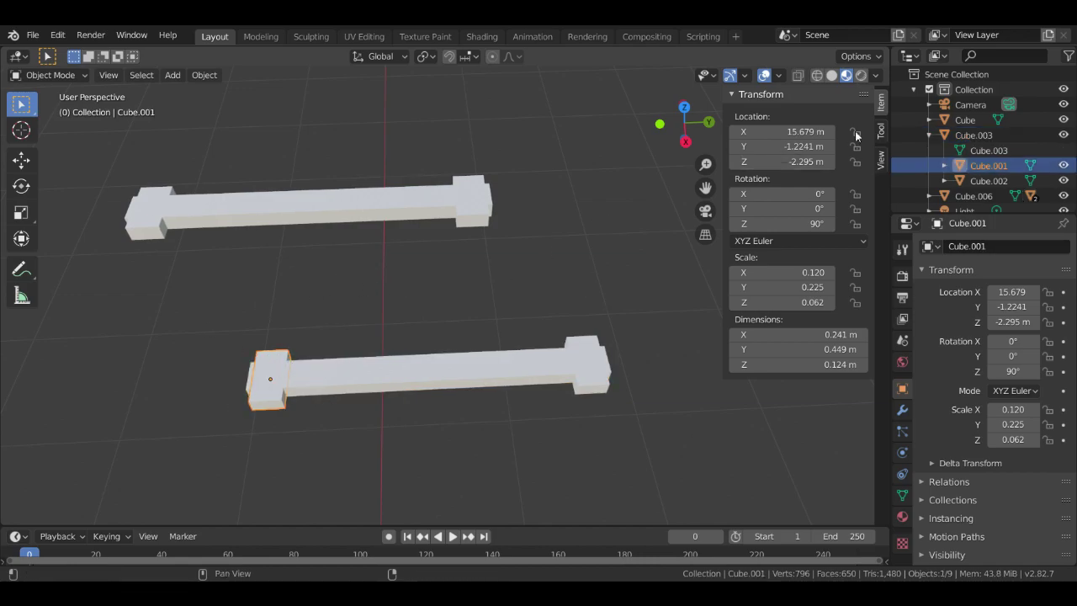
pyautogui.click(930, 135)
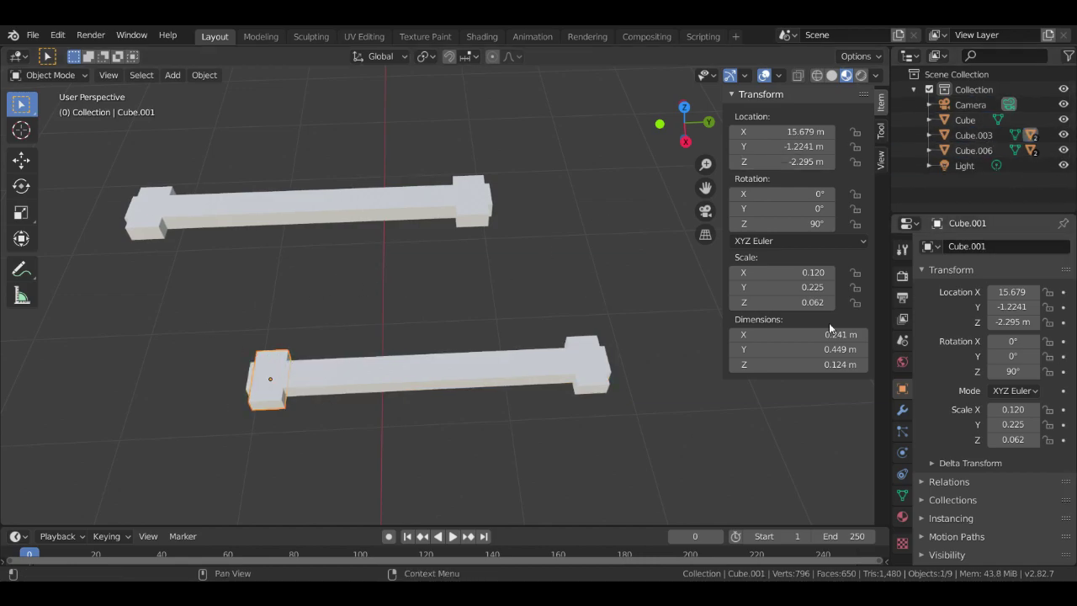
pyautogui.click(283, 420)
pyautogui.rightClick(280, 396)
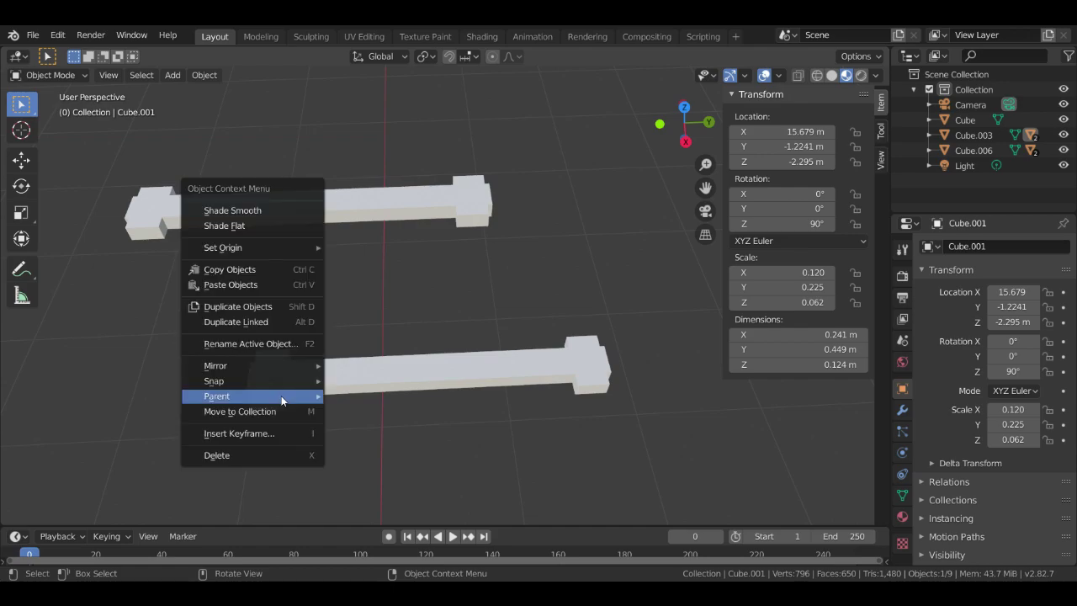
pyautogui.moveTo(290, 396)
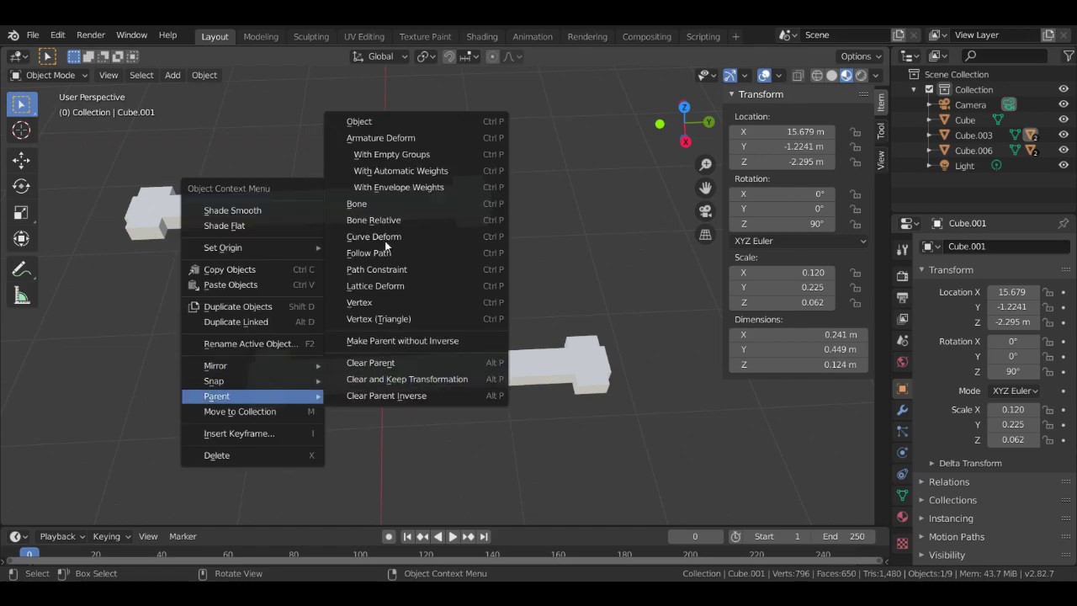
pyautogui.press('Escape')
# Create a linked duplicate of rail block Cube.001 and place it near the middle of the original sleeper
pyautogui.rightClick(267, 396)
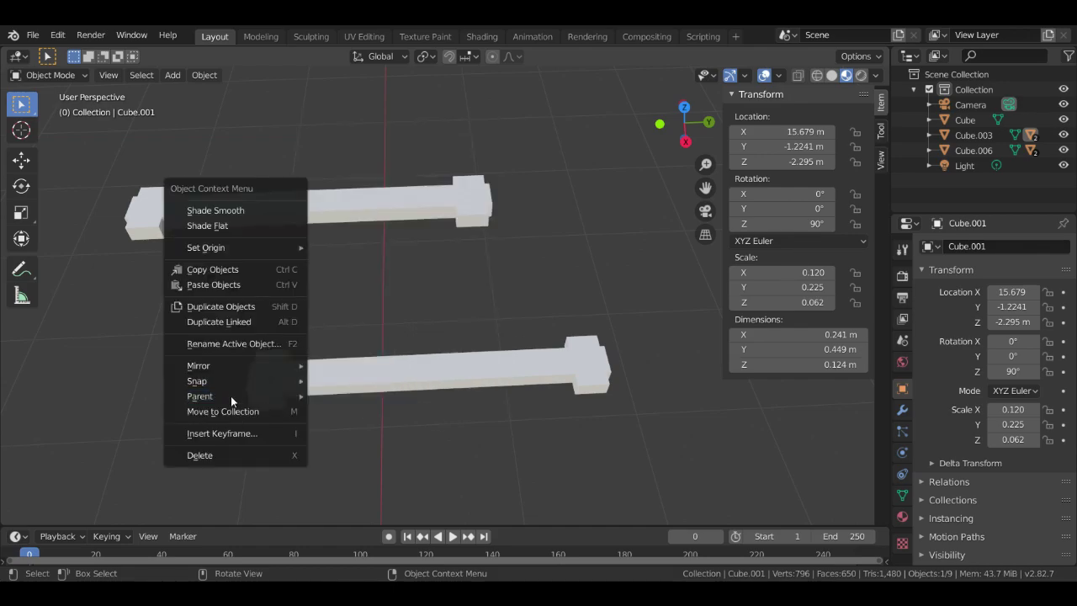
pyautogui.moveTo(231, 381)
pyautogui.click(234, 322)
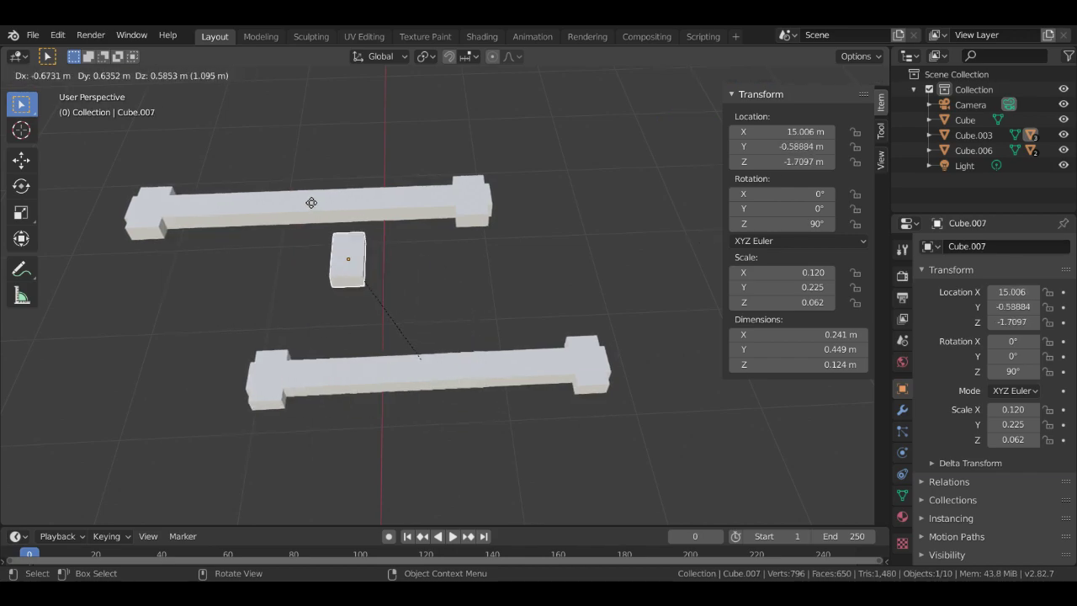
pyautogui.click(290, 196)
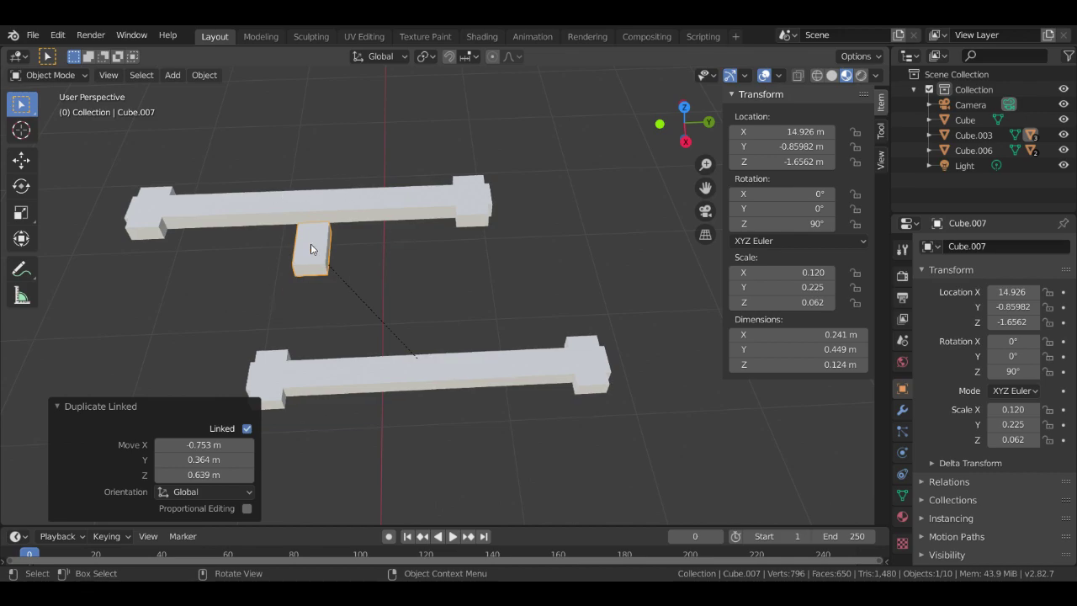
pyautogui.press('g')
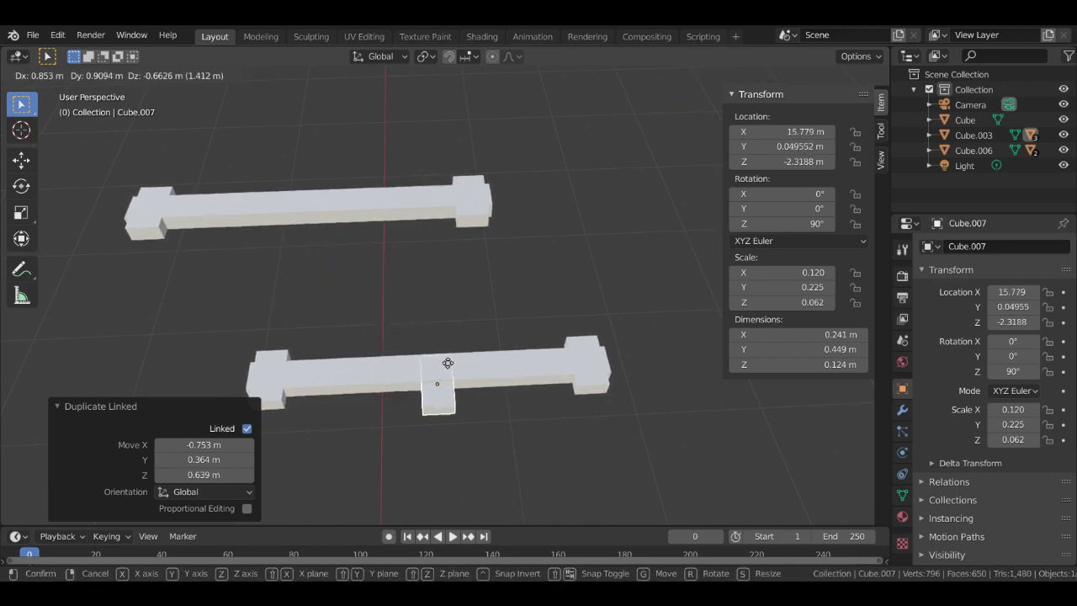
pyautogui.click(477, 357)
pyautogui.moveTo(562, 365); pyautogui.dragTo(411, 404, button='middle')
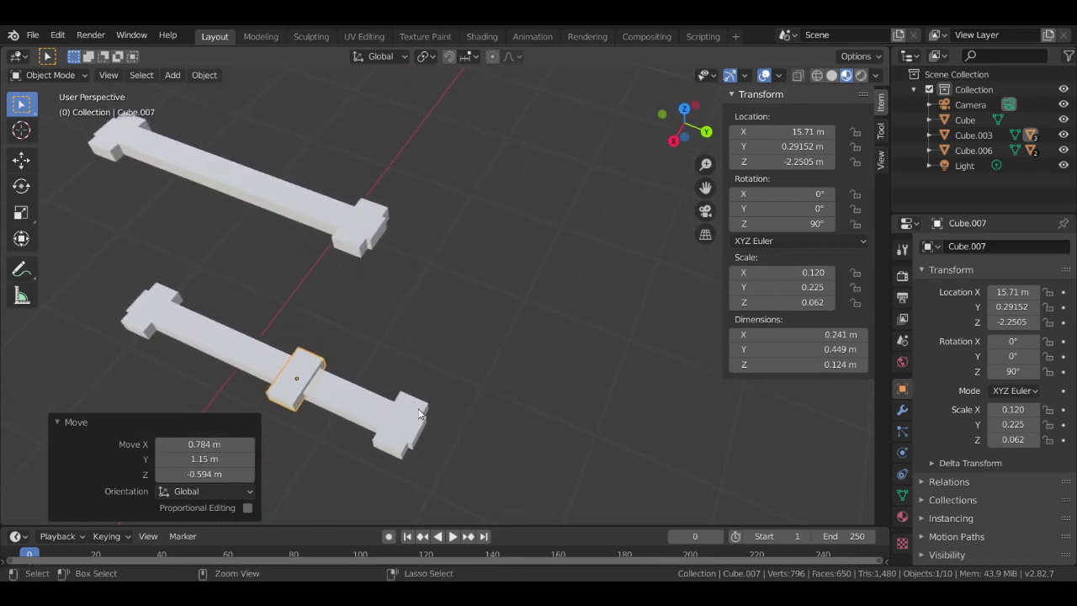
# Remove the linked rail block duplicate and undo back to the single original track section
pyautogui.press('Delete')
pyautogui.hotkey('ctrl', 'z')
pyautogui.hotkey('ctrl', 'z')
pyautogui.hotkey('ctrl', 'z')
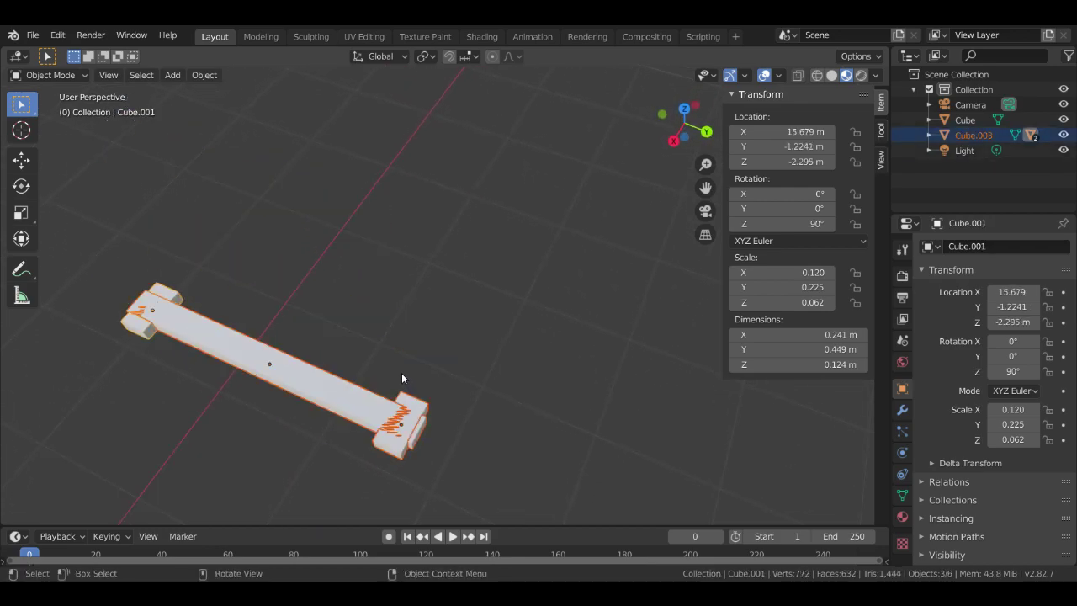
# Frame the whole train in the view and examine it together with the track section ahead of it
pyautogui.scroll(-6, 529, 303)
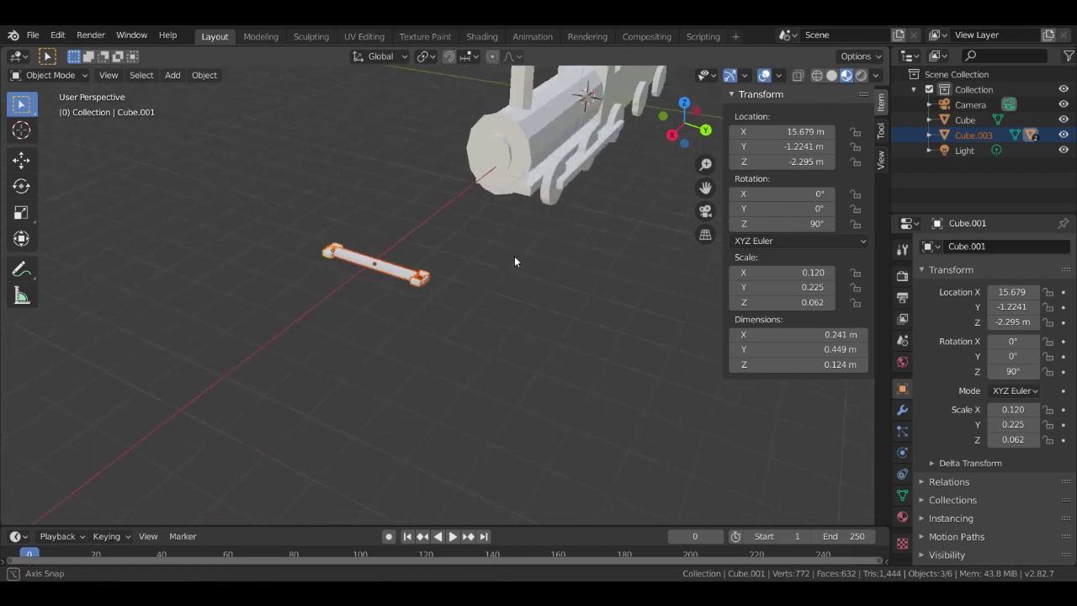
pyautogui.moveTo(497, 273); pyautogui.dragTo(442, 216, button='middle')
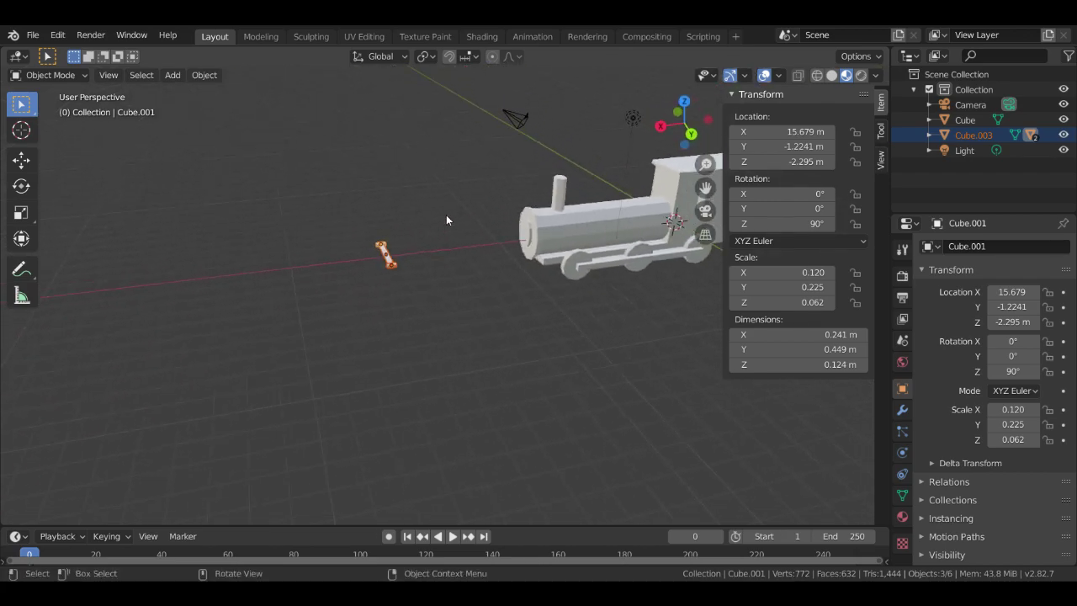
pyautogui.click(594, 225)
pyautogui.press('KP_Decimal')
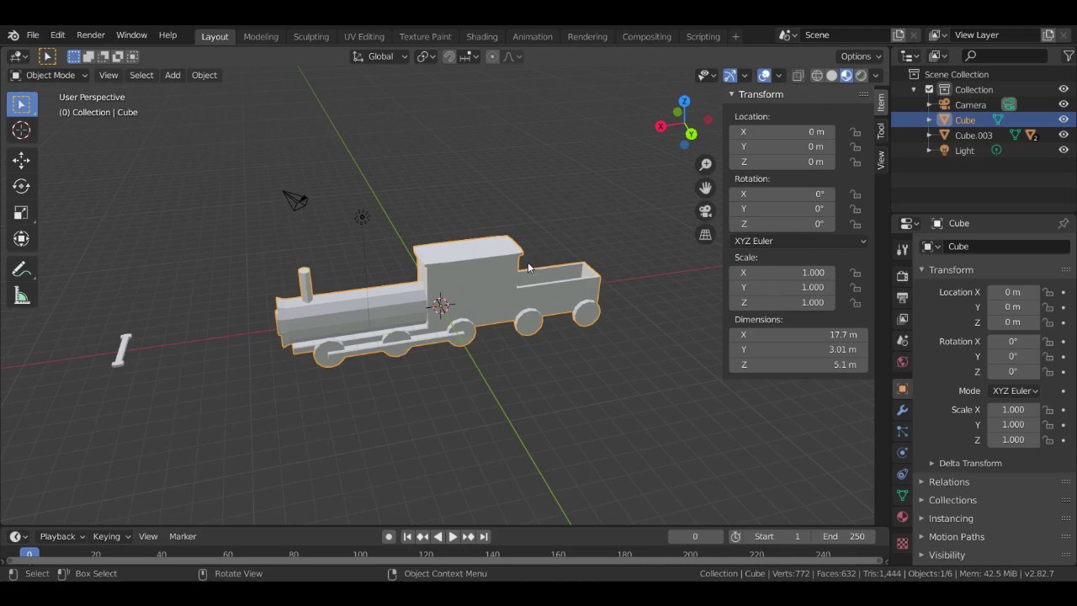
pyautogui.click(120, 358)
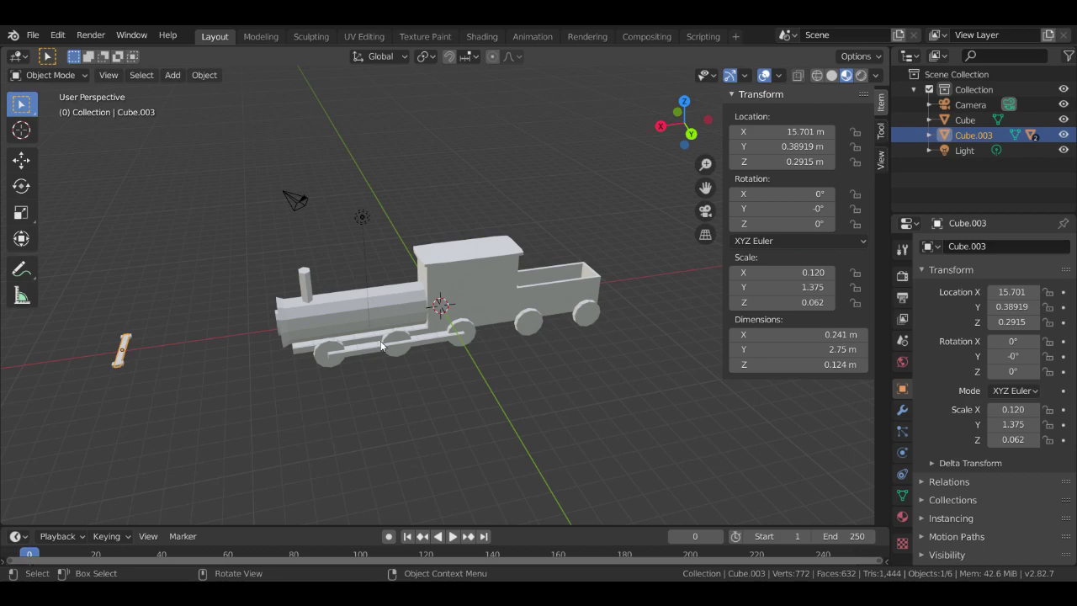
pyautogui.moveTo(321, 394); pyautogui.dragTo(372, 451, button='middle')
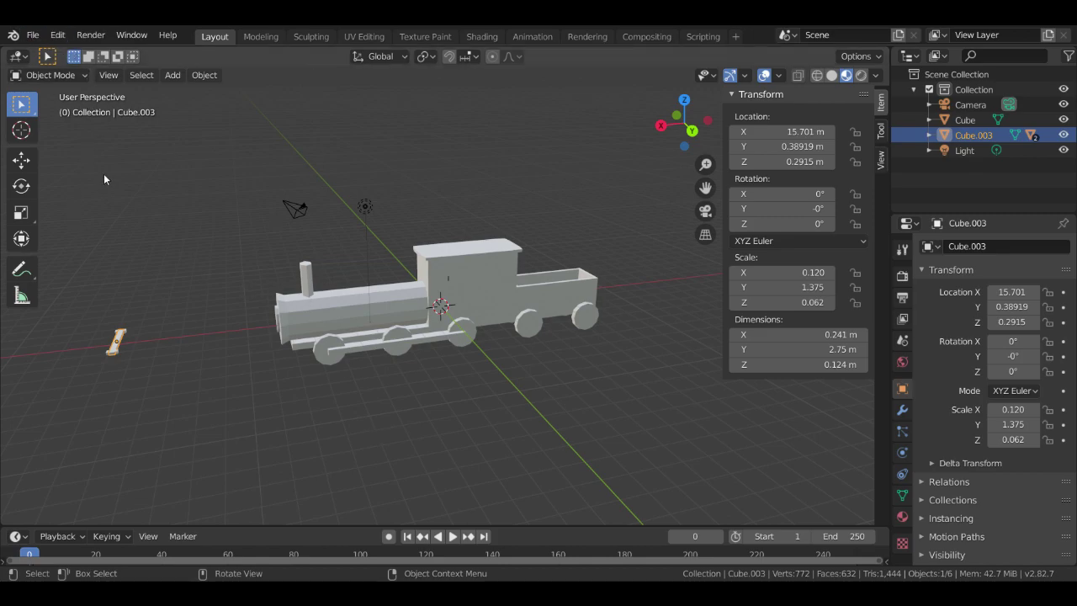
pyautogui.click(157, 199)
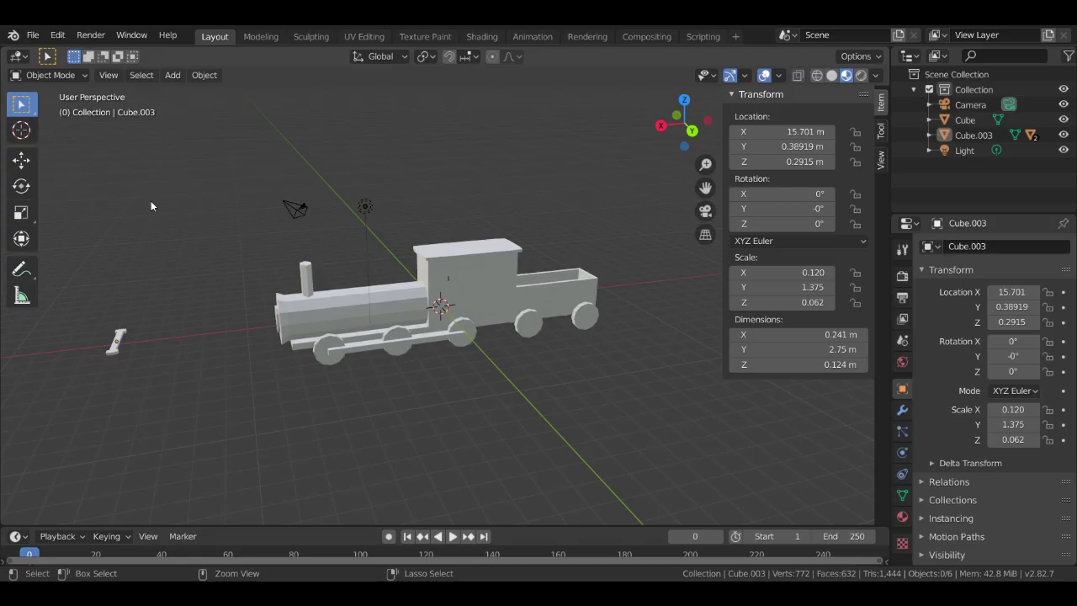
# Paste the copied building into the scene and move it about 7.22 m on X, -4.15 m on Y and 4.67 m on Z
pyautogui.hotkey('ctrl', 'v')
pyautogui.press('g')
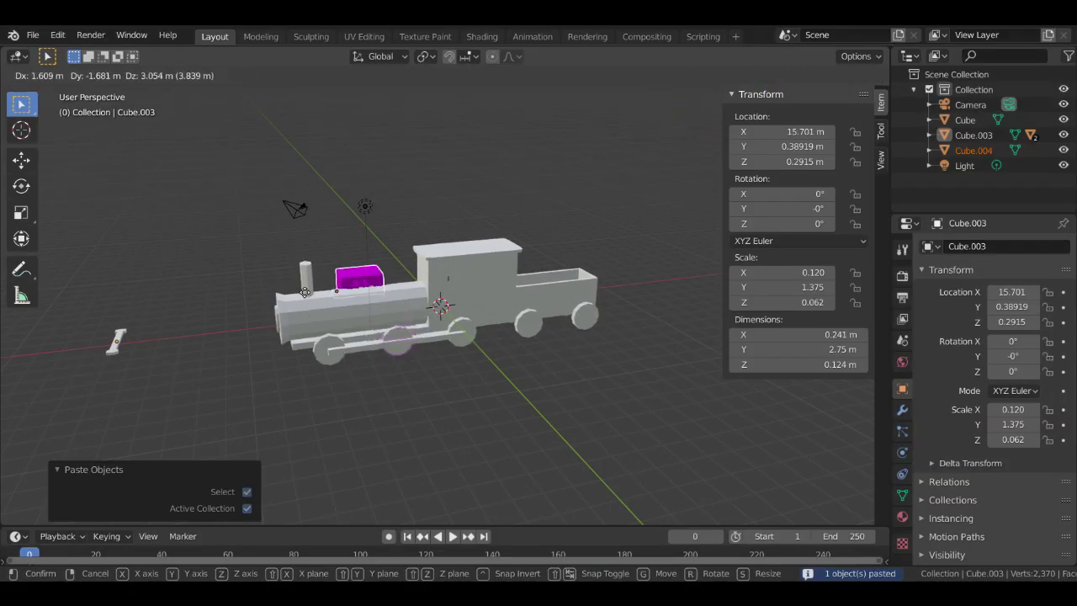
pyautogui.click(191, 261)
pyautogui.press('KP_Decimal')
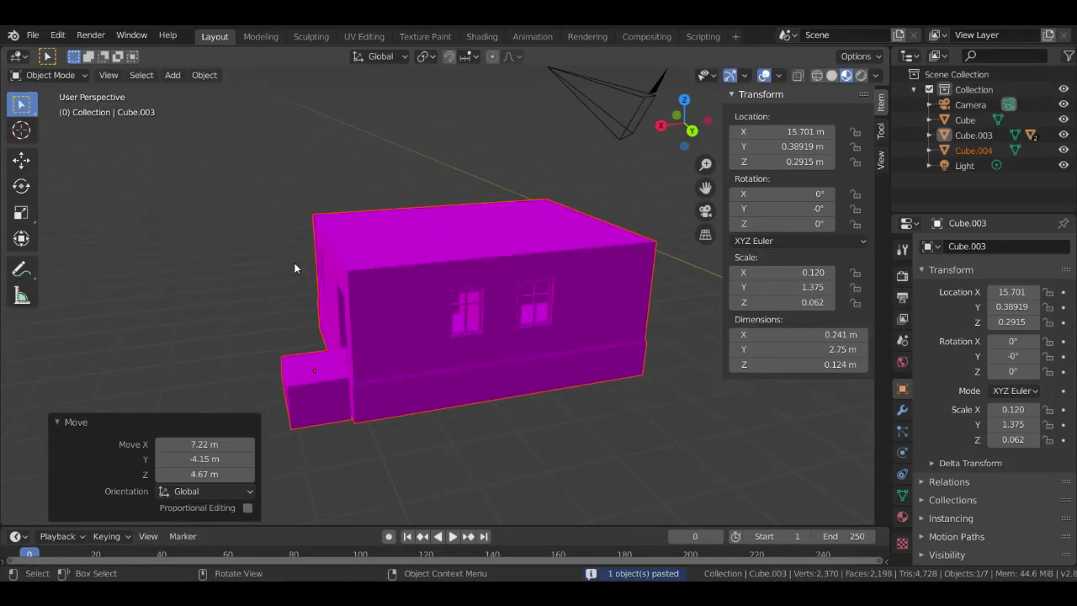
# Inspect the pasted building beside the train and open the material properties
pyautogui.moveTo(539, 457); pyautogui.dragTo(602, 424, button='middle')
pyautogui.scroll(-3, 603, 424)
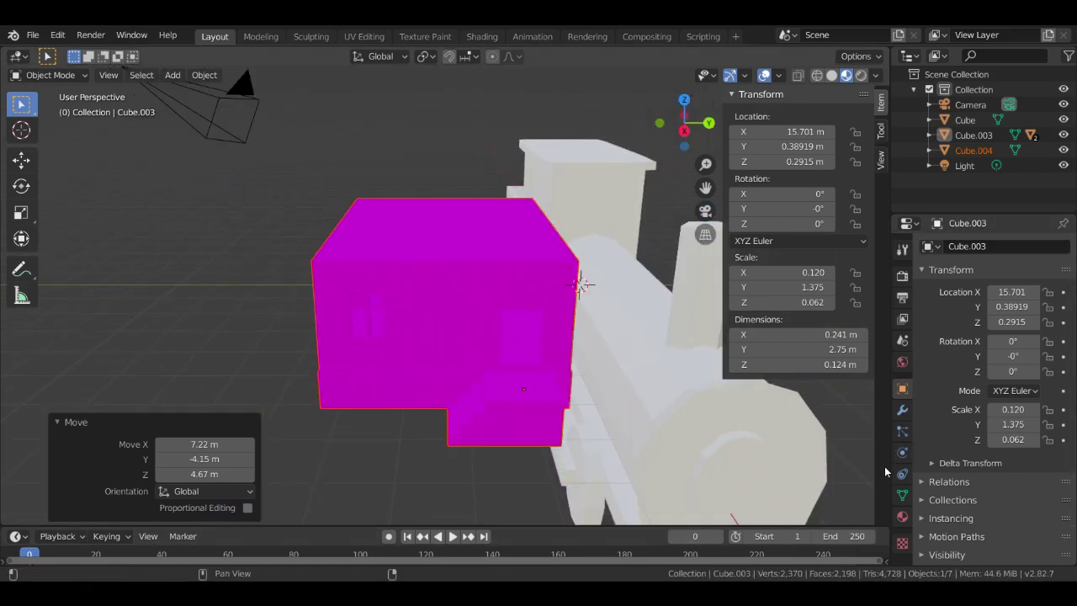
pyautogui.click(902, 516)
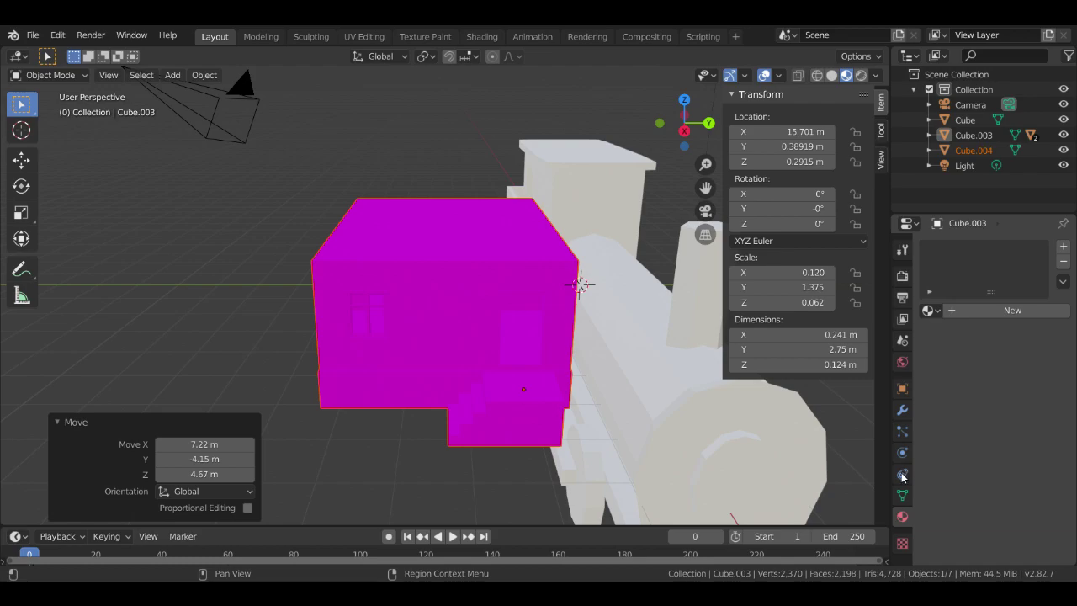
pyautogui.click(505, 340)
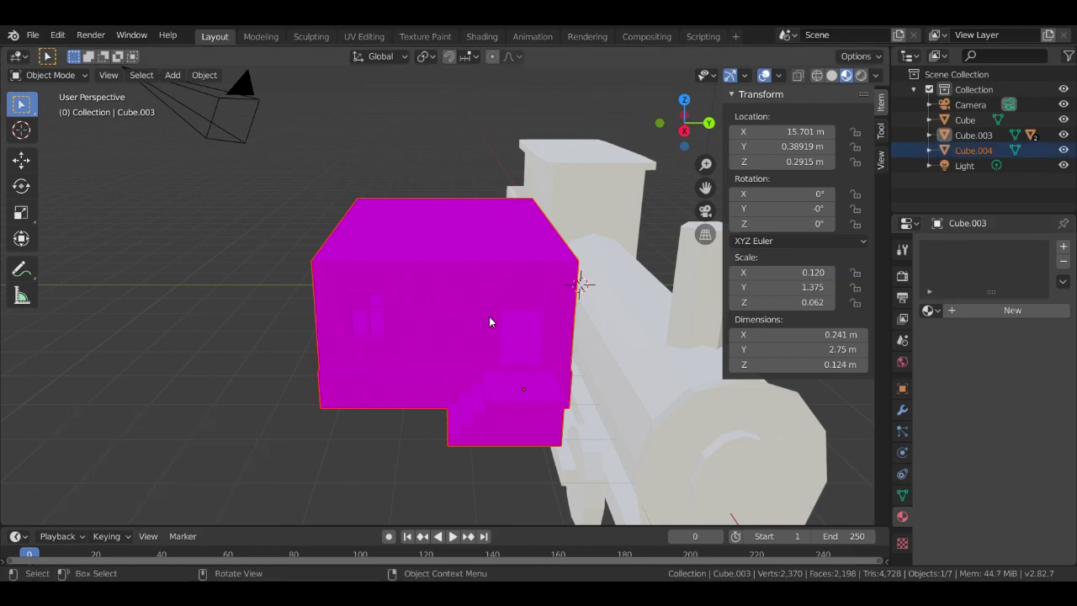
pyautogui.click(901, 474)
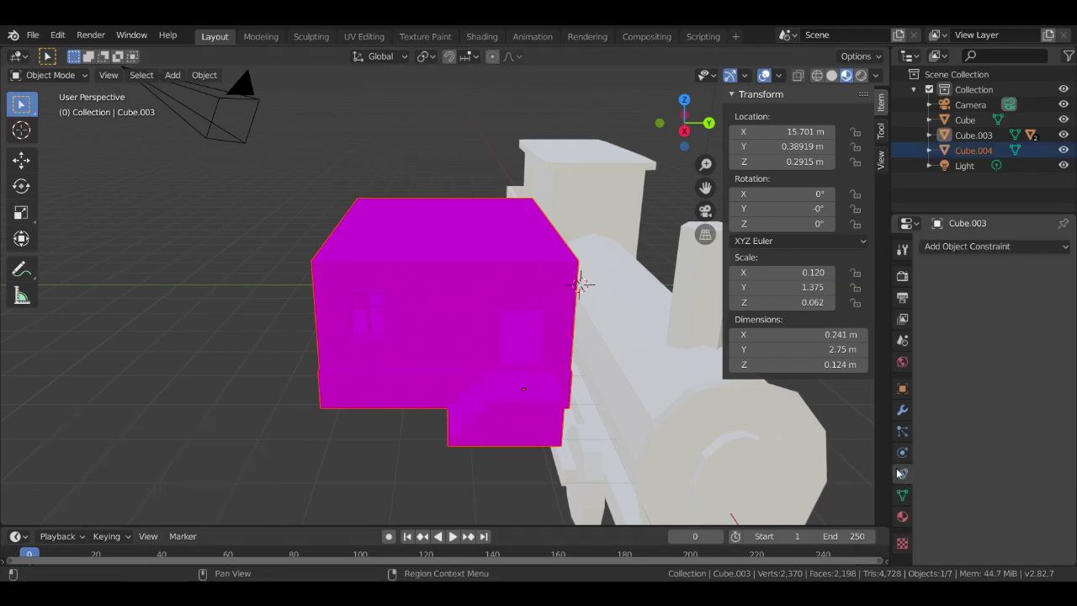
pyautogui.click(903, 452)
pyautogui.click(902, 409)
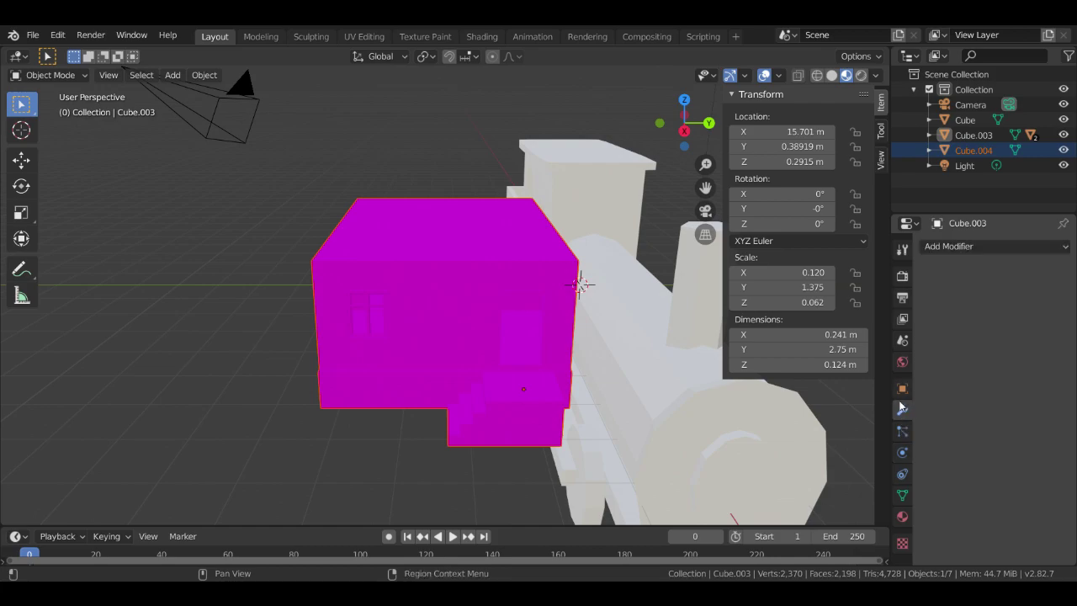
pyautogui.click(904, 519)
# Delete the magenta house model beside the train
pyautogui.click(205, 247)
pyautogui.click(468, 269)
pyautogui.press('Delete')
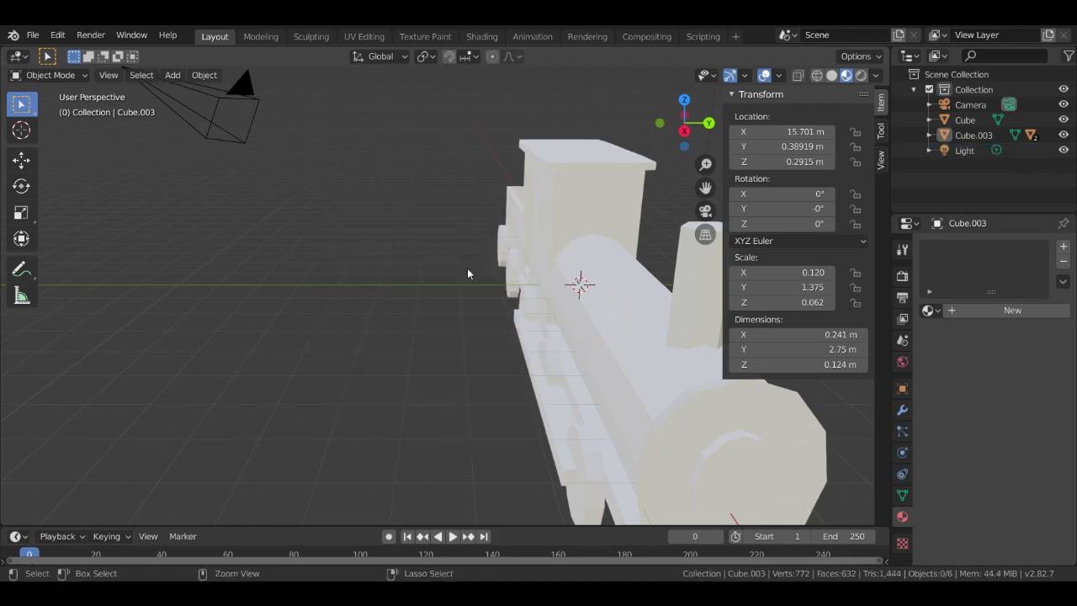
# Paste the copied house again and move it about 10.2 m in X, -1.3 m in Y and 5.71 m in Z
pyautogui.moveTo(465, 275); pyautogui.dragTo(457, 344, button='middle')
pyautogui.scroll(-2, 413, 382)
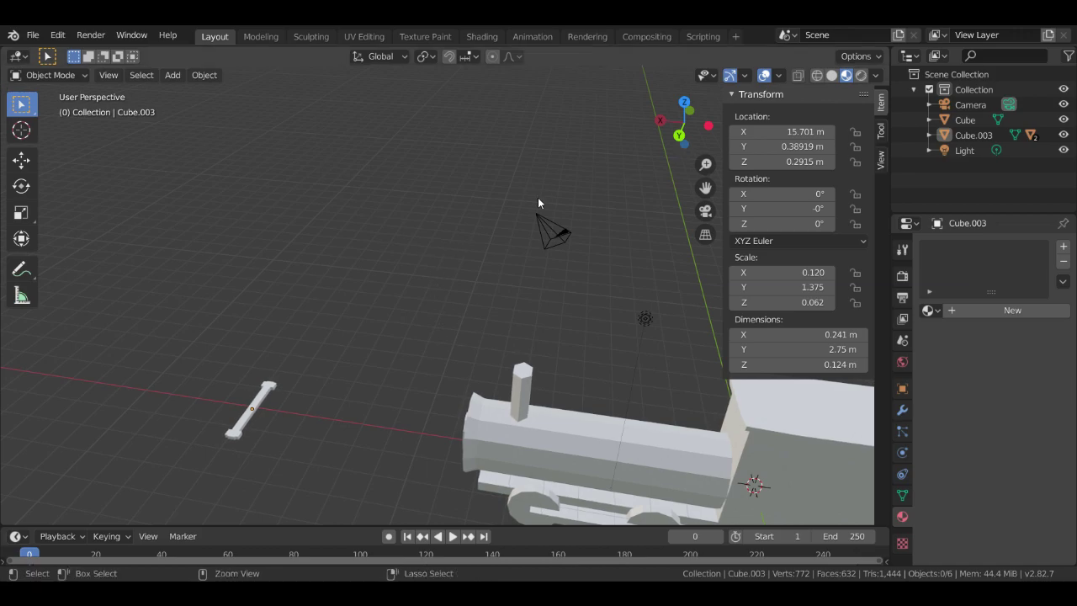
pyautogui.hotkey('ctrl', 'v')
pyautogui.scroll(-3, 664, 421)
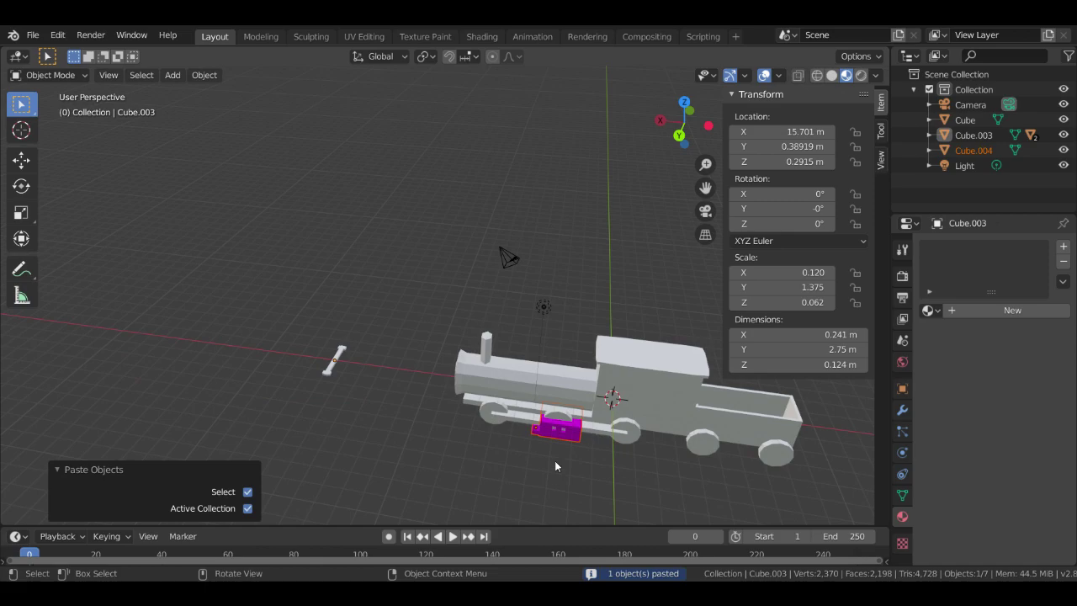
pyautogui.press('g')
pyautogui.click(379, 335)
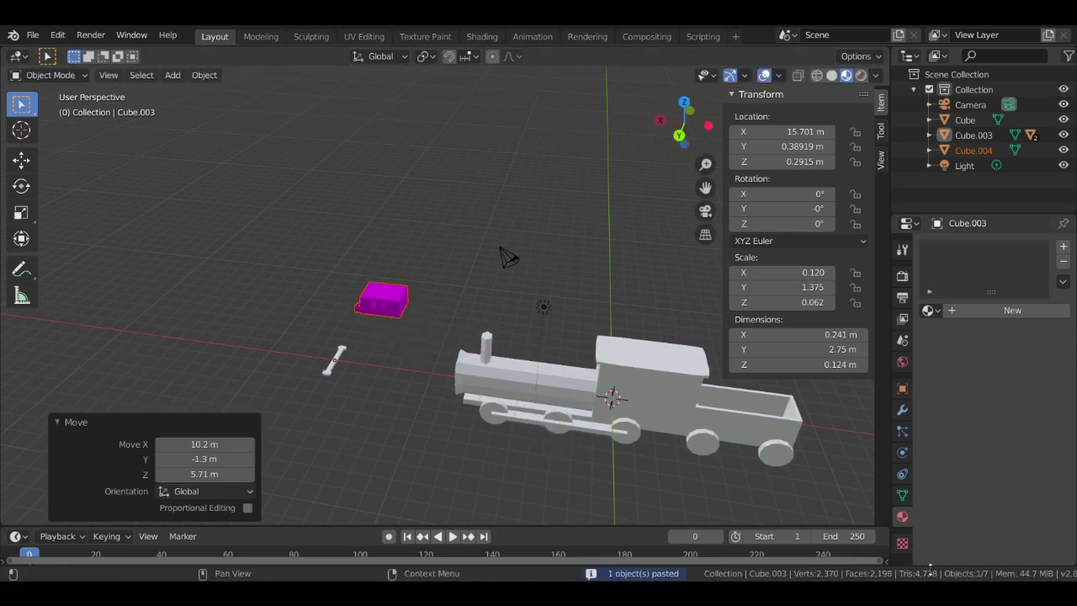
pyautogui.click(902, 495)
pyautogui.click(905, 475)
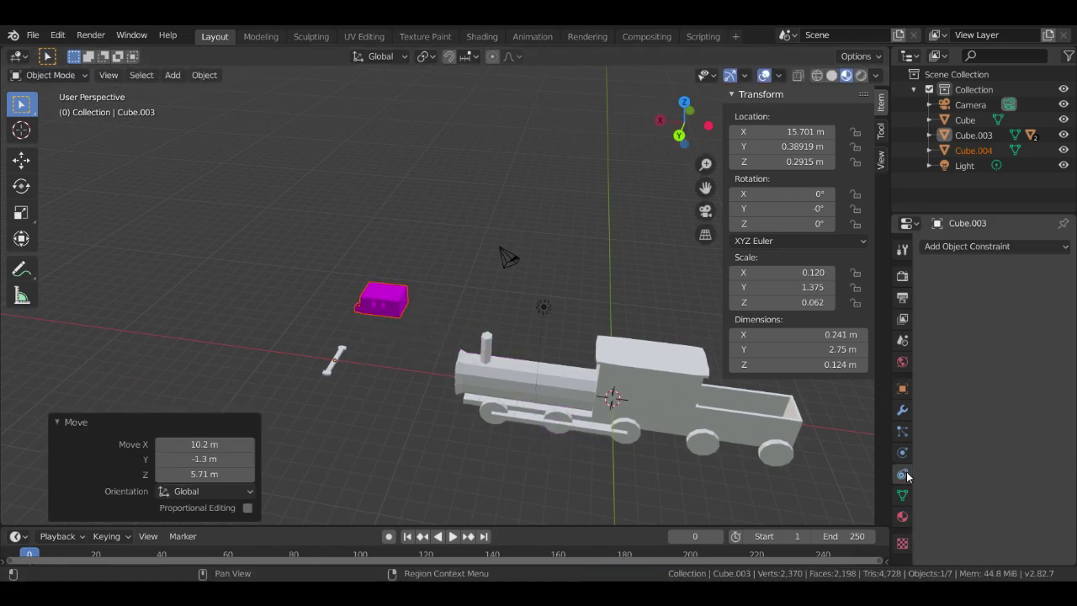
pyautogui.click(903, 454)
pyautogui.click(904, 432)
pyautogui.click(903, 412)
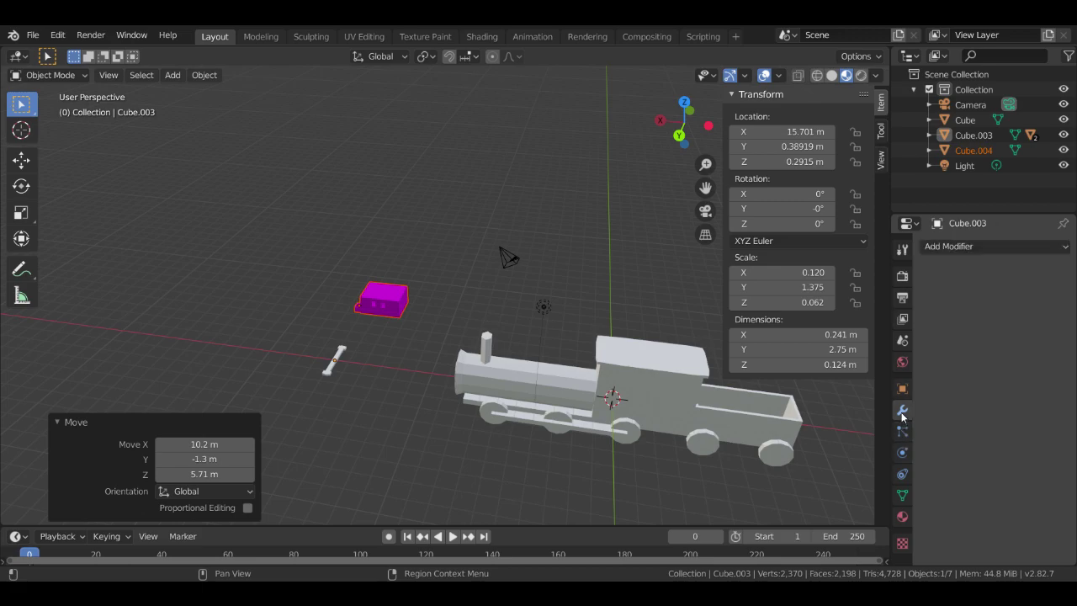
pyautogui.click(904, 388)
pyautogui.click(903, 363)
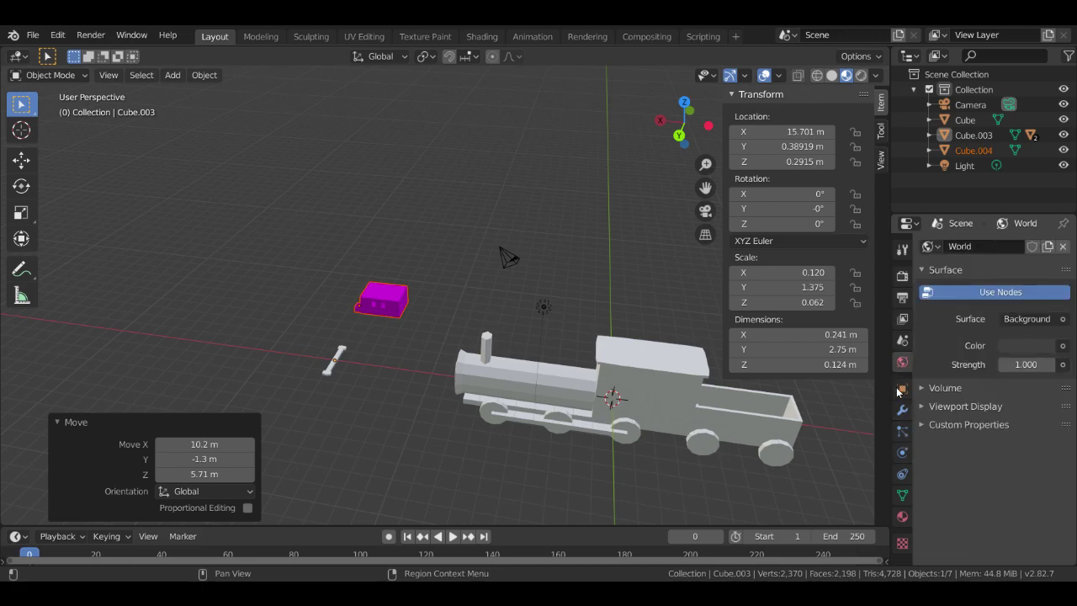
pyautogui.click(900, 390)
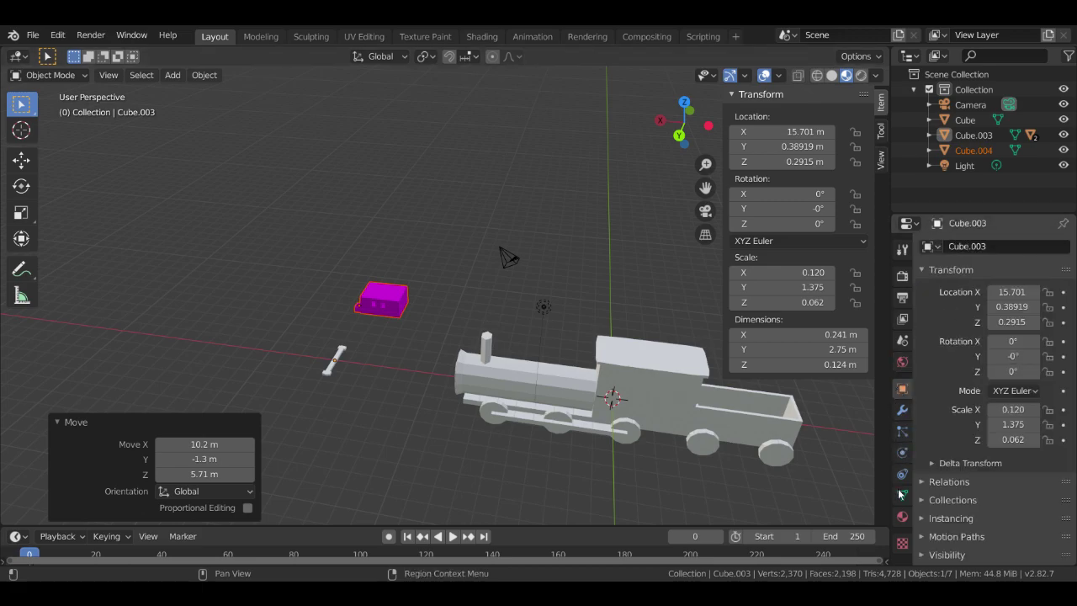
# Remove the House38UV image texture from the colour of the house's Material.001 surface in Edit Mode, and return to Object Mode
pyautogui.click(329, 236)
pyautogui.click(392, 316)
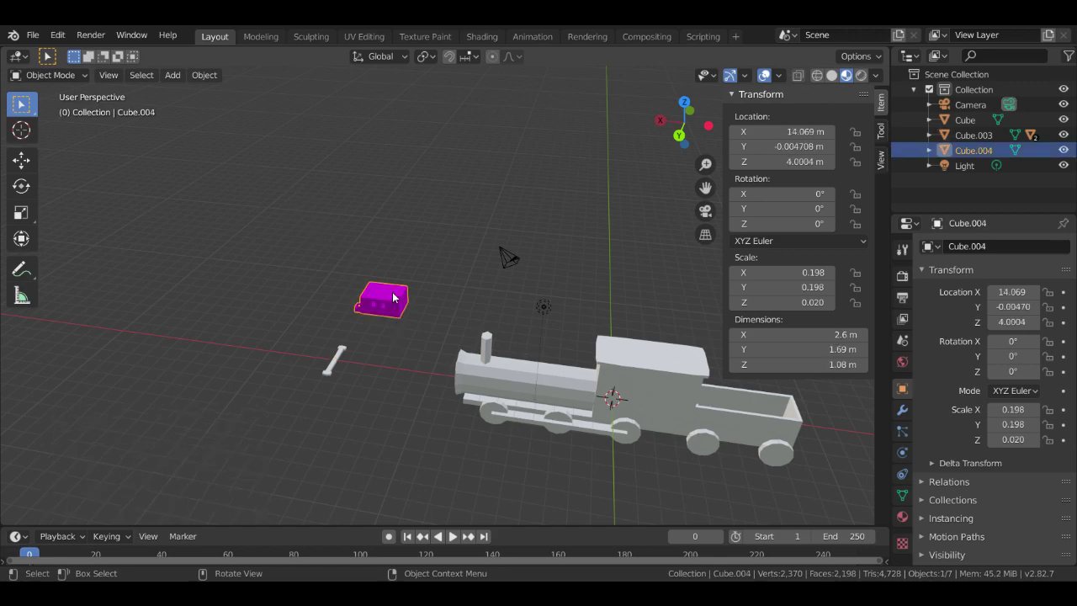
pyautogui.press('Tab')
pyautogui.click(902, 474)
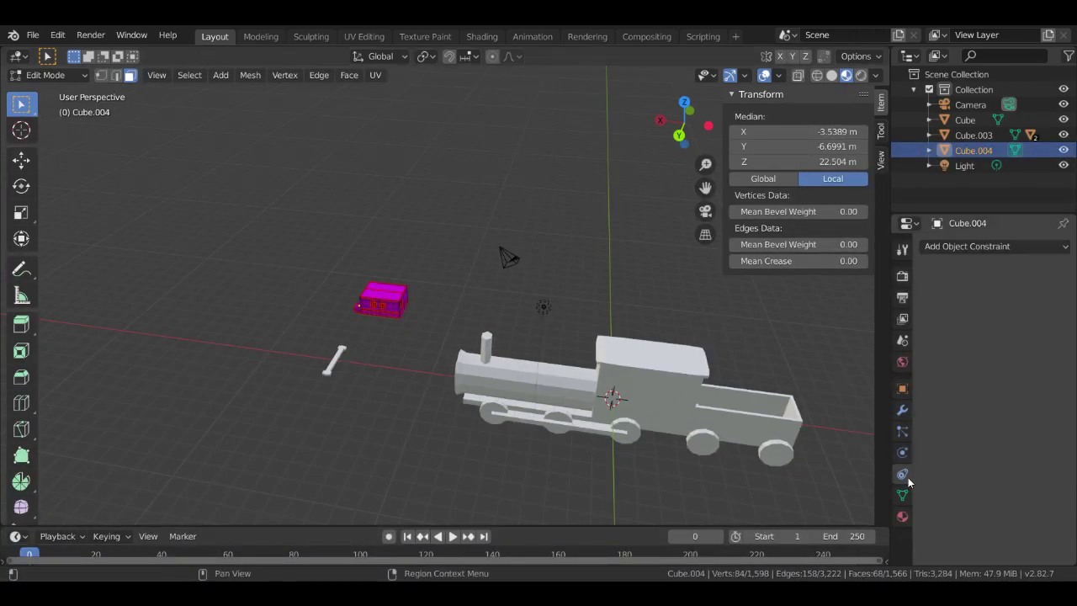
pyautogui.click(901, 495)
pyautogui.click(902, 516)
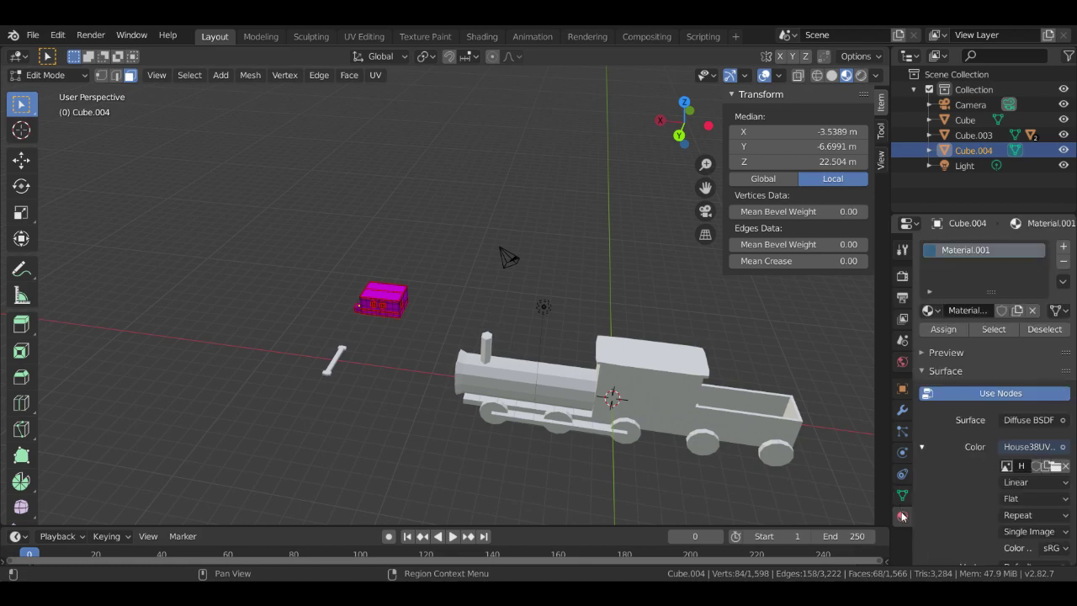
pyautogui.click(1066, 447)
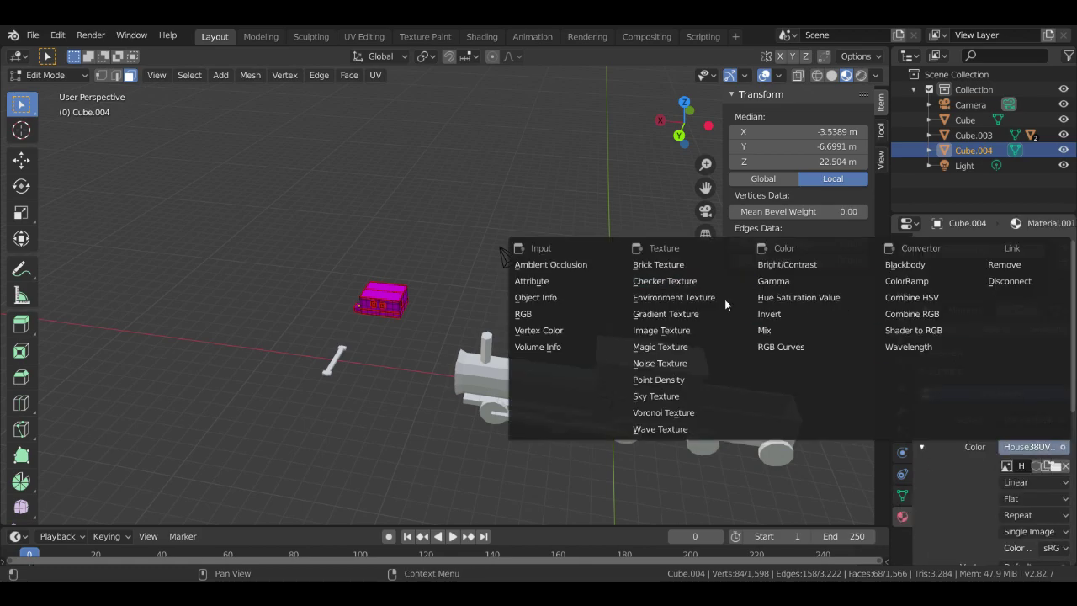
pyautogui.click(1004, 265)
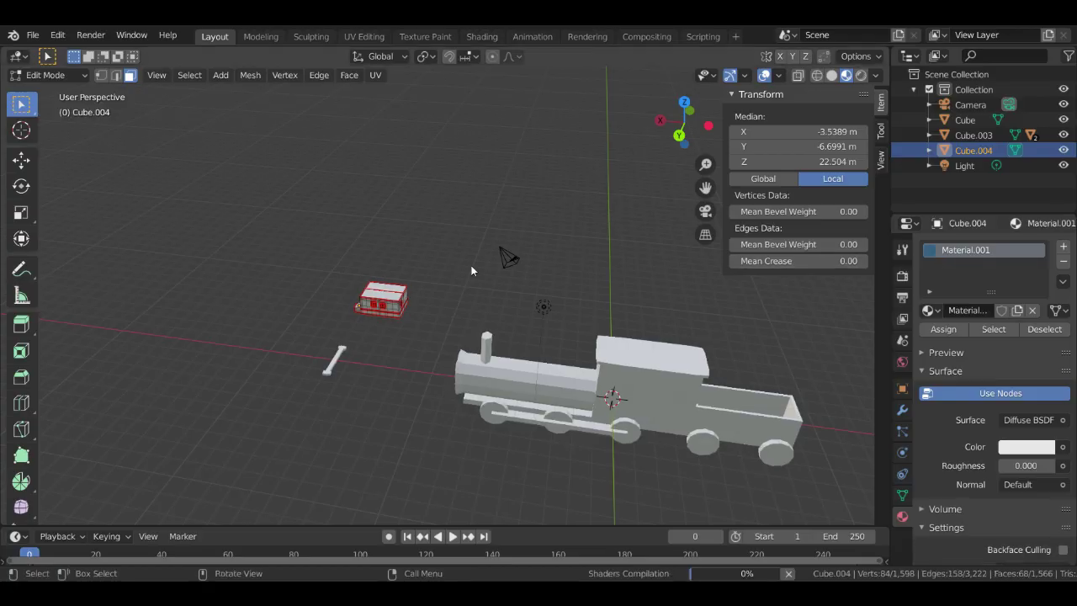
pyautogui.click(459, 221)
pyautogui.press('Tab')
# Examine the untextured house up close and in the scene beside the track piece and the train
pyautogui.scroll(-5, 375, 303)
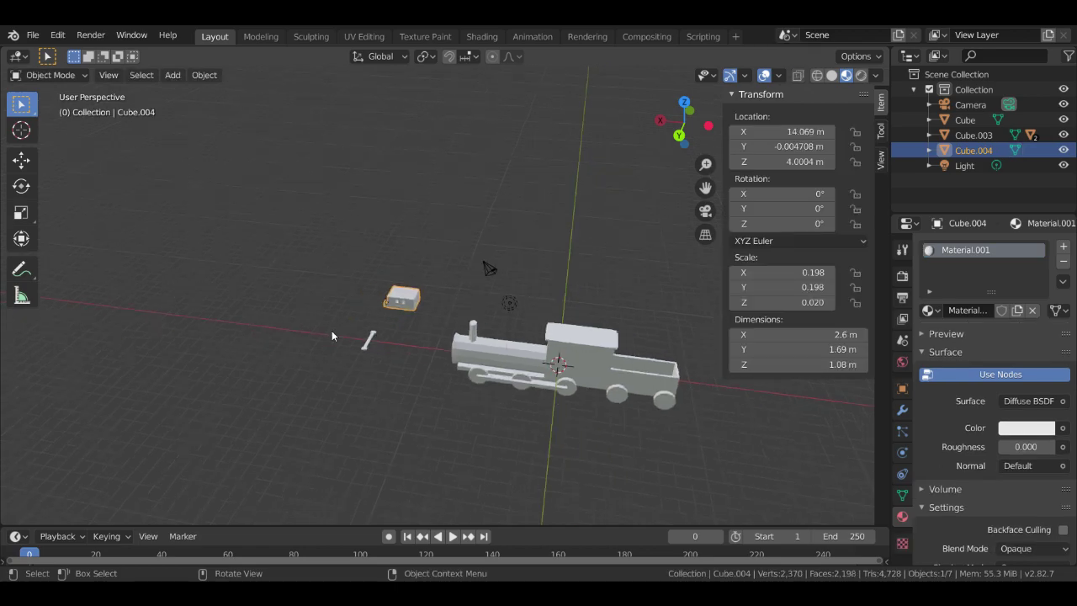
pyautogui.press('KP_Decimal')
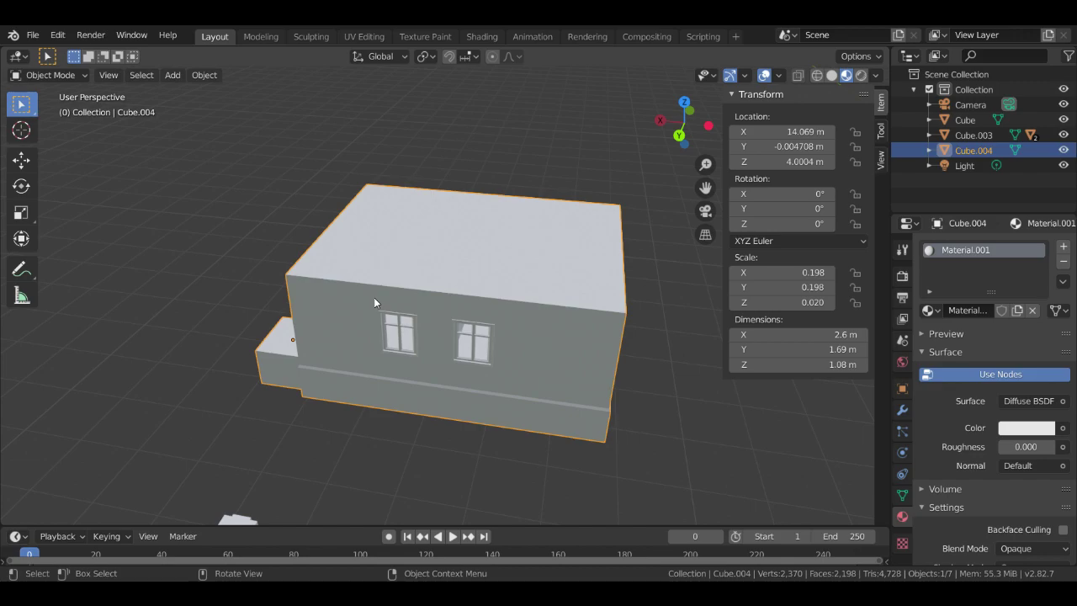
pyautogui.moveTo(387, 321); pyautogui.dragTo(380, 415, button='middle')
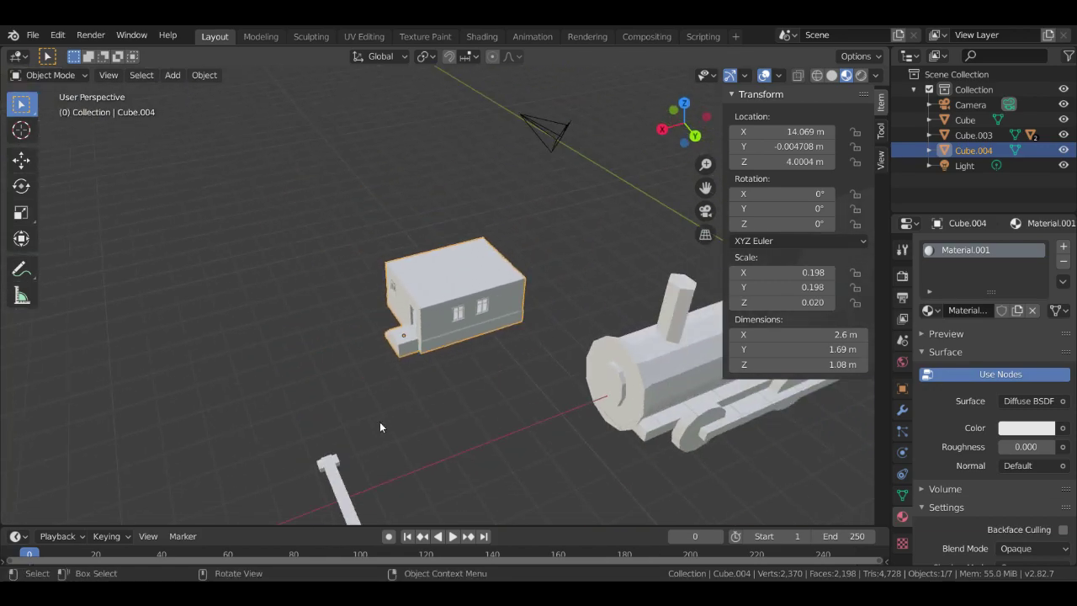
pyautogui.scroll(-2, 407, 504)
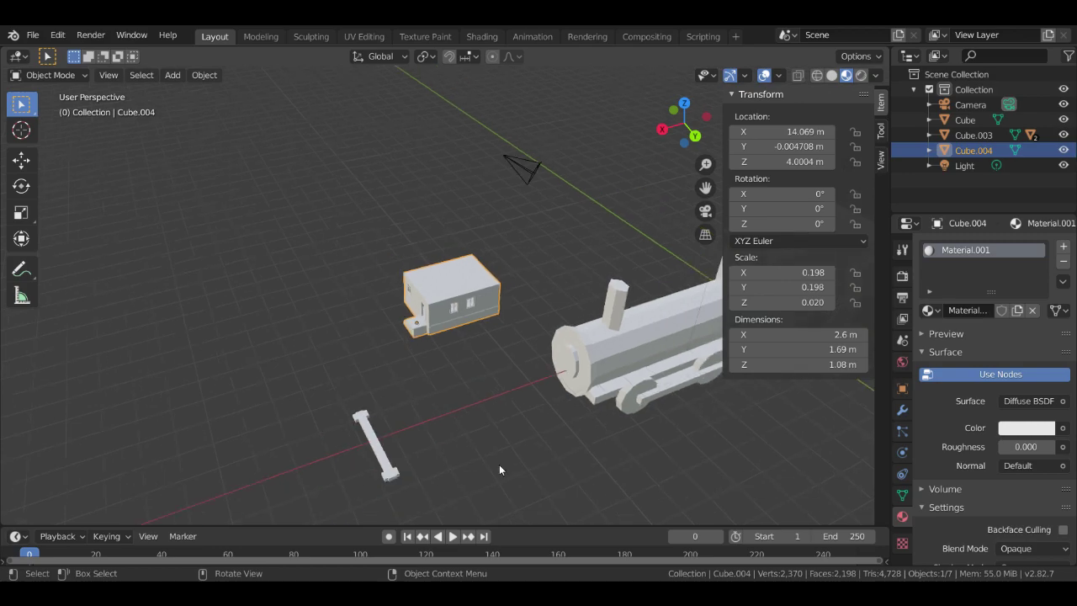
pyautogui.scroll(-3, 572, 387)
pyautogui.scroll(-2, 505, 357)
pyautogui.scroll(4, 474, 305)
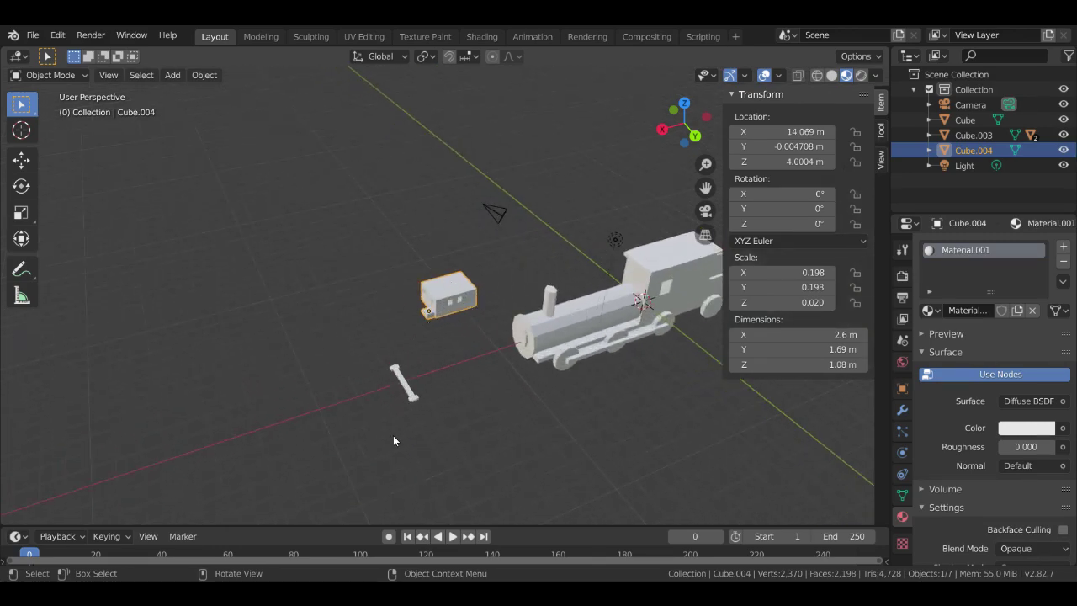
pyautogui.click(404, 383)
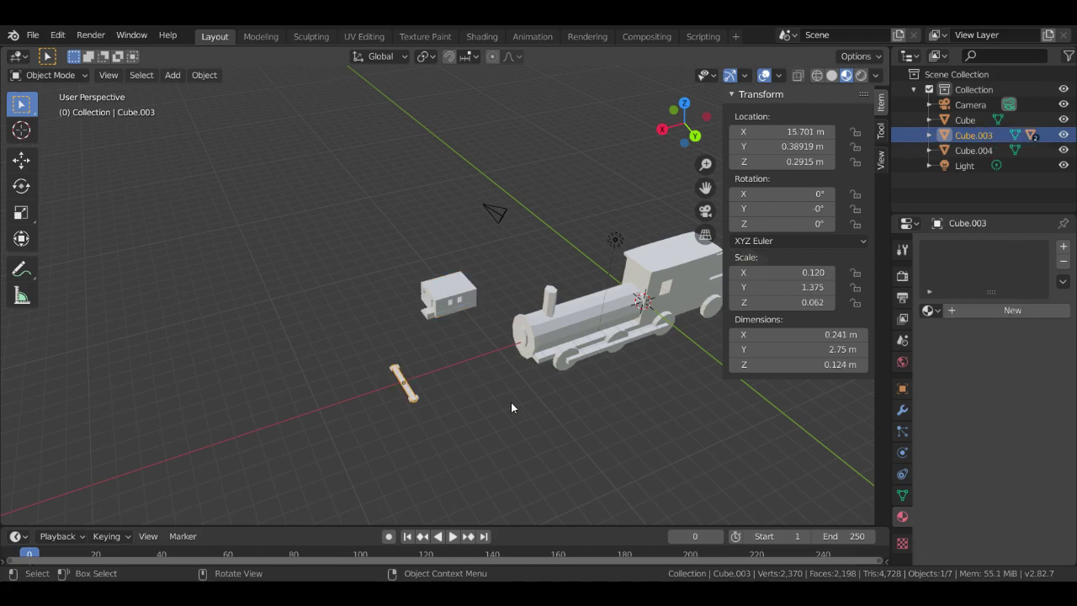
pyautogui.click(545, 334)
pyautogui.scroll(-2, 494, 360)
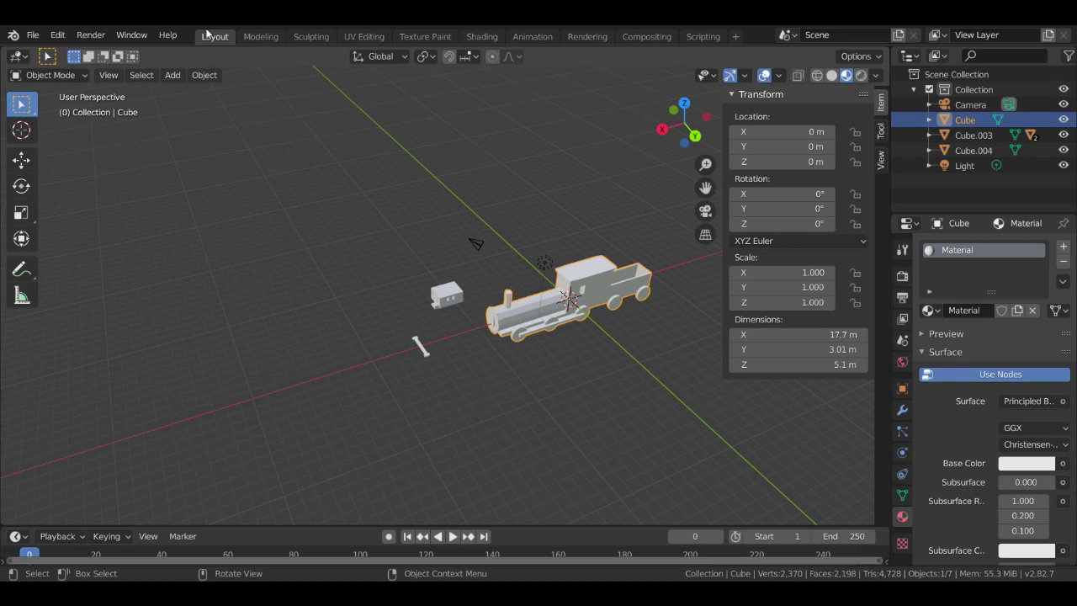
pyautogui.click(147, 205)
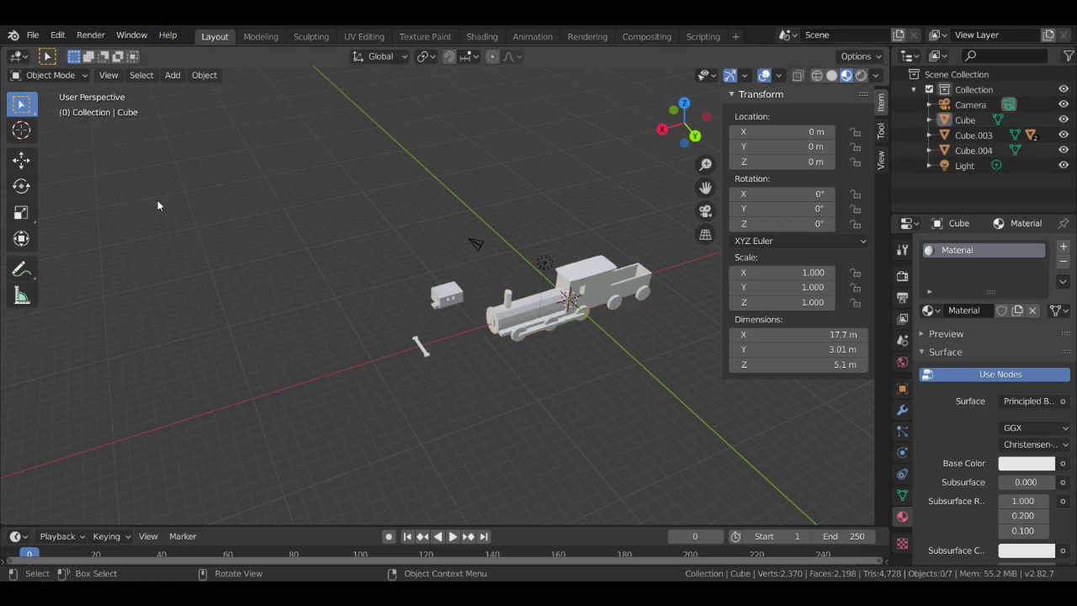
# Save the scene as a new file named "train with tracks and house models.blend" in the models folder
pyautogui.click(33, 37)
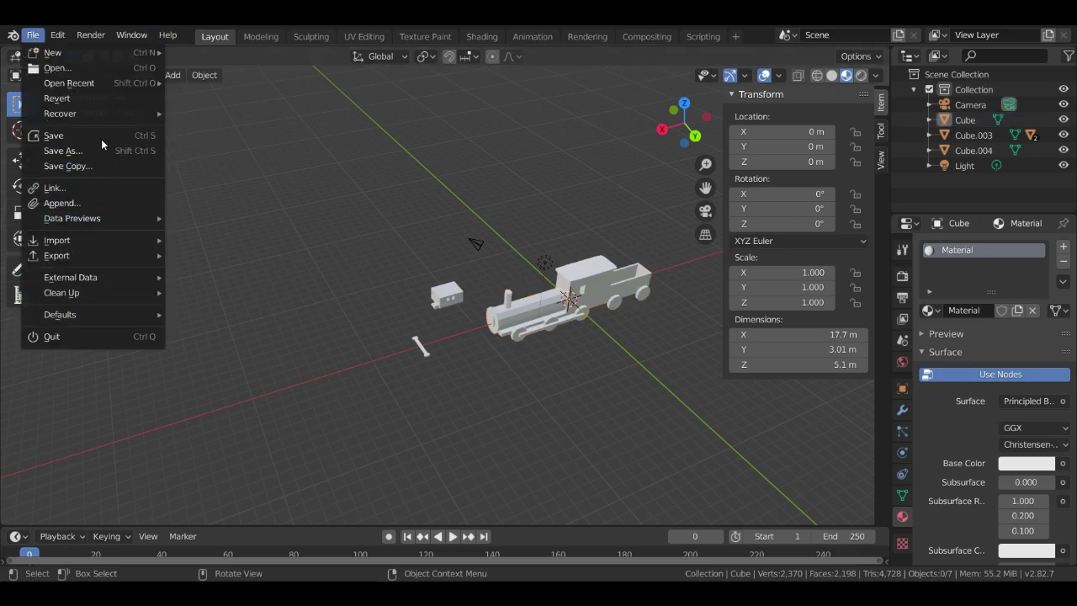
pyautogui.click(96, 152)
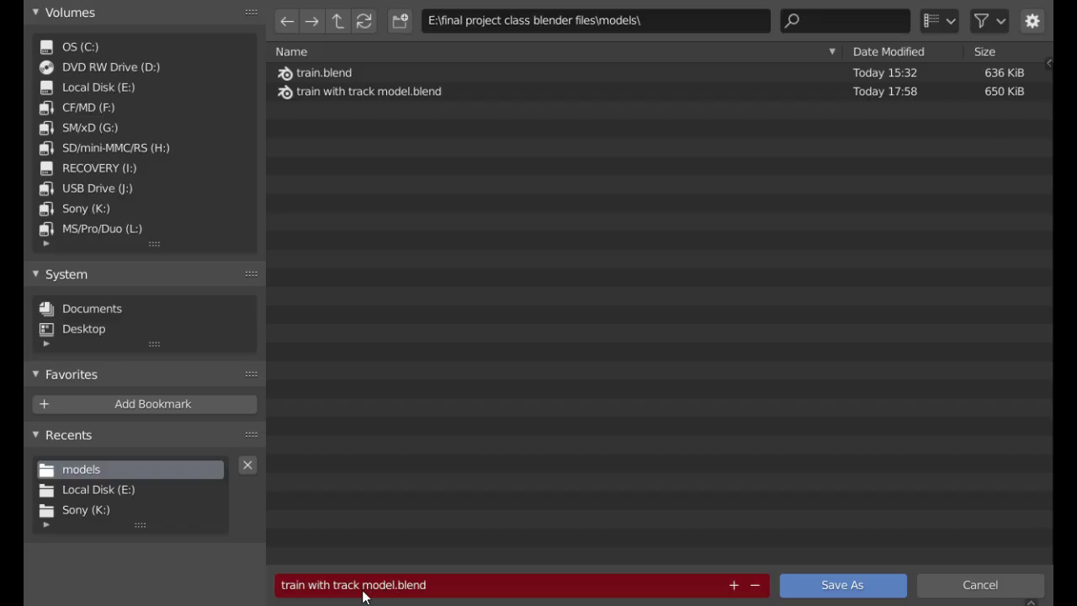
pyautogui.click(358, 585)
pyautogui.click(361, 584)
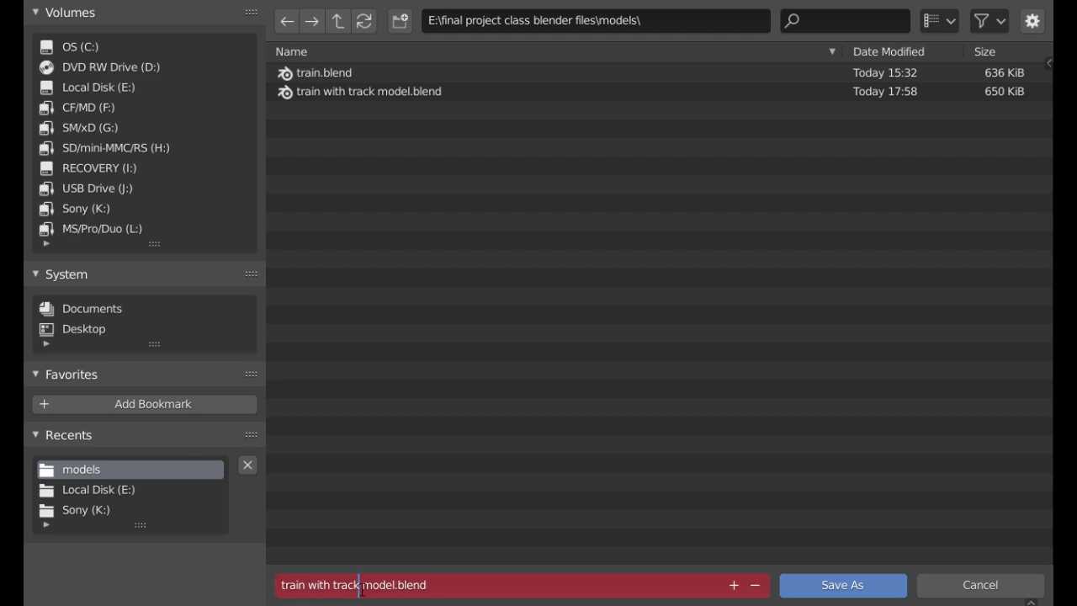
pyautogui.write('s and house mo')
pyautogui.press('BackSpace')
pyautogui.press('BackSpace')
pyautogui.press('BackSpace')
pyautogui.press('Right')
pyautogui.press('Right')
pyautogui.press('Right')
pyautogui.press('Right')
pyautogui.press('Right')
pyautogui.press('Right')
pyautogui.write('s')
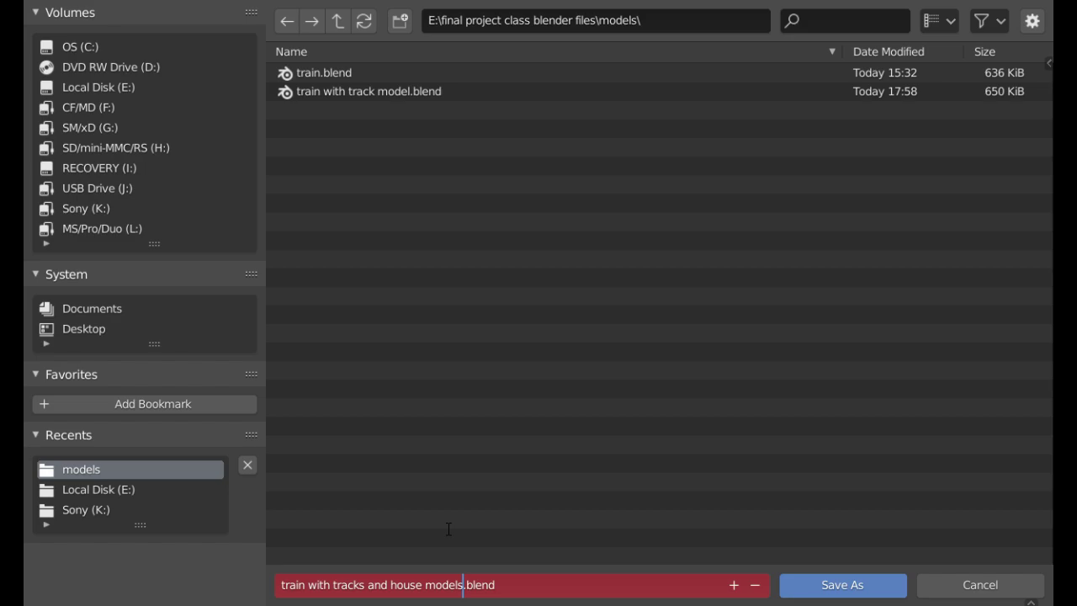
pyautogui.press('Return')
pyautogui.click(787, 584)
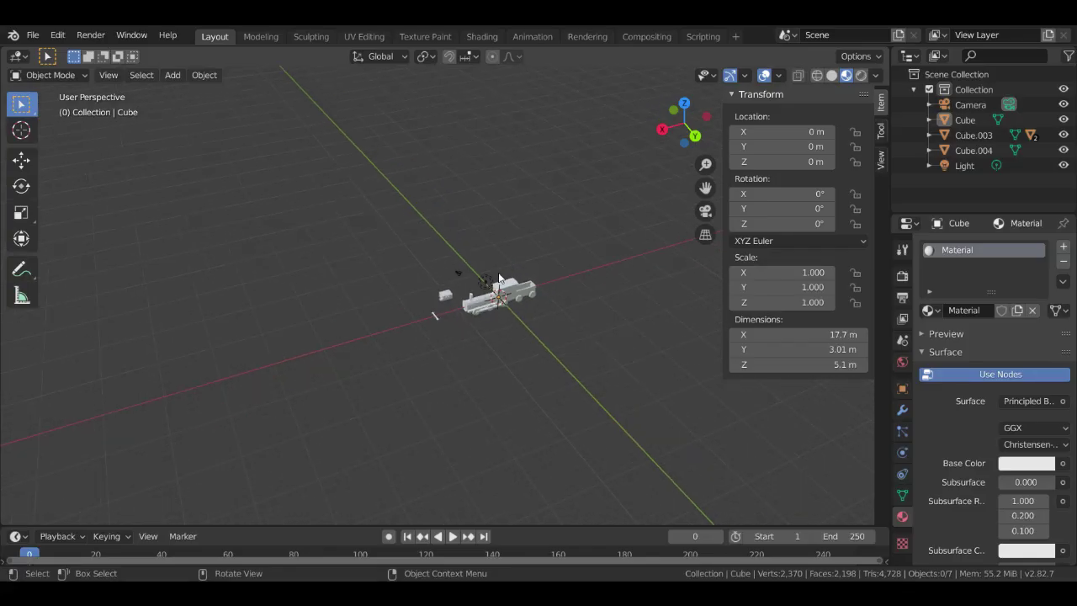
# Inspect the house's roof, walls and windows from several angles, comparing its size with the train and track piece
pyautogui.scroll(5, 513, 266)
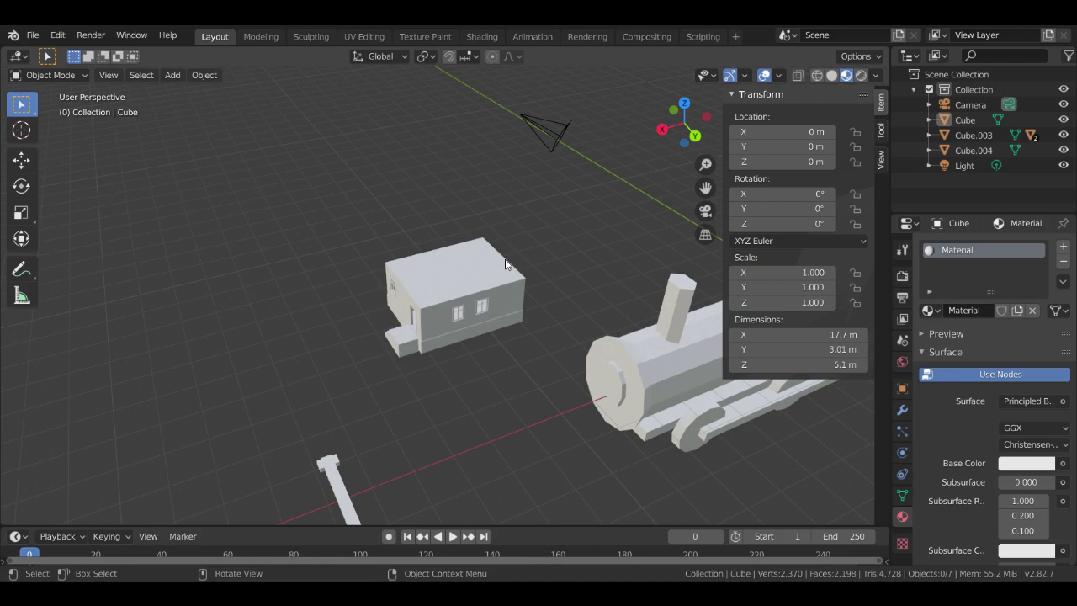
pyautogui.scroll(-4, 506, 265)
pyautogui.scroll(6, 508, 271)
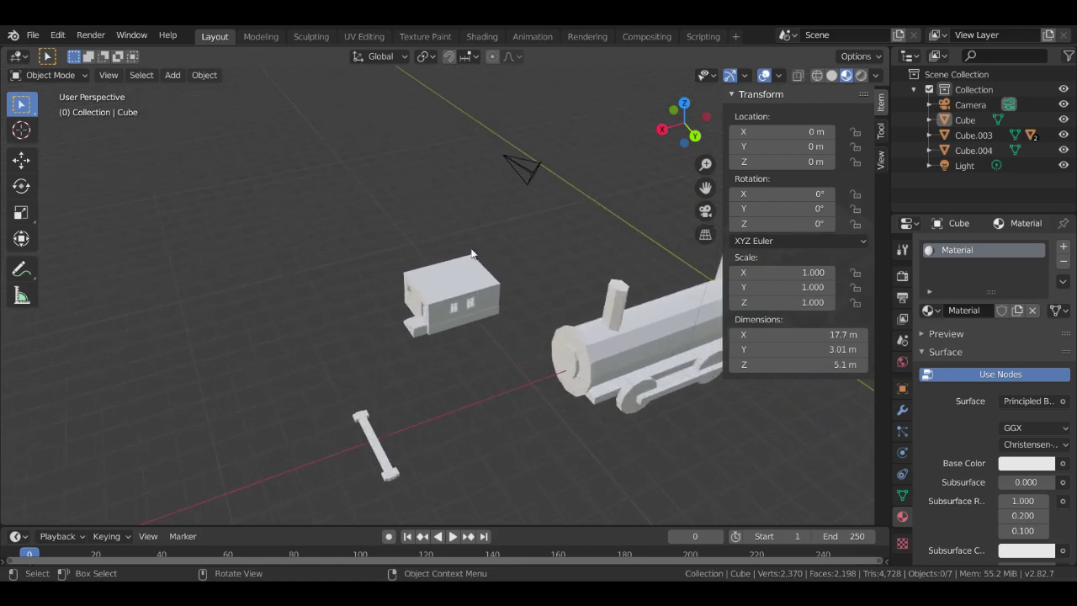
pyautogui.scroll(-3, 490, 243)
pyautogui.scroll(3, 492, 232)
pyautogui.moveTo(479, 248); pyautogui.dragTo(359, 257, button='middle')
pyautogui.scroll(-3, 522, 313)
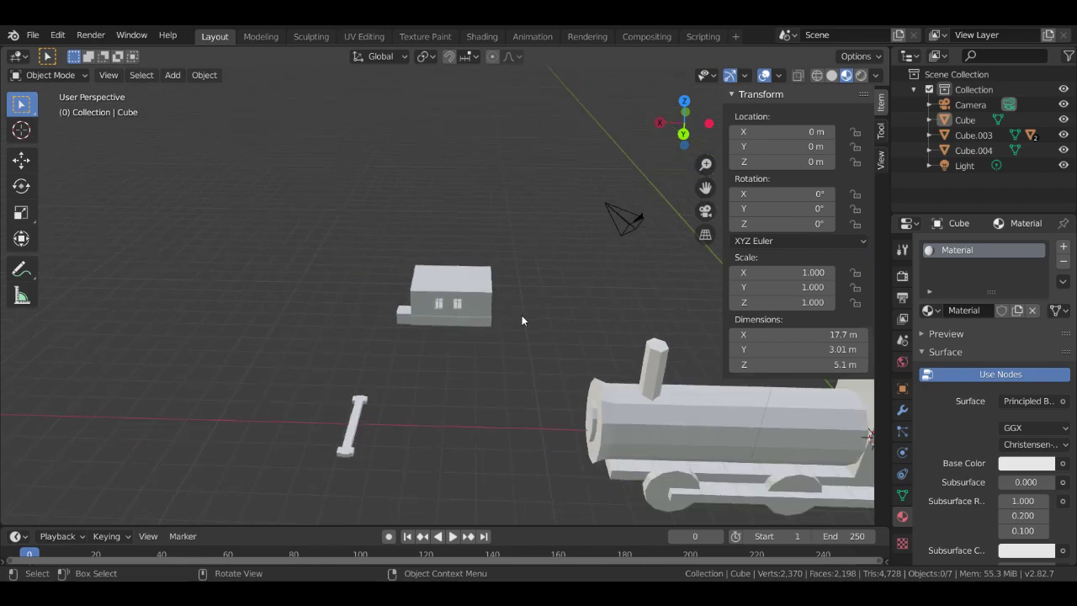
pyautogui.moveTo(522, 317); pyautogui.dragTo(530, 322, button='middle')
pyautogui.scroll(8, 530, 322)
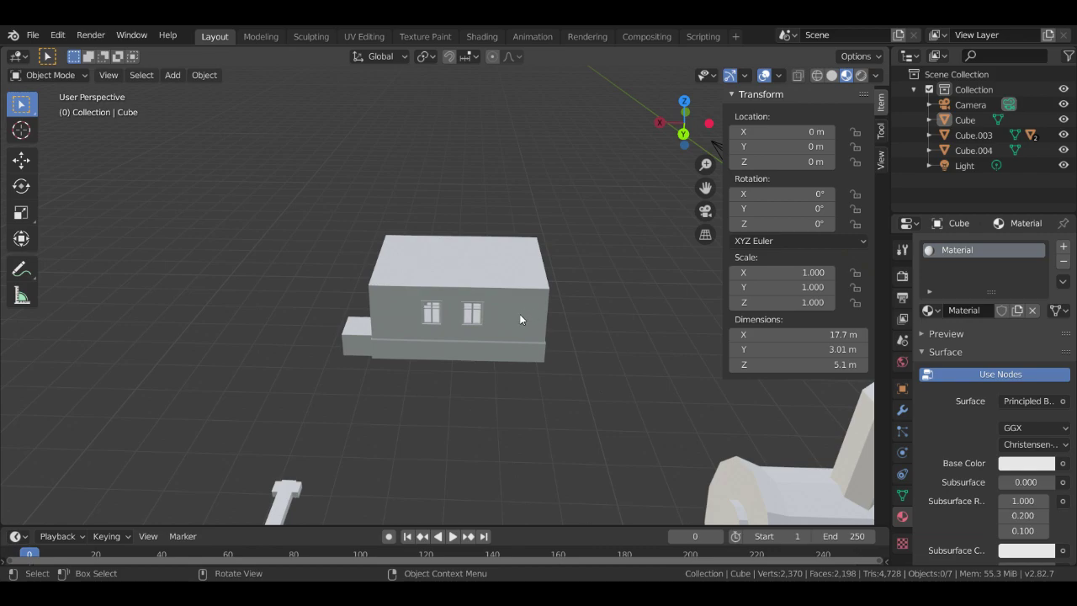
pyautogui.scroll(-3, 495, 323)
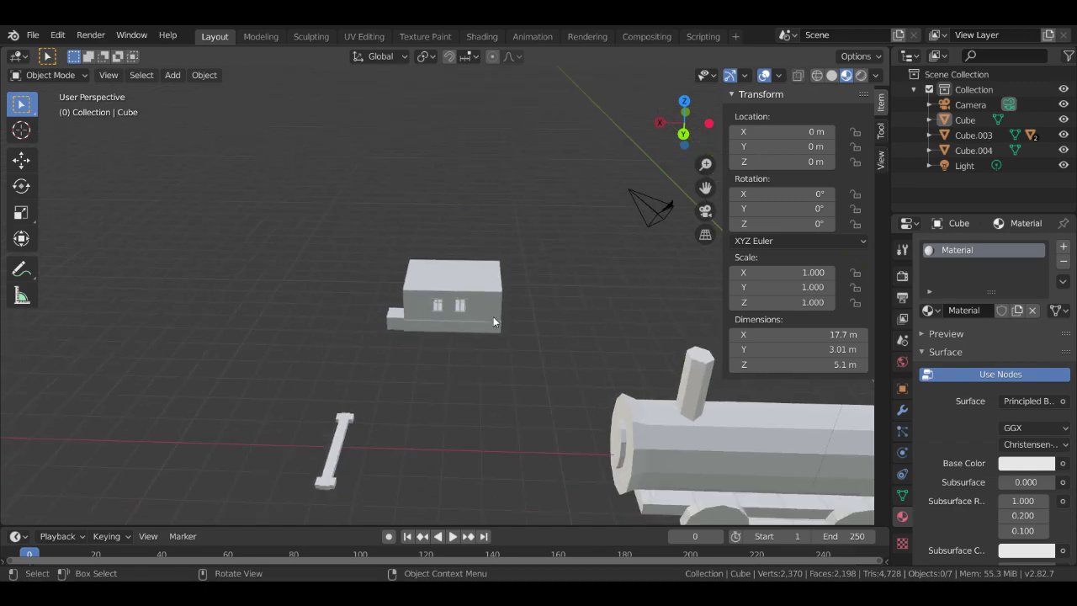
pyautogui.scroll(5, 493, 316)
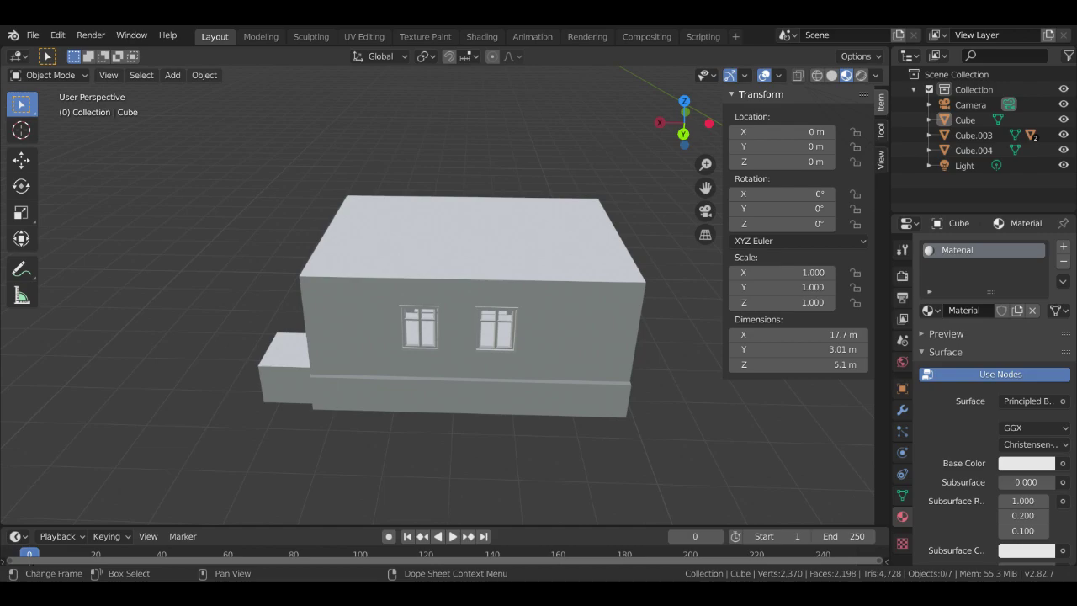
# Select the three objects of the short track piece in front of the train and copy them to the clipboard
pyautogui.scroll(-3, 388, 381)
pyautogui.scroll(5, 416, 423)
pyautogui.scroll(-5, 449, 388)
pyautogui.scroll(-6, 484, 374)
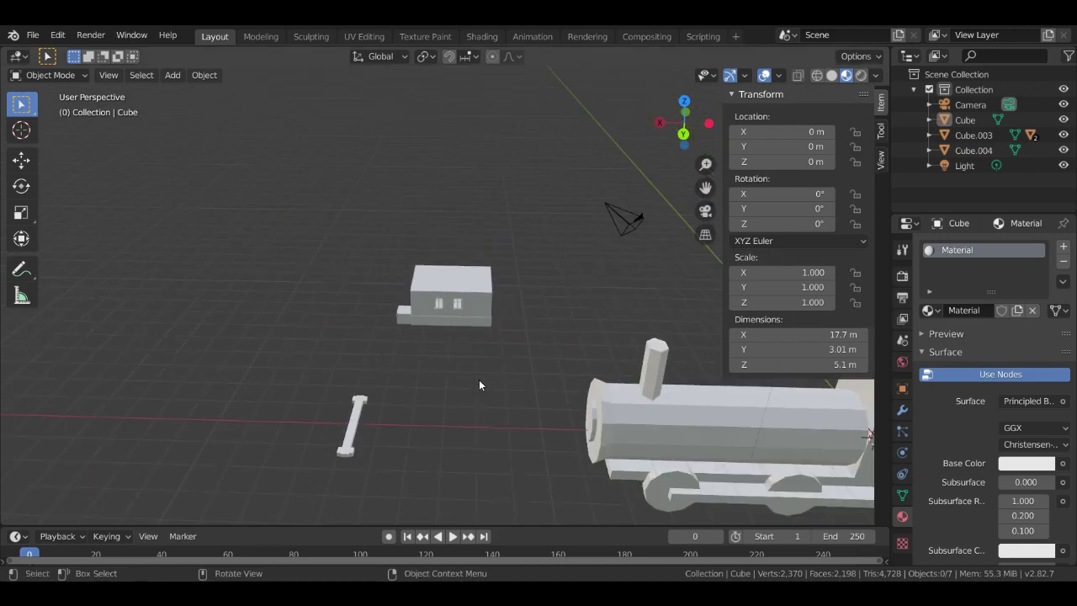
pyautogui.scroll(2, 474, 379)
pyautogui.scroll(2, 476, 369)
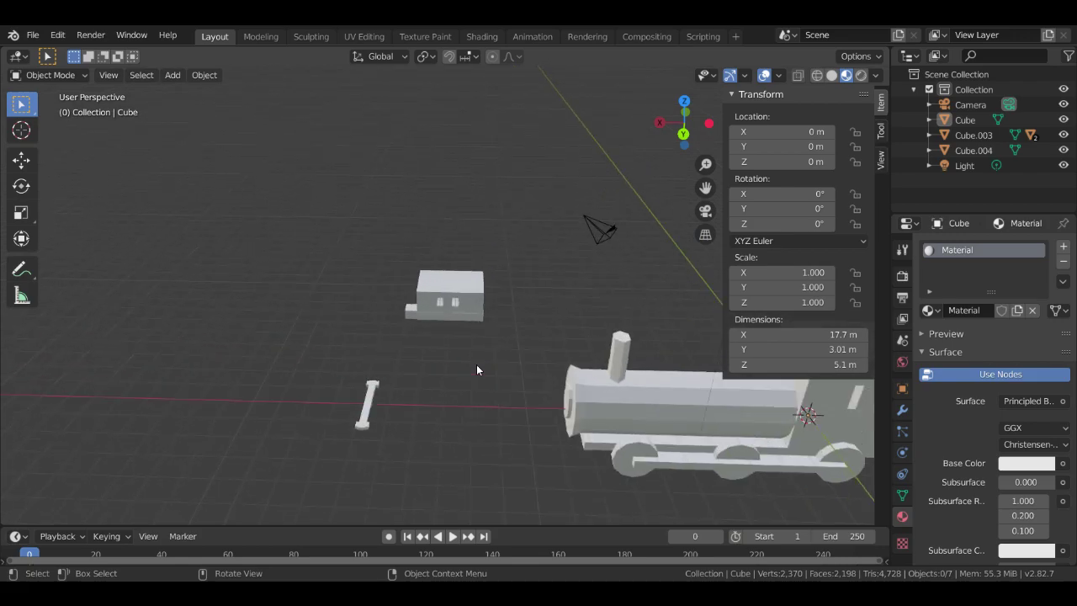
pyautogui.moveTo(473, 376); pyautogui.dragTo(538, 341, button='middle')
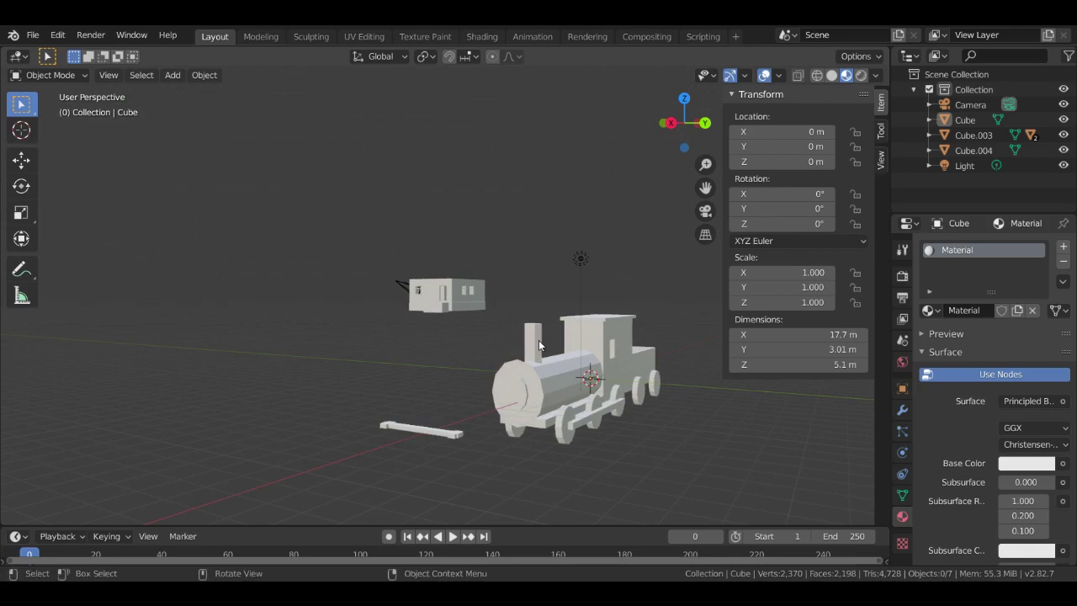
pyautogui.moveTo(523, 340); pyautogui.dragTo(404, 399, button='middle')
pyautogui.moveTo(334, 371); pyautogui.dragTo(464, 471)
pyautogui.hotkey('ctrl', 'c')
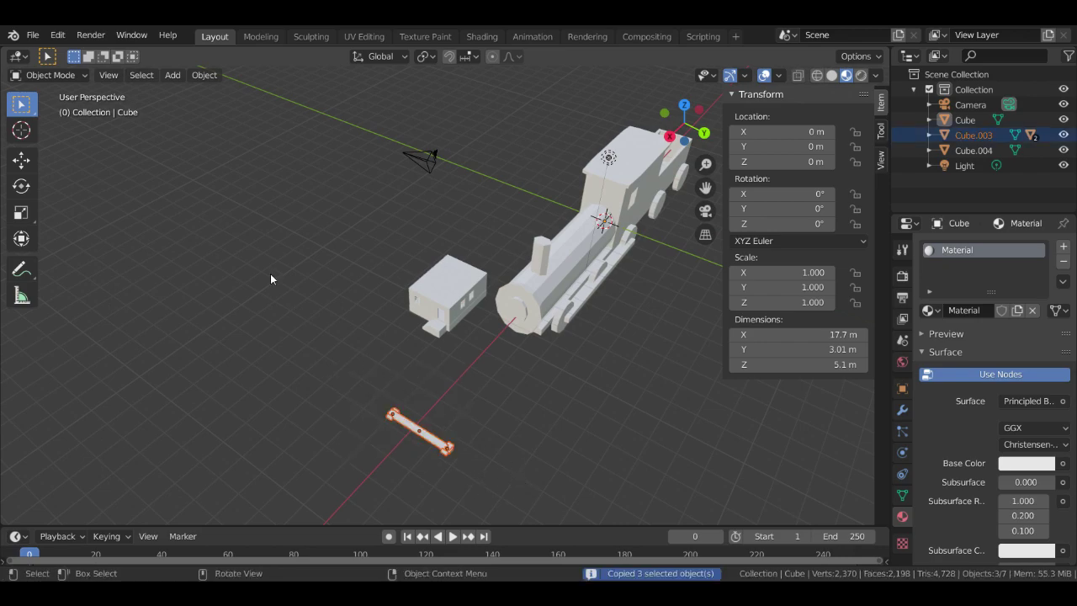
# Start a new General file without saving the changes to the train scene
pyautogui.click(28, 35)
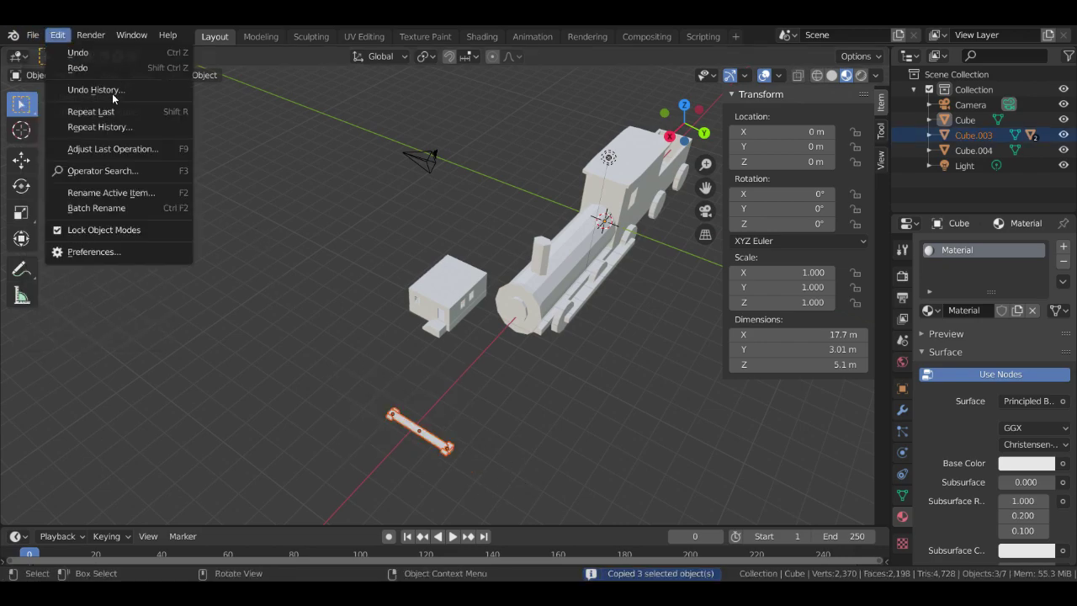
pyautogui.click(34, 36)
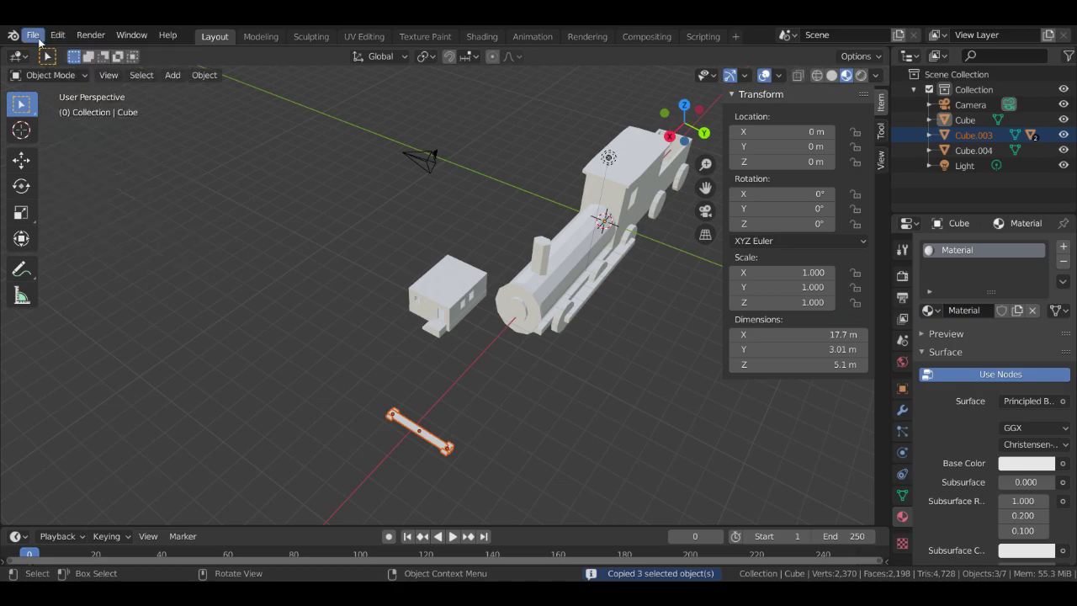
pyautogui.click(33, 35)
pyautogui.moveTo(52, 52)
pyautogui.click(202, 52)
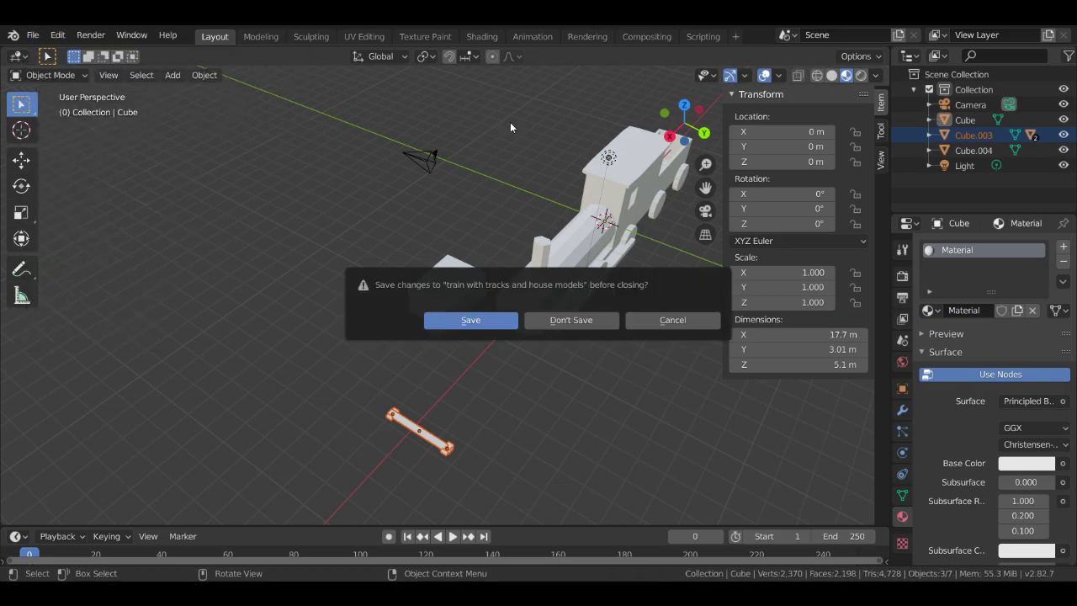
pyautogui.click(569, 321)
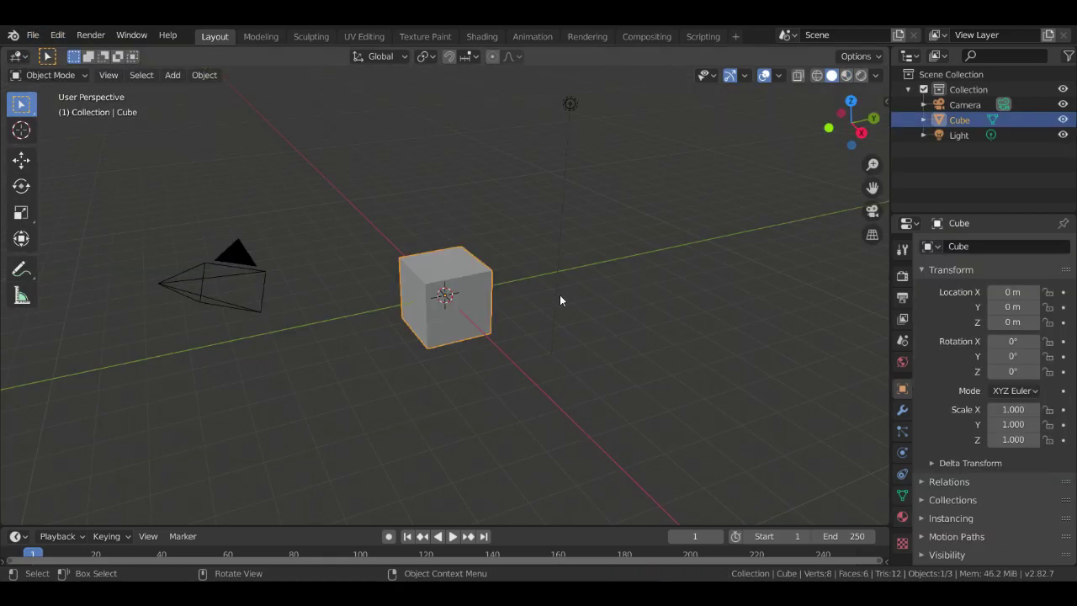
# Delete the default cube from the new scene
pyautogui.press('x')
pyautogui.press('x')
pyautogui.click(355, 335)
pyautogui.moveTo(352, 334); pyautogui.dragTo(539, 455, button='middle')
pyautogui.press('KP_1')
pyautogui.moveTo(481, 402); pyautogui.dragTo(304, 453, button='middle')
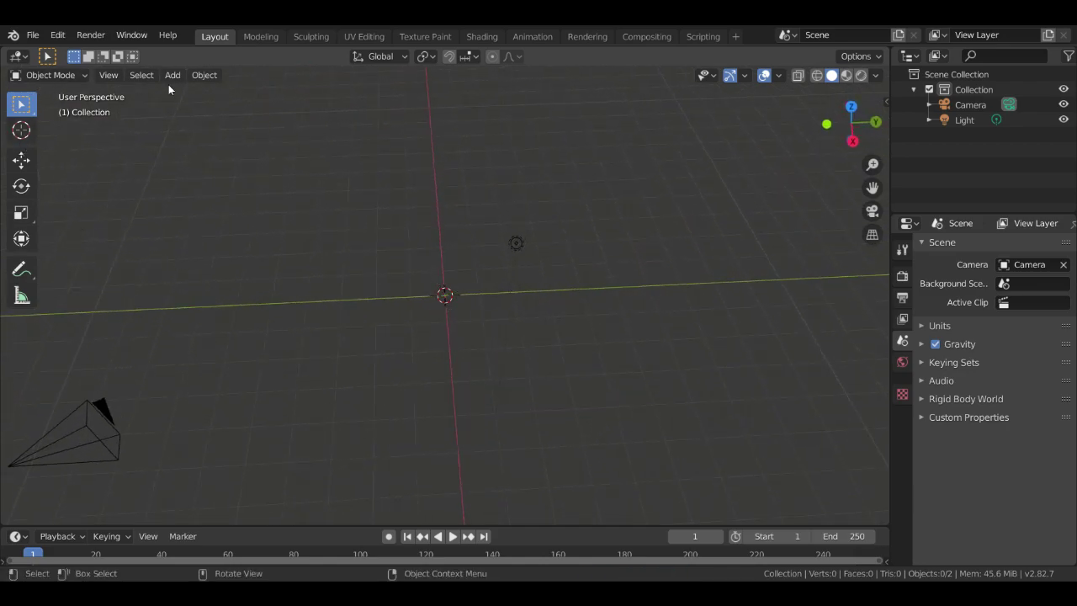
pyautogui.hotkey('shift', 's')
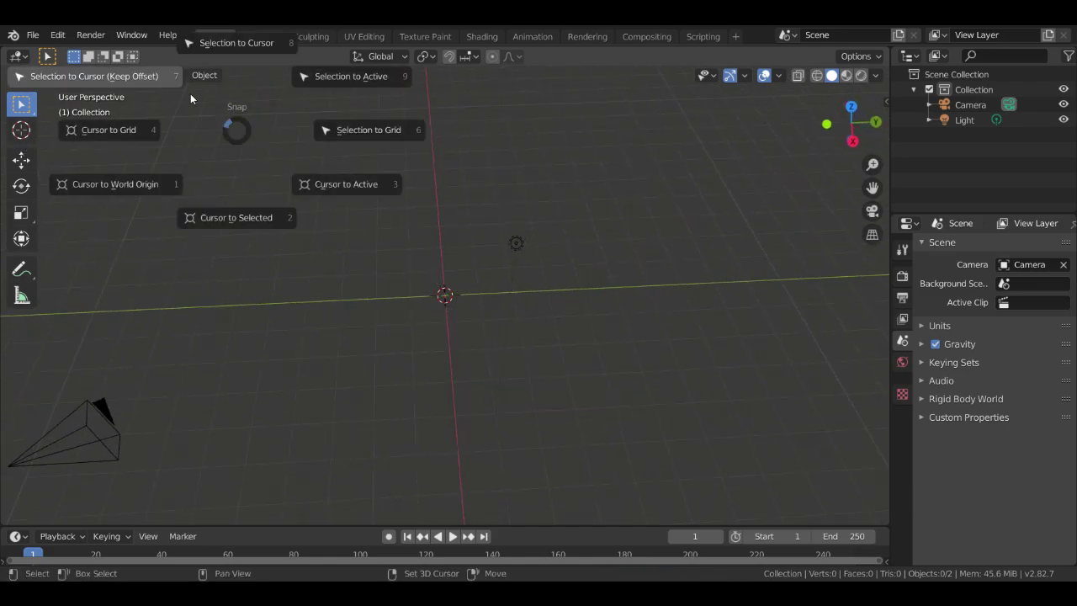
pyautogui.click(484, 373)
pyautogui.hotkey('shift', 'a')
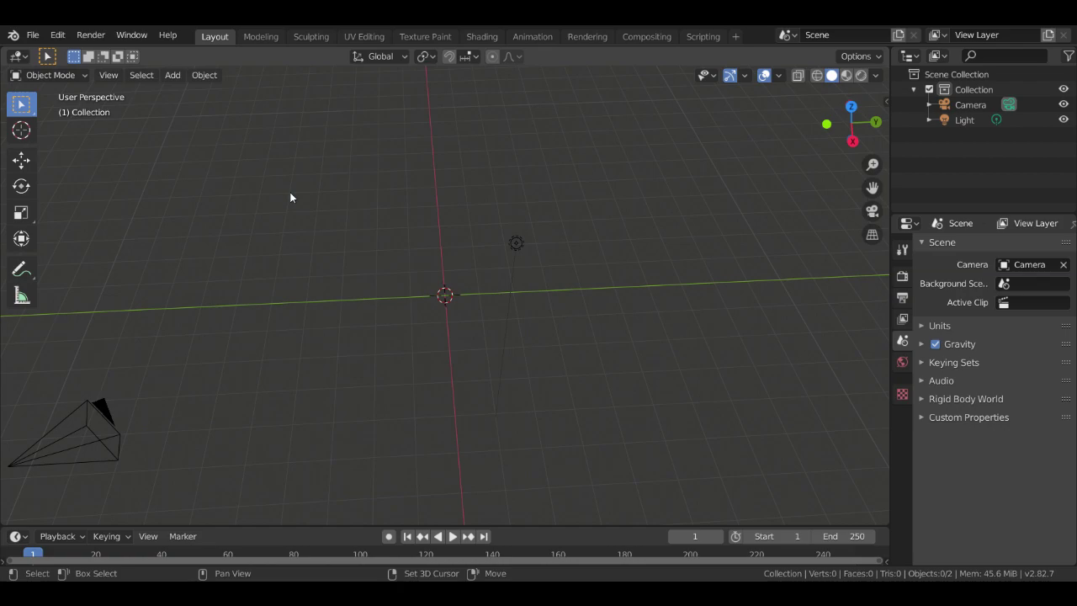
pyautogui.hotkey('shift', 'Tab')
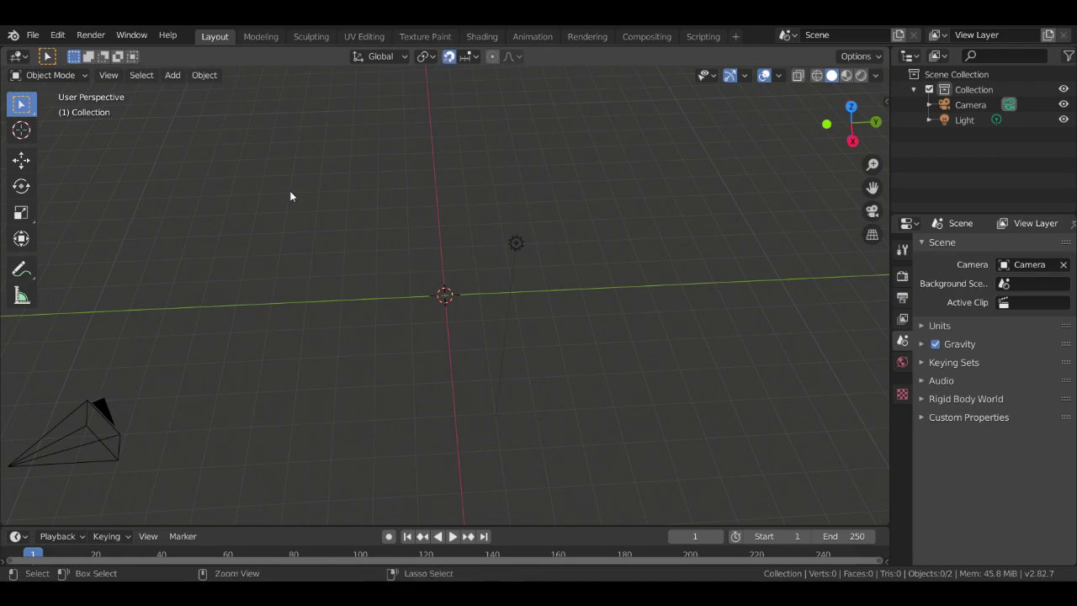
# Quit the session without saving the changes, and dismiss the splash screen after reopening Blender
pyautogui.hotkey('ctrl', 'q')
pyautogui.click(549, 321)
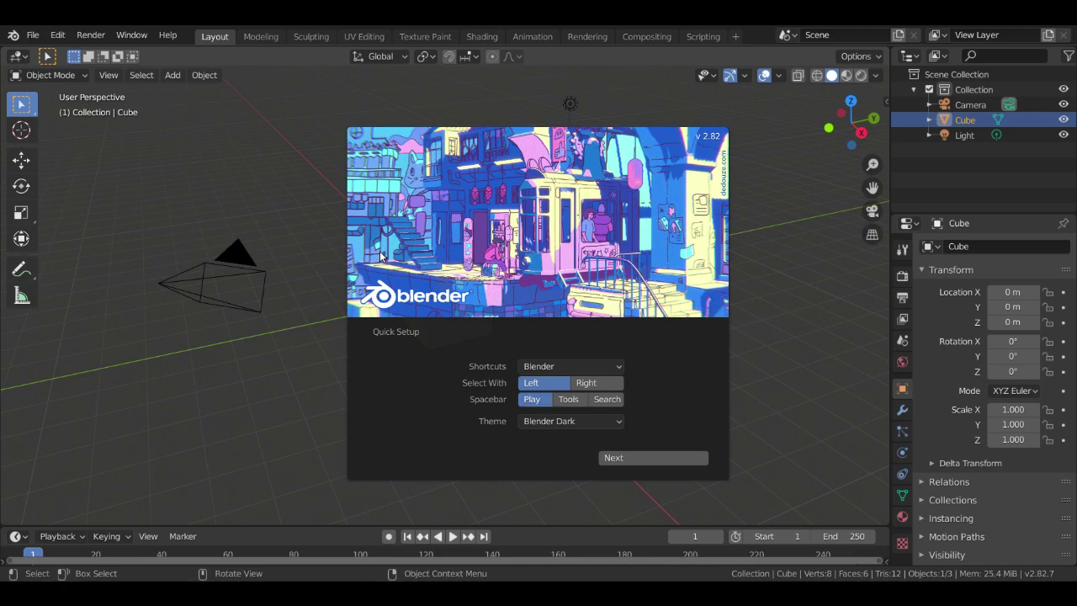
pyautogui.click(413, 406)
# Remove the selected default cube from the reopened scene
pyautogui.moveTo(418, 399); pyautogui.dragTo(332, 400, button='middle')
pyautogui.moveTo(395, 357); pyautogui.dragTo(503, 342, button='middle')
pyautogui.press('x')
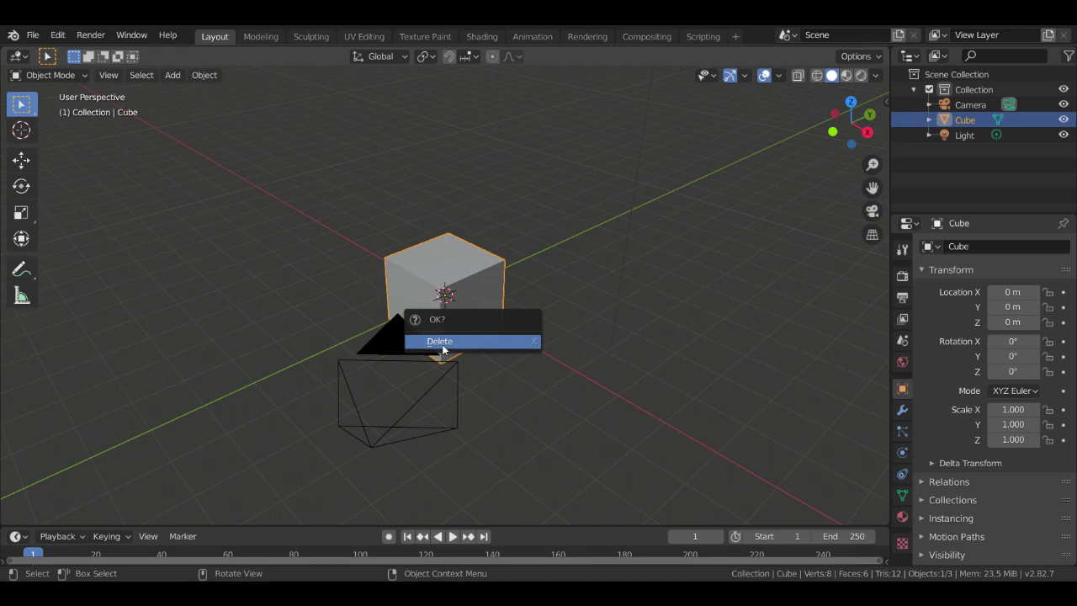
pyautogui.click(443, 341)
pyautogui.hotkey('shift', 'x')
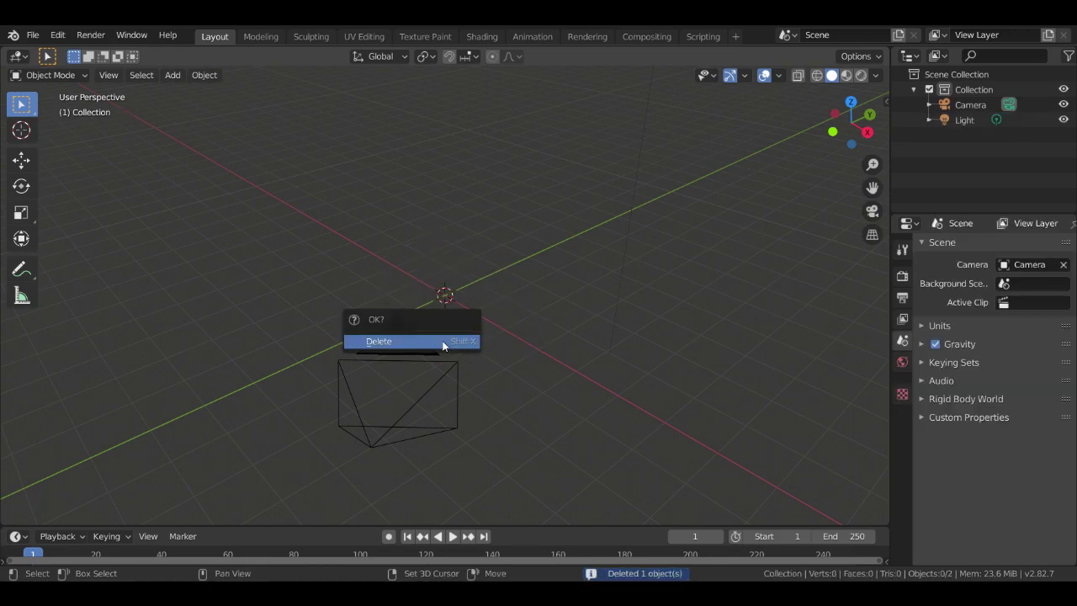
pyautogui.click(444, 342)
pyautogui.hotkey('shift', '`')
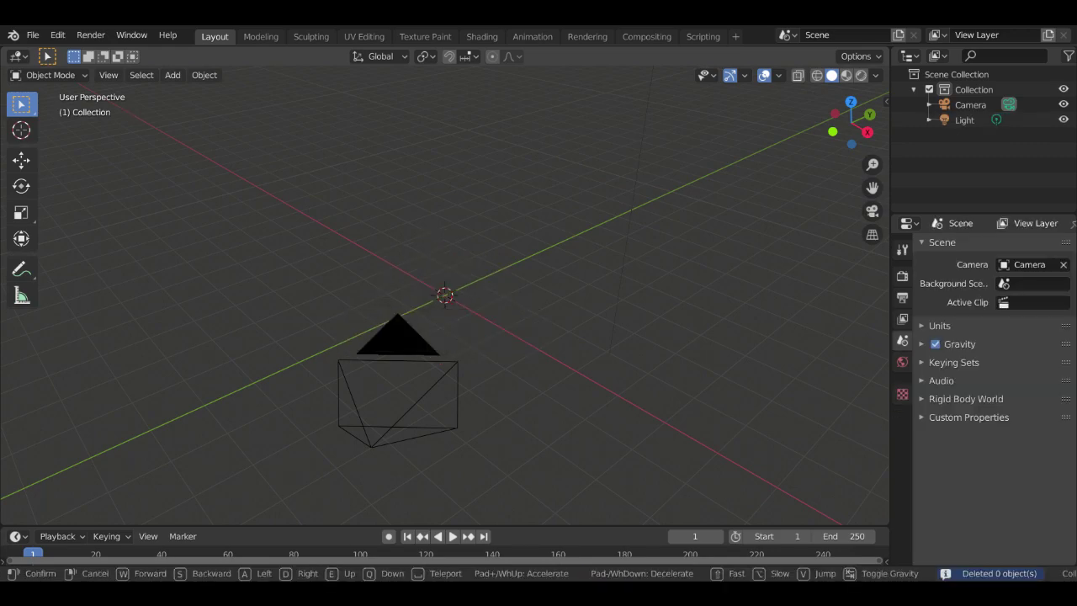
pyautogui.click(456, 318)
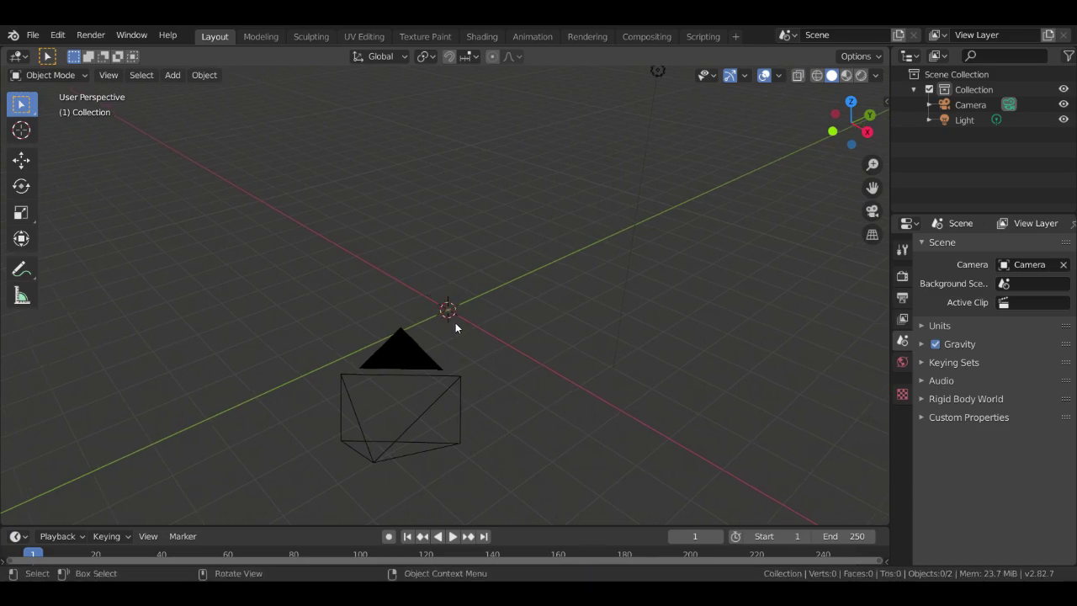
pyautogui.press('Delete')
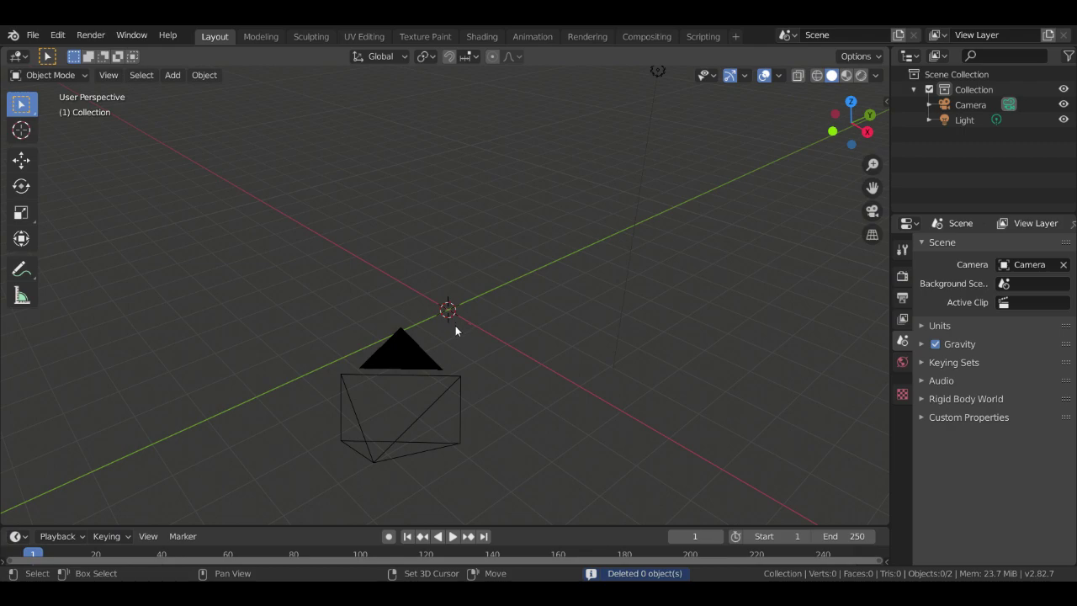
pyautogui.hotkey('shift', 'd')
pyautogui.scroll(-5, 458, 342)
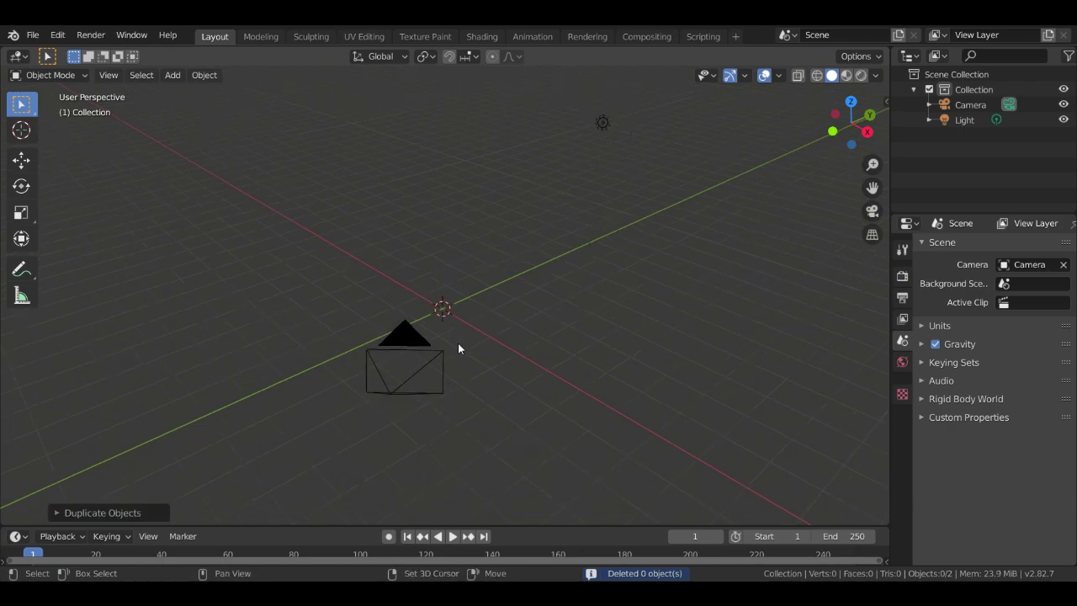
pyautogui.press('x')
pyautogui.click(455, 346)
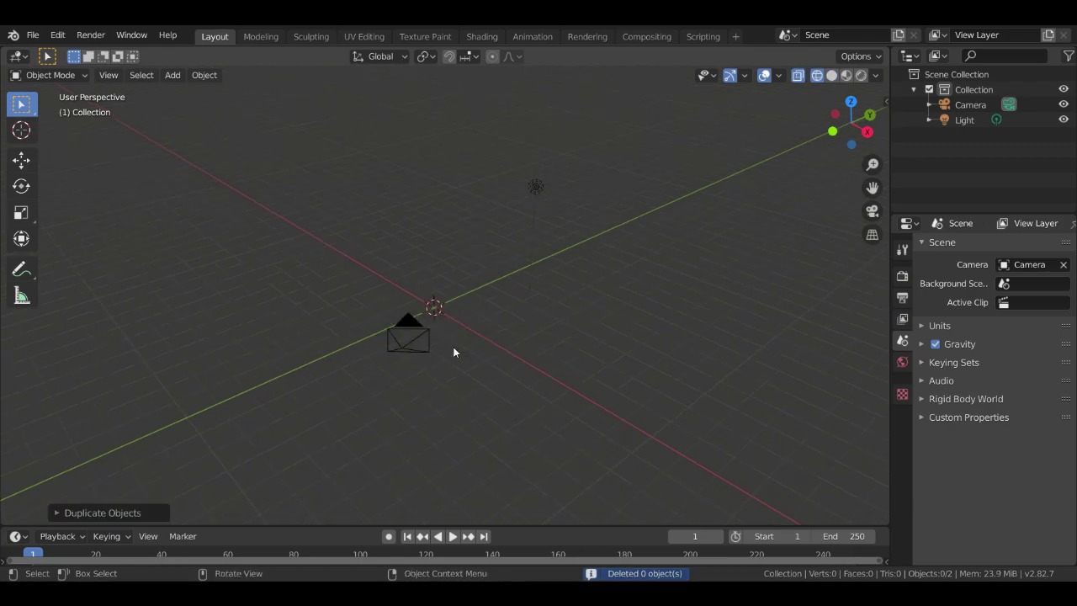
# Place the 3D cursor on the scene camera in the viewport
pyautogui.keyDown('shift'); pyautogui.moveTo(450, 296); pyautogui.dragTo(548, 337, button='right'); pyautogui.keyUp('shift')
pyautogui.keyDown('shift'); pyautogui.rightClick(483, 353); pyautogui.keyUp('shift')
pyautogui.keyDown('shift'); pyautogui.rightClick(408, 322); pyautogui.keyUp('shift')
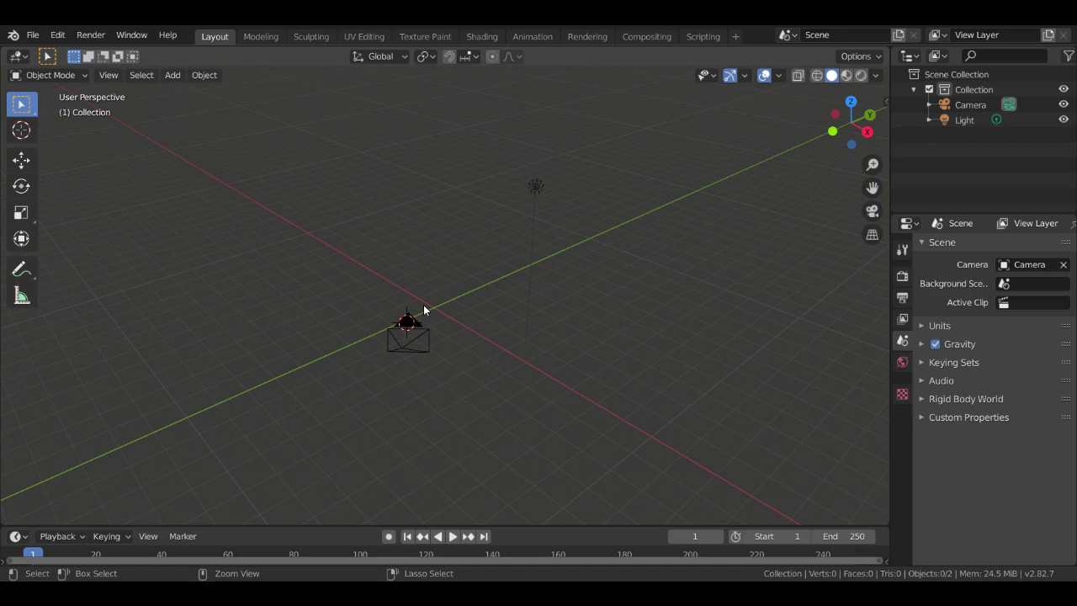
# Undo the removal of the default cube, and delete the cube once more
pyautogui.hotkey('ctrl', 'z')
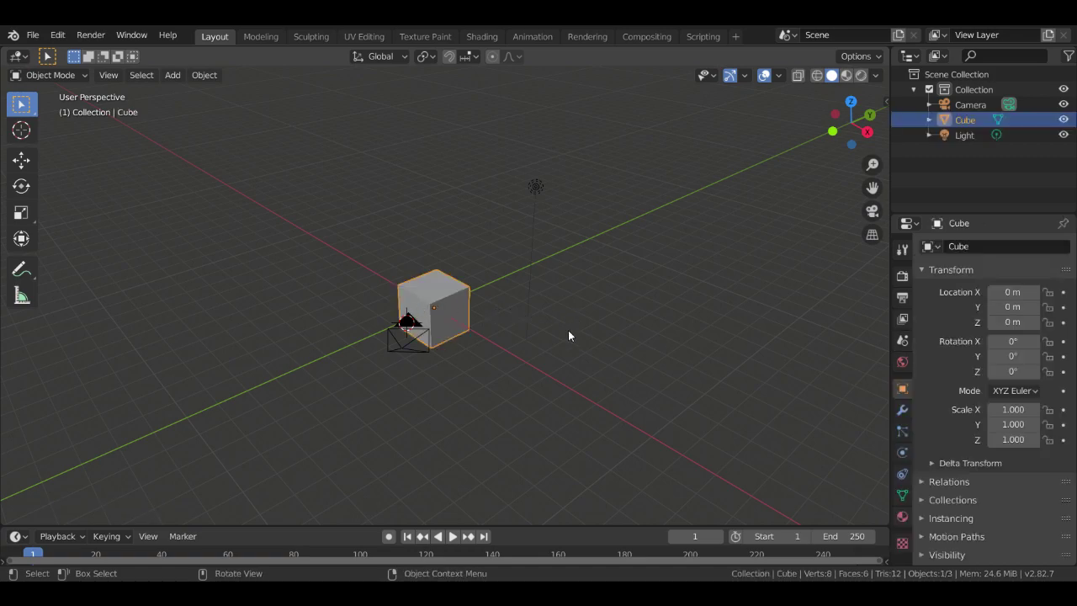
pyautogui.press('x')
pyautogui.click(470, 335)
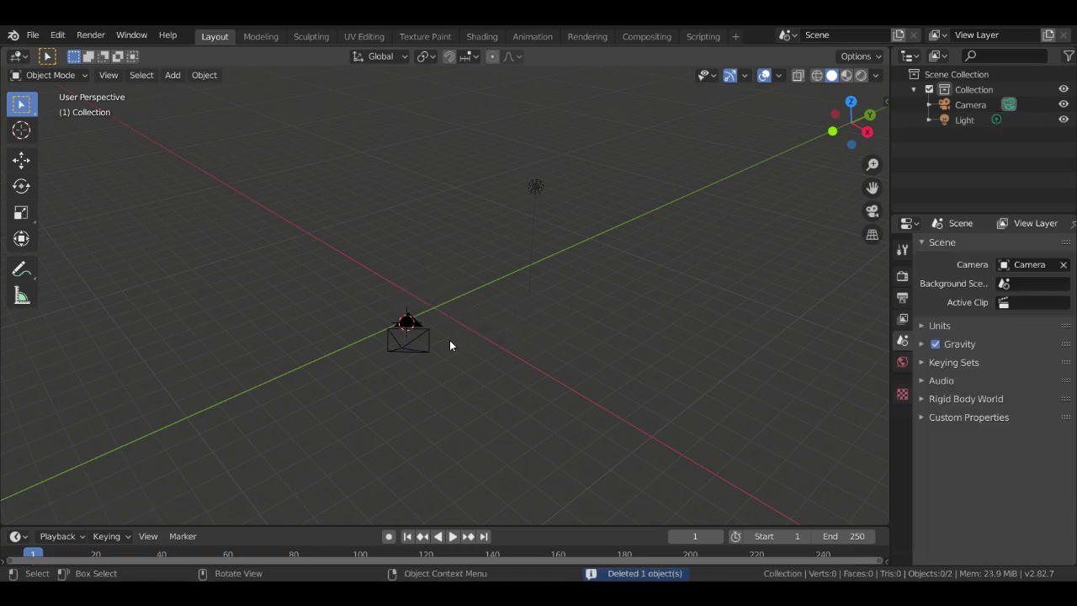
# Try pasting the copied track piece into the empty scene, and remove it again
pyautogui.moveTo(474, 336); pyautogui.dragTo(468, 413, button='middle')
pyautogui.hotkey('ctrl', 'v')
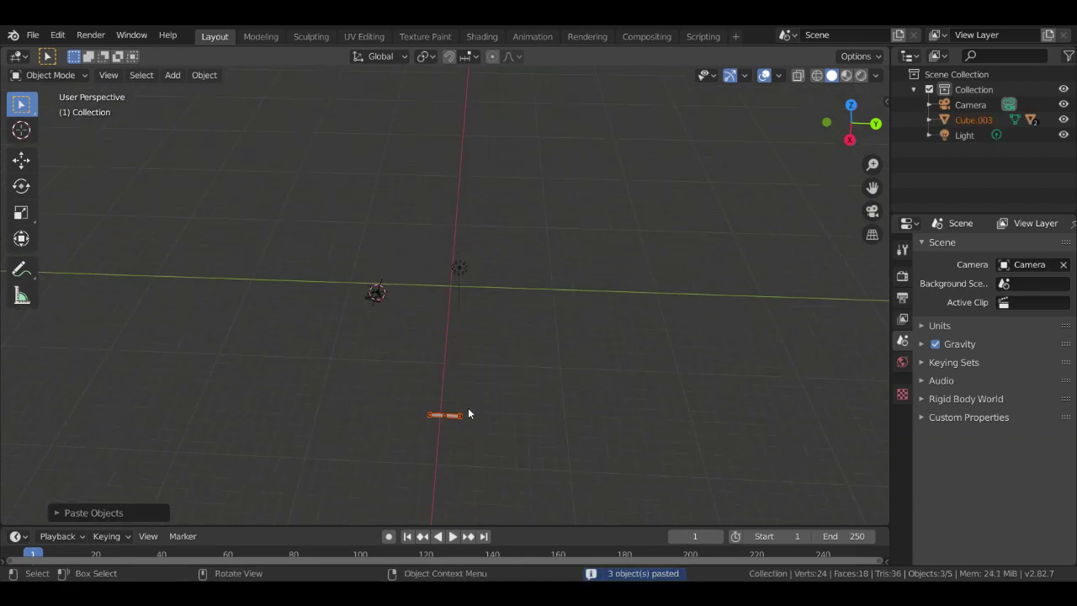
pyautogui.press('Delete')
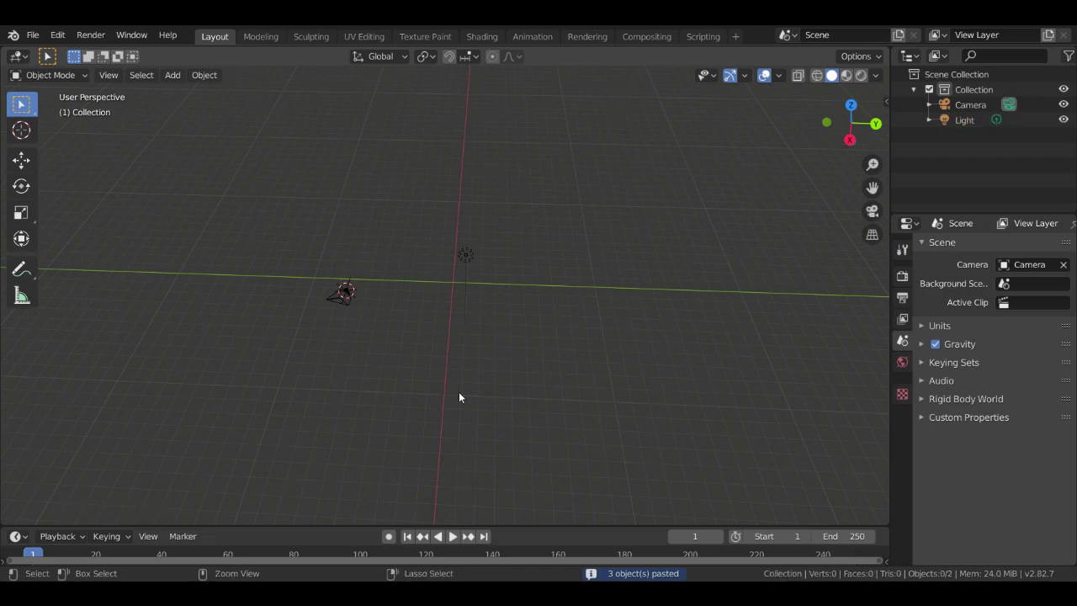
# Paste the copied track piece into the empty scene and frame it in the viewport
pyautogui.moveTo(425, 342); pyautogui.dragTo(475, 335, button='middle')
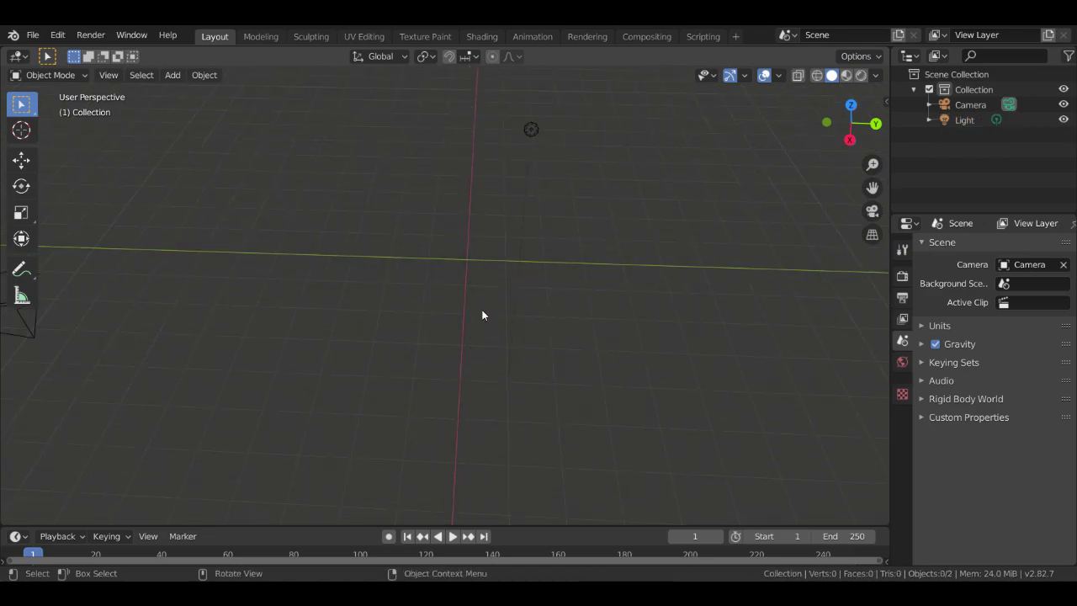
pyautogui.moveTo(483, 312); pyautogui.dragTo(497, 300, button='middle')
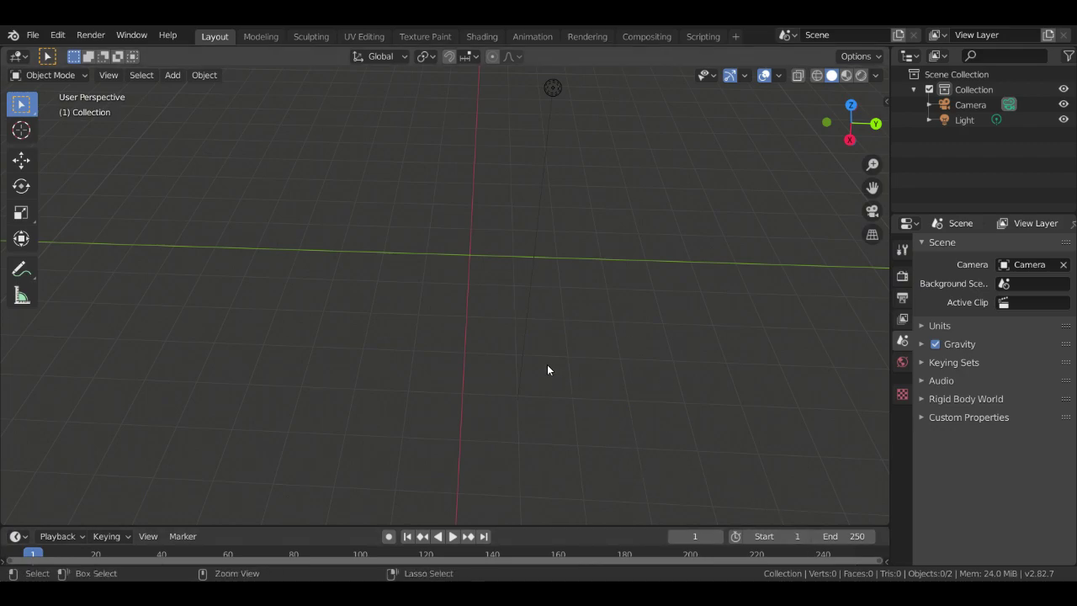
pyautogui.hotkey('ctrl', 'v')
pyautogui.scroll(-2, 433, 384)
pyautogui.scroll(-2, 431, 385)
pyautogui.press('KP_Decimal')
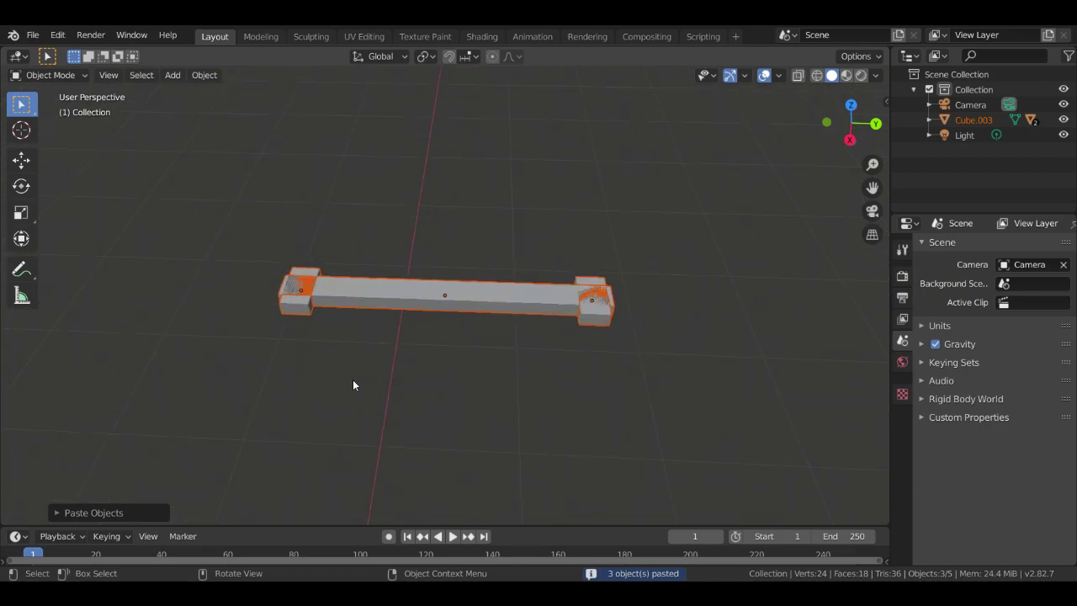
# Select the track piece's long cross beam, Cube.003, and add an Array modifier to it
pyautogui.rightClick(407, 316)
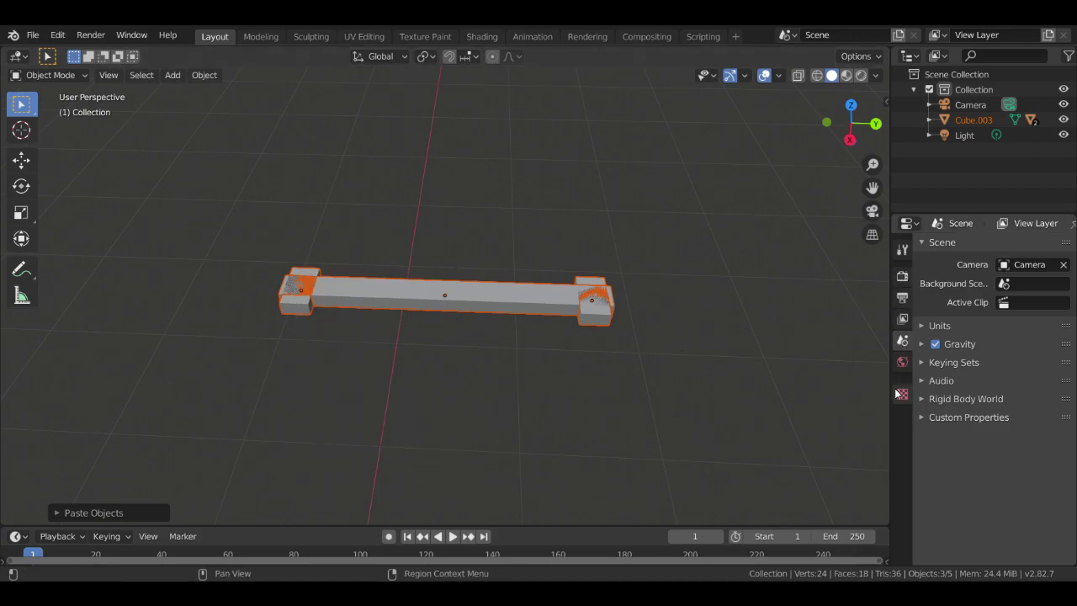
pyautogui.click(457, 390)
pyautogui.moveTo(149, 228); pyautogui.dragTo(710, 368)
pyautogui.click(452, 310)
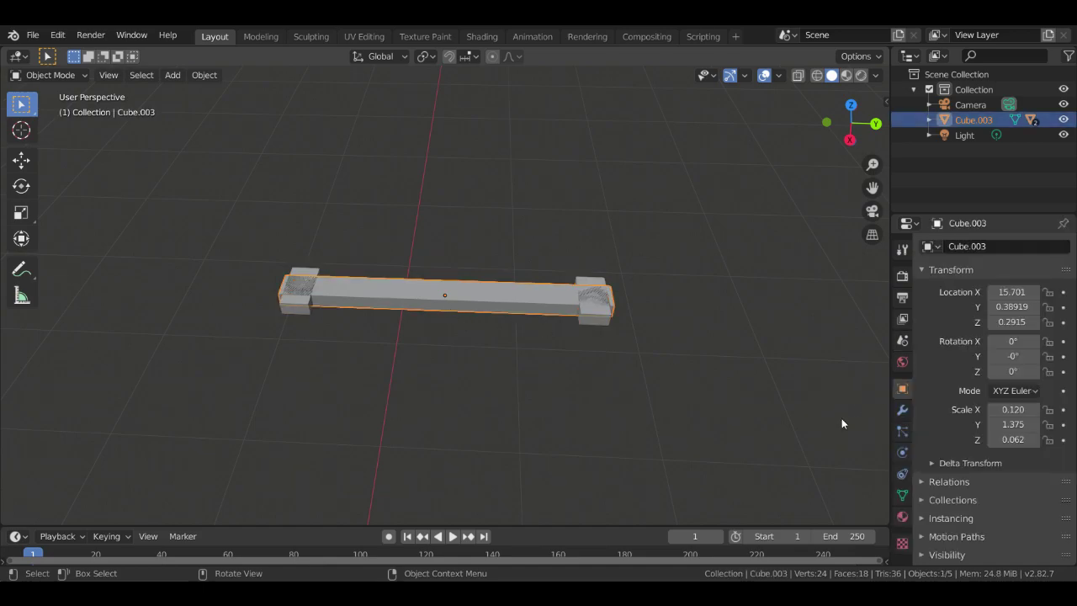
pyautogui.click(901, 471)
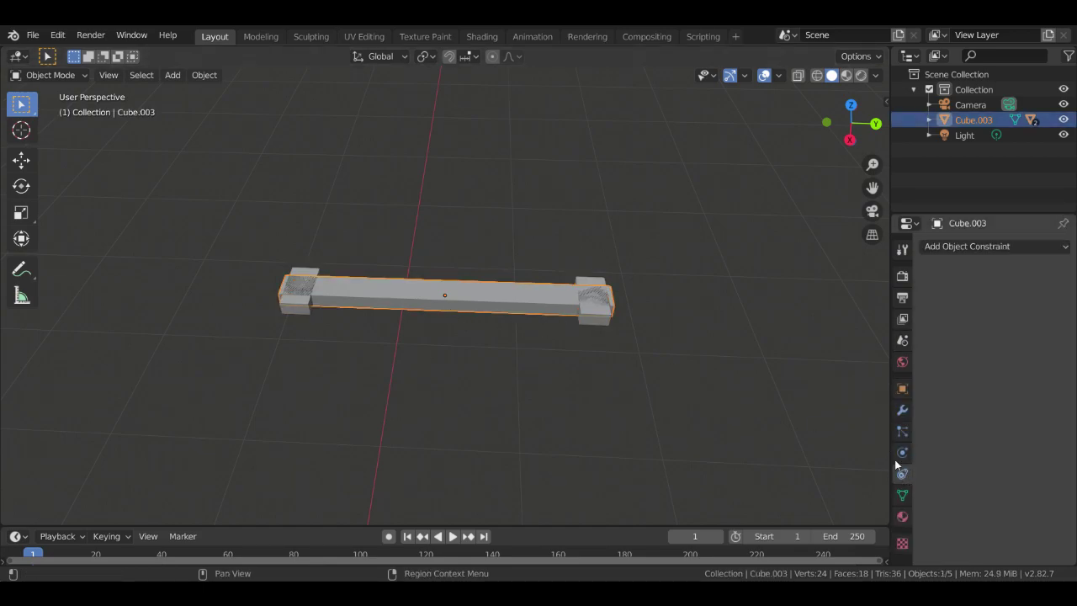
pyautogui.click(903, 496)
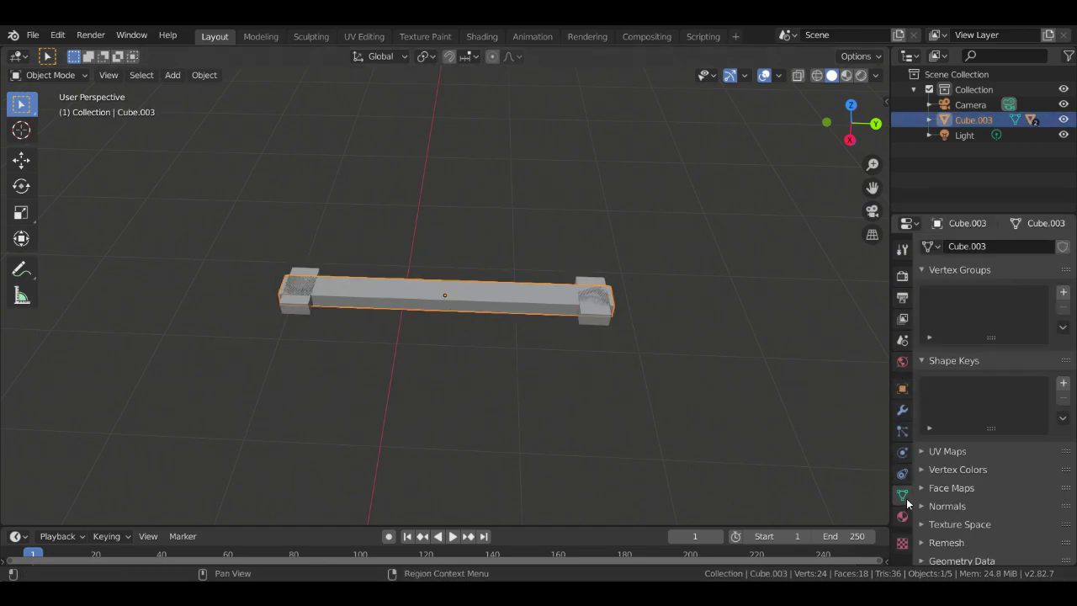
pyautogui.click(902, 454)
pyautogui.click(902, 410)
pyautogui.click(987, 246)
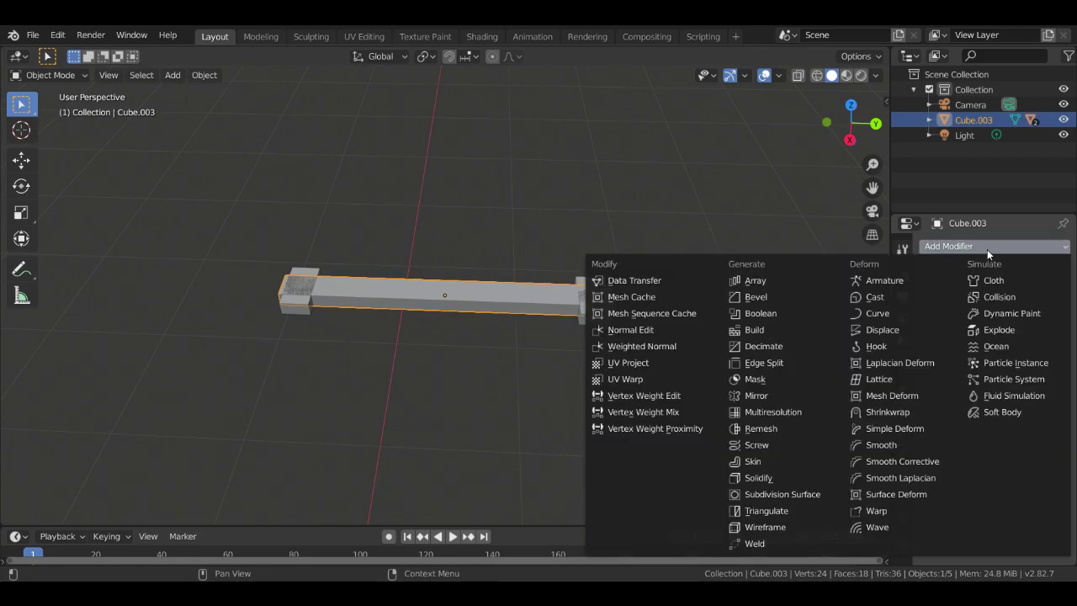
pyautogui.click(762, 281)
# Select both small rail blocks and add an Array modifier to the active one, Cube.001
pyautogui.moveTo(447, 354); pyautogui.dragTo(114, 421, button='middle')
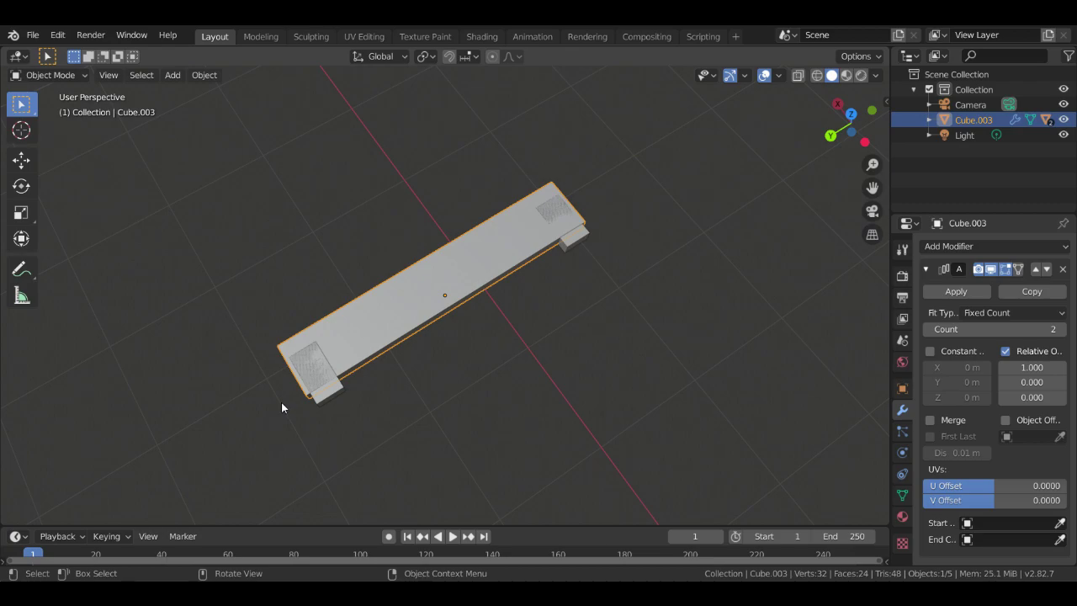
pyautogui.click(333, 396)
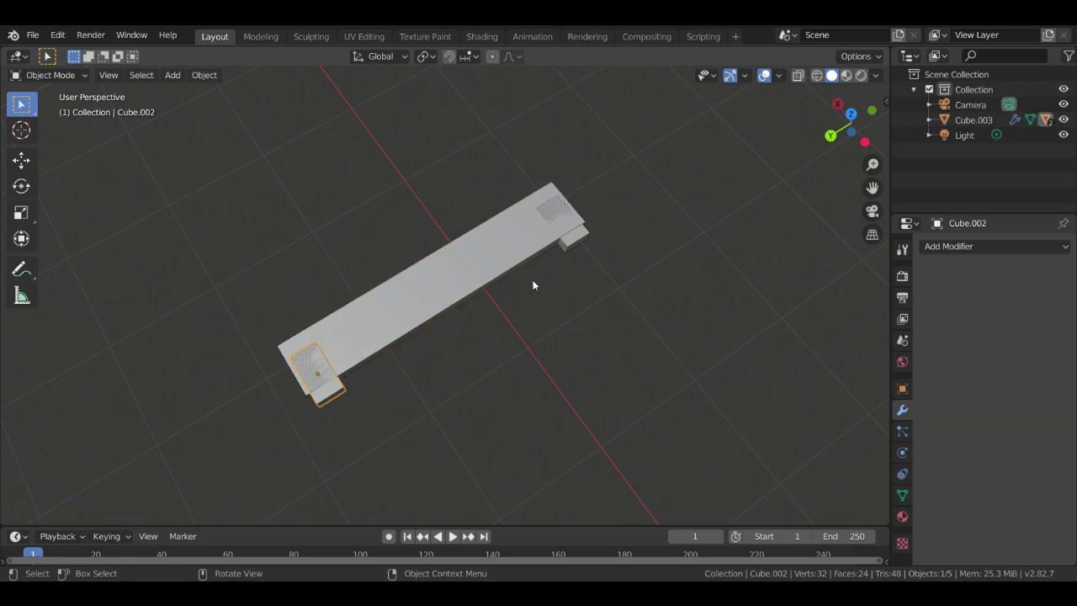
pyautogui.keyDown('shift'); pyautogui.click(576, 241); pyautogui.keyUp('shift')
pyautogui.click(971, 246)
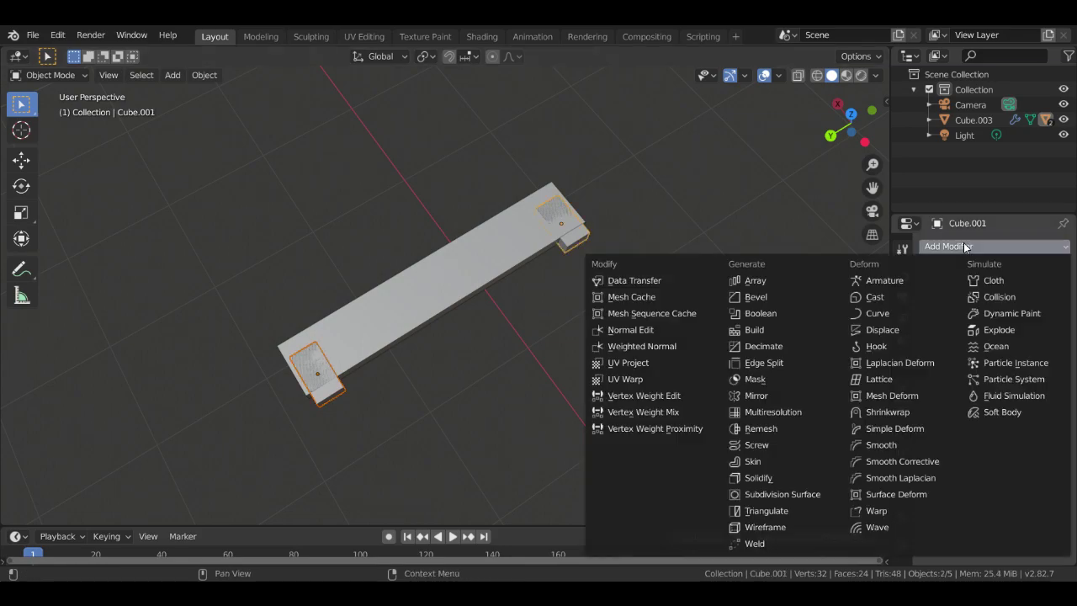
pyautogui.click(747, 280)
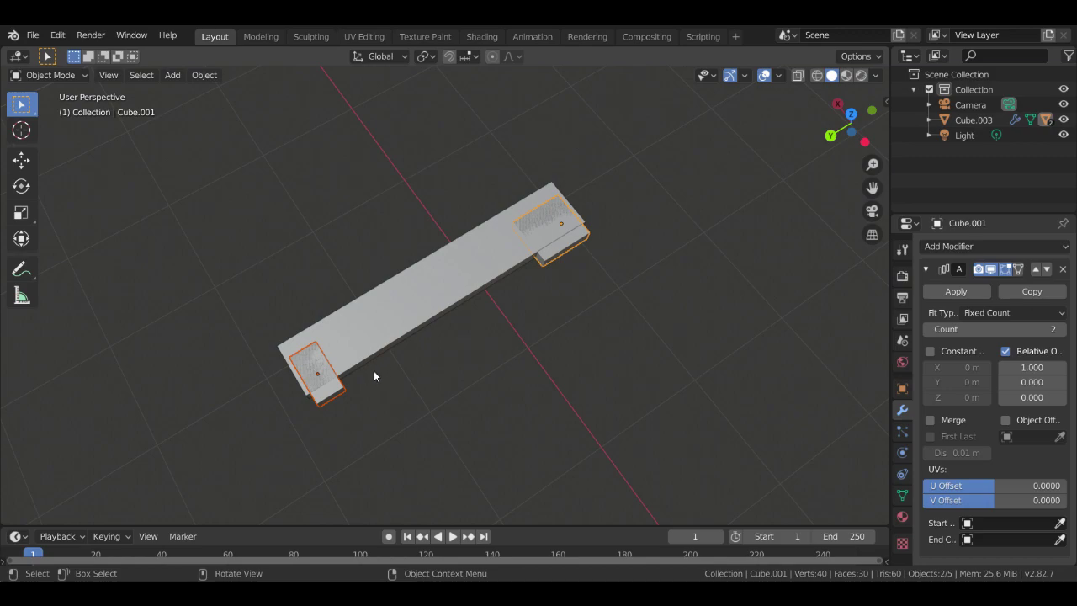
# Add an Array modifier to the other small rail block, Cube.002, and deselect it
pyautogui.click(342, 390)
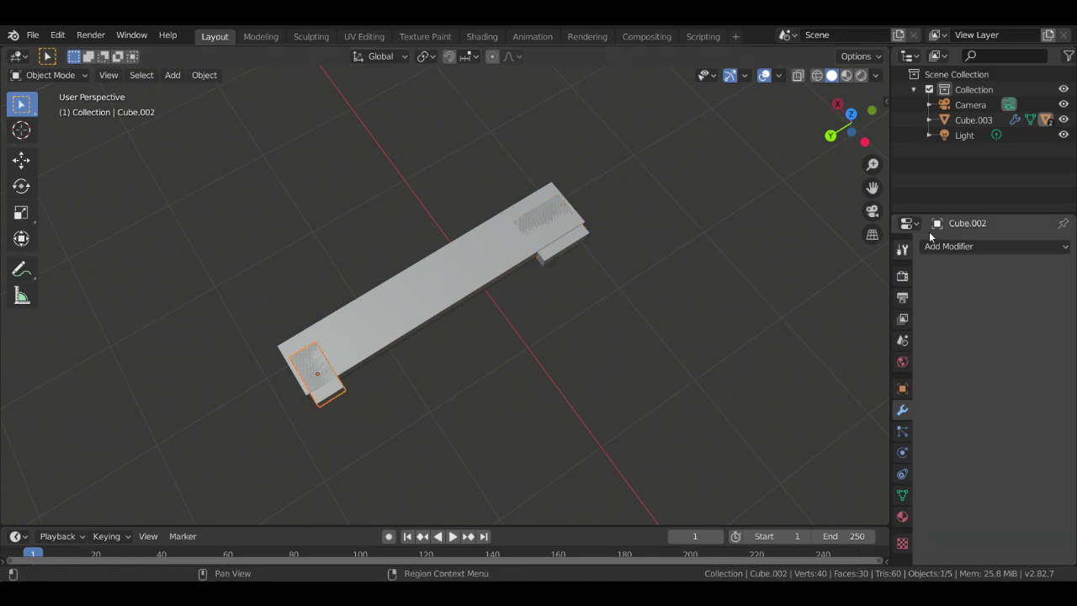
pyautogui.click(957, 245)
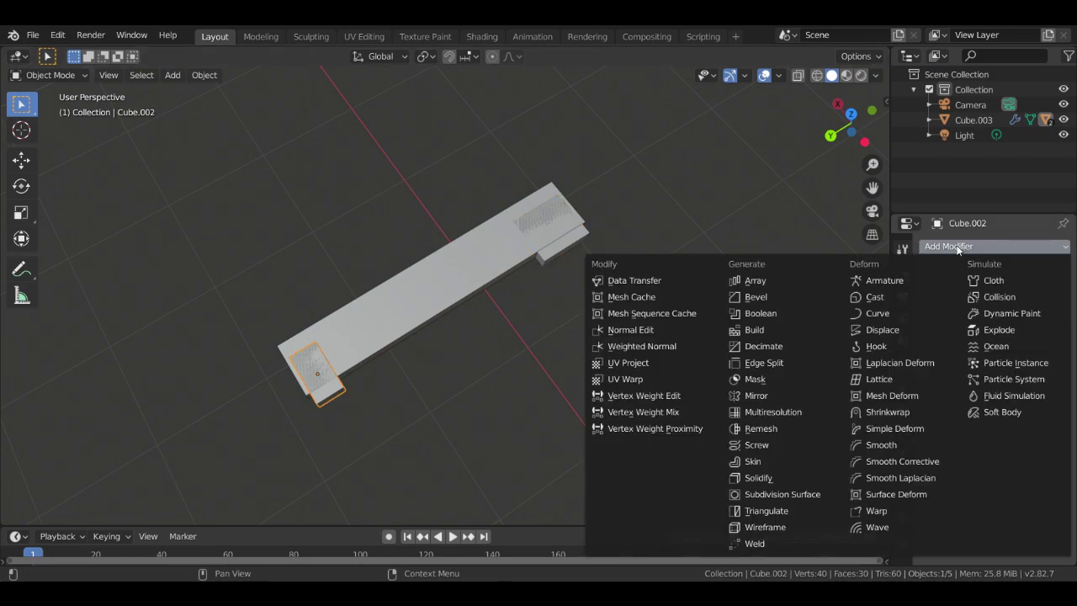
pyautogui.click(767, 285)
pyautogui.click(535, 361)
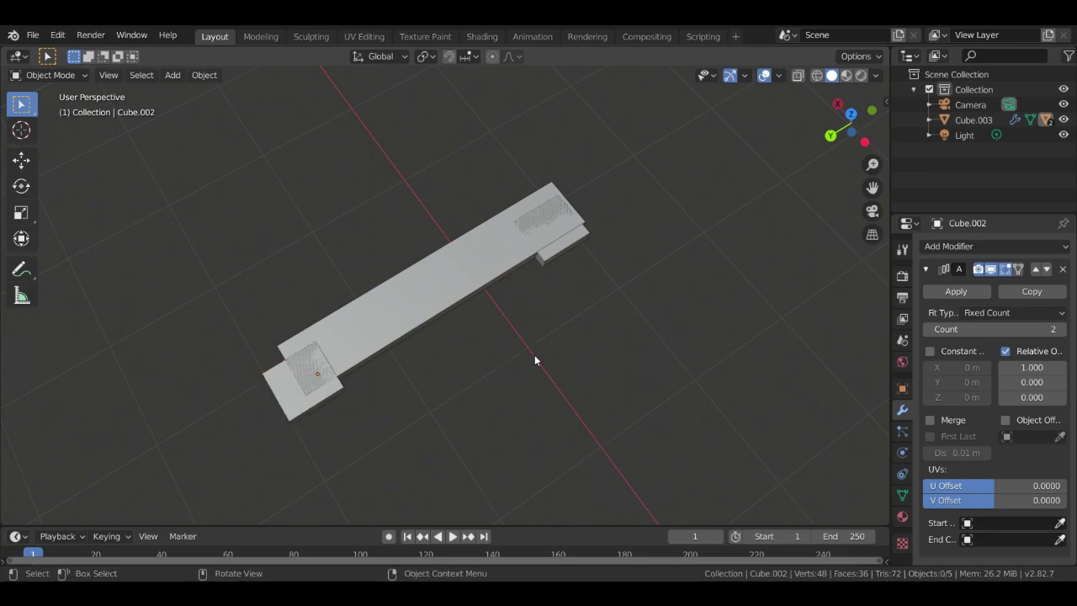
# Undo the Array modifiers, the pasted track piece and the cube deletion to get back to the default cube
pyautogui.hotkey('ctrl', 'z')
pyautogui.hotkey('ctrl', 'z')
pyautogui.hotkey('ctrl', 'z')
pyautogui.hotkey('ctrl', 'z')
pyautogui.moveTo(535, 361); pyautogui.dragTo(809, 338, button='middle')
pyautogui.scroll(2, 782, 368)
pyautogui.scroll(-7, 754, 343)
pyautogui.scroll(-4, 753, 343)
pyautogui.hotkey('ctrl', 'z')
pyautogui.hotkey('ctrl', 'z')
pyautogui.hotkey('ctrl', 'z')
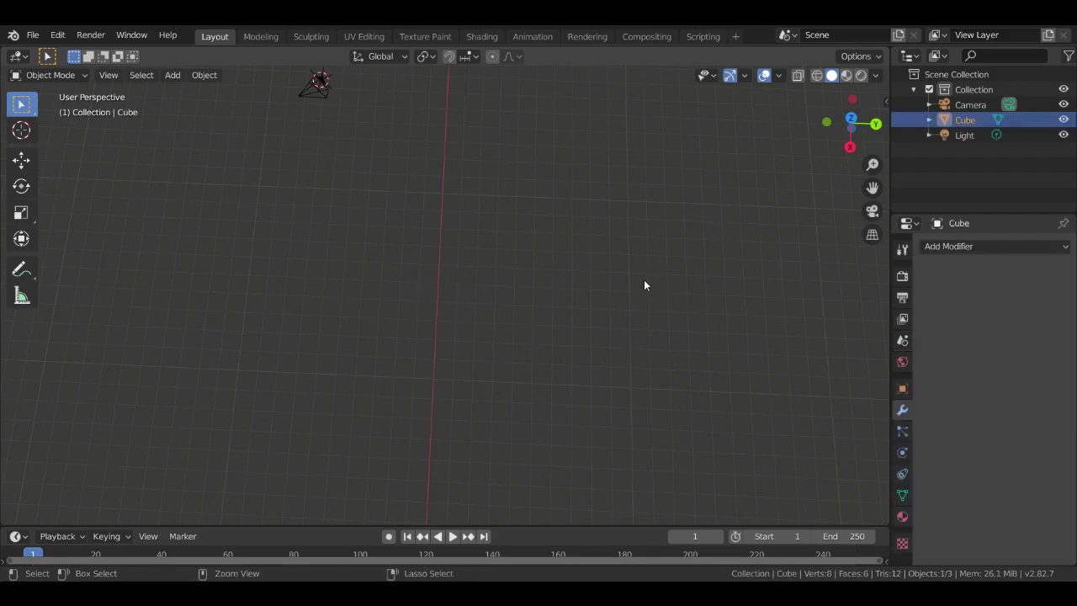
# Frame the default cube and inspect it from the front, right side, top and an angled view
pyautogui.scroll(2, 496, 299)
pyautogui.press('KP_Decimal')
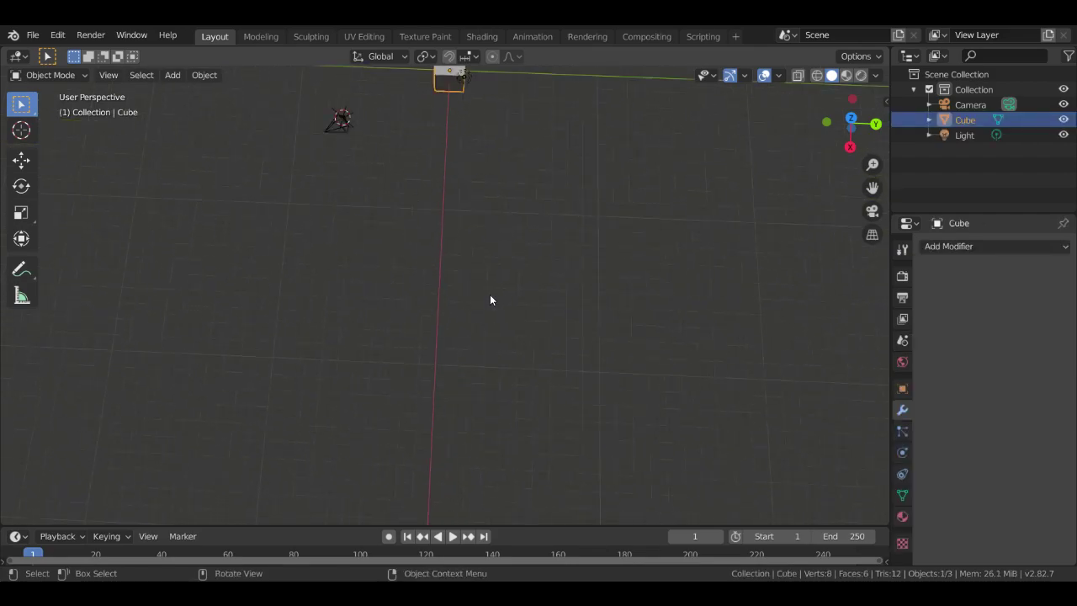
pyautogui.scroll(-4, 472, 303)
pyautogui.moveTo(507, 284); pyautogui.dragTo(512, 241, button='middle')
pyautogui.scroll(-5, 535, 287)
pyautogui.scroll(-3, 535, 295)
pyautogui.moveTo(533, 303); pyautogui.dragTo(513, 319, button='middle')
pyautogui.scroll(3, 539, 322)
pyautogui.scroll(-2, 513, 320)
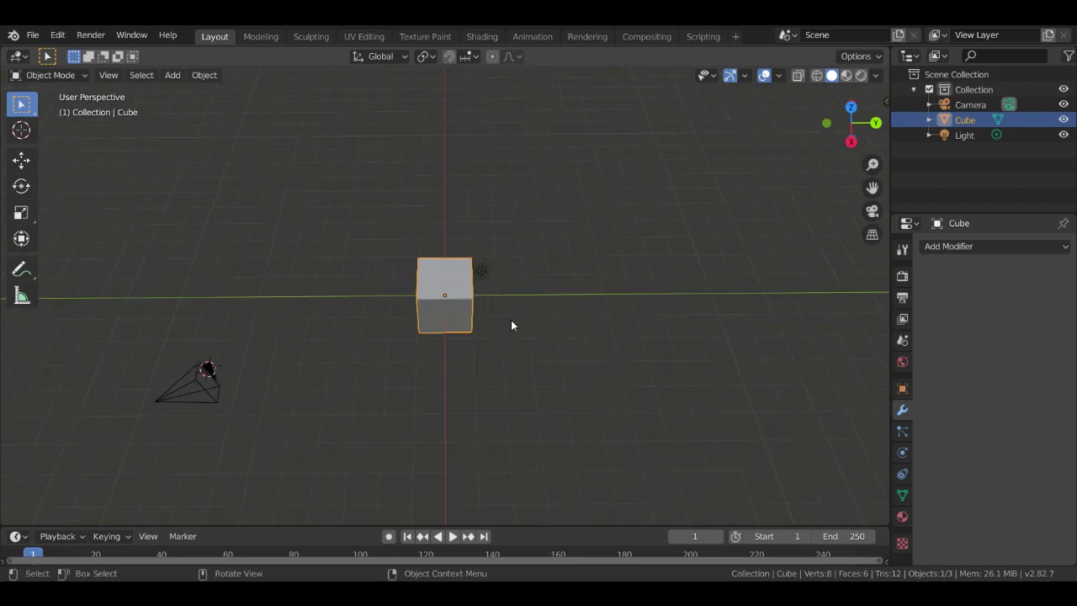
pyautogui.scroll(3, 513, 311)
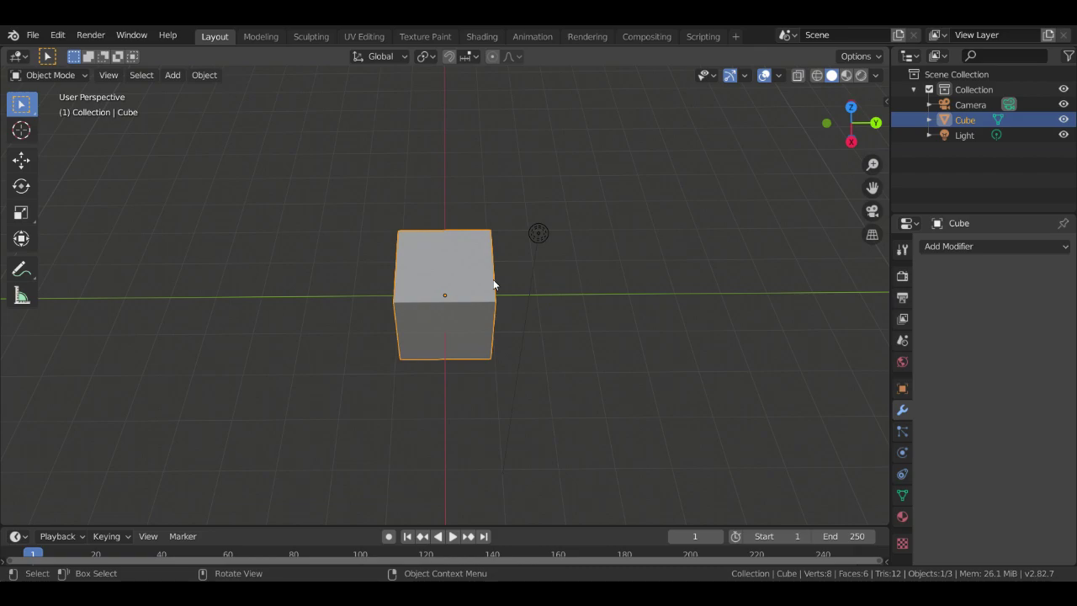
pyautogui.moveTo(497, 351); pyautogui.dragTo(600, 437, button='middle')
pyautogui.press('KP_1')
pyautogui.press('KP_3')
pyautogui.press('KP_7')
pyautogui.moveTo(519, 360); pyautogui.dragTo(465, 284, button='middle')
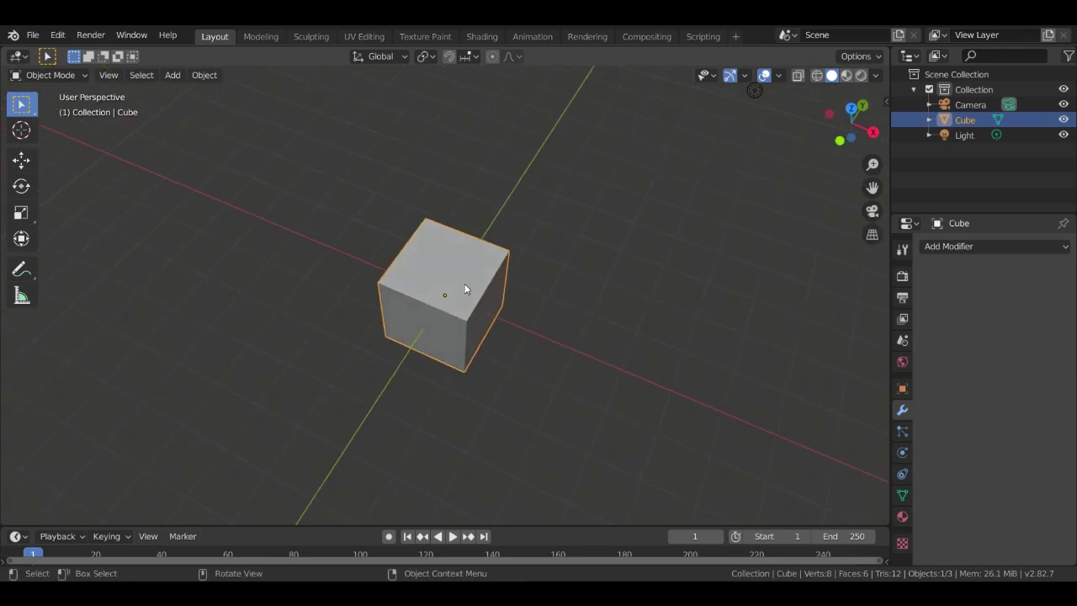
# Flatten the cube along Z to roughly a quarter, and narrow it along Y to about 0.26
pyautogui.press('g')
pyautogui.press('s')
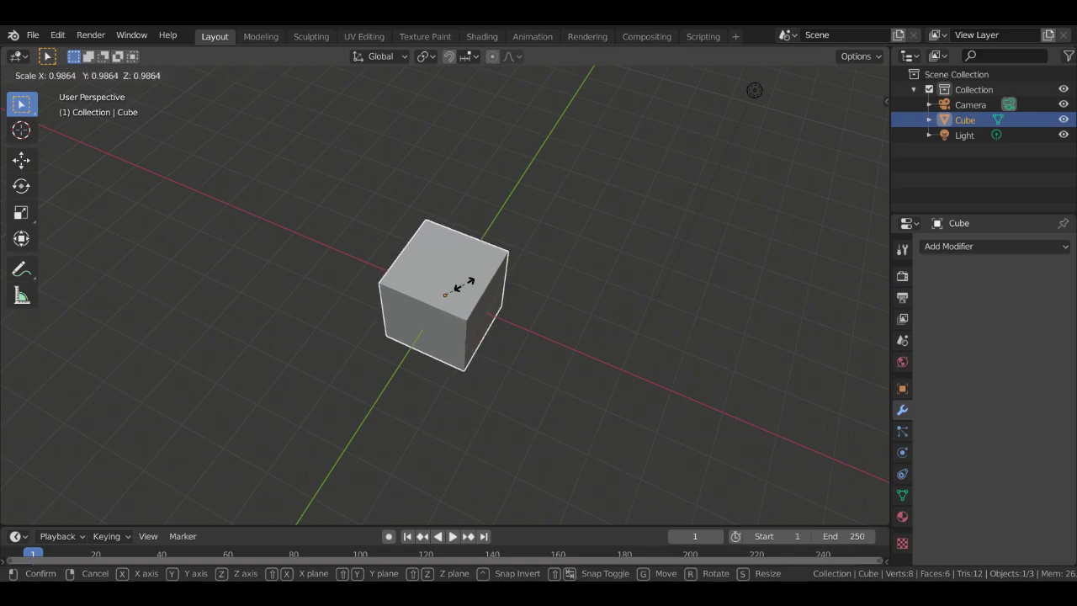
pyautogui.press('z')
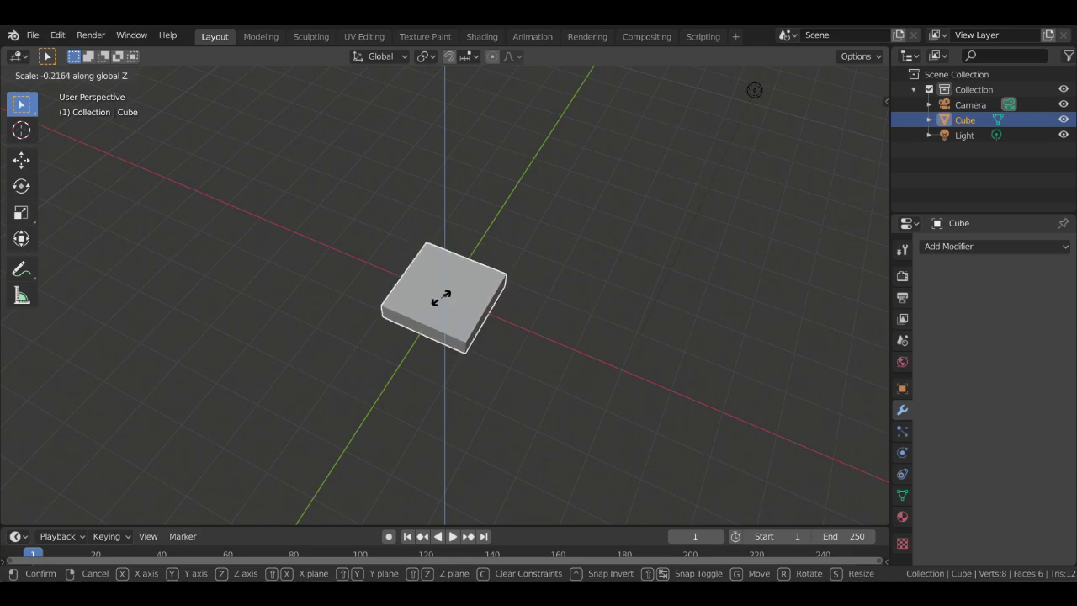
pyautogui.click(442, 301)
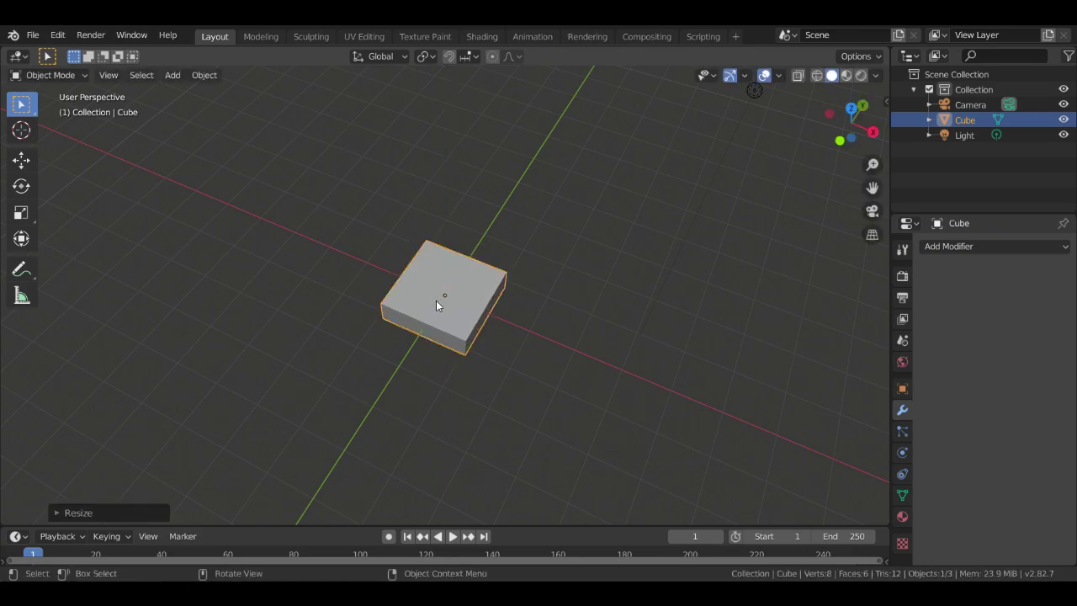
pyautogui.press('s')
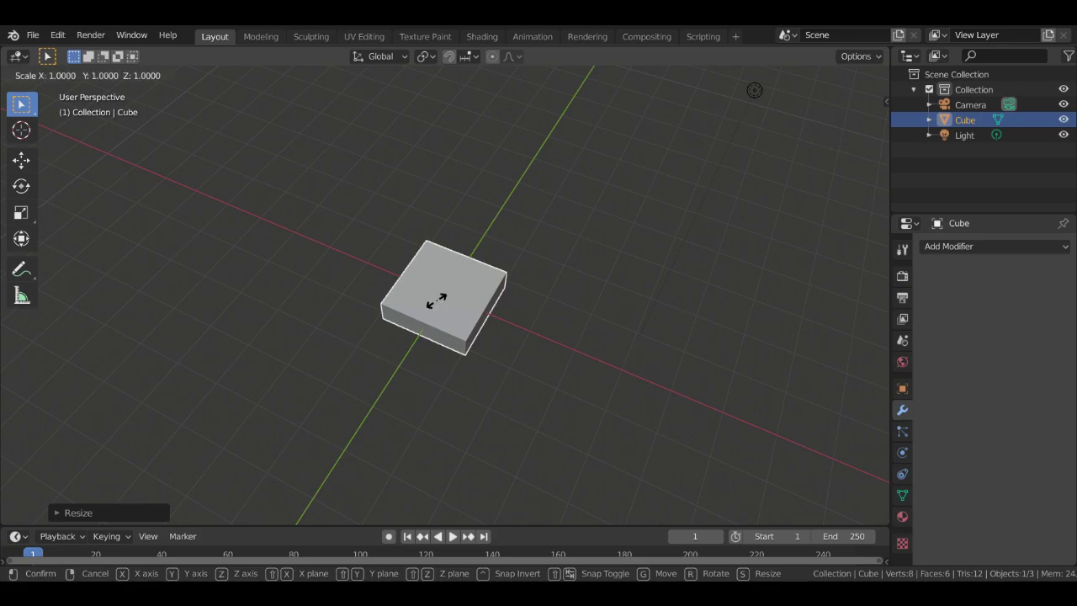
pyautogui.press('y')
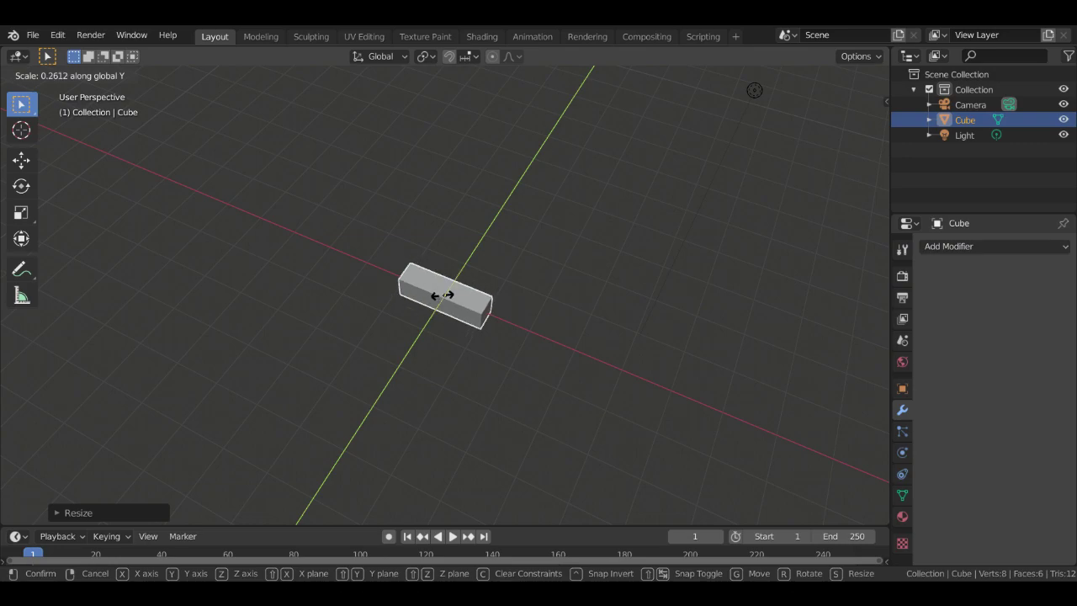
pyautogui.click(444, 297)
# Stretch the block along X to about 2.15, and move it about 0.15 m along X and 0.28 m up in front view
pyautogui.press('s')
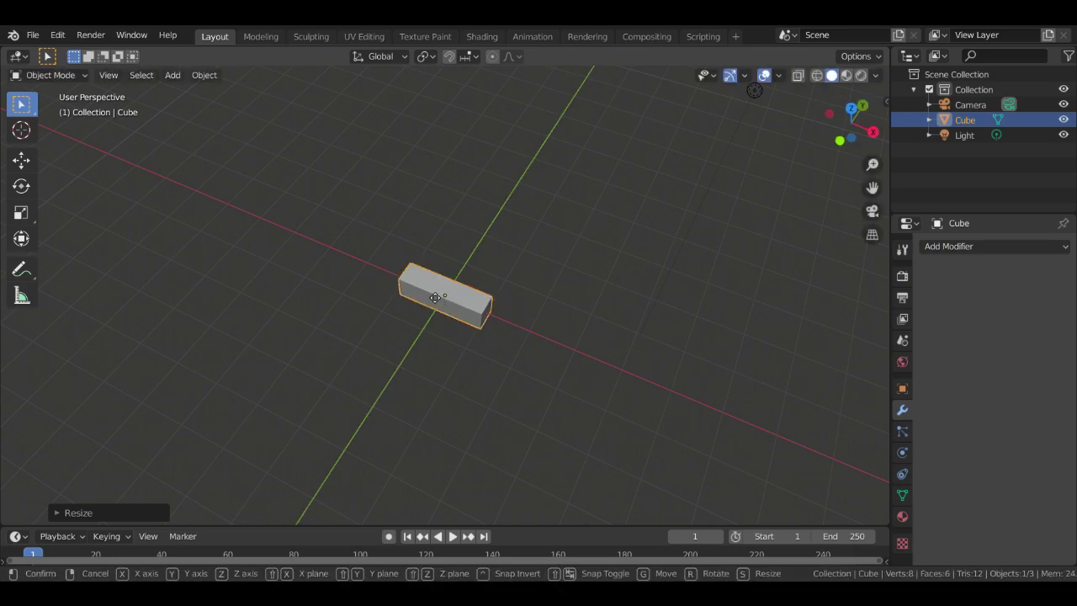
pyautogui.press('x')
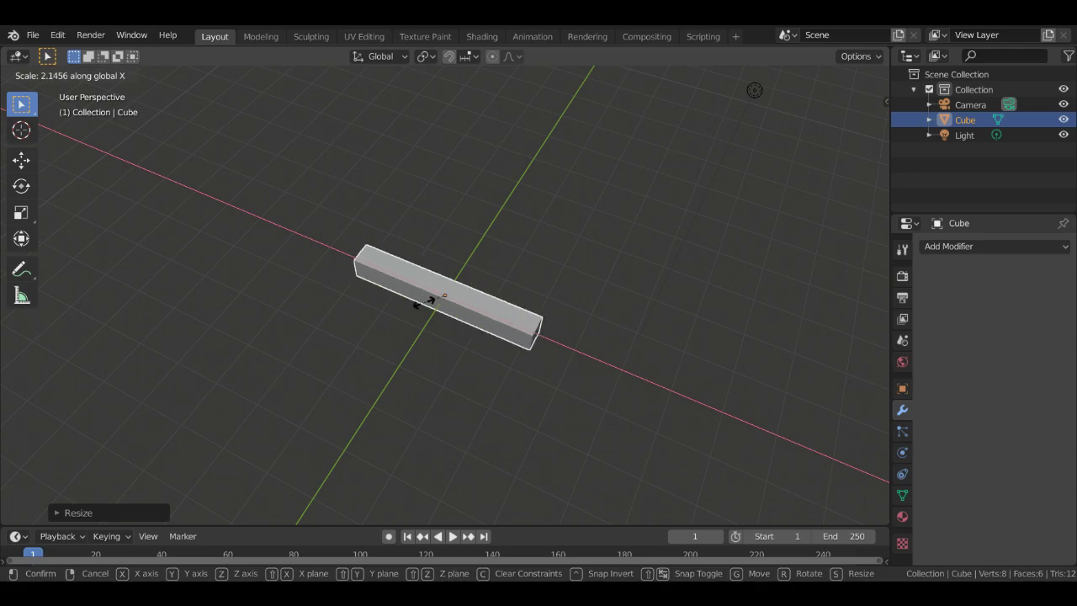
pyautogui.click(457, 351)
pyautogui.press('KP_1')
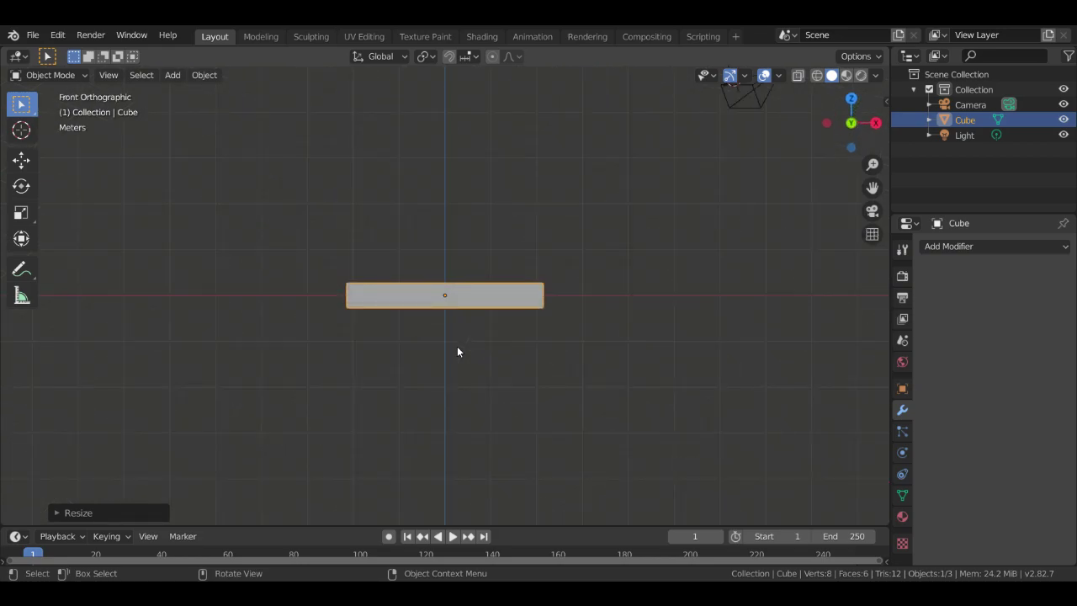
pyautogui.press('g')
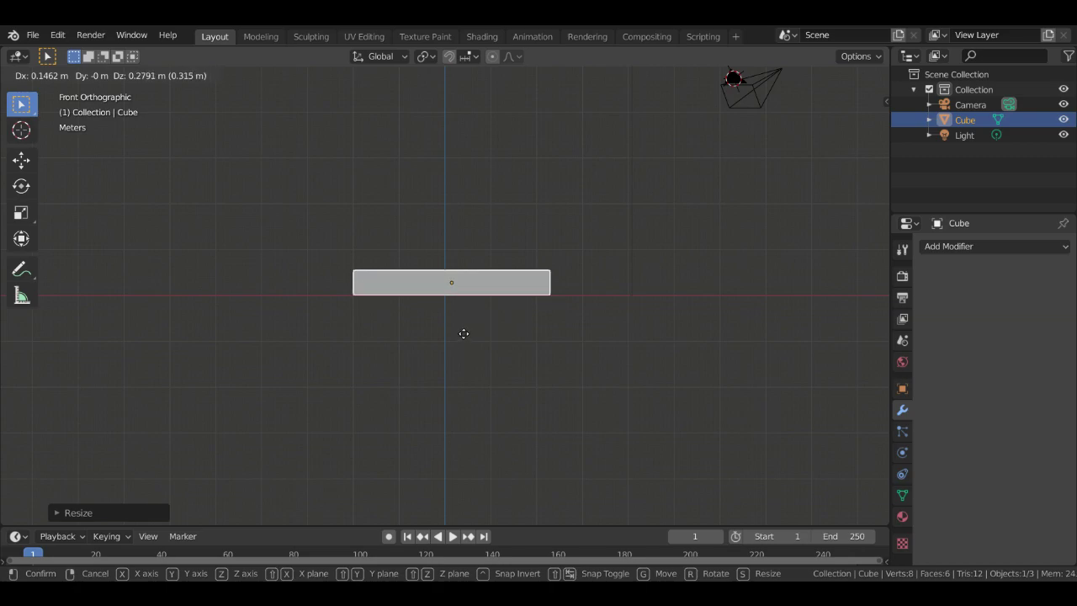
pyautogui.click(463, 333)
# Shorten the bar slightly along X and move it about 0.24 m in the negative X direction
pyautogui.press('s')
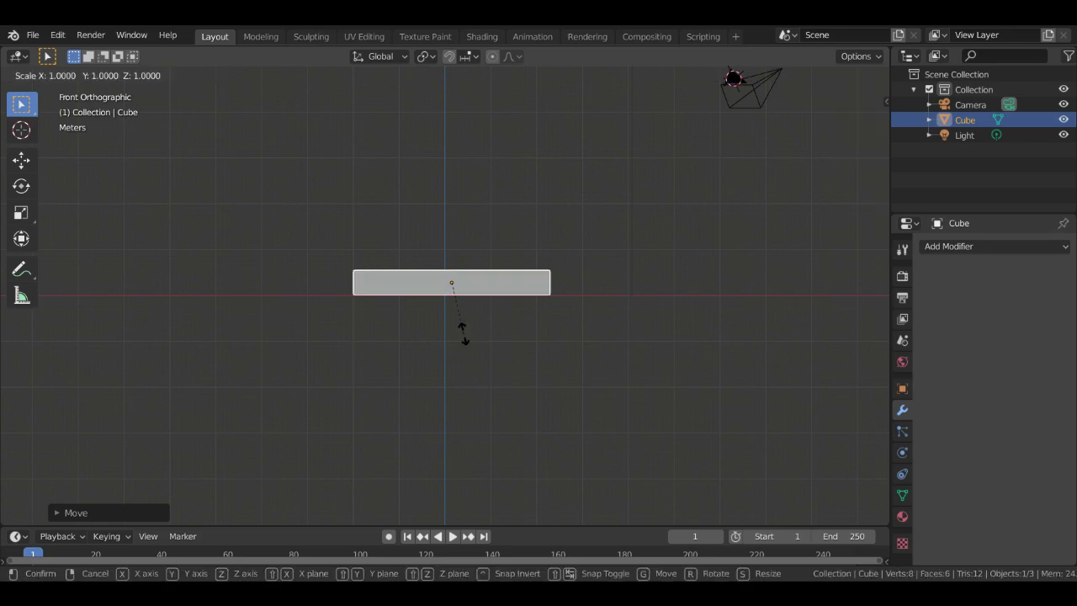
pyautogui.press('x')
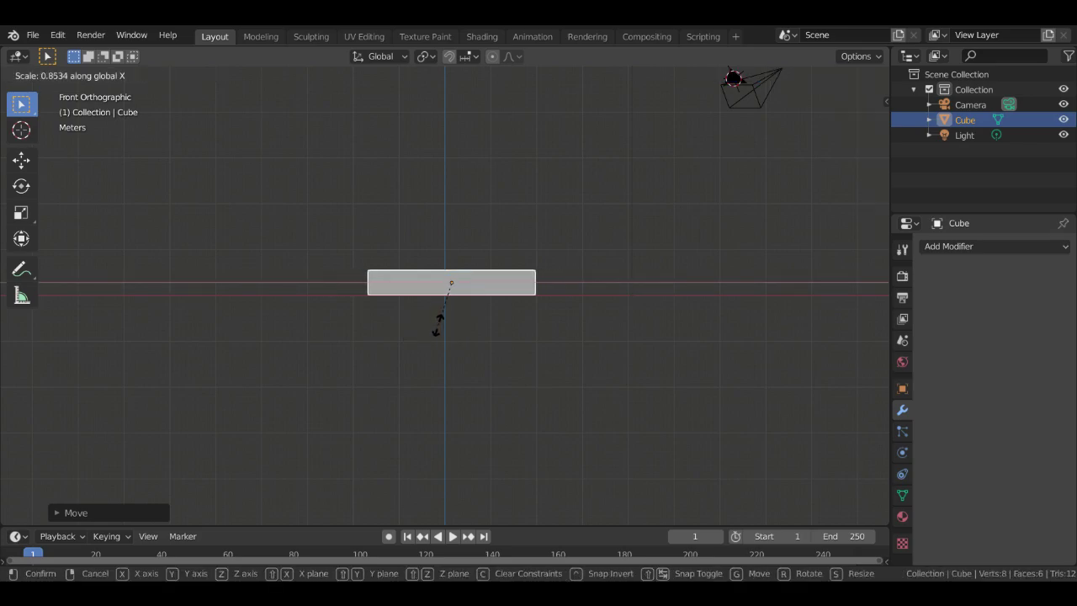
pyautogui.click(438, 327)
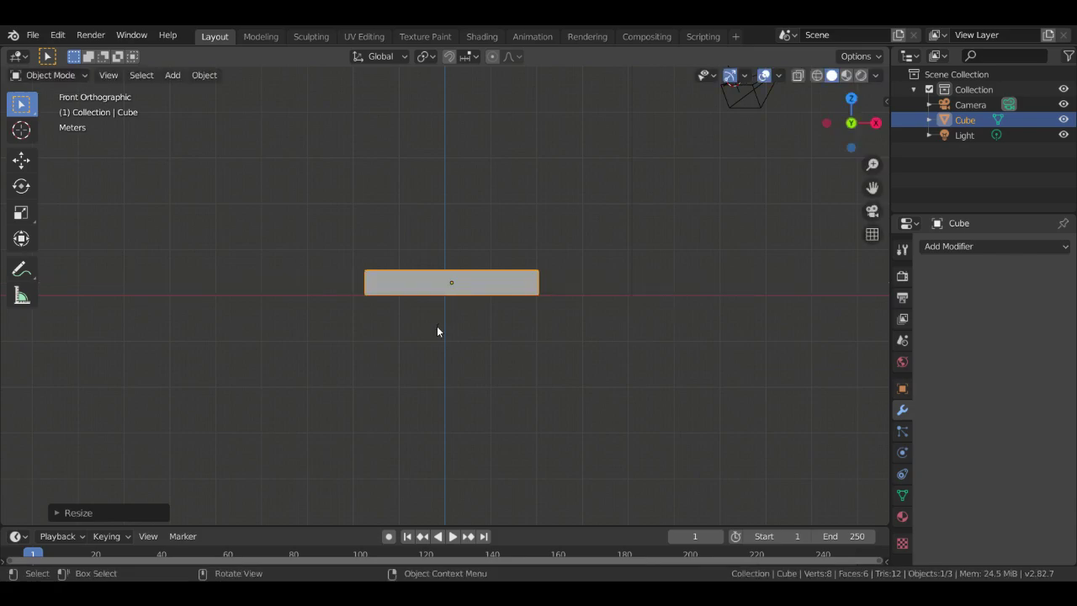
pyautogui.press('g')
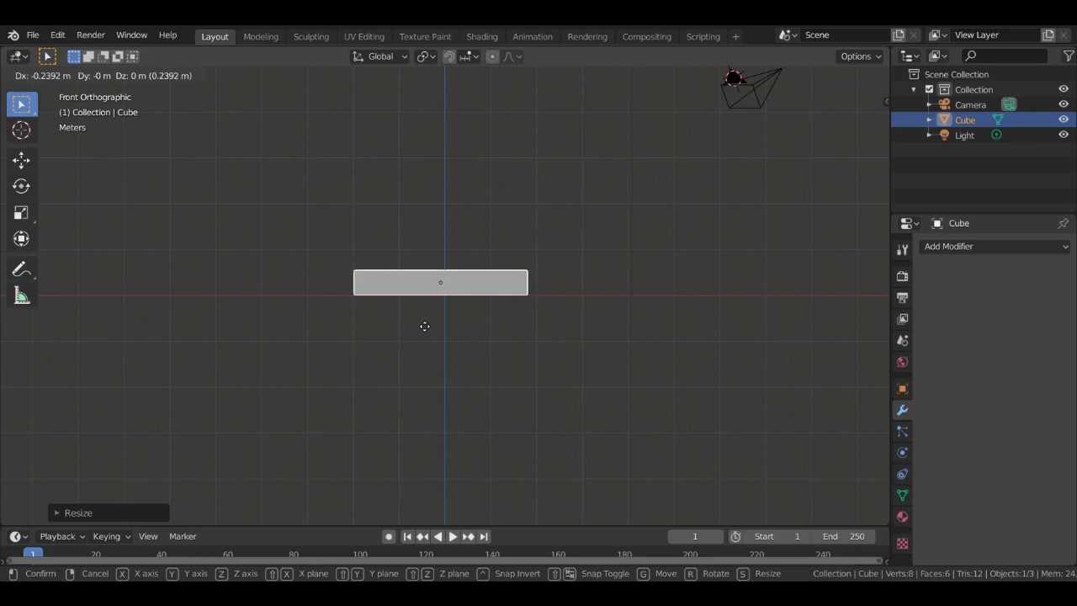
pyautogui.click(424, 326)
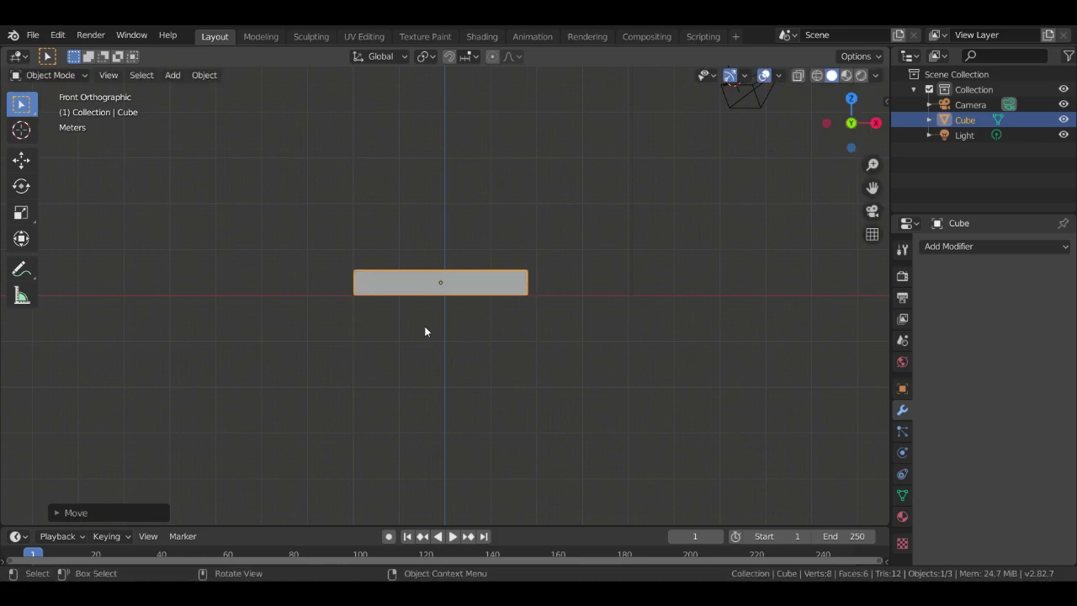
# Lengthen the bar slightly along X and deselect it without deleting it
pyautogui.press('s')
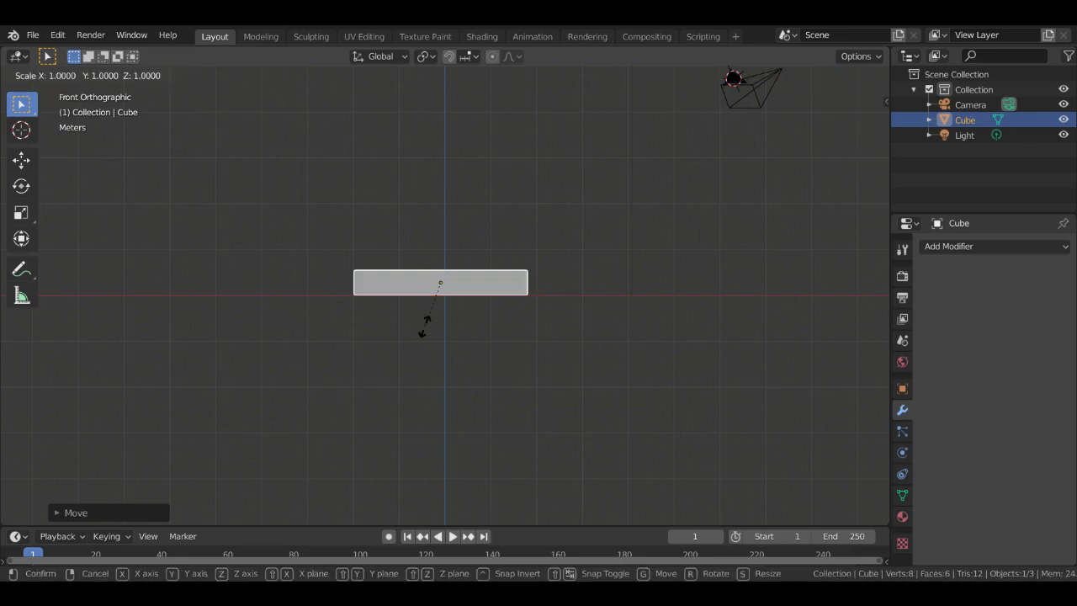
pyautogui.press('x')
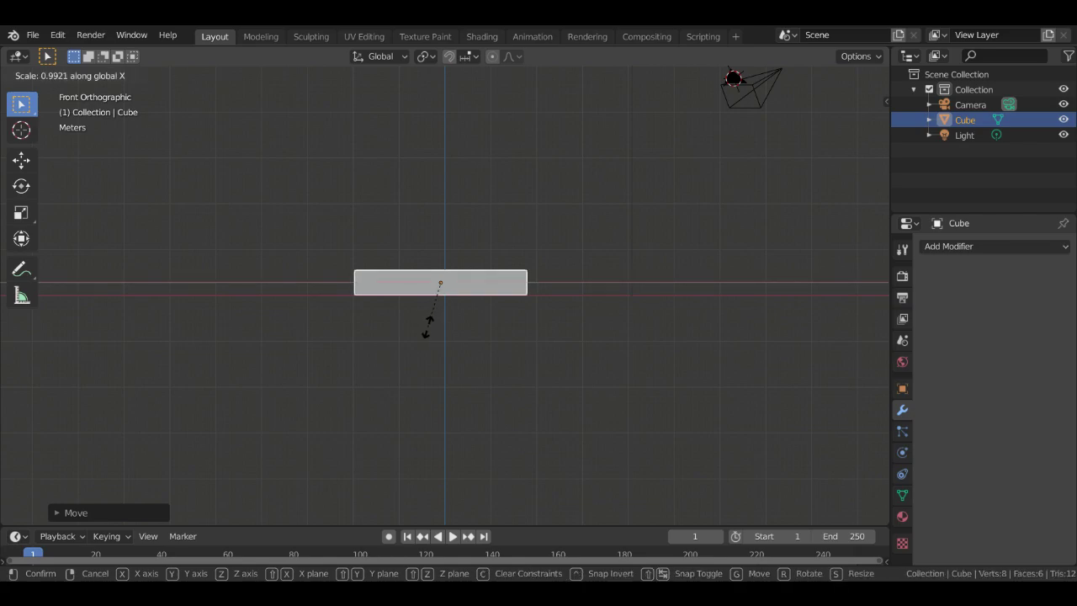
pyautogui.click(412, 332)
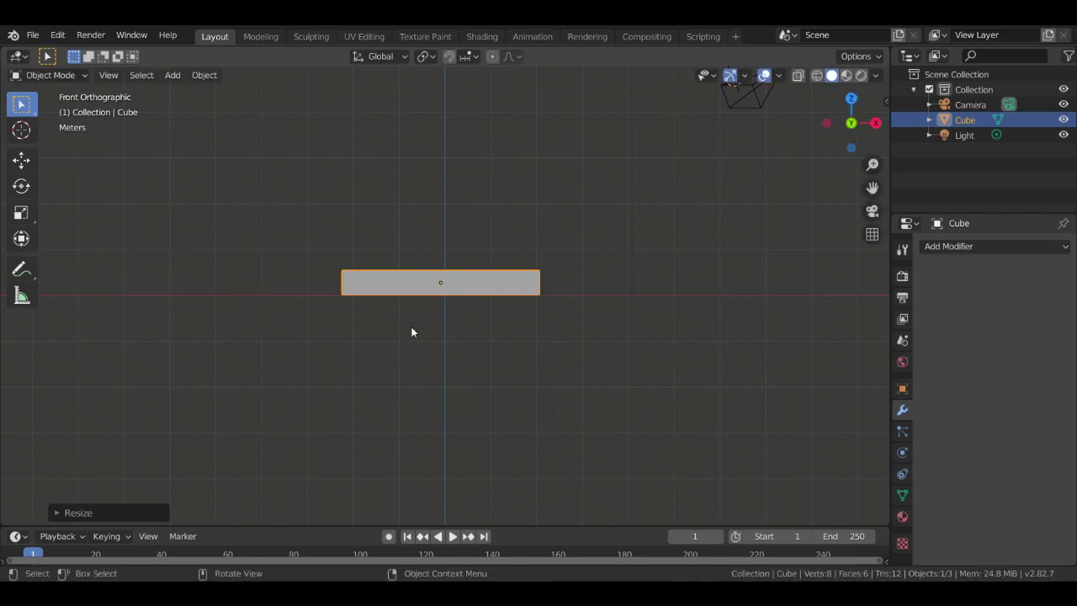
pyautogui.press('x')
pyautogui.click(395, 425)
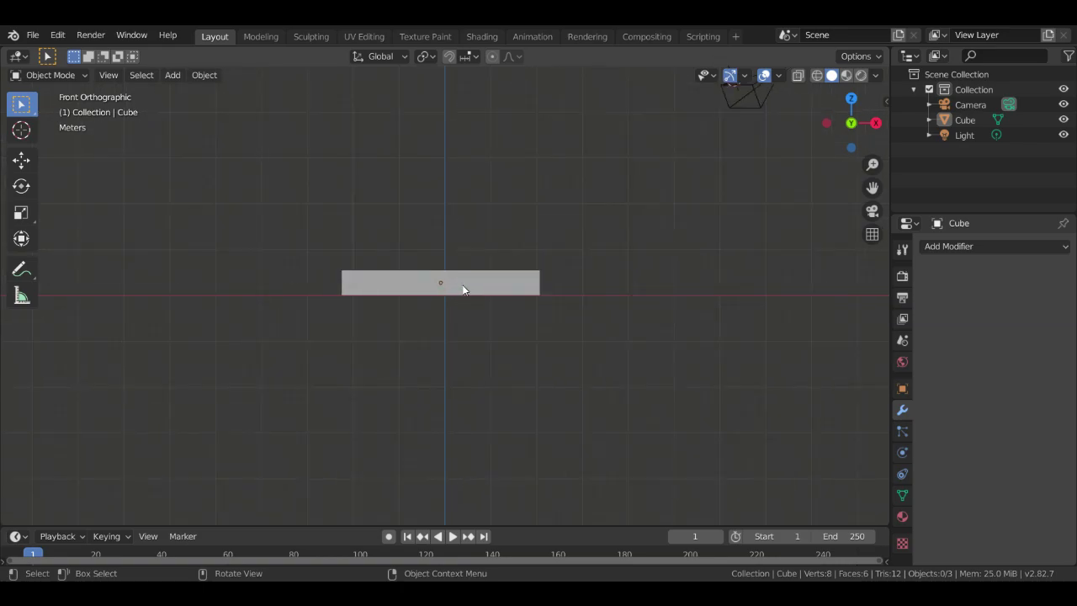
# Scale the whole bar to about 0.94 and move it about 0.09 m along X to center it on the Z axis
pyautogui.scroll(5, 464, 288)
pyautogui.scroll(-2, 479, 281)
pyautogui.scroll(3, 486, 272)
pyautogui.scroll(-6, 486, 273)
pyautogui.click(483, 291)
pyautogui.press('s')
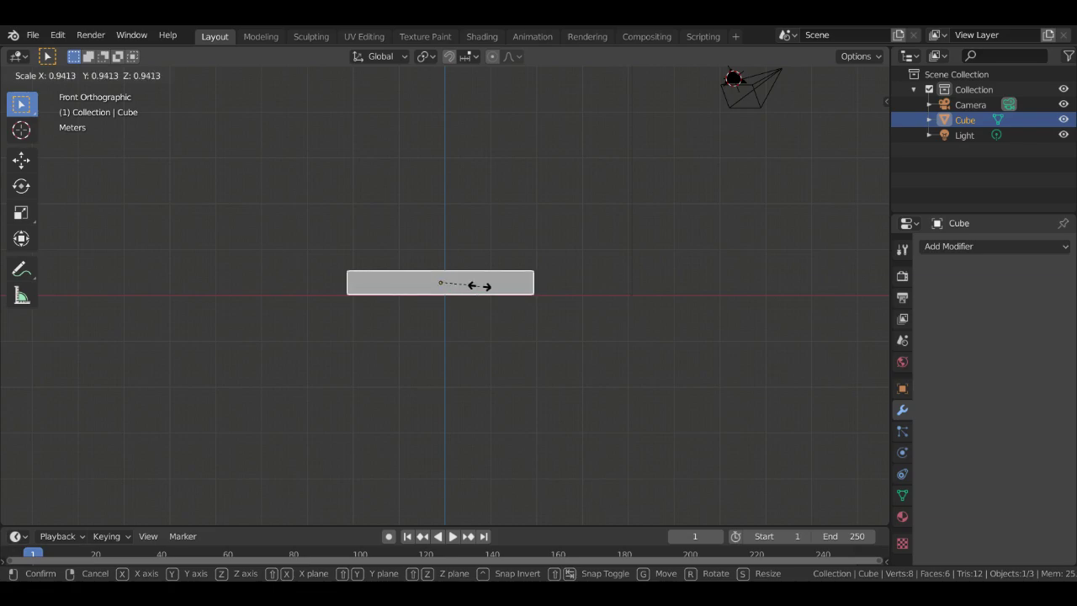
pyautogui.click(480, 285)
pyautogui.press('g')
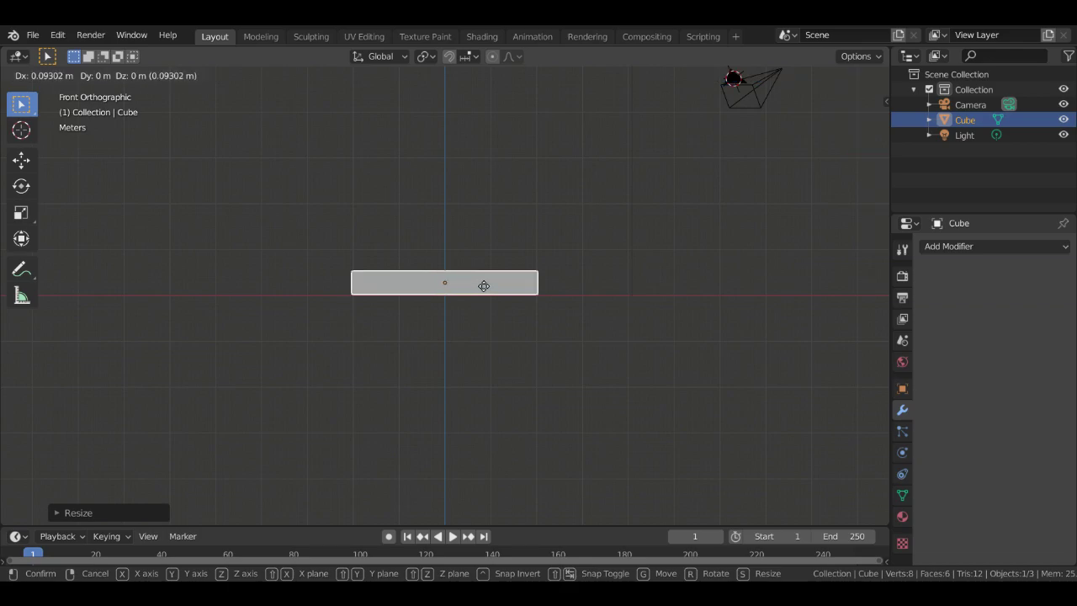
pyautogui.click(484, 287)
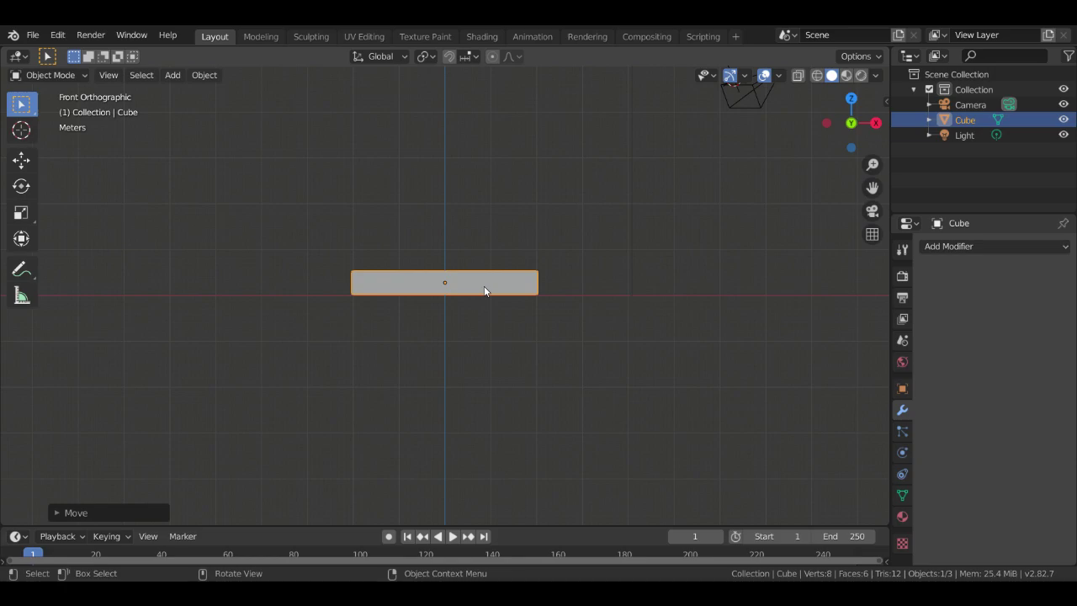
# Duplicate the bar and place the copy about 0.2 m above the original
pyautogui.hotkey('shift', 'd')
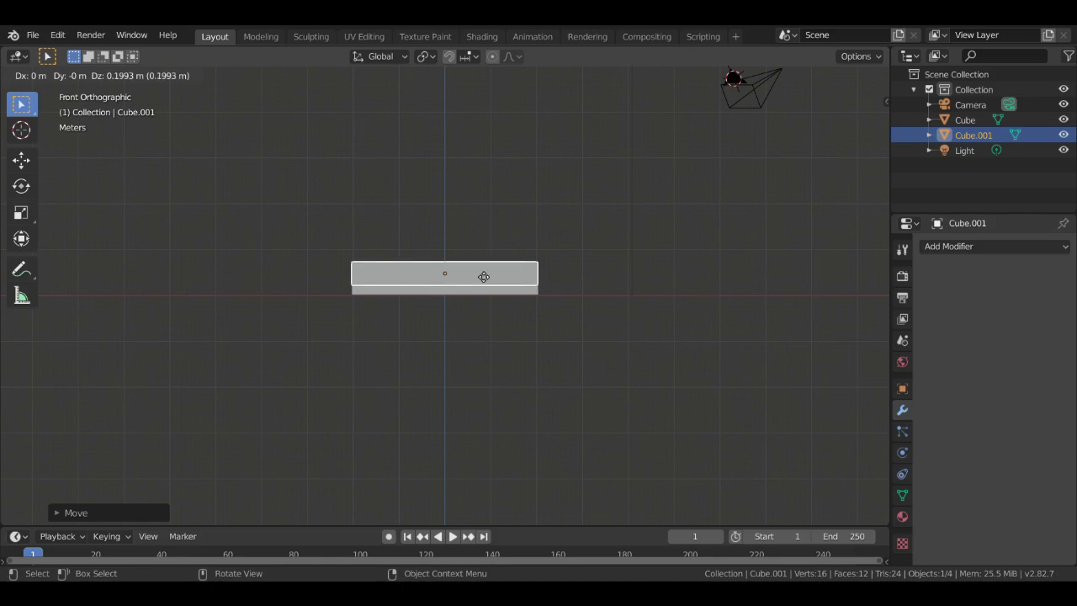
pyautogui.click(484, 277)
pyautogui.moveTo(484, 279); pyautogui.dragTo(349, 346, button='middle')
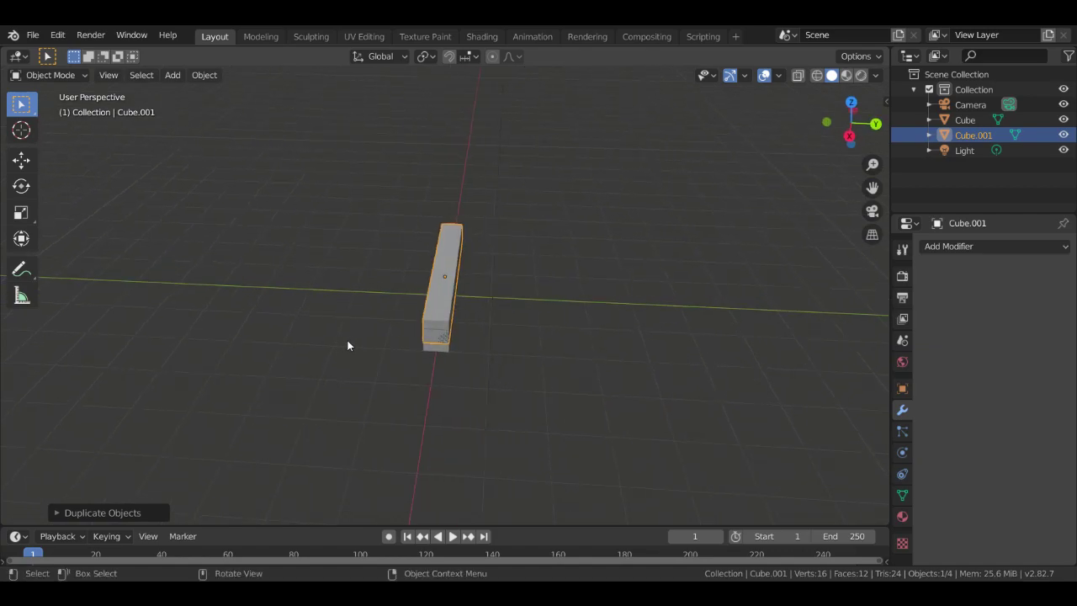
pyautogui.press('g')
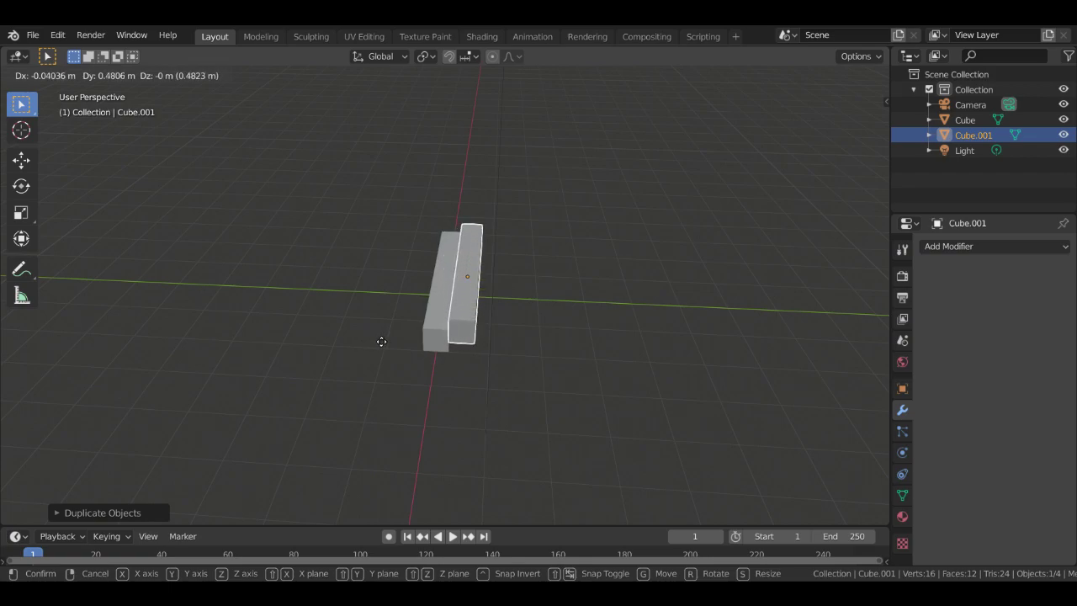
pyautogui.click(382, 342)
pyautogui.moveTo(383, 340); pyautogui.dragTo(388, 313, button='middle')
pyautogui.moveTo(472, 268)
pyautogui.mouseDown(button='middle')
pyautogui.moveTo(509, 271)
pyautogui.moveTo(469, 278)
pyautogui.moveTo(478, 287)
pyautogui.mouseUp(button='middle')
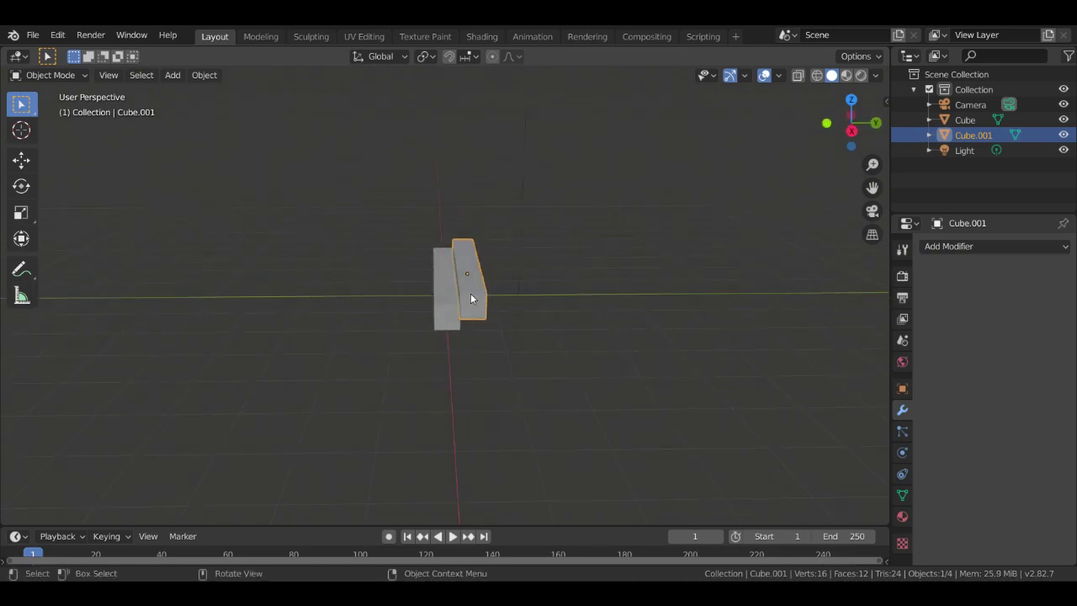
pyautogui.press('g')
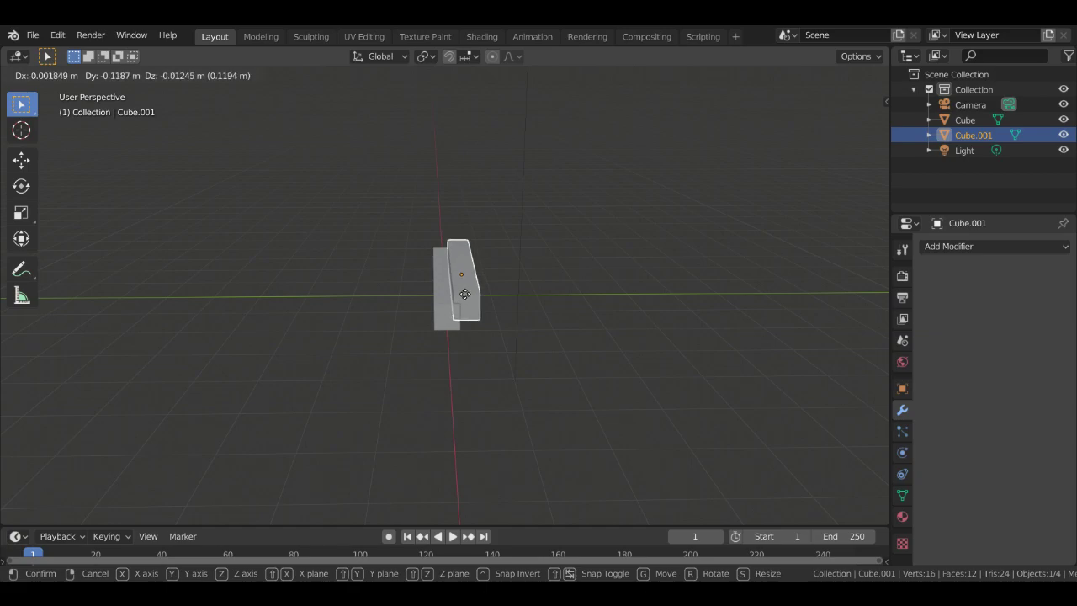
pyautogui.click(465, 293)
pyautogui.moveTo(510, 296); pyautogui.dragTo(709, 316, button='middle')
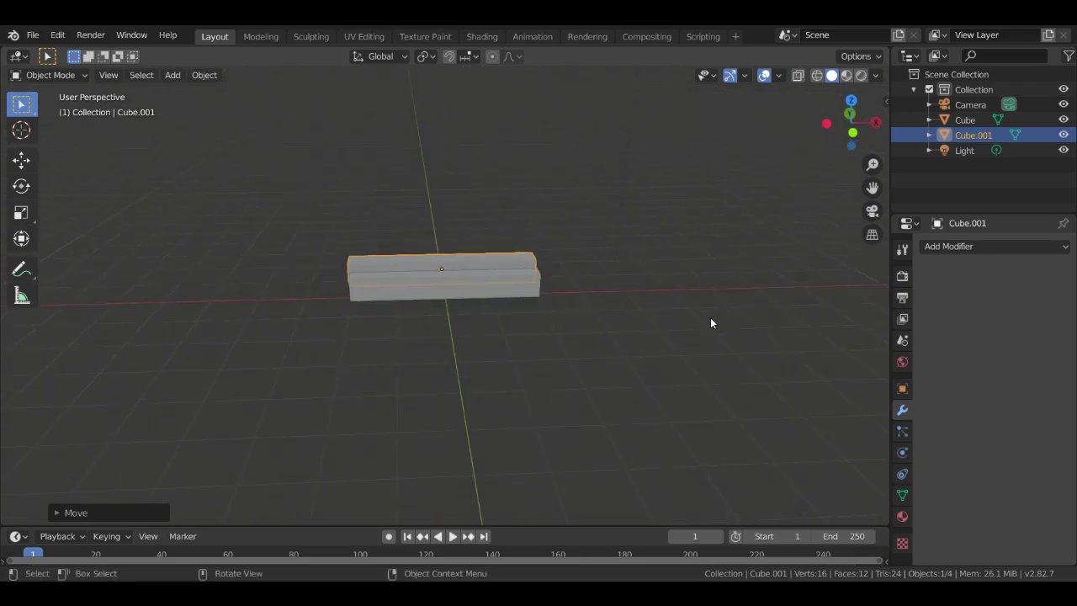
pyautogui.press('ctrl')
pyautogui.hotkey('ctrl', 'z')
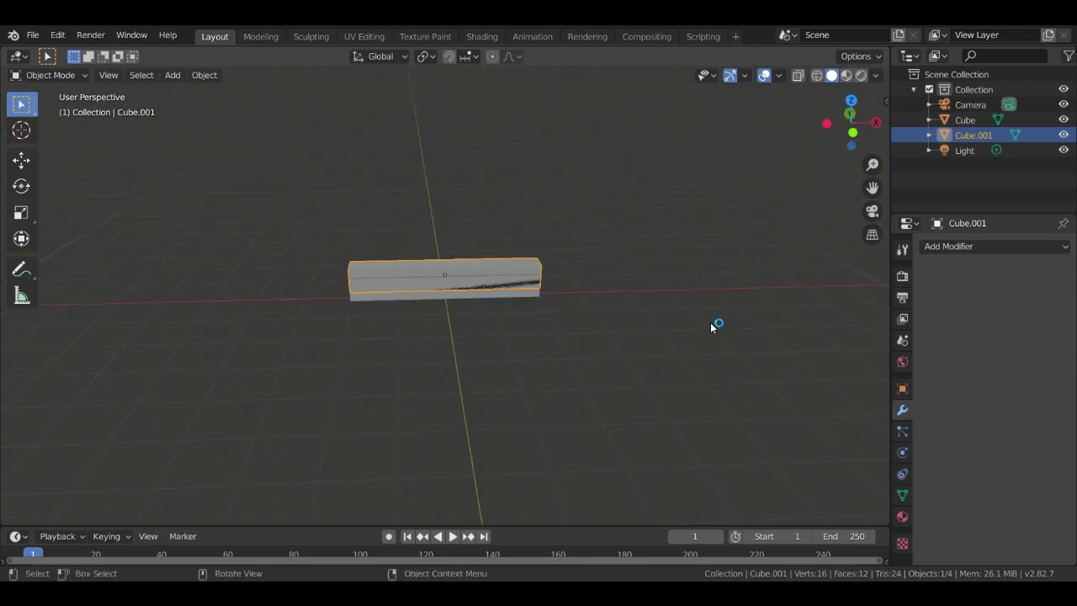
# Move the duplicate bar about 0.51 m, almost entirely along Y, so it sits beside the original bar
pyautogui.moveTo(682, 282); pyautogui.dragTo(544, 284, button='middle')
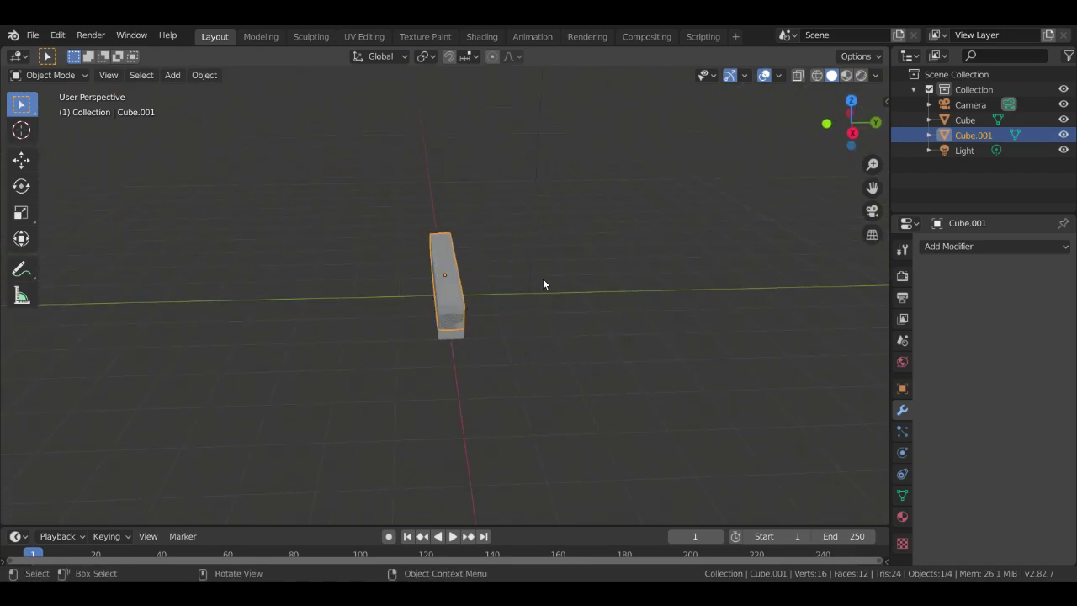
pyautogui.press('g')
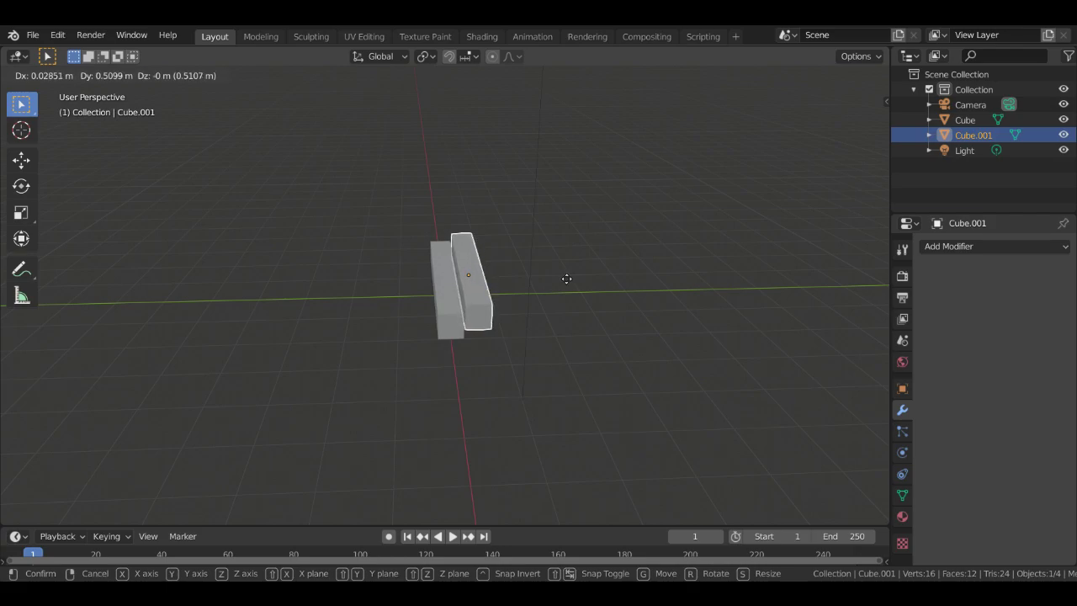
pyautogui.click(566, 279)
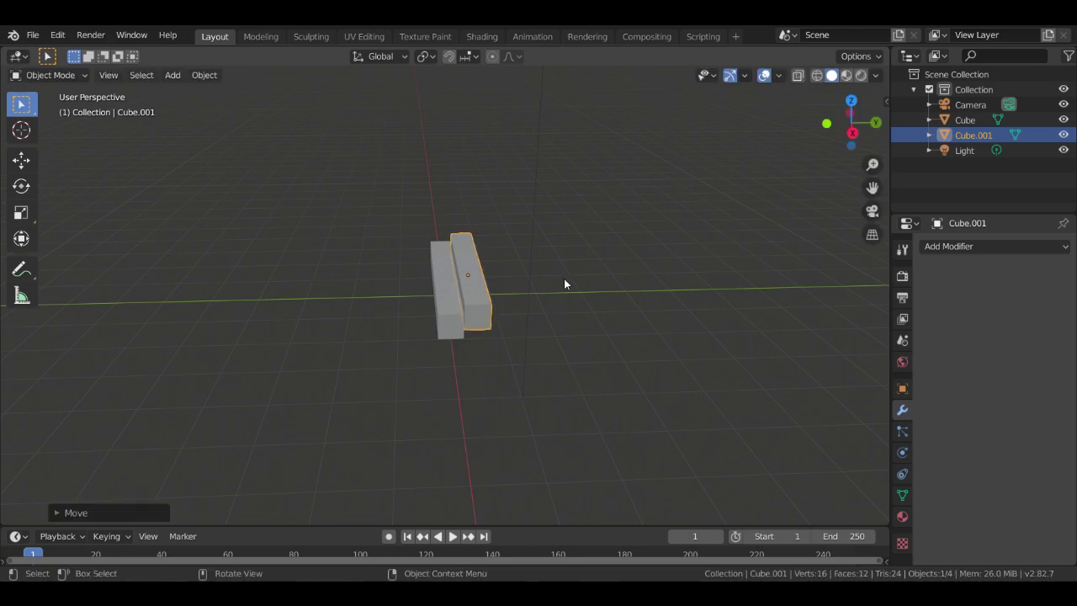
pyautogui.moveTo(564, 284); pyautogui.dragTo(620, 305, button='middle')
pyautogui.scroll(-3, 620, 298)
pyautogui.scroll(5, 615, 286)
pyautogui.moveTo(593, 247); pyautogui.dragTo(548, 244, button='middle')
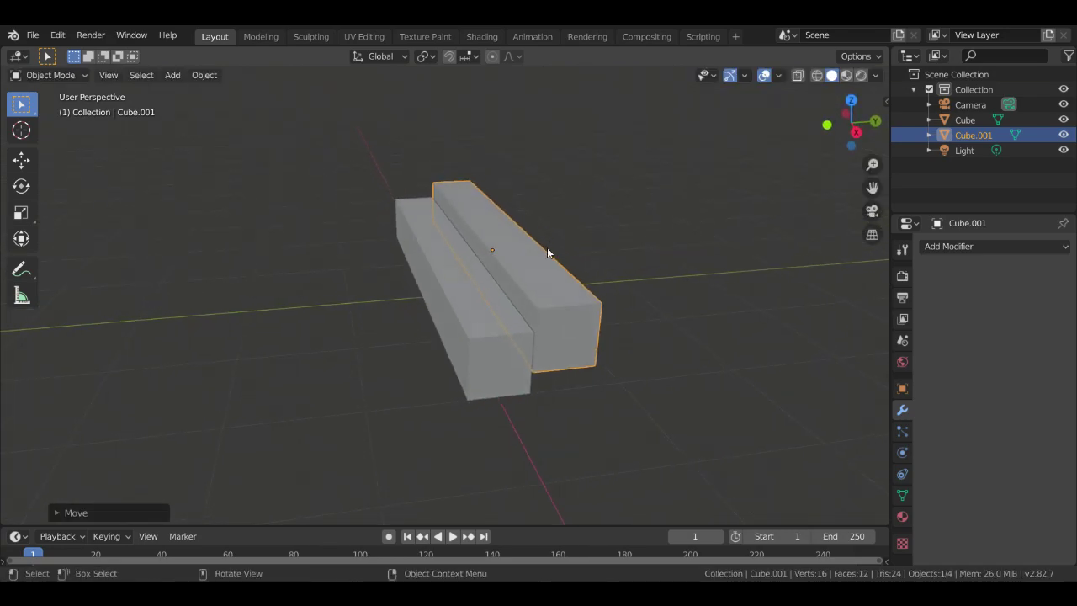
pyautogui.press('g')
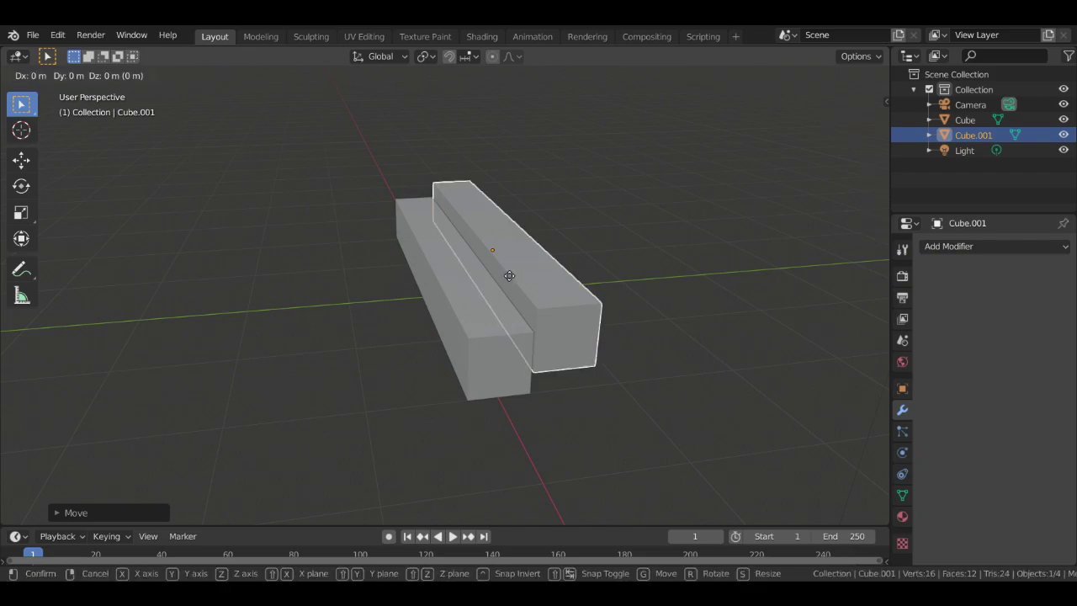
pyautogui.press('z')
pyautogui.press('s')
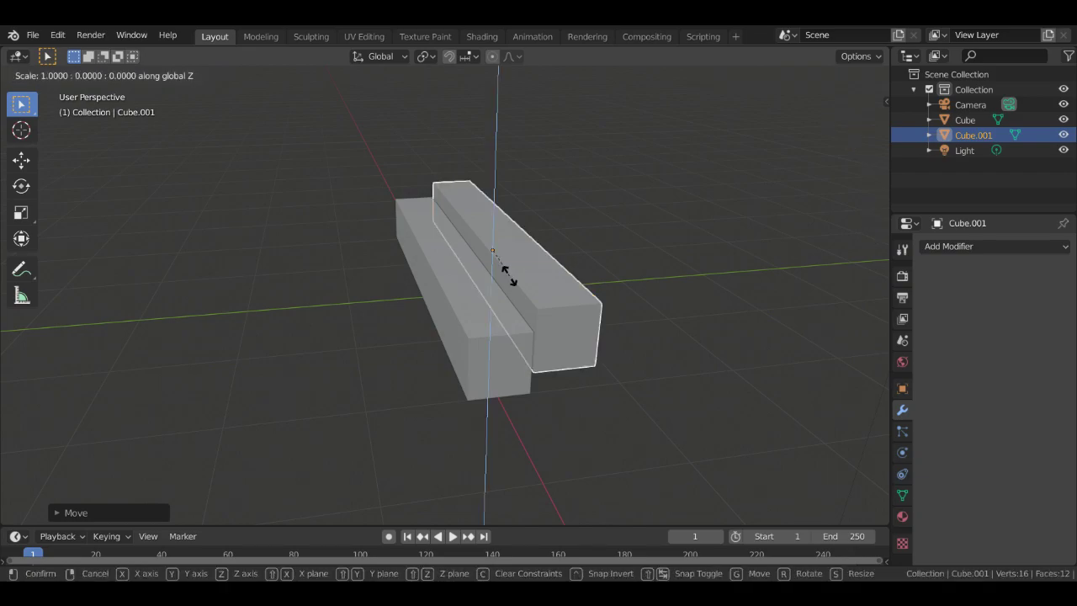
pyautogui.click(447, 280)
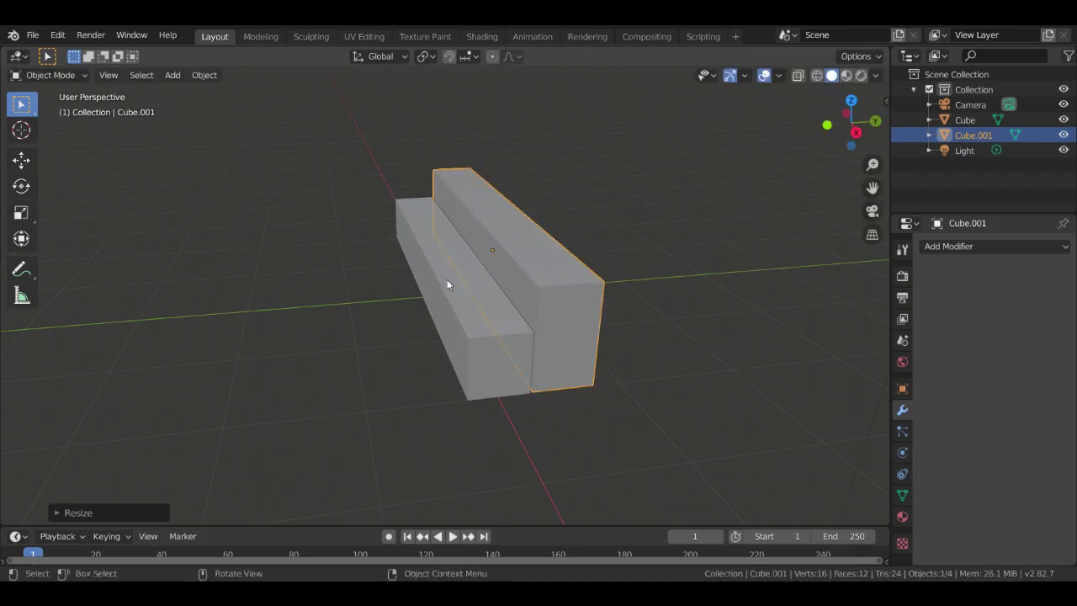
pyautogui.hotkey('ctrl', 'z')
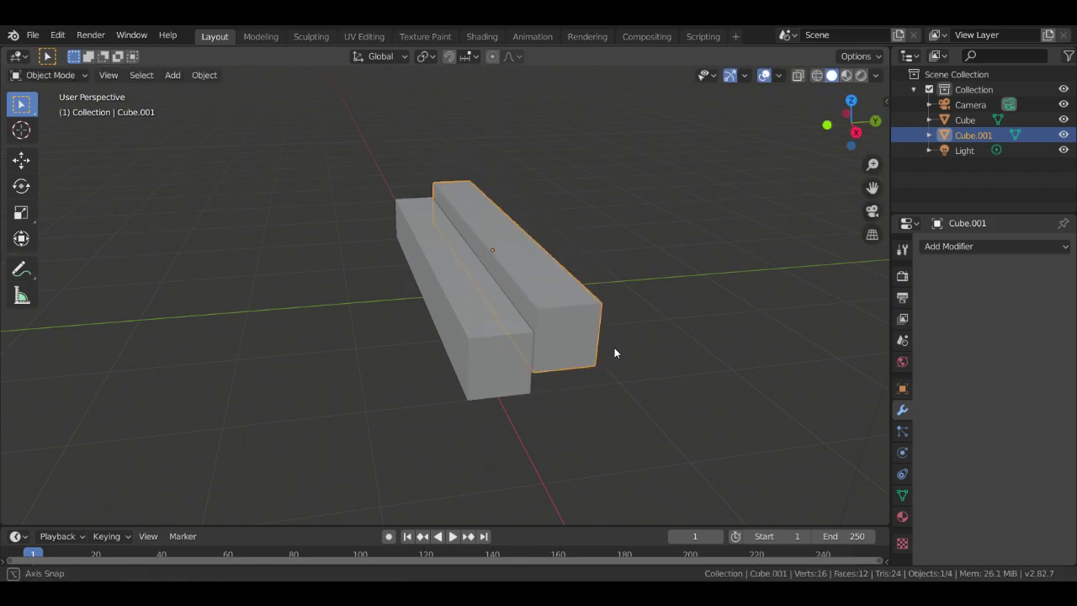
# In Edit Mode, select the duplicate bar's bottom face and lower it about 0.21 m along Z
pyautogui.moveTo(614, 354); pyautogui.dragTo(577, 277, button='middle')
pyautogui.press('Tab')
pyautogui.hotkey('alt', 'a')
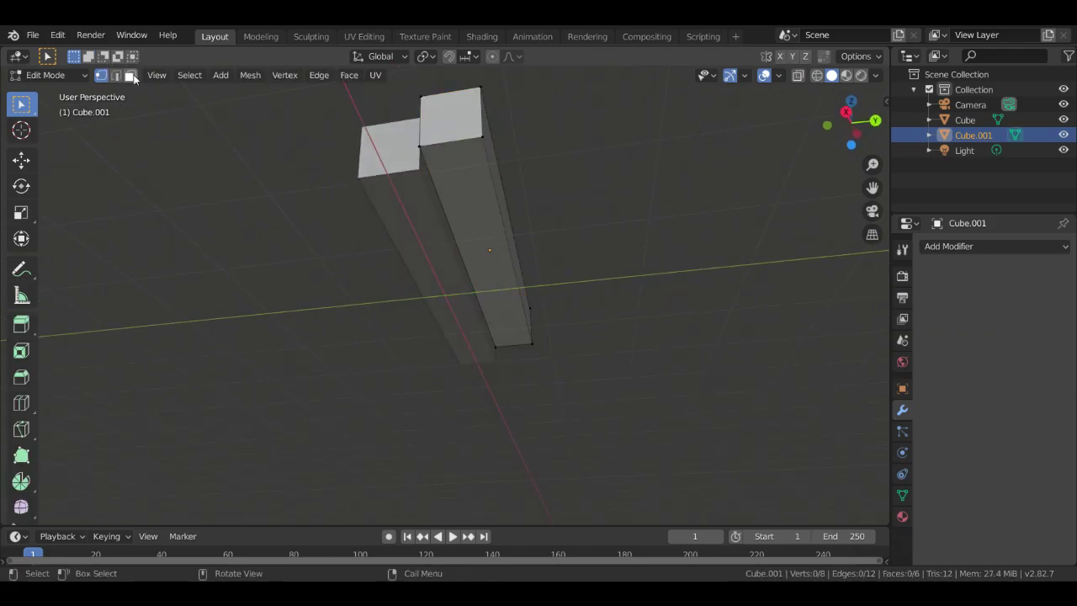
pyautogui.click(129, 76)
pyautogui.click(459, 201)
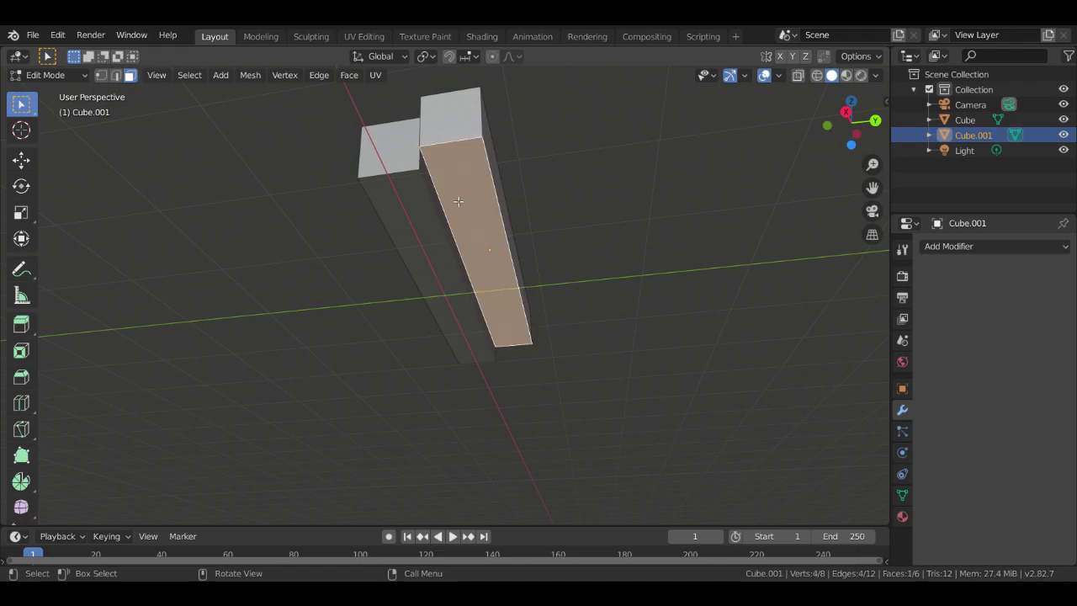
pyautogui.press('g')
pyautogui.press('z')
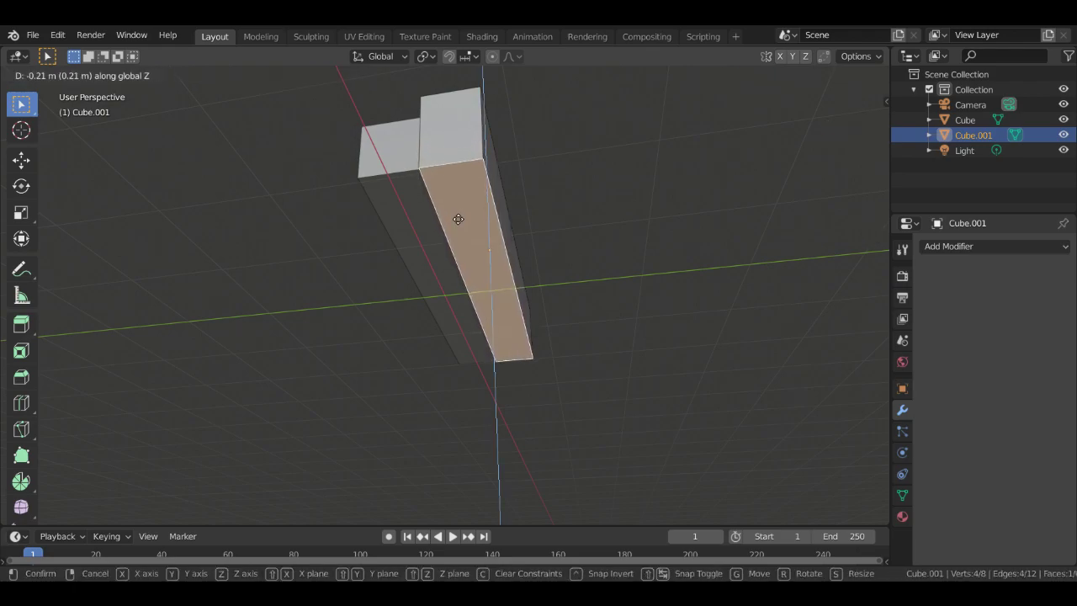
pyautogui.click(456, 221)
# Return to Object Mode and, in front view, move the taller bar about 0.026 m in negative X to align its ends with the original's
pyautogui.moveTo(448, 220); pyautogui.dragTo(770, 395, button='middle')
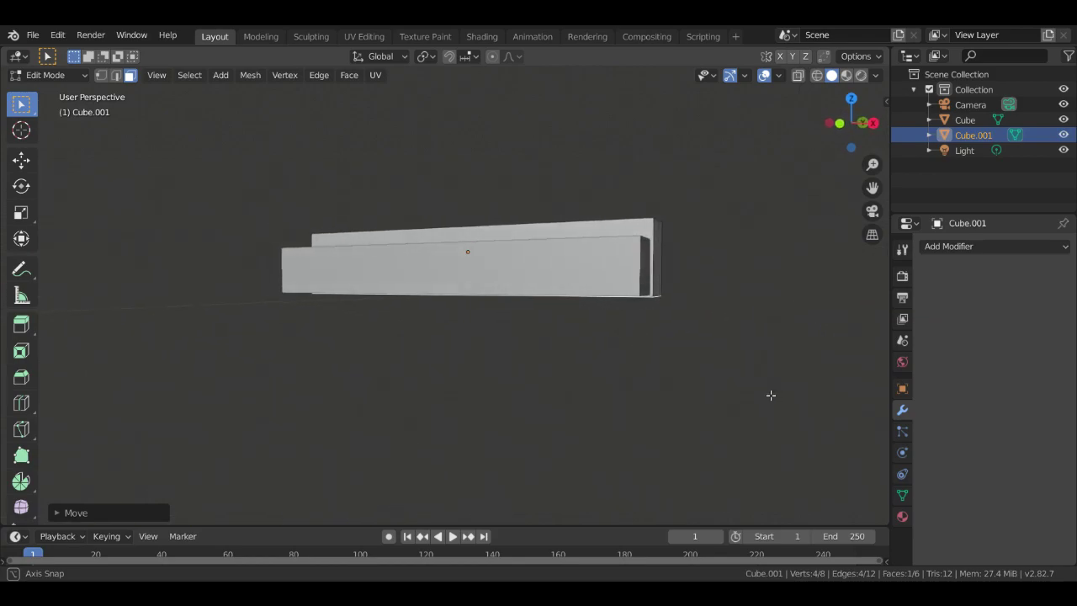
pyautogui.press('KP_1')
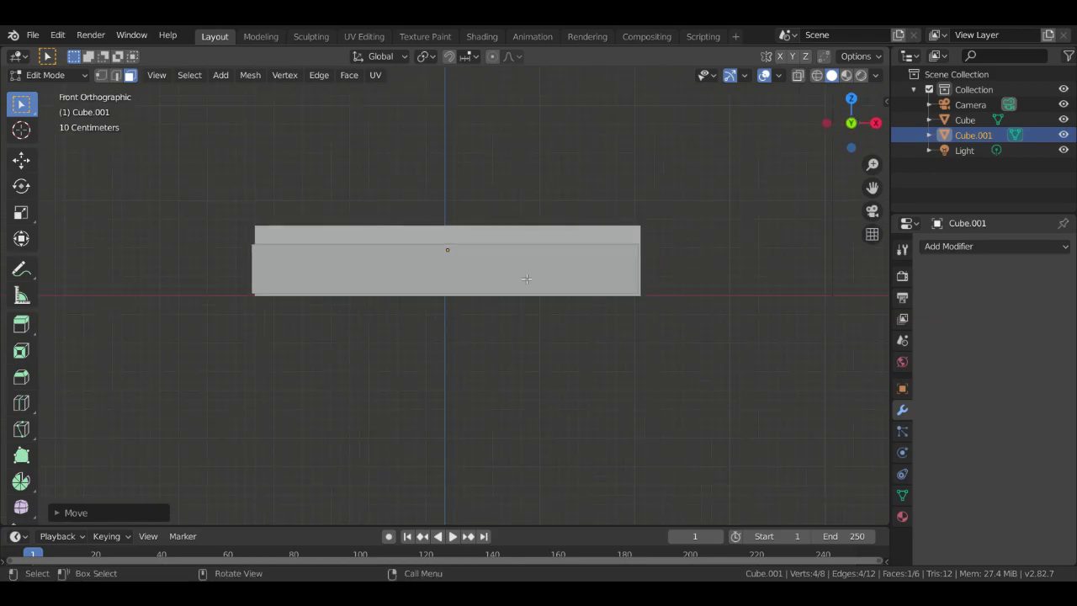
pyautogui.click(361, 235)
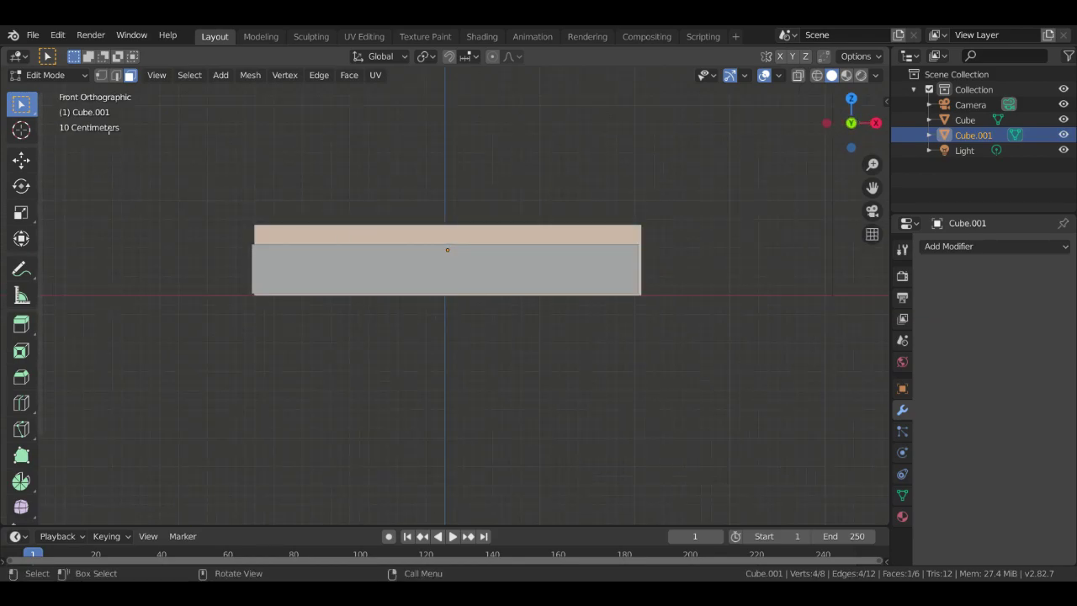
pyautogui.click(117, 75)
pyautogui.click(100, 75)
pyautogui.click(30, 78)
pyautogui.click(46, 91)
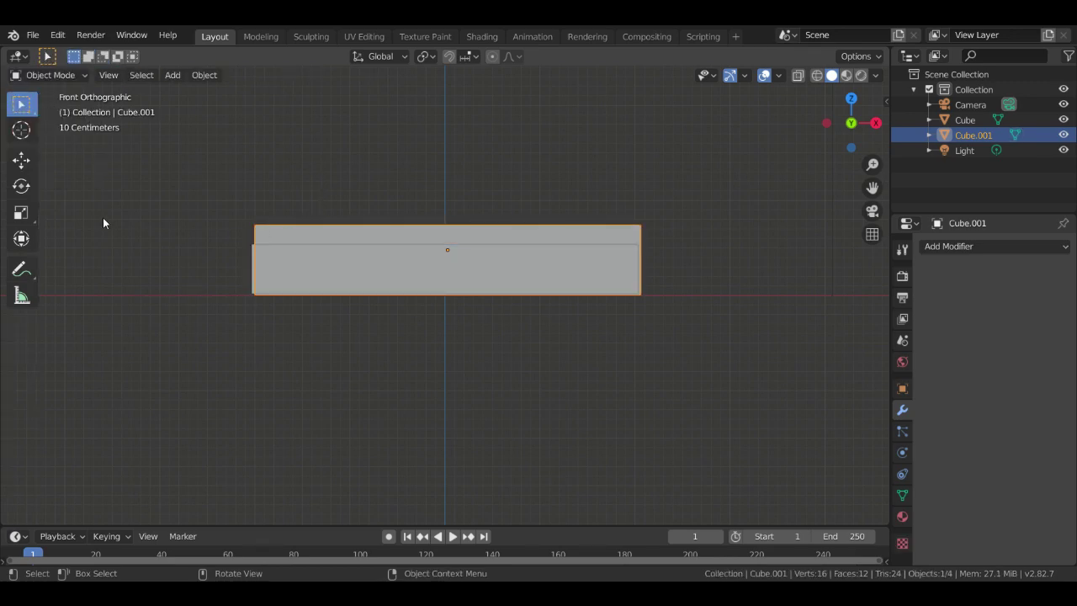
pyautogui.click(300, 236)
pyautogui.press('g')
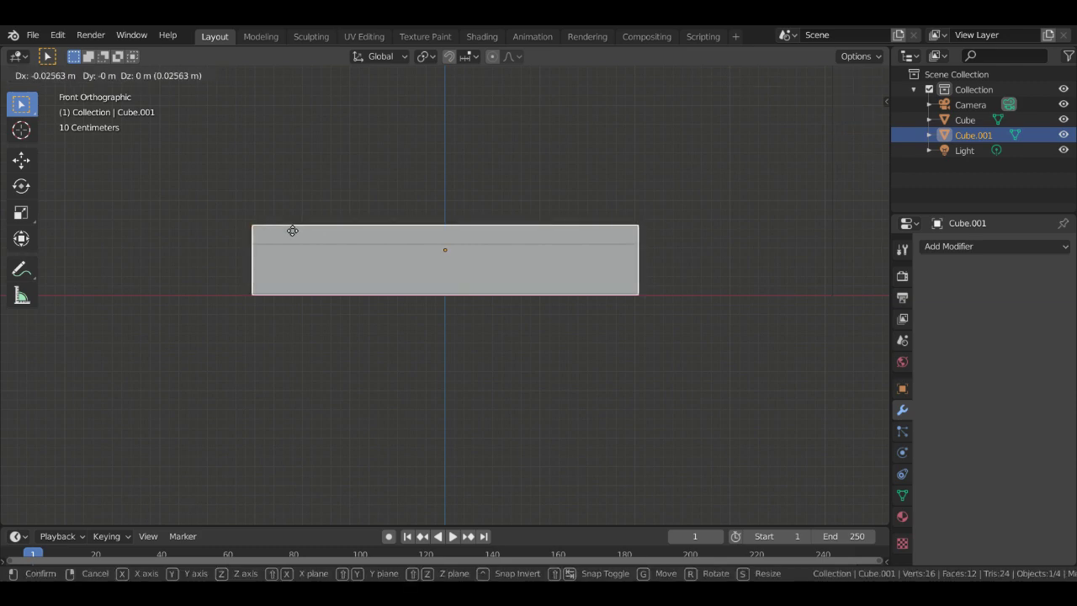
pyautogui.click(293, 230)
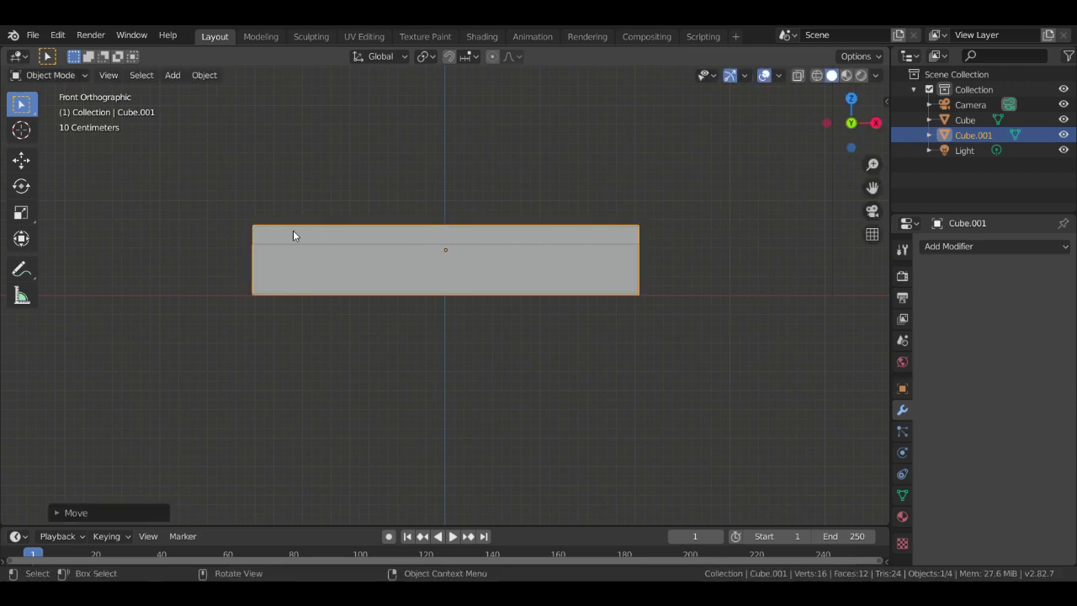
# Raise the taller bar about 0.013 m so its underside lines up with the original bar's underside
pyautogui.scroll(-5, 355, 246)
pyautogui.scroll(8, 368, 266)
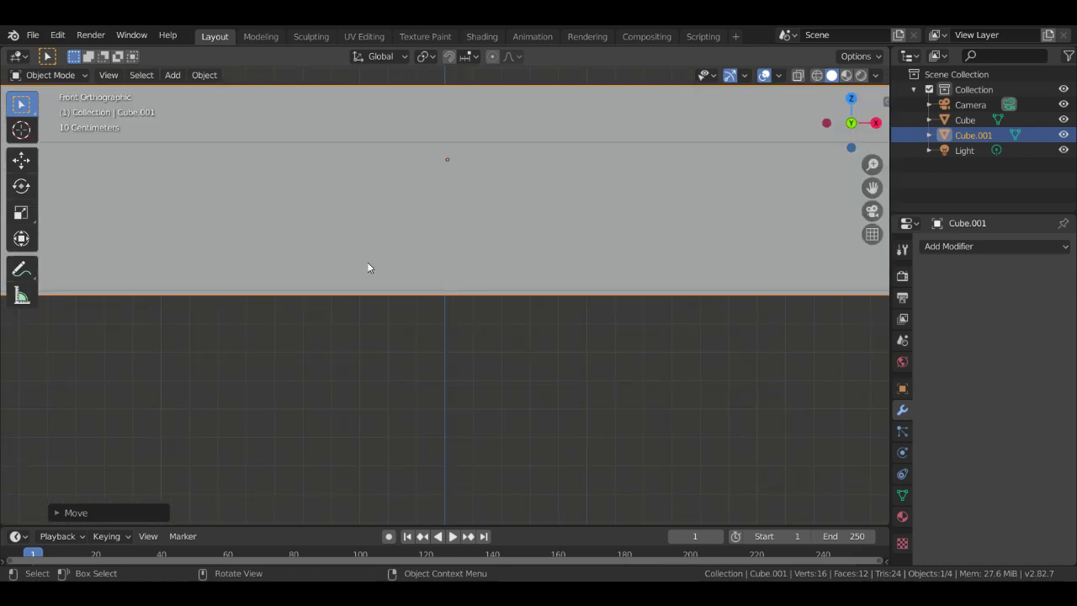
pyautogui.hscroll(-6, 529, 274)
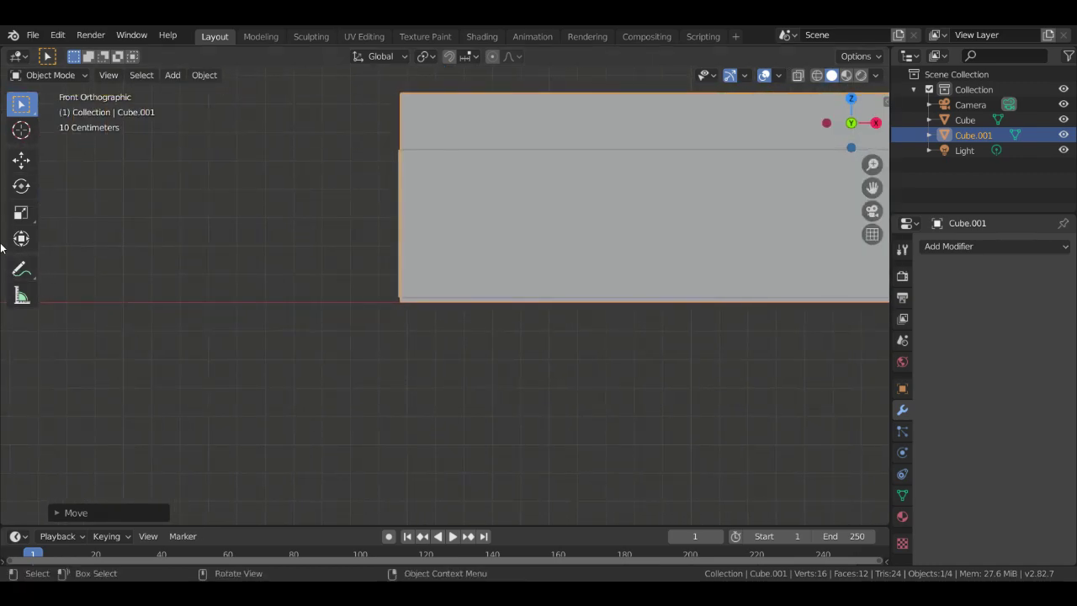
pyautogui.scroll(3, 397, 305)
pyautogui.keyDown('shift'); pyautogui.moveTo(408, 311); pyautogui.dragTo(288, 271, button='middle'); pyautogui.keyUp('shift')
pyautogui.scroll(-3, 650, 406)
pyautogui.click(299, 227)
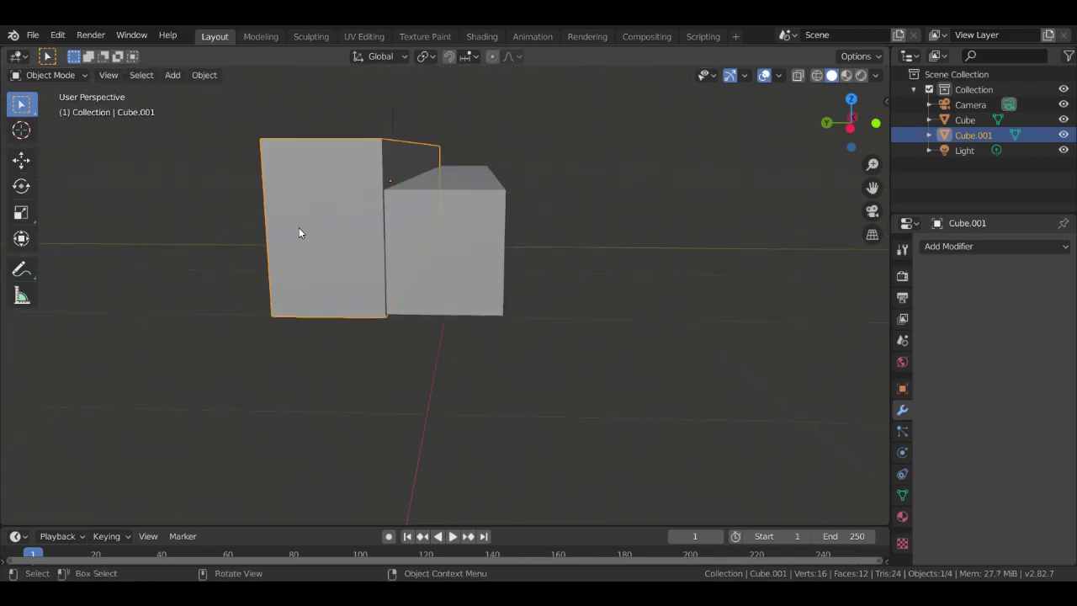
pyautogui.press('g')
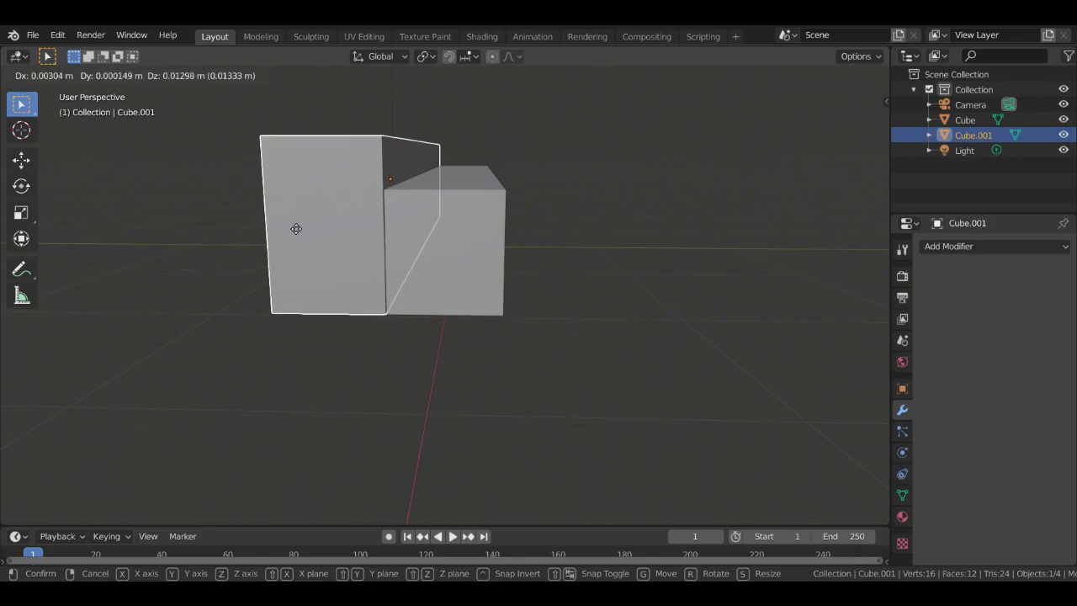
pyautogui.click(296, 229)
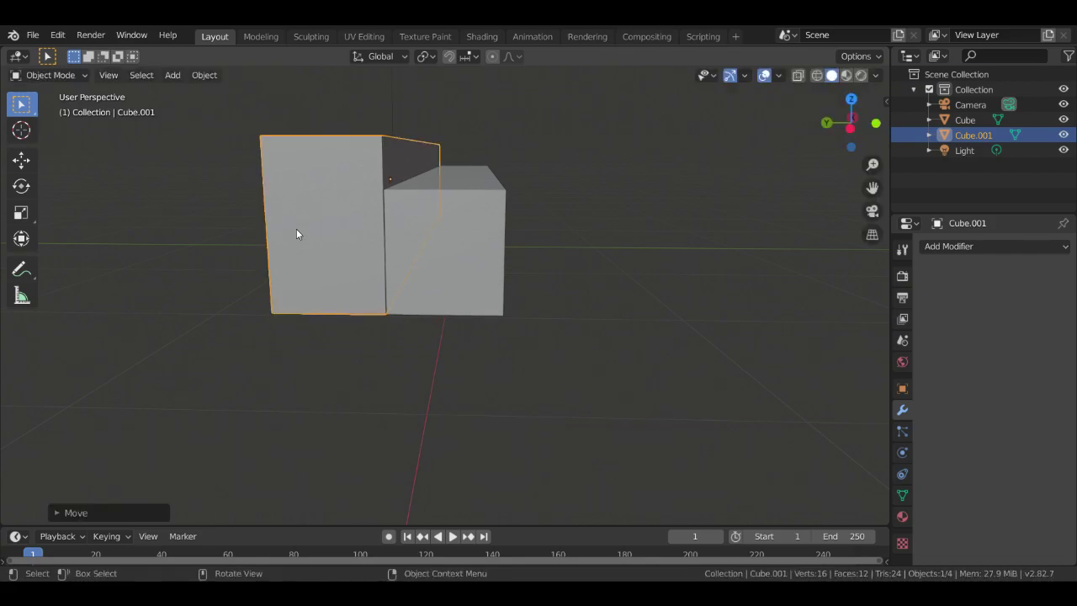
# Nudge the taller bar against the original bar, finishing with about 0.007 m in negative Y and 0.002 m up to close the gap
pyautogui.moveTo(298, 238); pyautogui.dragTo(344, 236, button='middle')
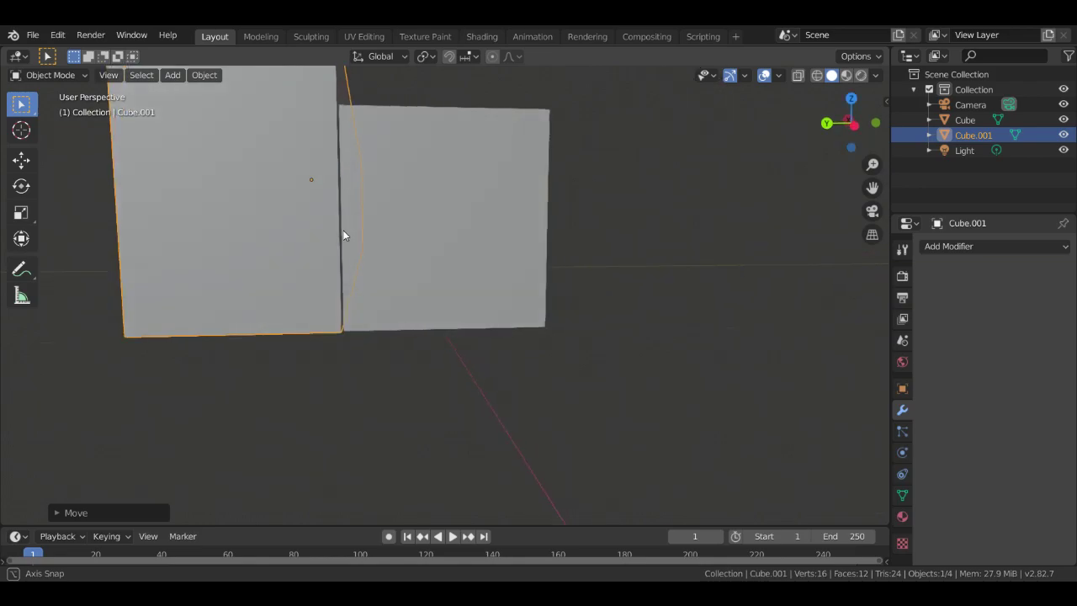
pyautogui.press('g')
pyautogui.click(306, 260)
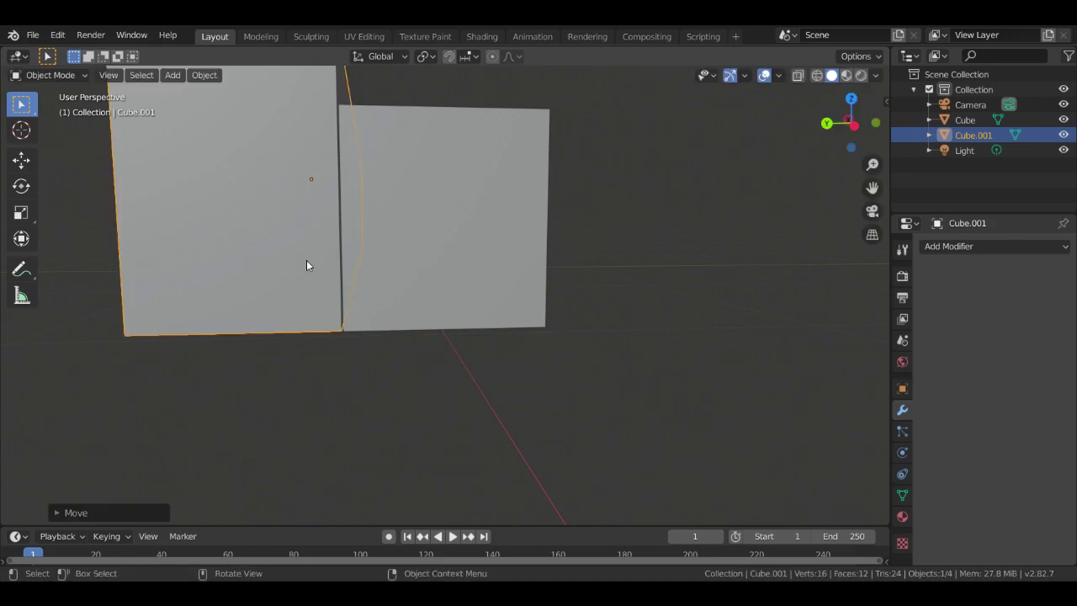
pyautogui.moveTo(298, 318); pyautogui.dragTo(413, 325, button='middle')
pyautogui.scroll(-3, 415, 324)
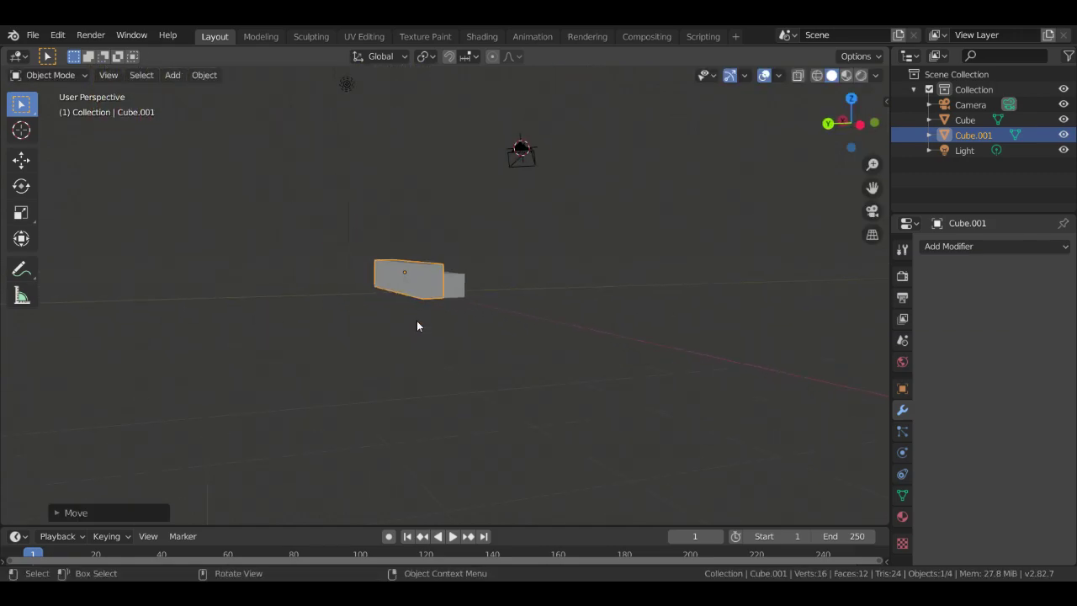
pyautogui.scroll(8, 421, 324)
pyautogui.scroll(-1, 442, 329)
pyautogui.moveTo(494, 303); pyautogui.dragTo(471, 257, button='middle')
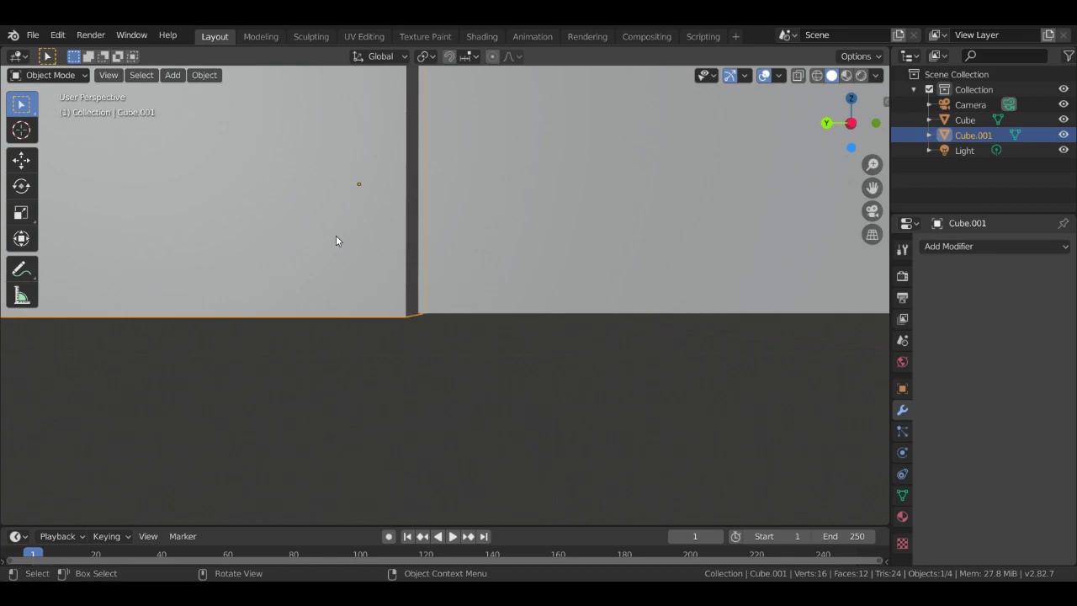
pyautogui.press('g')
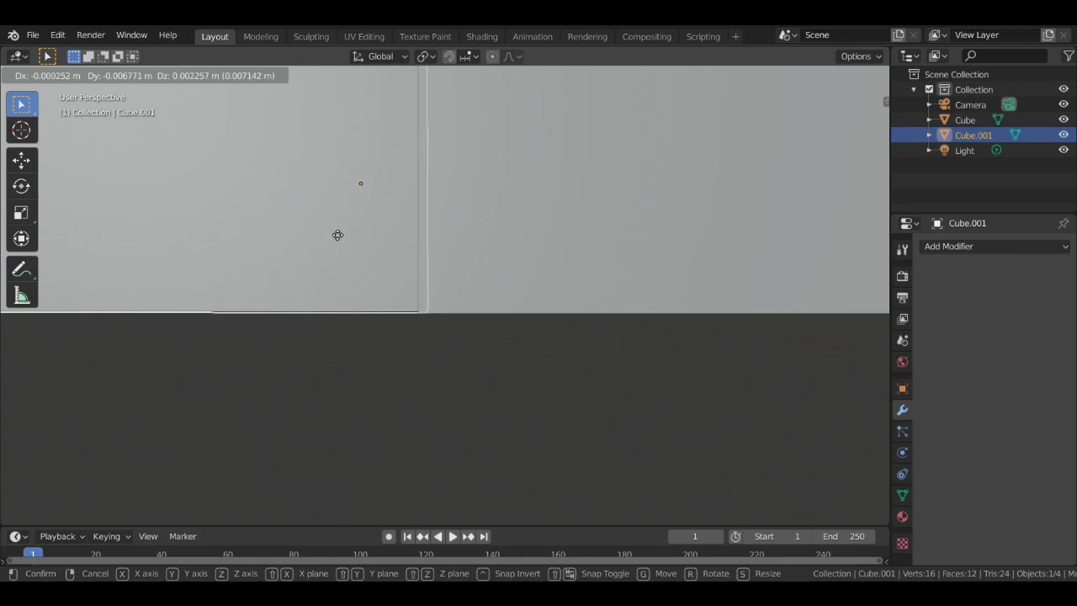
pyautogui.click(338, 235)
# Move the taller bar a further 0.012 m or so in negative X and about 0.014 m in negative Y
pyautogui.moveTo(320, 244); pyautogui.dragTo(373, 276, button='middle')
pyautogui.press('g')
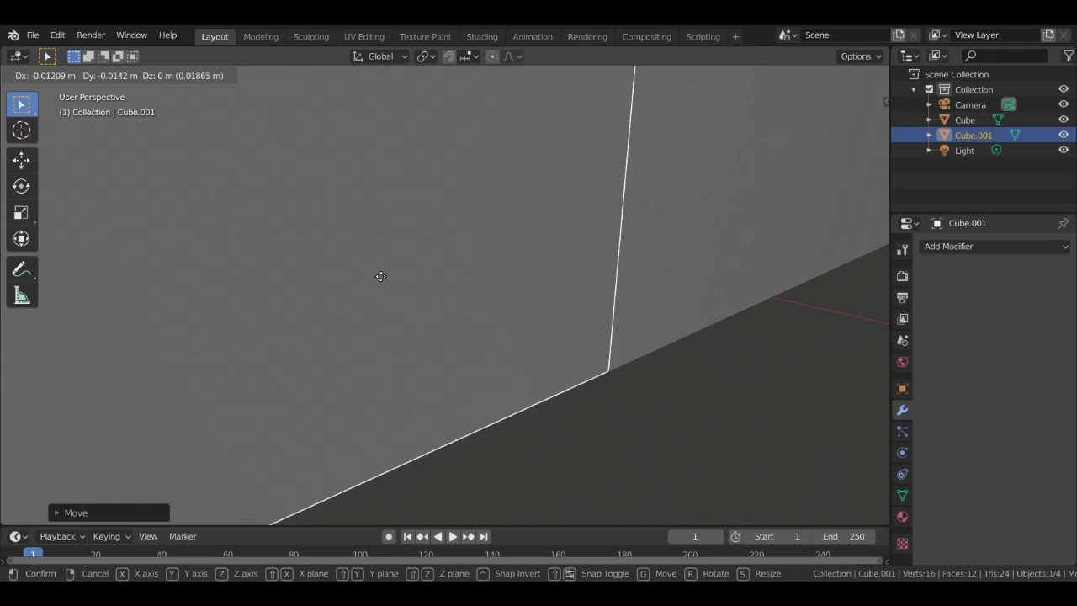
pyautogui.click(381, 276)
# Select the original, shorter bar and examine how the two bars line up
pyautogui.scroll(-3, 378, 275)
pyautogui.moveTo(361, 293); pyautogui.dragTo(861, 267, button='middle')
pyautogui.moveTo(46, 274); pyautogui.dragTo(412, 233, button='middle')
pyautogui.click(536, 205)
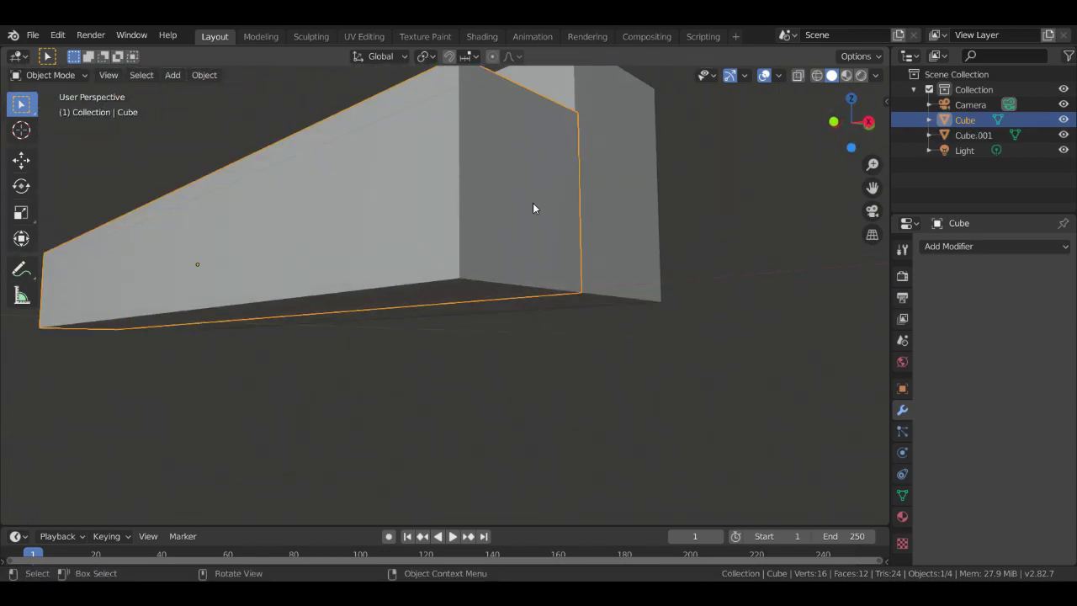
pyautogui.scroll(-6, 535, 208)
pyautogui.scroll(-2, 535, 207)
pyautogui.scroll(6, 533, 235)
pyautogui.moveTo(533, 234); pyautogui.dragTo(584, 440, button='middle')
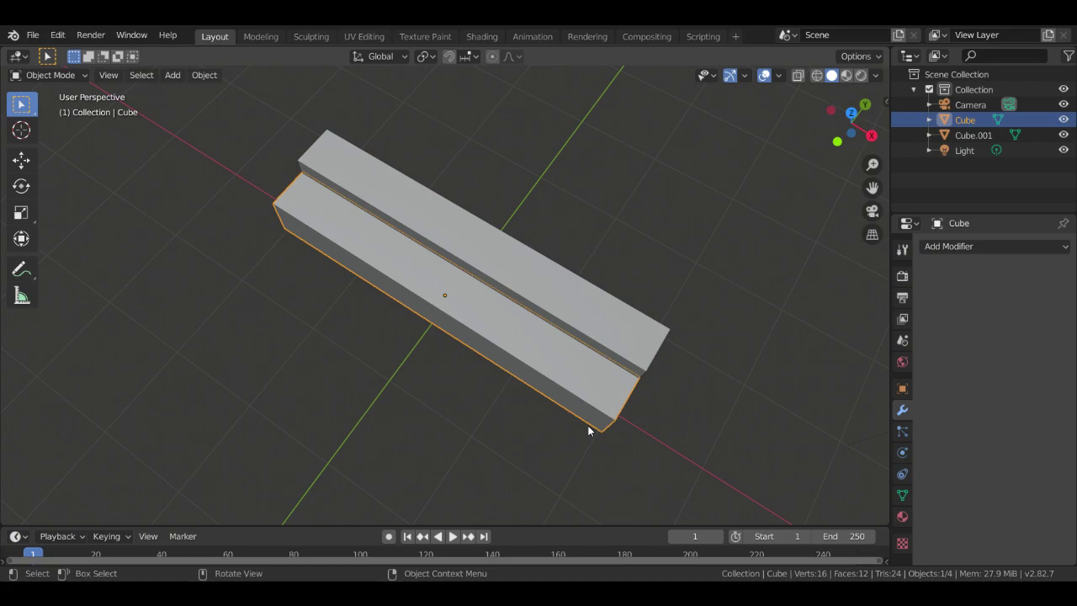
# Duplicate the taller bar and place the copy about 0.49 m along positive Y, directly beside it
pyautogui.click(603, 269)
pyautogui.click(582, 306)
pyautogui.moveTo(581, 306); pyautogui.dragTo(538, 253, button='middle')
pyautogui.hotkey('shift', 'd')
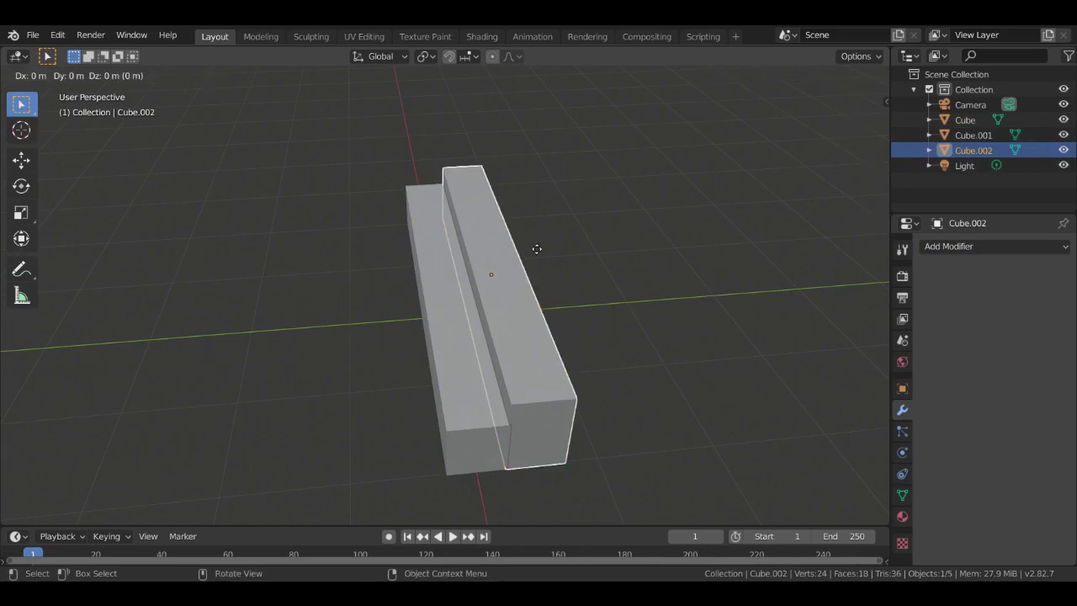
pyautogui.press('z')
pyautogui.press('x')
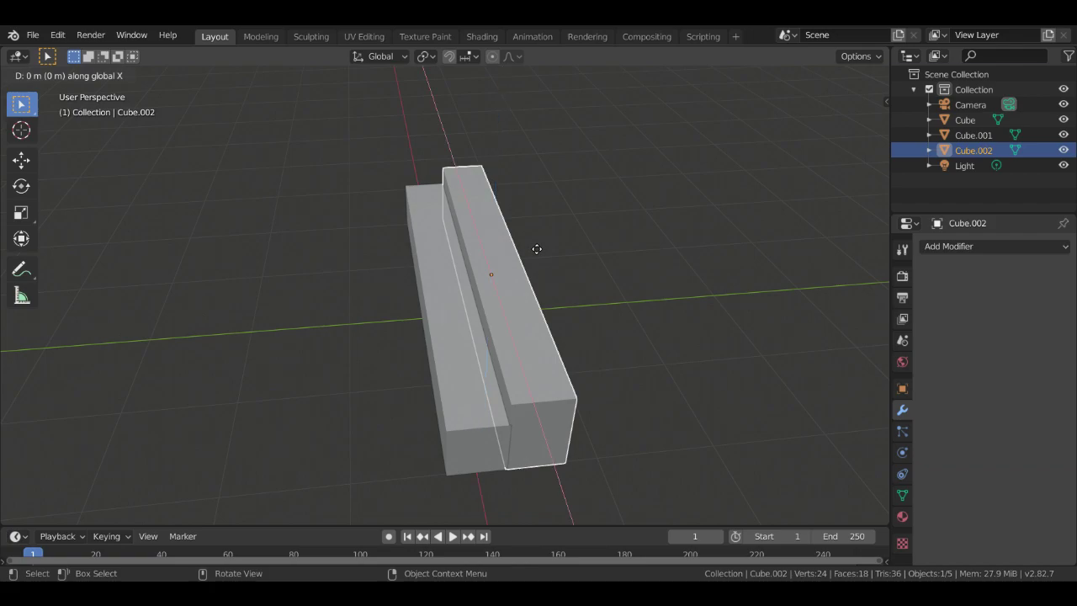
pyautogui.press('y')
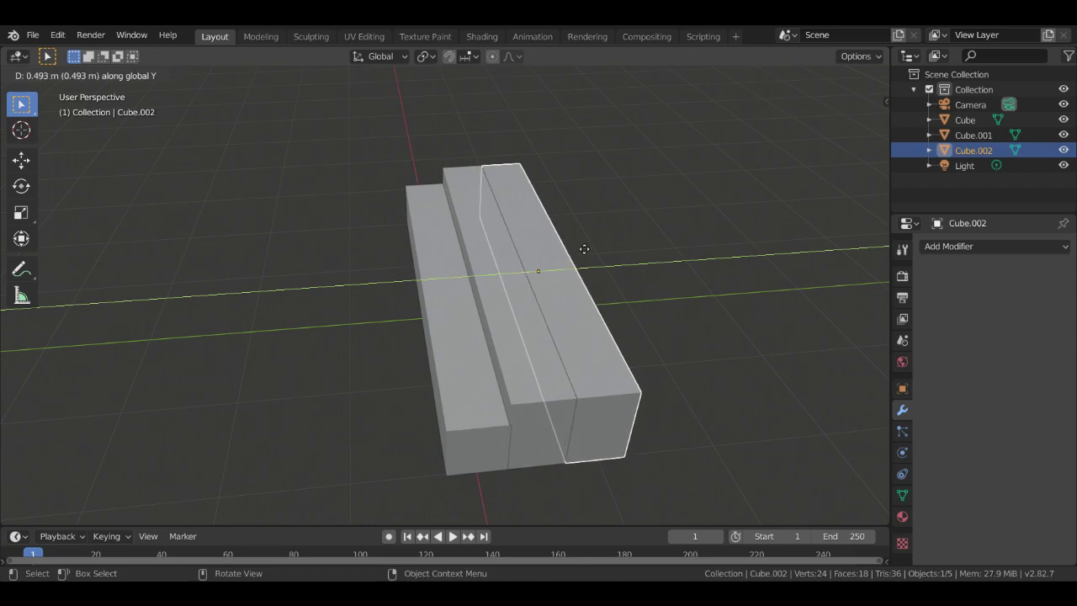
pyautogui.click(583, 249)
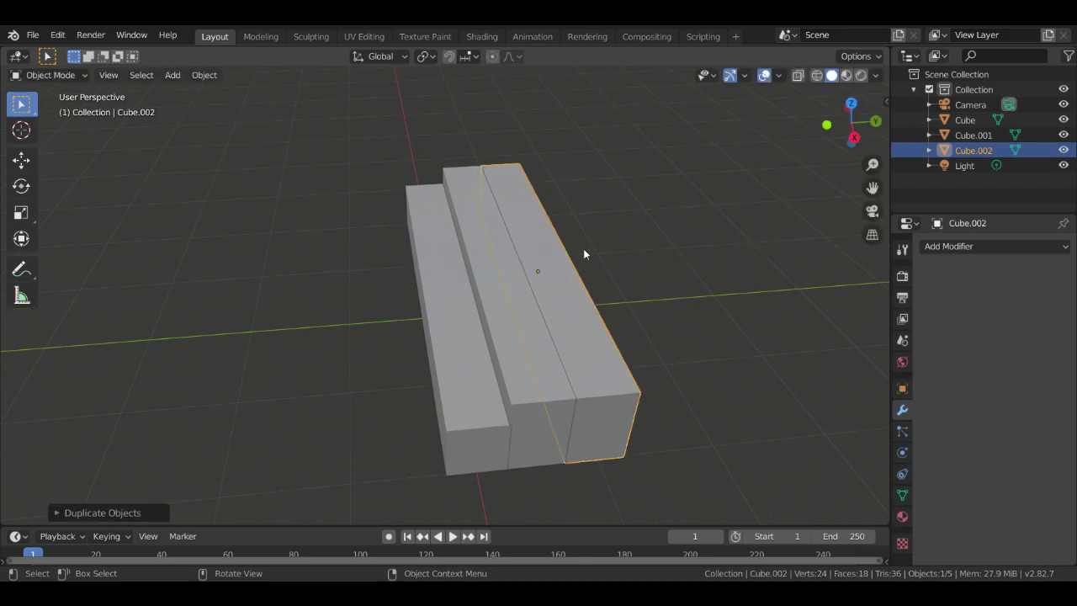
# Raise the new third bar about 0.25 m in the front view
pyautogui.press('KP_1')
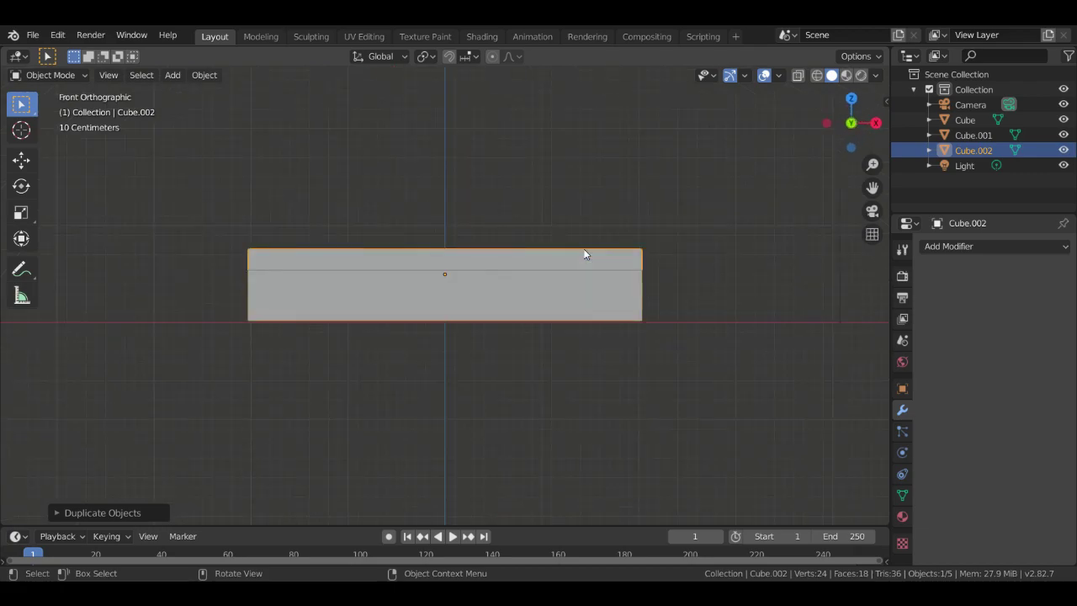
pyautogui.press('g')
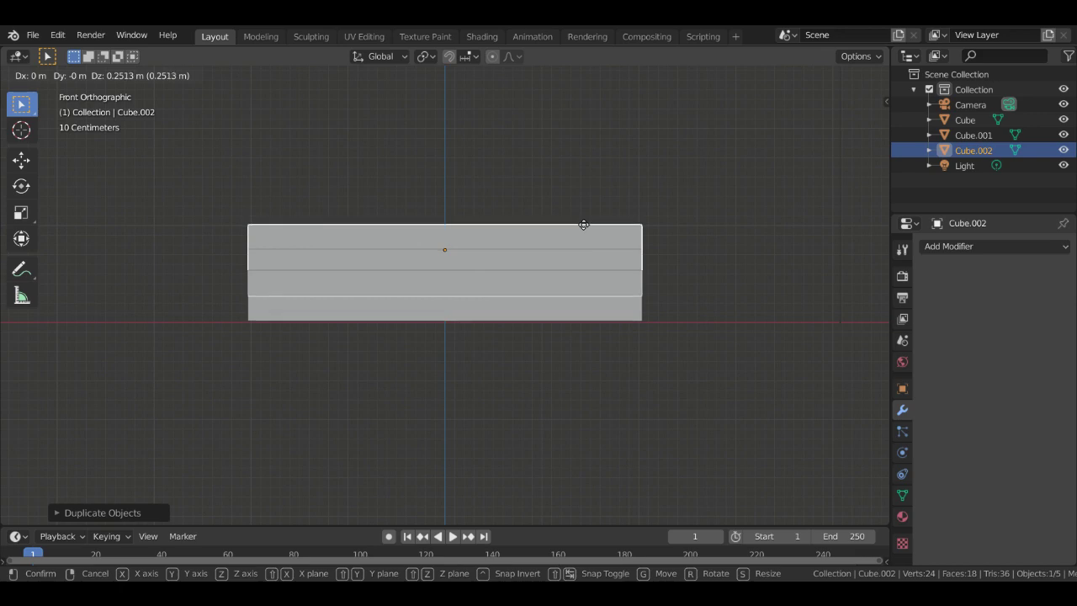
pyautogui.click(585, 227)
# Open the third bar's mesh for editing with face selection, viewed from below
pyautogui.moveTo(548, 231); pyautogui.dragTo(347, 219, button='middle')
pyautogui.press('Tab')
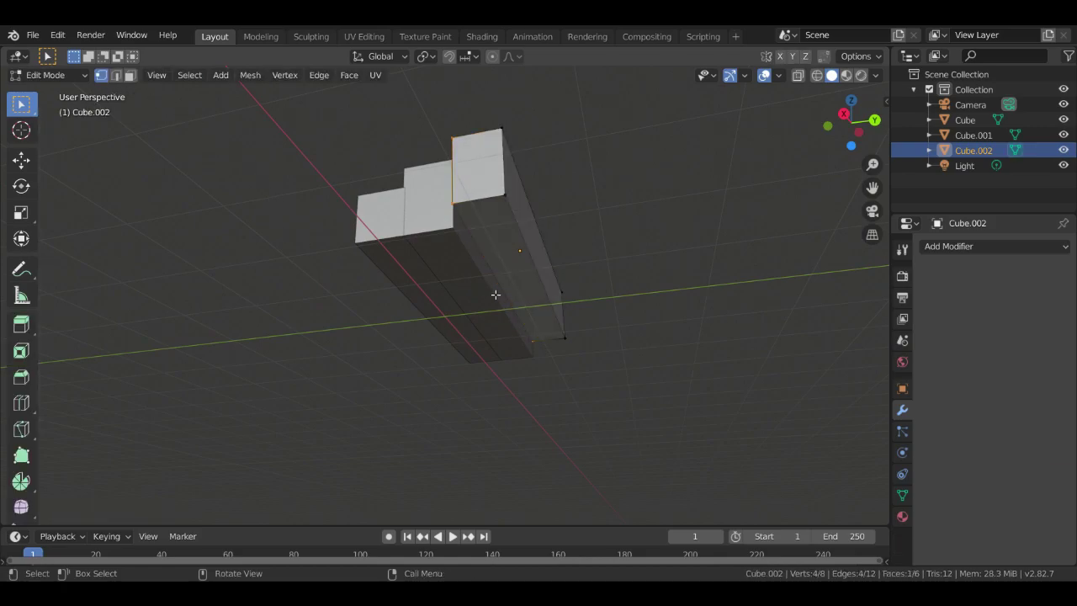
pyautogui.click(131, 77)
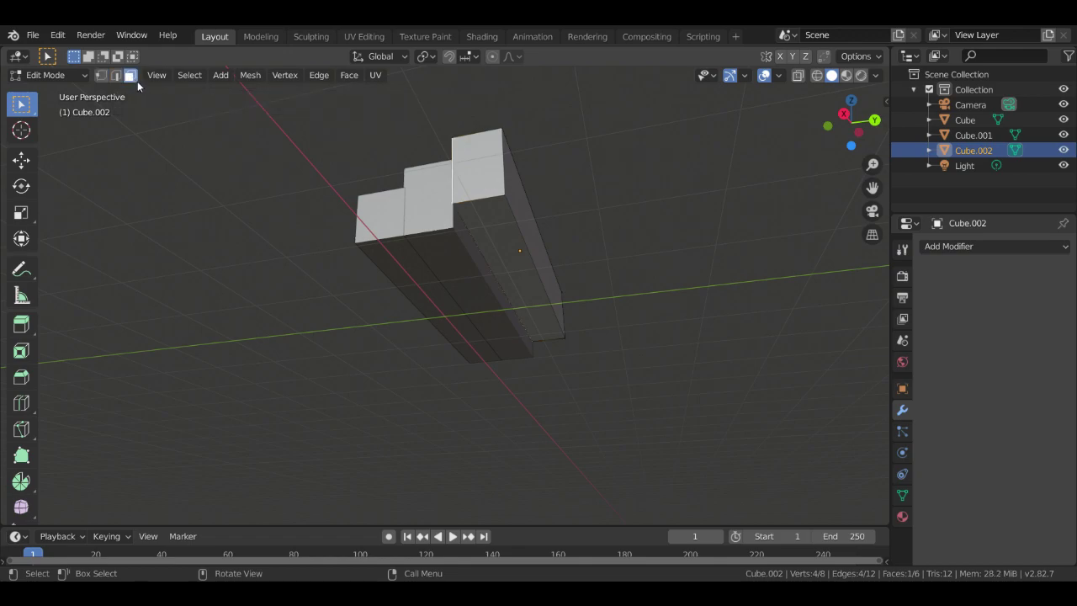
# Try to shift the third bar's two selected faces, including its underside, down about 0.05 m, and undo the move
pyautogui.keyDown('ctrl'); pyautogui.click(500, 241); pyautogui.keyUp('ctrl')
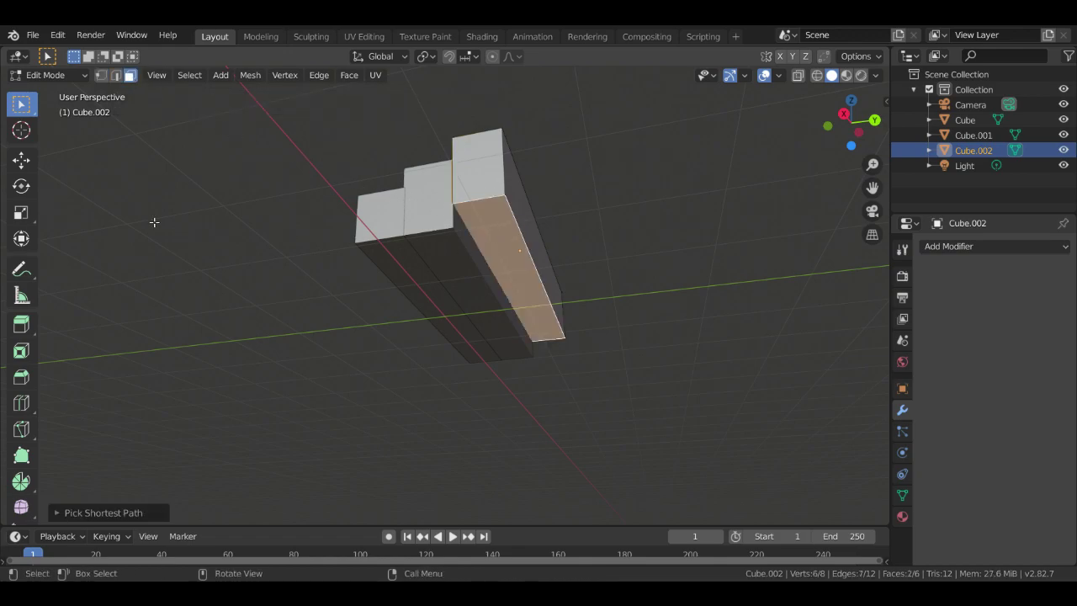
pyautogui.click(101, 75)
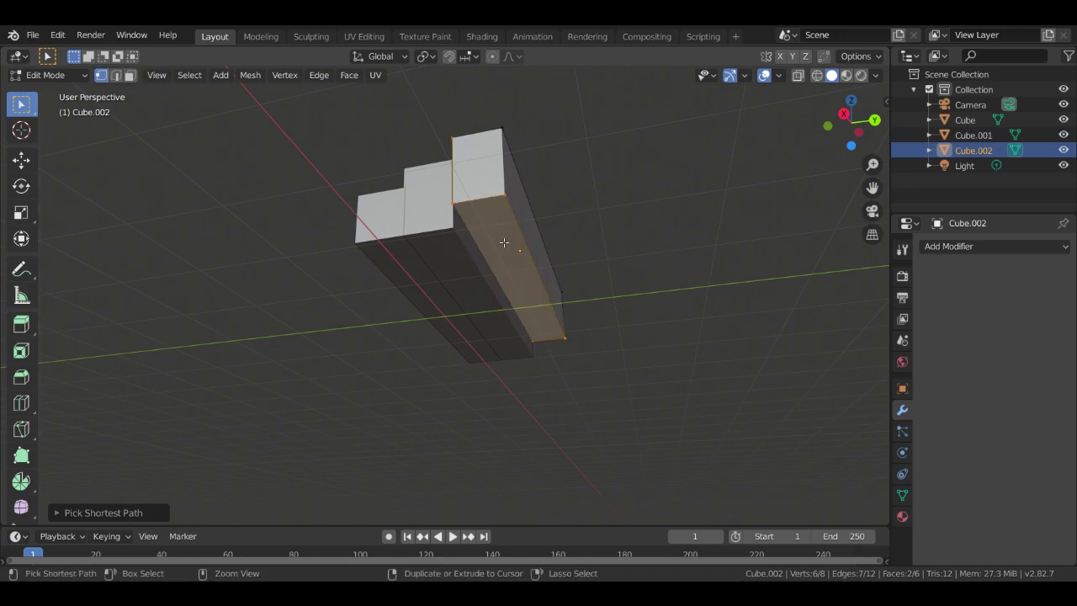
pyautogui.click(129, 75)
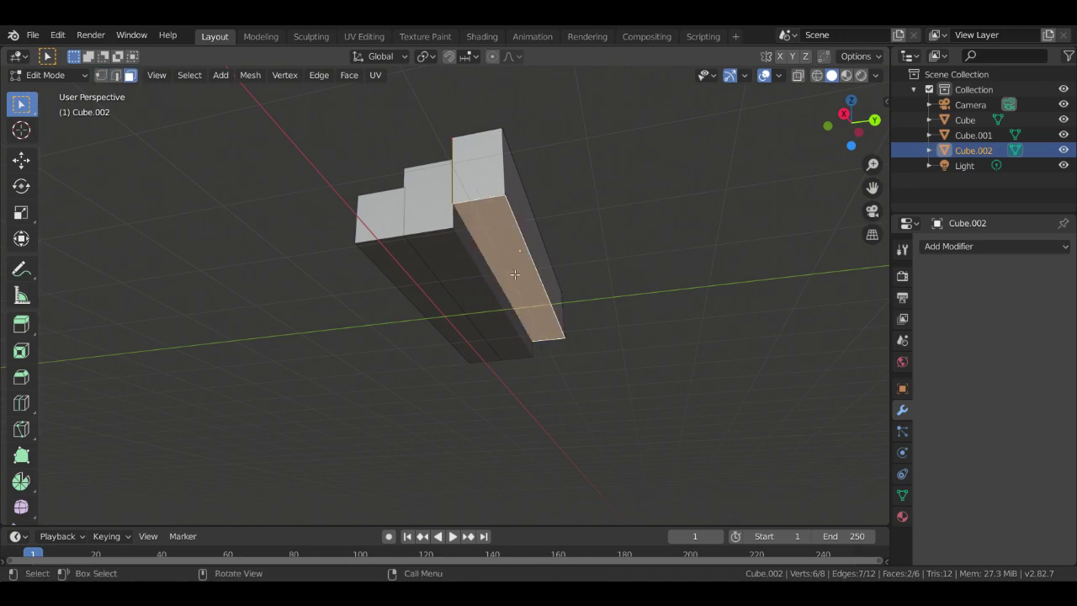
pyautogui.press('g')
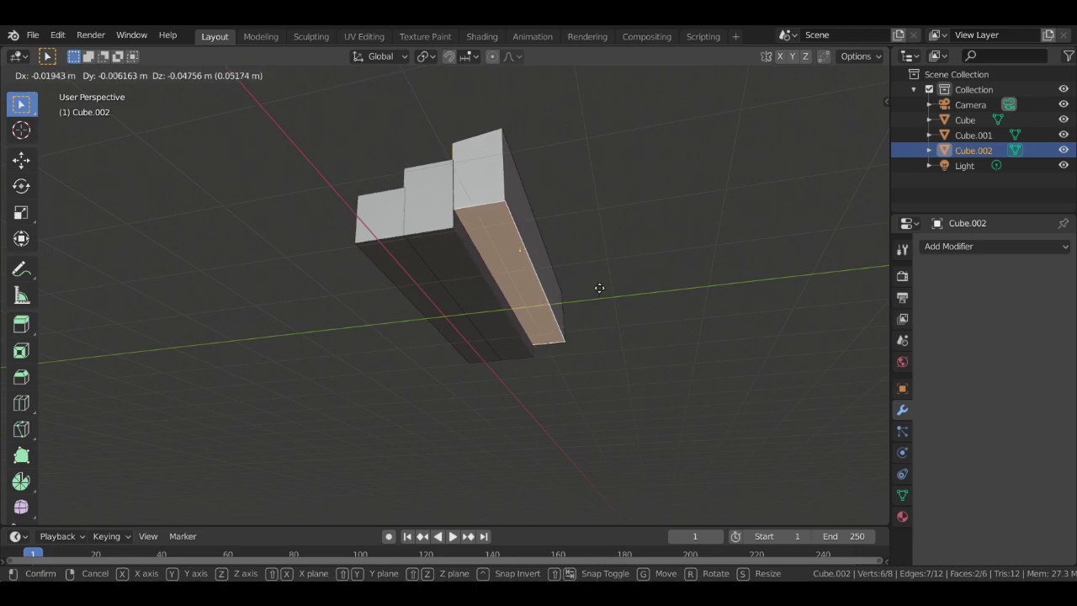
pyautogui.click(599, 288)
pyautogui.hotkey('ctrl', 'z')
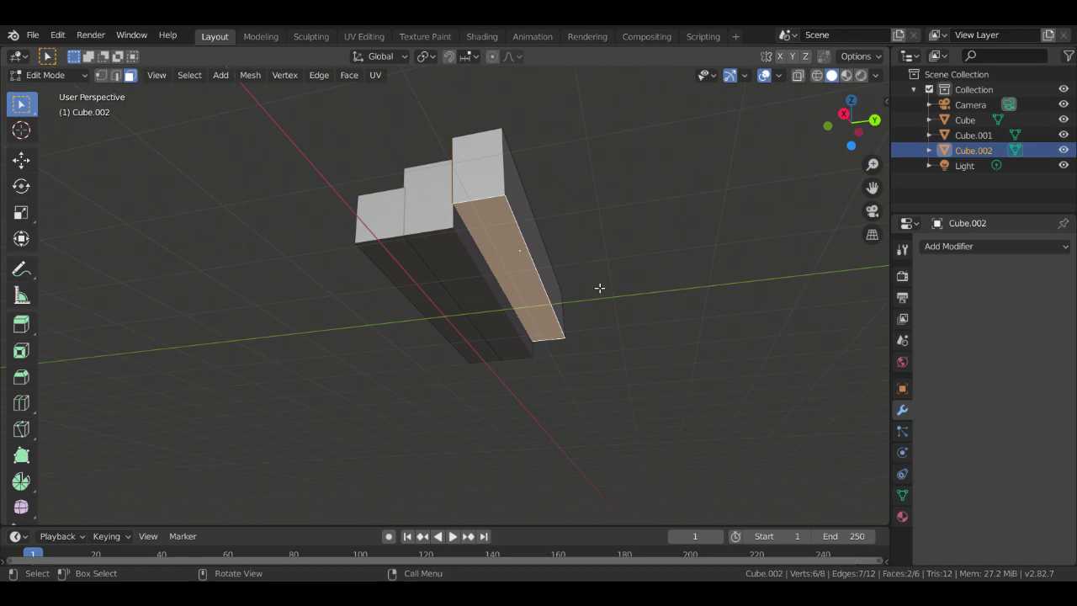
# Select only the third bar's underside face and lower it about 0.24 m toward the level of the neighbouring undersides
pyautogui.moveTo(655, 349); pyautogui.dragTo(642, 314, button='middle')
pyautogui.hotkey('alt', 'a')
pyautogui.click(425, 230)
pyautogui.moveTo(425, 231); pyautogui.dragTo(647, 352, button='middle')
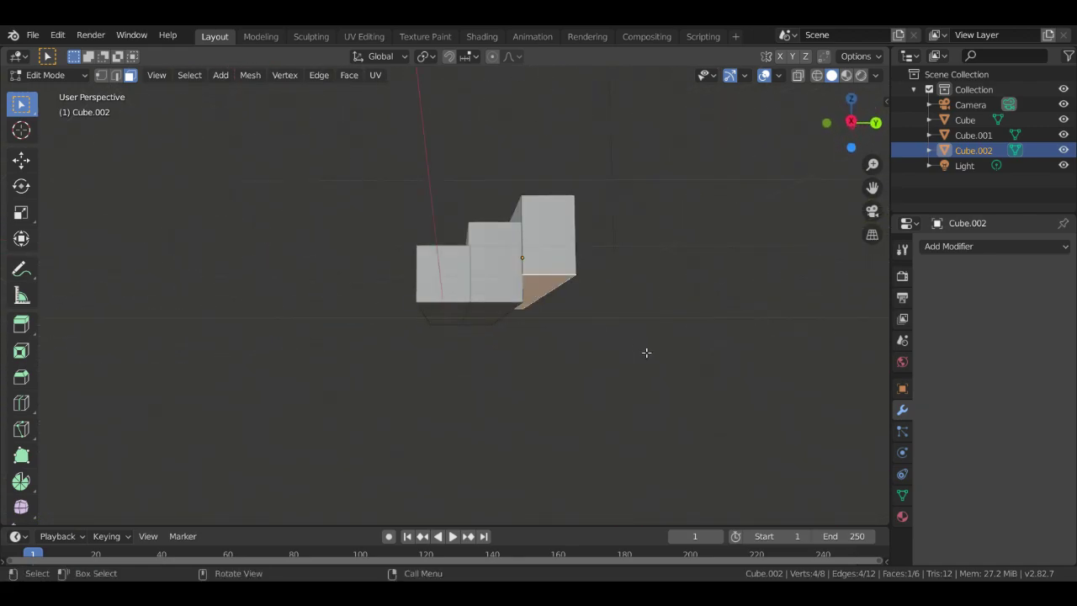
pyautogui.press('g')
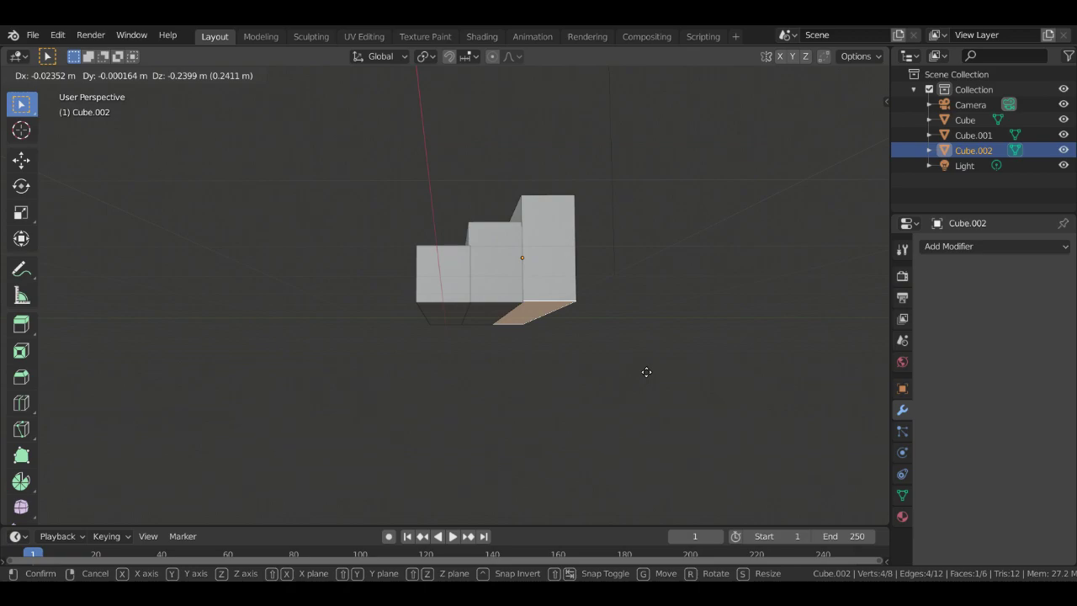
pyautogui.click(647, 373)
# Lower the third bar's underside face a few millimetres more to line it up with the neighbouring bars
pyautogui.scroll(-3, 732, 399)
pyautogui.scroll(9, 728, 401)
pyautogui.keyDown('ctrl'); pyautogui.moveTo(743, 401); pyautogui.dragTo(537, 434, button='middle'); pyautogui.keyUp('ctrl')
pyautogui.scroll(6, 537, 434)
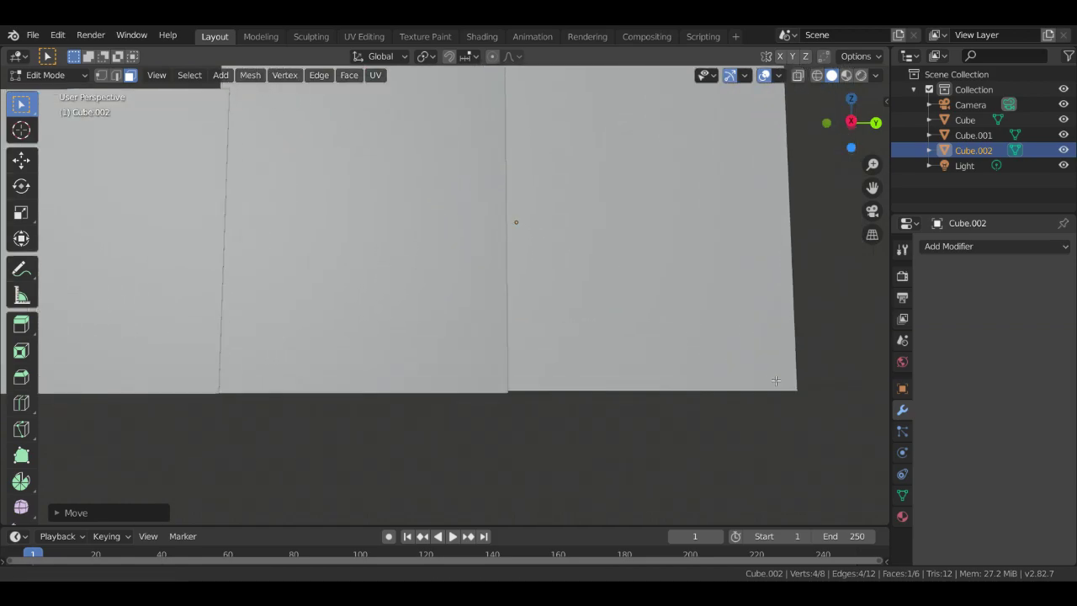
pyautogui.scroll(-2, 821, 365)
pyautogui.scroll(-3, 821, 365)
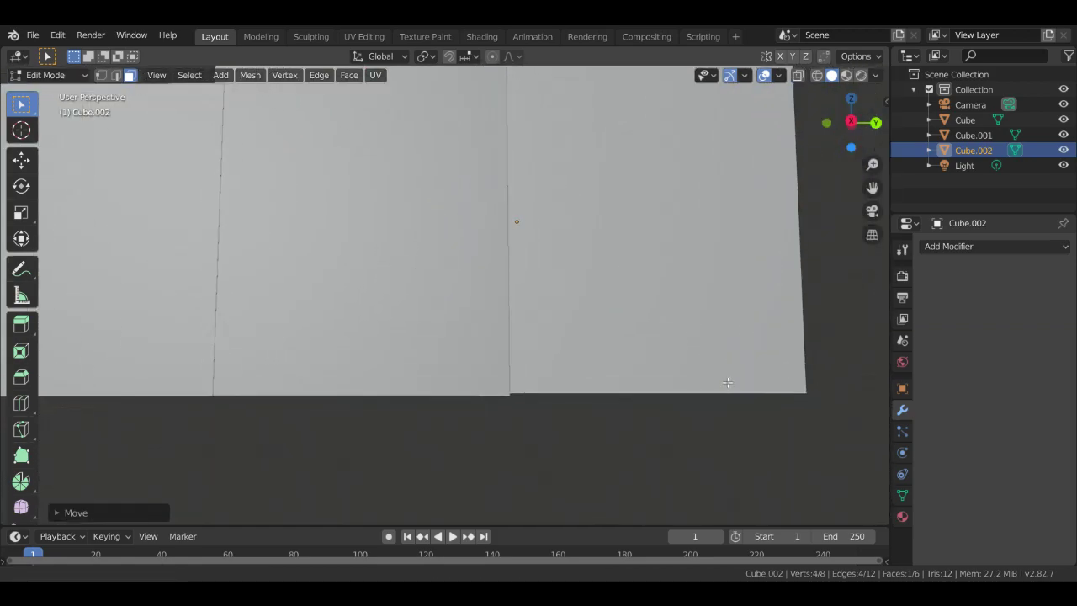
pyautogui.press('g')
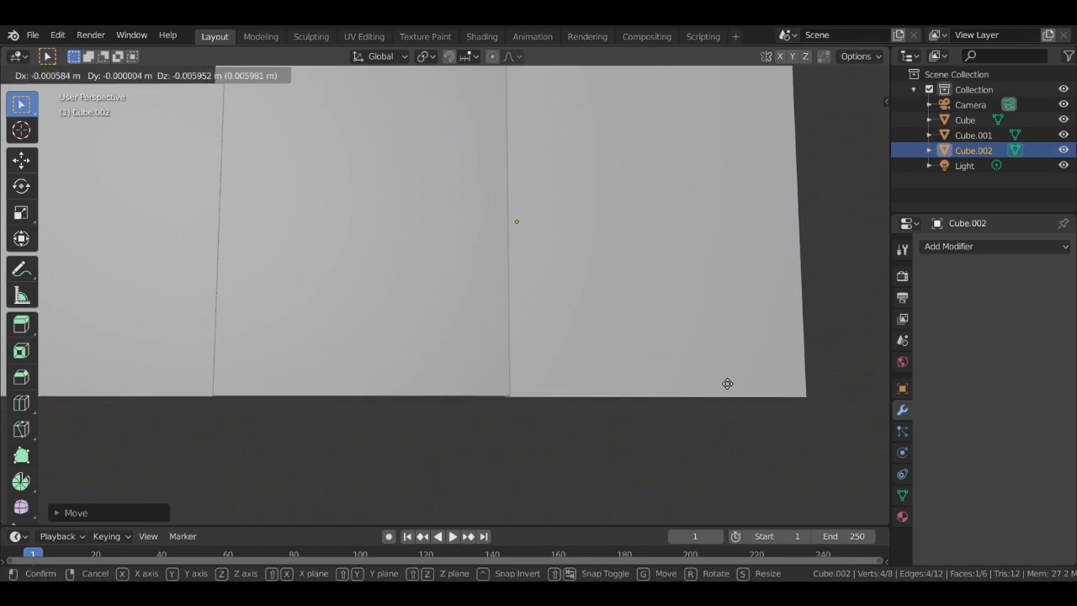
pyautogui.click(728, 383)
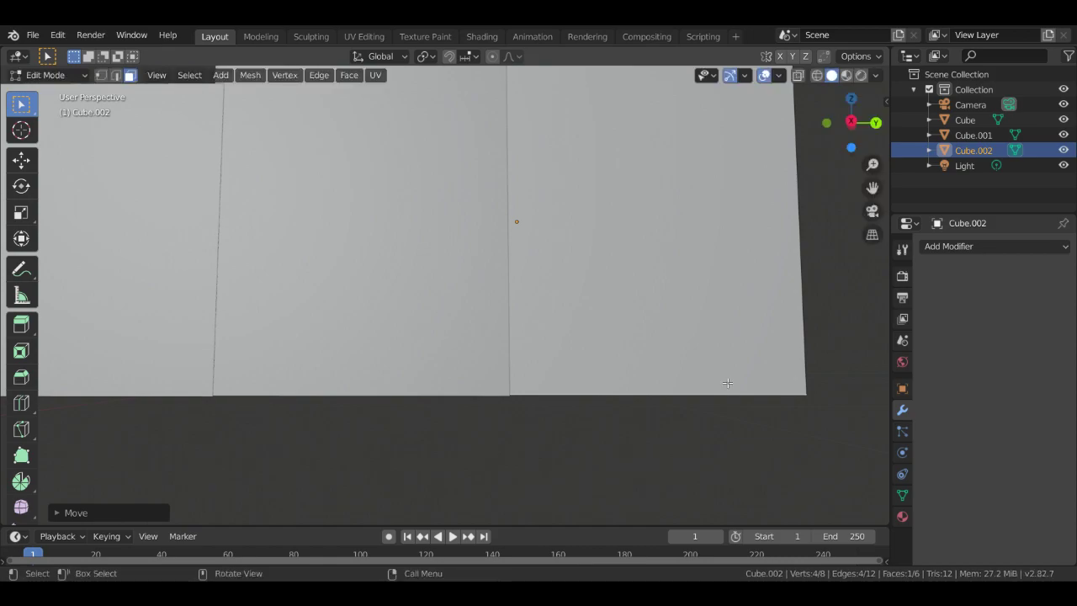
# Return to Object Mode and move the third bar about 0.02 m in positive X to align its end with the neighbouring bar
pyautogui.scroll(-5, 728, 383)
pyautogui.scroll(6, 691, 375)
pyautogui.moveTo(702, 373); pyautogui.dragTo(794, 331, button='middle')
pyautogui.scroll(-3, 606, 349)
pyautogui.scroll(2, 495, 387)
pyautogui.scroll(-2, 479, 390)
pyautogui.scroll(6, 707, 329)
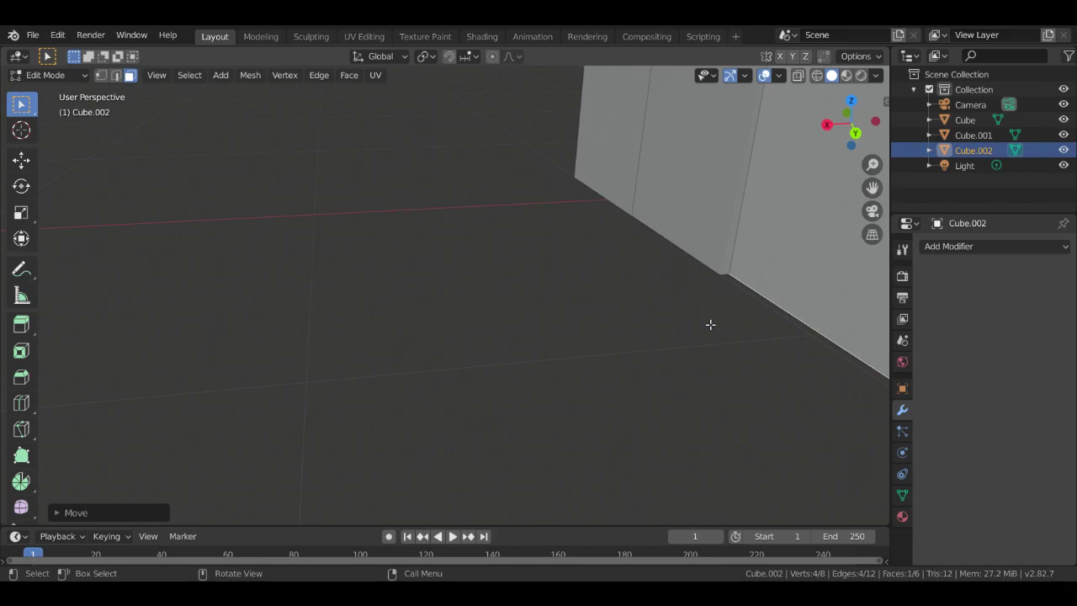
pyautogui.moveTo(710, 325); pyautogui.dragTo(363, 382, button='middle')
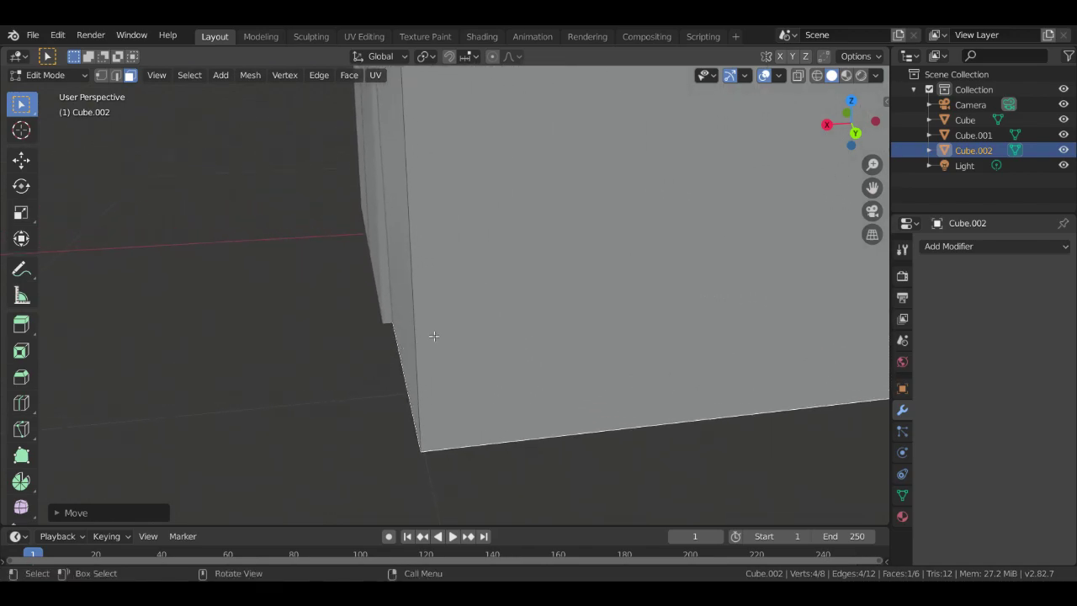
pyautogui.click(483, 308)
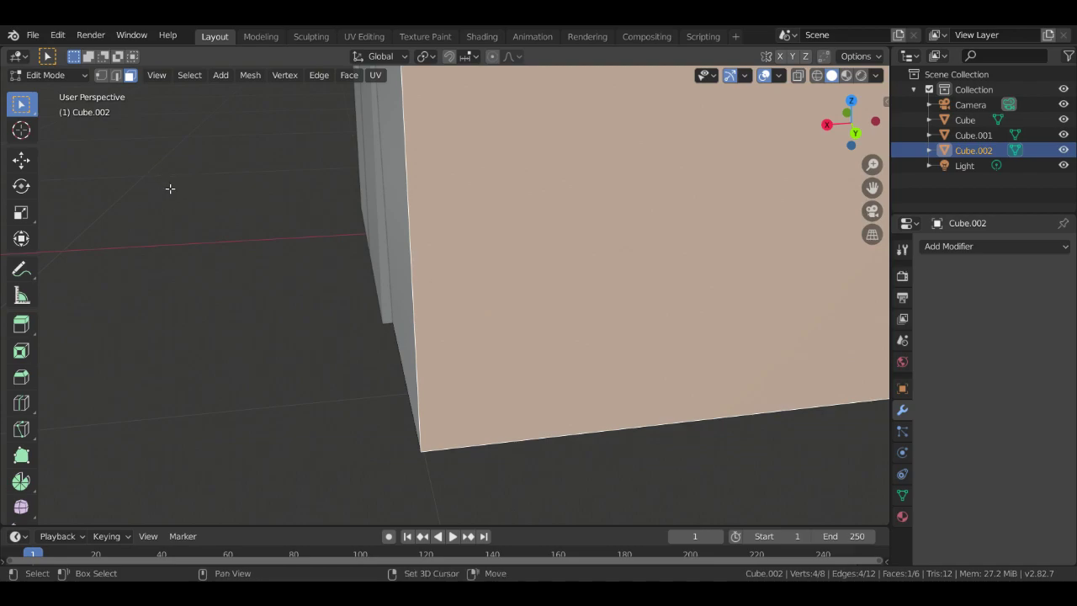
pyautogui.press('Tab')
pyautogui.click(231, 256)
pyautogui.click(441, 259)
pyautogui.press('g')
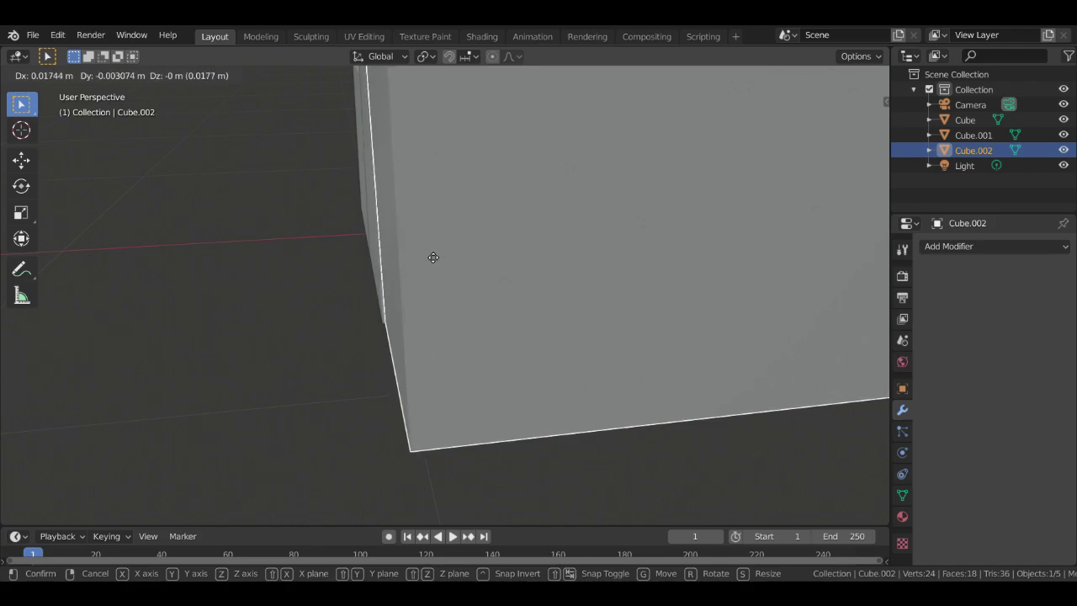
pyautogui.click(432, 258)
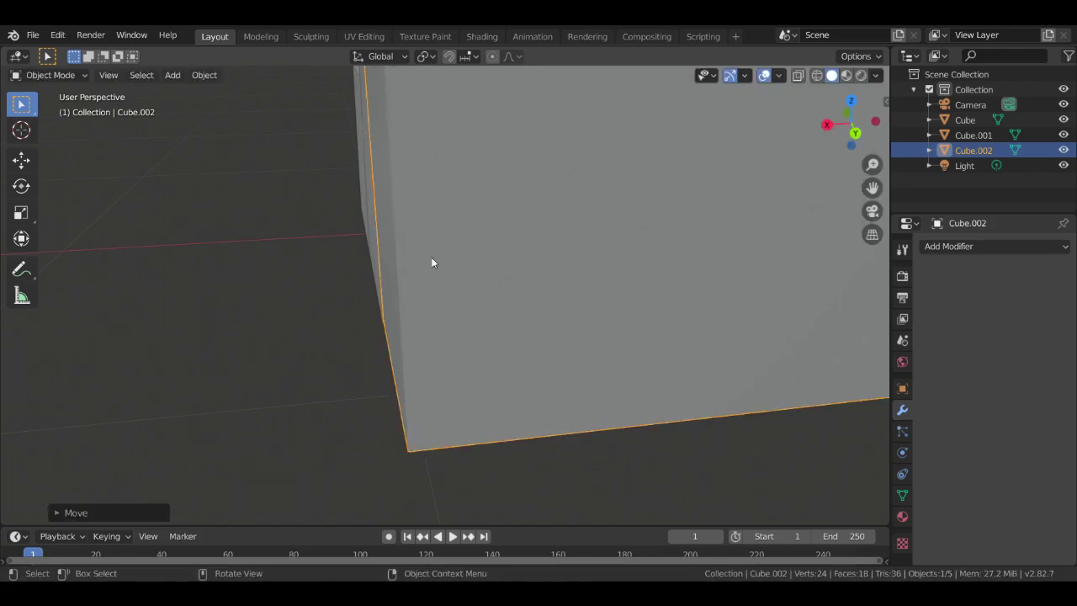
# Examine how the positive-X ends of the three bars line up
pyautogui.scroll(-1, 505, 184)
pyautogui.moveTo(524, 198); pyautogui.dragTo(813, 245, button='middle')
pyautogui.scroll(6, 679, 275)
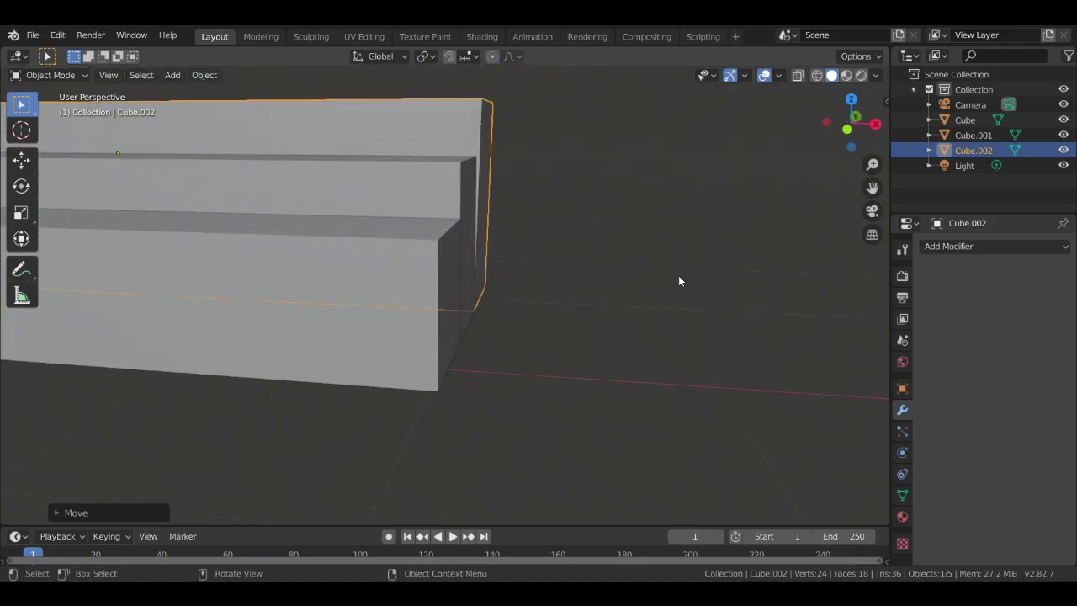
pyautogui.scroll(-3, 695, 262)
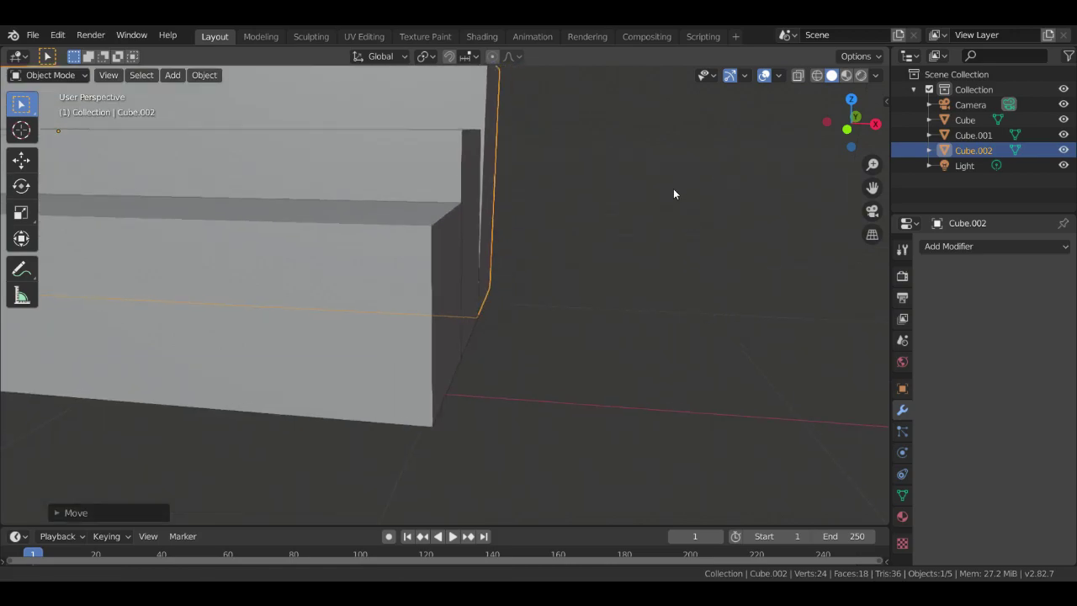
pyautogui.scroll(-3, 662, 317)
pyautogui.scroll(5, 654, 305)
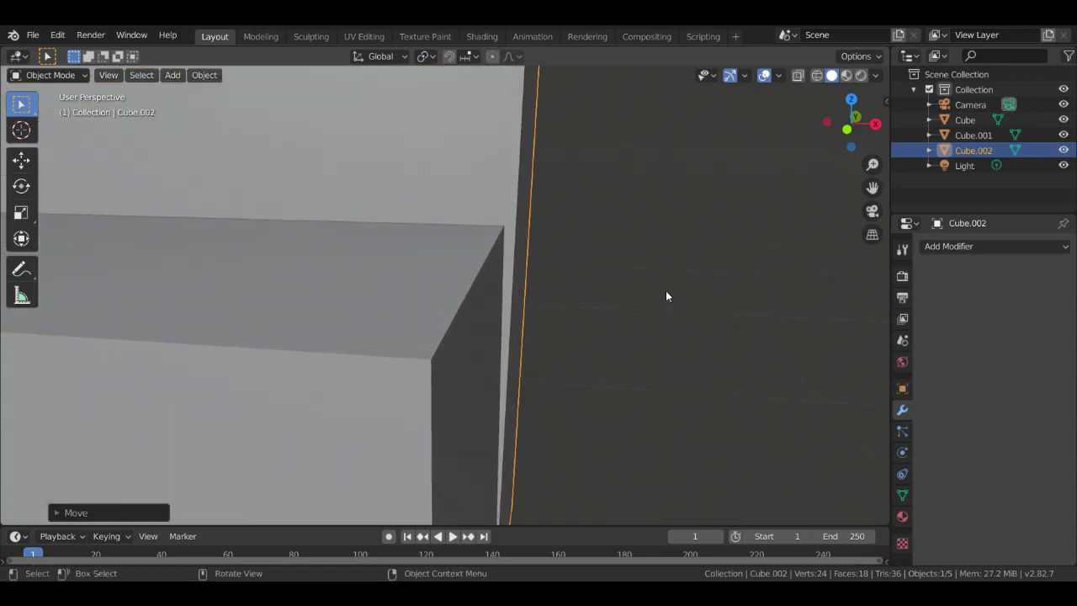
pyautogui.scroll(2, 623, 252)
pyautogui.scroll(-3, 608, 269)
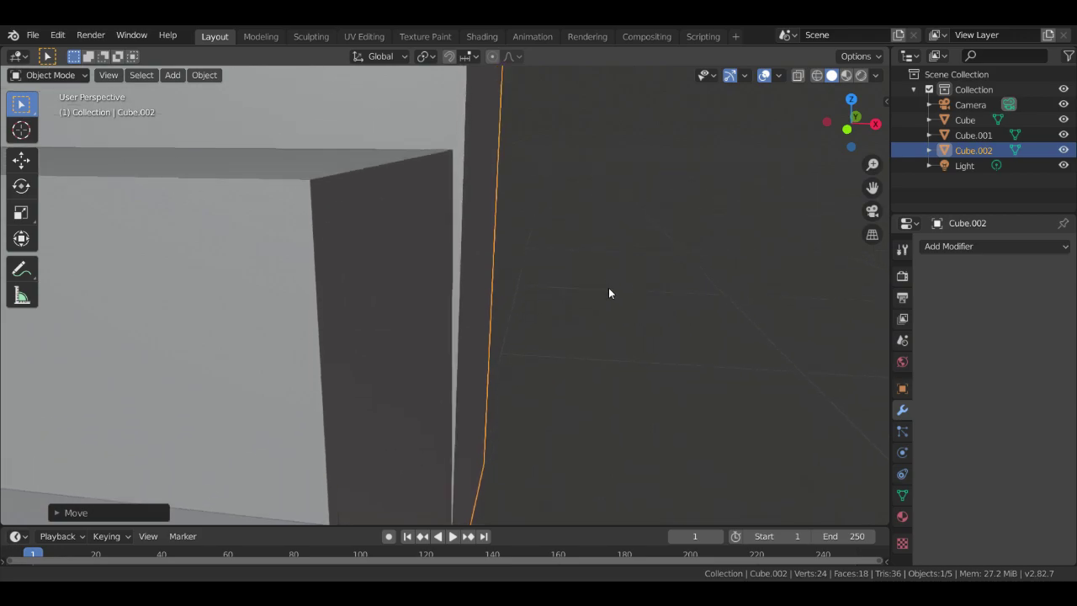
pyautogui.scroll(2, 611, 314)
# Check the opposite ends of the three bars, and inspect the stepped positive-X ends again up close
pyautogui.moveTo(611, 317); pyautogui.dragTo(145, 294, button='middle')
pyautogui.keyDown('shift'); pyautogui.moveTo(154, 276); pyautogui.dragTo(45, 191, button='middle'); pyautogui.keyUp('shift')
pyautogui.scroll(2, 537, 311)
pyautogui.moveTo(530, 299); pyautogui.dragTo(516, 276, button='middle')
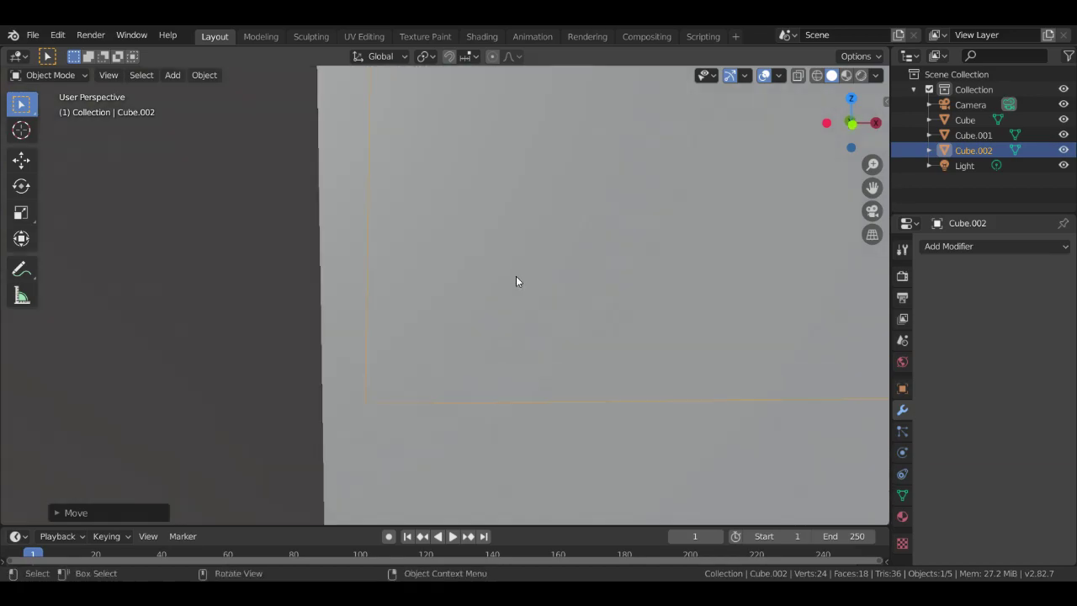
pyautogui.scroll(-4, 516, 276)
pyautogui.scroll(-5, 516, 283)
pyautogui.scroll(3, 522, 282)
pyautogui.keyDown('shift'); pyautogui.moveTo(482, 292); pyautogui.dragTo(132, 311, button='middle'); pyautogui.keyUp('shift')
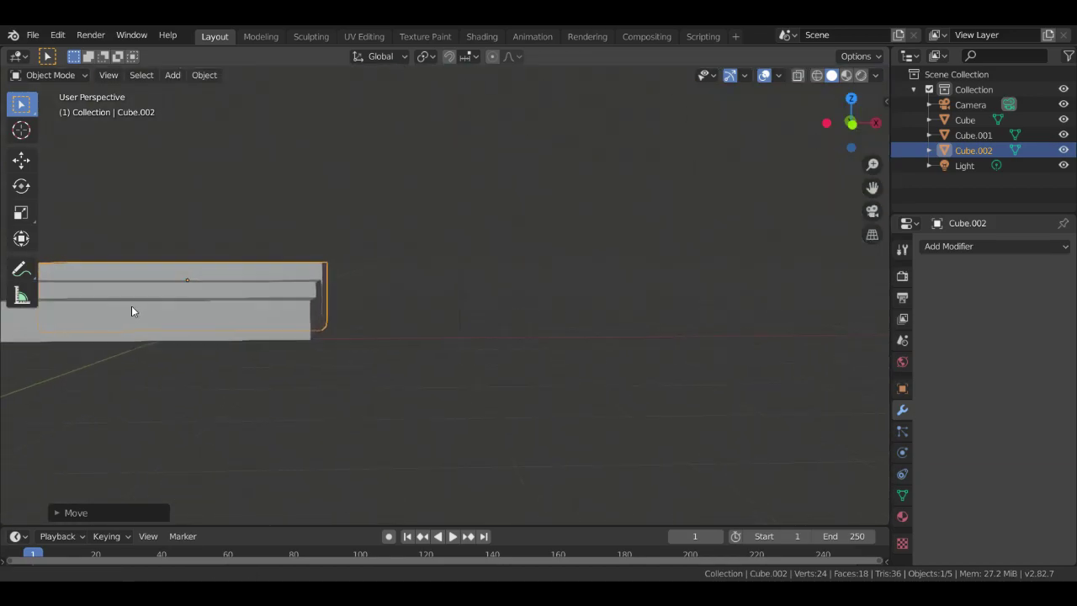
pyautogui.scroll(-4, 294, 303)
pyautogui.scroll(6, 320, 303)
pyautogui.scroll(4, 345, 303)
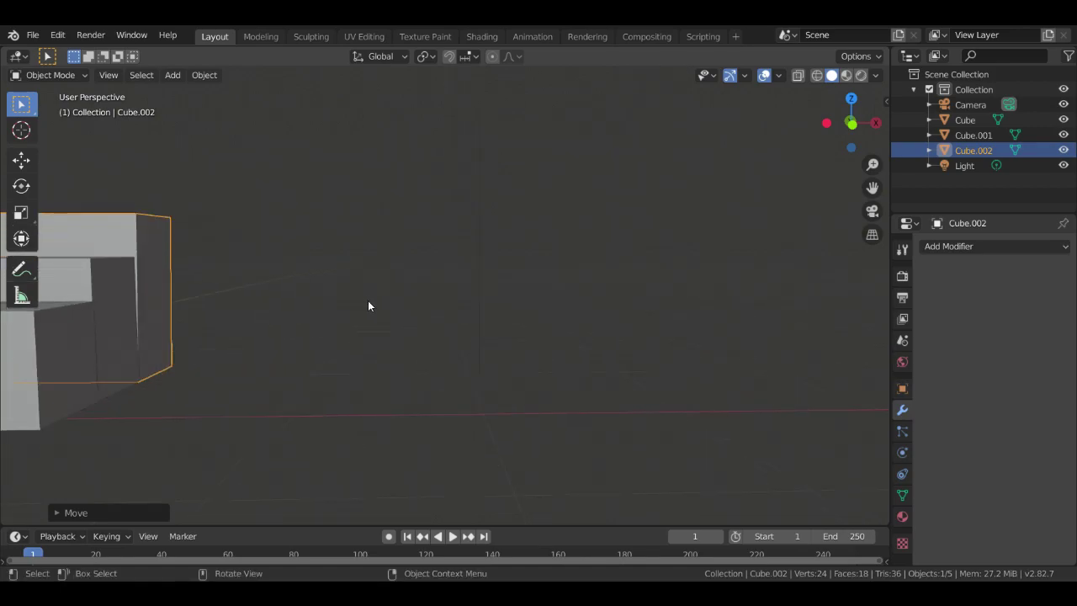
pyautogui.keyDown('shift'); pyautogui.moveTo(380, 307); pyautogui.dragTo(666, 303, button='middle'); pyautogui.keyUp('shift')
pyautogui.scroll(3, 329, 301)
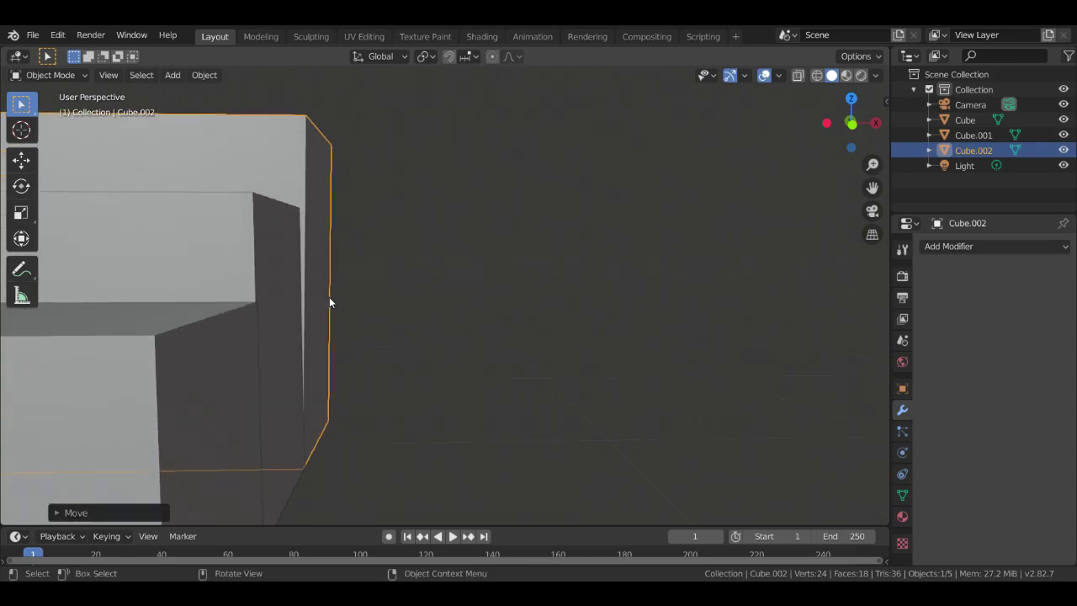
pyautogui.keyDown('shift'); pyautogui.moveTo(337, 303); pyautogui.dragTo(575, 329, button='middle'); pyautogui.keyUp('shift')
pyautogui.scroll(3, 447, 301)
# Reopen the third bar's mesh for editing and move its underside face slightly further down
pyautogui.press('Tab')
pyautogui.scroll(5, 582, 349)
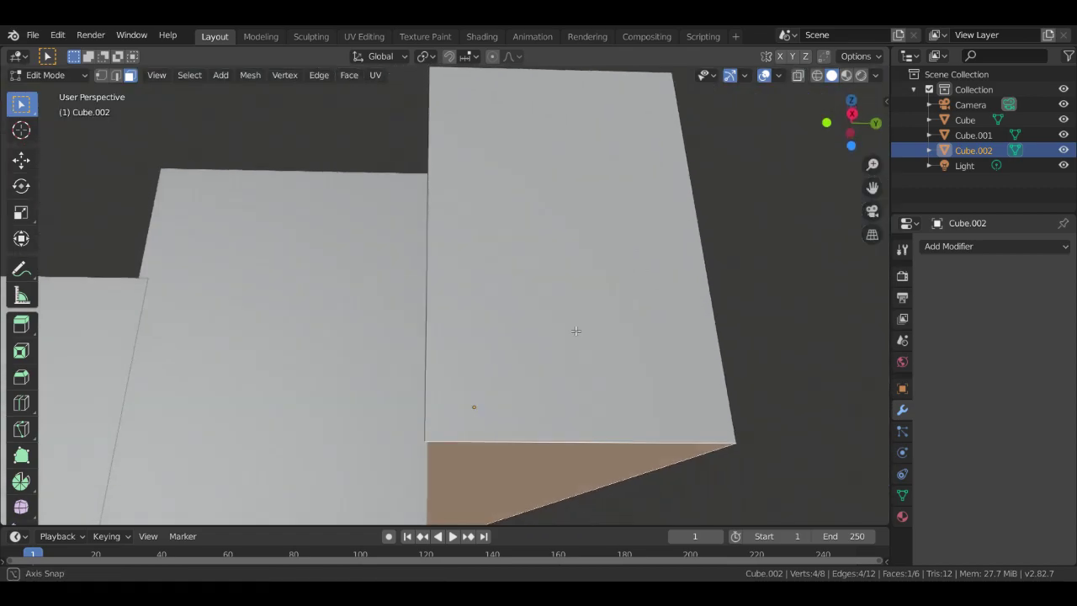
pyautogui.press('g')
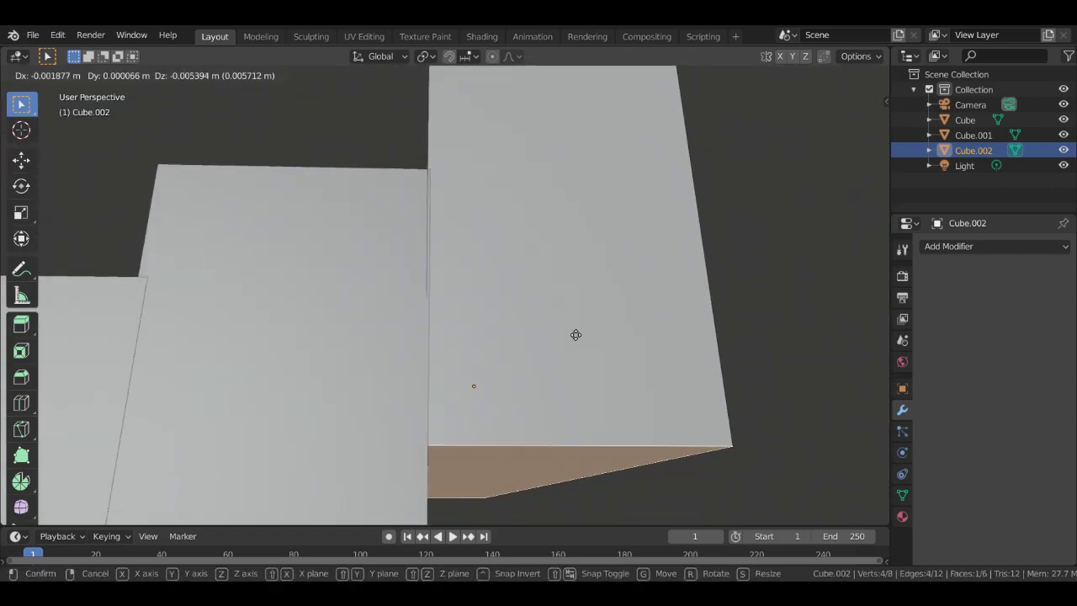
pyautogui.click(576, 378)
pyautogui.scroll(3, 575, 379)
pyautogui.scroll(-2, 574, 379)
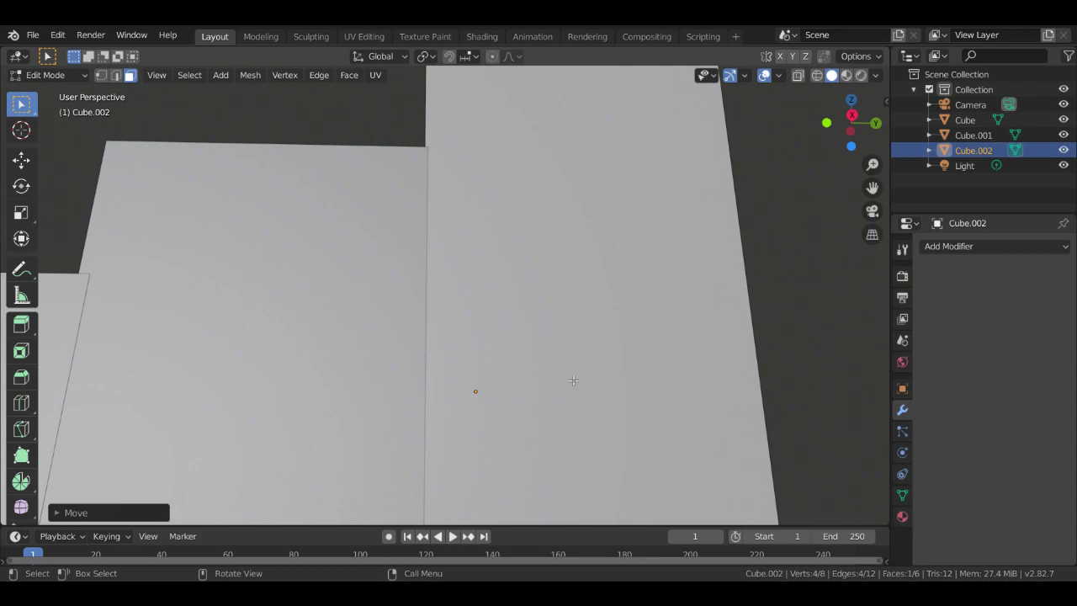
# Try to align the third bar's underside with the neighbouring bars by freely moving its face about 0.05 m further down
pyautogui.scroll(-4, 573, 381)
pyautogui.press('g')
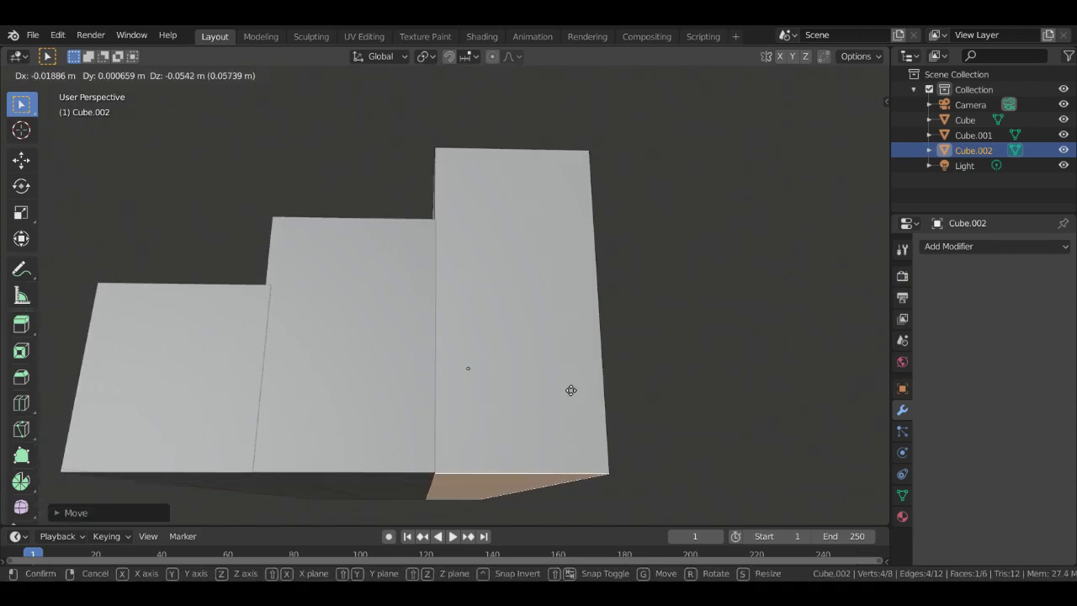
pyautogui.click(571, 390)
pyautogui.scroll(-3, 490, 443)
pyautogui.scroll(3, 490, 442)
pyautogui.scroll(1, 490, 443)
pyautogui.scroll(-6, 495, 447)
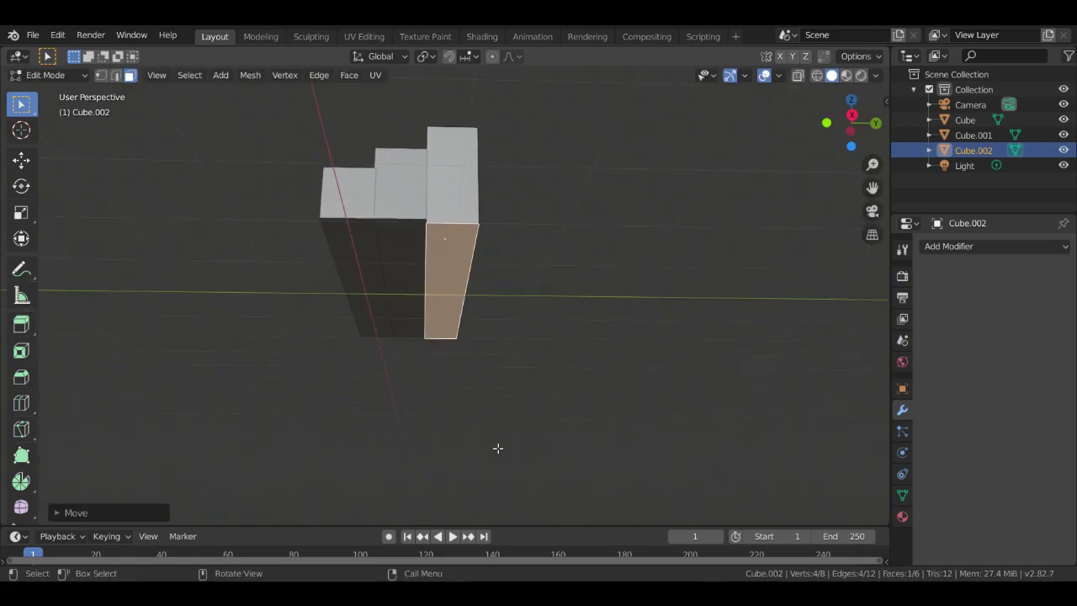
pyautogui.scroll(3, 484, 447)
pyautogui.moveTo(483, 447); pyautogui.dragTo(101, 388, button='middle')
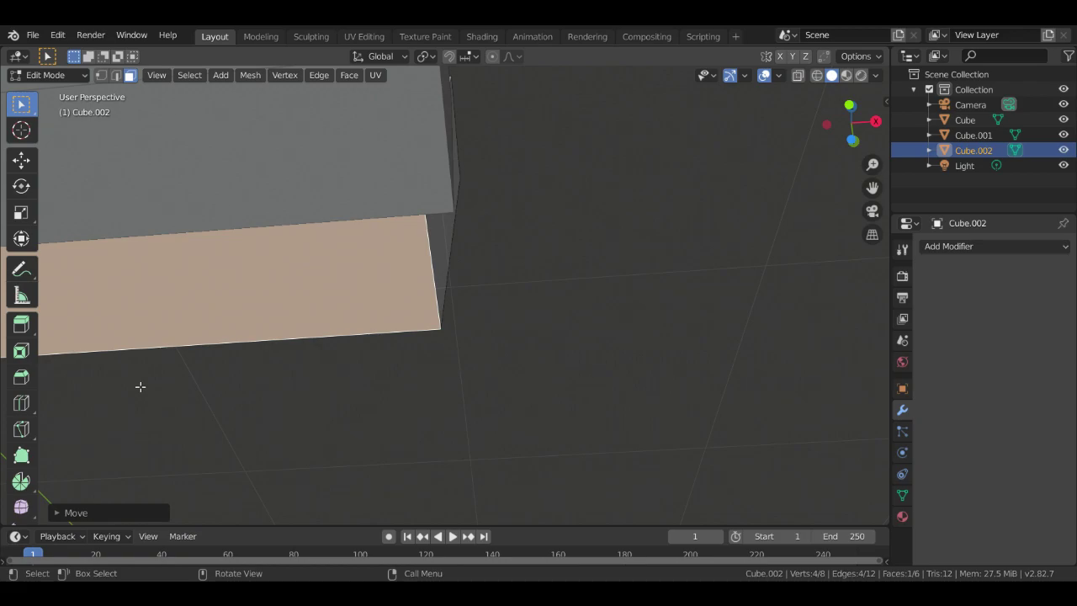
pyautogui.moveTo(174, 380); pyautogui.dragTo(404, 408, button='middle')
pyautogui.scroll(-5, 408, 402)
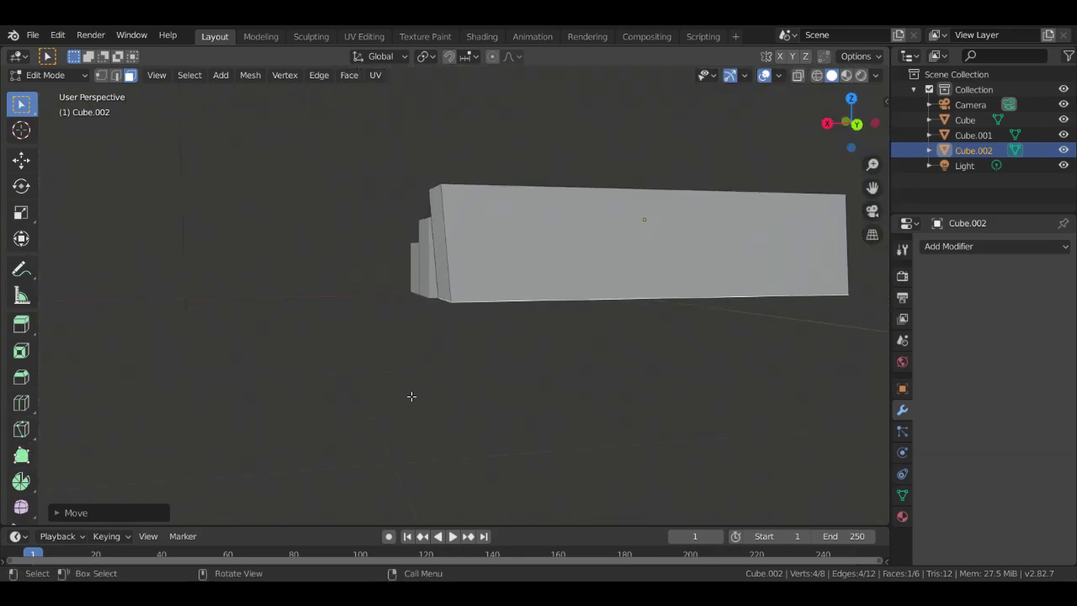
# Undo the moves of the third bar's underside face
pyautogui.hotkey('ctrl', 'z')
pyautogui.hotkey('ctrl', 'z')
pyautogui.hotkey('ctrl', 'z')
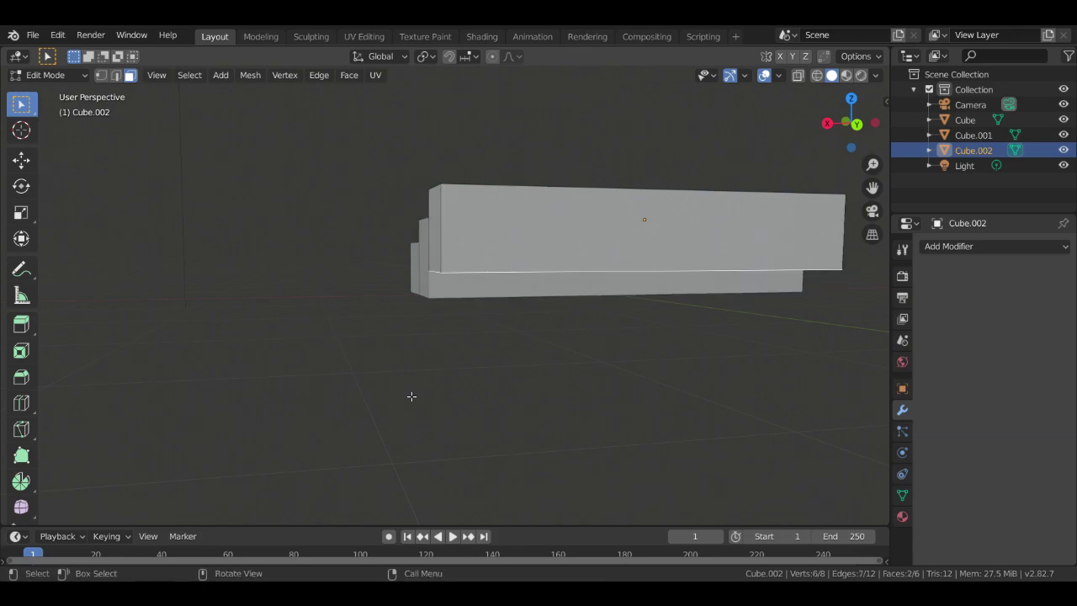
# Try to lower the third bar's selected underside and side faces by about 0.25 m, and undo the move
pyautogui.press('g')
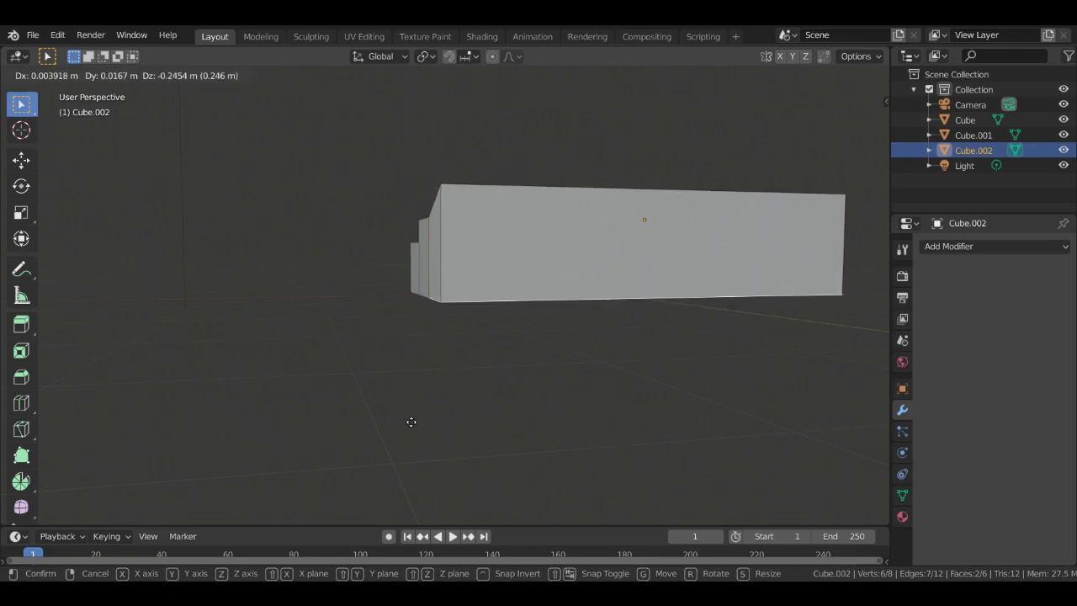
pyautogui.click(411, 422)
pyautogui.scroll(-3, 404, 425)
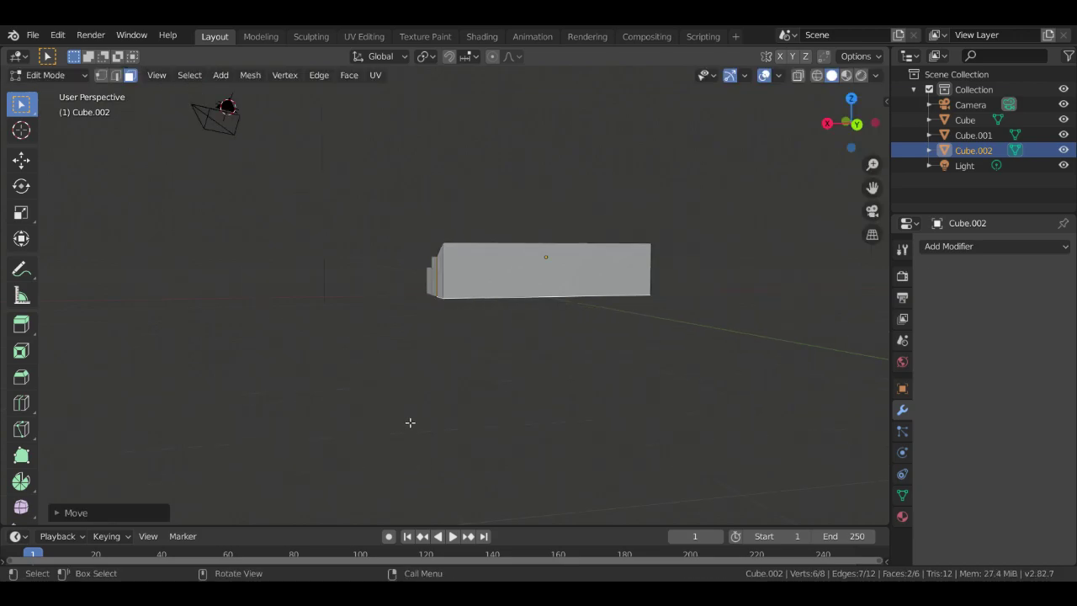
pyautogui.scroll(5, 429, 417)
pyautogui.moveTo(453, 402); pyautogui.dragTo(685, 435, button='middle')
pyautogui.scroll(-4, 512, 423)
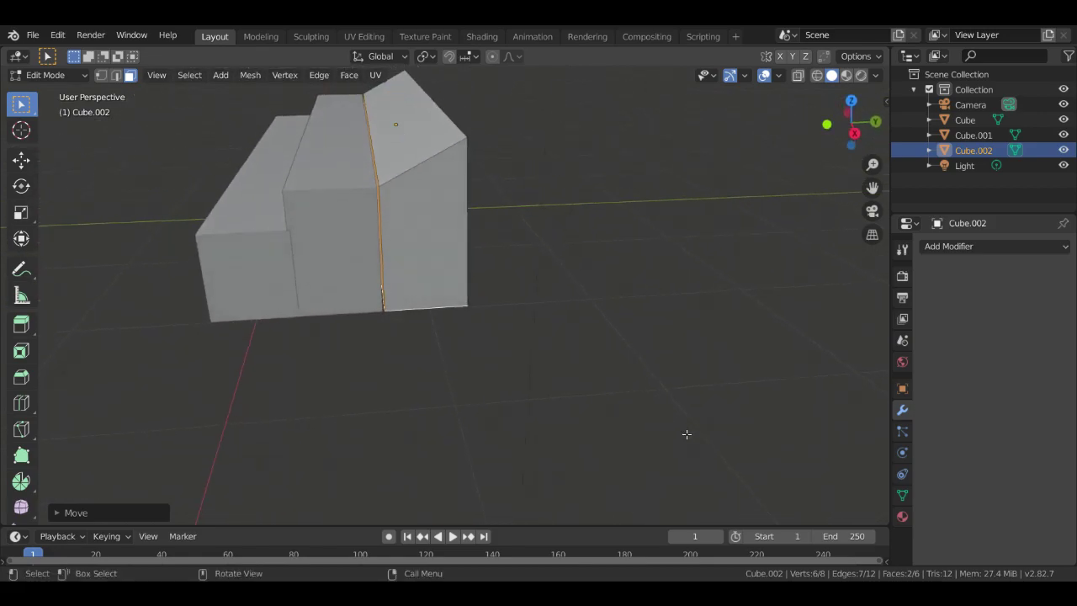
pyautogui.scroll(-2, 684, 450)
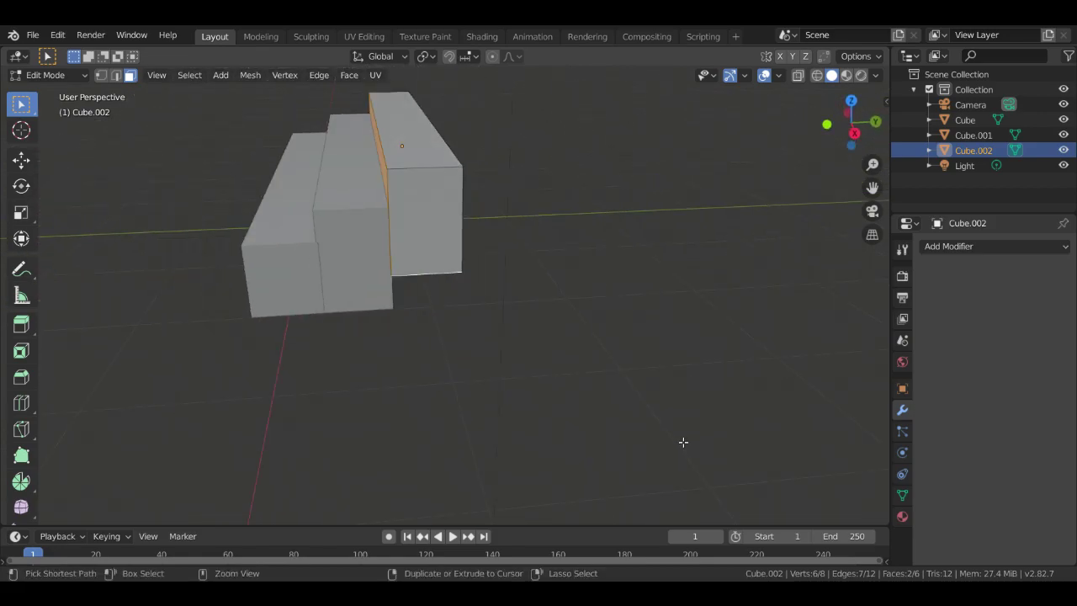
# Try to extrude the third bar's selected underside and side faces downward, and undo the extrusion
pyautogui.press('1')
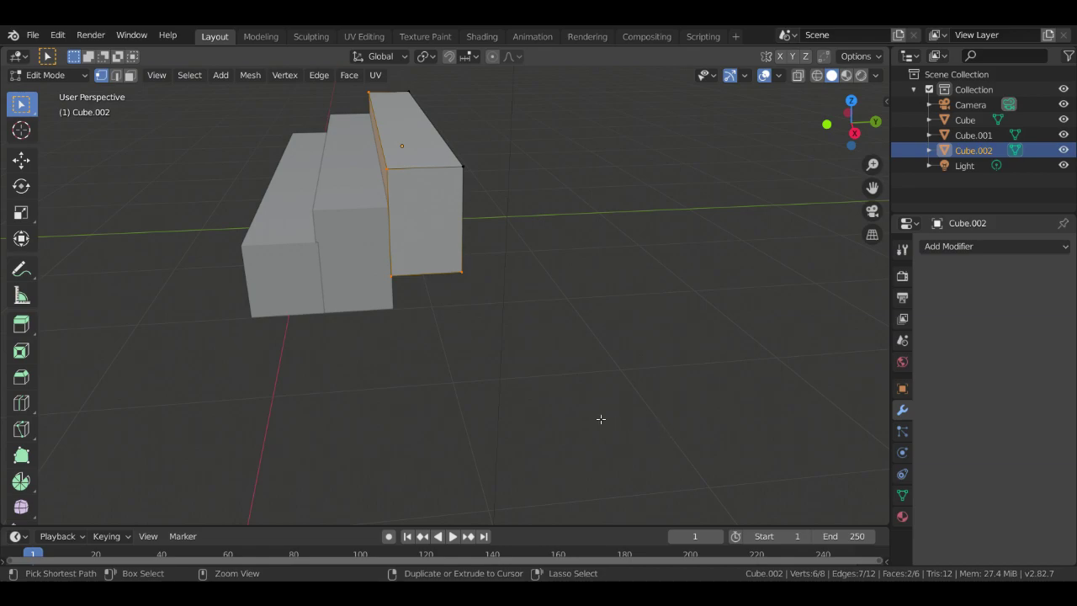
pyautogui.scroll(-3, 466, 324)
pyautogui.scroll(2, 454, 323)
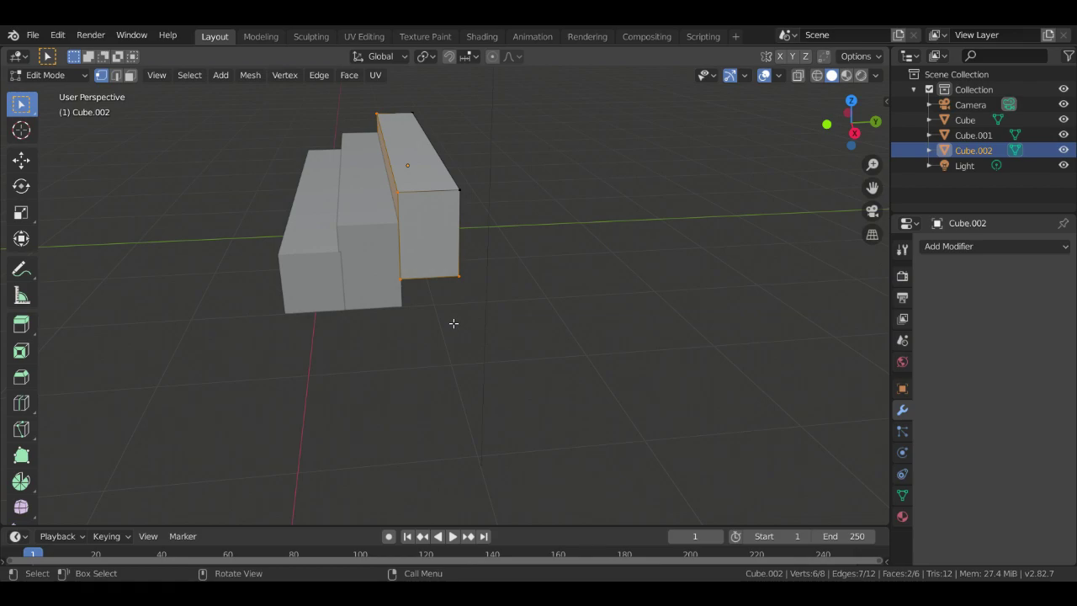
pyautogui.moveTo(267, 361); pyautogui.dragTo(54, 349, button='middle')
pyautogui.scroll(6, 344, 320)
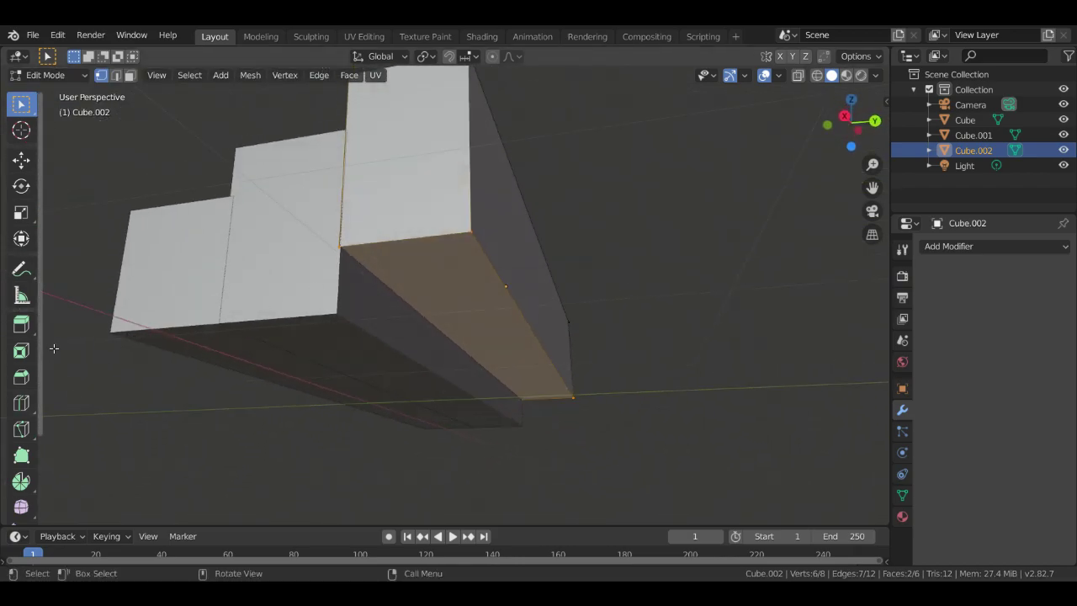
pyautogui.click(20, 325)
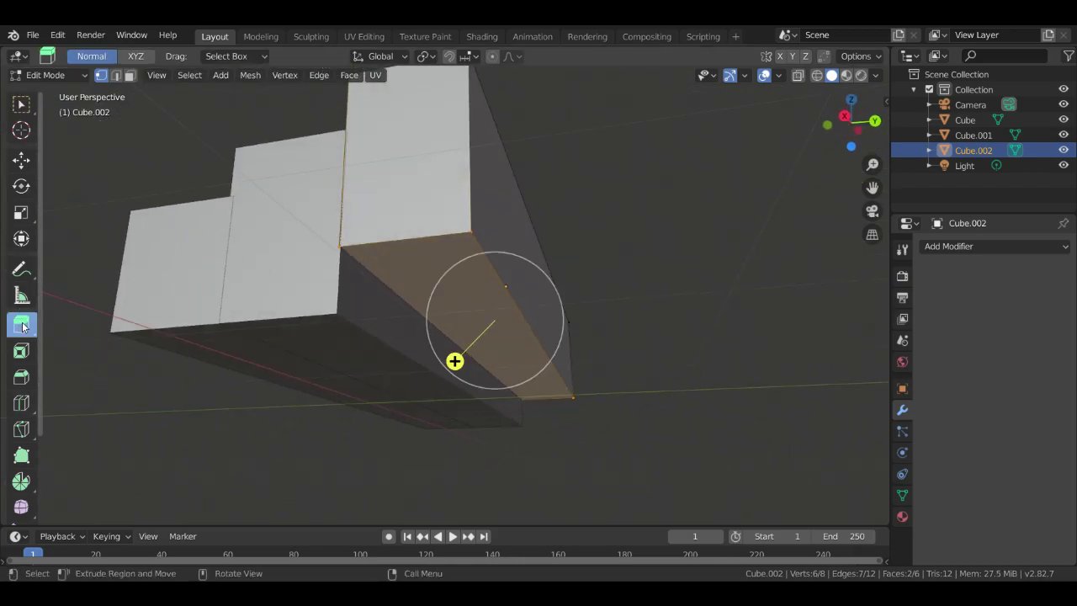
pyautogui.moveTo(454, 361); pyautogui.dragTo(469, 427)
pyautogui.hotkey('ctrl', 'z')
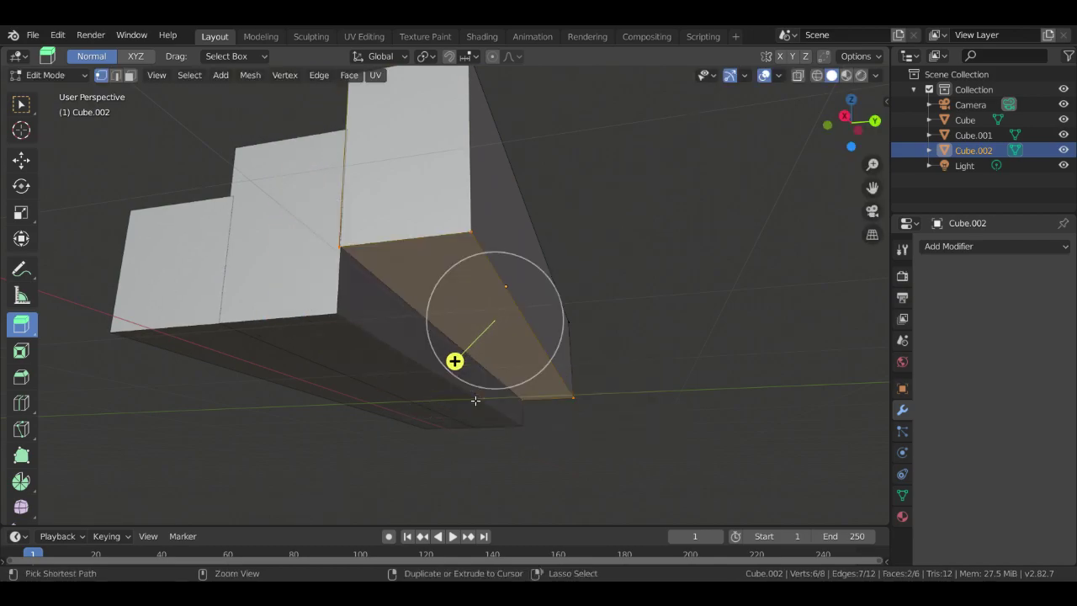
# Select only the third bar's underside face and extrude it about 0.25 m down along Z, level with the neighbouring bars' bottoms
pyautogui.moveTo(459, 364); pyautogui.dragTo(320, 197, button='middle')
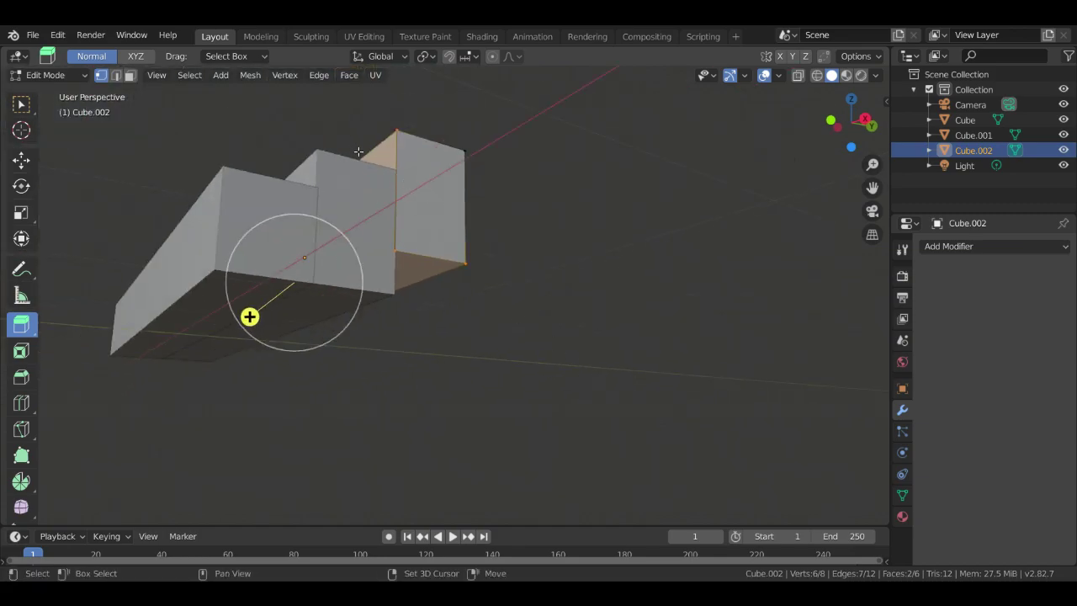
pyautogui.click(637, 279)
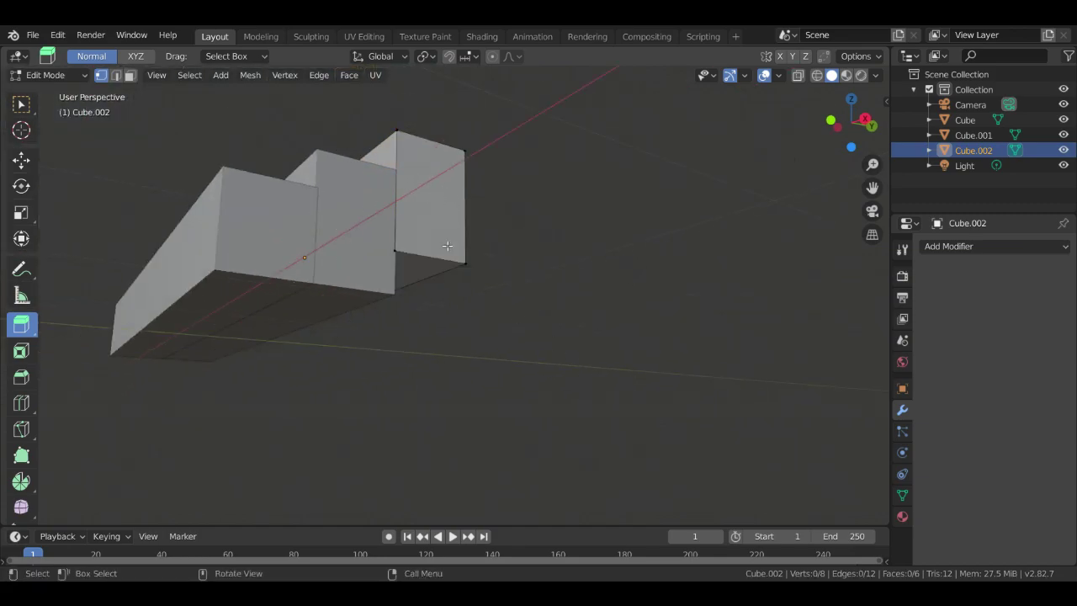
pyautogui.click(397, 254)
pyautogui.click(130, 75)
pyautogui.click(412, 267)
pyautogui.scroll(4, 412, 267)
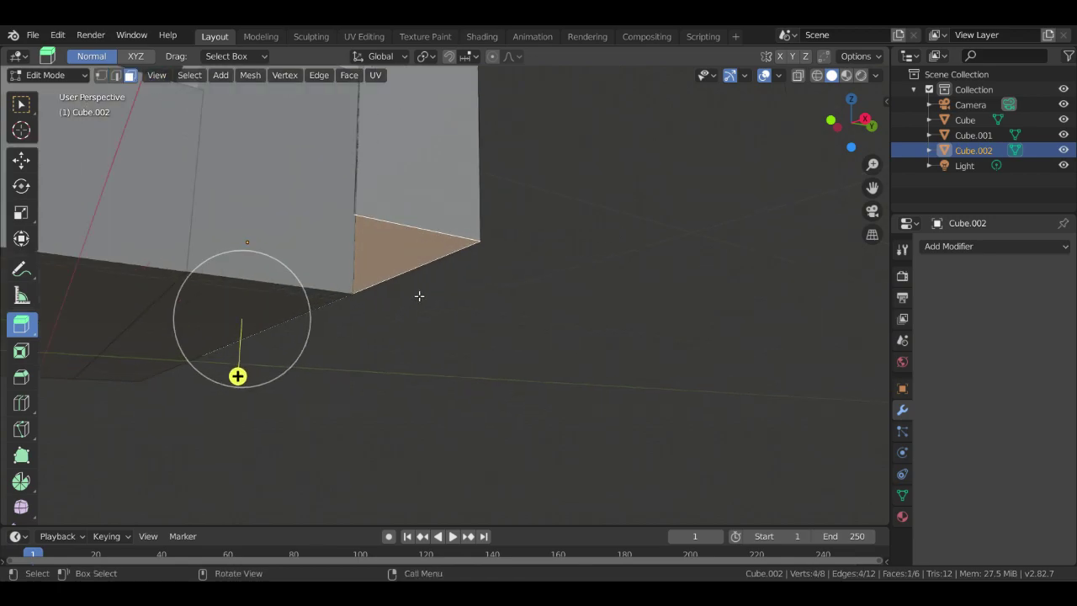
pyautogui.moveTo(423, 291); pyautogui.dragTo(365, 270, button='middle')
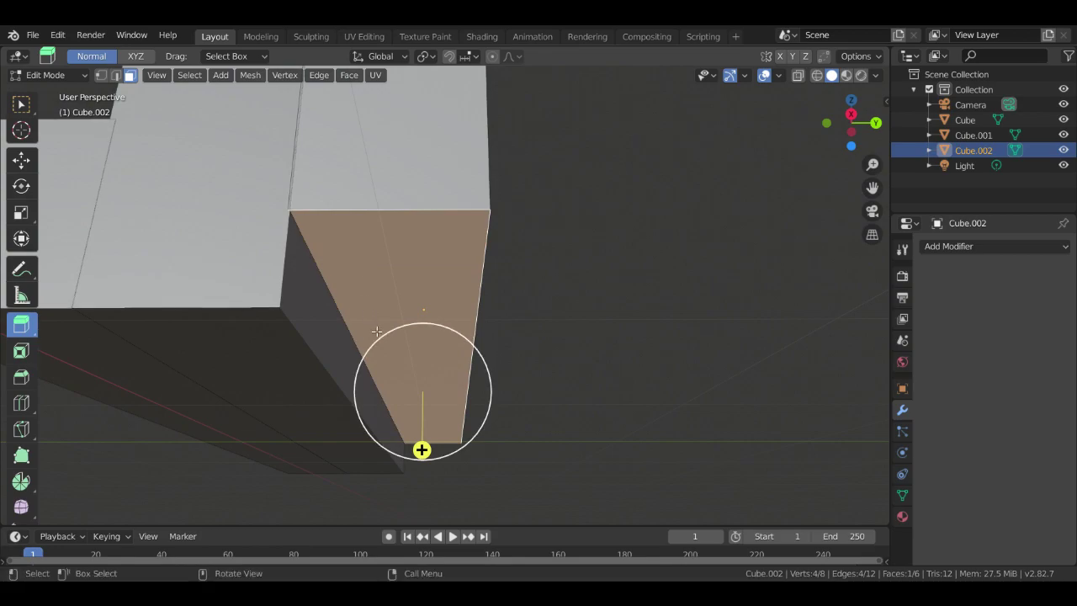
pyautogui.press('e')
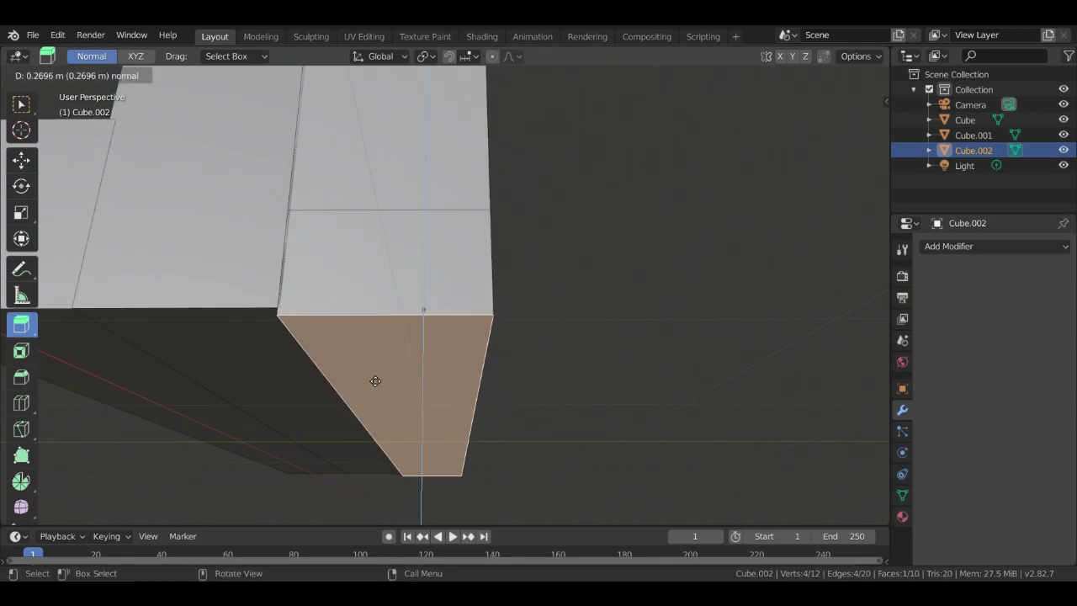
pyautogui.press('z')
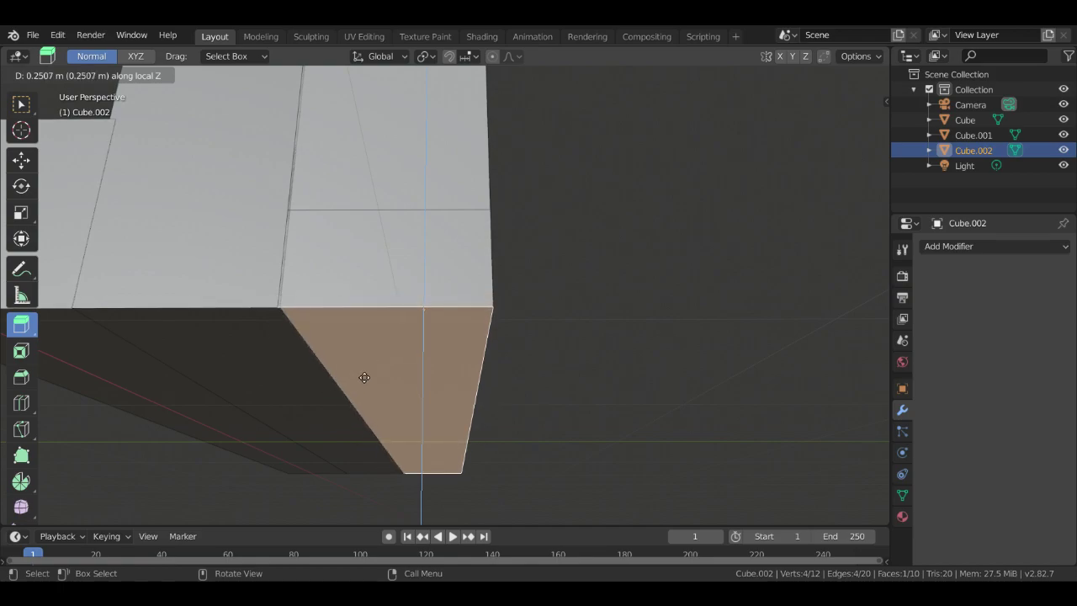
pyautogui.click(363, 374)
# Examine both ends of the three bars to check how the extruded underside lines up with its neighbours
pyautogui.moveTo(370, 378); pyautogui.dragTo(429, 442, button='middle')
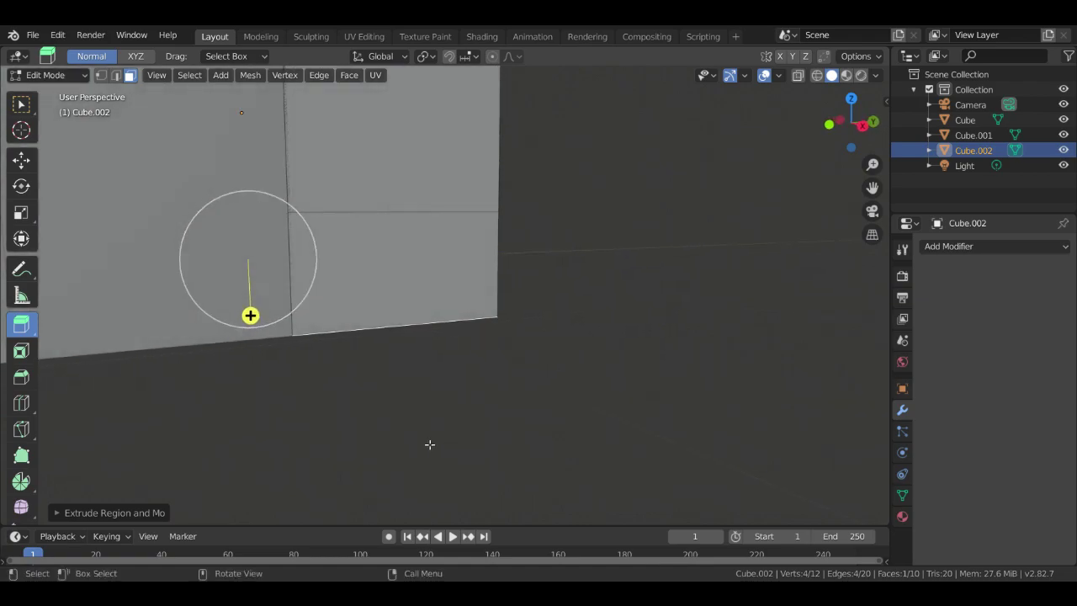
pyautogui.moveTo(490, 365); pyautogui.dragTo(236, 397, button='middle')
pyautogui.scroll(-3, 237, 397)
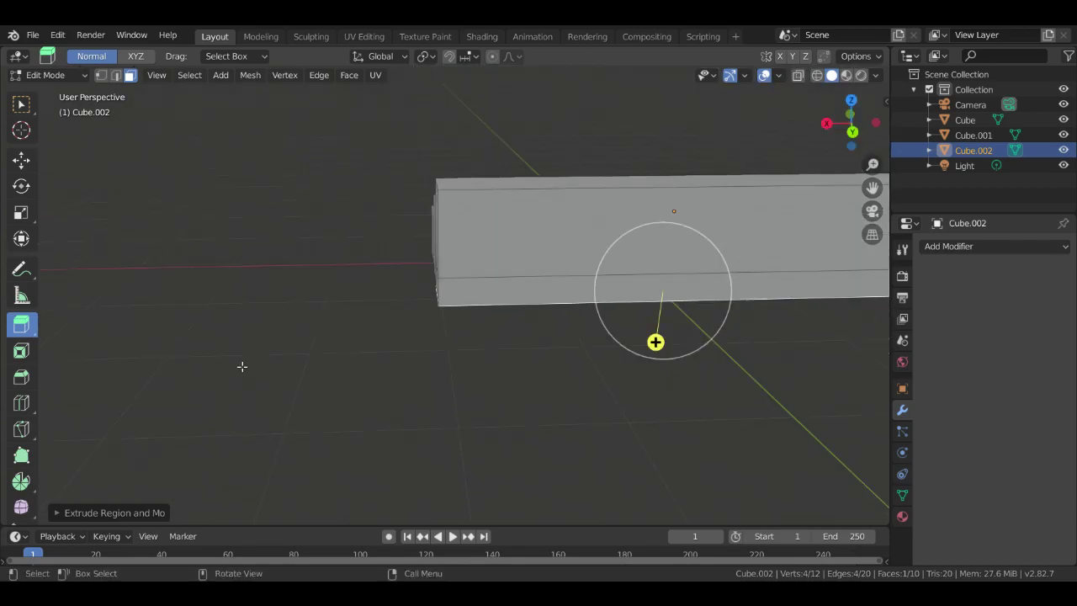
pyautogui.keyDown('shift'); pyautogui.moveTo(573, 336); pyautogui.dragTo(867, 310, button='middle'); pyautogui.keyUp('shift')
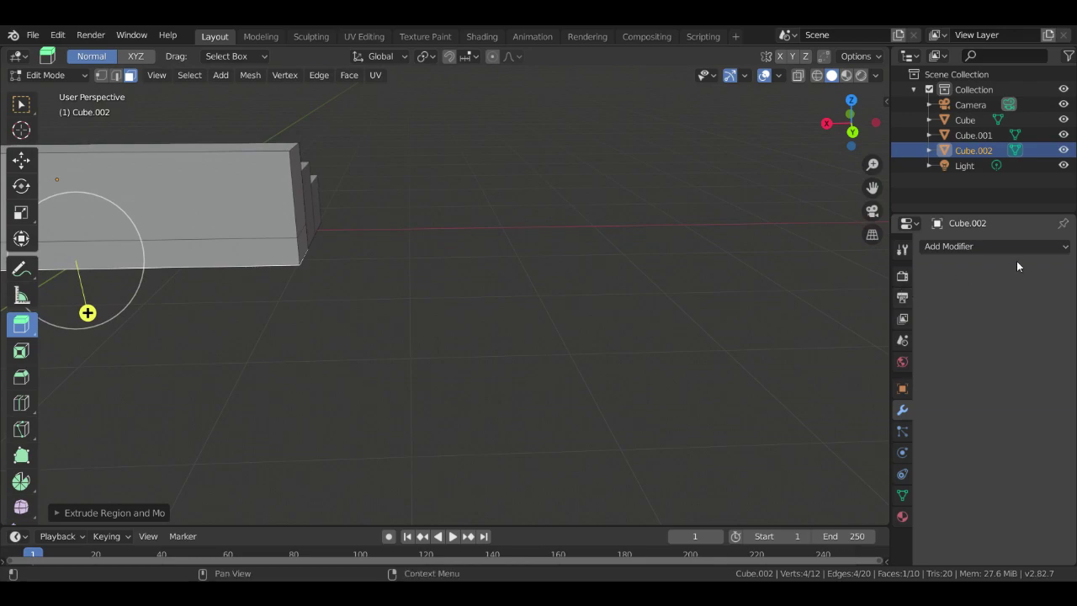
pyautogui.scroll(1, 522, 300)
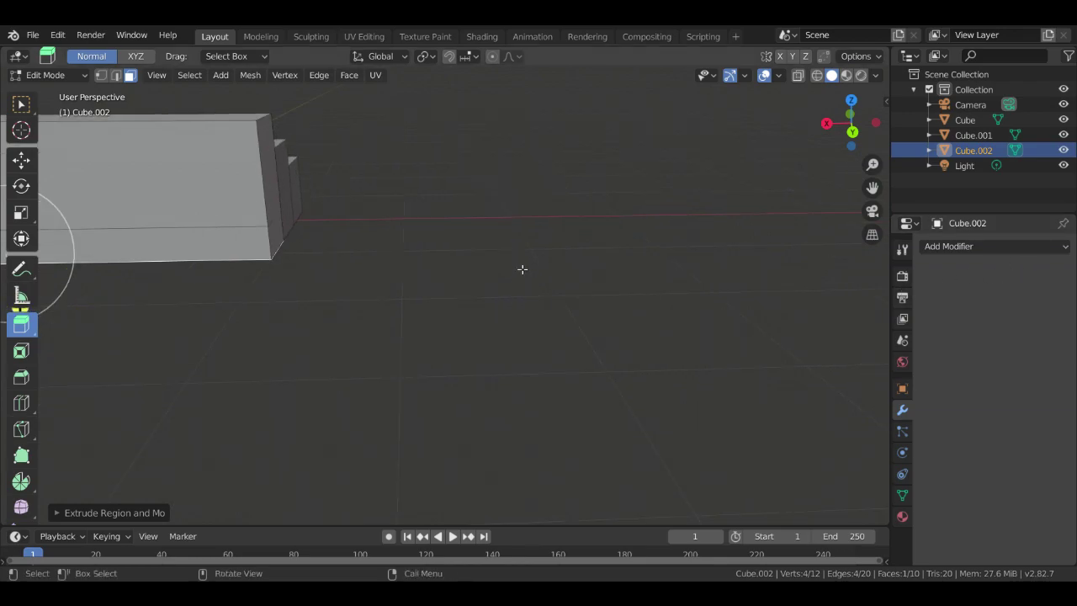
pyautogui.scroll(-2, 525, 267)
pyautogui.scroll(3, 531, 269)
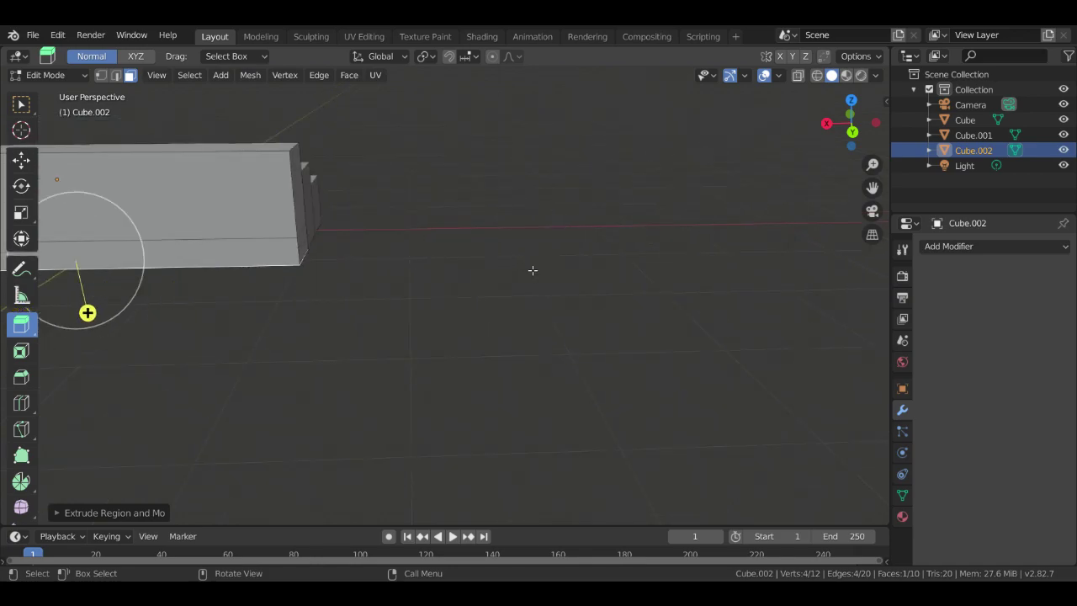
pyautogui.moveTo(357, 242); pyautogui.dragTo(264, 243, button='middle')
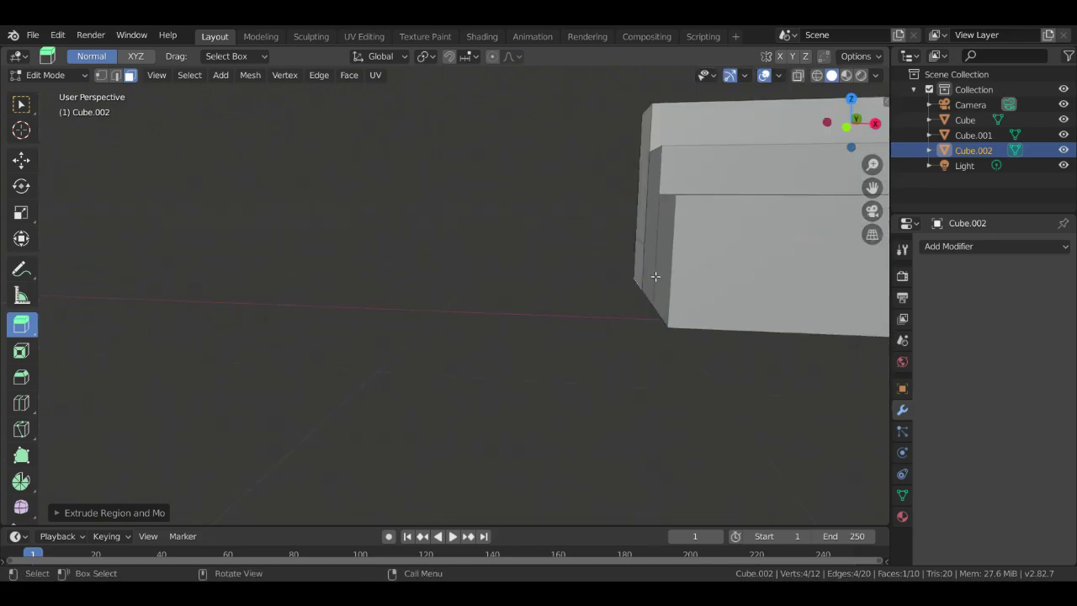
pyautogui.scroll(2, 604, 281)
pyautogui.scroll(-2, 604, 280)
pyautogui.moveTo(604, 280); pyautogui.dragTo(564, 314, button='middle')
pyautogui.moveTo(553, 351)
pyautogui.mouseDown(button='middle')
pyautogui.moveTo(555, 320)
pyautogui.moveTo(573, 330)
pyautogui.moveTo(558, 334)
pyautogui.mouseUp(button='middle')
# Select the third bar's two positive-X end faces with the Select Box tool, and return to Object Mode with nothing selected
pyautogui.hotkey('alt', 'a')
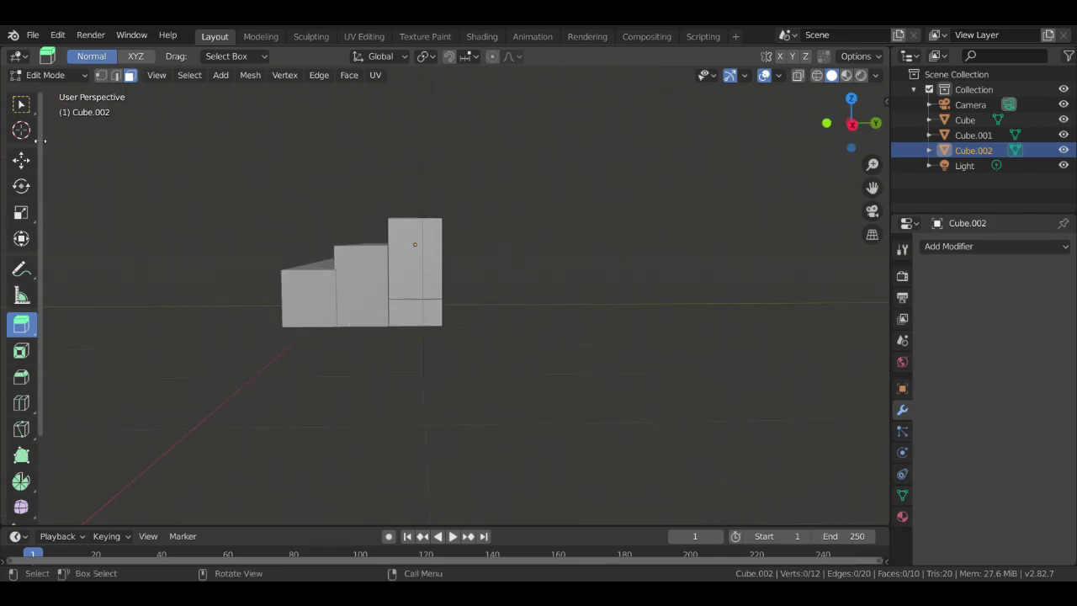
pyautogui.click(21, 103)
pyautogui.click(418, 286)
pyautogui.keyDown('shift'); pyautogui.click(425, 313); pyautogui.keyUp('shift')
pyautogui.moveTo(537, 333); pyautogui.dragTo(491, 341, button='middle')
pyautogui.click(80, 74)
pyautogui.click(87, 93)
pyautogui.click(769, 317)
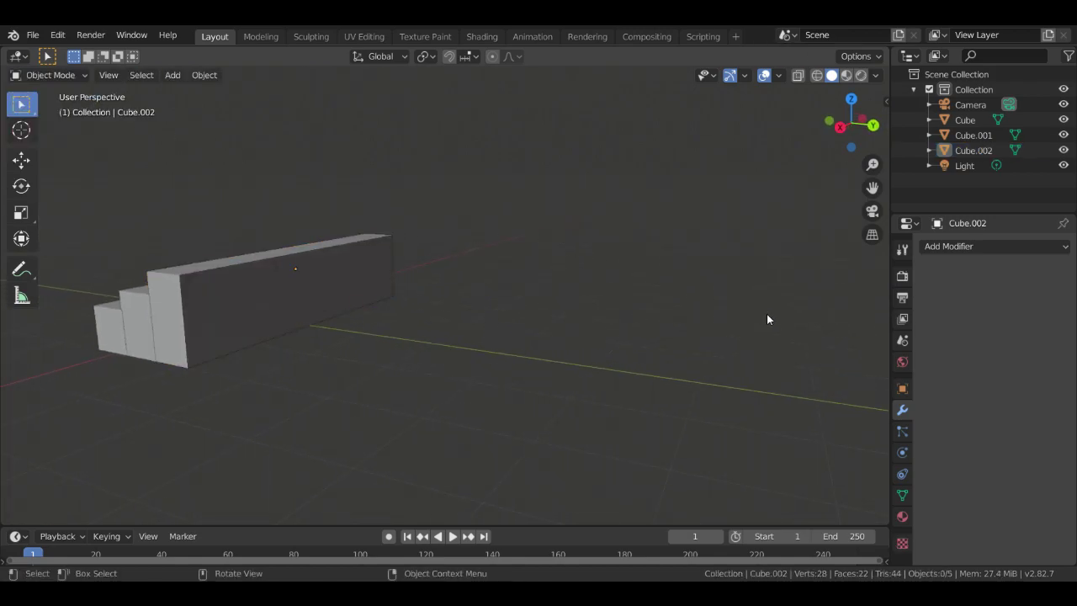
# Duplicate the third bar and place the copy directly beside it, about 0.49 m away in positive Y
pyautogui.click(228, 285)
pyautogui.moveTo(465, 341); pyautogui.dragTo(550, 336, button='middle')
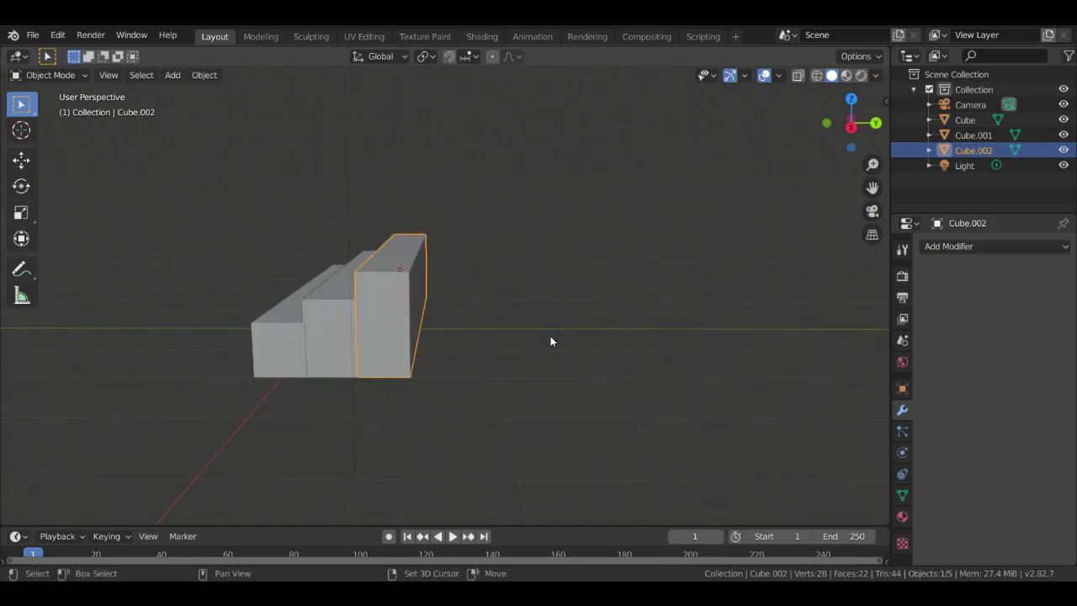
pyautogui.hotkey('shift', 'd')
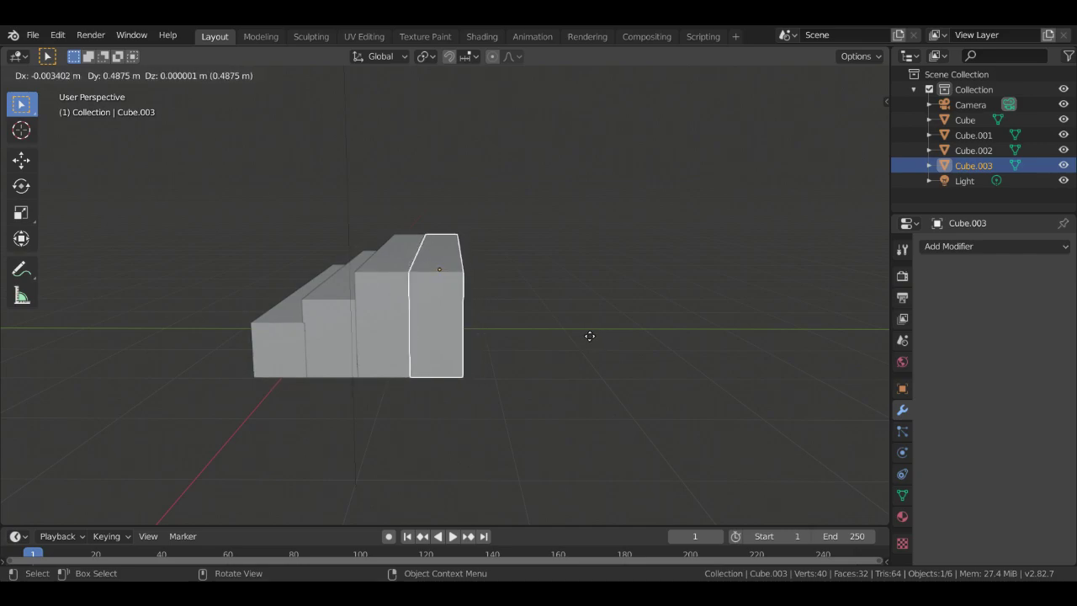
pyautogui.click(590, 336)
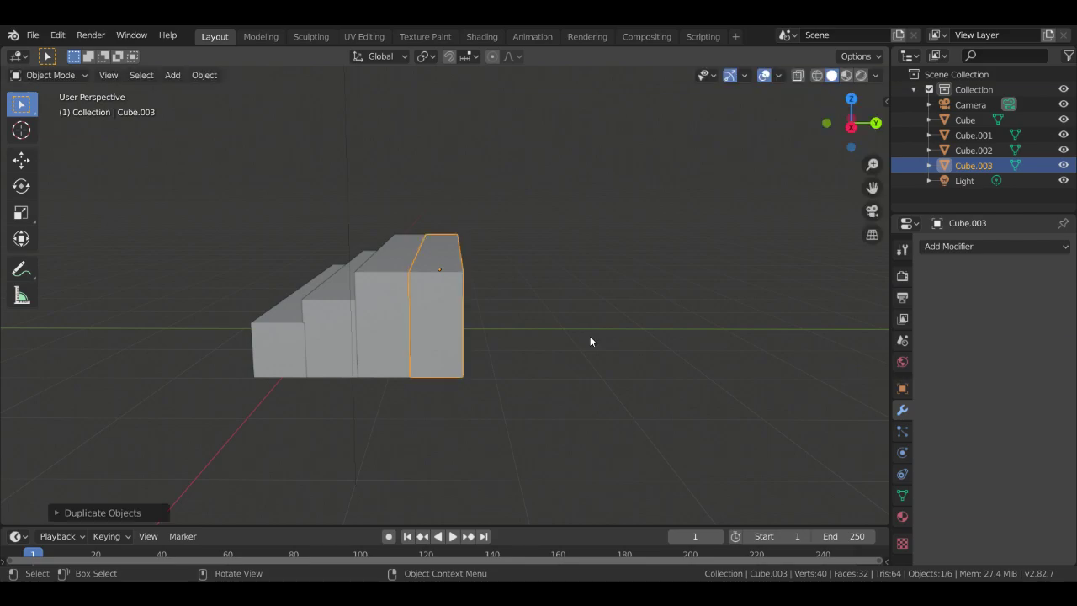
# Enter Edit Mode on the fourth bar and select only its top face
pyautogui.scroll(-2, 578, 380)
pyautogui.scroll(5, 578, 380)
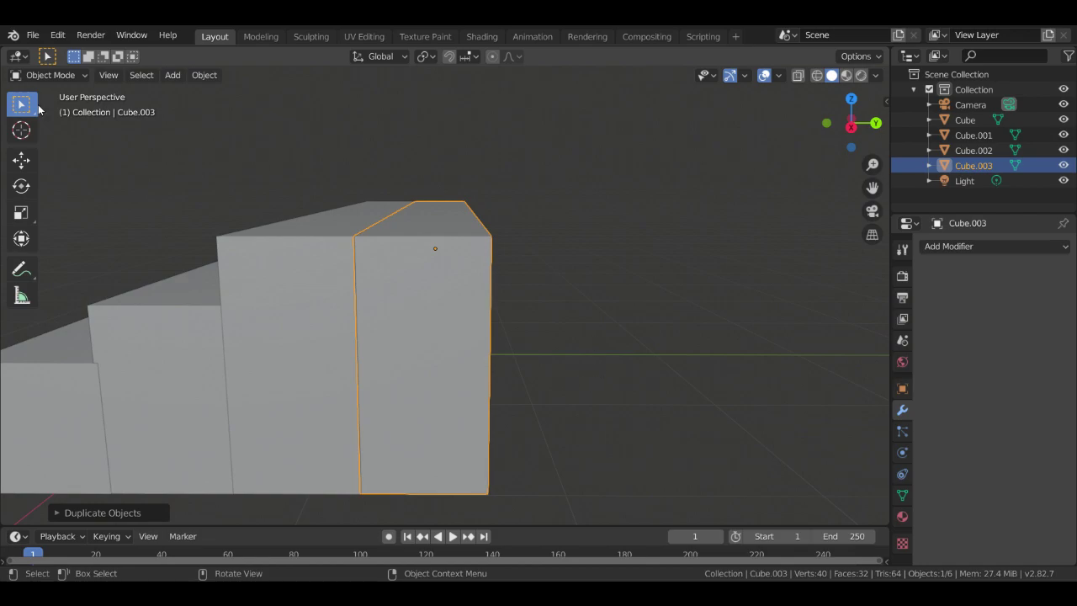
pyautogui.click(49, 75)
pyautogui.click(64, 108)
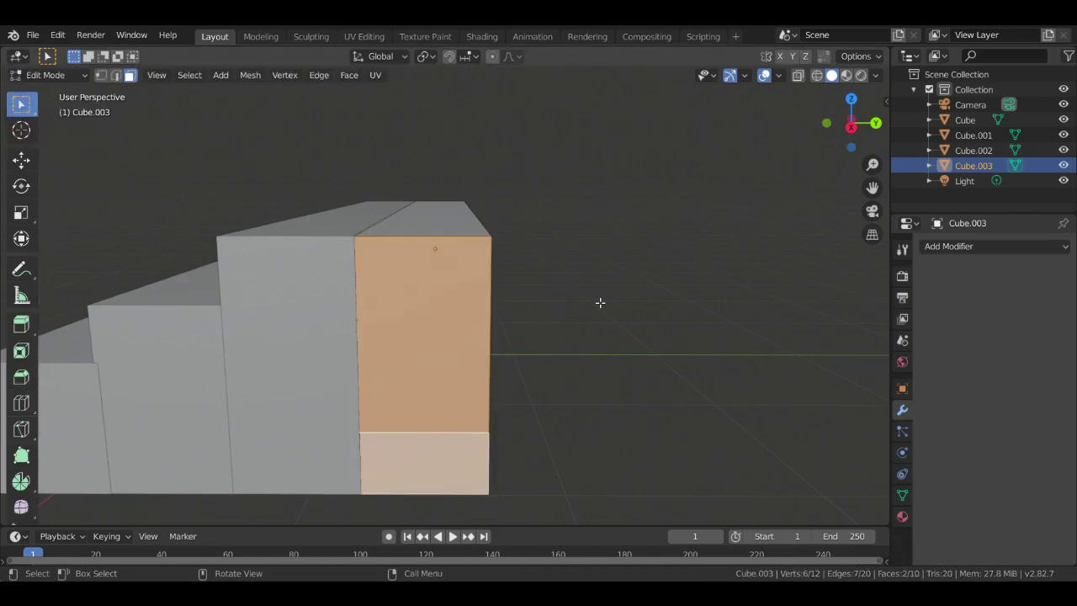
pyautogui.click(688, 337)
pyautogui.moveTo(688, 337); pyautogui.dragTo(688, 369, button='middle')
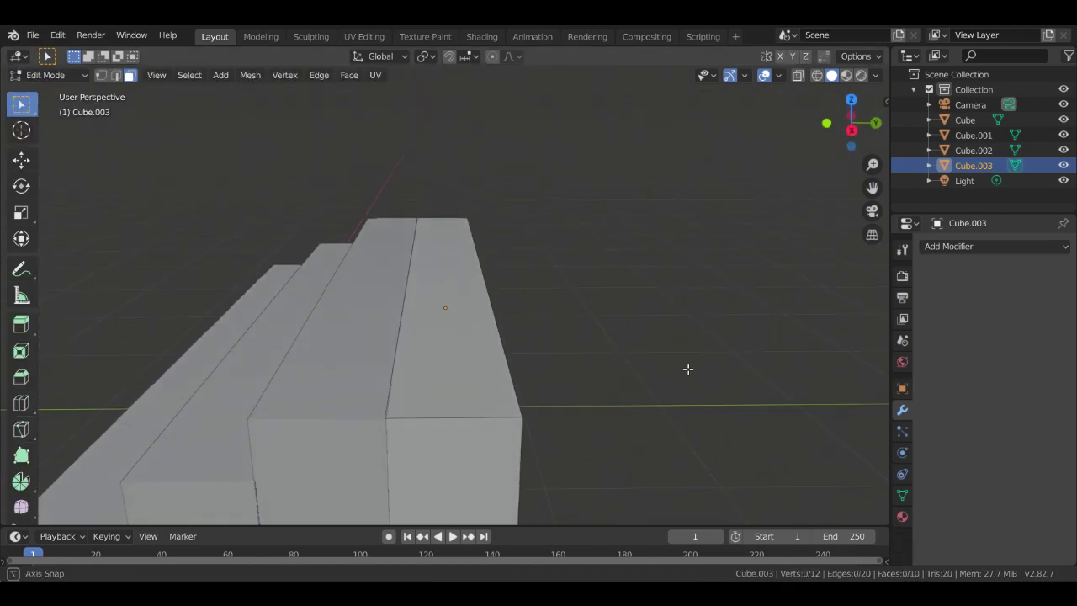
pyautogui.click(468, 332)
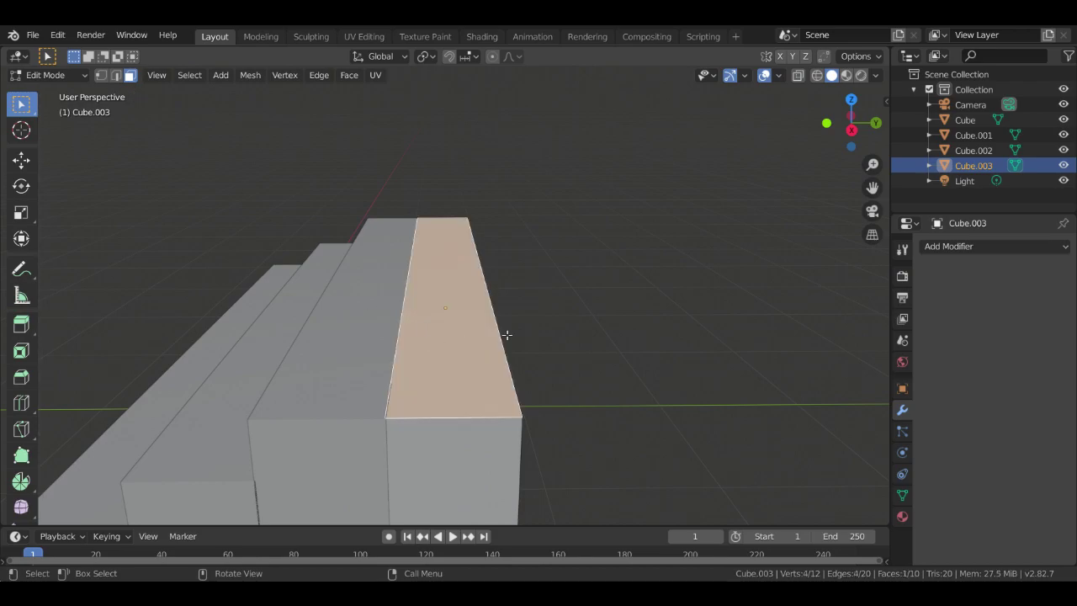
# Try extruding the fourth bar's top face about 0.16 m up along Z, and undo the trial extrusions
pyautogui.press('e')
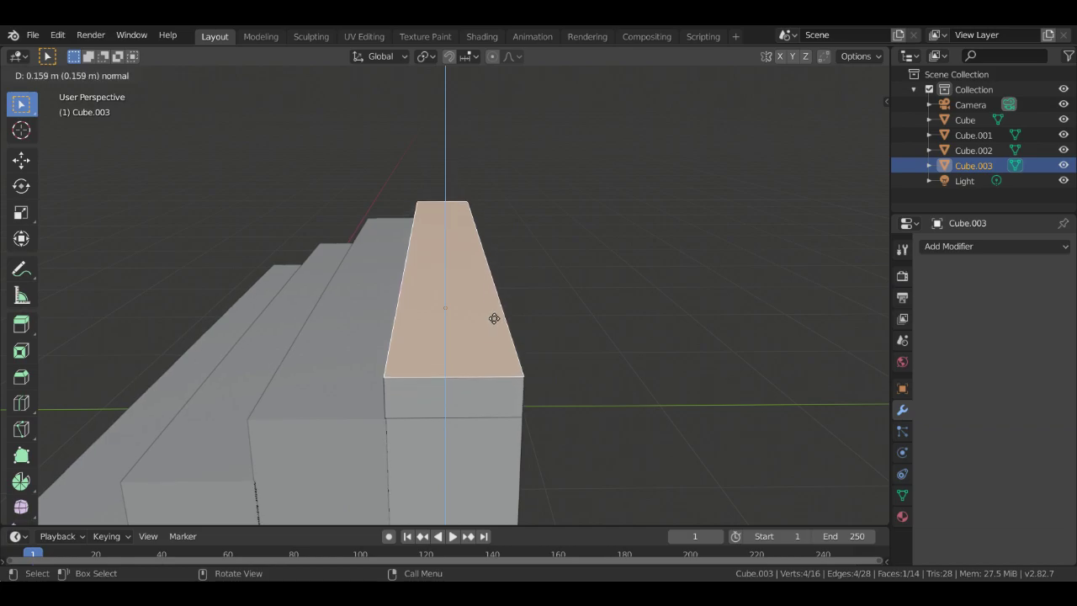
pyautogui.click(494, 316)
pyautogui.moveTo(597, 320); pyautogui.dragTo(618, 305, button='middle')
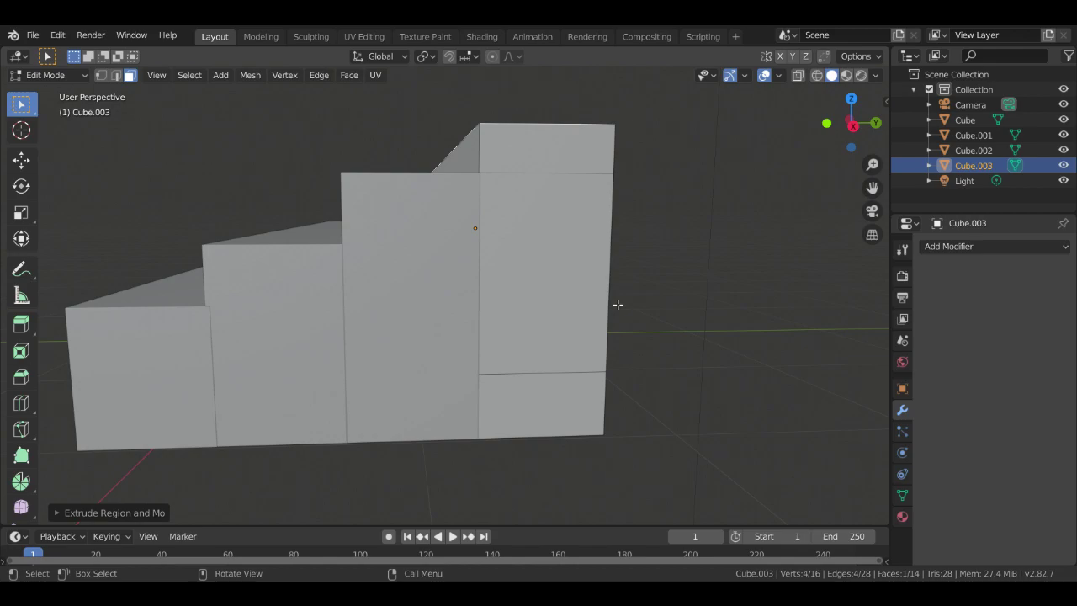
pyautogui.press('Up')
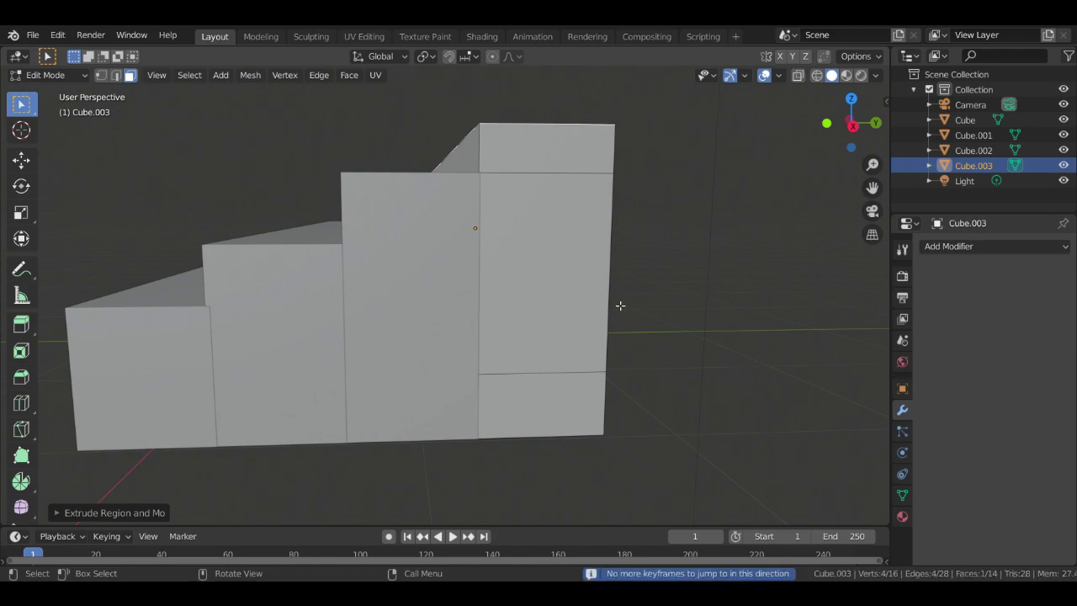
pyautogui.press('e')
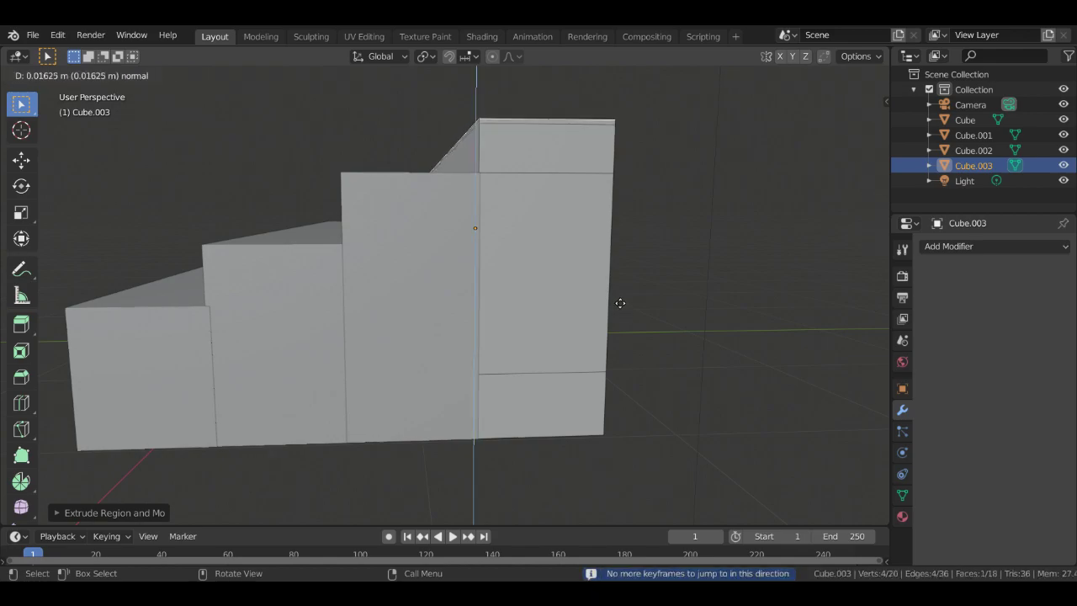
pyautogui.click(621, 300)
pyautogui.hotkey('ctrl', 'z')
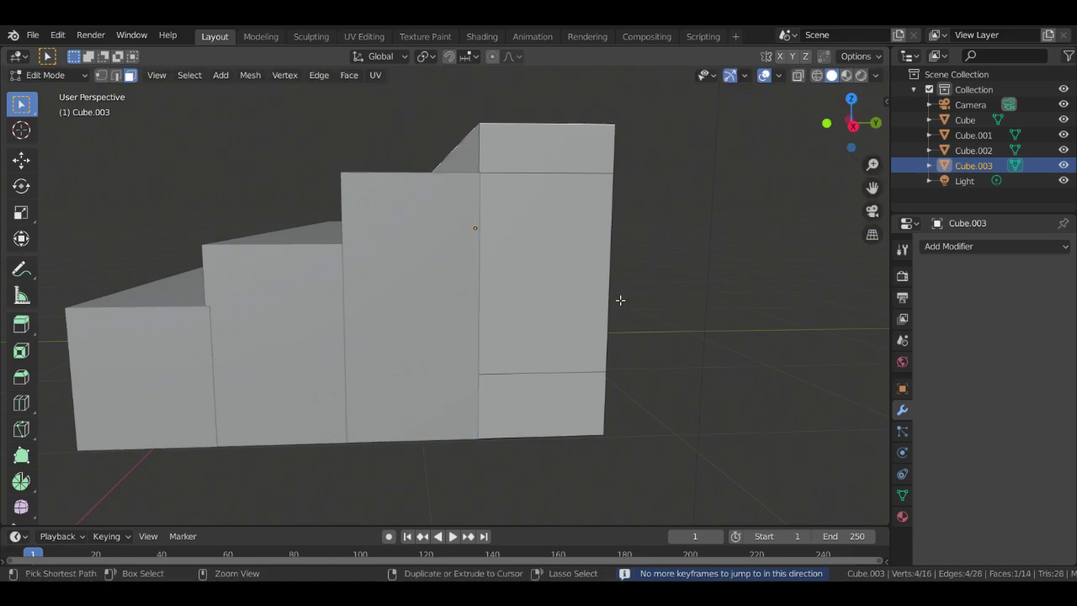
pyautogui.hotkey('ctrl', 'z')
pyautogui.press('Up')
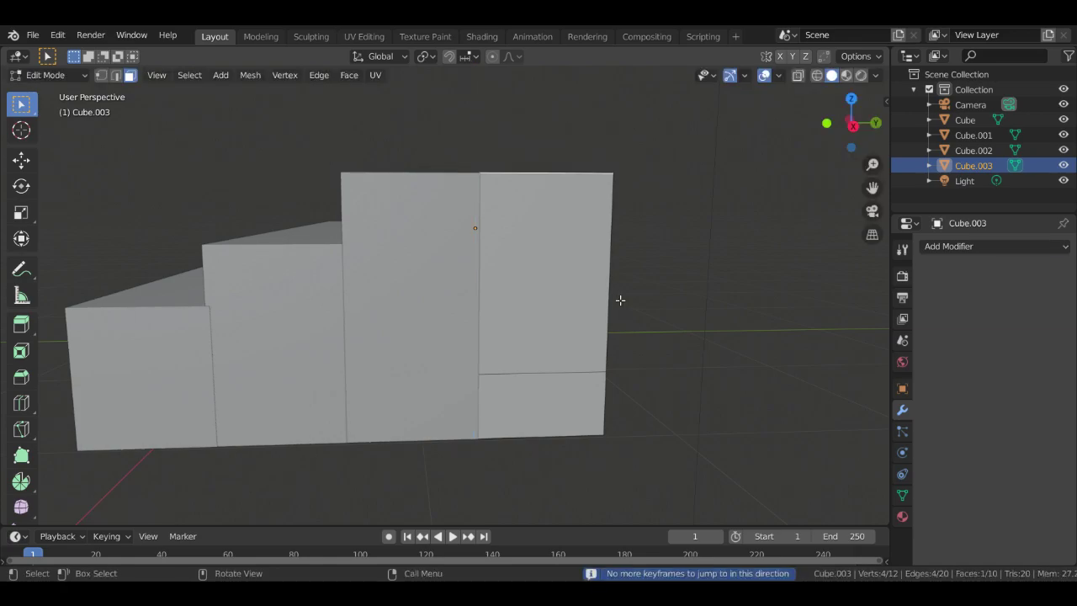
# Extrude the fourth bar's top face about 0.2 m up along Z, deselect everything and return to Object Mode
pyautogui.press('e')
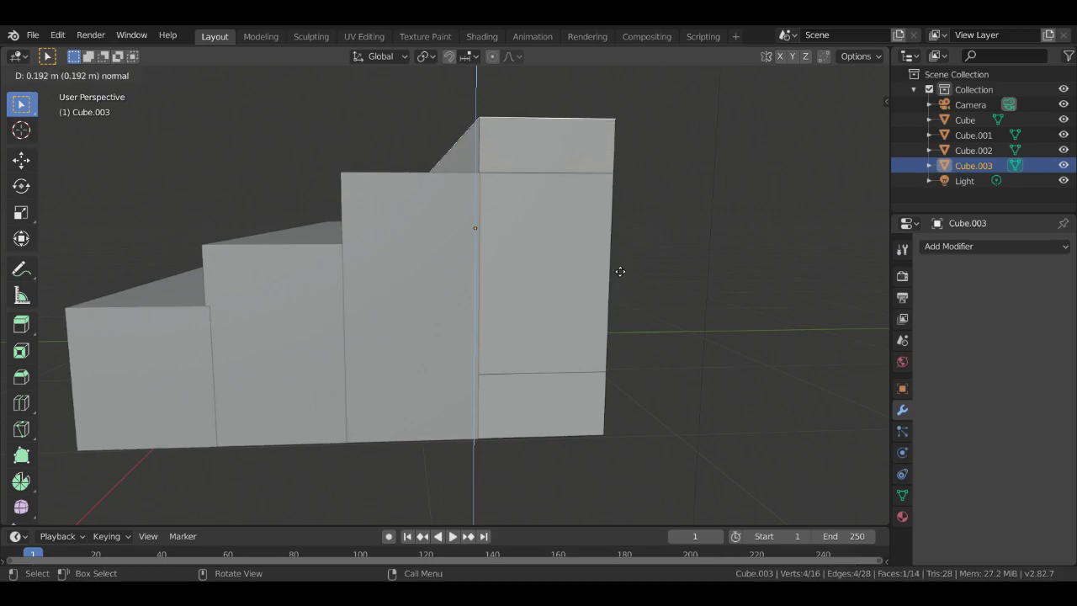
pyautogui.click(620, 271)
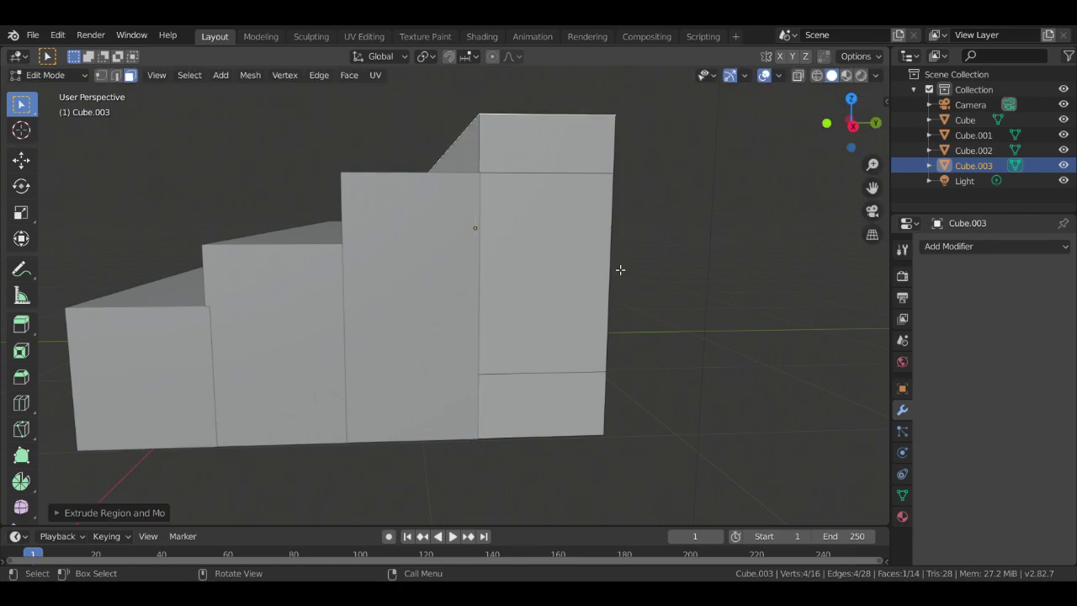
pyautogui.hotkey('alt', 'a')
pyautogui.click(48, 75)
pyautogui.click(48, 109)
pyautogui.click(49, 75)
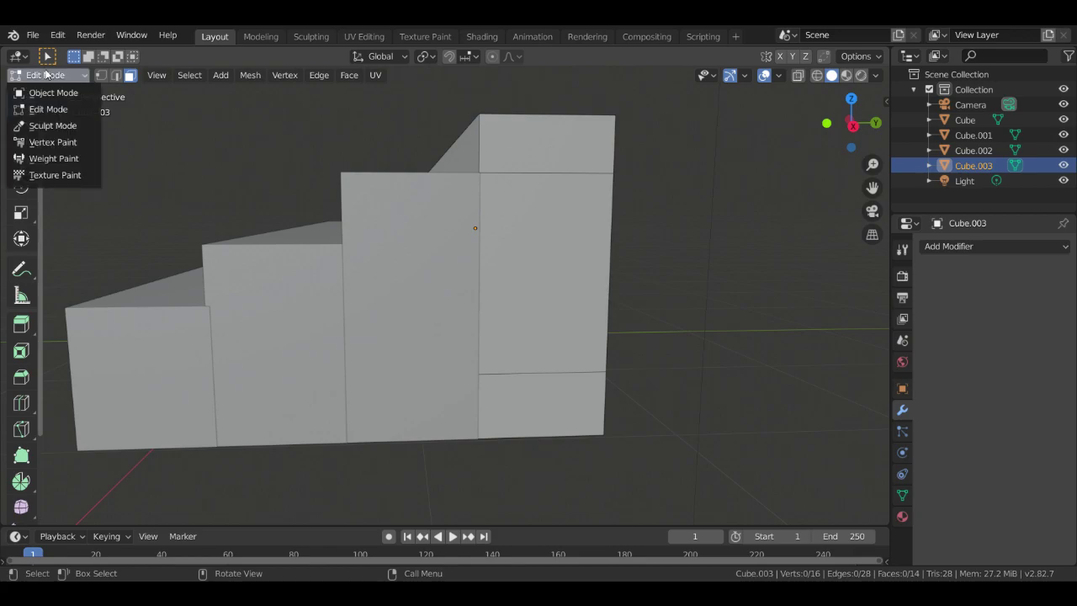
pyautogui.click(53, 92)
# Nudge the first, shortest bar very slightly in negative Y beside the second bar, and deselect it
pyautogui.click(159, 362)
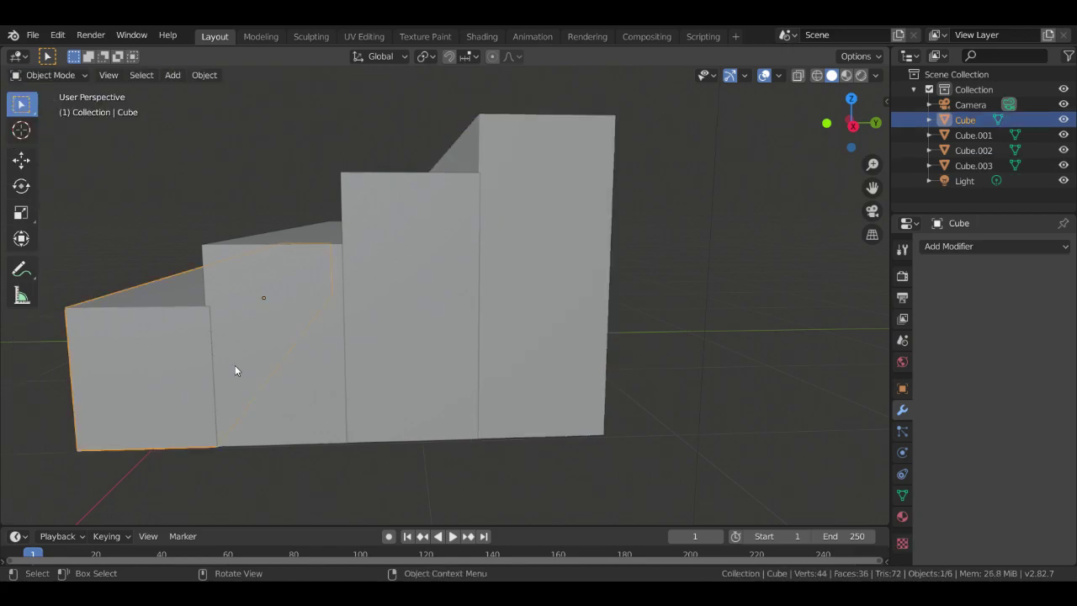
pyautogui.press('g')
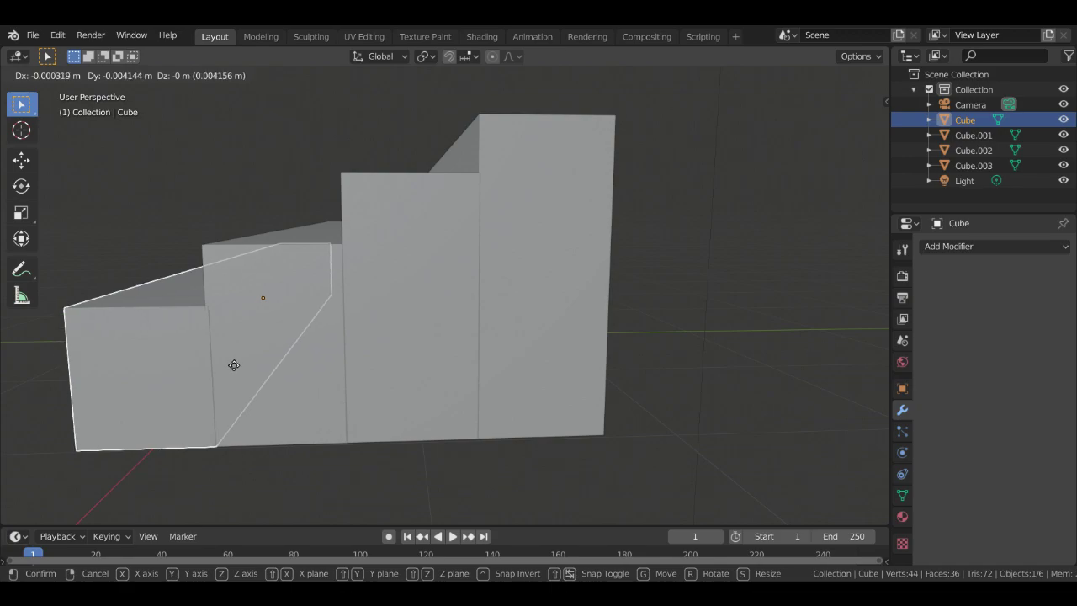
pyautogui.click(233, 365)
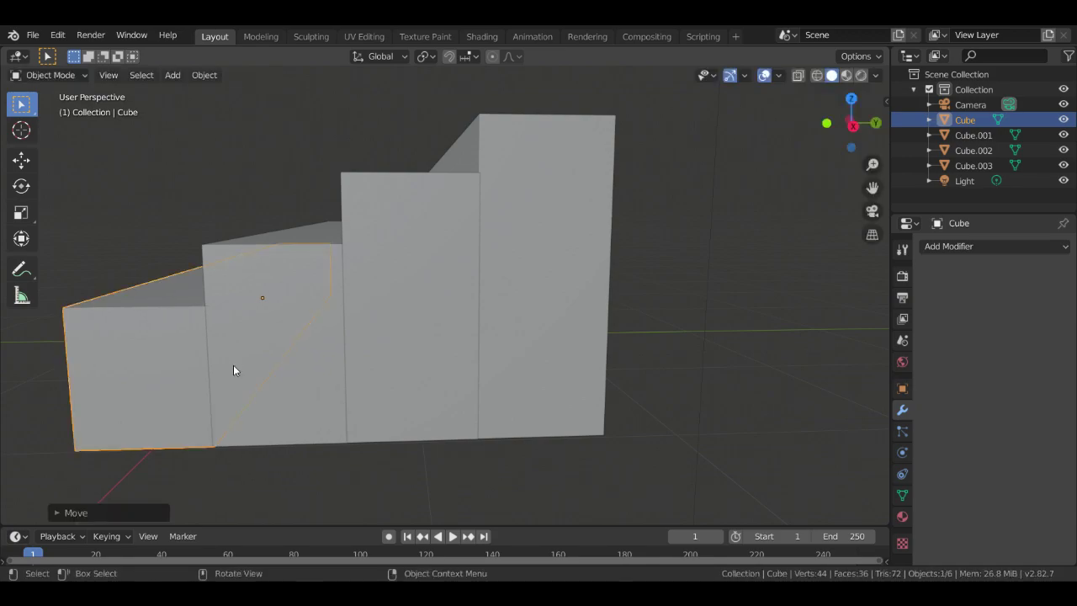
pyautogui.click(246, 501)
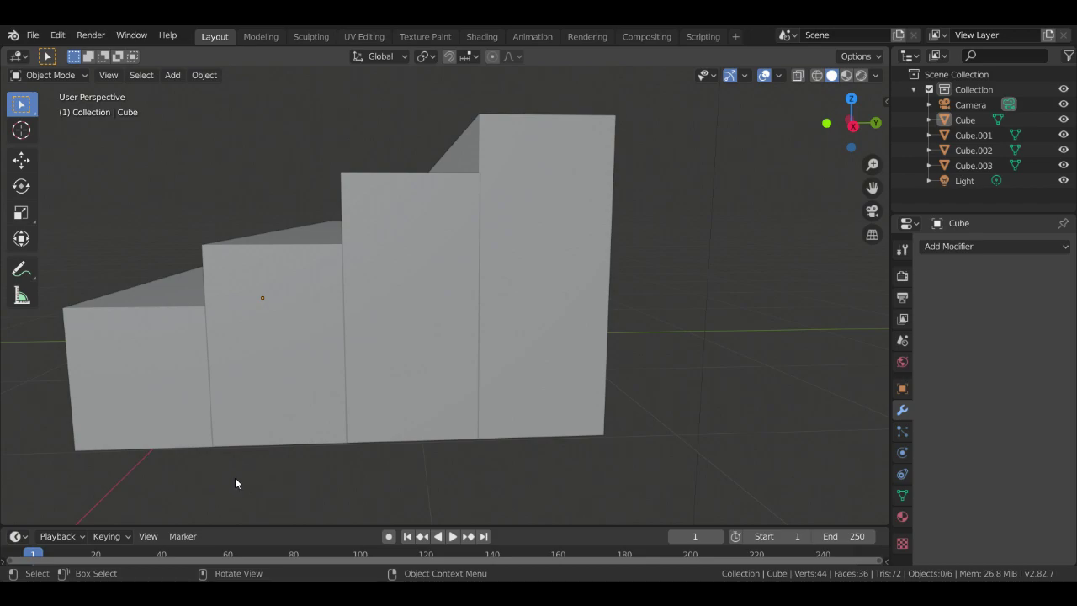
# Examine the four stepped bars from several angles and distances to check their heights and spacing
pyautogui.scroll(-3, 236, 473)
pyautogui.moveTo(258, 469); pyautogui.dragTo(292, 484, button='middle')
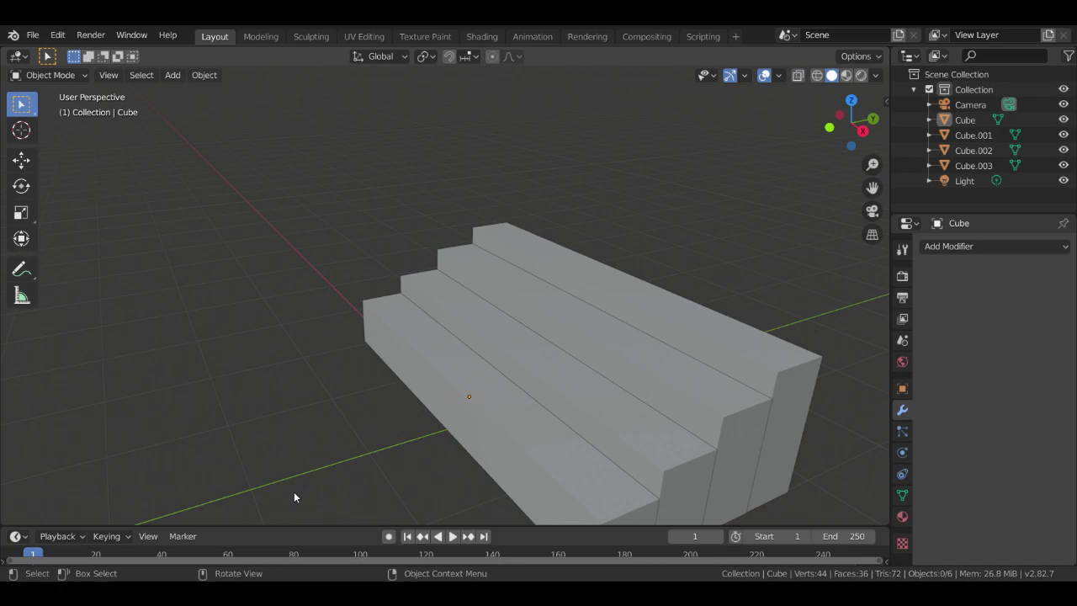
pyautogui.scroll(3, 307, 475)
pyautogui.scroll(-5, 328, 438)
pyautogui.scroll(2, 353, 408)
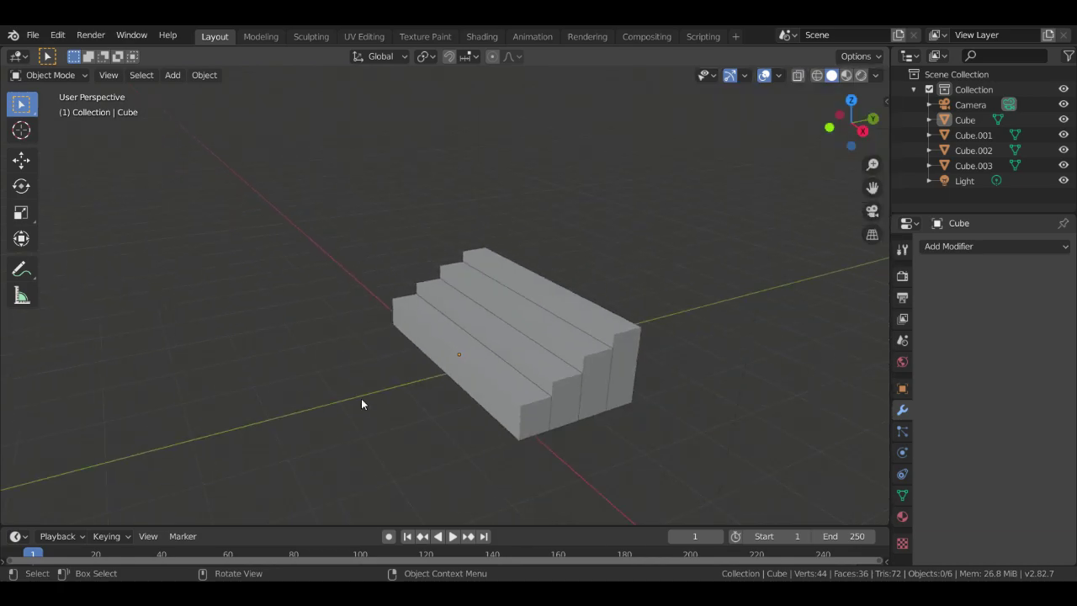
pyautogui.moveTo(308, 436); pyautogui.dragTo(277, 410, button='middle')
pyautogui.scroll(-3, 277, 409)
pyautogui.scroll(8, 308, 356)
pyautogui.scroll(-6, 336, 383)
pyautogui.moveTo(341, 361); pyautogui.dragTo(357, 384, button='middle')
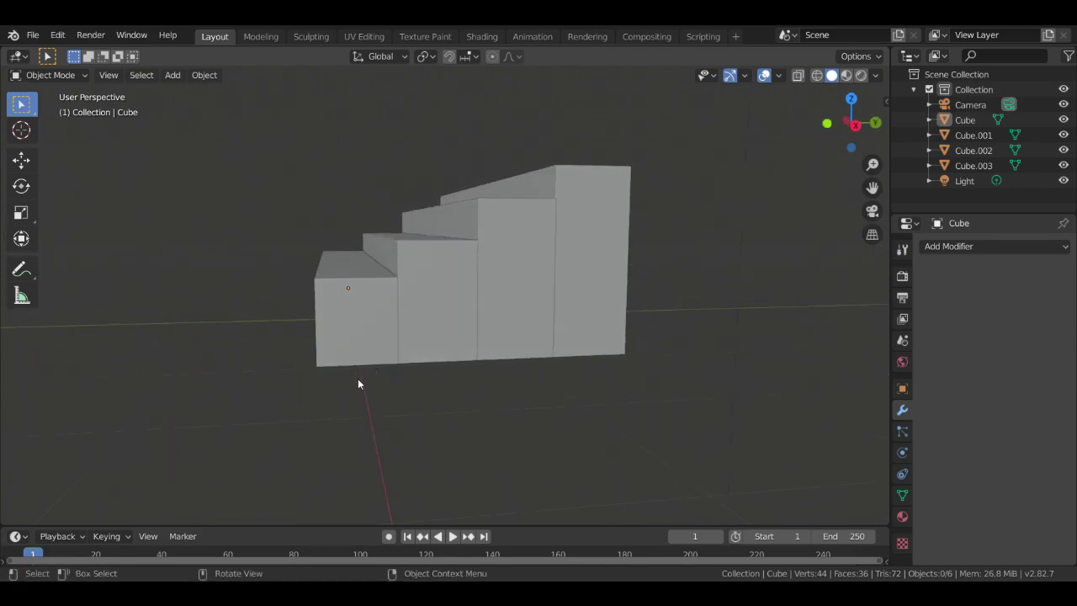
# Try duplicating the fourth bar with a free move of about 0.02 m, and undo the duplicate
pyautogui.click(596, 222)
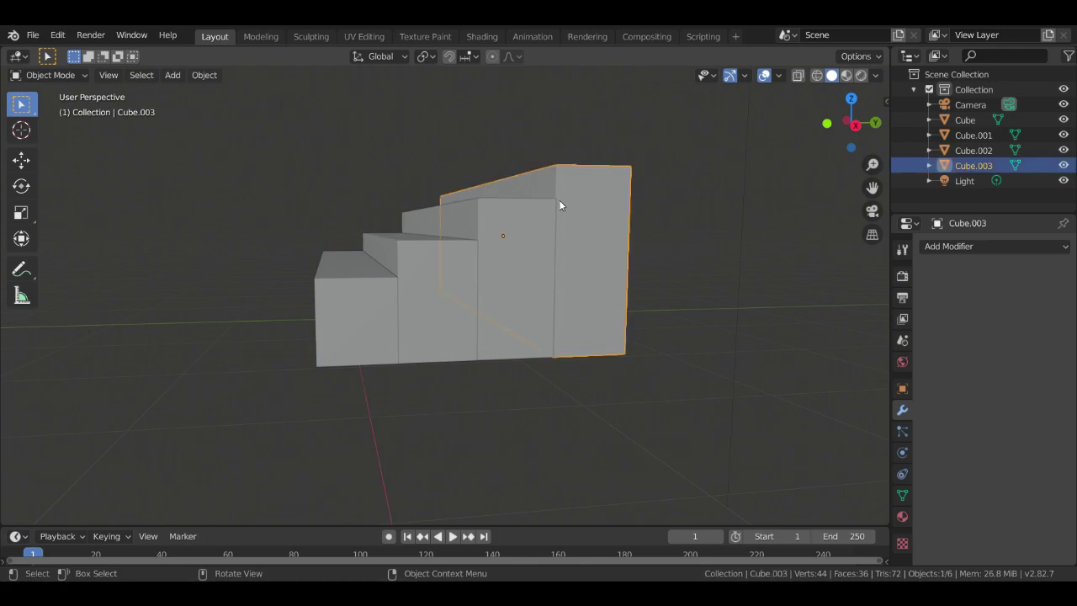
pyautogui.hotkey('shift', 'd')
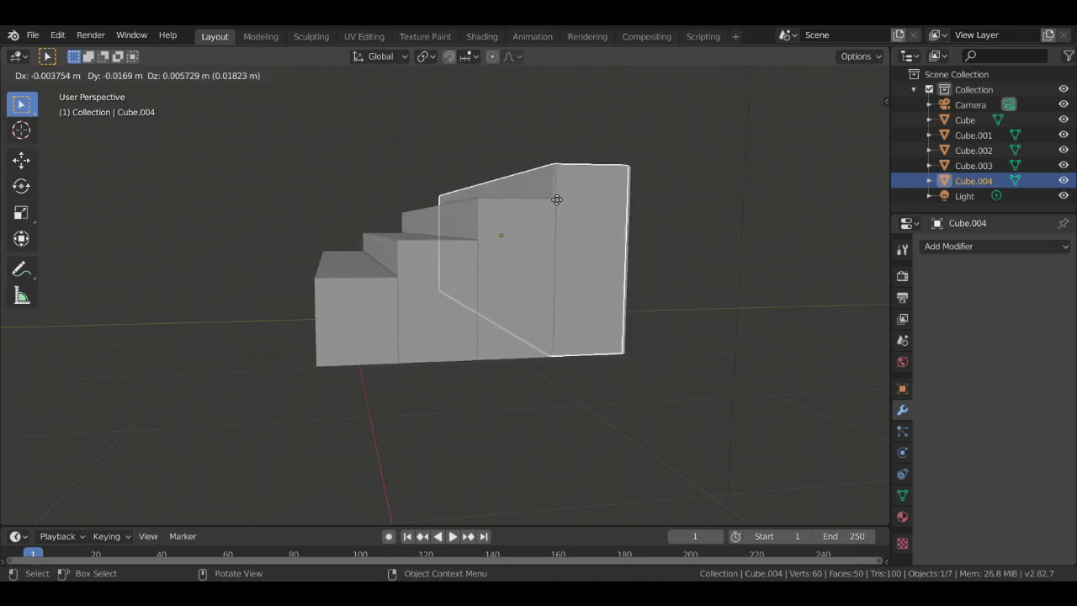
pyautogui.click(556, 201)
pyautogui.hotkey('ctrl', 'z')
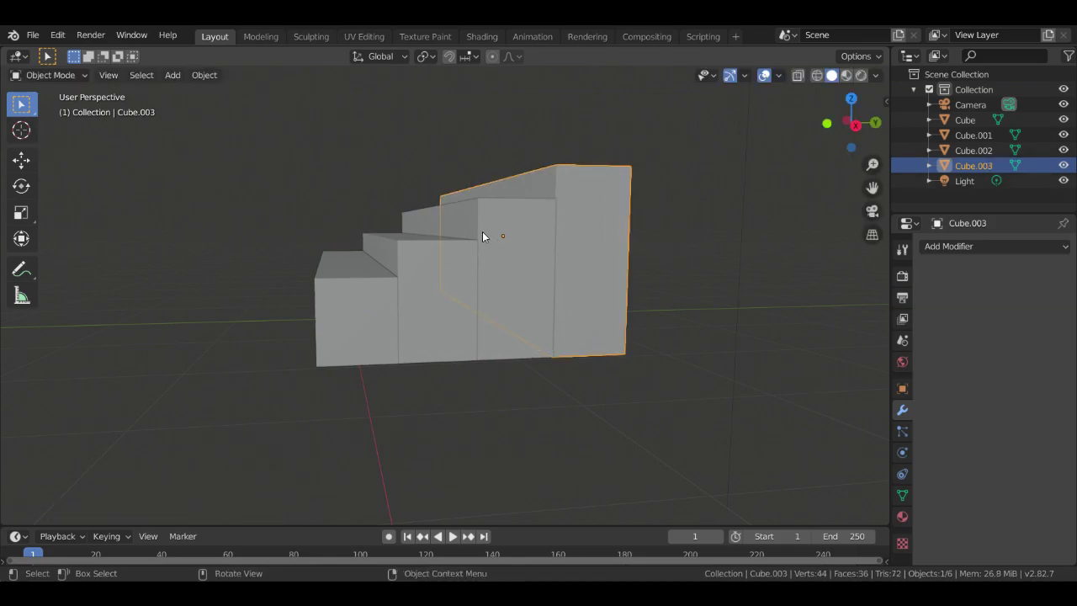
# Inspect the four bars in the Right Orthographic view and in perspective to check how their edges and bottoms line up
pyautogui.press('KP_1')
pyautogui.press('KP_3')
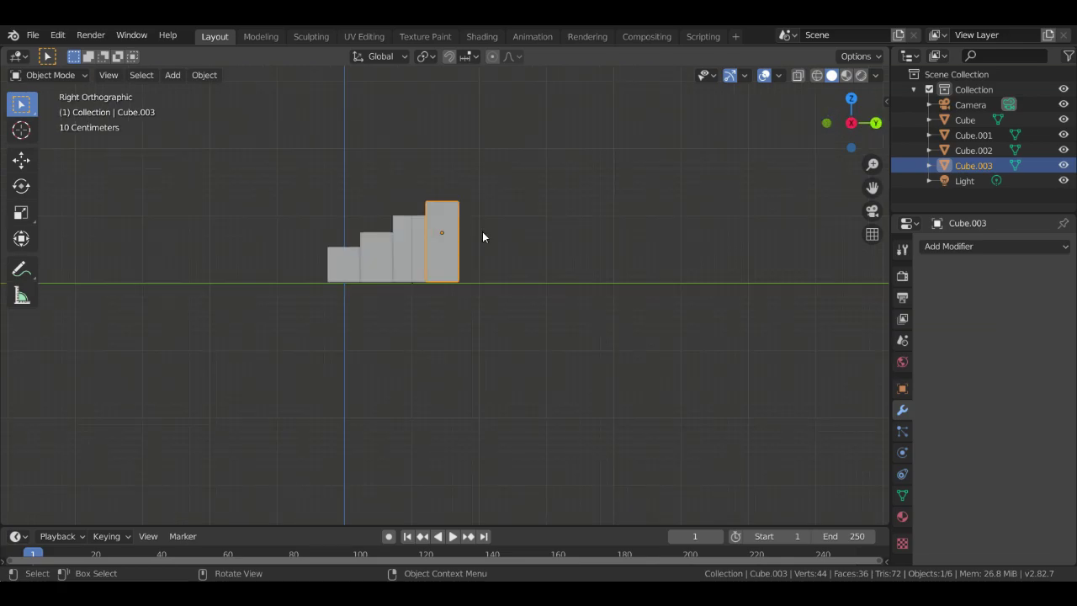
pyautogui.scroll(-4, 472, 229)
pyautogui.scroll(12, 505, 271)
pyautogui.keyDown('shift'); pyautogui.moveTo(486, 231); pyautogui.dragTo(775, 429, button='middle'); pyautogui.keyUp('shift')
pyautogui.moveTo(683, 423); pyautogui.dragTo(615, 403, button='middle')
pyautogui.scroll(-8, 589, 387)
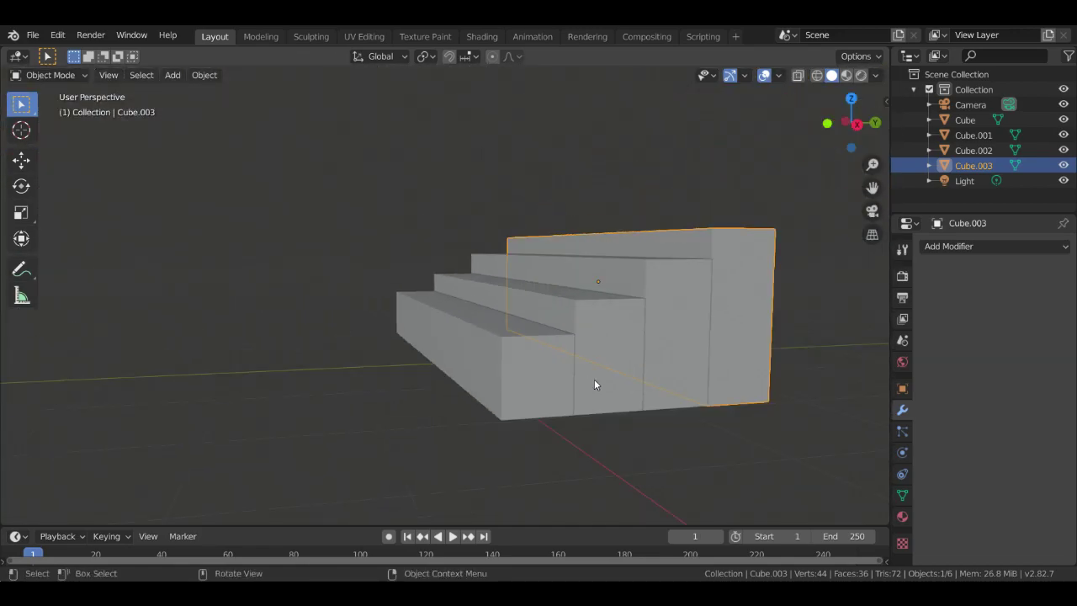
pyautogui.moveTo(651, 364); pyautogui.dragTo(529, 356, button='middle')
pyautogui.scroll(-4, 538, 370)
pyautogui.scroll(8, 551, 370)
pyautogui.scroll(-5, 541, 367)
pyautogui.scroll(-4, 572, 363)
pyautogui.scroll(6, 587, 368)
pyautogui.scroll(-3, 593, 368)
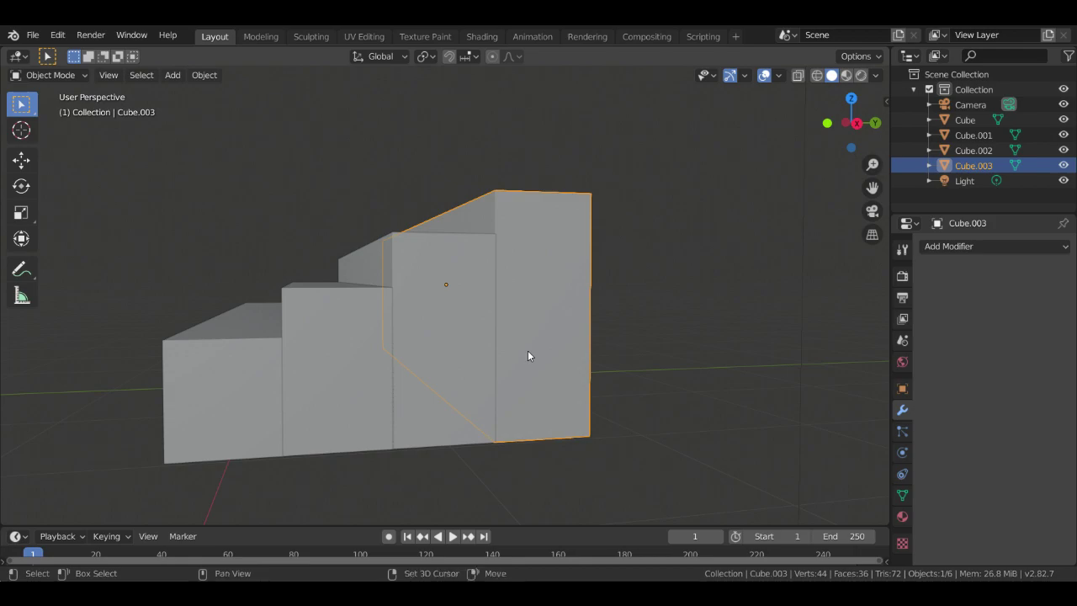
# Duplicate the fourth bar and place the copy directly beside it, about 0.49 m away in positive Y
pyautogui.hotkey('shift', 'd')
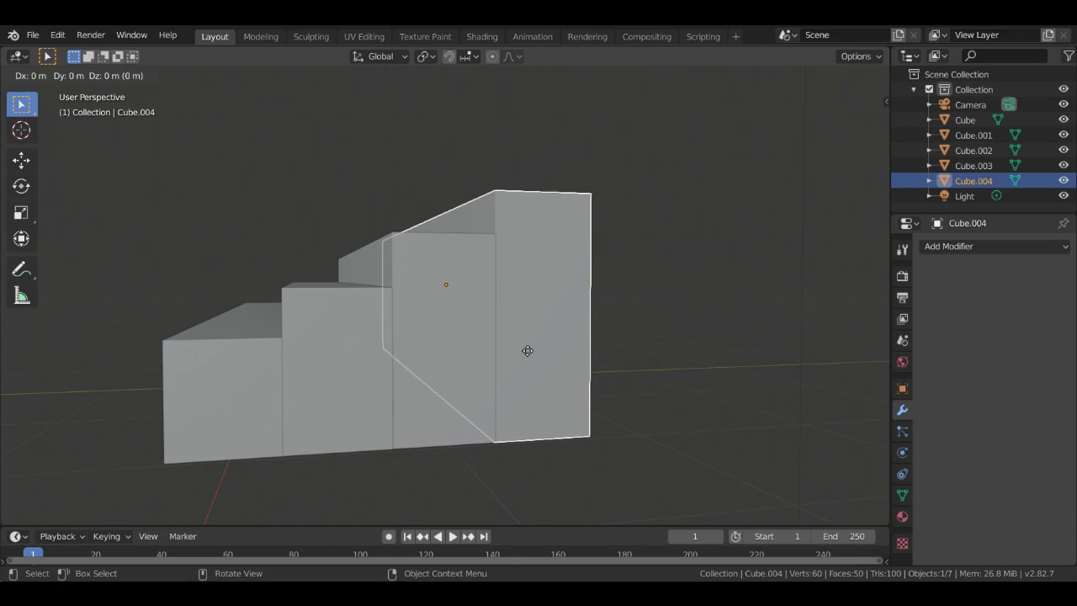
pyautogui.press('z')
pyautogui.press('x')
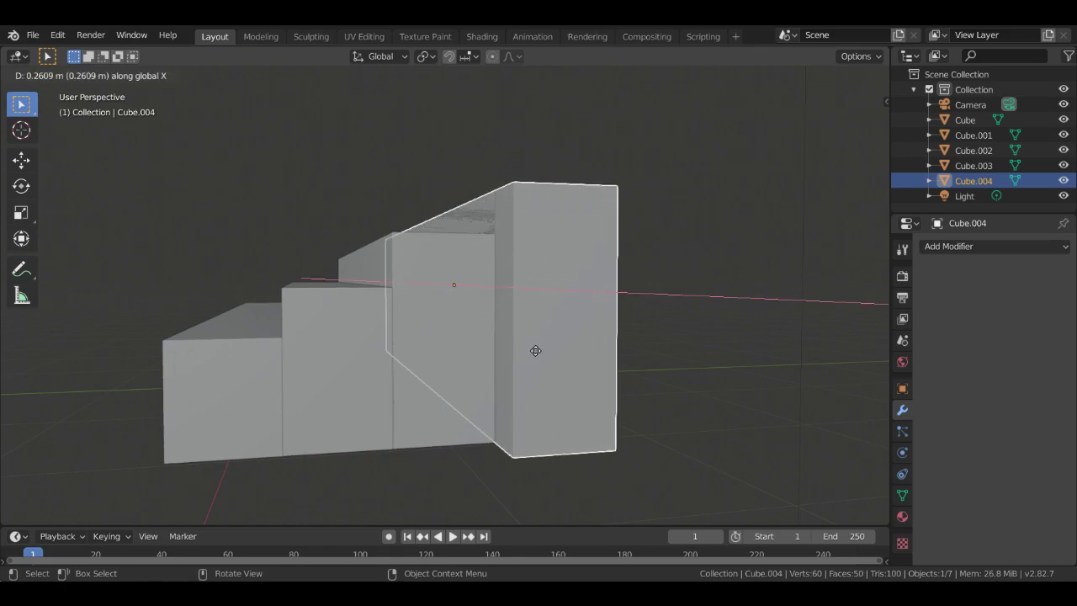
pyautogui.press('y')
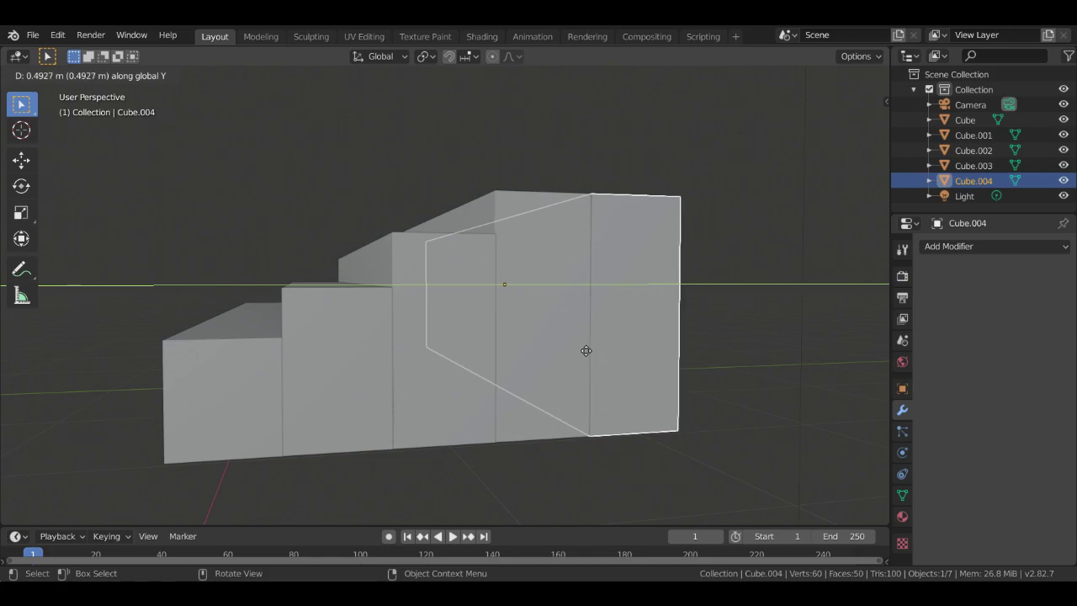
pyautogui.click(587, 350)
# Examine the sides and ends of the five bars to check how the new bar aligns with its neighbours
pyautogui.scroll(-3, 586, 350)
pyautogui.scroll(6, 586, 350)
pyautogui.scroll(-3, 581, 343)
pyautogui.scroll(3, 581, 343)
pyautogui.moveTo(580, 348); pyautogui.dragTo(676, 385, button='middle')
pyautogui.scroll(-3, 653, 346)
pyautogui.scroll(-5, 656, 351)
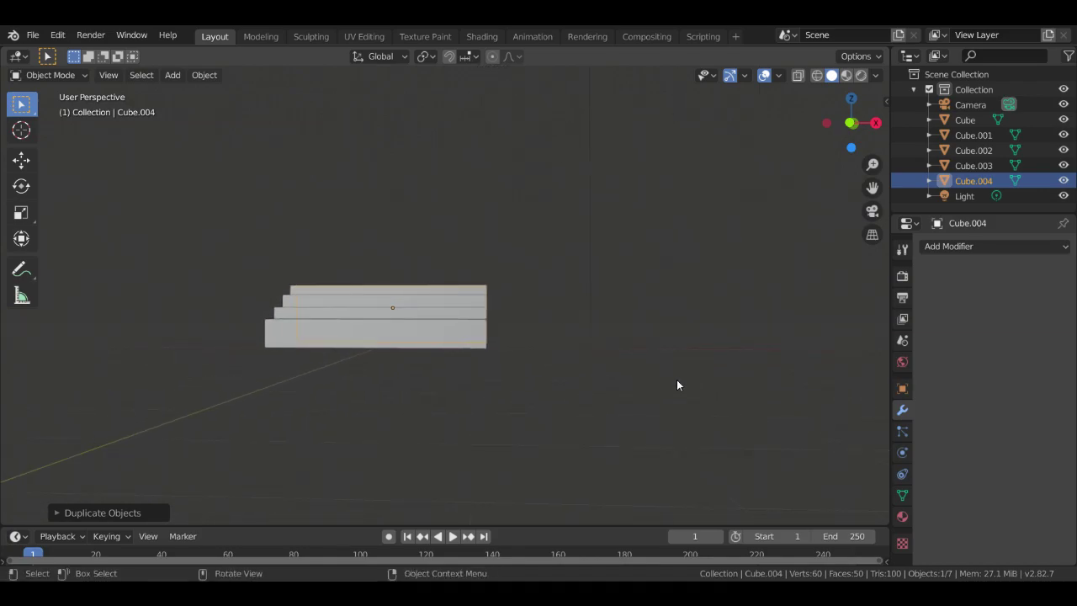
pyautogui.scroll(-1, 677, 386)
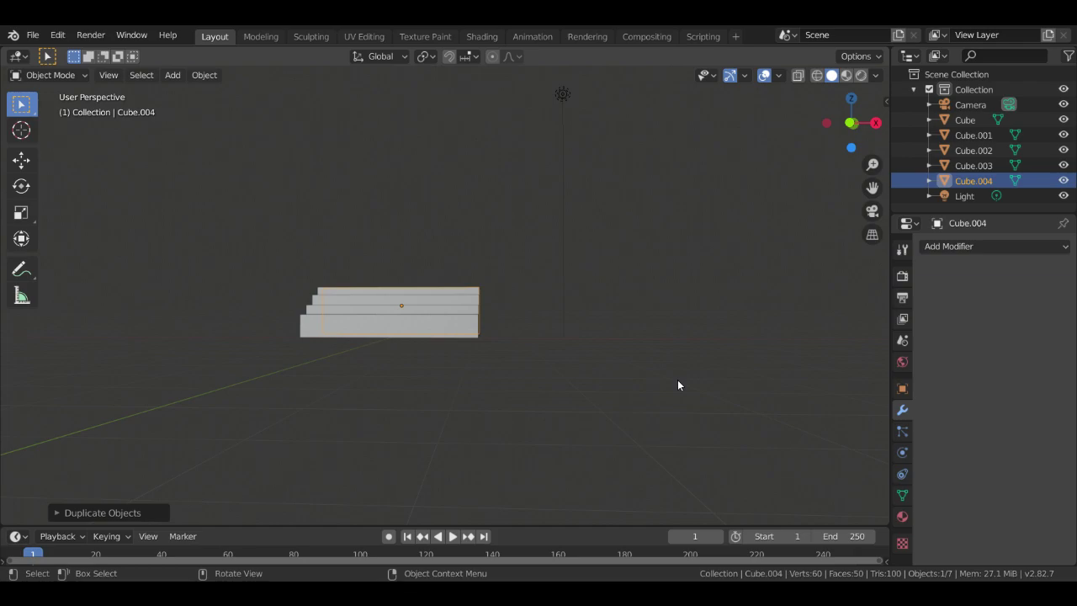
pyautogui.scroll(-2, 665, 384)
pyautogui.scroll(8, 635, 387)
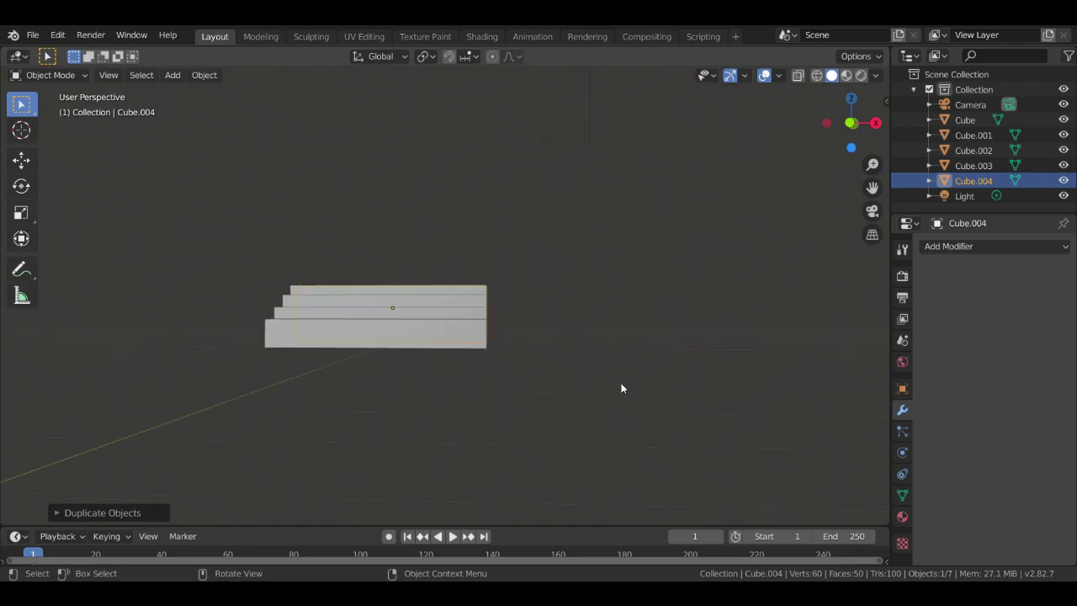
pyautogui.scroll(2, 624, 385)
pyautogui.scroll(-5, 624, 385)
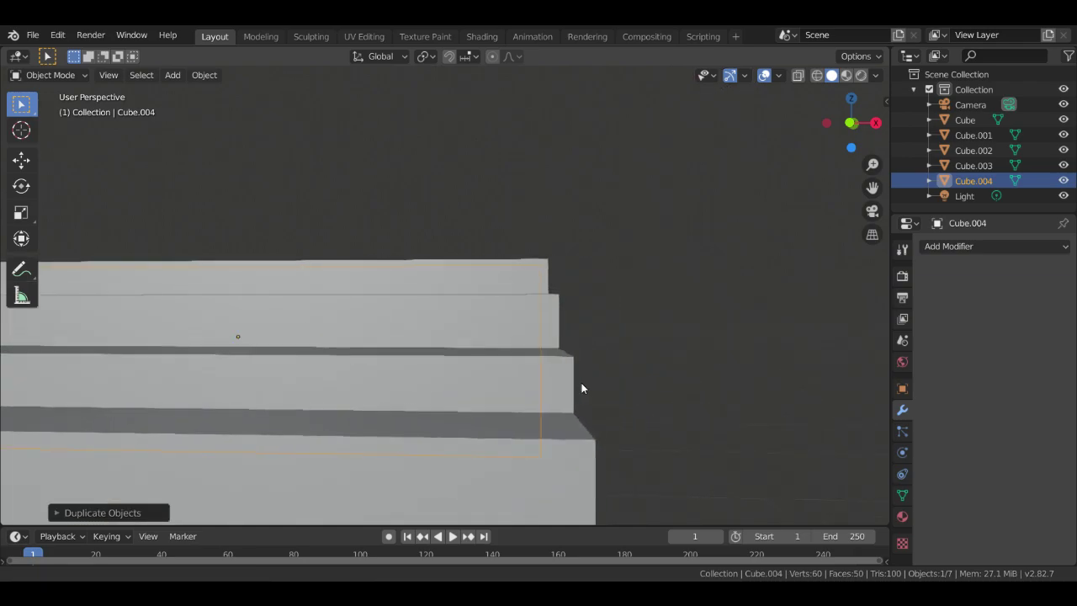
pyautogui.scroll(5, 473, 404)
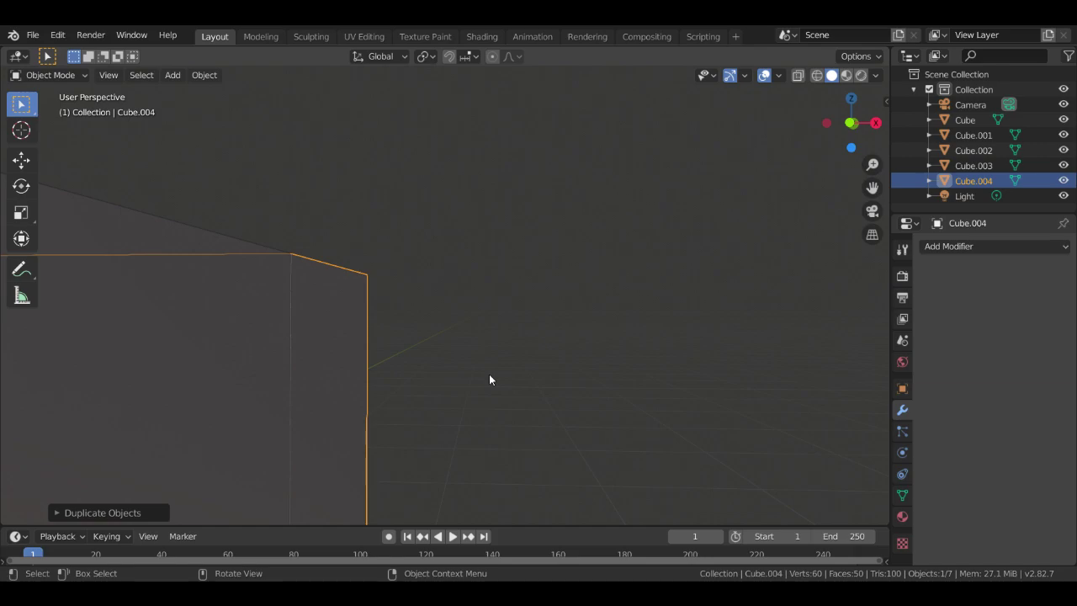
pyautogui.moveTo(429, 394); pyautogui.dragTo(297, 443, button='middle')
pyautogui.scroll(-6, 297, 443)
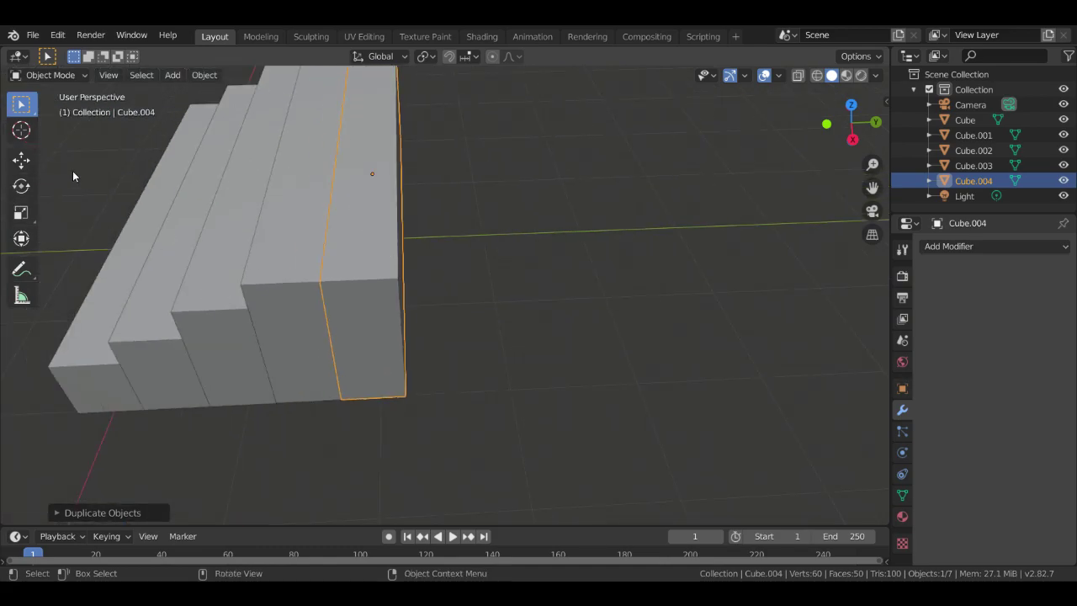
# Extrude the top face of the fifth bar upward by about 0.17 m
pyautogui.press('Tab')
pyautogui.click(379, 232)
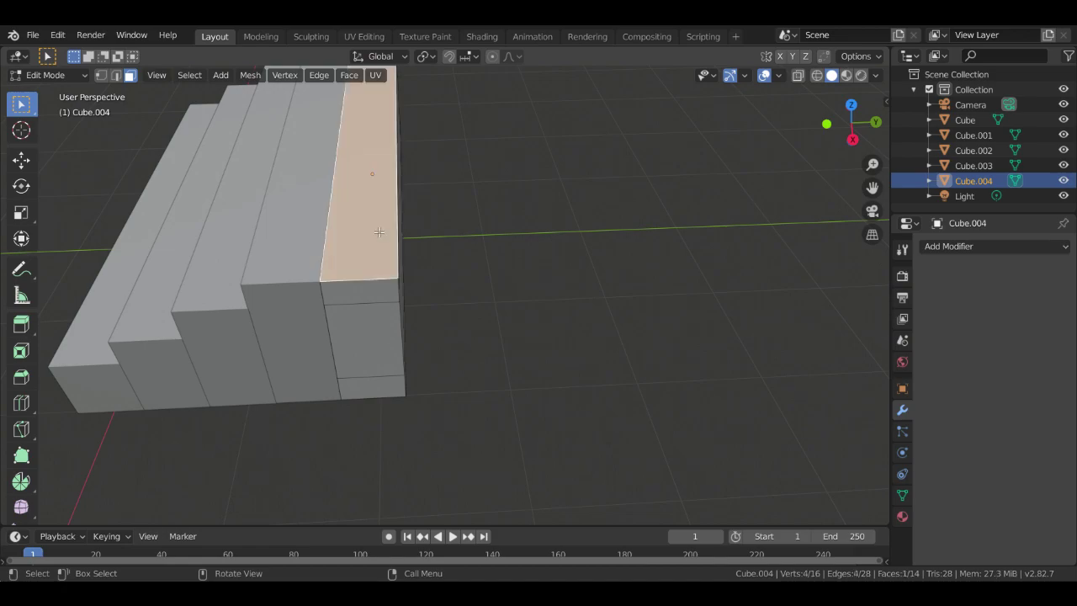
pyautogui.press('e')
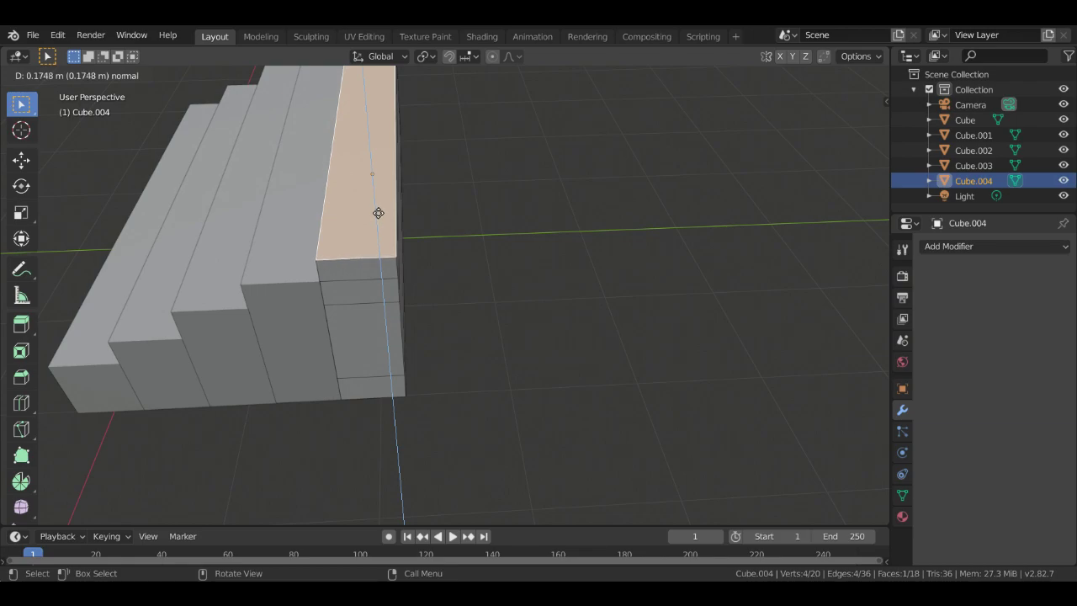
pyautogui.click(379, 212)
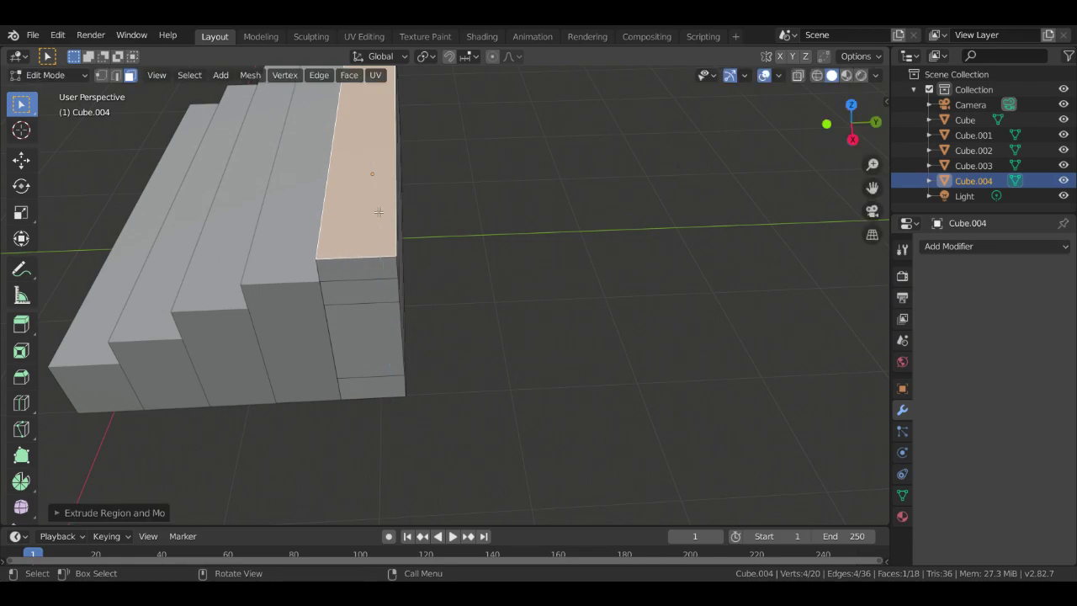
# Examine the five bars' stepped heights from the side in orthographic view and from above in perspective
pyautogui.press('KP_3')
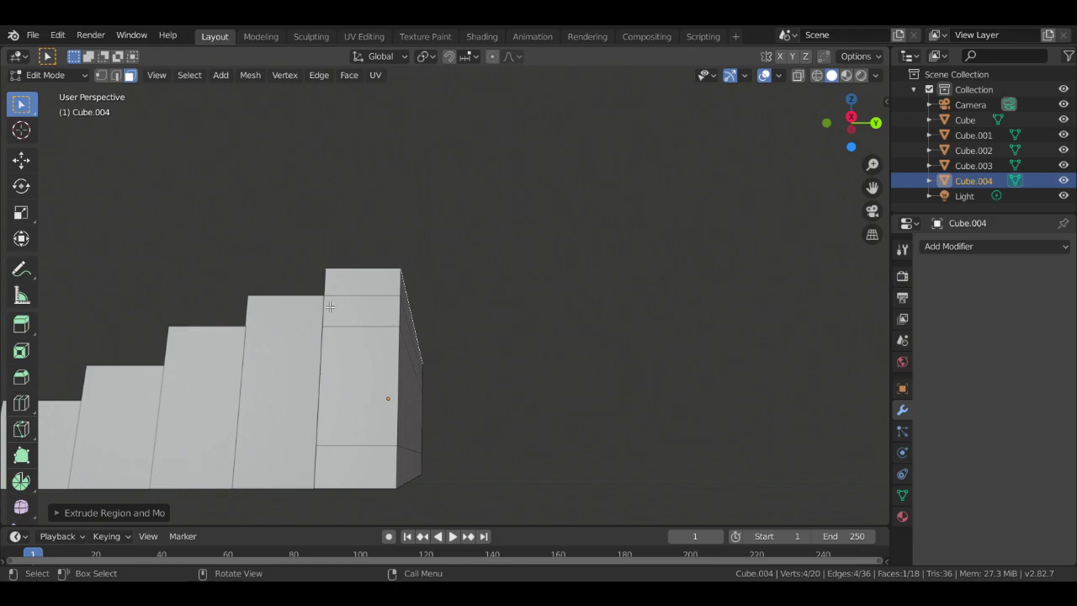
pyautogui.press('KP_5')
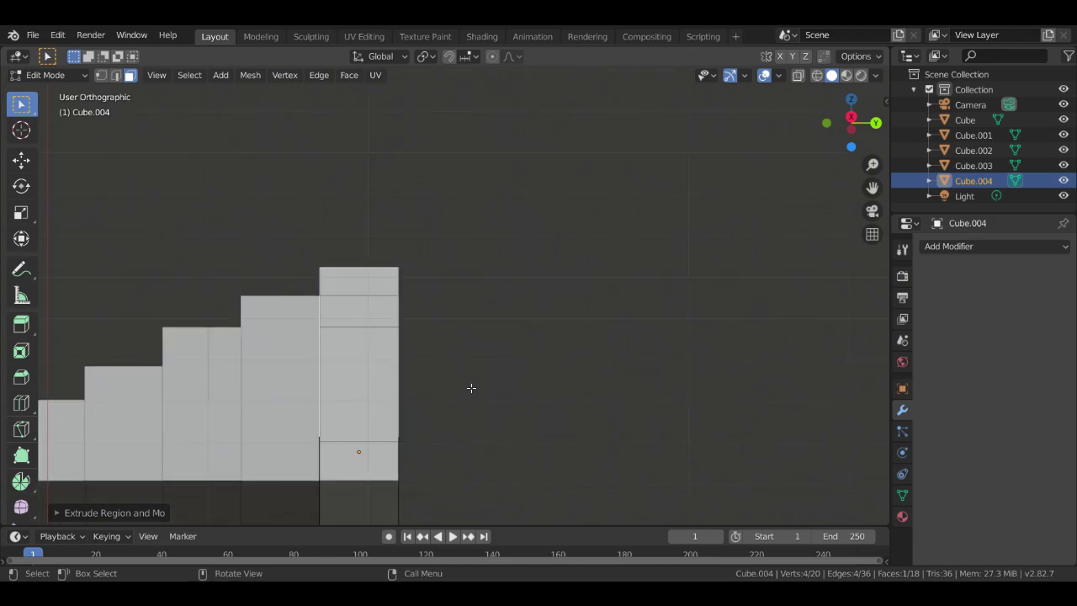
pyautogui.keyDown('shift'); pyautogui.moveTo(404, 384); pyautogui.dragTo(621, 356, button='middle'); pyautogui.keyUp('shift')
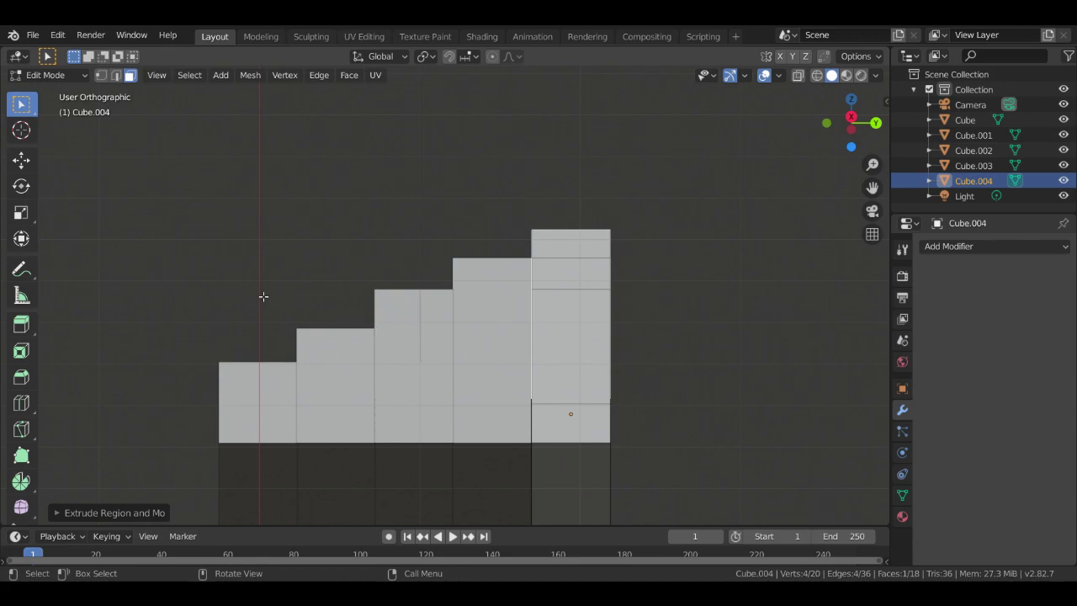
pyautogui.moveTo(348, 340); pyautogui.dragTo(356, 397, button='middle')
pyautogui.press('KP_5')
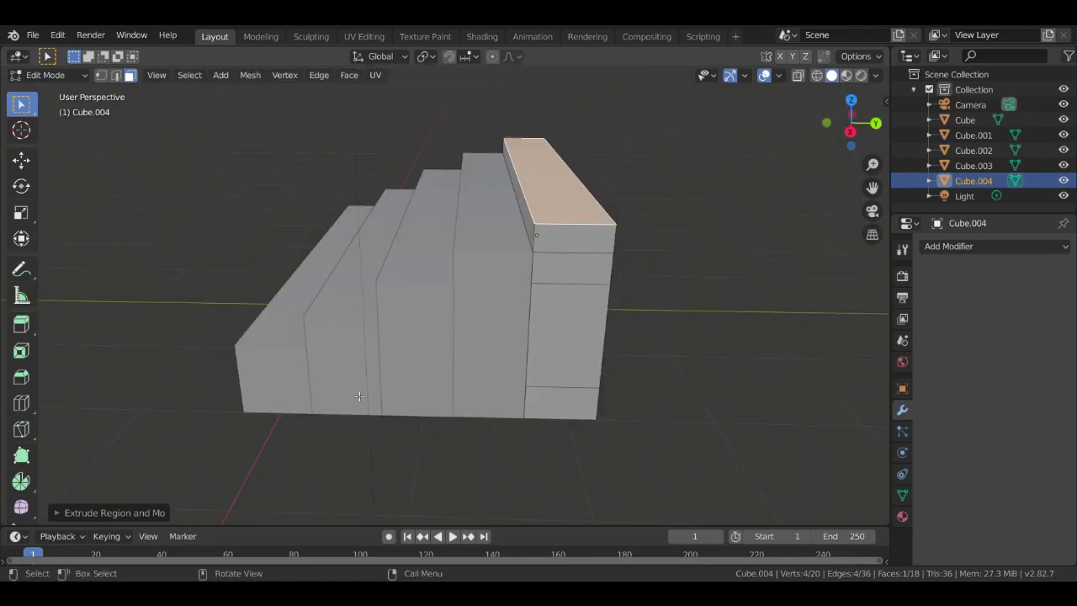
pyautogui.press('KP_8')
pyautogui.press('KP_8')
pyautogui.hotkey('alt', 'a')
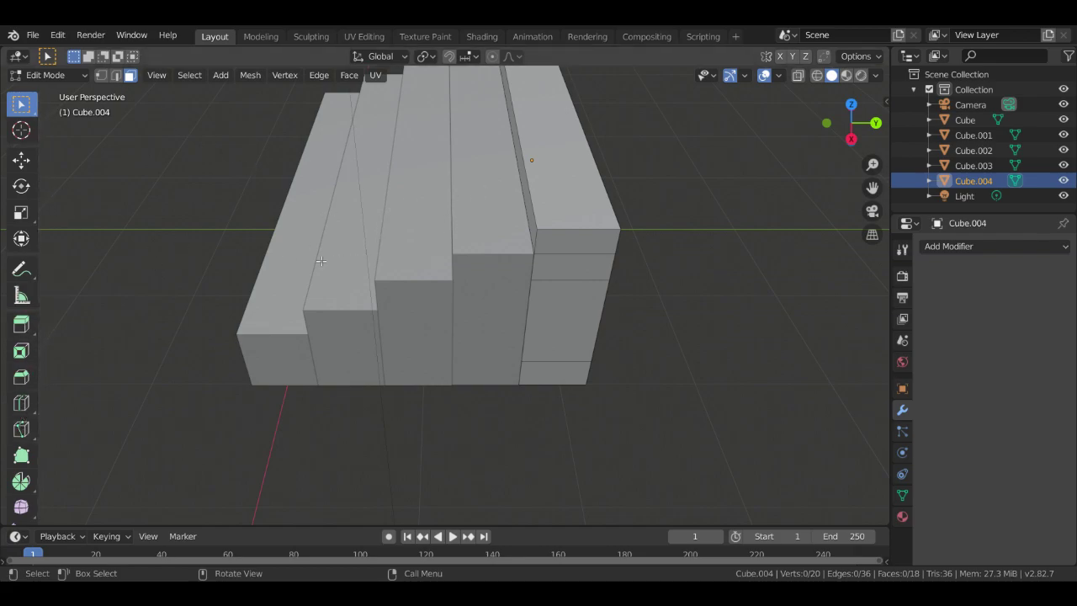
pyautogui.click(21, 324)
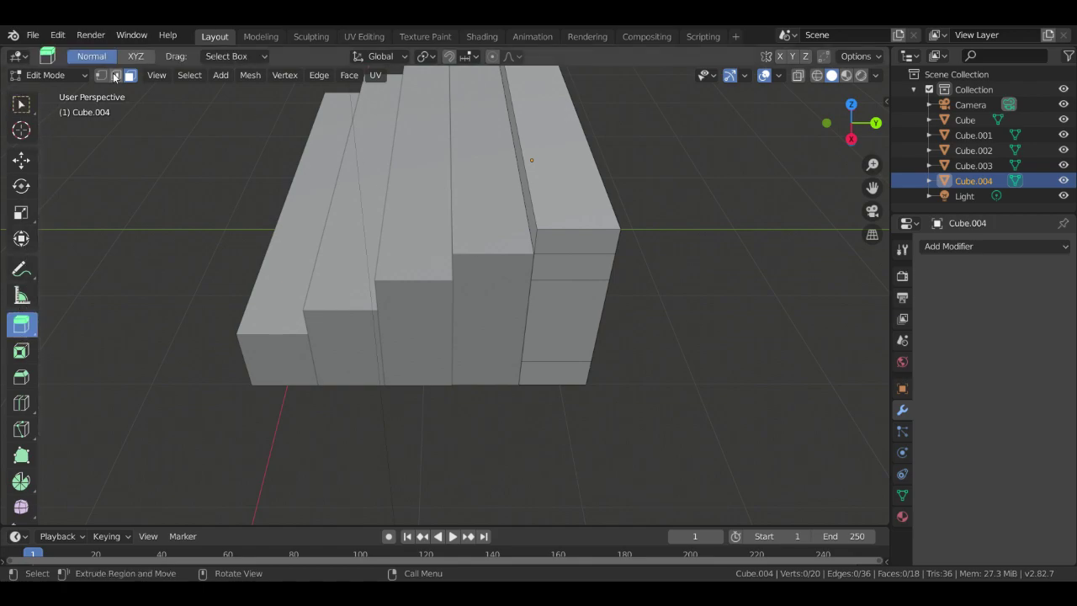
pyautogui.moveTo(397, 222); pyautogui.dragTo(511, 171, button='middle')
pyautogui.click(511, 171)
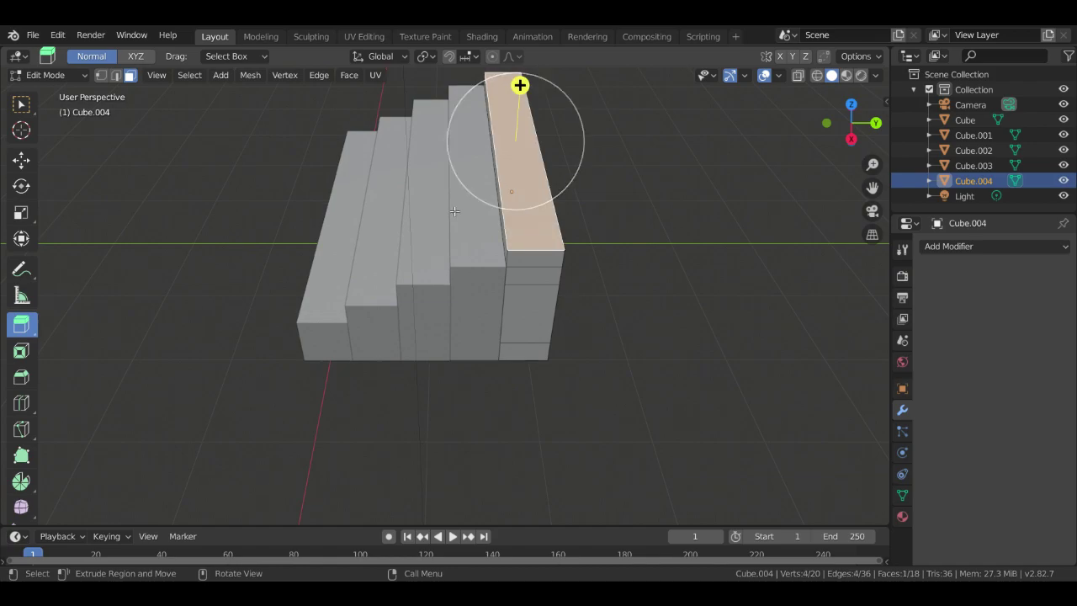
pyautogui.hotkey('alt', 'a')
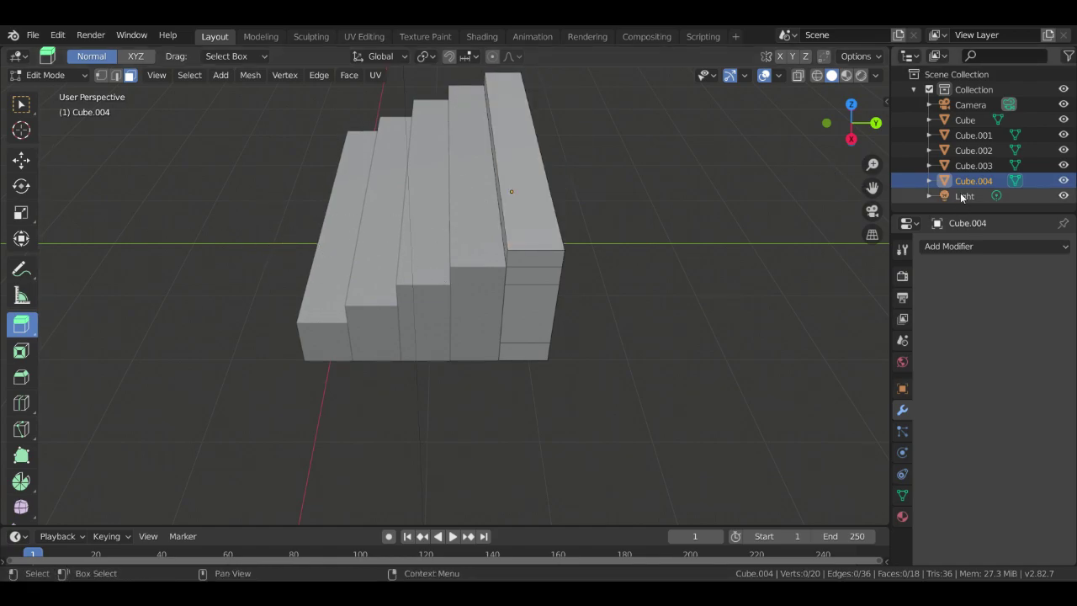
pyautogui.click(926, 181)
pyautogui.click(927, 179)
pyautogui.click(953, 166)
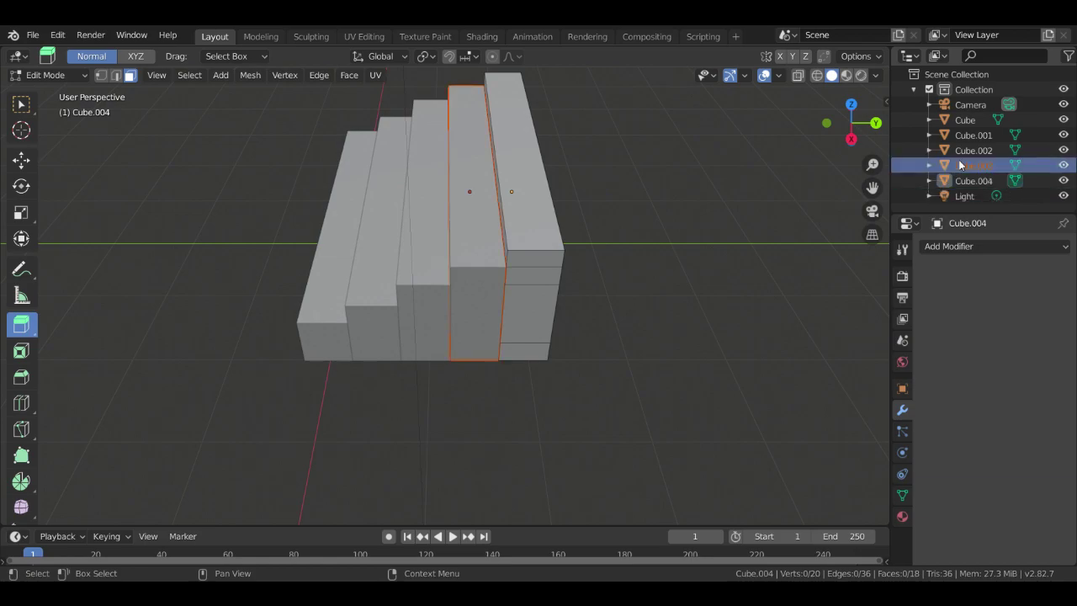
pyautogui.click(968, 149)
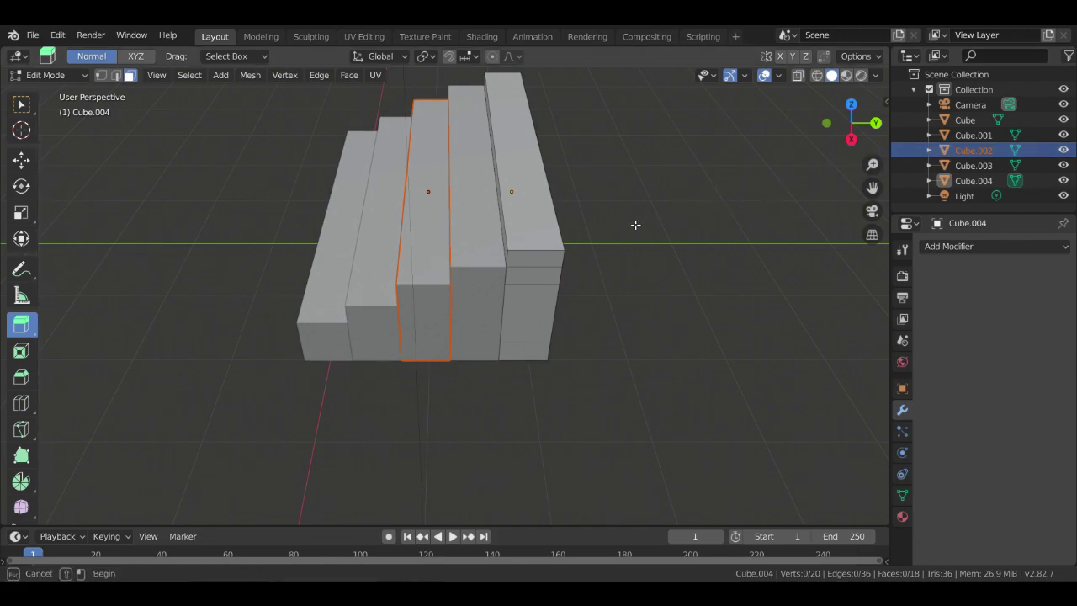
pyautogui.click(21, 103)
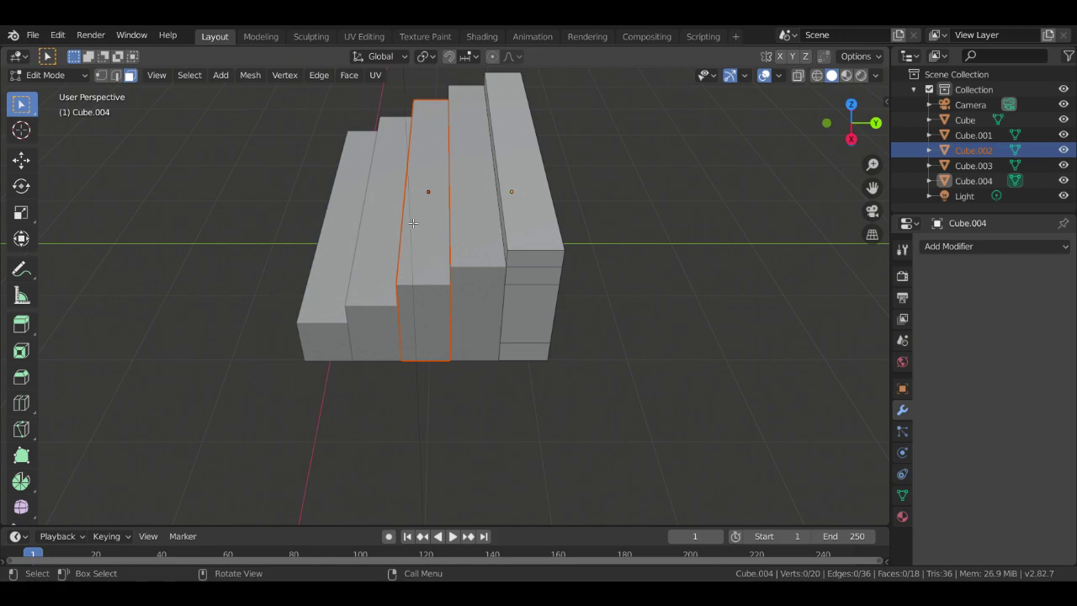
# Return from Edit Mode to Object Mode and clear the selection of all objects
pyautogui.click(55, 75)
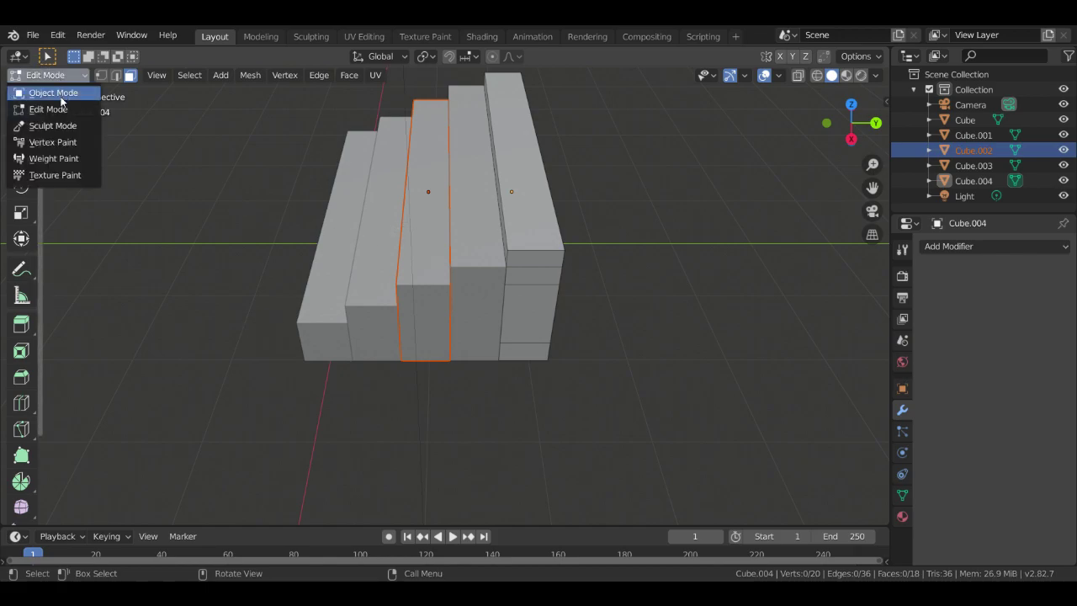
pyautogui.click(43, 89)
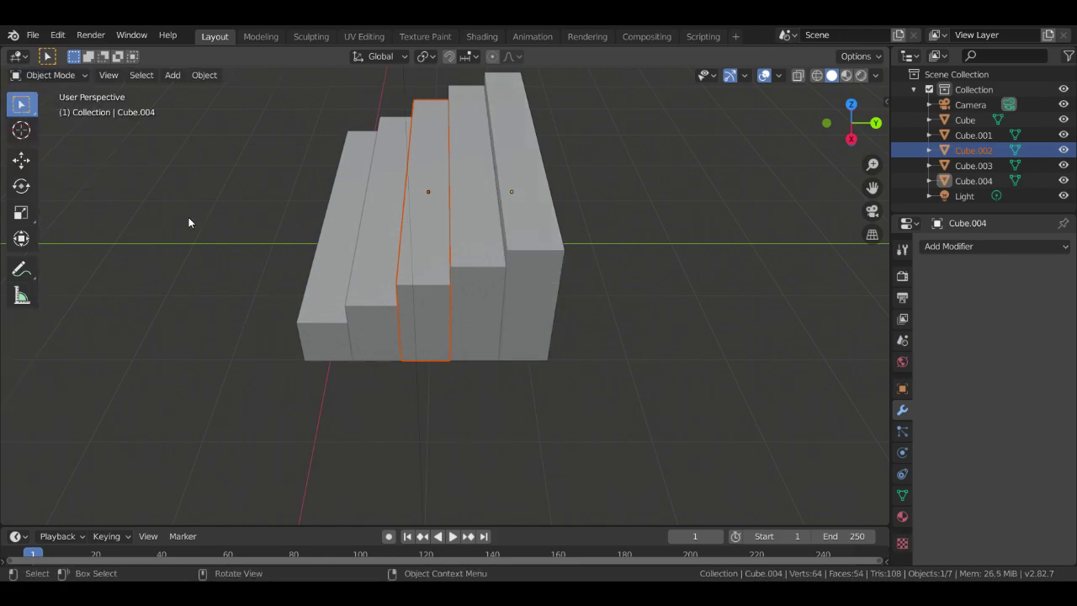
pyautogui.press('a')
pyautogui.hotkey('alt', 'a')
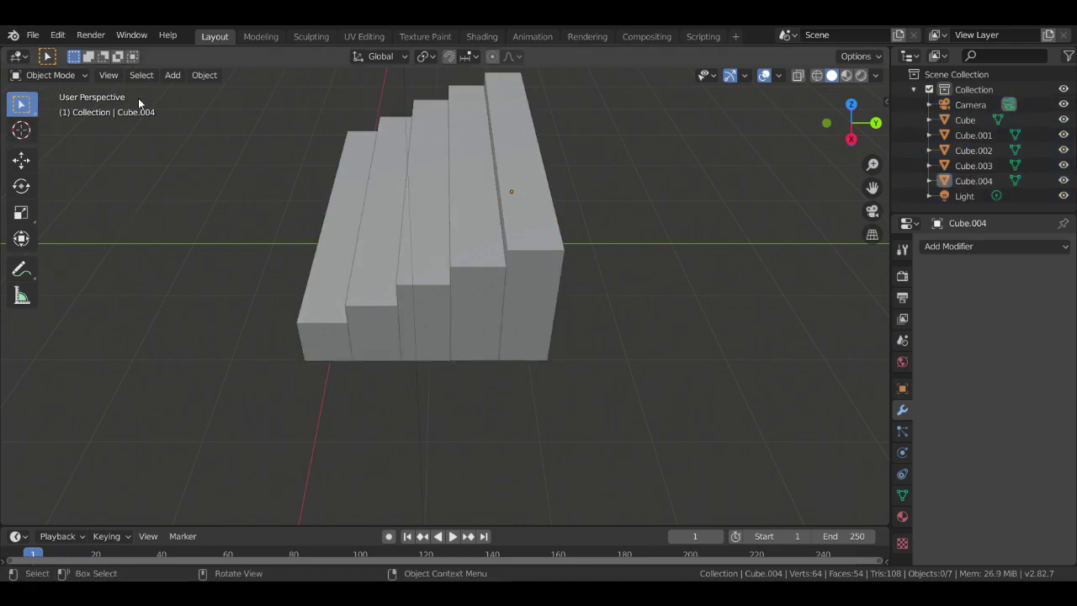
# Try extruding the third bar's top face upward by about 0.09 m in the Right Orthographic view, and undo the extrusion
pyautogui.click(396, 239)
pyautogui.click(429, 227)
pyautogui.click(50, 75)
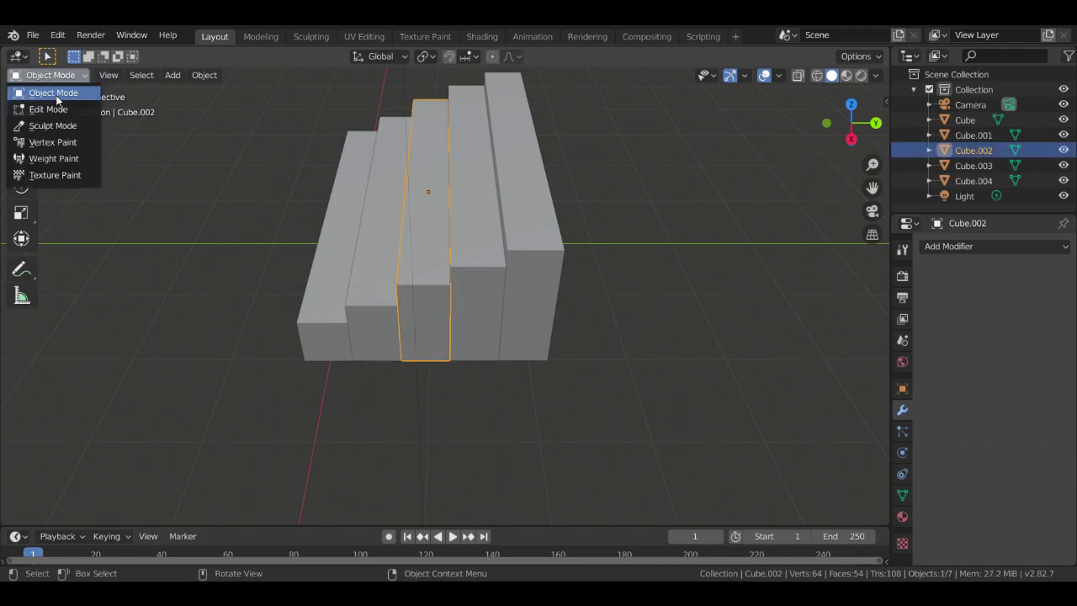
pyautogui.click(54, 108)
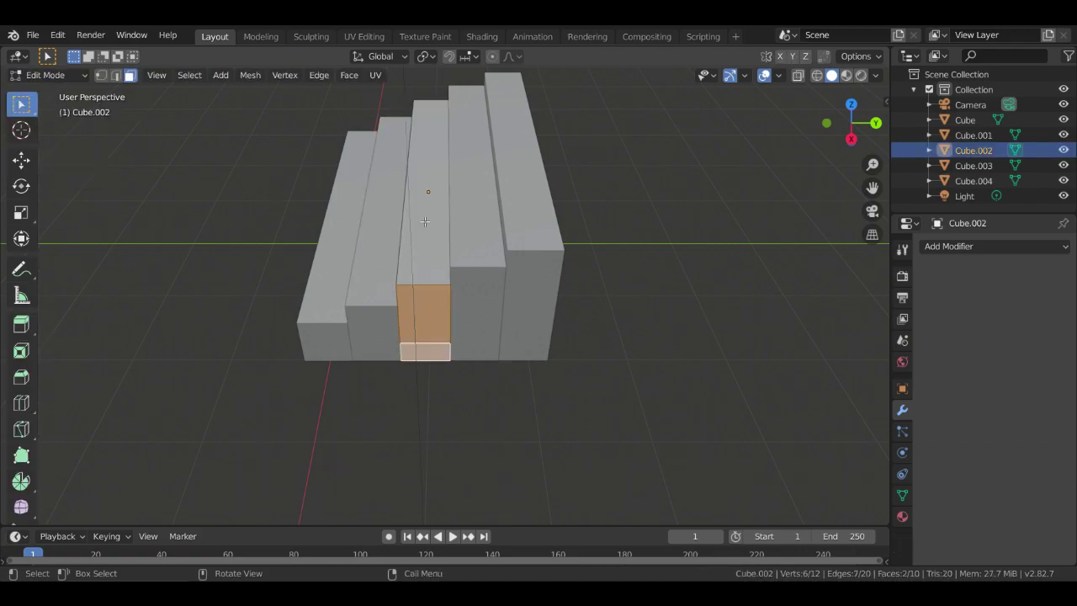
pyautogui.click(434, 322)
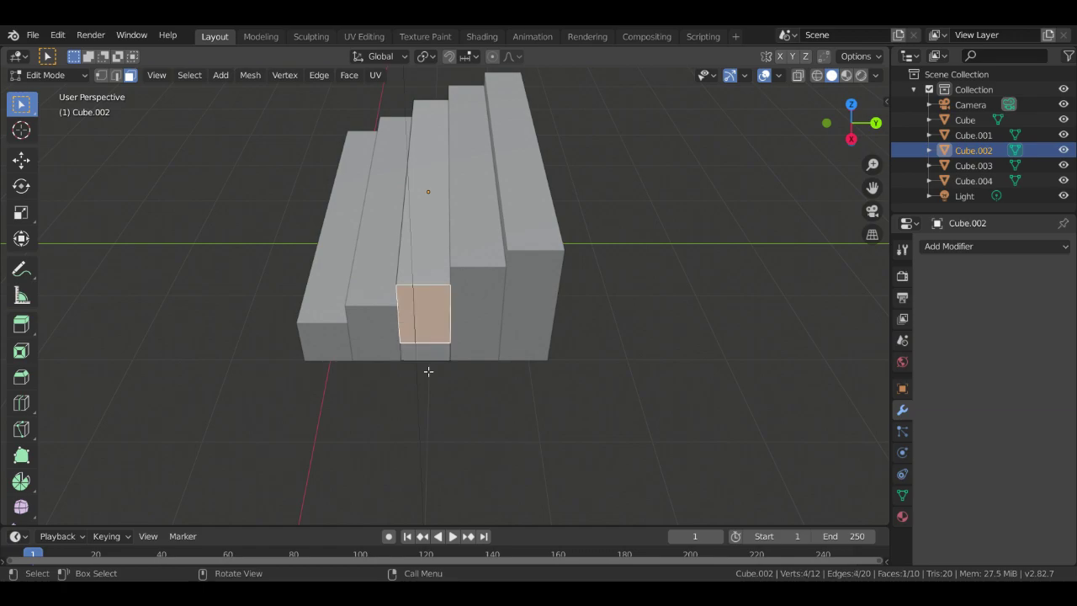
pyautogui.click(447, 461)
pyautogui.click(419, 212)
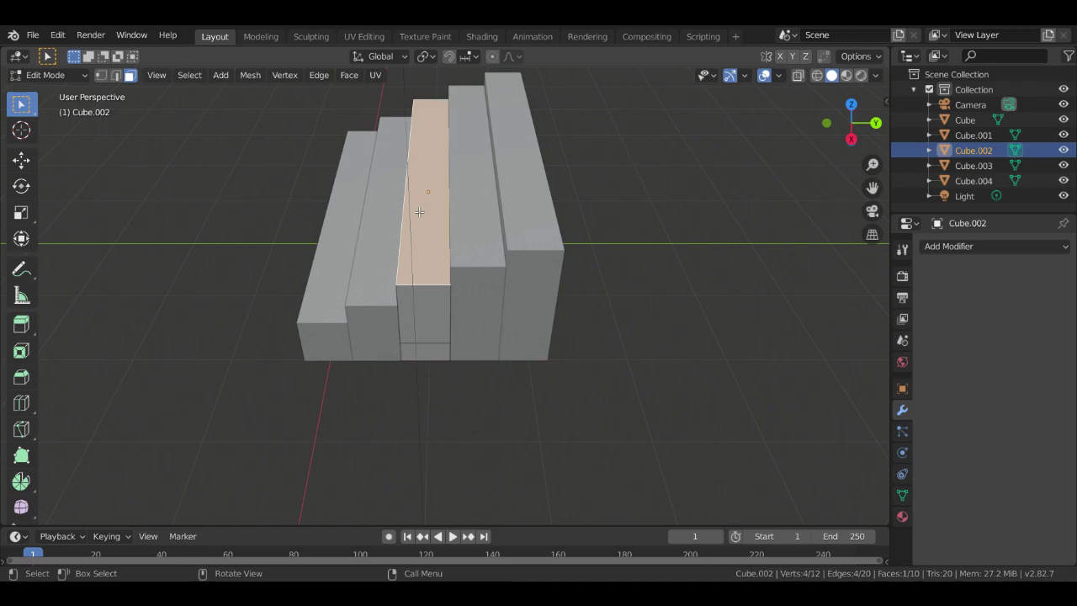
pyautogui.moveTo(419, 212); pyautogui.dragTo(425, 158, button='middle')
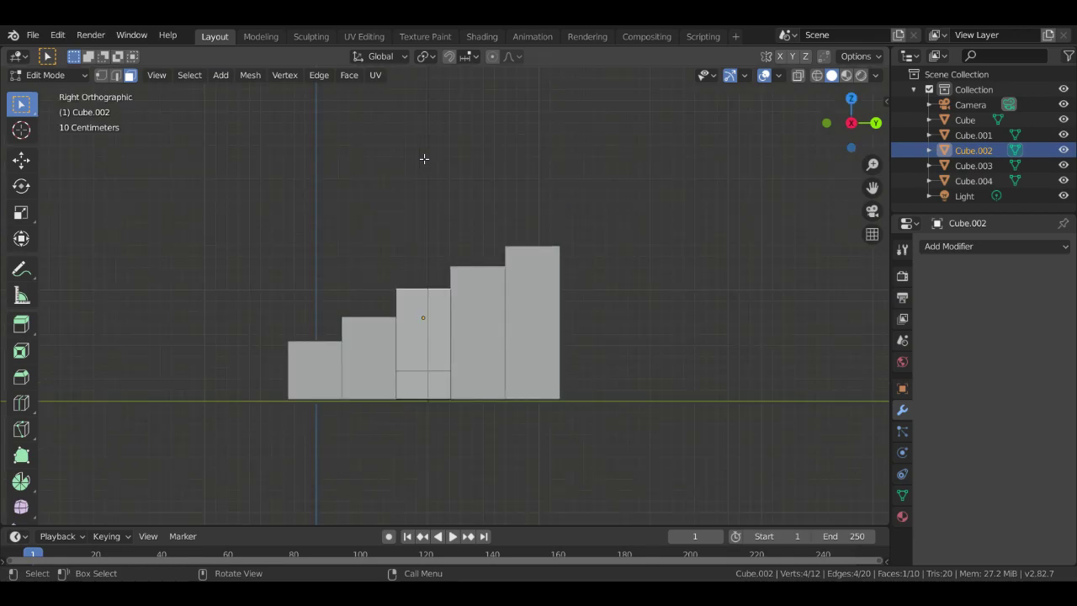
pyautogui.press('e')
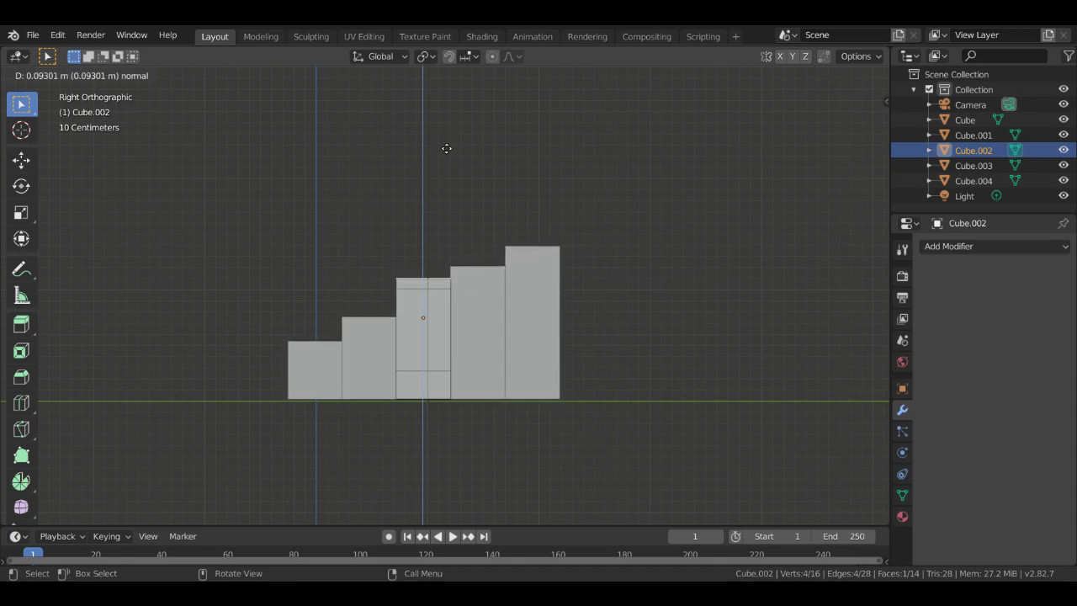
pyautogui.rightClick(449, 162)
pyautogui.hotkey('ctrl', 'z')
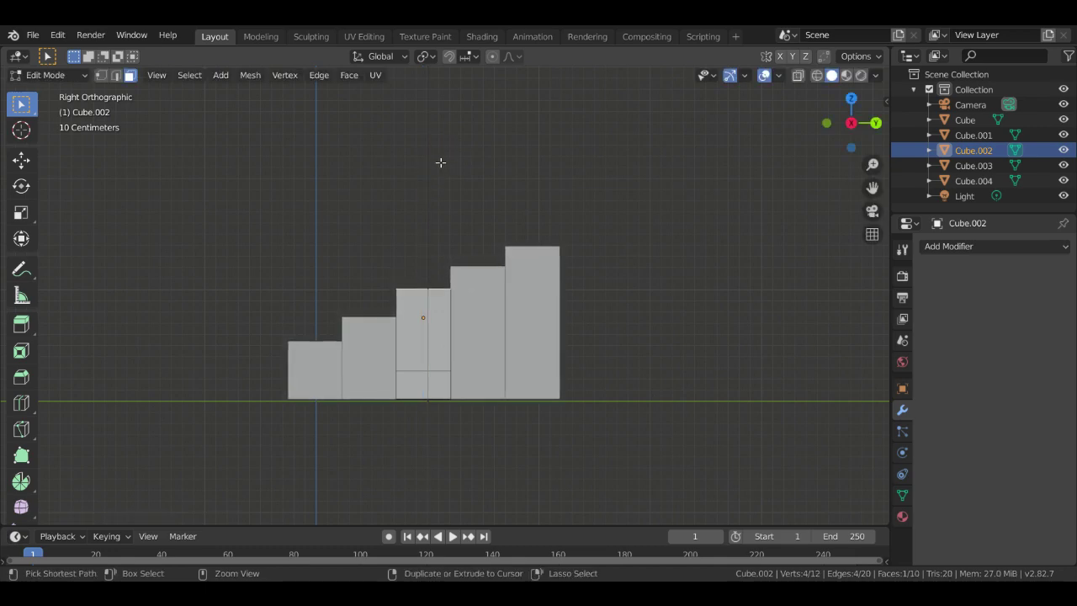
pyautogui.click(359, 297)
# Extrude the second bar's top face upward by about 0.04 m in the Right Orthographic view and return to Object Mode
pyautogui.moveTo(358, 297); pyautogui.dragTo(359, 316, button='middle')
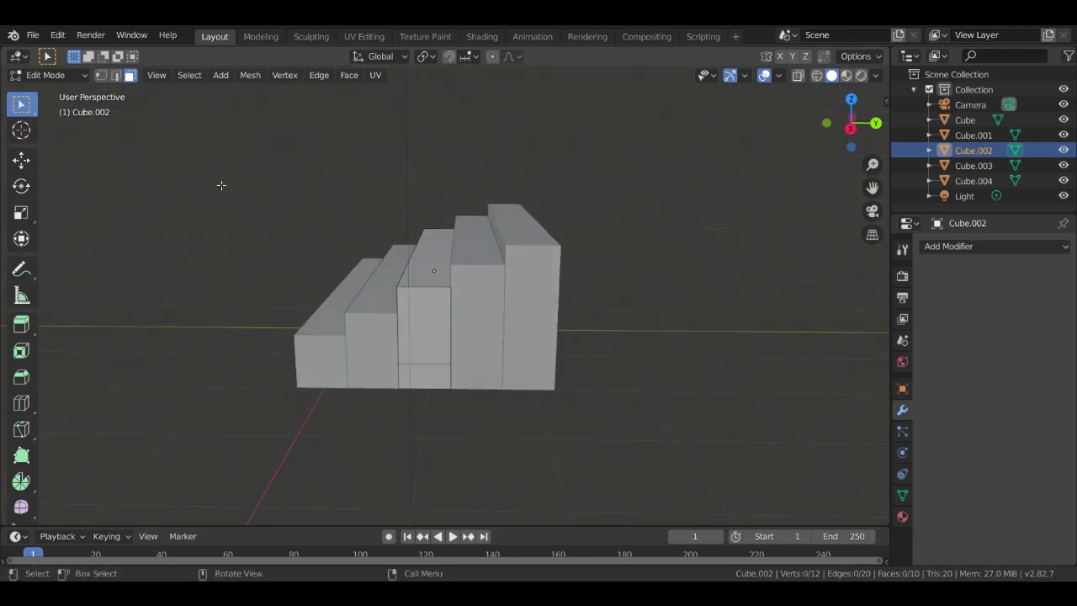
pyautogui.press('Tab')
pyautogui.click(376, 301)
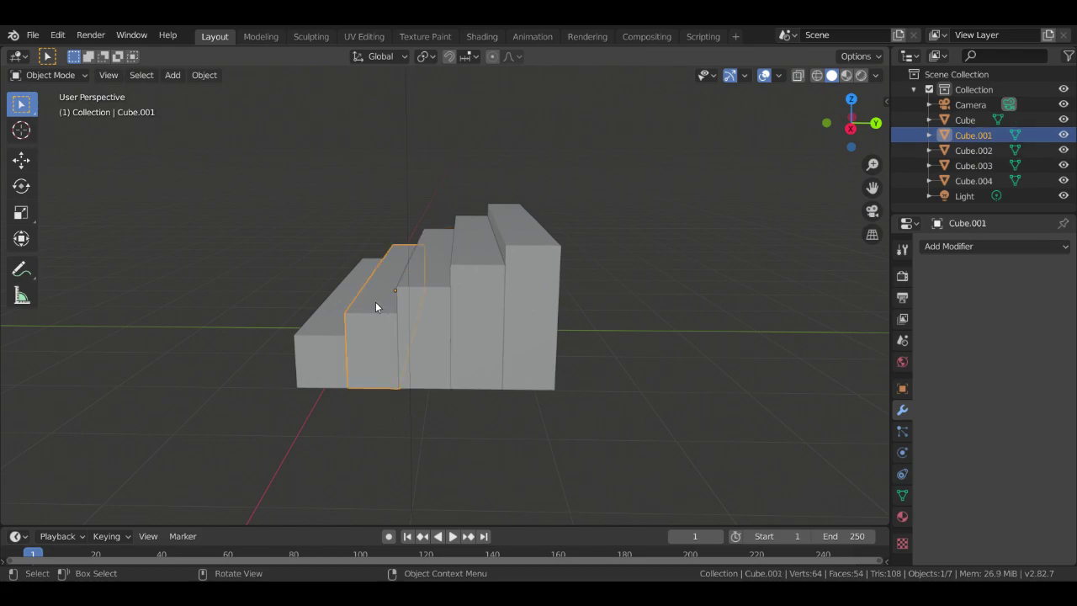
pyautogui.press('Tab')
pyautogui.moveTo(383, 283); pyautogui.dragTo(368, 245, button='middle')
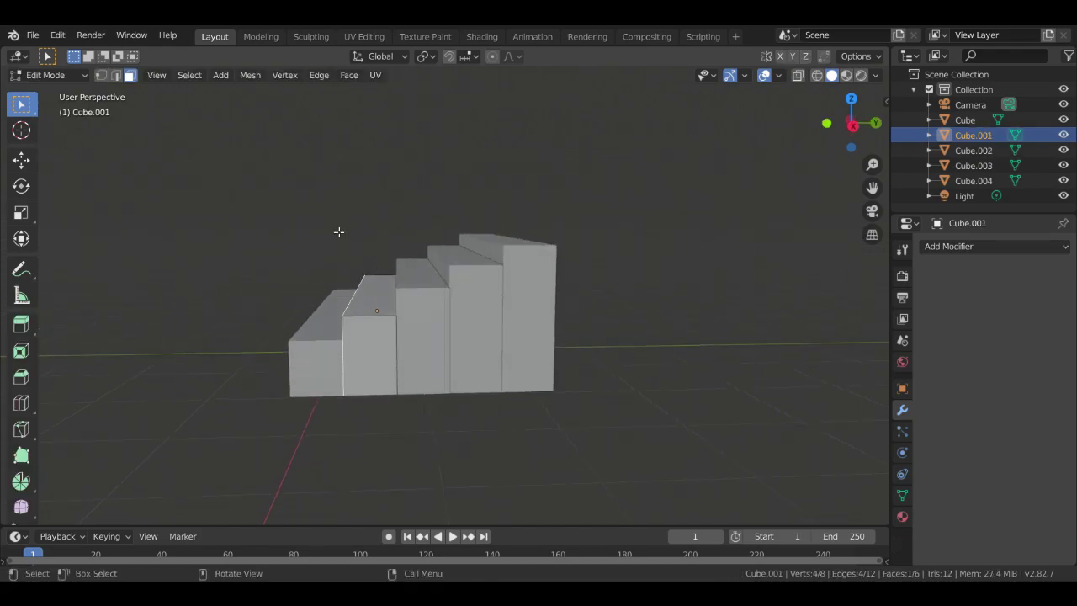
pyautogui.click(364, 297)
pyautogui.moveTo(426, 313); pyautogui.dragTo(454, 287, button='middle')
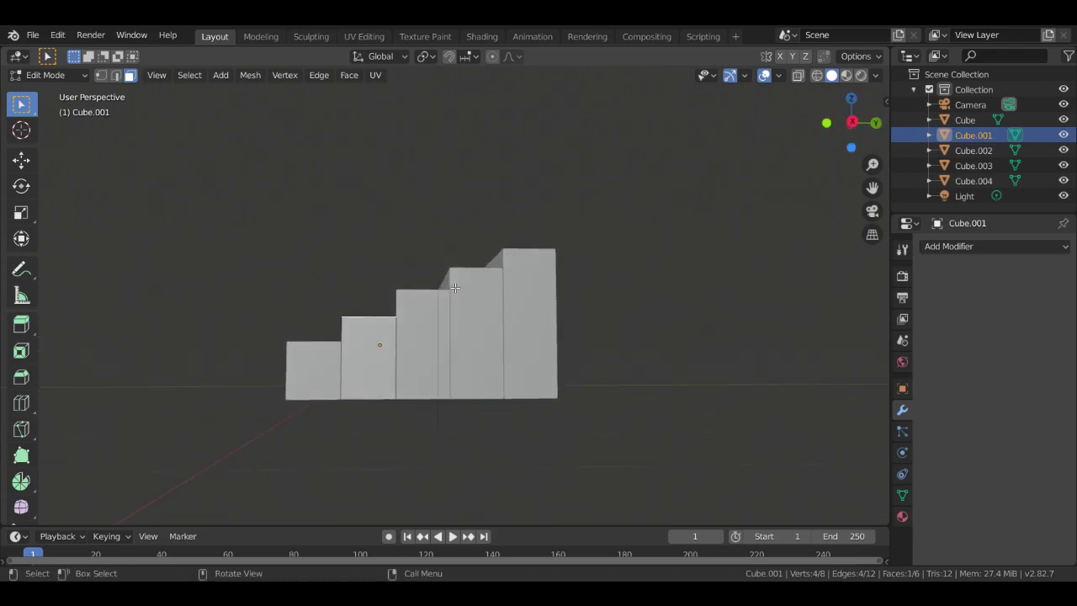
pyautogui.press('KP_3')
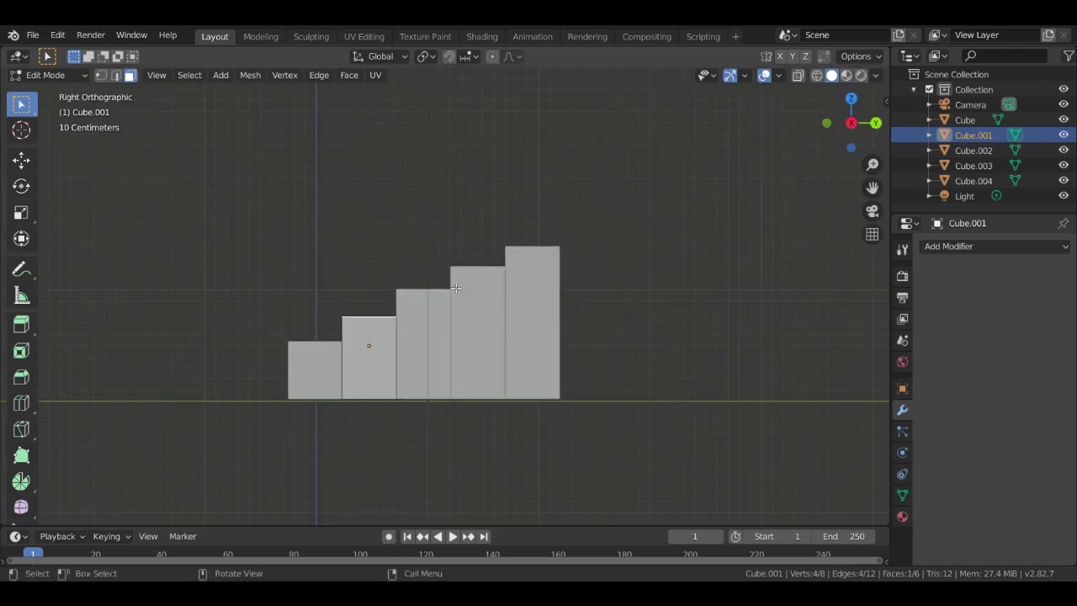
pyautogui.press('e')
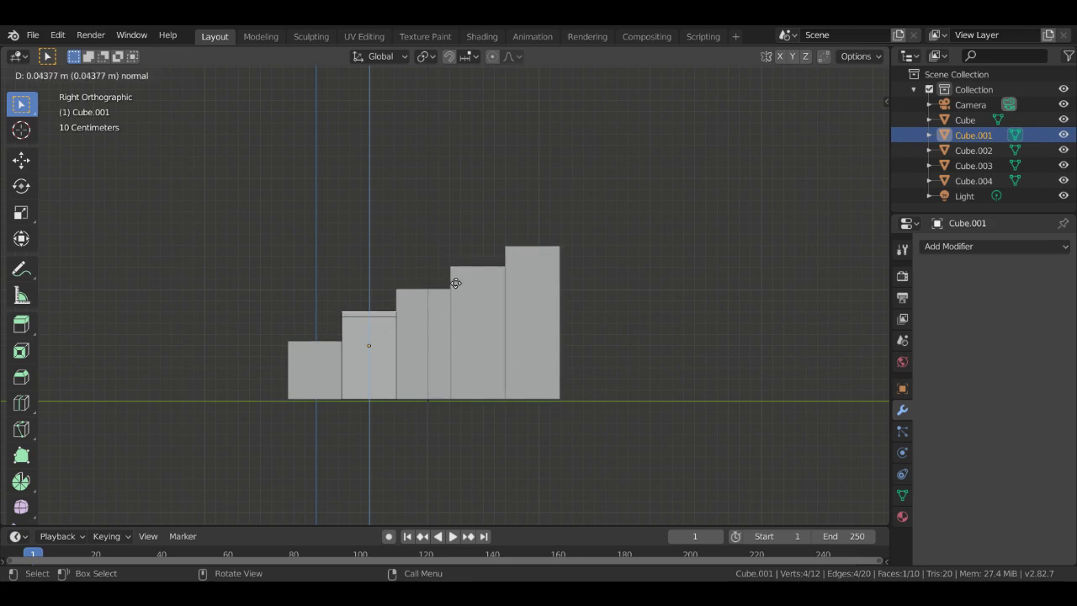
pyautogui.click(455, 282)
pyautogui.click(316, 351)
pyautogui.press('Tab')
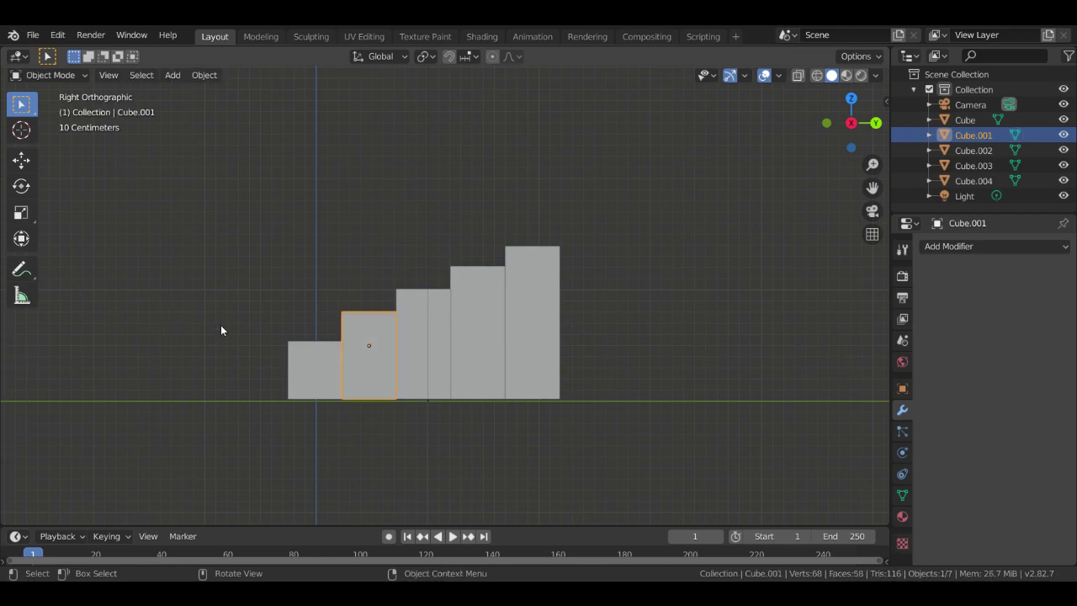
# Extrude the top face of the first, lowest bar upward by about 0.04 m in the Right Orthographic view
pyautogui.click(205, 354)
pyautogui.moveTo(206, 355); pyautogui.dragTo(225, 388, button='middle')
pyautogui.click(315, 300)
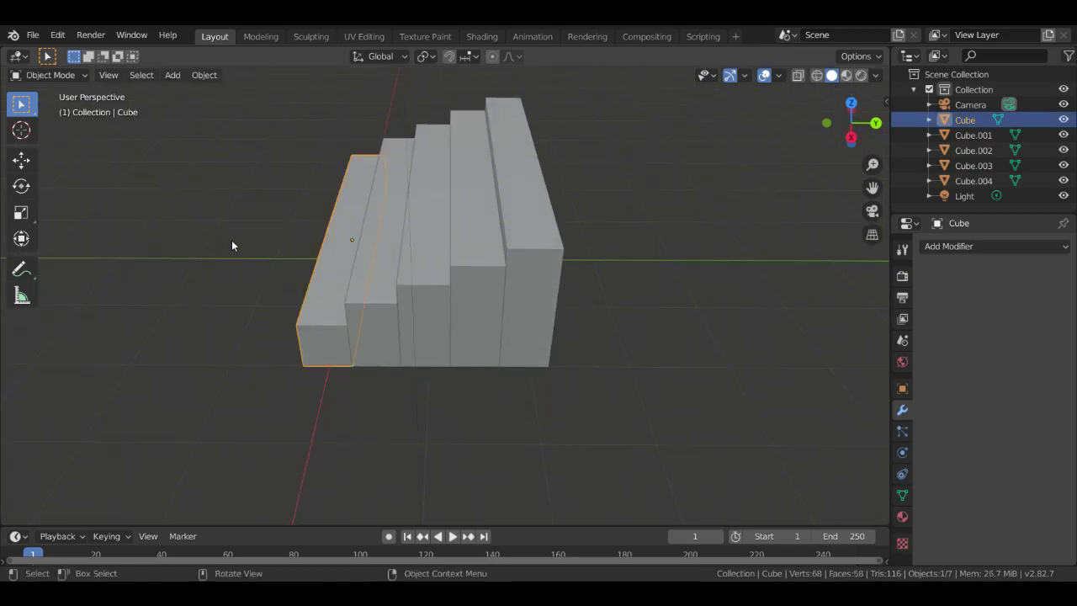
pyautogui.press('Tab')
pyautogui.click(336, 265)
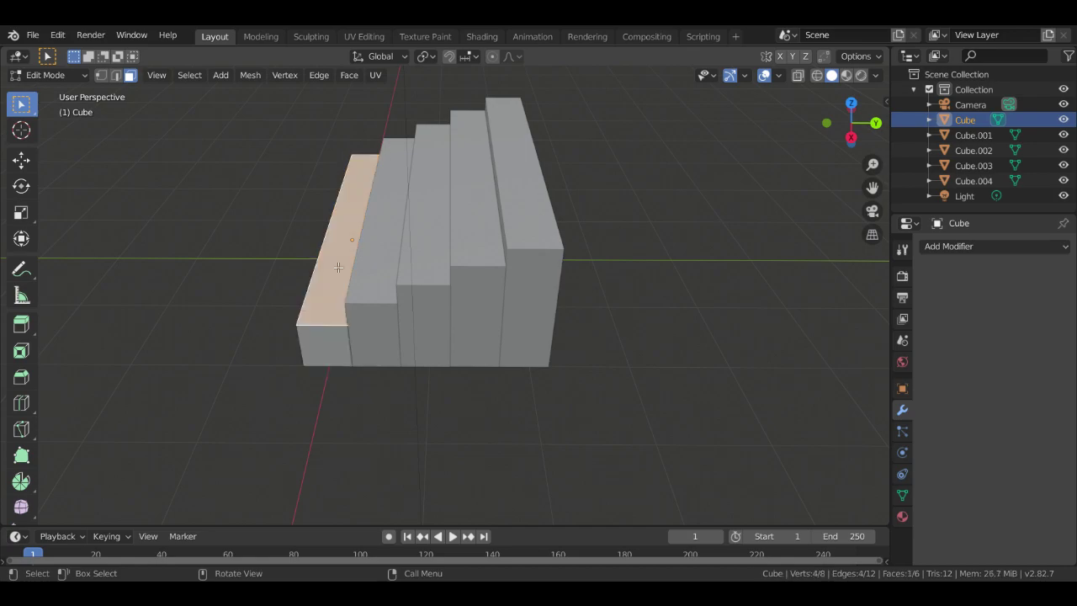
pyautogui.press('KP_3')
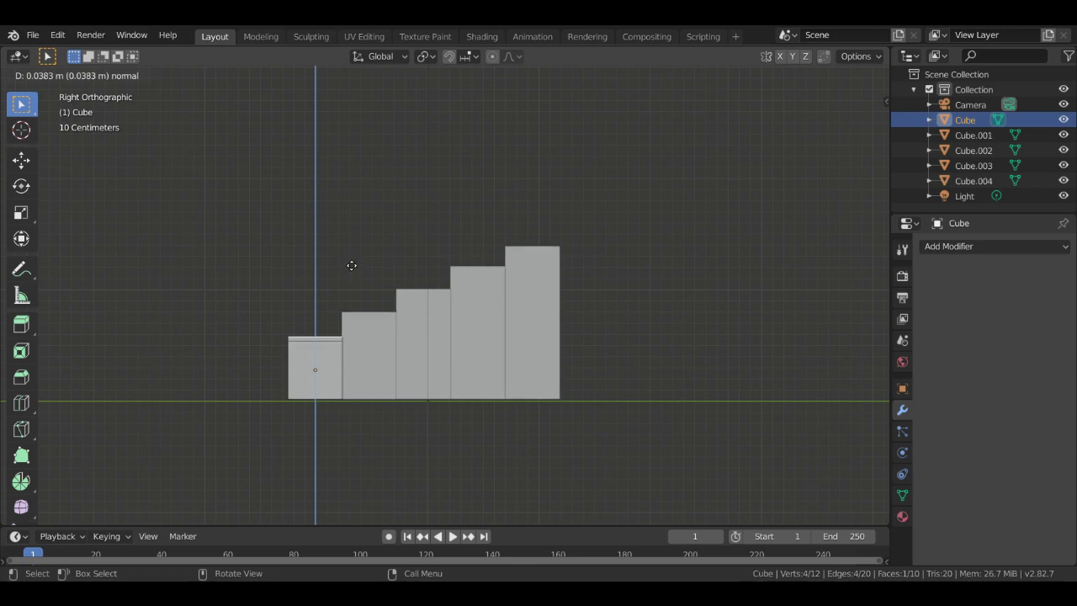
pyautogui.click(352, 265)
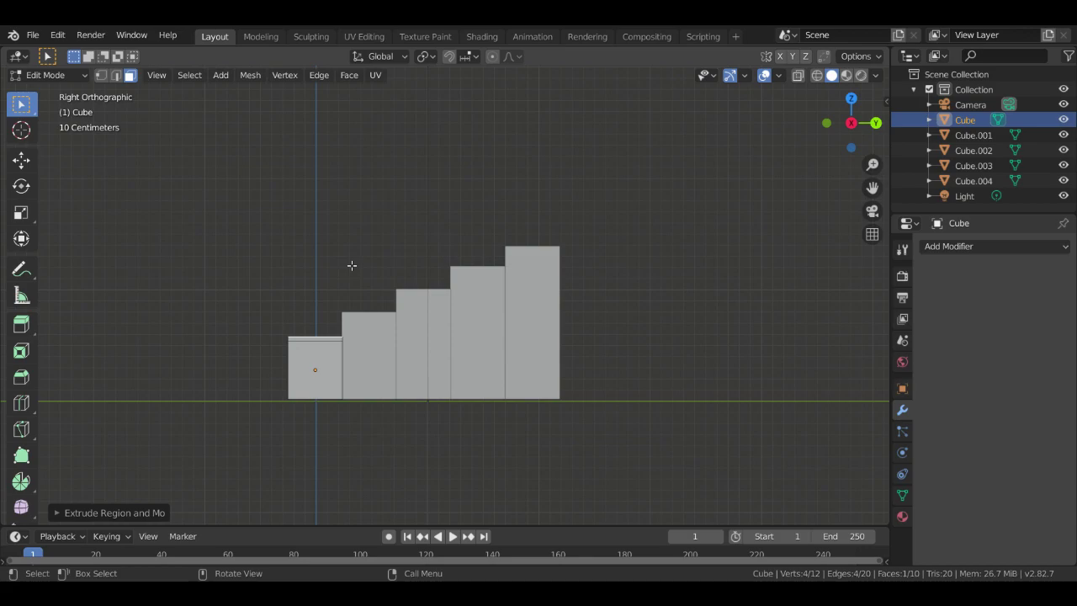
# Deselect the lowest bar's top face and return to Object Mode
pyautogui.scroll(-1, 605, 302)
pyautogui.scroll(4, 606, 302)
pyautogui.scroll(-1, 621, 293)
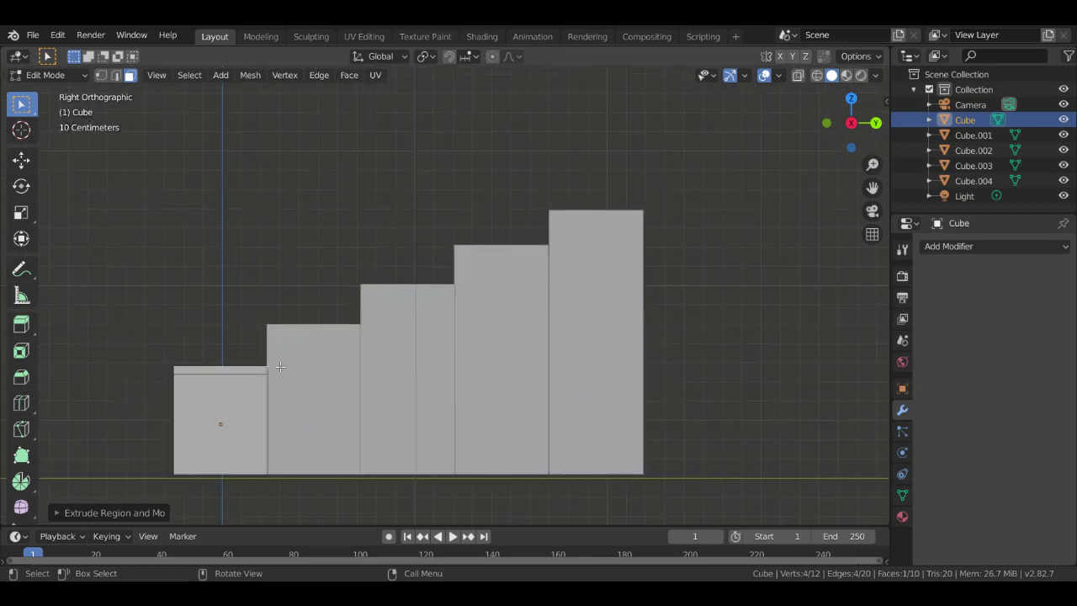
pyautogui.hotkey('alt', 'a')
pyautogui.click(49, 75)
pyautogui.click(49, 75)
pyautogui.click(52, 93)
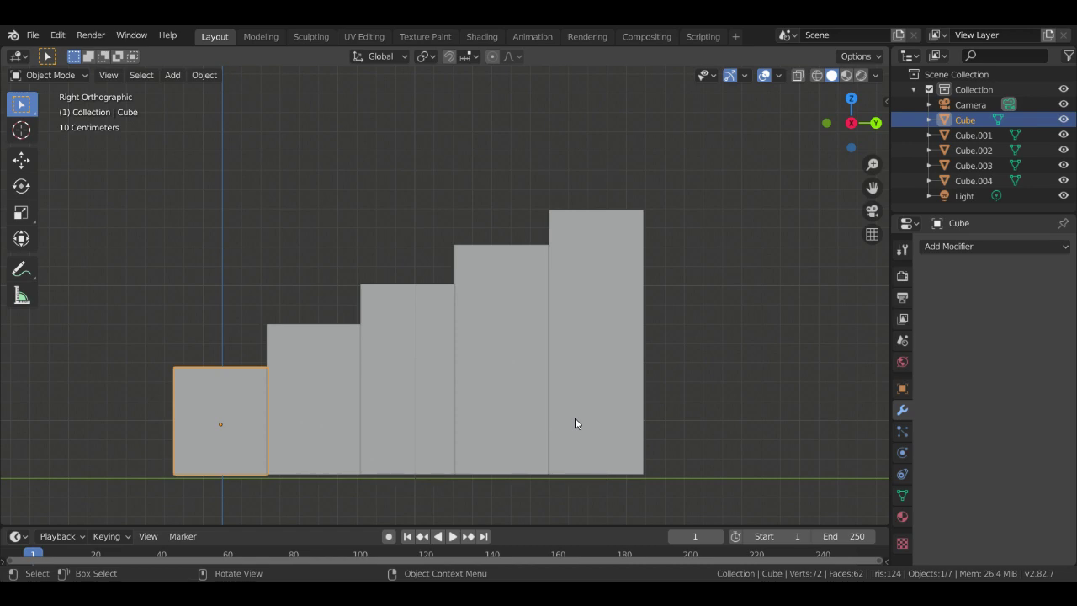
# Enter Edit Mode on the tallest bar, try selecting all its linked geometry, and clear that selection
pyautogui.scroll(-2, 565, 345)
pyautogui.moveTo(558, 408); pyautogui.dragTo(603, 412, button='middle')
pyautogui.click(587, 294)
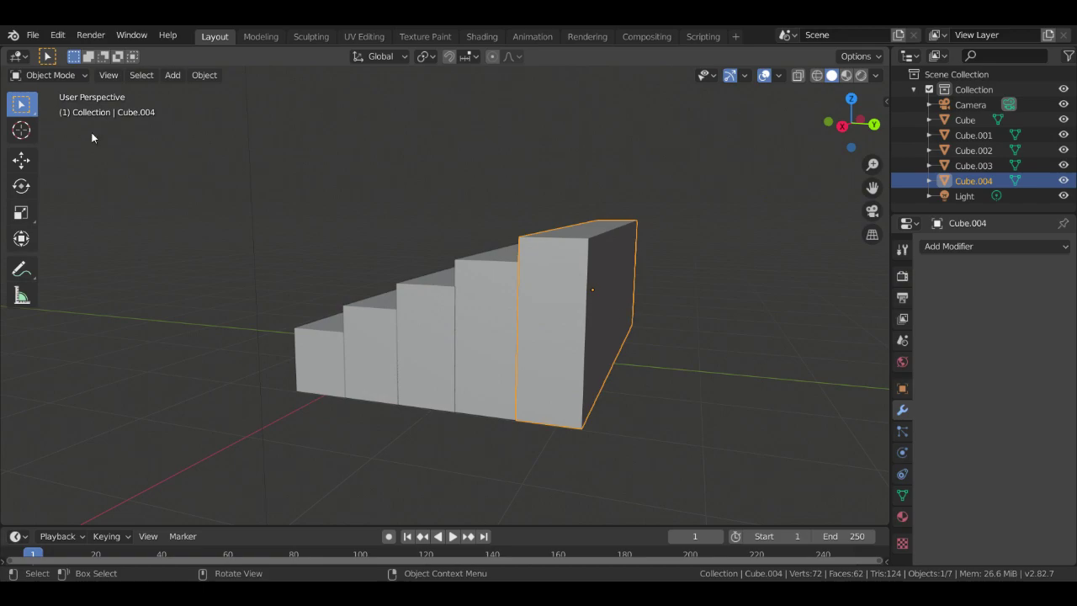
pyautogui.press('Tab')
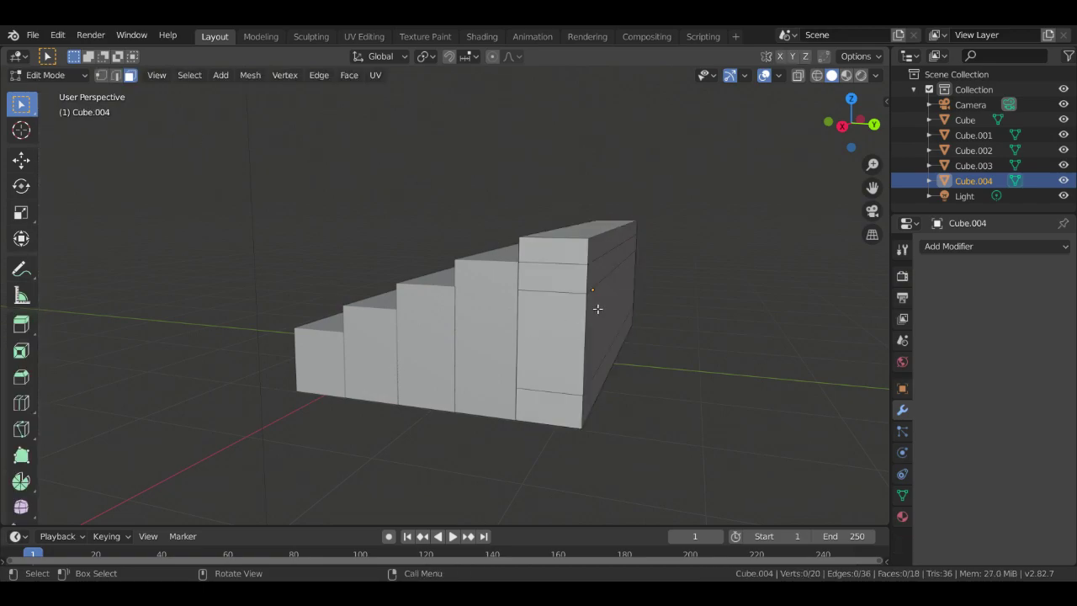
pyautogui.press('l')
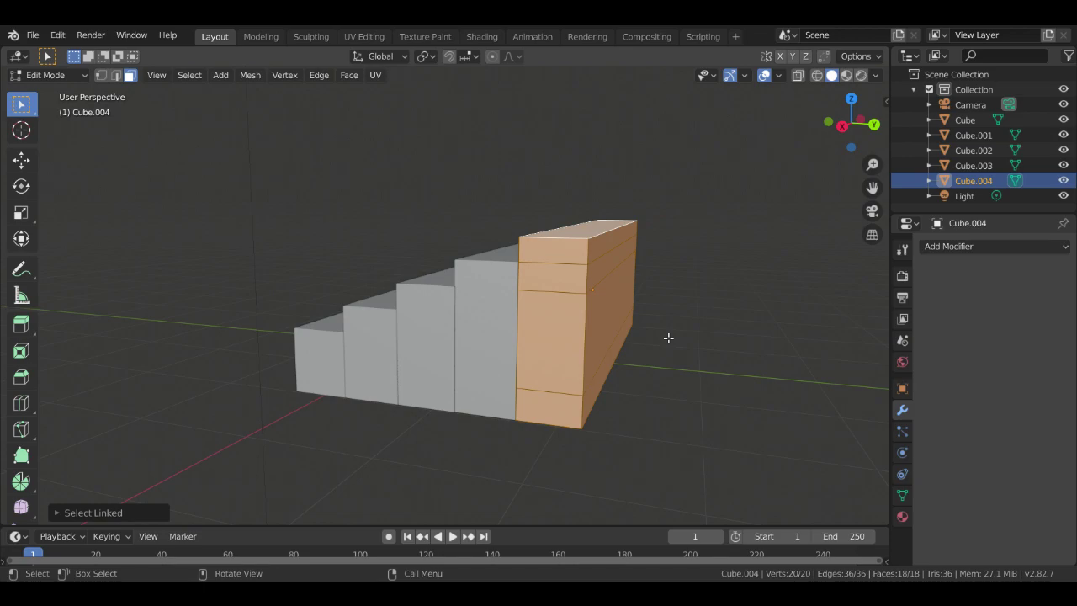
pyautogui.click(784, 301)
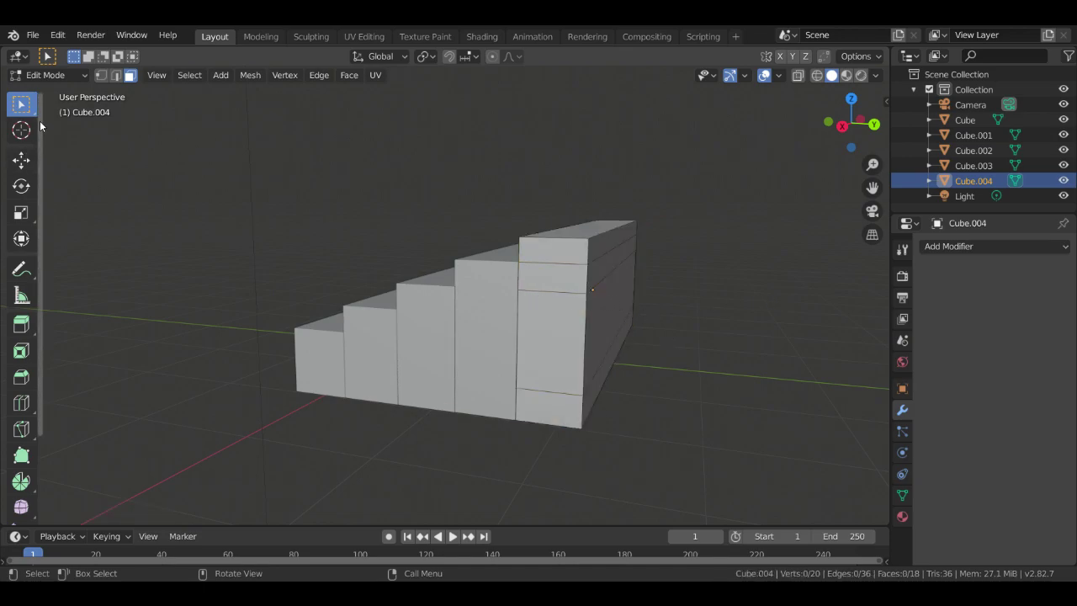
pyautogui.scroll(-3, 13, 446)
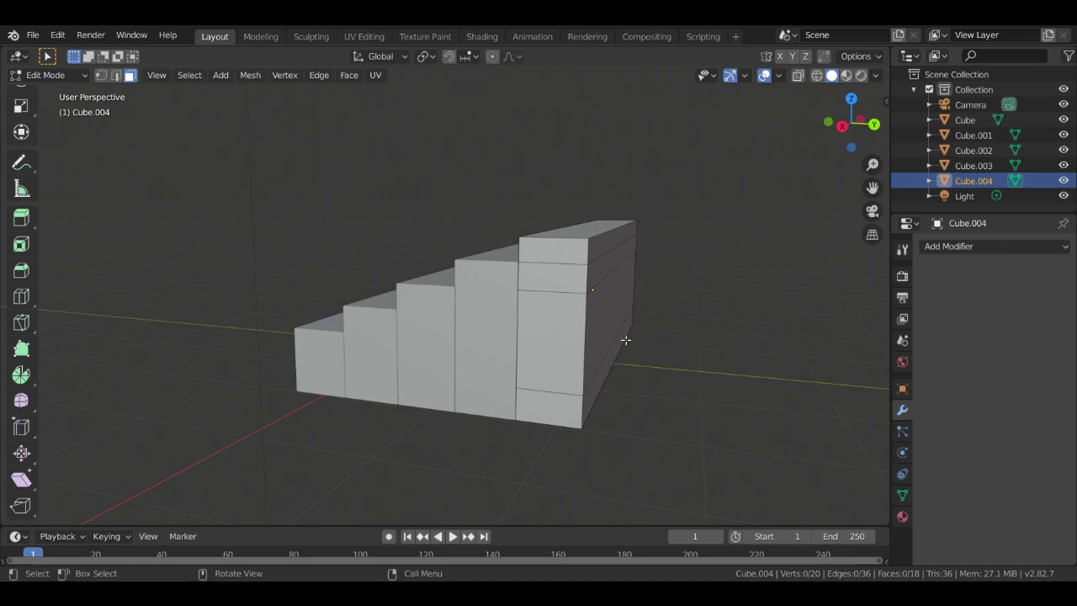
pyautogui.moveTo(660, 330); pyautogui.dragTo(627, 322, button='middle')
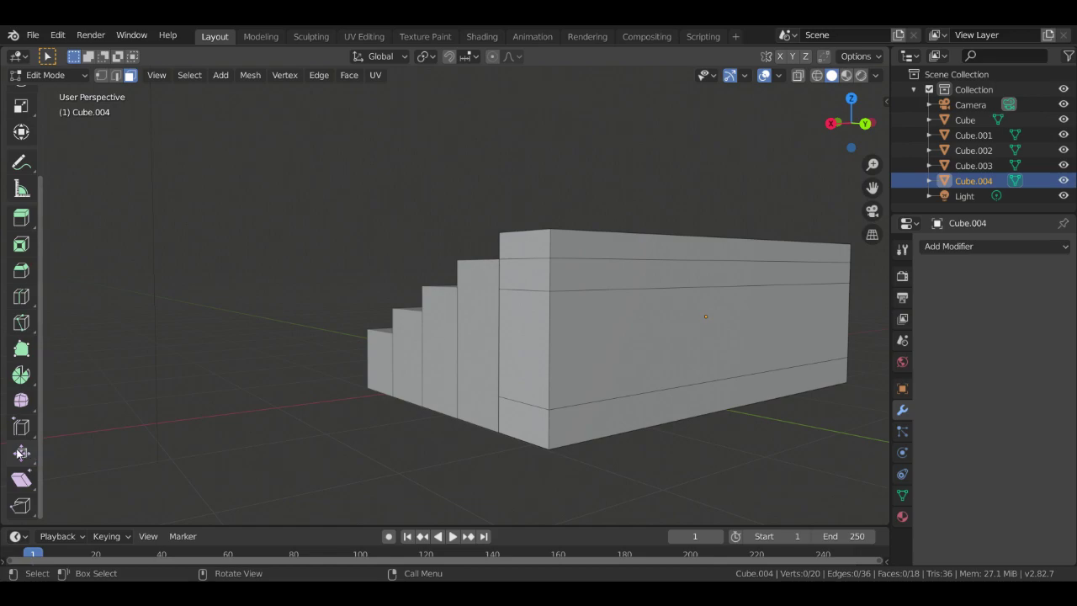
# Select the four faces on the tallest bar's outer long side and extrude them outward by about 0.43 m
pyautogui.scroll(5, 25, 454)
pyautogui.click(636, 340)
pyautogui.keyDown('shift'); pyautogui.click(585, 268); pyautogui.keyUp('shift')
pyautogui.keyDown('shift'); pyautogui.click(576, 249); pyautogui.keyUp('shift')
pyautogui.keyDown('shift'); pyautogui.click(589, 433); pyautogui.keyUp('shift')
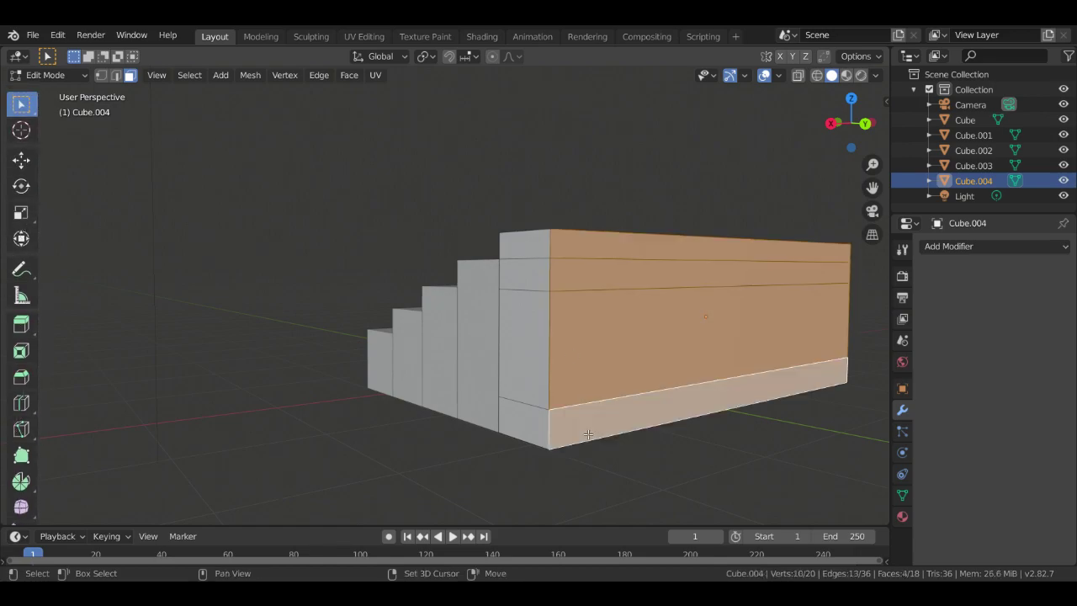
pyautogui.moveTo(711, 435); pyautogui.dragTo(800, 444, button='middle')
pyautogui.press('e')
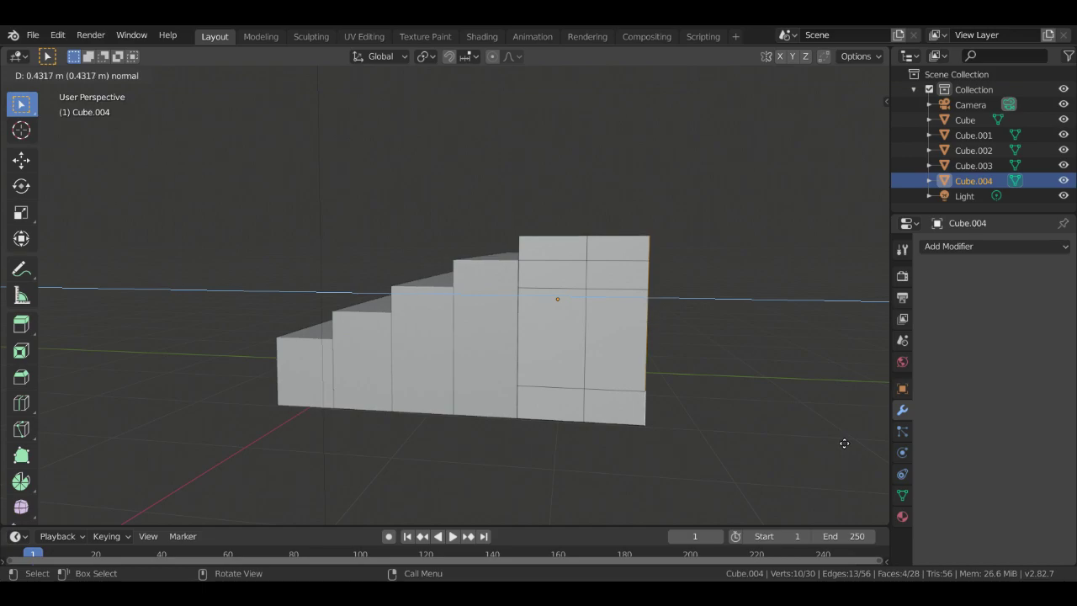
pyautogui.click(844, 444)
# Extrude the top face of the tallest bar's new outer section upward by about 0.2 m as another step
pyautogui.moveTo(844, 444); pyautogui.dragTo(694, 298, button='middle')
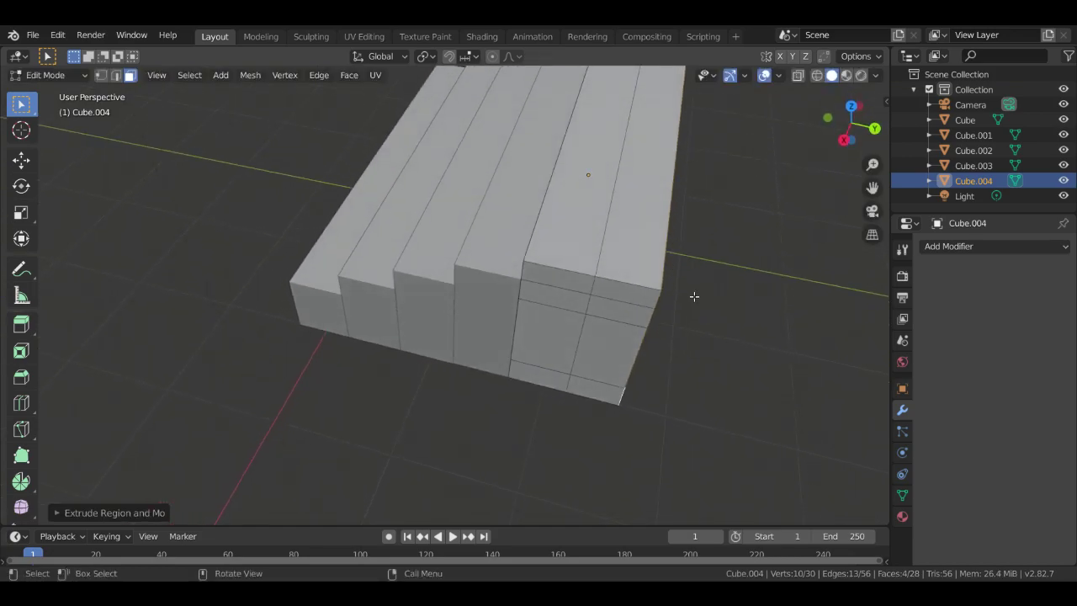
pyautogui.click(648, 246)
pyautogui.moveTo(805, 253); pyautogui.dragTo(833, 210, button='middle')
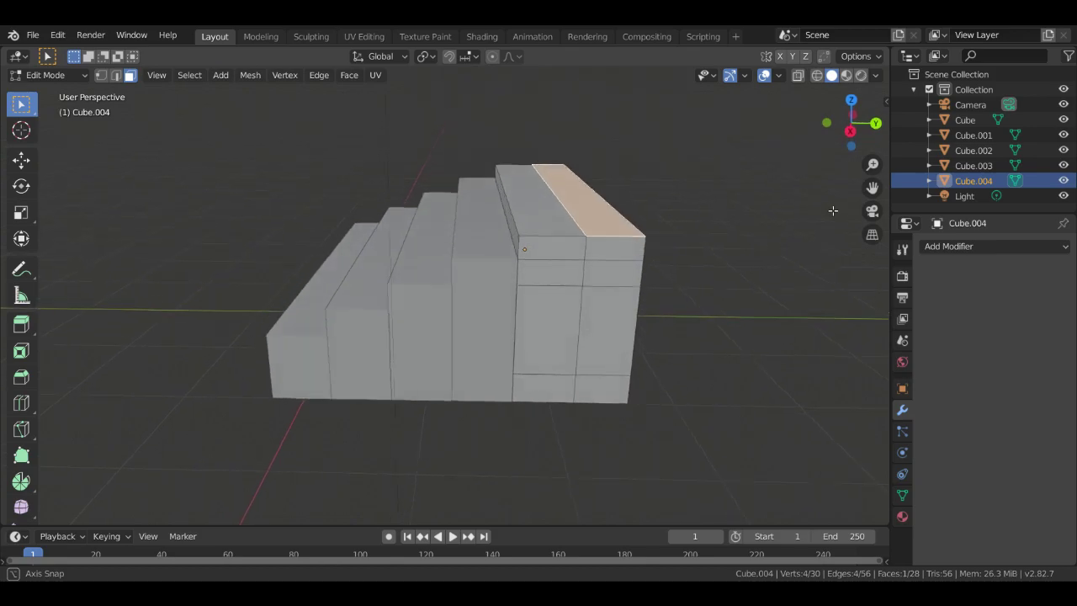
pyautogui.press('e')
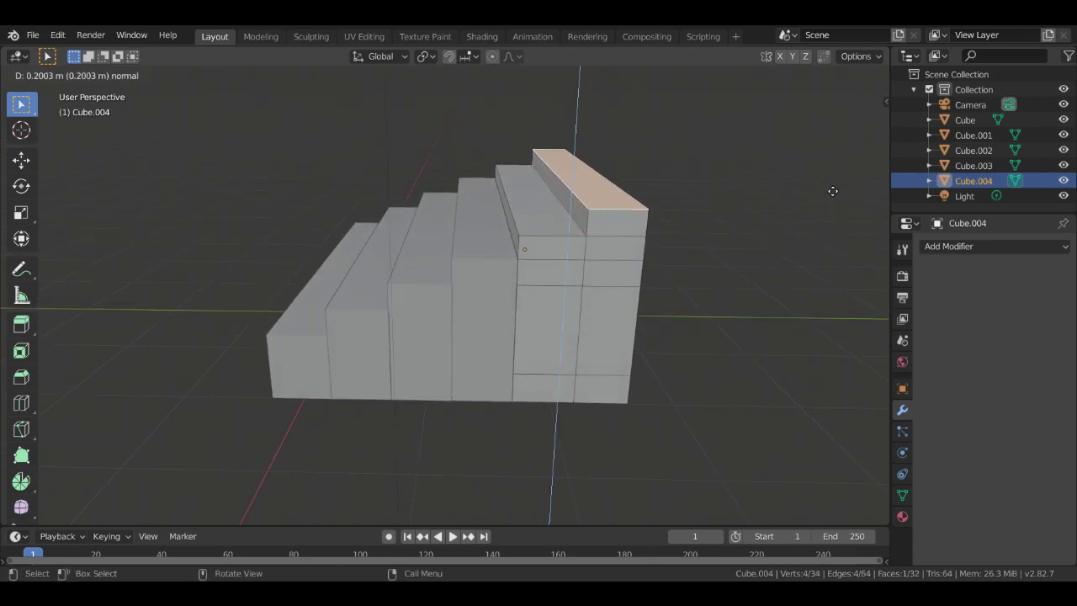
pyautogui.click(833, 191)
# Examine the stepped bars in the Front Orthographic view and from several perspective angles
pyautogui.press('KP_1')
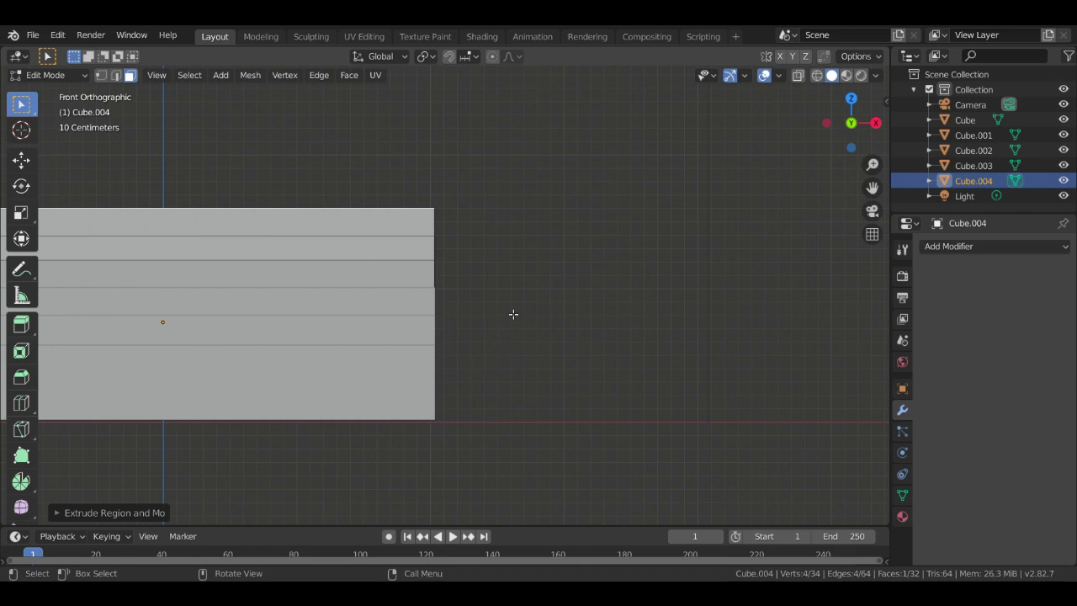
pyautogui.moveTo(494, 291); pyautogui.dragTo(362, 308, button='middle')
pyautogui.moveTo(632, 368); pyautogui.dragTo(570, 365, button='middle')
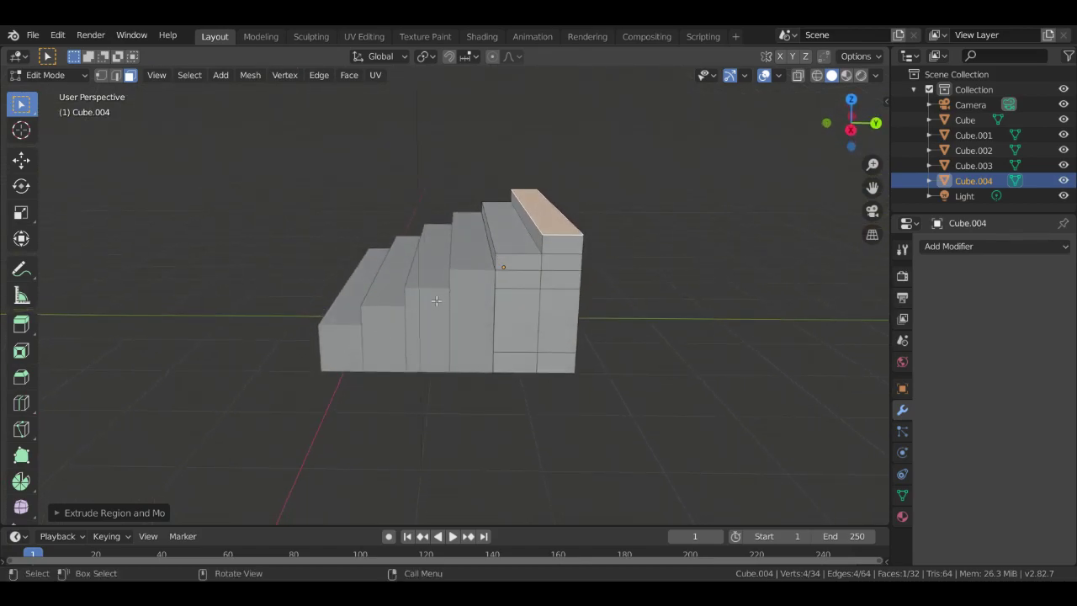
pyautogui.moveTo(442, 303); pyautogui.dragTo(353, 274, button='middle')
pyautogui.scroll(-2, 350, 299)
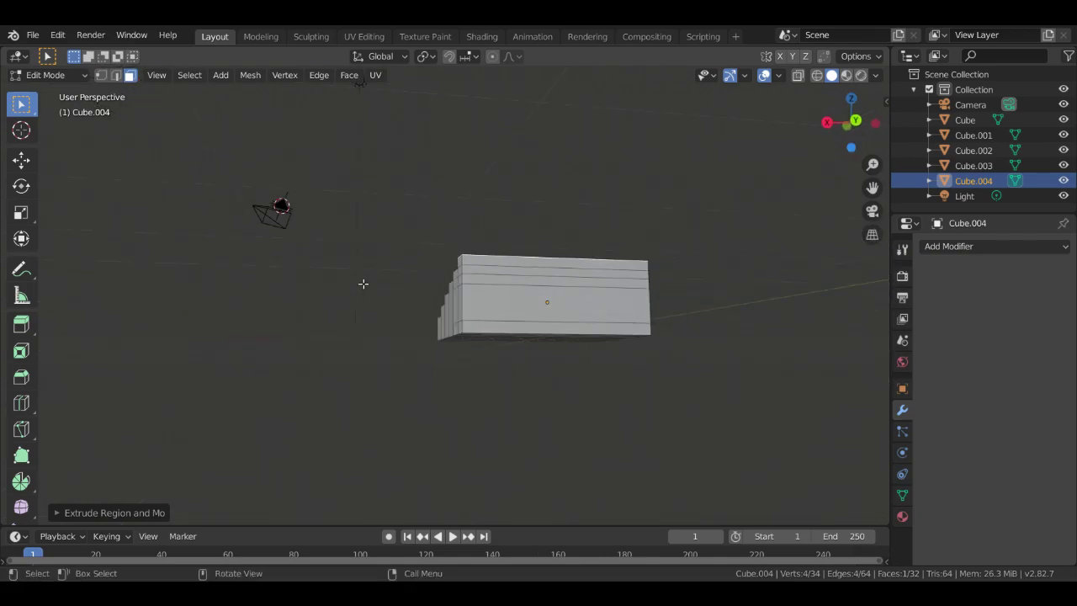
pyautogui.moveTo(450, 244); pyautogui.dragTo(599, 336, button='middle')
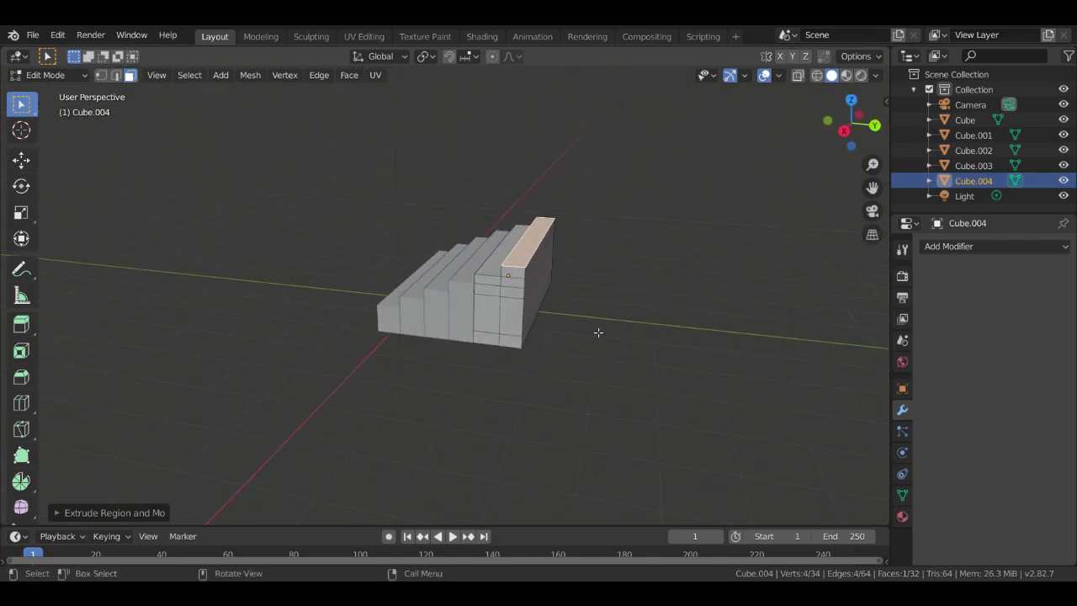
pyautogui.scroll(1, 599, 335)
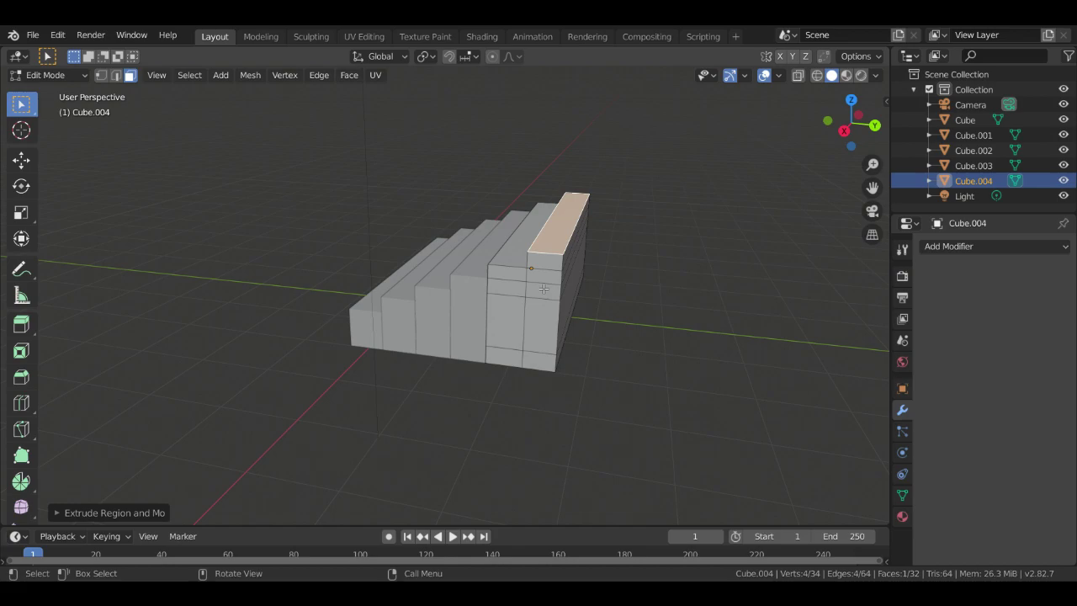
# Select all five faces on the highest step's outer side, extrude them outward by about 0.12 m, and clear the selection
pyautogui.moveTo(583, 261); pyautogui.dragTo(545, 260, button='middle')
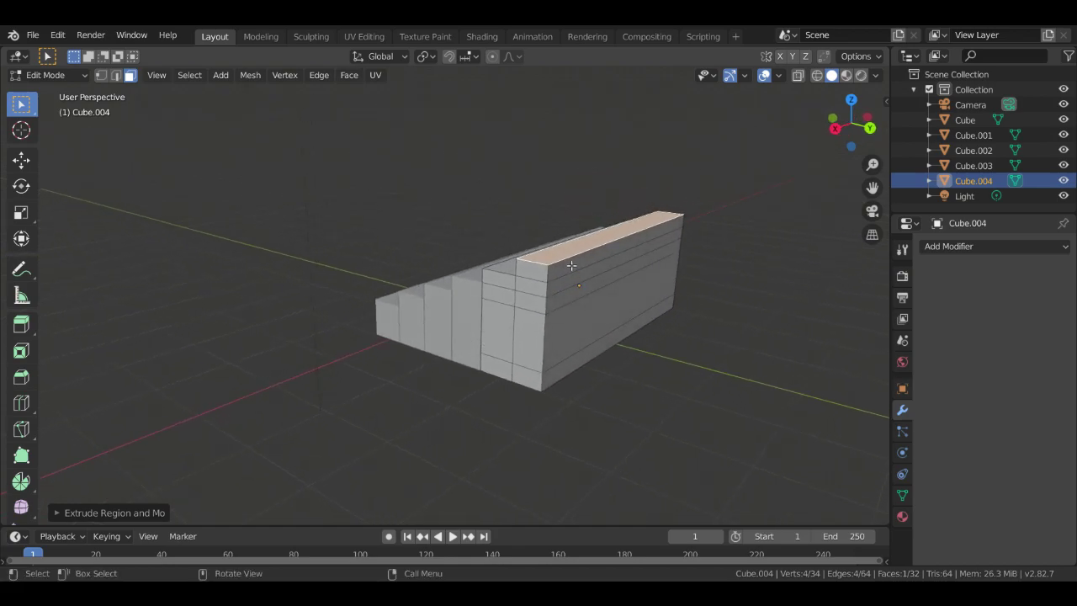
pyautogui.click(571, 268)
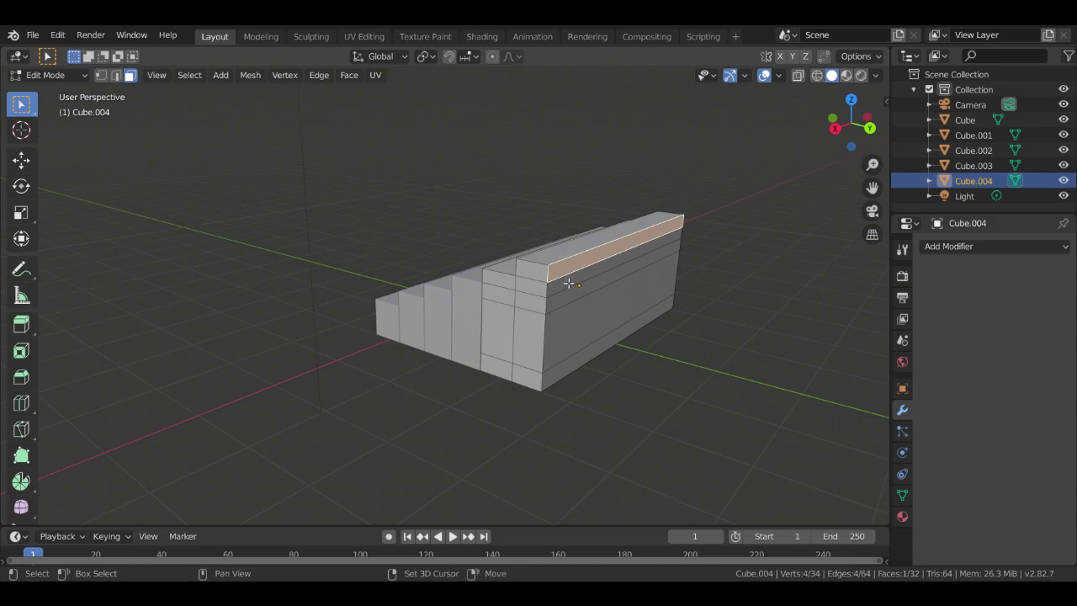
pyautogui.keyDown('shift'); pyautogui.click(570, 288); pyautogui.keyUp('shift')
pyautogui.keyDown('shift'); pyautogui.click(568, 304); pyautogui.keyUp('shift')
pyautogui.keyDown('shift'); pyautogui.click(571, 318); pyautogui.keyUp('shift')
pyautogui.keyDown('shift'); pyautogui.click(579, 363); pyautogui.keyUp('shift')
pyautogui.moveTo(710, 359); pyautogui.dragTo(770, 343, button='middle')
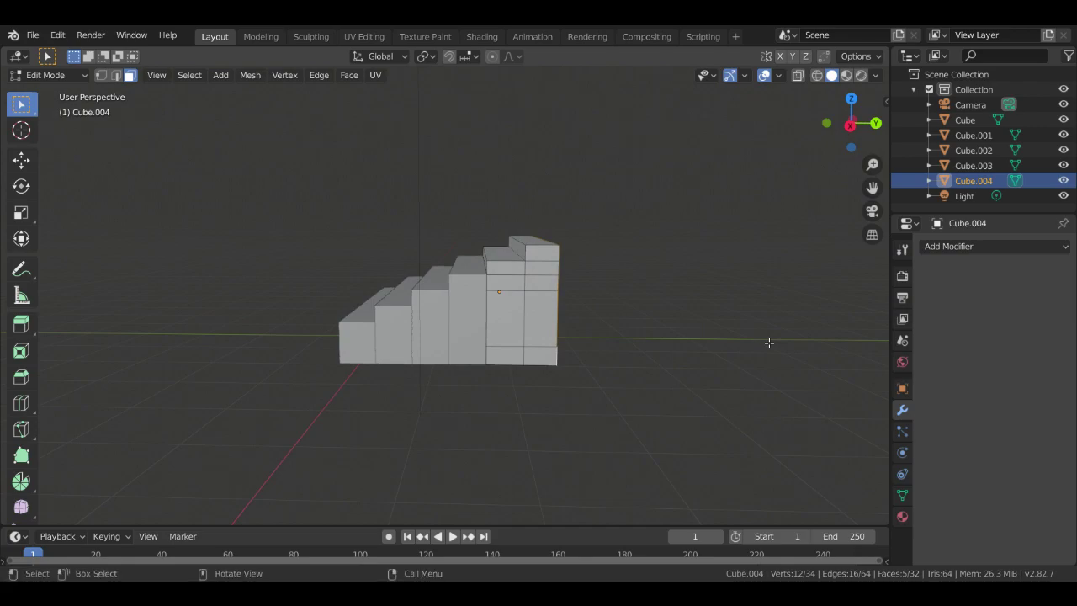
pyautogui.press('e')
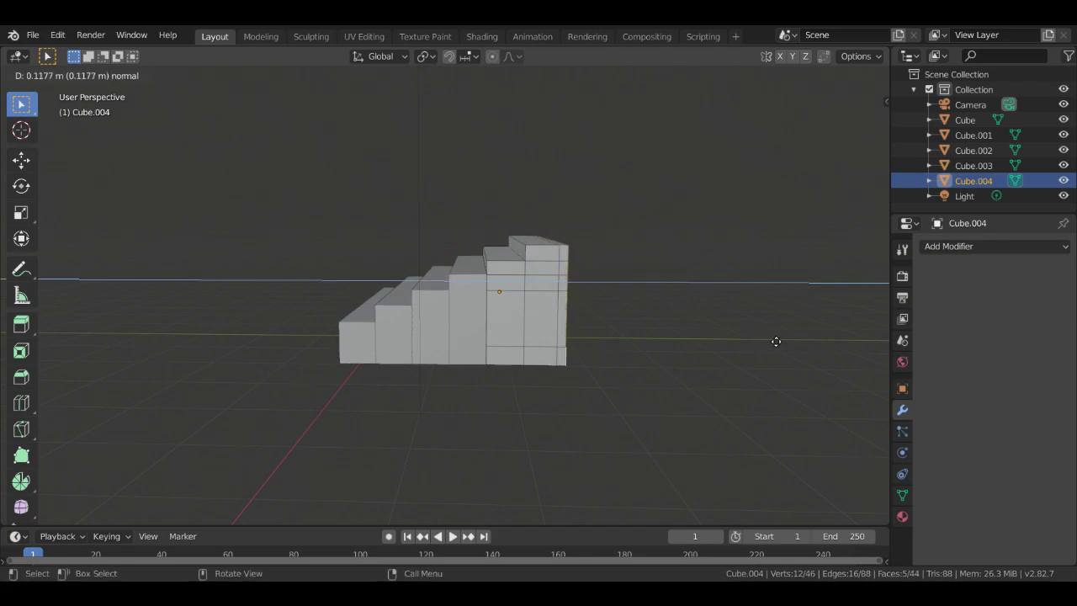
pyautogui.click(777, 342)
pyautogui.click(723, 330)
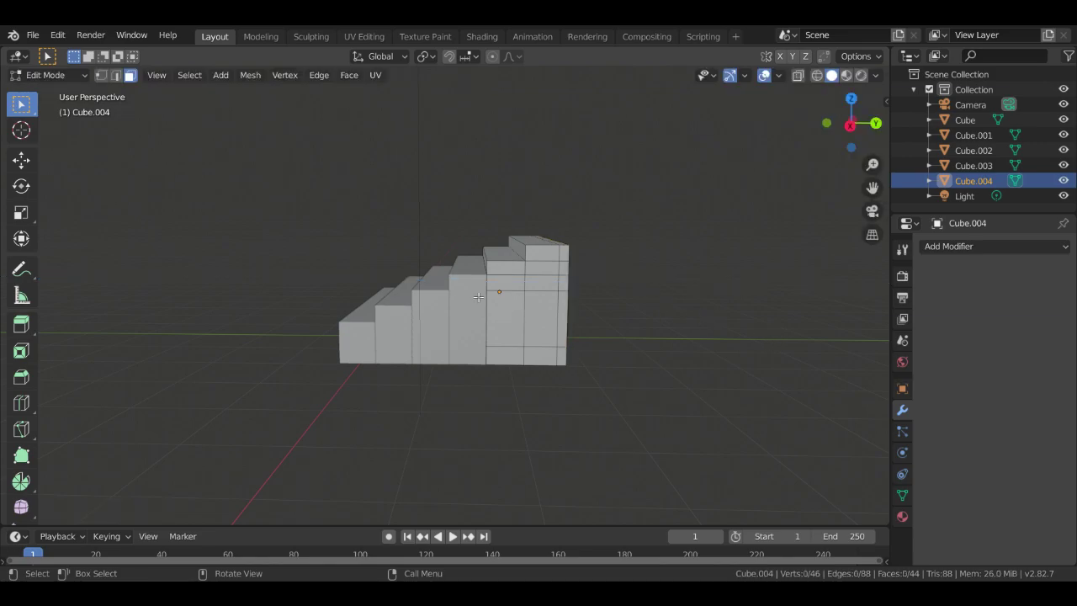
# Reselect the five stacked faces on the highest step's outer side
pyautogui.moveTo(481, 251); pyautogui.dragTo(552, 209, button='middle')
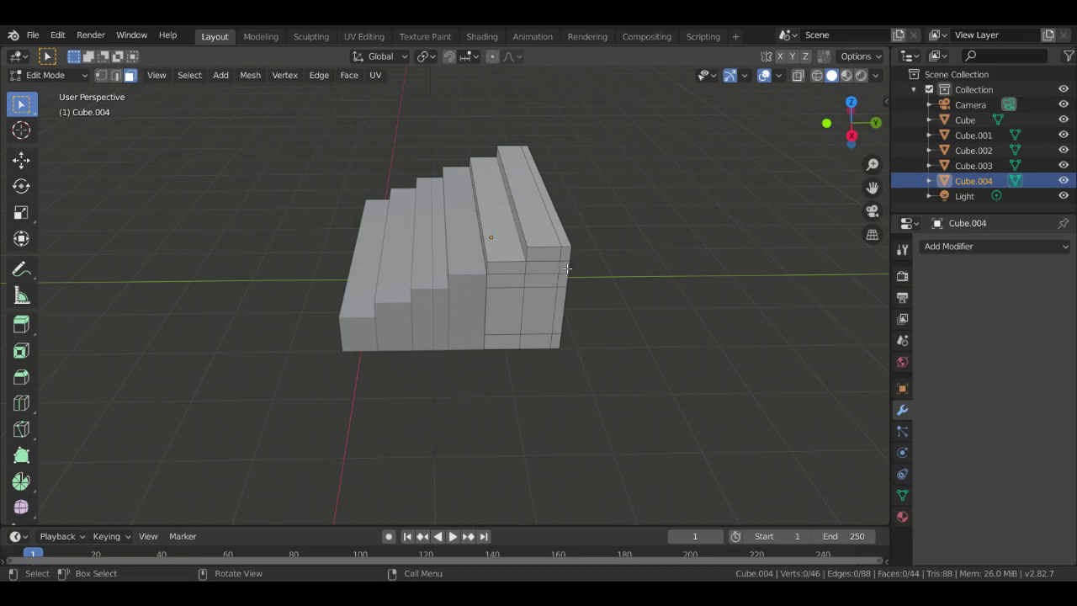
pyautogui.moveTo(606, 217); pyautogui.dragTo(537, 206, button='middle')
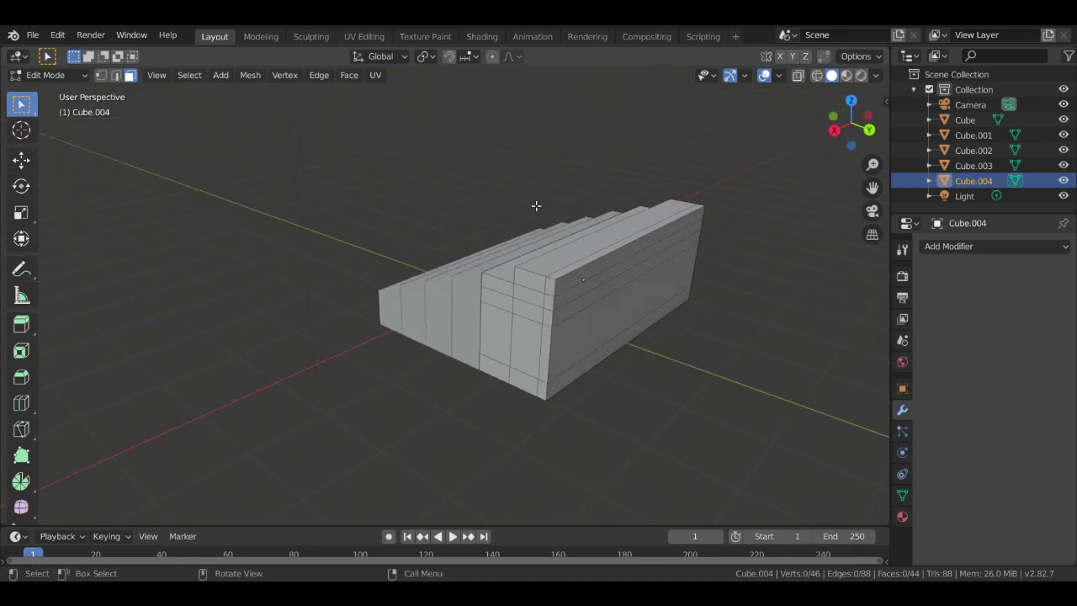
pyautogui.keyDown('shift'); pyautogui.click(596, 278); pyautogui.keyUp('shift')
pyautogui.keyDown('shift'); pyautogui.click(601, 281); pyautogui.keyUp('shift')
pyautogui.keyDown('shift'); pyautogui.click(613, 289); pyautogui.keyUp('shift')
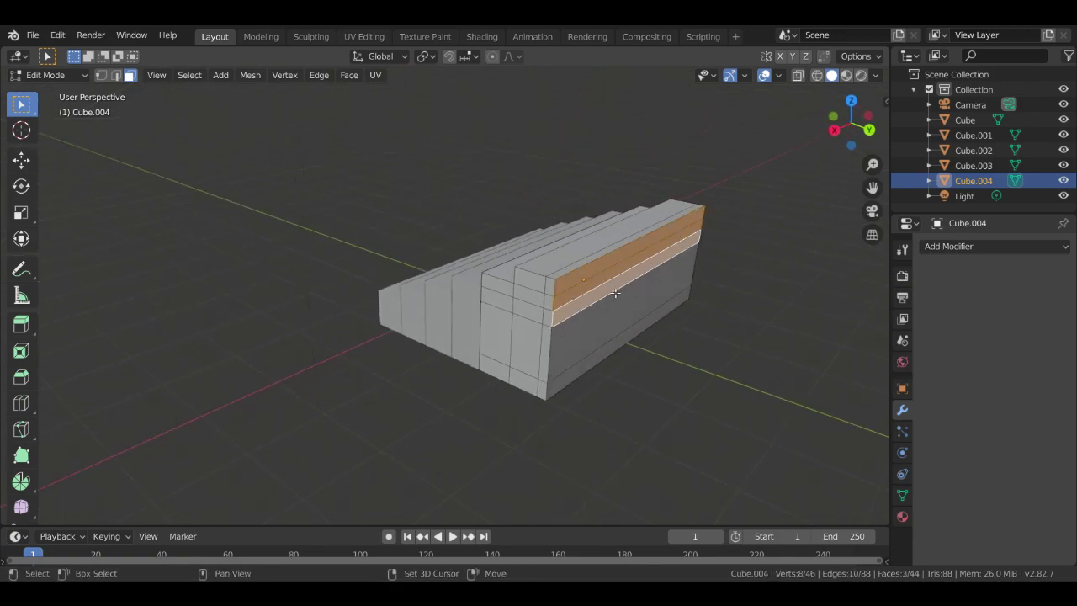
pyautogui.keyDown('shift'); pyautogui.click(625, 337); pyautogui.keyUp('shift')
pyautogui.keyDown('shift'); pyautogui.click(627, 341); pyautogui.keyUp('shift')
pyautogui.moveTo(680, 344); pyautogui.dragTo(769, 373, button='middle')
pyautogui.press('Right')
pyautogui.press('Right')
pyautogui.press('Right')
pyautogui.press('Right')
pyautogui.press('Right')
pyautogui.press('Right')
pyautogui.press('Right')
pyautogui.press('Right')
pyautogui.press('Right')
pyautogui.press('Right')
pyautogui.press('Right')
pyautogui.press('Right')
pyautogui.press('Right')
pyautogui.press('Right')
pyautogui.press('Right')
pyautogui.press('Right')
pyautogui.press('Right')
pyautogui.press('Right')
pyautogui.press('Right')
pyautogui.press('Right')
pyautogui.press('Right')
pyautogui.press('Right')
pyautogui.press('Right')
pyautogui.press('Left')
pyautogui.press('Left')
pyautogui.press('Left')
pyautogui.press('Left')
pyautogui.press('Left')
pyautogui.press('Left')
pyautogui.press('Left')
pyautogui.press('Left')
pyautogui.press('Left')
pyautogui.press('Left')
pyautogui.press('Left')
pyautogui.press('Left')
pyautogui.press('Left')
pyautogui.press('Left')
pyautogui.press('Left')
pyautogui.press('Left')
pyautogui.press('Left')
pyautogui.press('Left')
pyautogui.press('Left')
pyautogui.press('Left')
pyautogui.press('Left')
pyautogui.press('Left')
pyautogui.press('Left')
pyautogui.press('Left')
# Extrude the five selected side faces far outward into a long flat platform and switch to the Right Orthographic view
pyautogui.press('e')
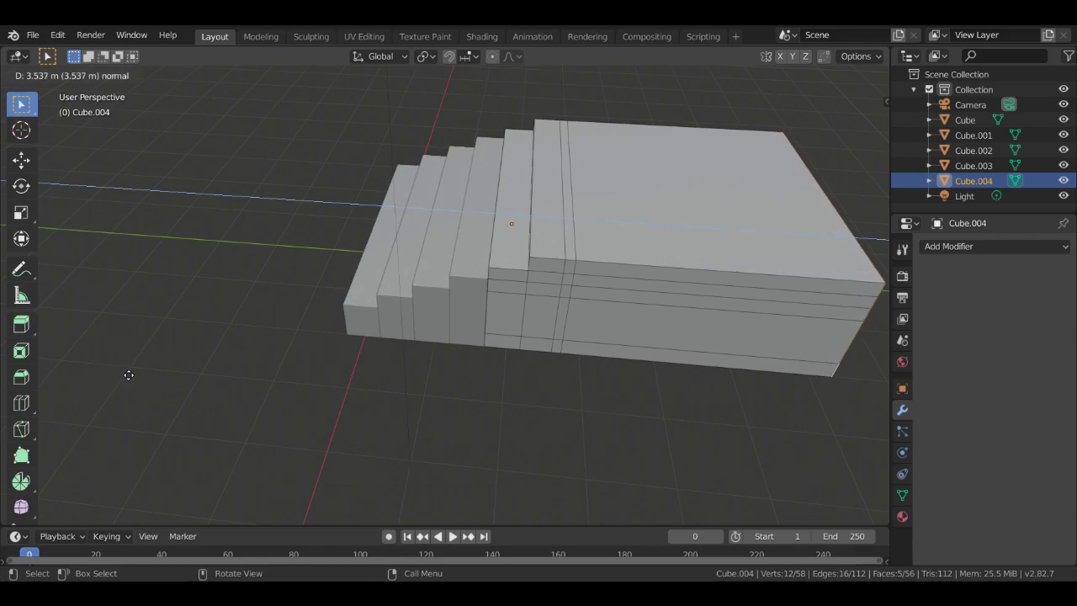
pyautogui.click(178, 375)
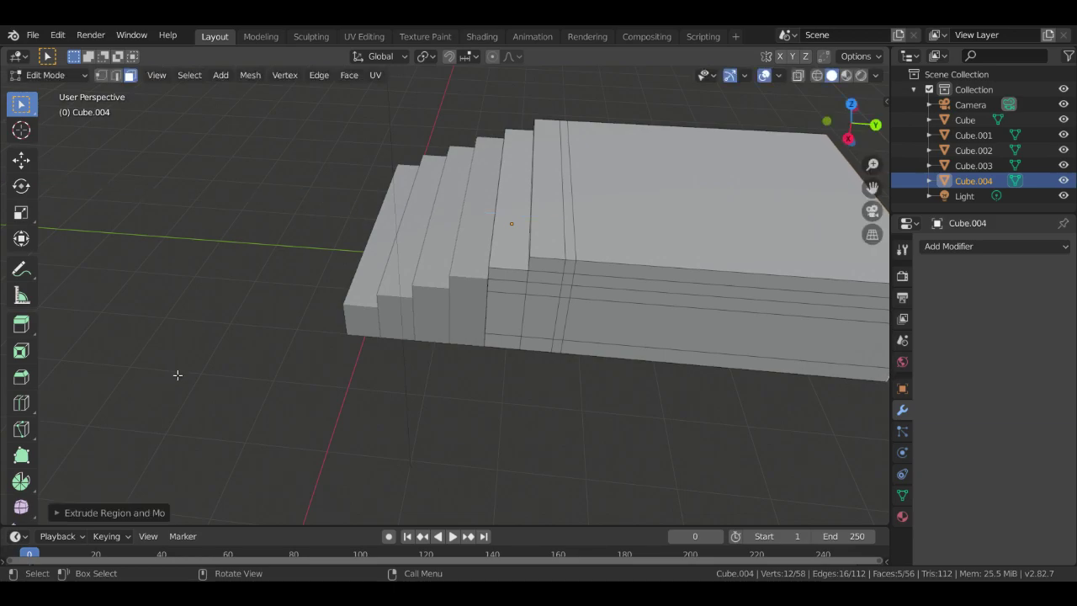
pyautogui.press('KP_1')
pyautogui.press('KP_3')
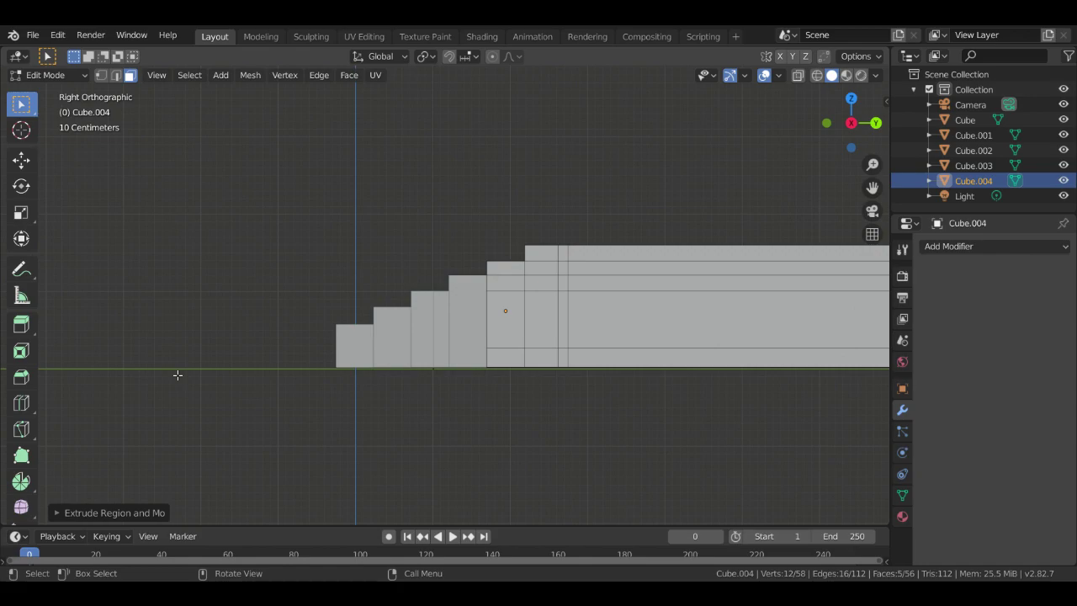
# Try extruding the platform's five end faces outward by about 0.03 m, and undo the extrusion
pyautogui.moveTo(177, 375); pyautogui.dragTo(181, 455, button='middle')
pyautogui.moveTo(351, 182); pyautogui.dragTo(444, 90, button='middle')
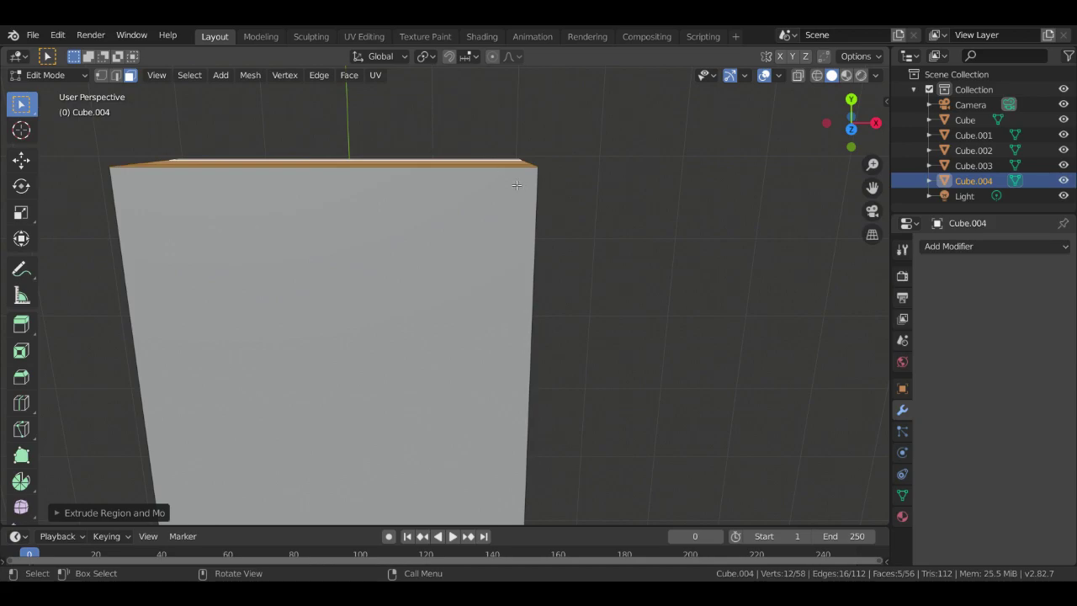
pyautogui.press('Up')
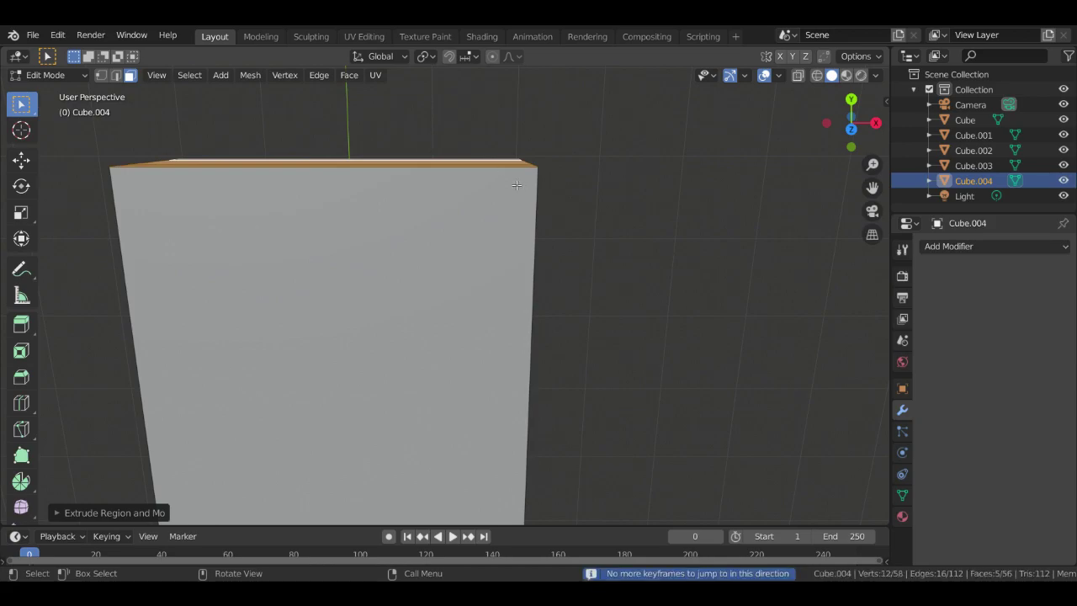
pyautogui.press('e')
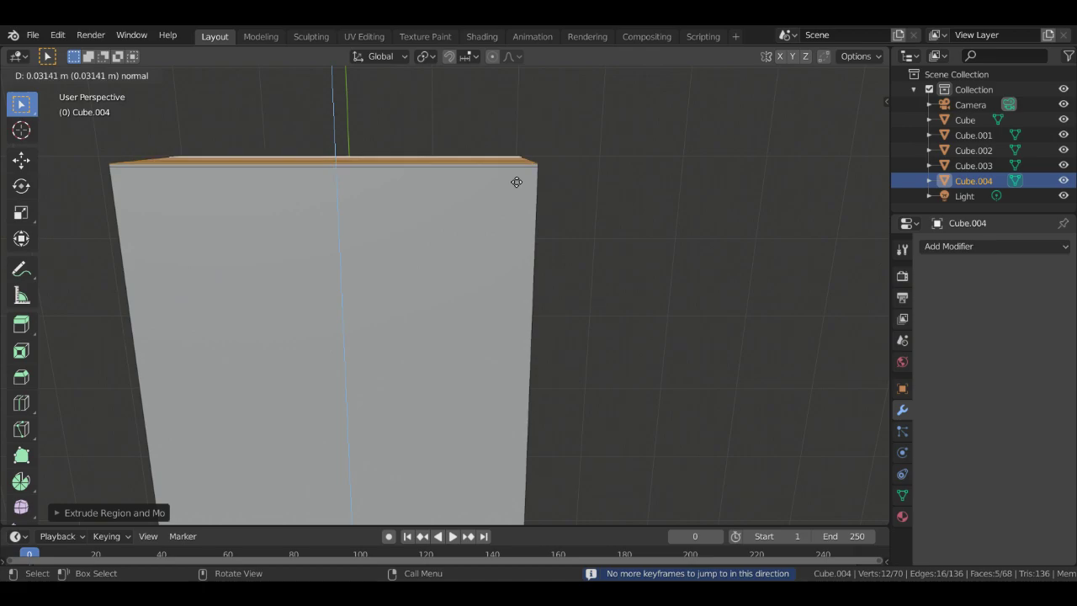
pyautogui.click(517, 182)
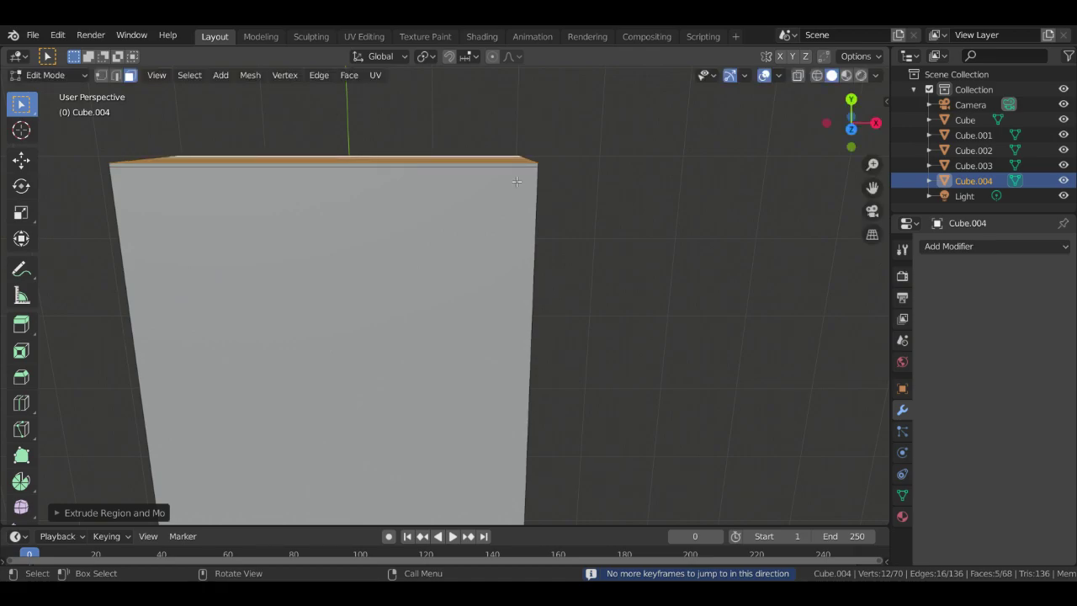
pyautogui.hotkey('ctrl', 'z')
pyautogui.moveTo(697, 272); pyautogui.dragTo(598, 139, button='middle')
pyautogui.moveTo(474, 220); pyautogui.dragTo(314, 298, button='middle')
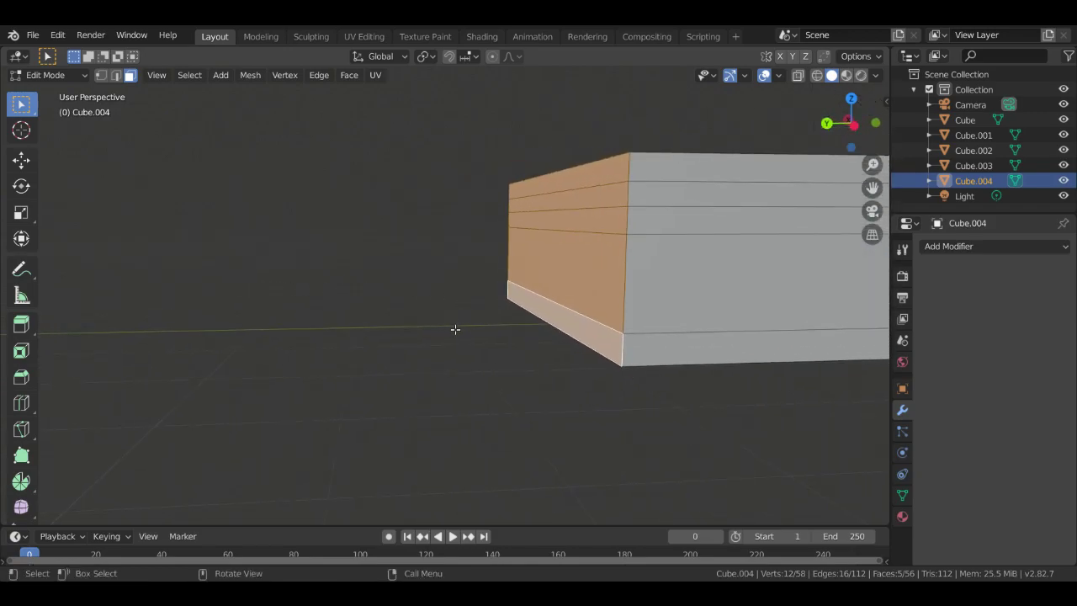
pyautogui.moveTo(378, 345); pyautogui.dragTo(54, 252, button='middle')
pyautogui.keyDown('shift'); pyautogui.moveTo(623, 272); pyautogui.dragTo(353, 305, button='middle'); pyautogui.keyUp('shift')
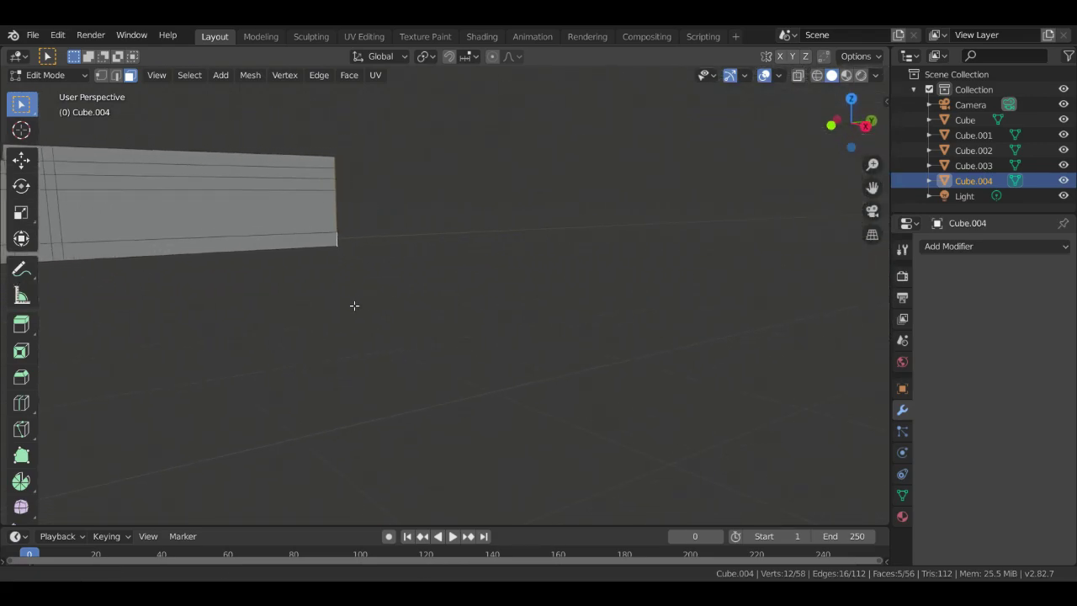
# Inspect the staircase and the large block behind it from several sides
pyautogui.moveTo(236, 240); pyautogui.dragTo(300, 321, button='middle')
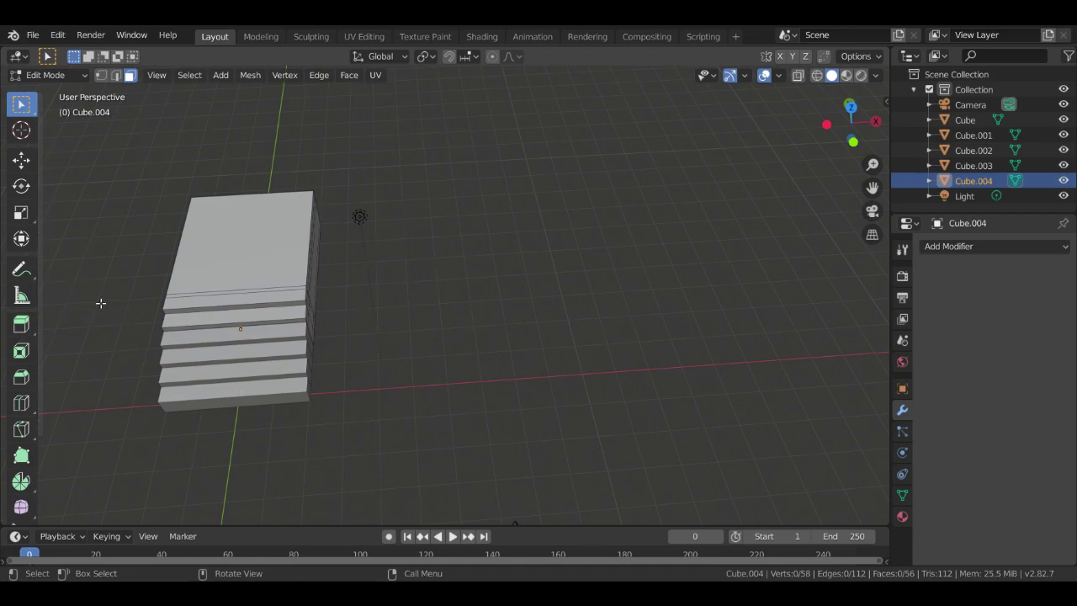
pyautogui.scroll(-3, 101, 303)
pyautogui.moveTo(350, 390); pyautogui.dragTo(212, 221, button='middle')
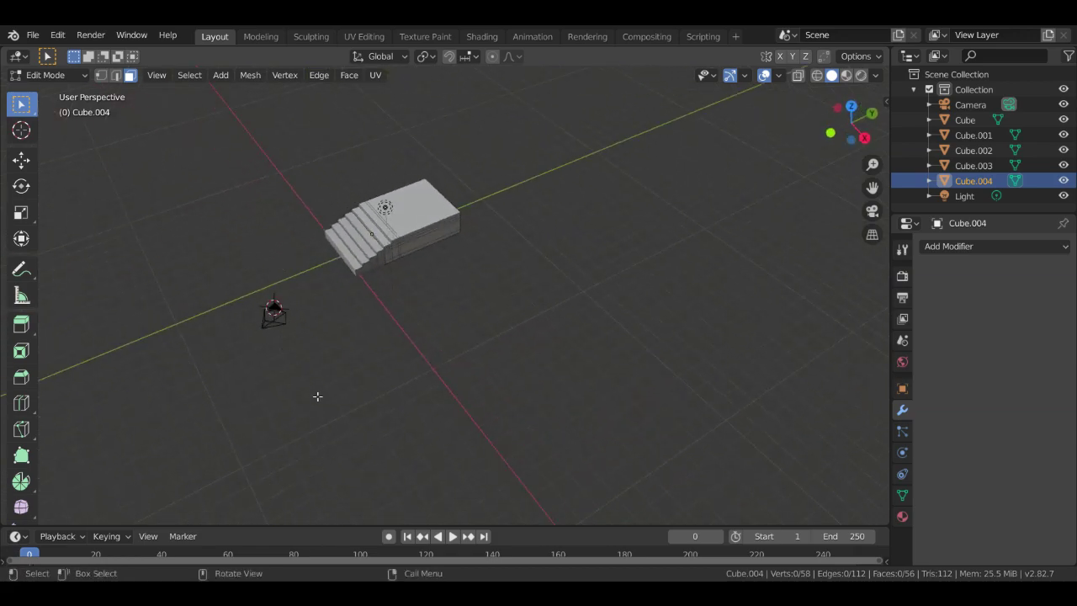
pyautogui.moveTo(106, 320); pyautogui.dragTo(230, 202, button='middle')
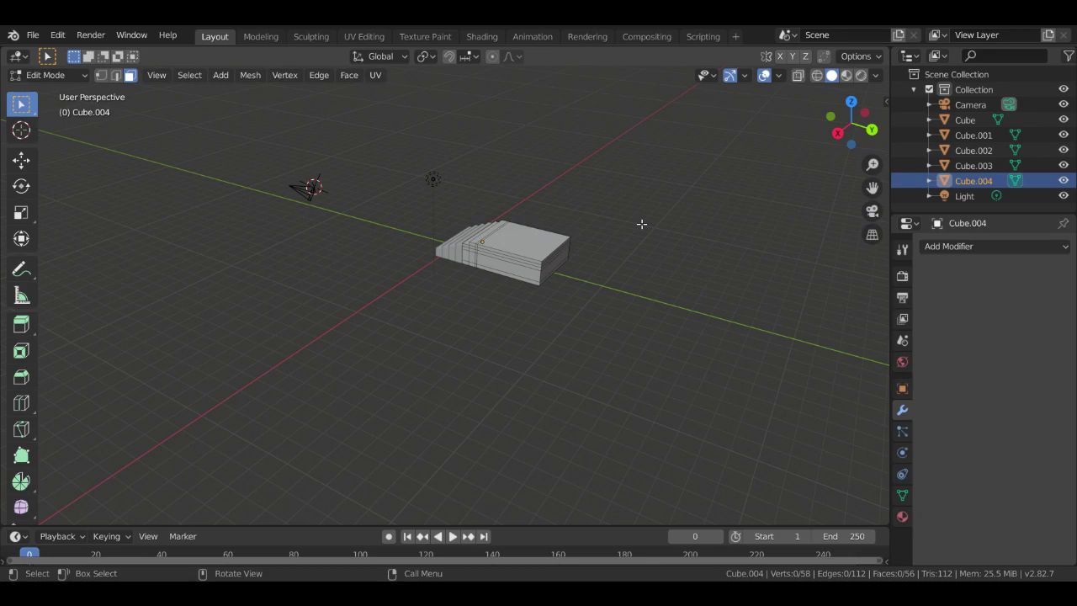
pyautogui.scroll(-3, 642, 222)
pyautogui.scroll(5, 481, 300)
pyautogui.moveTo(483, 337); pyautogui.dragTo(487, 261, button='middle')
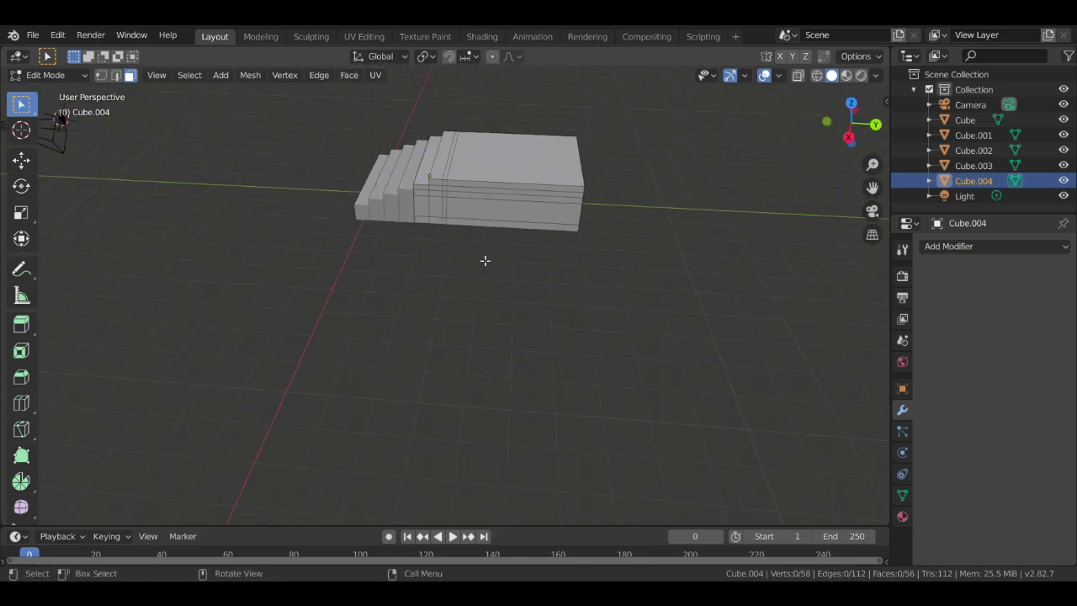
pyautogui.moveTo(467, 200); pyautogui.dragTo(301, 221, button='middle')
pyautogui.moveTo(406, 202); pyautogui.dragTo(438, 224, button='middle')
# Try to box-select the whole staircase while still editing the mesh of the large rear block
pyautogui.press('b')
pyautogui.moveTo(519, 123); pyautogui.dragTo(730, 417)
pyautogui.moveTo(786, 430); pyautogui.dragTo(492, 351, button='middle')
pyautogui.scroll(3, 673, 374)
pyautogui.scroll(-7, 674, 386)
pyautogui.press('b')
pyautogui.moveTo(187, 243); pyautogui.dragTo(558, 450)
# Switch to Object Mode and select all five staircase blocks, excluding the light from the selection
pyautogui.press('Tab')
pyautogui.click(200, 274)
pyautogui.moveTo(133, 229); pyautogui.dragTo(591, 507)
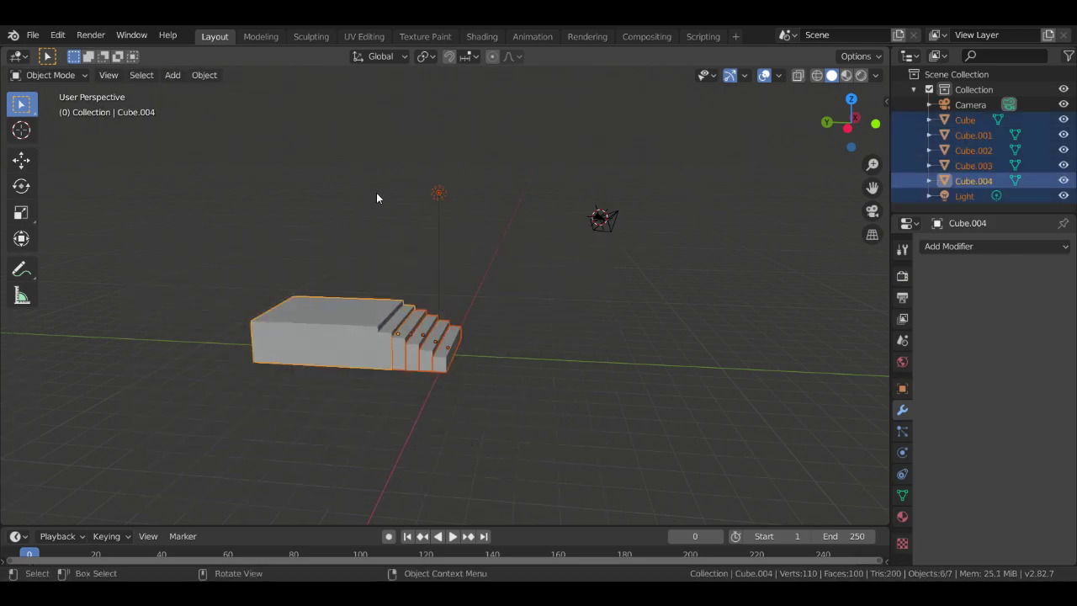
pyautogui.keyDown('shift'); pyautogui.click(440, 192); pyautogui.keyUp('shift')
pyautogui.keyDown('shift'); pyautogui.click(444, 195); pyautogui.keyUp('shift')
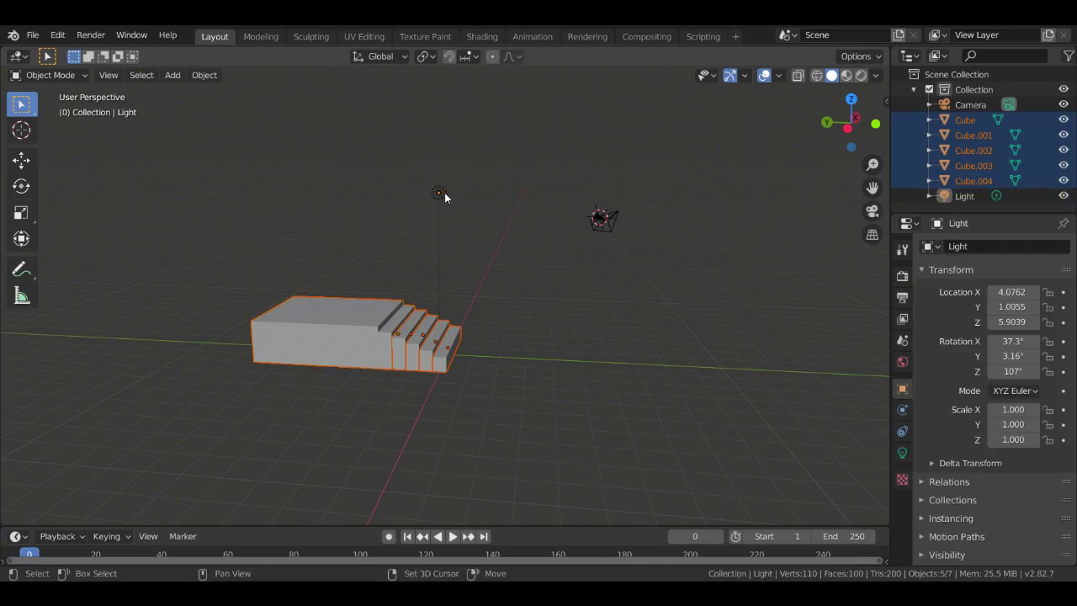
# Parent the five selected staircase blocks to the light, which is the active object
pyautogui.moveTo(512, 319); pyautogui.dragTo(250, 364, button='middle')
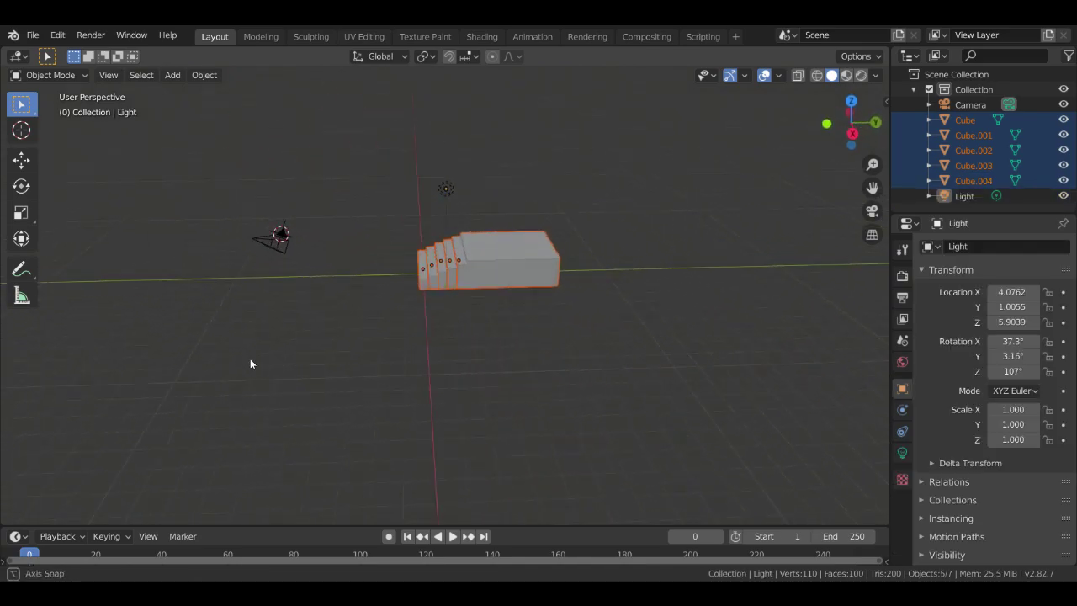
pyautogui.scroll(-1, 336, 320)
pyautogui.scroll(3, 424, 278)
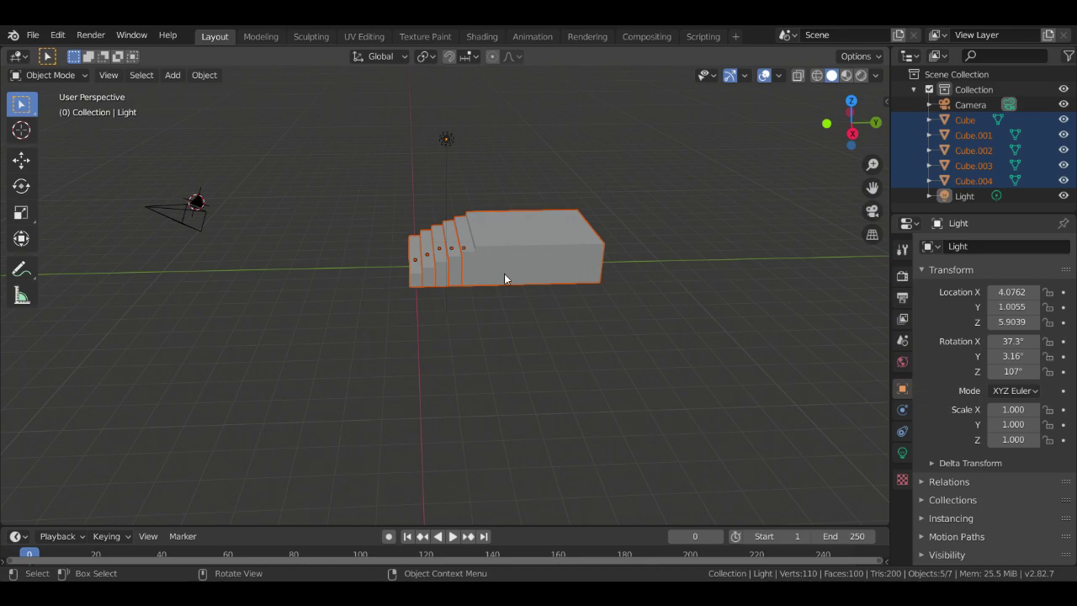
pyautogui.rightClick(429, 439)
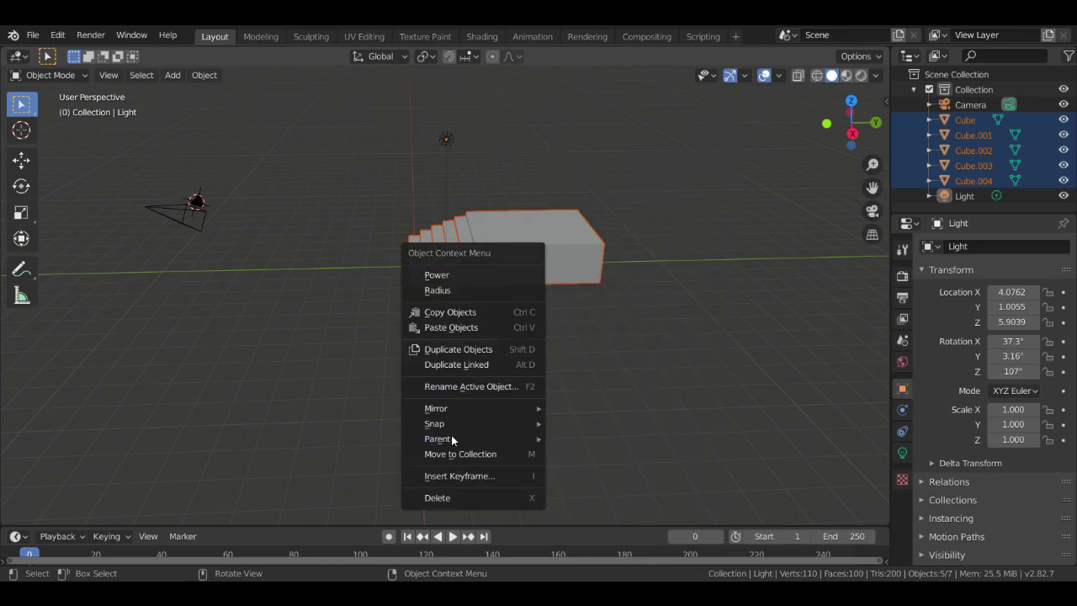
pyautogui.moveTo(452, 439)
pyautogui.click(636, 165)
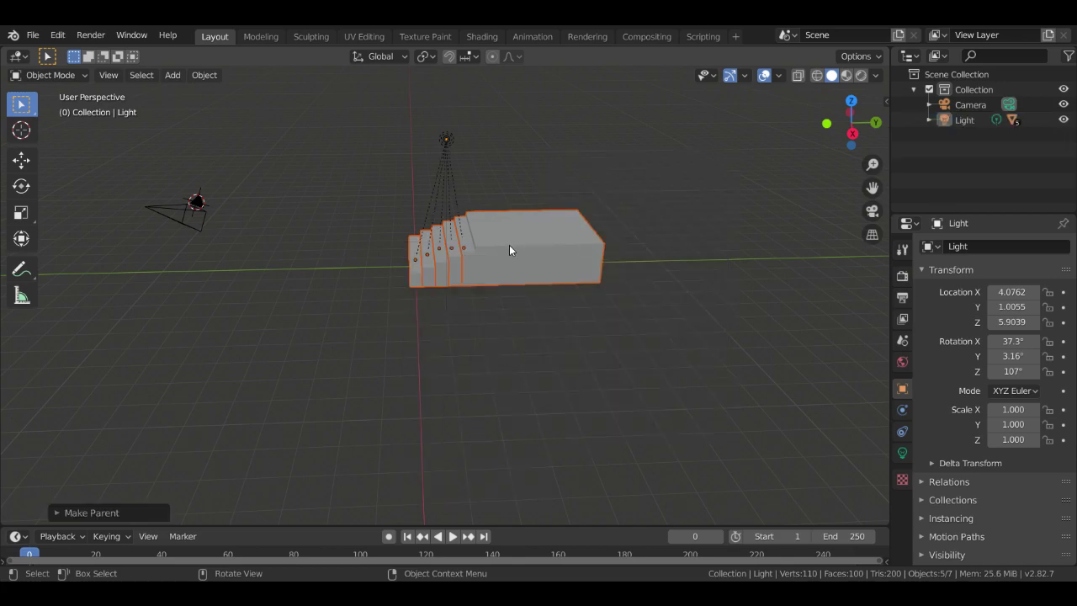
pyautogui.moveTo(504, 250); pyautogui.dragTo(507, 255, button='middle')
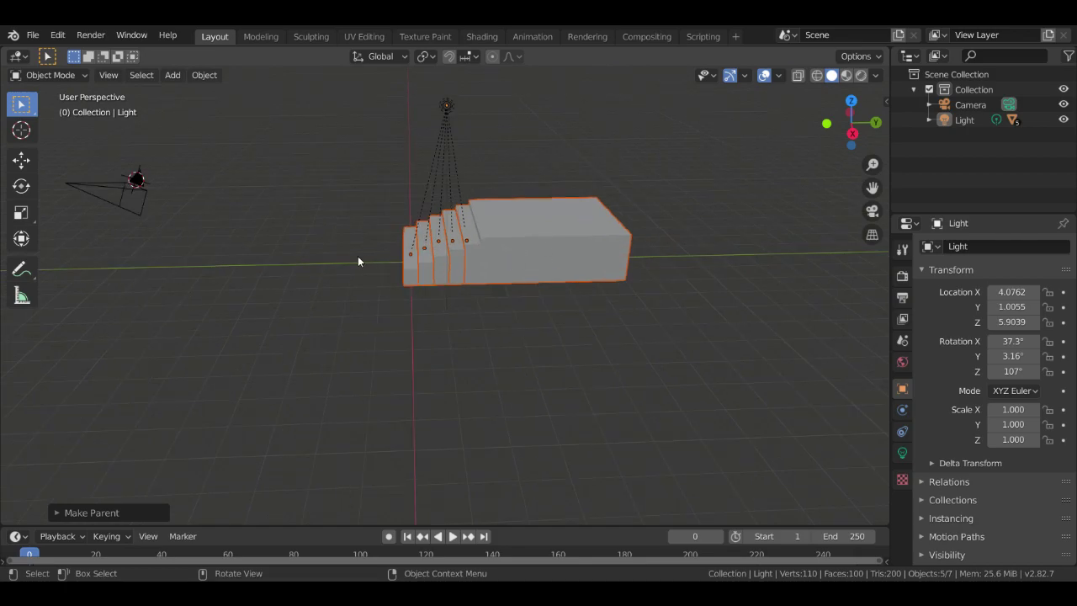
# Try moving only the light about 1.6 m along Y to test the parenting, and undo the move
pyautogui.click(223, 184)
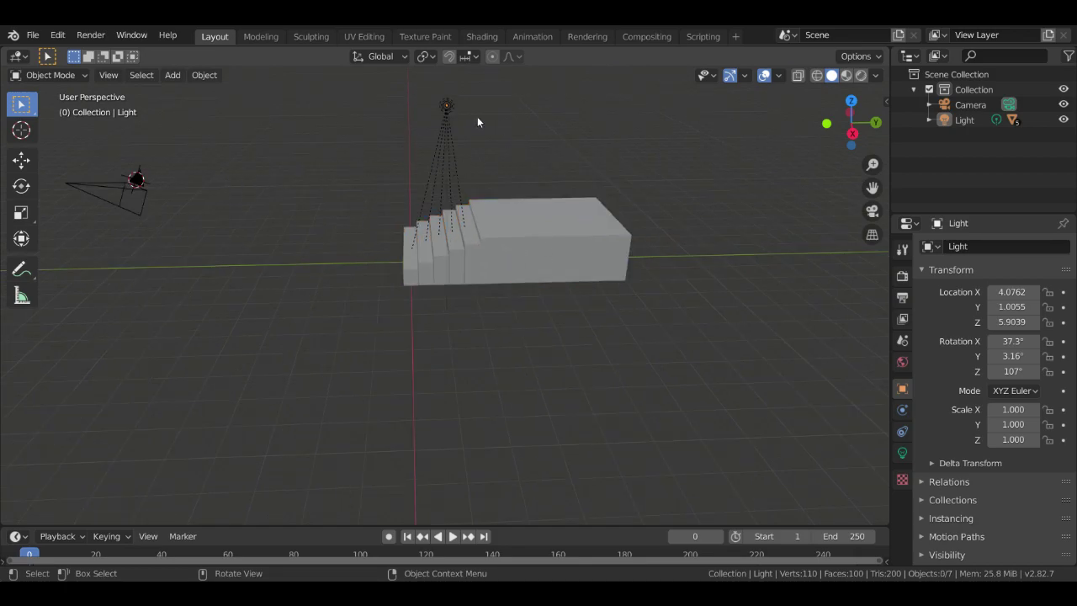
pyautogui.click(446, 108)
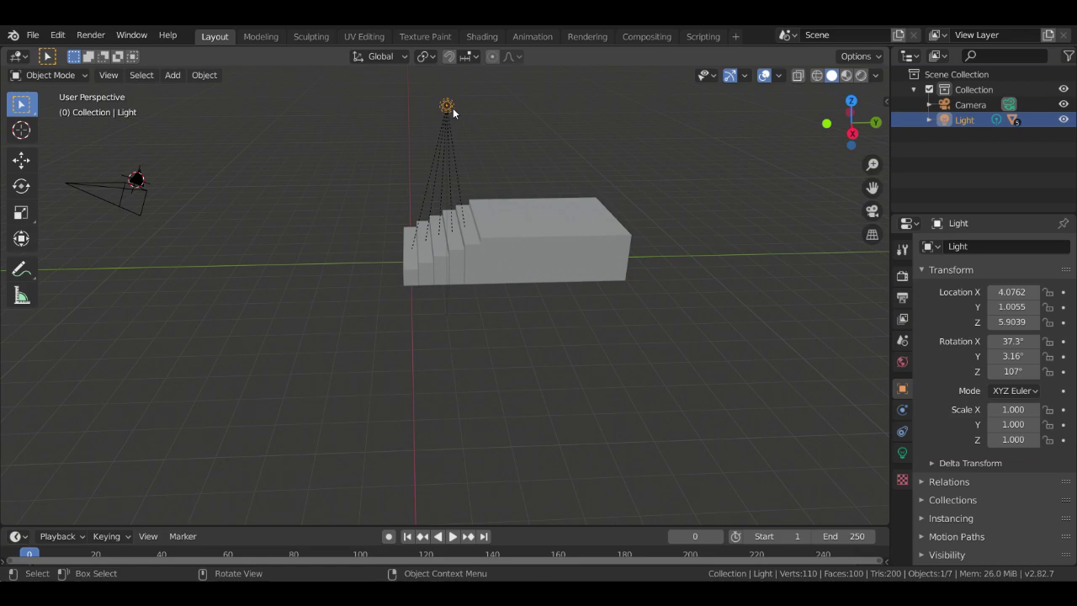
pyautogui.press('g')
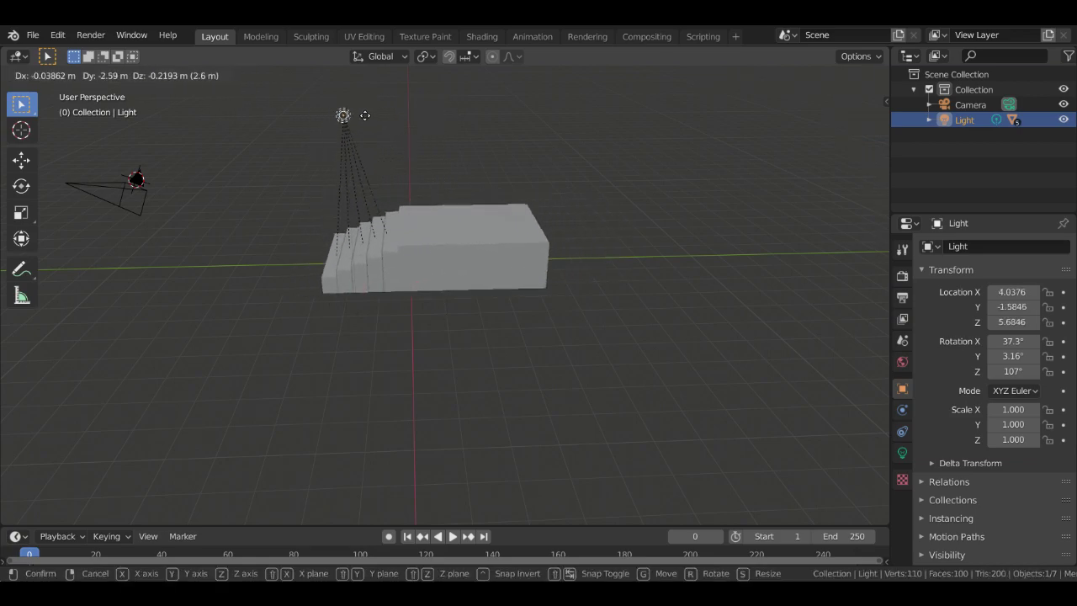
pyautogui.click(389, 114)
pyautogui.scroll(-2, 412, 141)
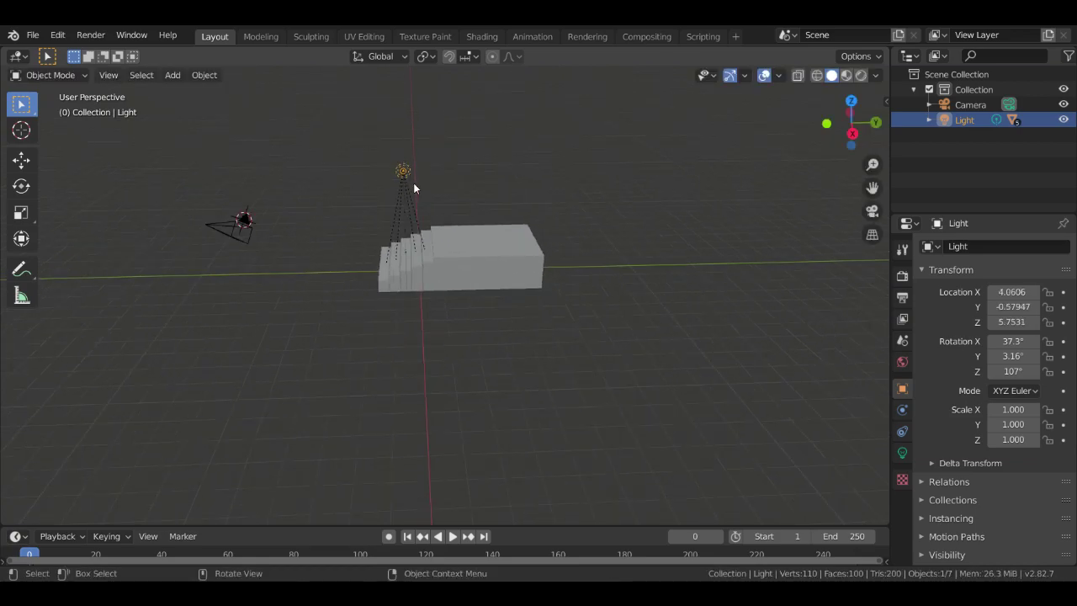
pyautogui.hotkey('ctrl', 'z')
pyautogui.hotkey('ctrl', 'z')
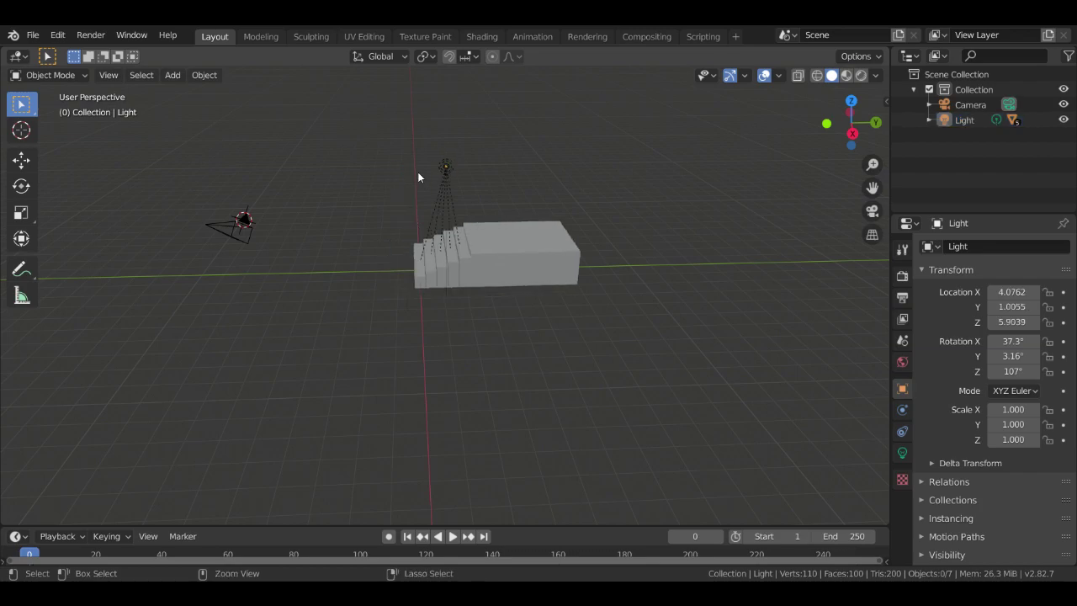
# Move the light with its child blocks slightly, to about X 4.15, Y 0.78, Z 5.72
pyautogui.click(441, 205)
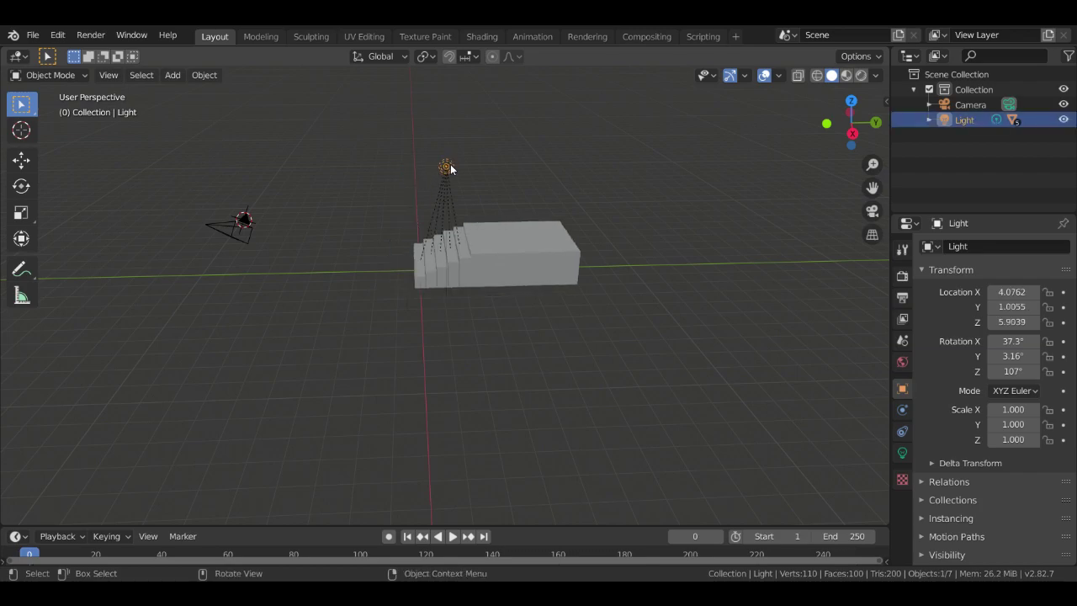
pyautogui.press('g')
pyautogui.click(446, 175)
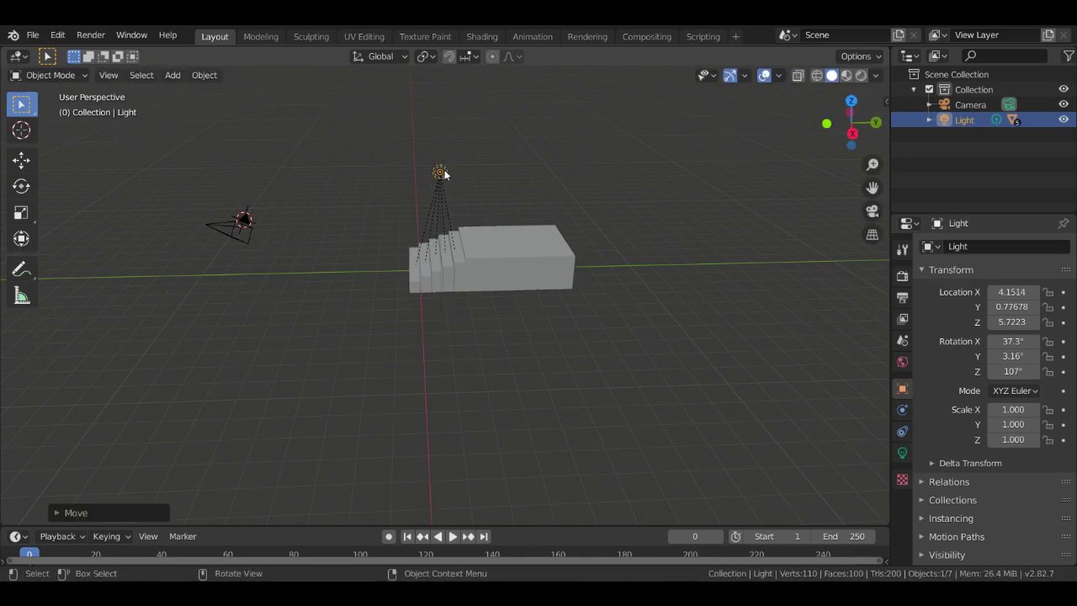
# Expand the light's hierarchy in the outliner and check the actions offered for its light data
pyautogui.click(974, 123)
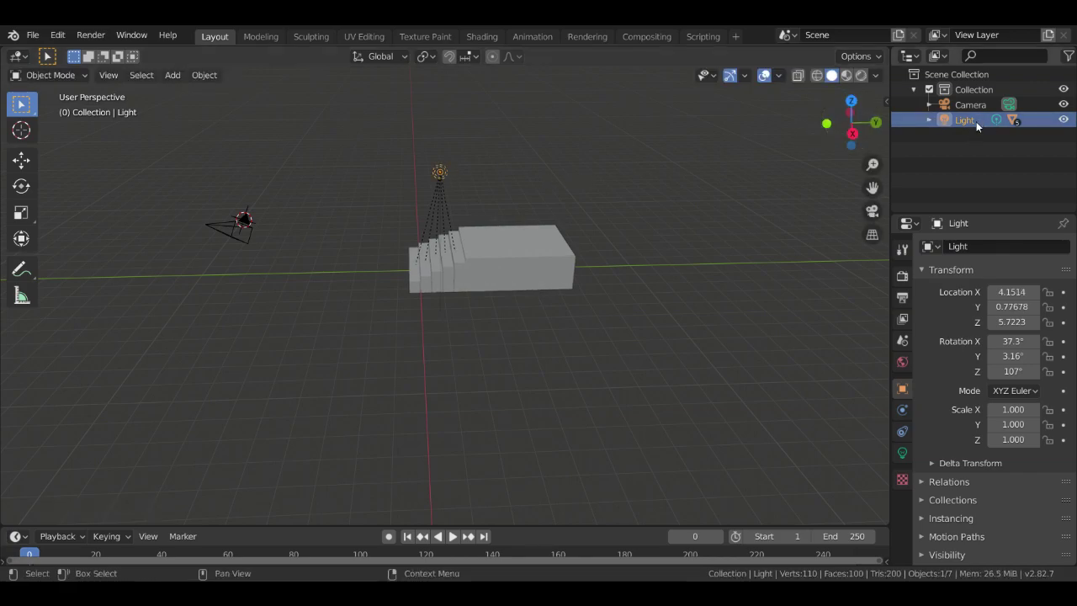
pyautogui.click(929, 119)
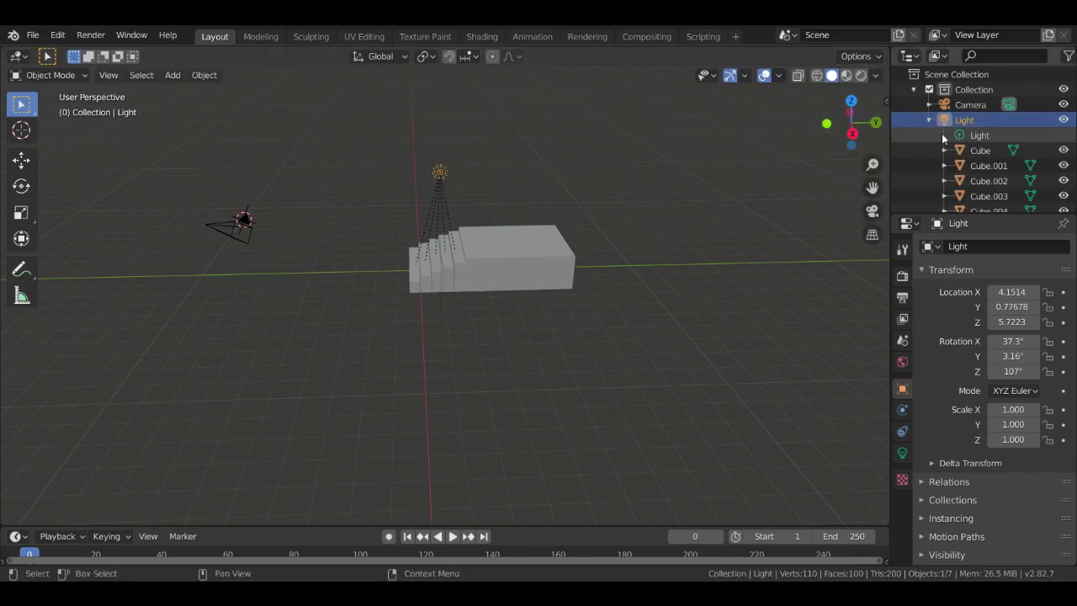
pyautogui.scroll(-1, 959, 133)
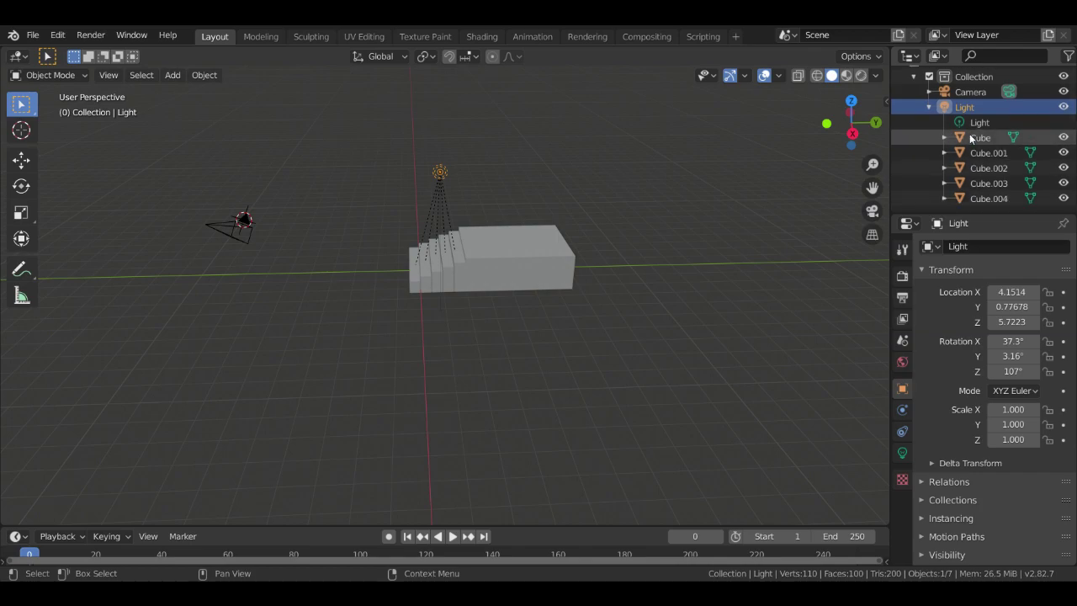
pyautogui.rightClick(980, 122)
pyautogui.click(898, 122)
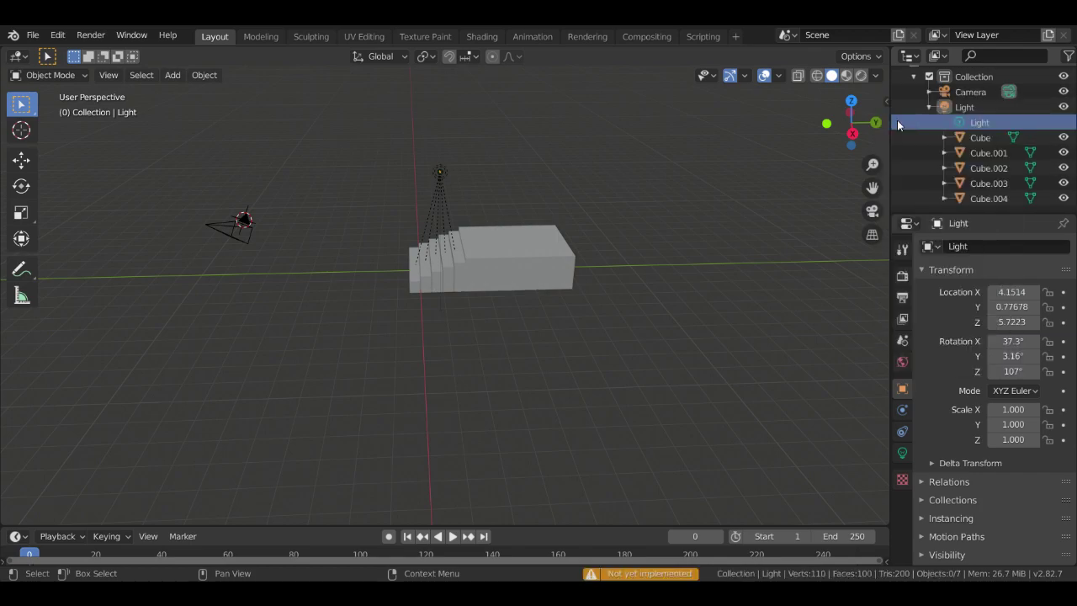
# Try moving the large rear block, Cube.004, on its own and undo the move
pyautogui.click(539, 254)
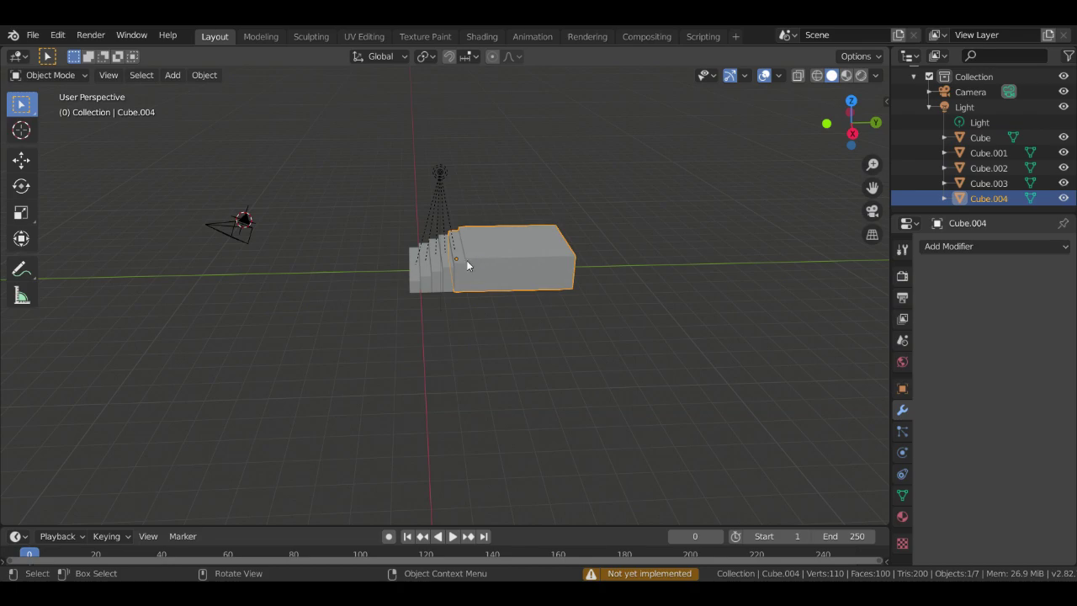
pyautogui.press('g')
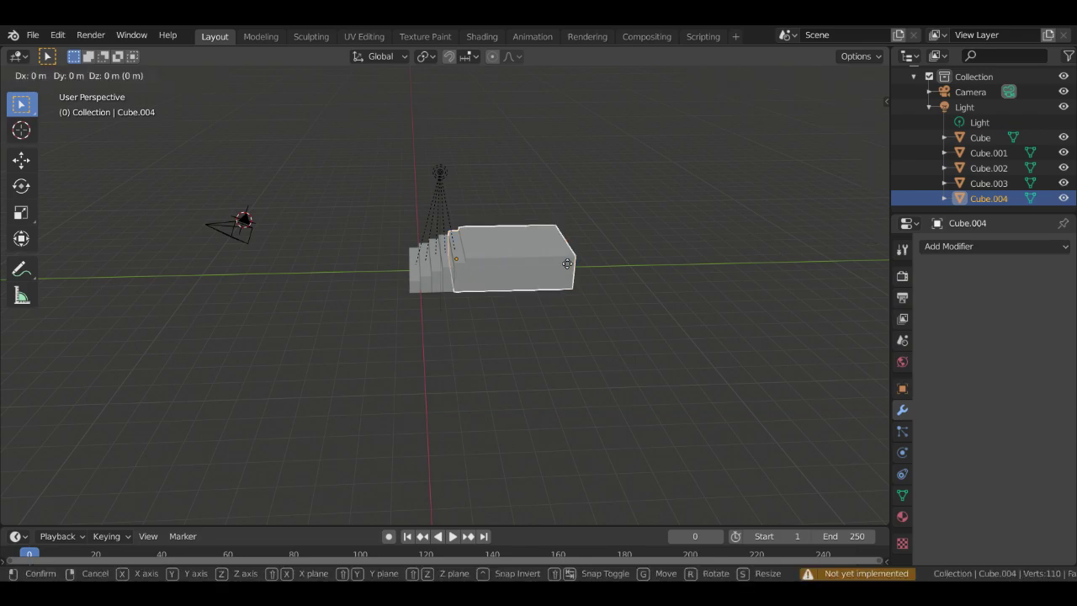
pyautogui.click(669, 261)
pyautogui.hotkey('ctrl', 'z')
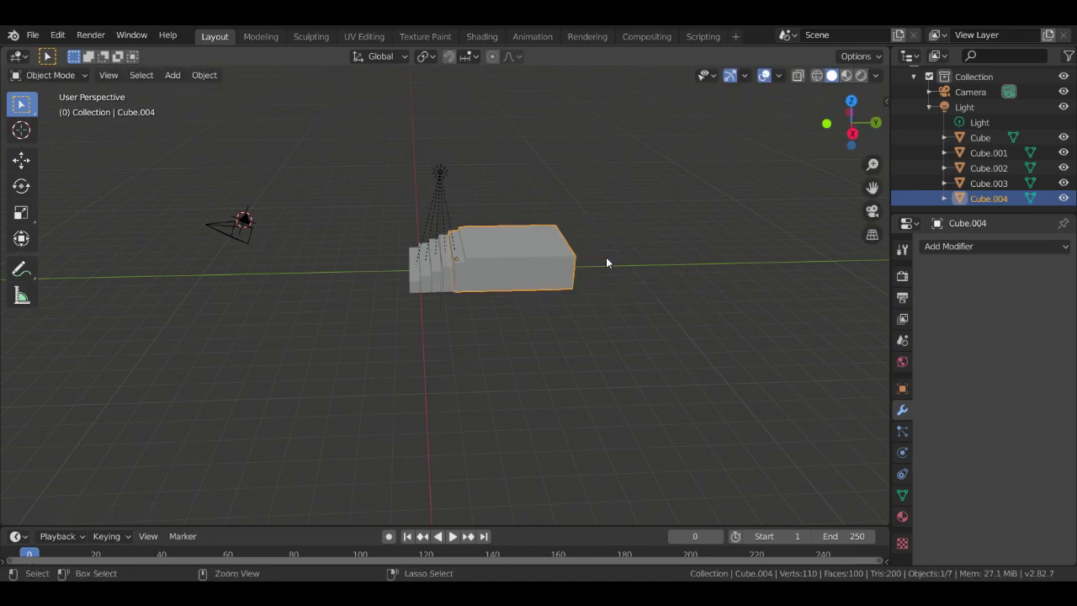
# Undo the light's move and the parenting of the five blocks to the light
pyautogui.hotkey('ctrl', 'z')
pyautogui.hotkey('ctrl', 'z')
pyautogui.hotkey('ctrl', 'z')
pyautogui.hotkey('ctrl', 'z')
pyautogui.hotkey('ctrl', 'z')
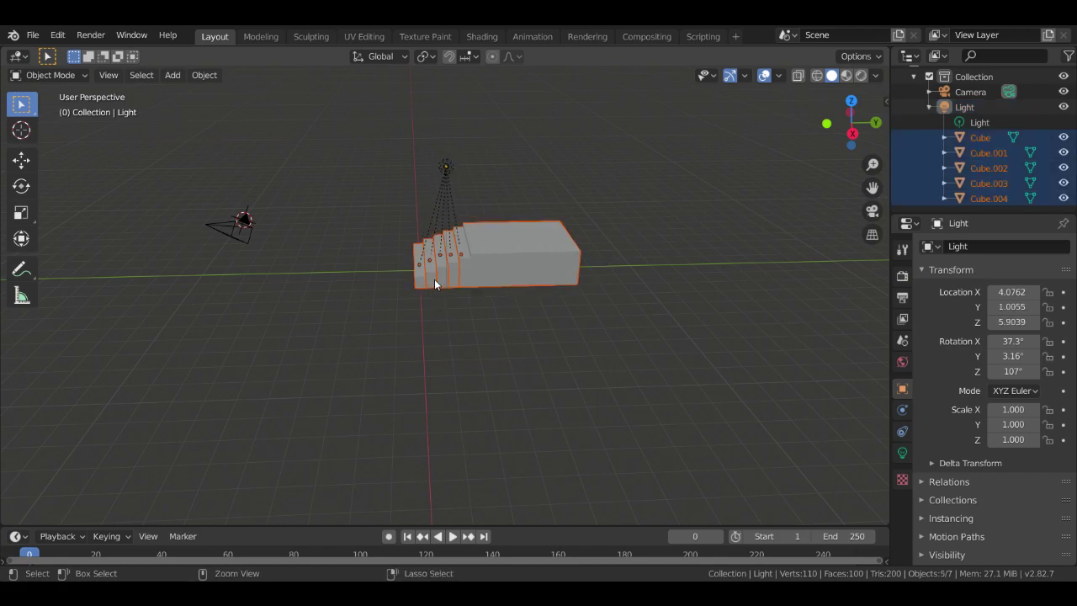
pyautogui.hotkey('ctrl', 'z')
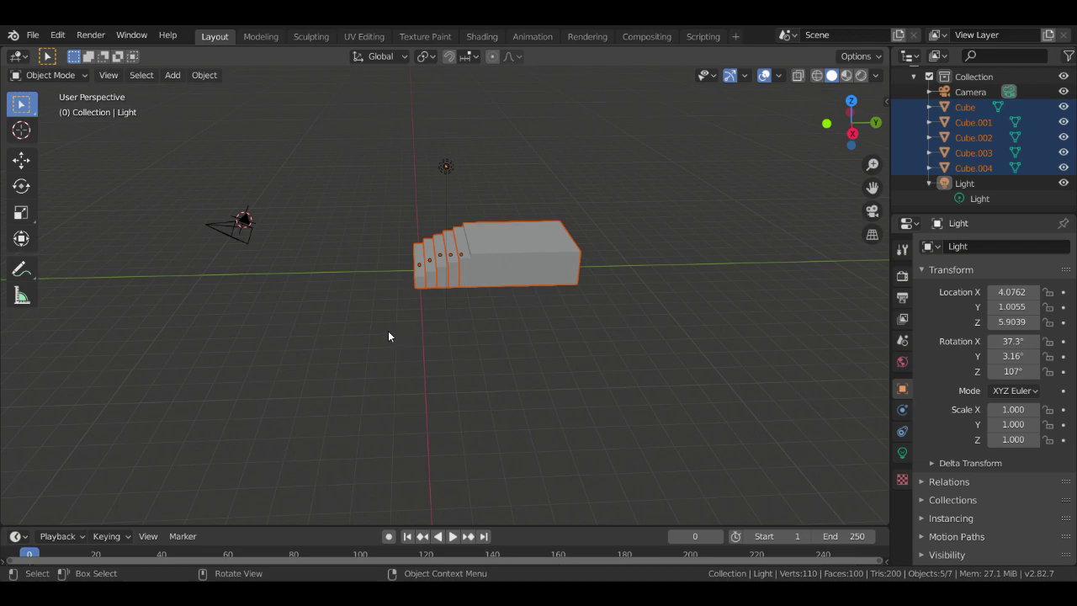
# Move the light away from the stairs toward the camera, to about X 8.46, Y -4.08, Z 6.52
pyautogui.click(447, 168)
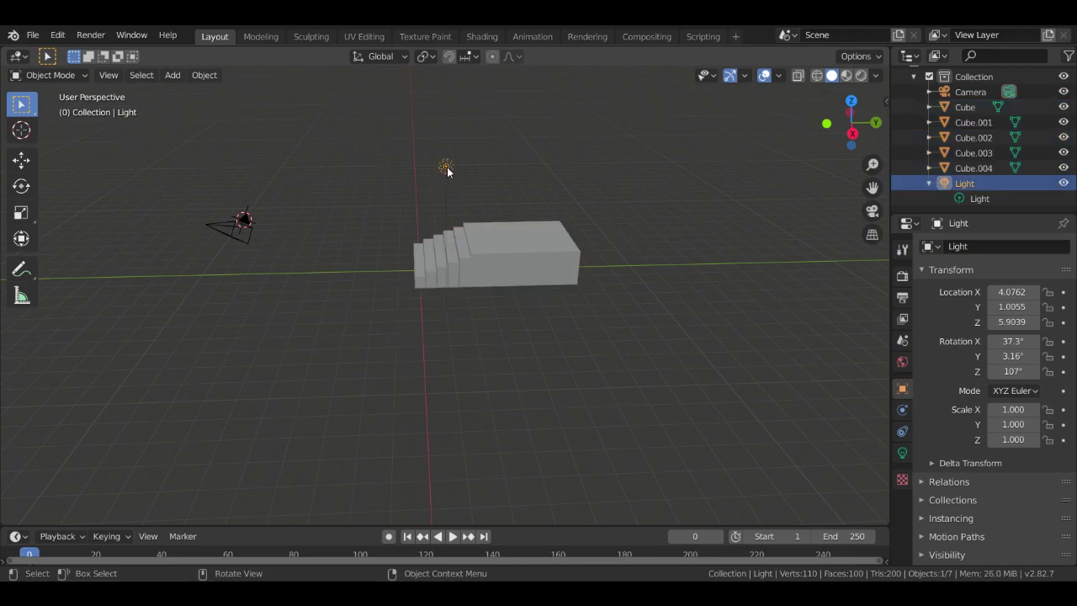
pyautogui.click(352, 206)
pyautogui.moveTo(439, 263); pyautogui.dragTo(574, 210, button='middle')
pyautogui.moveTo(374, 157); pyautogui.dragTo(477, 202)
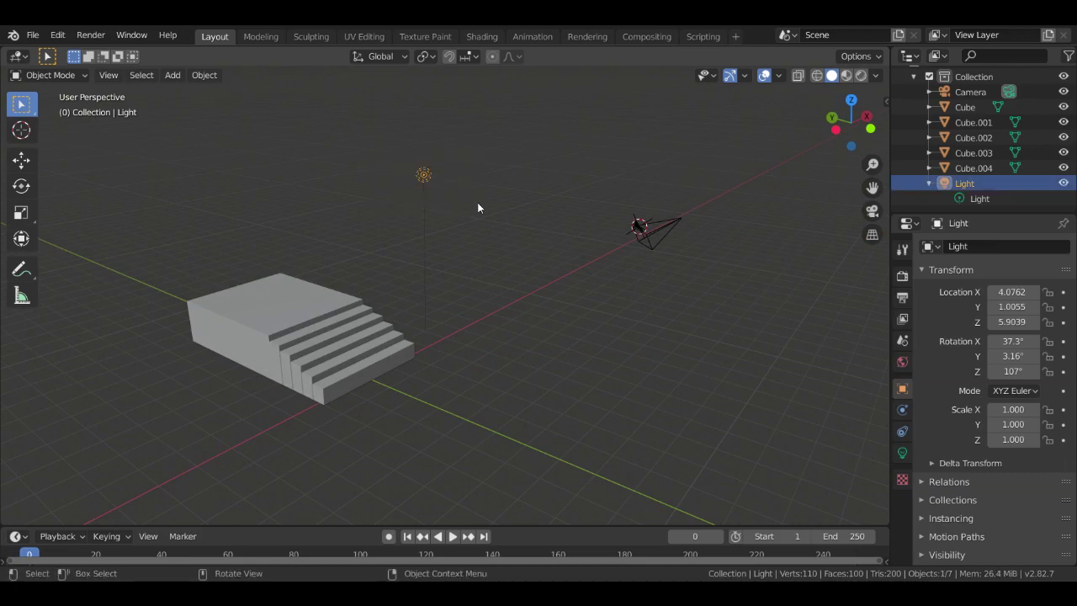
pyautogui.press('g')
pyautogui.click(637, 193)
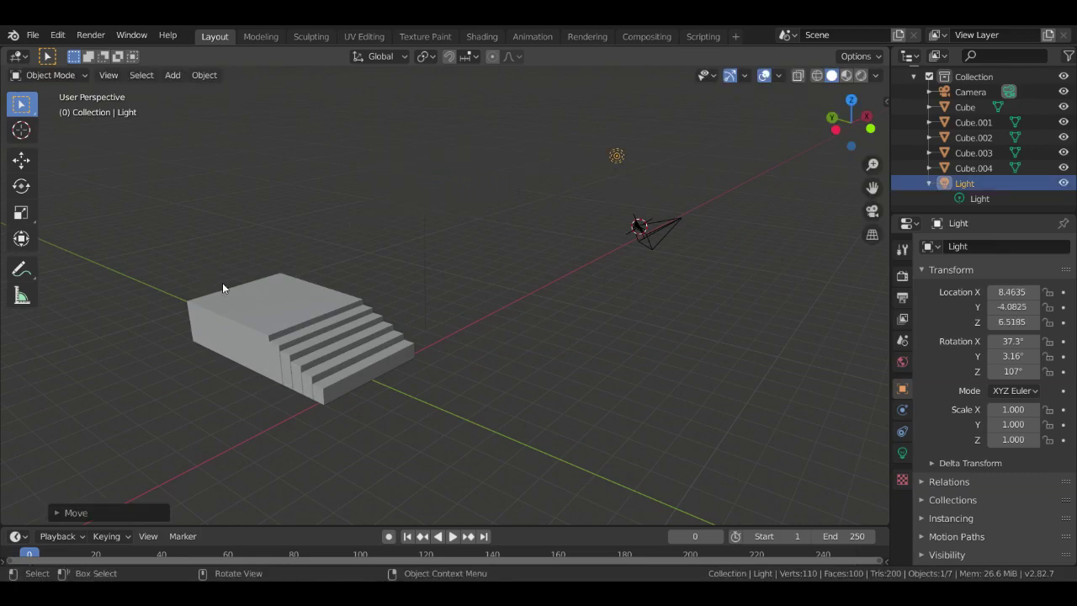
# Select the five staircase blocks from Cube to Cube.004, without the light and camera
pyautogui.moveTo(137, 266); pyautogui.dragTo(446, 446)
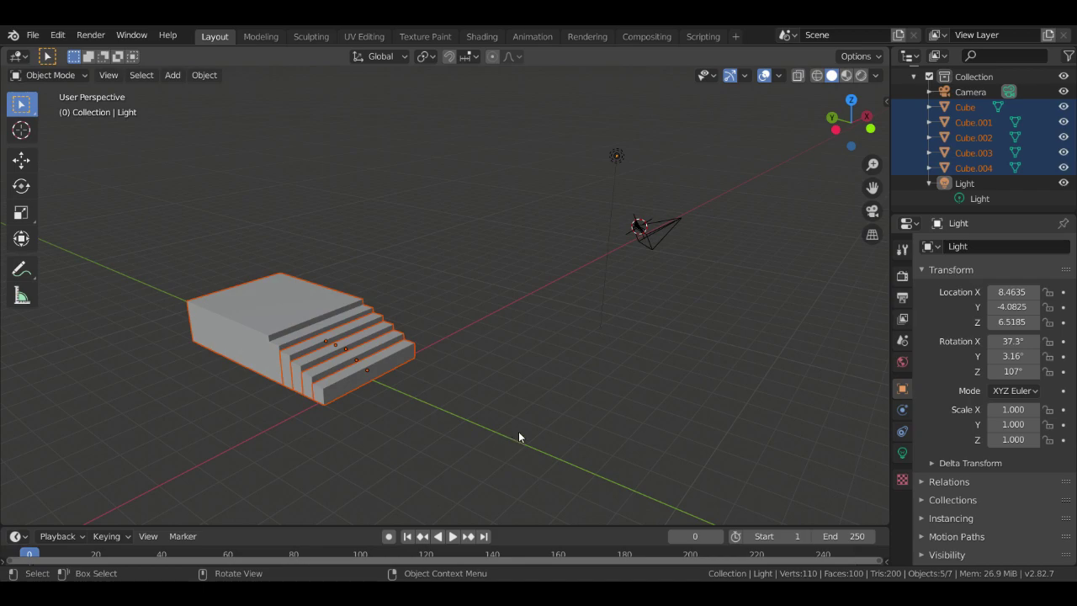
pyautogui.moveTo(324, 310); pyautogui.dragTo(74, 367, button='middle')
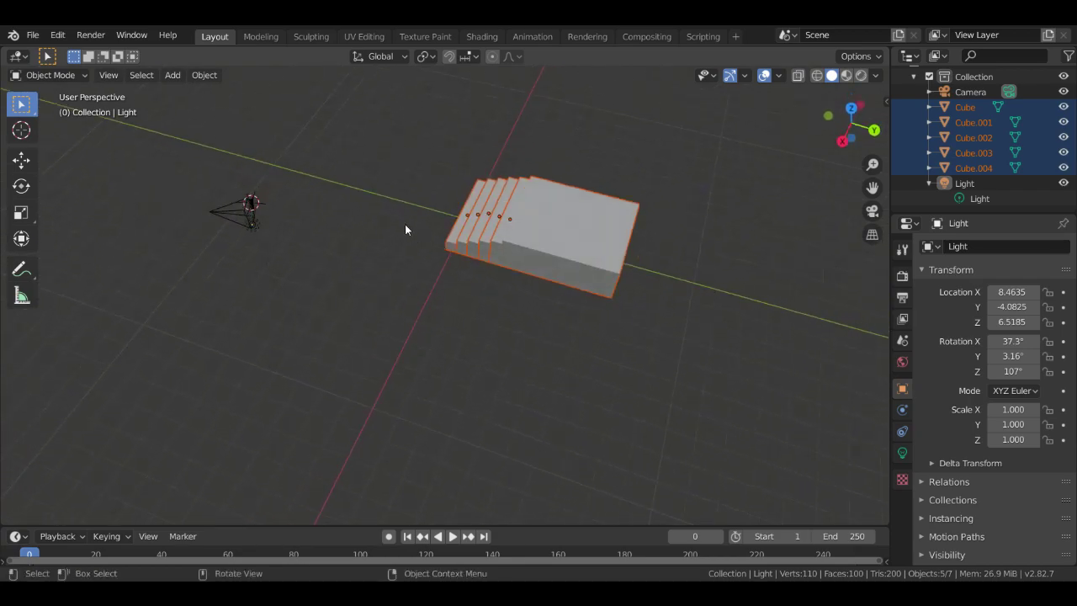
pyautogui.scroll(1, 957, 118)
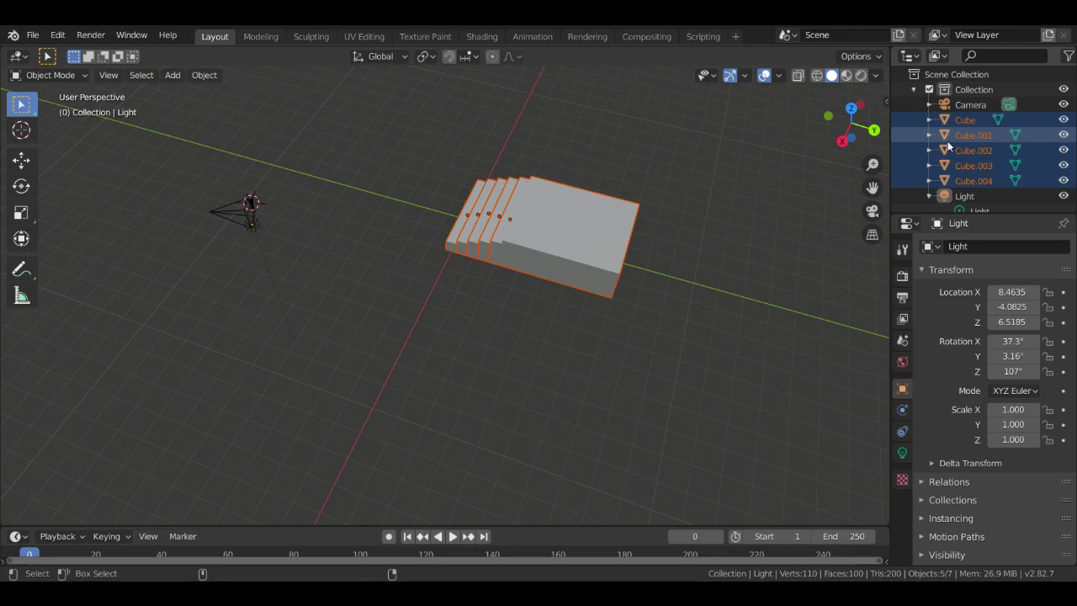
pyautogui.hotkey('alt', 'a')
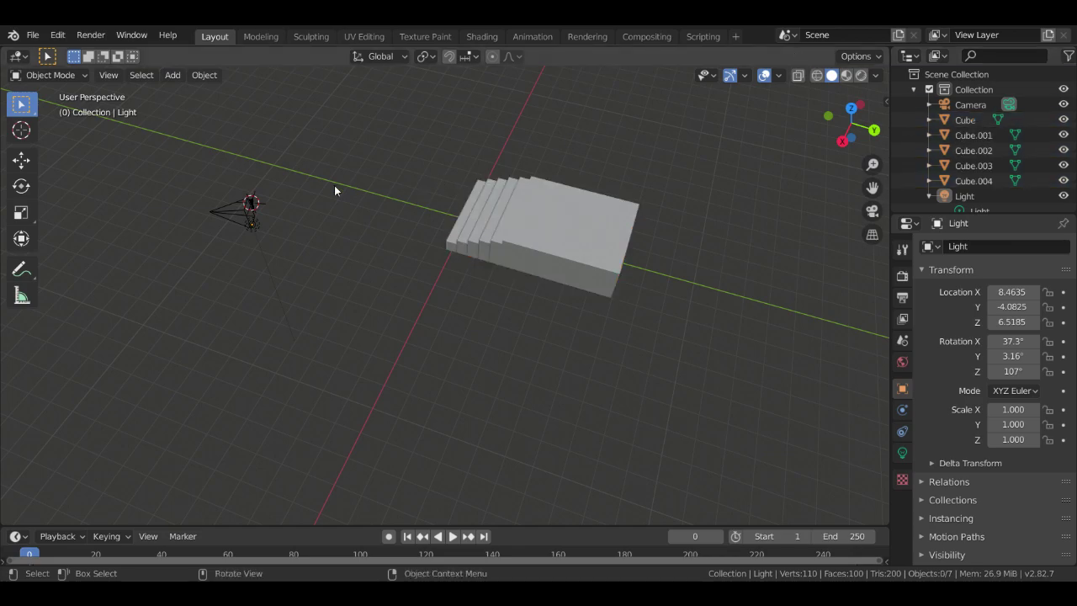
pyautogui.moveTo(434, 132); pyautogui.dragTo(706, 293)
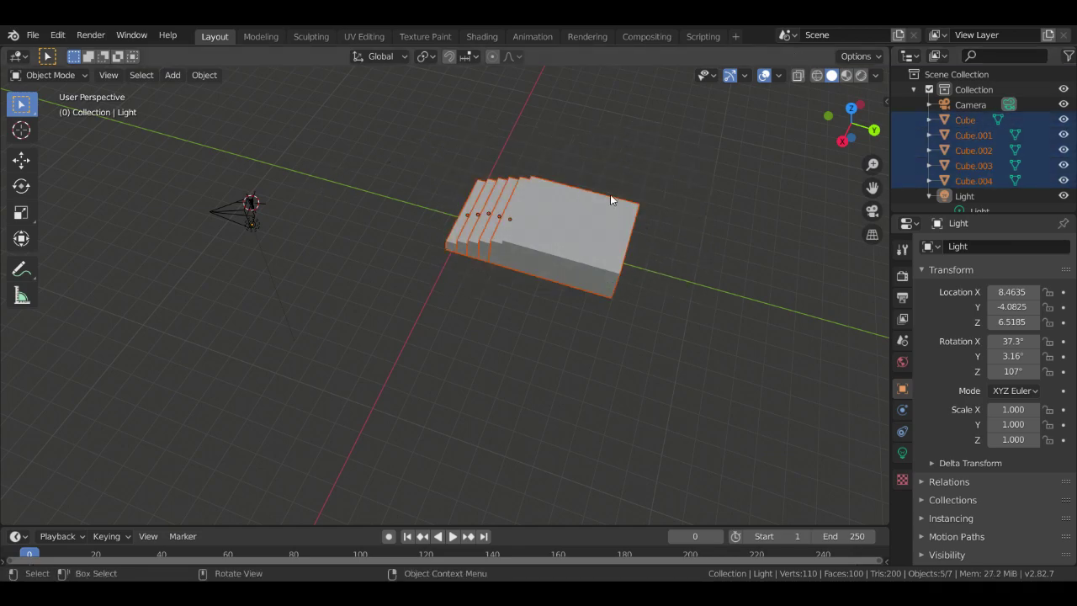
# Parent the five selected stair blocks to the active light as an Object parent
pyautogui.moveTo(697, 263); pyautogui.dragTo(726, 239, button='middle')
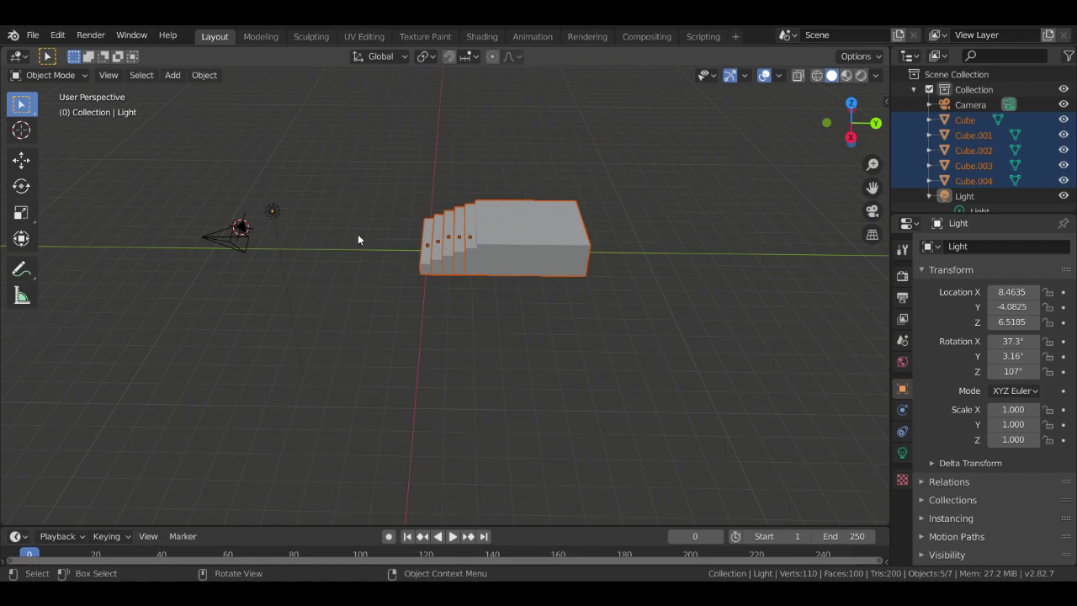
pyautogui.rightClick(439, 257)
pyautogui.moveTo(470, 255)
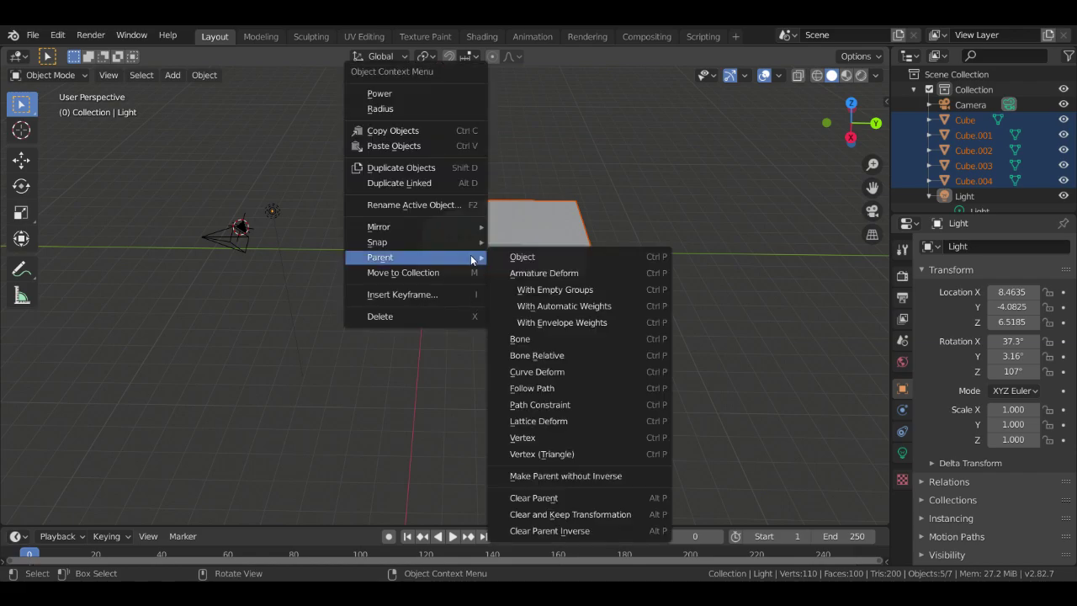
pyautogui.click(625, 255)
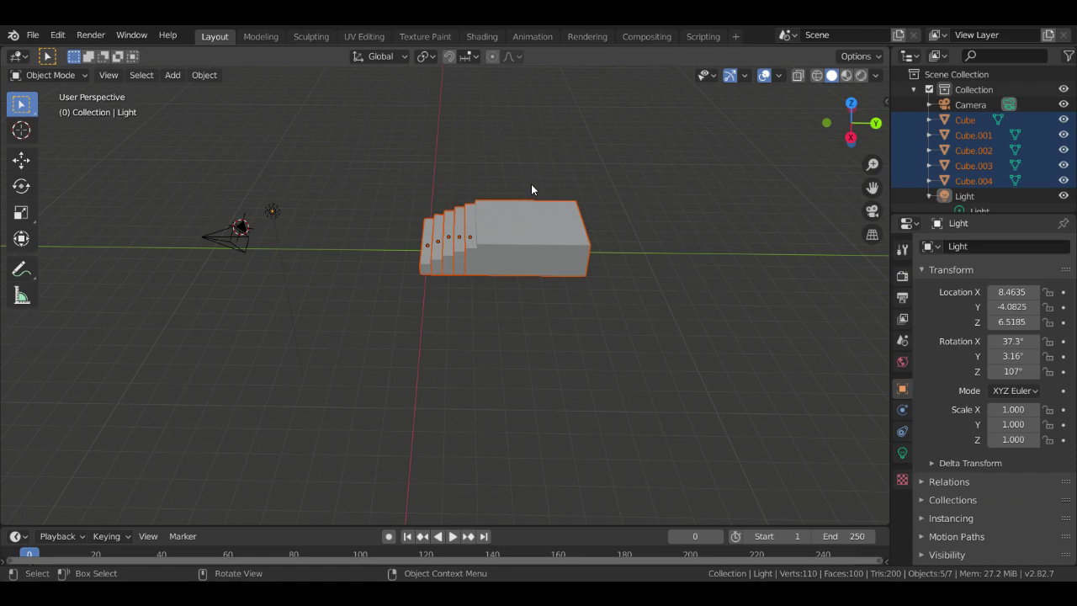
pyautogui.rightClick(497, 246)
pyautogui.moveTo(502, 245)
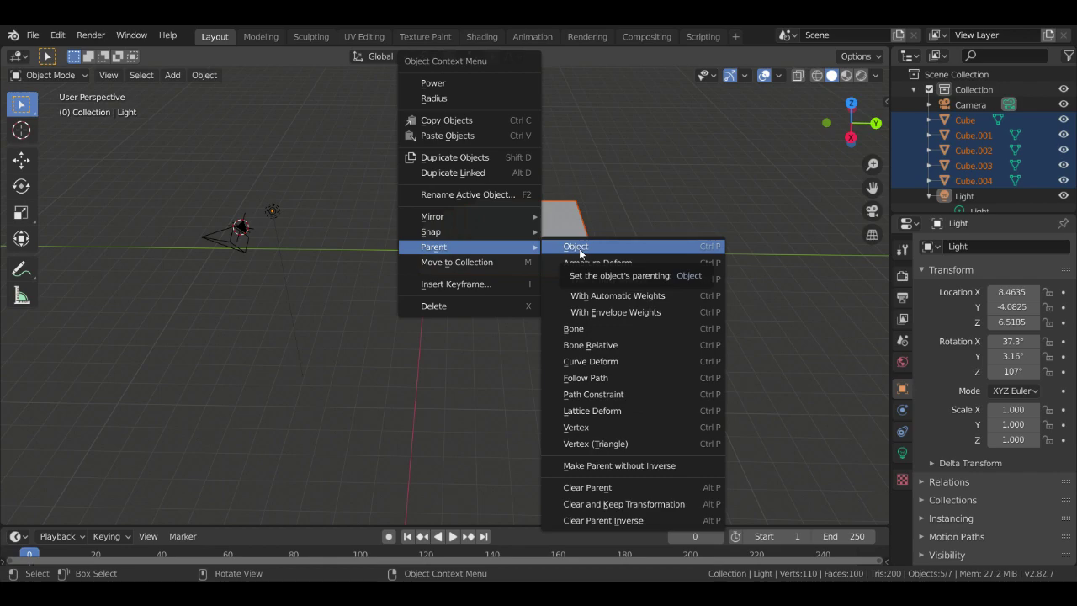
pyautogui.click(579, 250)
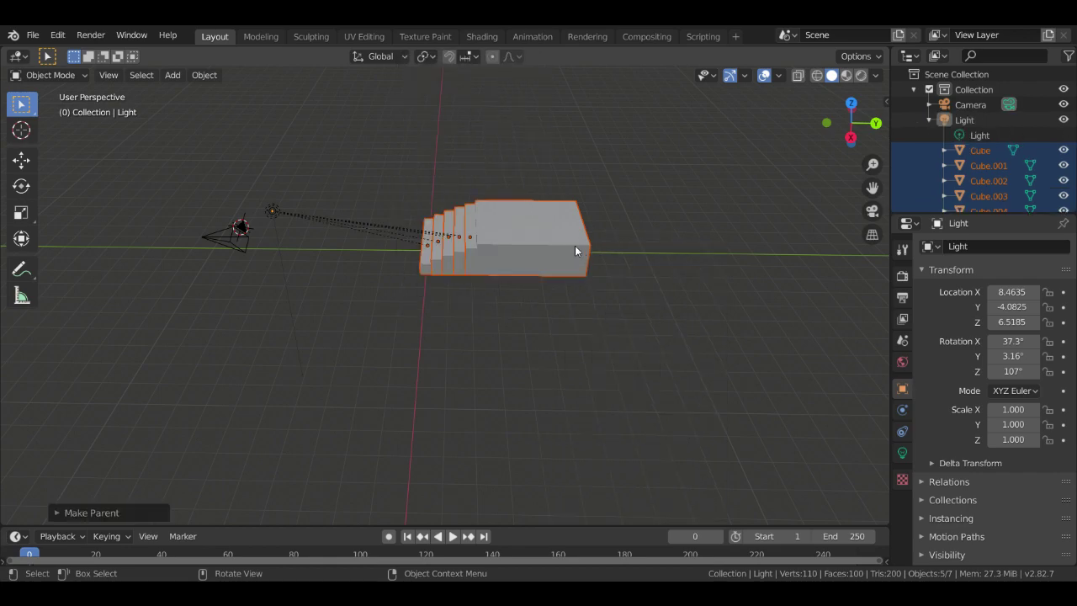
# Try moving the large rear block, Cube.004, on its own away from the front steps
pyautogui.click(722, 233)
pyautogui.click(520, 243)
pyautogui.press('g')
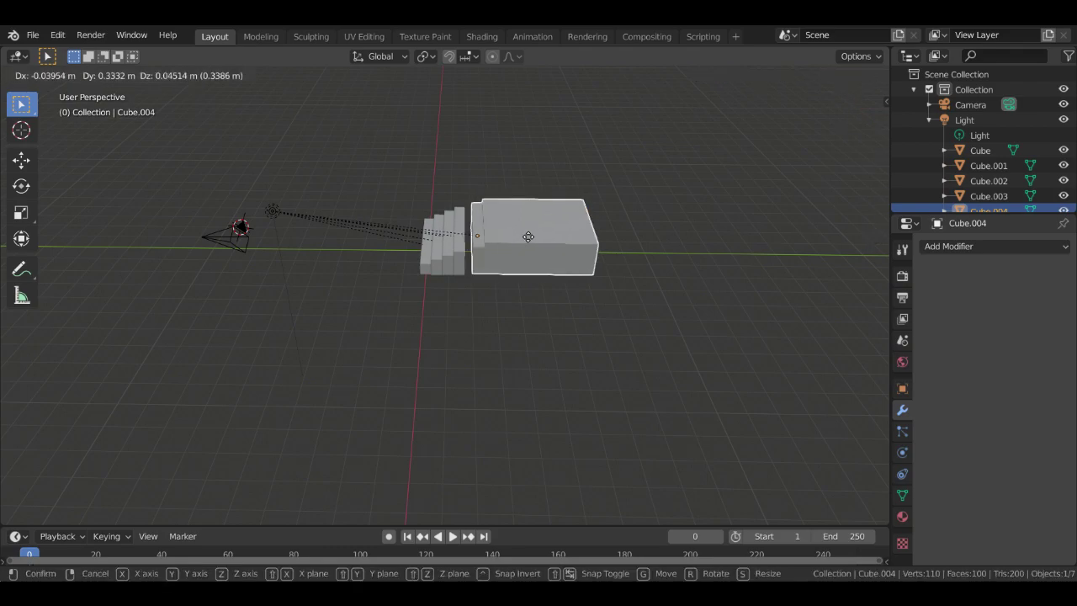
pyautogui.click(645, 246)
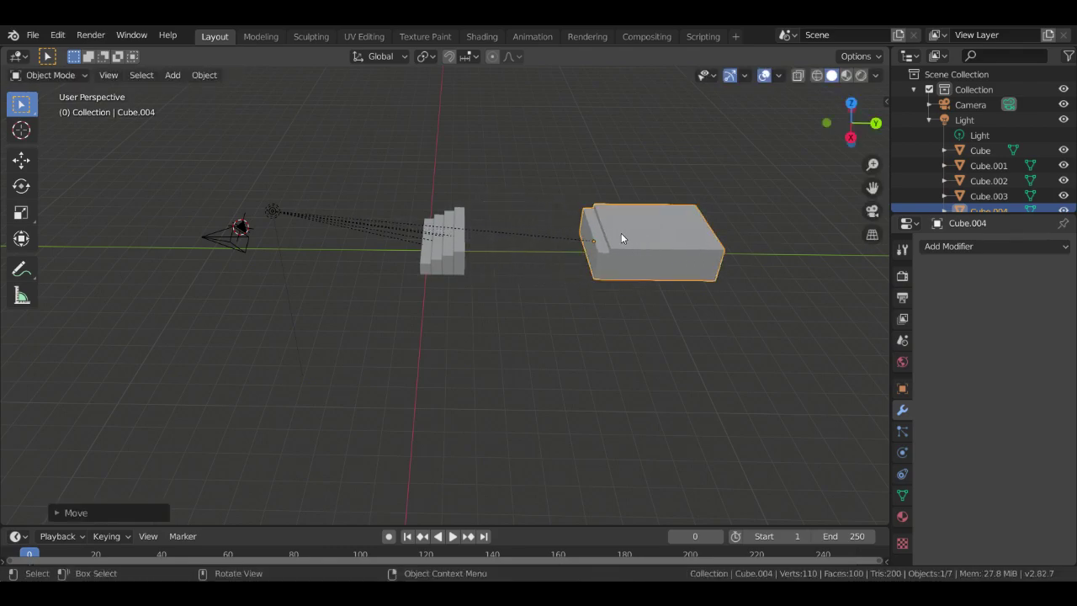
# Undo the block move, the parenting to the light and the light's relocation, back to the Edit Mode state of Cube.004
pyautogui.hotkey('ctrl', 'z')
pyautogui.hotkey('ctrl', 'z')
pyautogui.hotkey('ctrl', 'z')
pyautogui.hotkey('ctrl', 'z')
pyautogui.click(371, 325)
pyautogui.moveTo(370, 326); pyautogui.dragTo(193, 295, button='middle')
pyautogui.hotkey('ctrl', 'z')
pyautogui.click(189, 299)
pyautogui.hotkey('ctrl', 'z')
pyautogui.hotkey('ctrl', 'z')
pyautogui.hotkey('ctrl', 'z')
pyautogui.hotkey('ctrl', 'z')
pyautogui.hotkey('ctrl', 'z')
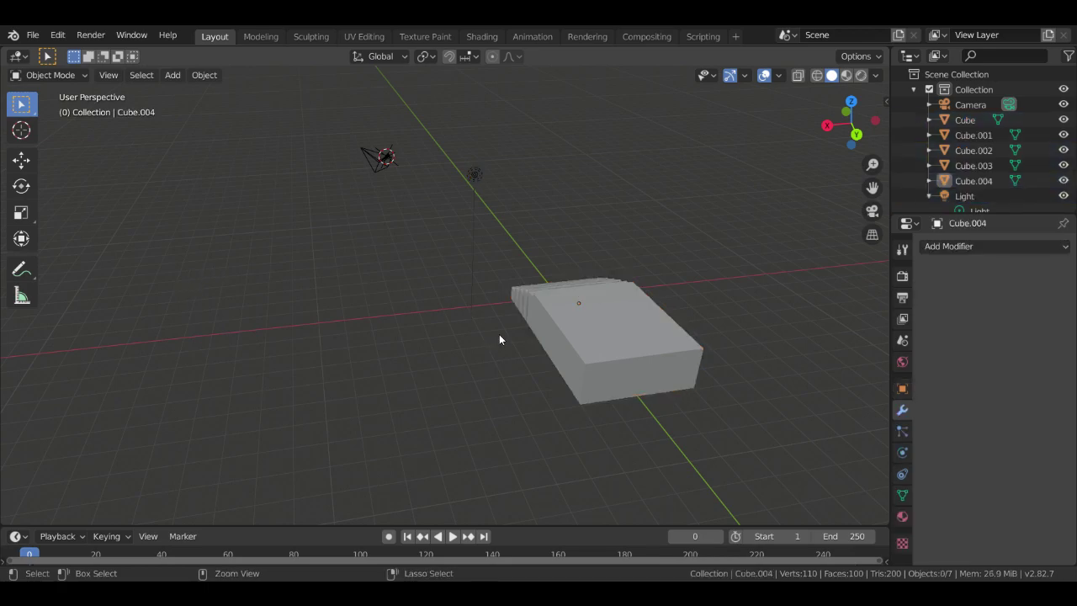
pyautogui.hotkey('ctrl', 'z')
pyautogui.hotkey('ctrl', 'z')
pyautogui.hotkey('ctrl', 'z')
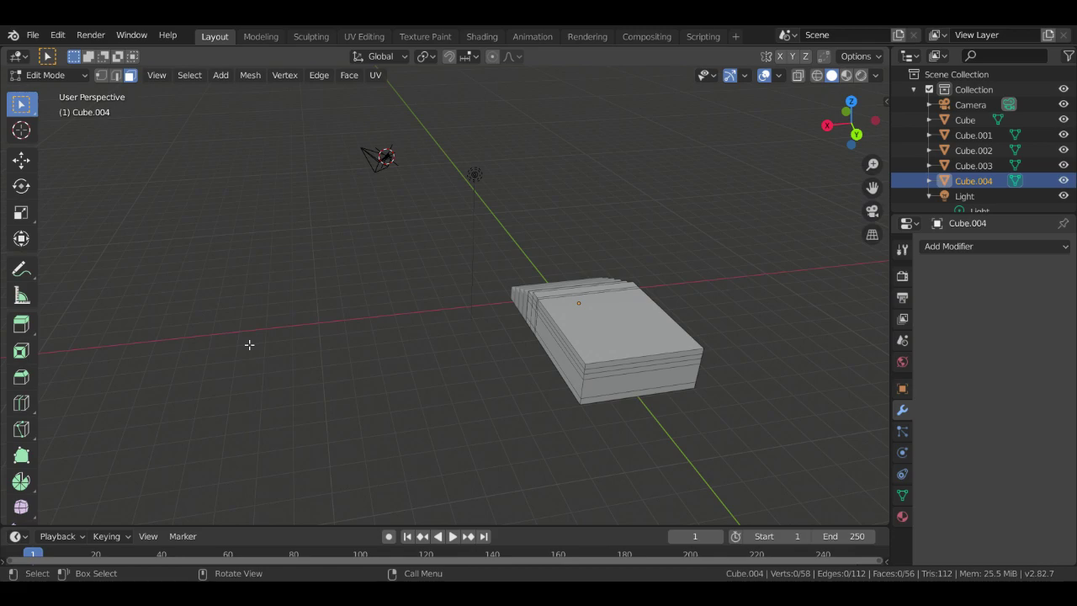
# Switch from Edit Mode to Object Mode and show the stairs in the right orthographic view
pyautogui.click(60, 76)
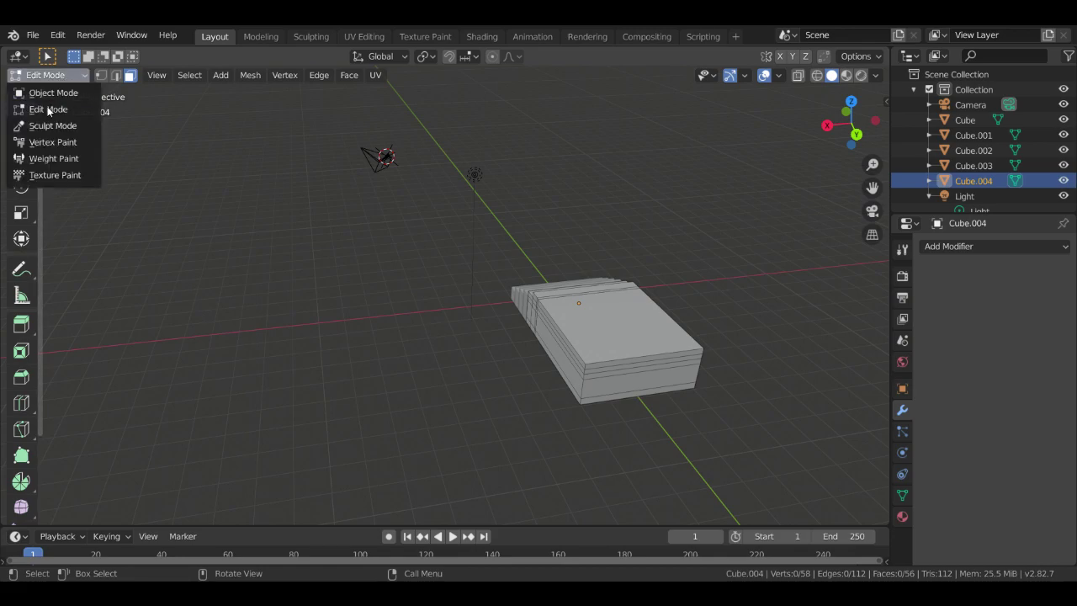
pyautogui.click(53, 93)
pyautogui.moveTo(548, 281); pyautogui.dragTo(481, 131, button='middle')
pyautogui.press('KP_1')
pyautogui.press('KP_3')
# Try selecting the stair blocks one by one in the side view, then clear the selection
pyautogui.keyDown('shift'); pyautogui.click(458, 167); pyautogui.keyUp('shift')
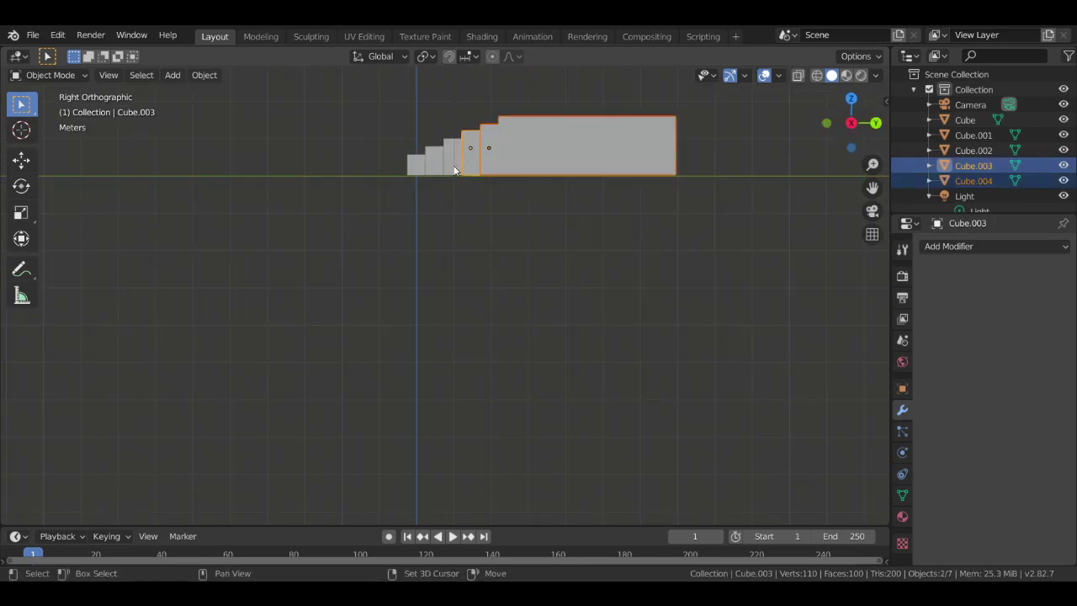
pyautogui.keyDown('shift'); pyautogui.click(432, 166); pyautogui.keyUp('shift')
pyautogui.keyDown('shift'); pyautogui.click(447, 157); pyautogui.keyUp('shift')
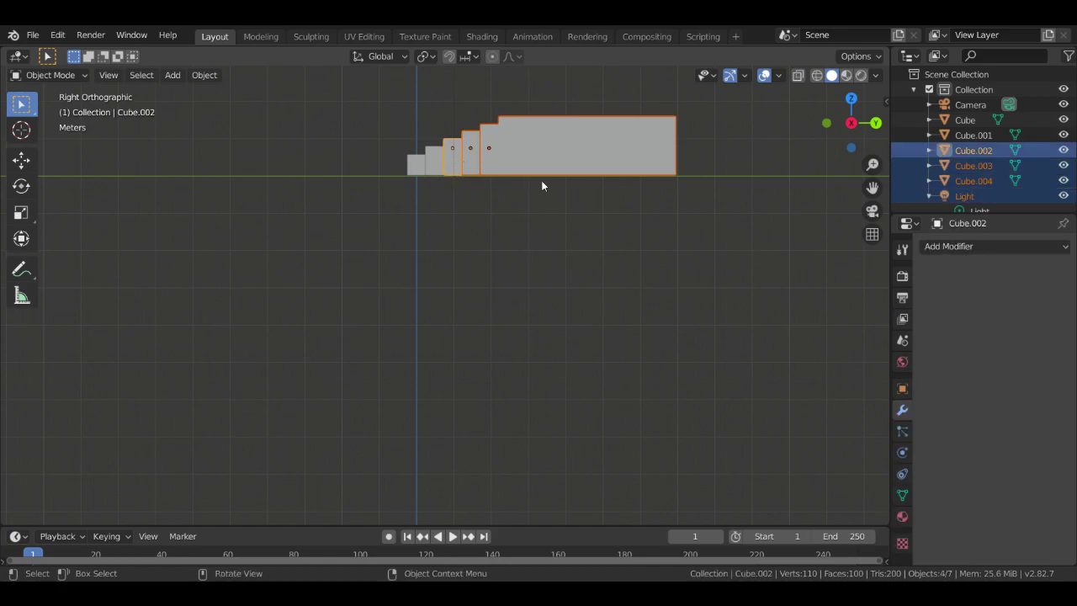
pyautogui.scroll(-3, 530, 179)
pyautogui.scroll(4, 520, 177)
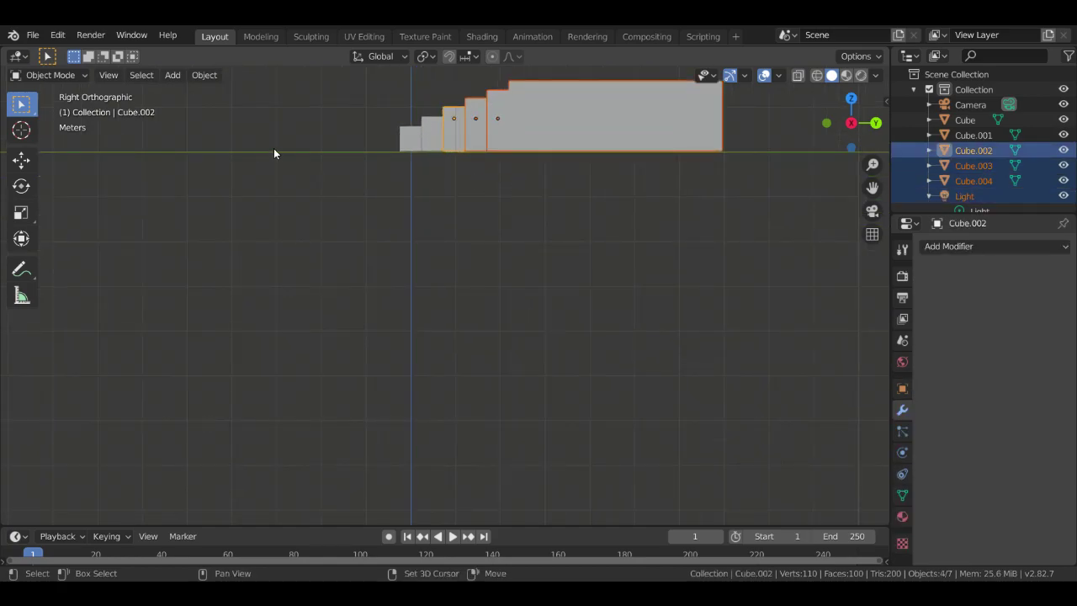
pyautogui.keyDown('shift'); pyautogui.moveTo(370, 142); pyautogui.dragTo(339, 407, button='middle'); pyautogui.keyUp('shift')
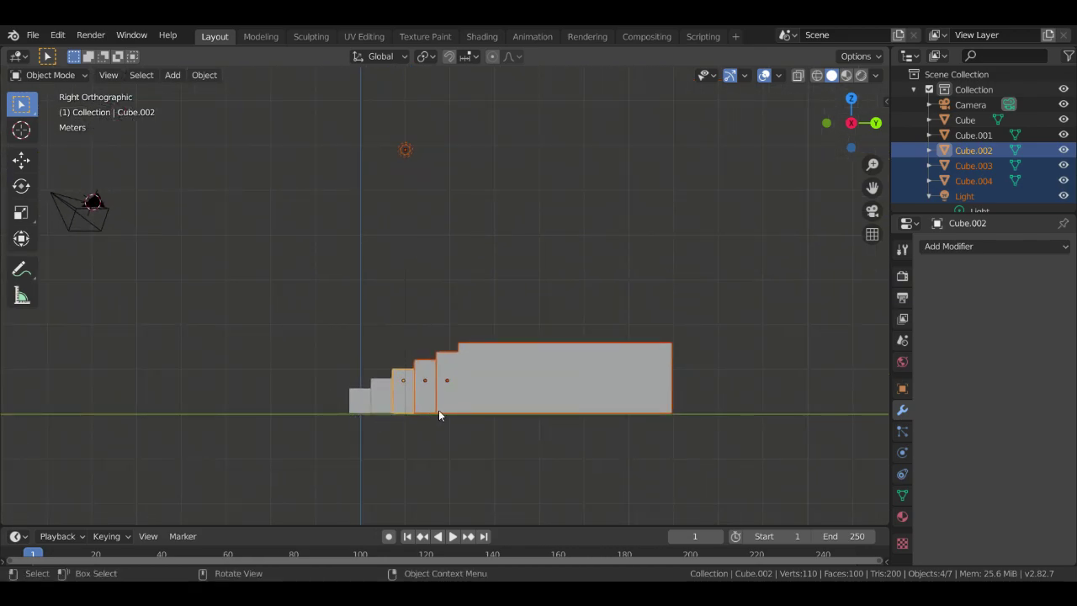
pyautogui.keyDown('shift'); pyautogui.click(403, 150); pyautogui.keyUp('shift')
pyautogui.keyDown('shift'); pyautogui.click(404, 152); pyautogui.keyUp('shift')
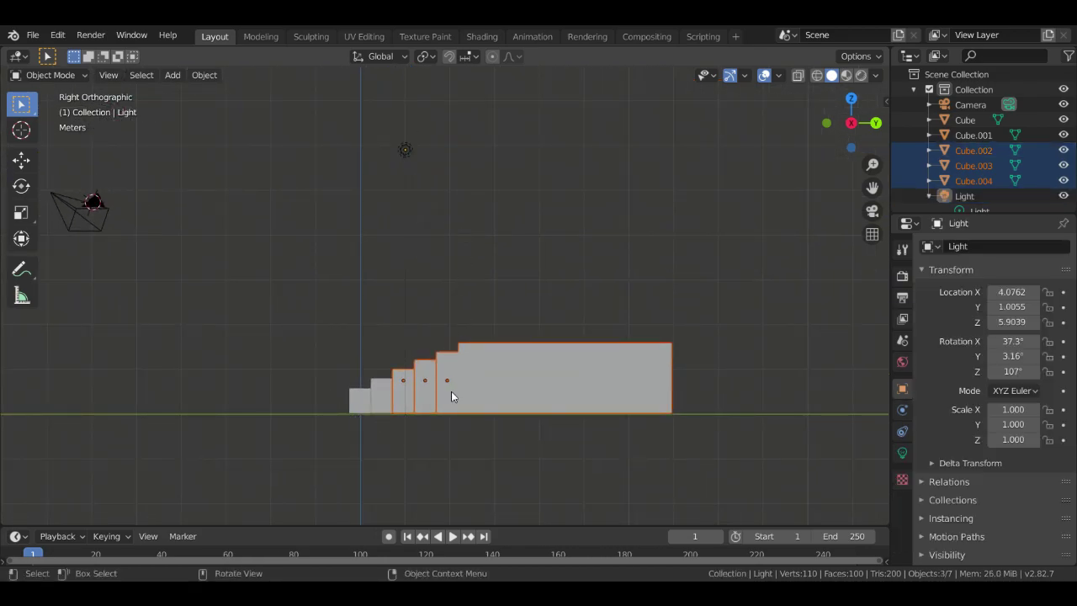
pyautogui.click(305, 313)
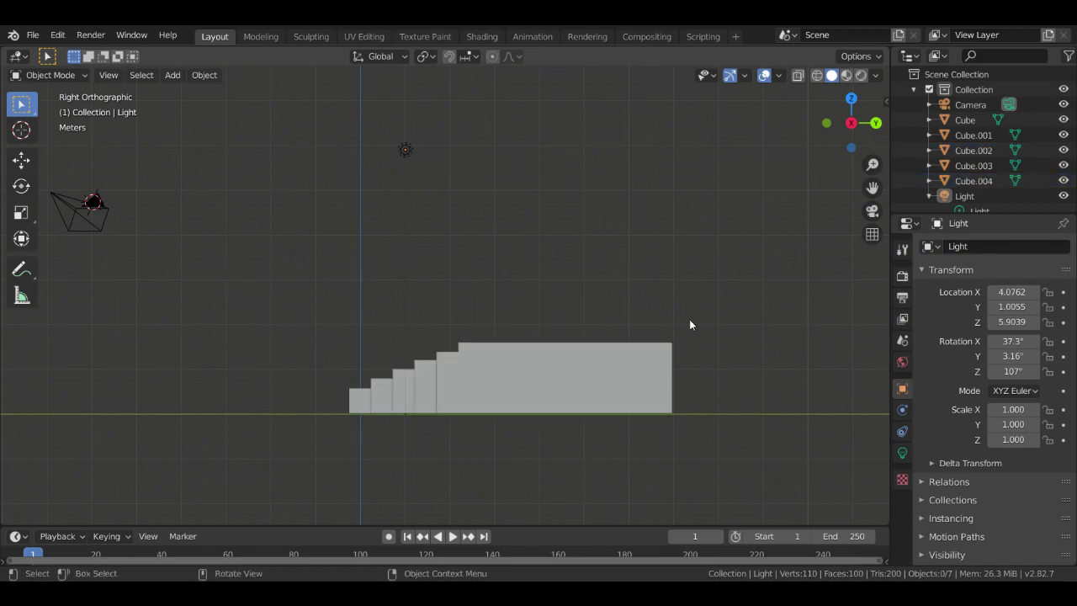
# Hide the light and select Cube.001 through Cube.004, adding Cube last as the active object
pyautogui.click(930, 196)
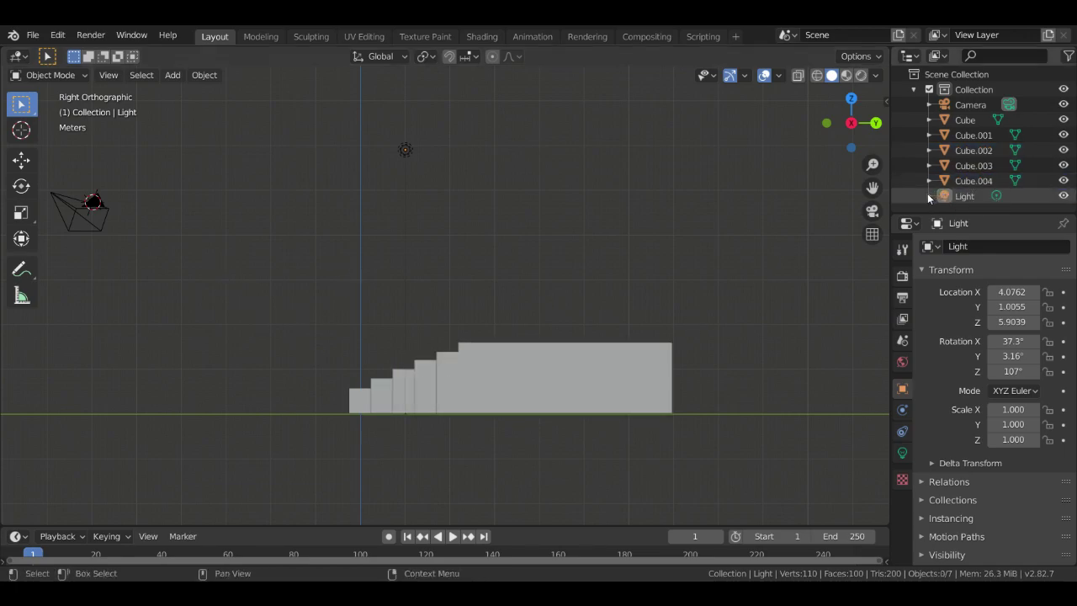
pyautogui.click(963, 196)
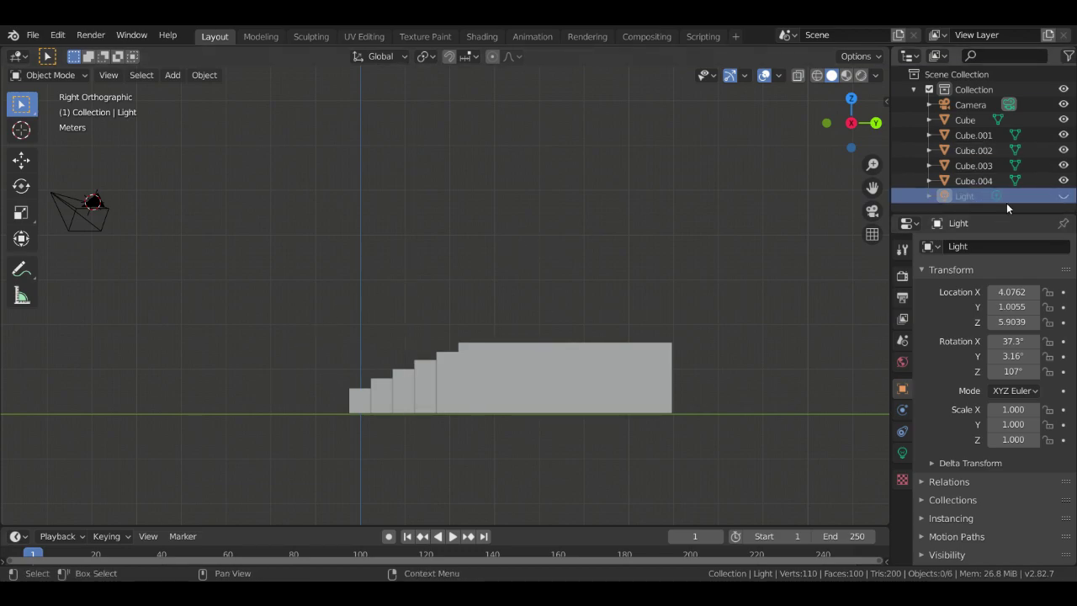
pyautogui.click(980, 145)
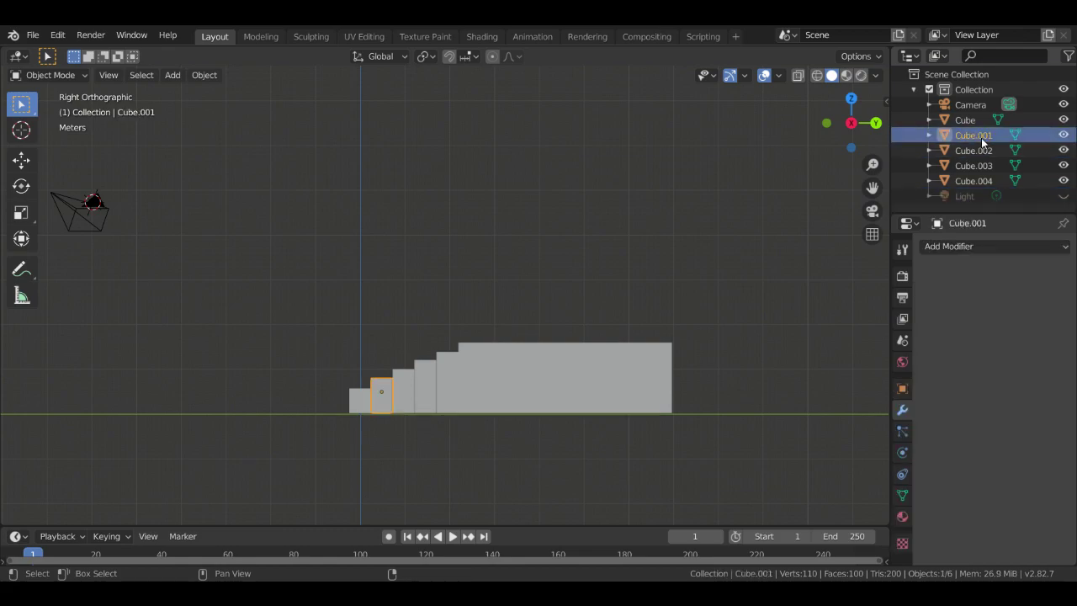
pyautogui.keyDown('shift'); pyautogui.click(981, 151); pyautogui.keyUp('shift')
pyautogui.keyDown('shift'); pyautogui.click(980, 166); pyautogui.keyUp('shift')
pyautogui.keyDown('shift'); pyautogui.click(981, 181); pyautogui.keyUp('shift')
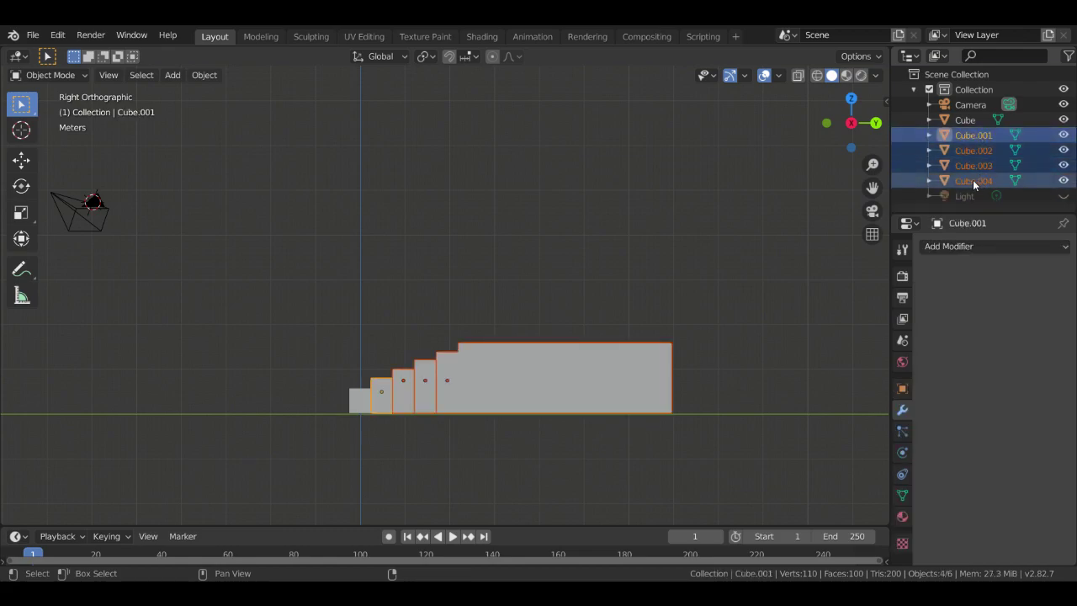
pyautogui.keyDown('ctrl'); pyautogui.click(966, 119); pyautogui.keyUp('ctrl')
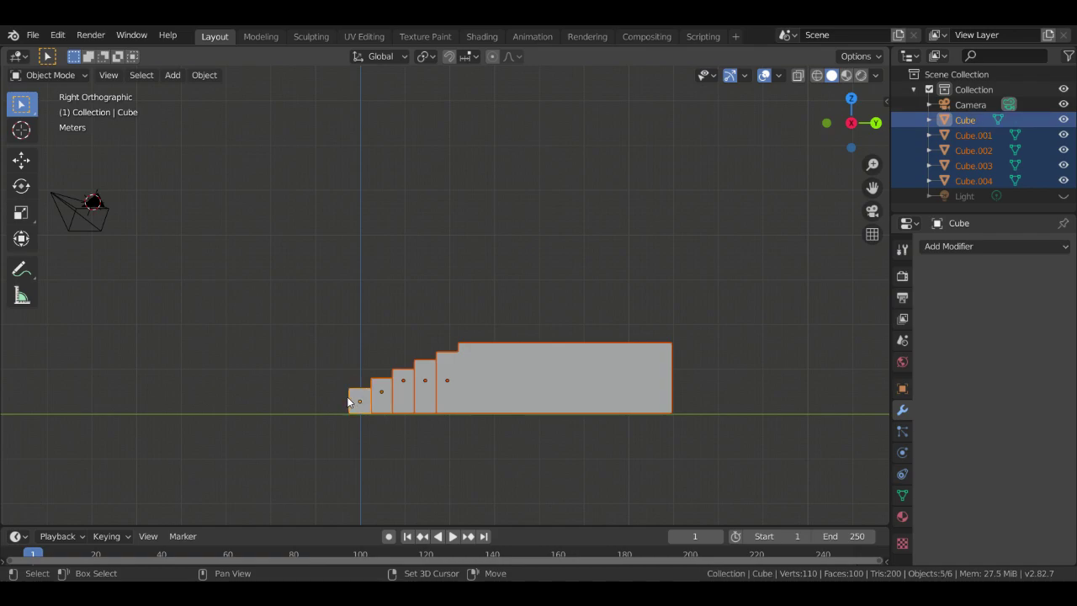
pyautogui.rightClick(964, 166)
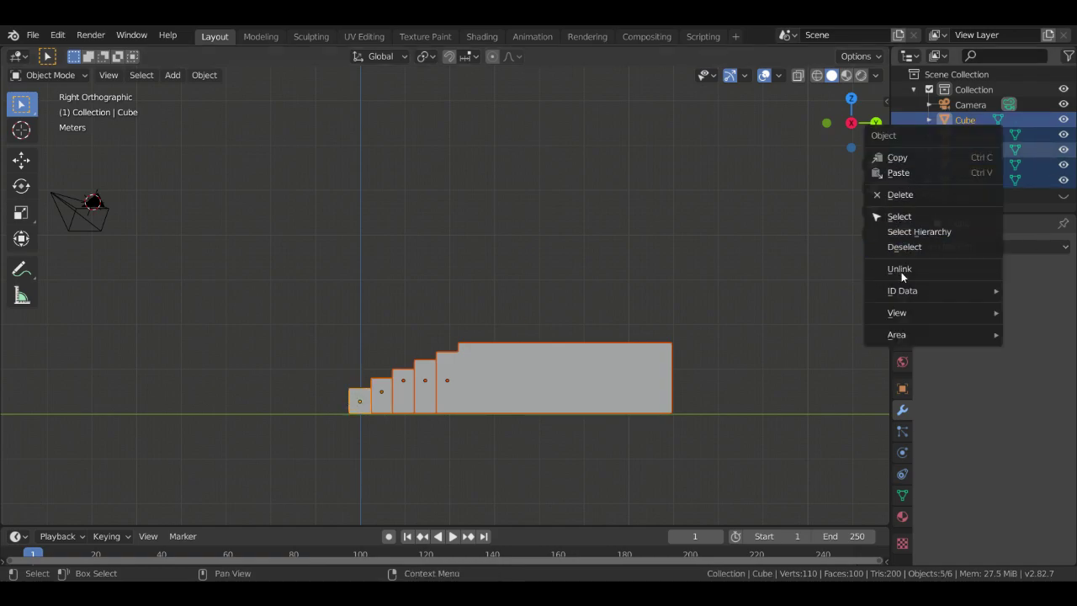
pyautogui.moveTo(913, 334)
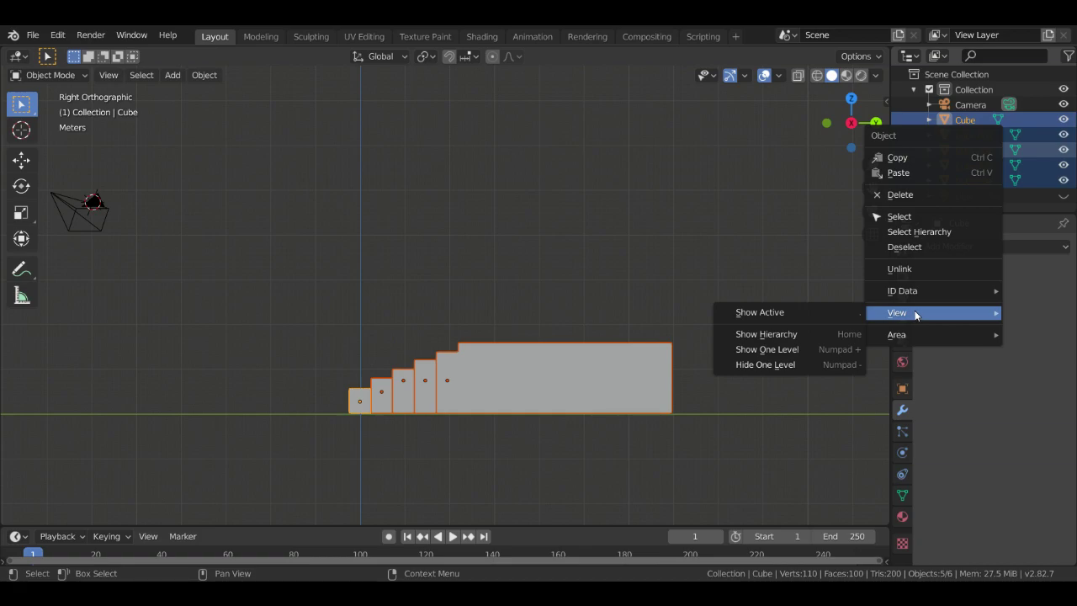
pyautogui.click(914, 232)
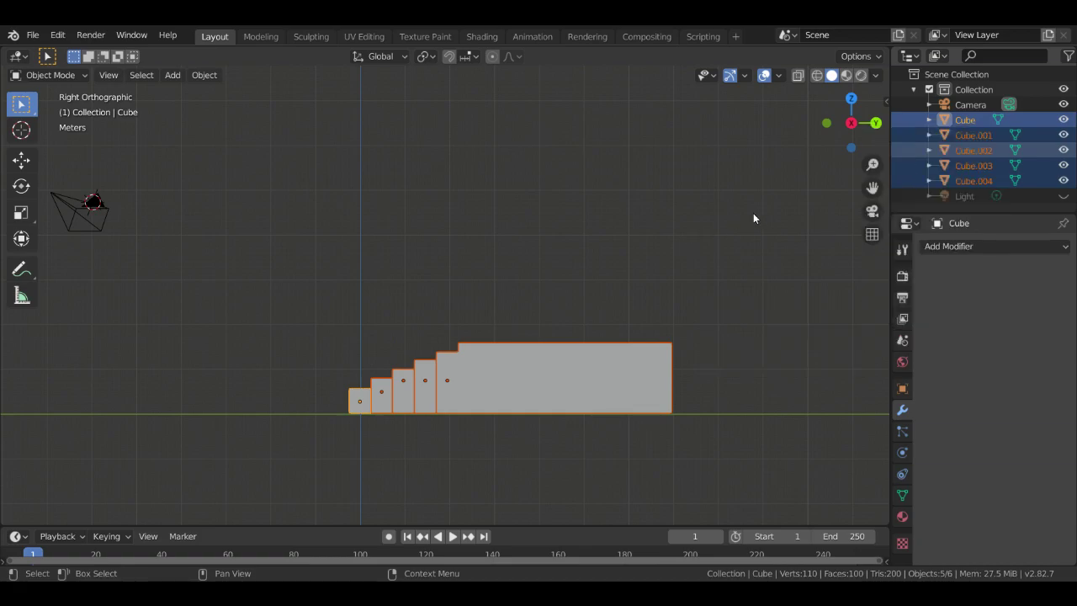
# Parent the selected stair blocks to the active front block, Cube, as an Object parent
pyautogui.rightClick(535, 390)
pyautogui.moveTo(499, 381)
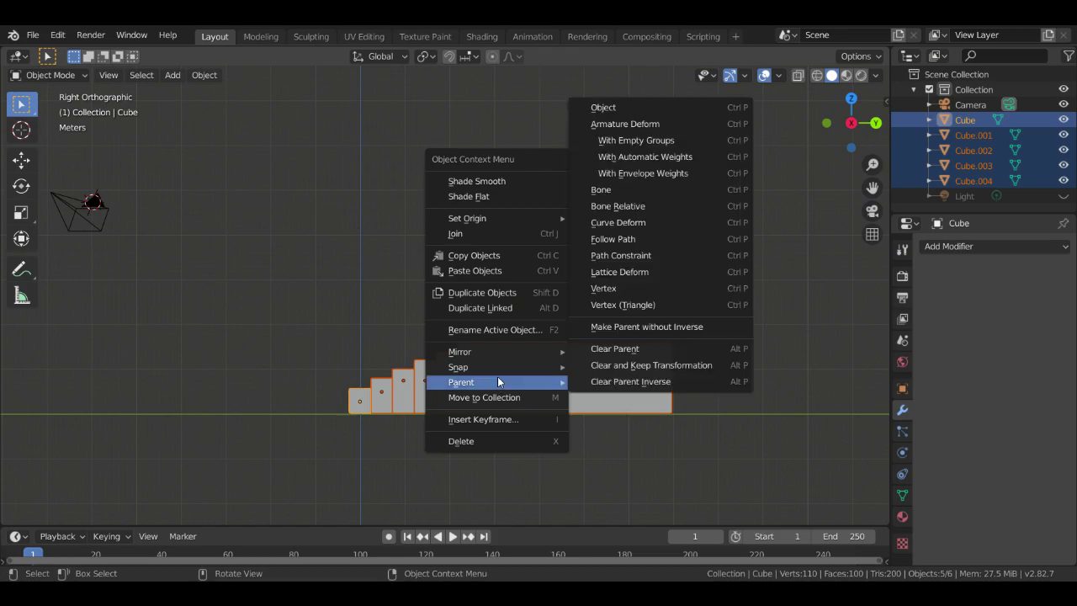
pyautogui.click(602, 107)
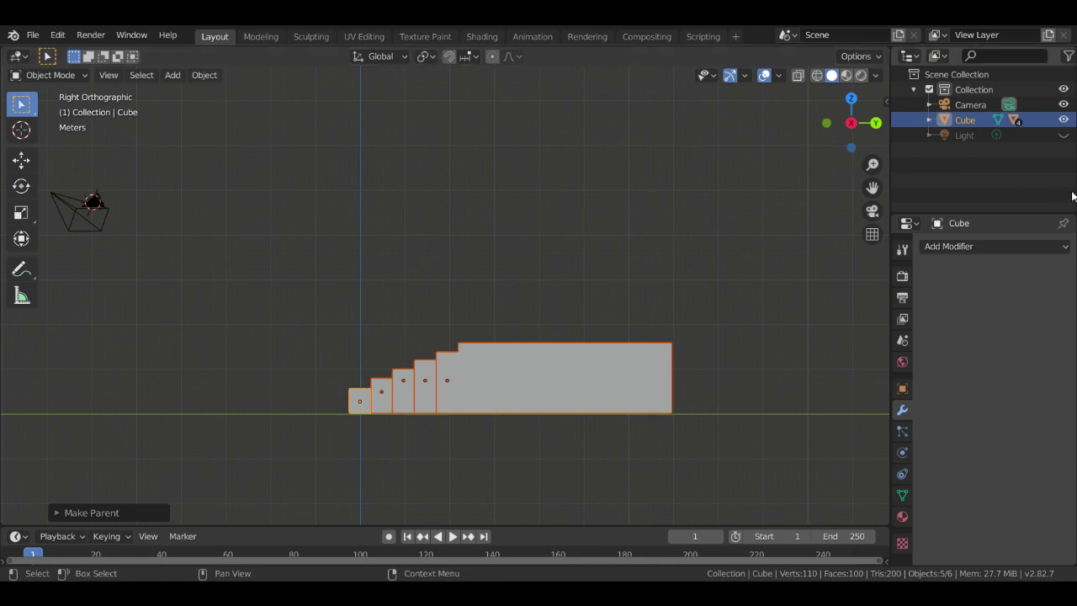
# Move the linked staircase by about -2.2 m in X, 0.1 m in Y and 2 m in Z, and copy its five blocks
pyautogui.moveTo(528, 243); pyautogui.dragTo(555, 295, button='middle')
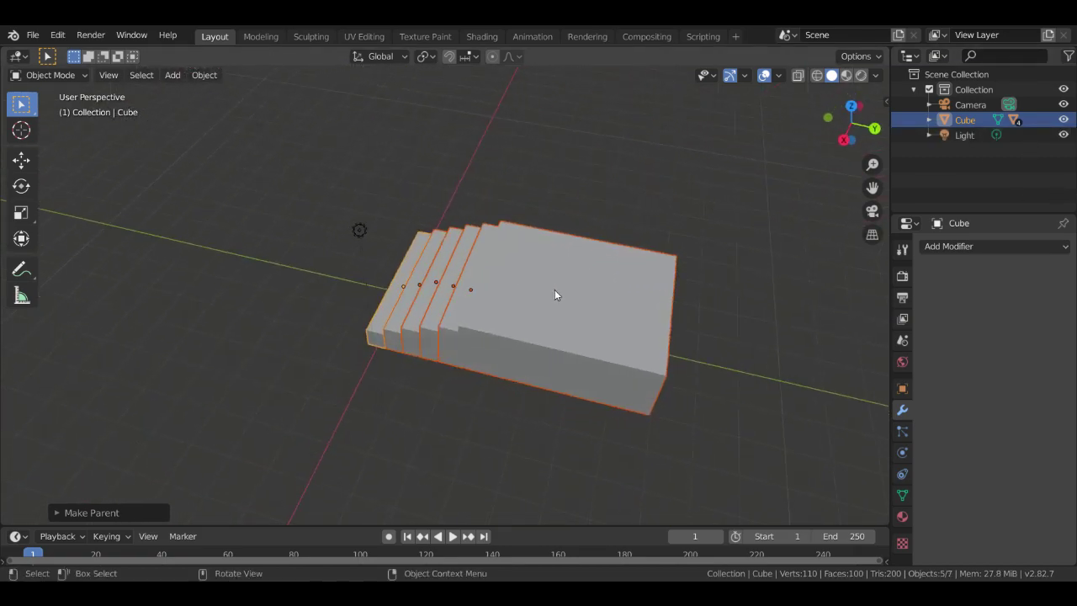
pyautogui.press('g')
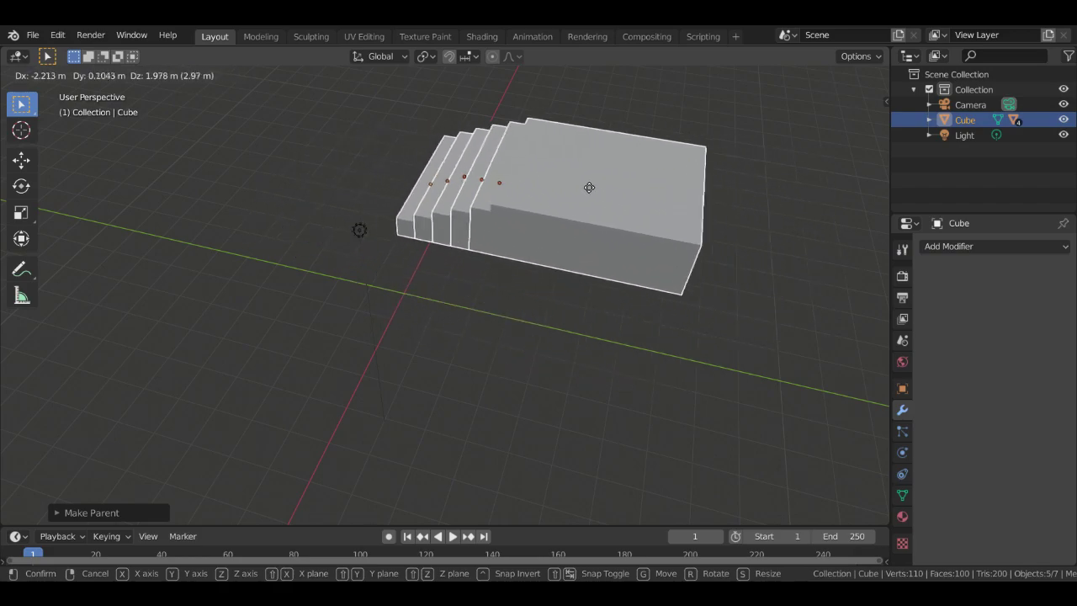
pyautogui.click(587, 187)
pyautogui.scroll(-3, 578, 297)
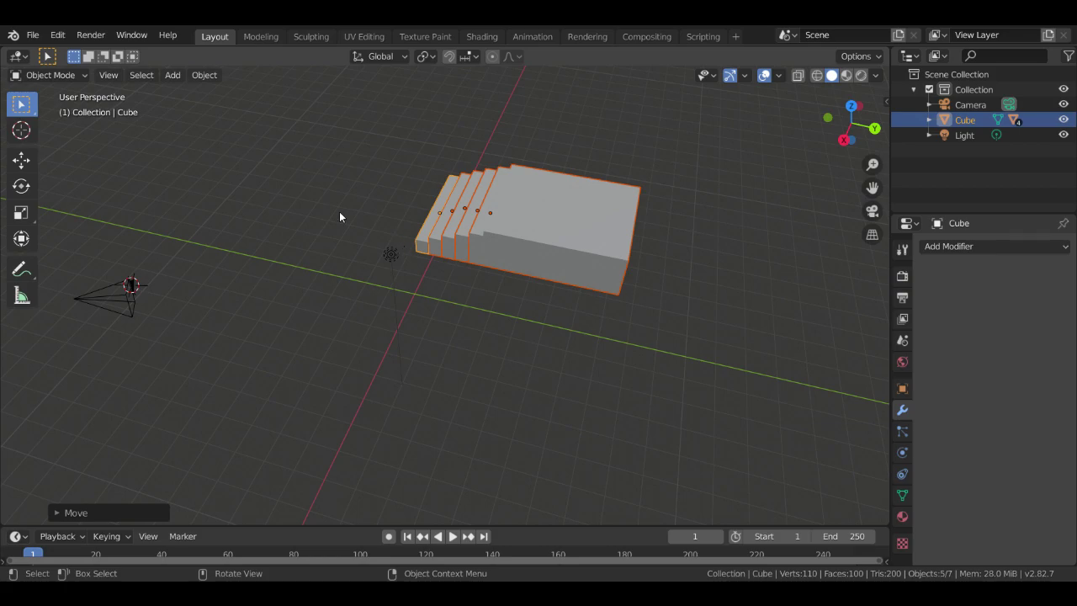
pyautogui.hotkey('ctrl', 'c')
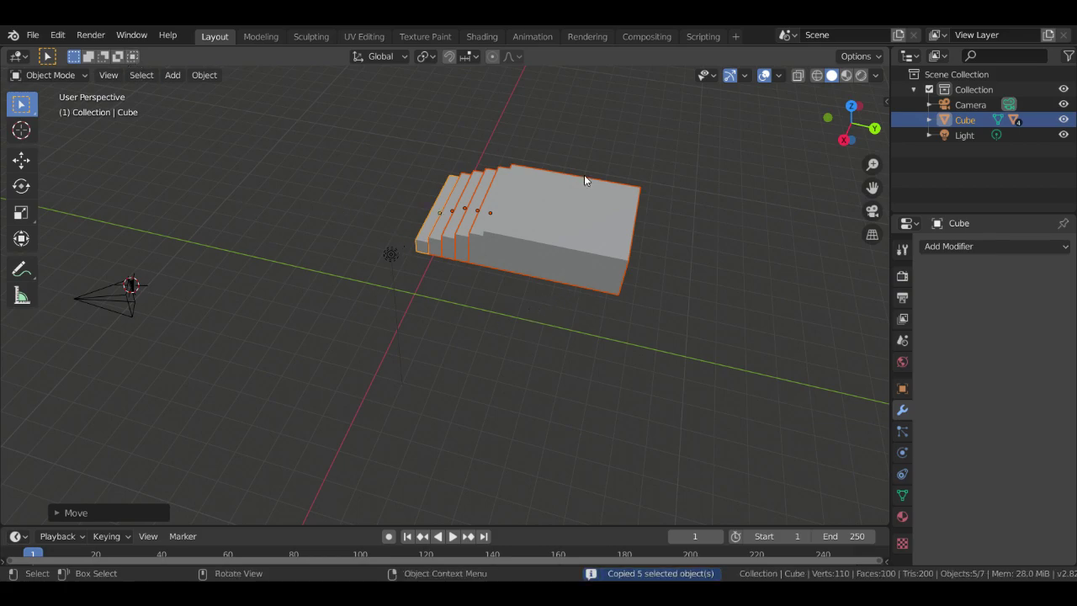
# Save the file as "train stairways.blend" in the E:\final project class blender files\models folder
pyautogui.click(32, 34)
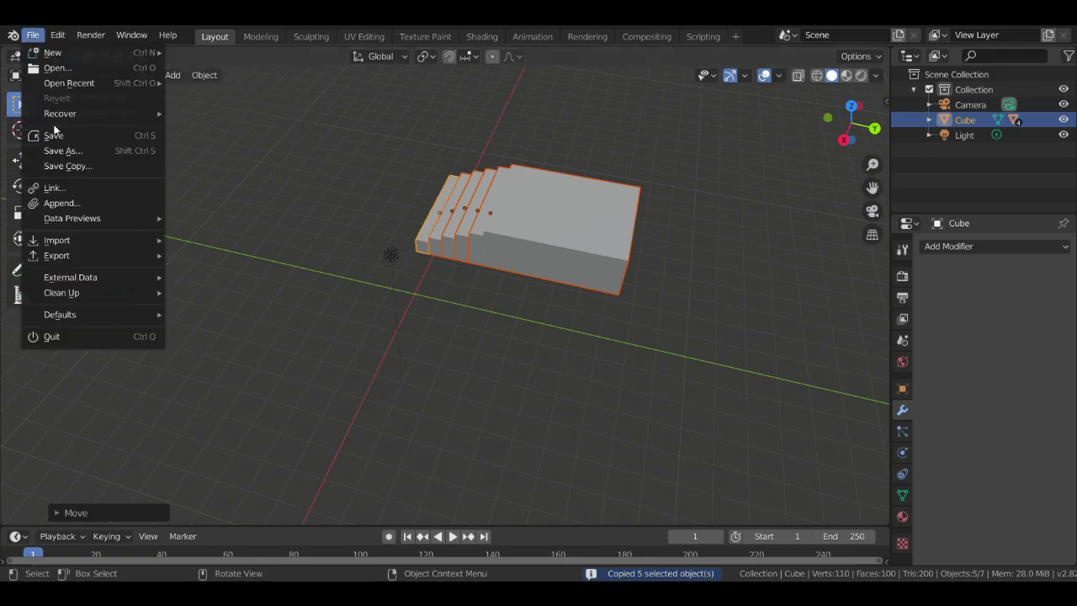
pyautogui.click(85, 153)
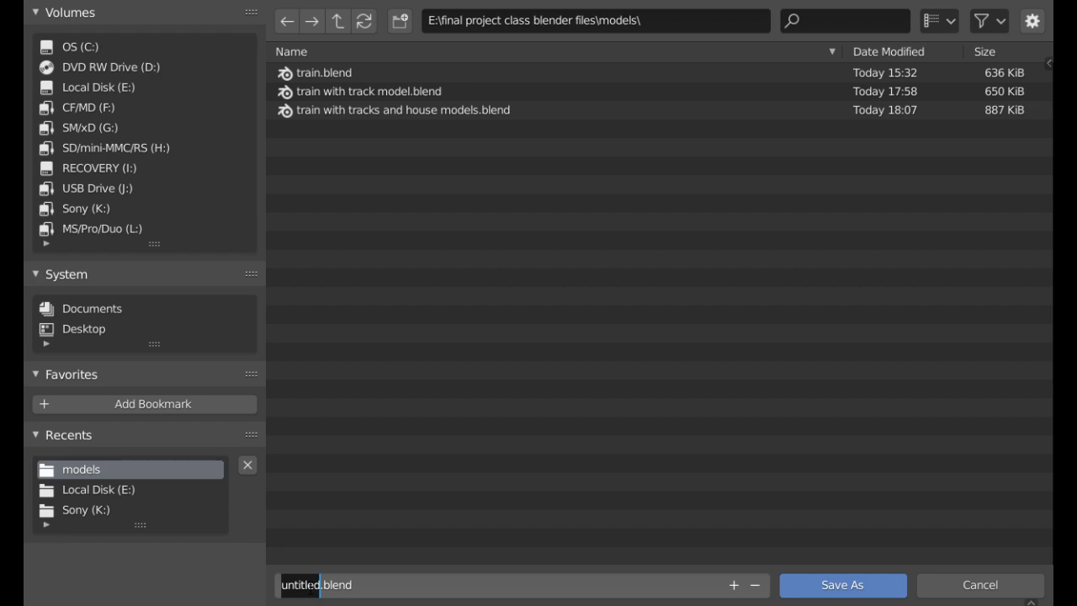
pyautogui.write('train st')
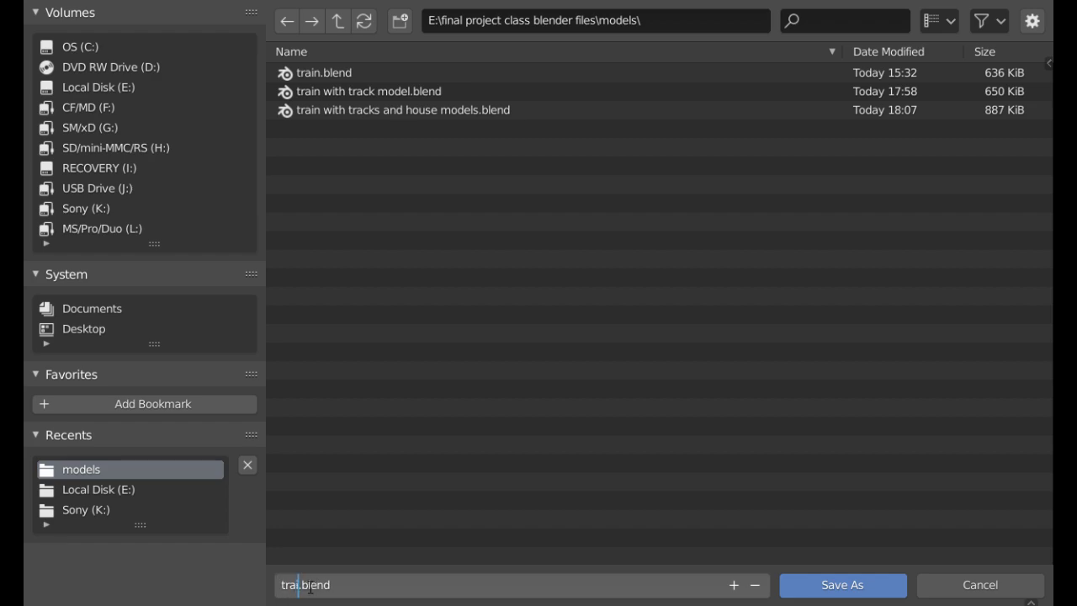
pyautogui.write('airways')
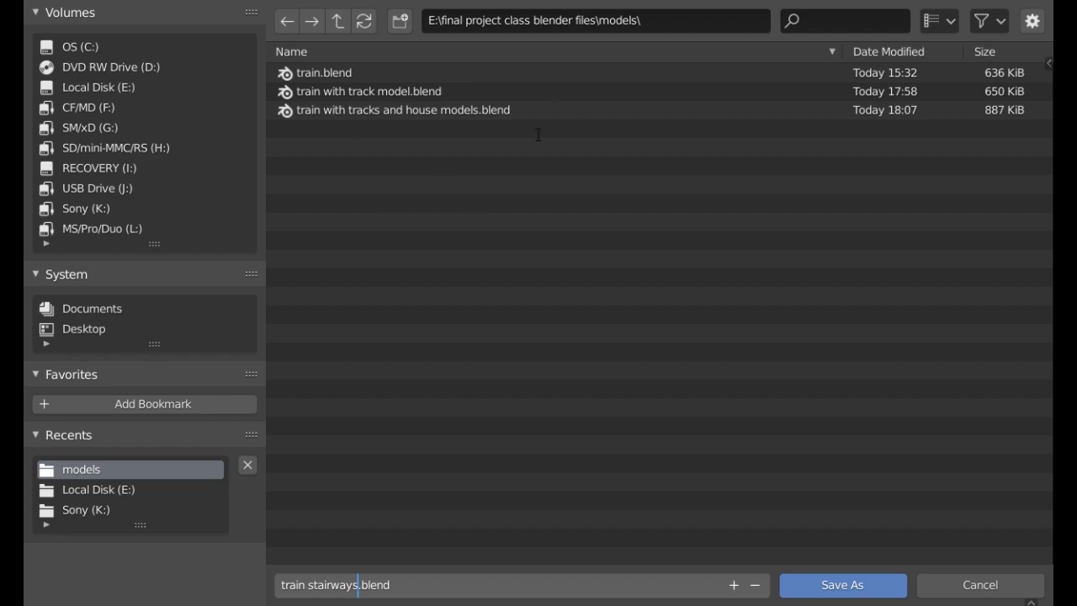
pyautogui.click(833, 587)
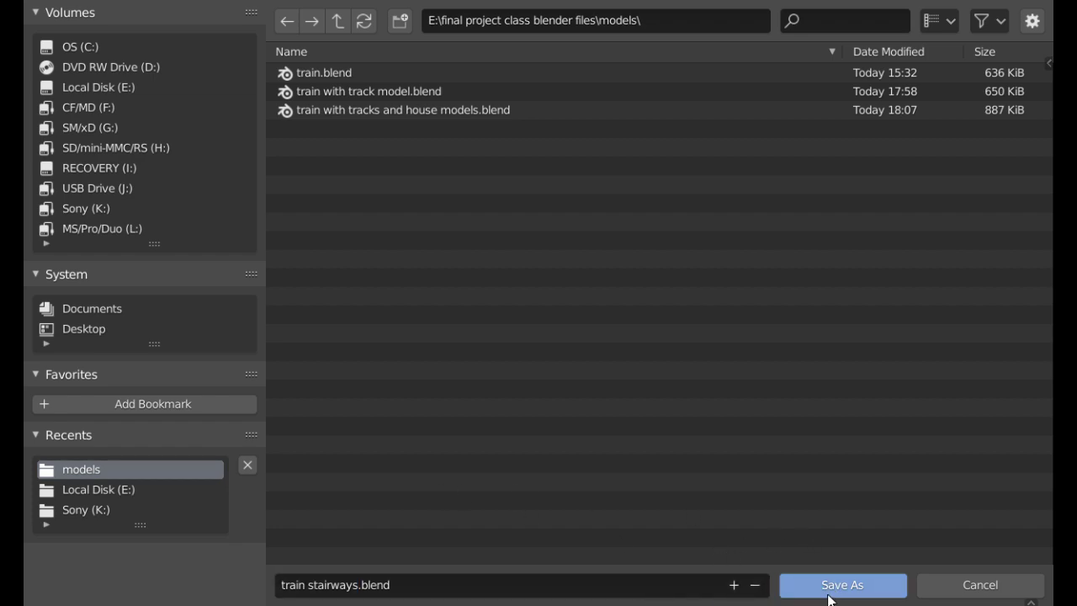
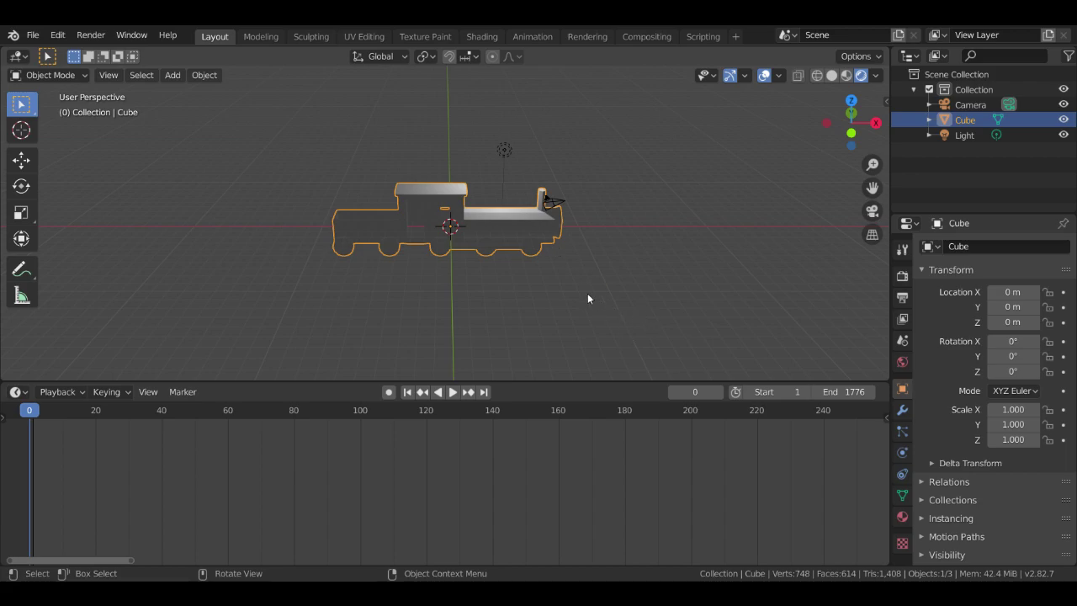
pyautogui.scroll(4, 571, 291)
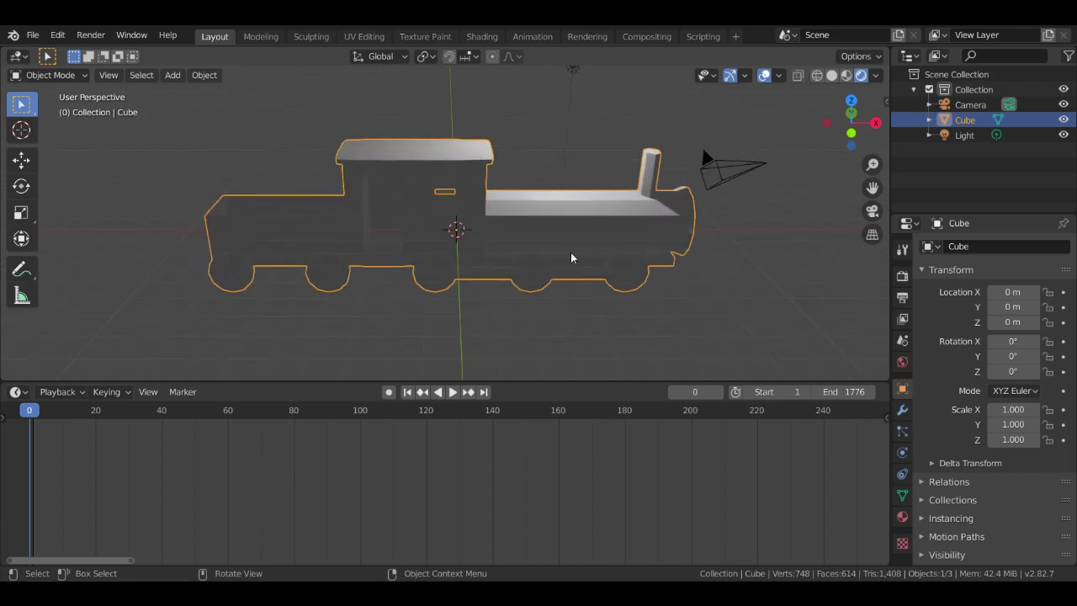
pyautogui.scroll(-2, 570, 261)
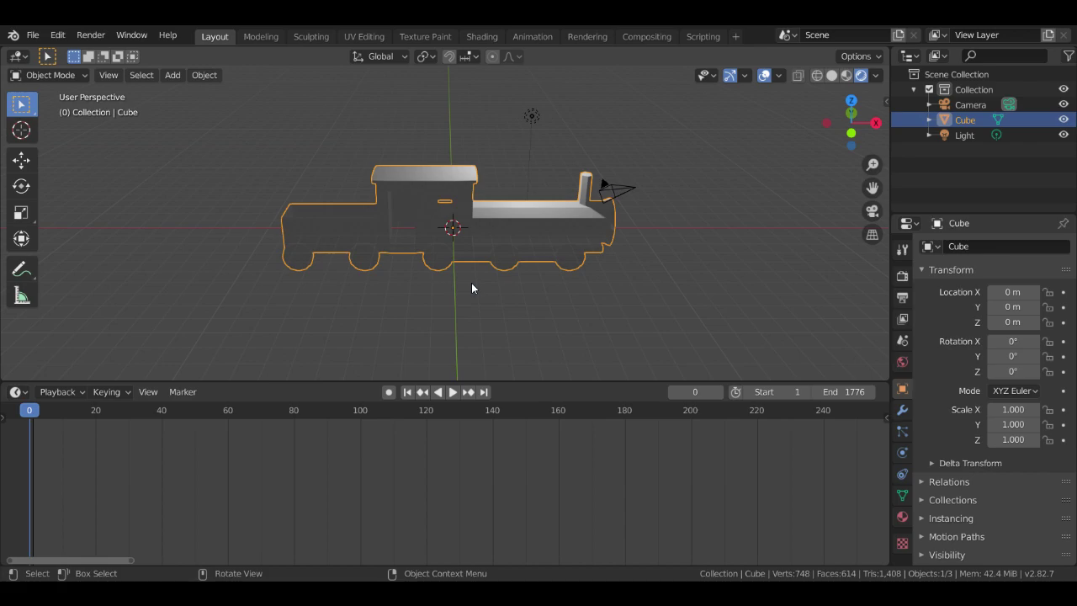
pyautogui.scroll(-2, 546, 292)
pyautogui.scroll(5, 560, 286)
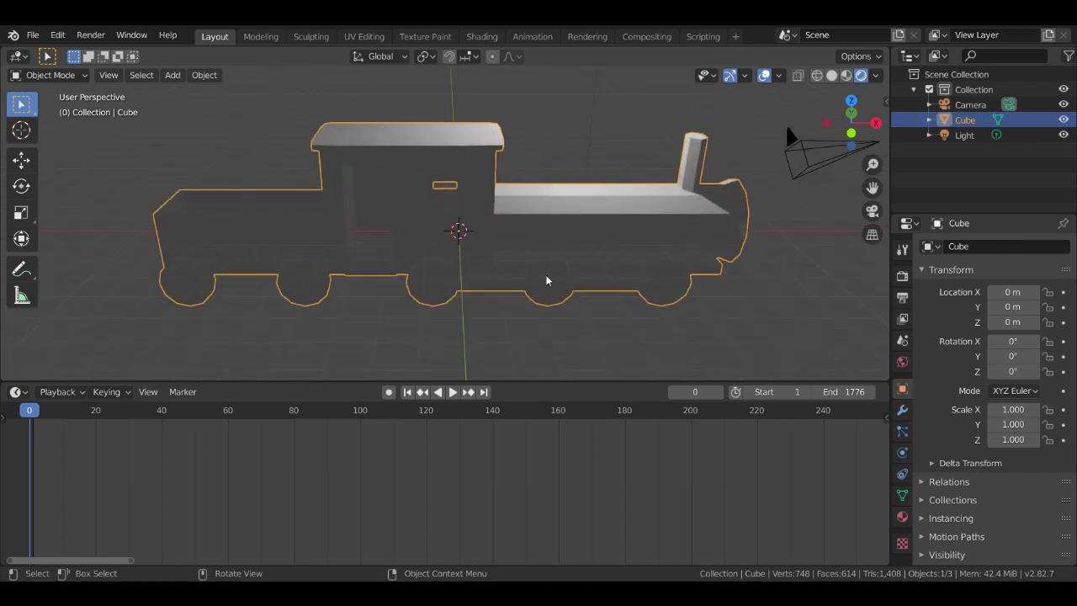
pyautogui.scroll(-3, 493, 263)
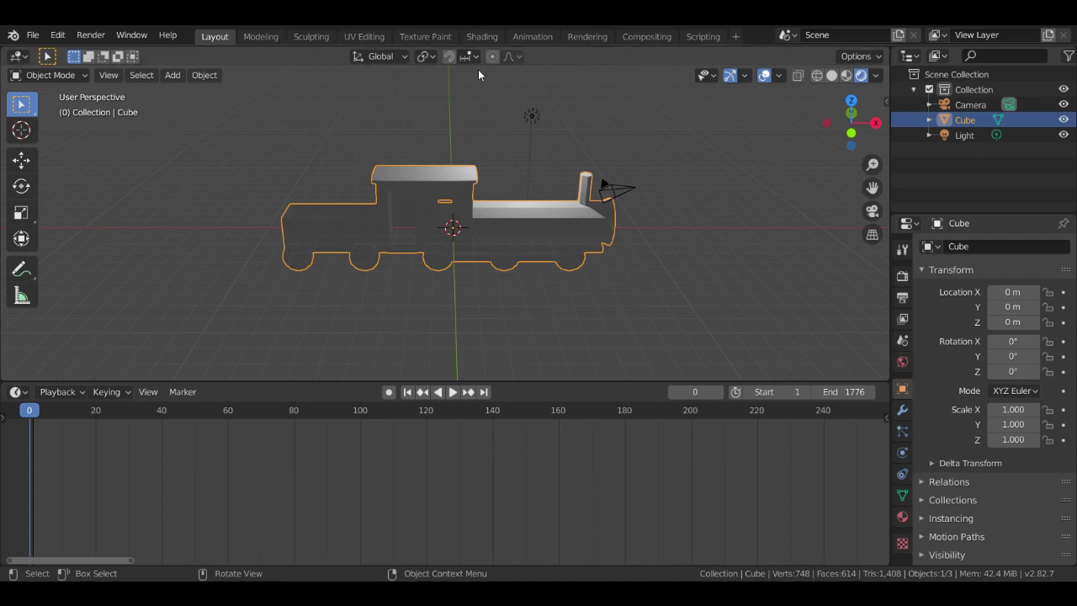
pyautogui.scroll(-2, 433, 294)
pyautogui.scroll(4, 444, 268)
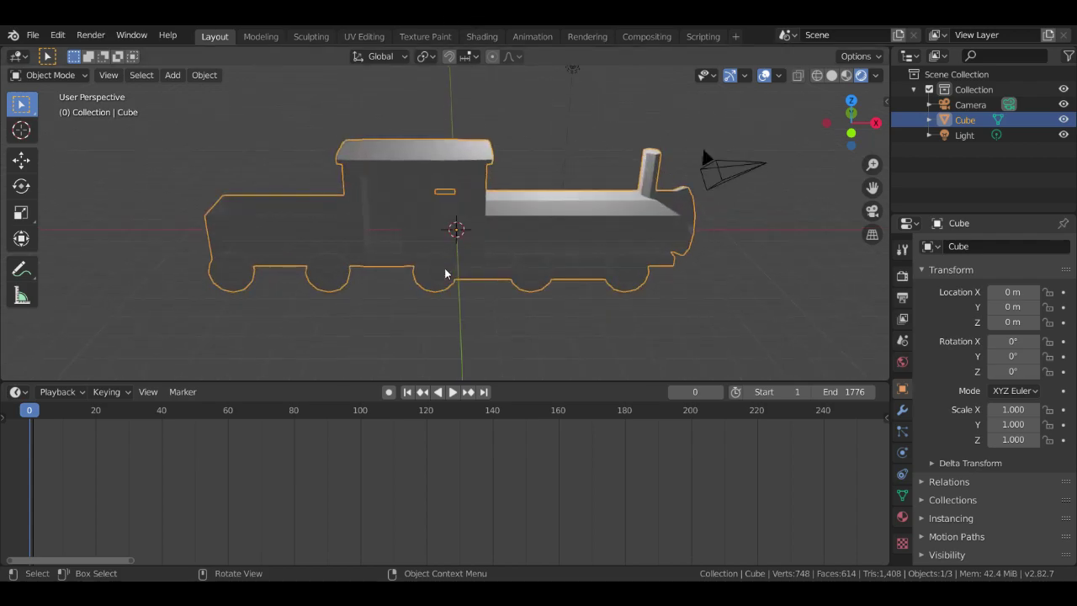
pyautogui.scroll(-1, 444, 250)
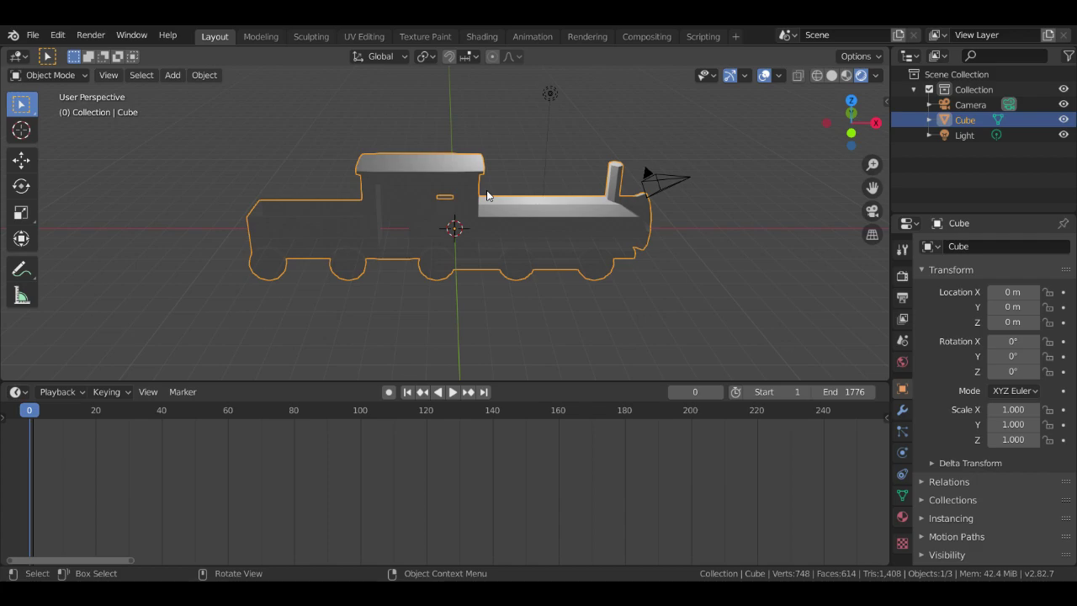
# Insert a LocRotScale keyframe for the train at frame 0
pyautogui.rightClick(359, 197)
pyautogui.click(294, 289)
pyautogui.click(303, 305)
pyautogui.rightClick(307, 288)
pyautogui.click(310, 288)
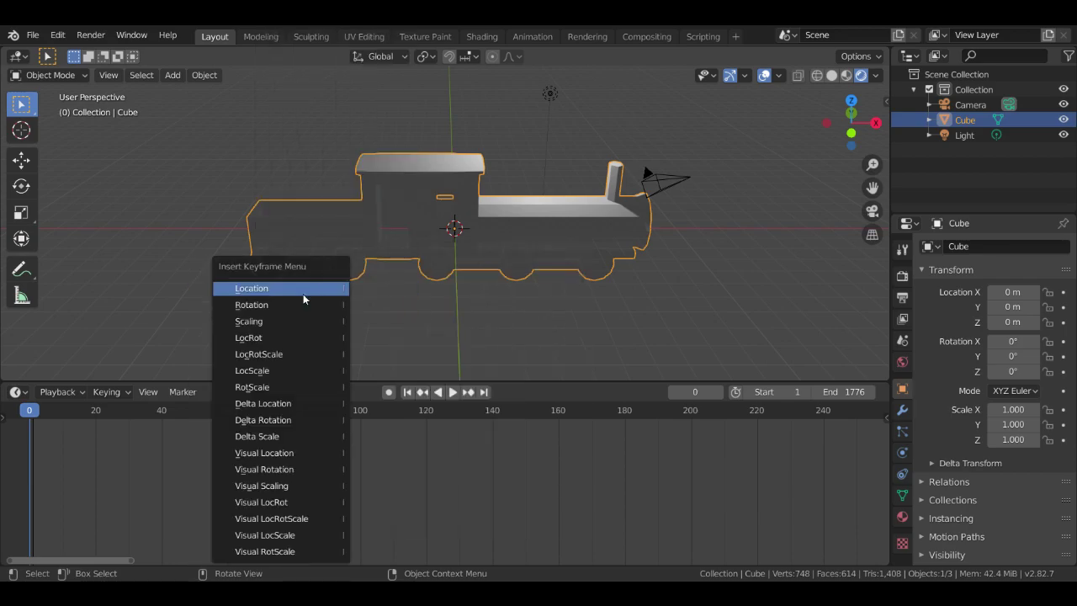
pyautogui.click(264, 354)
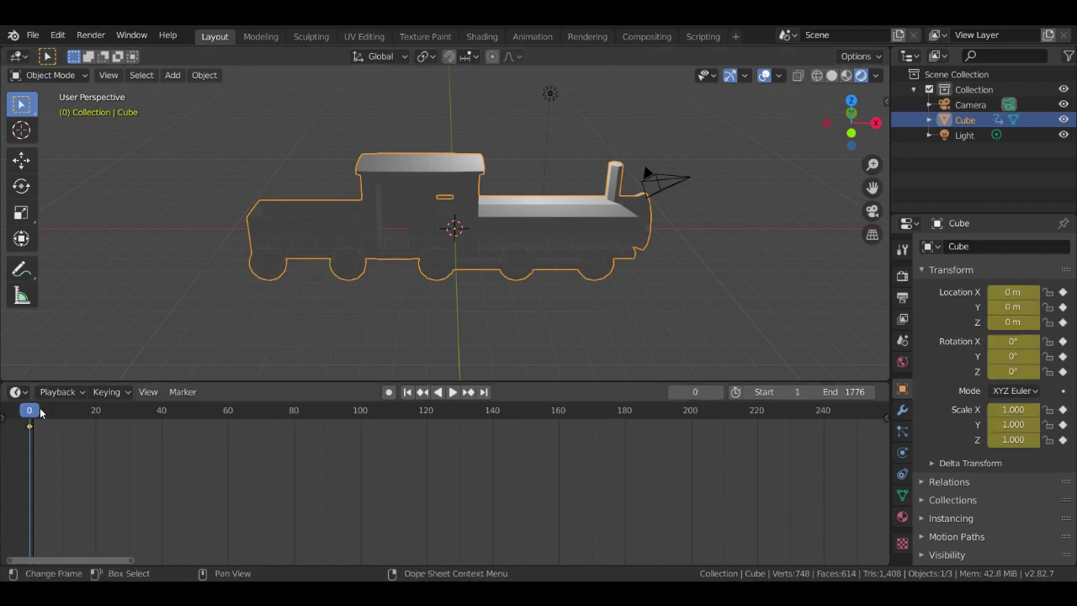
# Advance the animation to frame 1288 and bring that part of the timeline into view
pyautogui.press('space')
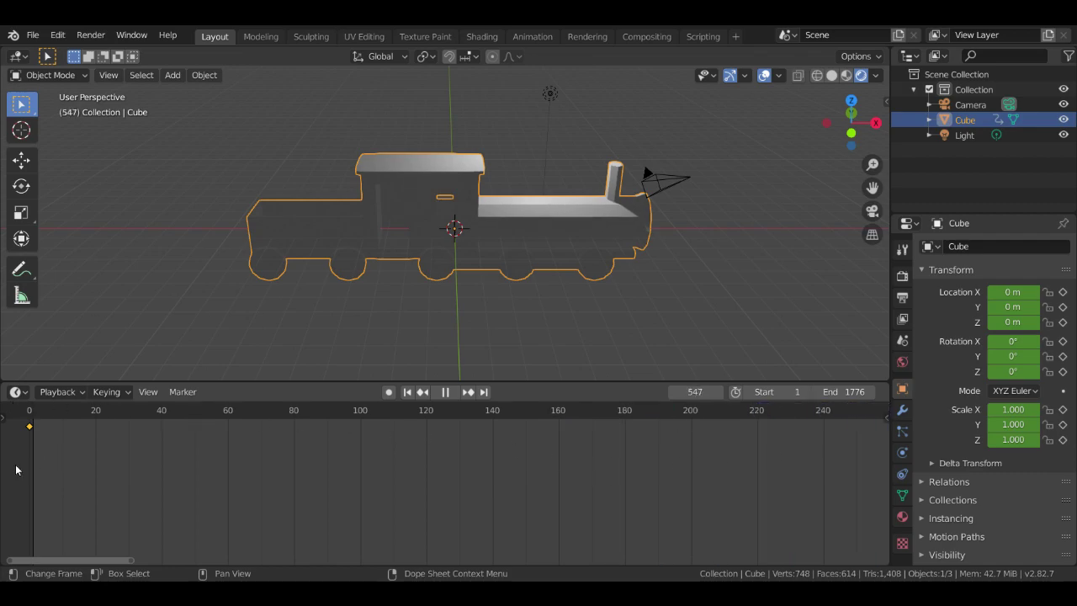
pyautogui.press('space')
pyautogui.scroll(-3, 261, 504)
pyautogui.scroll(-3, 529, 525)
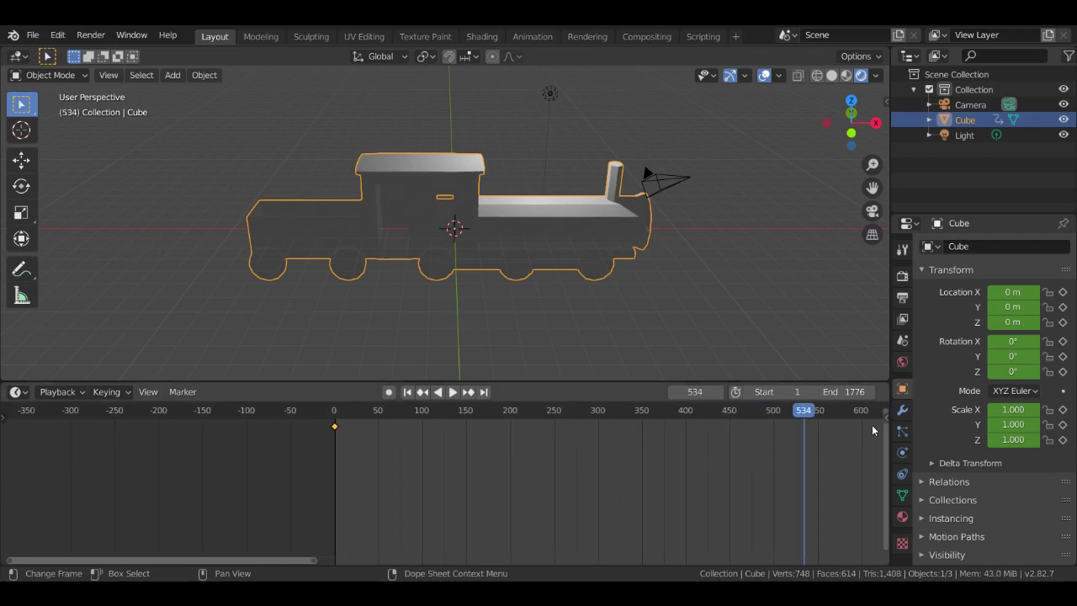
pyautogui.press('space')
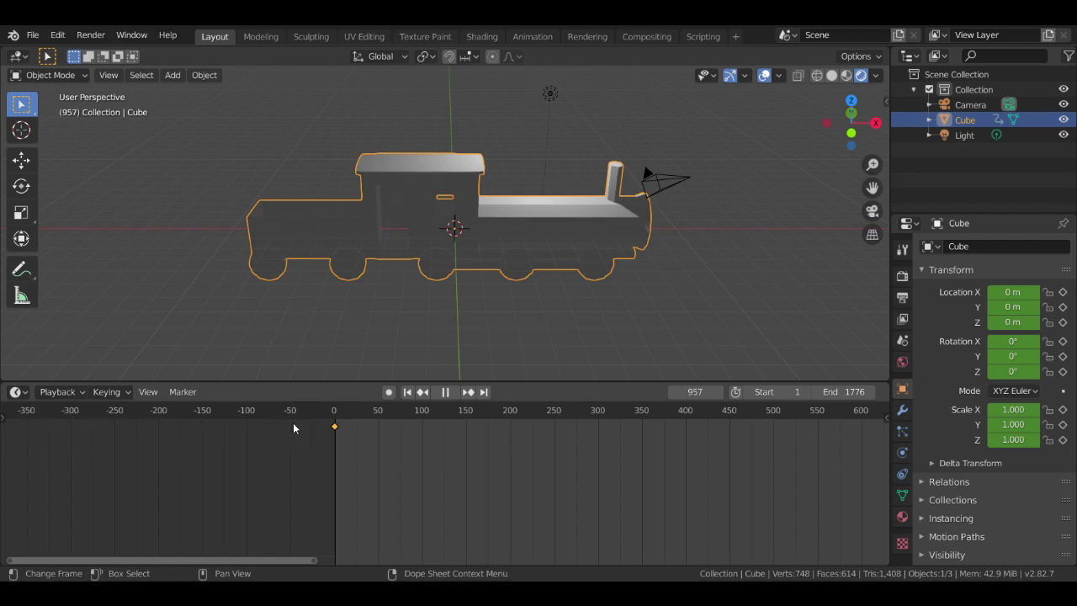
pyautogui.press('space')
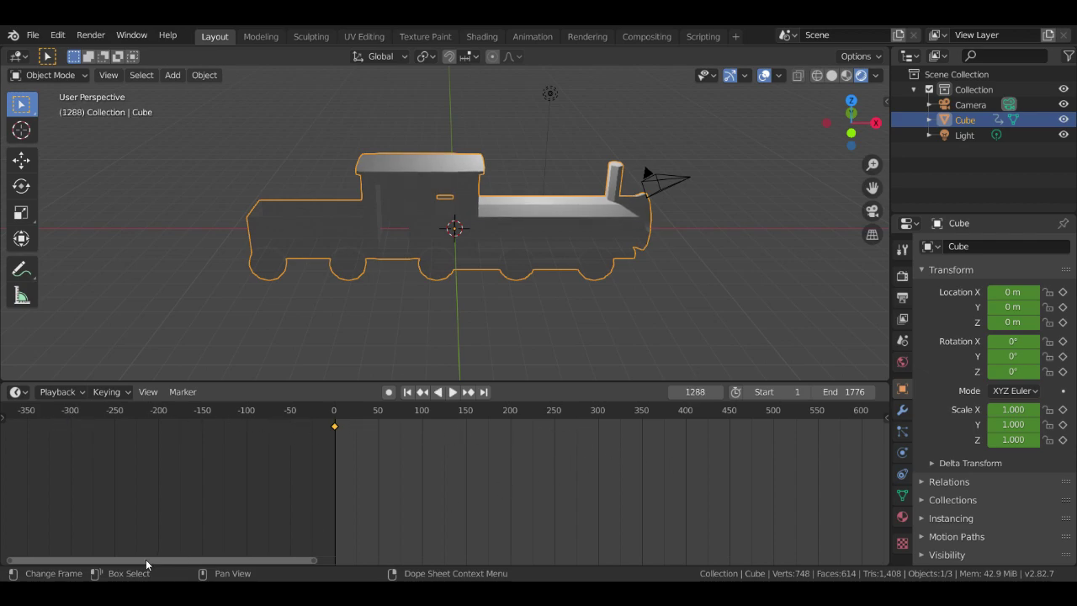
pyautogui.moveTo(185, 558); pyautogui.dragTo(560, 559)
pyautogui.scroll(-10, 434, 343)
pyautogui.scroll(4, 459, 243)
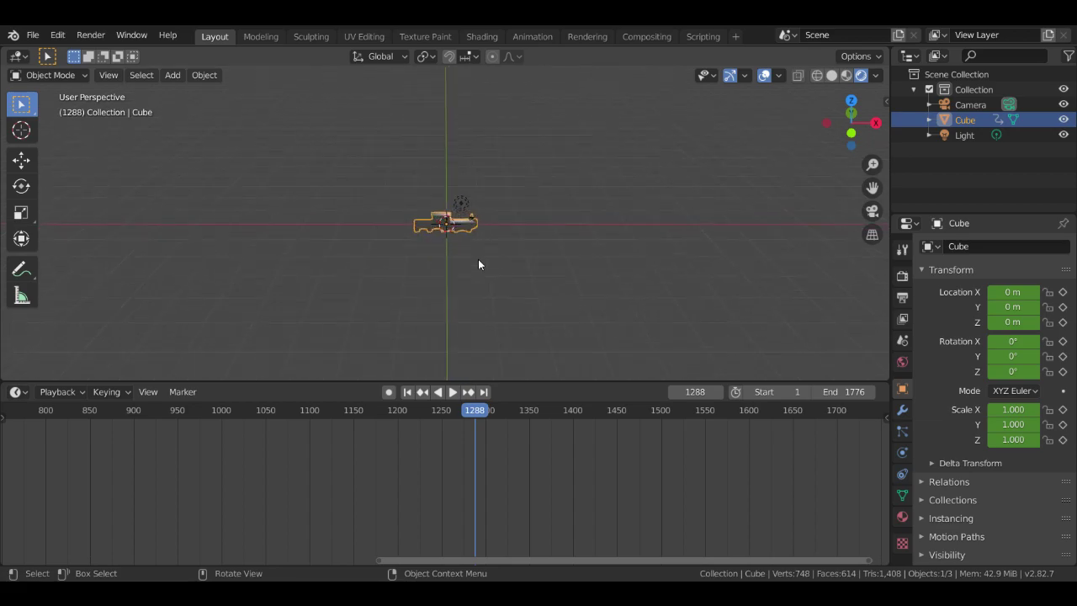
# Turn on auto keying and move the train about 207 m along the global X axis at frame 1288
pyautogui.click(388, 393)
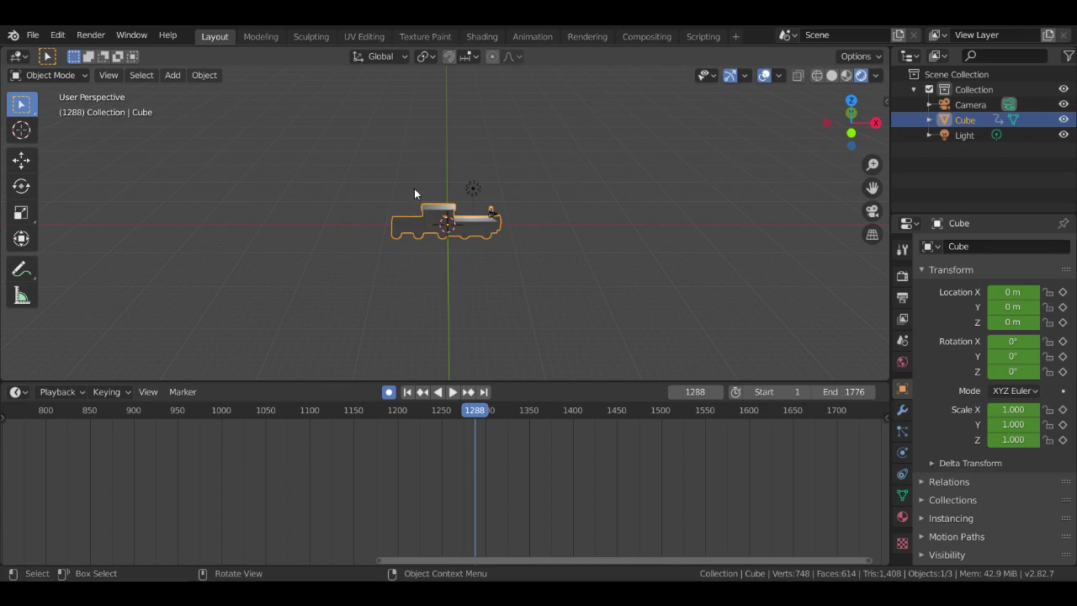
pyautogui.press('g')
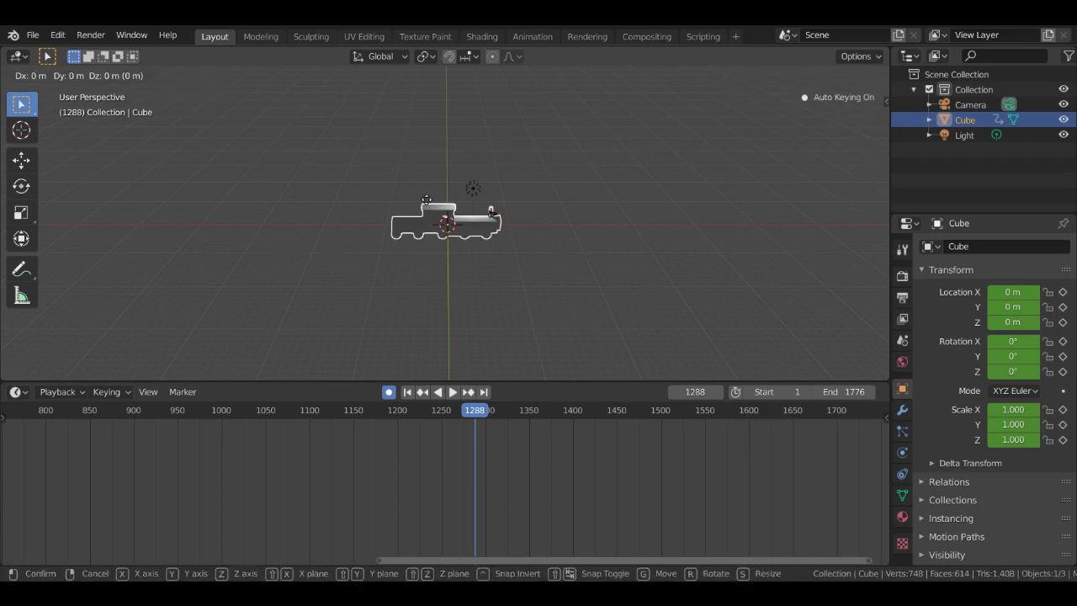
pyautogui.press('x')
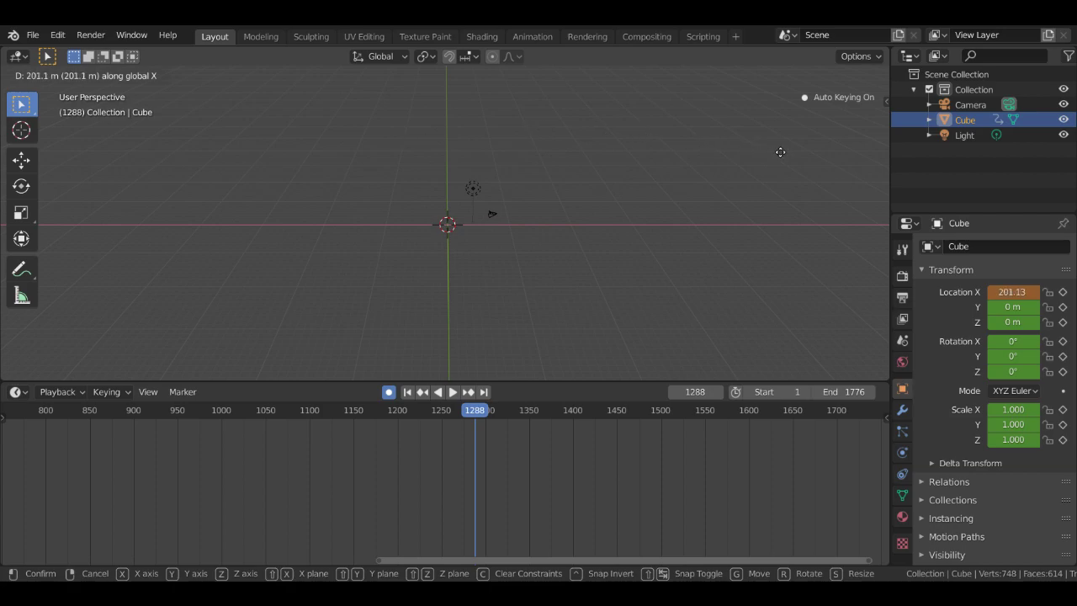
pyautogui.click(818, 154)
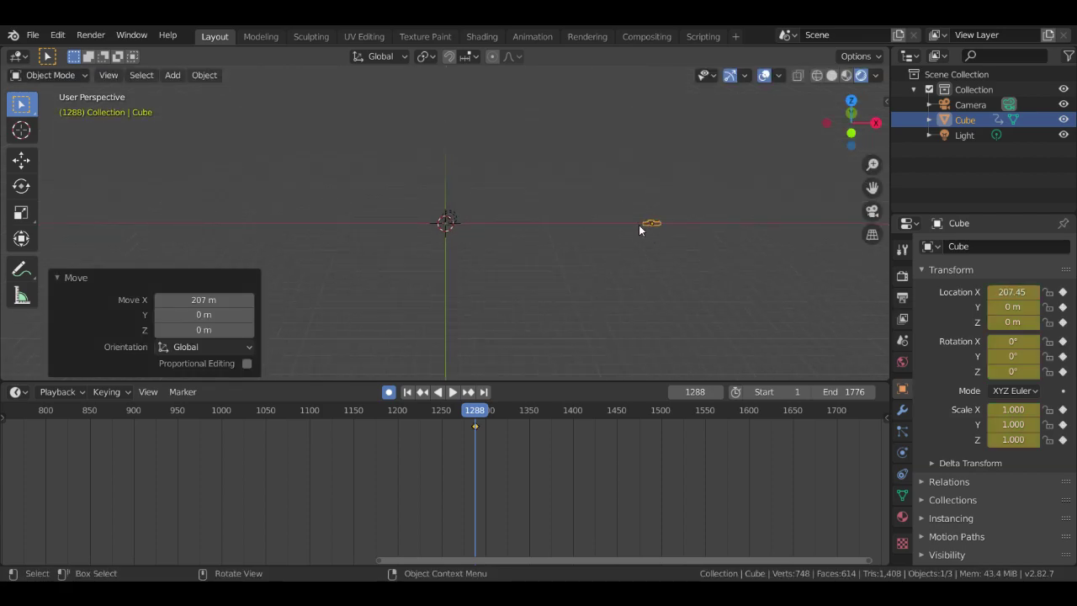
# Go to frame 1613 and move the train about another 193 m along the global X axis
pyautogui.press('space')
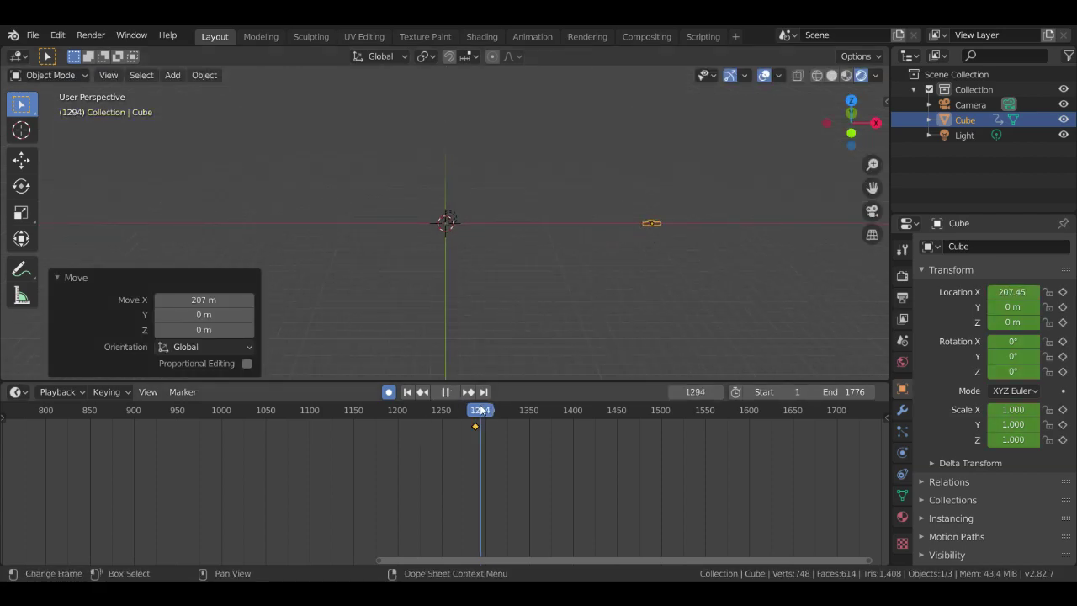
pyautogui.moveTo(481, 410); pyautogui.dragTo(760, 410)
pyautogui.press('space')
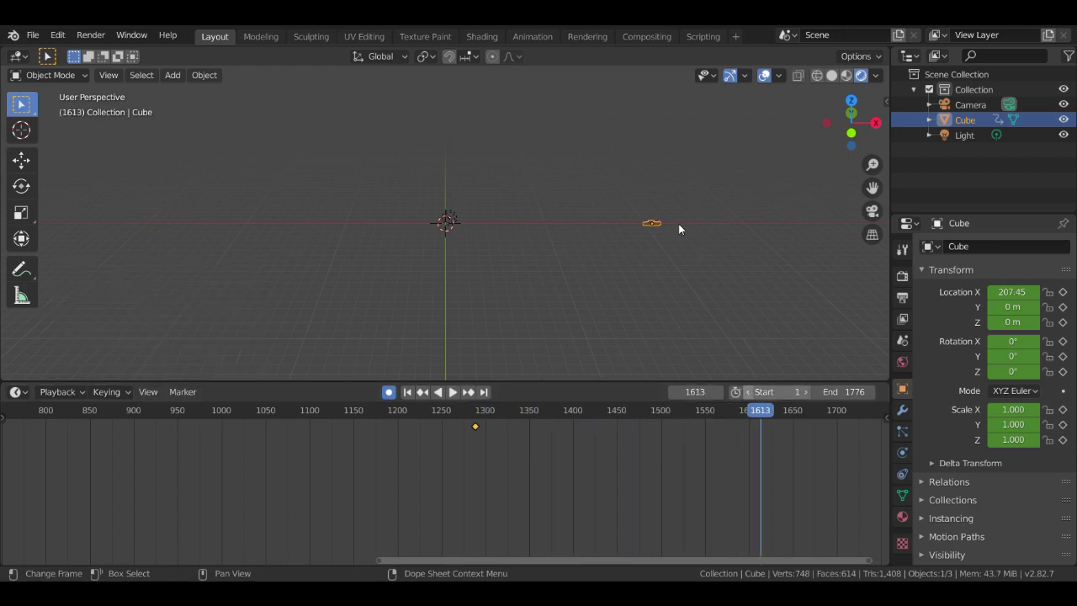
pyautogui.press('g')
pyautogui.press('x')
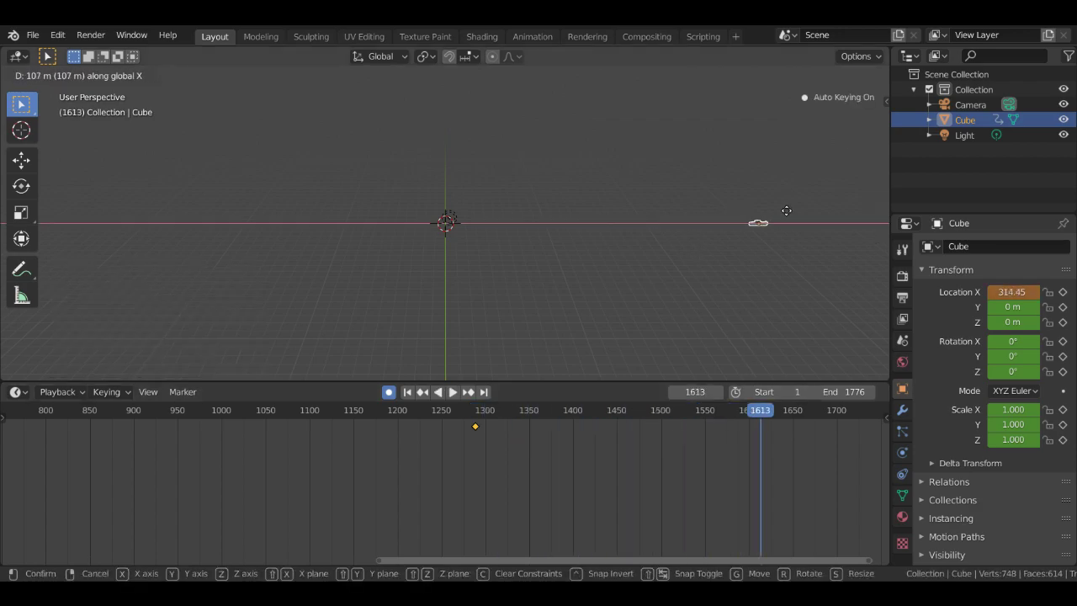
pyautogui.click(872, 211)
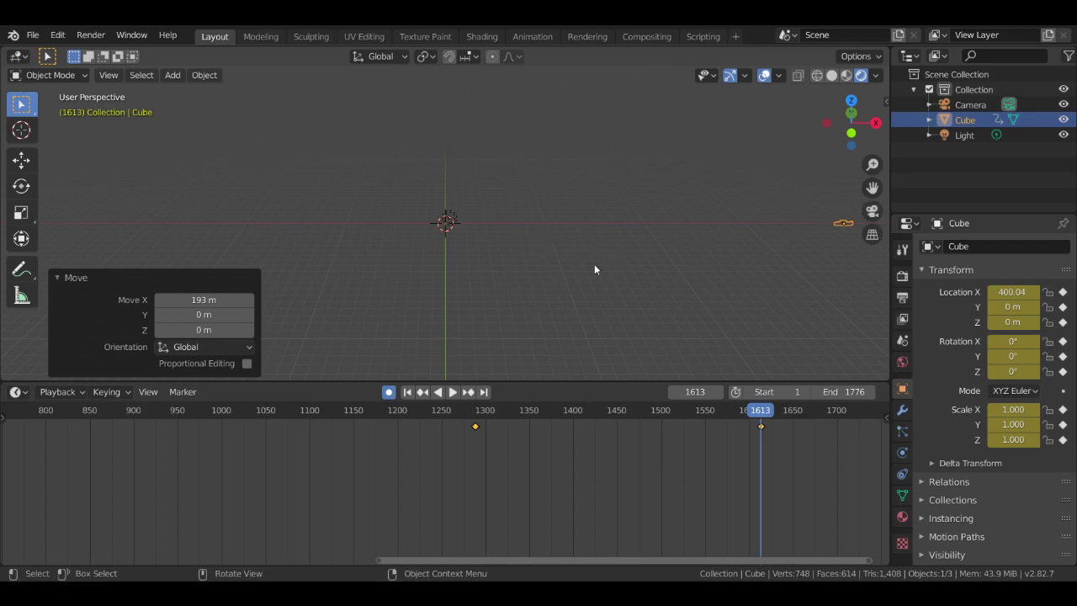
# Scrub back through the timeline, preview the opening of the train's motion and return to frame 0
pyautogui.click(739, 410)
pyautogui.press('space')
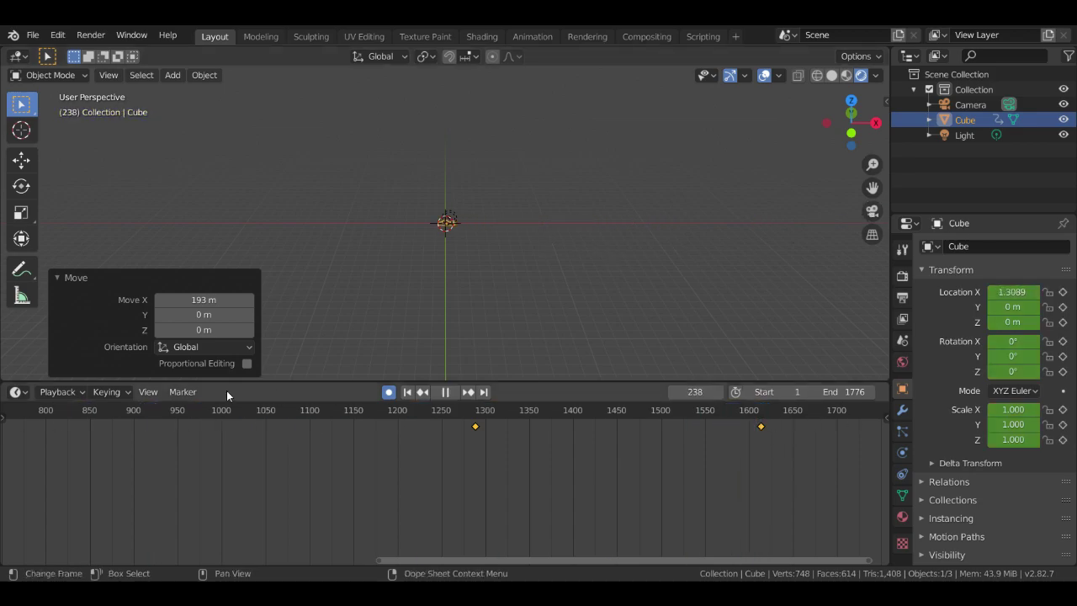
pyautogui.press('space')
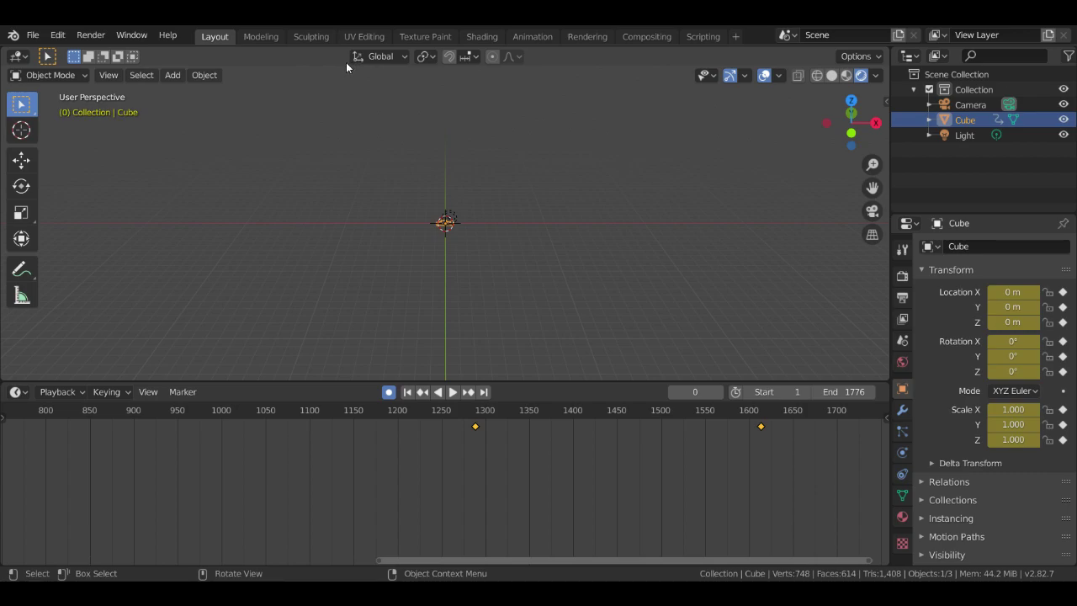
# Play the animation from frame 0, examine how the train travels along the X axis, and reset the timeline to frame 0
pyautogui.scroll(5, 302, 200)
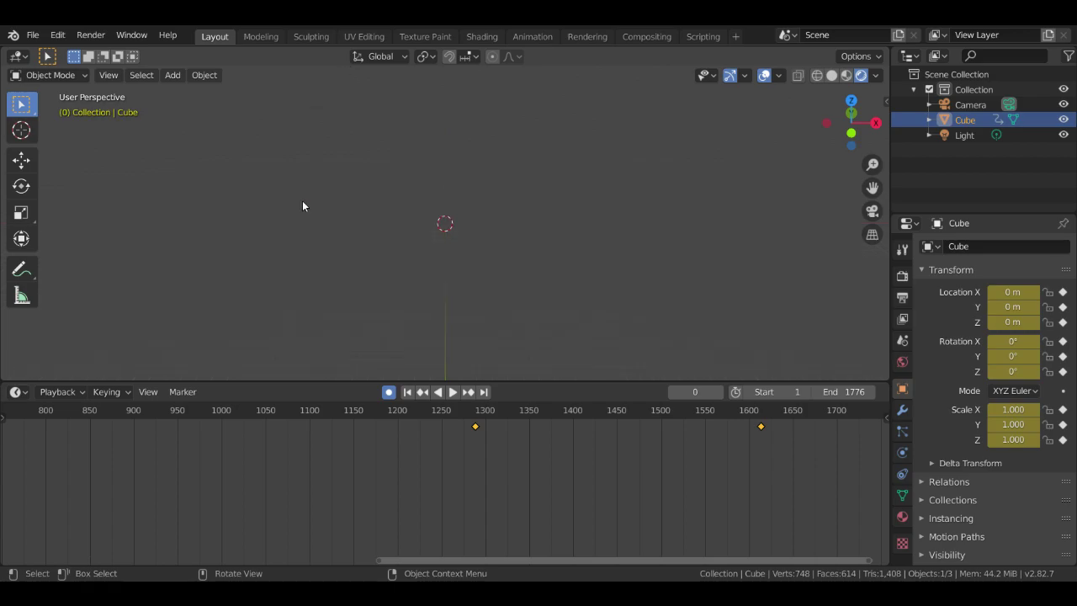
pyautogui.scroll(4, 474, 278)
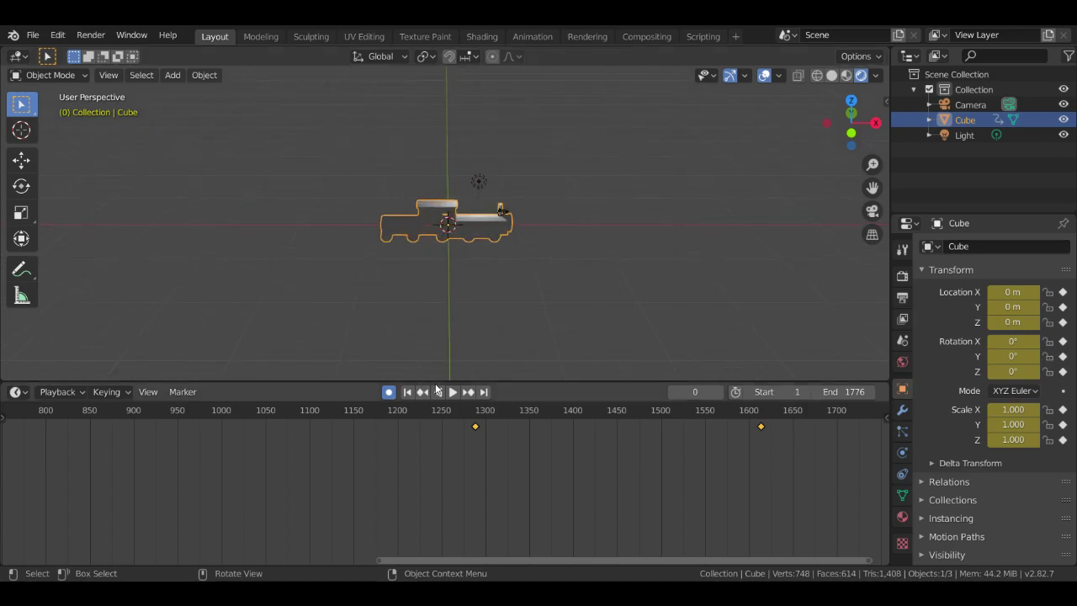
pyautogui.scroll(3, 412, 272)
pyautogui.press('space')
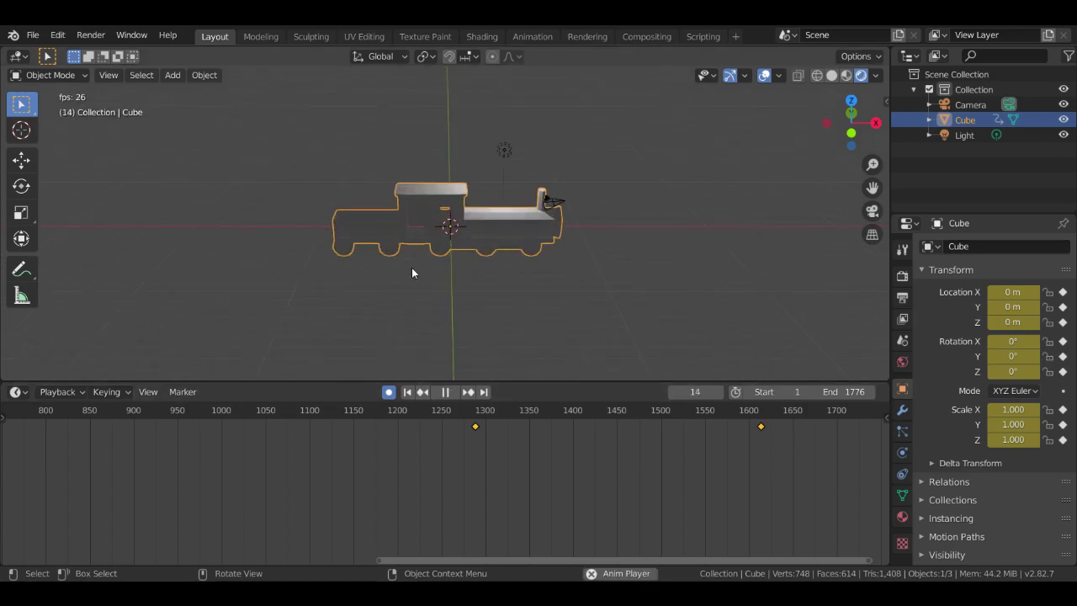
pyautogui.scroll(-2, 409, 280)
pyautogui.scroll(4, 412, 279)
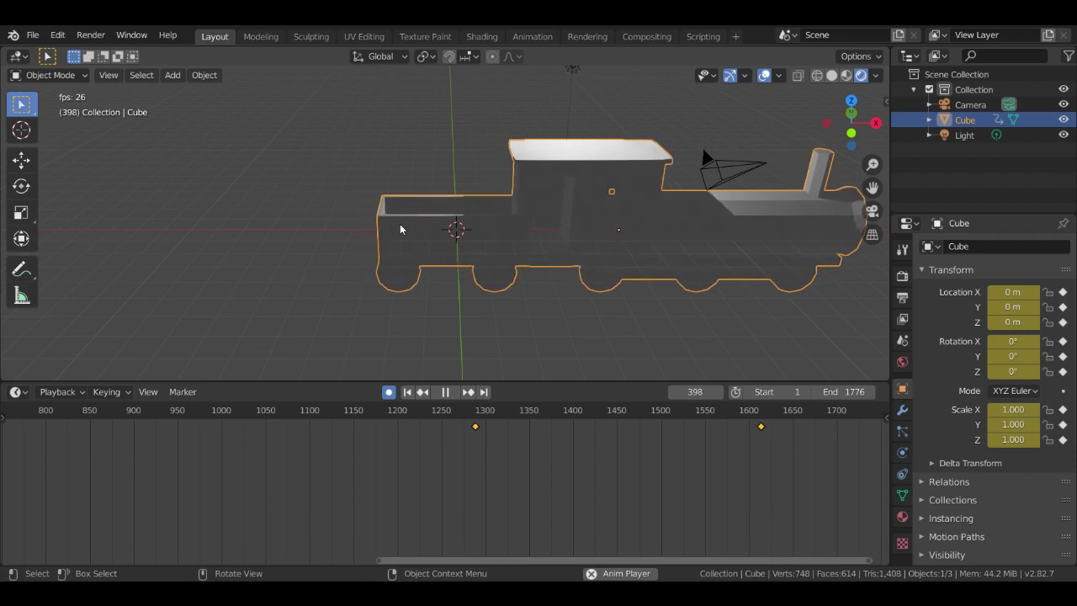
pyautogui.scroll(-5, 399, 224)
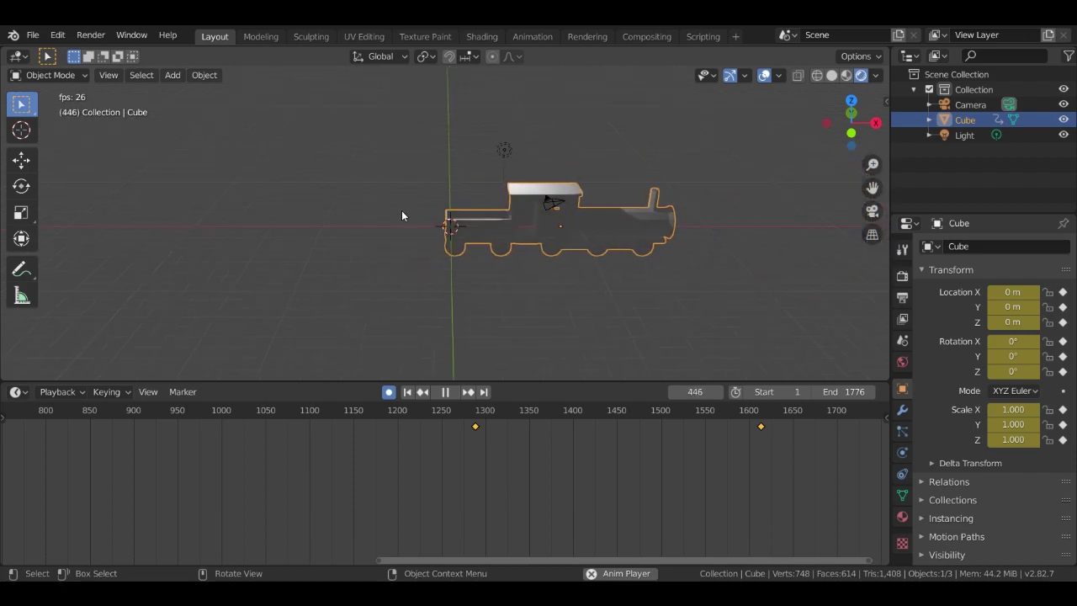
pyautogui.scroll(-8, 511, 468)
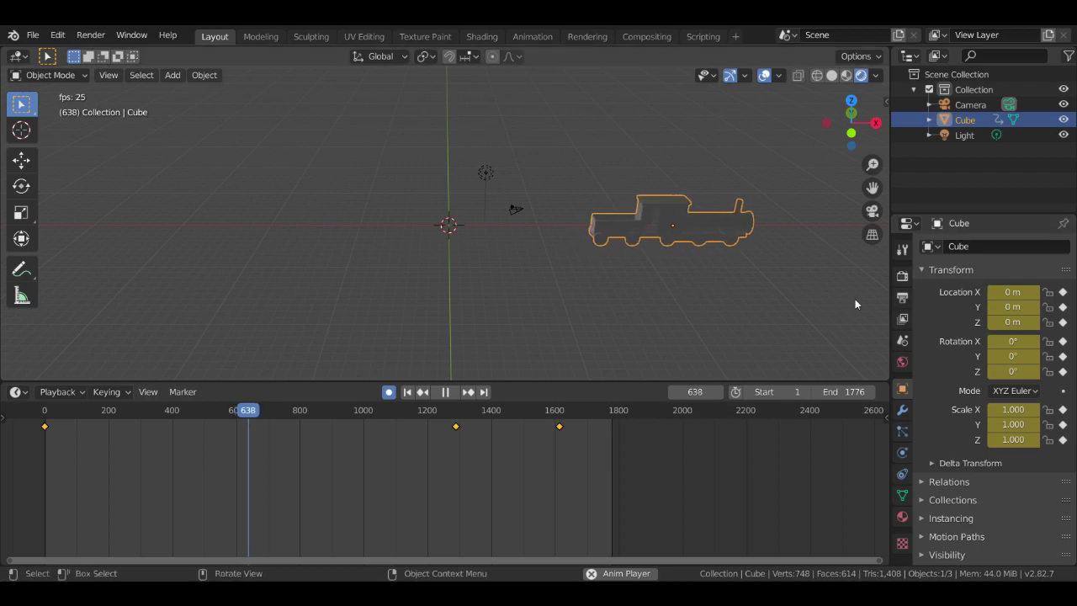
pyautogui.scroll(-8, 653, 323)
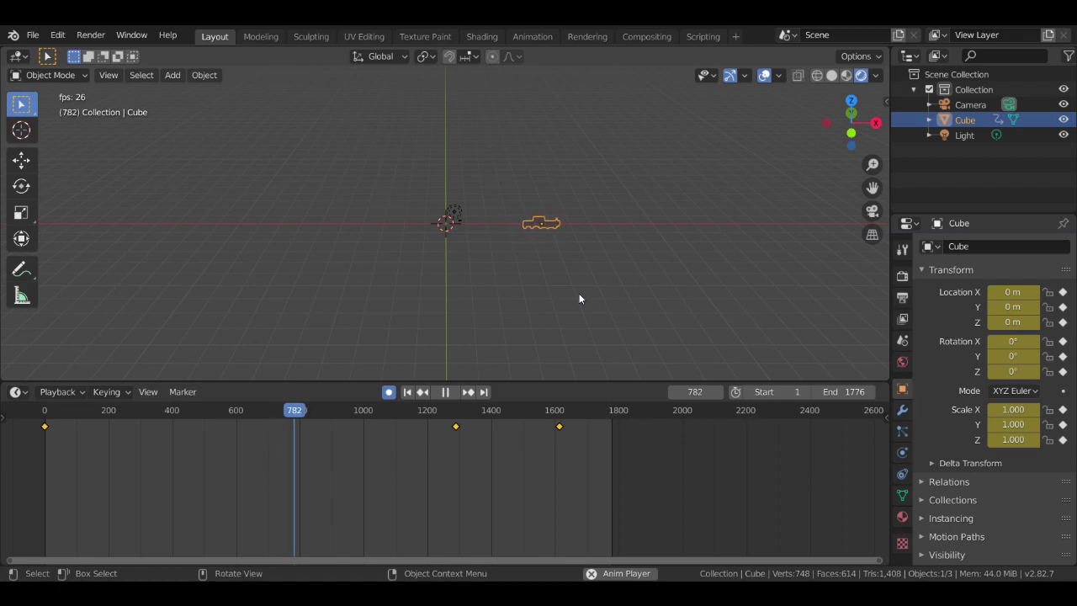
pyautogui.press('space')
pyautogui.moveTo(285, 425); pyautogui.dragTo(45, 426)
# Select the camera and switch the viewport to look through it
pyautogui.scroll(6, 487, 266)
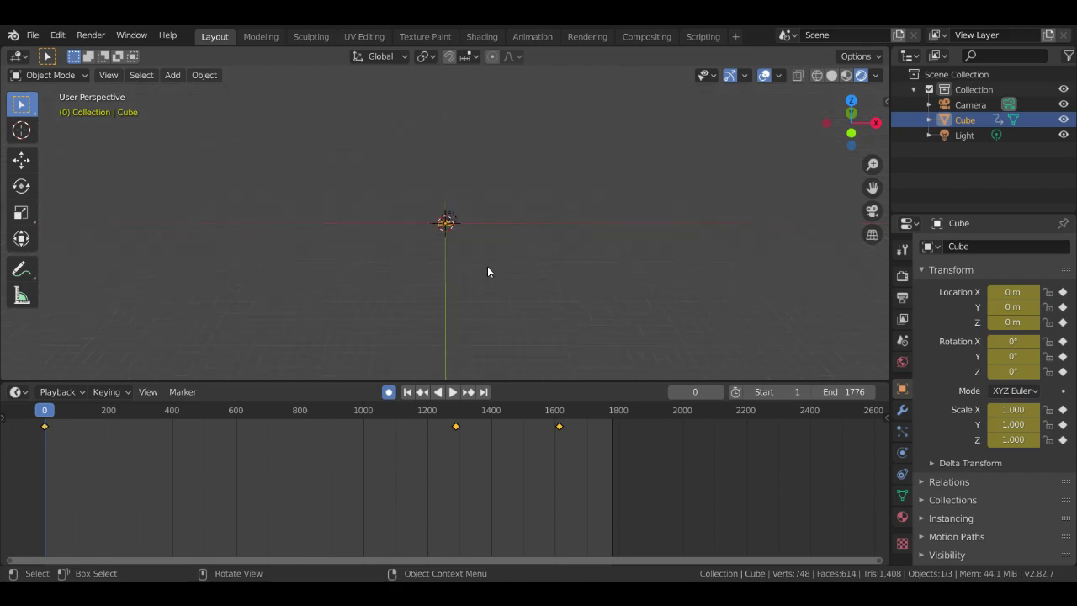
pyautogui.scroll(6, 477, 263)
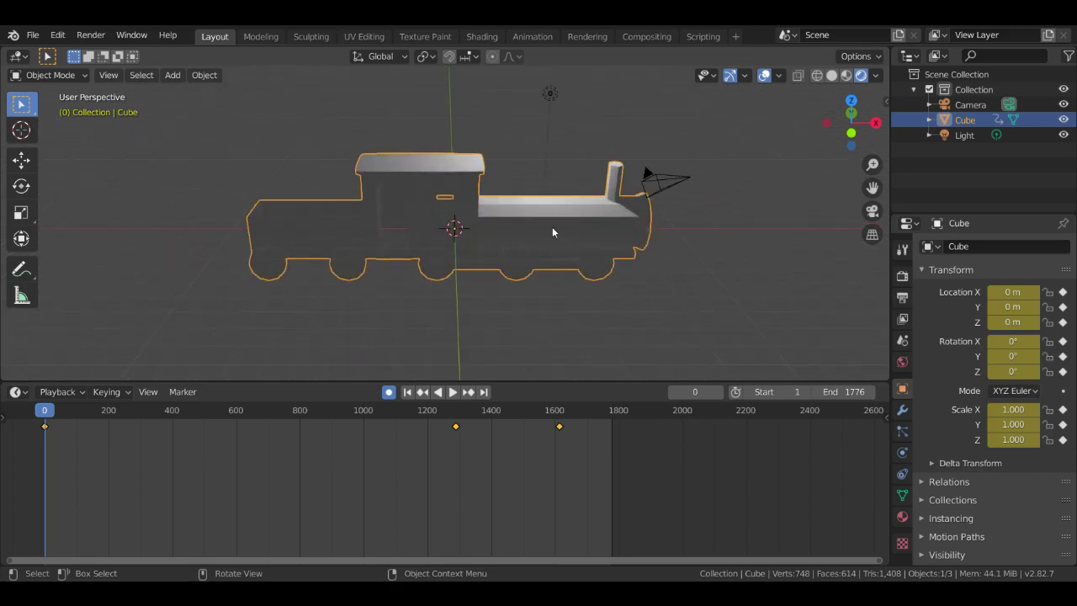
pyautogui.click(665, 182)
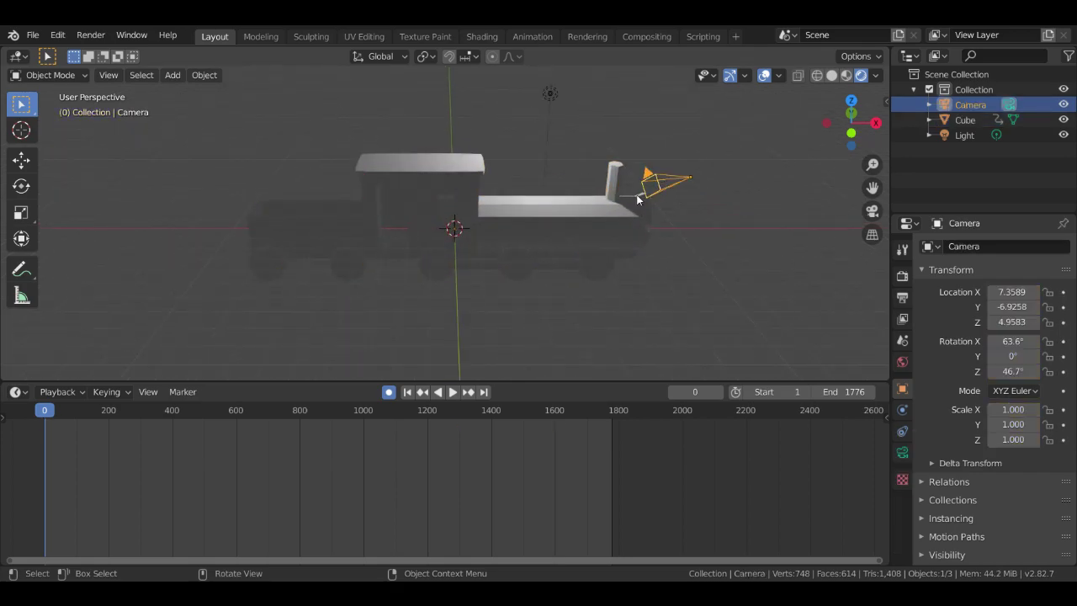
pyautogui.press('KP_0')
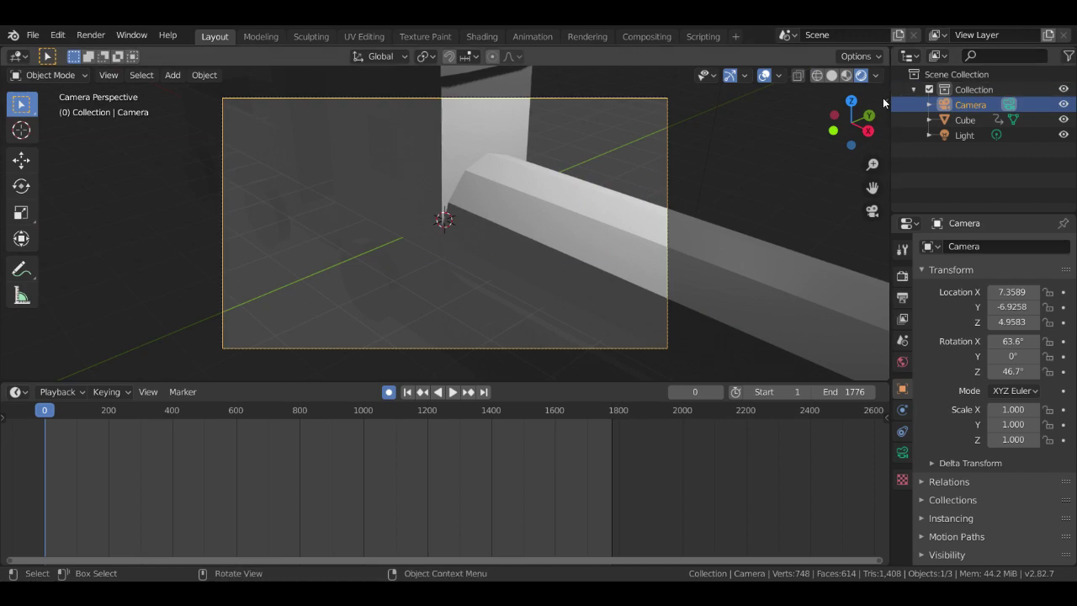
# Select the train together with the camera, look through the camera and enable Lock Camera to View
pyautogui.press('n')
pyautogui.click(541, 194)
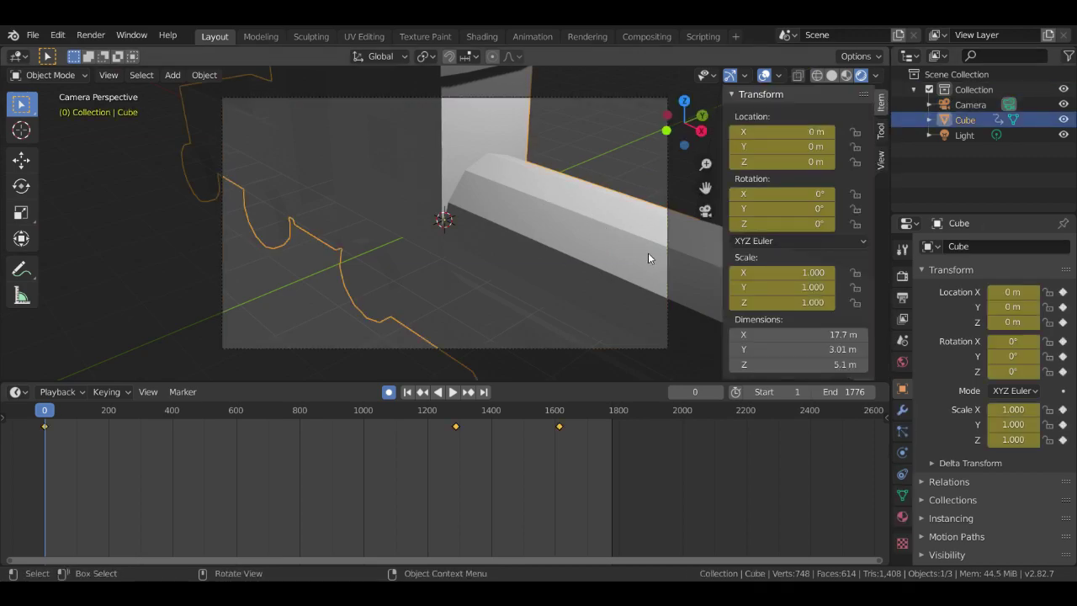
pyautogui.click(668, 283)
pyautogui.click(619, 268)
pyautogui.scroll(-3, 393, 261)
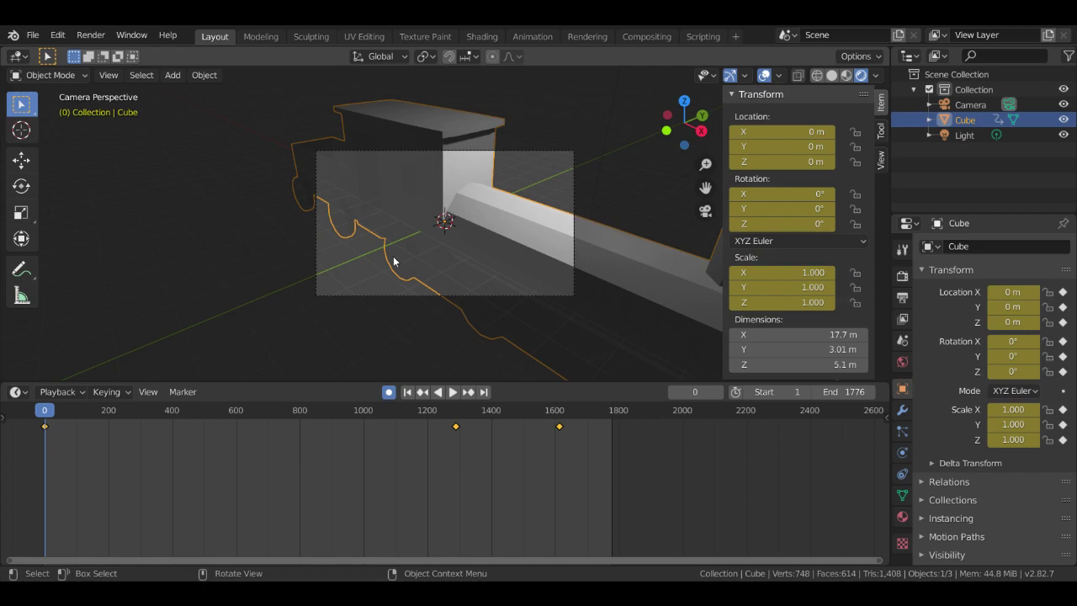
pyautogui.moveTo(393, 255); pyautogui.dragTo(351, 173, button='middle')
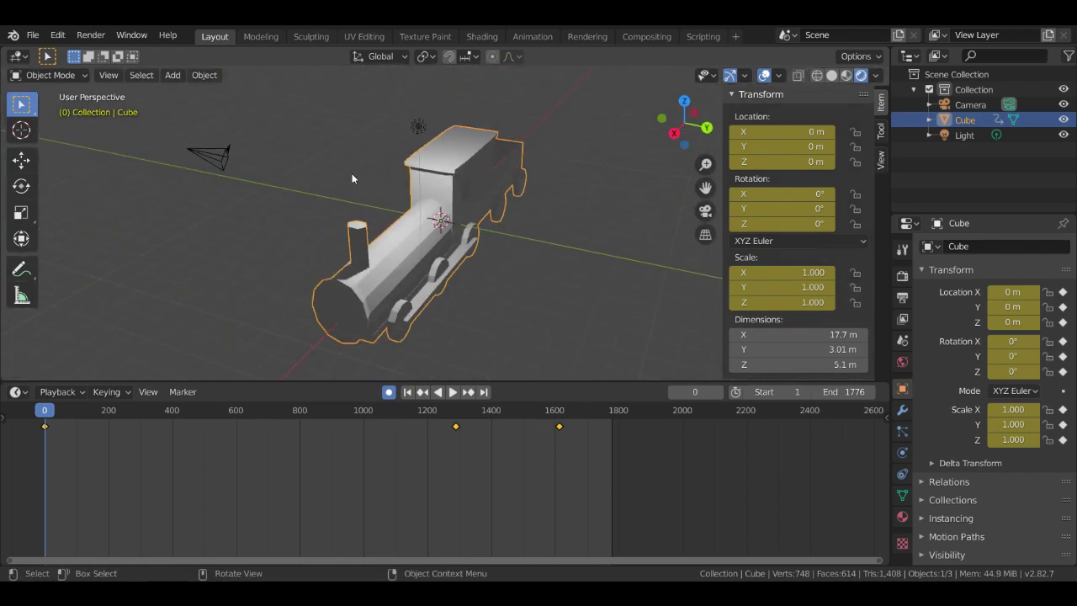
pyautogui.keyDown('shift'); pyautogui.click(204, 155); pyautogui.keyUp('shift')
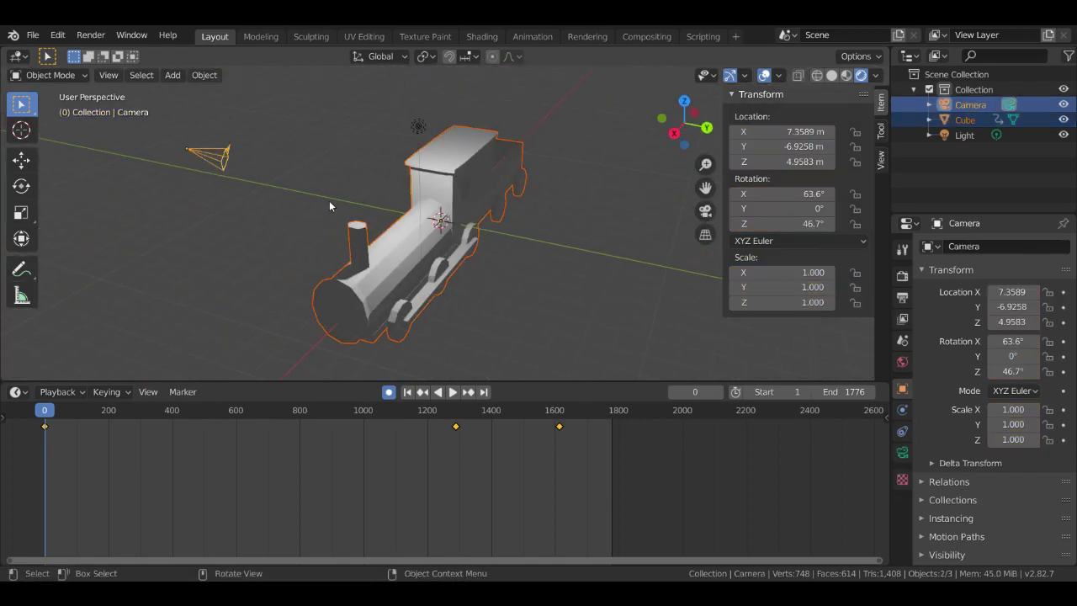
pyautogui.press('KP_0')
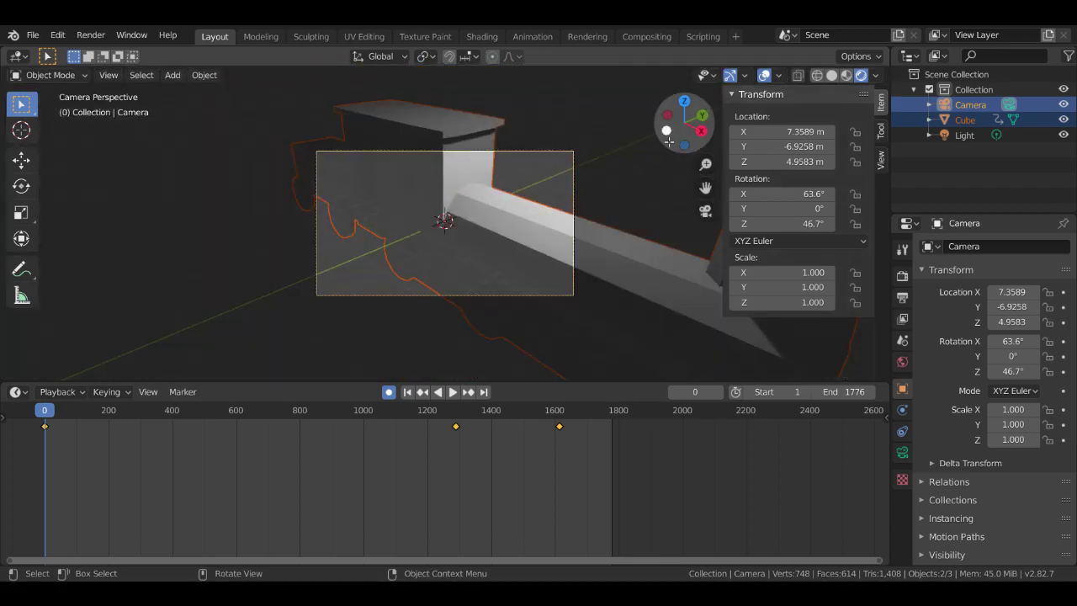
pyautogui.click(879, 160)
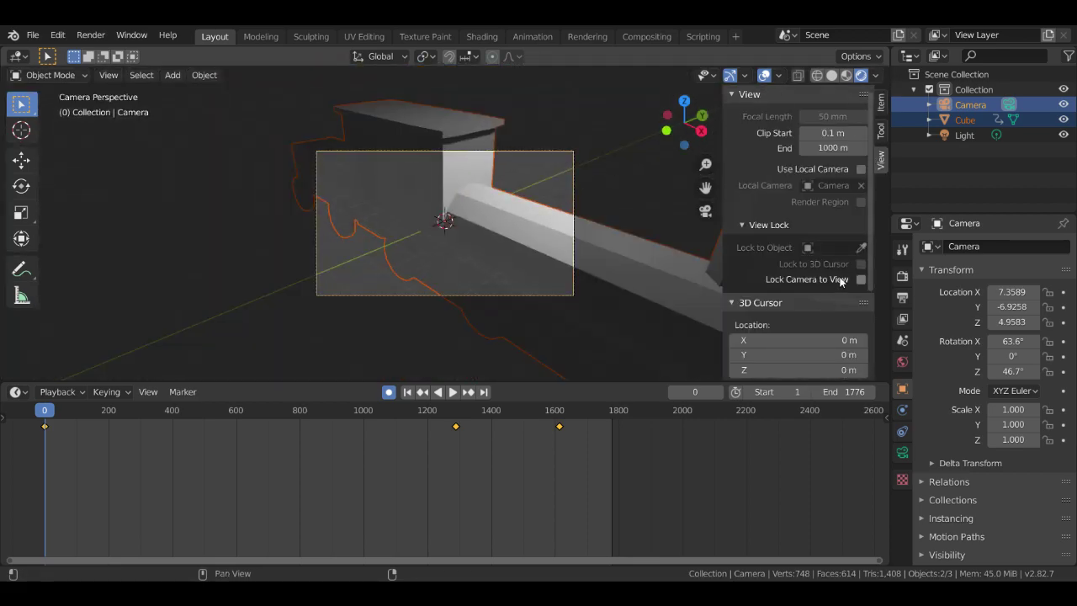
# Parent the selected train to the active camera using the Object parent type
pyautogui.rightClick(474, 236)
pyautogui.moveTo(430, 226)
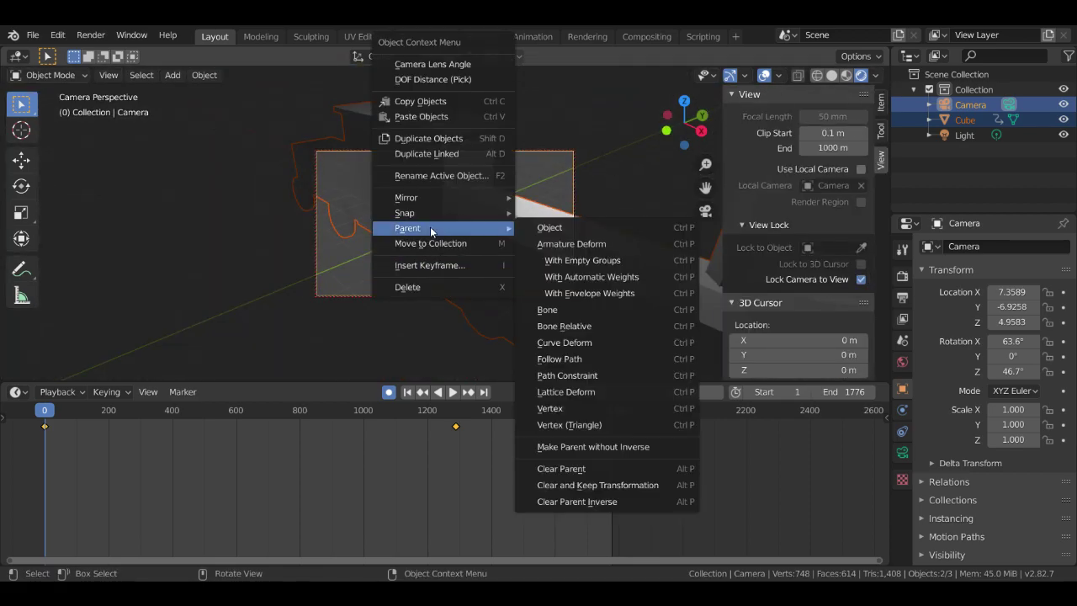
pyautogui.click(551, 228)
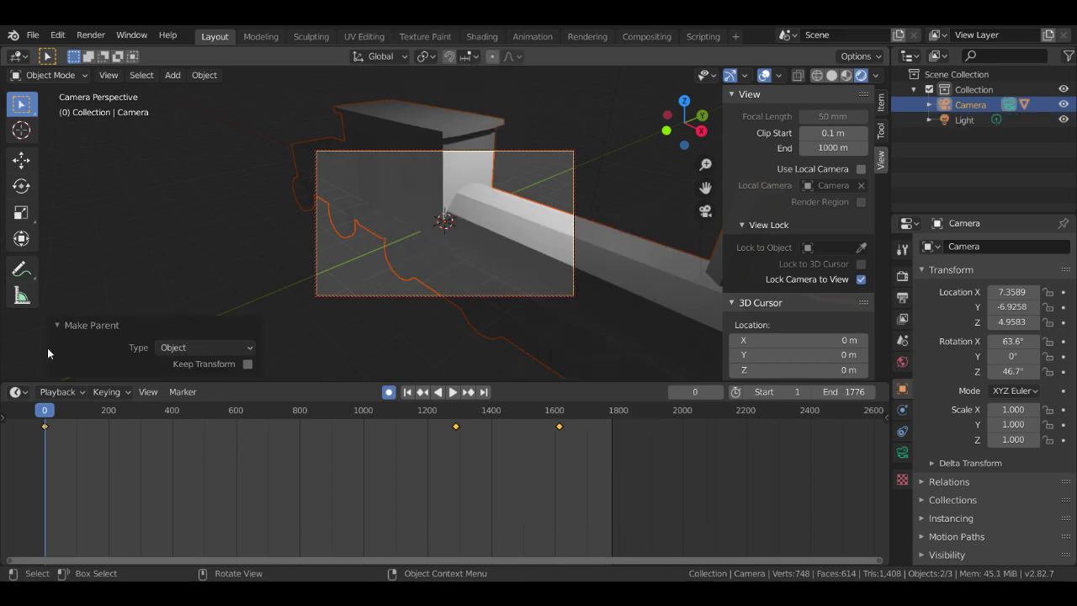
# Insert a LocRotScale keyframe for the selected camera and train at frame 0
pyautogui.rightClick(399, 271)
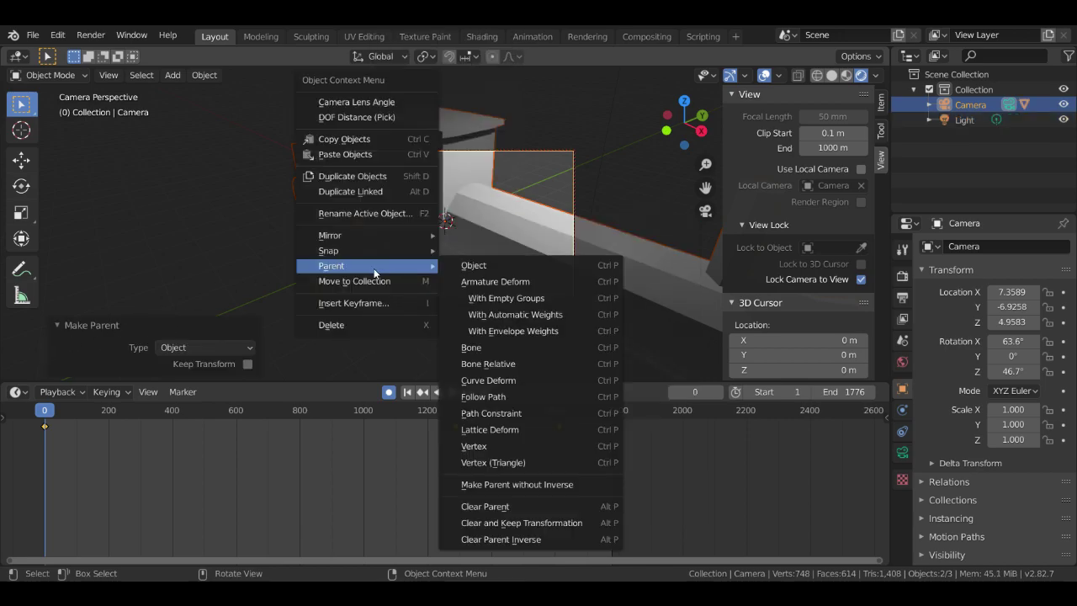
pyautogui.click(342, 303)
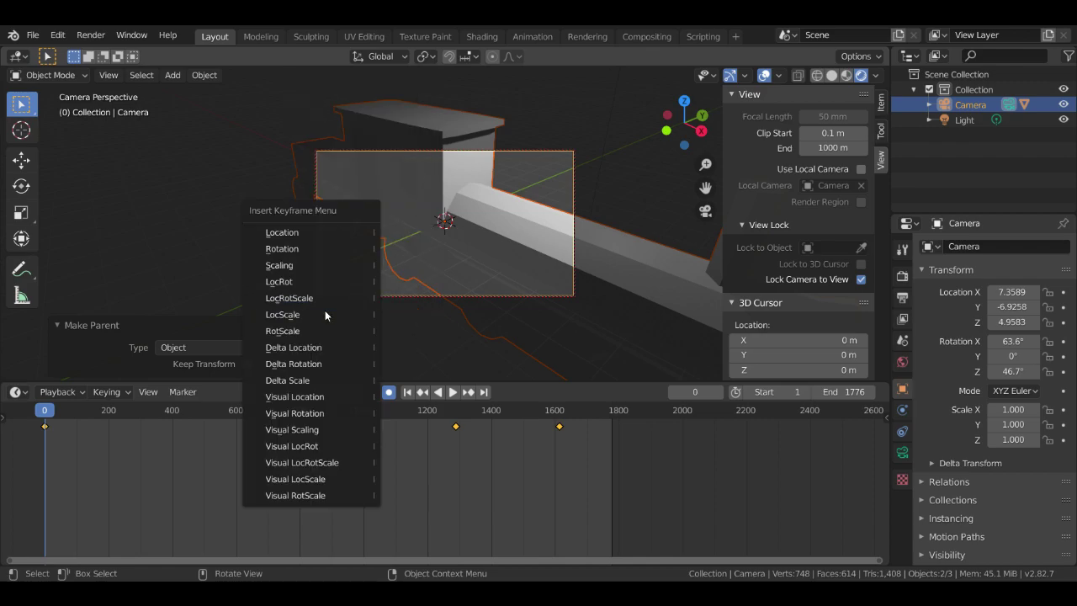
pyautogui.click(314, 298)
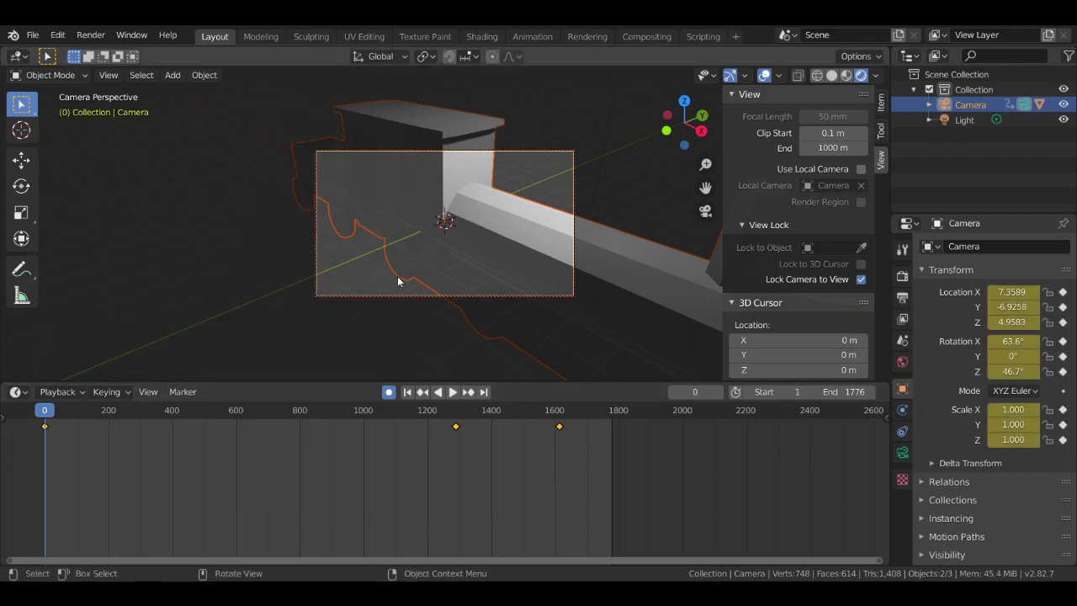
# Play the animation, turn off Lock Camera to View and examine from outside the camera how the train and camera move
pyautogui.press('space')
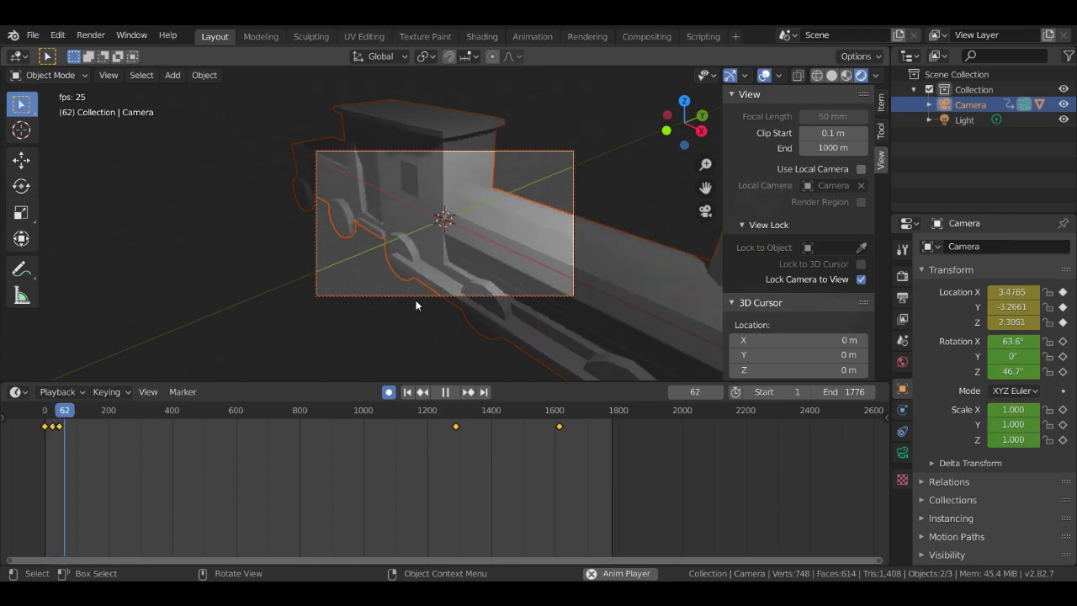
pyautogui.click(861, 278)
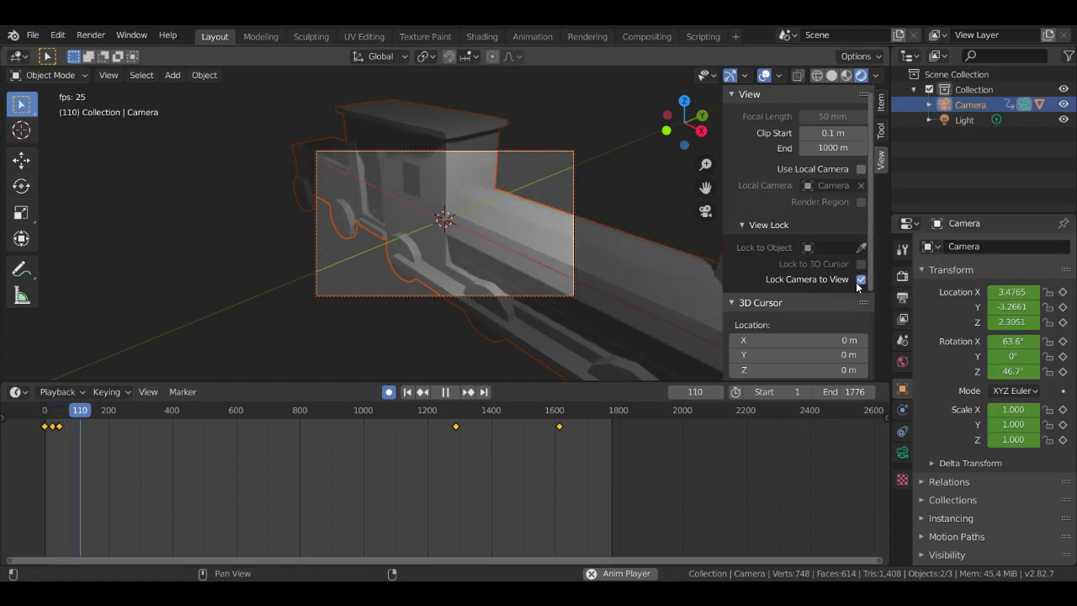
pyautogui.moveTo(517, 273); pyautogui.dragTo(442, 292, button='middle')
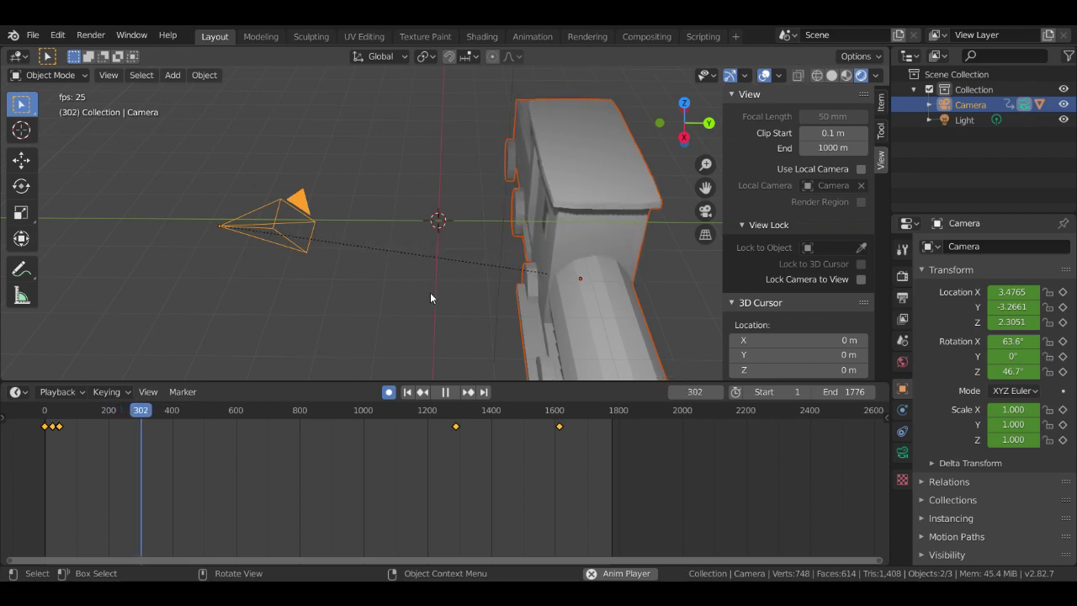
pyautogui.scroll(-3, 389, 274)
pyautogui.press('space')
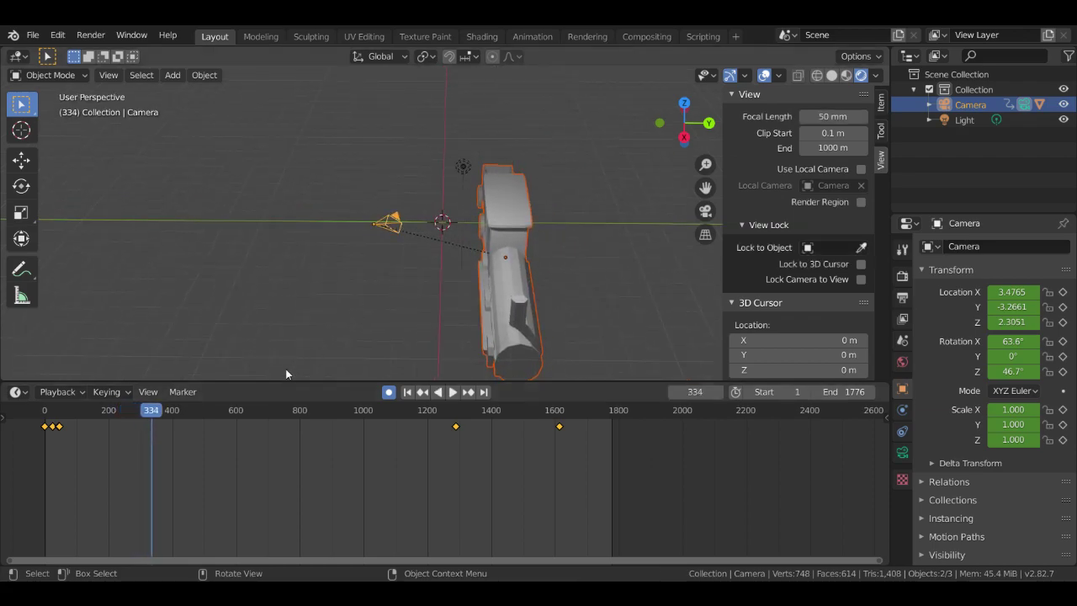
pyautogui.moveTo(150, 413); pyautogui.dragTo(563, 409)
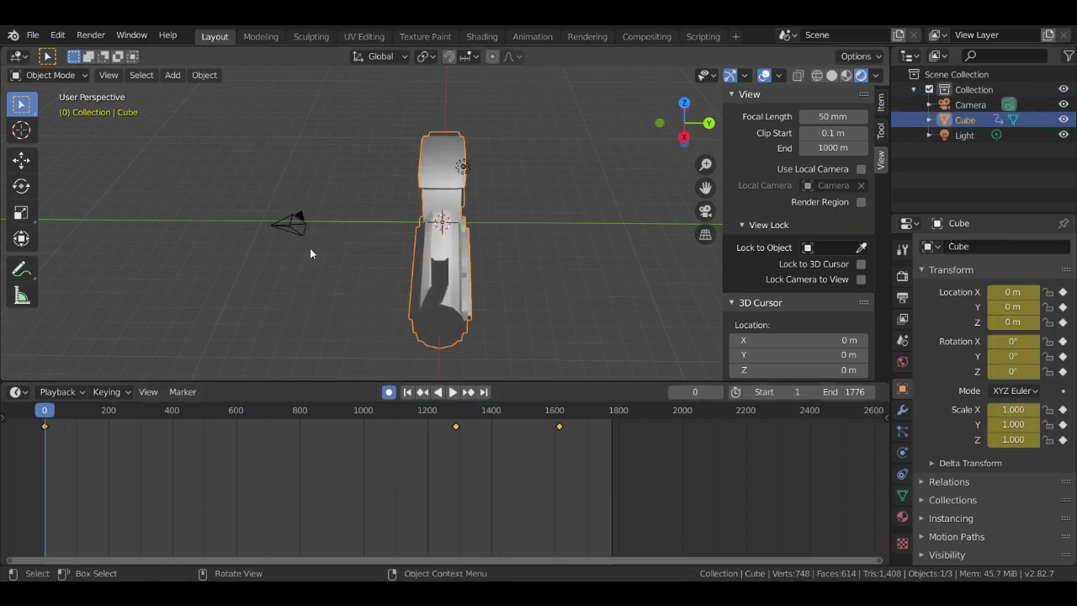
# Select only the camera and insert a LocRotScale keyframe for it at frame 0
pyautogui.click(296, 303)
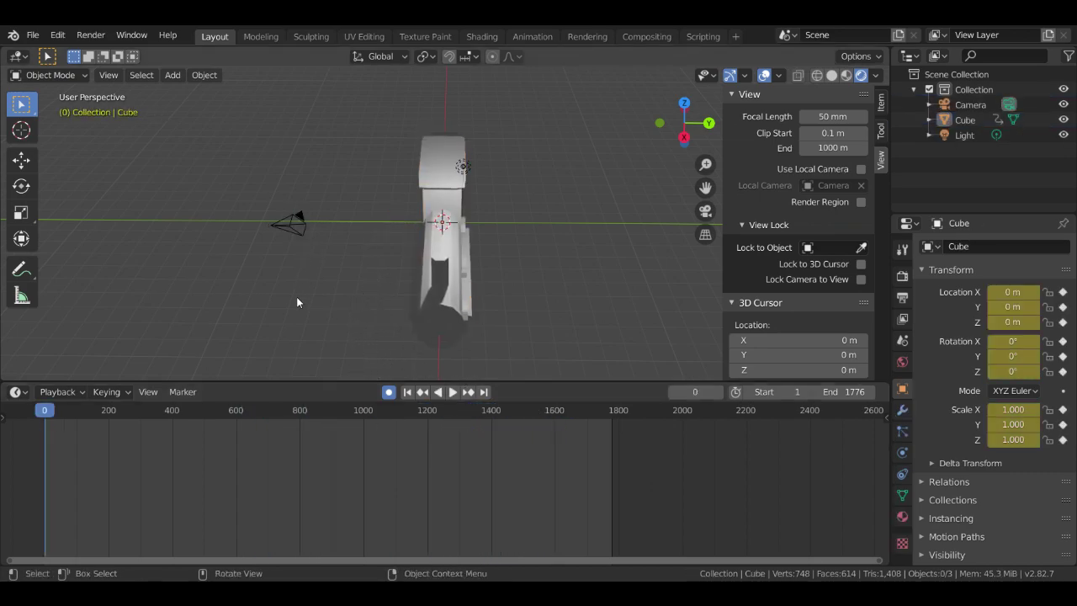
pyautogui.click(301, 227)
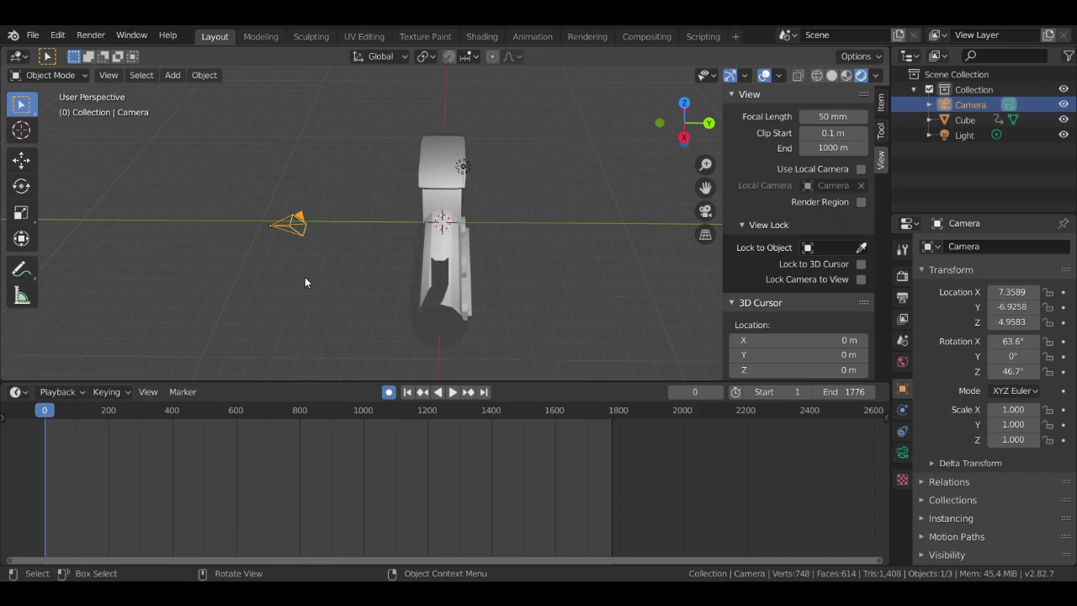
pyautogui.rightClick(274, 244)
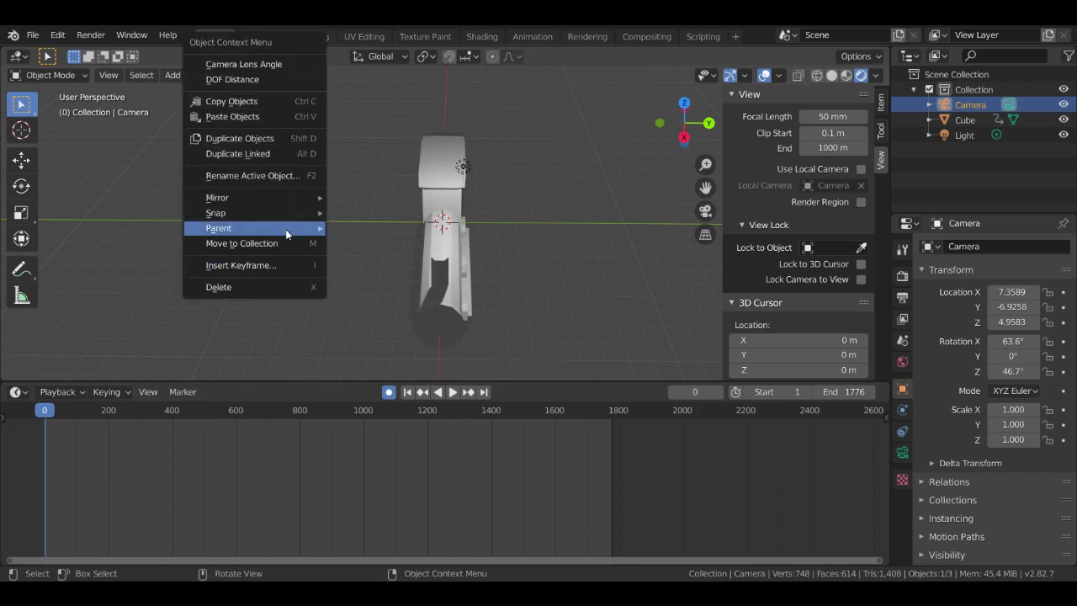
pyautogui.click(261, 265)
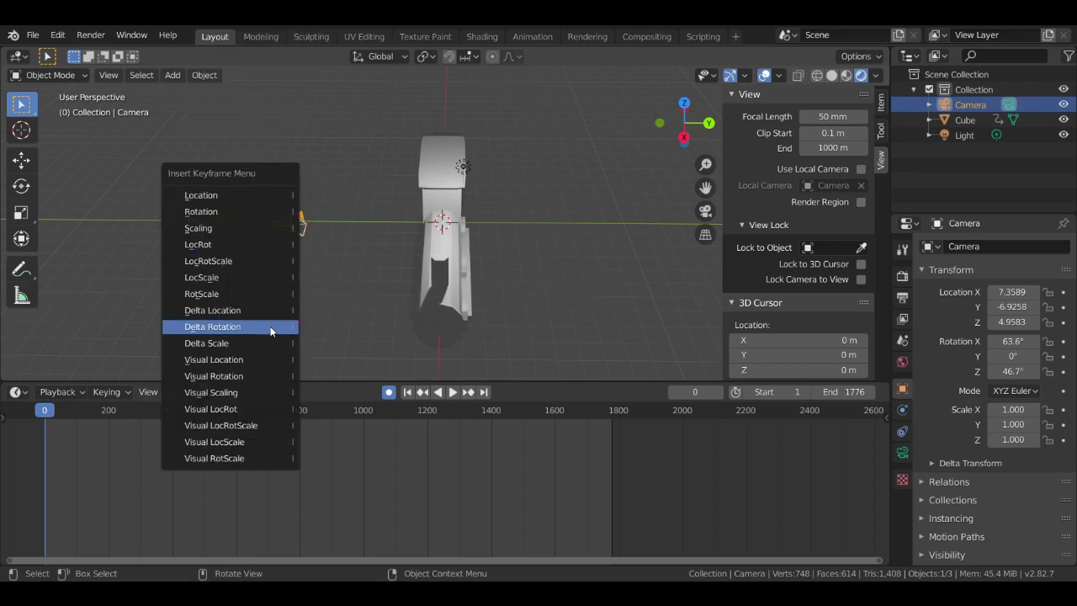
pyautogui.click(258, 264)
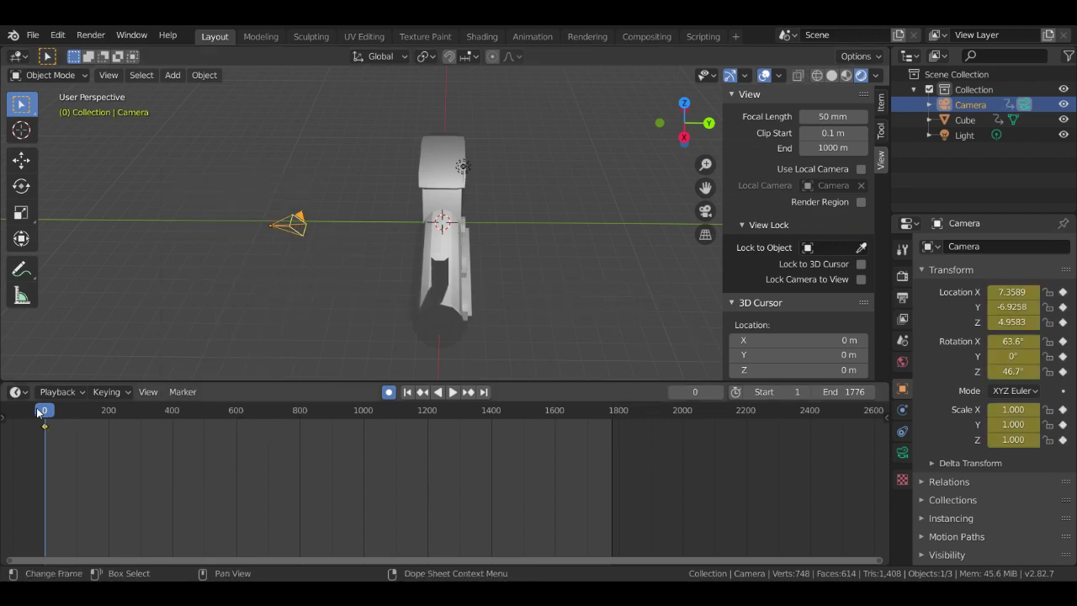
# Select the train and camera together at frame 1613 and insert a LocRotScale keyframe for both
pyautogui.click(433, 269)
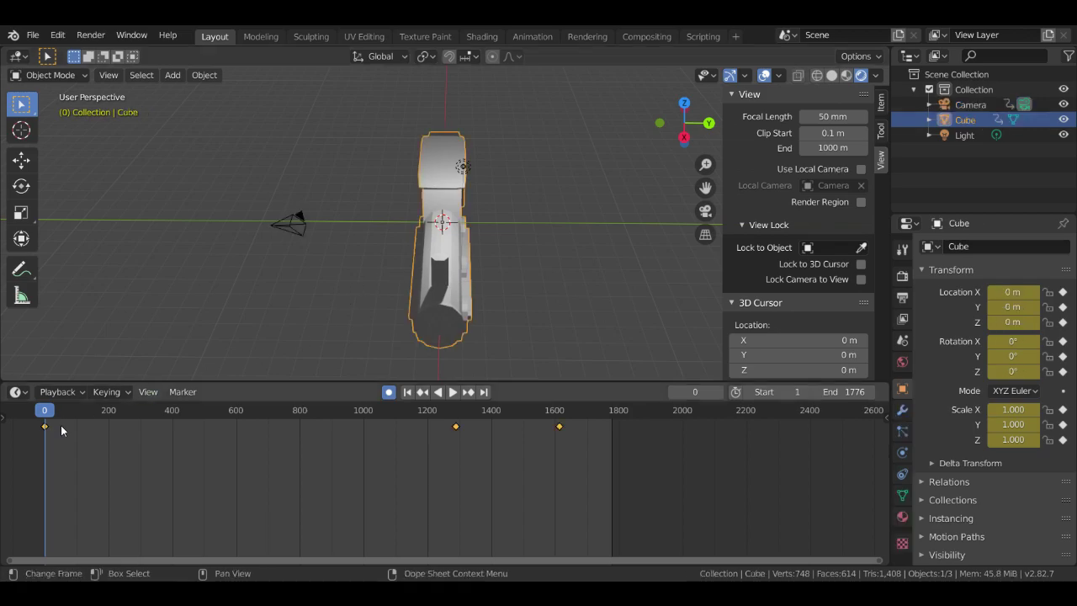
pyautogui.moveTo(48, 412); pyautogui.dragTo(560, 402)
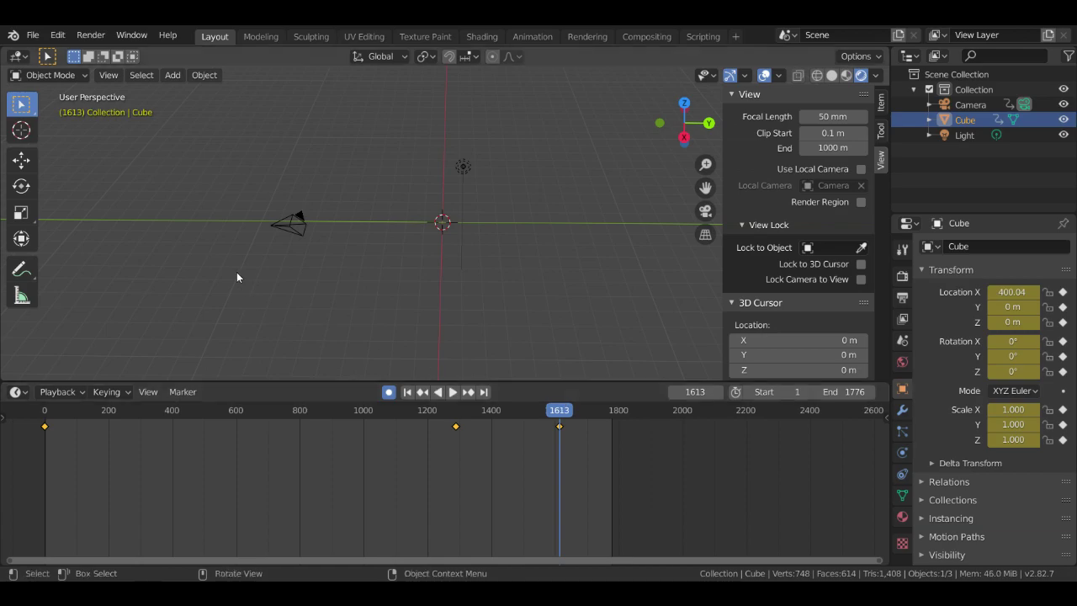
pyautogui.click(293, 221)
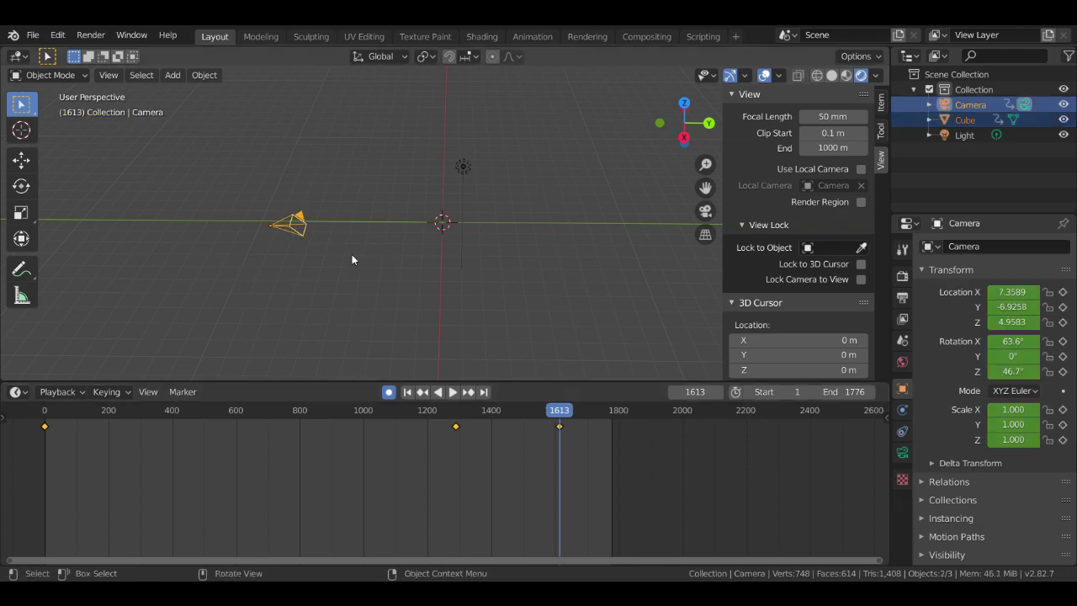
pyautogui.rightClick(293, 224)
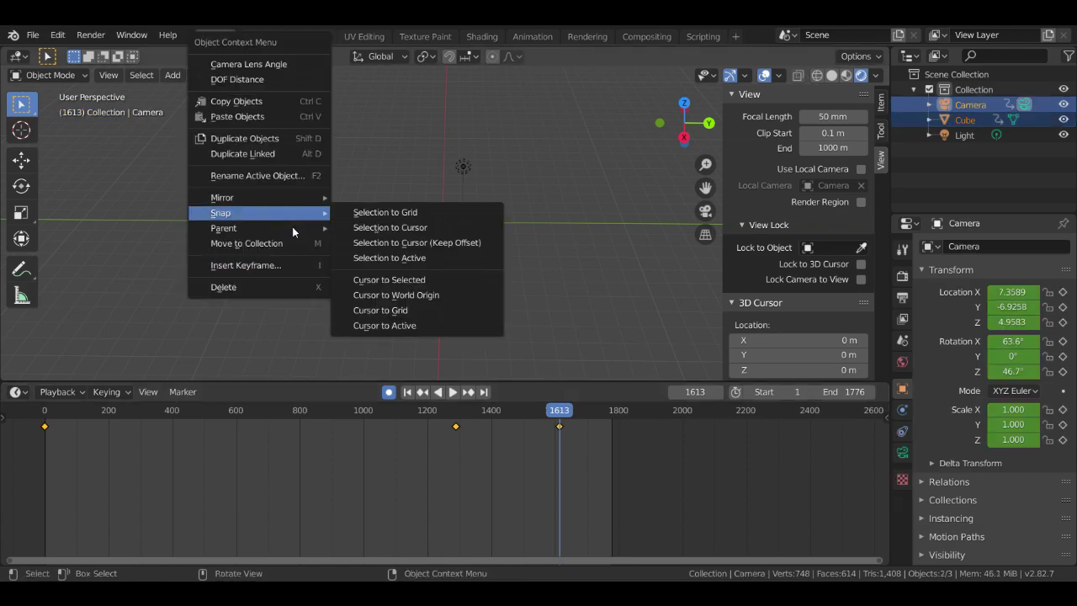
pyautogui.click(239, 266)
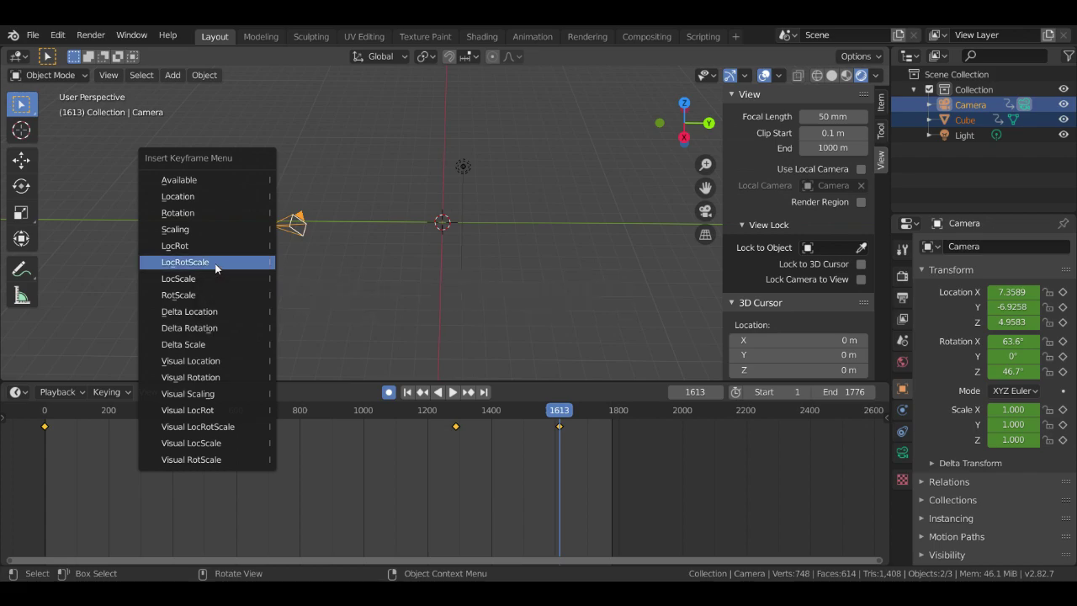
pyautogui.click(215, 262)
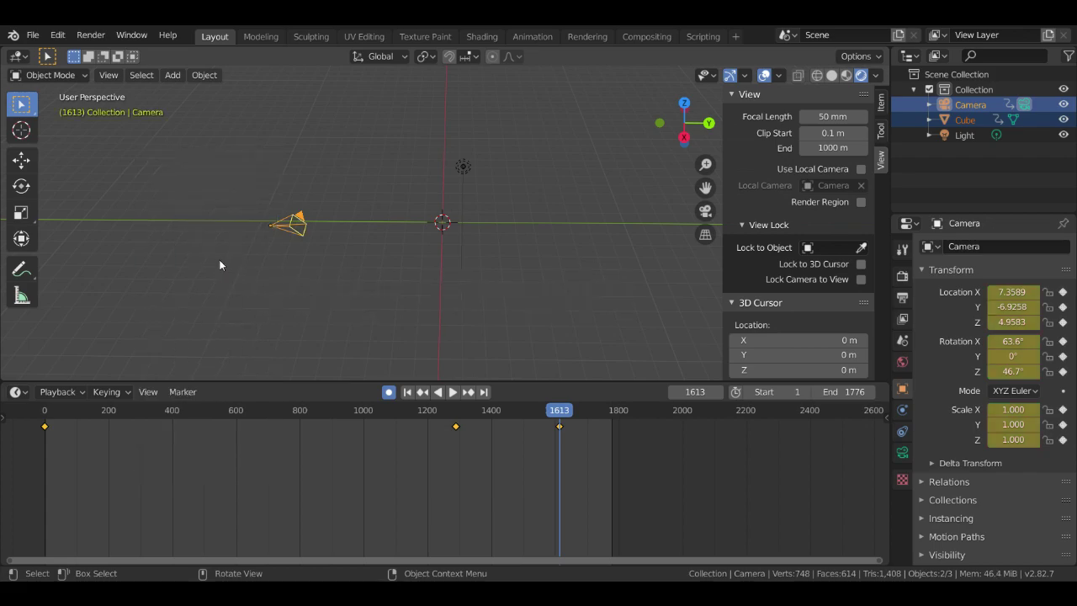
# Parent the train to the keyframed camera as Object at frame 1613
pyautogui.rightClick(293, 224)
pyautogui.moveTo(295, 224)
pyautogui.click(353, 226)
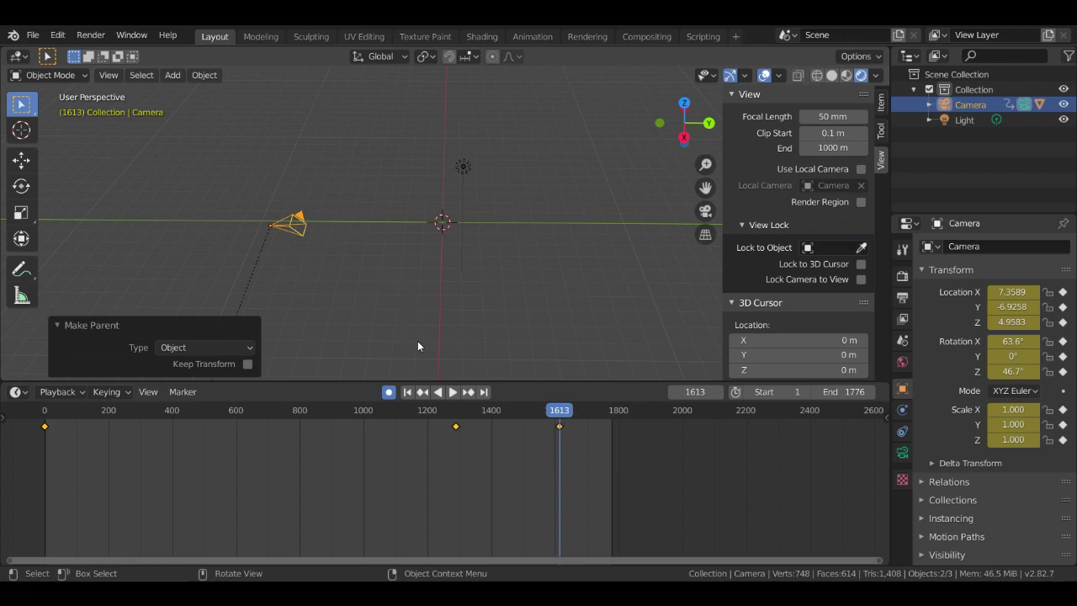
# Preview the motion of the parented train and camera from the start of the timeline and return to frame 0
pyautogui.press('space')
pyautogui.click(575, 412)
pyautogui.moveTo(575, 413); pyautogui.dragTo(46, 412)
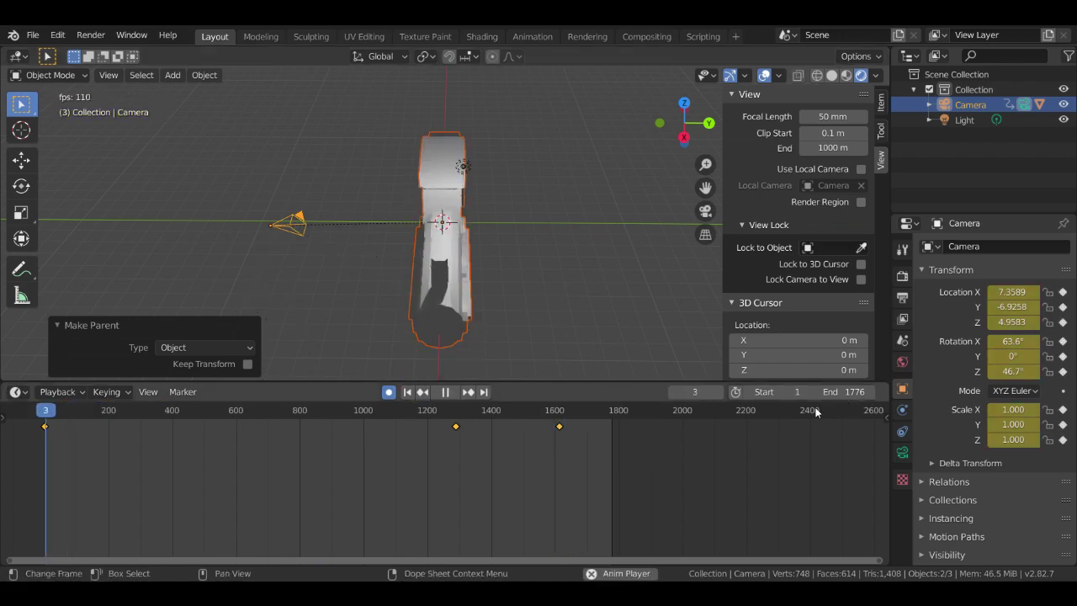
pyautogui.press('space')
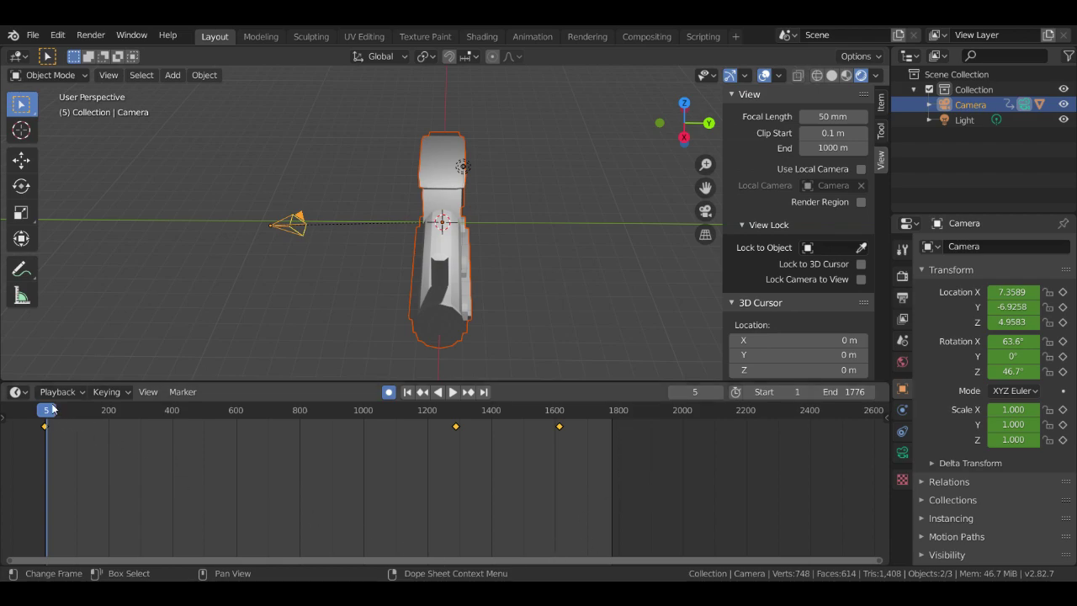
pyautogui.moveTo(53, 409); pyautogui.dragTo(44, 410)
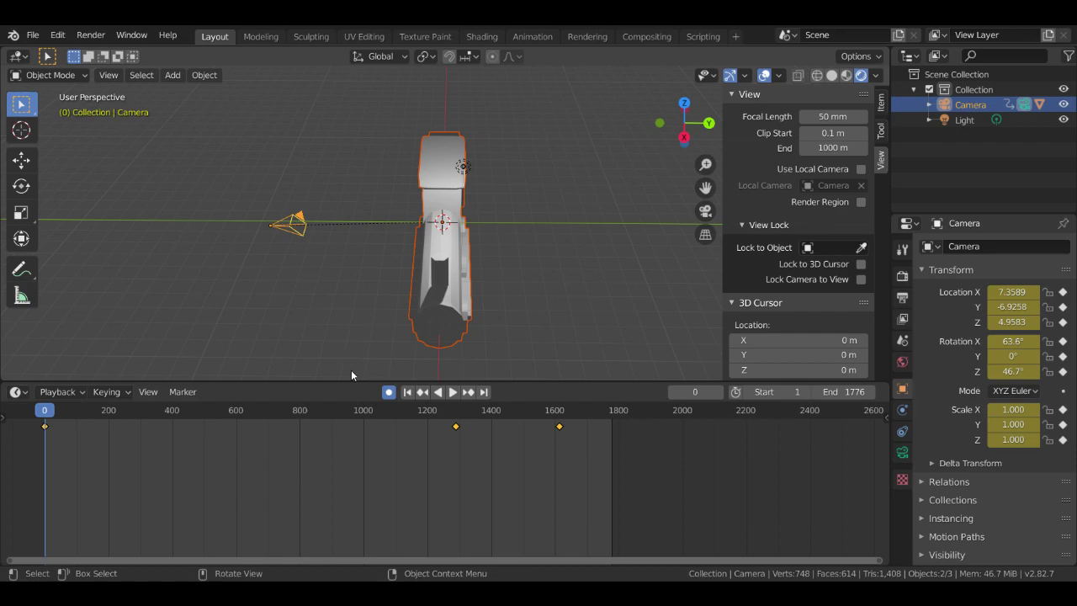
# Undo the train's parenting and the camera's LocRotScale keyframes
pyautogui.hotkey('ctrl', 'z')
pyautogui.hotkey('ctrl', 'z')
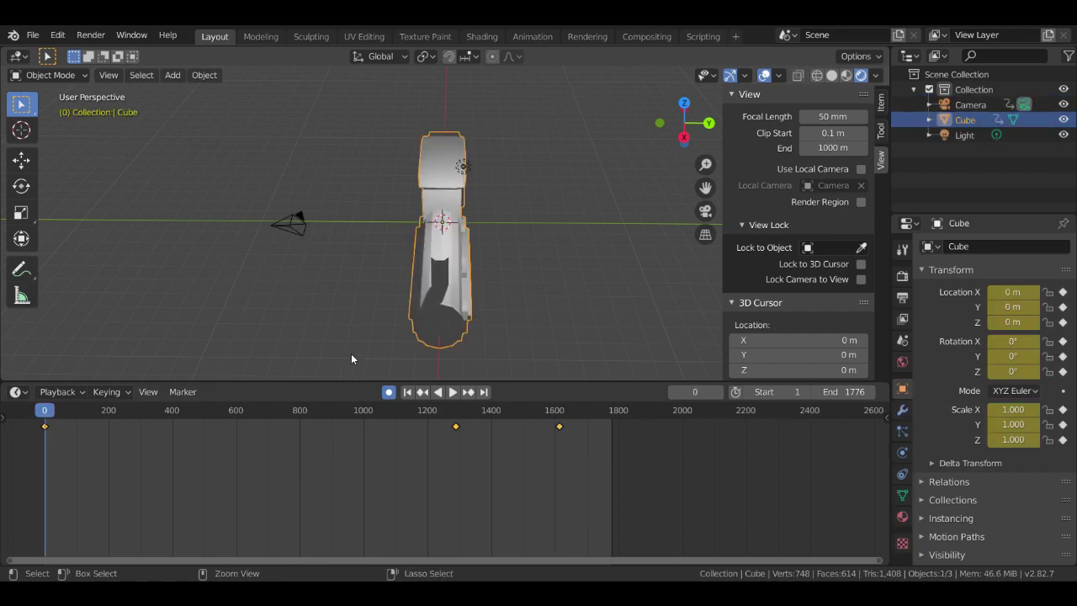
pyautogui.hotkey('ctrl', 'z')
pyautogui.hotkey('ctrl', 'z')
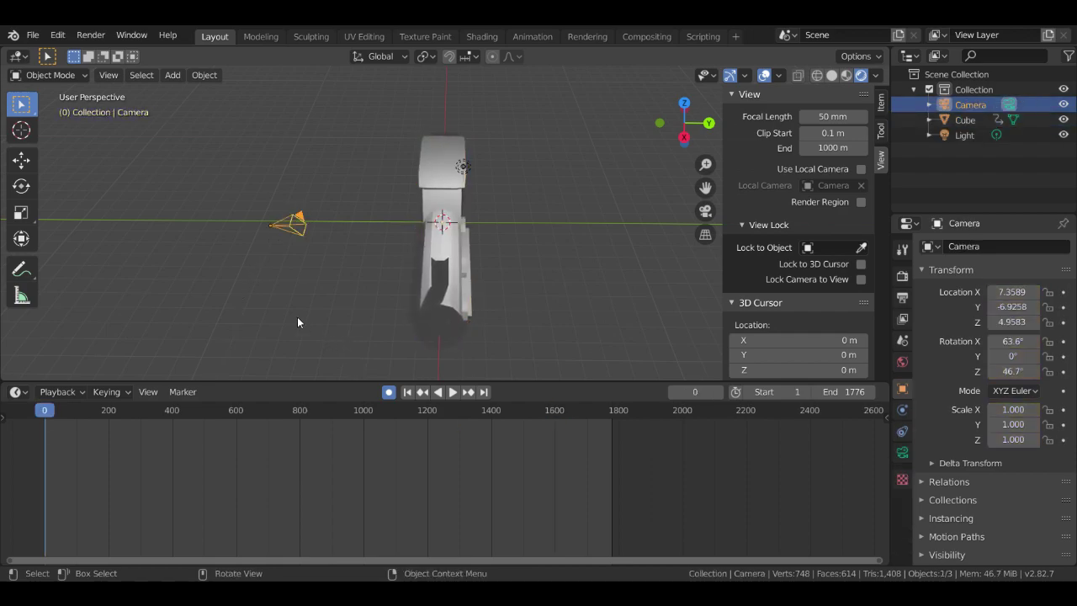
# Deselect all objects and switch the viewport back to the camera's view of the train
pyautogui.click(297, 317)
pyautogui.moveTo(375, 317); pyautogui.dragTo(475, 304, button='middle')
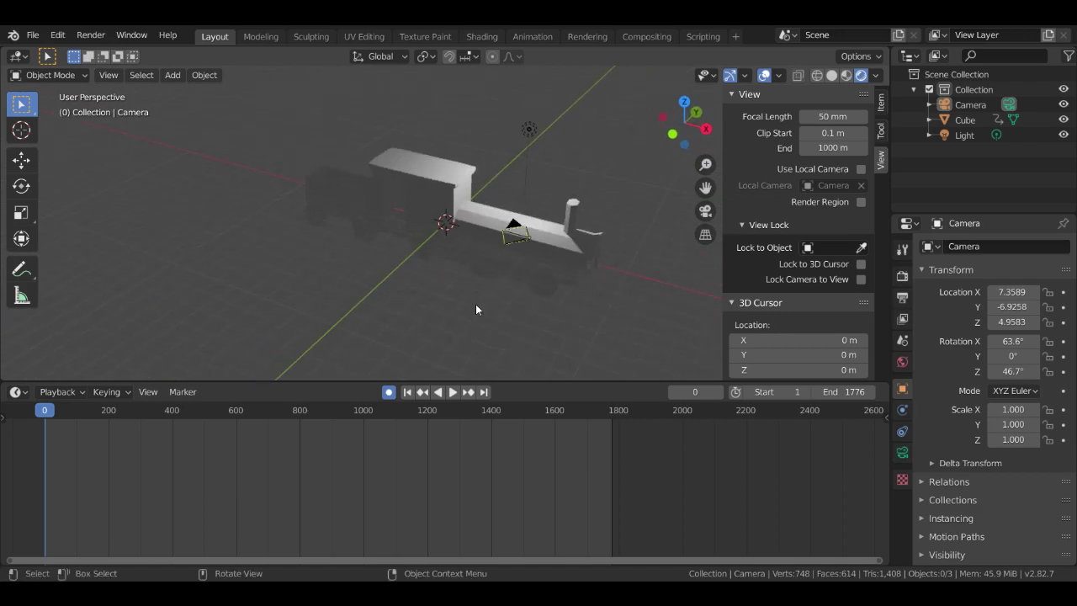
pyautogui.scroll(5, 476, 308)
pyautogui.press('KP_0')
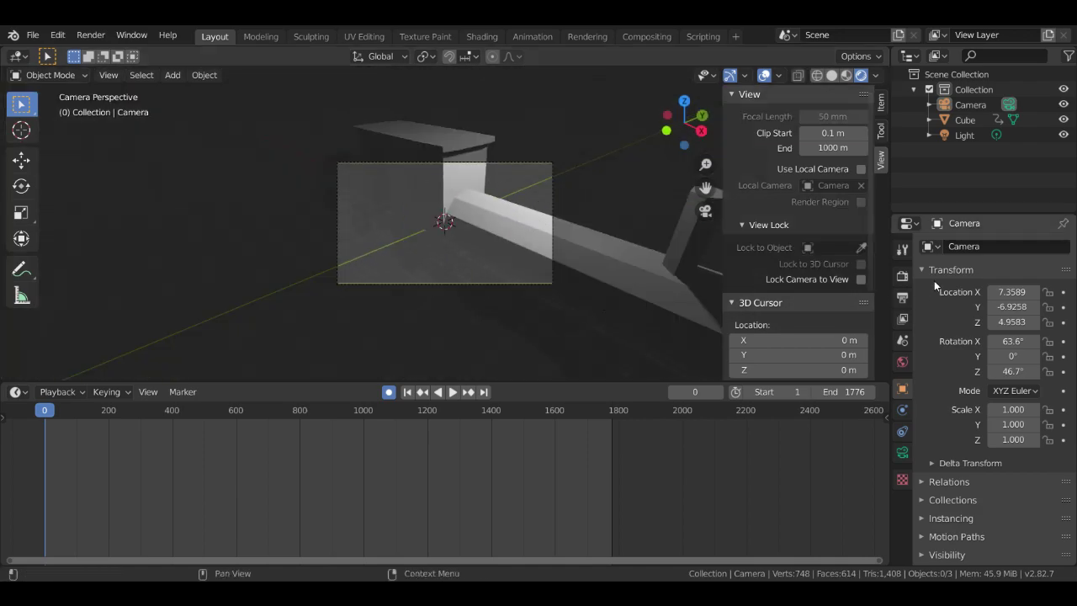
# With Lock Camera to View enabled, reposition the camera at frame 0 to face the train's side from about X -4.89, Y -9.92, Z 5.81
pyautogui.moveTo(407, 305); pyautogui.dragTo(622, 283, button='middle')
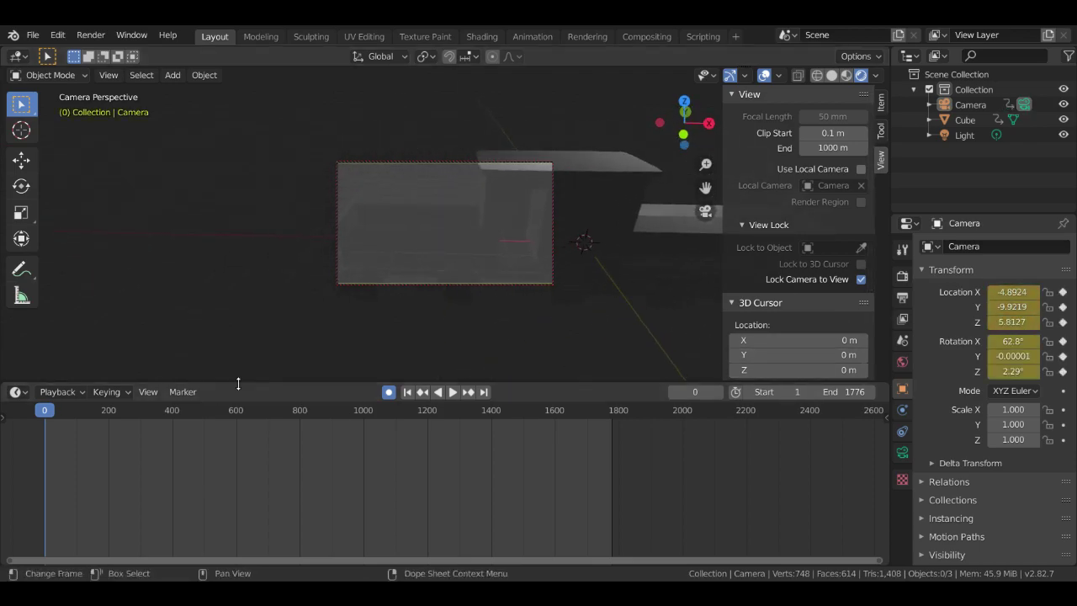
pyautogui.rightClick(463, 235)
pyautogui.moveTo(463, 235)
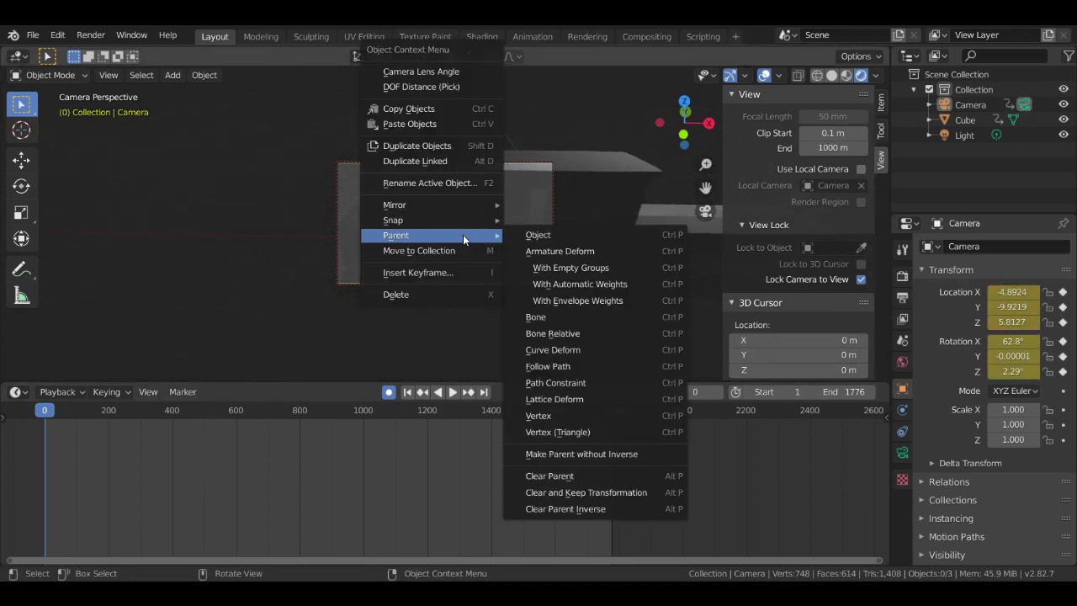
pyautogui.click(415, 273)
pyautogui.click(400, 277)
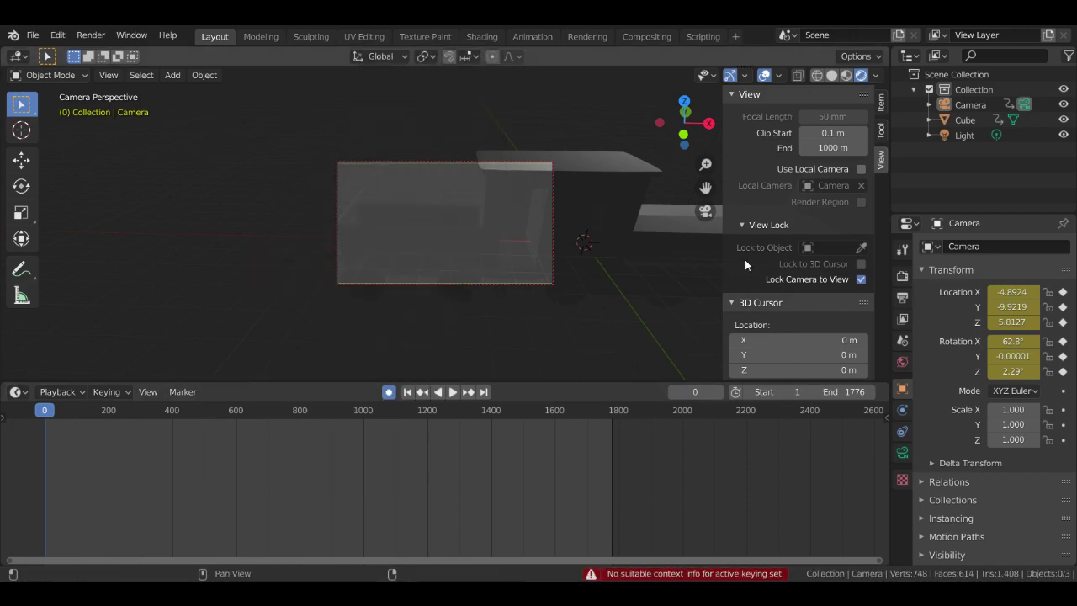
# Disable Lock Camera to View, select the camera and insert a LocRotScale keyframe for it at frame 0
pyautogui.click(861, 279)
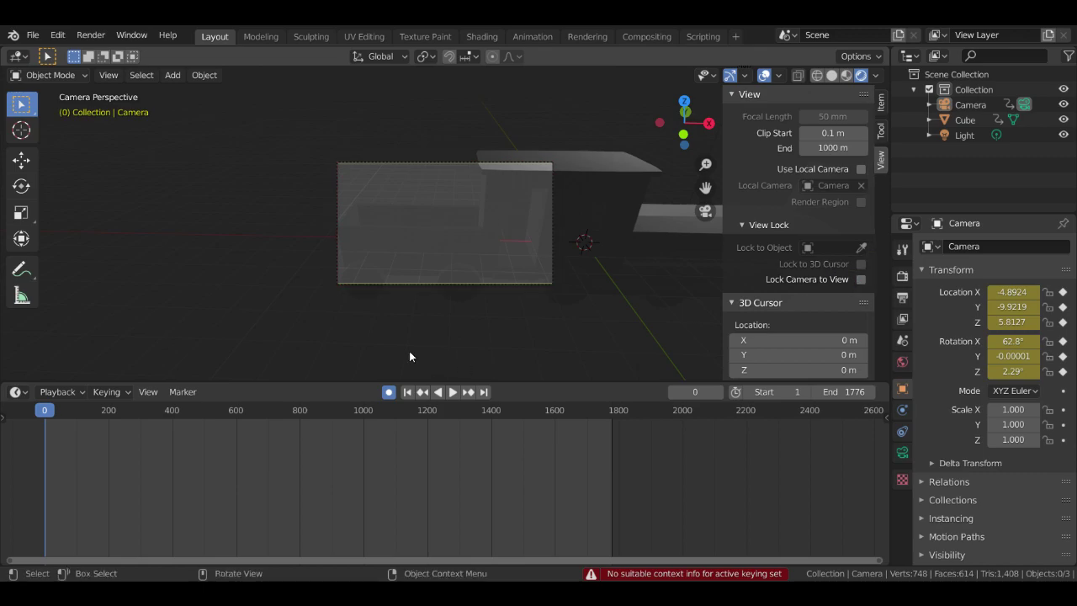
pyautogui.moveTo(414, 349); pyautogui.dragTo(259, 305, button='middle')
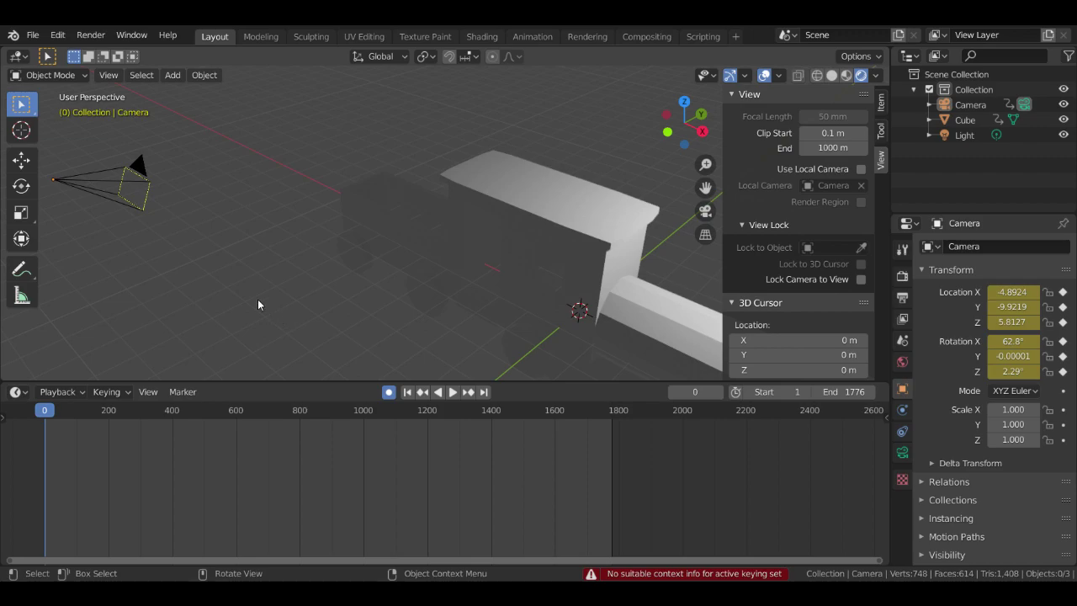
pyautogui.click(73, 187)
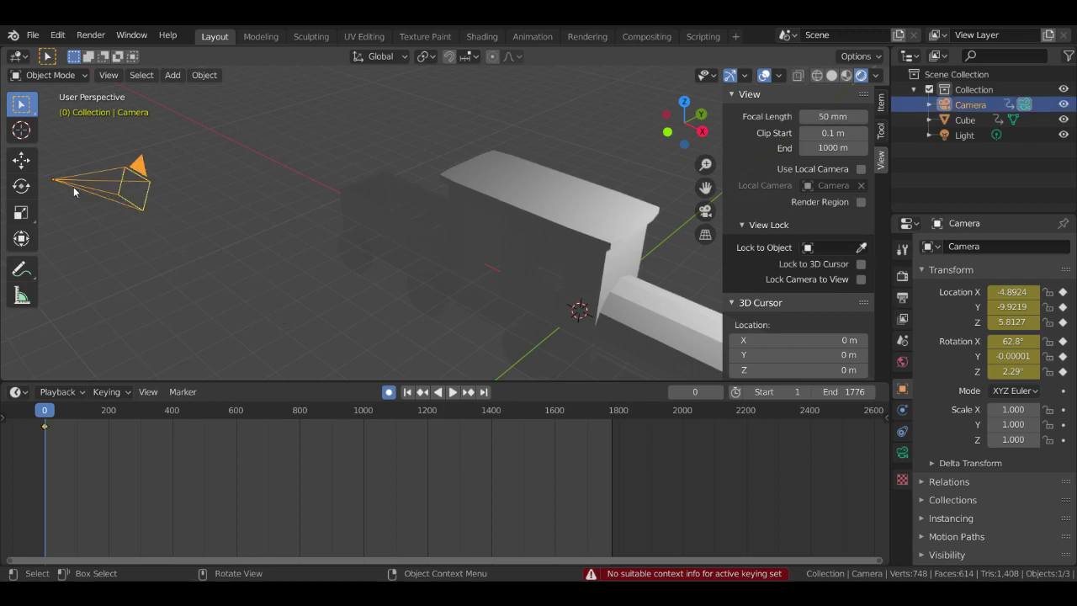
pyautogui.rightClick(255, 249)
pyautogui.click(204, 267)
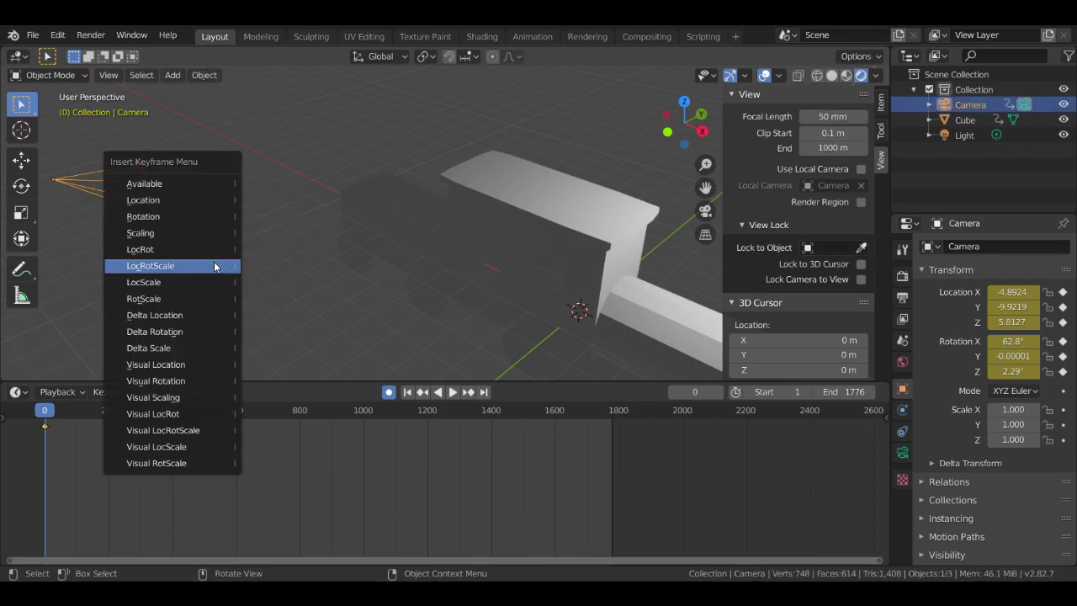
pyautogui.click(183, 266)
# Scrub through the train's motion, select the train and set the current frame to its keyframe at 1278
pyautogui.moveTo(382, 286); pyautogui.dragTo(434, 290, button='middle')
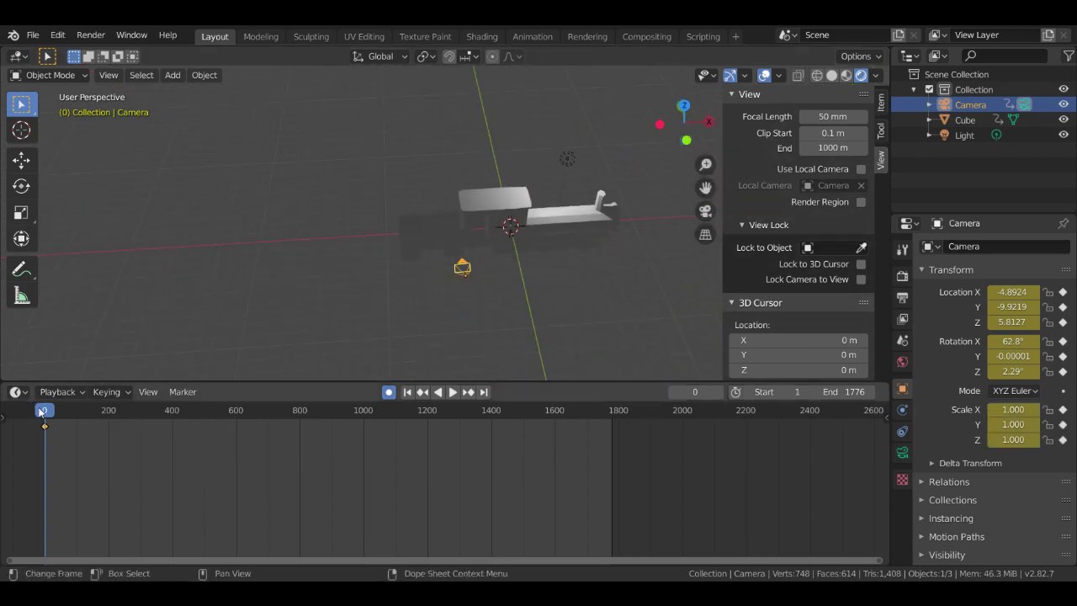
pyautogui.press('space')
pyautogui.moveTo(61, 416); pyautogui.dragTo(199, 439)
pyautogui.press('space')
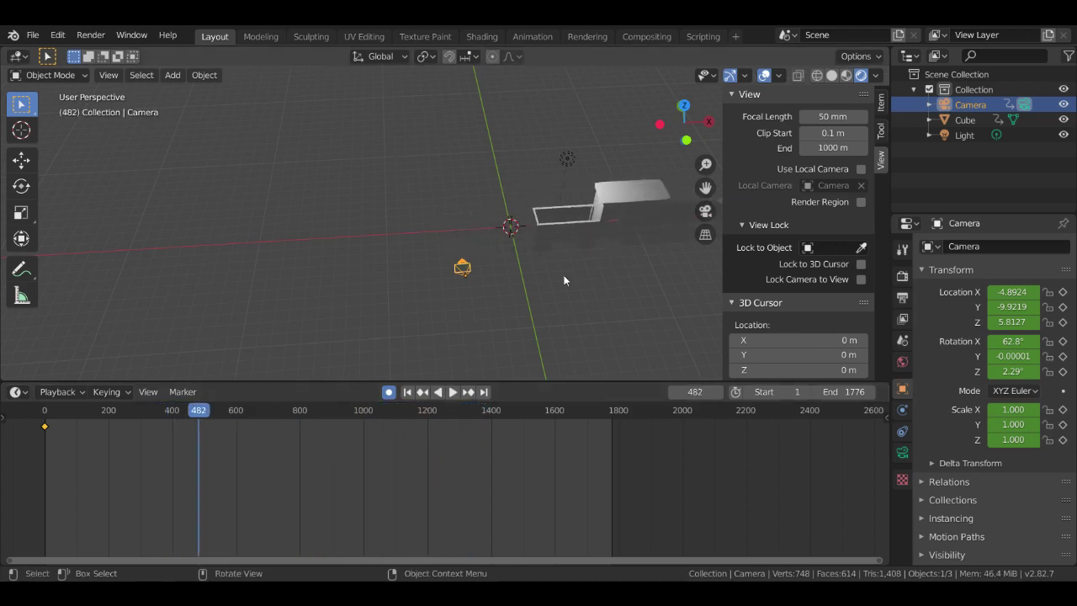
pyautogui.click(623, 213)
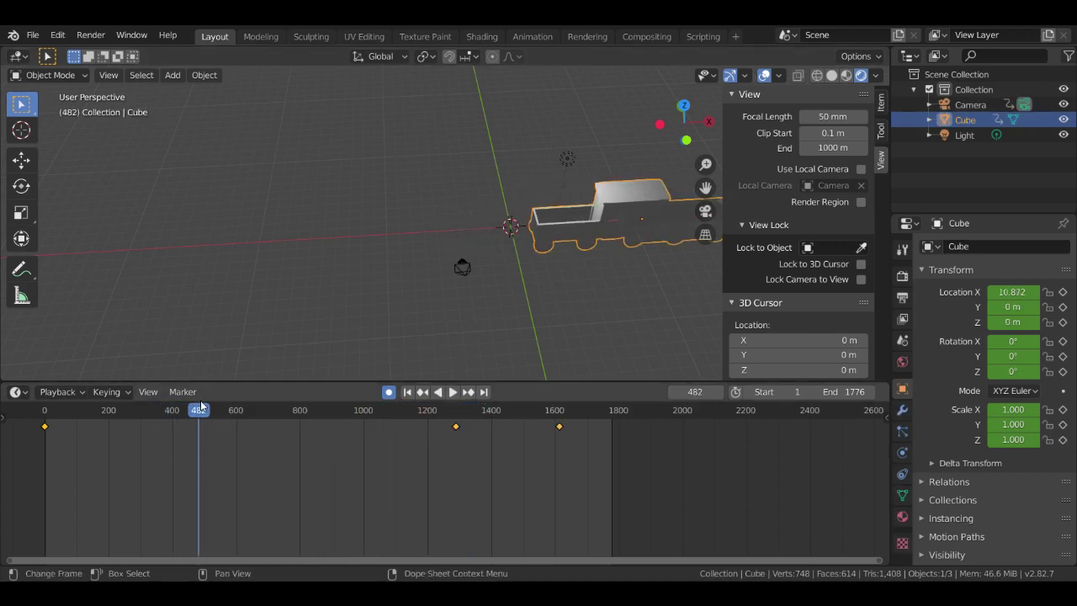
pyautogui.moveTo(200, 412); pyautogui.dragTo(453, 416)
pyautogui.press('space')
pyautogui.click(449, 416)
pyautogui.press('space')
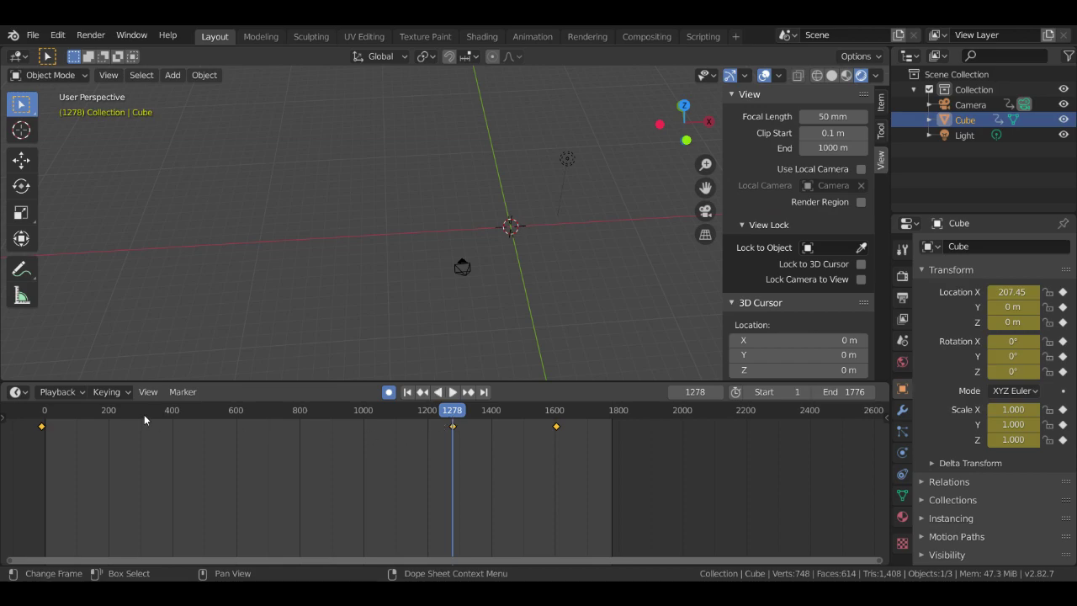
# Select the camera and move it by about 29.3 m in X, -2.98 m in Y and -0.475 m in Z at frame 1278
pyautogui.moveTo(347, 220); pyautogui.dragTo(476, 259, button='middle')
pyautogui.moveTo(423, 226); pyautogui.dragTo(453, 259, button='middle')
pyautogui.click(454, 247)
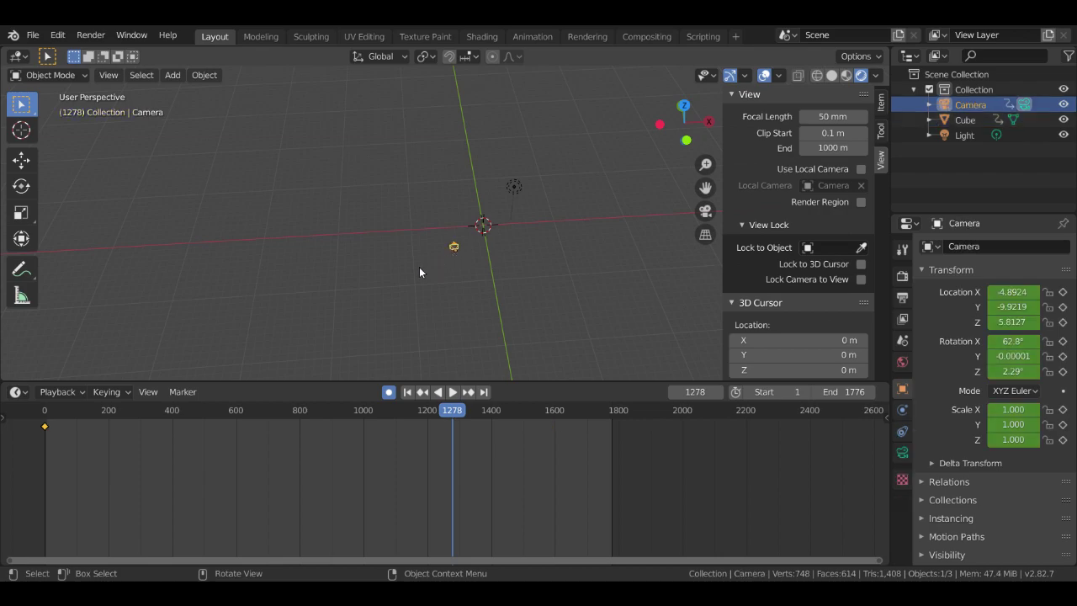
pyautogui.press('g')
pyautogui.click(652, 274)
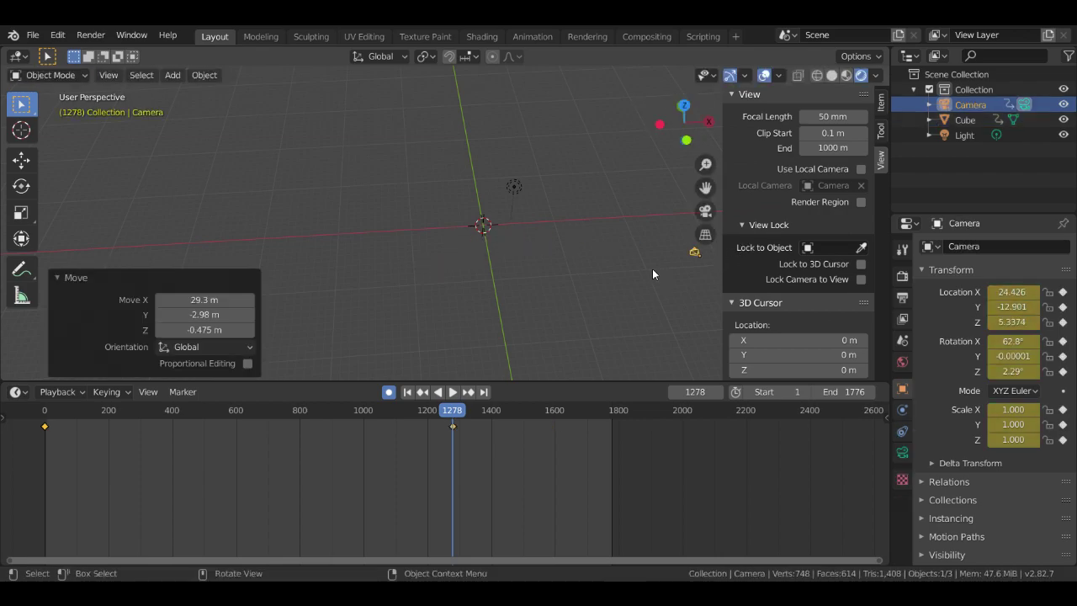
# Move the camera near the distant train by about 176 m in X, -9.48 m in Y and 5.79 m in Z
pyautogui.keyDown('shift'); pyautogui.moveTo(560, 280); pyautogui.dragTo(867, 253, button='middle'); pyautogui.keyUp('shift')
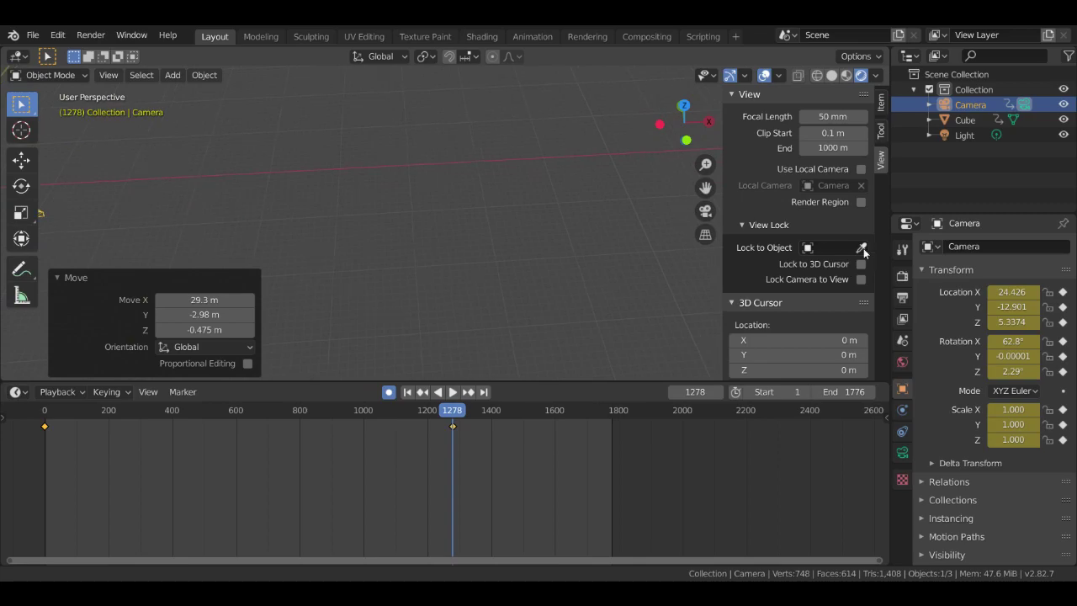
pyautogui.scroll(-6, 458, 221)
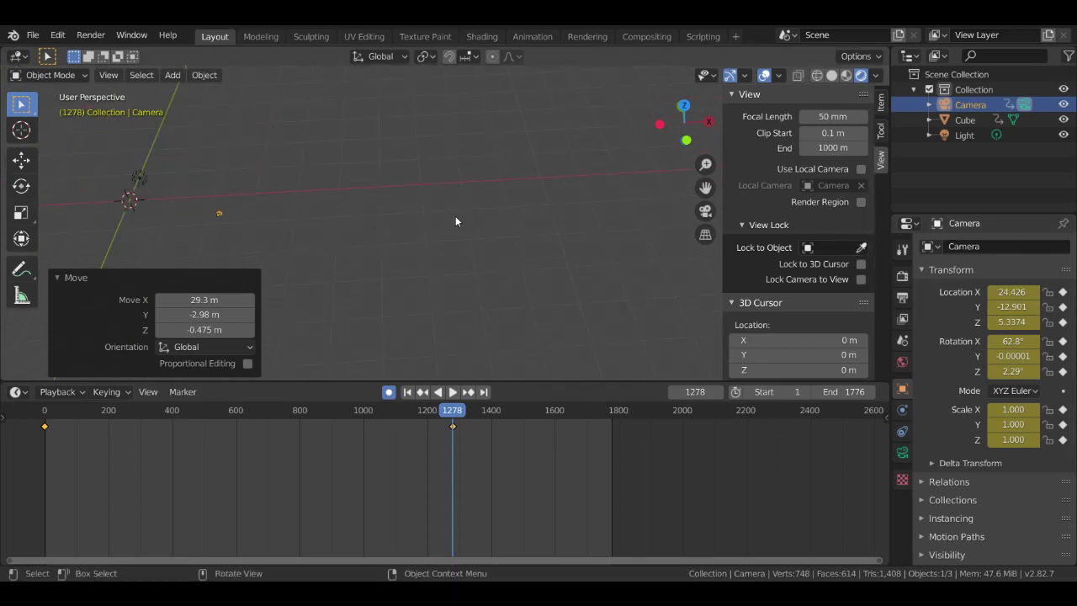
pyautogui.scroll(-2, 434, 209)
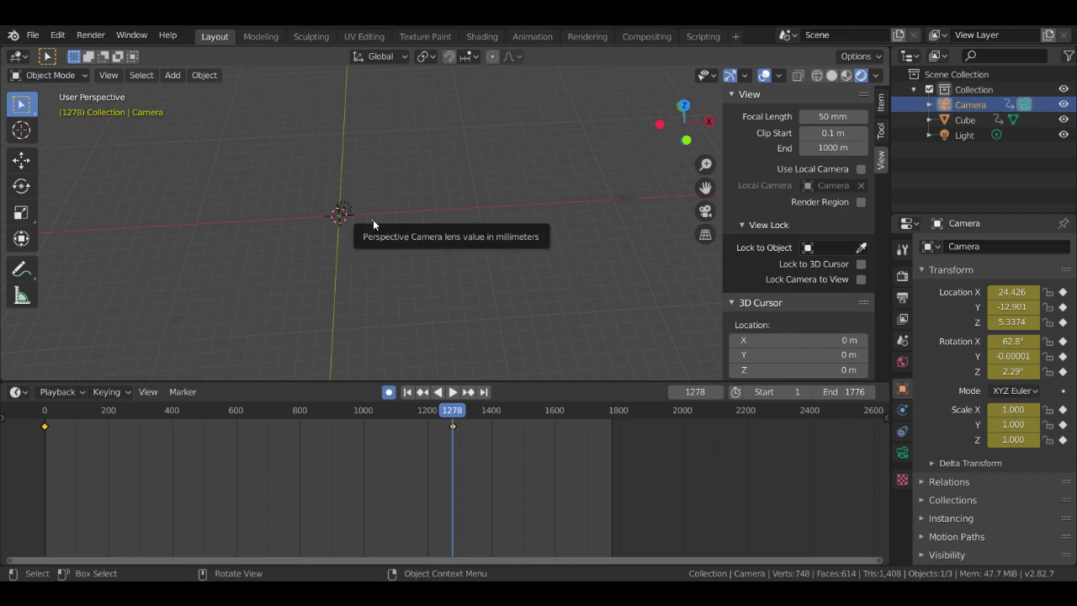
pyautogui.press('g')
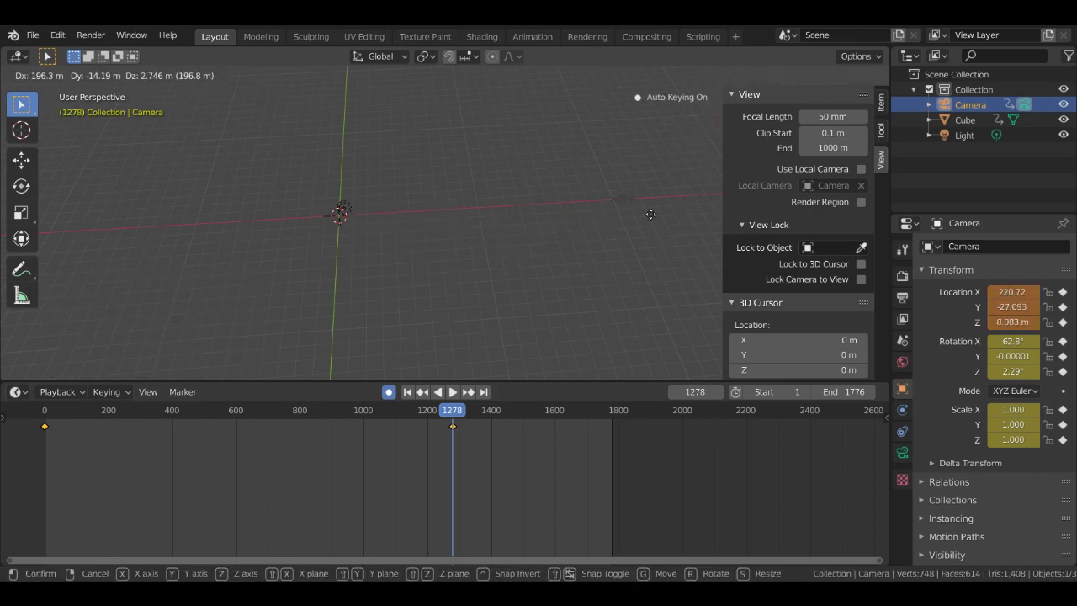
pyautogui.click(647, 243)
pyautogui.press('KP_Decimal')
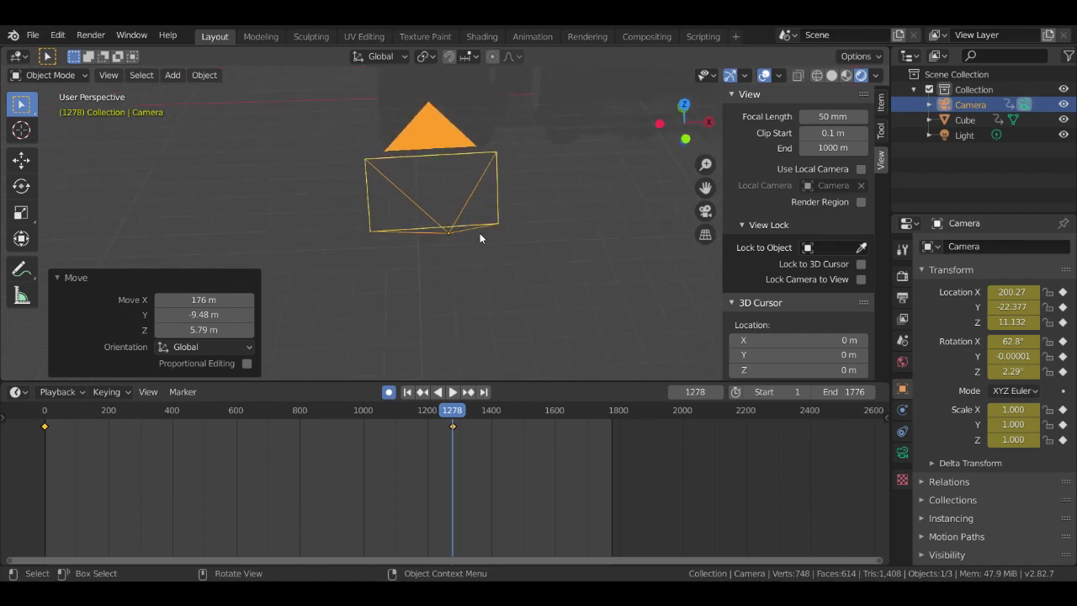
# Lock the camera to the view and pan it to frame the train at frame 1278, at about X 208.45, Y -22.22, Z 10.81
pyautogui.press('KP_0')
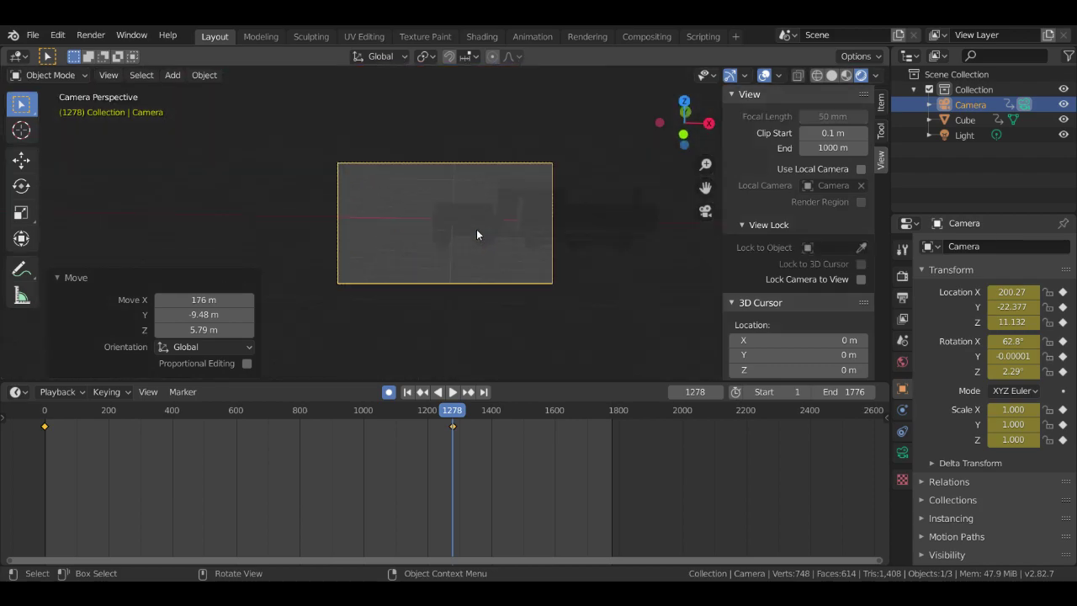
pyautogui.moveTo(514, 253)
pyautogui.keyDown('shift'); pyautogui.mouseDown(button='middle')
pyautogui.moveTo(384, 264)
pyautogui.moveTo(450, 250)
pyautogui.moveTo(535, 257)
pyautogui.mouseUp(button='middle'); pyautogui.keyUp('shift')
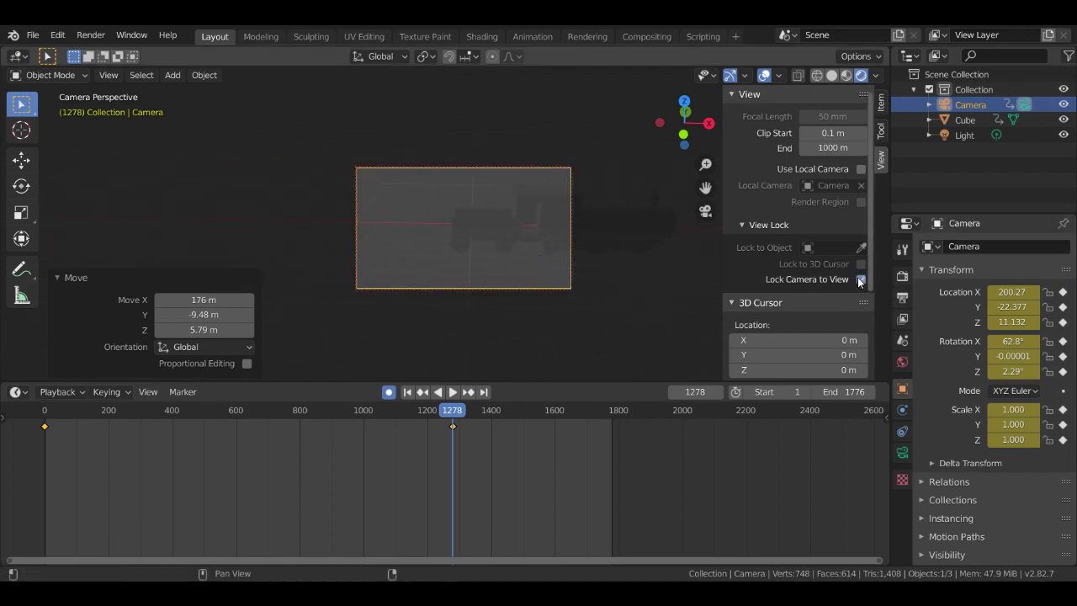
pyautogui.click(860, 280)
pyautogui.keyDown('shift'); pyautogui.moveTo(444, 246); pyautogui.dragTo(120, 241, button='middle'); pyautogui.keyUp('shift')
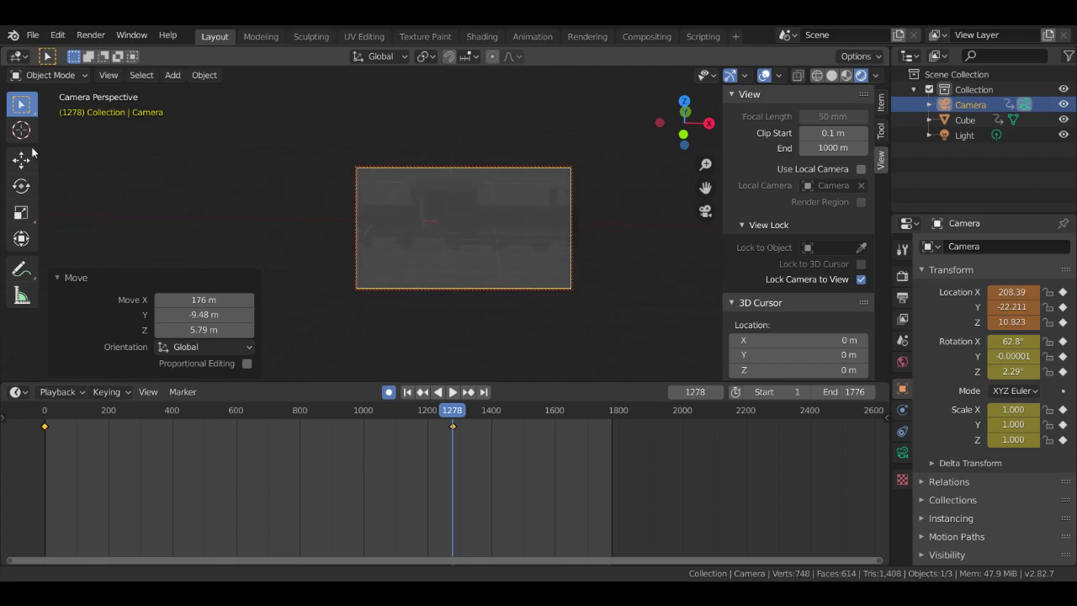
pyautogui.keyDown('shift'); pyautogui.moveTo(33, 152); pyautogui.dragTo(43, 150, button='middle'); pyautogui.keyUp('shift')
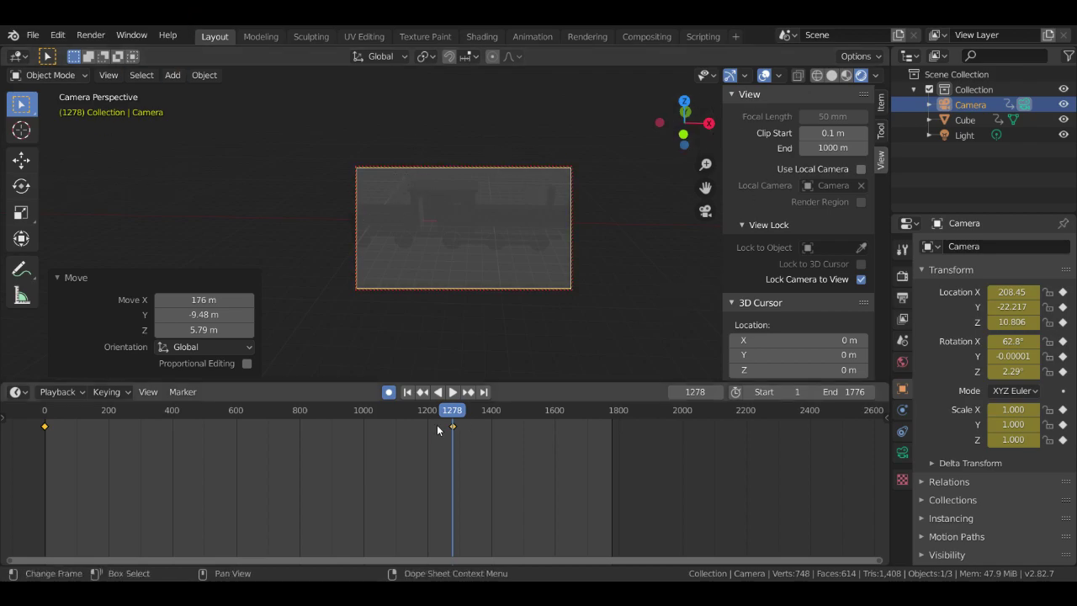
# Preview the animation through the camera from the start of the timeline and return to frame 0
pyautogui.moveTo(445, 417); pyautogui.dragTo(38, 411)
pyautogui.press('space')
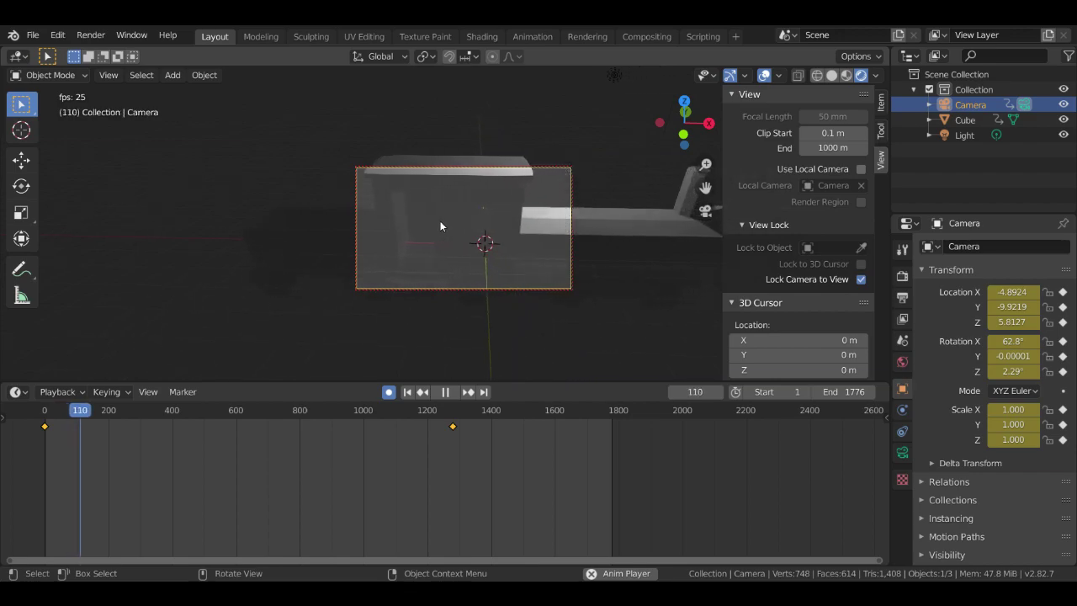
pyautogui.press('space')
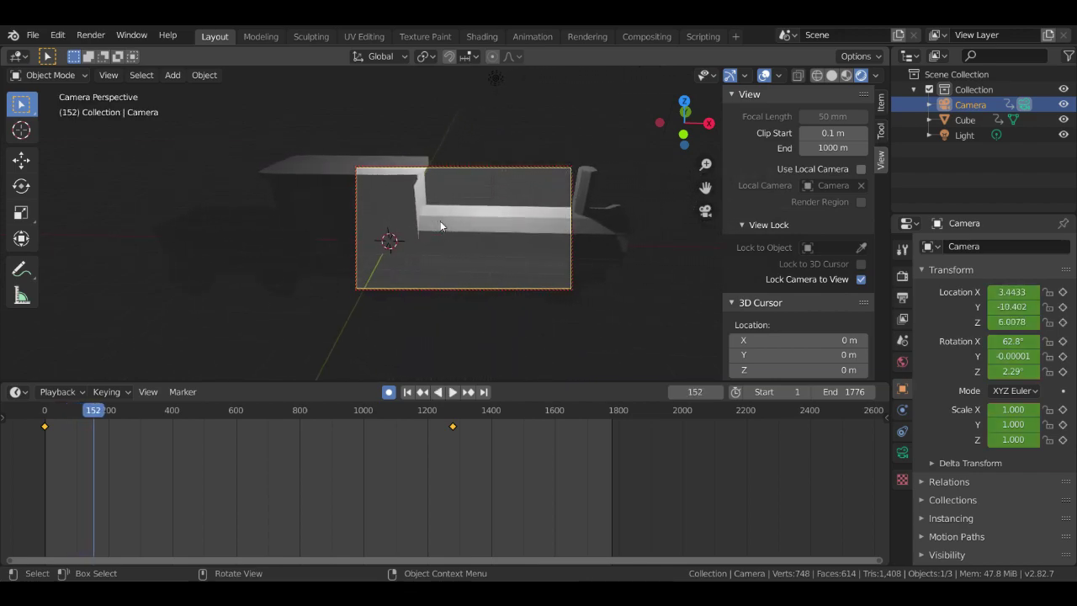
pyautogui.press('space')
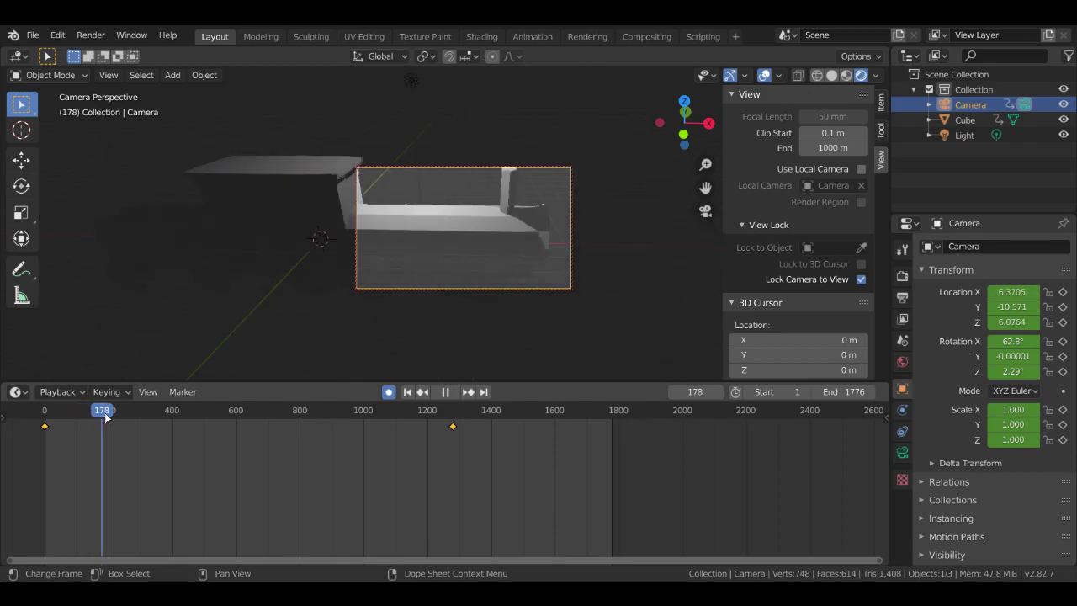
pyautogui.moveTo(130, 416); pyautogui.dragTo(45, 418)
pyautogui.press('space')
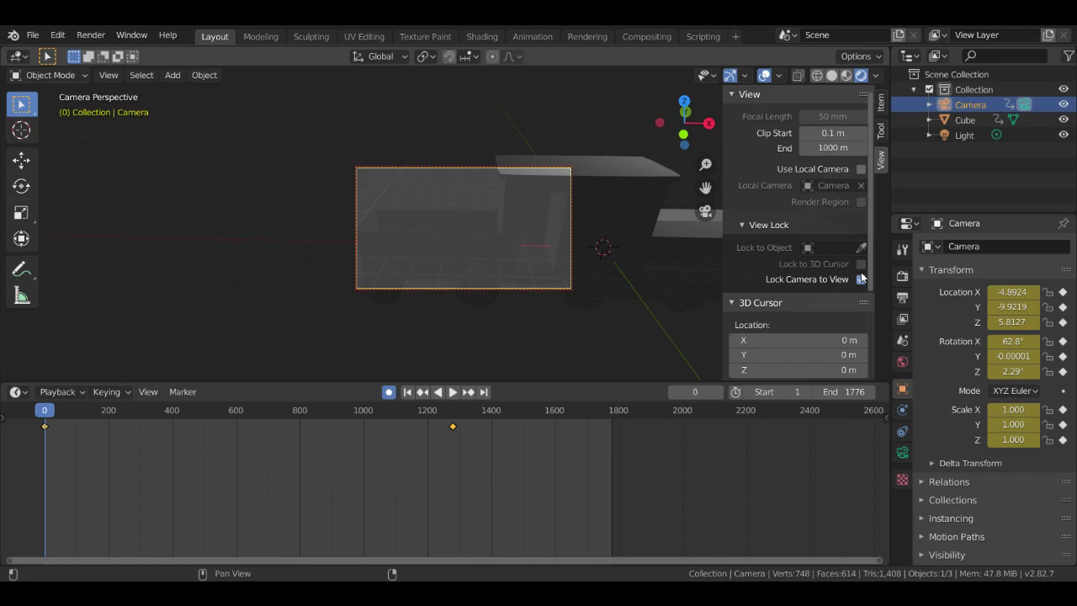
# Disable Lock Camera to View, play the motion from outside the camera view and return to frame 0
pyautogui.moveTo(396, 260); pyautogui.dragTo(463, 151, button='middle')
pyautogui.press('space')
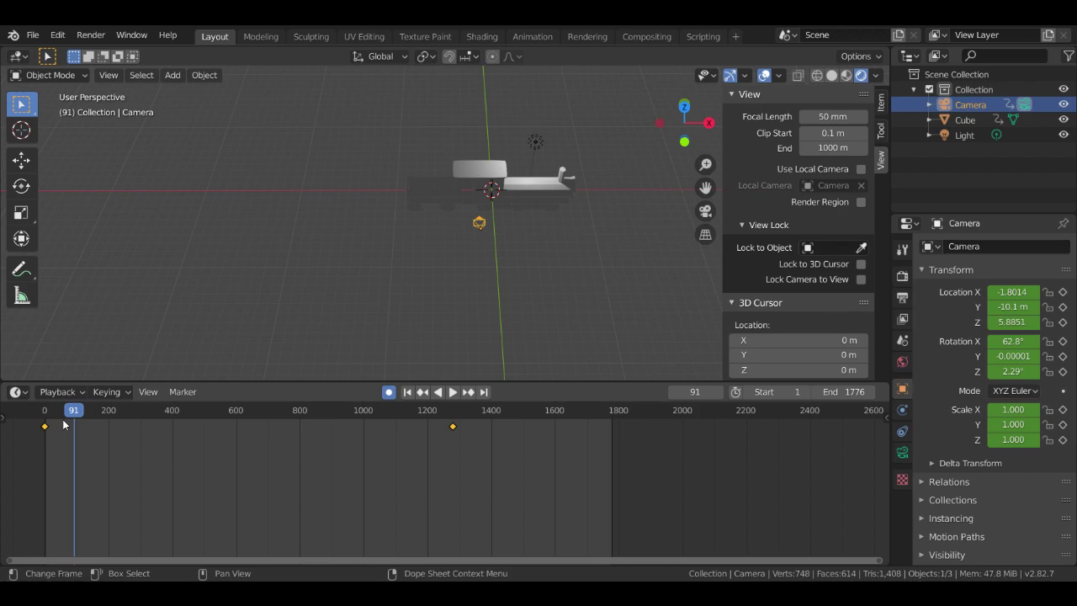
pyautogui.moveTo(52, 414); pyautogui.dragTo(44, 414)
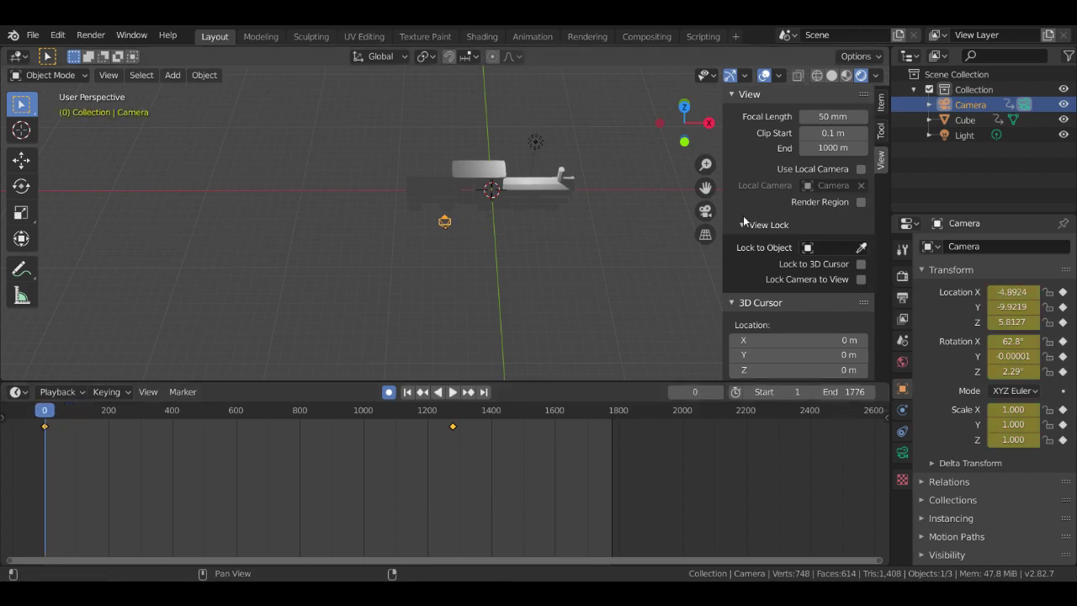
# Open the file browser for the render output path in the scene's output settings
pyautogui.click(90, 36)
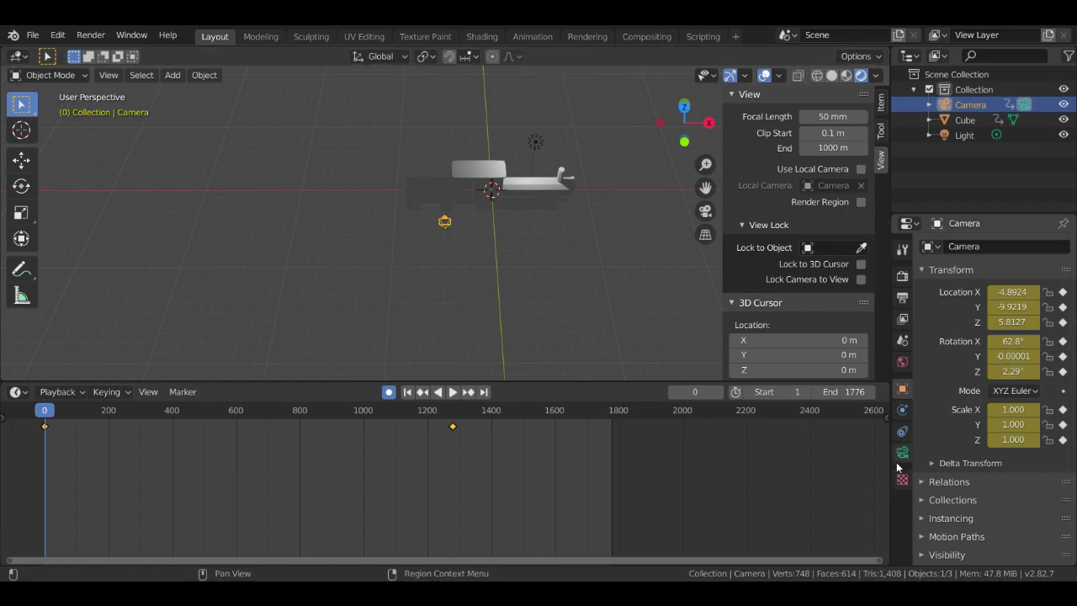
pyautogui.click(902, 298)
pyautogui.click(901, 278)
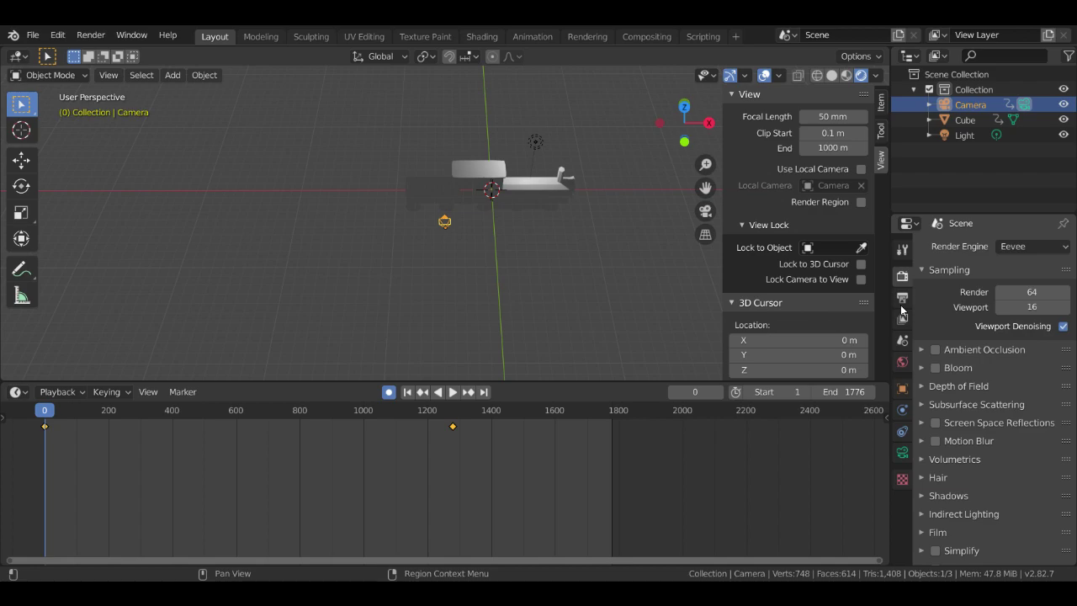
pyautogui.click(903, 298)
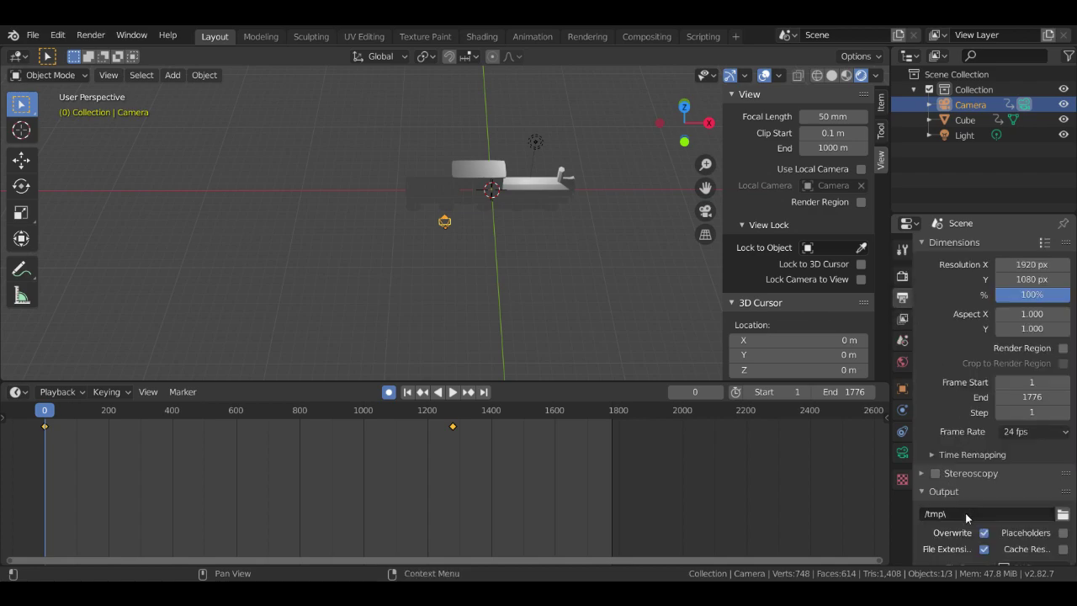
pyautogui.scroll(-3, 1044, 517)
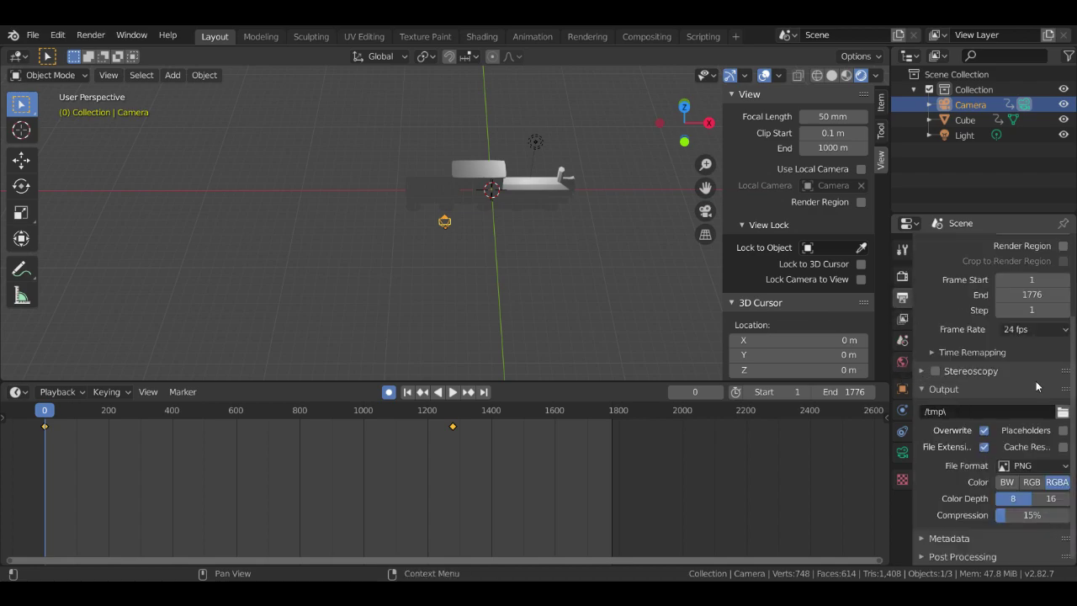
pyautogui.click(902, 318)
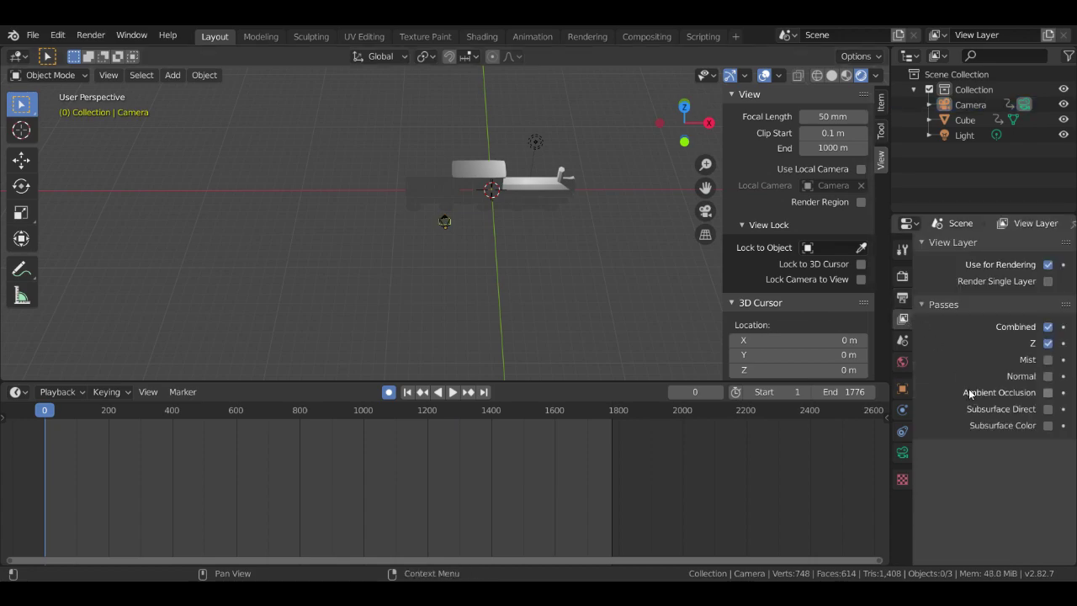
pyautogui.click(902, 304)
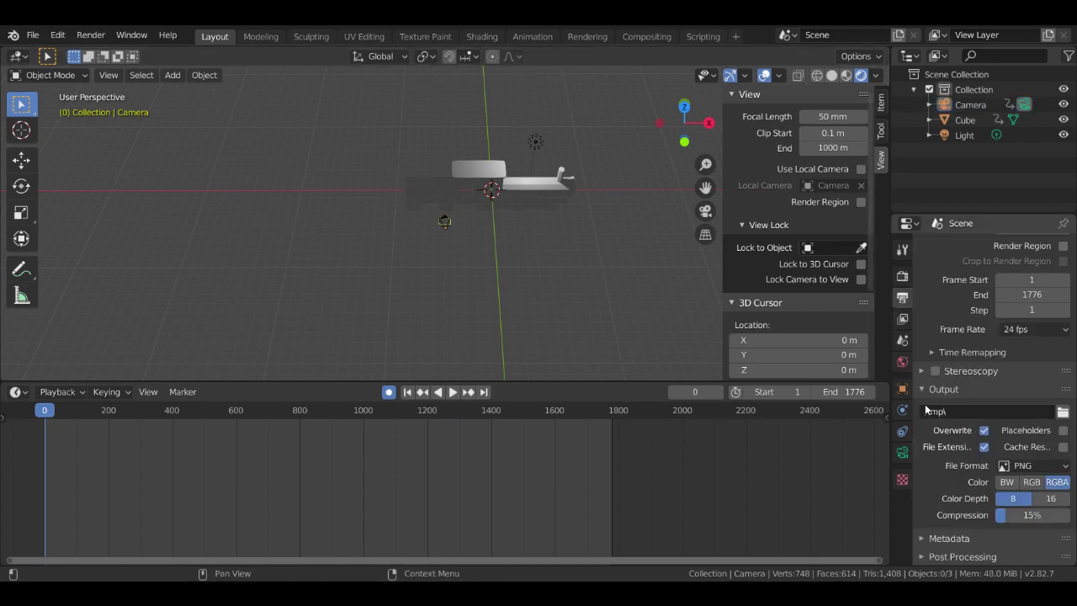
pyautogui.click(925, 367)
pyautogui.click(925, 368)
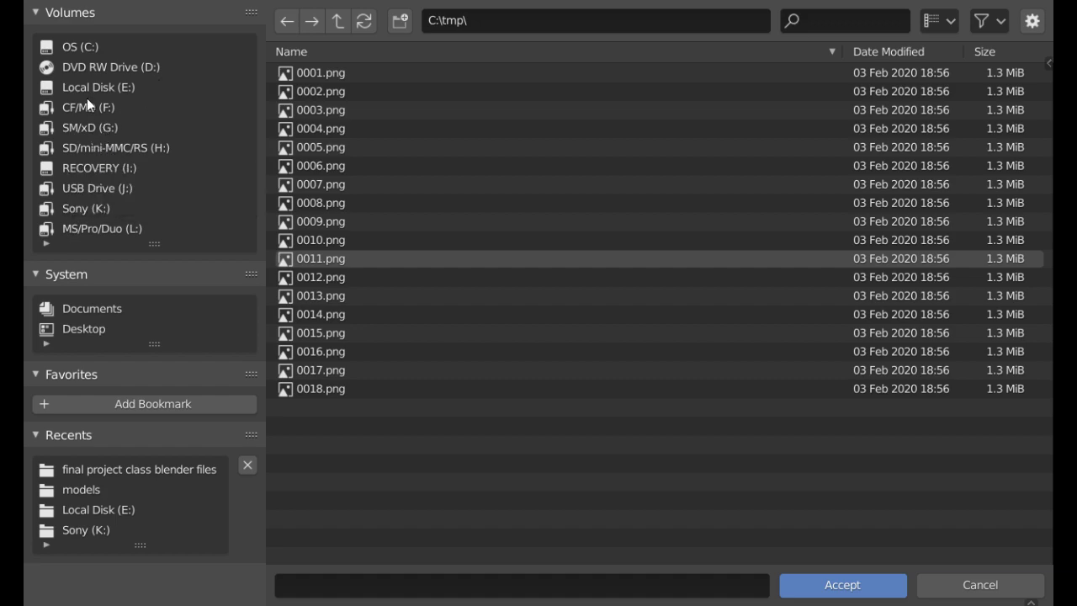
# Set the render output folder to E:\final project class blender files\frames\ and the file format to FFmpeg video
pyautogui.press('BackSpace')
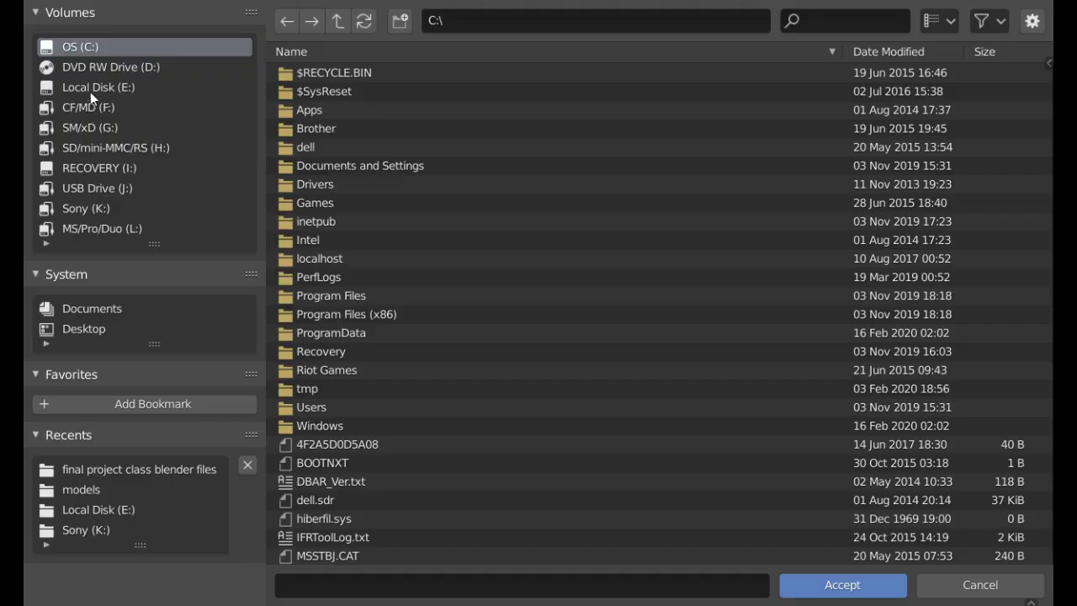
pyautogui.click(91, 88)
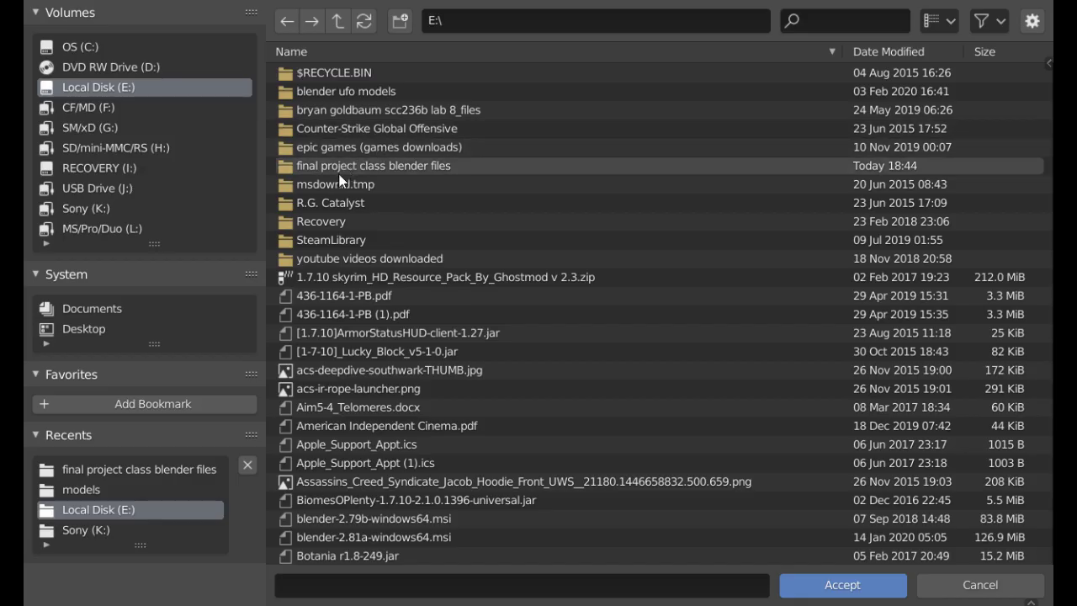
pyautogui.click(349, 163)
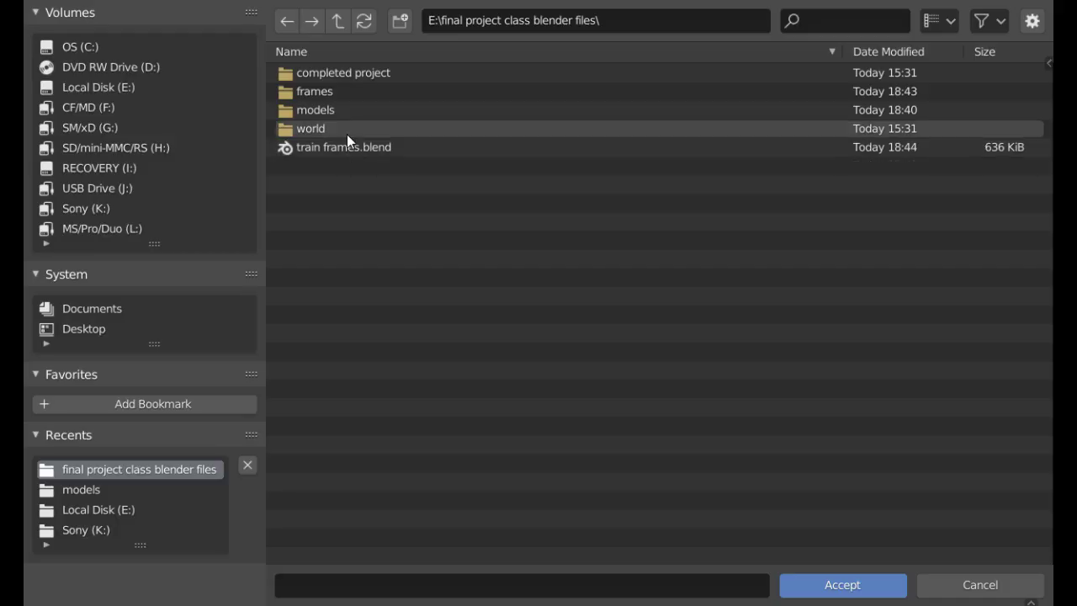
pyautogui.click(333, 91)
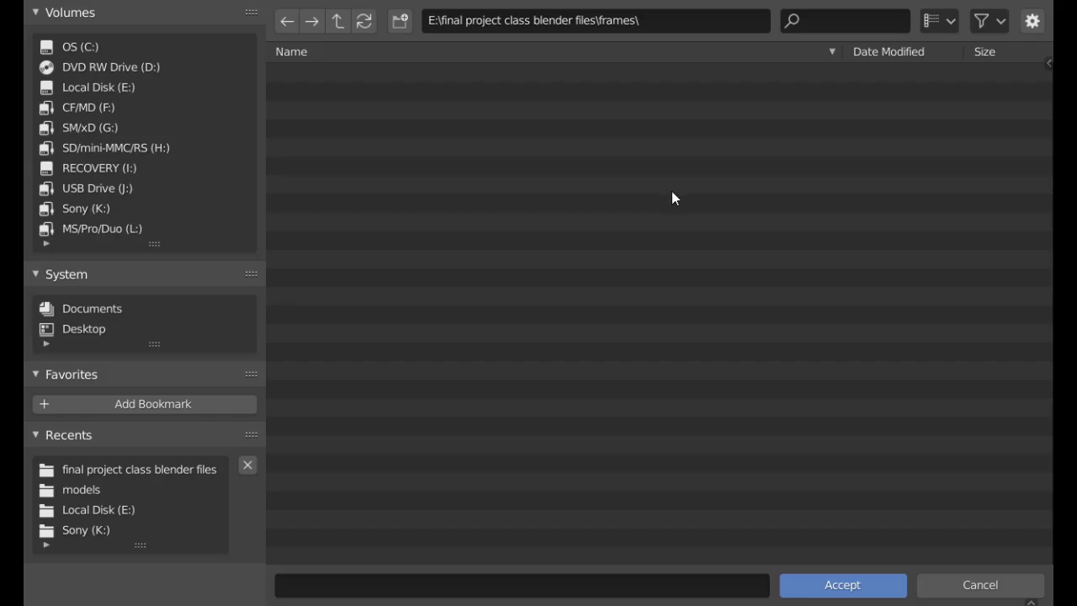
pyautogui.click(406, 584)
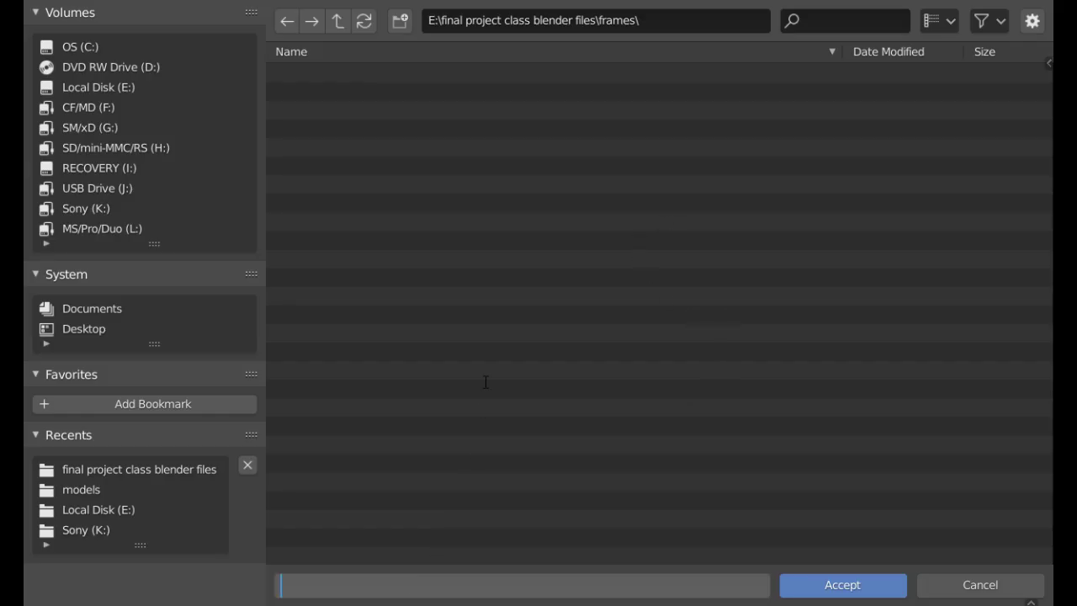
pyautogui.click(852, 590)
pyautogui.click(853, 591)
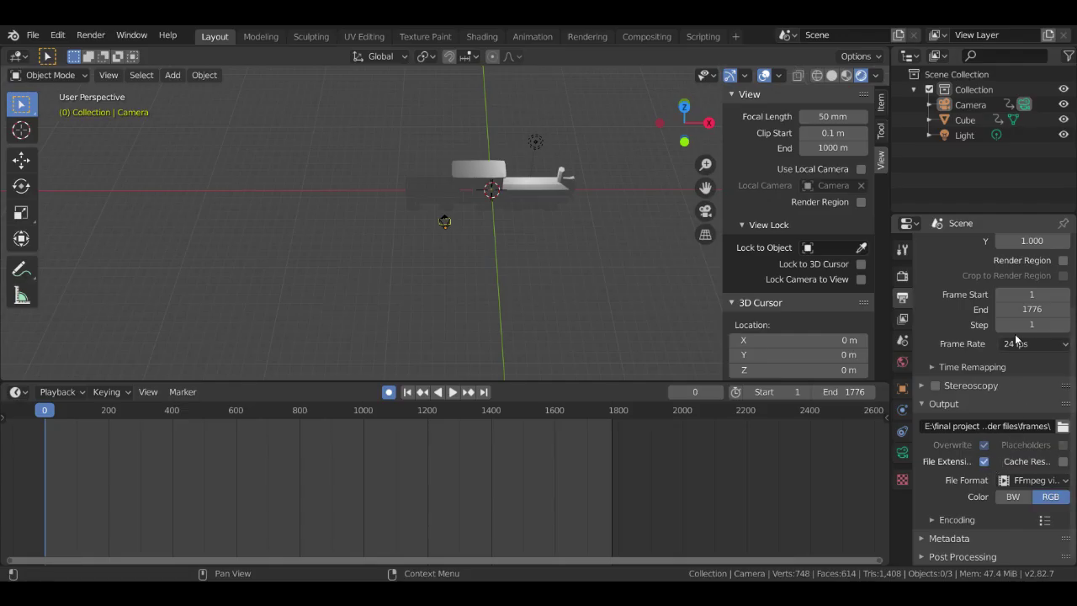
# Set the output frame rate to 30 fps
pyautogui.click(1019, 345)
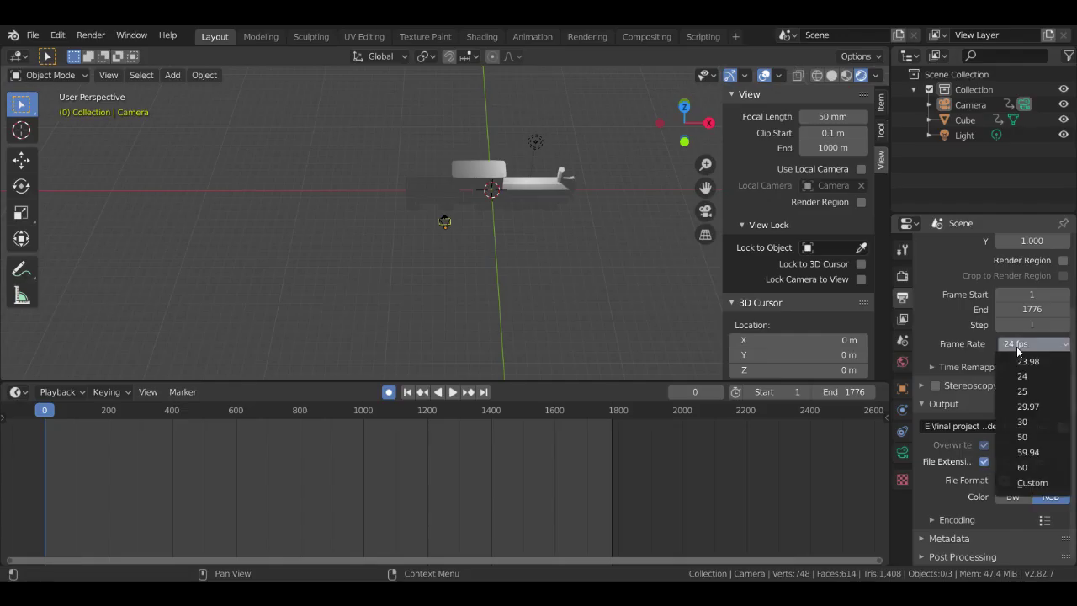
pyautogui.click(1029, 422)
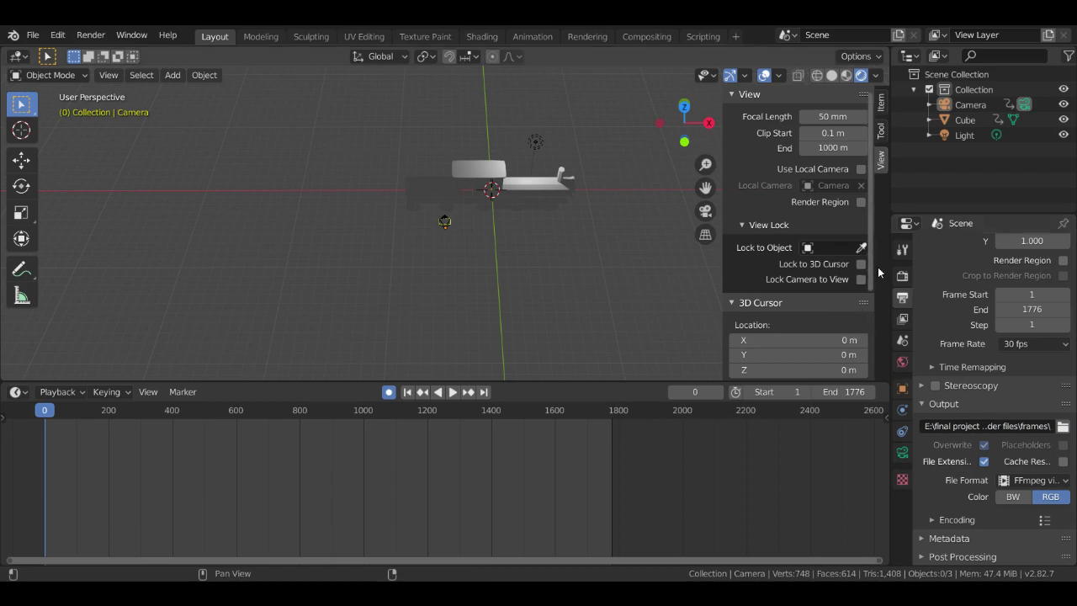
pyautogui.click(903, 278)
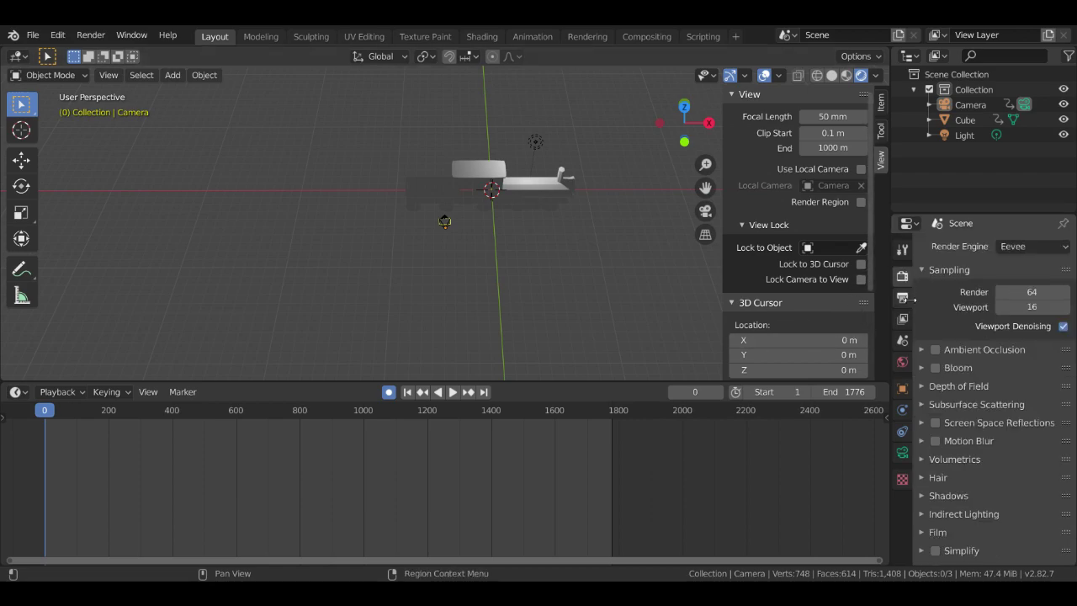
pyautogui.click(903, 319)
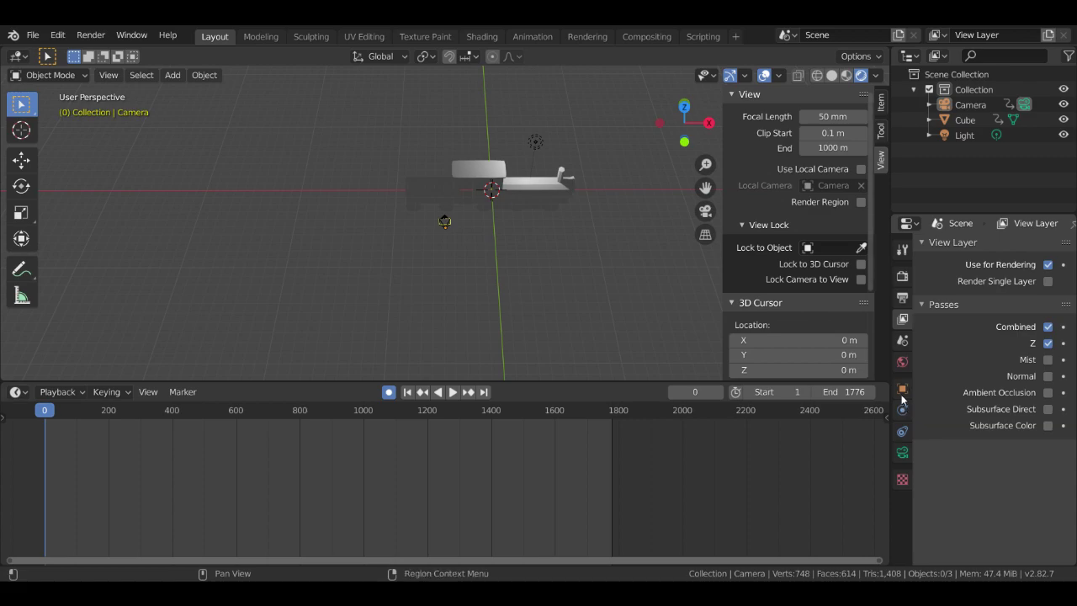
pyautogui.click(903, 341)
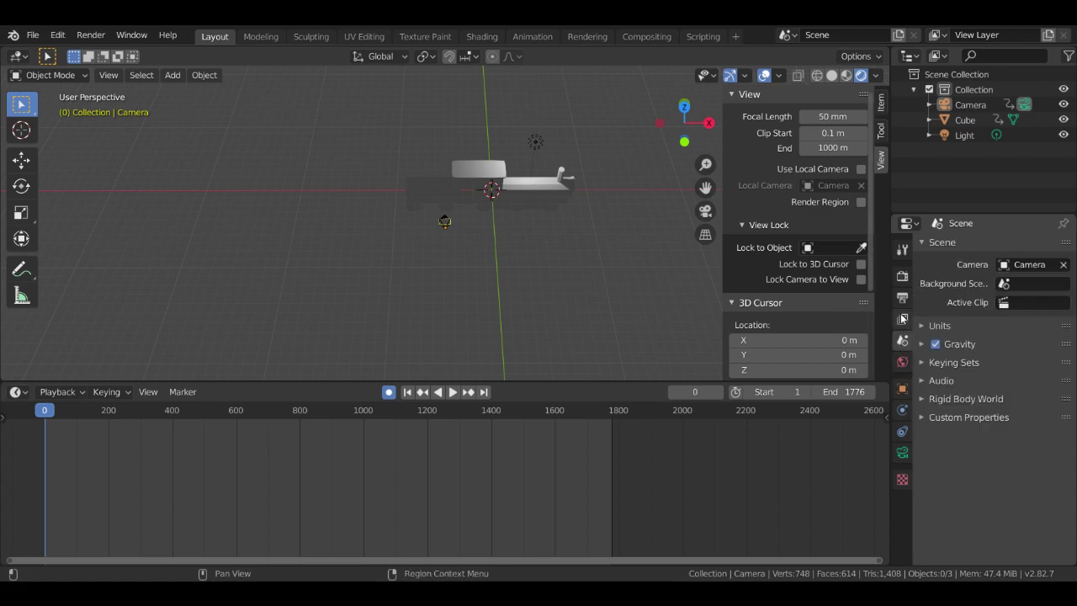
pyautogui.click(903, 278)
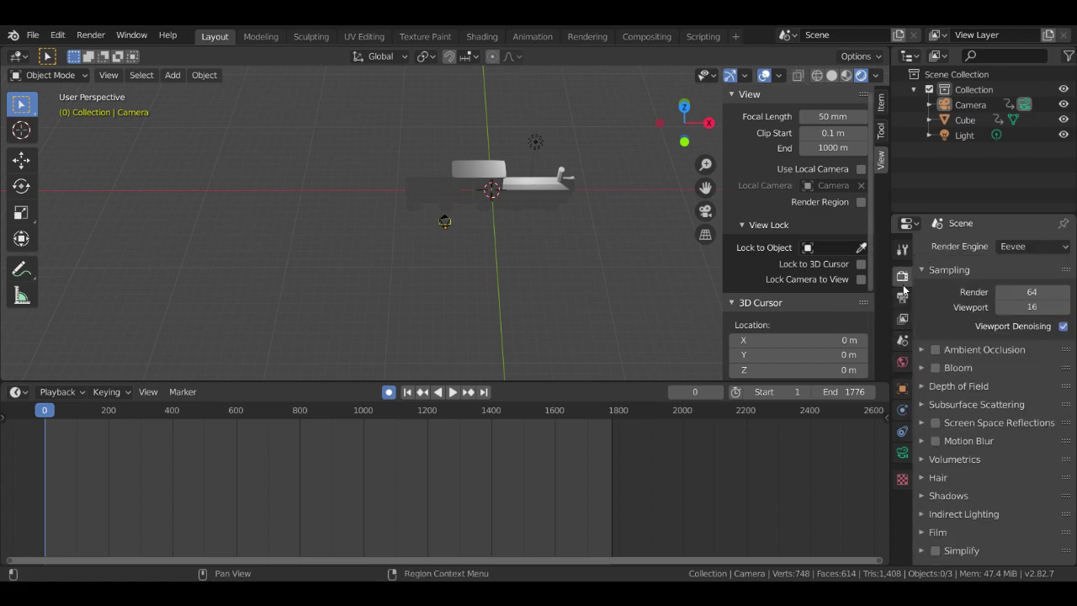
pyautogui.click(903, 298)
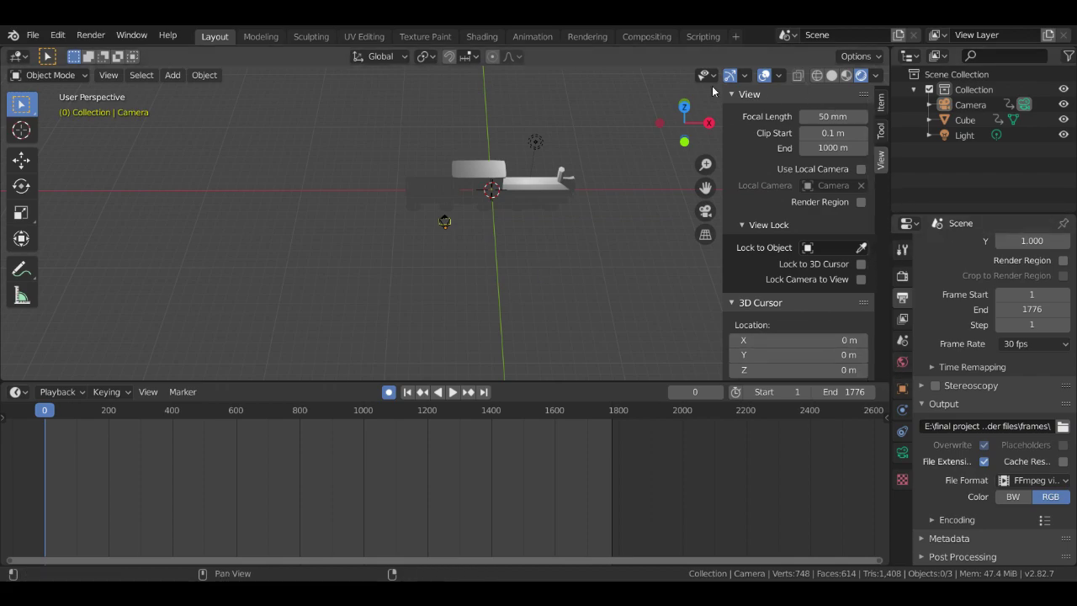
# Render the train animation with the current output settings
pyautogui.click(89, 34)
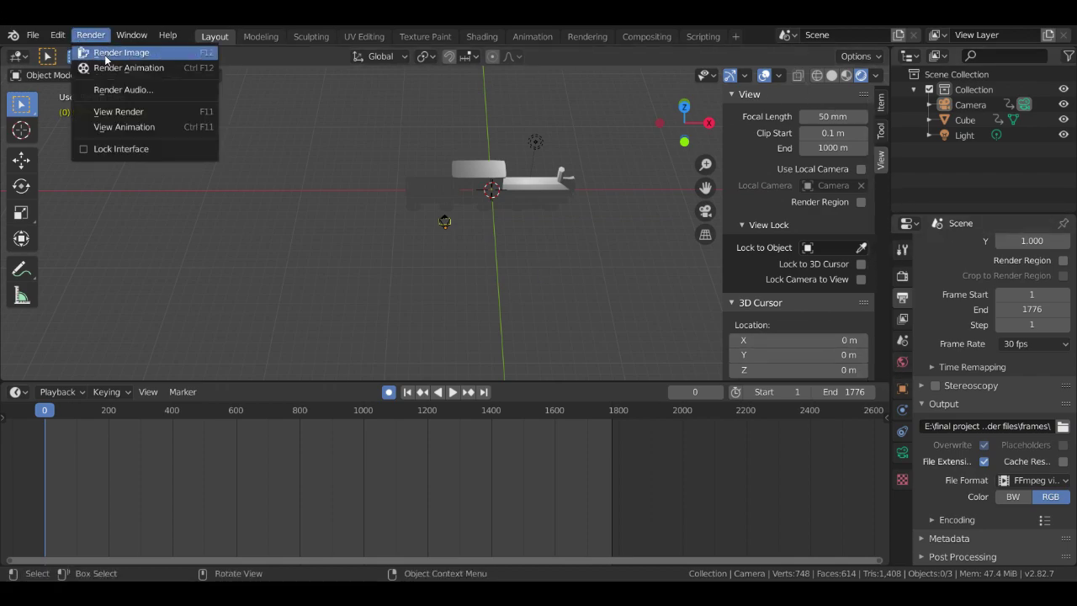
pyautogui.click(107, 68)
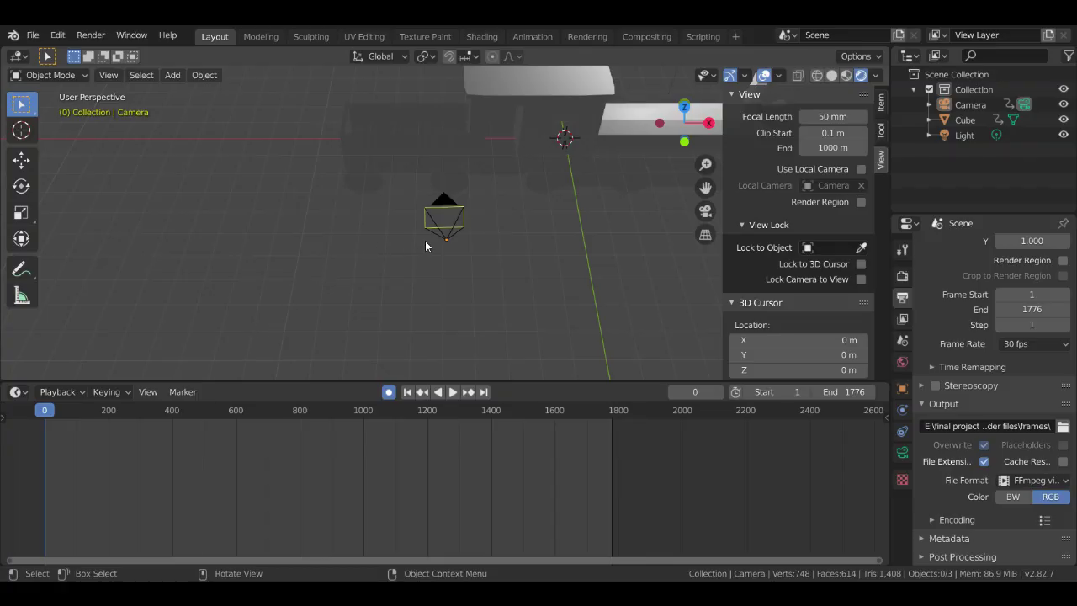
# Move the camera away from the train by about -0.103 m in X, -1.88 m in Y and -1.58 m in Z, and keyframe it at frame 0
pyautogui.click(442, 236)
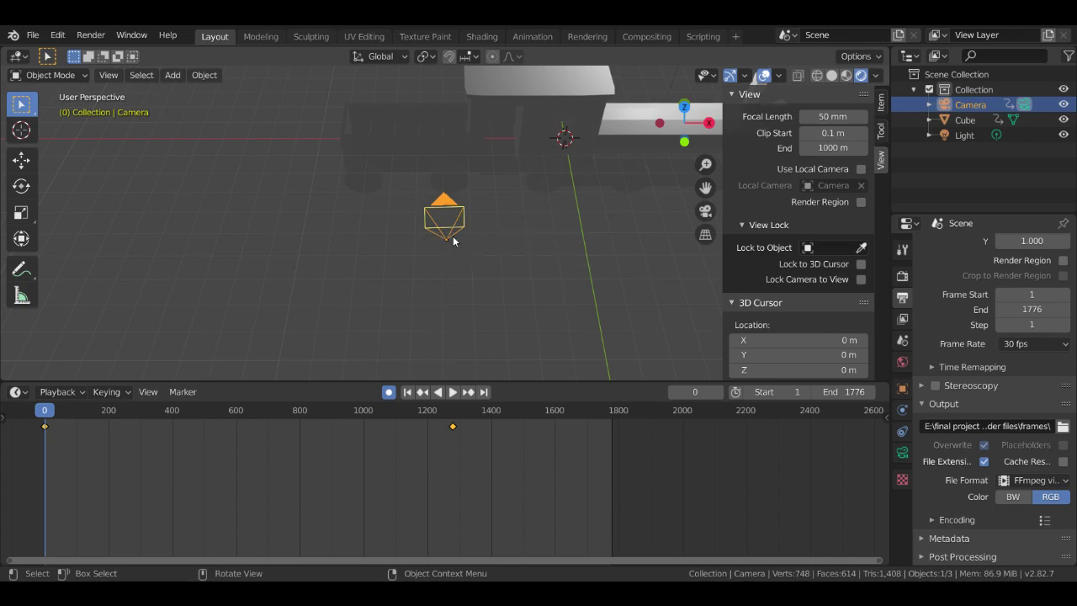
pyautogui.press('g')
pyautogui.click(451, 342)
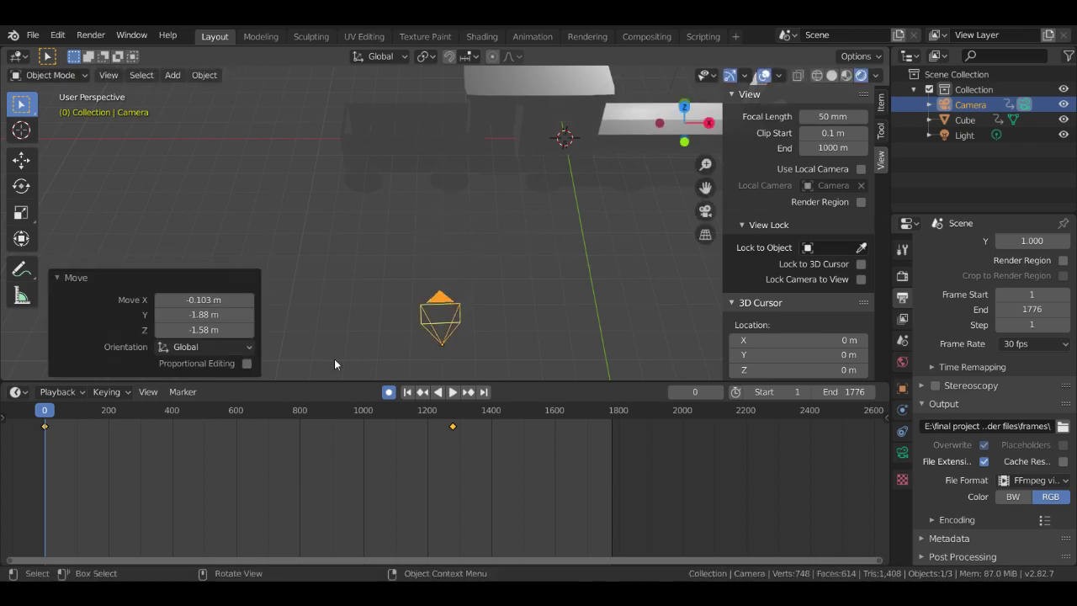
pyautogui.rightClick(437, 334)
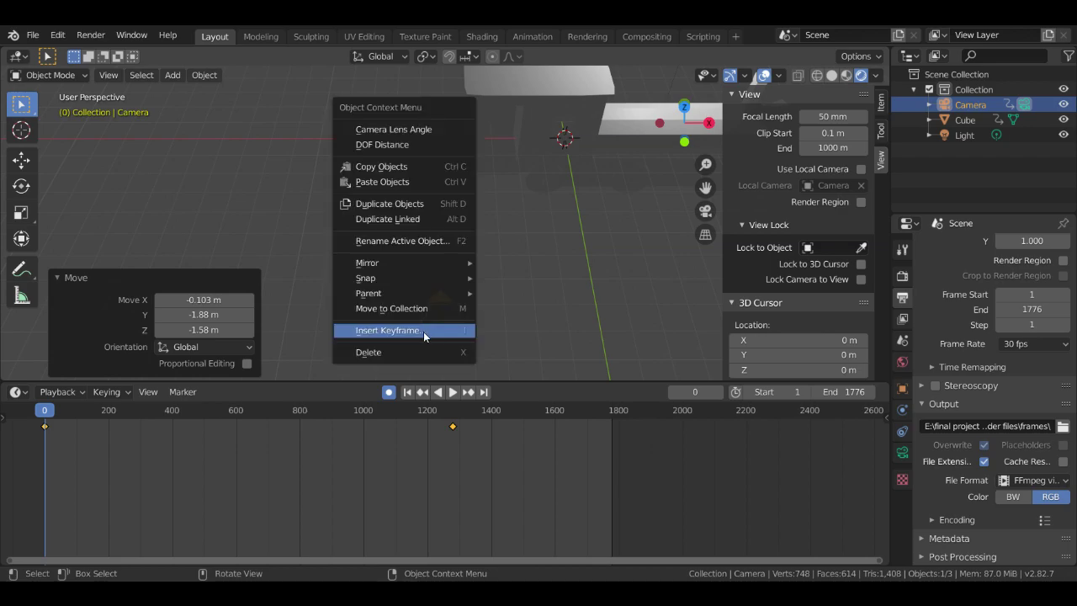
pyautogui.click(423, 331)
pyautogui.click(407, 333)
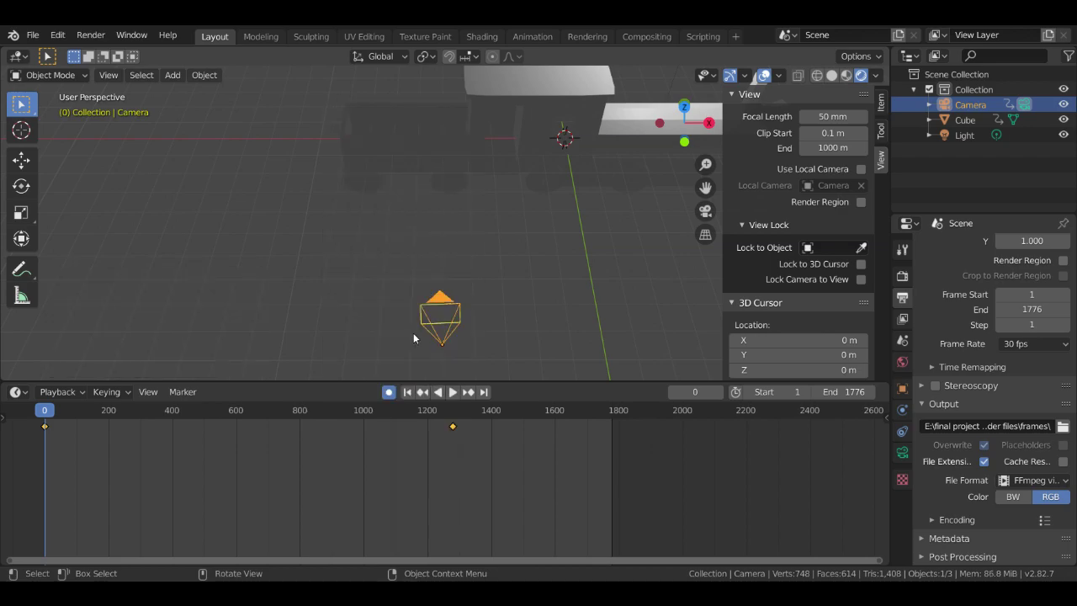
# Move the camera farther back by about 0.213 m in X, -0.865 m in Y and -0.724 m in Z, and update its keyframe at frame 0
pyautogui.press('g')
pyautogui.click(422, 74)
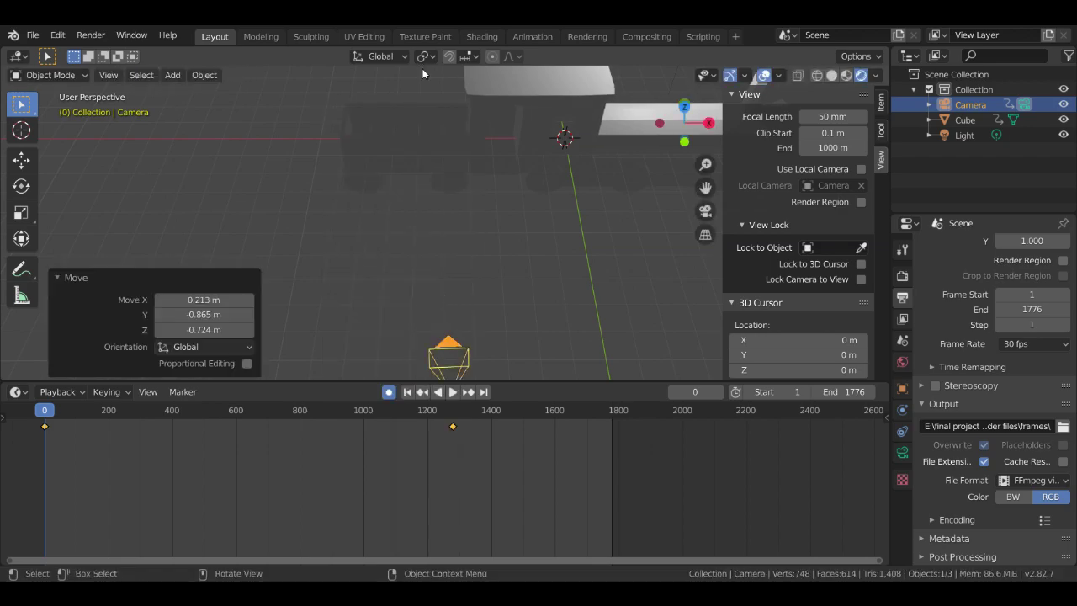
pyautogui.rightClick(461, 367)
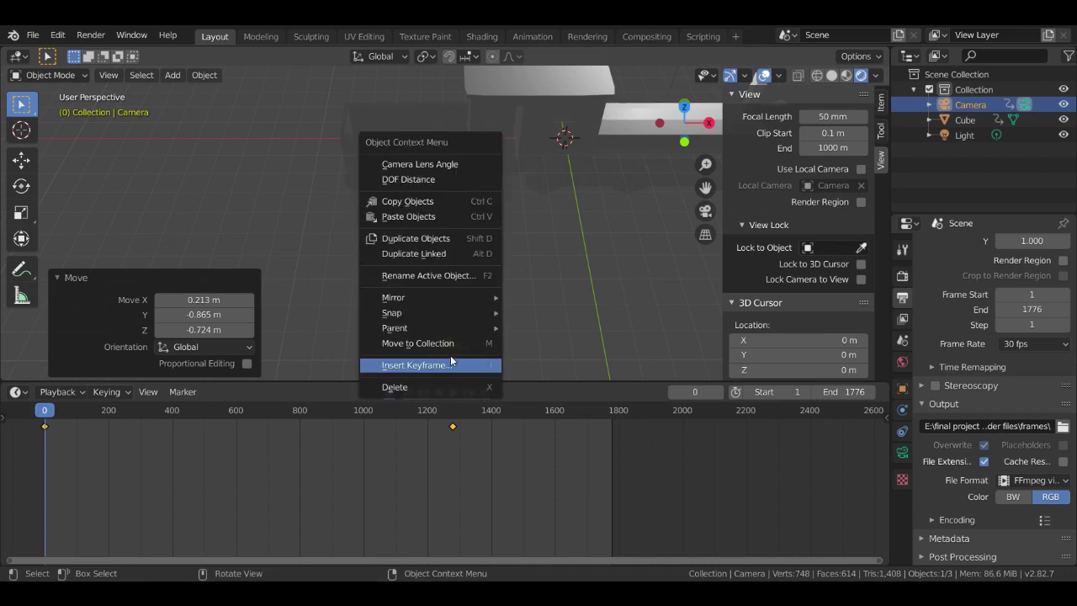
pyautogui.click(451, 364)
pyautogui.click(432, 369)
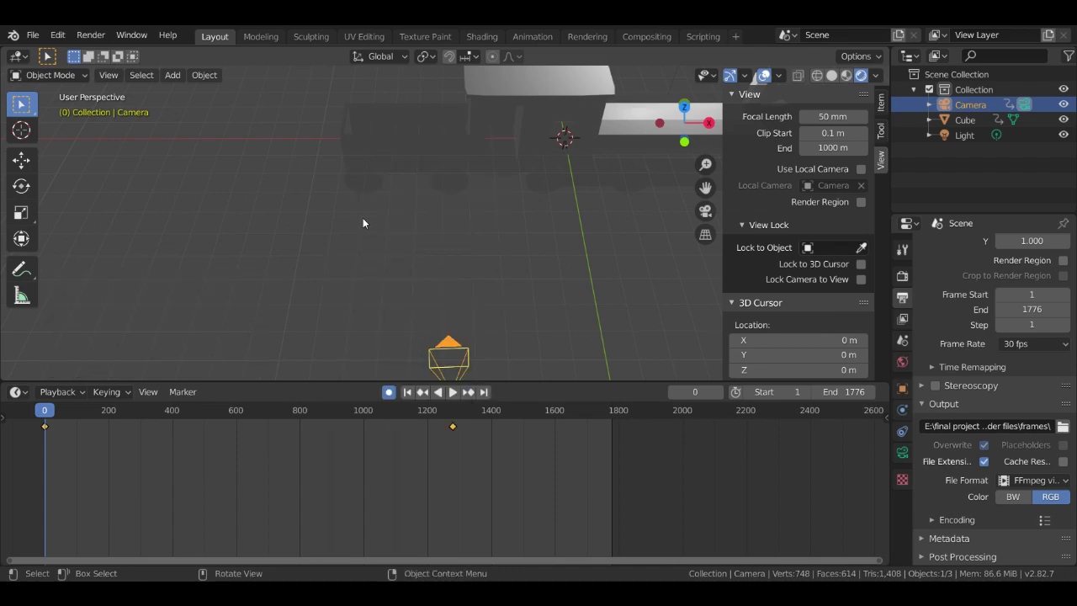
# Render a still image of frame 0 through the camera
pyautogui.click(91, 35)
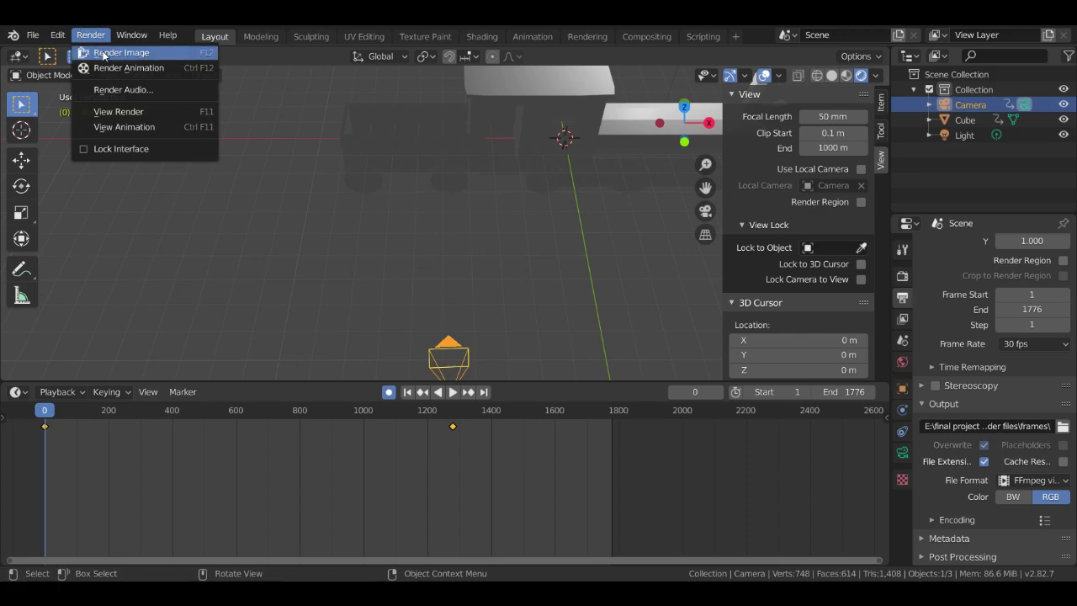
pyautogui.click(104, 53)
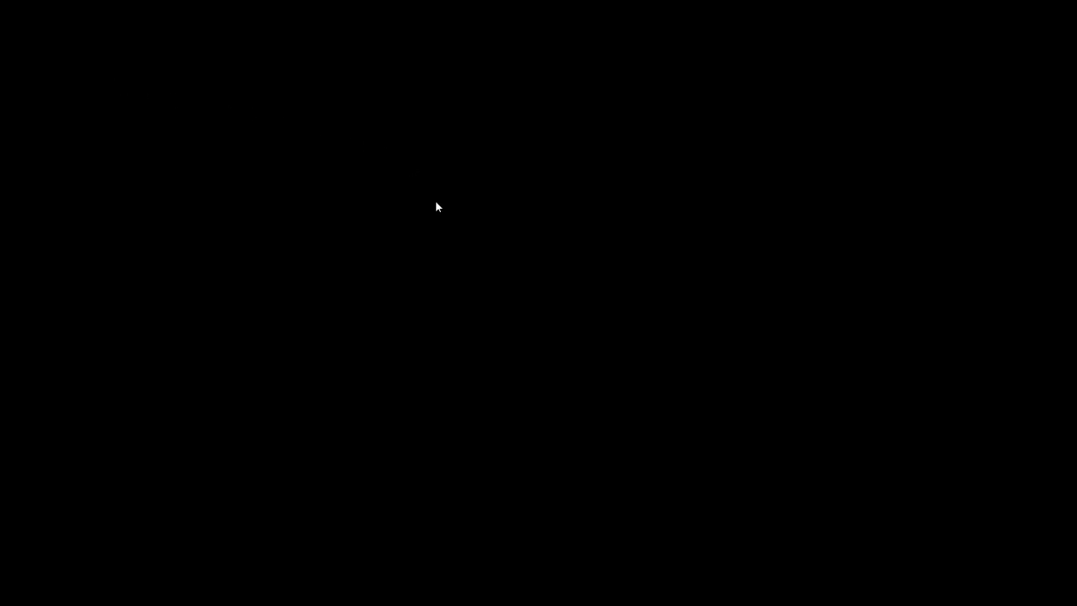
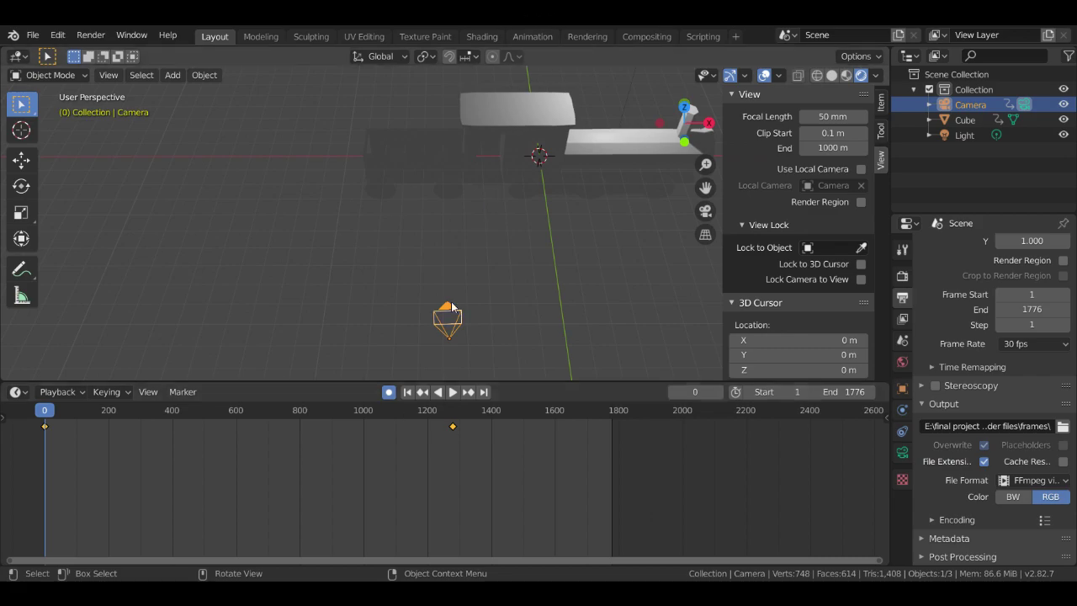
# Switch to the Animation workspace and bring both the whole train and the camera into view
pyautogui.moveTo(354, 306); pyautogui.dragTo(458, 313, button='middle')
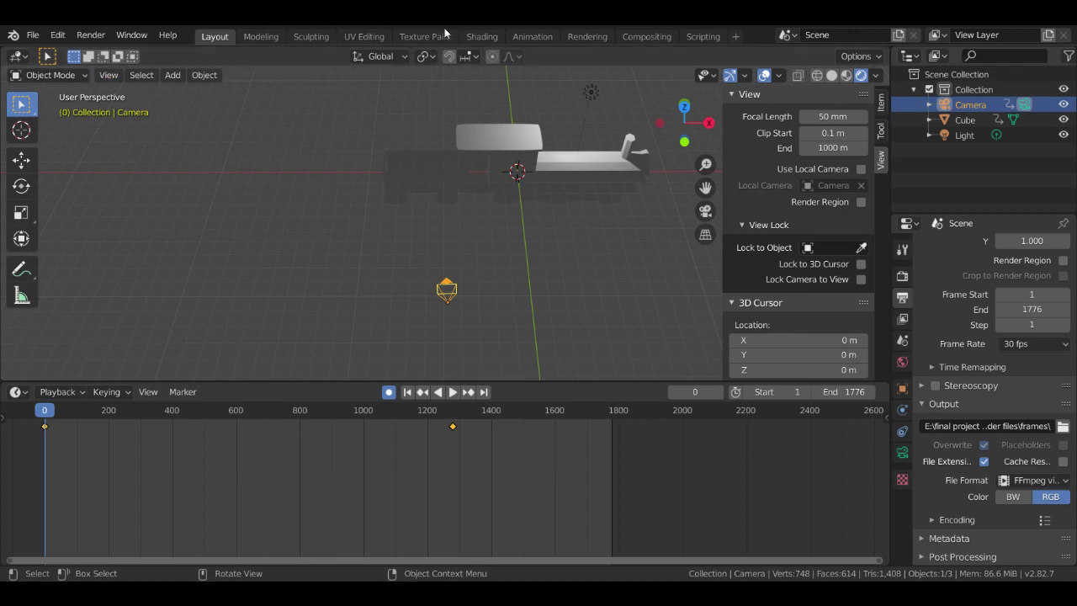
pyautogui.click(533, 36)
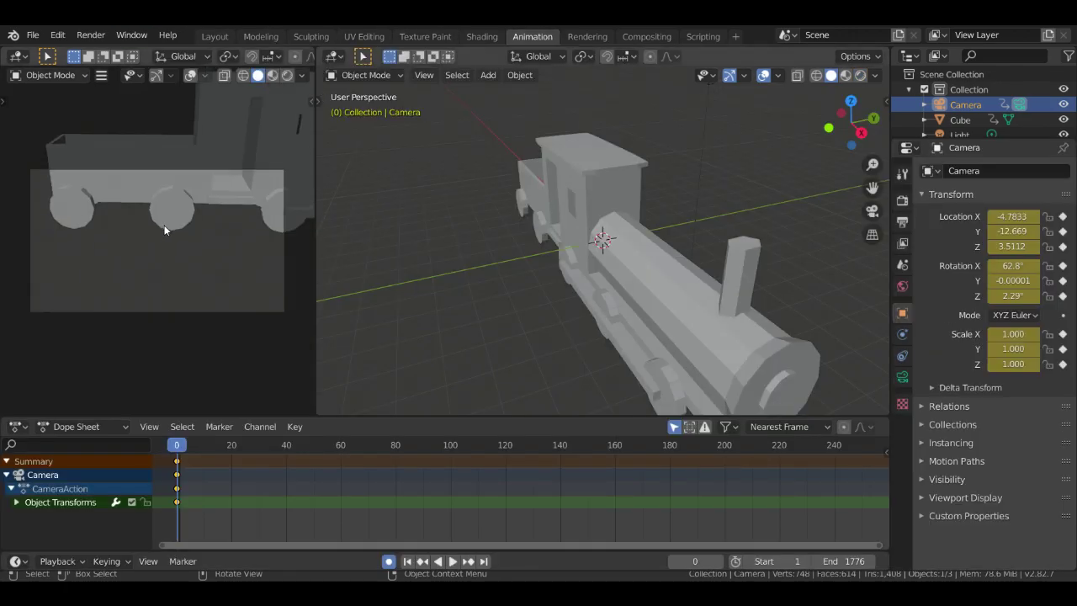
pyautogui.scroll(-4, 580, 308)
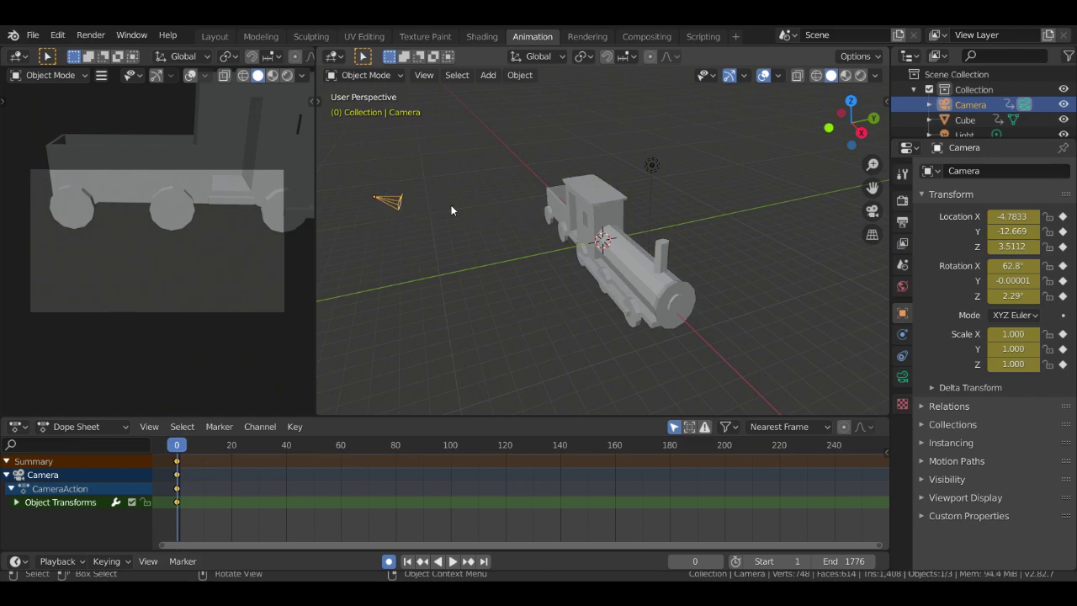
# Rotate the camera about the global X and Y axes to about 76.1° in X and 0.144° in Y, auto-keyed at frame 0
pyautogui.press('r')
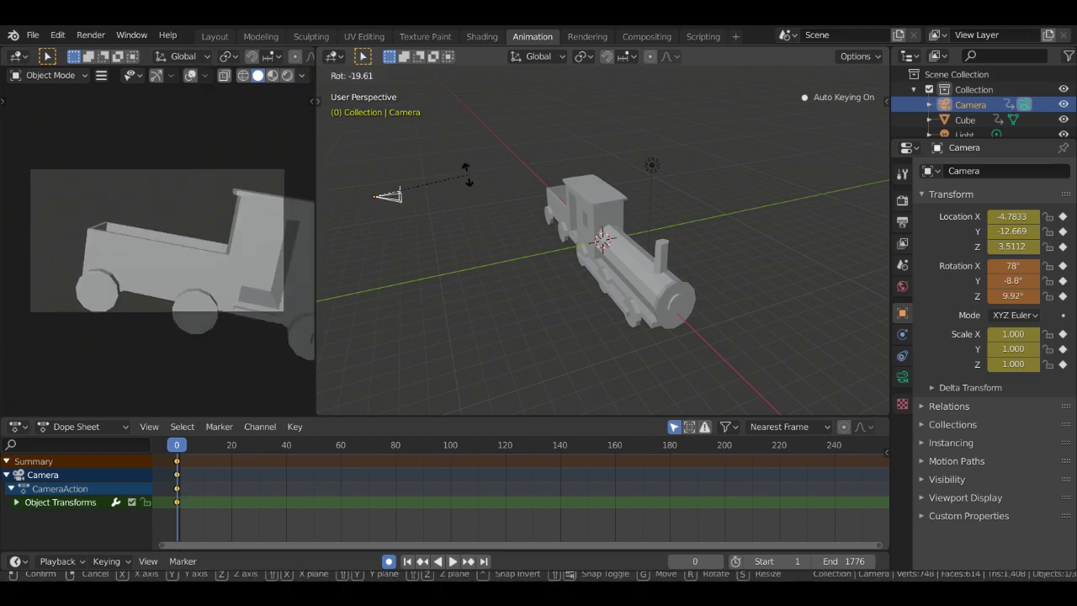
pyautogui.press('x')
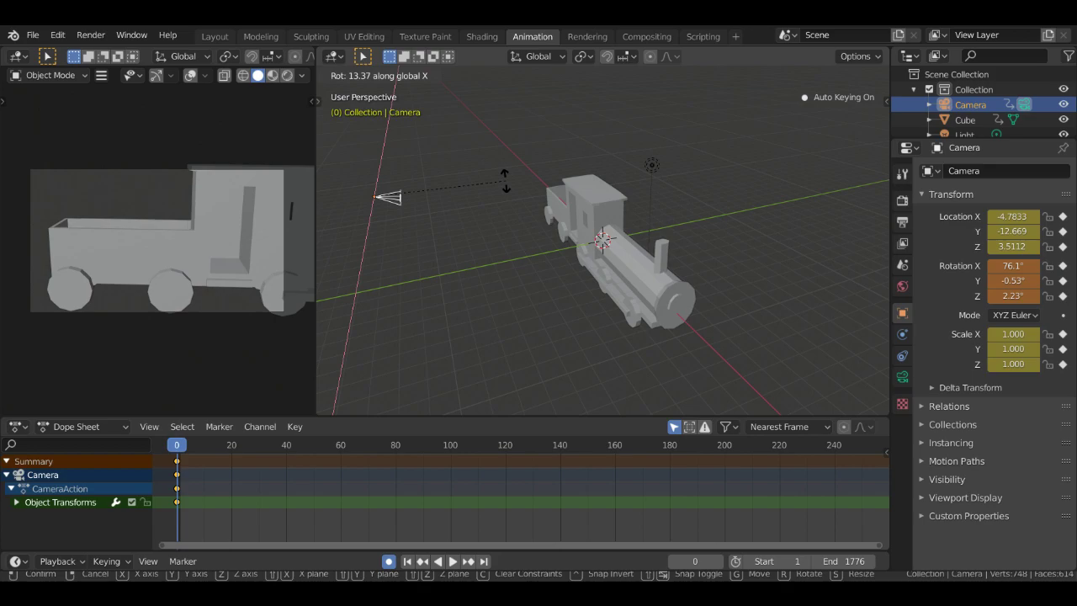
pyautogui.click(506, 180)
pyautogui.press('r')
pyautogui.press('y')
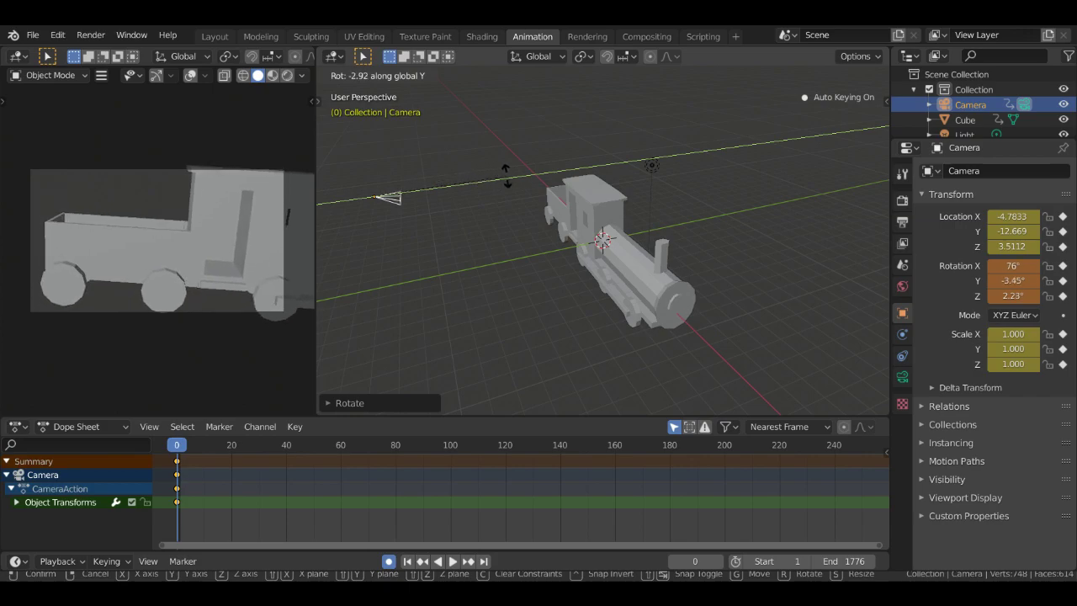
pyautogui.click(554, 186)
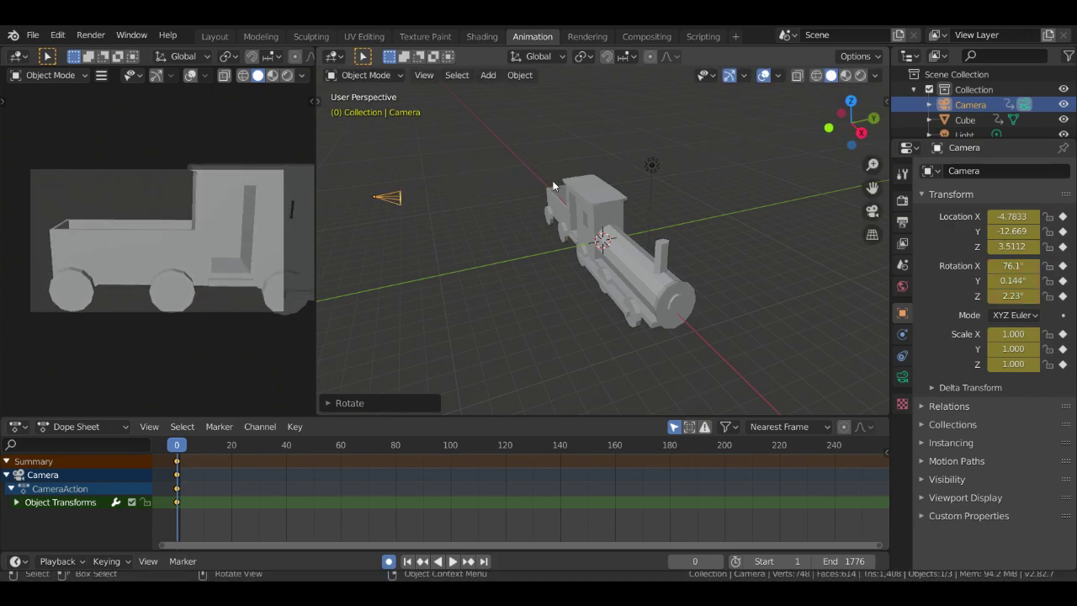
pyautogui.press('z')
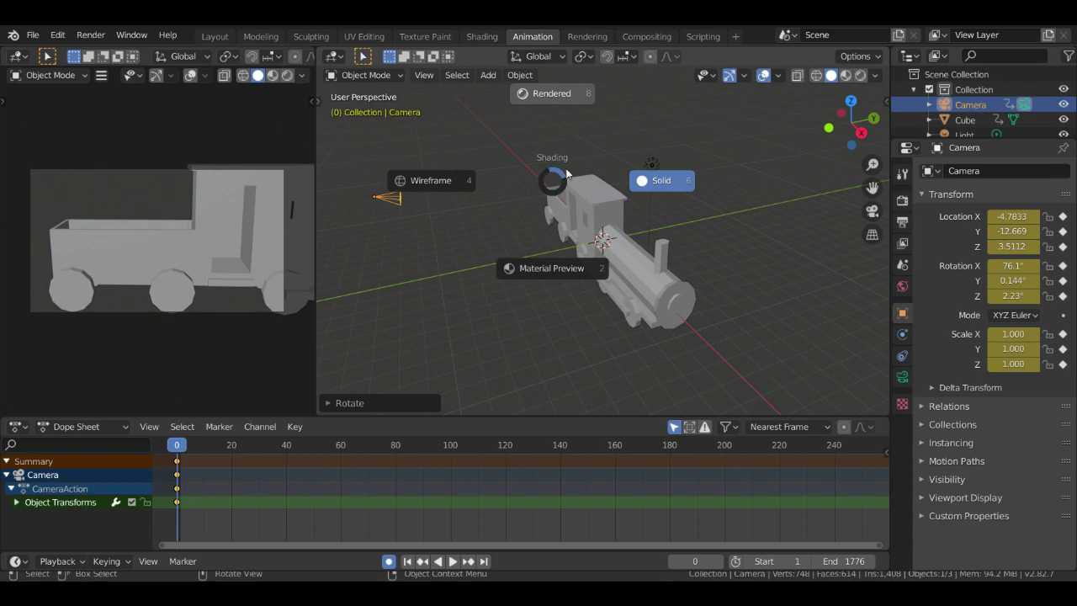
pyautogui.click(610, 194)
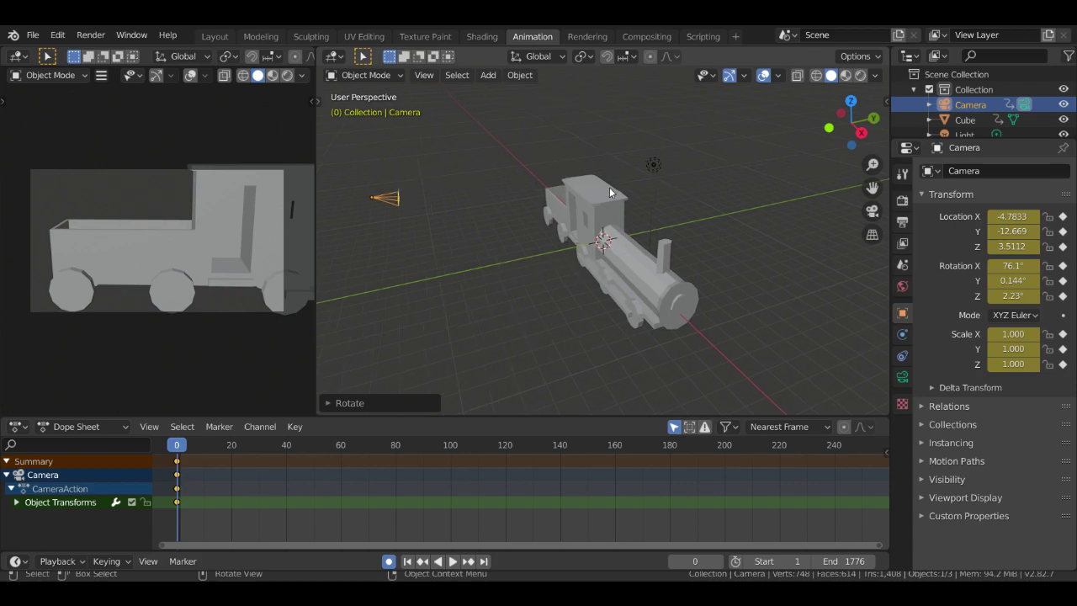
pyautogui.press('KP_0')
pyautogui.press('KP_0')
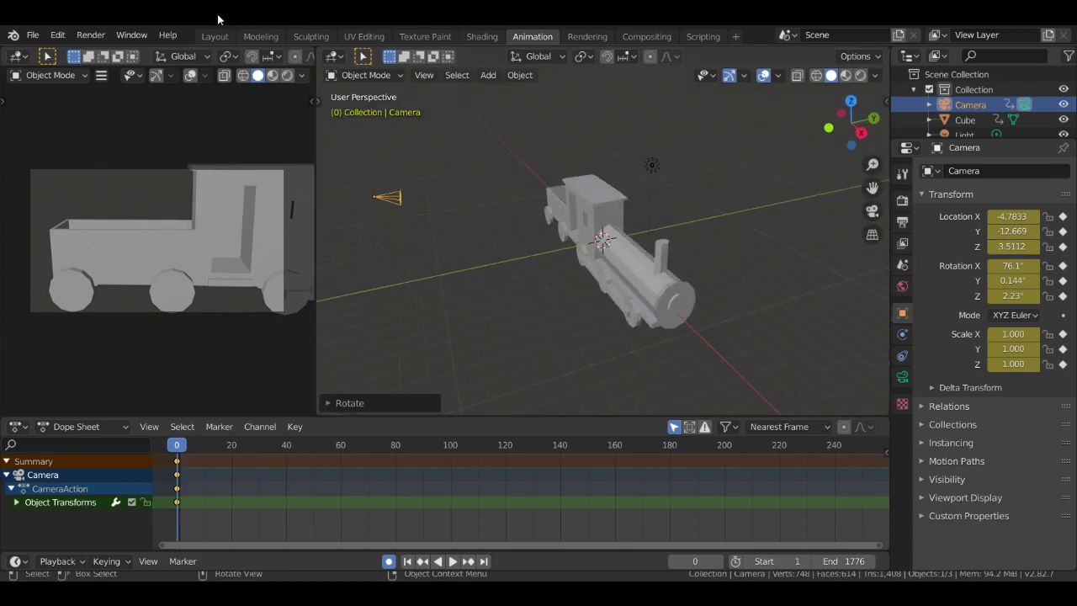
# Render a still image of frame 0 through the rotated camera and close the render window
pyautogui.click(90, 35)
pyautogui.click(106, 53)
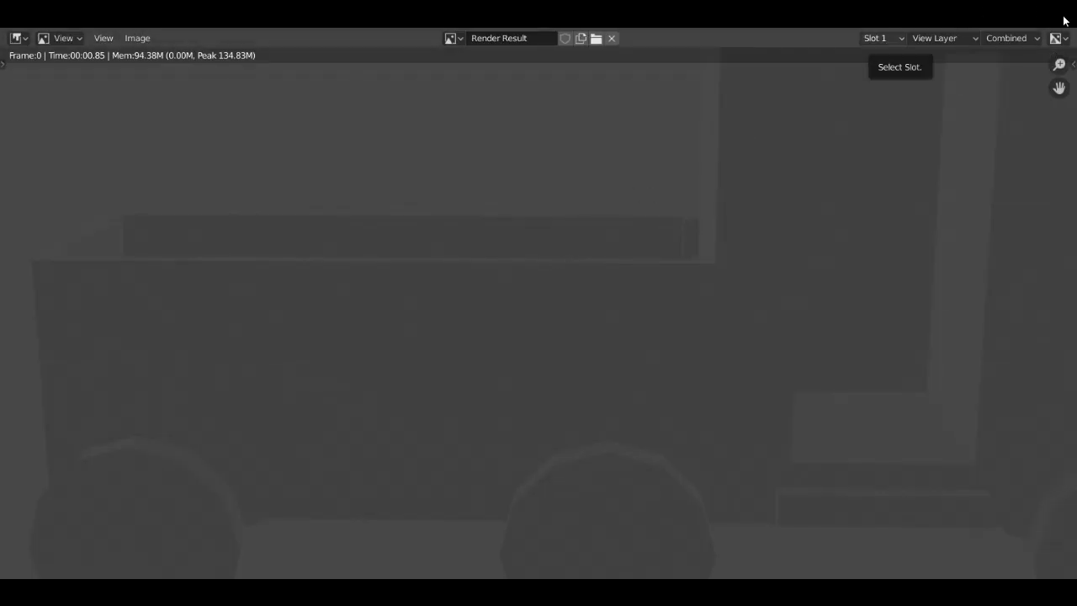
pyautogui.click(1066, 18)
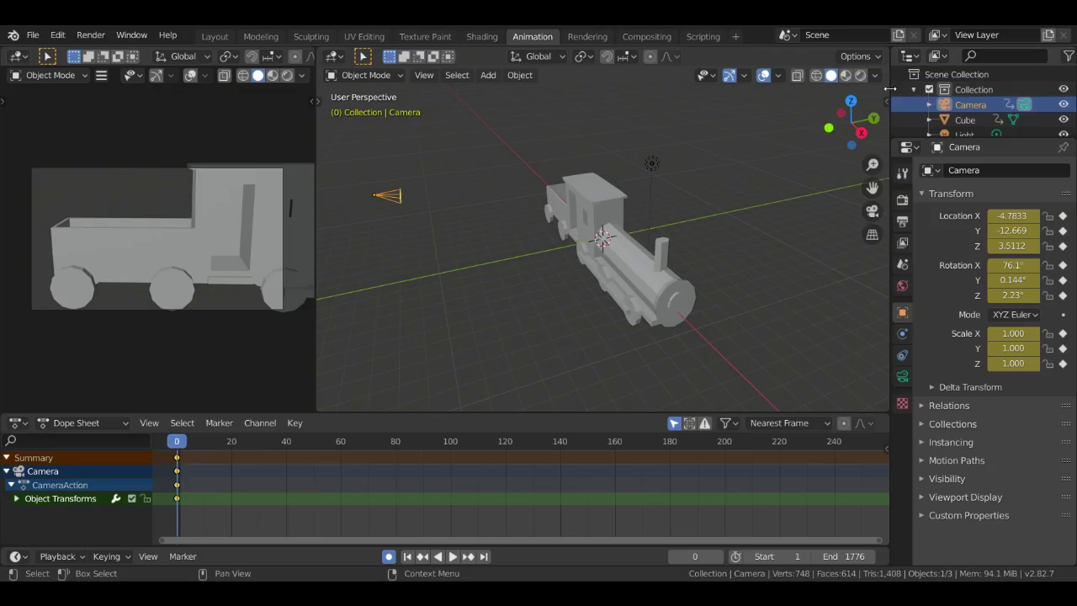
# Examine the camera's transform values along with the viewport's focal length, clipping, view lock, 3D cursor and active tool settings
pyautogui.hotkey('alt', 'a')
pyautogui.click(885, 95)
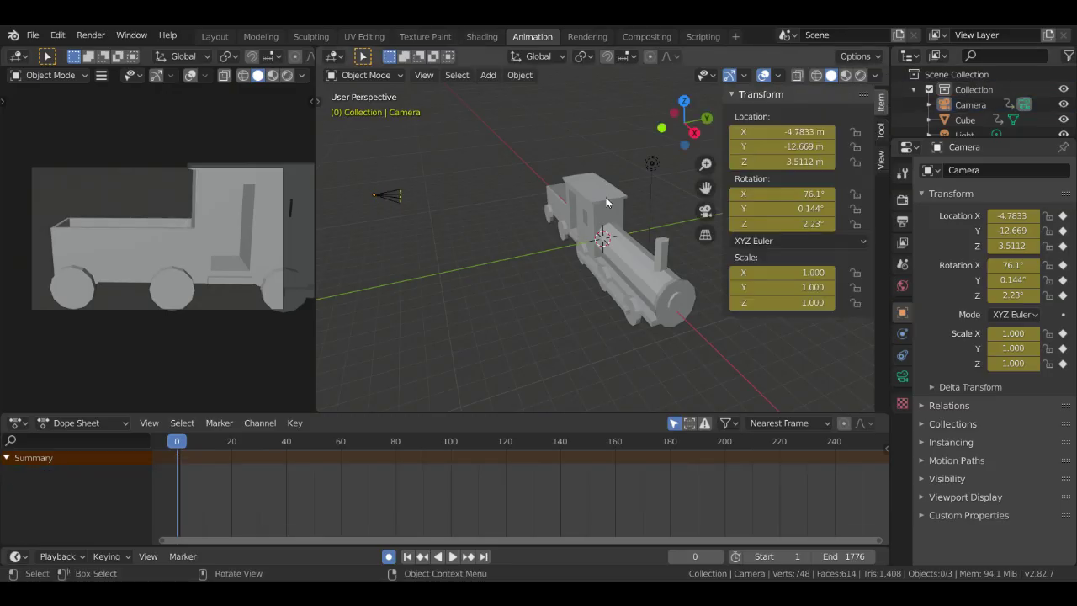
pyautogui.click(389, 196)
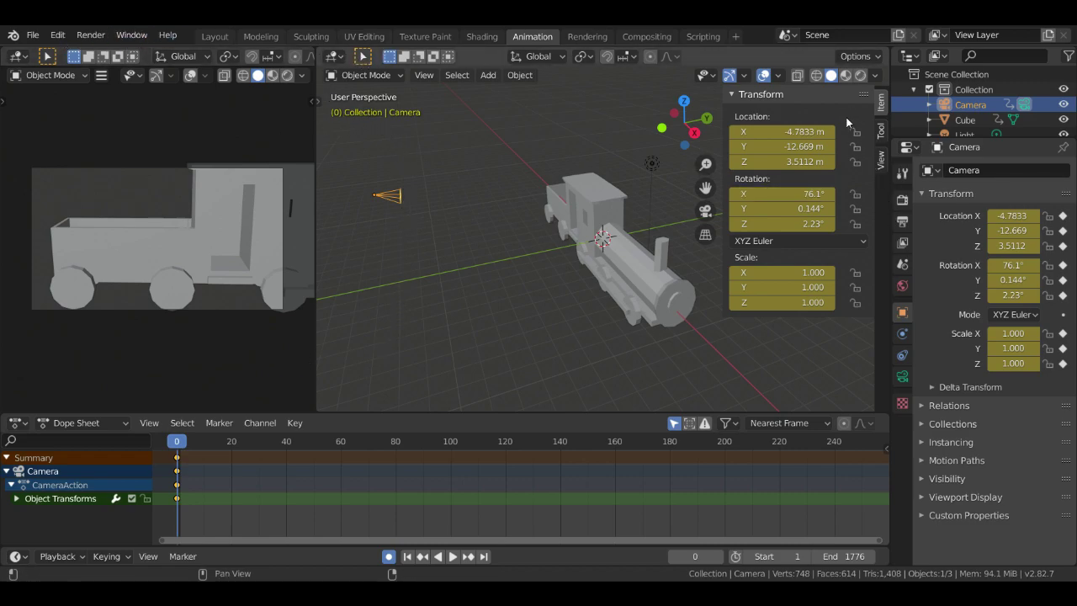
pyautogui.click(881, 159)
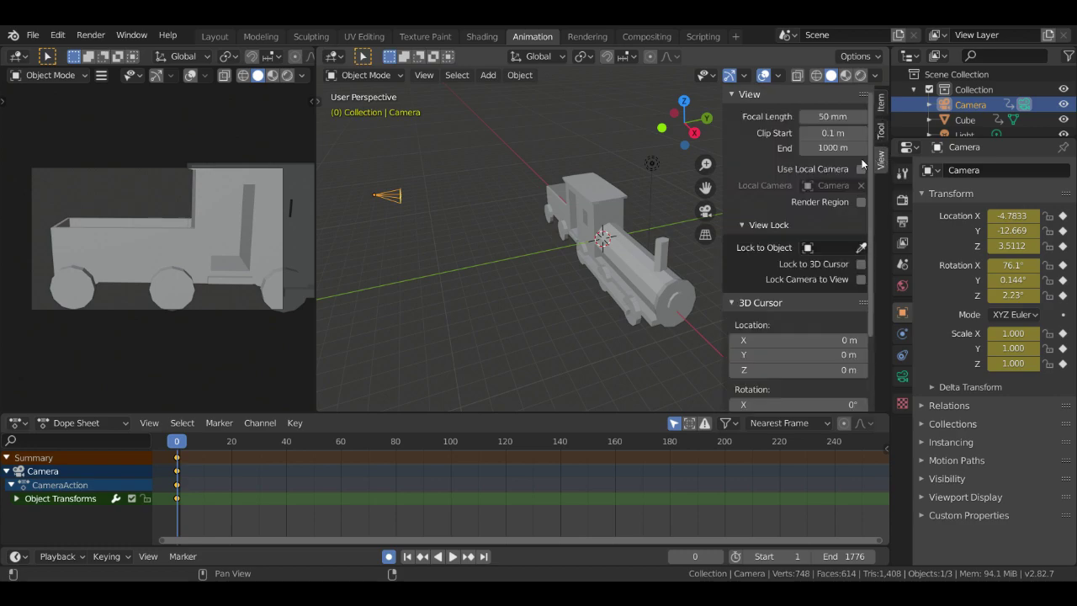
pyautogui.scroll(-4, 778, 324)
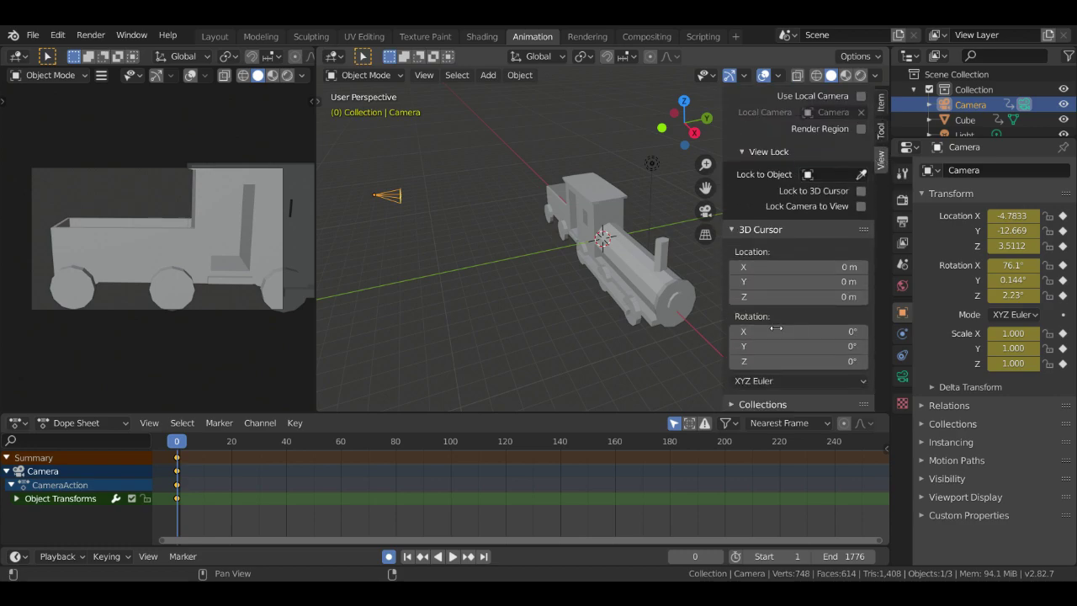
pyautogui.scroll(4, 781, 318)
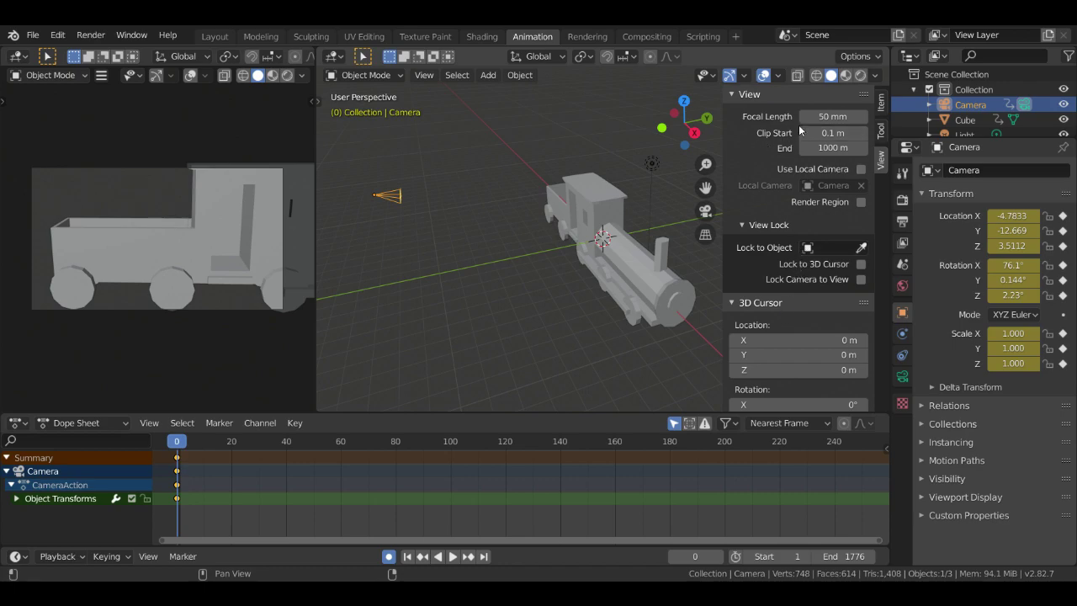
pyautogui.moveTo(810, 116)
pyautogui.mouseDown()
pyautogui.moveTo(782, 117)
pyautogui.moveTo(800, 116)
pyautogui.mouseUp()
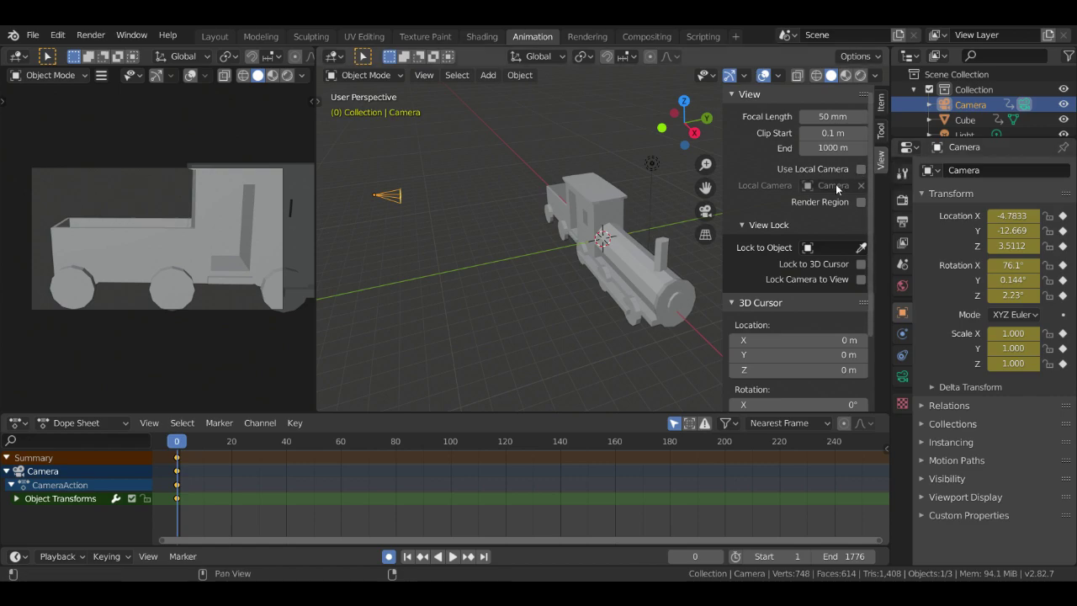
pyautogui.scroll(-3, 812, 303)
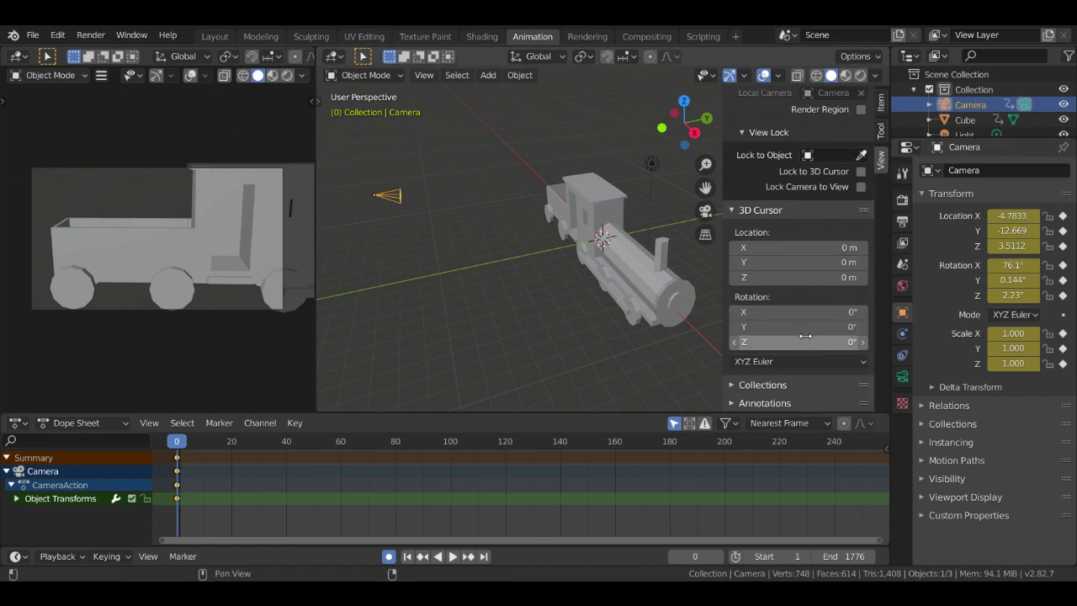
pyautogui.scroll(3, 754, 363)
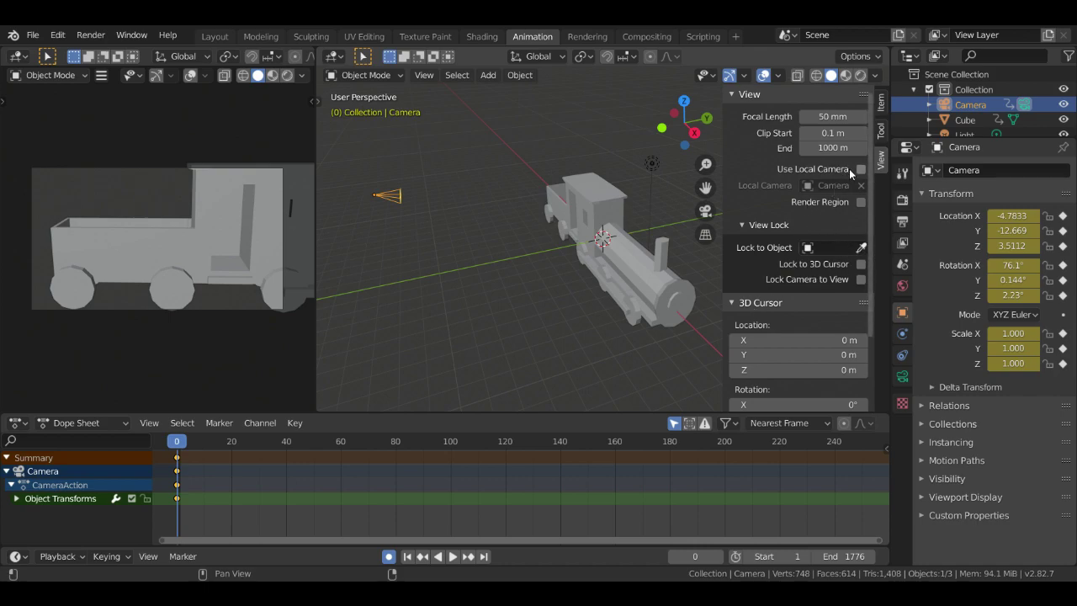
pyautogui.click(881, 130)
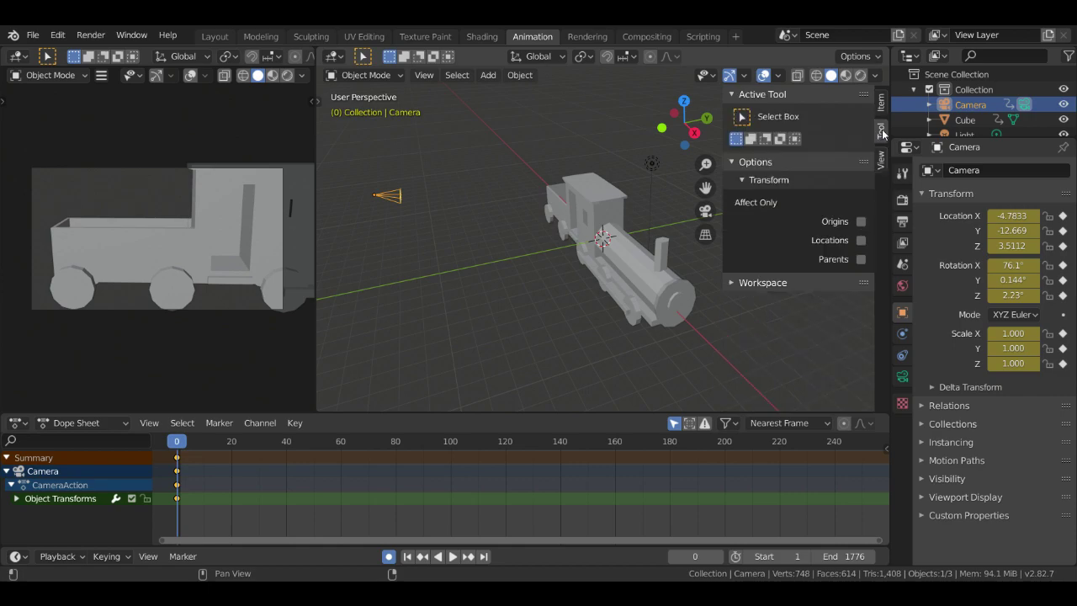
pyautogui.click(882, 105)
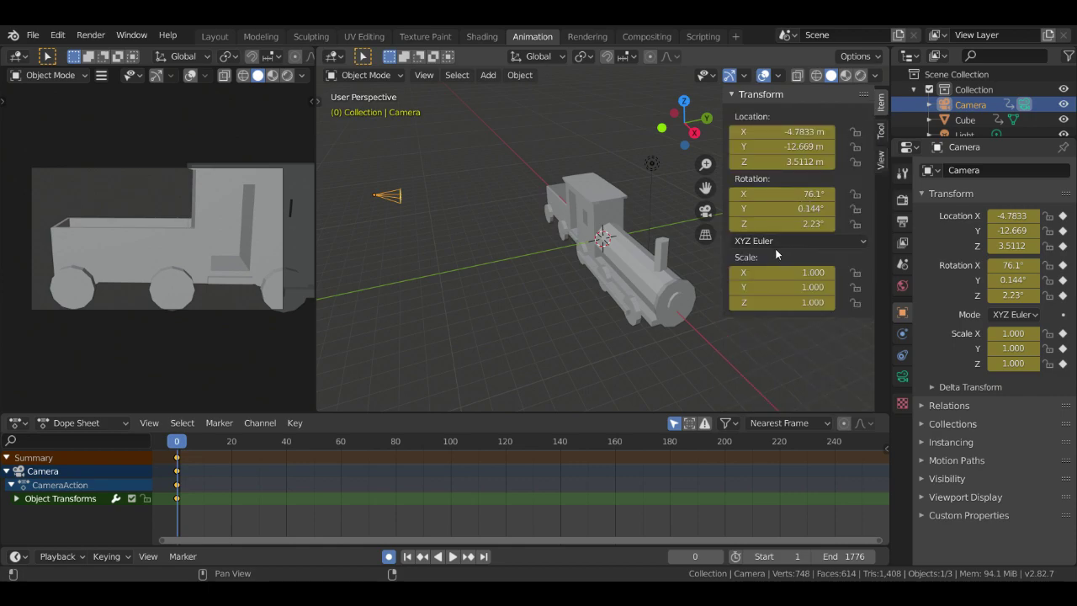
# Move the camera slightly to about X -4.8141 m, Y -12.689 m and Z 3.5466 m, auto-keyed at frame 0
pyautogui.click(442, 192)
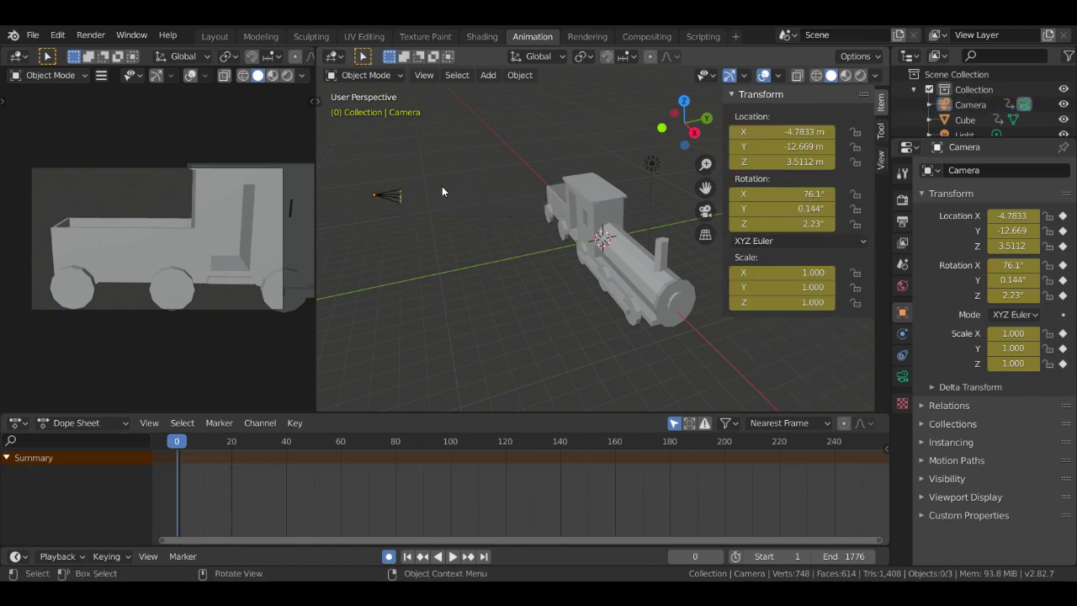
pyautogui.click(400, 196)
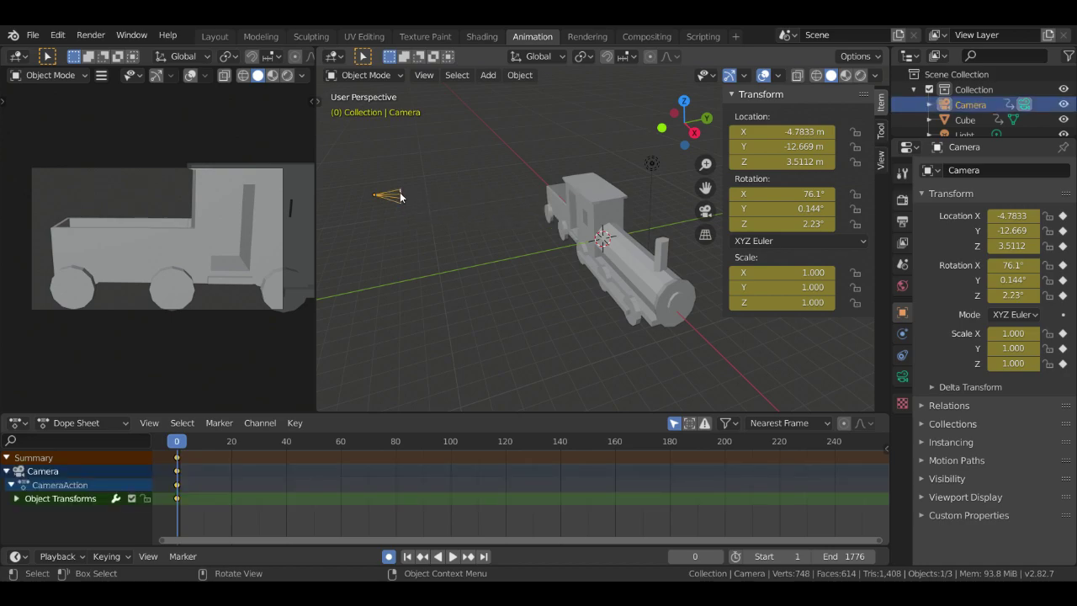
pyautogui.moveTo(400, 195); pyautogui.dragTo(620, 119, button='middle')
pyautogui.press('KP_Decimal')
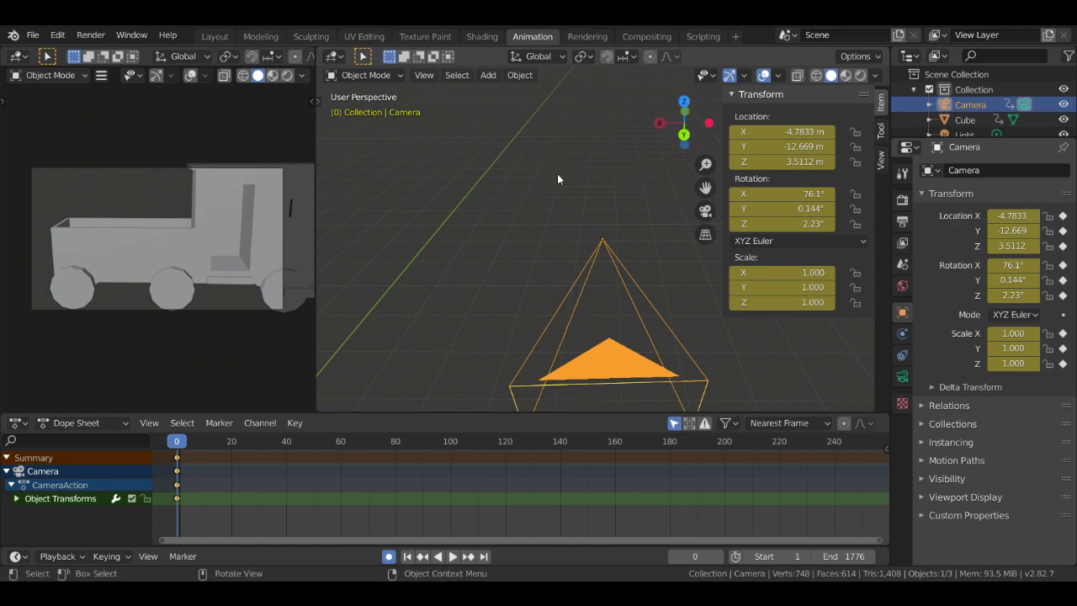
pyautogui.scroll(3, 513, 236)
pyautogui.scroll(-3, 473, 298)
pyautogui.click(562, 310)
pyautogui.click(607, 317)
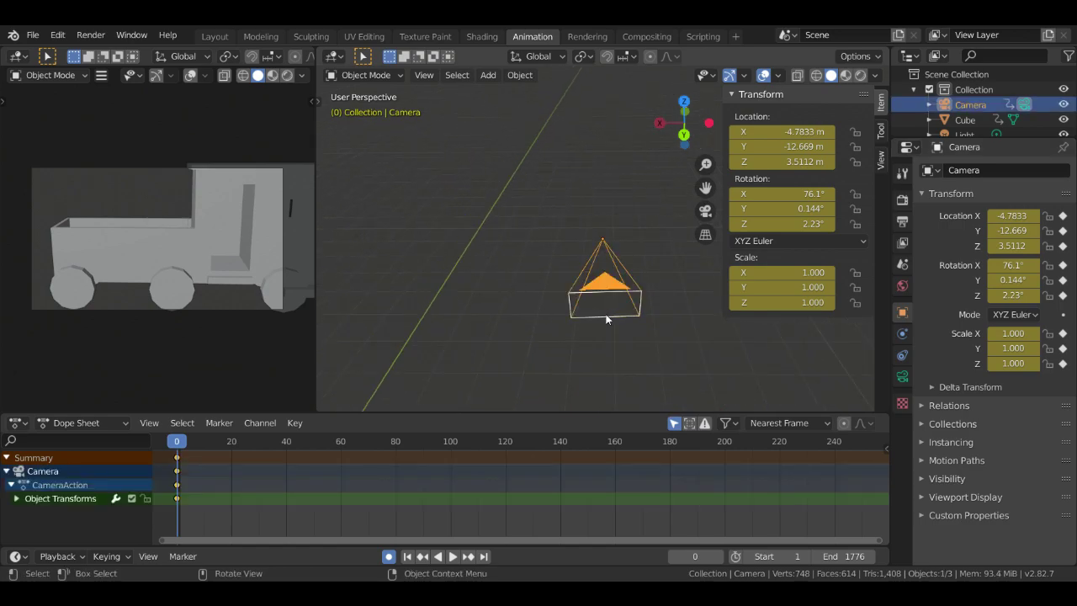
pyautogui.click(502, 275)
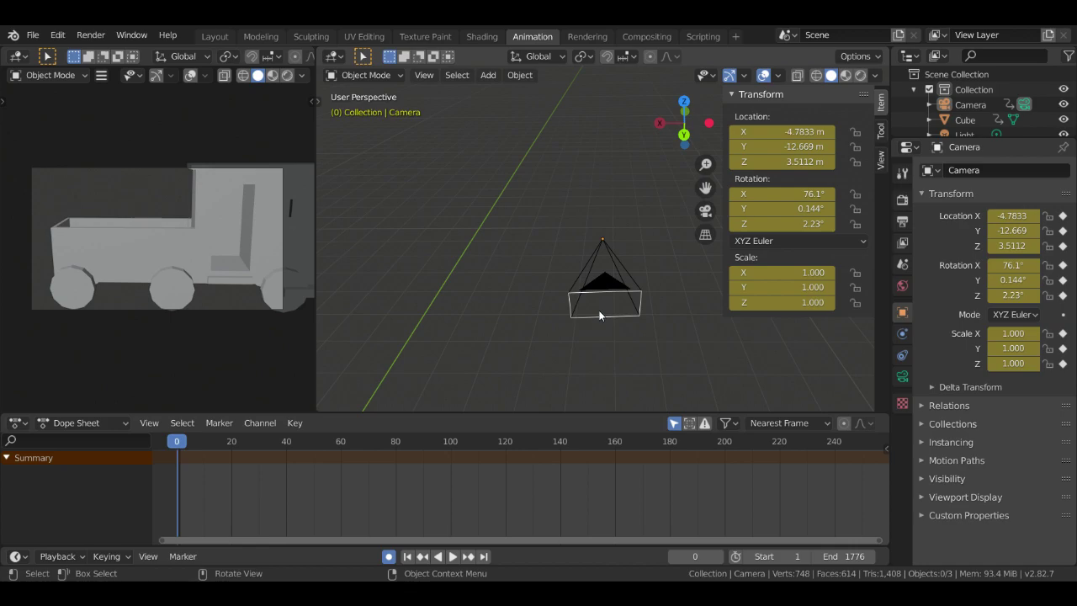
pyautogui.click(600, 315)
pyautogui.press('g')
pyautogui.click(601, 320)
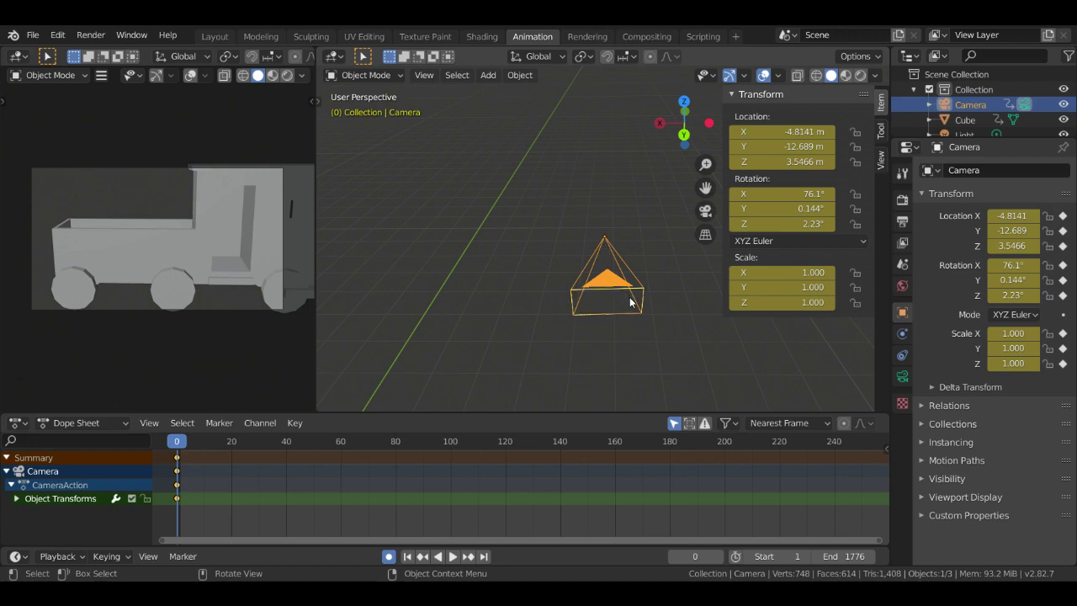
pyautogui.hotkey('alt', 'a')
pyautogui.press('b')
pyautogui.moveTo(506, 276); pyautogui.dragTo(675, 354)
pyautogui.hotkey('alt', 'a')
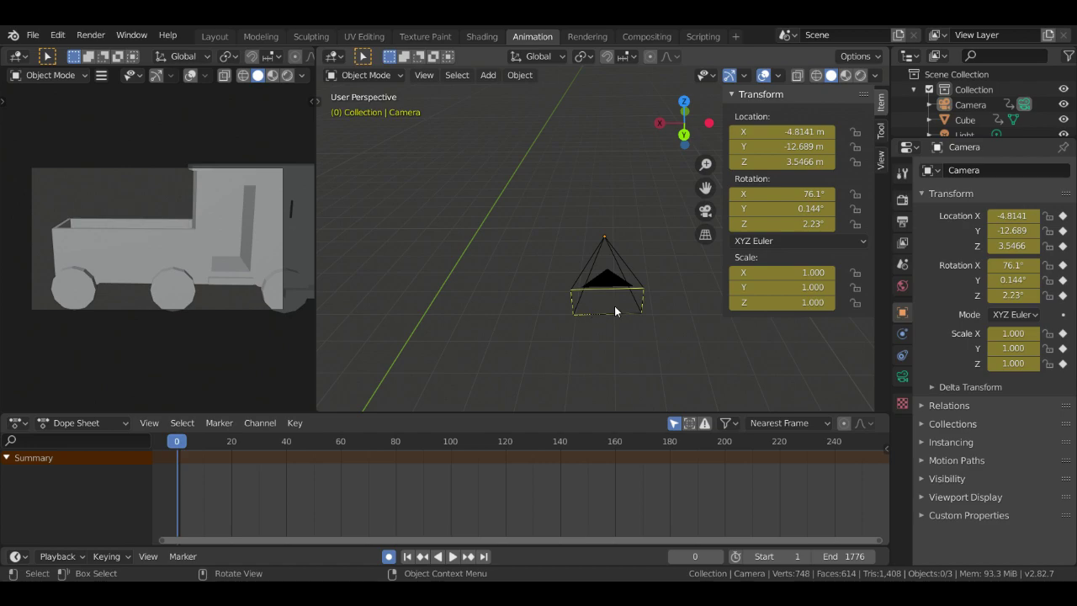
pyautogui.click(572, 312)
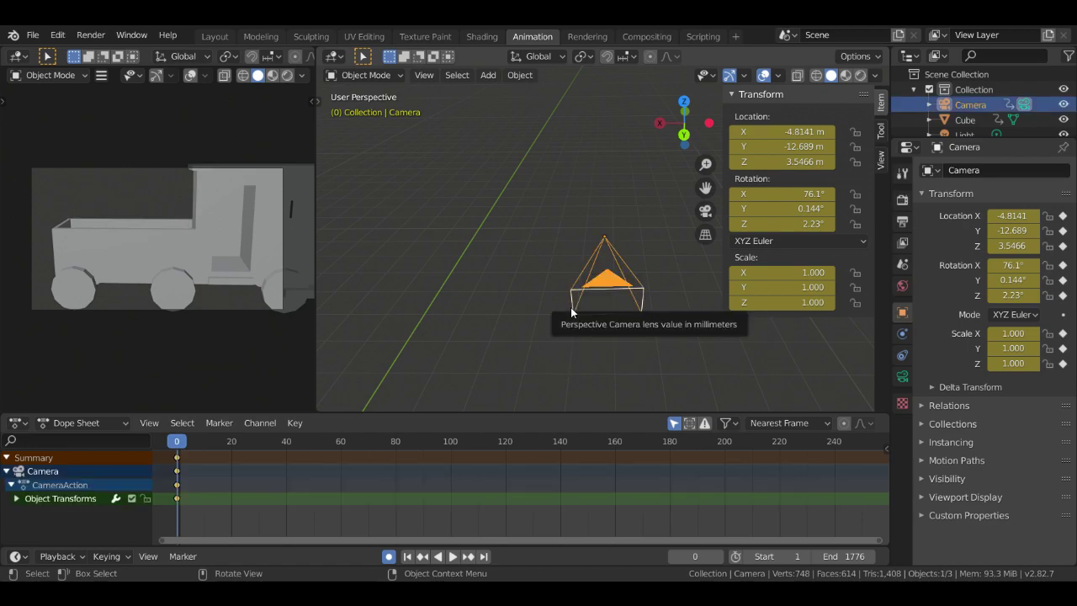
pyautogui.rightClick(572, 300)
pyautogui.press('Escape')
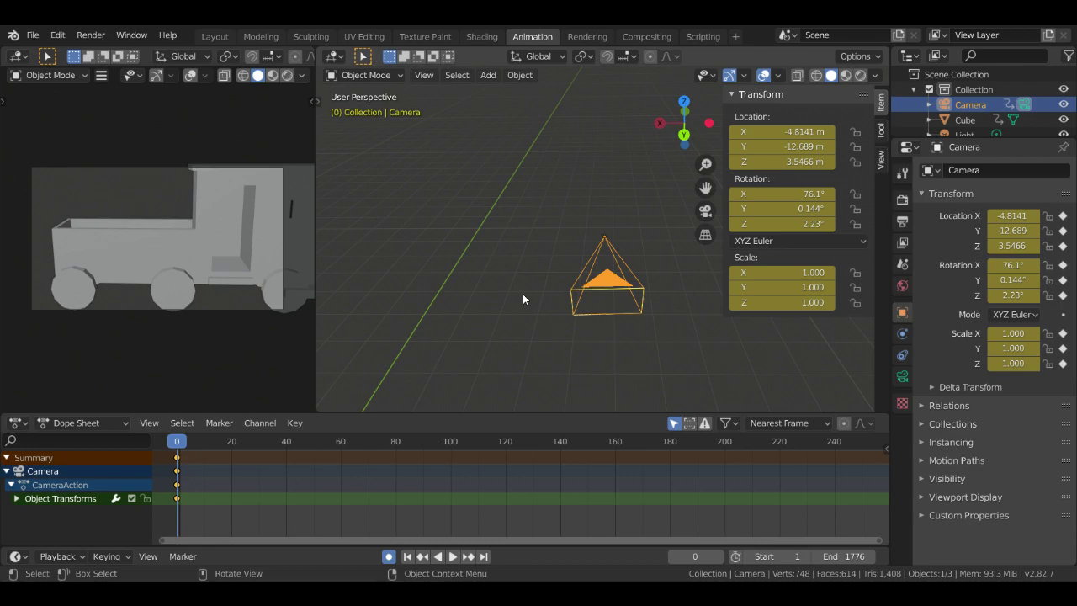
# Deselect the camera, switch to the Layout workspace and render a still image of frame 0
pyautogui.scroll(-4, 567, 303)
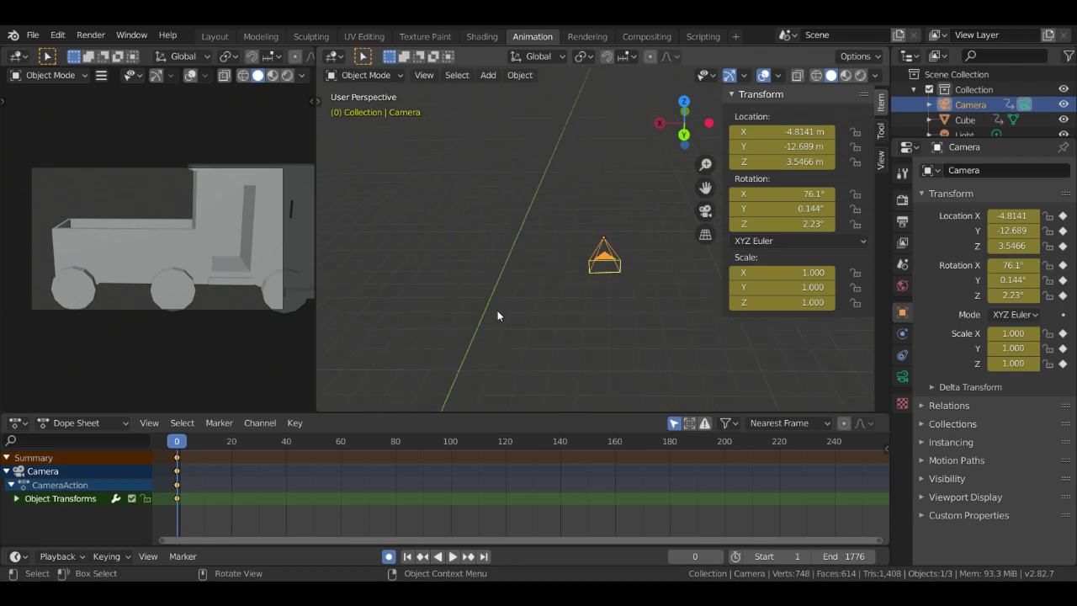
pyautogui.moveTo(98, 250); pyautogui.dragTo(144, 253, button='middle')
pyautogui.click(69, 255)
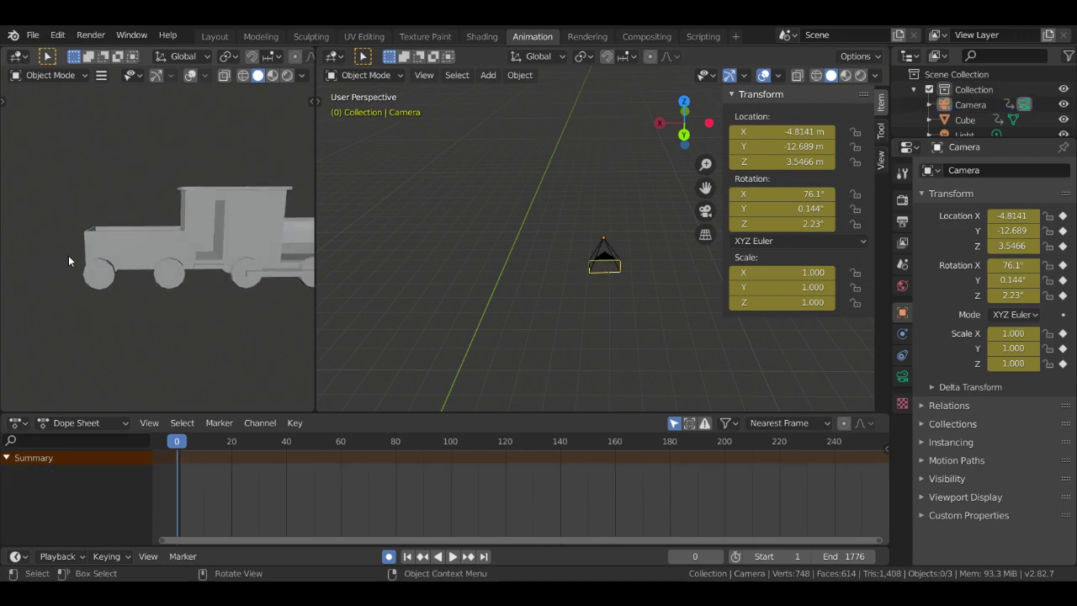
pyautogui.press('KP_0')
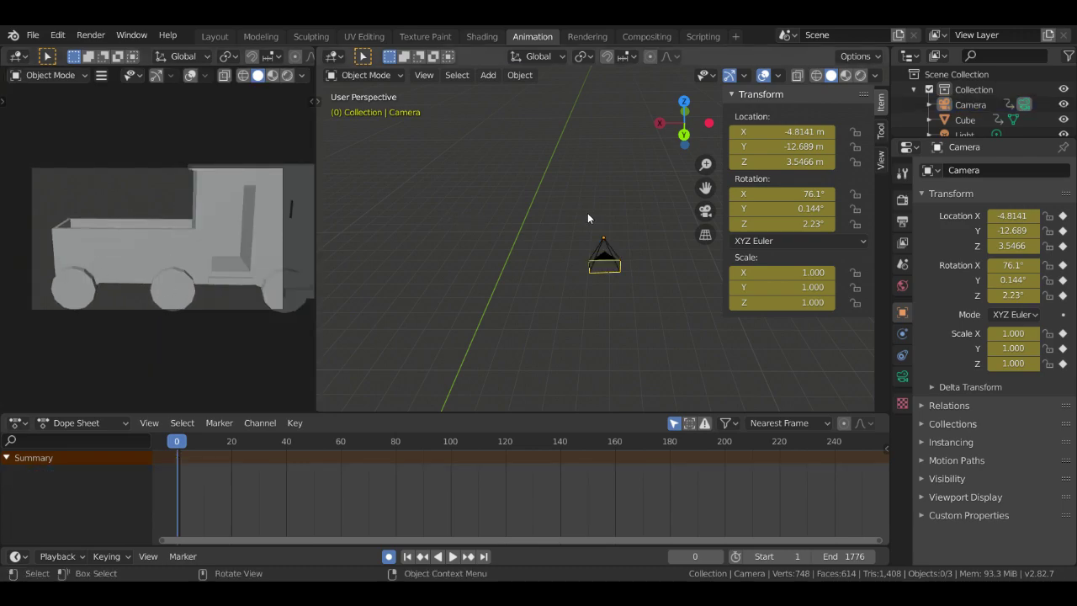
pyautogui.moveTo(588, 218); pyautogui.dragTo(469, 236, button='middle')
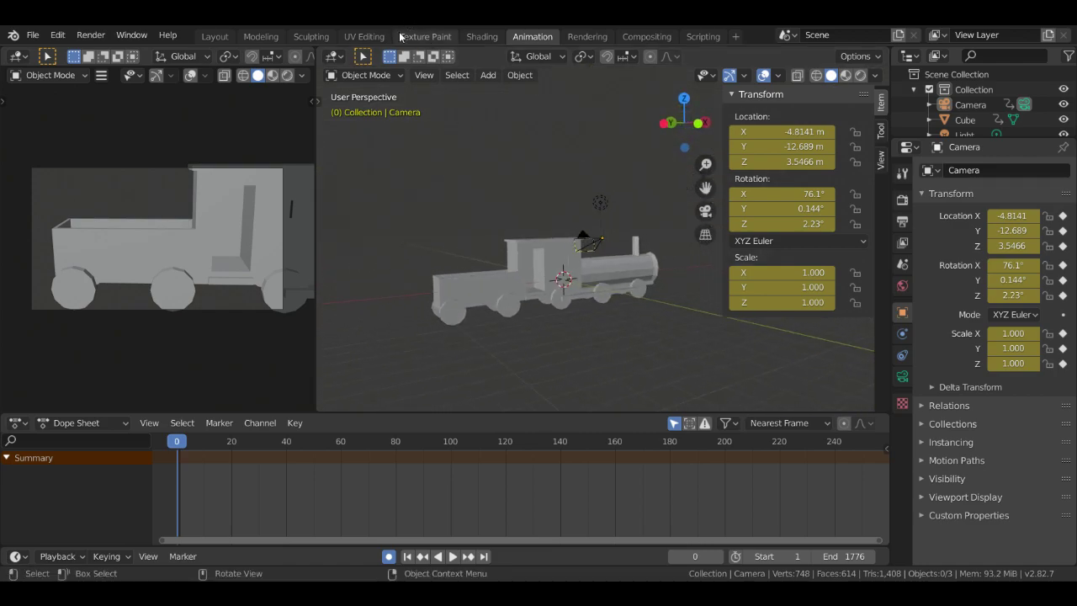
pyautogui.click(213, 36)
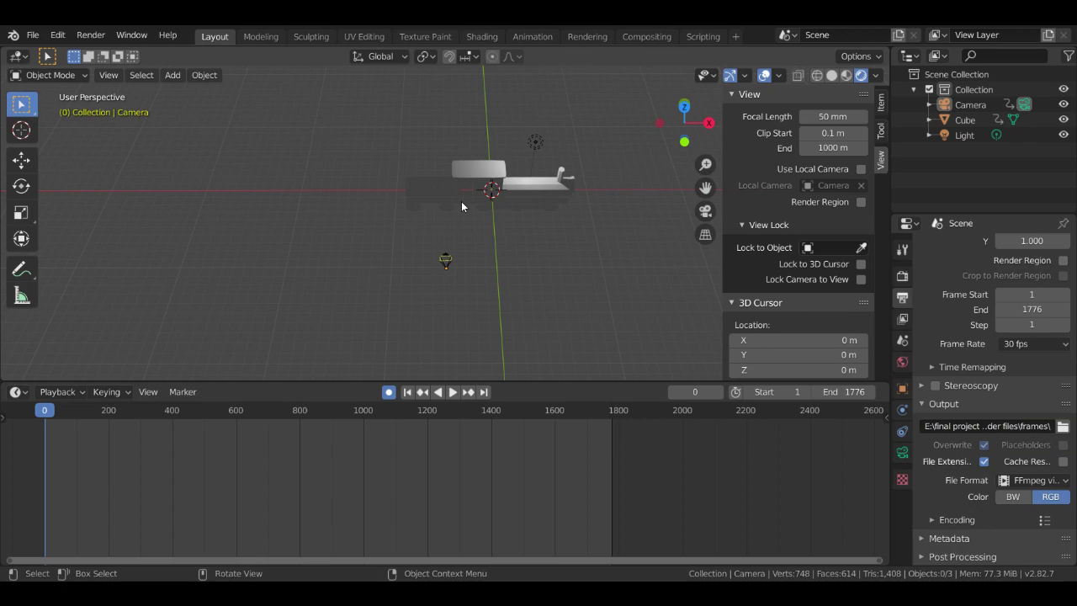
pyautogui.click(97, 36)
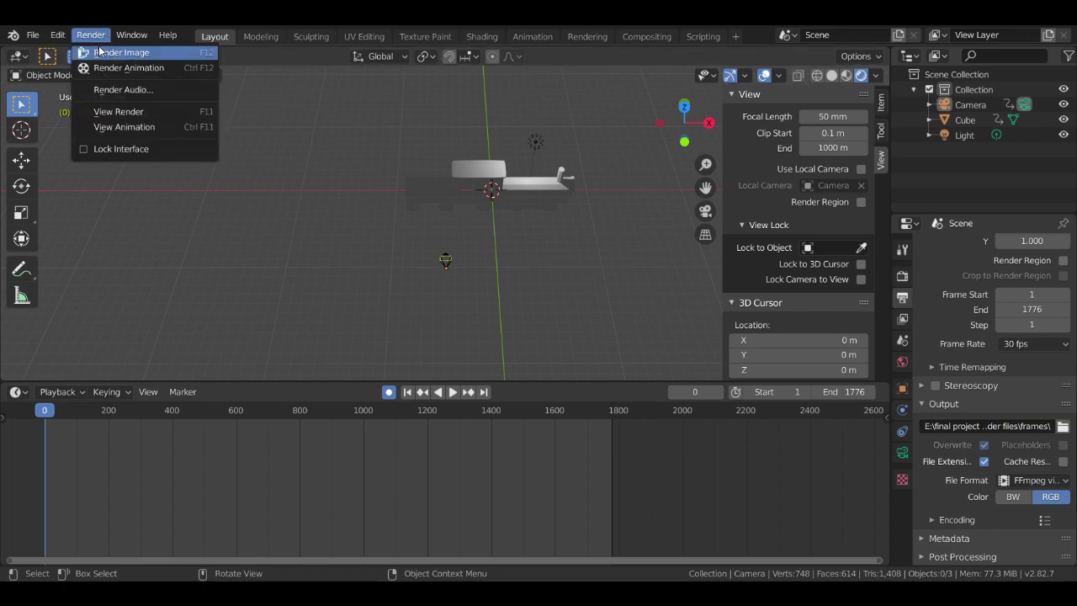
pyautogui.click(99, 52)
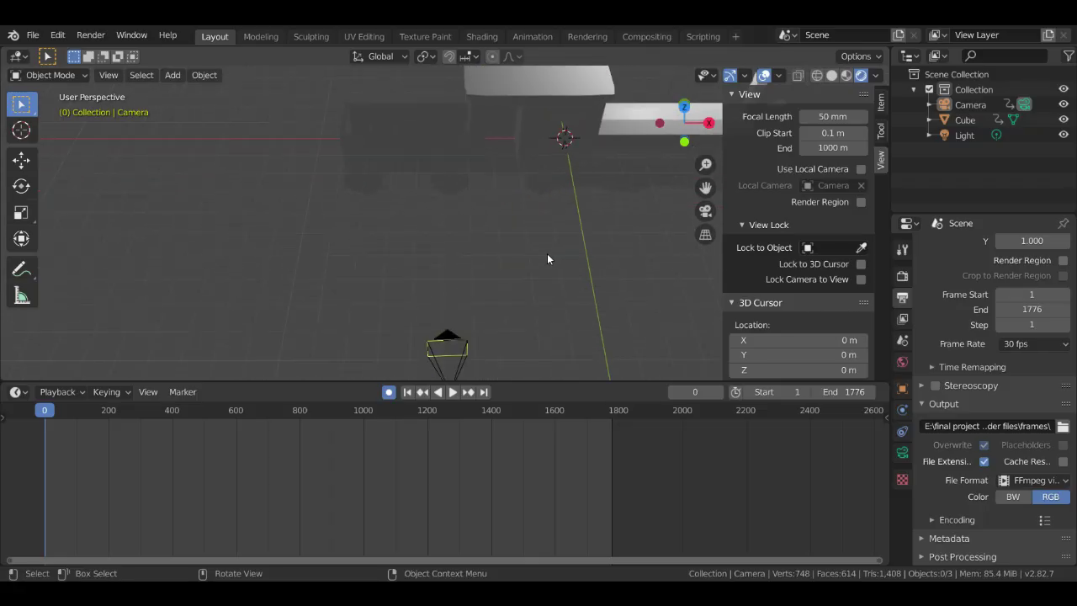
# Select the camera and examine its lens settings, including the available projection types, focal length and shift values
pyautogui.moveTo(547, 258); pyautogui.dragTo(565, 241, button='middle')
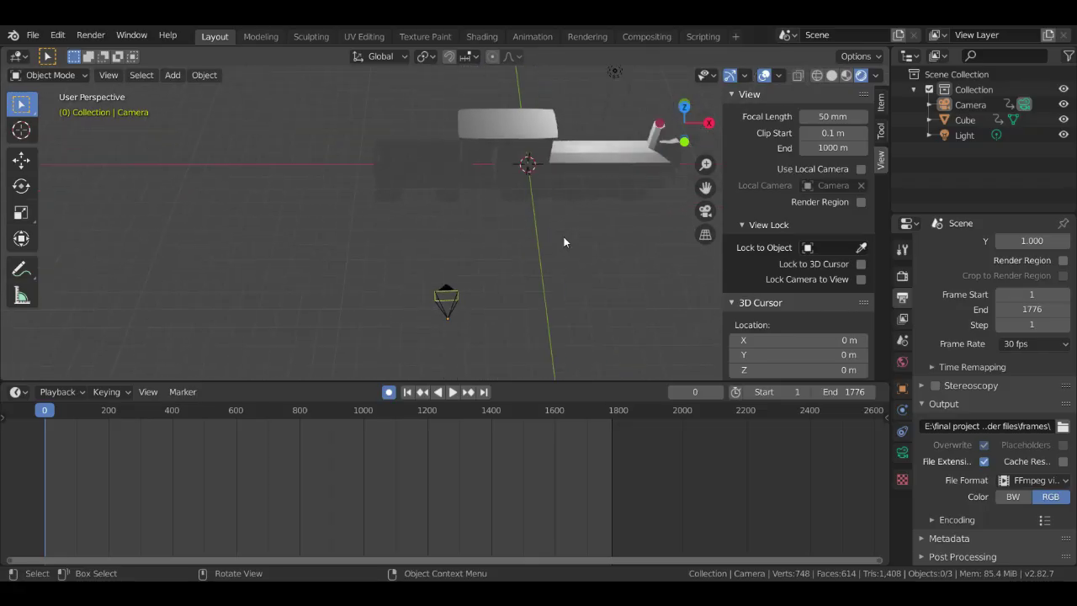
pyautogui.click(455, 302)
pyautogui.click(448, 296)
pyautogui.click(903, 453)
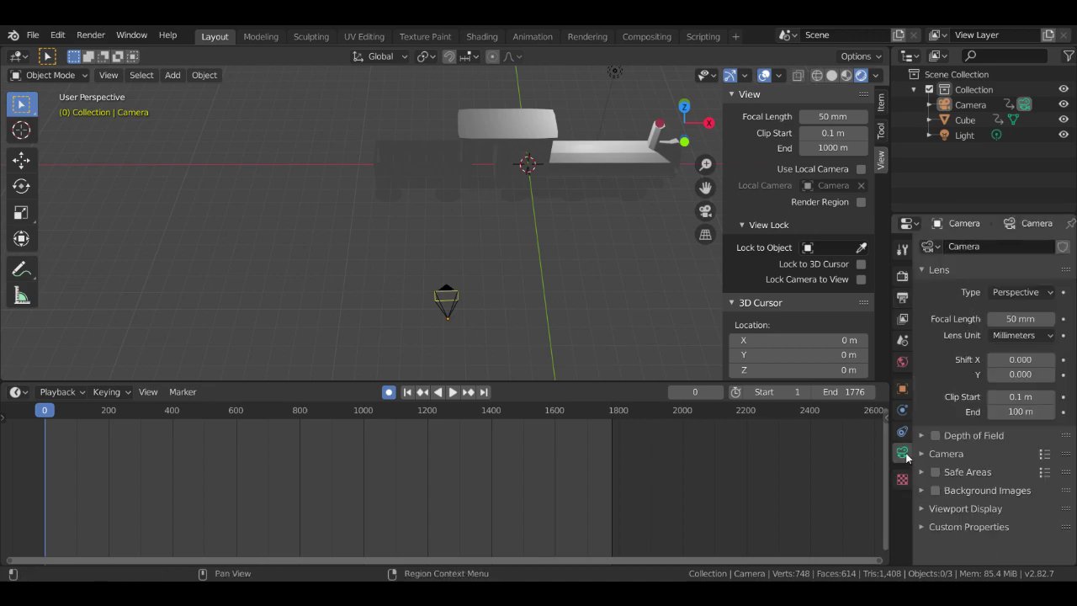
pyautogui.click(1023, 292)
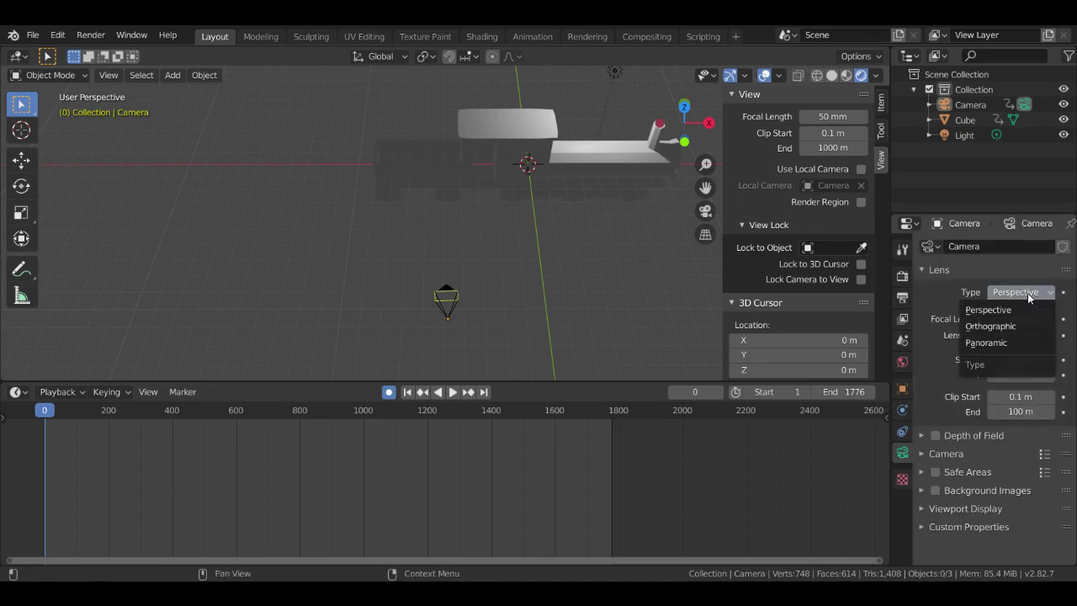
pyautogui.click(938, 299)
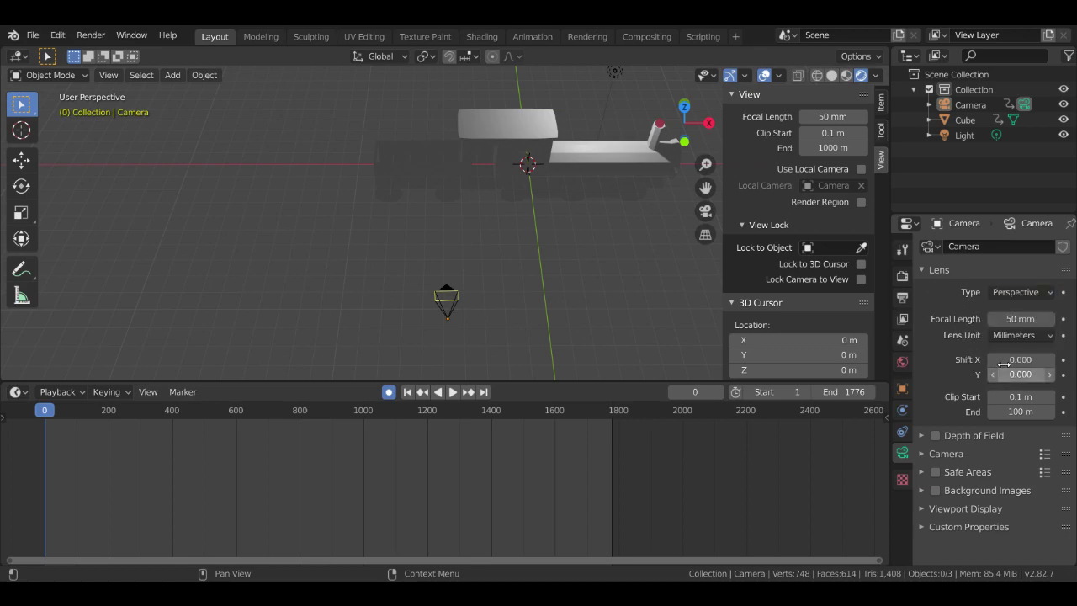
pyautogui.moveTo(1004, 364)
pyautogui.mouseDown()
pyautogui.moveTo(952, 363)
pyautogui.moveTo(991, 362)
pyautogui.mouseUp()
pyautogui.scroll(-3, 425, 269)
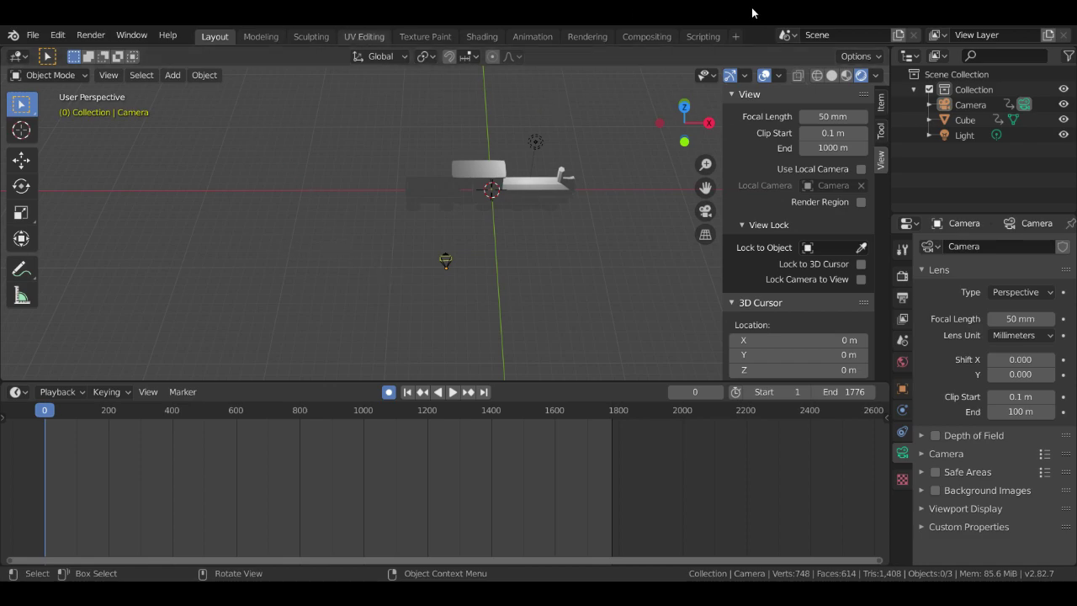
# Close the train project and delete the default cube from a new scene
pyautogui.click(1073, 14)
pyautogui.click(558, 325)
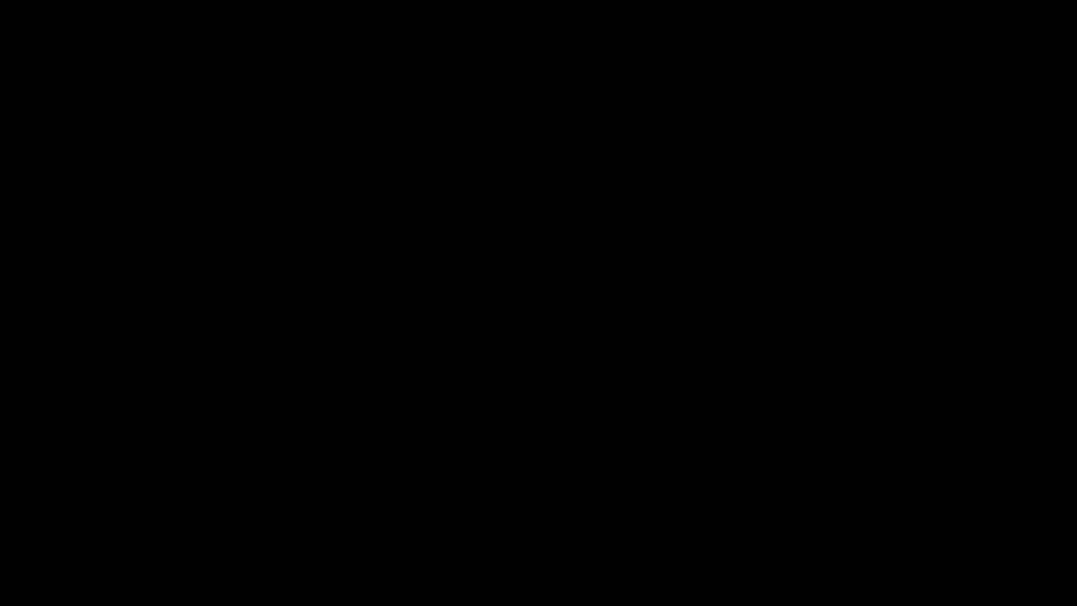
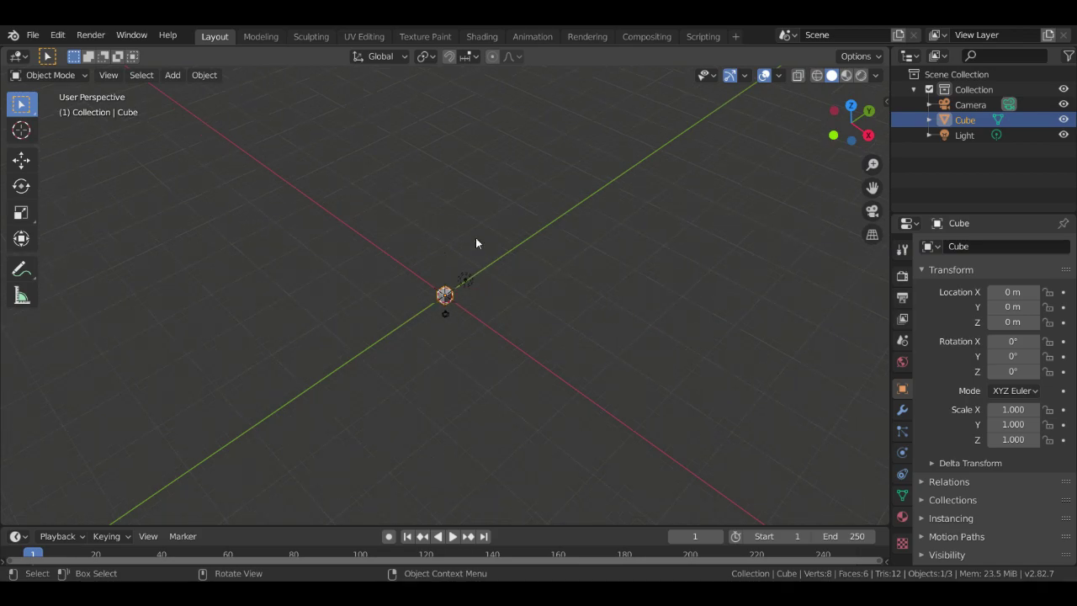
pyautogui.press('x')
pyautogui.click(491, 306)
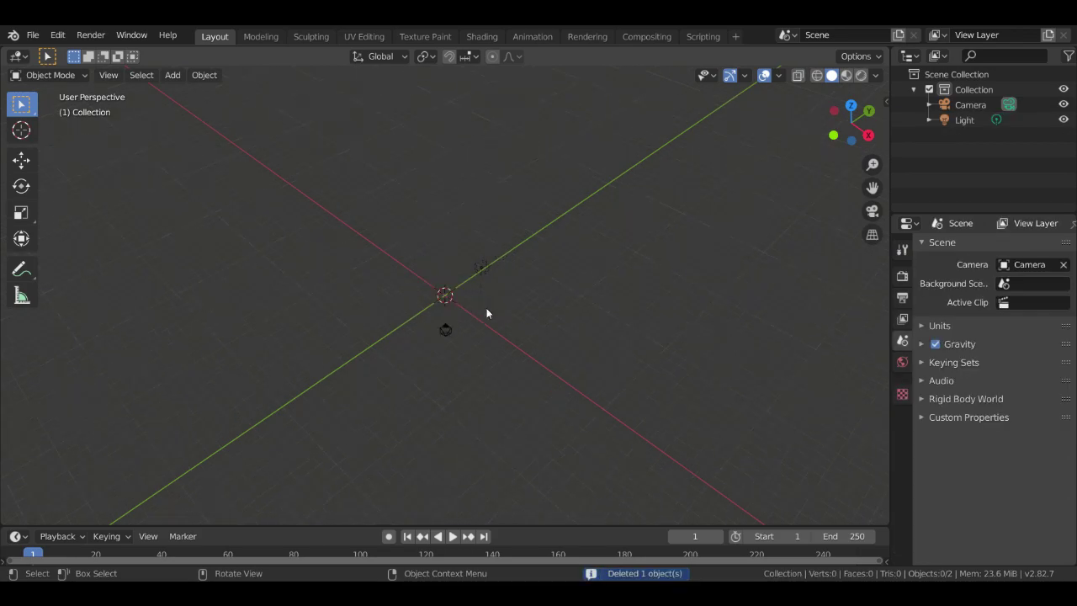
# Add a plane at the origin in the right orthographic view and scale it along Y to about 6.04
pyautogui.moveTo(507, 318); pyautogui.dragTo(444, 338, button='middle')
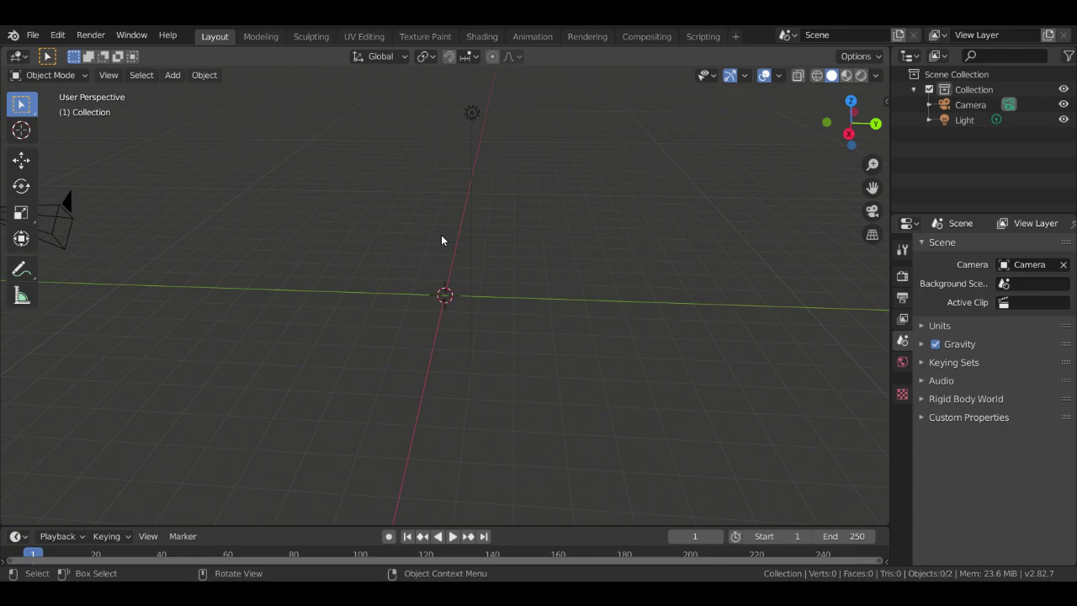
pyautogui.keyDown('ctrl'); pyautogui.moveTo(441, 238); pyautogui.dragTo(446, 307, button='middle'); pyautogui.keyUp('ctrl')
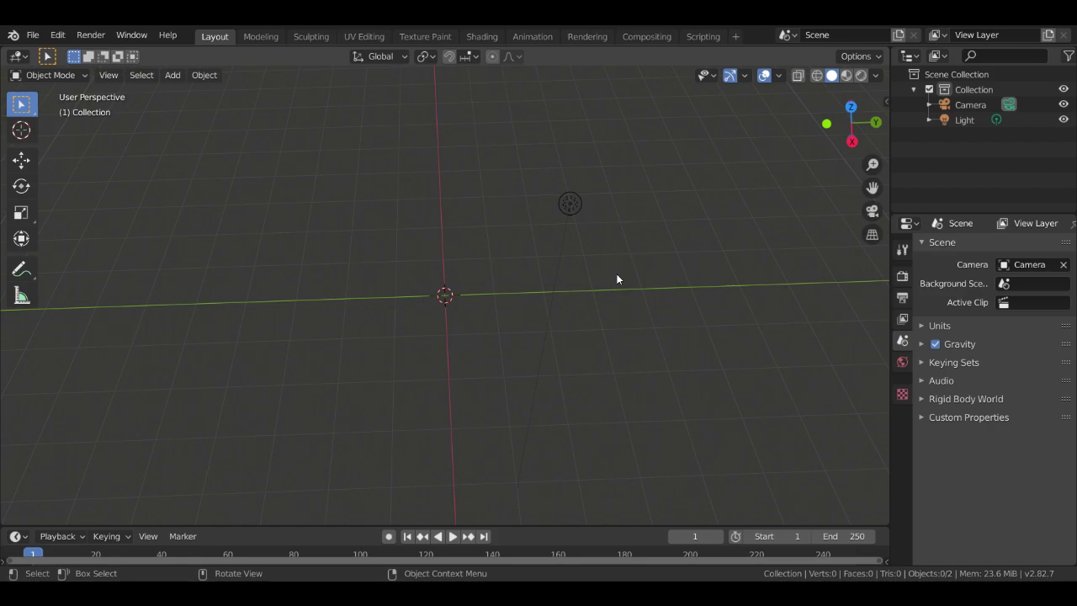
pyautogui.press('KP_3')
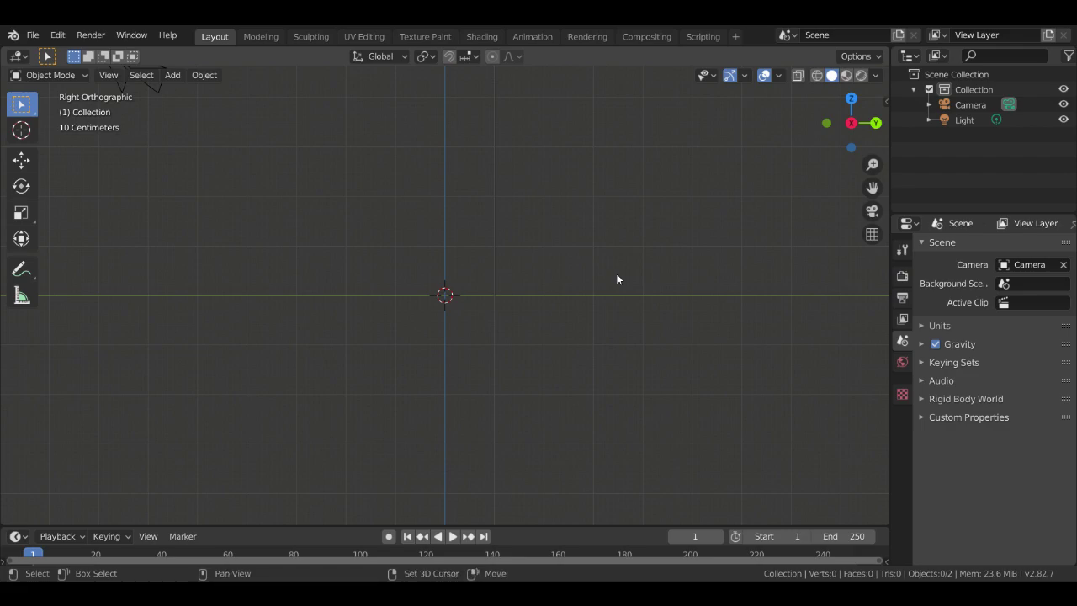
pyautogui.hotkey('shift', 'a')
pyautogui.click(682, 274)
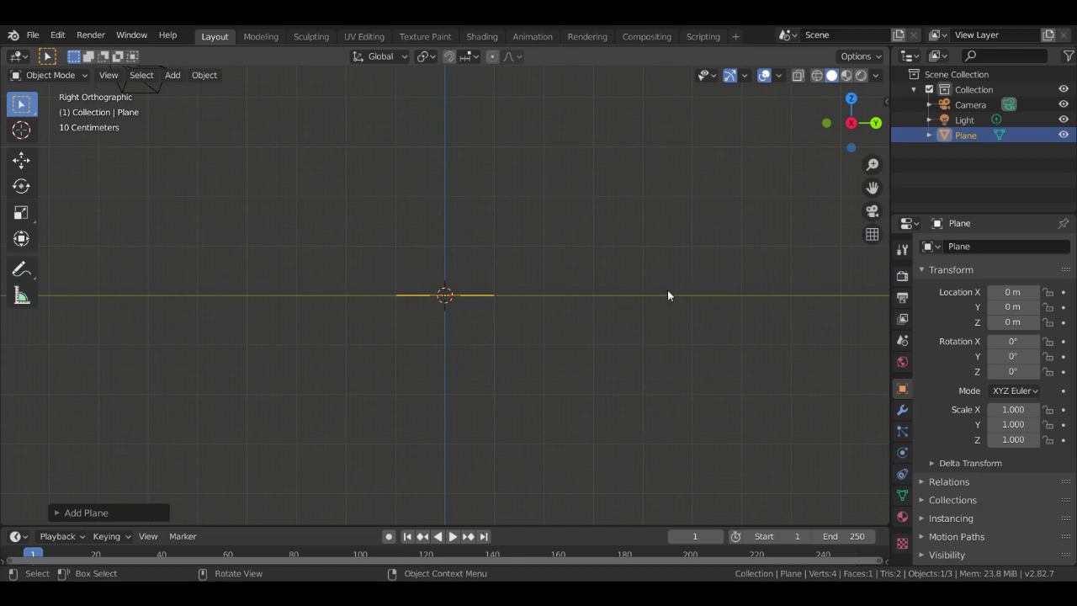
pyautogui.press('s')
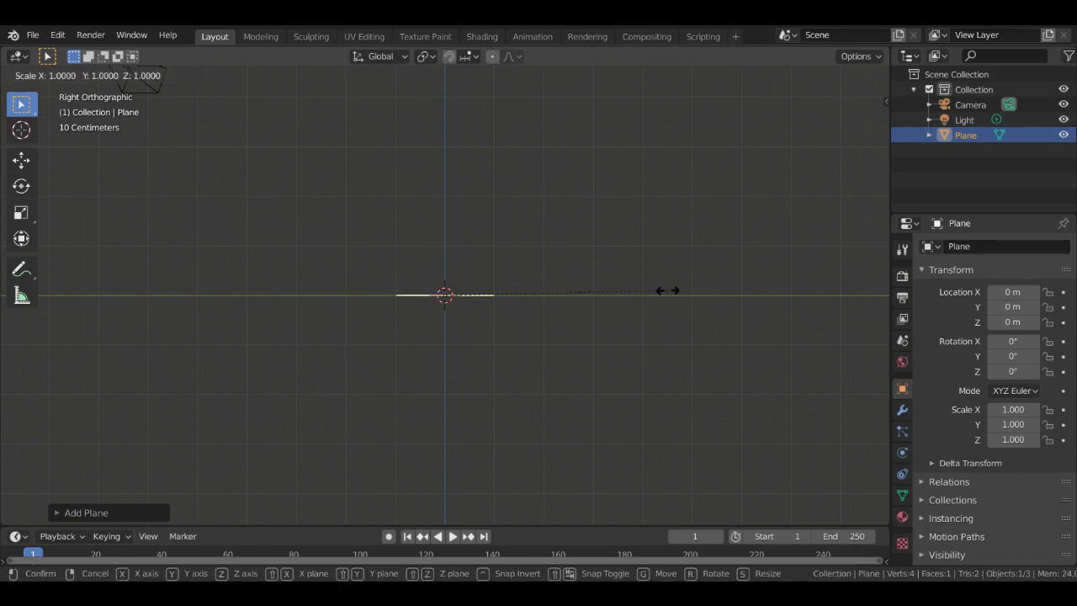
pyautogui.press('y')
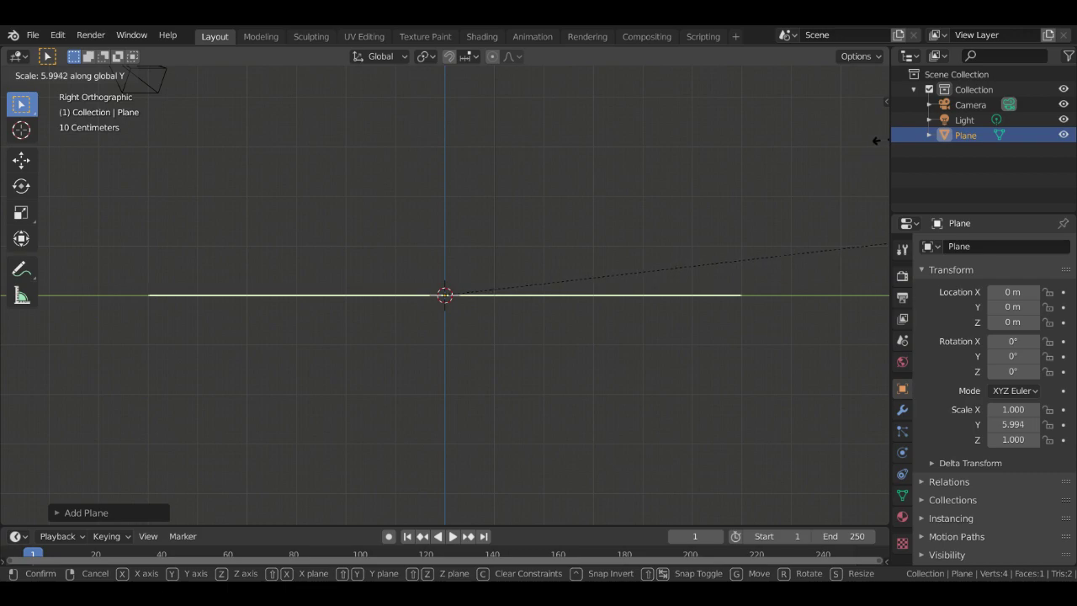
pyautogui.click(1, 130)
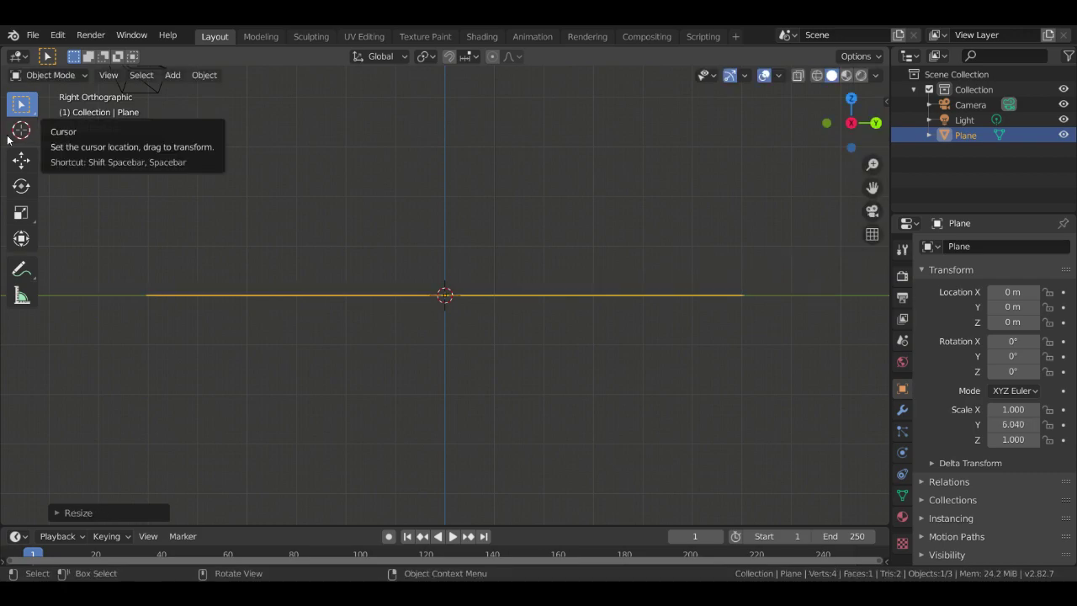
# Examine the stretched plane in Edit Mode along with the mesh tool options, viewport shading settings and overlay settings
pyautogui.moveTo(405, 295); pyautogui.dragTo(499, 380, button='middle')
pyautogui.scroll(-5, 442, 392)
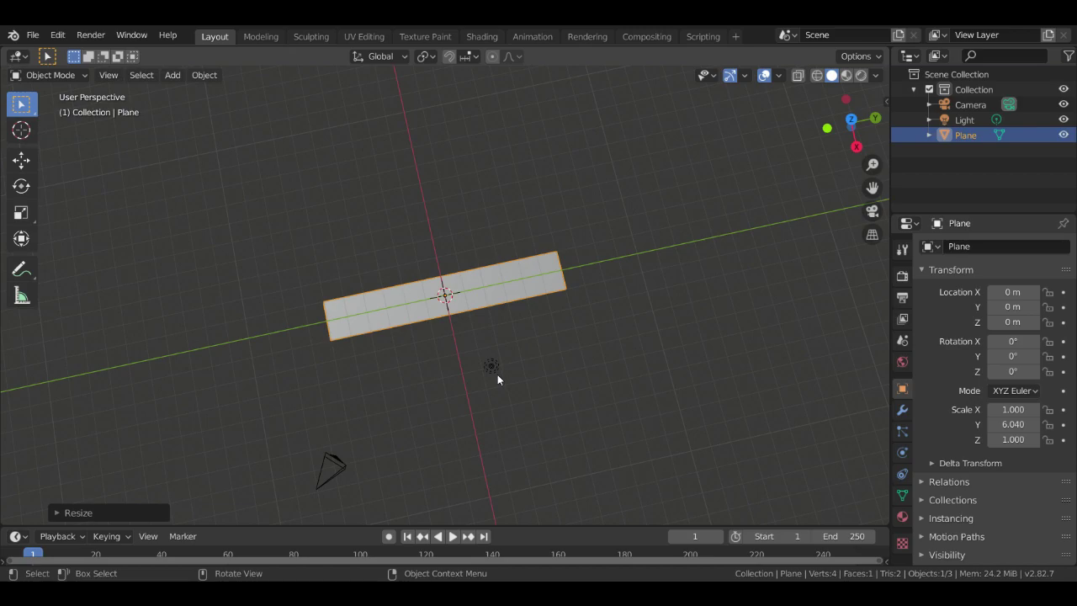
pyautogui.press('Tab')
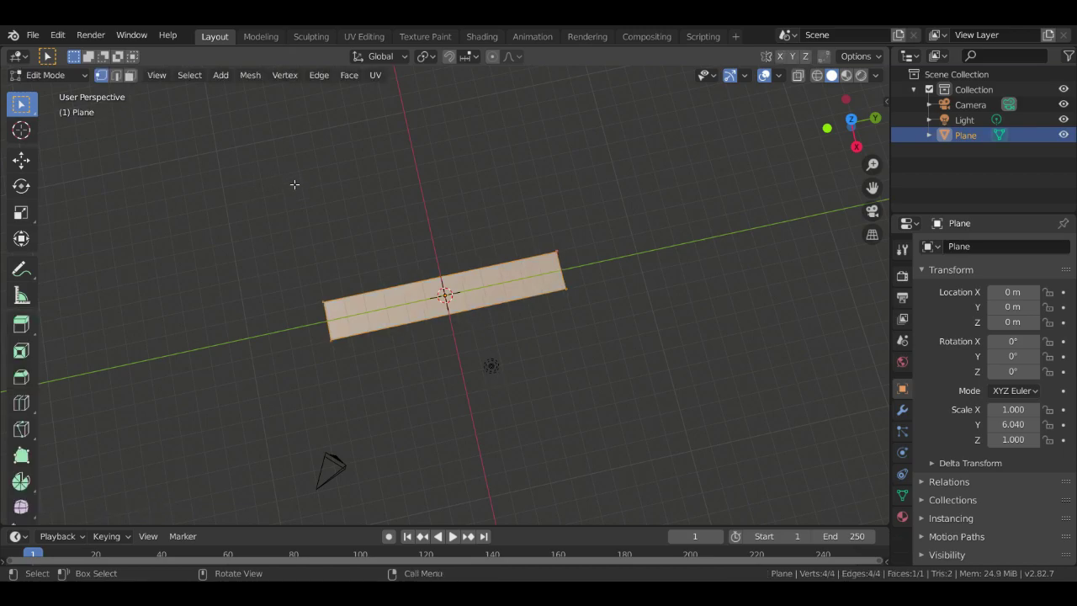
pyautogui.moveTo(421, 260); pyautogui.dragTo(623, 282, button='middle')
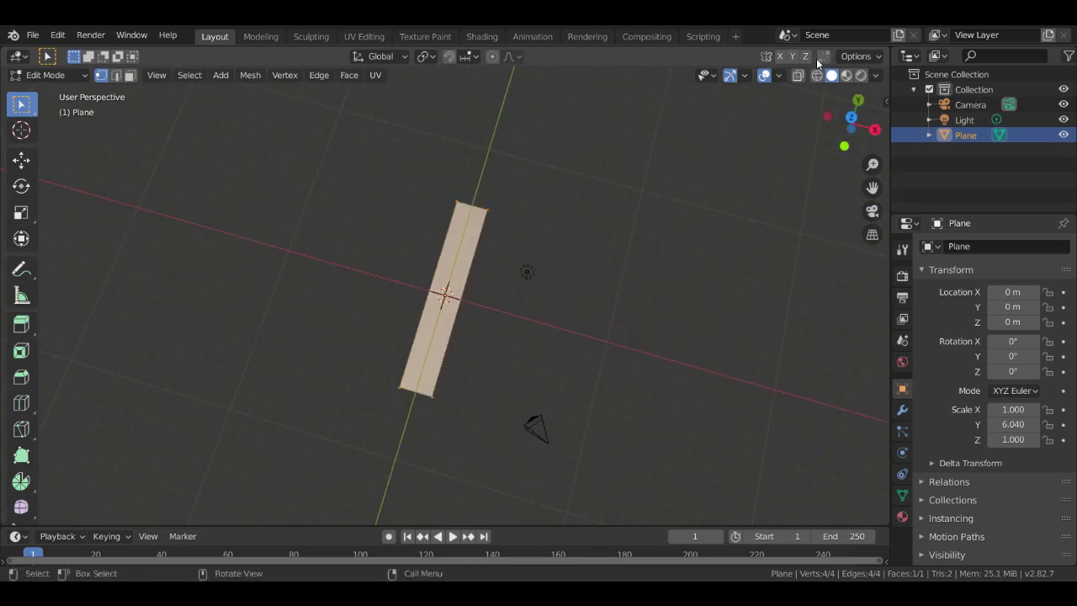
pyautogui.click(803, 77)
pyautogui.click(803, 77)
pyautogui.click(854, 56)
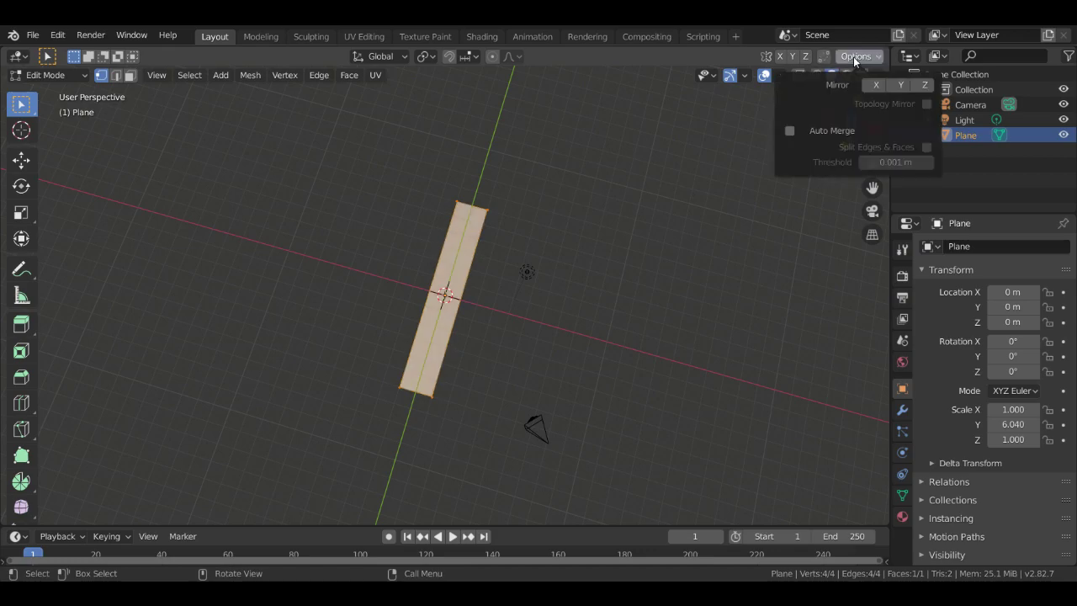
pyautogui.click(876, 75)
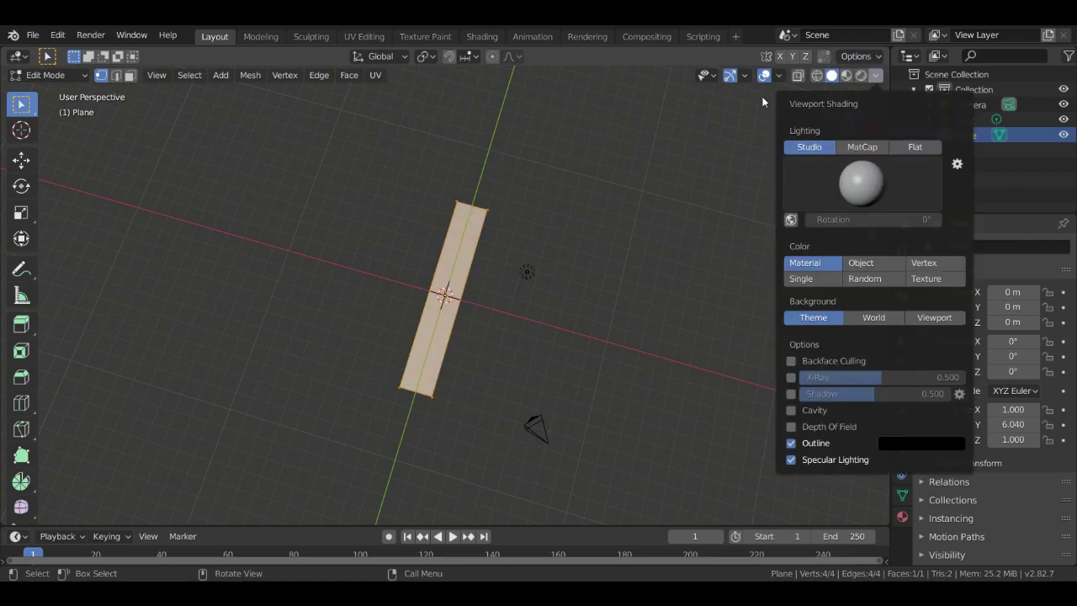
pyautogui.click(782, 73)
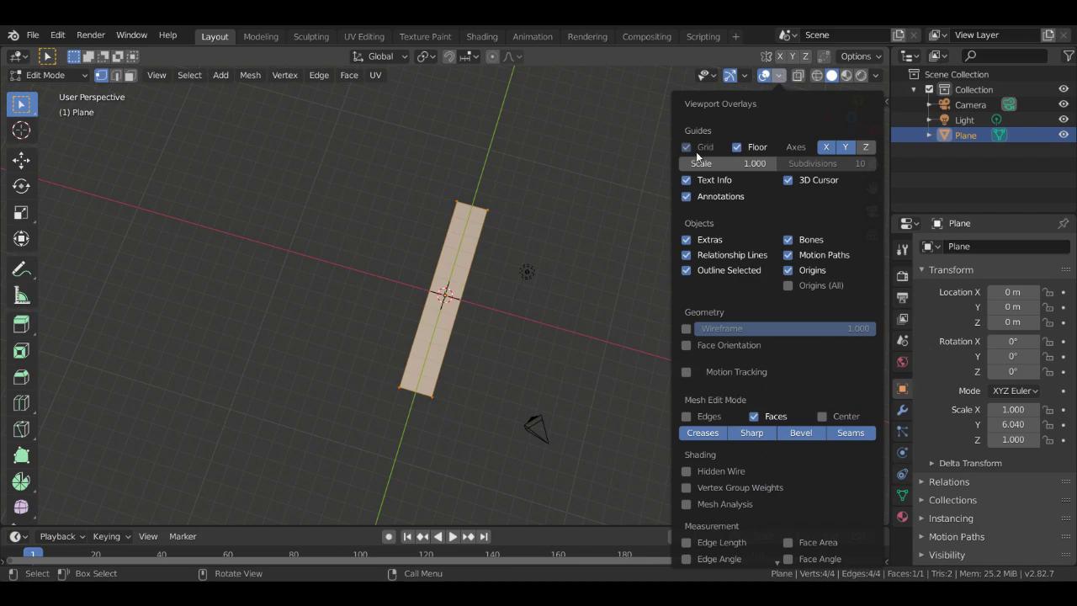
# Return the plane to Object Mode, deselect it and turn off the floor grid in the viewport overlays
pyautogui.moveTo(471, 254); pyautogui.dragTo(506, 277, button='middle')
pyautogui.press('Tab')
pyautogui.click(541, 272)
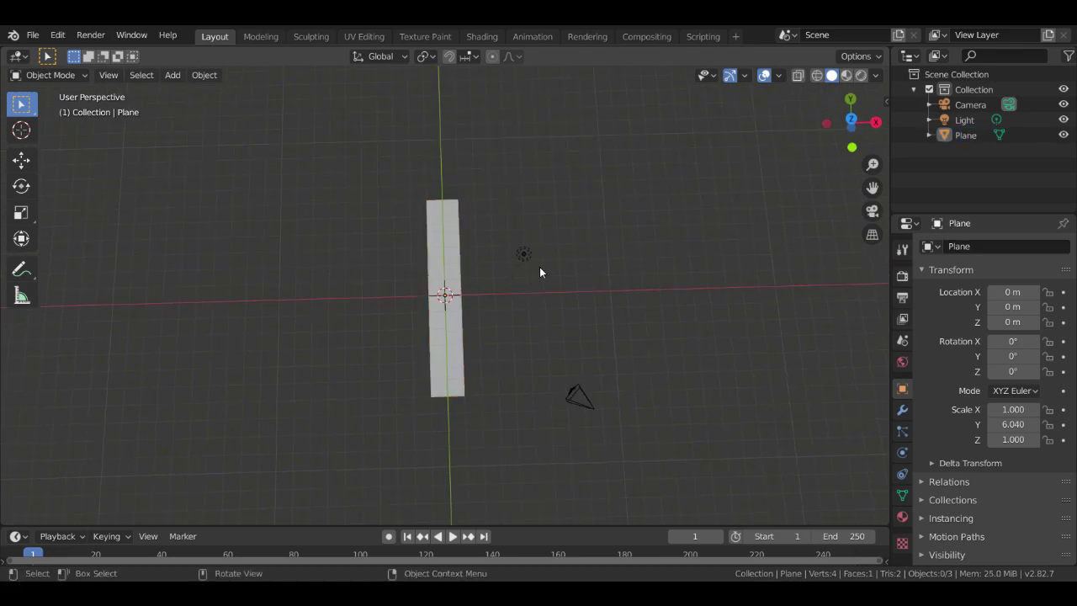
pyautogui.click(780, 75)
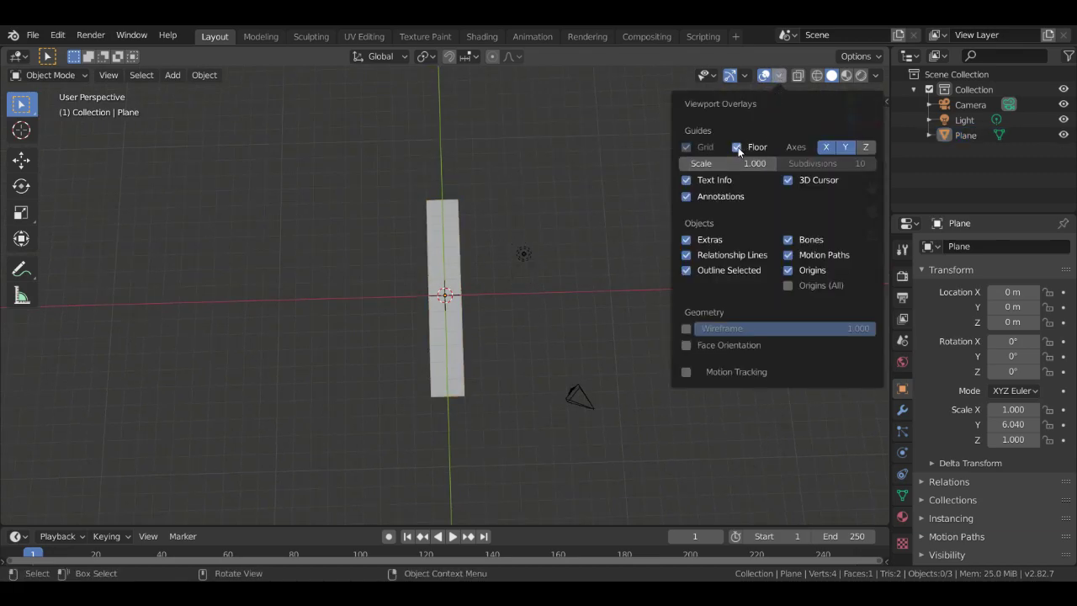
pyautogui.click(737, 147)
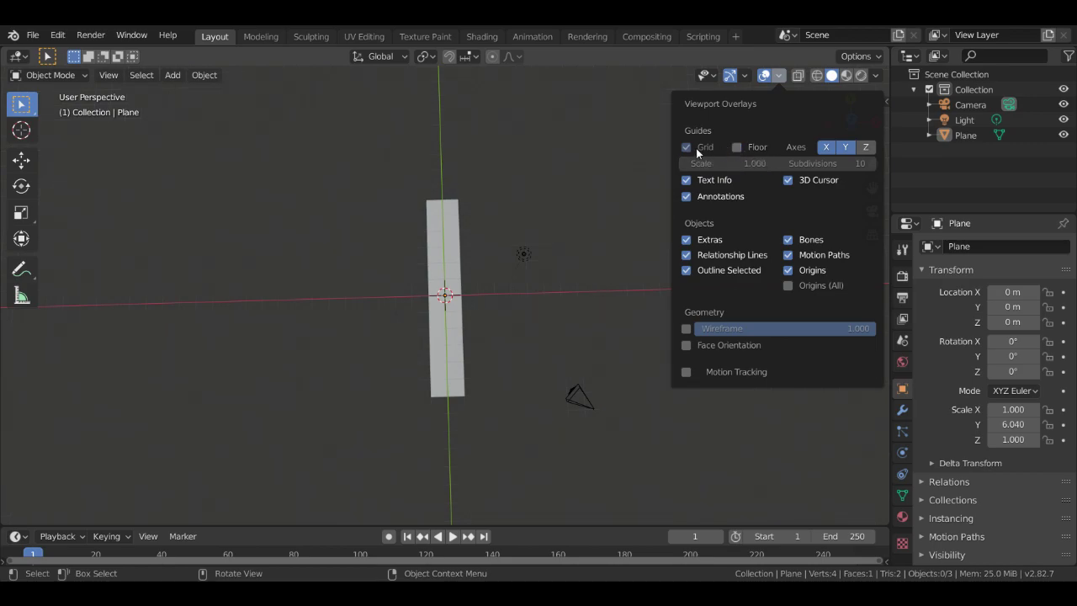
# Examine the stretched plane in the viewport with the floor grid hidden
pyautogui.scroll(-3, 463, 259)
pyautogui.scroll(7, 458, 256)
pyautogui.scroll(2, 458, 255)
pyautogui.scroll(-3, 457, 230)
pyautogui.moveTo(450, 234)
pyautogui.mouseDown(button='middle')
pyautogui.moveTo(443, 243)
pyautogui.moveTo(447, 230)
pyautogui.mouseUp(button='middle')
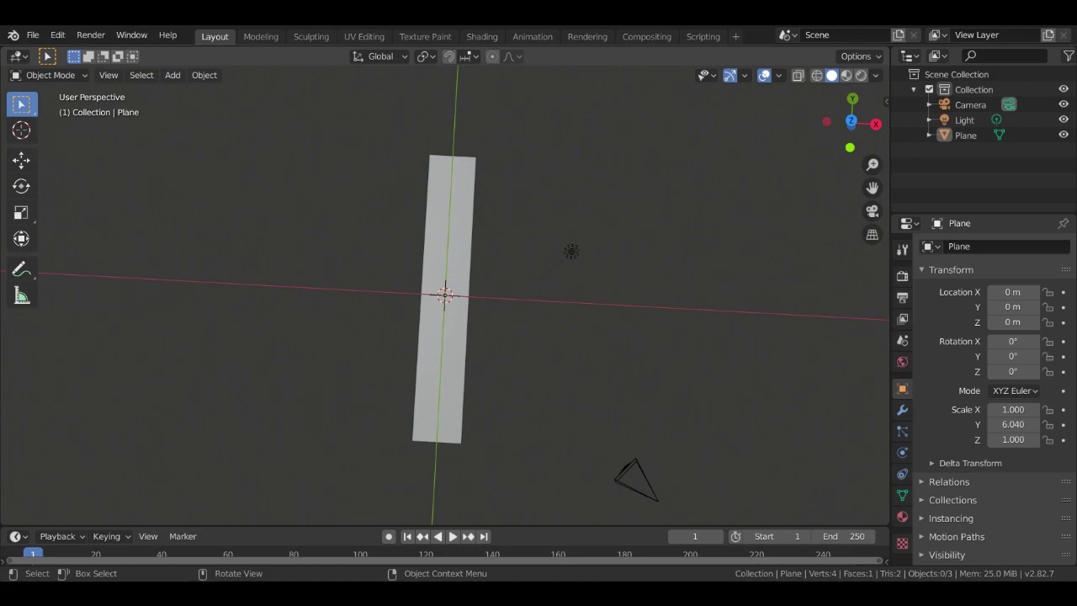
pyautogui.scroll(-4, 608, 220)
pyautogui.scroll(5, 613, 208)
pyautogui.scroll(-1, 599, 228)
pyautogui.scroll(1, 599, 228)
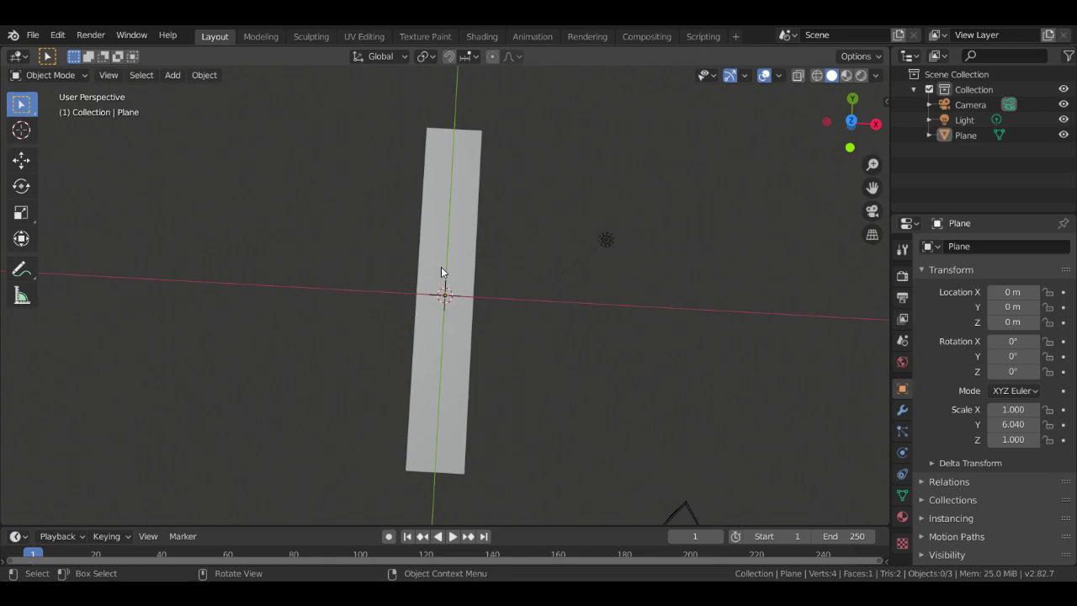
# Add nine evenly spaced loop cuts across the plane's length in Edit Mode, without sliding them
pyautogui.press('Tab')
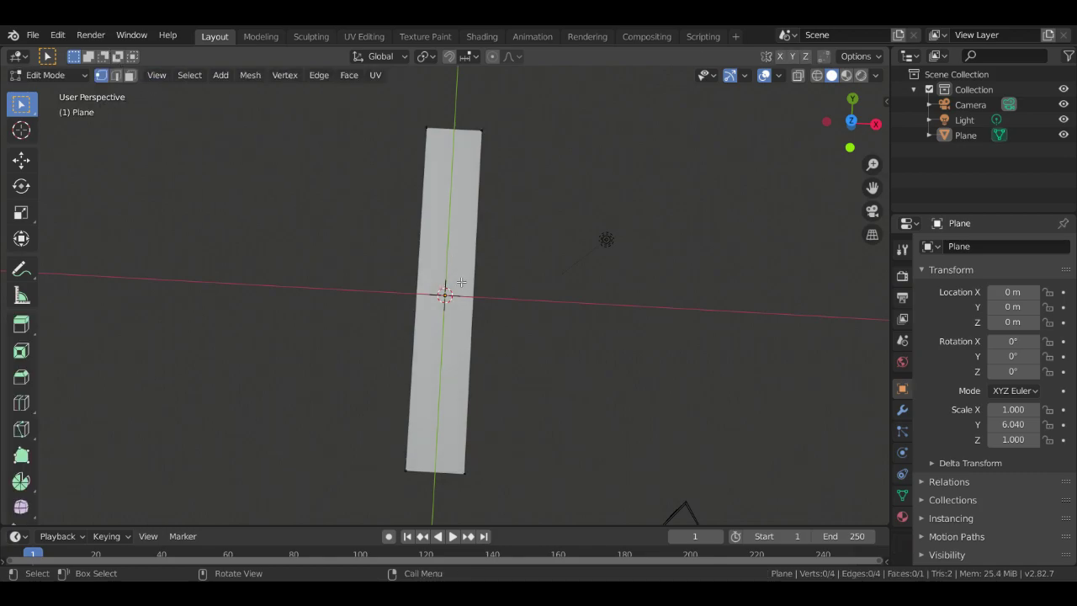
pyautogui.hotkey('ctrl', 'r')
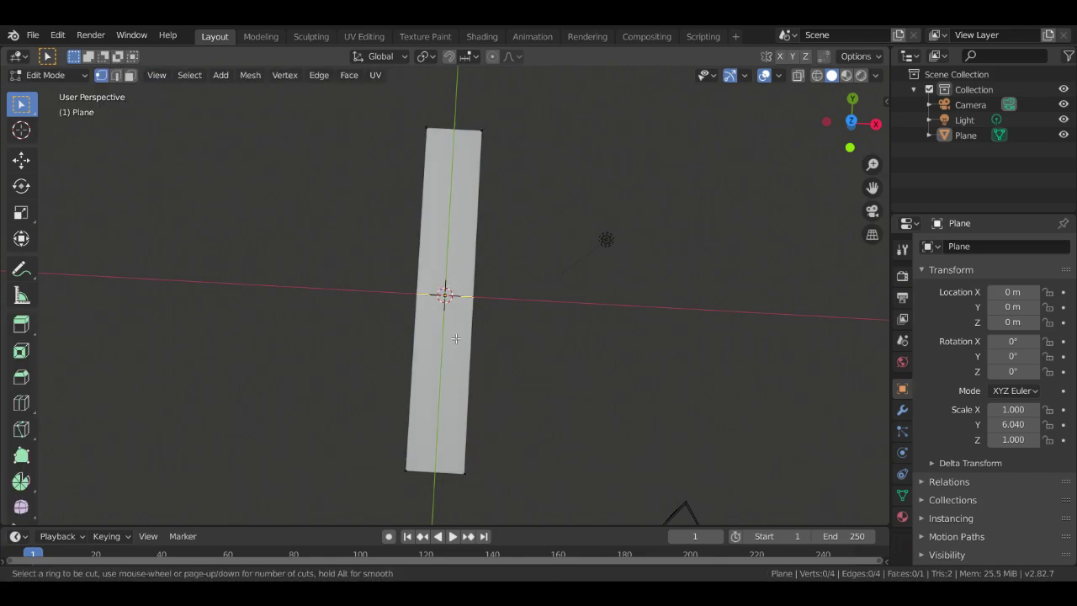
pyautogui.scroll(2, 455, 338)
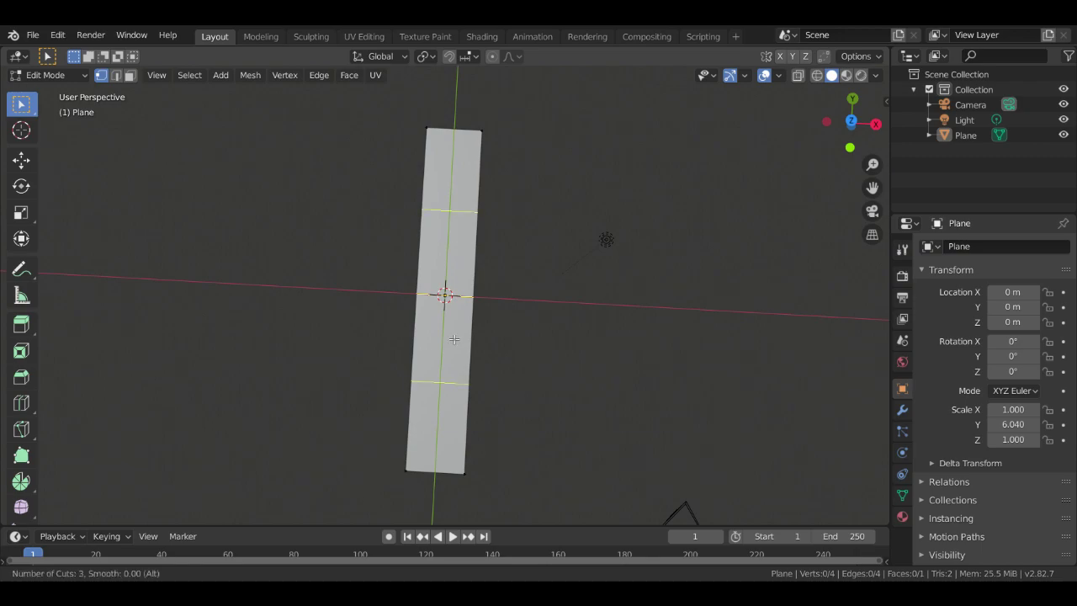
pyautogui.scroll(1, 454, 339)
pyautogui.scroll(1, 455, 339)
pyautogui.scroll(1, 454, 339)
pyautogui.scroll(3, 454, 339)
pyautogui.click(454, 339)
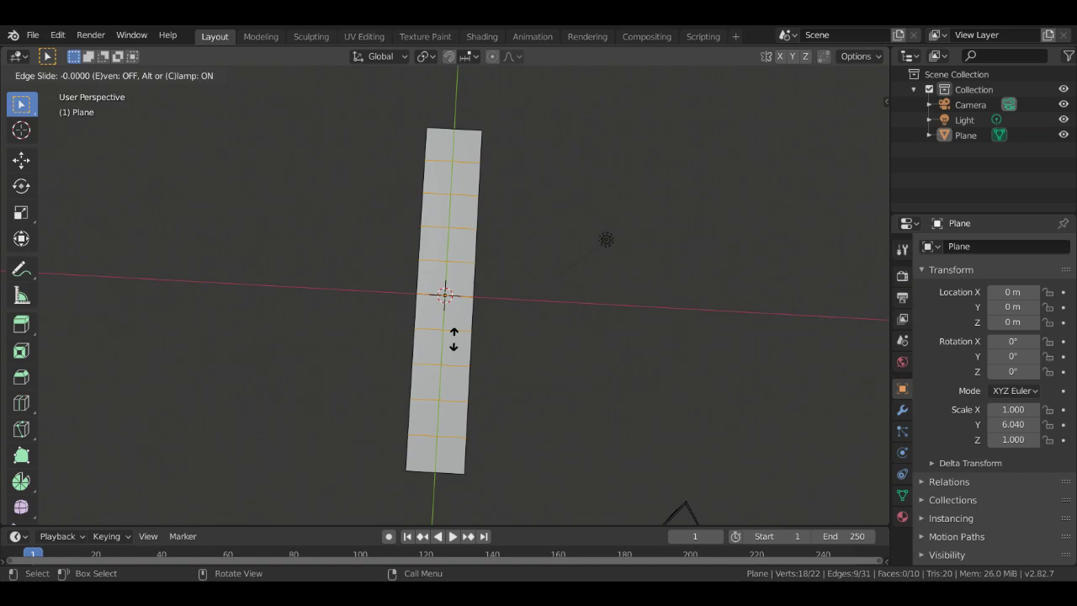
pyautogui.click(454, 339)
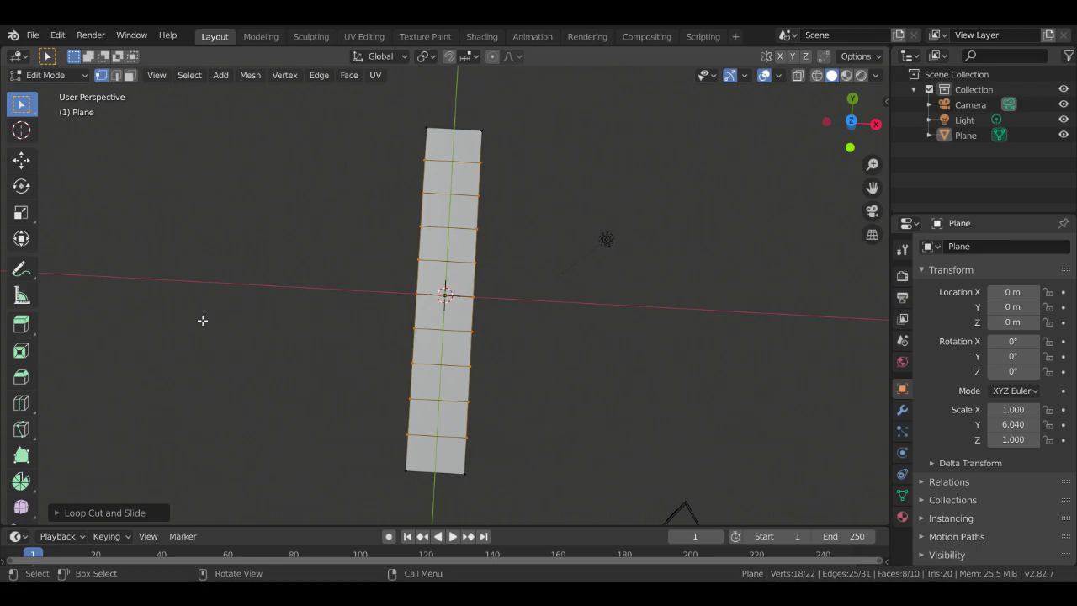
# Clear the selection with Circle Select, try to subdivide the segmented plane and undo the attempt
pyautogui.press('w')
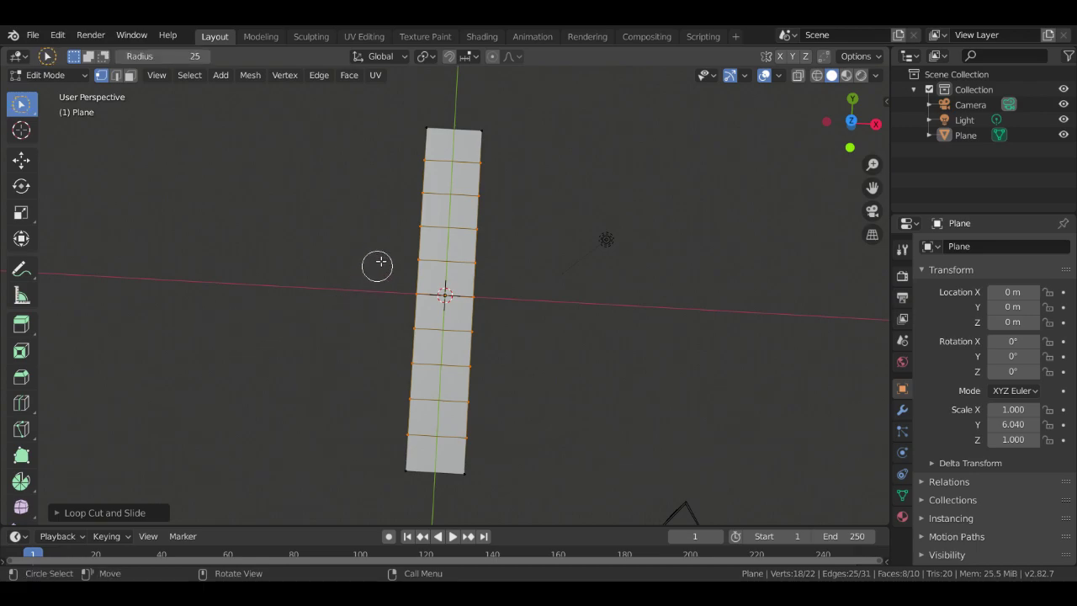
pyautogui.click(449, 245)
pyautogui.rightClick(448, 245)
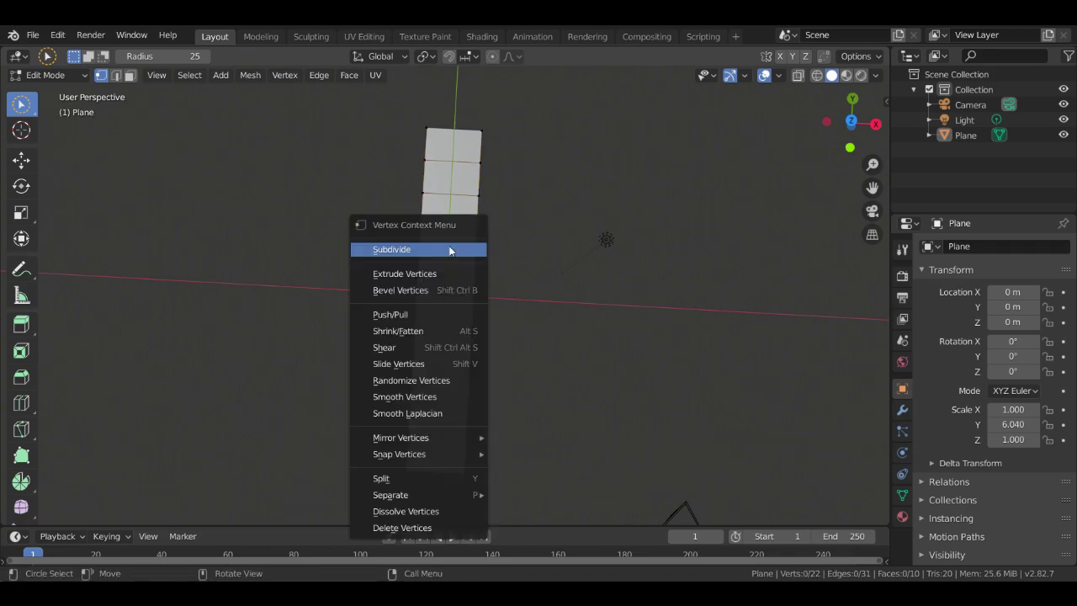
pyautogui.click(440, 248)
pyautogui.hotkey('ctrl', 'z')
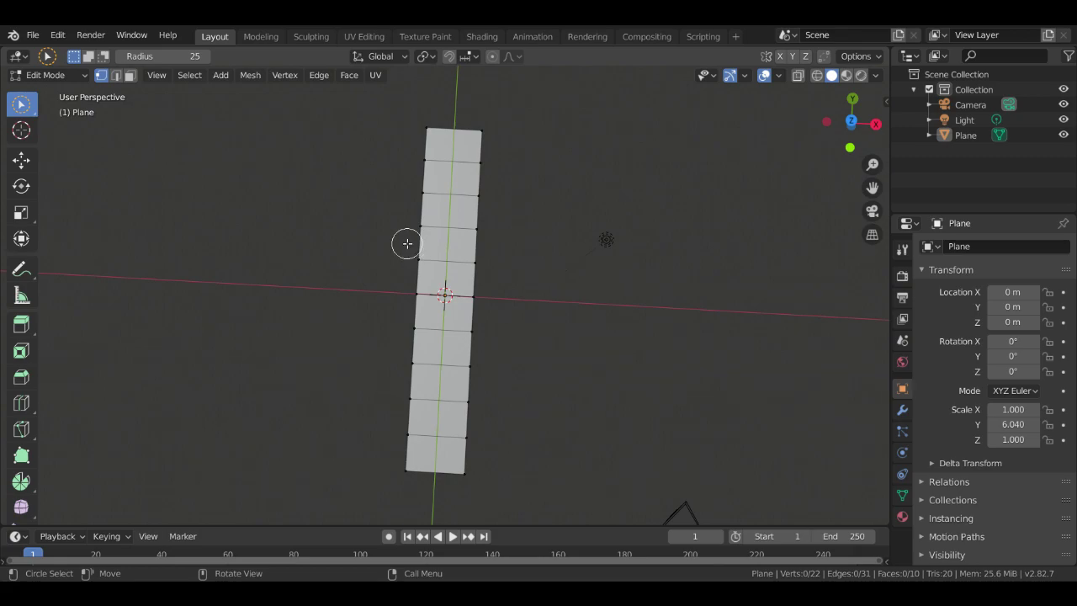
# Try to subdivide the segmented plane while none of its vertices are selected
pyautogui.press('w')
pyautogui.press('w')
pyautogui.rightClick(462, 239)
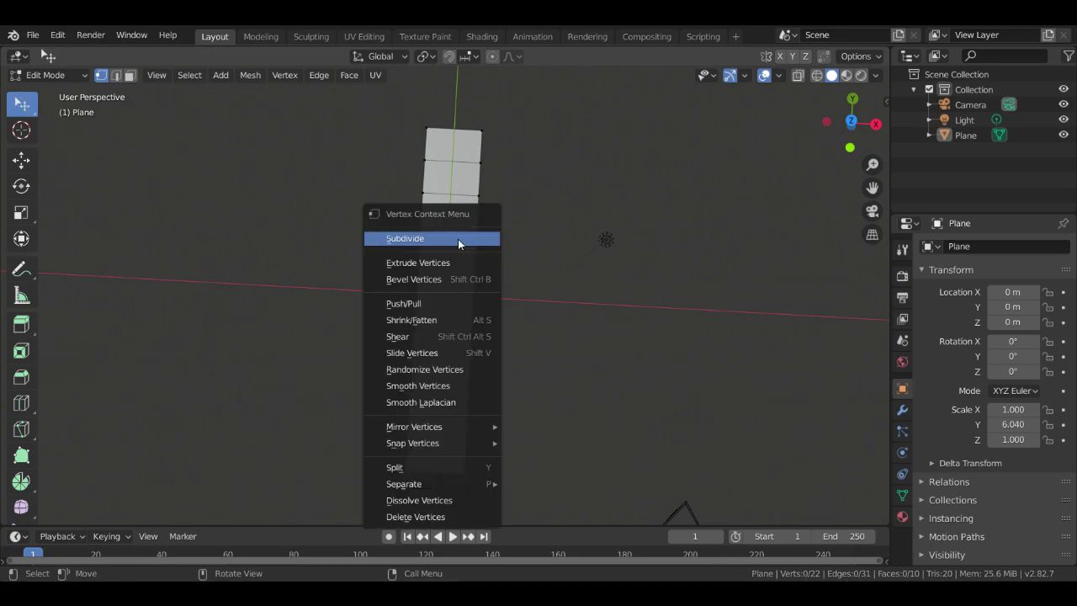
pyautogui.click(458, 239)
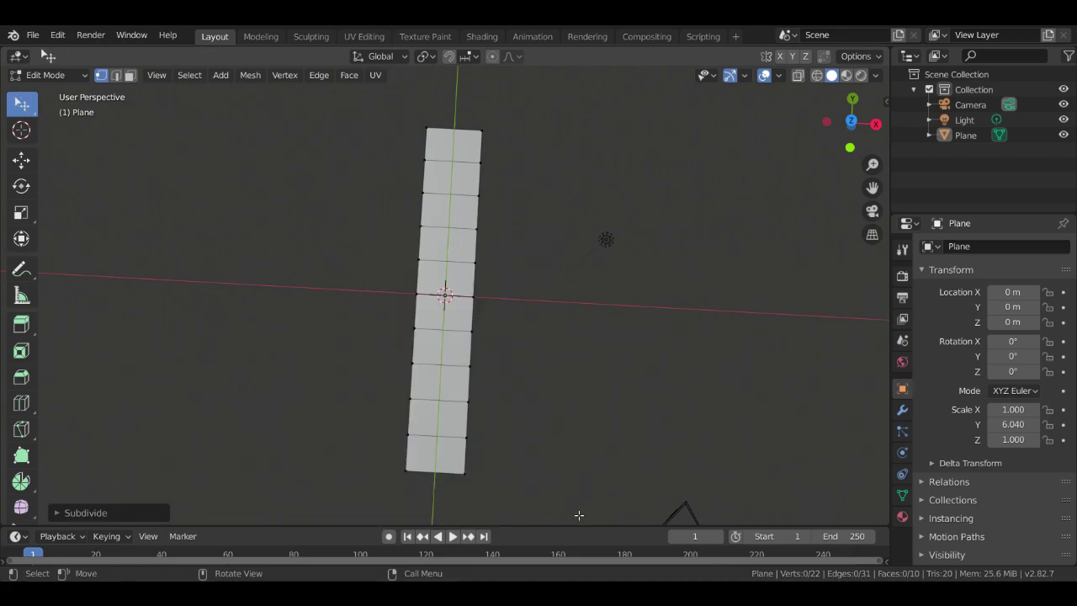
# Box-select the whole segmented plane, subdivide it once and clear the selection
pyautogui.click(22, 103)
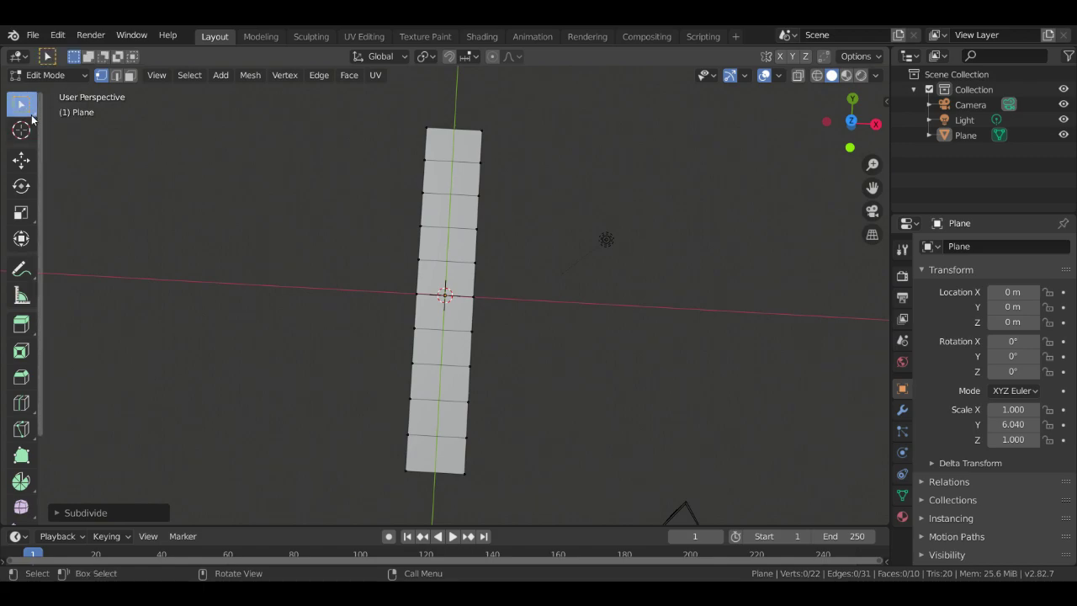
pyautogui.moveTo(378, 117); pyautogui.dragTo(597, 527)
pyautogui.rightClick(436, 265)
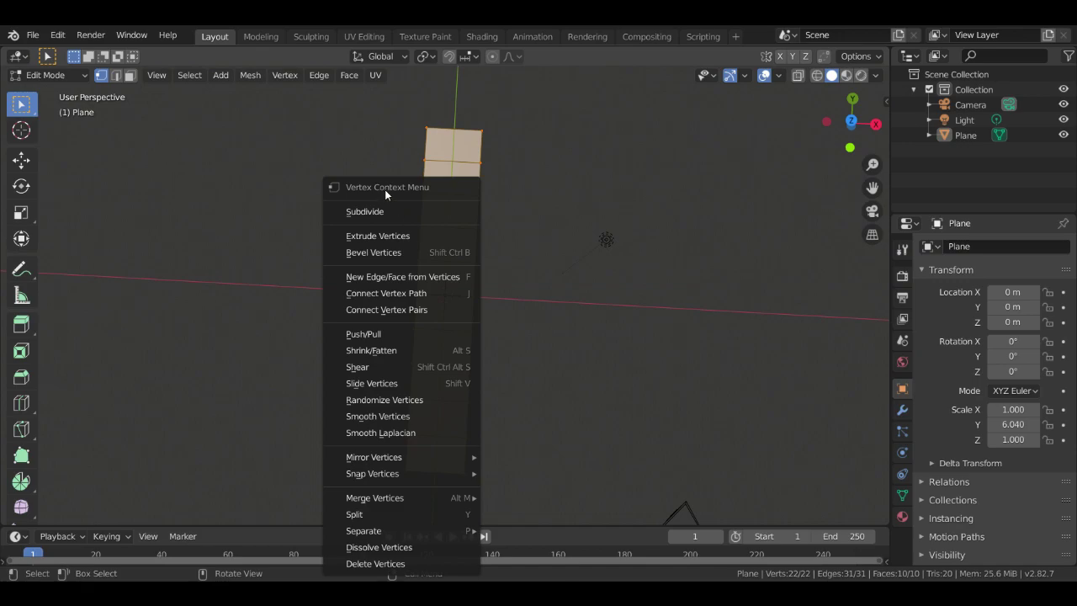
pyautogui.click(370, 211)
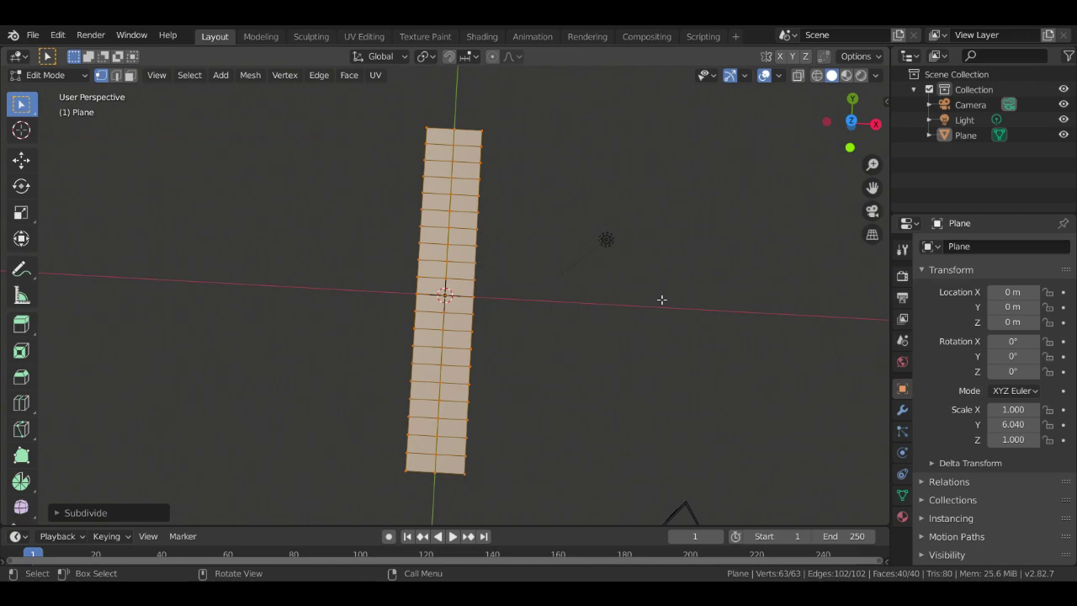
pyautogui.click(662, 299)
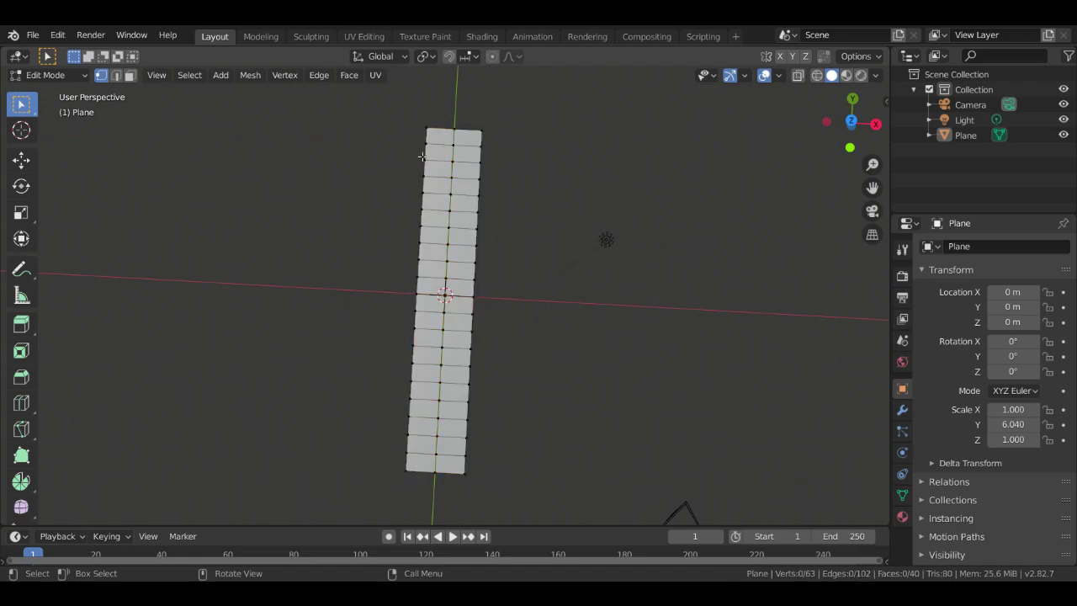
# Select the vertices of both long edges in top view, try extruding them along Y and undo the extrusion
pyautogui.moveTo(397, 115); pyautogui.dragTo(429, 501)
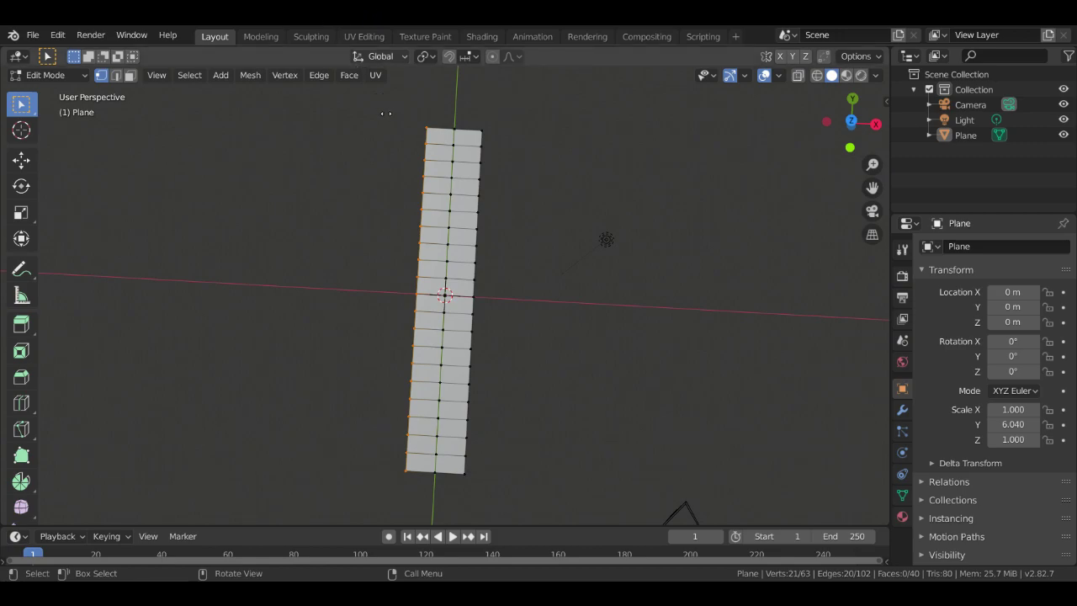
pyautogui.moveTo(502, 211); pyautogui.dragTo(514, 244, button='middle')
pyautogui.press('KP_7')
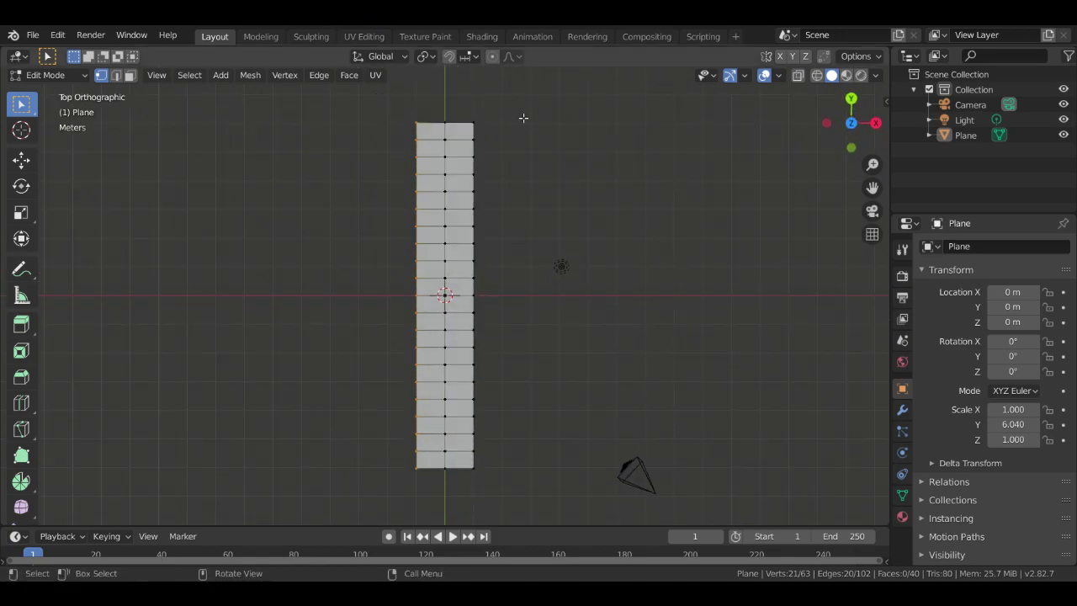
pyautogui.moveTo(475, 100); pyautogui.dragTo(468, 488)
pyautogui.press('e')
pyautogui.press('x')
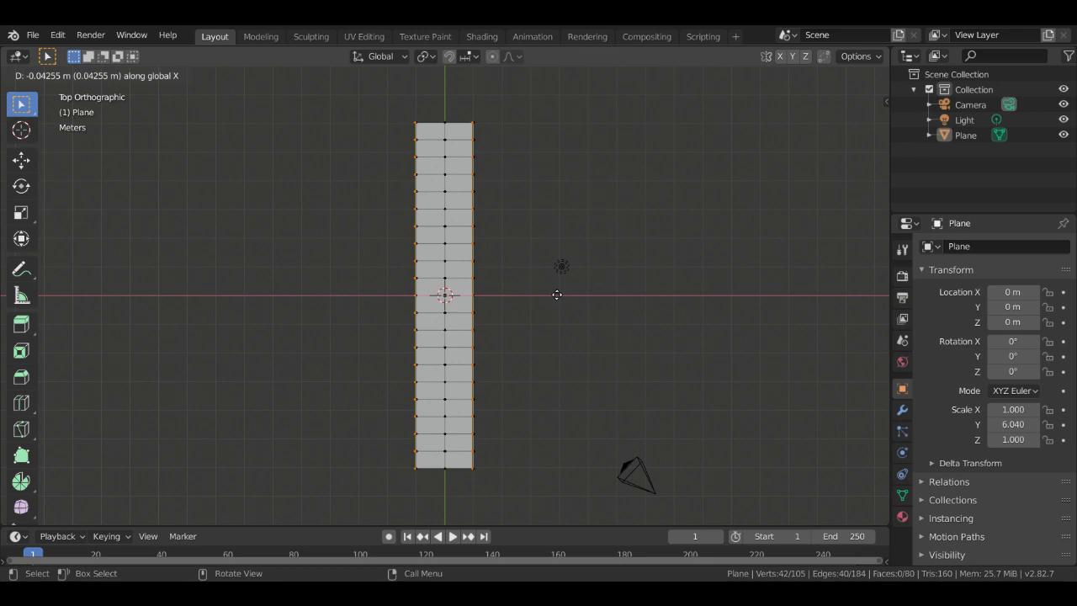
pyautogui.press('y')
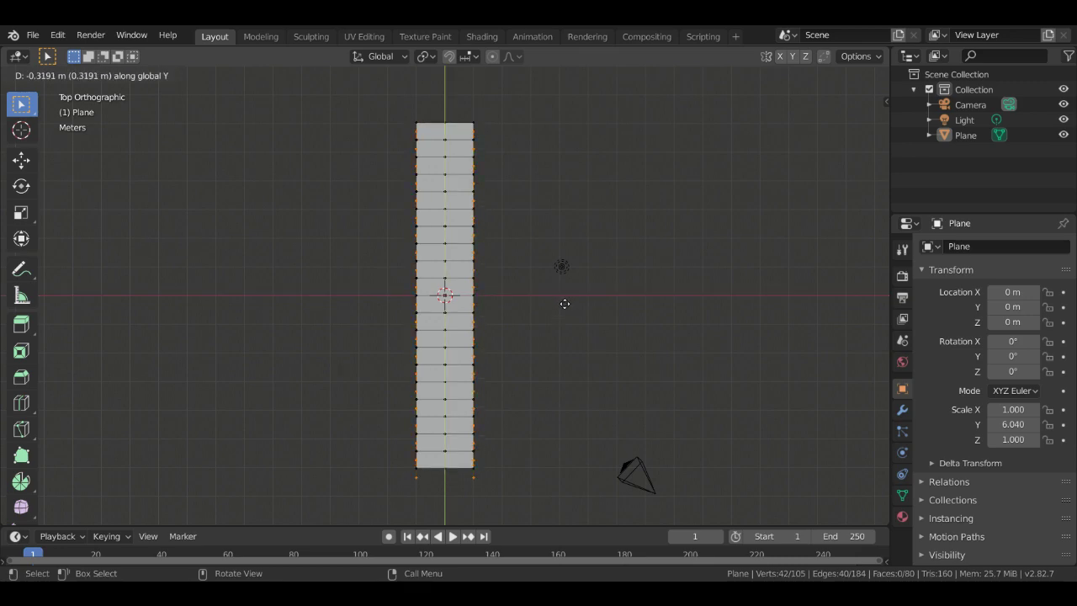
pyautogui.click(575, 316)
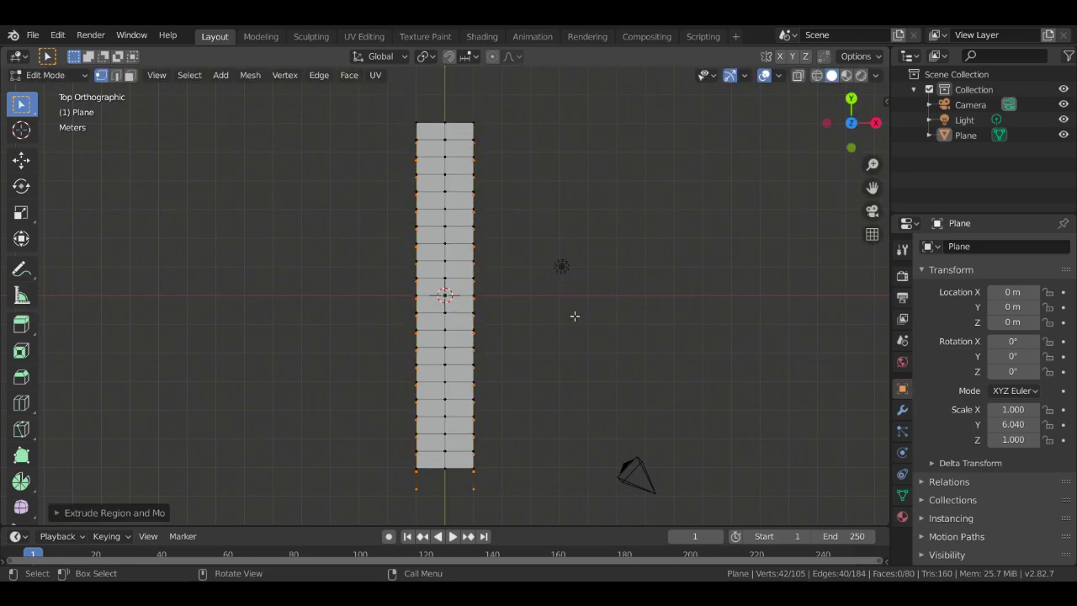
pyautogui.hotkey('ctrl', 'z')
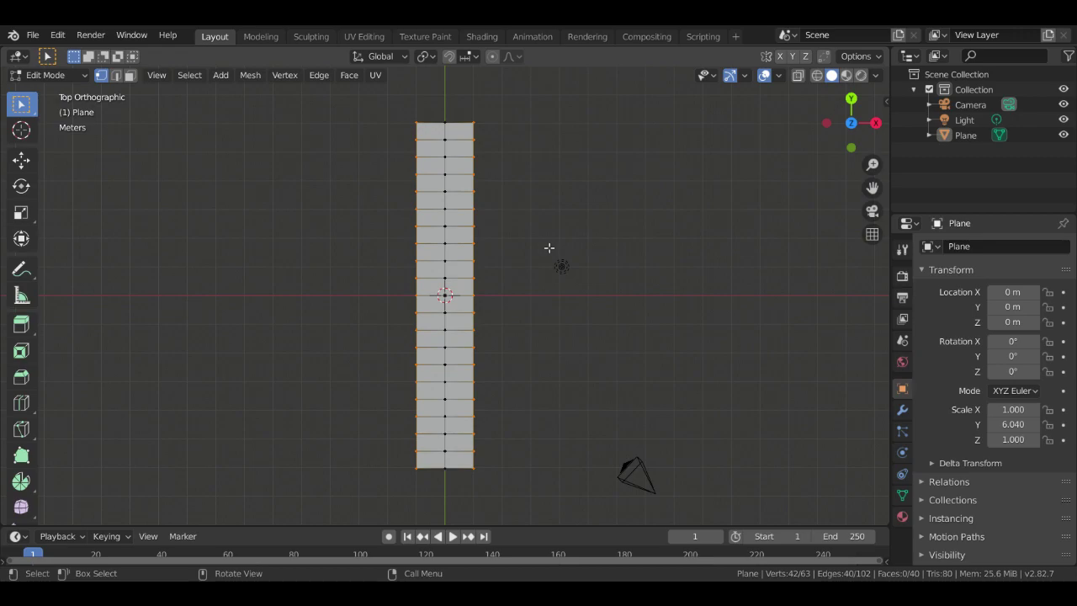
# Try extruding both long edges of the plane freely from an angled view, and undo the extrusion
pyautogui.moveTo(539, 246); pyautogui.dragTo(575, 152, button='middle')
pyautogui.press('g')
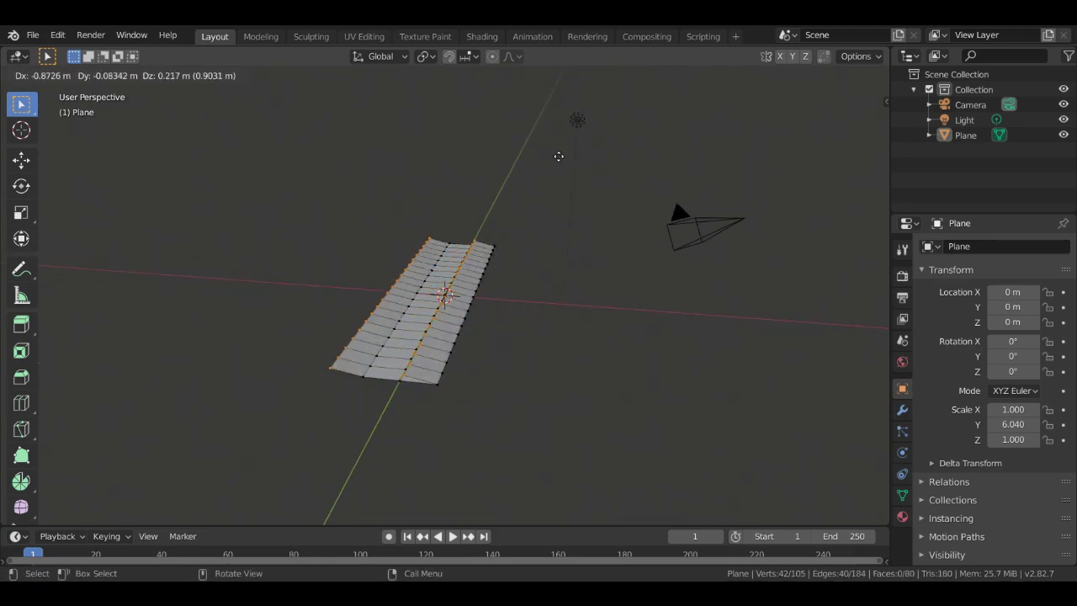
pyautogui.click(599, 166)
pyautogui.moveTo(598, 166); pyautogui.dragTo(660, 297, button='middle')
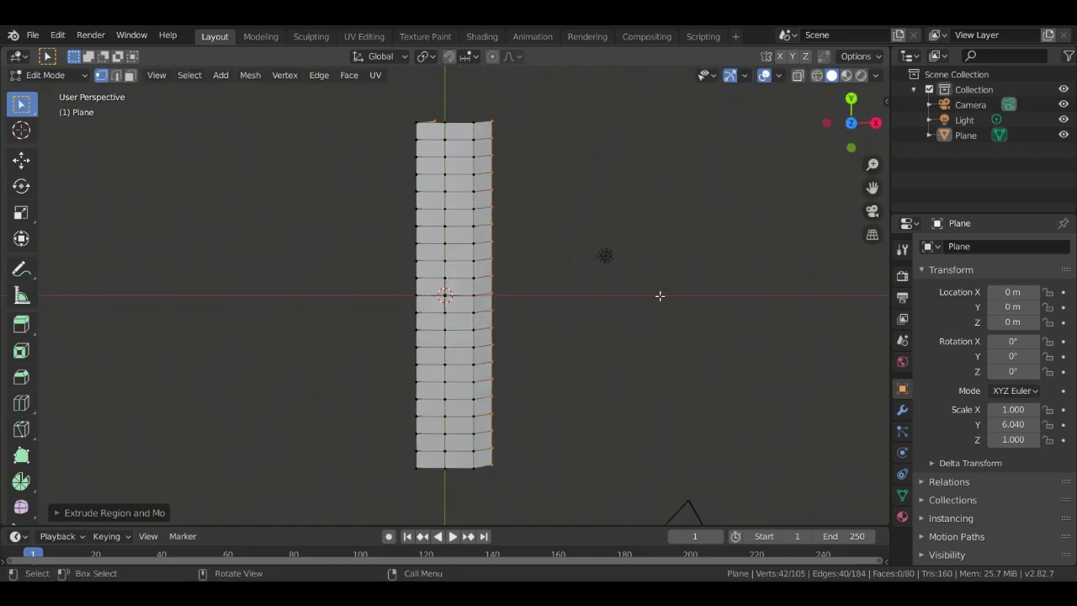
pyautogui.hotkey('ctrl', 'z')
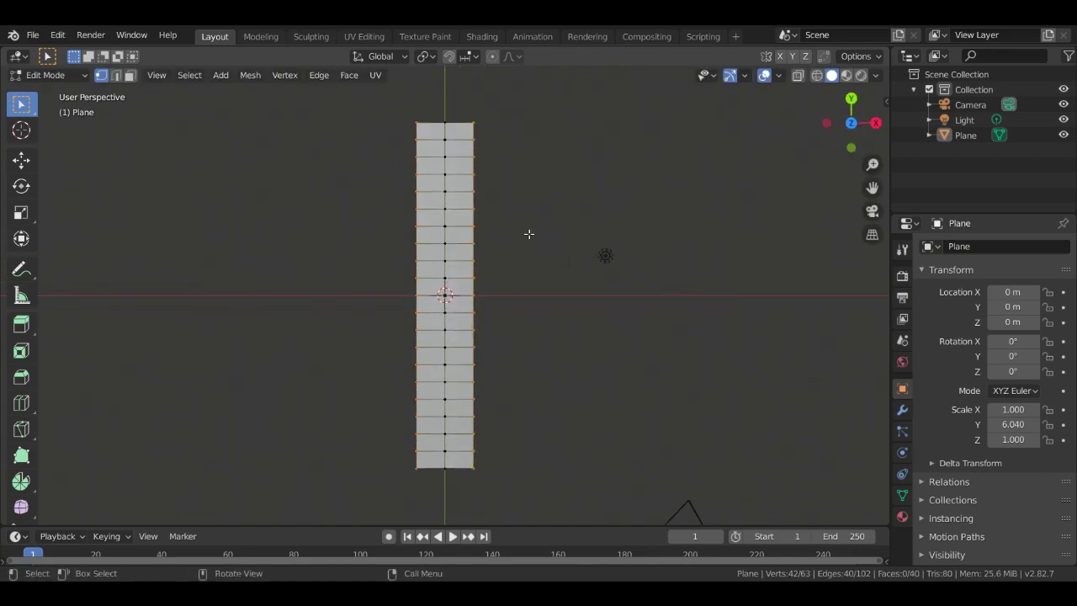
# Try moving both long edges of the plane together along X and undo the move
pyautogui.press('g')
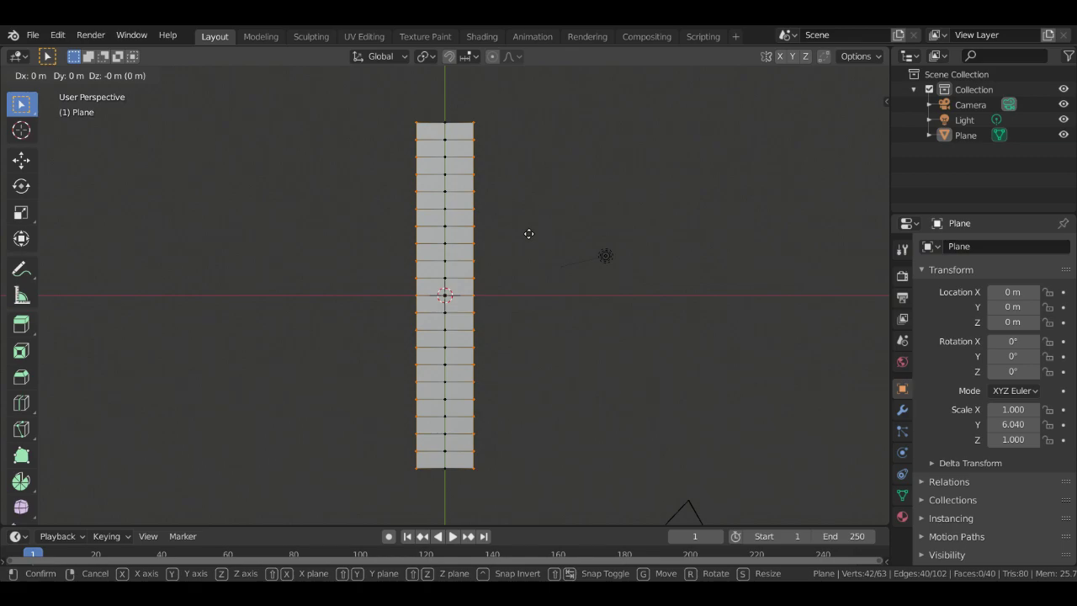
pyautogui.press('x')
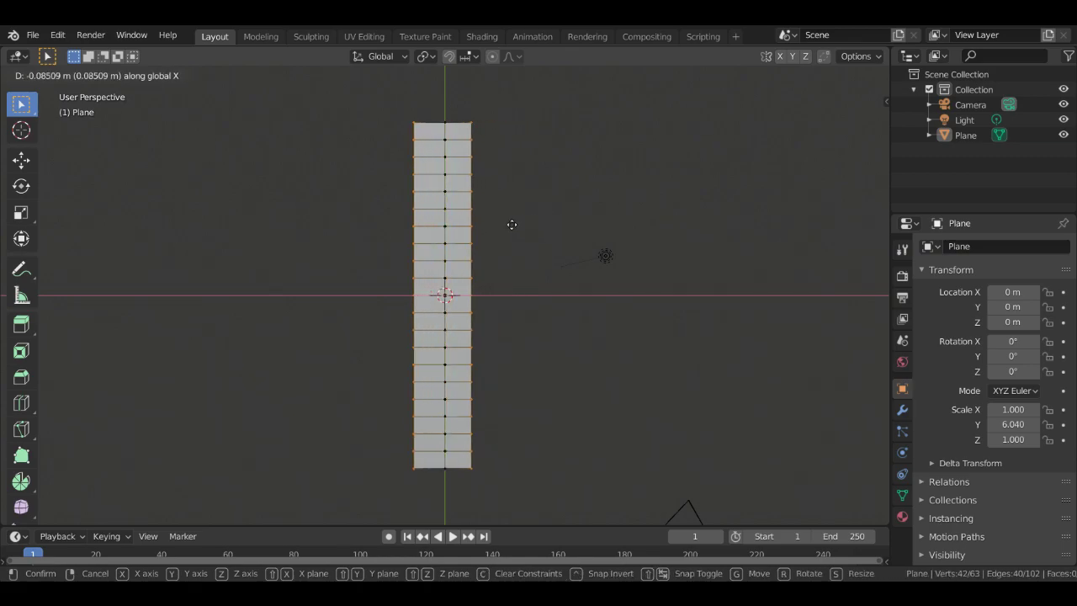
pyautogui.click(448, 224)
pyautogui.hotkey('ctrl', 'z')
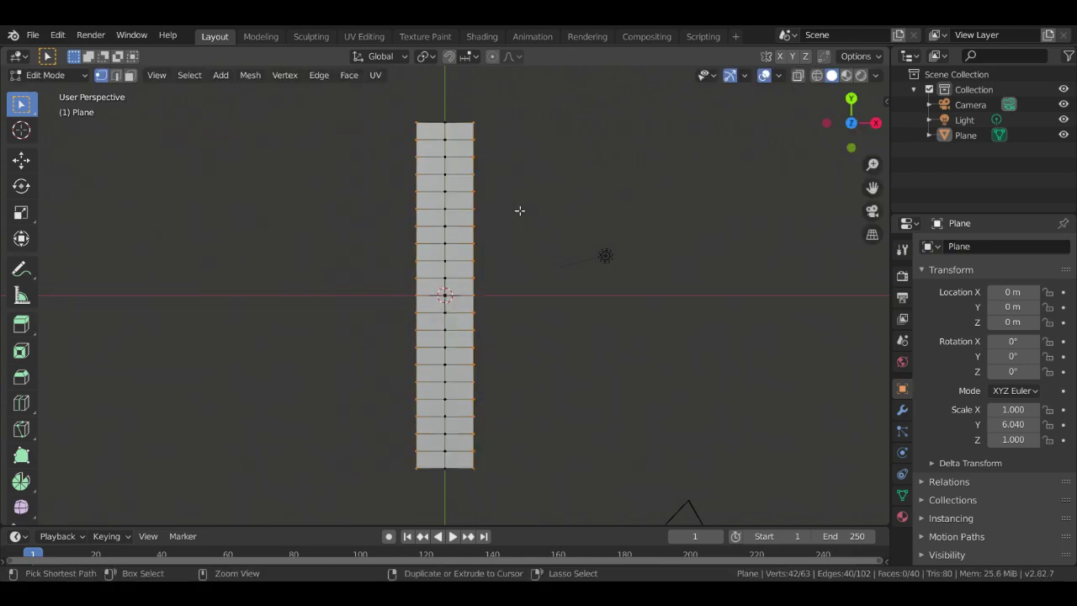
# Select only the long edge on the positive X side and move it slightly inward along X
pyautogui.moveTo(467, 115); pyautogui.dragTo(490, 529)
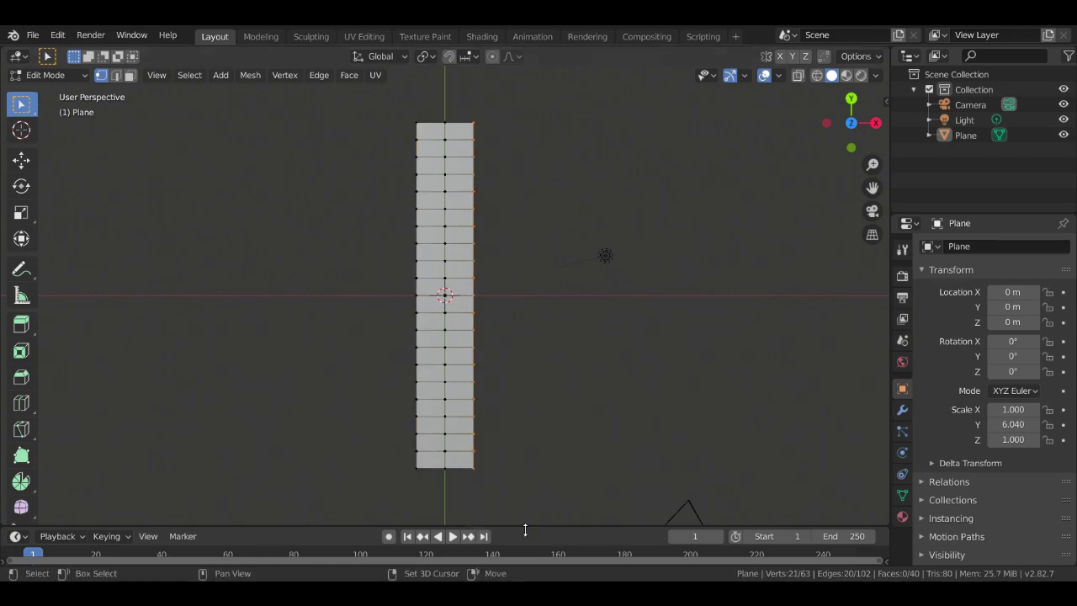
pyautogui.press('g')
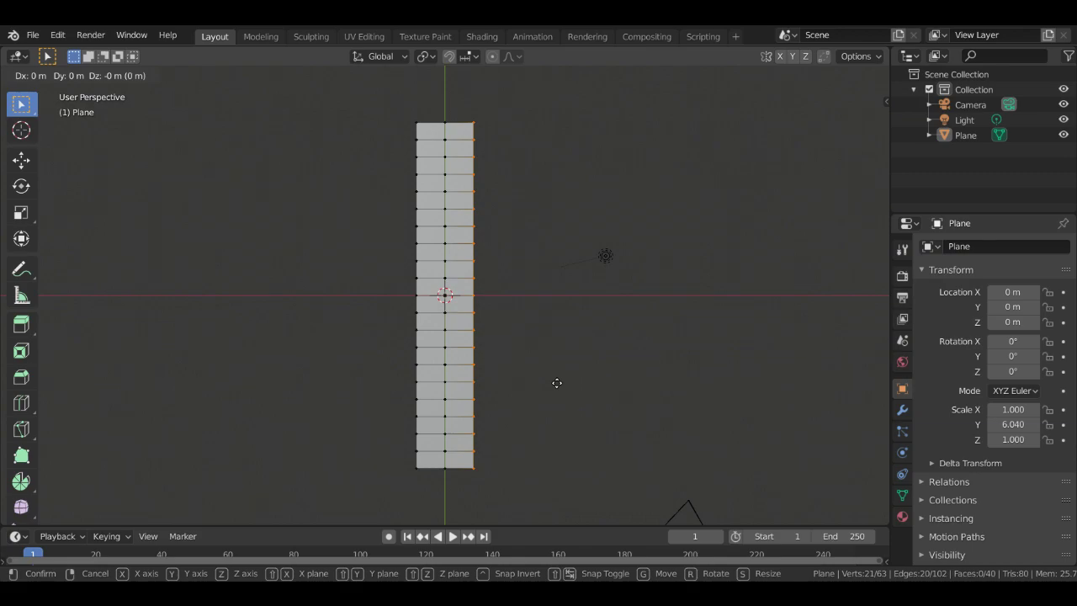
pyautogui.press('z')
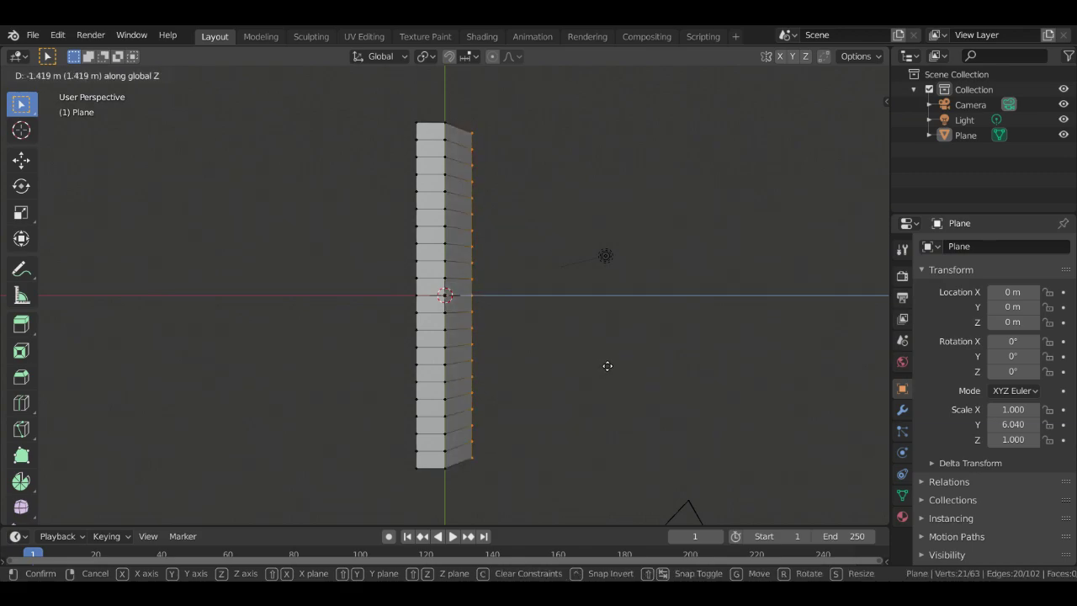
pyautogui.press('x')
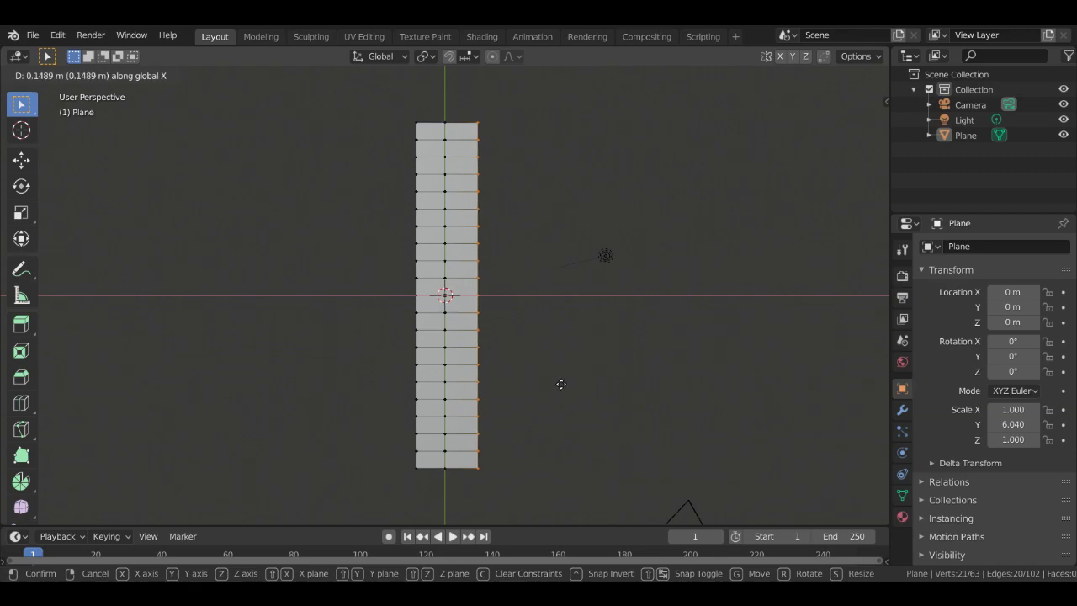
pyautogui.click(550, 386)
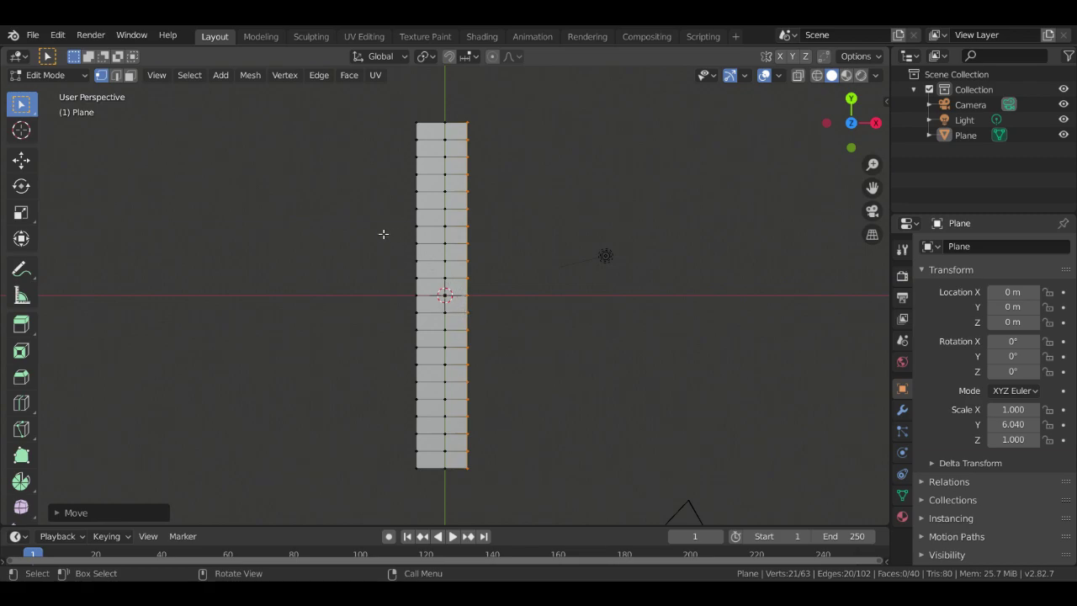
# Extrude the long edge on the negative X side outward about 0.55 m along X and clear the selection
pyautogui.click(370, 85)
pyautogui.moveTo(395, 116); pyautogui.dragTo(430, 459)
pyautogui.press('g')
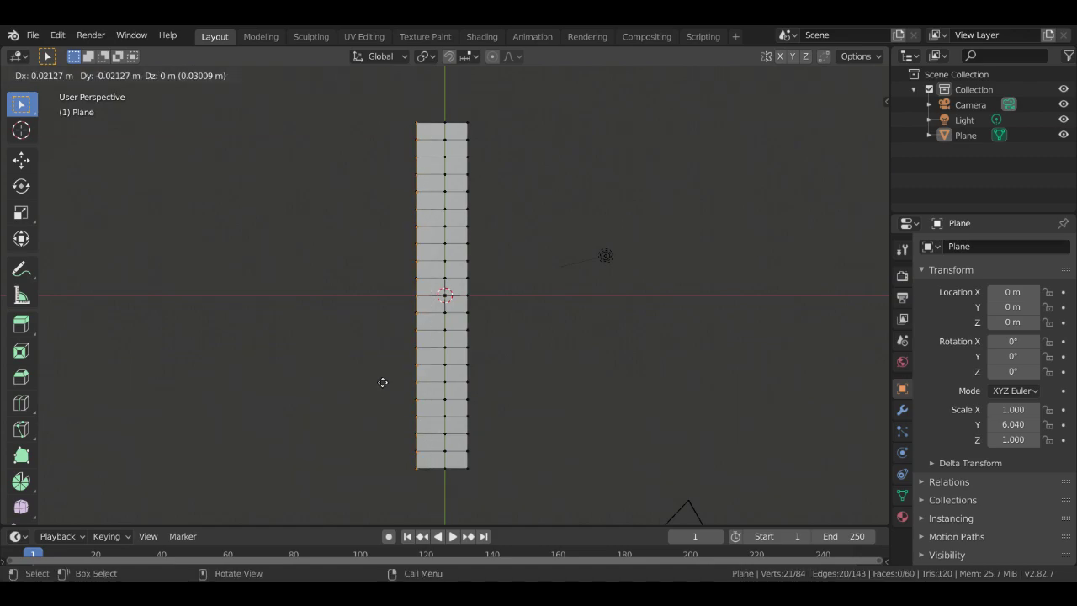
pyautogui.press('x')
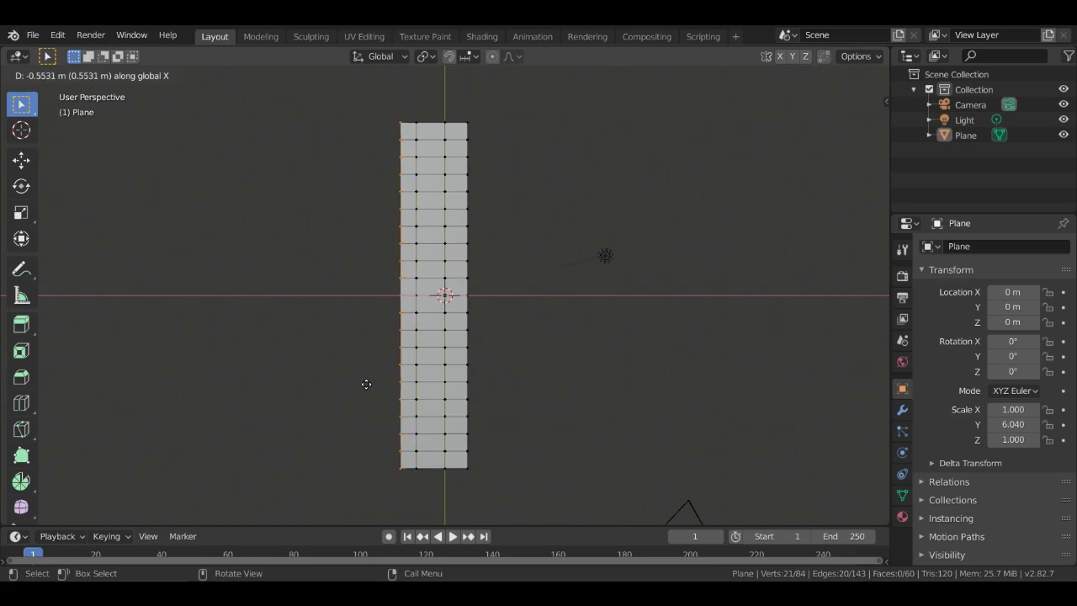
pyautogui.click(365, 385)
pyautogui.click(626, 338)
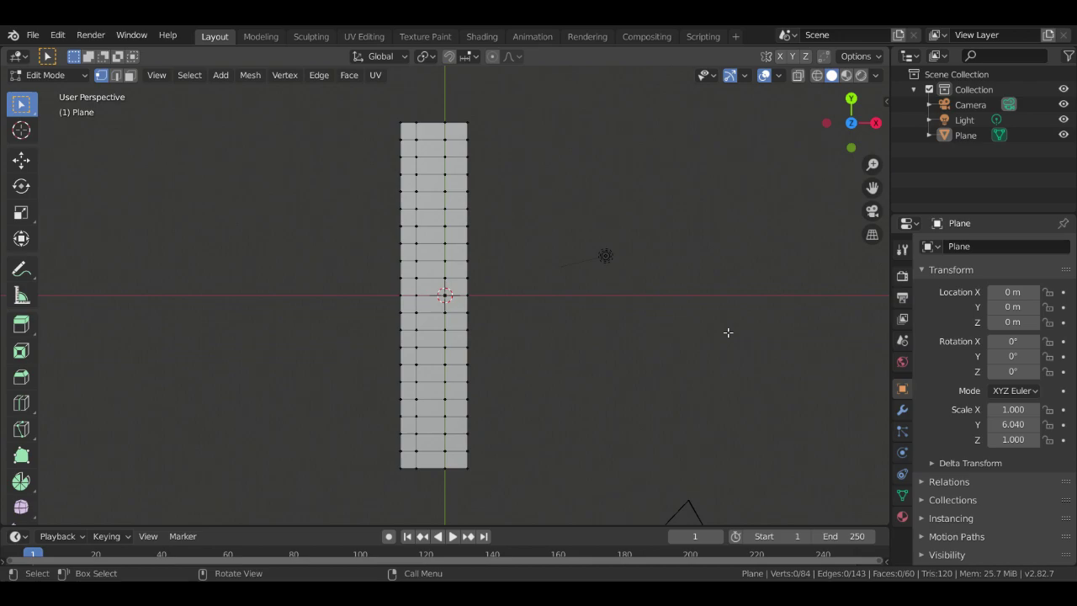
# Check the plane from the front and at an angle, and undo all edits back to the default cube
pyautogui.press('KP_1')
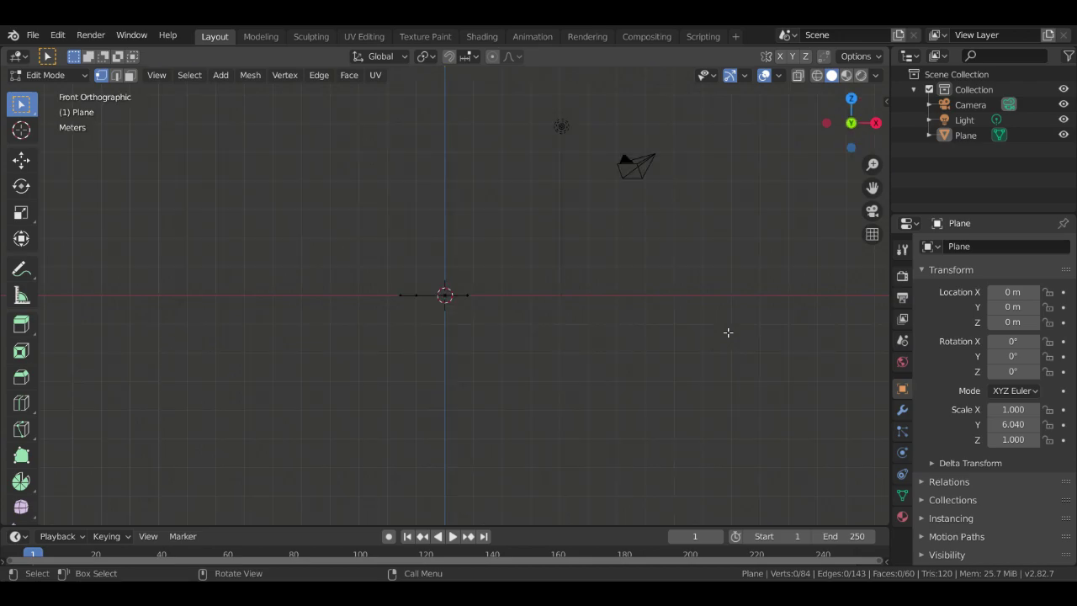
pyautogui.scroll(6, 409, 315)
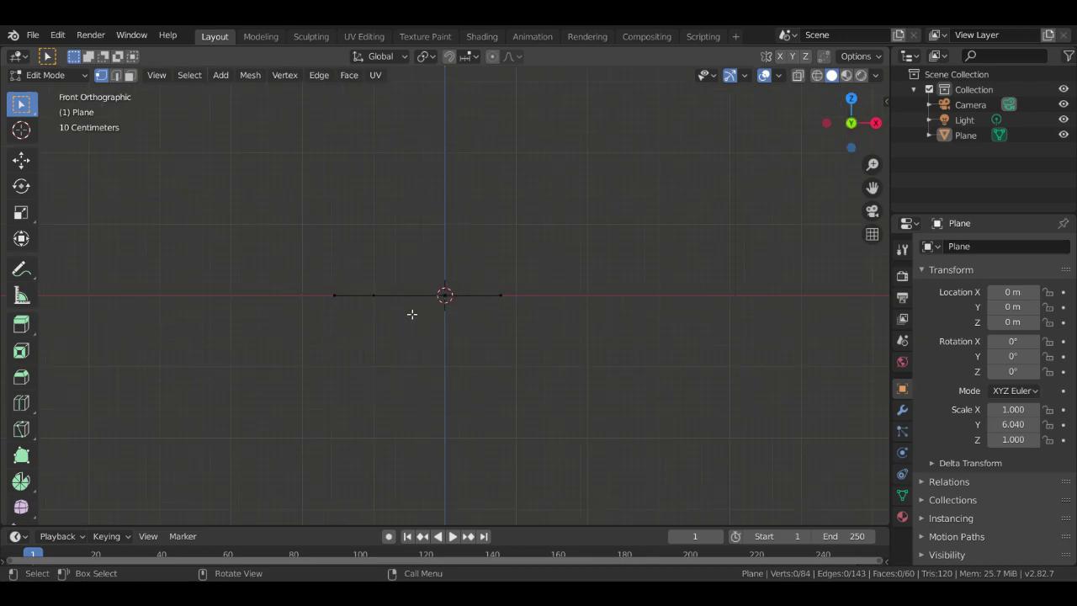
pyautogui.moveTo(514, 325)
pyautogui.mouseDown(button='middle')
pyautogui.moveTo(517, 353)
pyautogui.moveTo(530, 337)
pyautogui.mouseUp(button='middle')
pyautogui.scroll(-8, 530, 337)
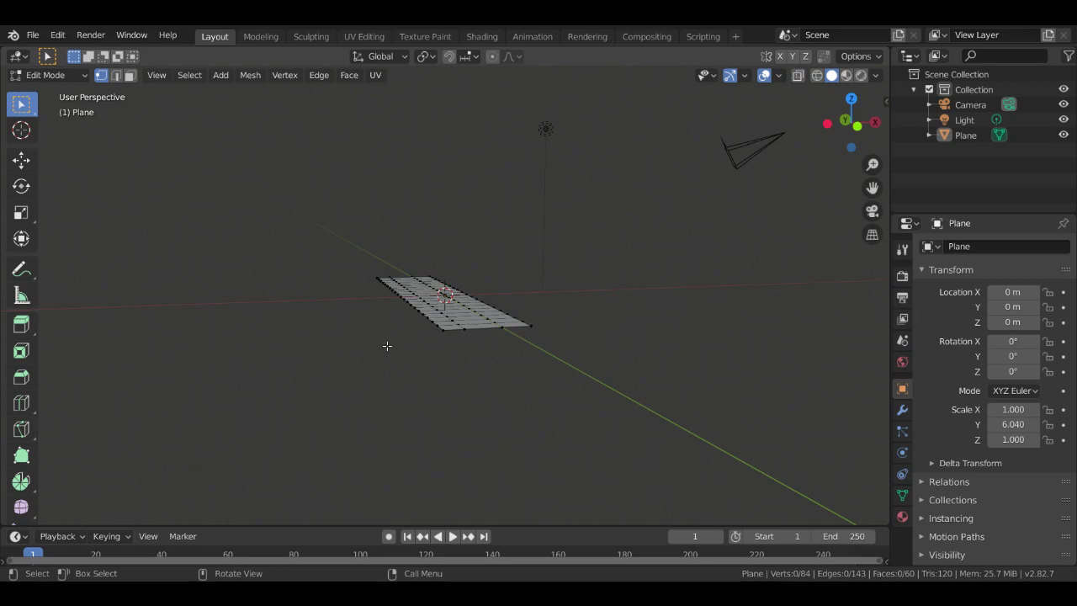
pyautogui.moveTo(420, 361); pyautogui.dragTo(457, 445, button='middle')
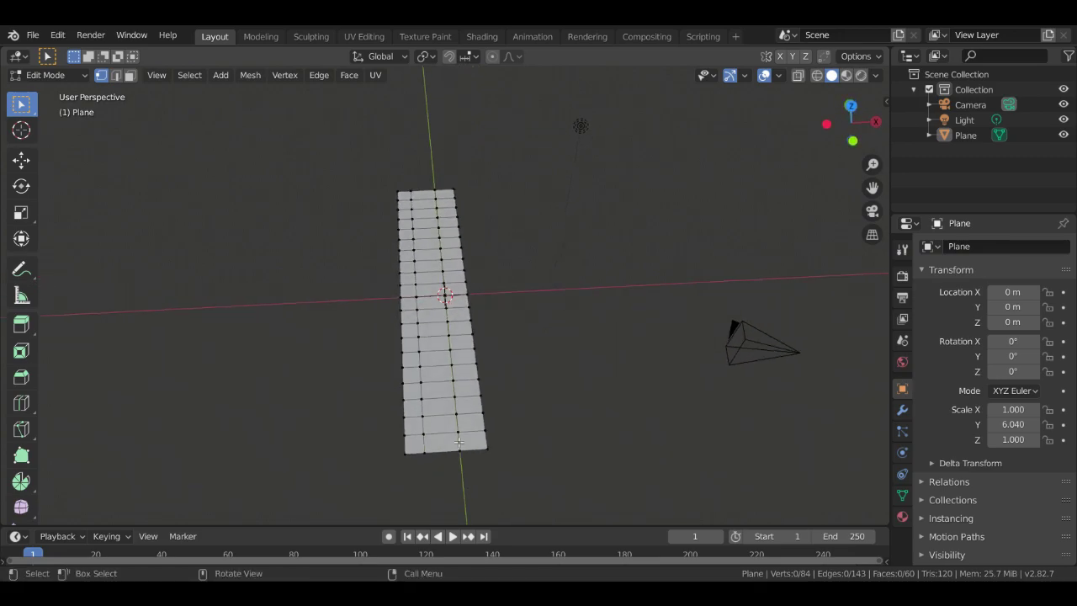
pyautogui.hotkey('ctrl', 'z')
pyautogui.hotkey('ctrl', 'z')
pyautogui.hotkey('ctrl', 'z')
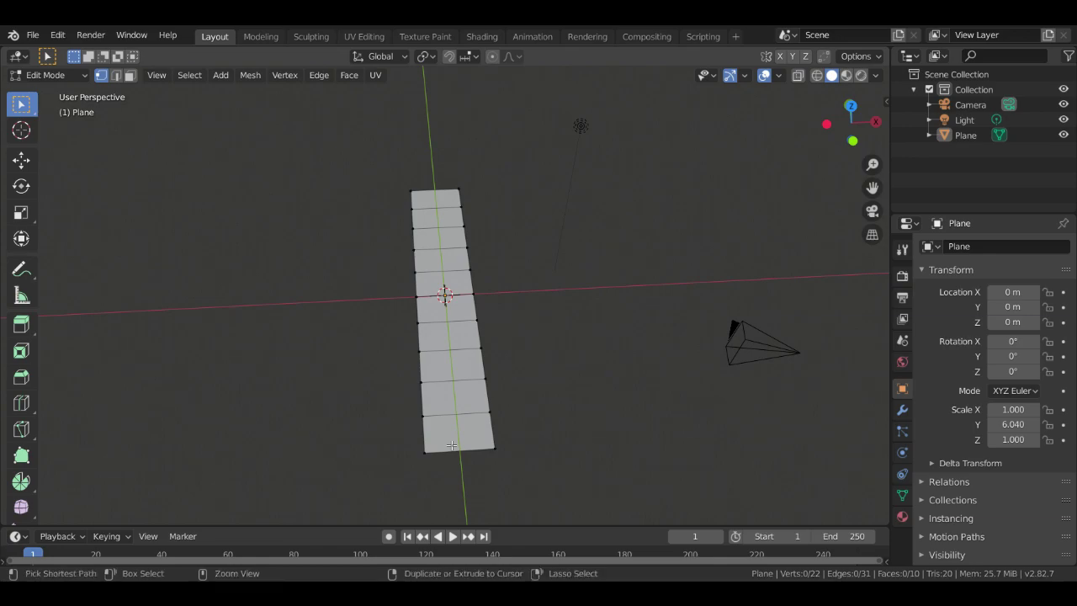
pyautogui.hotkey('ctrl', 'z')
pyautogui.hotkey('ctrl', 'z')
pyautogui.hotkey('ctrl', 'z')
pyautogui.hotkey('ctrl', 'z')
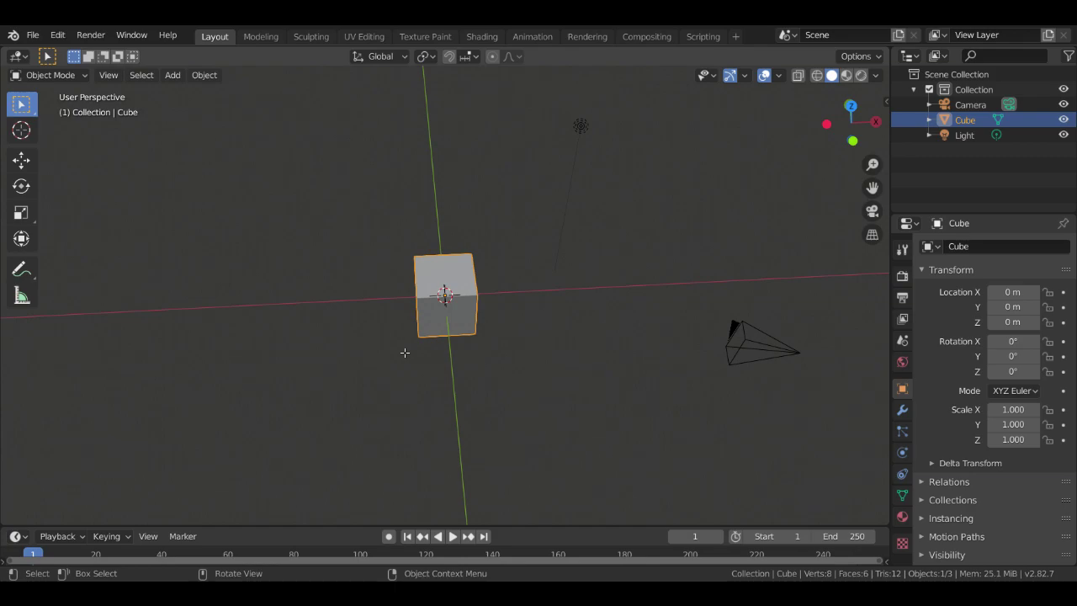
# Flatten the default cube by scaling it along Z to about -0.091
pyautogui.press('s')
pyautogui.press('z')
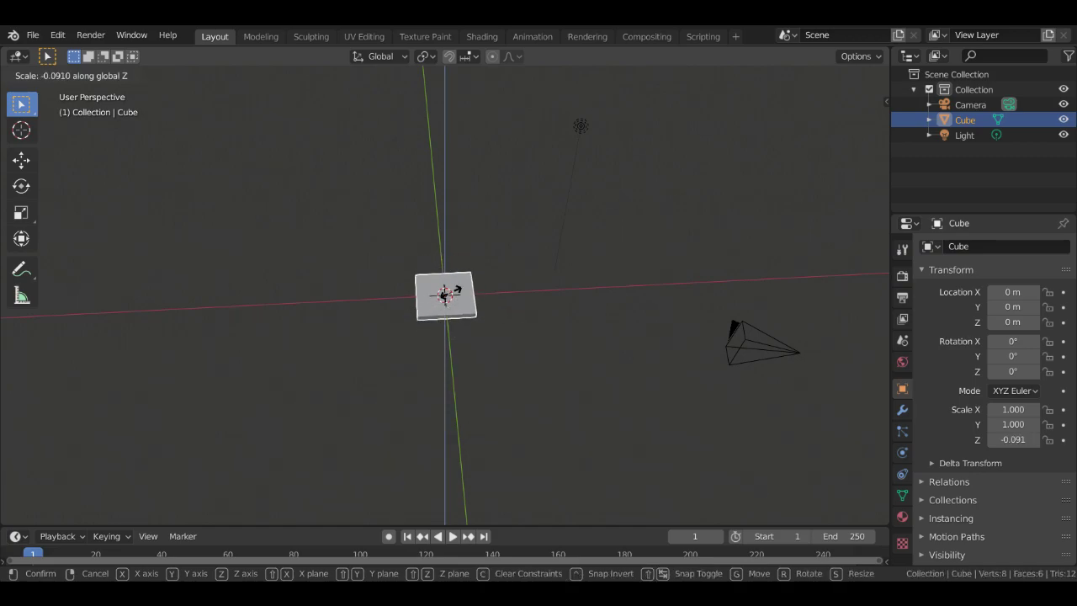
pyautogui.click(446, 293)
pyautogui.moveTo(446, 293); pyautogui.dragTo(460, 252, button='middle')
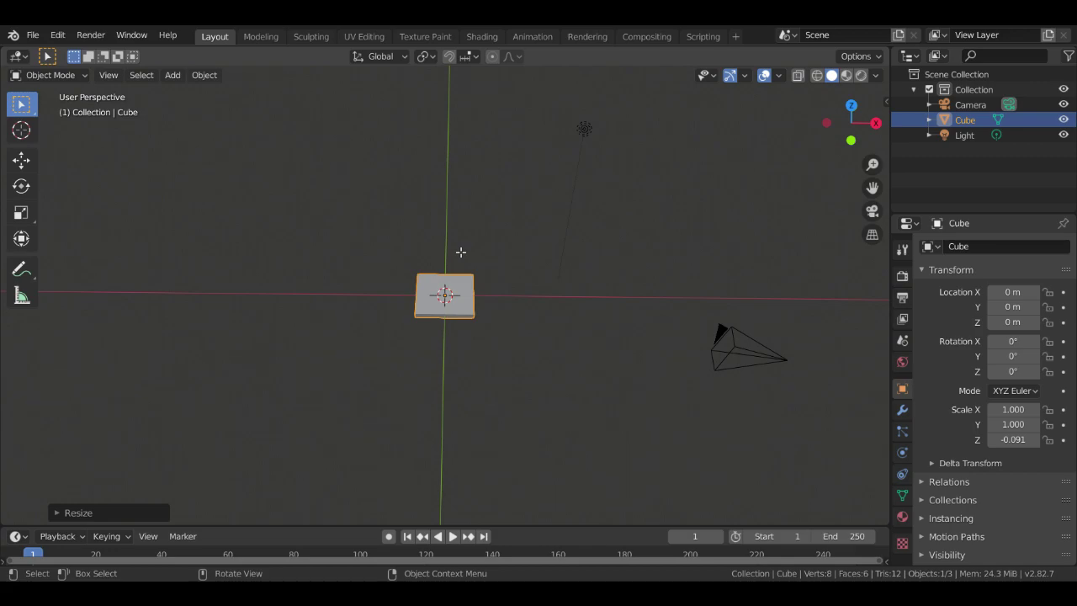
# Stretch the flattened cube into a long slab by scaling it along X to about 9.97
pyautogui.press('z')
pyautogui.click(524, 254)
pyautogui.press('s')
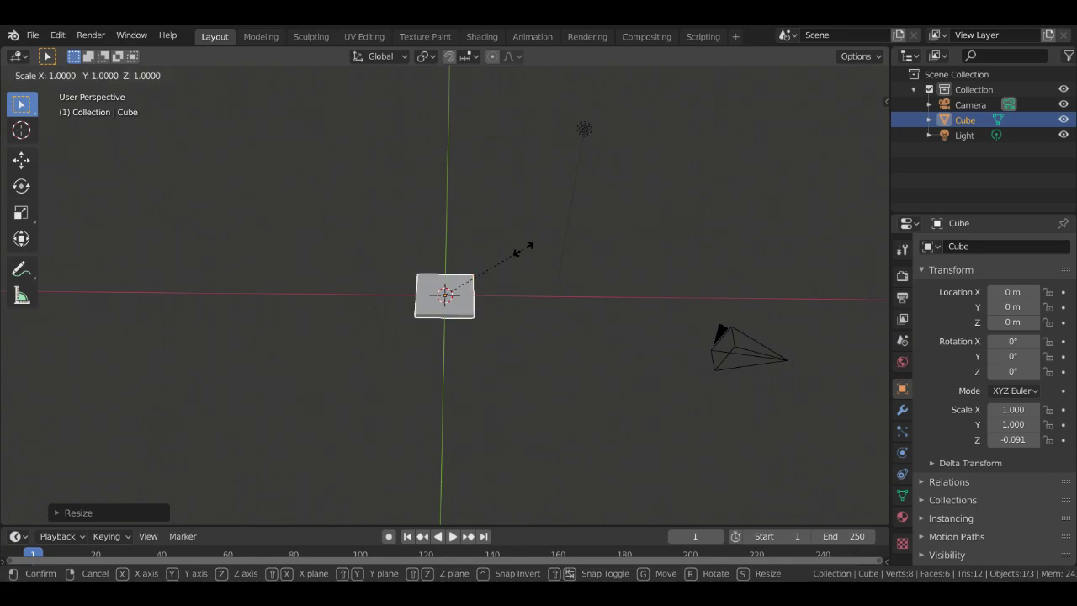
pyautogui.press('x')
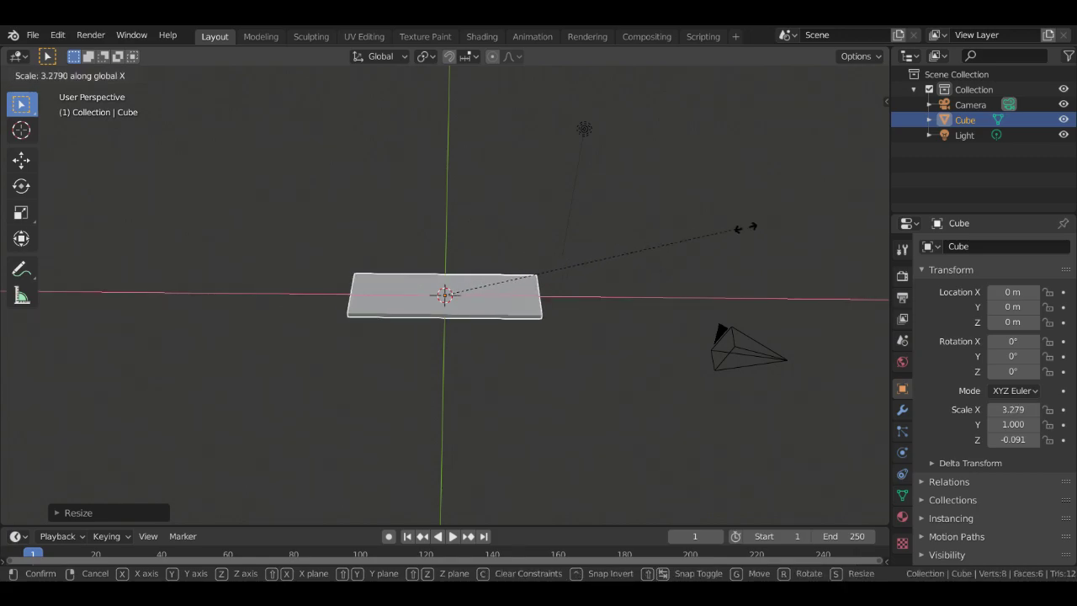
pyautogui.click(434, 67)
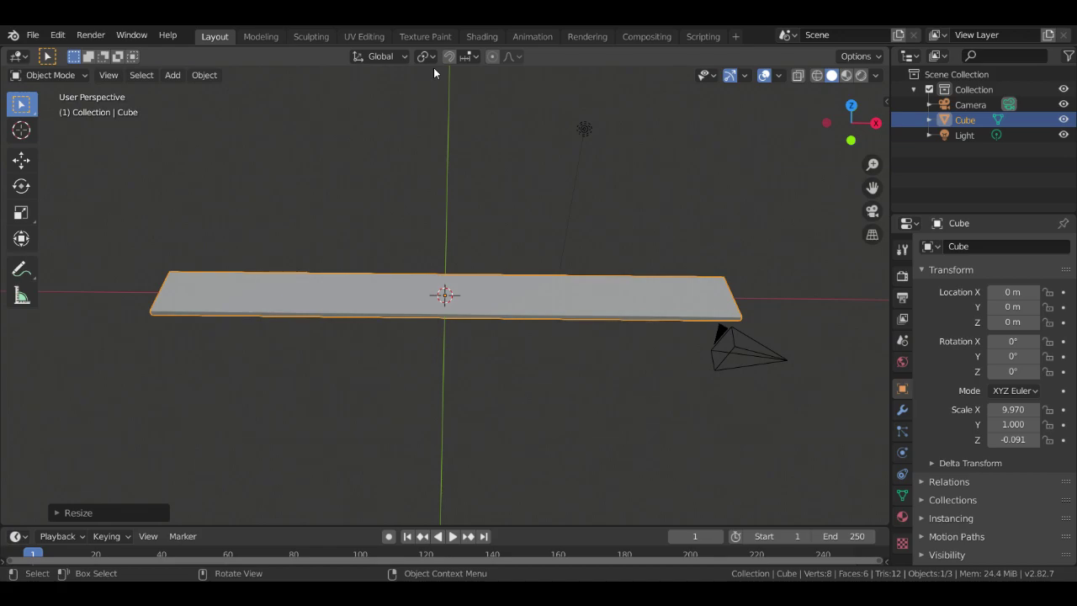
# In Edit Mode, add 23 evenly spaced loop cuts across the length of the flat slab
pyautogui.press('Tab')
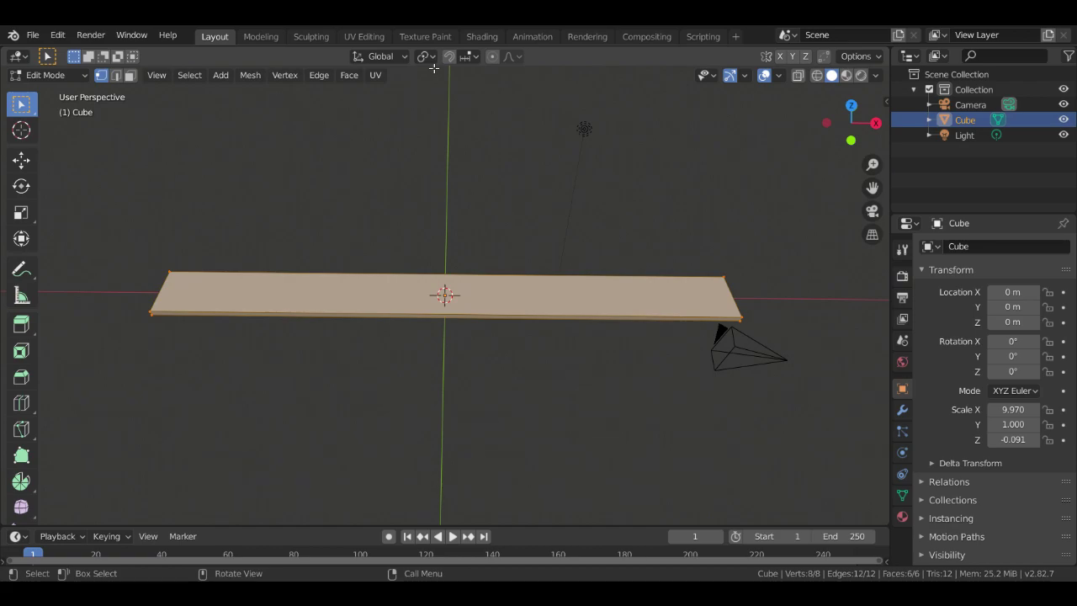
pyautogui.hotkey('ctrl', 'r')
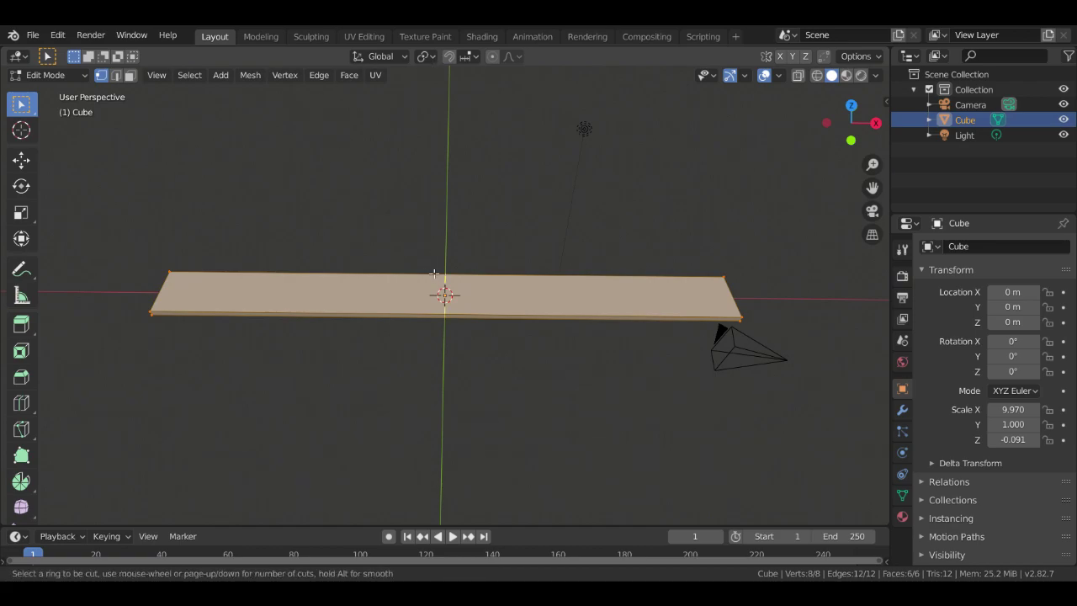
pyautogui.scroll(3, 439, 289)
pyautogui.scroll(8, 439, 289)
pyautogui.scroll(1, 425, 291)
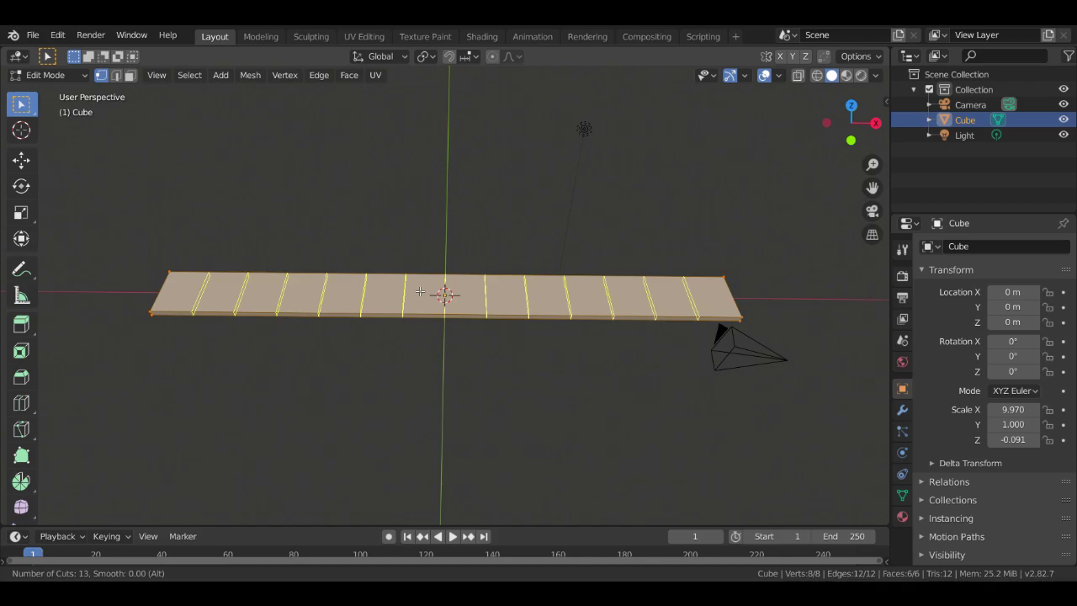
pyautogui.scroll(8, 420, 291)
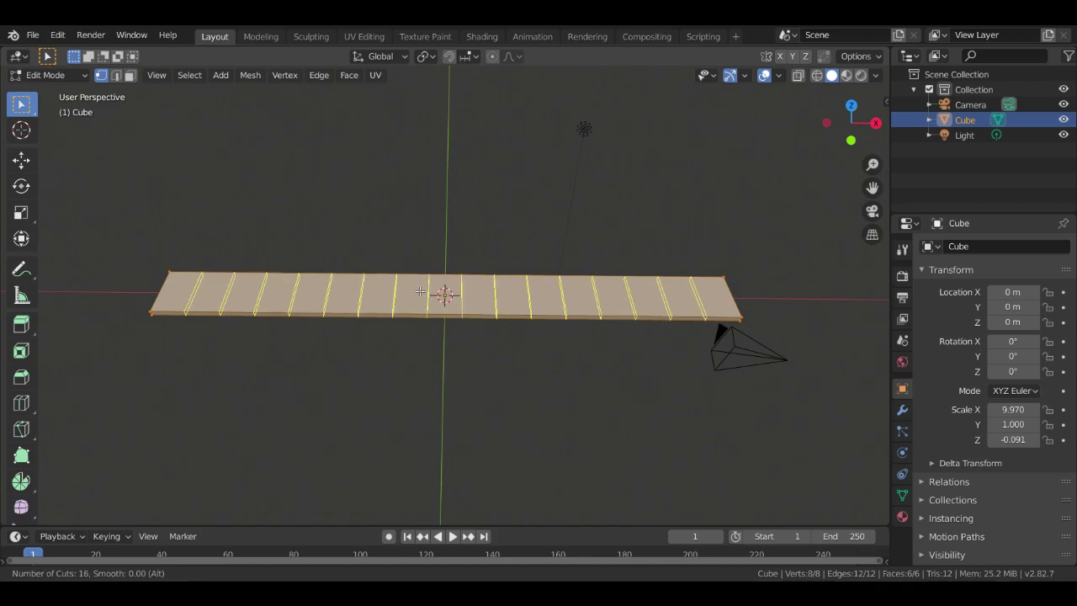
pyautogui.scroll(2, 406, 288)
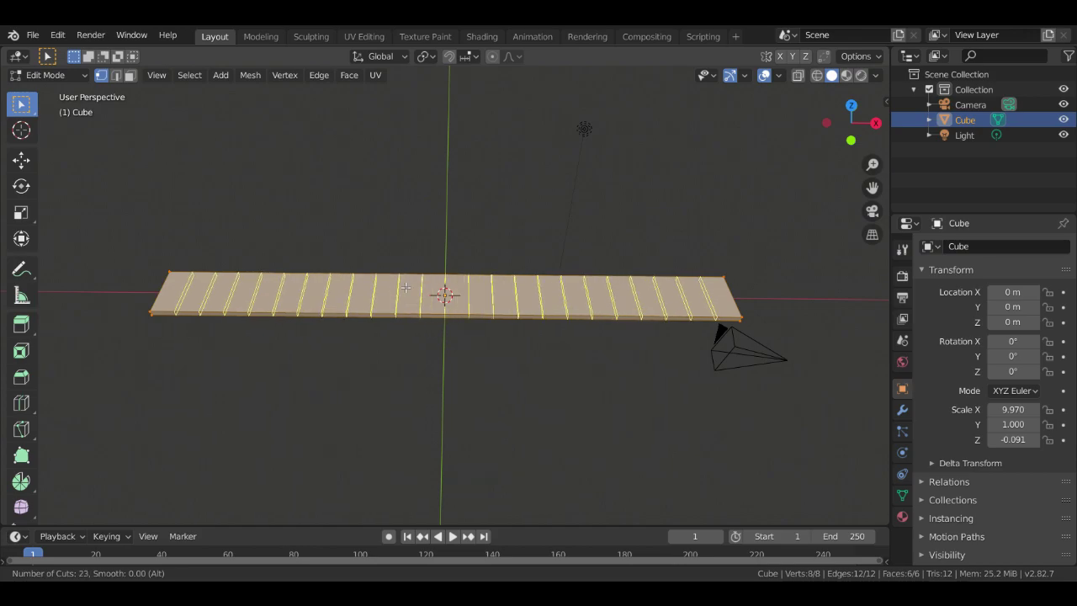
pyautogui.click(406, 288)
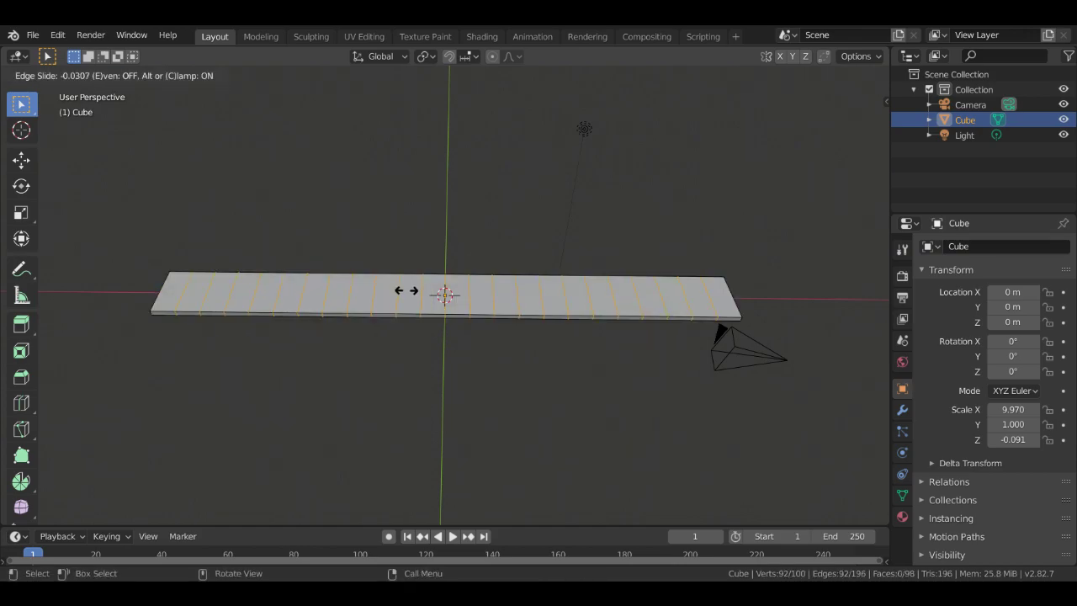
pyautogui.click(409, 242)
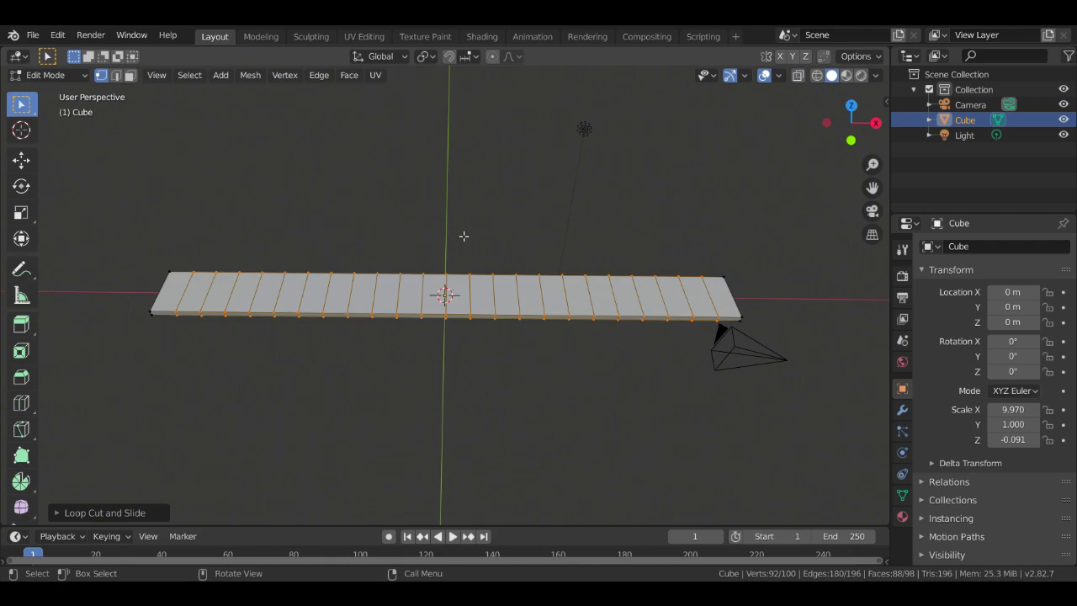
# Switch the viewport to Rendered shading and set the mesh selection mode to faces with the loop selection cleared
pyautogui.scroll(1, 353, 251)
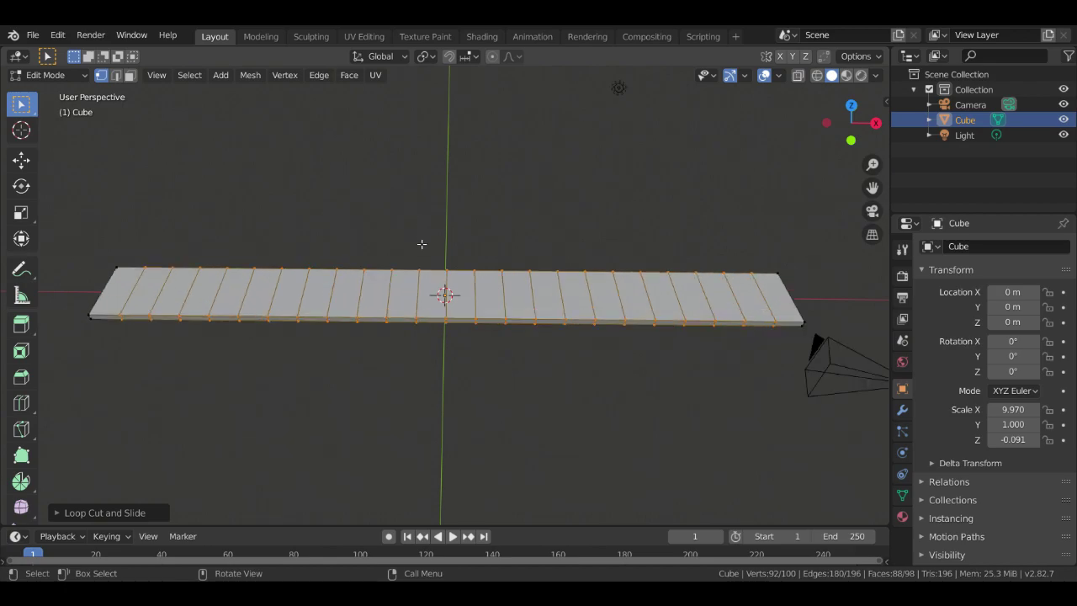
pyautogui.press('z')
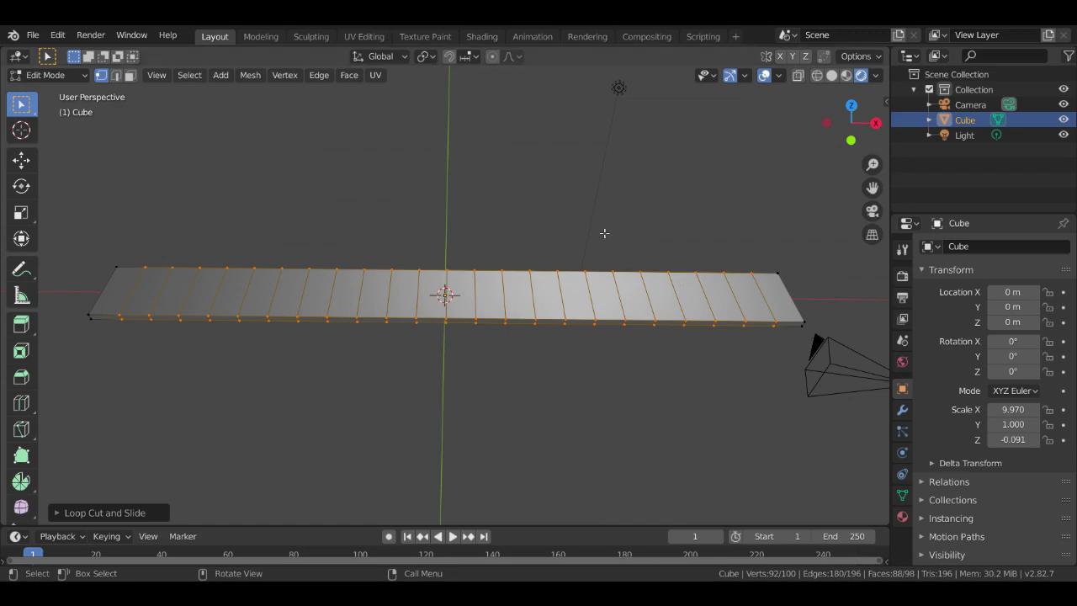
pyautogui.hotkey('alt', 'a')
pyautogui.click(119, 315)
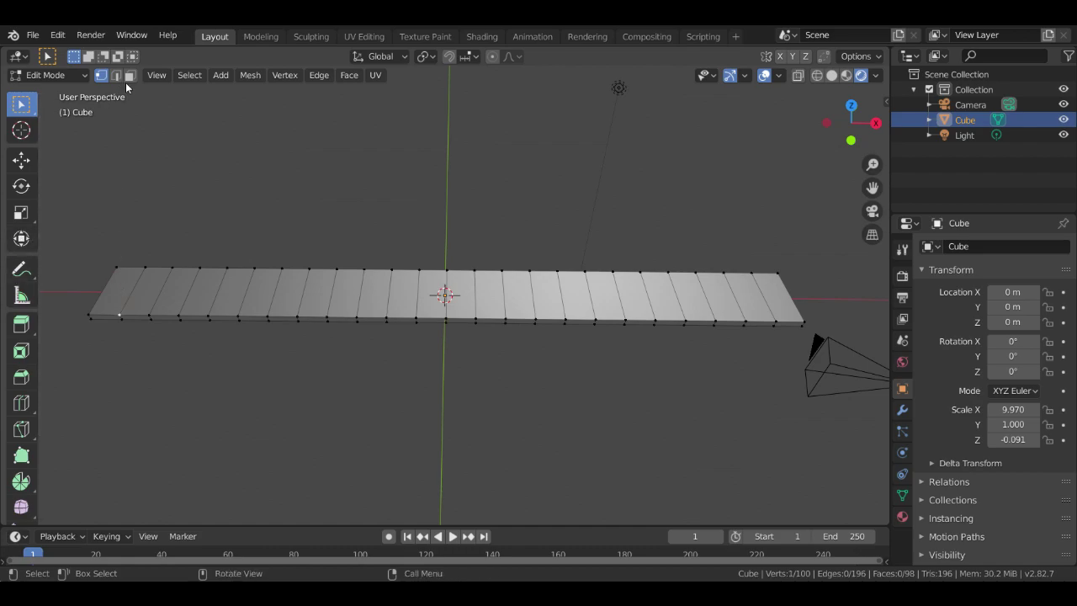
pyautogui.click(128, 75)
# Select the whole row of faces along the slab's top surface
pyautogui.click(118, 297)
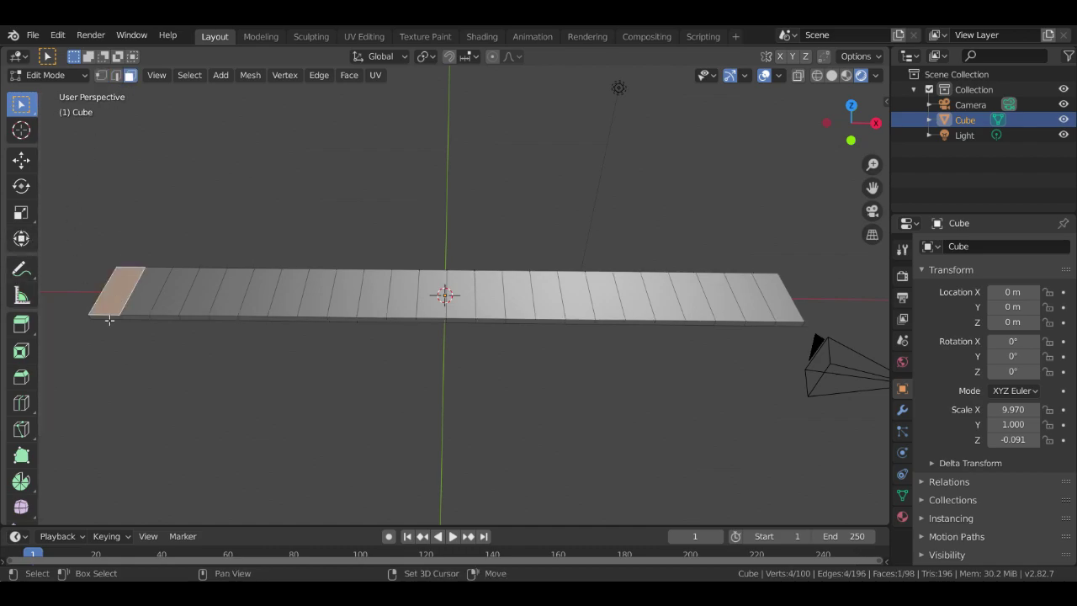
pyautogui.keyDown('shift'); pyautogui.click(137, 297); pyautogui.keyUp('shift')
pyautogui.keyDown('shift'); pyautogui.click(178, 295); pyautogui.keyUp('shift')
pyautogui.keyDown('shift'); pyautogui.click(199, 294); pyautogui.keyUp('shift')
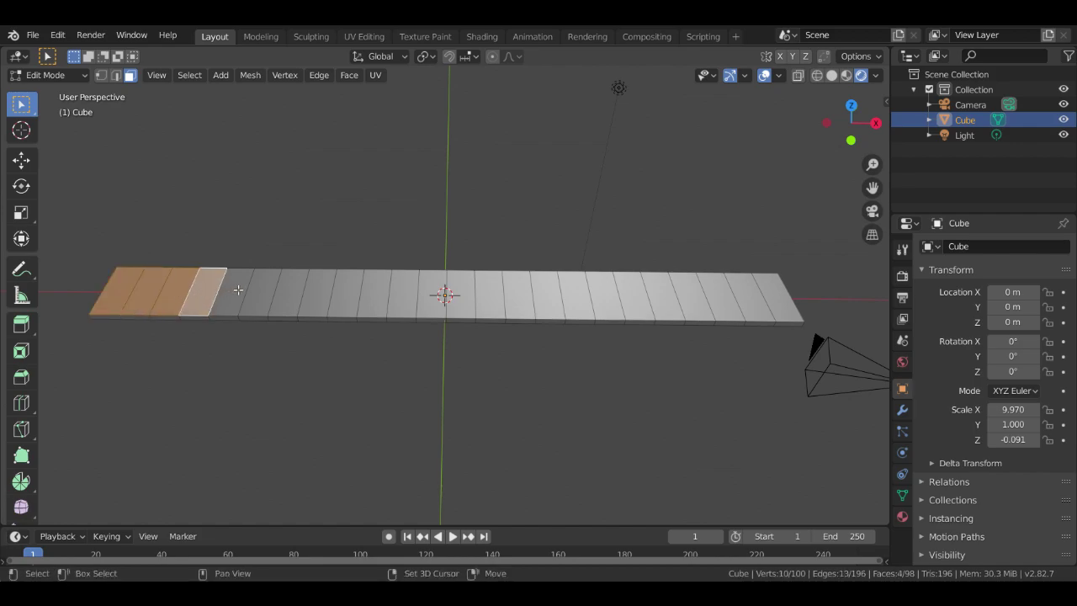
pyautogui.keyDown('shift'); pyautogui.click(229, 291); pyautogui.keyUp('shift')
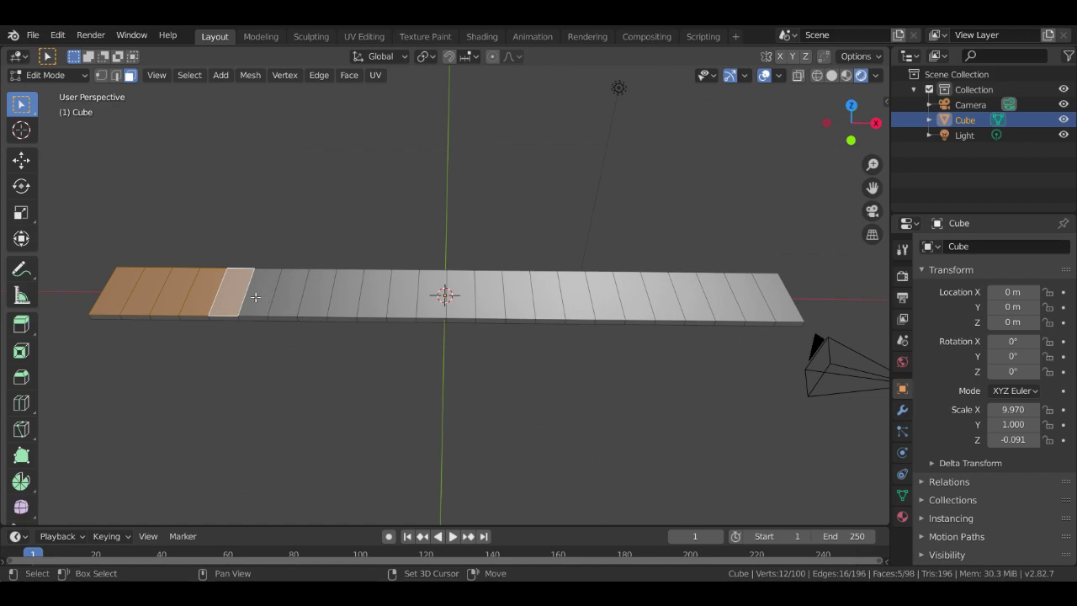
pyautogui.keyDown('shift'); pyautogui.click(256, 296); pyautogui.keyUp('shift')
pyautogui.keyDown('shift'); pyautogui.click(282, 298); pyautogui.keyUp('shift')
pyautogui.keyDown('shift'); pyautogui.click(321, 296); pyautogui.keyUp('shift')
pyautogui.keyDown('shift'); pyautogui.click(339, 292); pyautogui.keyUp('shift')
pyautogui.keyDown('shift'); pyautogui.moveTo(358, 286); pyautogui.dragTo(814, 292); pyautogui.keyUp('shift')
# Add the slab's side, end and underside faces to the selection so that the entire slab is selected
pyautogui.moveTo(724, 336); pyautogui.dragTo(803, 304, button='middle')
pyautogui.keyDown('shift'); pyautogui.moveTo(804, 305); pyautogui.dragTo(56, 317); pyautogui.keyUp('shift')
pyautogui.moveTo(474, 344); pyautogui.dragTo(36, 289, button='middle')
pyautogui.keyDown('shift'); pyautogui.moveTo(67, 300); pyautogui.dragTo(818, 308); pyautogui.keyUp('shift')
pyautogui.moveTo(813, 322); pyautogui.dragTo(592, 329, button='middle')
pyautogui.keyDown('shift'); pyautogui.click(264, 239); pyautogui.keyUp('shift')
pyautogui.moveTo(413, 257); pyautogui.dragTo(164, 266, button='middle')
pyautogui.keyDown('shift'); pyautogui.click(392, 322); pyautogui.keyUp('shift')
pyautogui.moveTo(392, 321); pyautogui.dragTo(516, 253, button='middle')
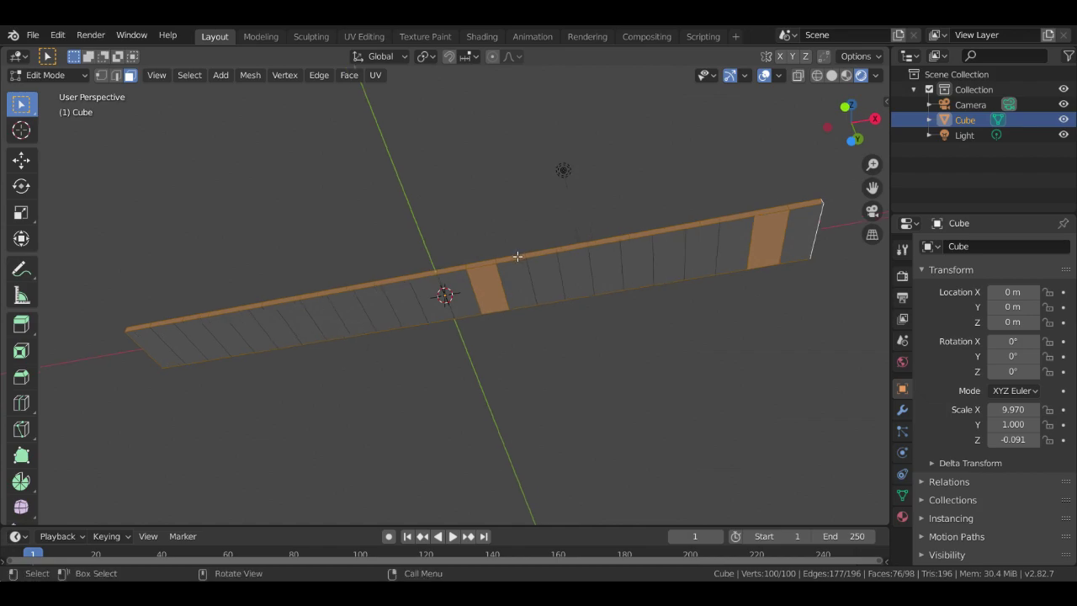
pyautogui.moveTo(104, 357); pyautogui.dragTo(855, 227)
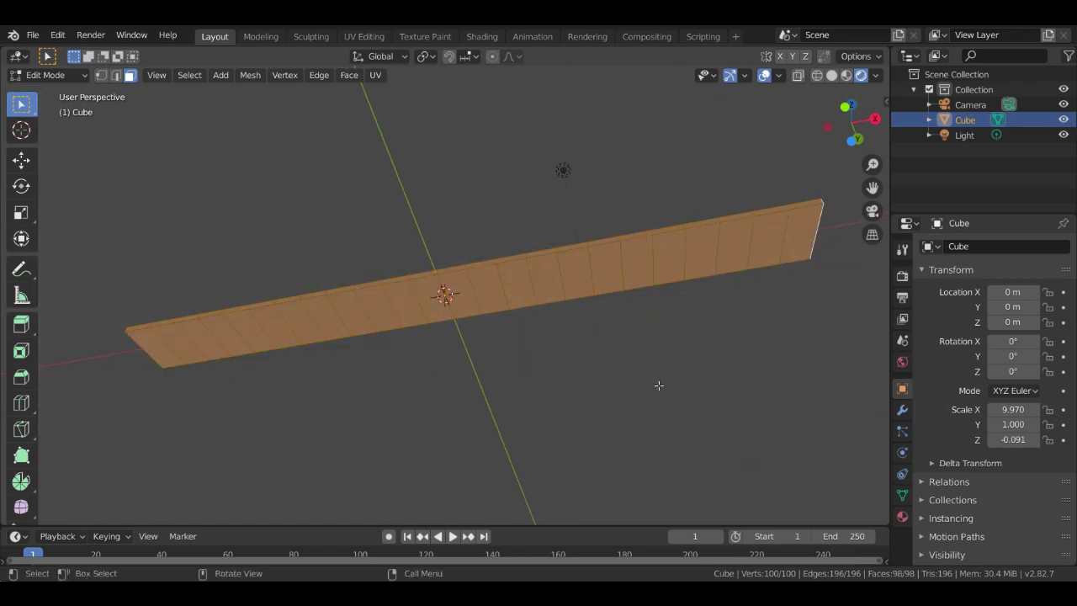
pyautogui.moveTo(563, 426); pyautogui.dragTo(331, 341, button='middle')
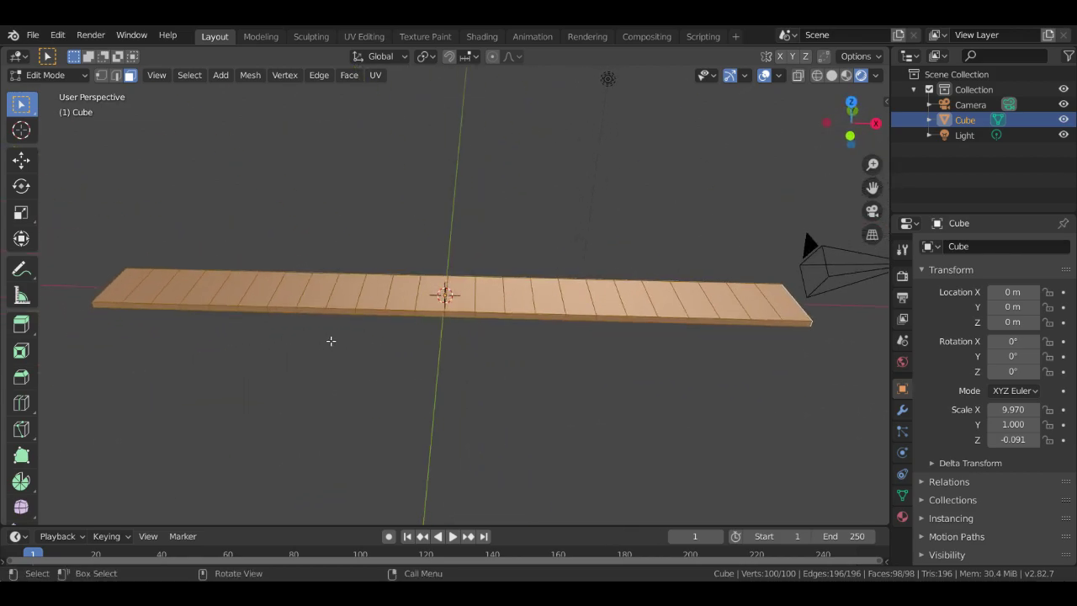
# Open the slab's material settings and assign the existing Material to the selected faces
pyautogui.click(899, 518)
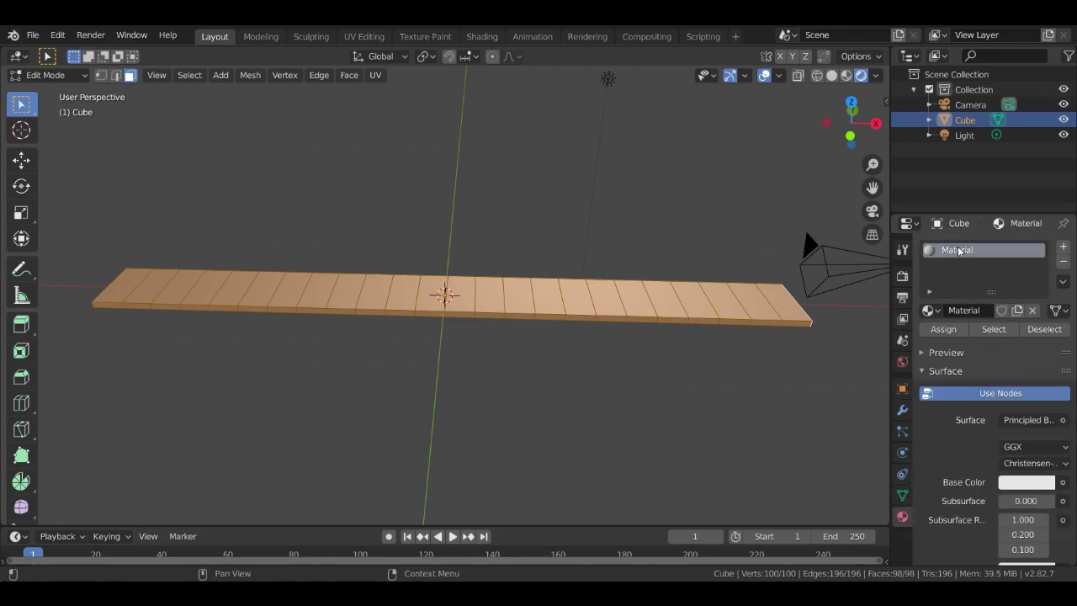
pyautogui.click(945, 329)
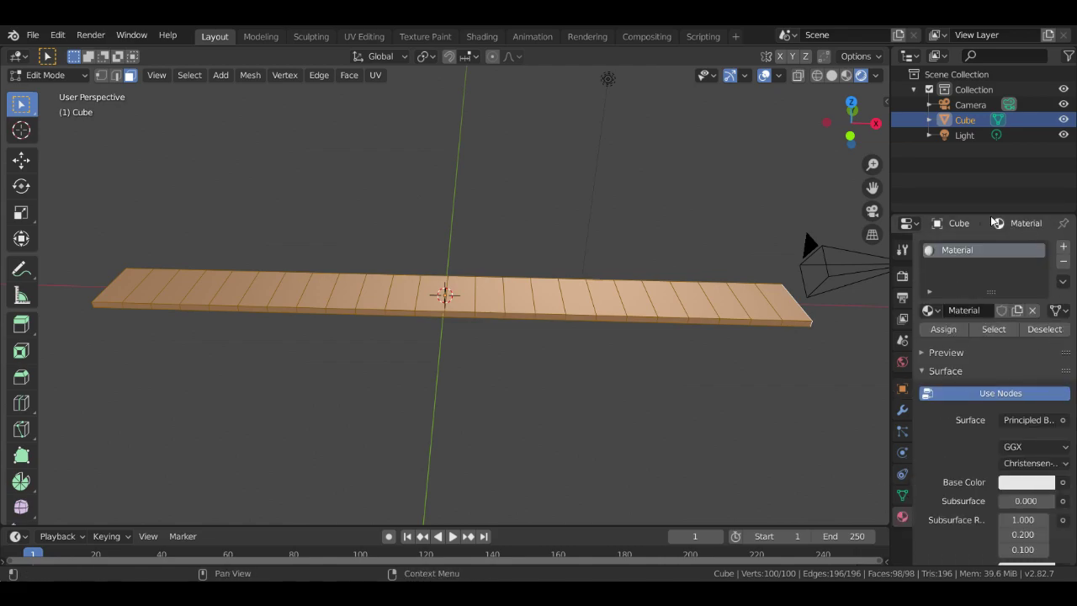
pyautogui.click(928, 310)
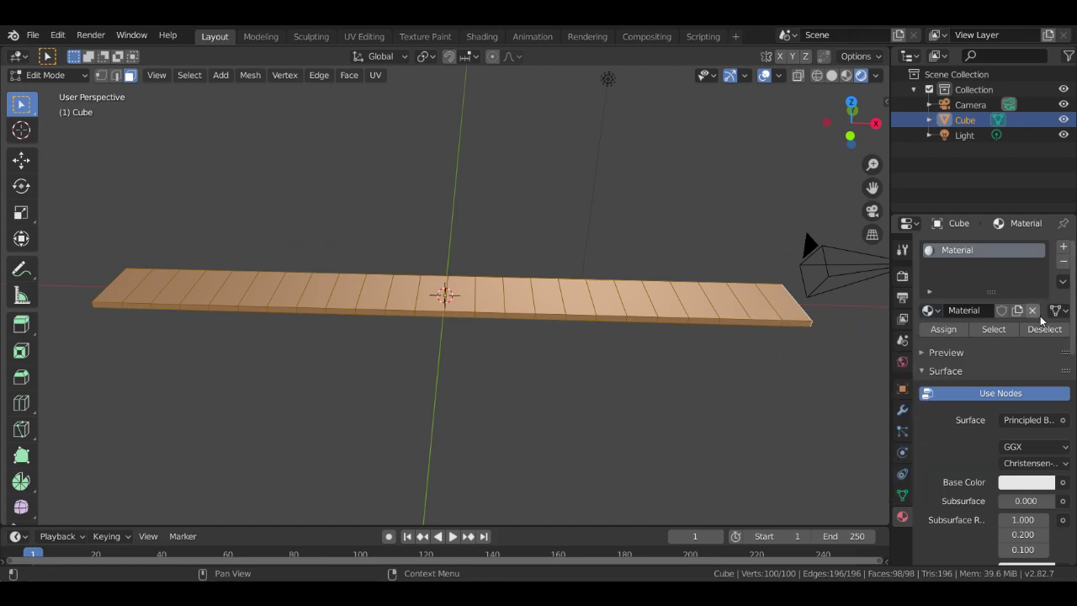
# Add a second material slot with a new material and rename it "road black"
pyautogui.click(1063, 245)
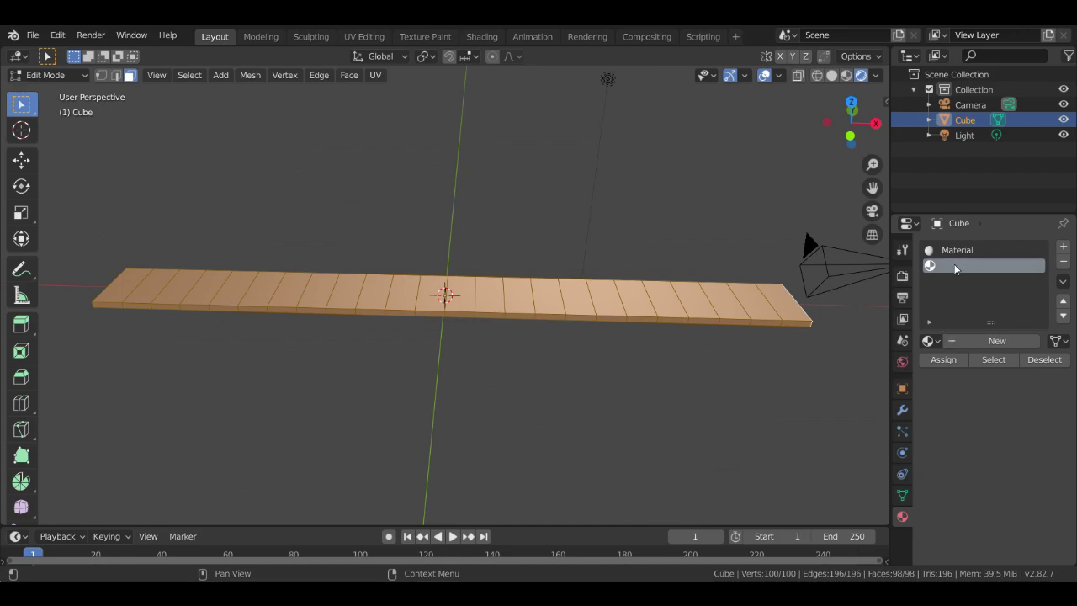
pyautogui.click(965, 342)
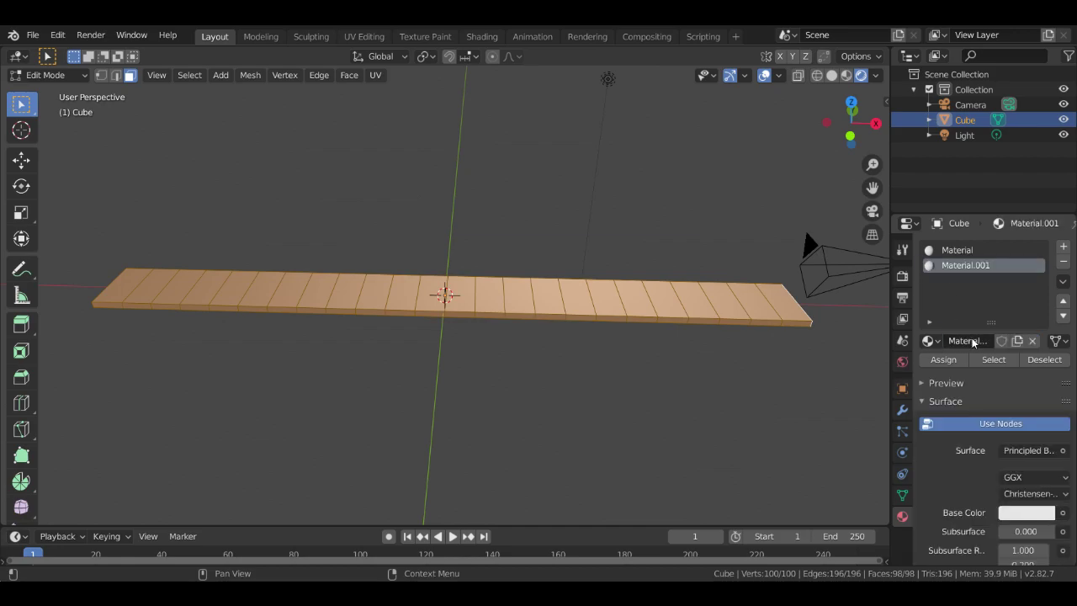
pyautogui.doubleClick(963, 266)
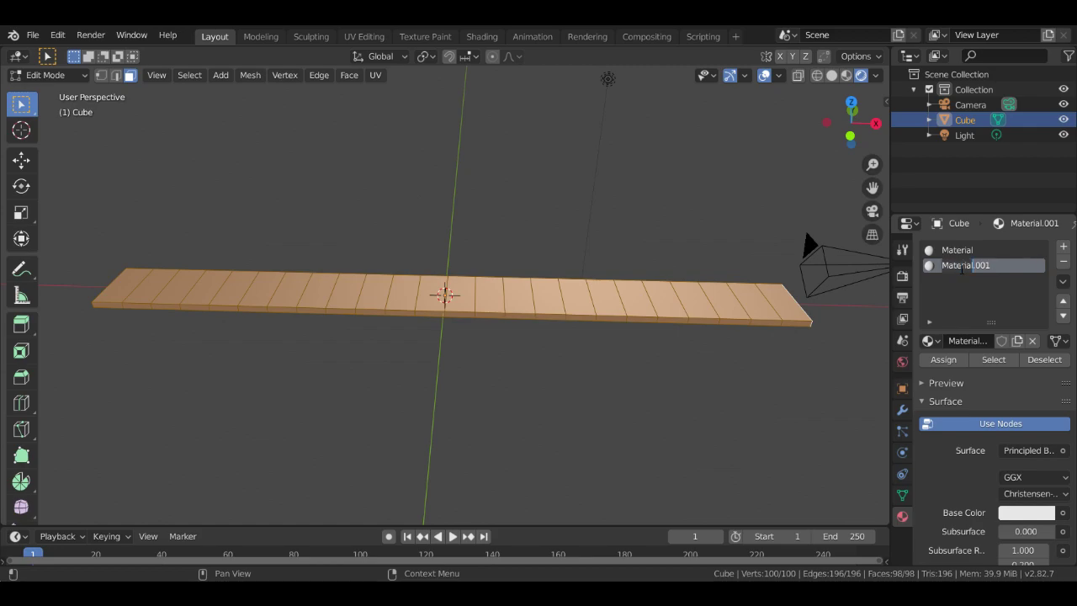
pyautogui.write('road bla')
pyautogui.write('ck')
pyautogui.press('Return')
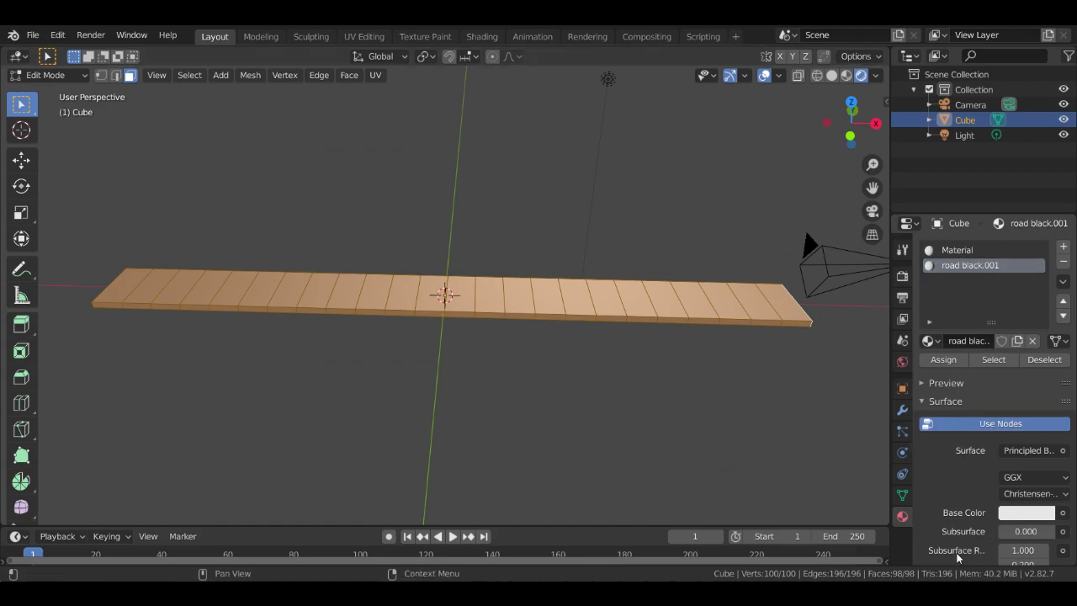
# Set the road black material's base color to a dark grey with value 0.171 and alpha 0
pyautogui.click(1025, 513)
pyautogui.click(1044, 373)
pyautogui.moveTo(1044, 373); pyautogui.dragTo(1043, 387)
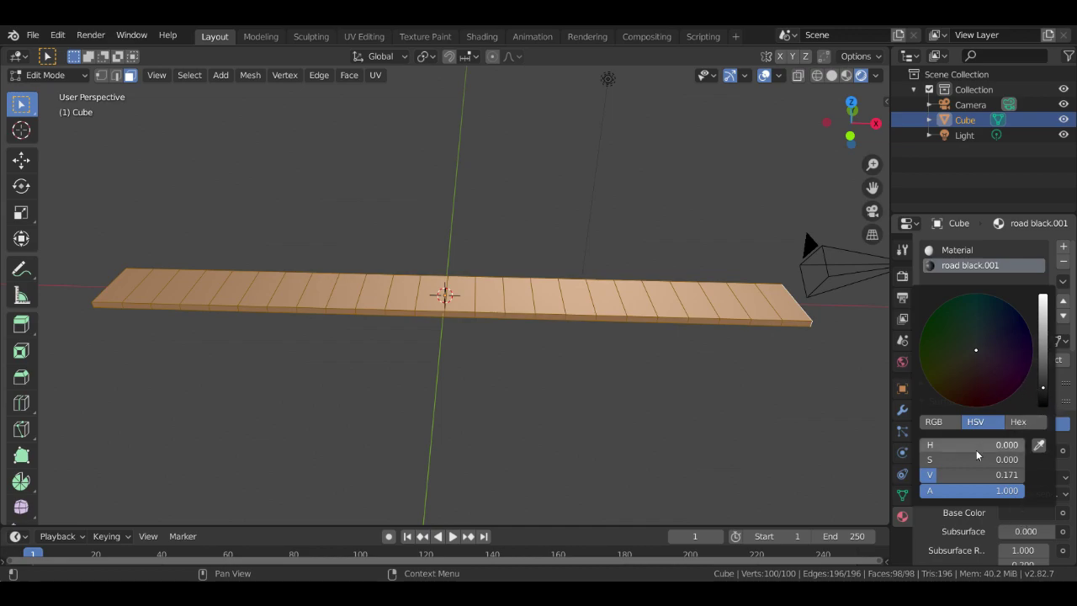
pyautogui.moveTo(959, 500); pyautogui.dragTo(875, 500)
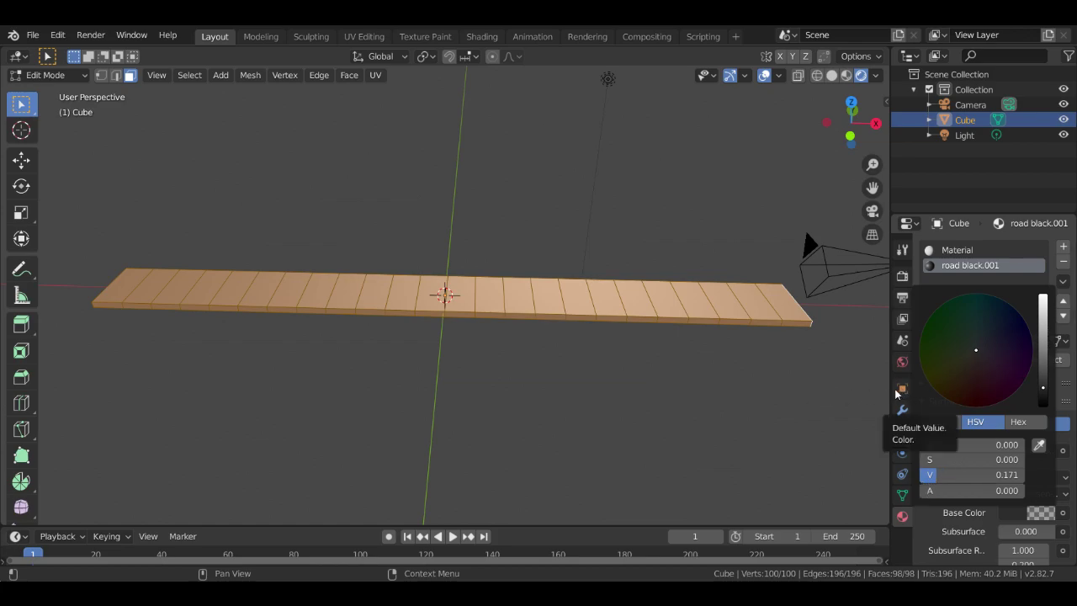
pyautogui.moveTo(995, 368); pyautogui.dragTo(974, 353)
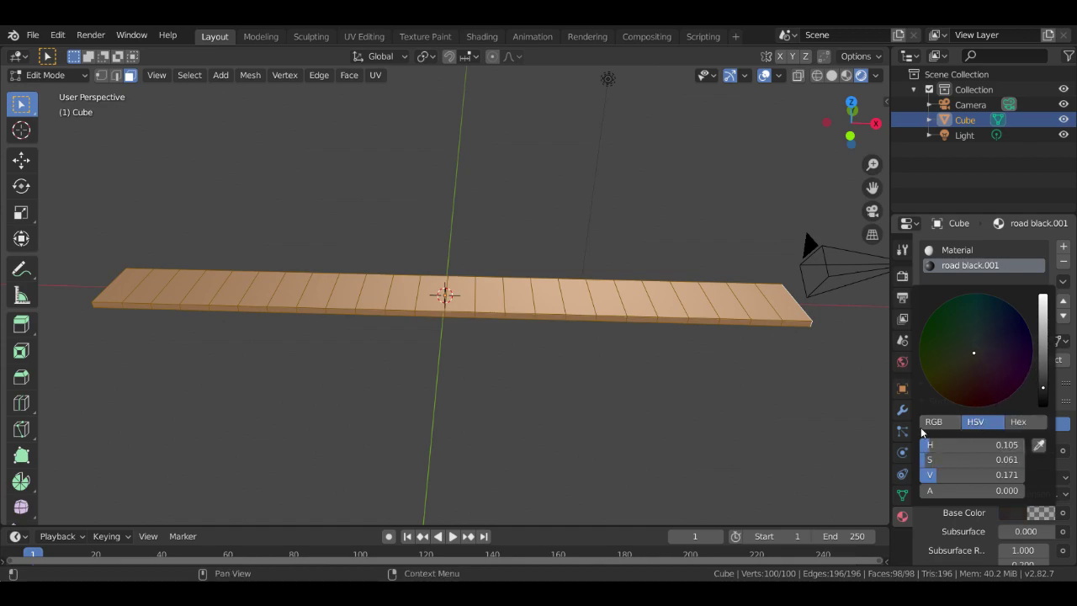
pyautogui.moveTo(974, 353)
pyautogui.mouseDown()
pyautogui.moveTo(985, 353)
pyautogui.moveTo(974, 350)
pyautogui.mouseUp()
pyautogui.moveTo(964, 447); pyautogui.dragTo(954, 493)
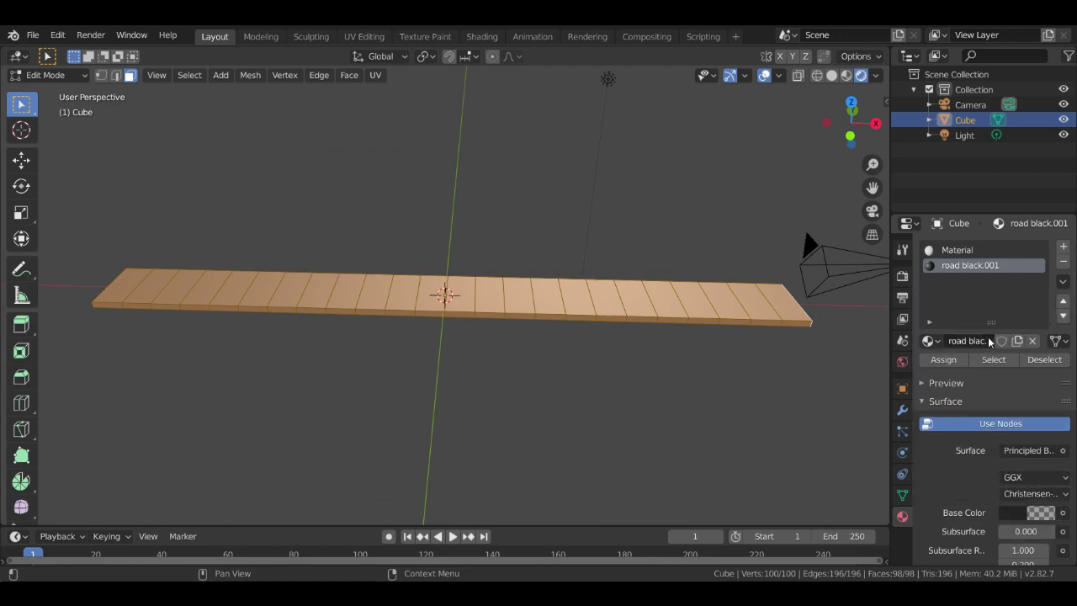
# Assign the road black material to all faces of the slab and clear the selection
pyautogui.click(946, 360)
pyautogui.click(646, 439)
pyautogui.moveTo(645, 439); pyautogui.dragTo(684, 512, button='middle')
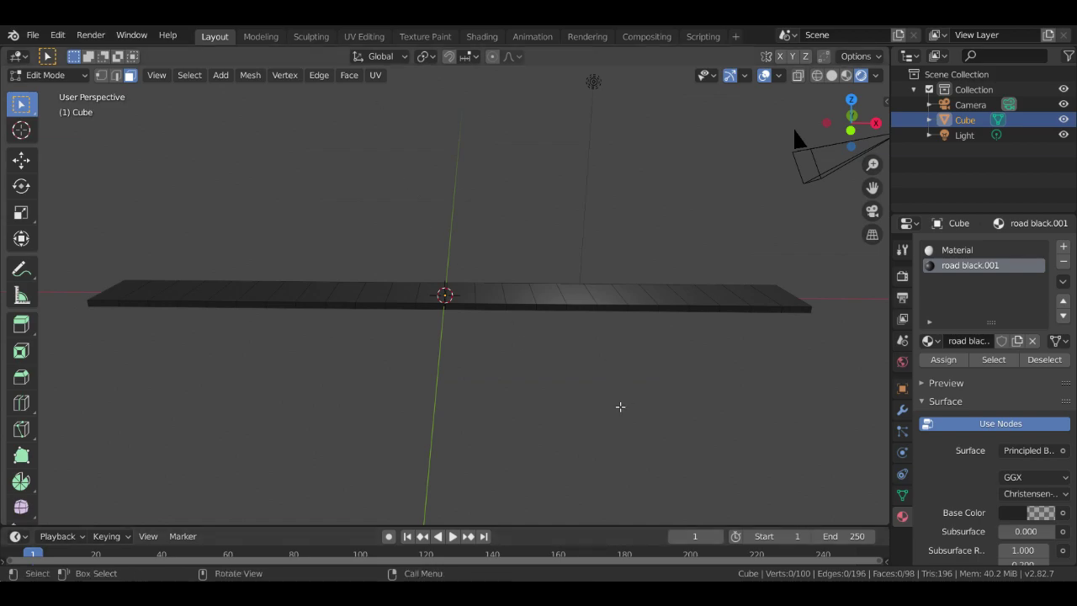
pyautogui.moveTo(619, 402); pyautogui.dragTo(615, 405, button='middle')
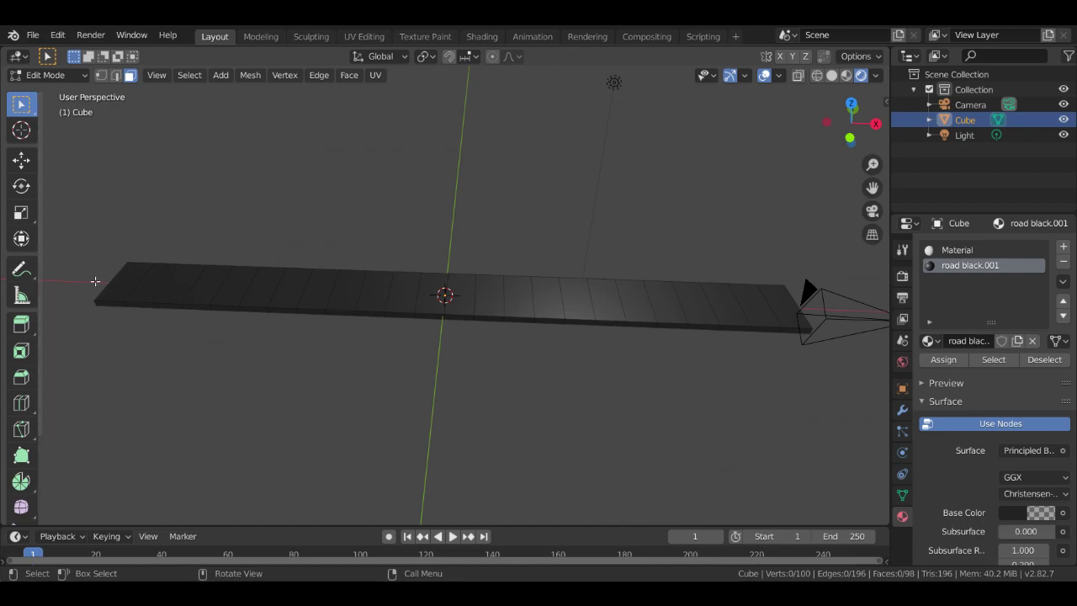
# Select the third top face from each end of the slab and add a new material named "road white"
pyautogui.click(186, 293)
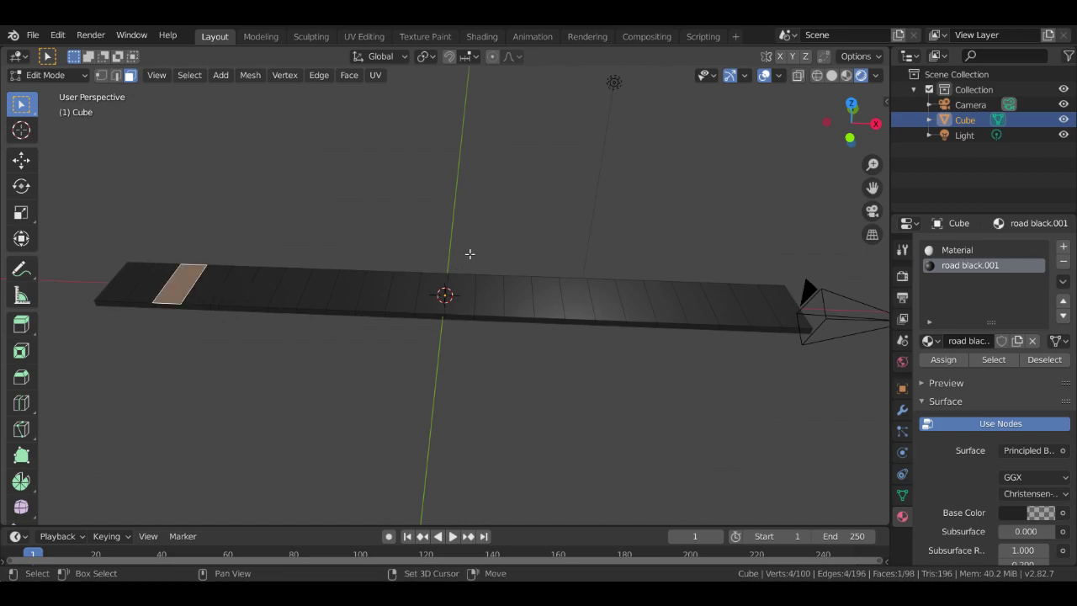
pyautogui.keyDown('shift'); pyautogui.click(724, 316); pyautogui.keyUp('shift')
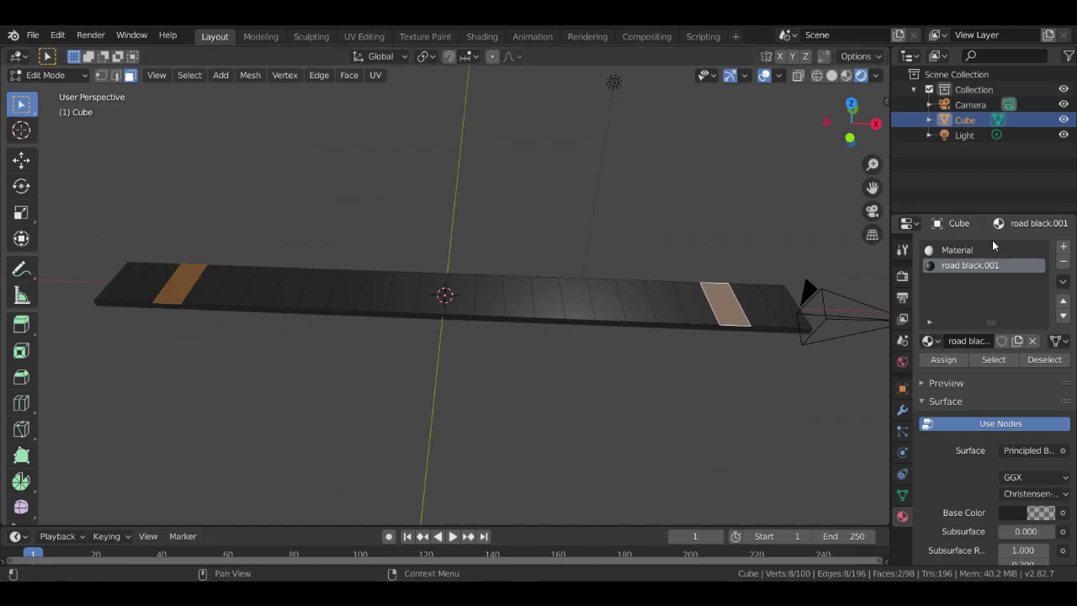
pyautogui.click(1063, 246)
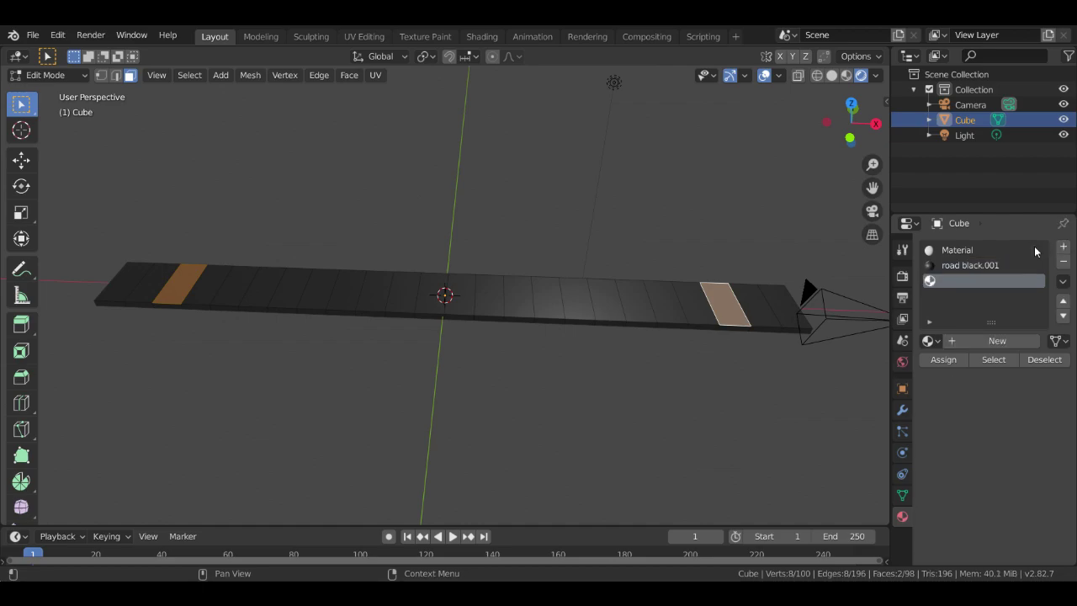
pyautogui.click(961, 341)
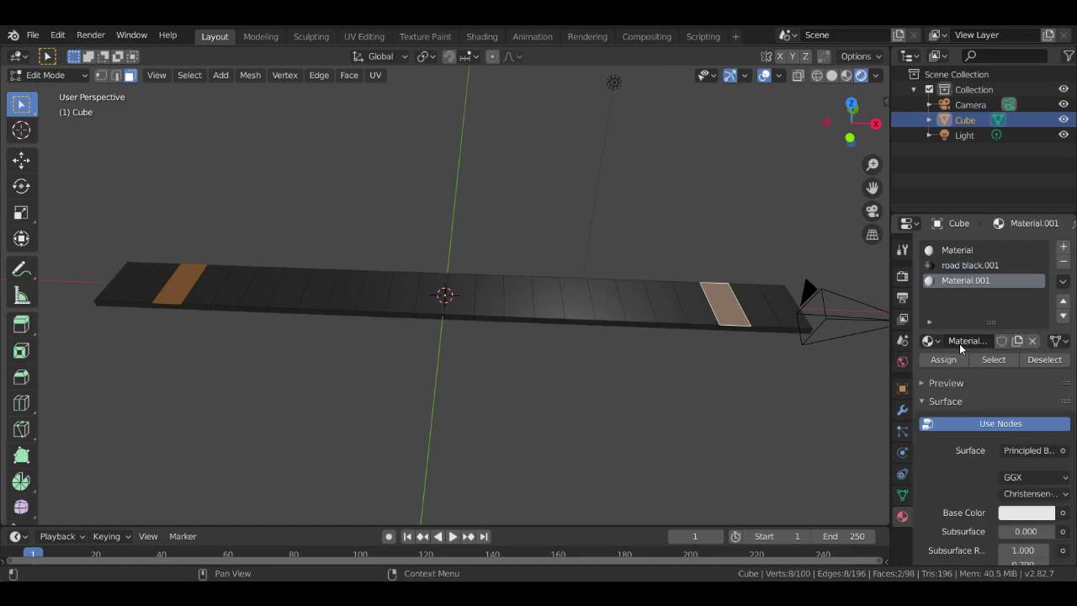
pyautogui.doubleClick(962, 286)
pyautogui.write('road white')
pyautogui.press('Return')
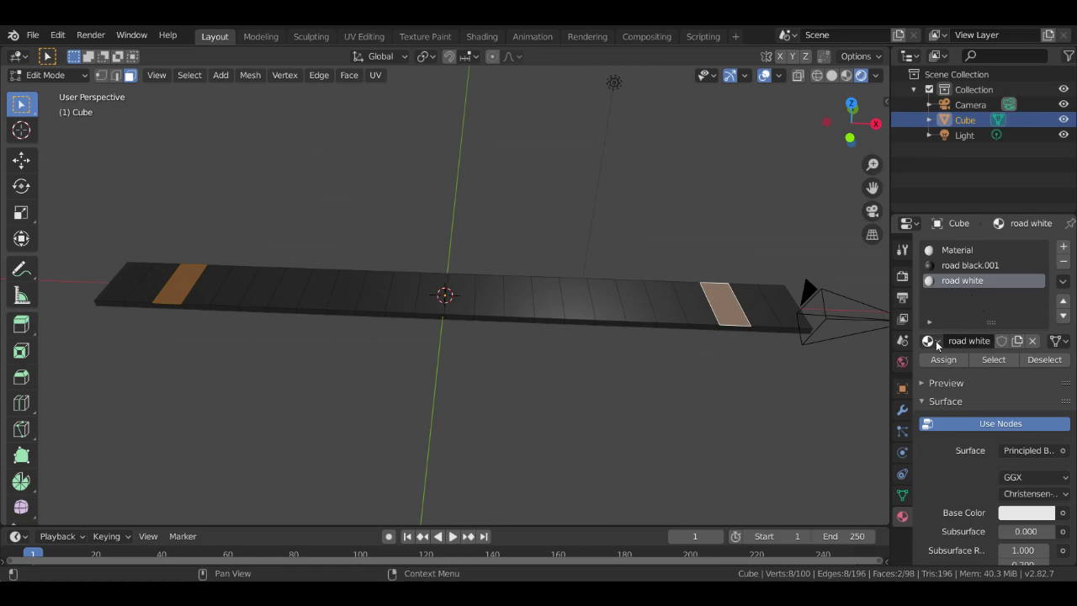
# Set the road white material's base color to pure white with value 1.000 and reduce its alpha
pyautogui.click(1026, 512)
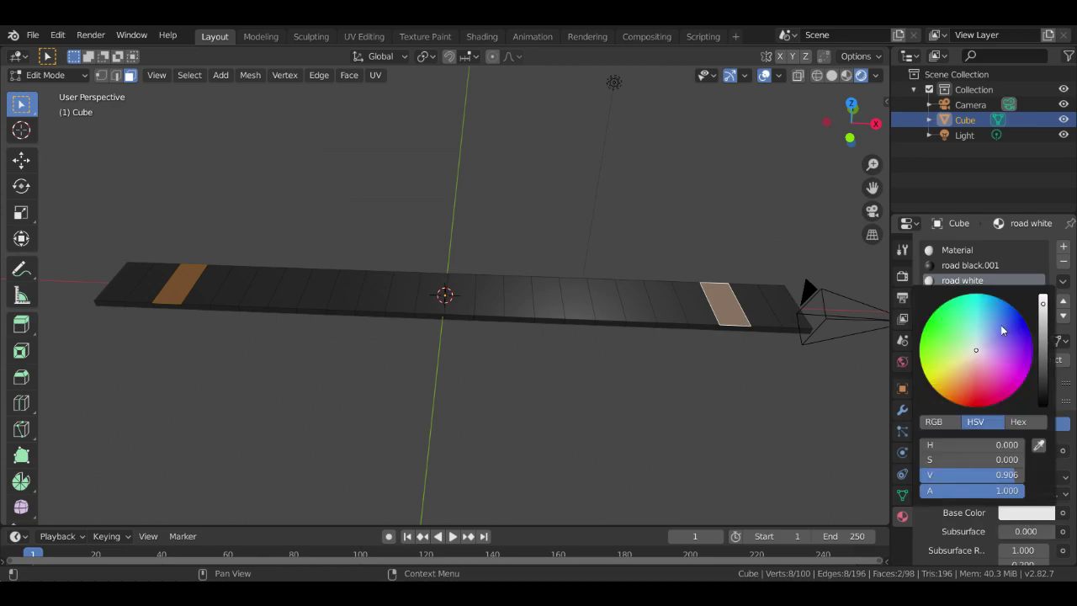
pyautogui.moveTo(1046, 318); pyautogui.dragTo(1044, 295)
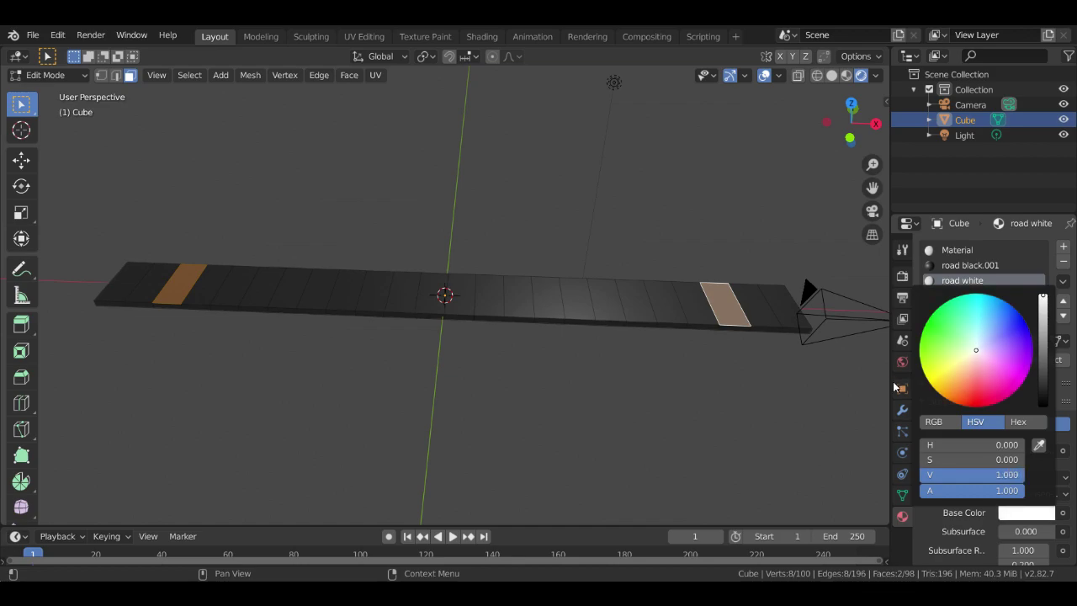
pyautogui.moveTo(958, 499); pyautogui.dragTo(926, 491)
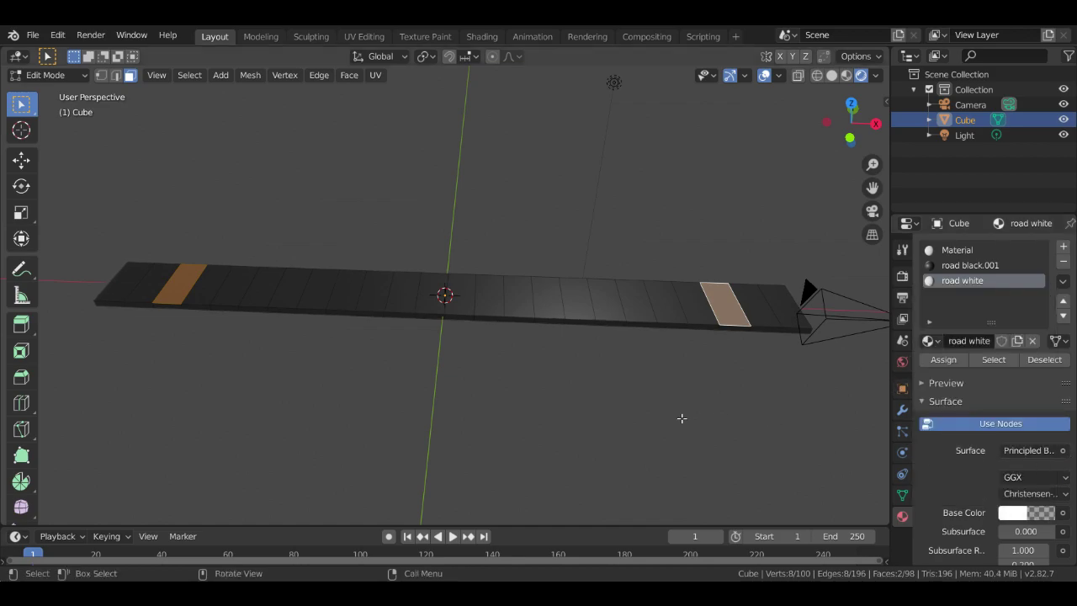
# Reselect the third top face from each end of the slab and assign the road white material to both, clearing the selection
pyautogui.click(652, 421)
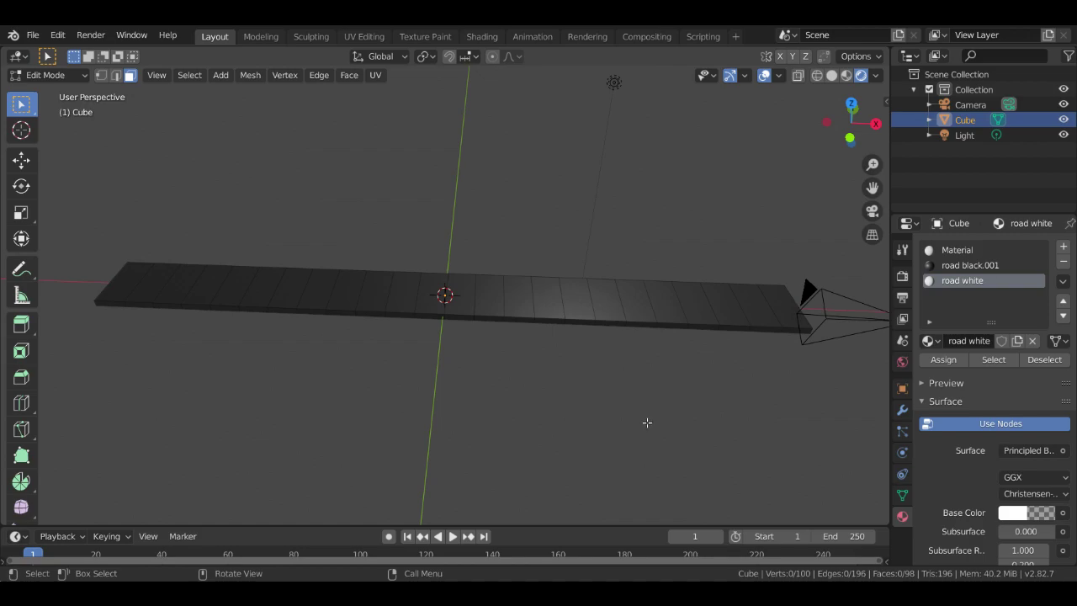
pyautogui.click(177, 286)
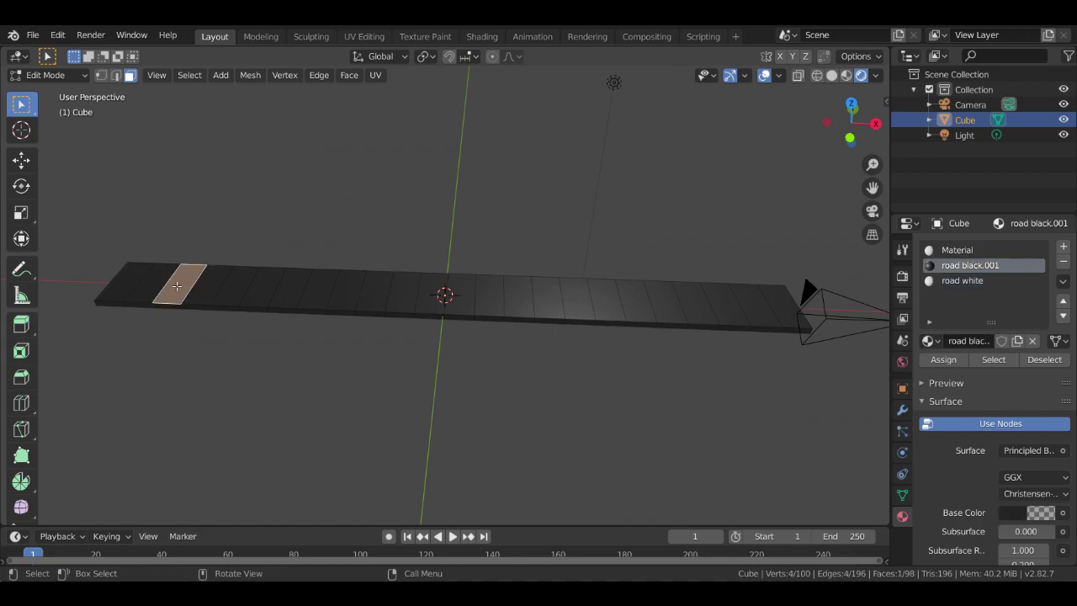
pyautogui.keyDown('shift'); pyautogui.click(728, 307); pyautogui.keyUp('shift')
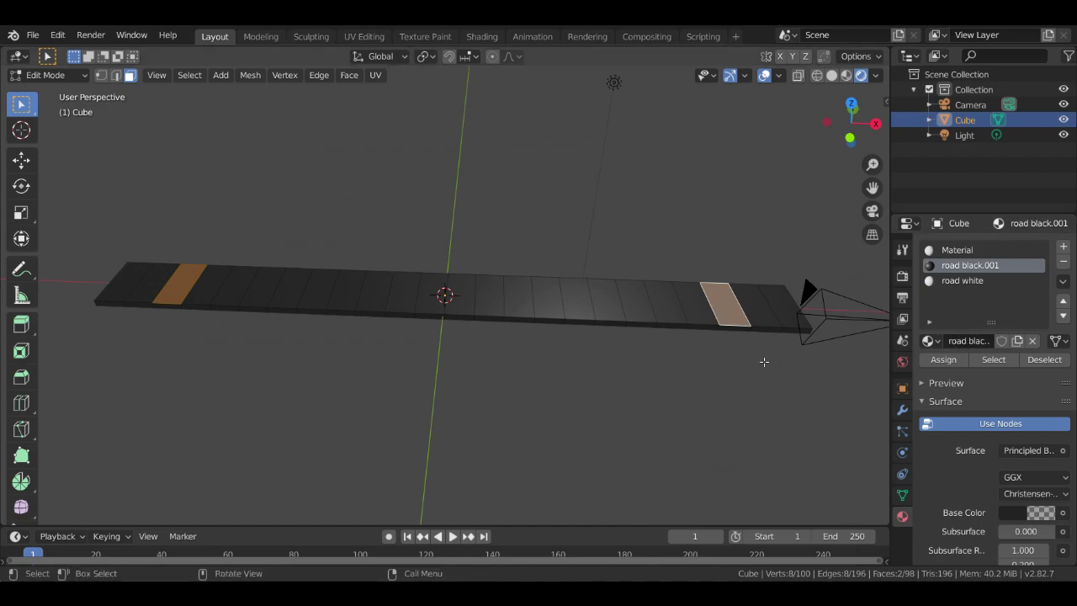
pyautogui.click(963, 283)
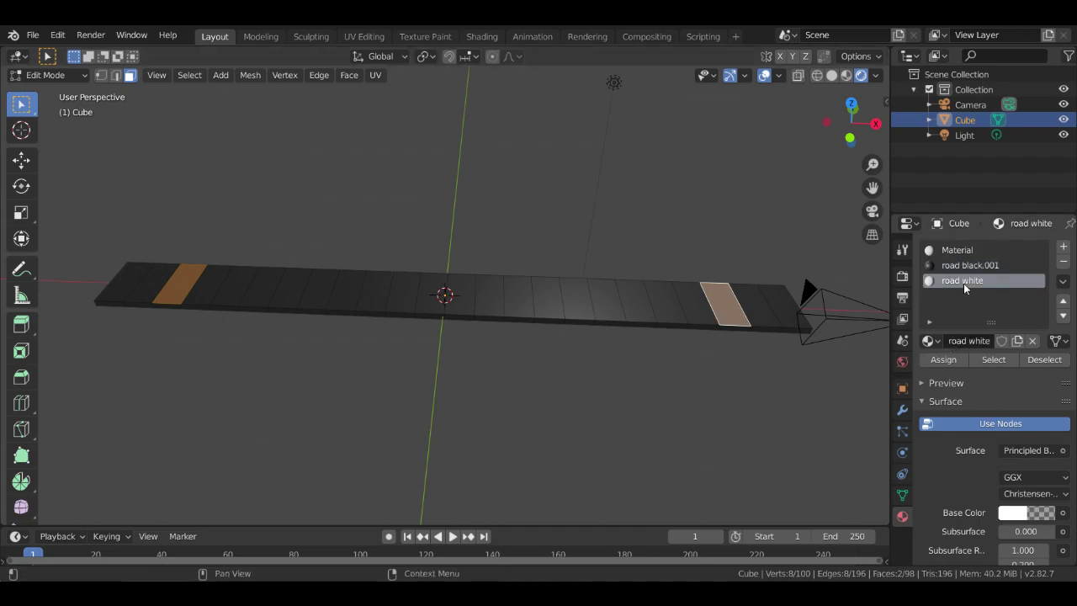
pyautogui.click(944, 360)
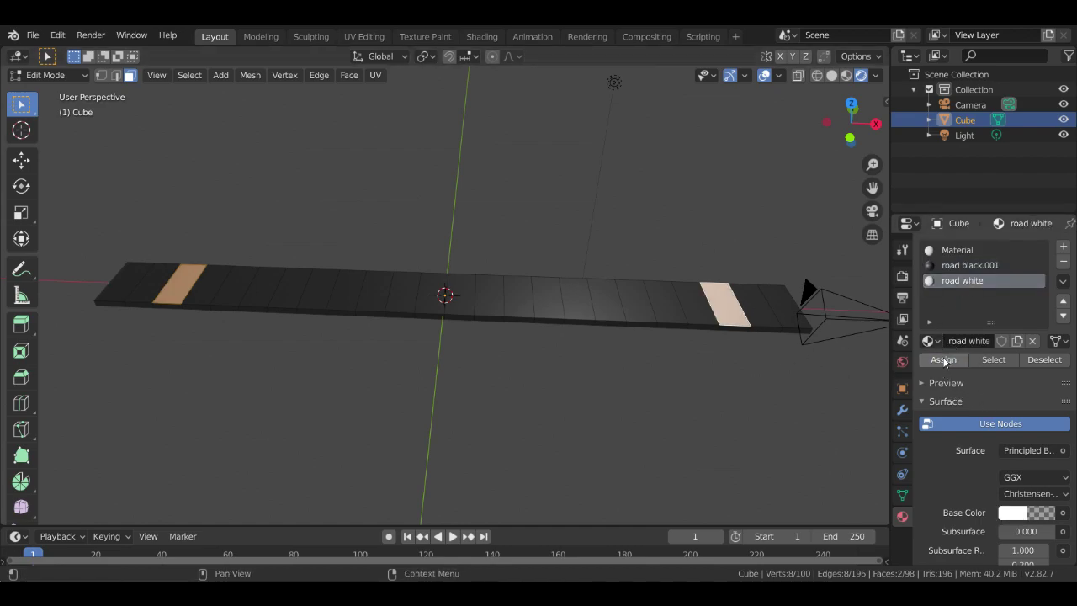
pyautogui.click(739, 429)
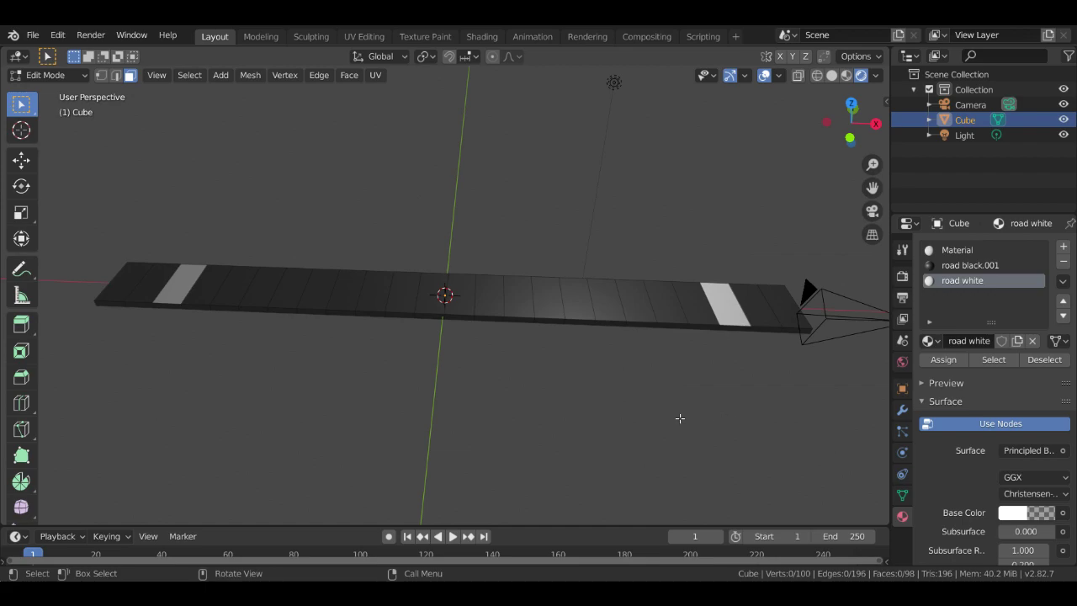
# Select the two top faces that directly flank the pair of centre faces on the slab
pyautogui.moveTo(696, 399); pyautogui.dragTo(667, 373, button='middle')
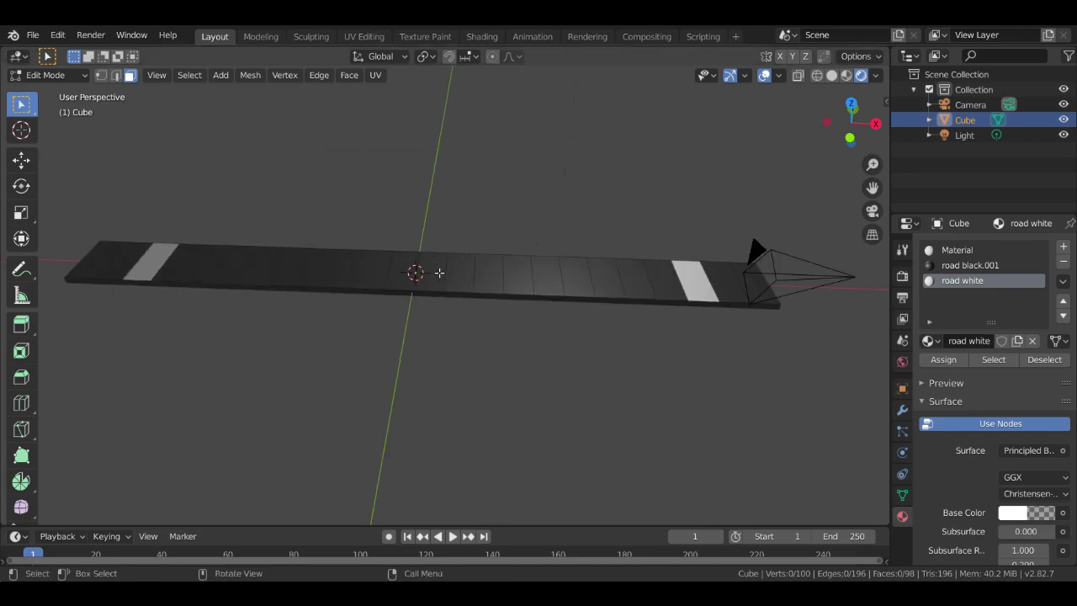
pyautogui.scroll(-2, 444, 291)
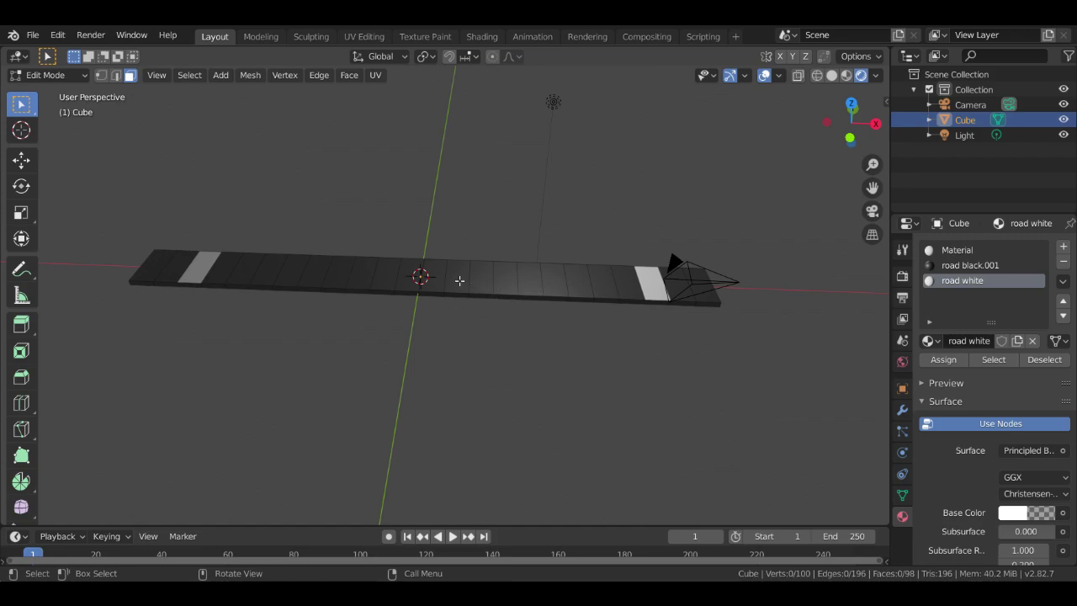
pyautogui.keyDown('shift'); pyautogui.click(427, 276); pyautogui.keyUp('shift')
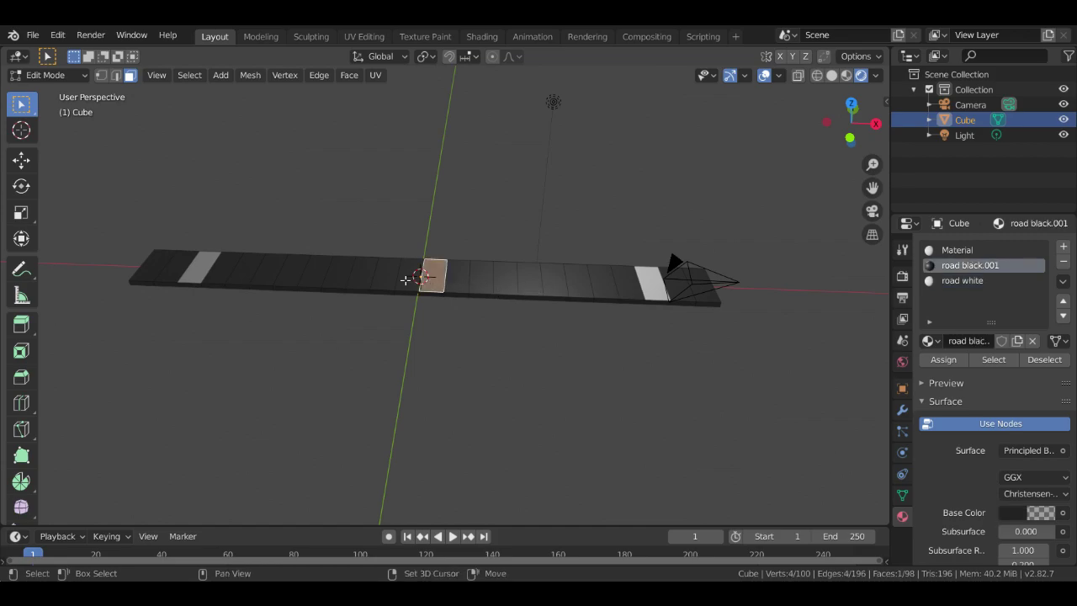
pyautogui.keyDown('shift'); pyautogui.click(407, 280); pyautogui.keyUp('shift')
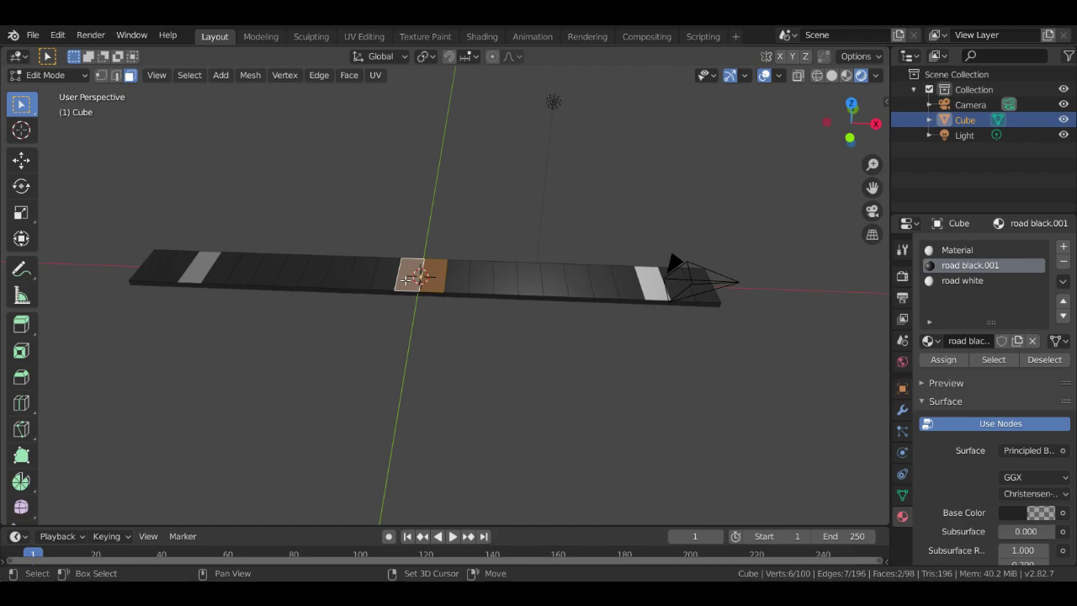
pyautogui.keyDown('shift'); pyautogui.click(388, 283); pyautogui.keyUp('shift')
pyautogui.keyDown('shift'); pyautogui.click(459, 280); pyautogui.keyUp('shift')
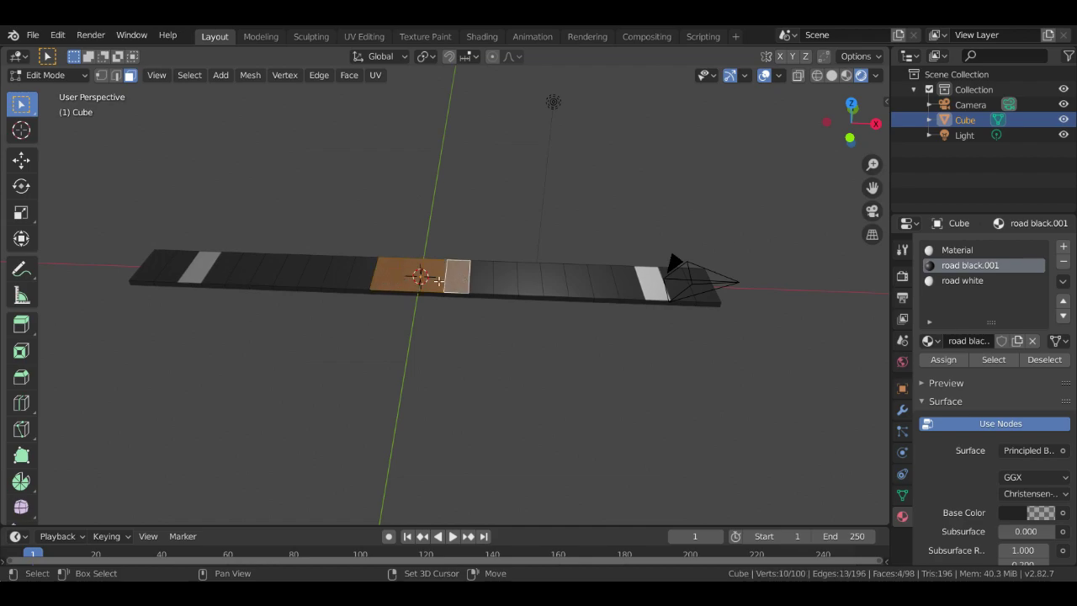
pyautogui.keyDown('shift'); pyautogui.click(423, 281); pyautogui.keyUp('shift')
pyautogui.keyDown('shift'); pyautogui.click(410, 283); pyautogui.keyUp('shift')
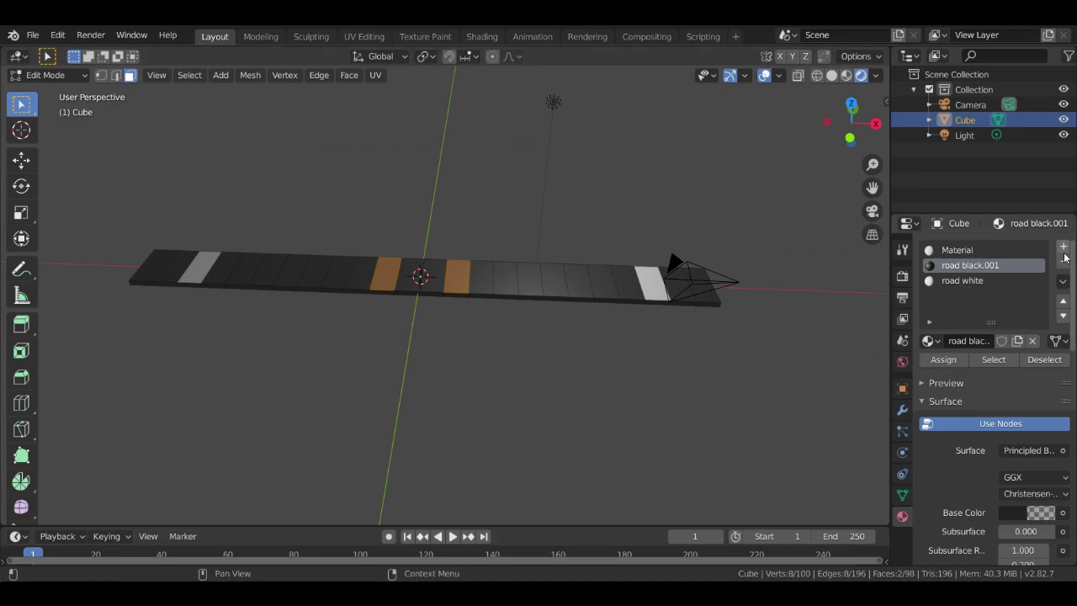
# Add another material slot and rename its material "road yellow"
pyautogui.click(1064, 249)
pyautogui.click(971, 342)
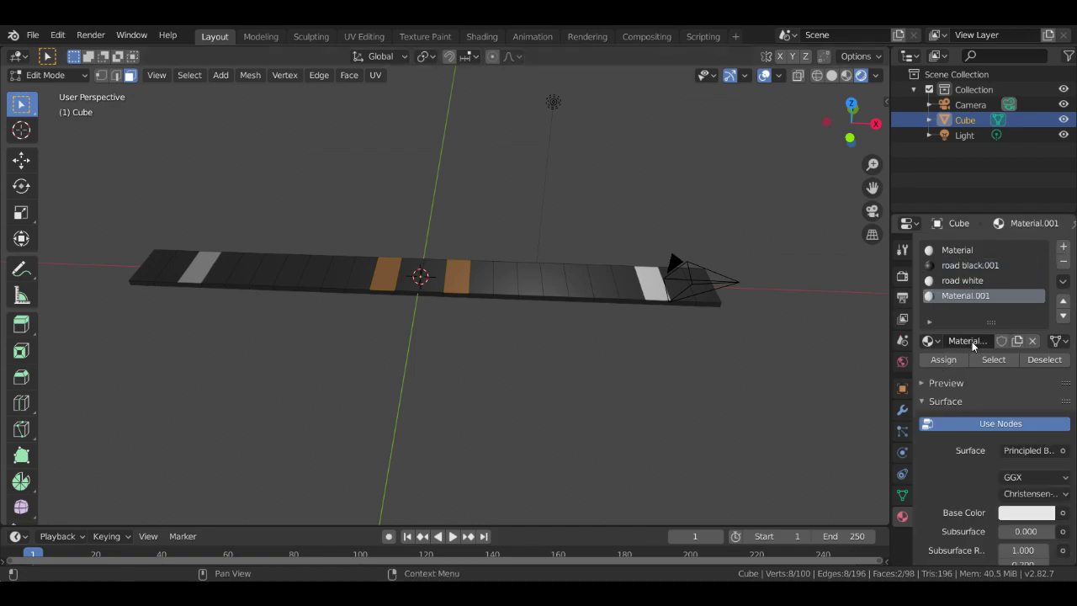
pyautogui.doubleClick(964, 295)
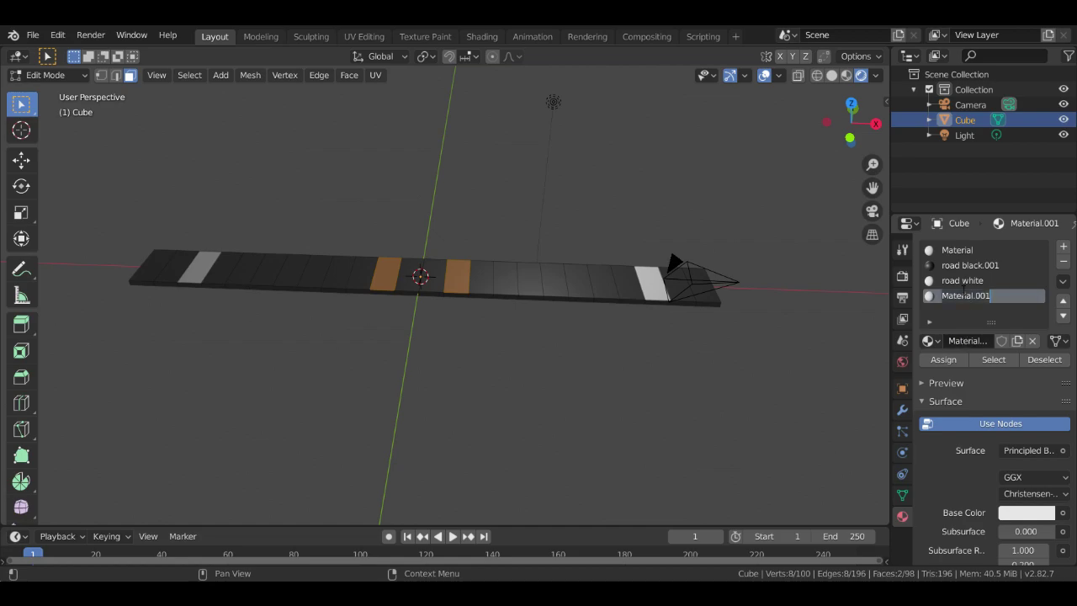
pyautogui.write('roa')
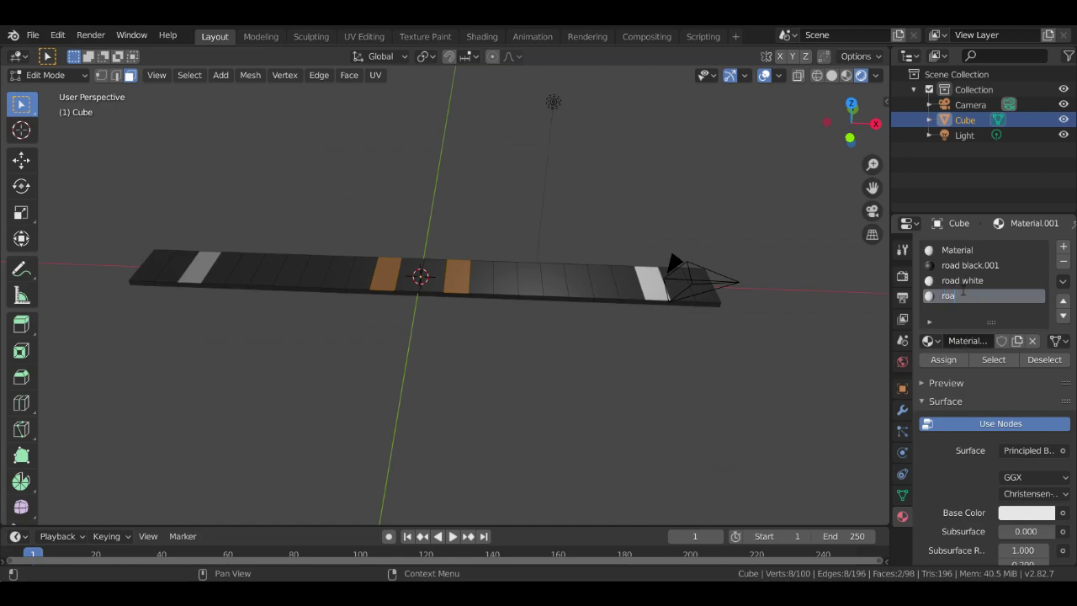
pyautogui.write('d yellow')
pyautogui.press('Return')
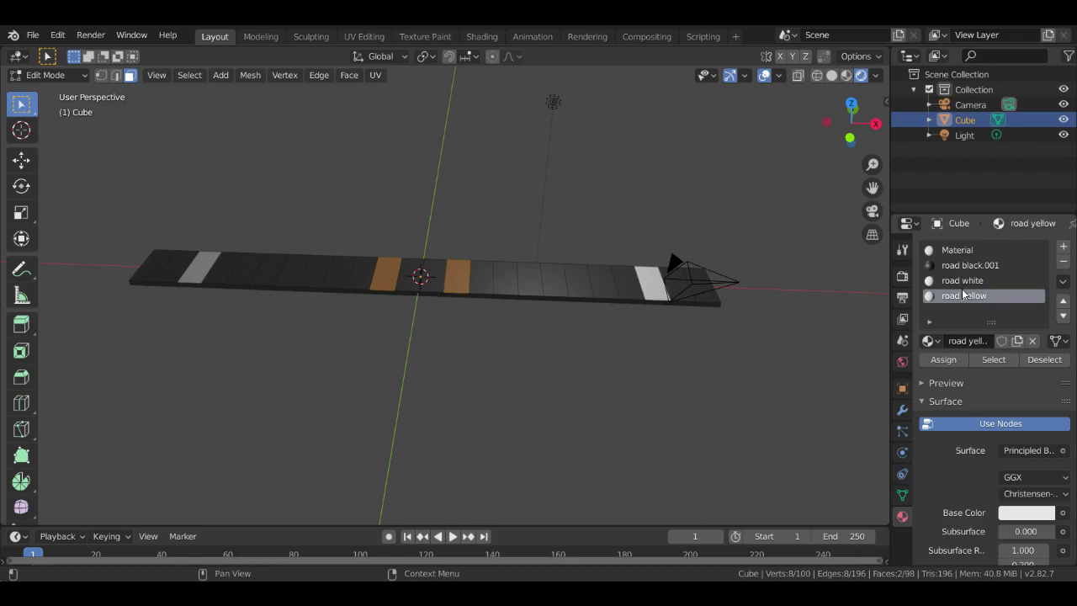
# Set the road yellow material's base color to a fully saturated bright yellow and reduce its alpha
pyautogui.click(1030, 514)
pyautogui.moveTo(947, 388); pyautogui.dragTo(927, 379)
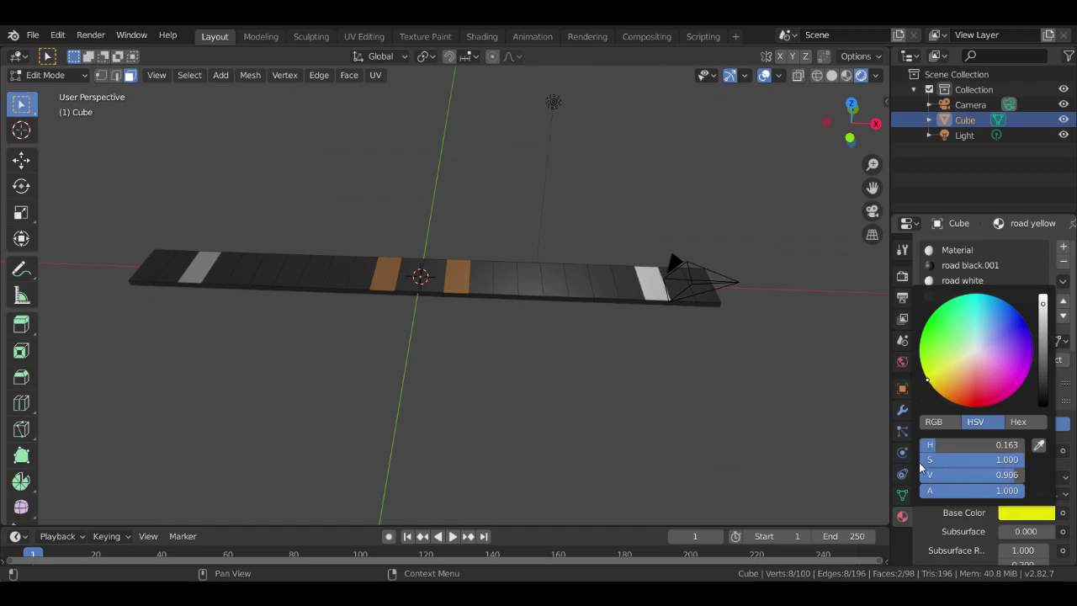
pyautogui.moveTo(937, 447)
pyautogui.mouseDown()
pyautogui.moveTo(741, 466)
pyautogui.moveTo(993, 466)
pyautogui.moveTo(1005, 480)
pyautogui.moveTo(892, 480)
pyautogui.moveTo(981, 484)
pyautogui.moveTo(892, 494)
pyautogui.mouseUp()
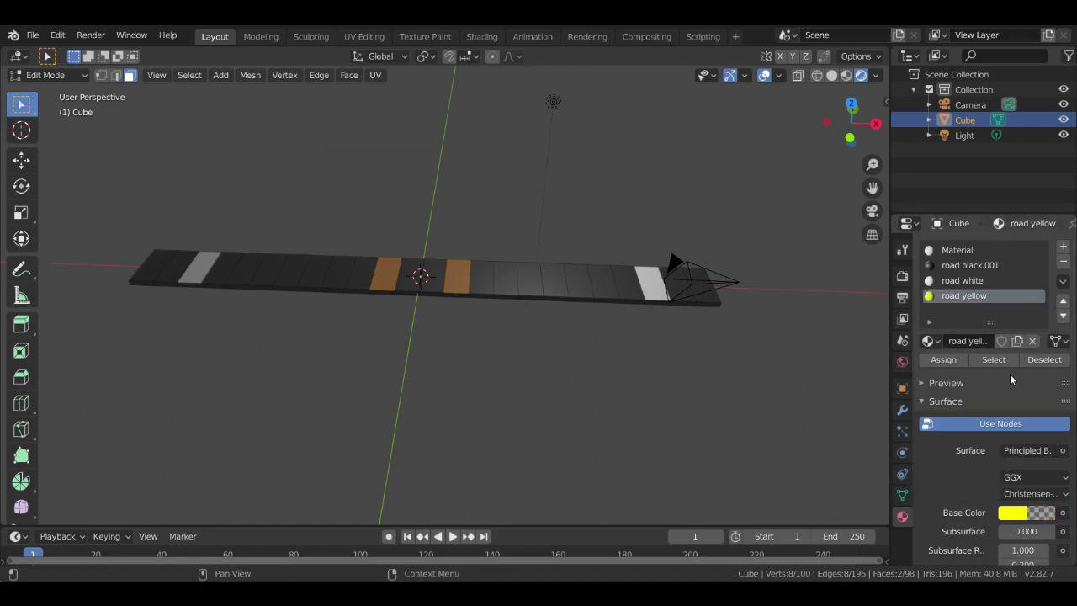
# Assign the road yellow material to the two selected faces near the centre and clear the selection
pyautogui.click(947, 361)
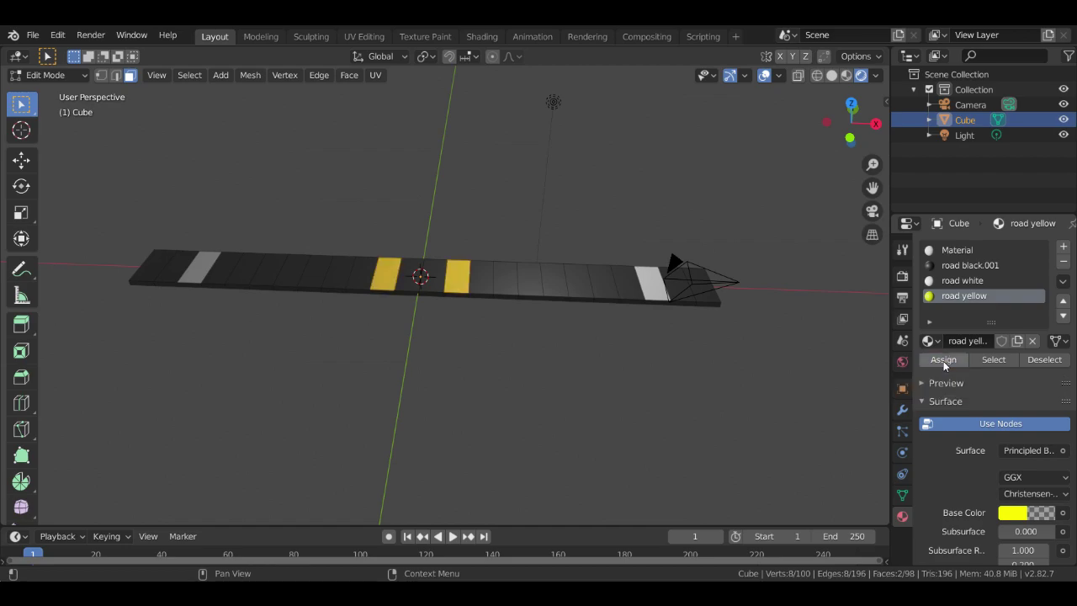
pyautogui.hotkey('alt', 'a')
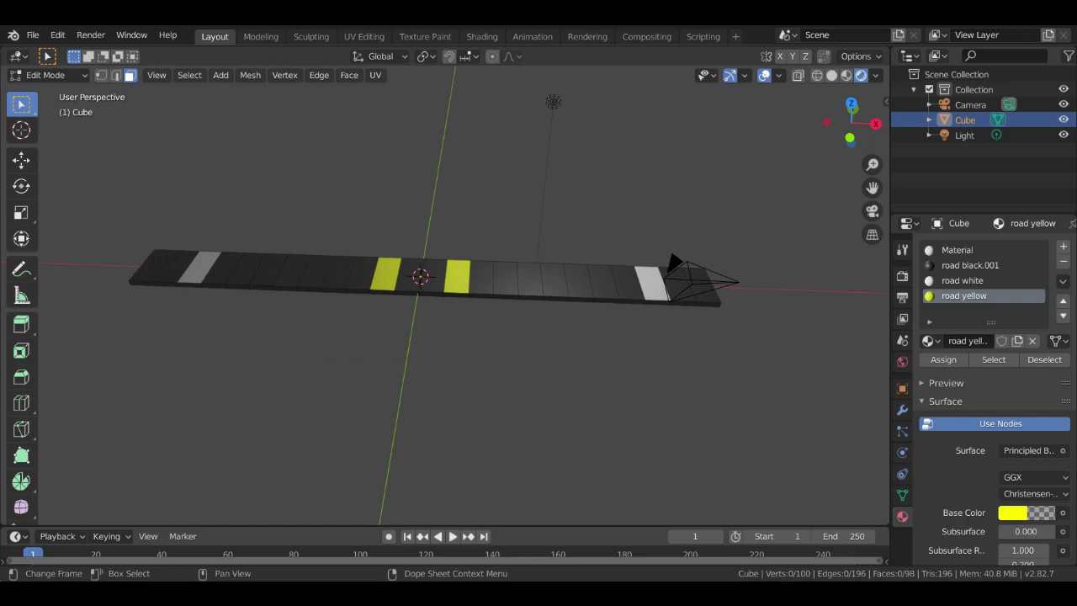
pyautogui.moveTo(613, 255); pyautogui.dragTo(542, 312, button='middle')
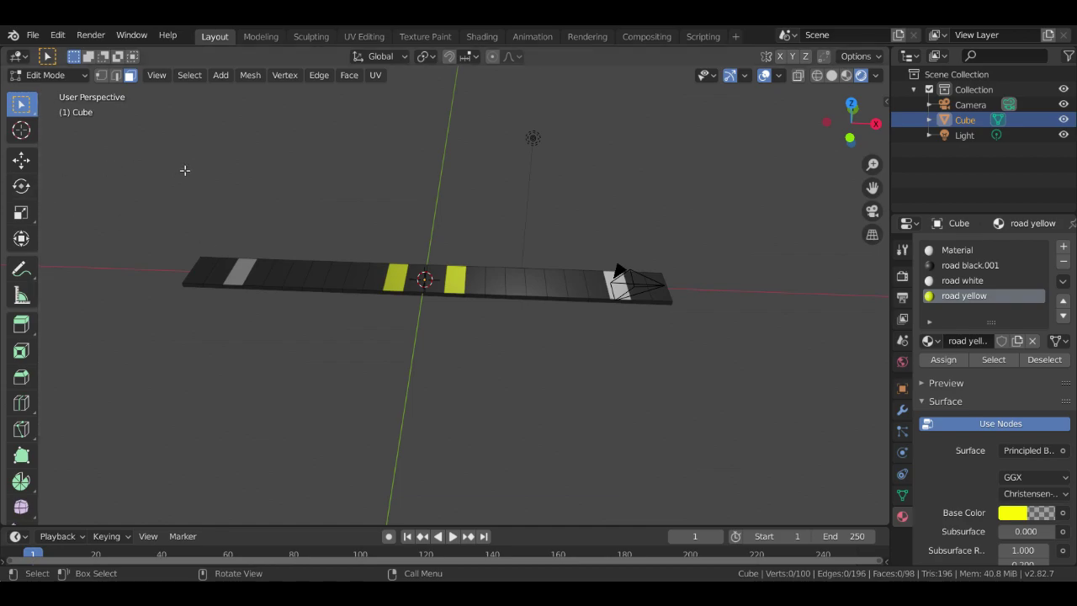
# Return to Object Mode and add a Path curve at the centre of the road
pyautogui.press('Tab')
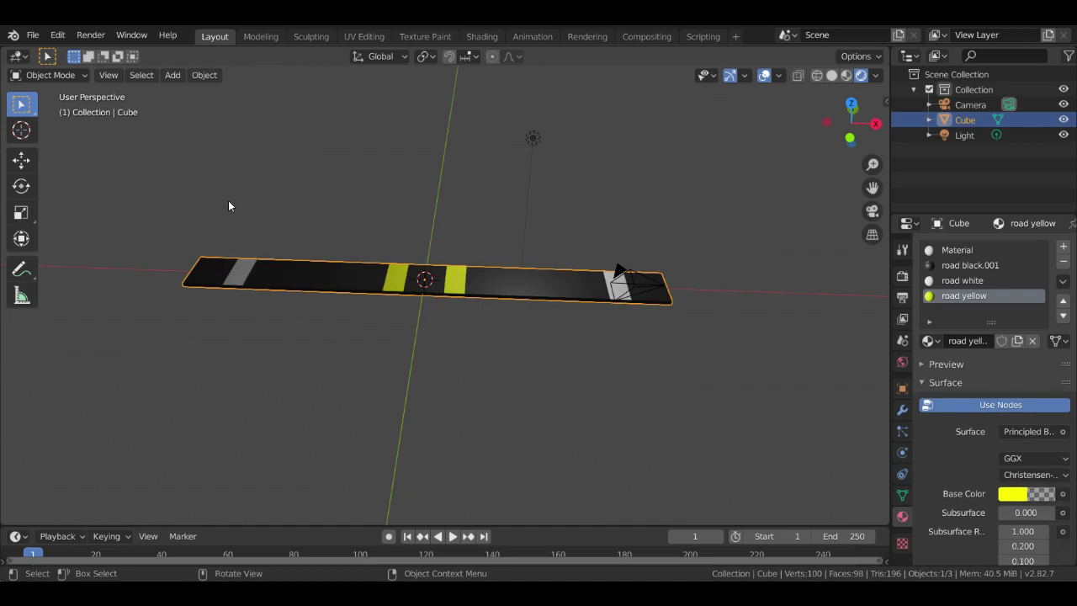
pyautogui.hotkey('shift', 'a')
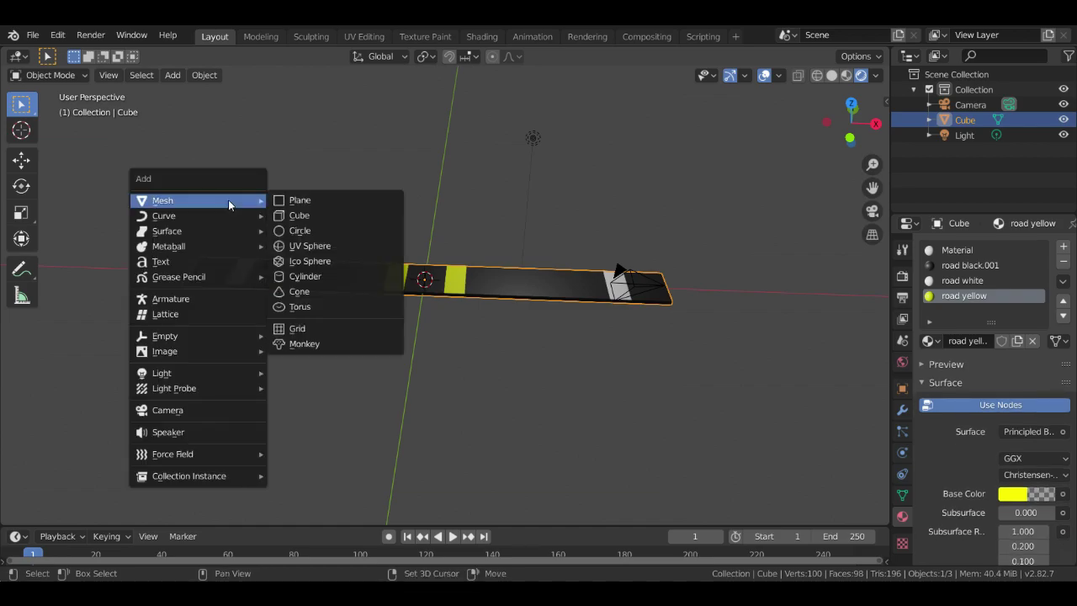
pyautogui.moveTo(209, 217)
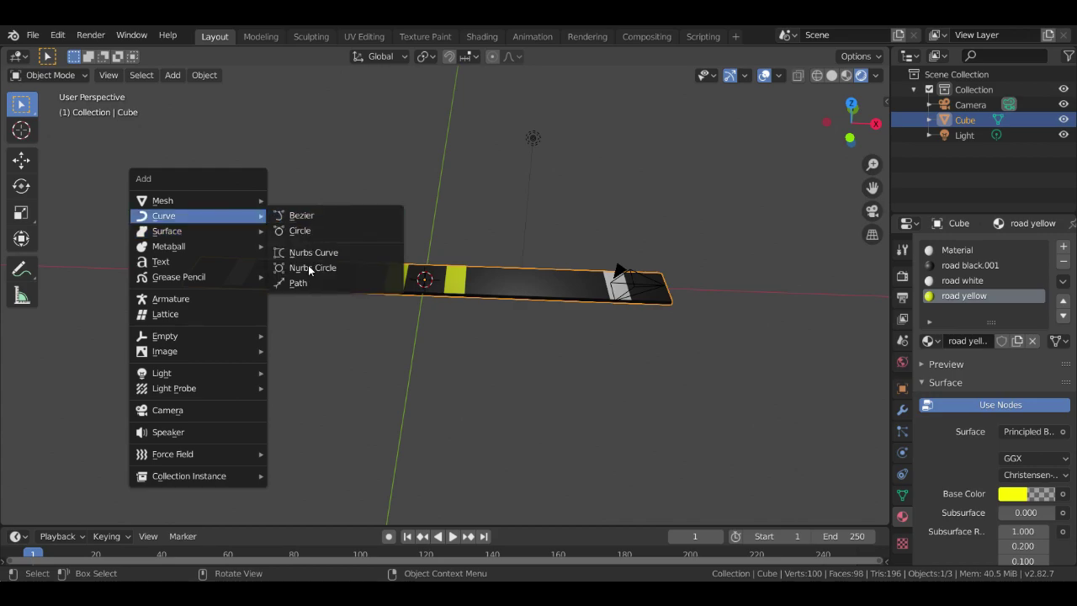
pyautogui.click(299, 283)
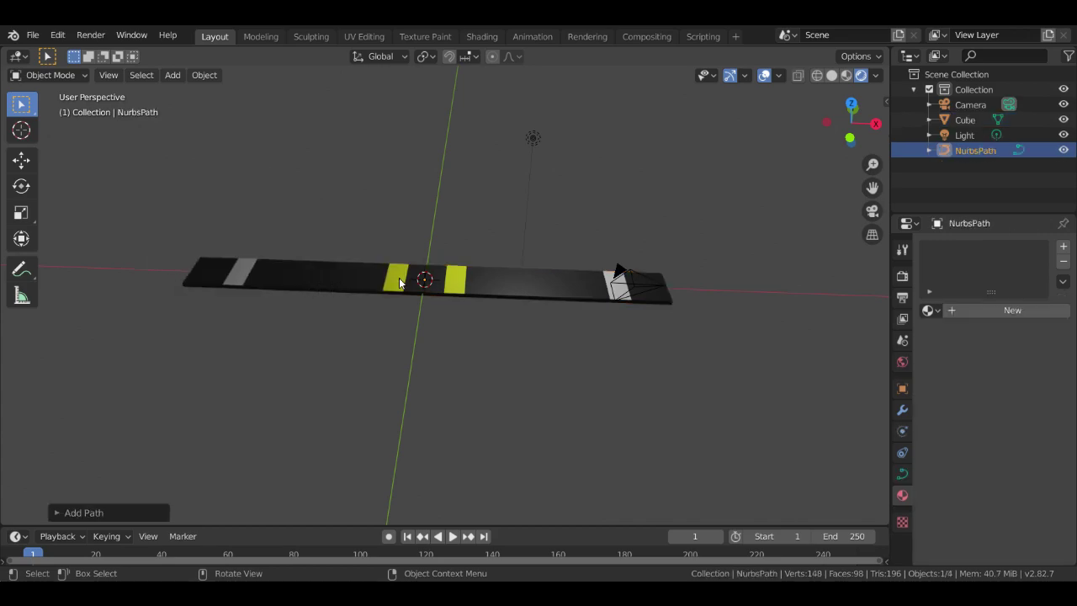
# Rotate all control points of the path in the view plane by 9090095°, effectively 95°, so it crosses the road
pyautogui.press('Tab')
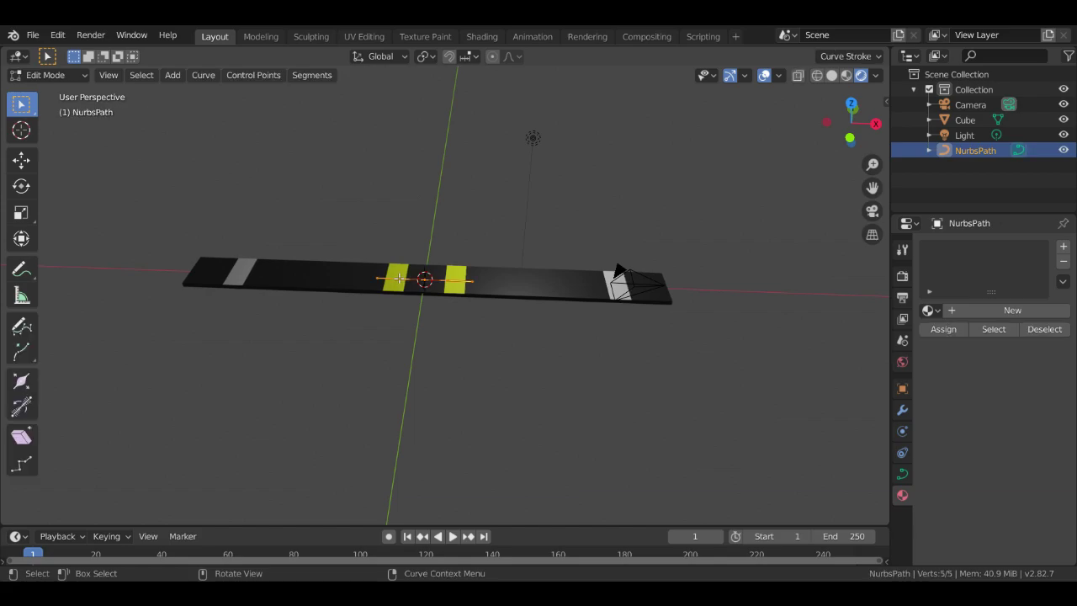
pyautogui.write('r')
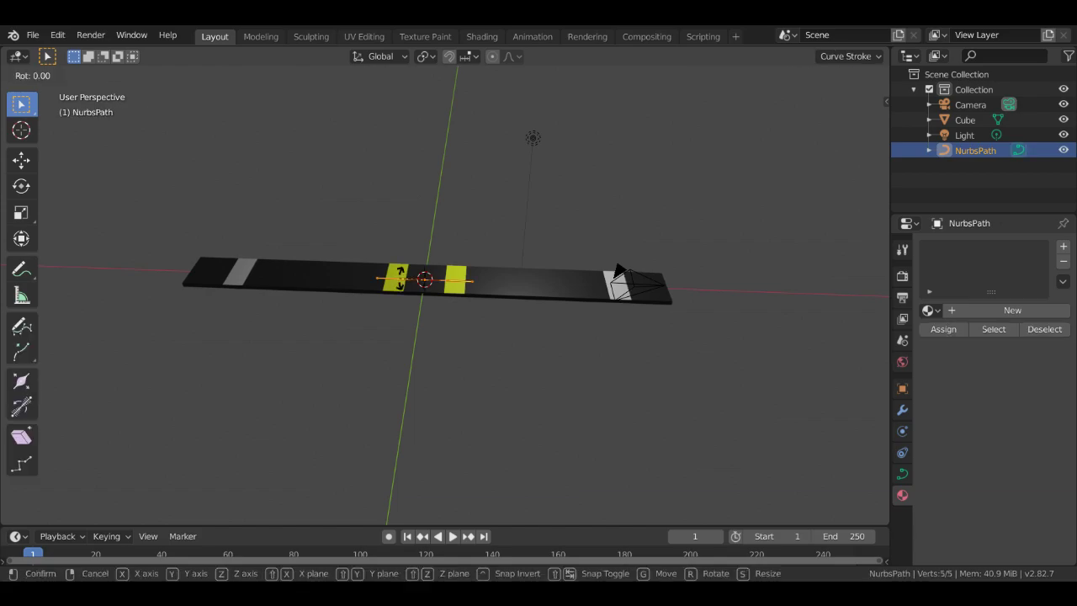
pyautogui.write('90')
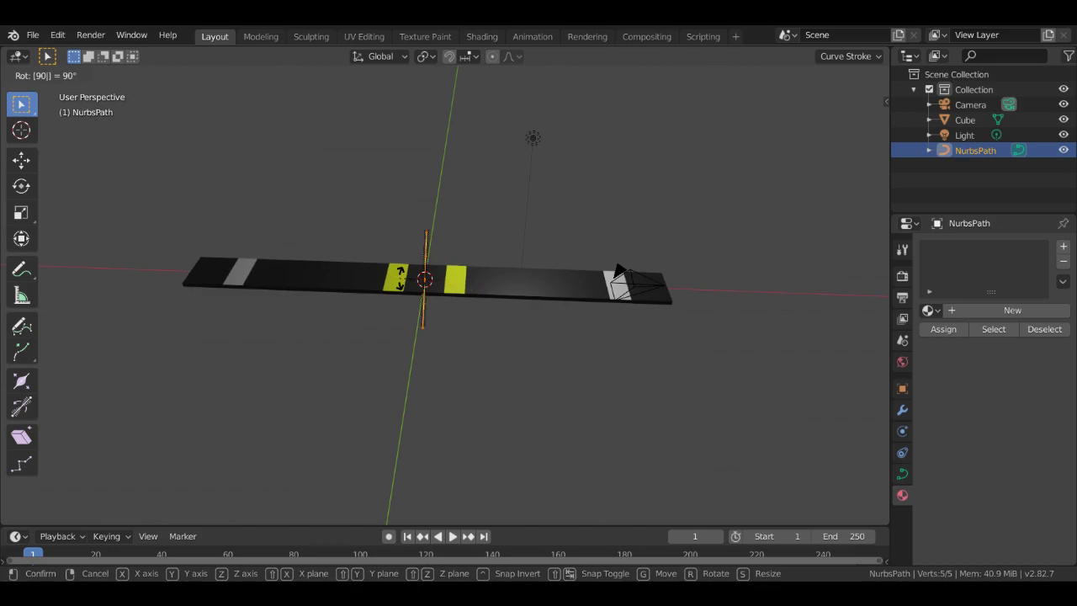
pyautogui.write('900')
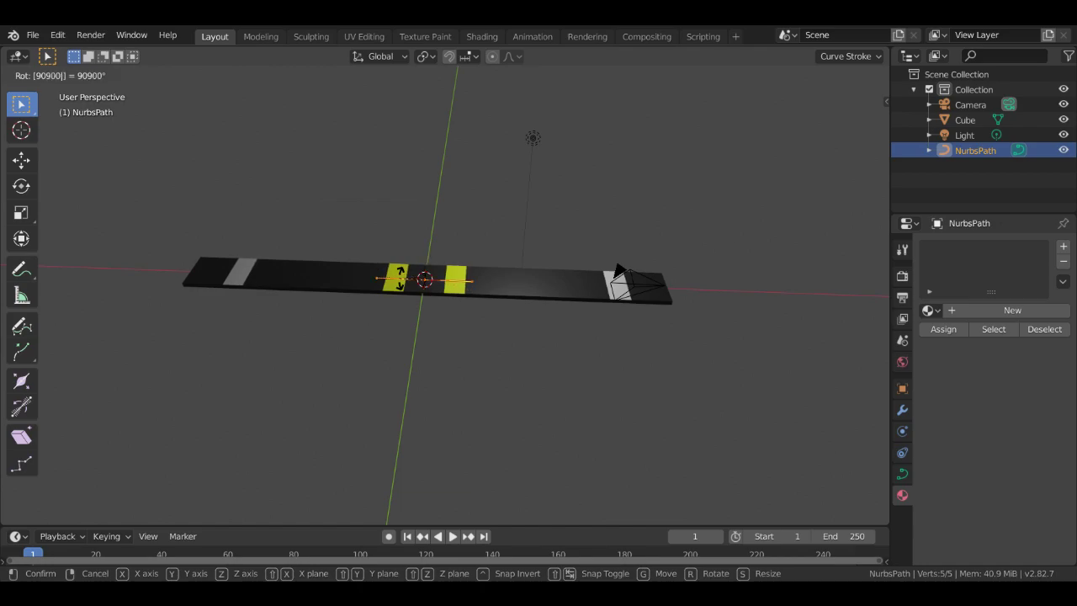
pyautogui.write('95')
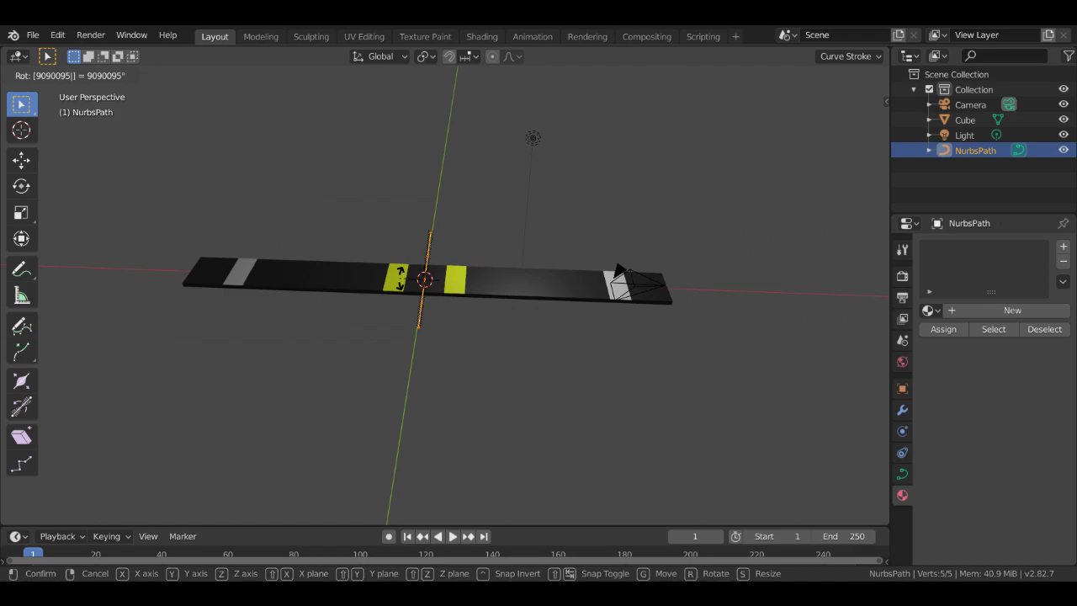
pyautogui.write('100')
pyautogui.press('BackSpace')
pyautogui.press('BackSpace')
pyautogui.press('BackSpace')
pyautogui.press('Return')
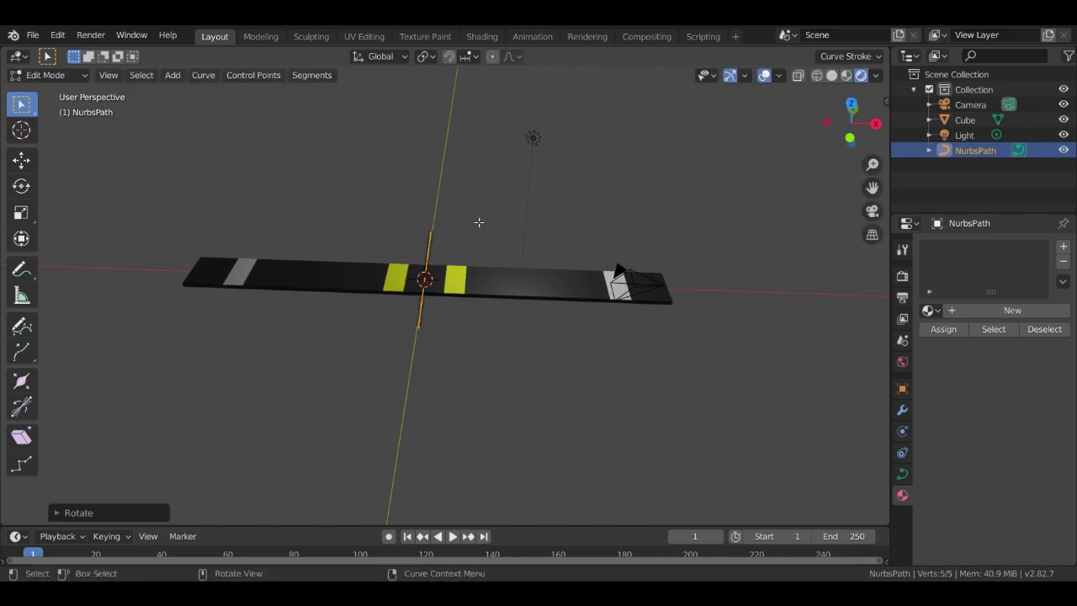
# Adjust the rotation angle of the first path's control points and return to Object Mode
pyautogui.moveTo(493, 305); pyautogui.dragTo(713, 286, button='middle')
pyautogui.click(132, 511)
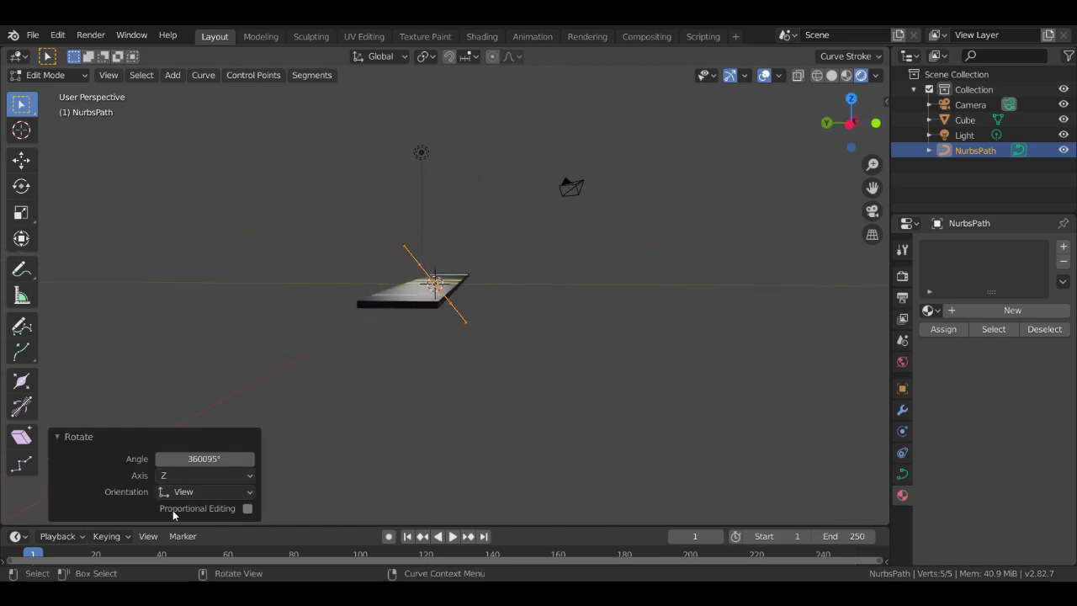
pyautogui.moveTo(205, 459)
pyautogui.mouseDown()
pyautogui.moveTo(194, 459)
pyautogui.moveTo(214, 459)
pyautogui.moveTo(201, 459)
pyautogui.mouseUp()
pyautogui.moveTo(455, 384); pyautogui.dragTo(443, 435, button='middle')
pyautogui.press('Tab')
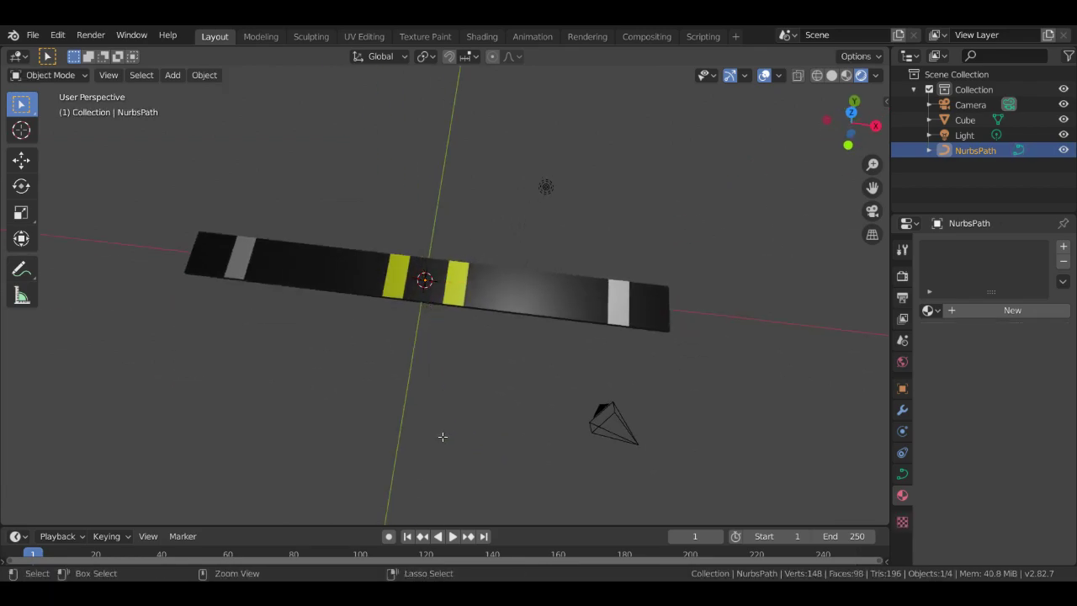
# Add a second Path curve at the centre of the road and enter Edit Mode on it
pyautogui.moveTo(460, 387); pyautogui.dragTo(512, 340, button='middle')
pyautogui.click(482, 288)
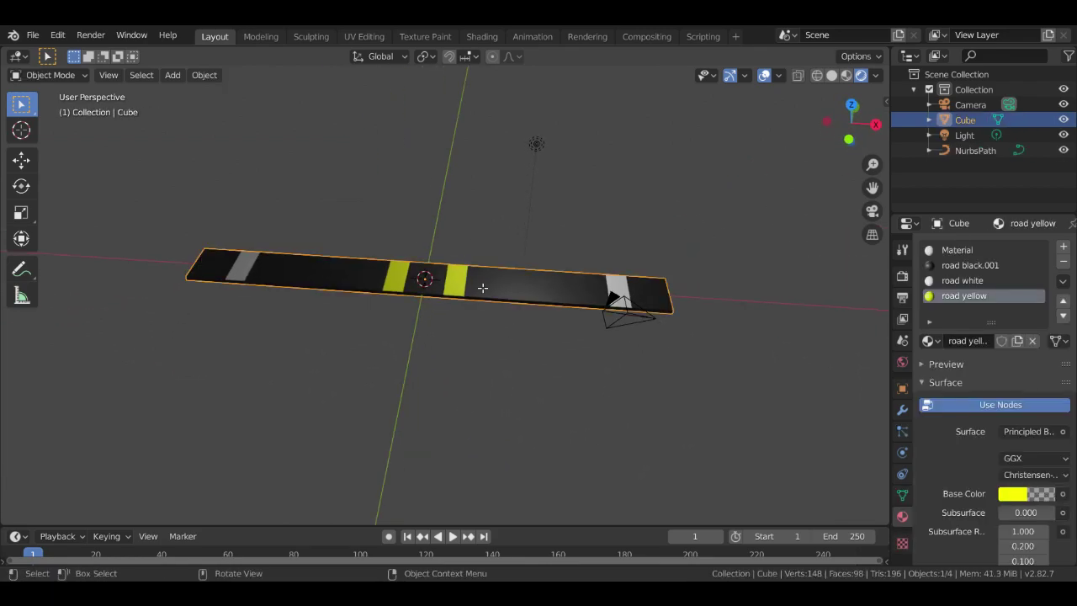
pyautogui.scroll(1, 475, 383)
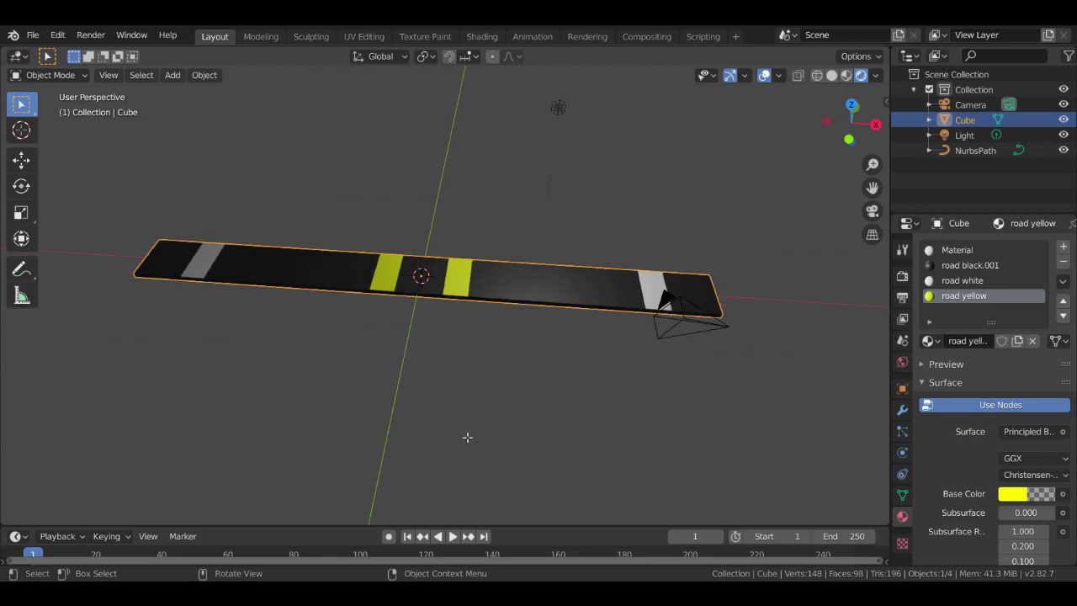
pyautogui.moveTo(505, 451); pyautogui.dragTo(557, 338, button='middle')
pyautogui.press('KP_1')
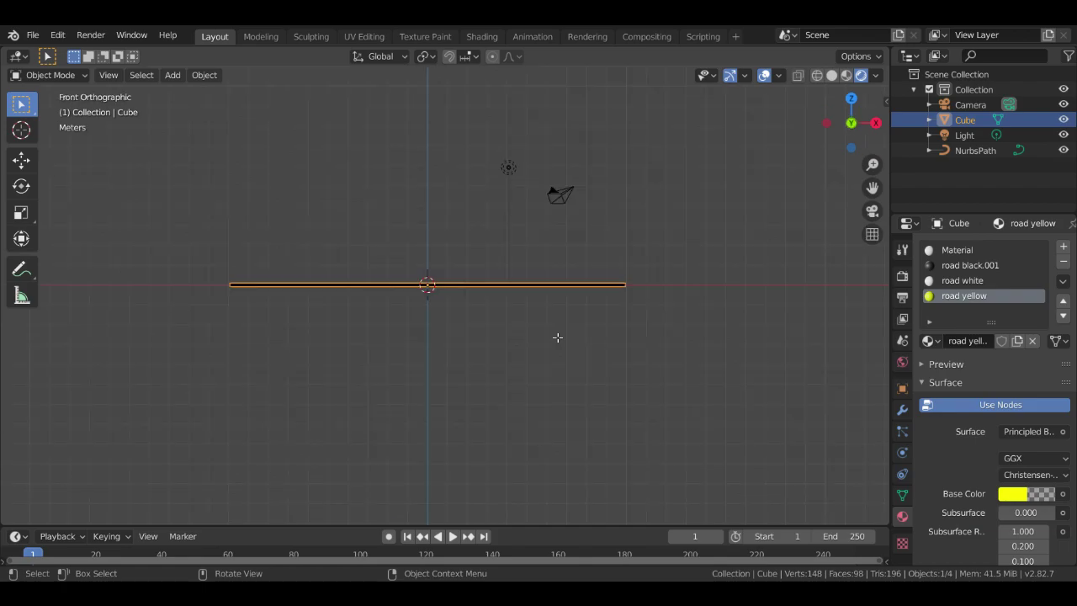
pyautogui.moveTo(445, 345); pyautogui.dragTo(443, 401, button='middle')
pyautogui.hotkey('shift', 'a')
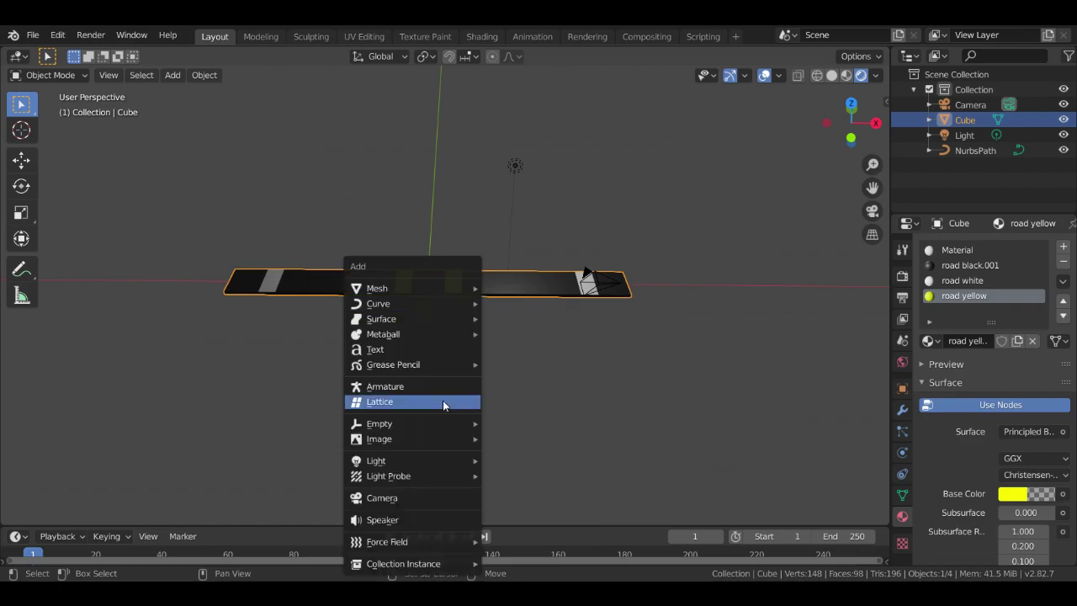
pyautogui.moveTo(412, 303)
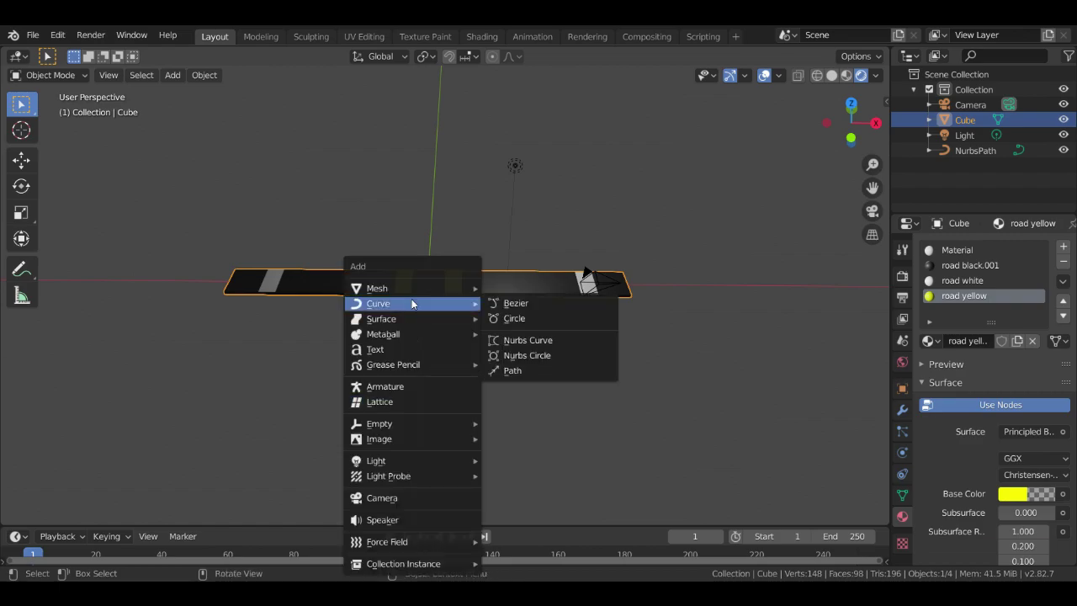
pyautogui.click(503, 371)
pyautogui.press('Tab')
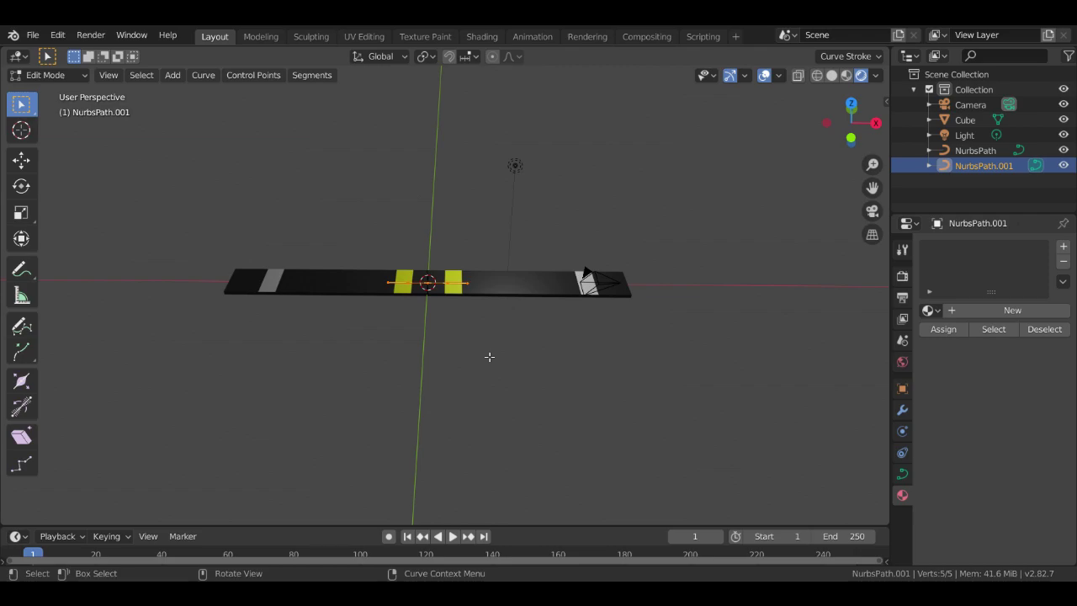
# Rotate the second path's control points by -87.5° and change the rotation axis to X in View orientation
pyautogui.press('r')
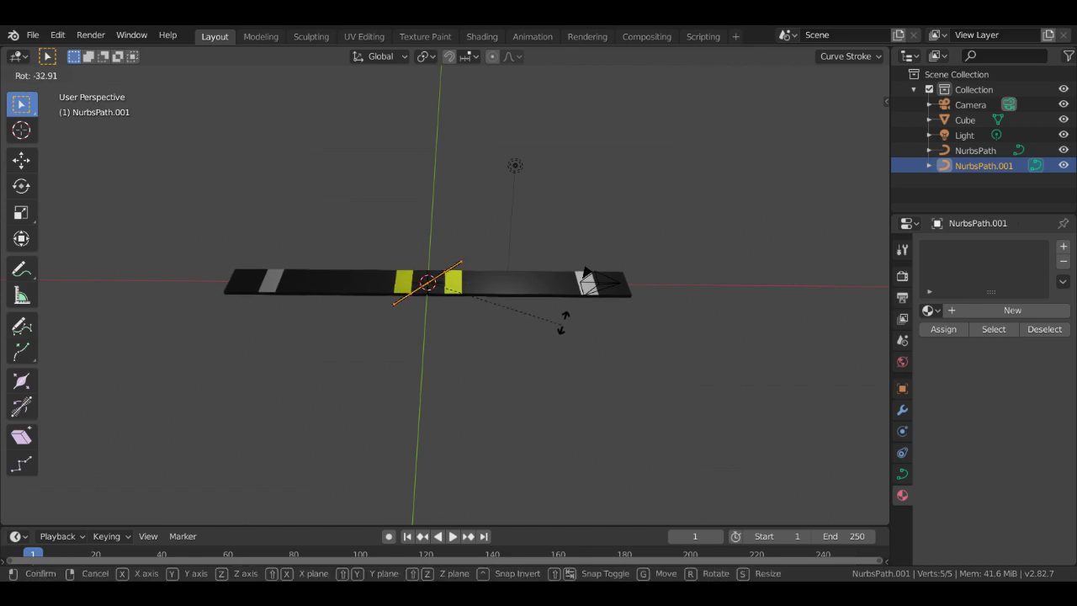
pyautogui.click(632, 130)
pyautogui.moveTo(639, 126); pyautogui.dragTo(509, 82, button='middle')
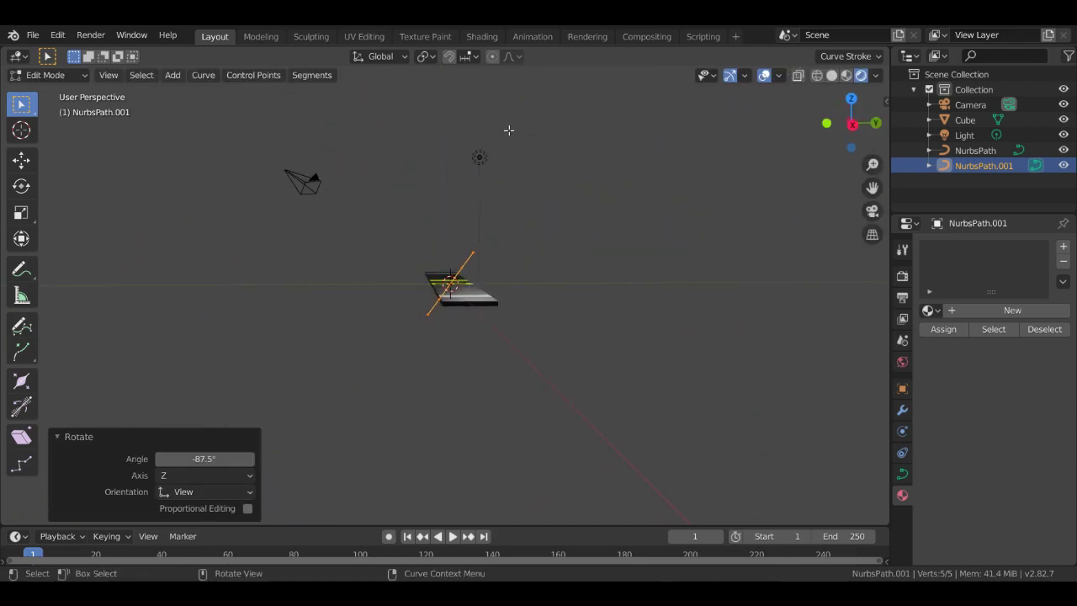
pyautogui.click(228, 475)
pyautogui.click(183, 493)
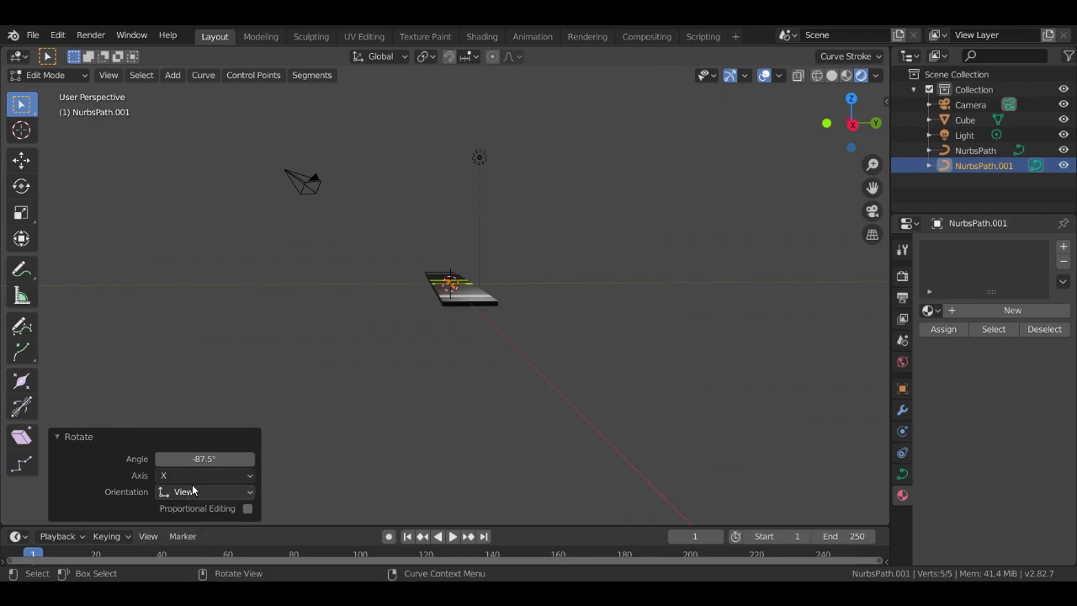
# Try a rotation angle of -22.3° for the second path, then switch the axis to Z and raise the angle to about 182°
pyautogui.moveTo(578, 312); pyautogui.dragTo(578, 360, button='middle')
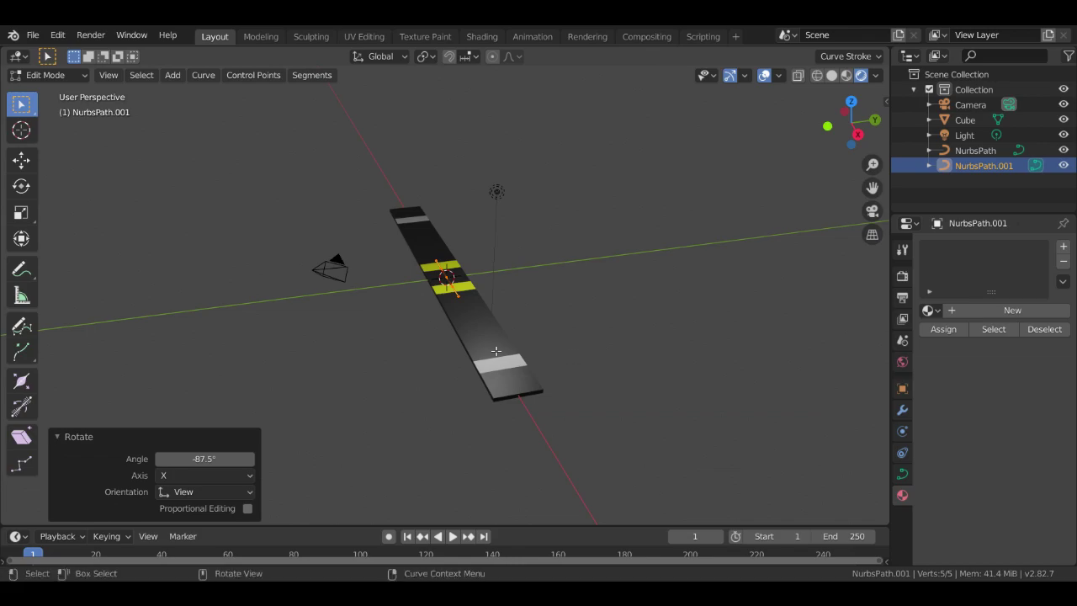
pyautogui.click(247, 460)
pyautogui.moveTo(204, 459); pyautogui.dragTo(237, 459)
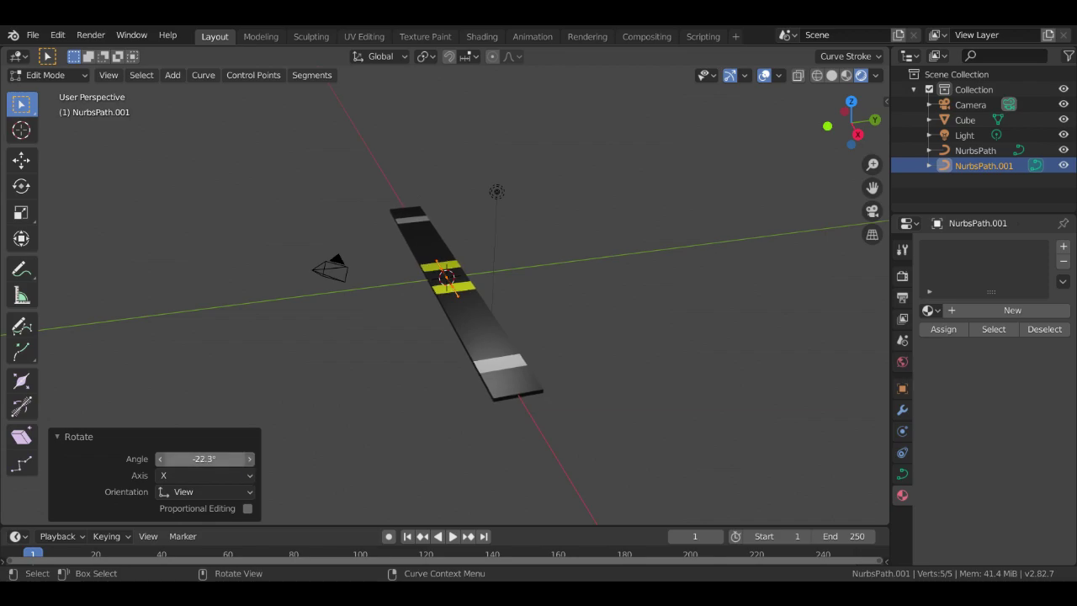
pyautogui.click(192, 477)
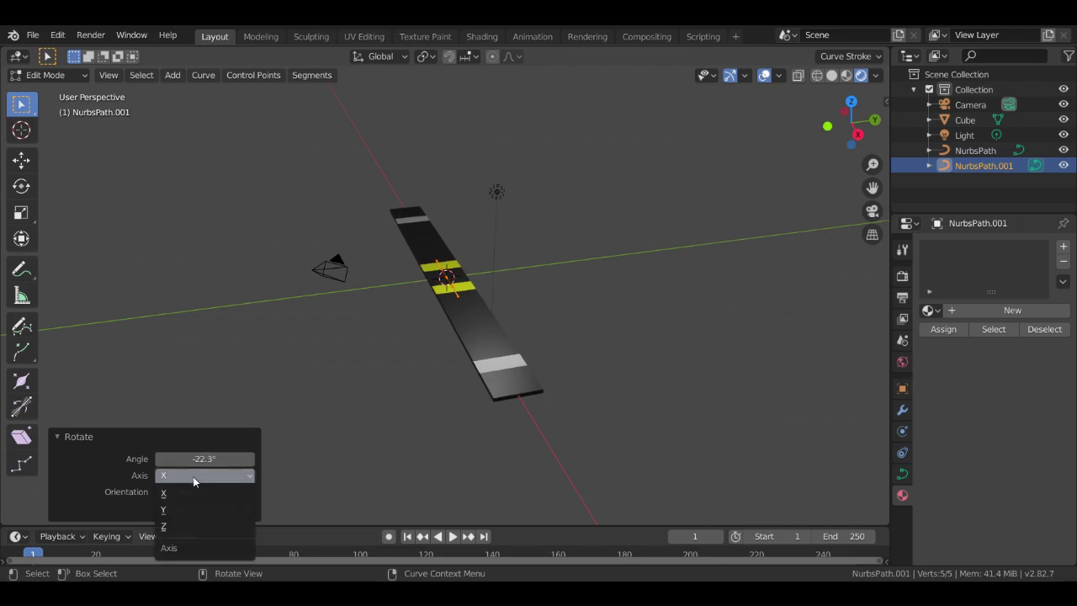
pyautogui.click(168, 527)
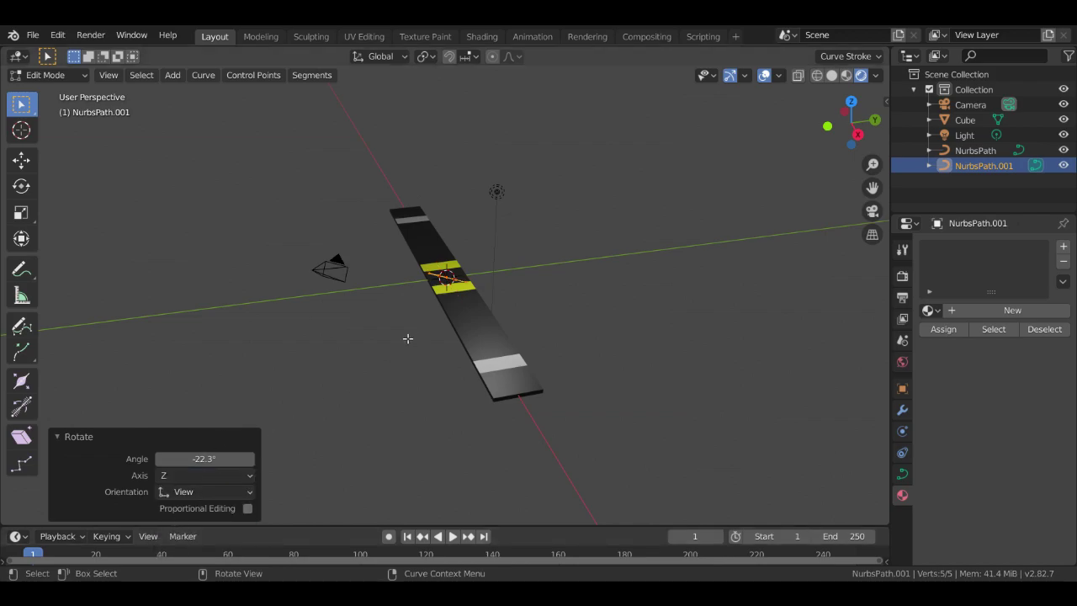
pyautogui.moveTo(227, 459); pyautogui.dragTo(505, 458)
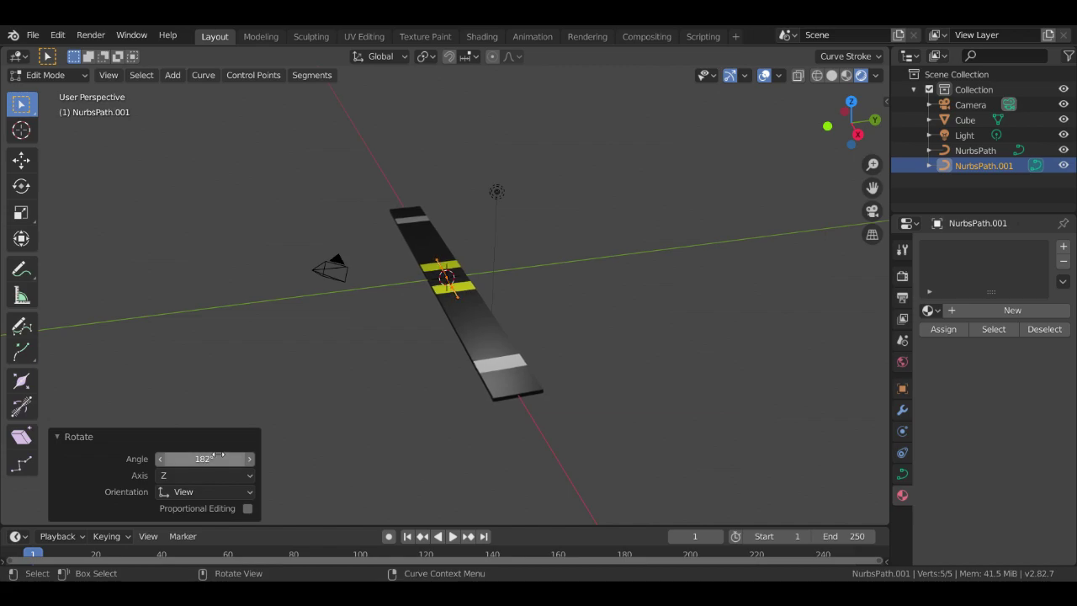
# Try a 90° rotation of the second path about the view's Z axis, then reset the angle to 0°
pyautogui.click(209, 459)
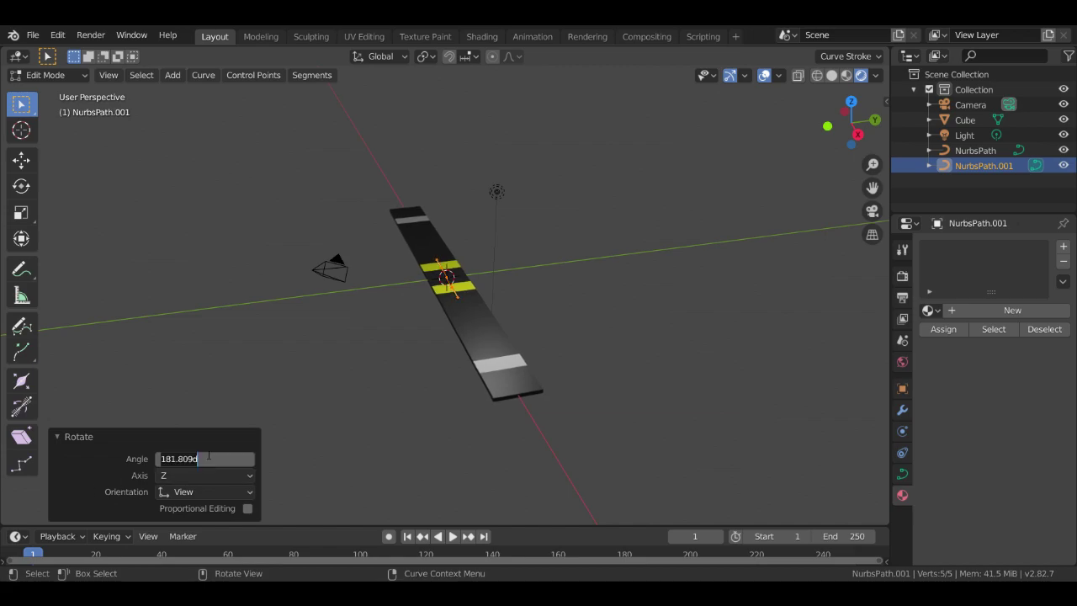
pyautogui.write('90')
pyautogui.press('Return')
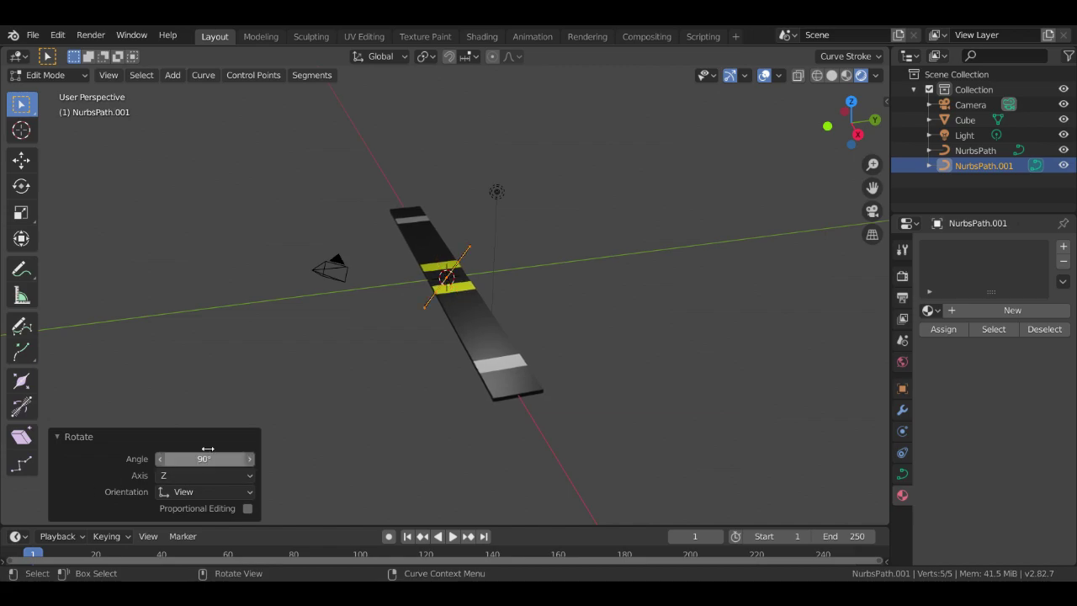
pyautogui.click(208, 455)
pyautogui.write('0')
pyautogui.press('Return')
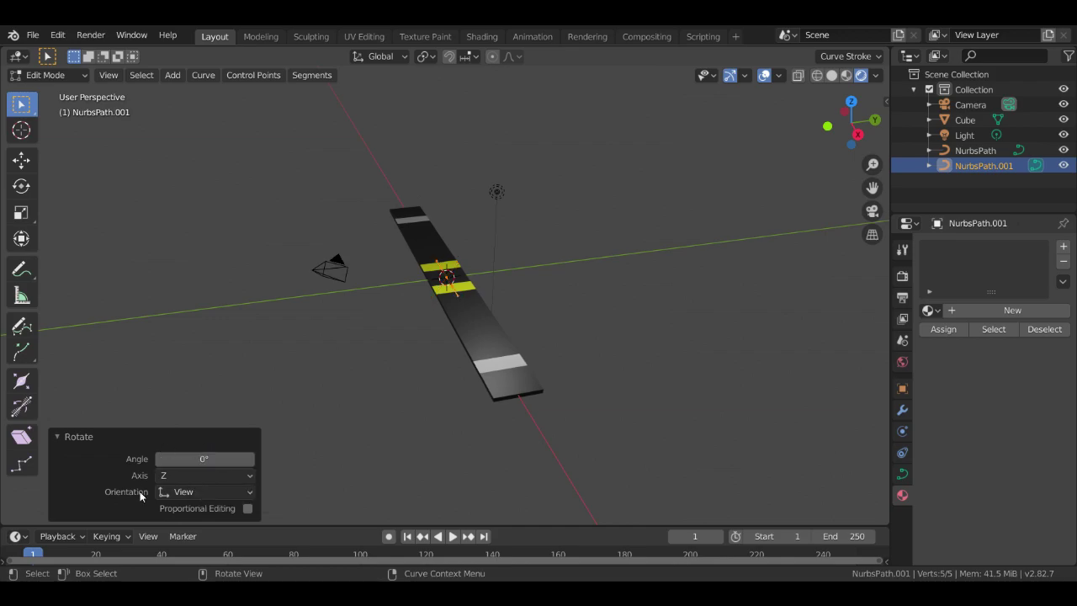
# Switch the second path's rotation axis to Y and try angles of 90°, 120° and 180°
pyautogui.click(203, 477)
pyautogui.click(184, 510)
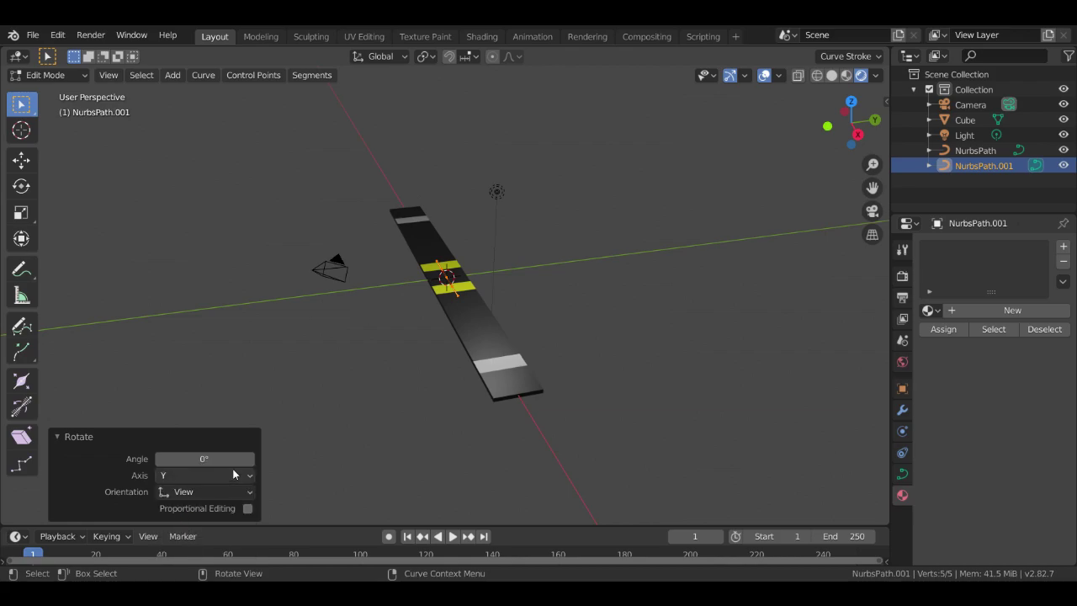
pyautogui.click(233, 456)
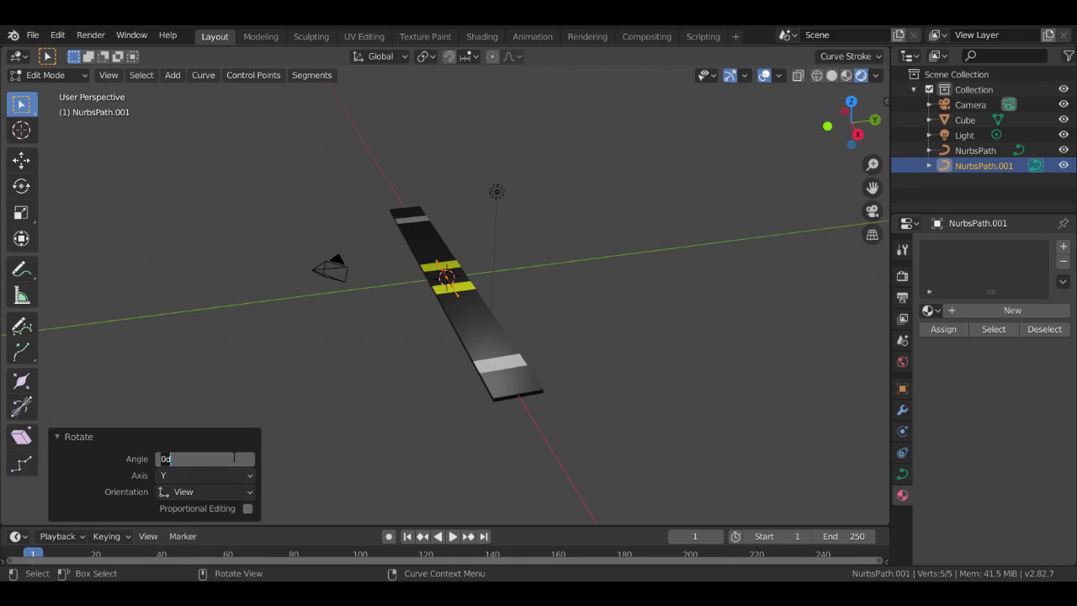
pyautogui.write('90')
pyautogui.press('Return')
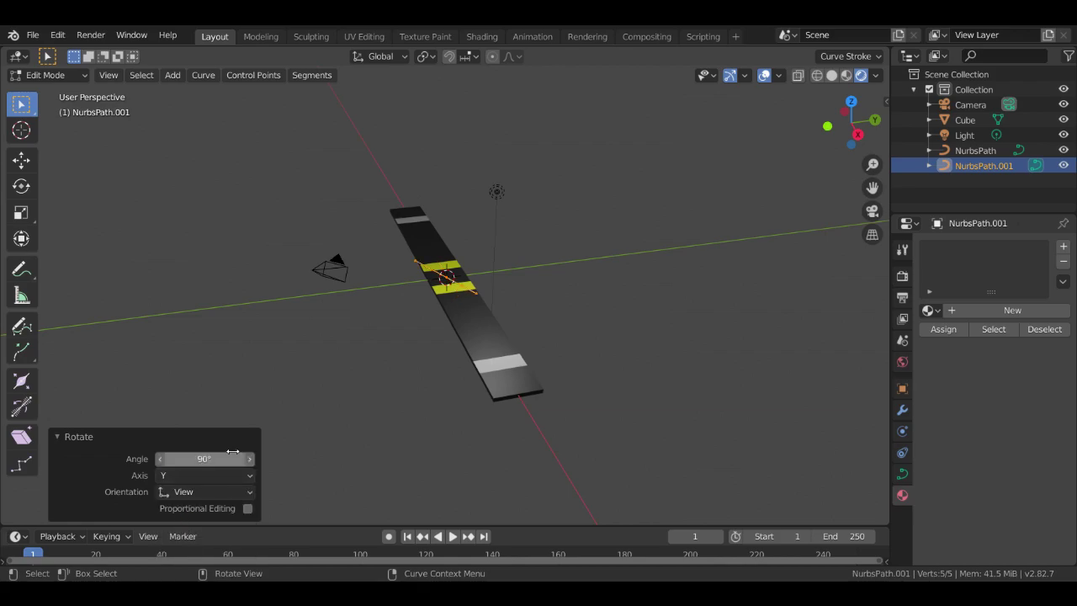
pyautogui.click(233, 457)
pyautogui.write('1')
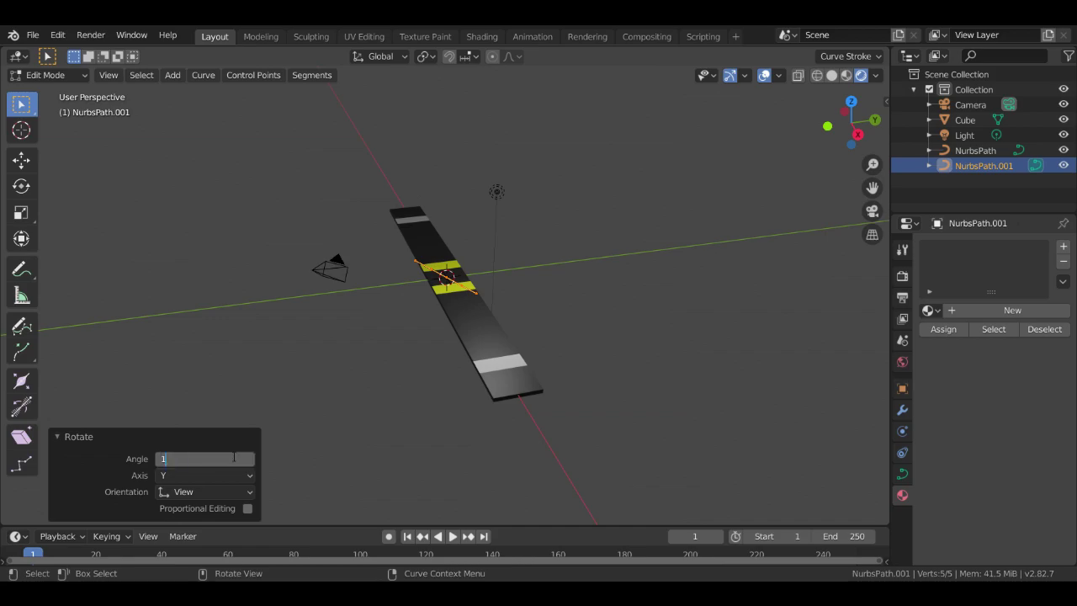
pyautogui.write('20')
pyautogui.press('Return')
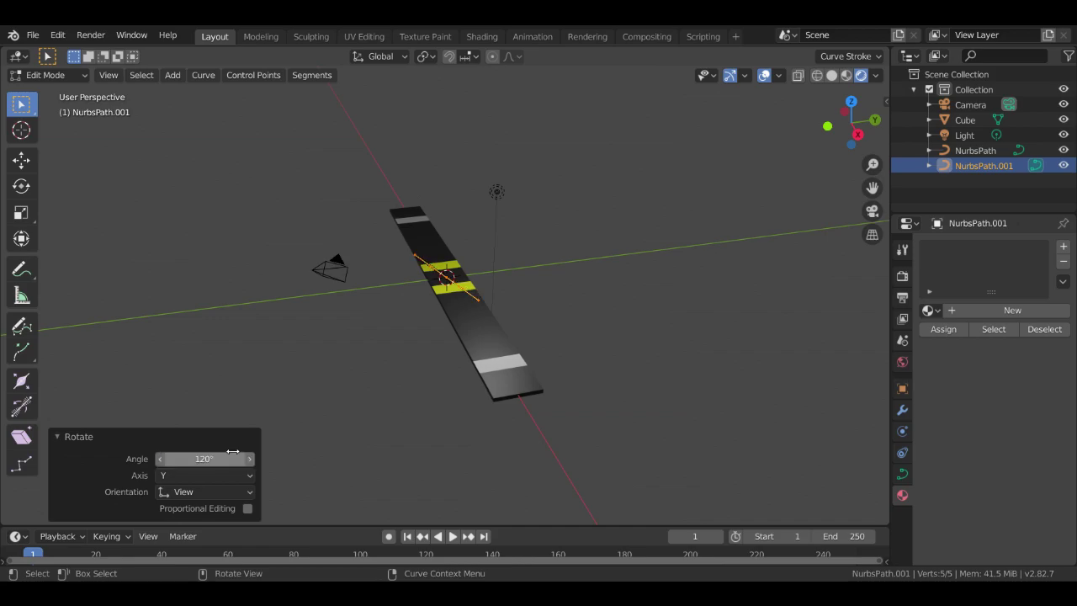
pyautogui.click(234, 458)
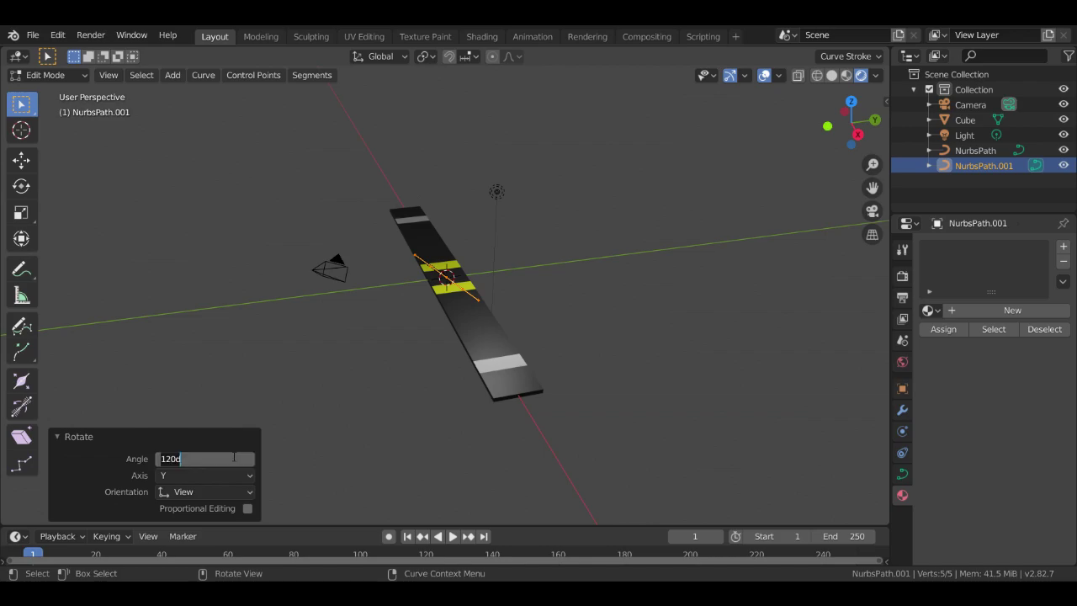
pyautogui.write('180')
pyautogui.press('Return')
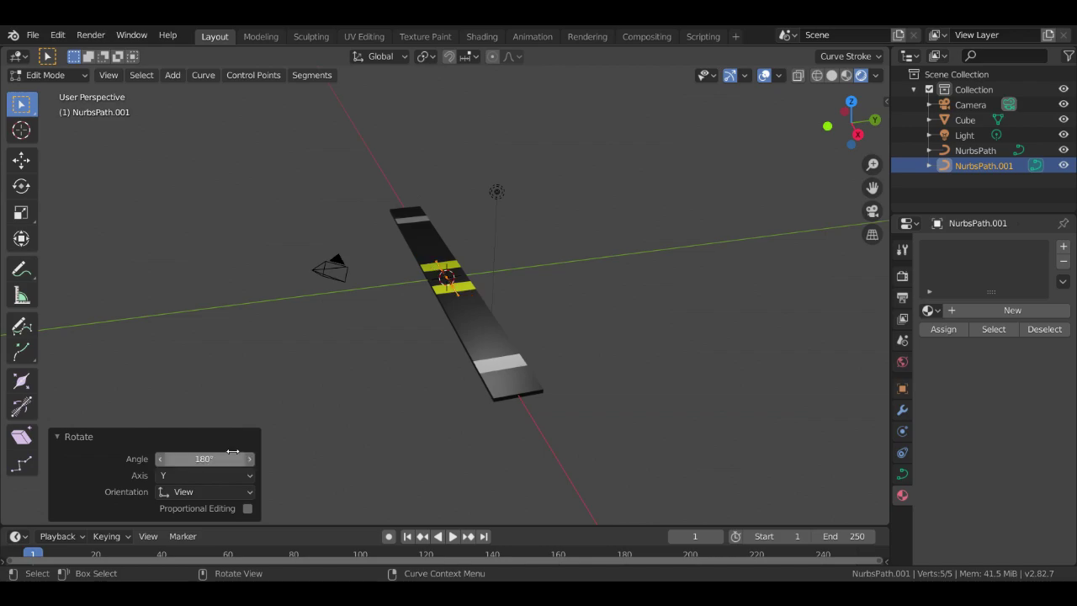
# Switch the rotation axis to X, try angles of 90° and 360°, then reset the angle to 0° and deselect the control points
pyautogui.moveTo(479, 384); pyautogui.dragTo(216, 435, button='middle')
pyautogui.click(231, 473)
pyautogui.click(228, 489)
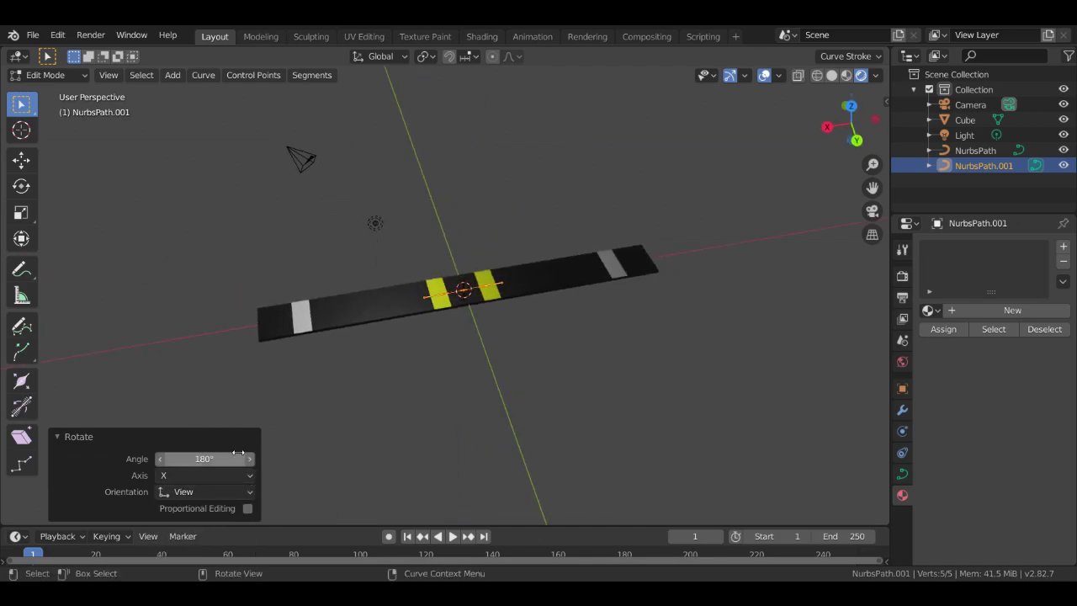
pyautogui.click(234, 457)
pyautogui.write('90')
pyautogui.press('Return')
pyautogui.click(234, 458)
pyautogui.write('360')
pyautogui.press('Return')
pyautogui.moveTo(235, 458); pyautogui.dragTo(194, 458)
pyautogui.click(235, 458)
pyautogui.write('0')
pyautogui.press('Return')
pyautogui.click(621, 431)
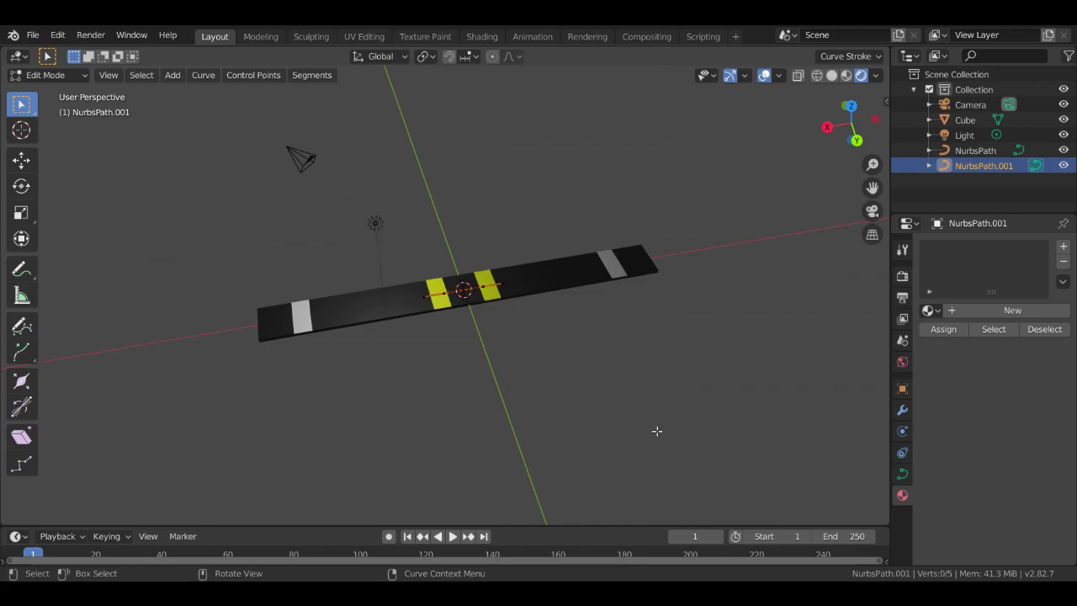
# Examine from several angles and distances how the second path lies relative to the road and its yellow stripes
pyautogui.moveTo(743, 389); pyautogui.dragTo(10, 362, button='middle')
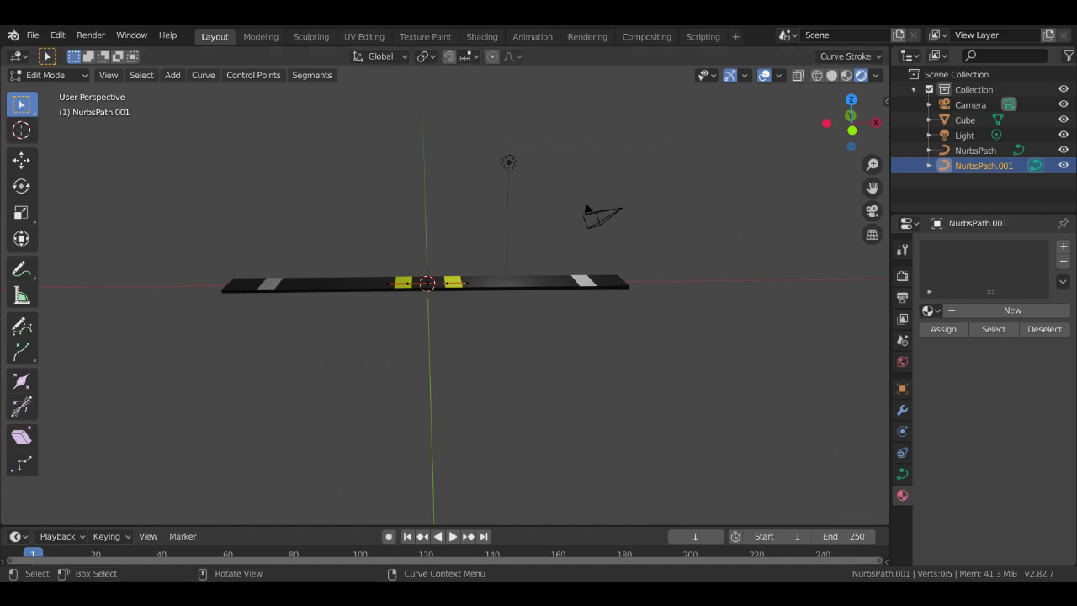
pyautogui.scroll(-4, 450, 341)
pyautogui.scroll(5, 423, 376)
pyautogui.scroll(2, 424, 367)
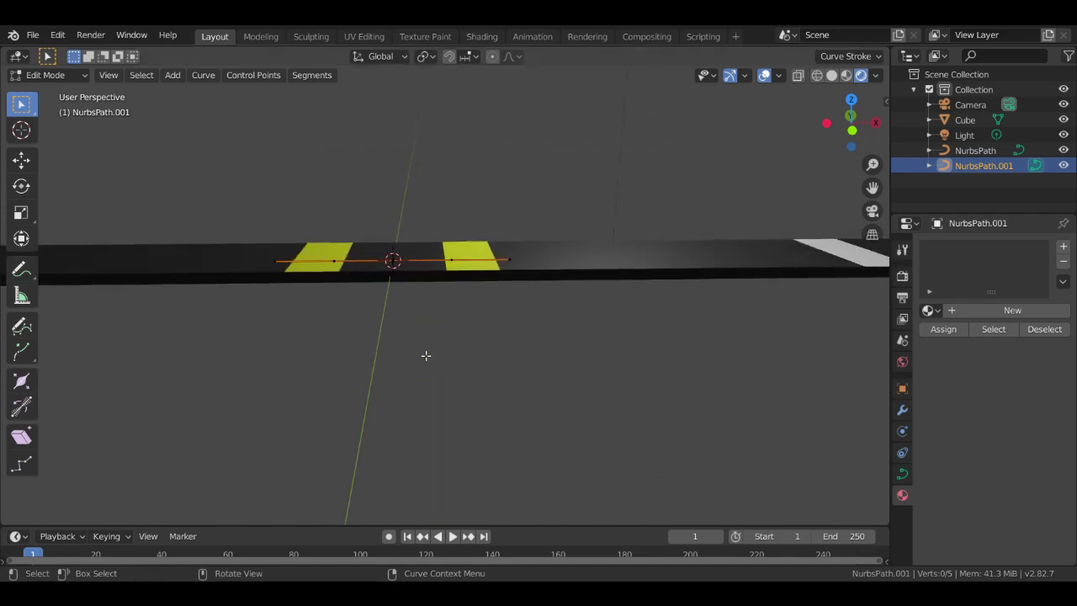
pyautogui.scroll(-1, 426, 361)
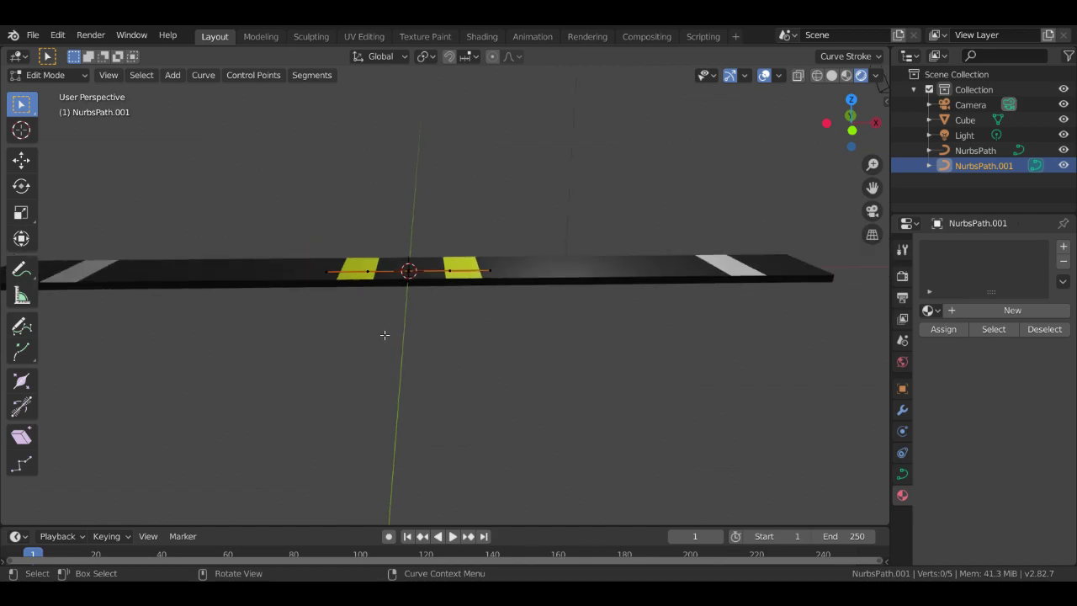
pyautogui.scroll(1, 383, 334)
pyautogui.scroll(-3, 382, 325)
pyautogui.moveTo(382, 325); pyautogui.dragTo(385, 366, button='middle')
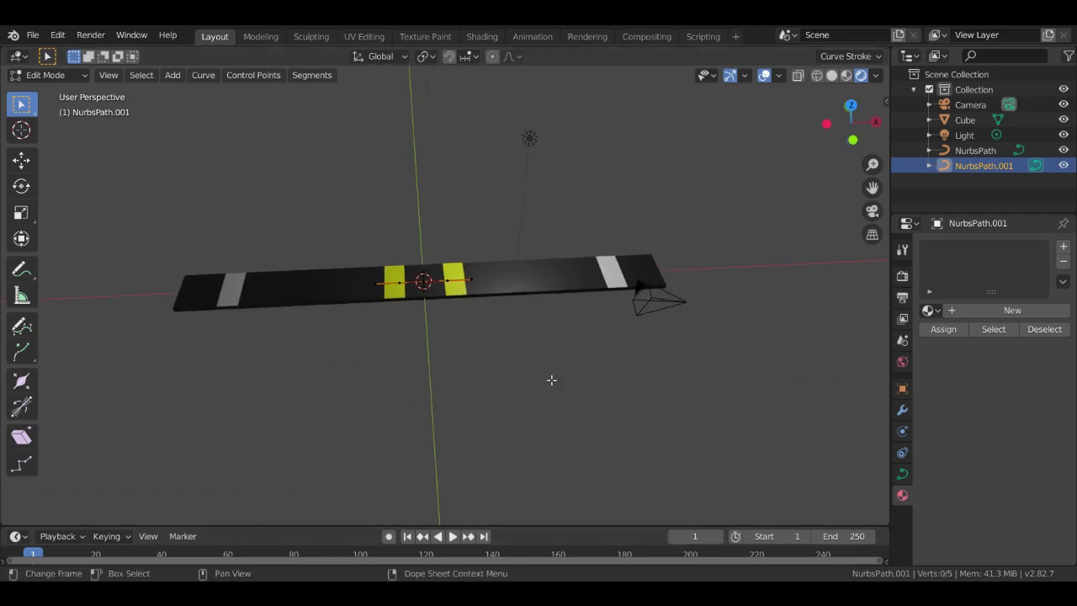
pyautogui.moveTo(506, 260); pyautogui.dragTo(492, 220, button='middle')
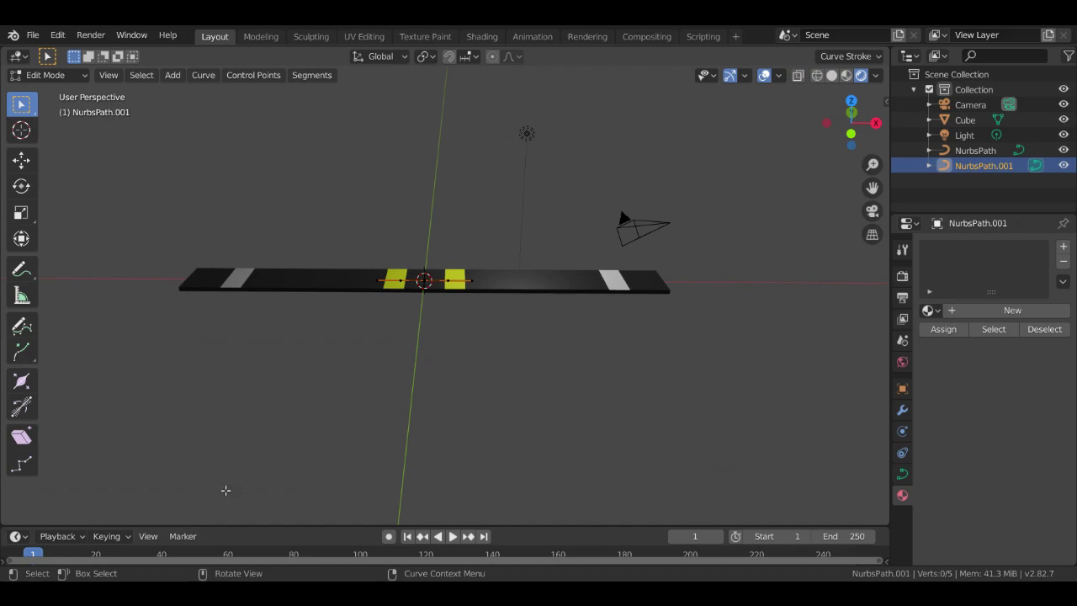
# Select a control point of the second path and extend the selection to all of its linked points
pyautogui.click(393, 279)
pyautogui.moveTo(421, 440); pyautogui.dragTo(455, 493, button='middle')
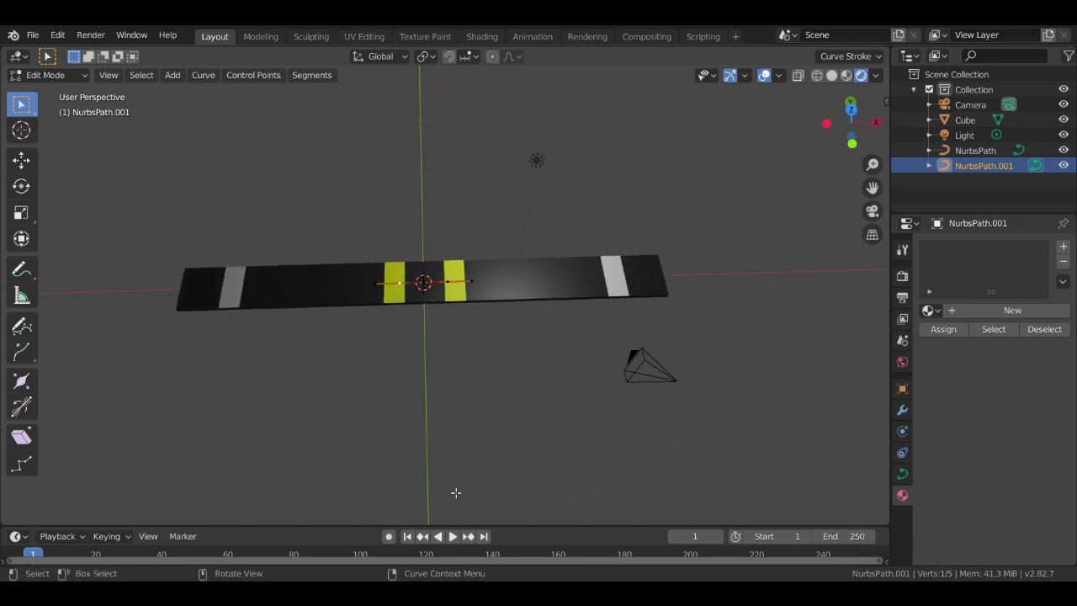
pyautogui.hotkey('ctrl', 'l')
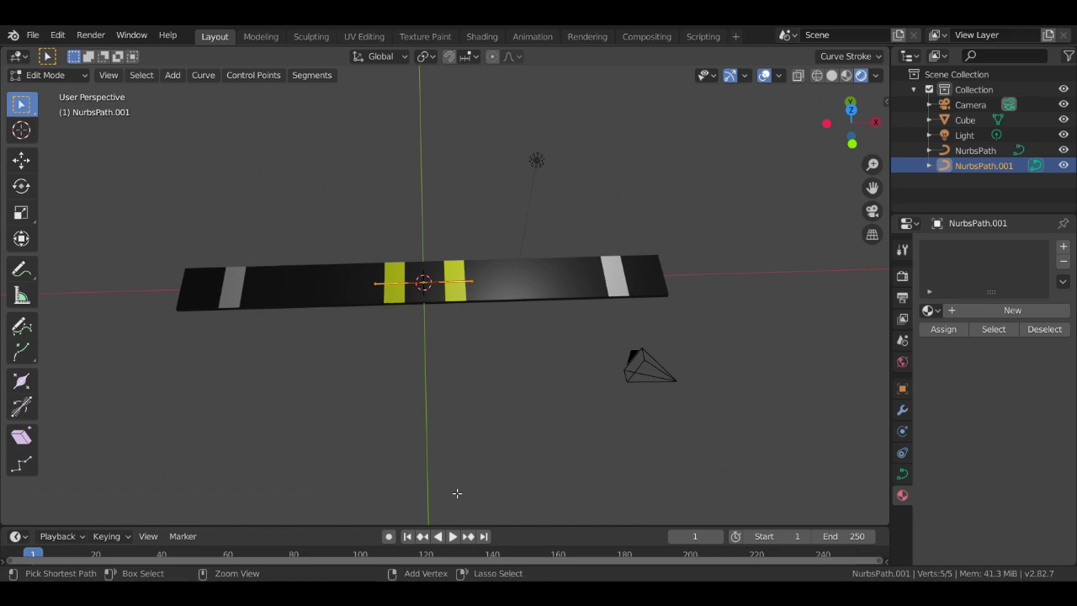
# Try rotating the second path's control points 90° about the view's Z axis, and reset the angle to 0°
pyautogui.press('Tab')
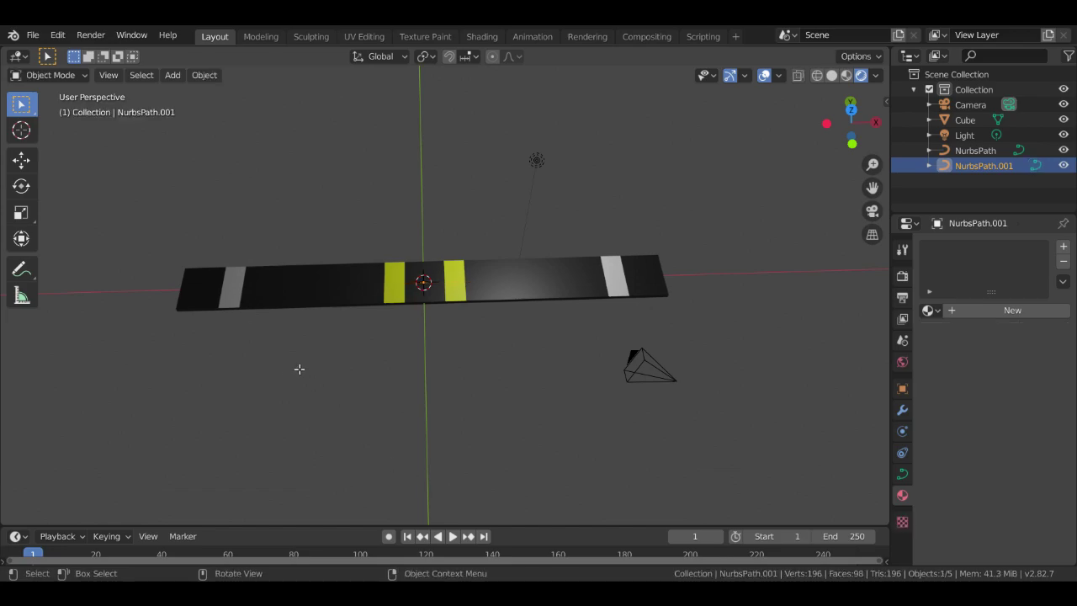
pyautogui.press('Tab')
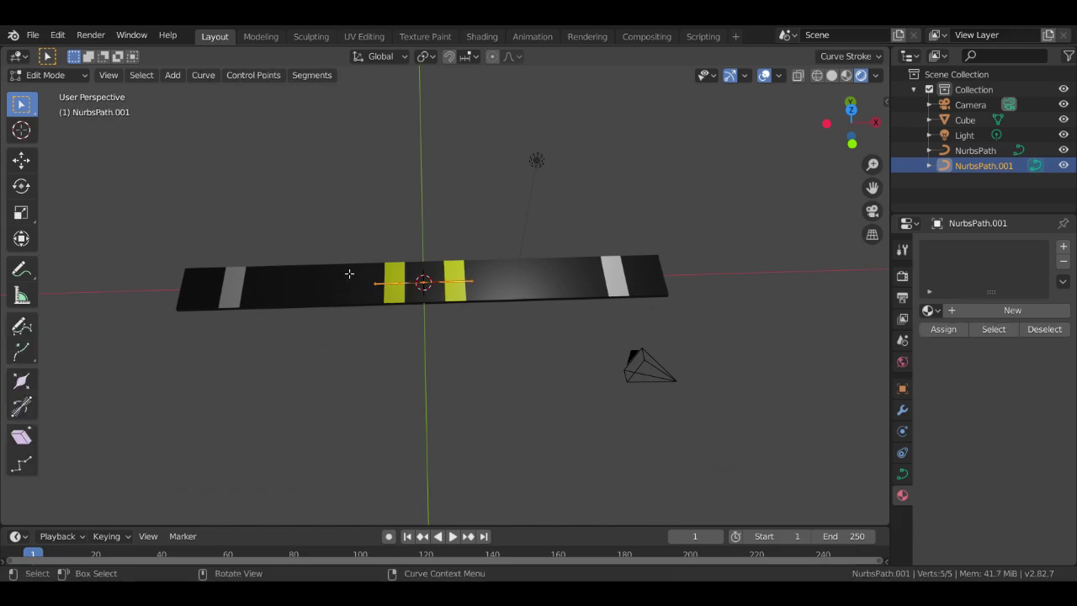
pyautogui.write('r90')
pyautogui.press('Return')
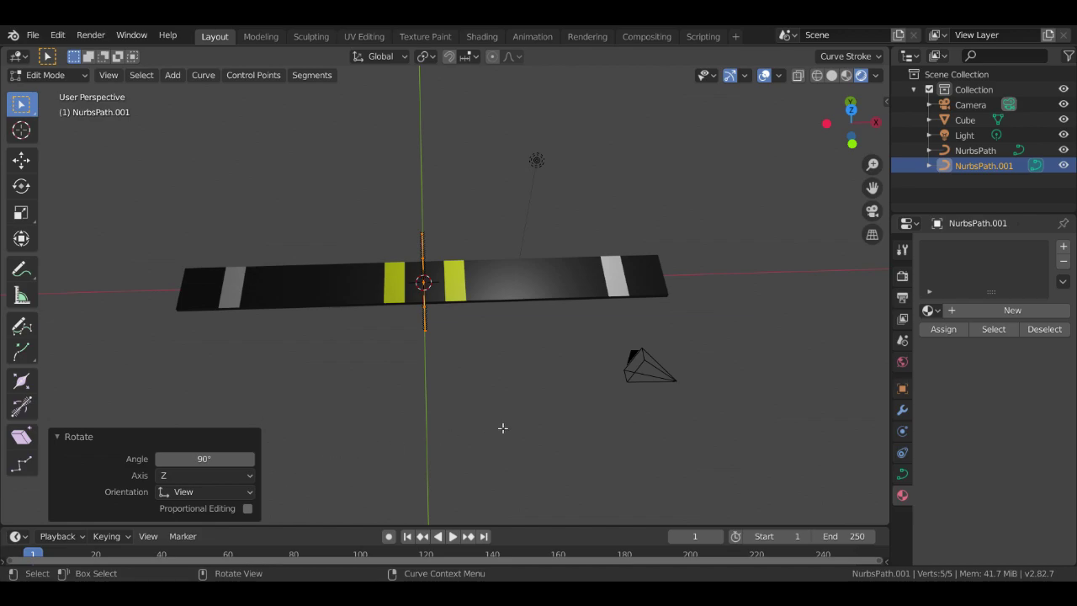
pyautogui.moveTo(535, 441); pyautogui.dragTo(678, 378, button='middle')
pyautogui.click(237, 458)
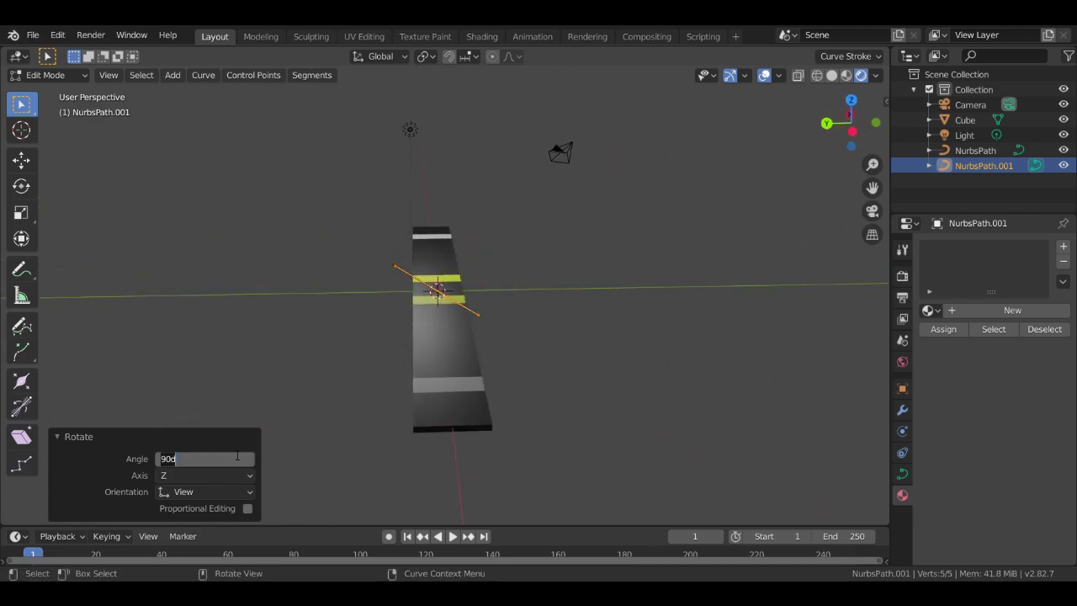
pyautogui.write('0')
pyautogui.press('Return')
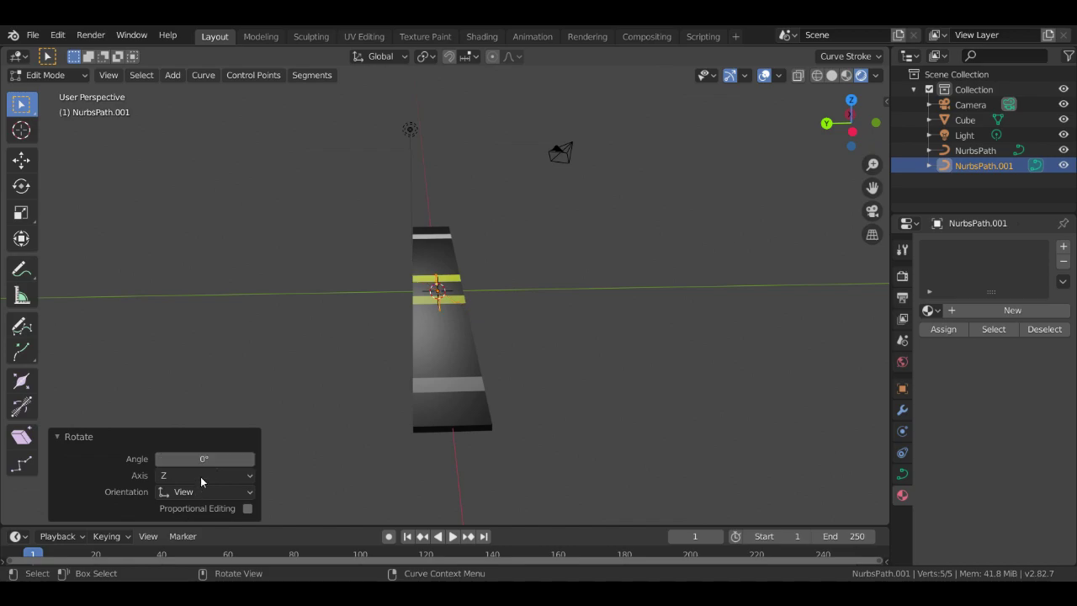
# Enable proportional editing for the rotation, switch its axis to Y and try an angle of 90°
pyautogui.click(204, 474)
pyautogui.click(154, 510)
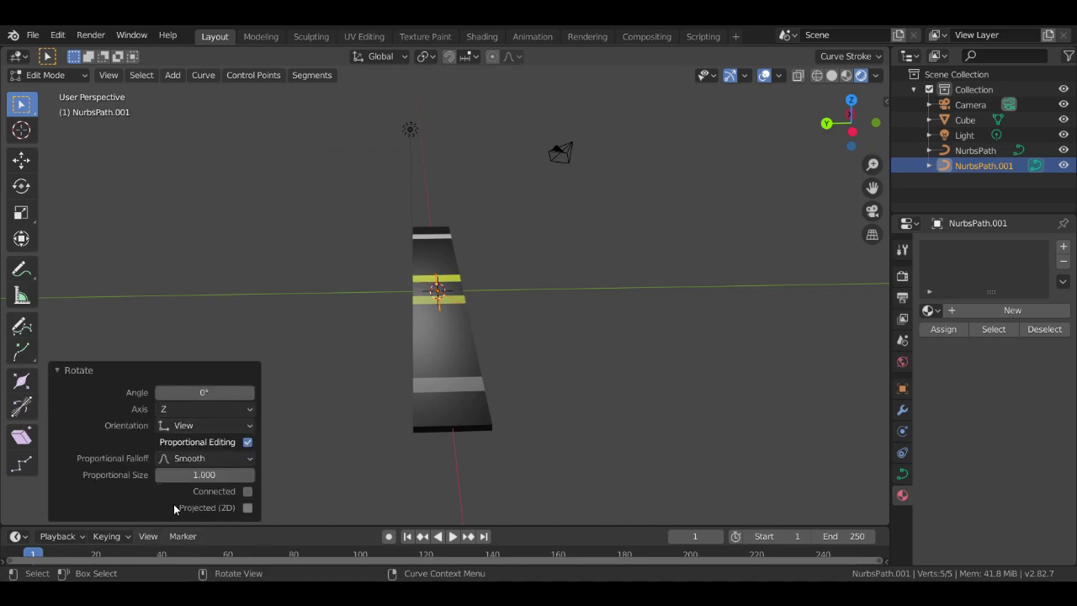
pyautogui.click(189, 424)
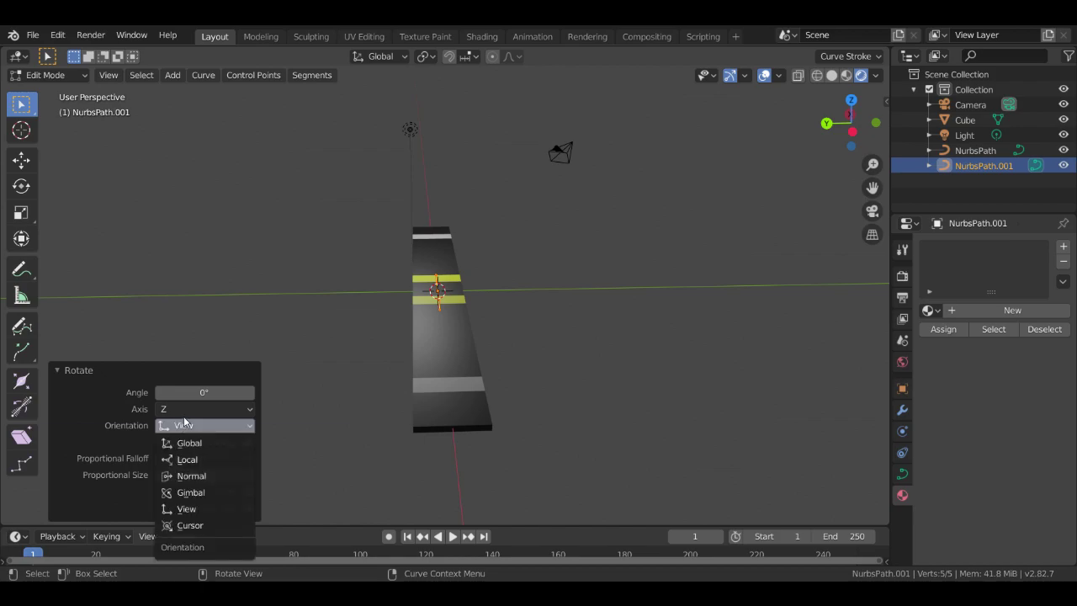
pyautogui.click(188, 412)
pyautogui.click(190, 410)
pyautogui.click(183, 438)
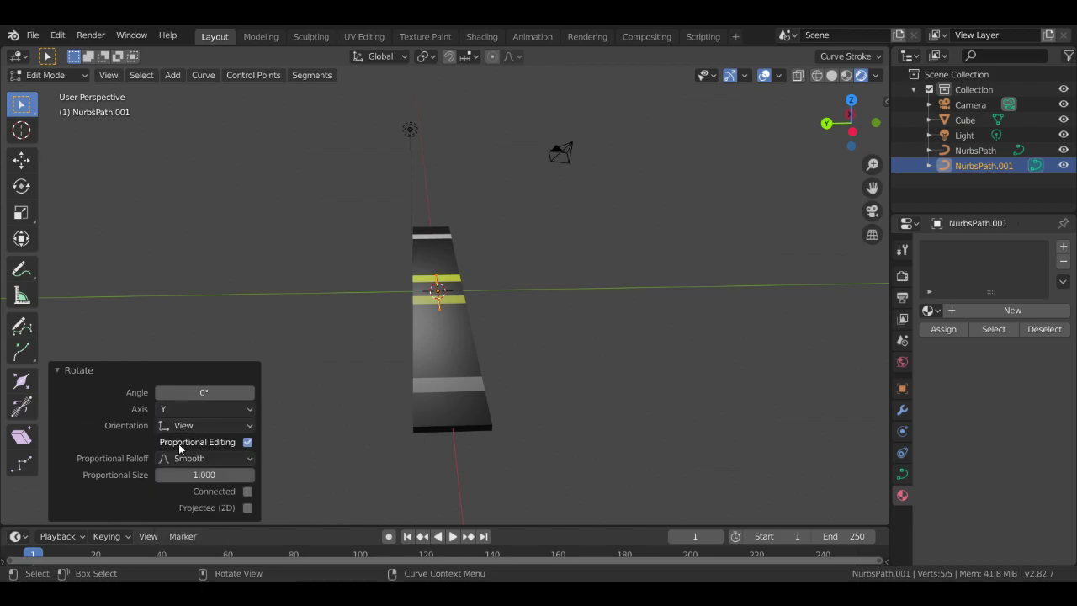
pyautogui.click(210, 394)
pyautogui.write('90')
pyautogui.press('Return')
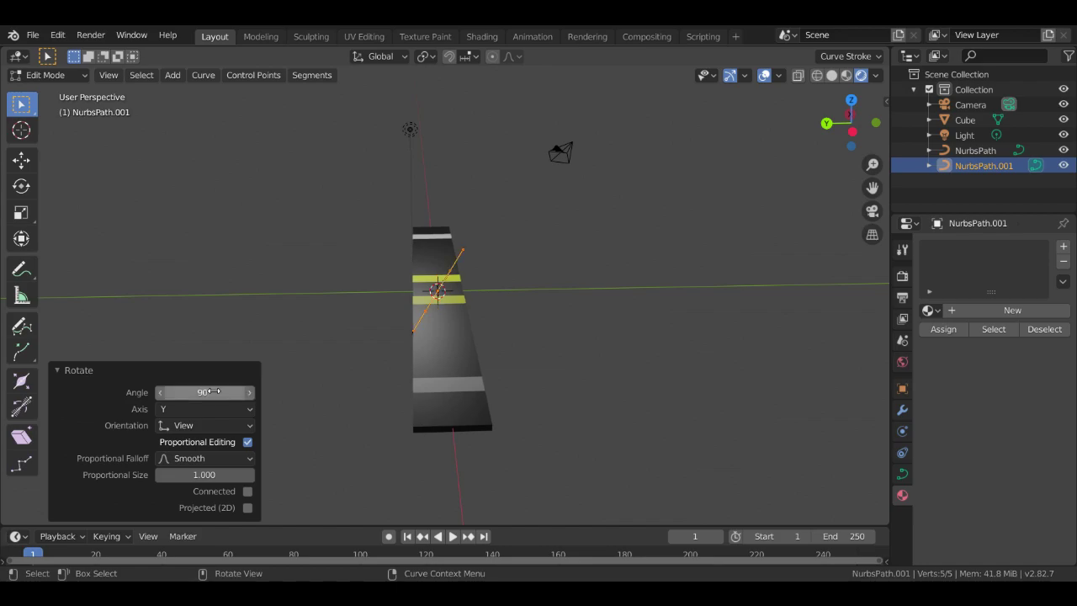
# Raise the Y-axis rotation angle to 360° and compare the Global and View orientations, ending with Global
pyautogui.moveTo(303, 283); pyautogui.dragTo(340, 263, button='middle')
pyautogui.moveTo(253, 394); pyautogui.dragTo(335, 394)
pyautogui.click(214, 426)
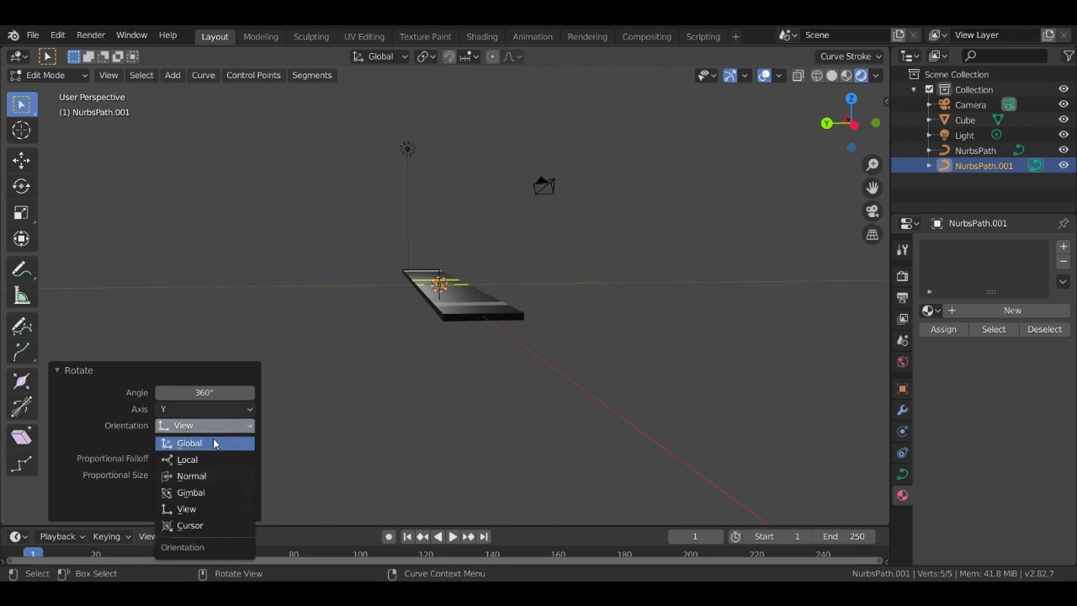
pyautogui.click(214, 442)
pyautogui.moveTo(536, 406); pyautogui.dragTo(395, 471, button='middle')
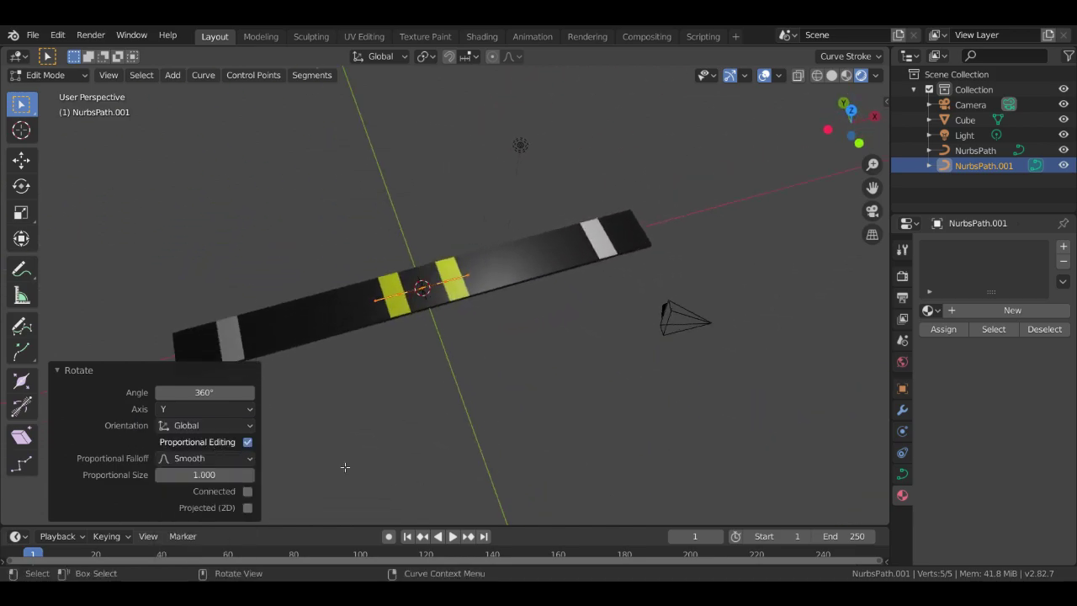
pyautogui.click(212, 426)
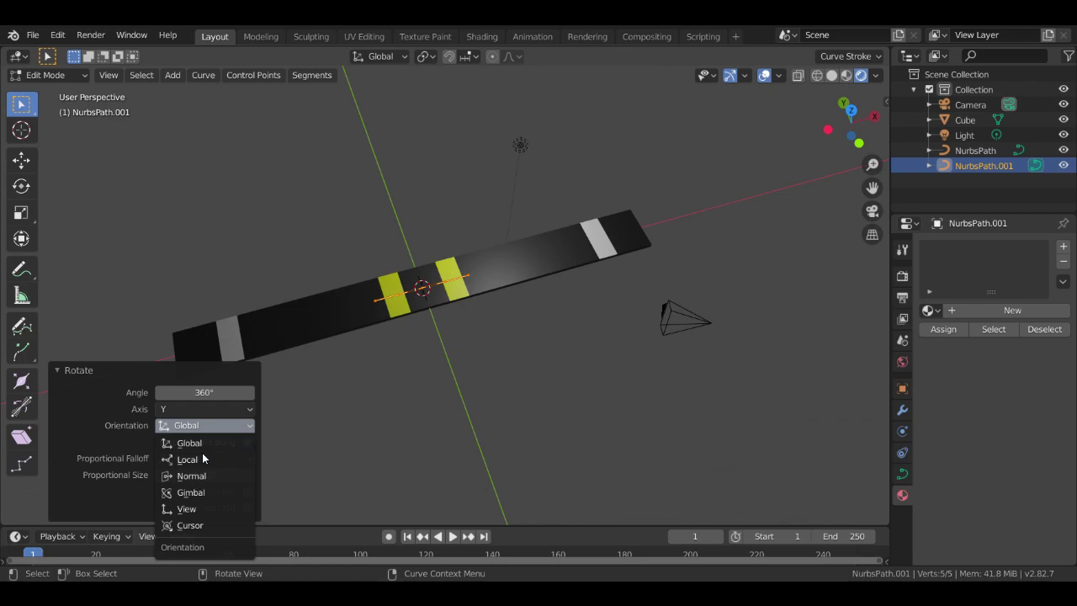
pyautogui.click(202, 453)
pyautogui.click(194, 426)
pyautogui.click(186, 510)
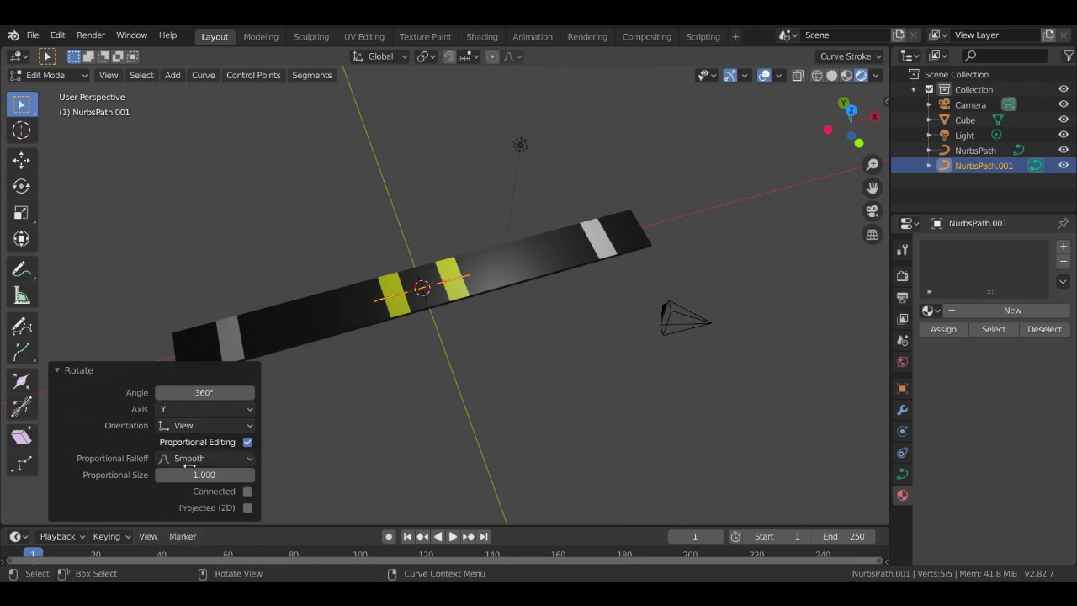
pyautogui.click(197, 426)
pyautogui.click(189, 443)
# Rotate the second path's control points freehand across the road and adjust the angle to -90° about the Z axis
pyautogui.press('g')
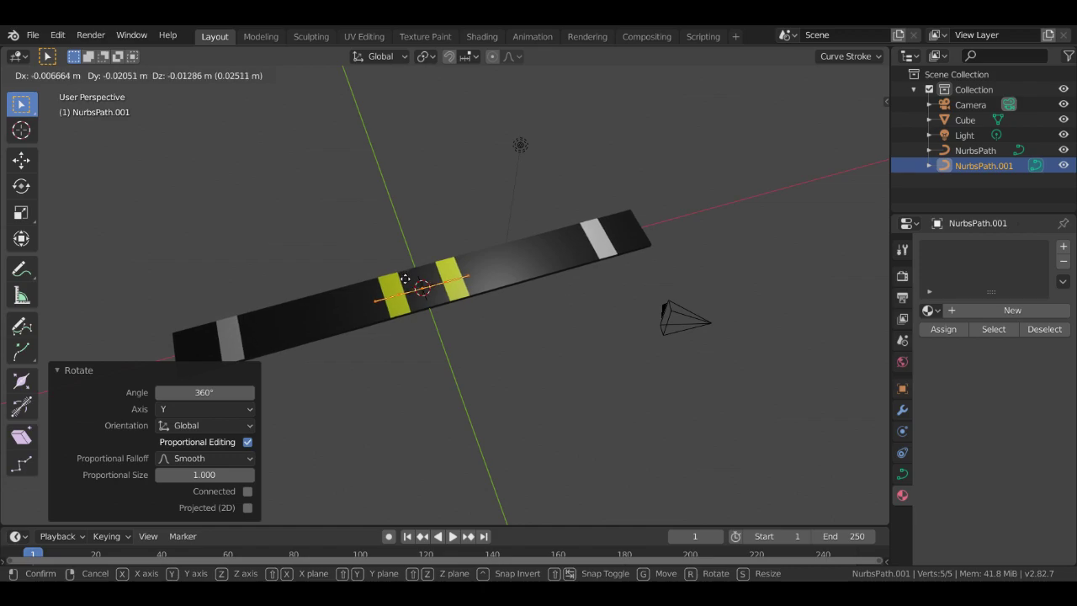
pyautogui.press('r')
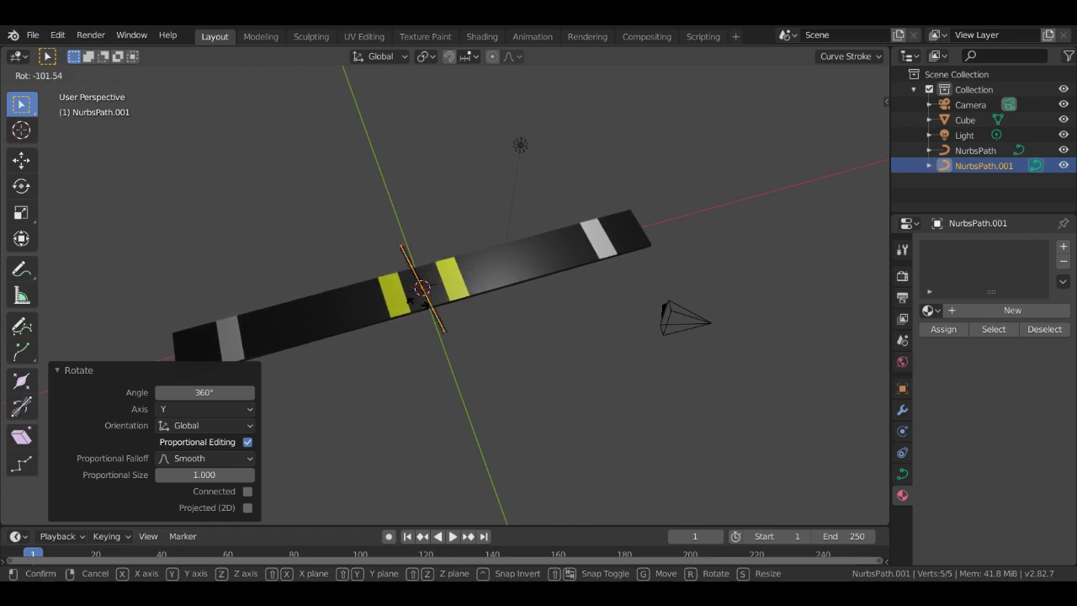
pyautogui.click(415, 300)
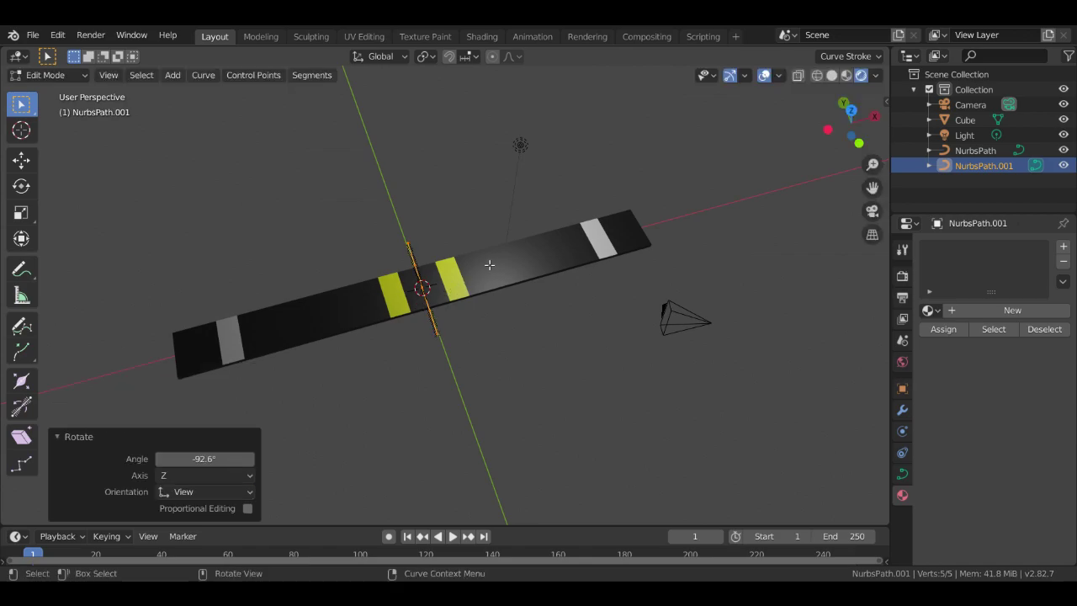
pyautogui.moveTo(502, 220); pyautogui.dragTo(315, 164, button='middle')
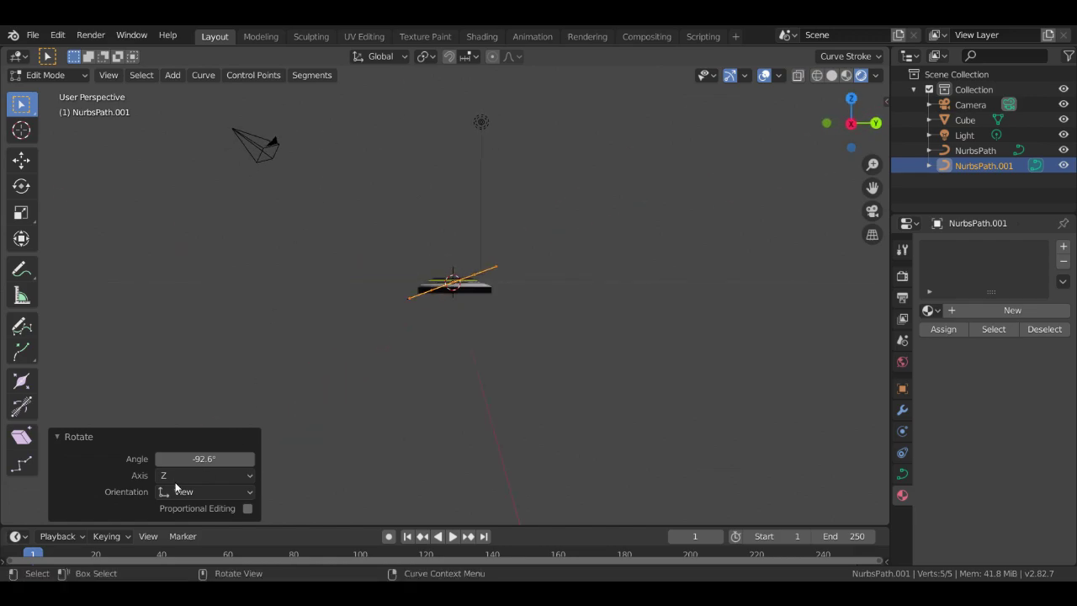
pyautogui.click(202, 476)
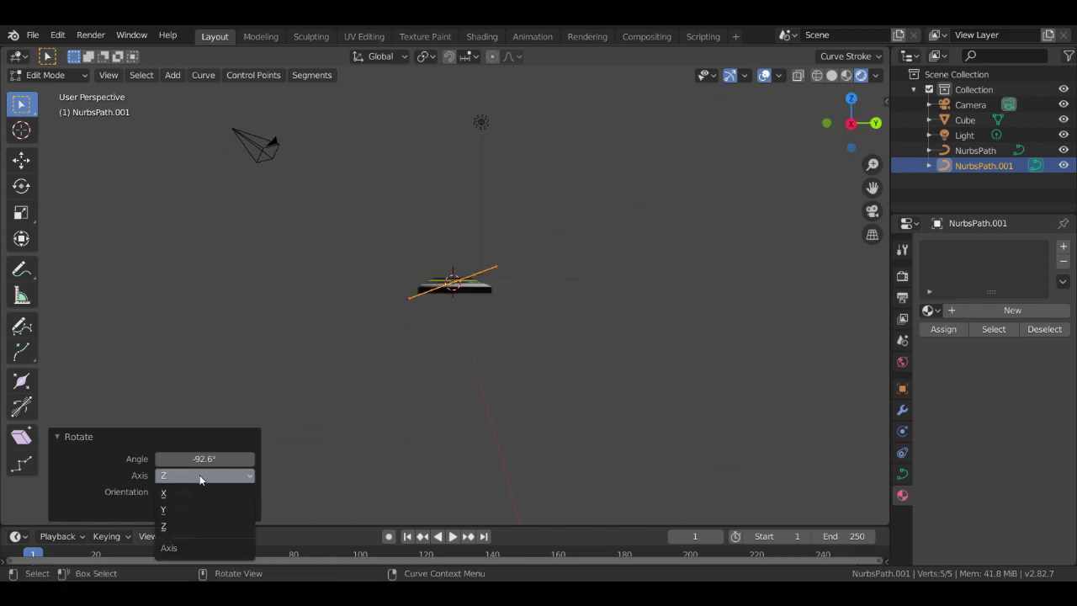
pyautogui.click(174, 527)
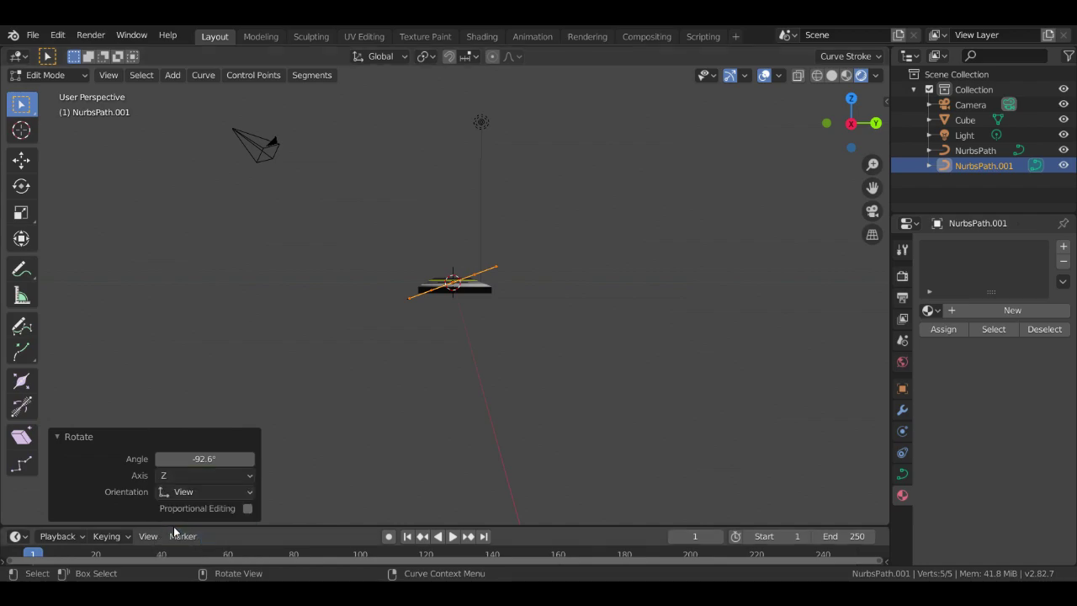
pyautogui.click(188, 457)
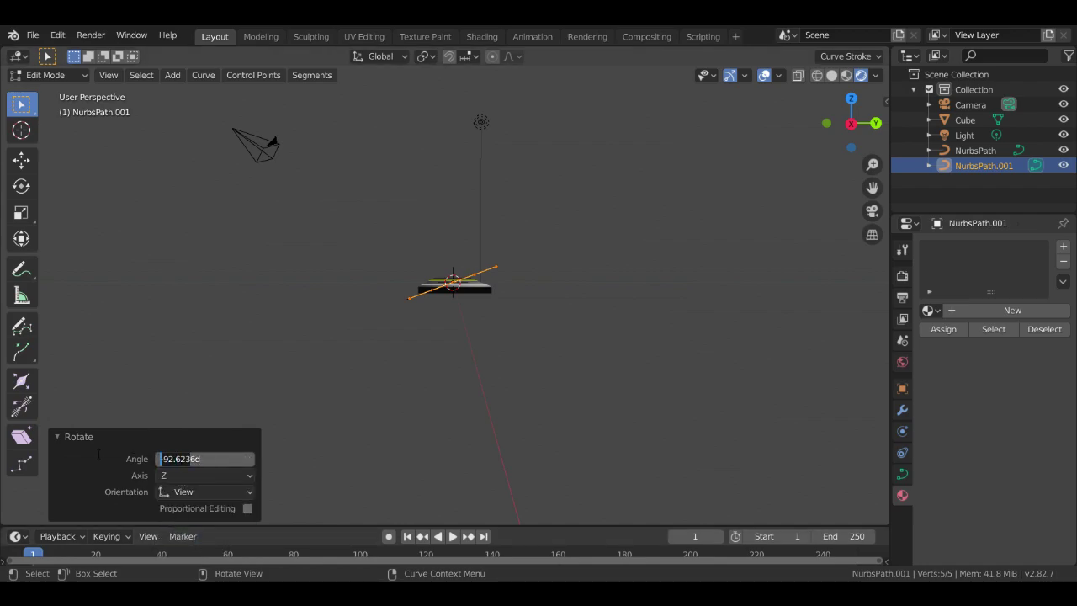
pyautogui.write('0')
pyautogui.press('Return')
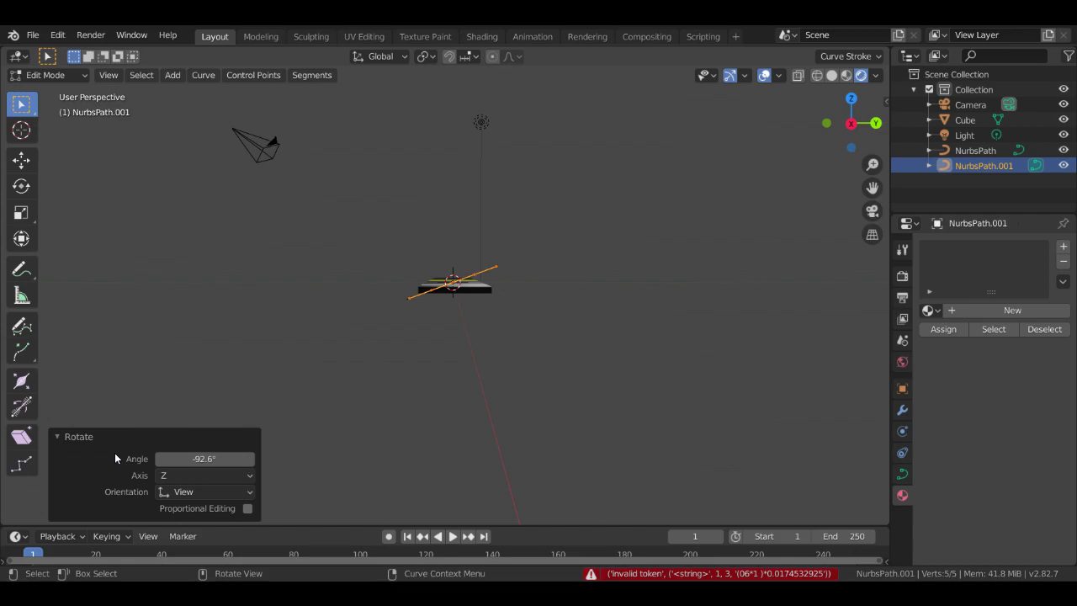
pyautogui.moveTo(161, 464); pyautogui.dragTo(271, 448)
# Switch the rotation axis to X and try angles of -173° and 250° while checking the path against the road
pyautogui.click(211, 475)
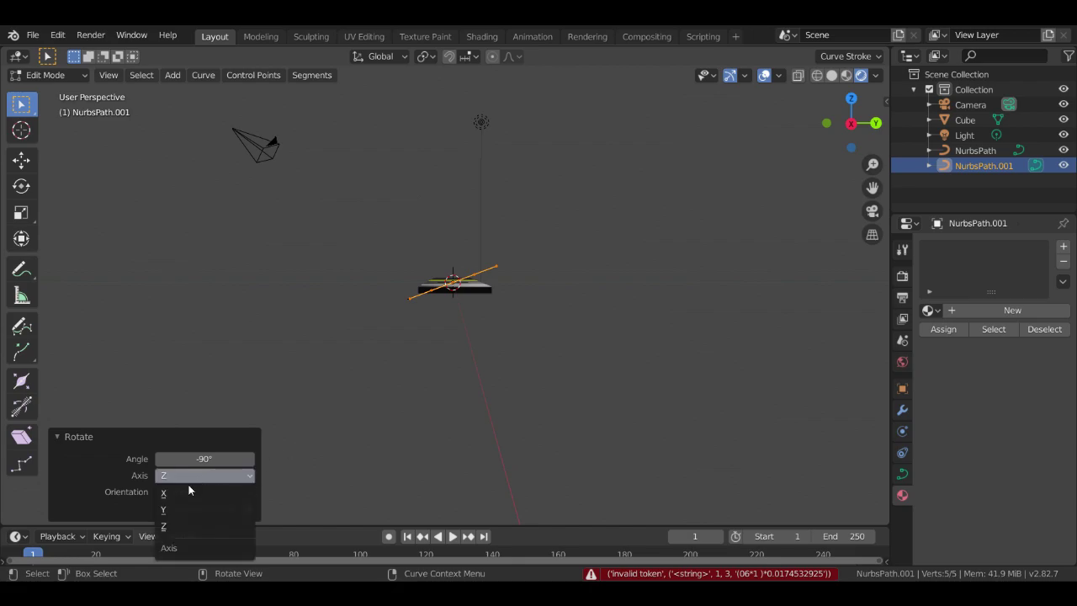
pyautogui.click(188, 493)
pyautogui.moveTo(202, 459); pyautogui.dragTo(165, 459)
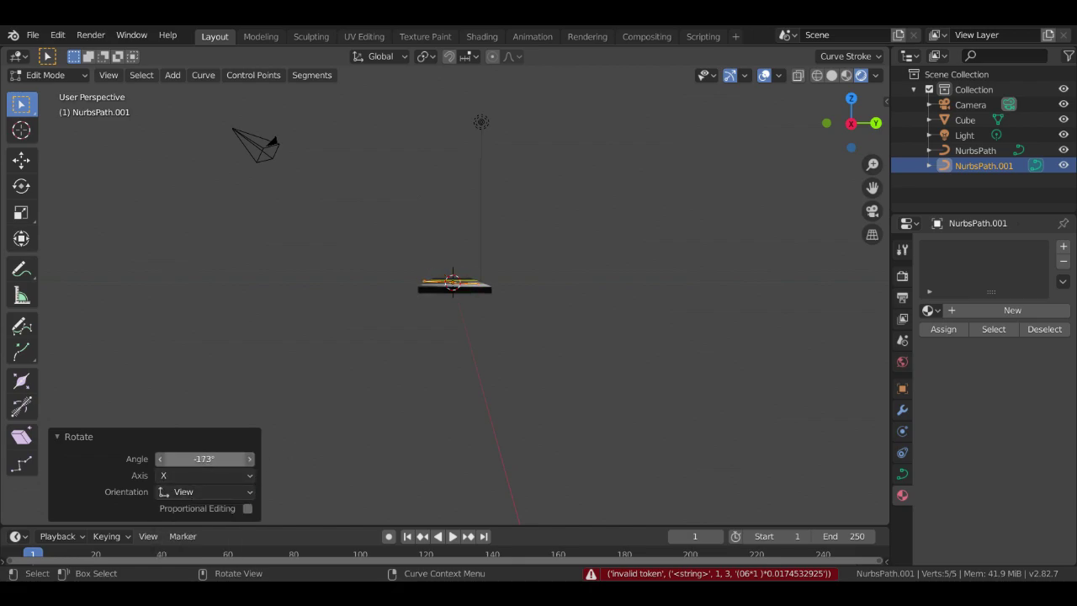
pyautogui.moveTo(493, 339); pyautogui.dragTo(657, 424, button='middle')
pyautogui.moveTo(240, 459); pyautogui.dragTo(594, 458)
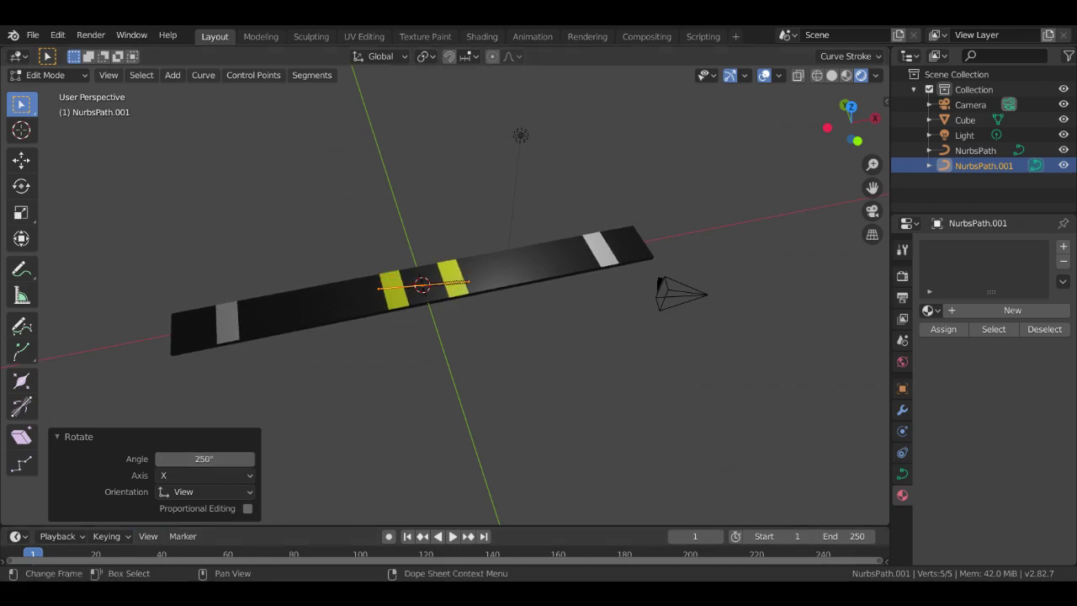
# Enable proportional editing, switch the 250° rotation to the Y axis, and deselect the control points to inspect the path up close
pyautogui.click(248, 508)
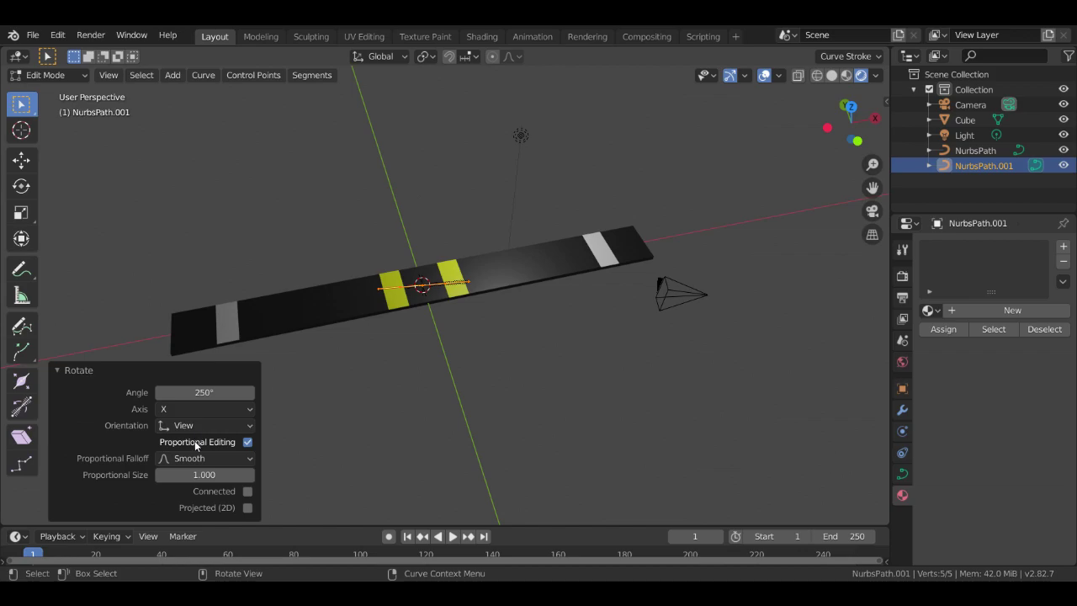
pyautogui.click(199, 410)
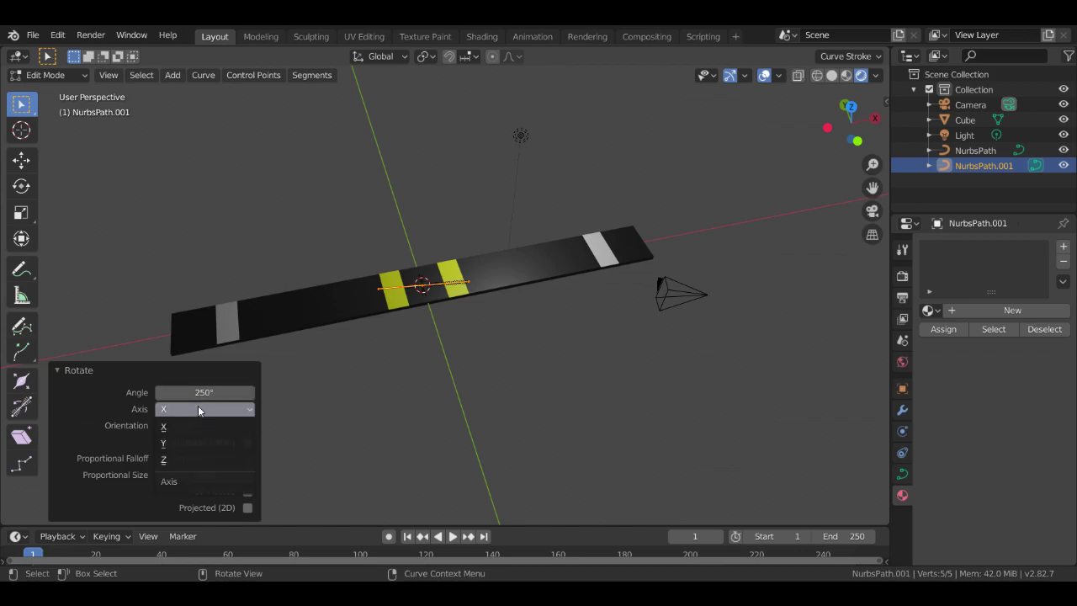
pyautogui.click(175, 444)
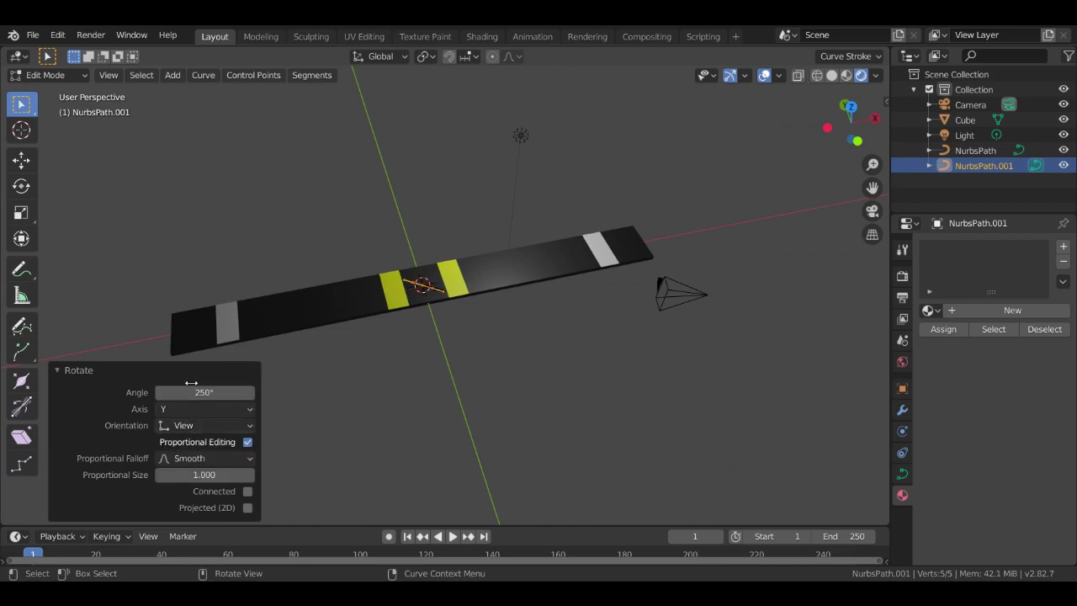
pyautogui.hotkey('alt', 'a')
pyautogui.moveTo(537, 329); pyautogui.dragTo(683, 372, button='middle')
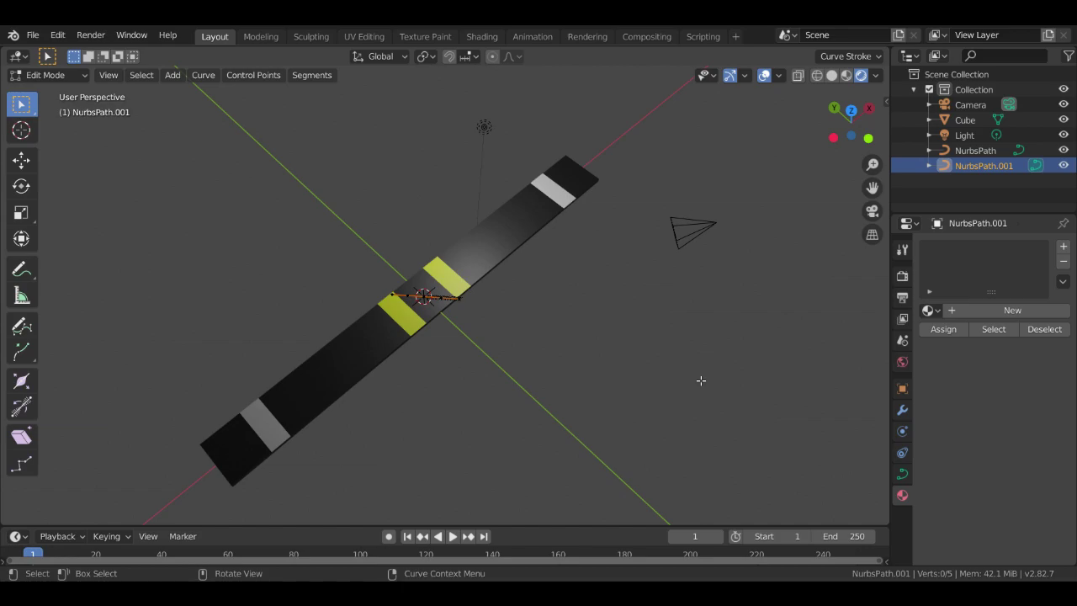
pyautogui.scroll(-2, 510, 356)
pyautogui.scroll(6, 514, 351)
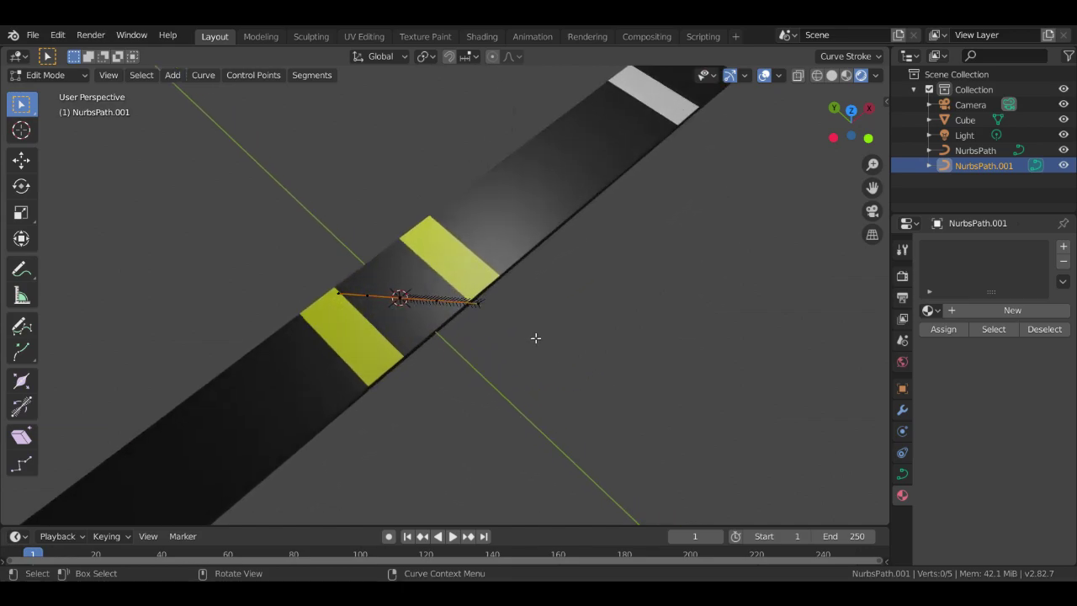
# Undo the path rotations and the creation of both path curves, back to the road, camera and light only
pyautogui.hotkey('ctrl', 'z')
pyautogui.hotkey('ctrl', 'z')
pyautogui.hotkey('ctrl', 'z')
pyautogui.hotkey('ctrl', 'z')
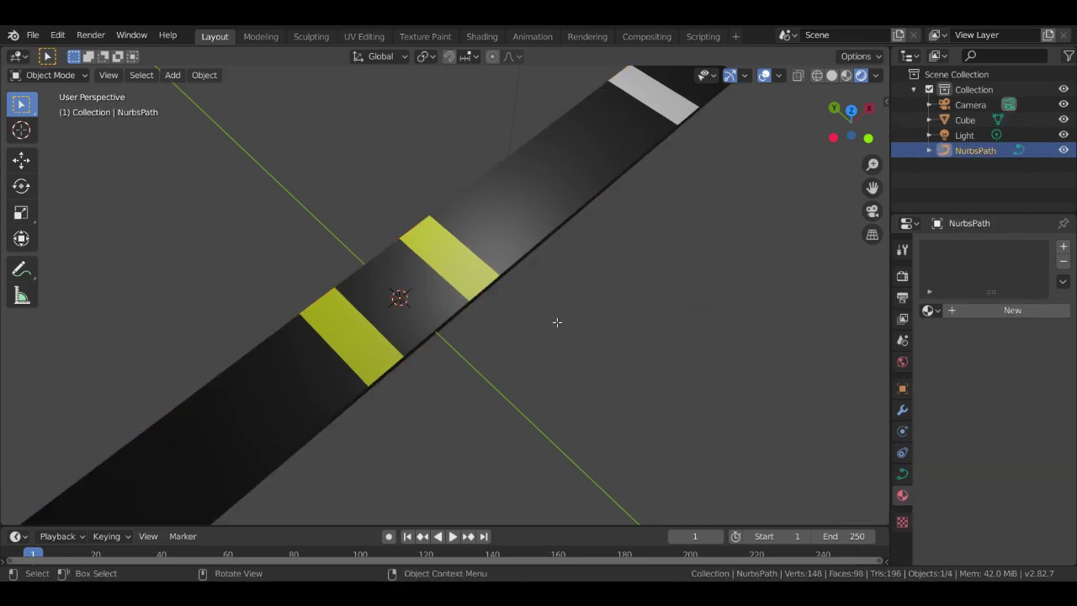
pyautogui.scroll(-3, 496, 409)
pyautogui.moveTo(536, 370); pyautogui.dragTo(606, 320, button='middle')
pyautogui.press('Tab')
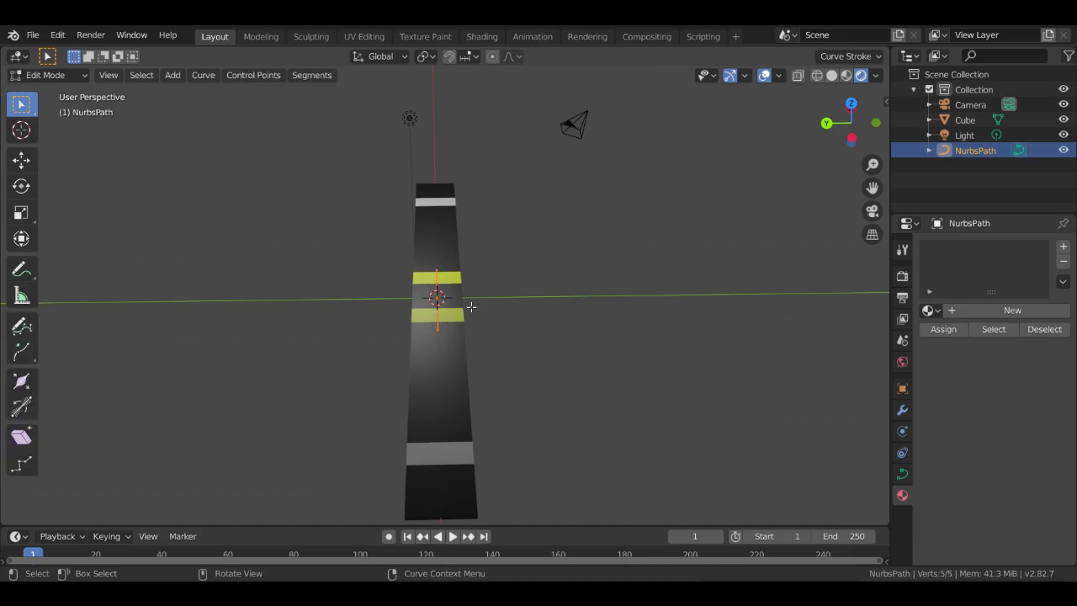
pyautogui.press('ctrl')
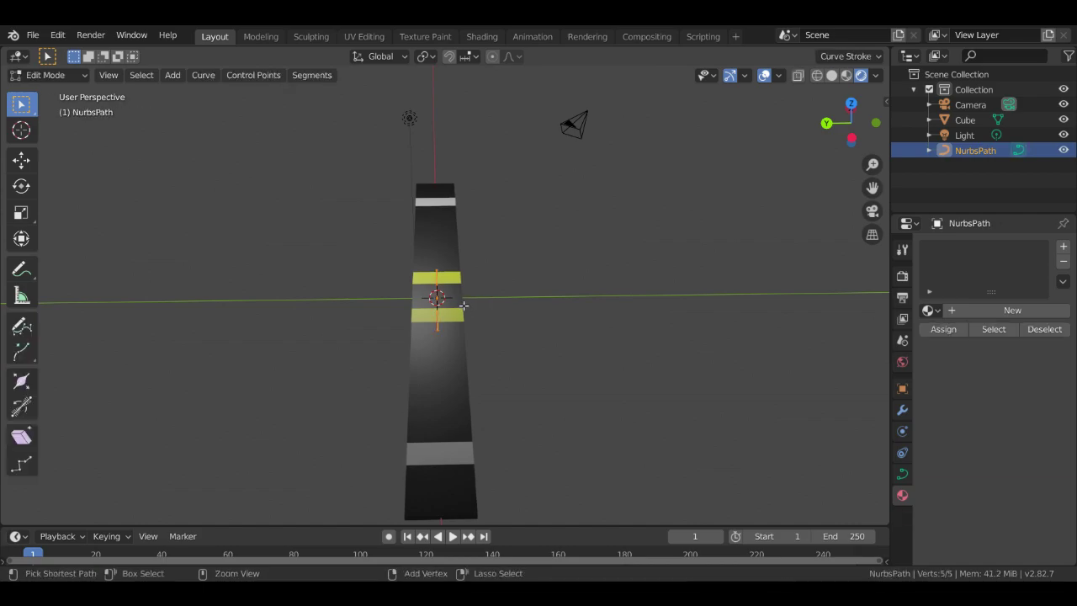
pyautogui.hotkey('ctrl', 'z')
pyautogui.hotkey('ctrl', 'z')
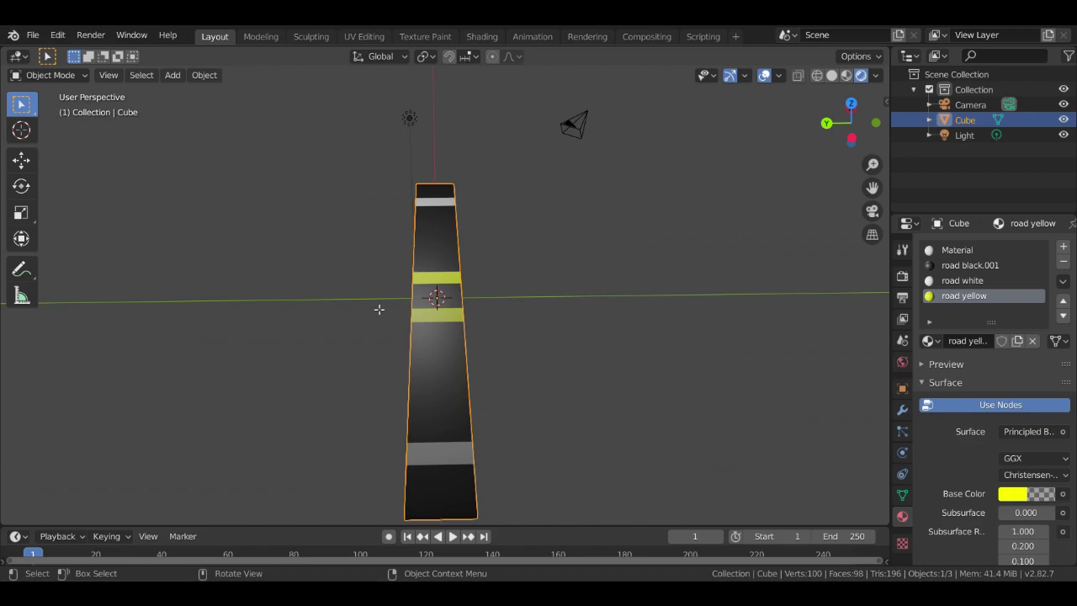
# Add a Path curve at the road's centre and start editing its control points
pyautogui.click(531, 311)
pyautogui.moveTo(531, 310); pyautogui.dragTo(356, 318, button='middle')
pyautogui.click(371, 284)
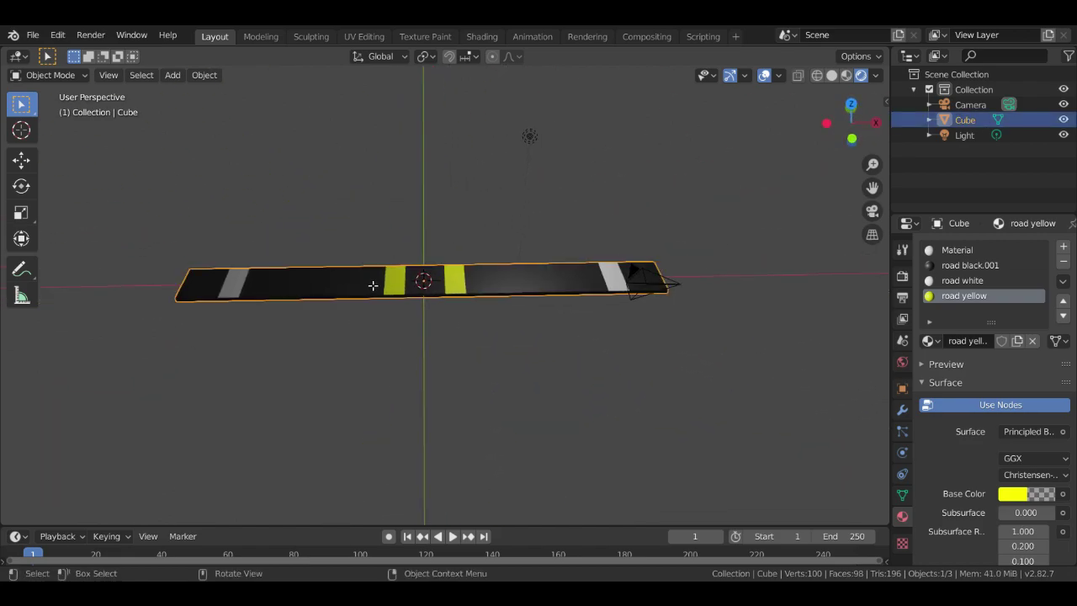
pyautogui.hotkey('shift', 'a')
pyautogui.moveTo(358, 278)
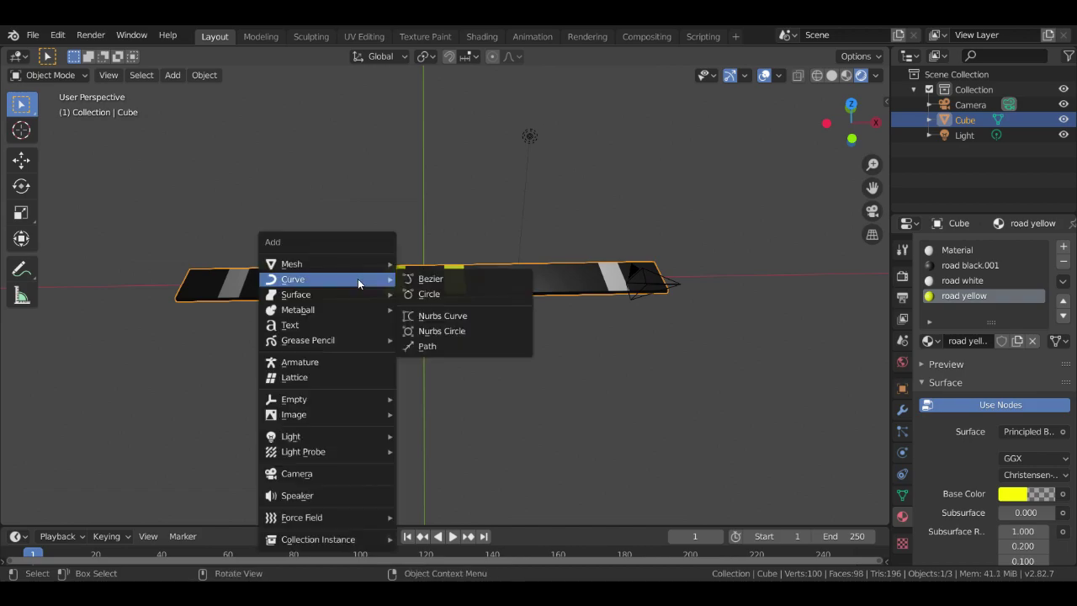
pyautogui.click(431, 346)
pyautogui.press('Tab')
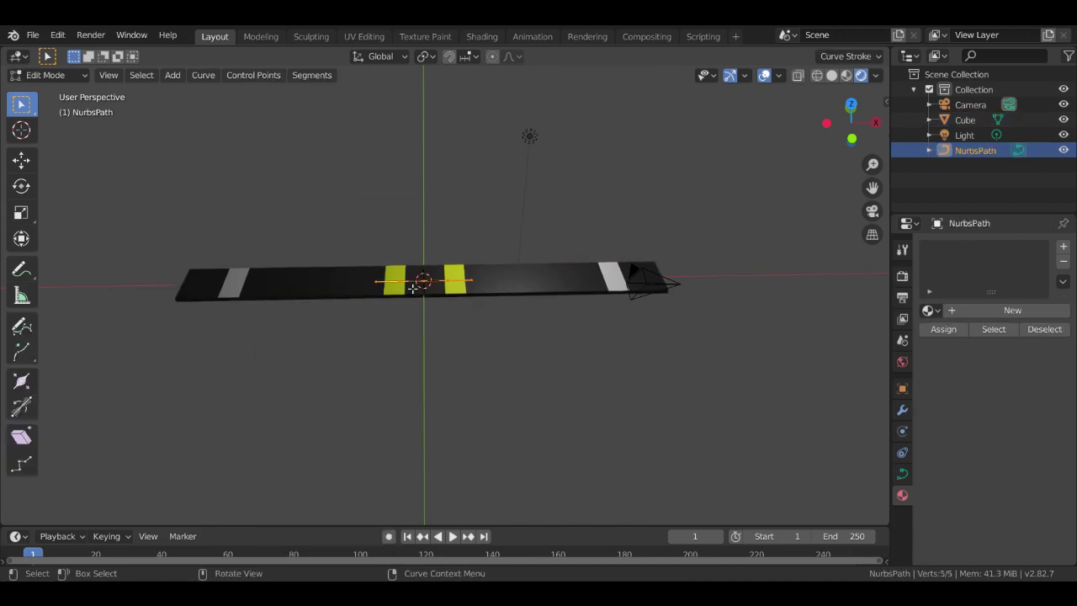
# Rotate the path's control points freehand by about 55.7° about the X axis and switch the rotation axis to Y
pyautogui.moveTo(400, 368)
pyautogui.mouseDown(button='middle')
pyautogui.moveTo(443, 322)
pyautogui.moveTo(588, 358)
pyautogui.moveTo(514, 315)
pyautogui.moveTo(496, 365)
pyautogui.moveTo(415, 374)
pyautogui.mouseUp(button='middle')
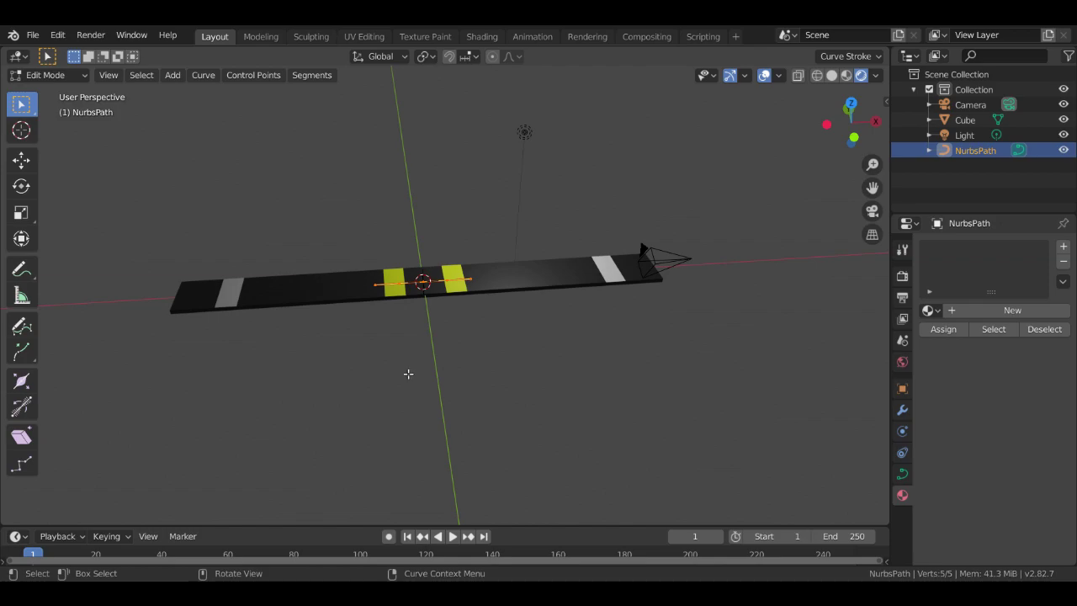
pyautogui.press('r')
pyautogui.press('x')
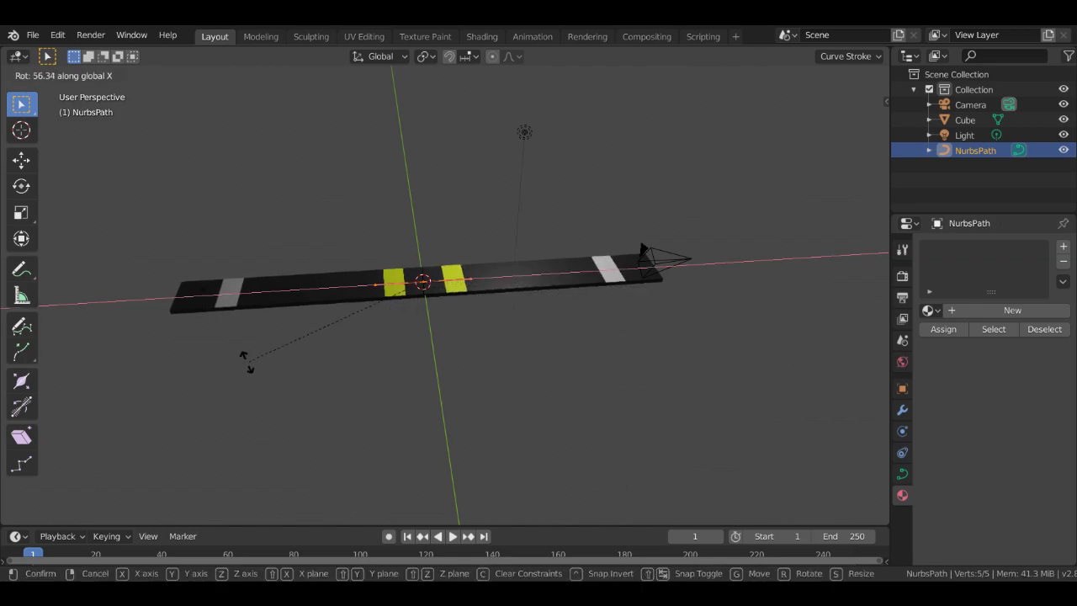
pyautogui.click(187, 389)
pyautogui.press('x')
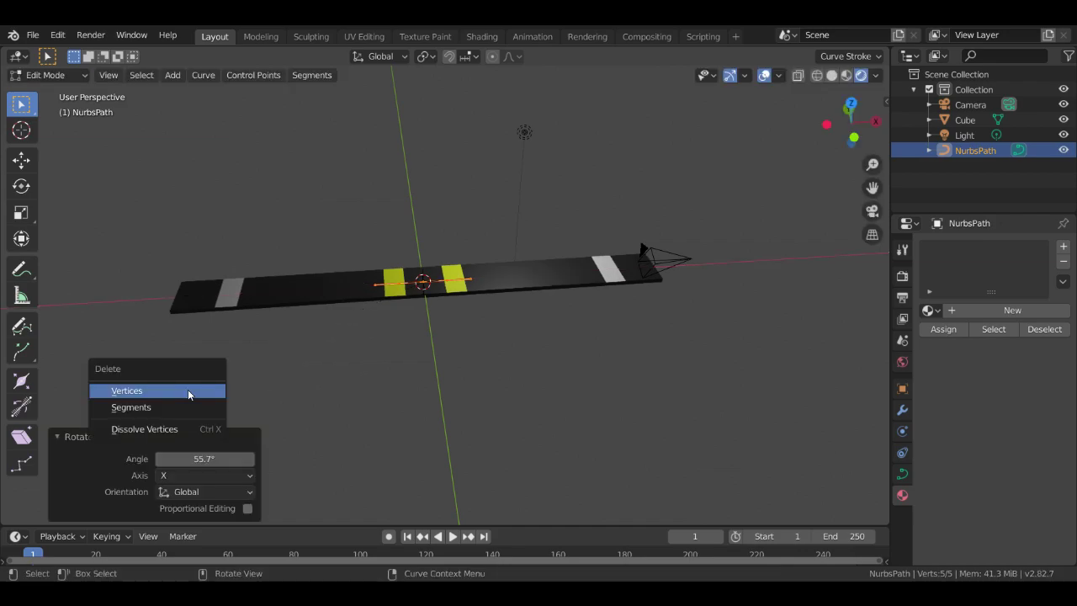
pyautogui.click(174, 481)
pyautogui.click(164, 509)
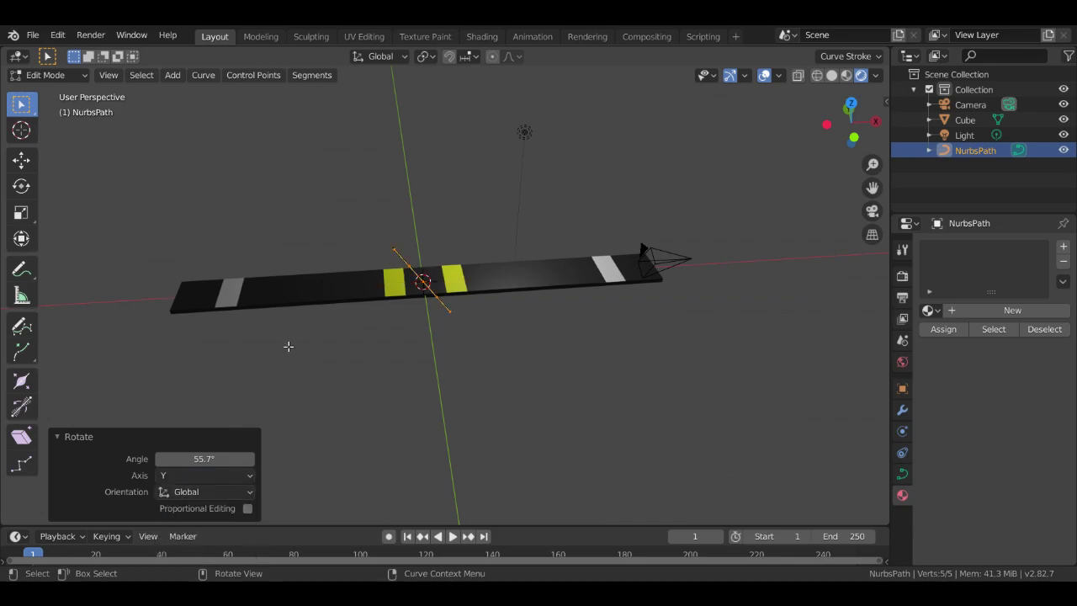
# Change the 55.7° rotation's axis from Y back to X
pyautogui.click(203, 476)
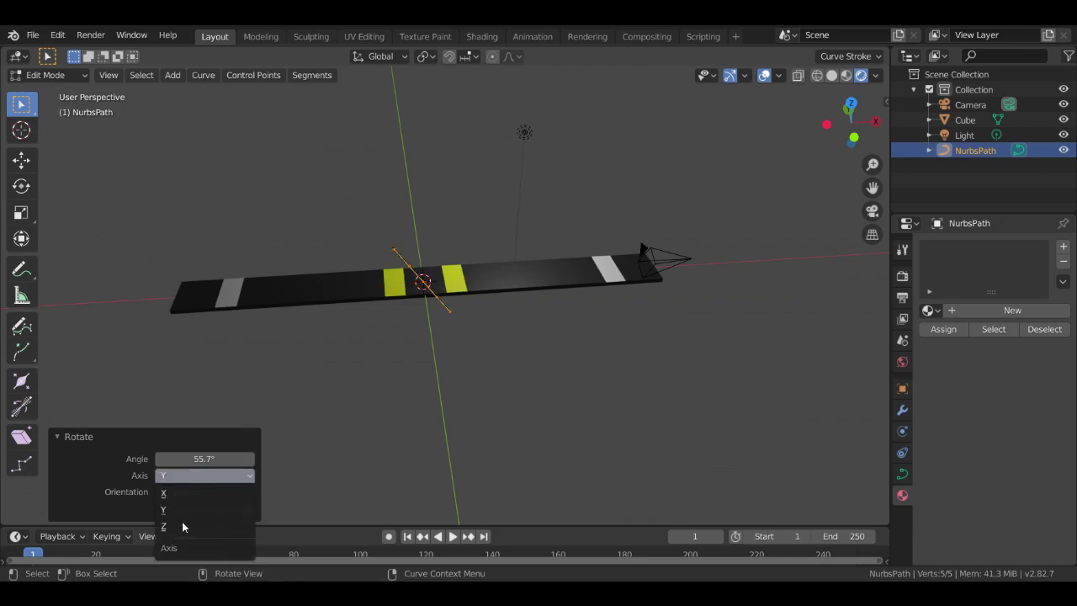
pyautogui.click(184, 510)
pyautogui.click(200, 476)
pyautogui.click(185, 494)
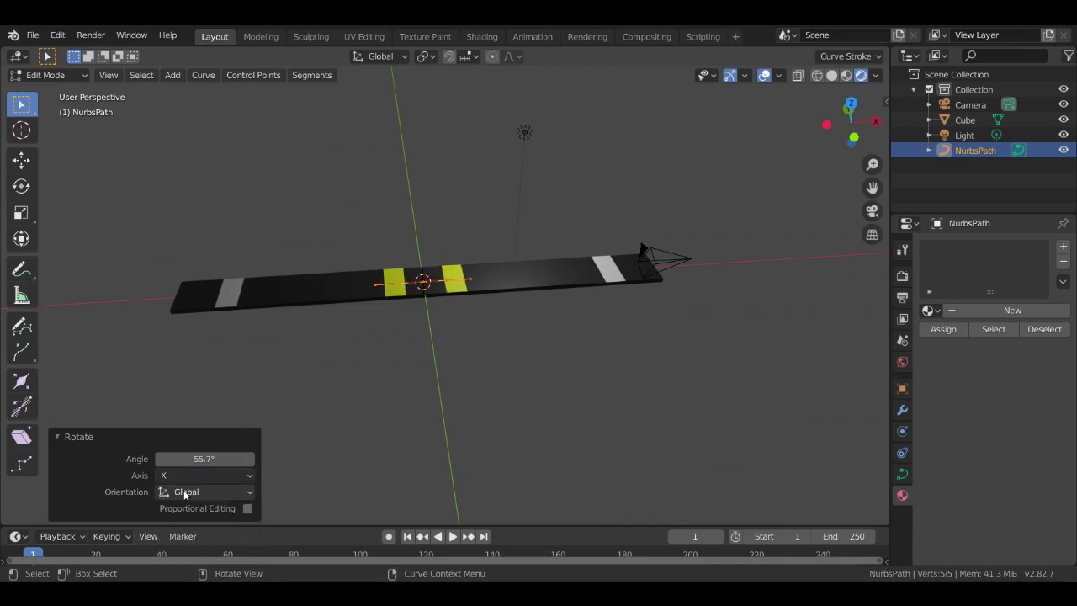
# Select all of the path's control points and turn them freehand with the Rotate tool until the path lies across the road
pyautogui.moveTo(551, 358); pyautogui.dragTo(542, 398, button='middle')
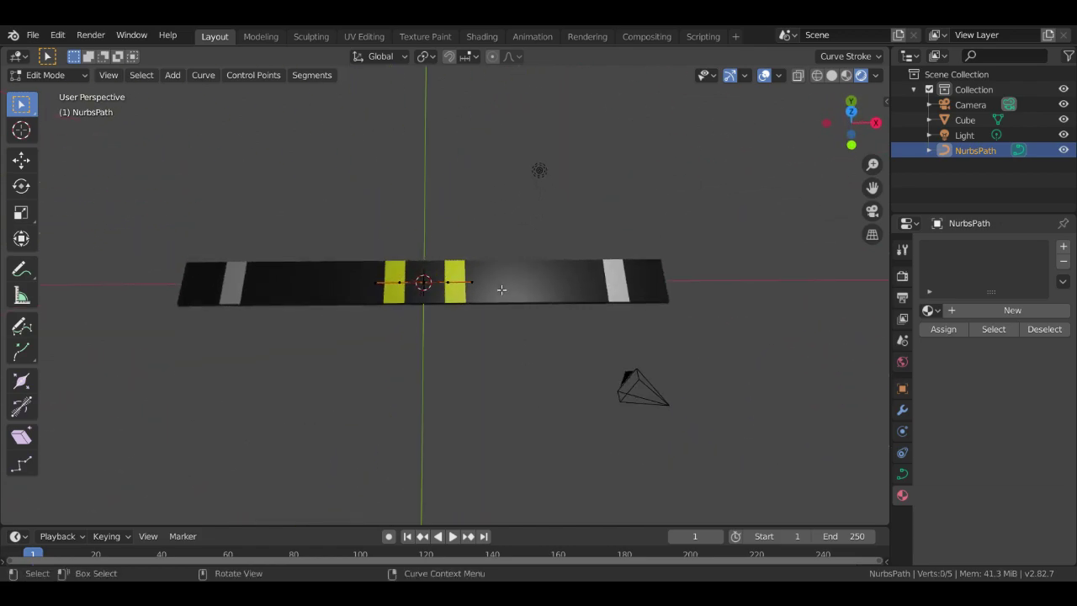
pyautogui.moveTo(445, 281); pyautogui.dragTo(603, 374)
pyautogui.click(21, 186)
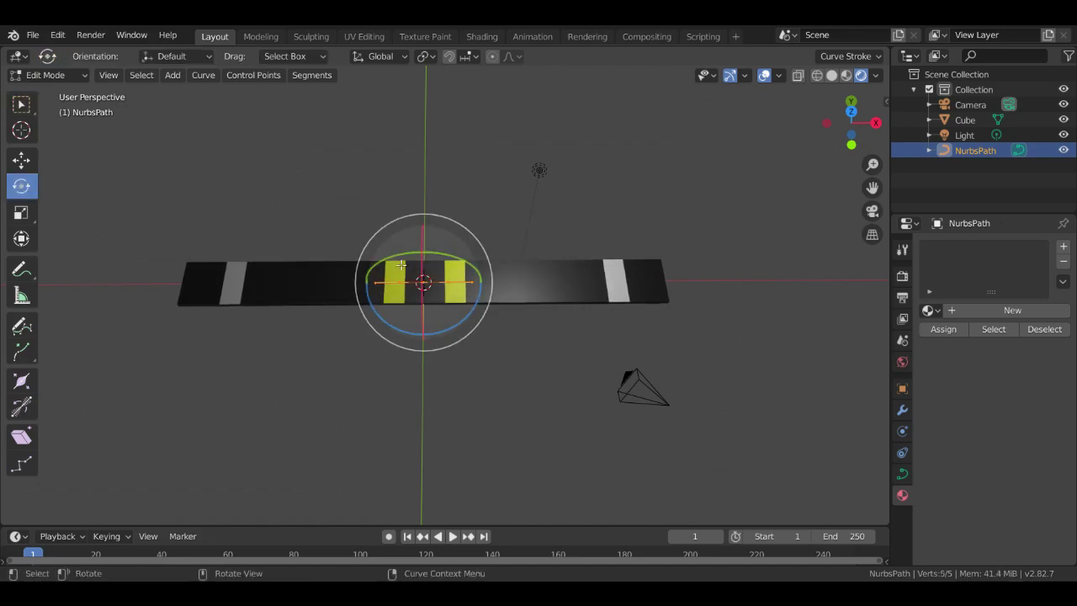
pyautogui.moveTo(433, 253); pyautogui.dragTo(368, 182)
pyautogui.moveTo(537, 238); pyautogui.dragTo(387, 244, button='middle')
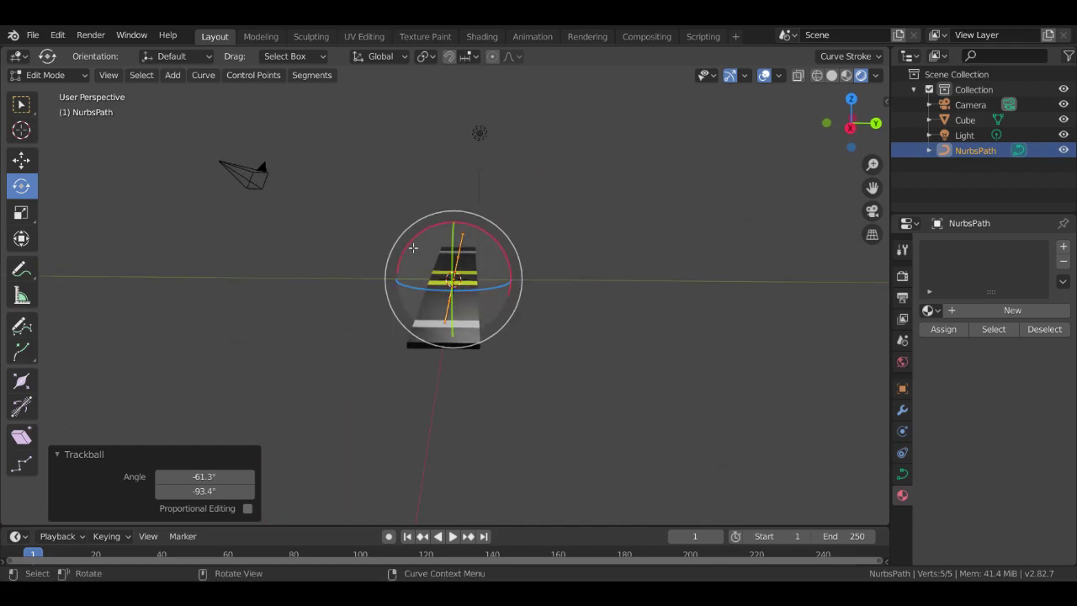
pyautogui.moveTo(400, 252); pyautogui.dragTo(486, 185)
pyautogui.moveTo(601, 320); pyautogui.dragTo(708, 390, button='middle')
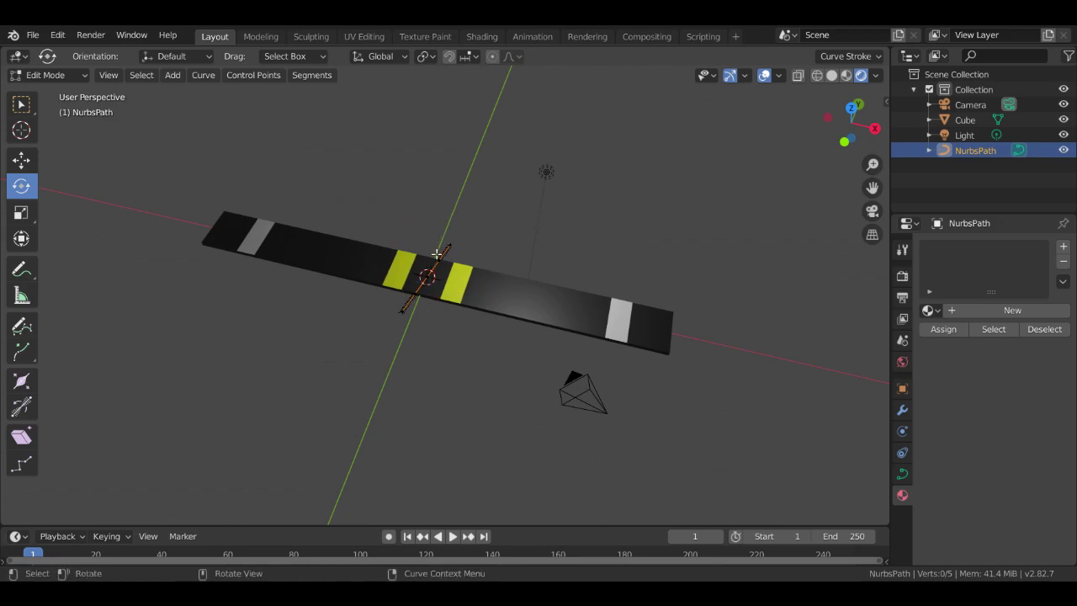
# Select single control points of the path and rotate them freehand, including about -28.6° about the view's Z axis
pyautogui.moveTo(488, 227)
pyautogui.mouseDown()
pyautogui.moveTo(500, 234)
pyautogui.moveTo(483, 216)
pyautogui.mouseUp()
pyautogui.moveTo(420, 263); pyautogui.dragTo(421, 318)
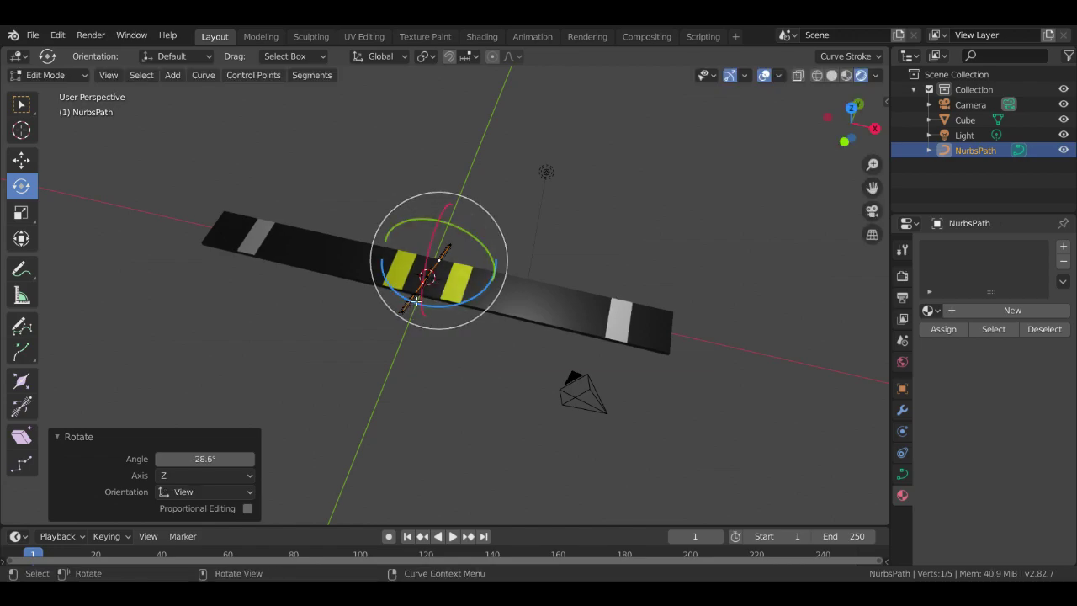
pyautogui.moveTo(427, 278)
pyautogui.mouseDown()
pyautogui.moveTo(437, 252)
pyautogui.moveTo(434, 263)
pyautogui.mouseUp()
pyautogui.moveTo(434, 263)
pyautogui.mouseDown(button='middle')
pyautogui.moveTo(379, 211)
pyautogui.moveTo(445, 271)
pyautogui.mouseUp(button='middle')
pyautogui.moveTo(525, 268); pyautogui.dragTo(565, 247)
pyautogui.moveTo(565, 248); pyautogui.dragTo(233, 370, button='middle')
# Trackball-rotate the selected inner control point freehand by about 11.2° and -77.4°
pyautogui.press('r')
pyautogui.press('r')
pyautogui.click(279, 379)
pyautogui.moveTo(226, 477)
pyautogui.mouseDown()
pyautogui.moveTo(199, 478)
pyautogui.moveTo(227, 483)
pyautogui.mouseUp()
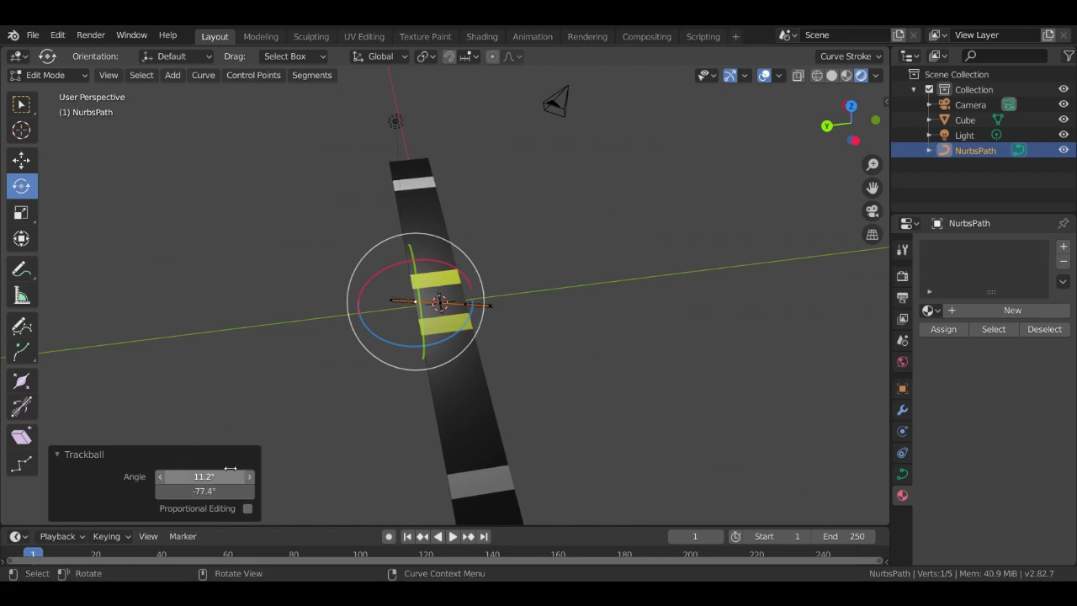
# Select the path's end control point and trackball-rotate it freehand, trying about 18.3° and -49.3°
pyautogui.click(339, 303)
pyautogui.click(372, 294)
pyautogui.press('r')
pyautogui.press('r')
pyautogui.click(372, 295)
pyautogui.press('r')
pyautogui.press('r')
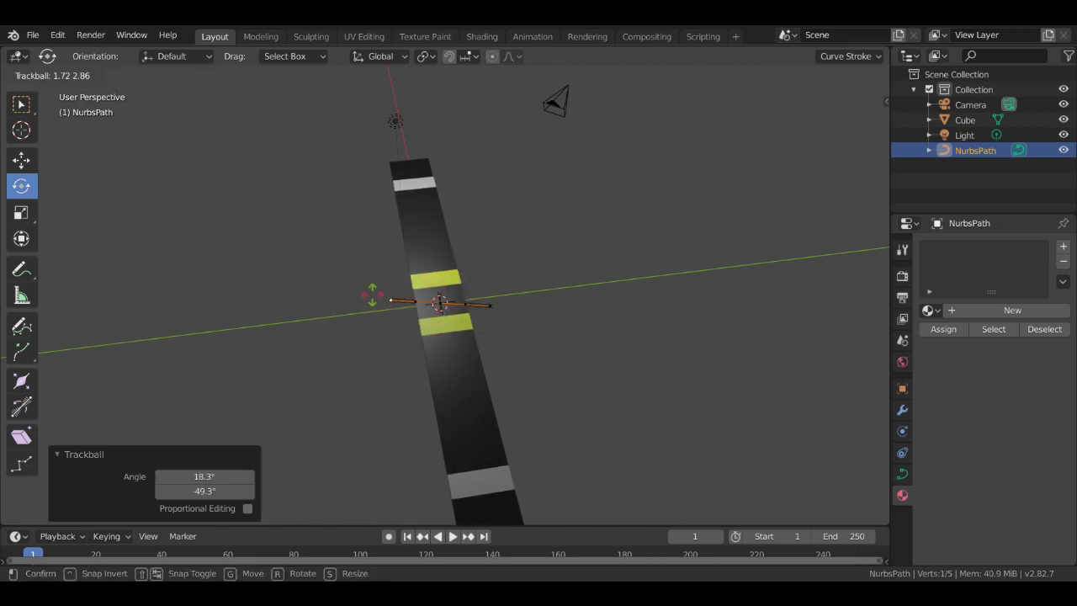
pyautogui.click(528, 317)
# Select all of the path's control points and trackball-rotate them freehand by about -29.9° and -32.1°
pyautogui.moveTo(341, 251); pyautogui.dragTo(608, 350)
pyautogui.moveTo(259, 224); pyautogui.dragTo(613, 360)
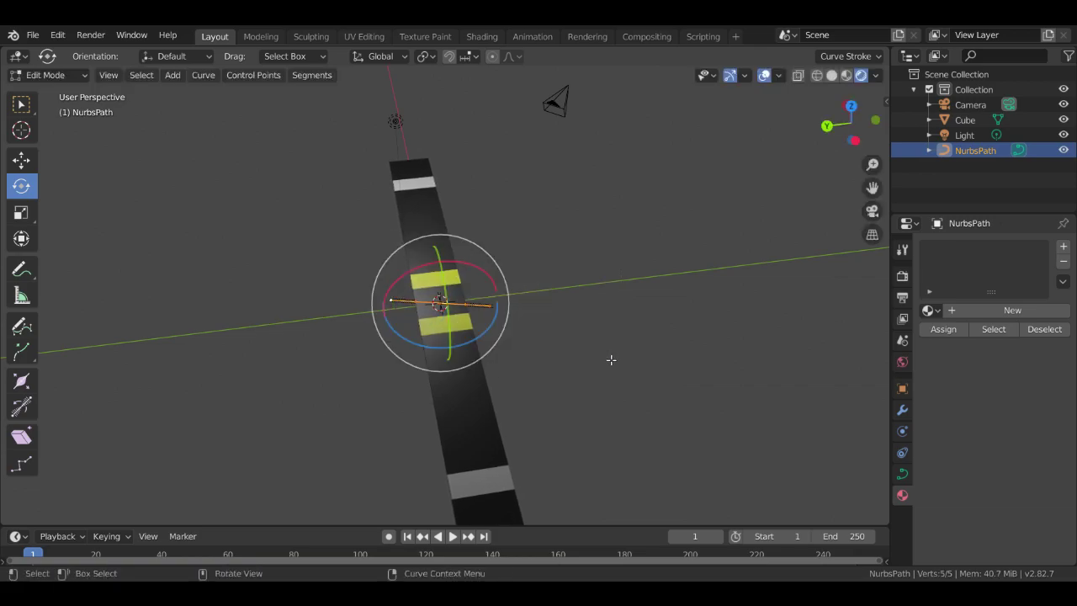
pyautogui.click(547, 308)
pyautogui.moveTo(340, 264); pyautogui.dragTo(558, 336)
pyautogui.moveTo(471, 286); pyautogui.dragTo(433, 251)
pyautogui.moveTo(204, 476); pyautogui.dragTo(199, 476)
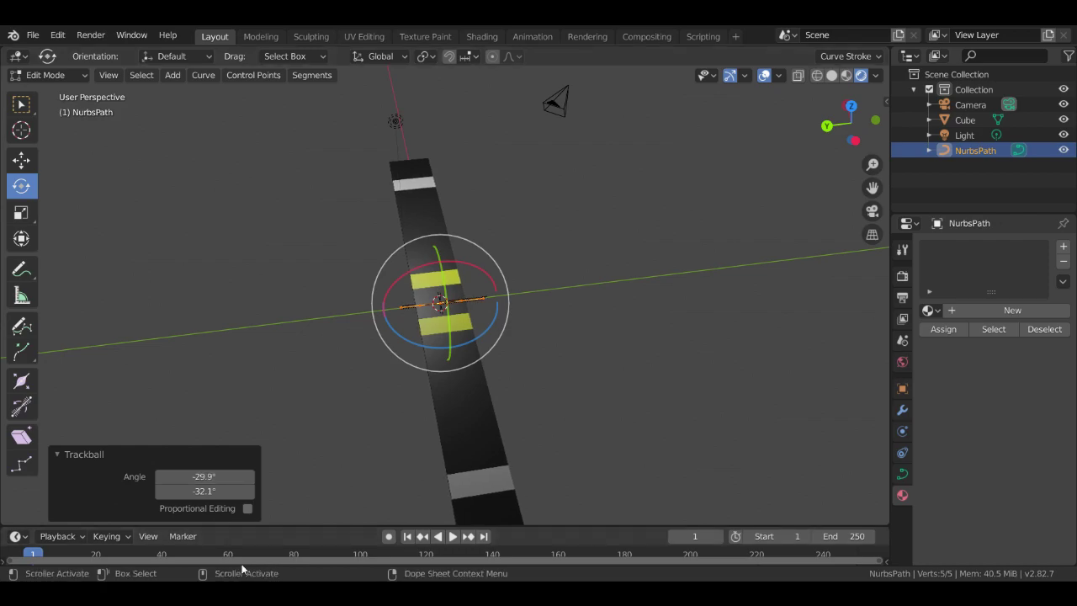
# Set the path's trackball rotation angles to -30° and -34.1°
pyautogui.click(206, 477)
pyautogui.press('BackSpace')
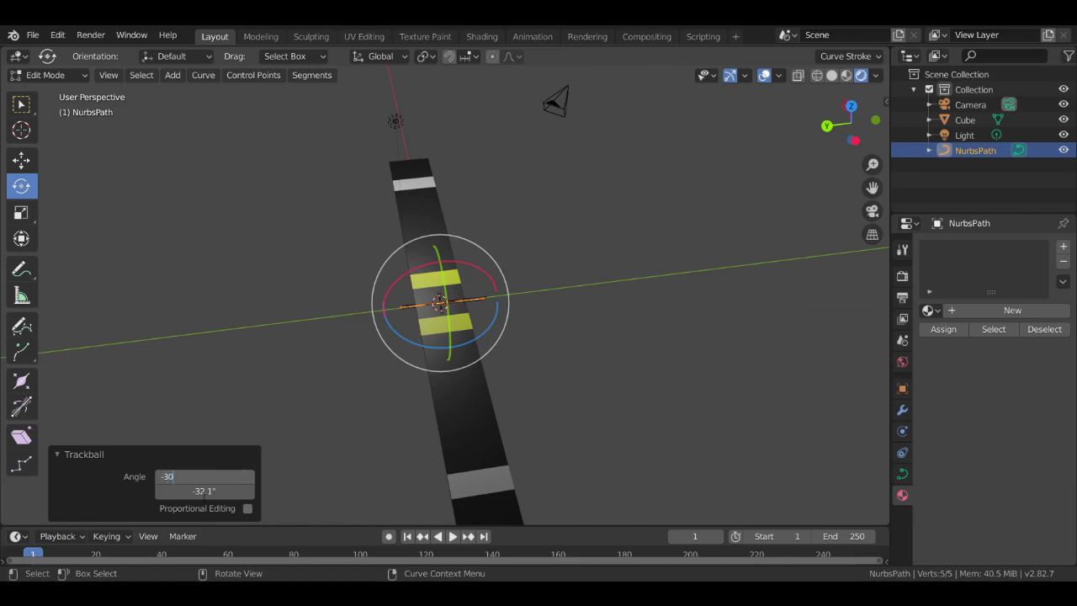
pyautogui.write('-30')
pyautogui.click(204, 496)
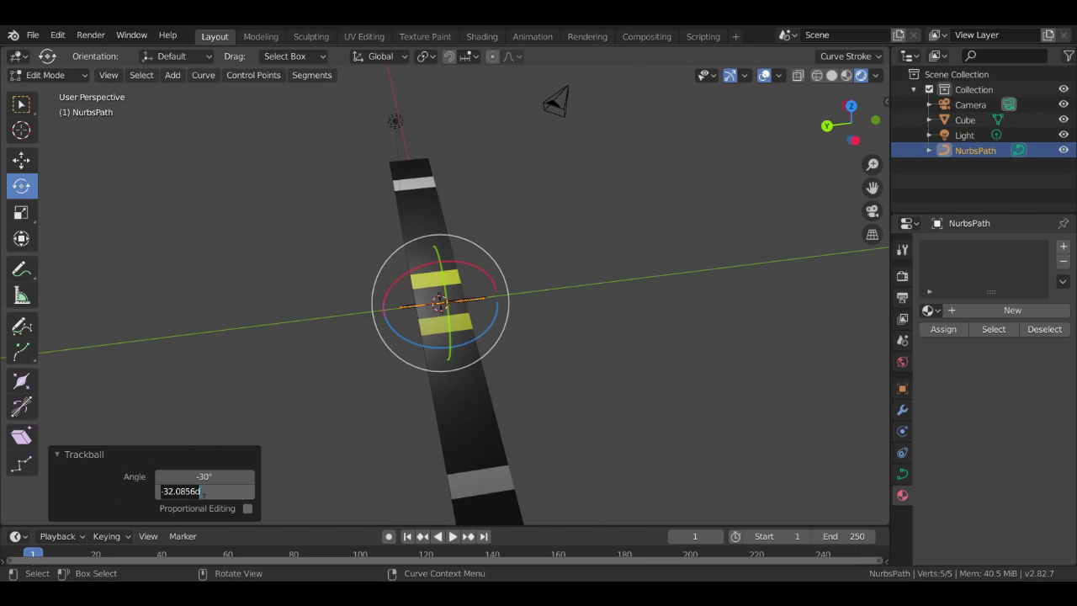
pyautogui.click(202, 495)
pyautogui.hotkey('ctrl', 'a')
pyautogui.write('-34.1')
pyautogui.press('Return')
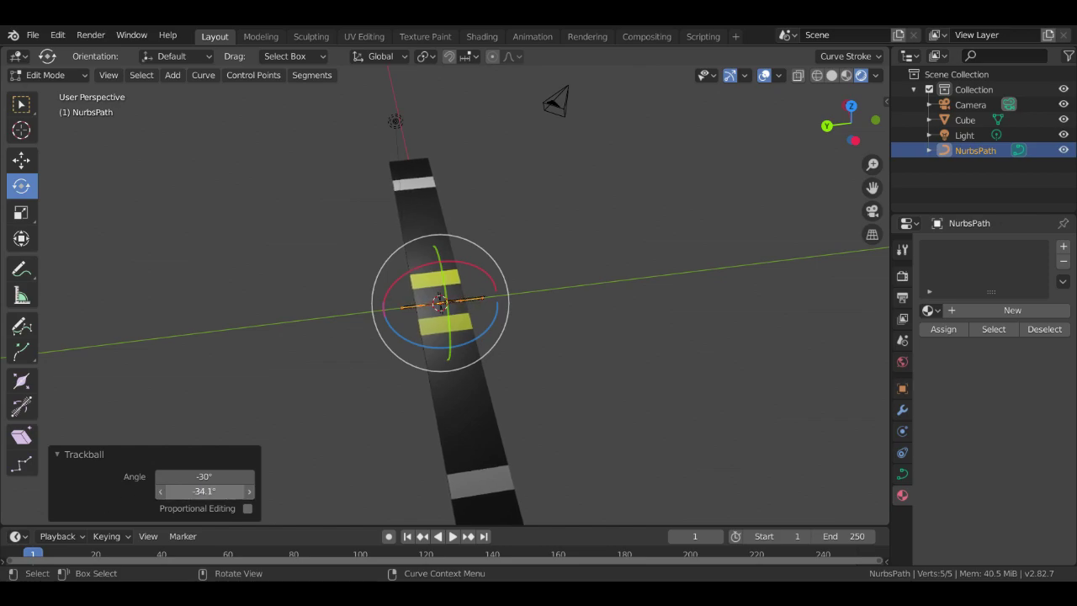
# Set the second trackball rotation angle to -30°
pyautogui.click(203, 492)
pyautogui.click(202, 493)
pyautogui.hotkey('ctrl', 'a')
pyautogui.press('BackSpace')
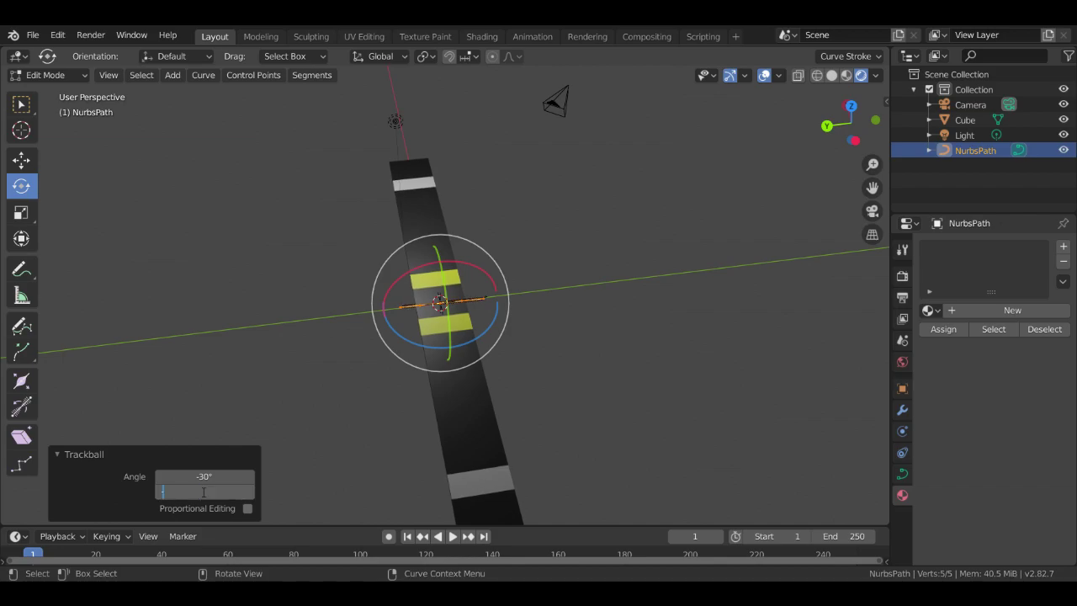
pyautogui.press('Return')
# Adjust the second trackball angle to -21.7°, check the path against the road, and deselect its control points
pyautogui.moveTo(301, 370); pyautogui.dragTo(224, 344, button='middle')
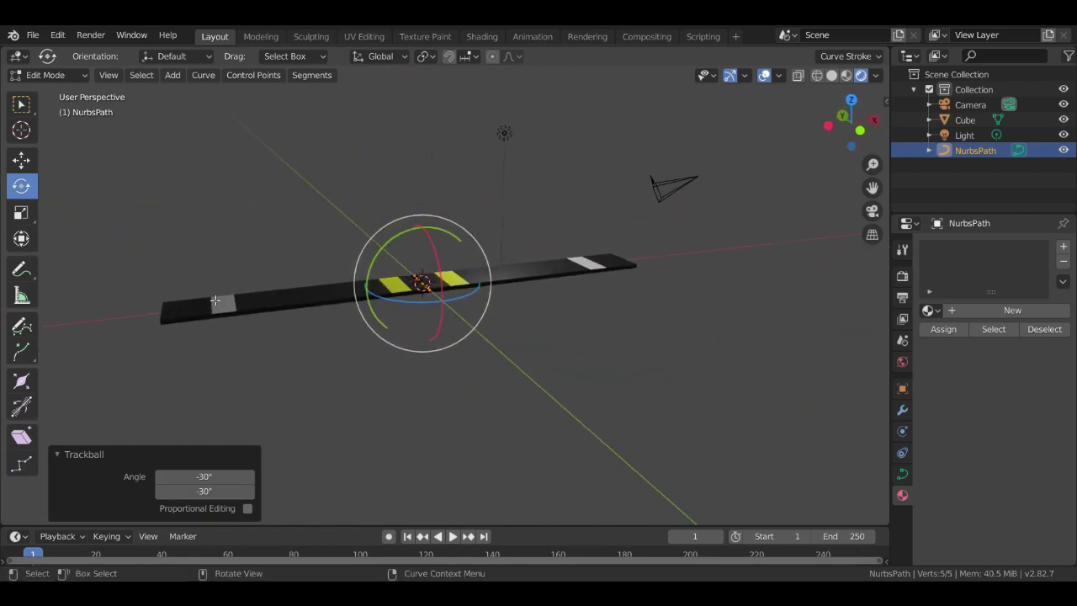
pyautogui.moveTo(165, 491); pyautogui.dragTo(199, 491)
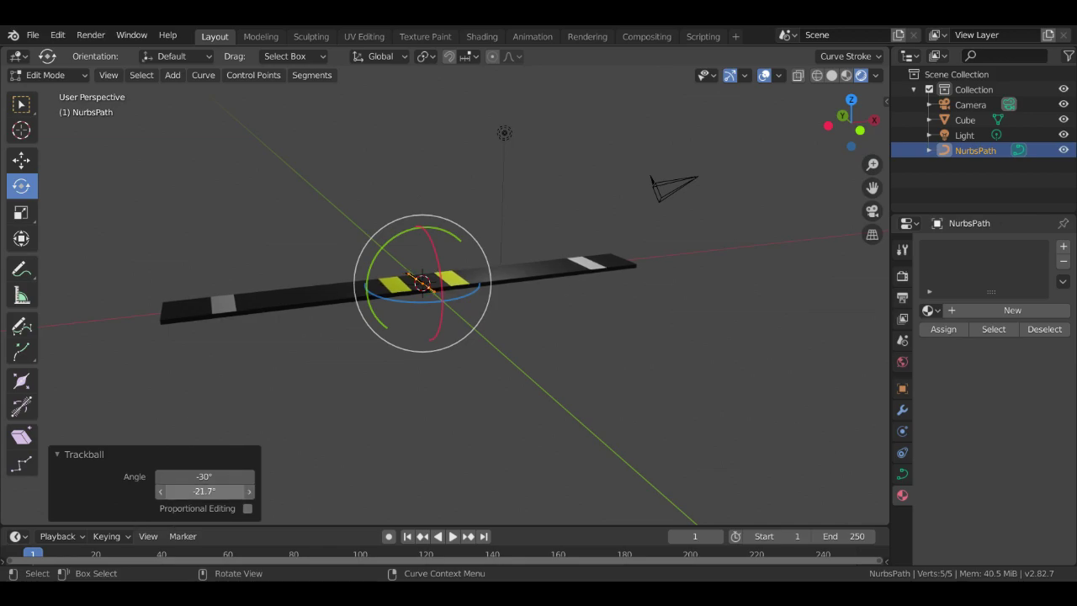
pyautogui.moveTo(370, 355); pyautogui.dragTo(286, 369, button='middle')
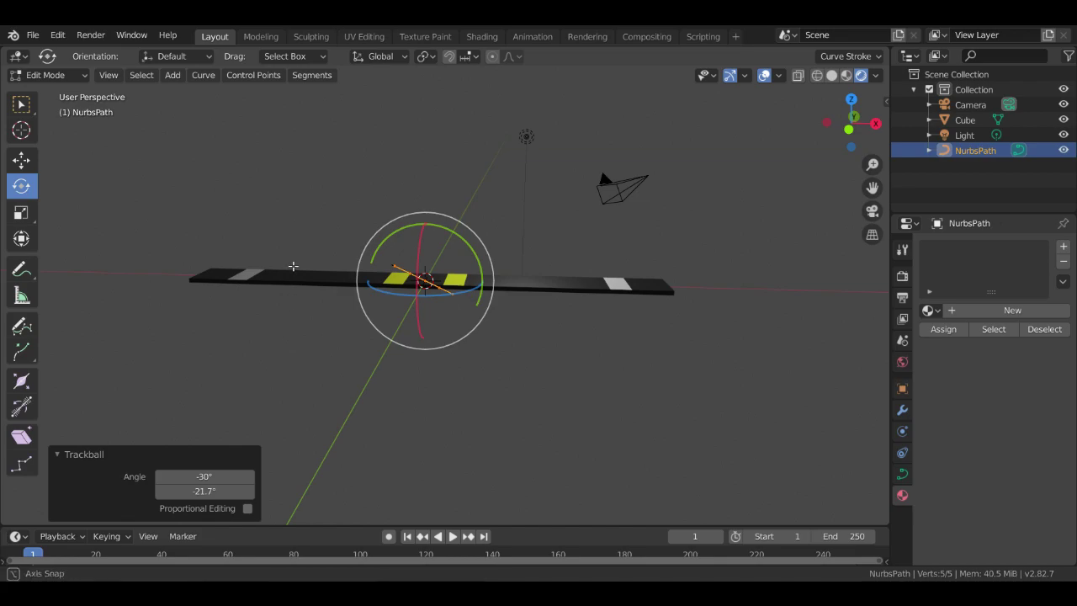
pyautogui.moveTo(278, 413); pyautogui.dragTo(506, 75, button='middle')
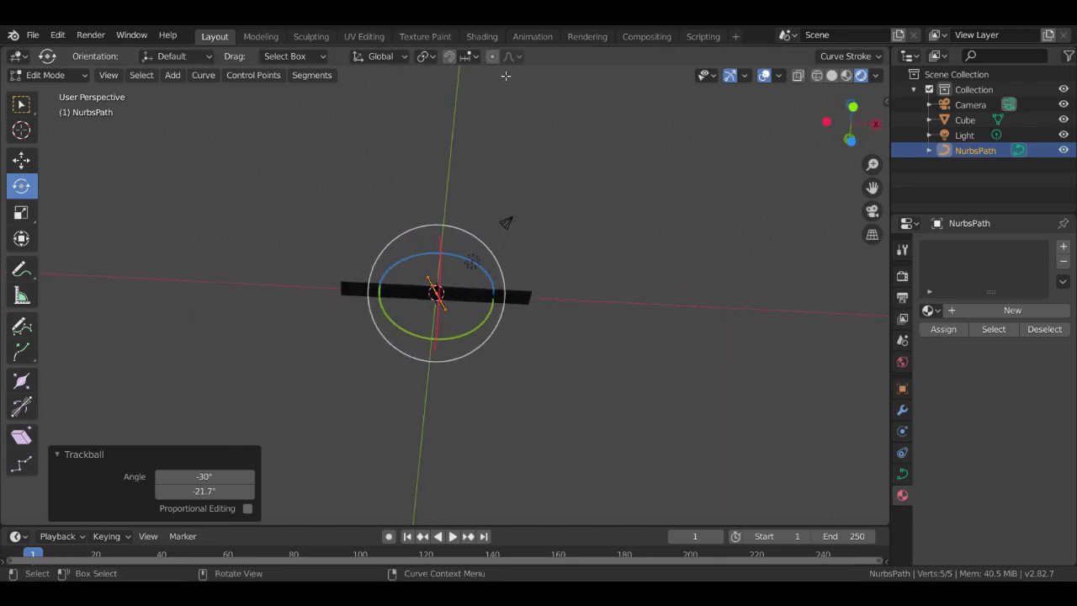
pyautogui.click(236, 234)
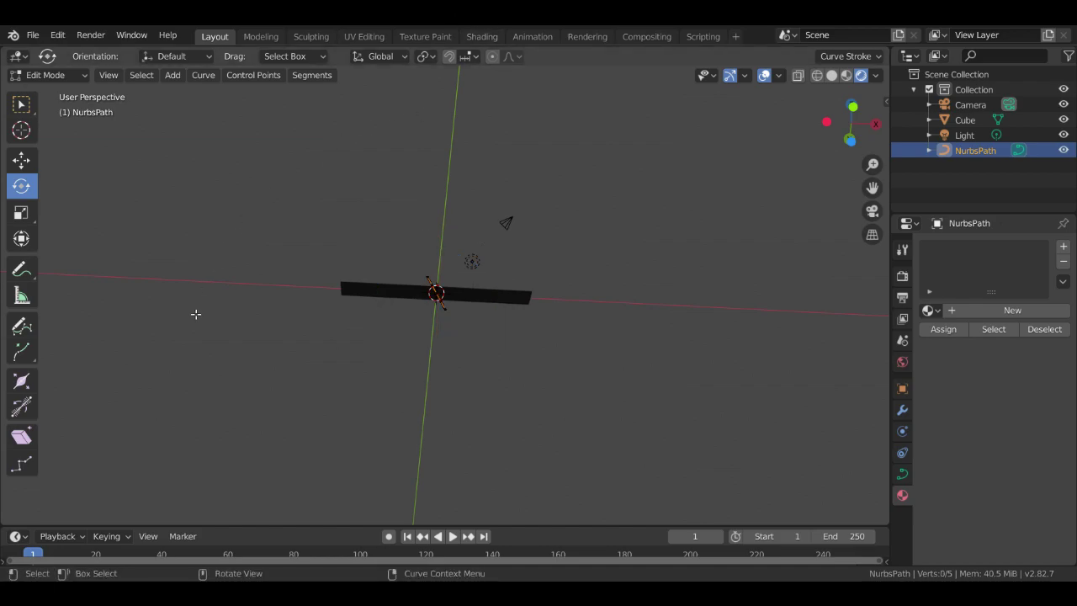
# Delete the NurbsPath object from the scene
pyautogui.rightClick(971, 153)
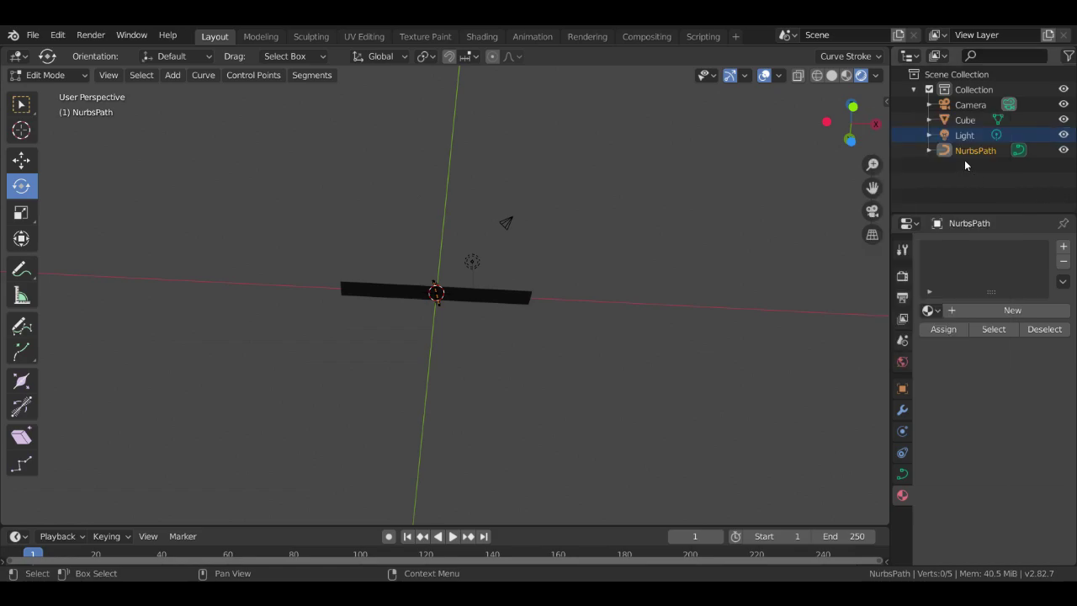
pyautogui.rightClick(965, 153)
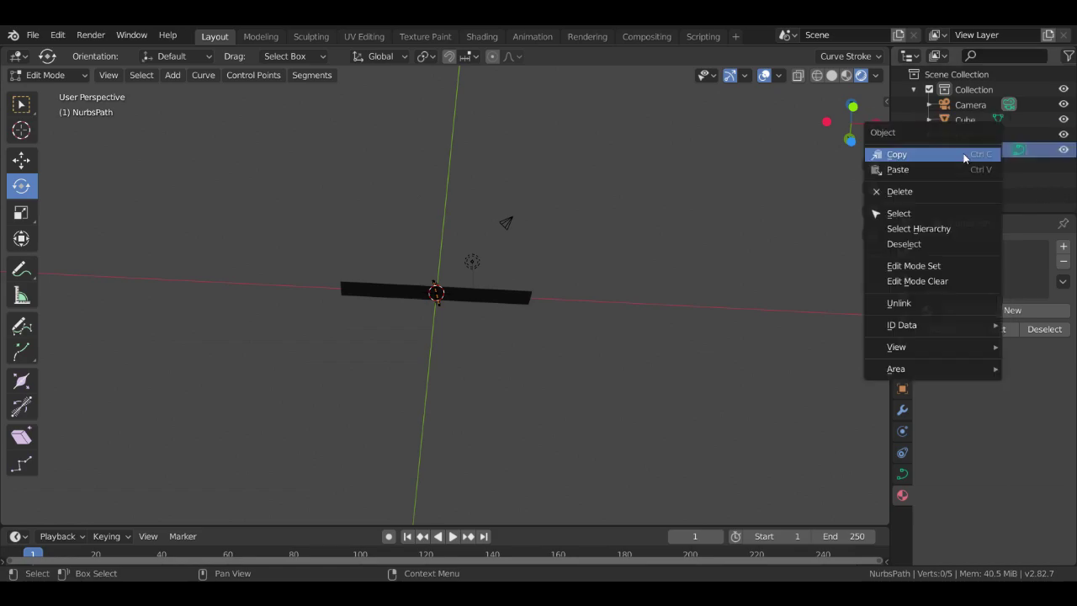
pyautogui.click(900, 192)
pyautogui.moveTo(611, 332); pyautogui.dragTo(641, 479, button='middle')
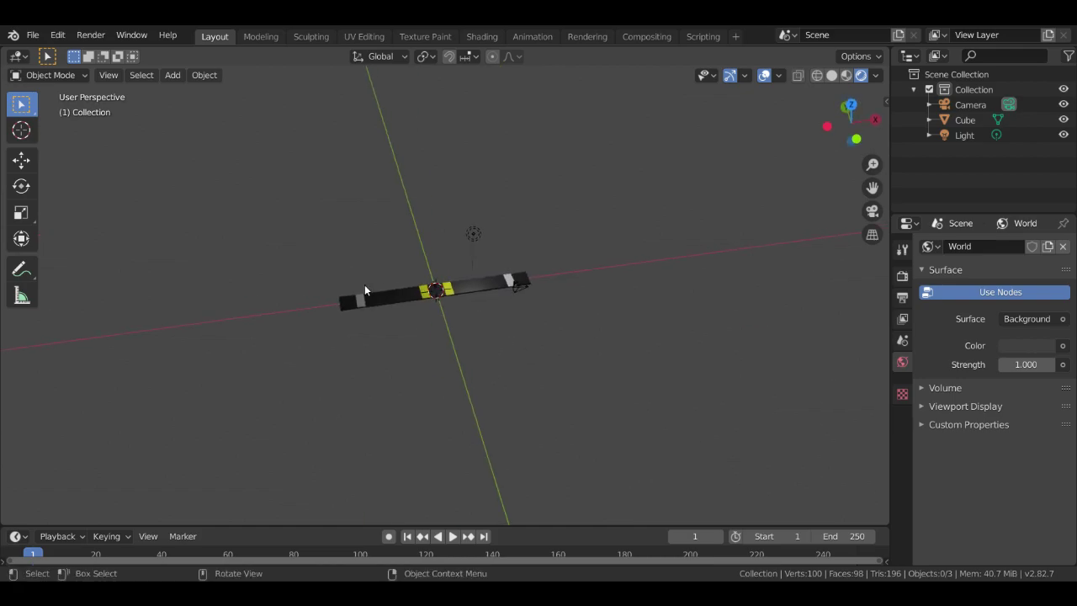
# Add a new NURBS path curve at the centre of the road in Object Mode
pyautogui.click(410, 290)
pyautogui.scroll(3, 352, 310)
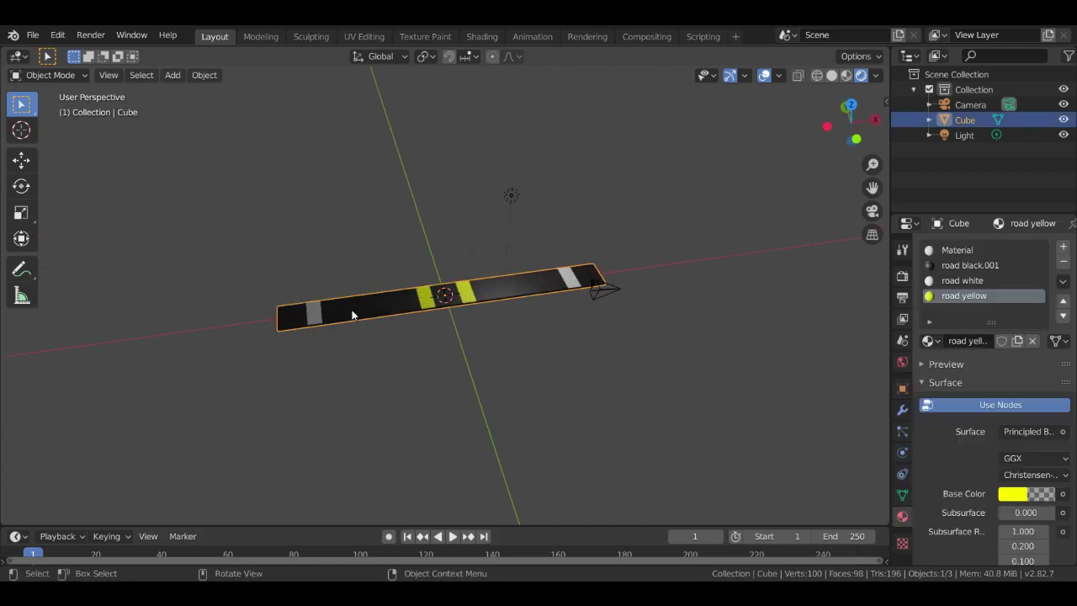
pyautogui.moveTo(324, 270); pyautogui.dragTo(234, 266, button='middle')
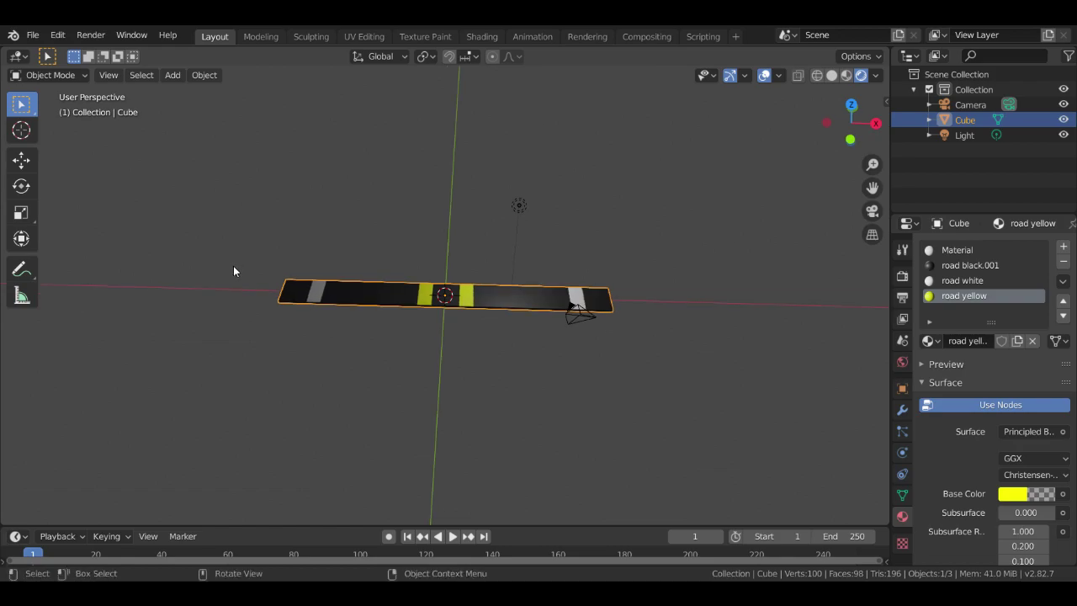
pyautogui.moveTo(340, 261); pyautogui.dragTo(446, 311, button='middle')
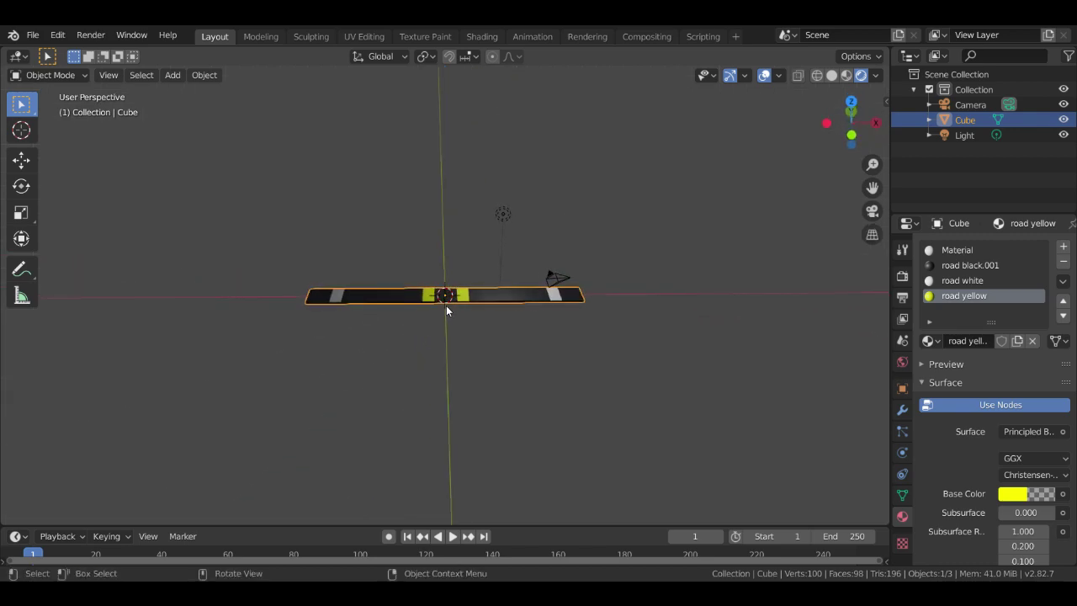
pyautogui.press('shift')
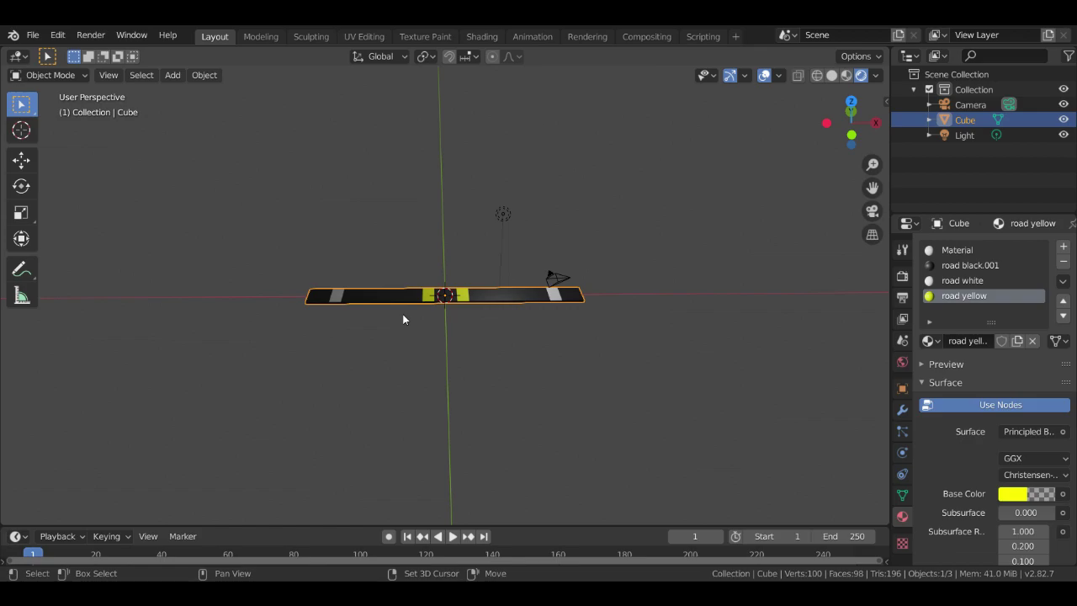
pyautogui.hotkey('shift', 'a')
pyautogui.moveTo(404, 302)
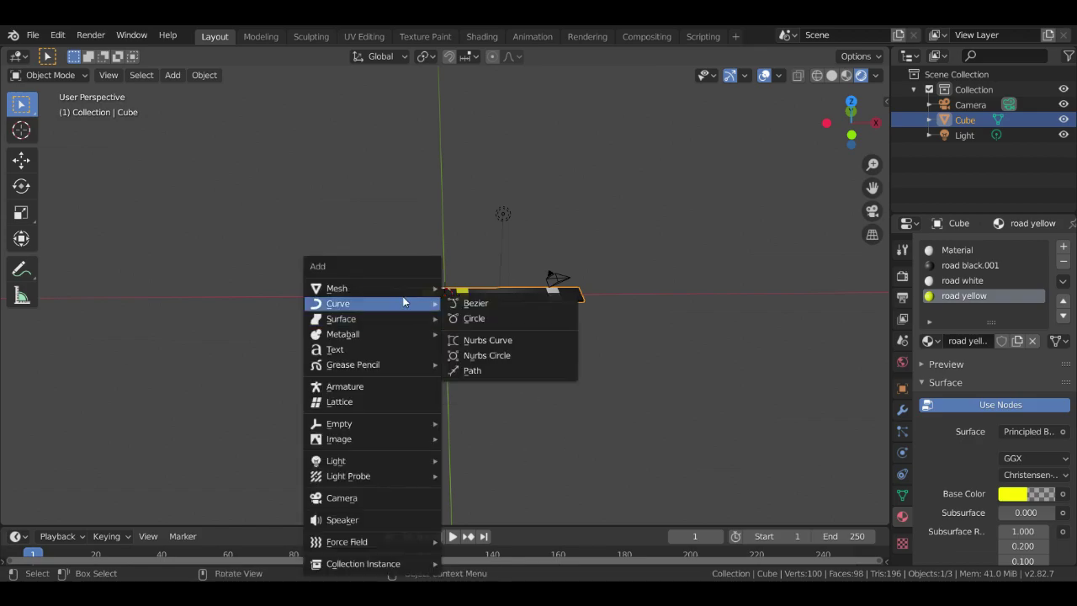
pyautogui.click(479, 375)
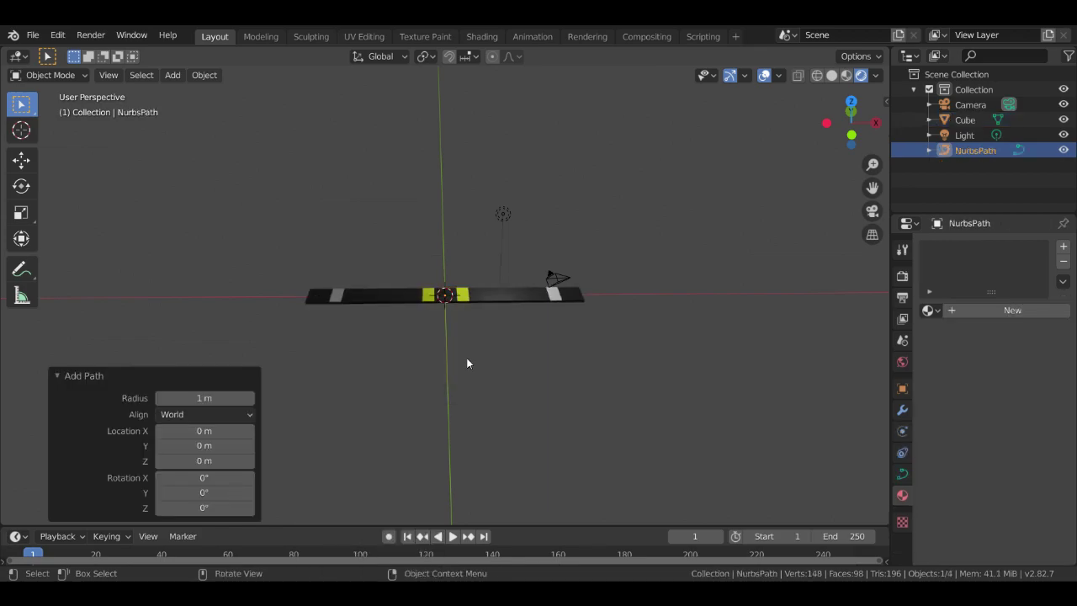
# Enter Edit Mode on the path and trackball-rotate its control points, starting with angles of 113° and 135°
pyautogui.press('Tab')
pyautogui.moveTo(791, 353); pyautogui.dragTo(516, 399, button='middle')
pyautogui.moveTo(400, 257); pyautogui.dragTo(549, 376)
pyautogui.moveTo(665, 297); pyautogui.dragTo(762, 285, button='middle')
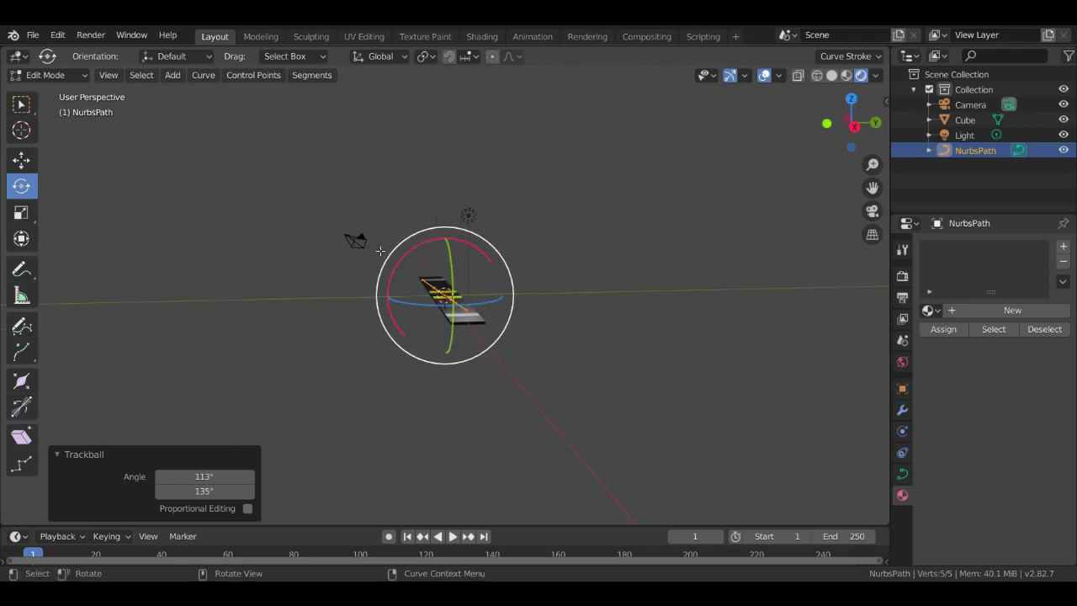
pyautogui.moveTo(402, 251); pyautogui.dragTo(373, 287)
pyautogui.moveTo(716, 380); pyautogui.dragTo(853, 460, button='middle')
# Try to align the path across the road with further trackball rotations, the last one at 40.7° and -25.2°
pyautogui.moveTo(493, 261); pyautogui.dragTo(468, 264)
pyautogui.moveTo(626, 272); pyautogui.dragTo(498, 193, button='middle')
pyautogui.moveTo(477, 252)
pyautogui.mouseDown()
pyautogui.moveTo(491, 252)
pyautogui.moveTo(451, 245)
pyautogui.moveTo(484, 272)
pyautogui.moveTo(469, 239)
pyautogui.mouseUp()
pyautogui.moveTo(597, 375); pyautogui.dragTo(750, 443, button='middle')
pyautogui.moveTo(415, 258); pyautogui.dragTo(387, 301)
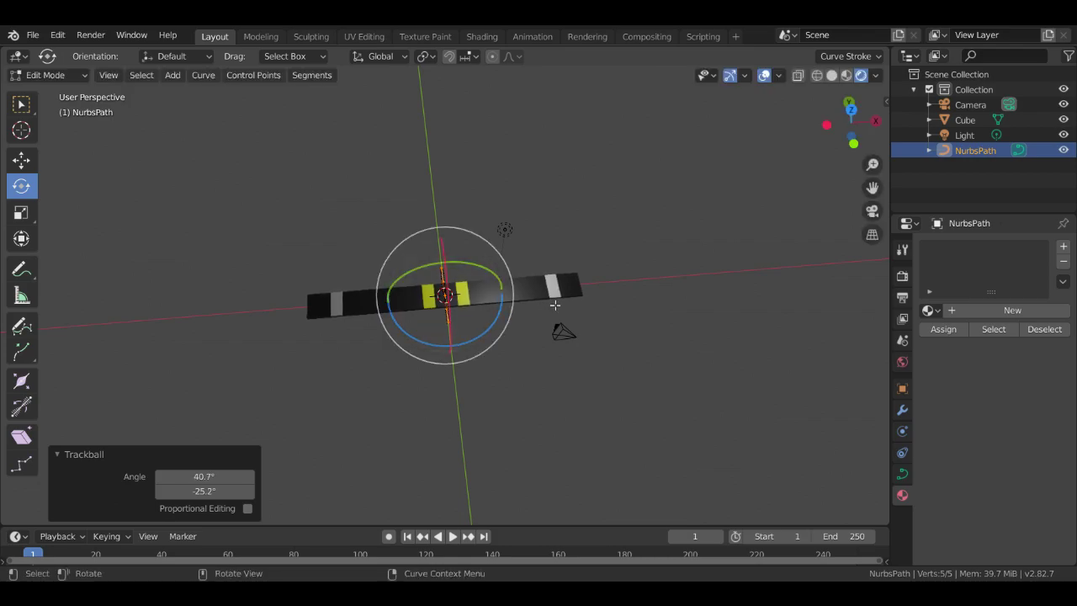
# Undo the last three trackball rotations of the path
pyautogui.moveTo(395, 185); pyautogui.dragTo(277, 95, button='middle')
pyautogui.moveTo(277, 197); pyautogui.dragTo(254, 236, button='middle')
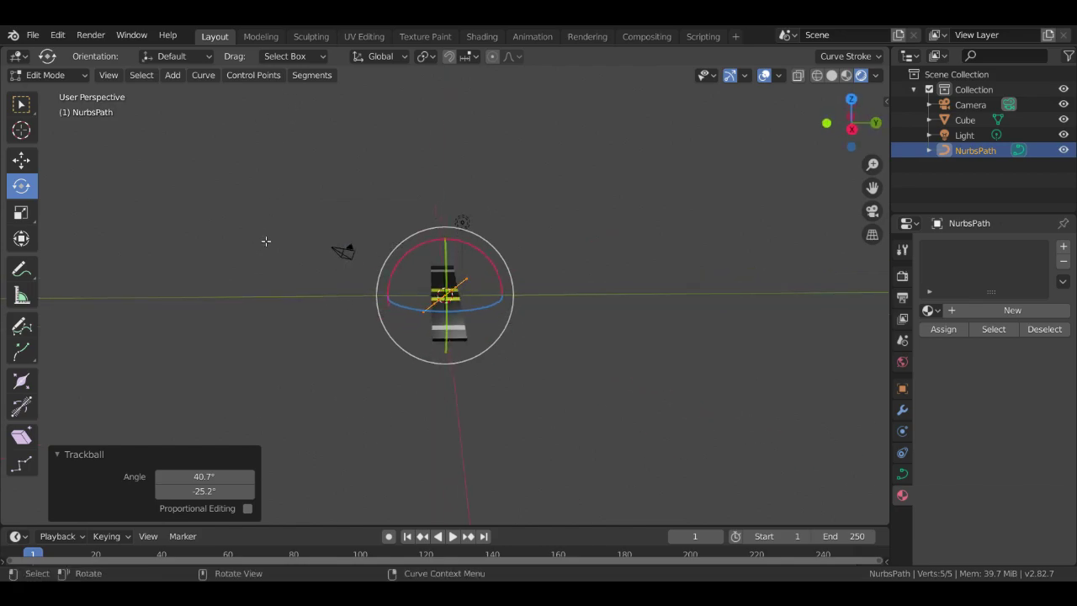
pyautogui.hotkey('ctrl', 'z')
pyautogui.hotkey('ctrl', 'z')
pyautogui.hotkey('ctrl', 'z')
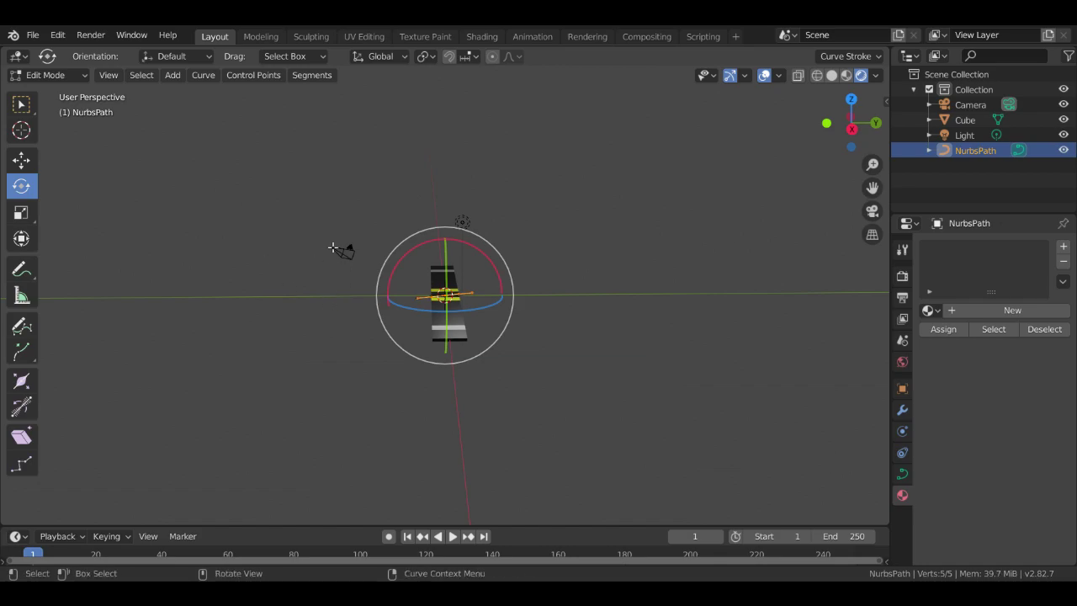
# Rotate the path onto the Y axis, finishing with trackball angles of 11.5° and -41.3°
pyautogui.moveTo(388, 295); pyautogui.dragTo(417, 253)
pyautogui.moveTo(618, 380); pyautogui.dragTo(808, 479, button='middle')
pyautogui.moveTo(423, 268); pyautogui.dragTo(374, 282)
pyautogui.moveTo(625, 303); pyautogui.dragTo(718, 264, button='middle')
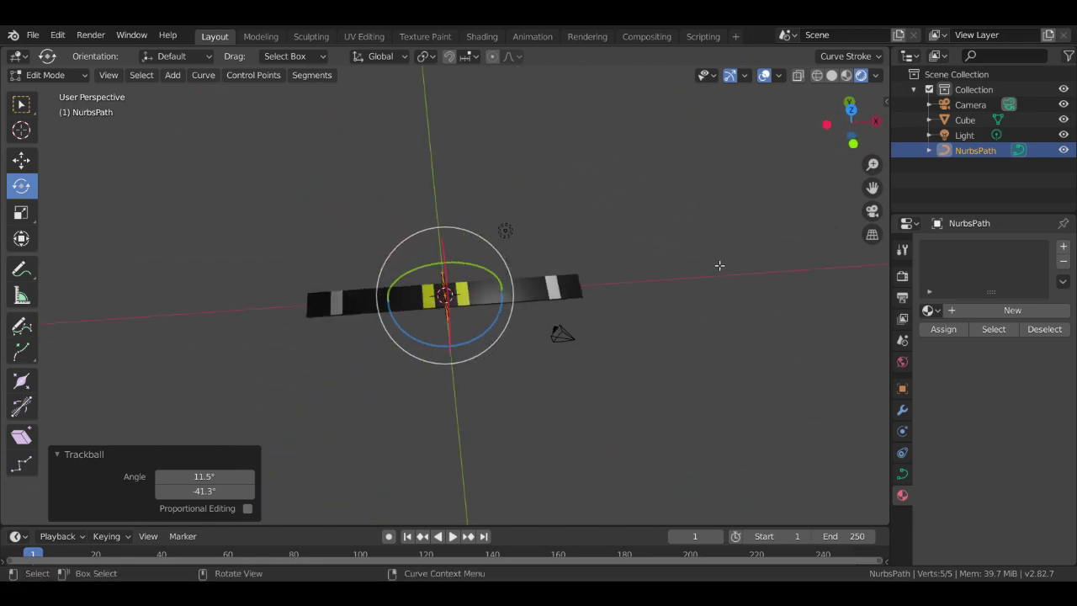
# Scale the whole path uniformly by 7.854 and deselect its control points
pyautogui.click(20, 219)
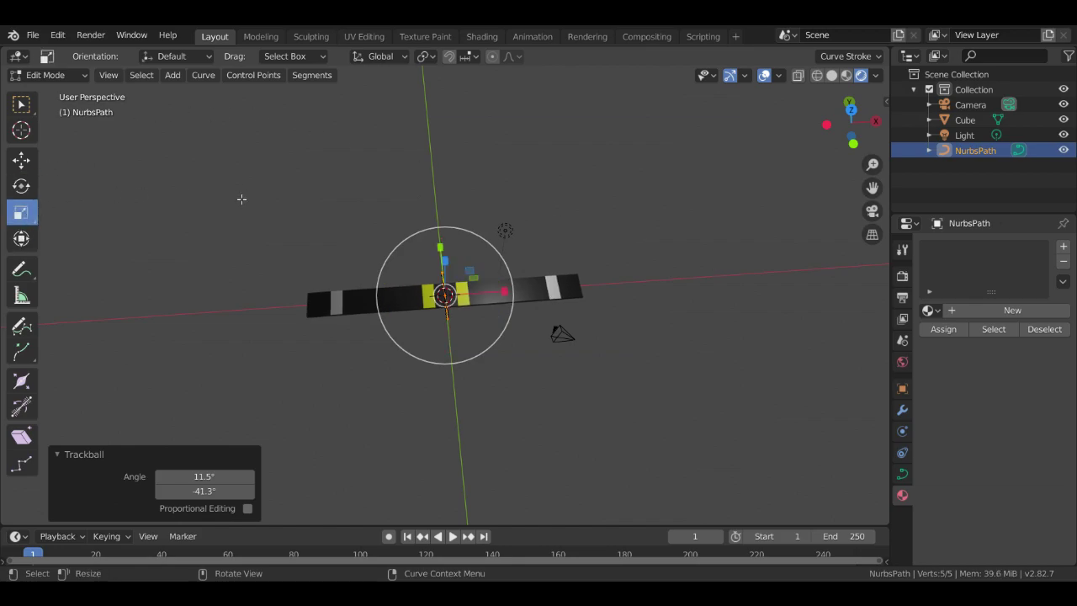
pyautogui.press('s')
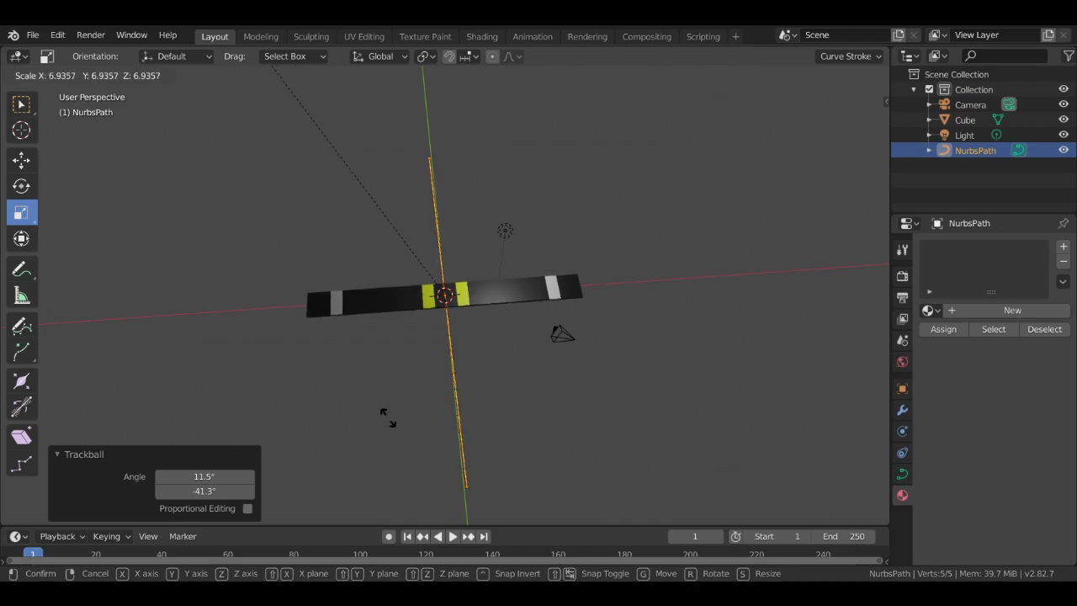
pyautogui.click(307, 223)
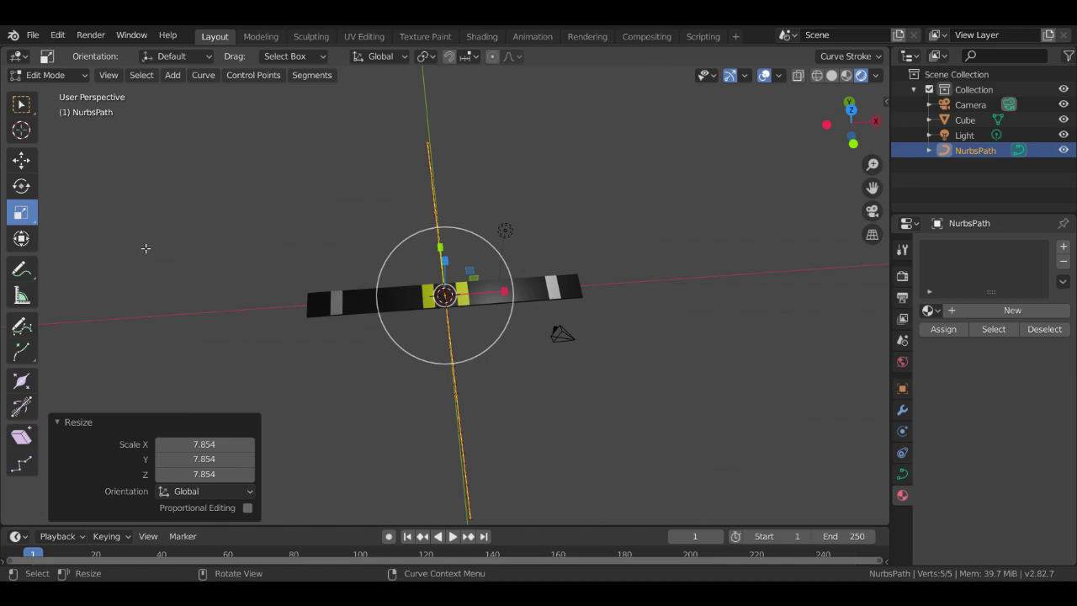
pyautogui.click(144, 248)
# Return to Object Mode, select the road and add an Array modifier to it
pyautogui.click(10, 103)
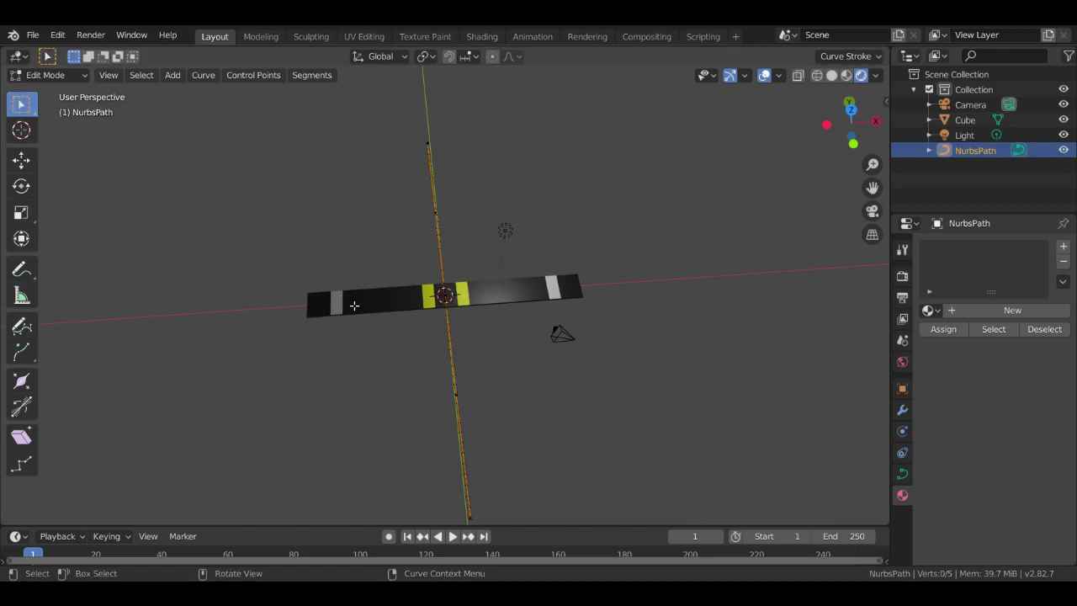
pyautogui.click(64, 75)
pyautogui.click(66, 90)
pyautogui.click(332, 291)
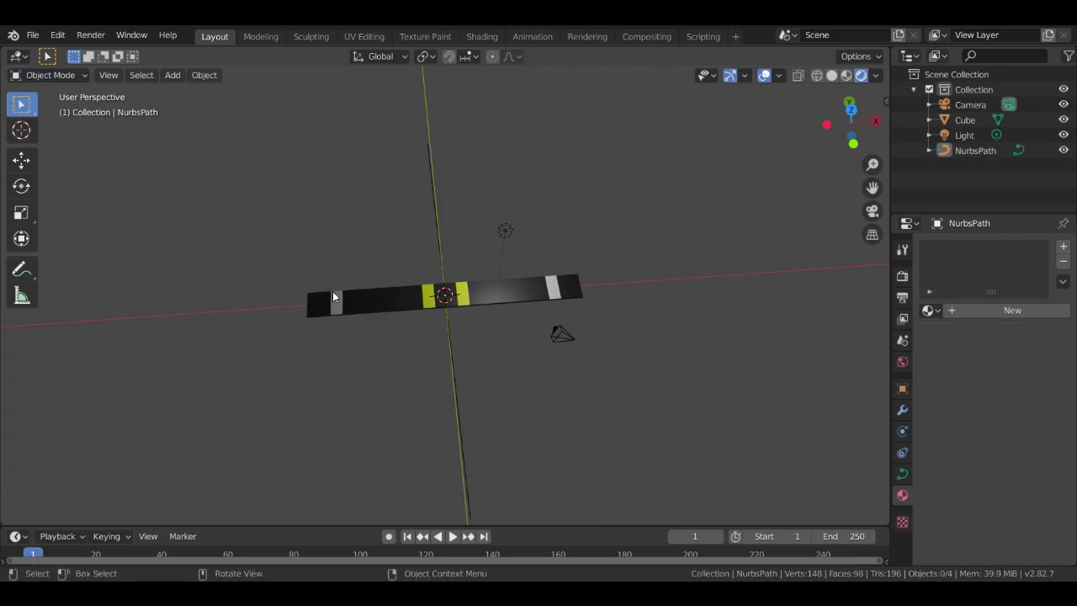
pyautogui.click(903, 409)
pyautogui.click(1006, 248)
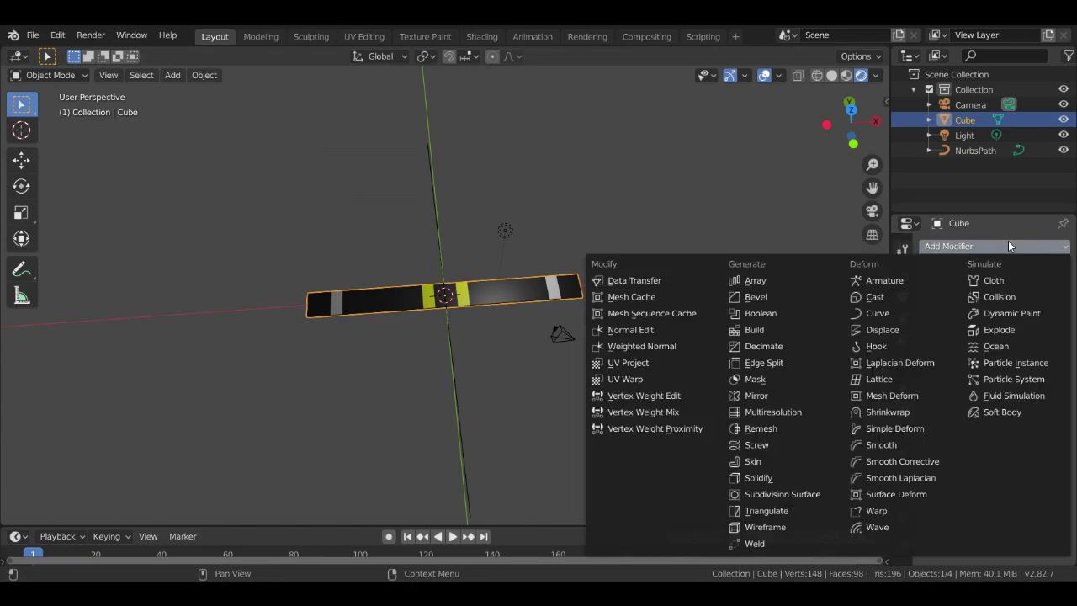
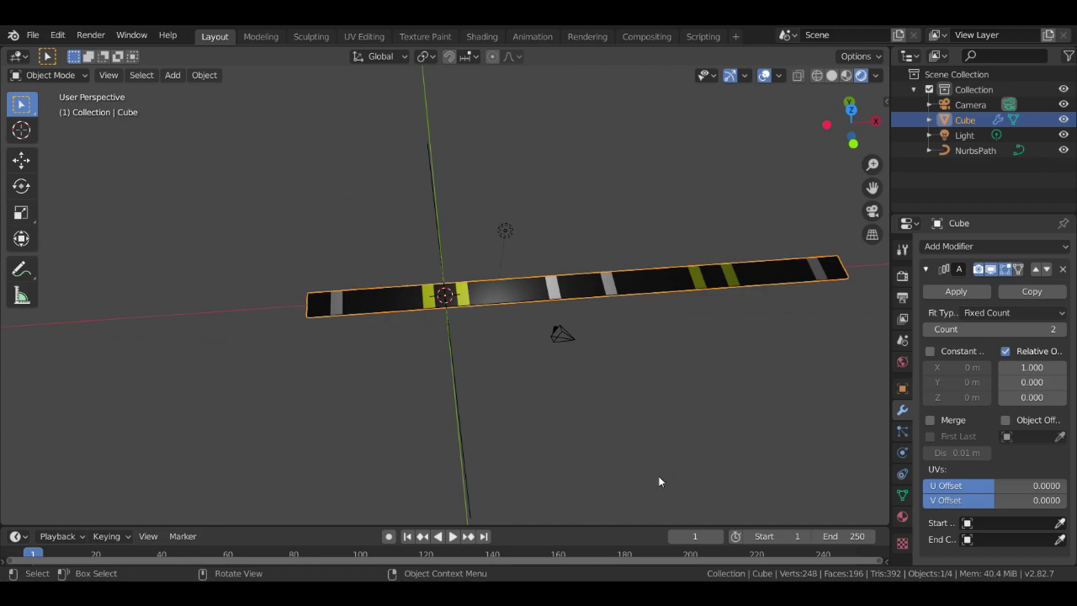
# Try an Array count of 4 on the road, bring the count back down to 1, and deselect the road
pyautogui.click(927, 329)
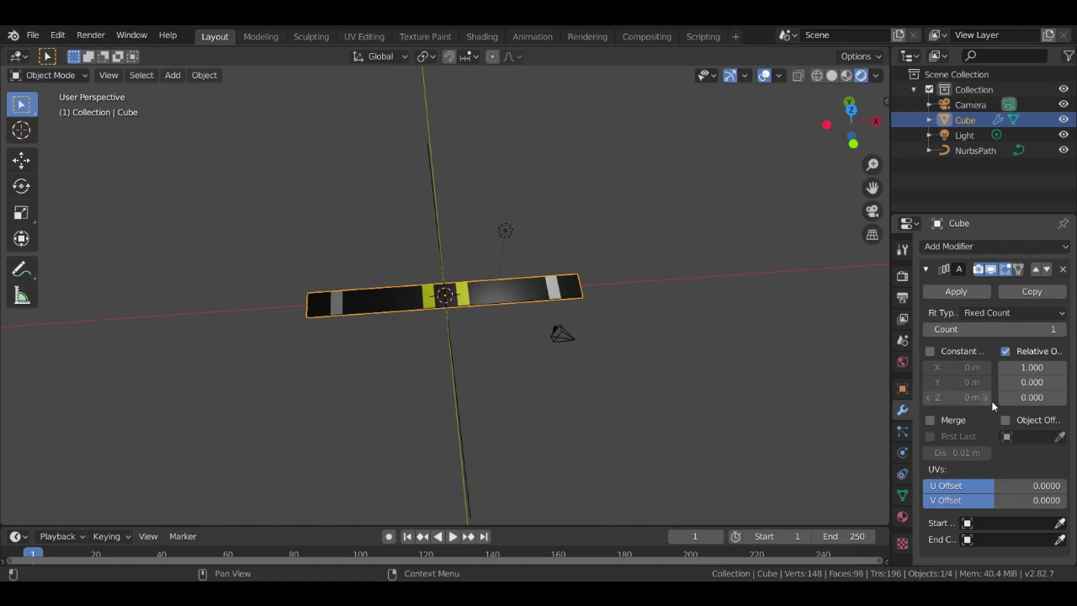
pyautogui.click(1052, 329)
pyautogui.write('4')
pyautogui.press('Return')
pyautogui.click(927, 329)
pyautogui.click(927, 329)
pyautogui.click(928, 329)
pyautogui.click(629, 389)
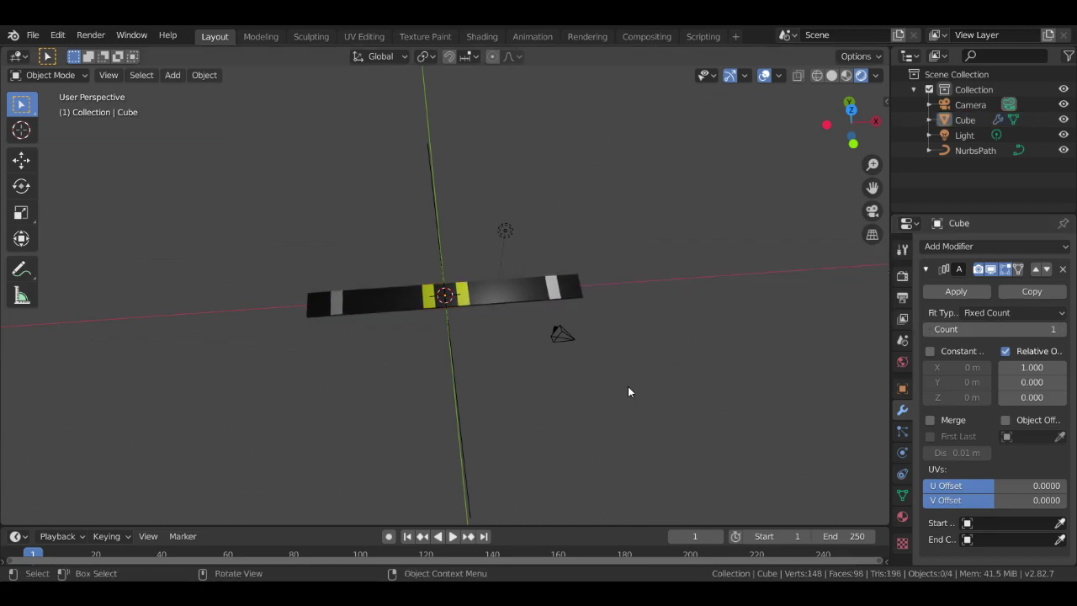
pyautogui.press('Tab')
pyautogui.press('Tab')
pyautogui.moveTo(190, 231); pyautogui.dragTo(667, 376)
pyautogui.click(613, 341)
# Add a Curve modifier to the road with NurbsPath as its object and X as the deformation axis
pyautogui.click(321, 300)
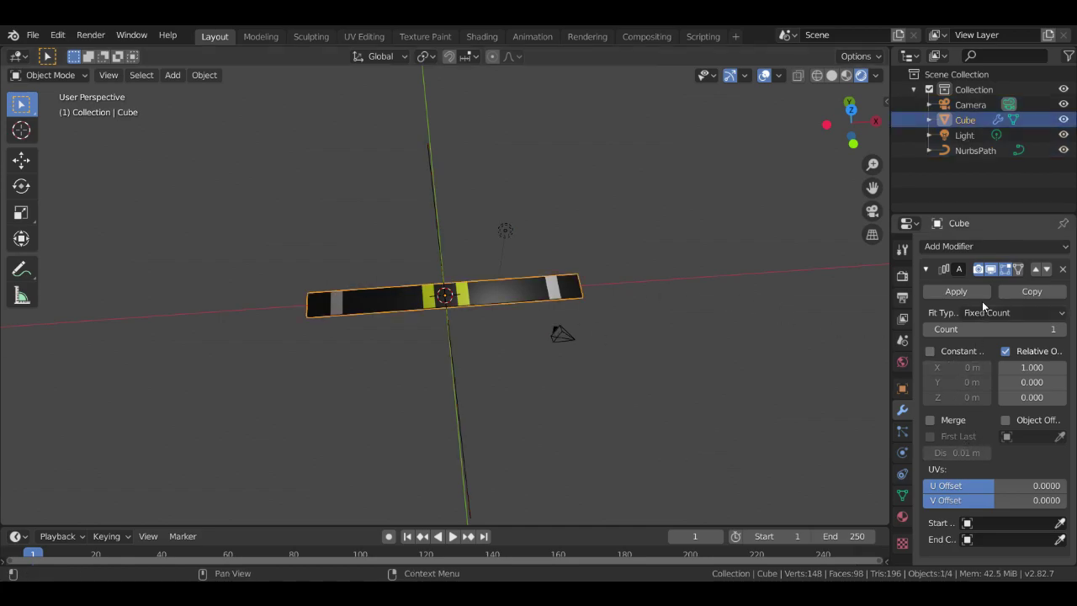
pyautogui.click(993, 248)
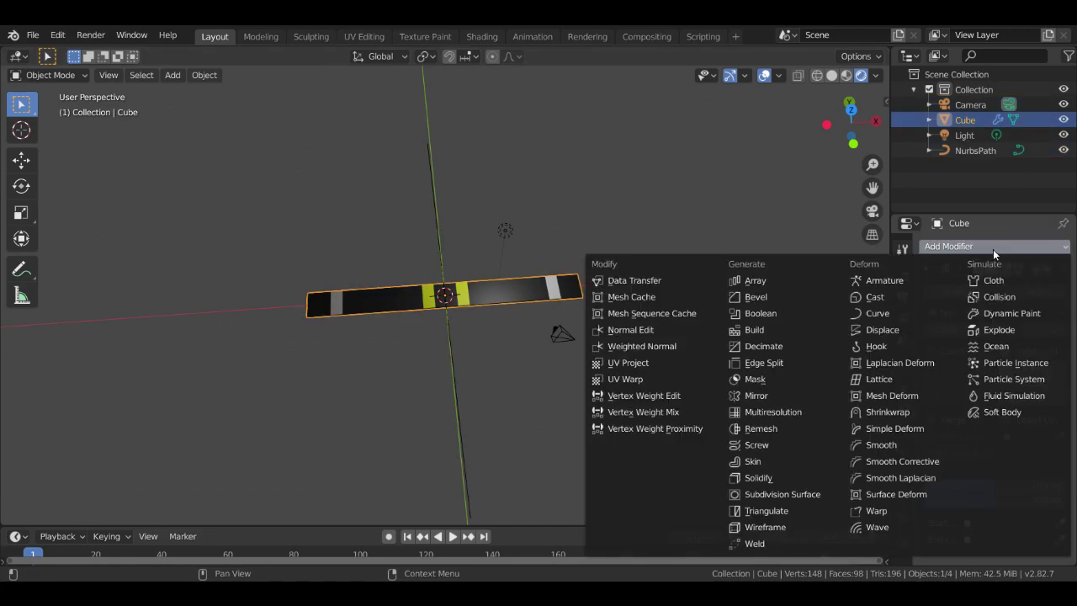
pyautogui.click(876, 313)
pyautogui.scroll(-5, 976, 455)
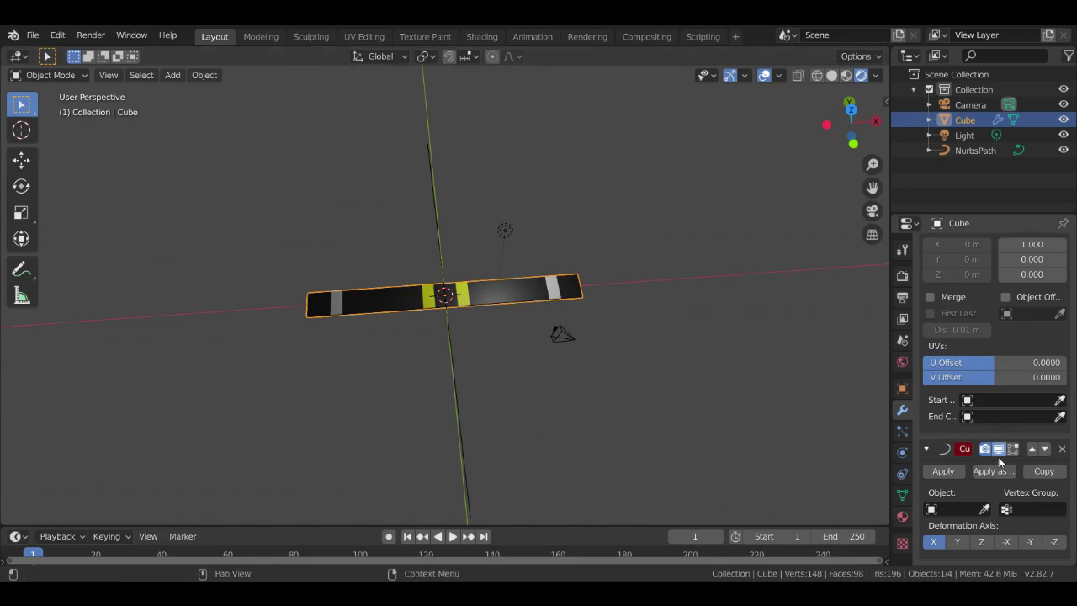
pyautogui.click(960, 509)
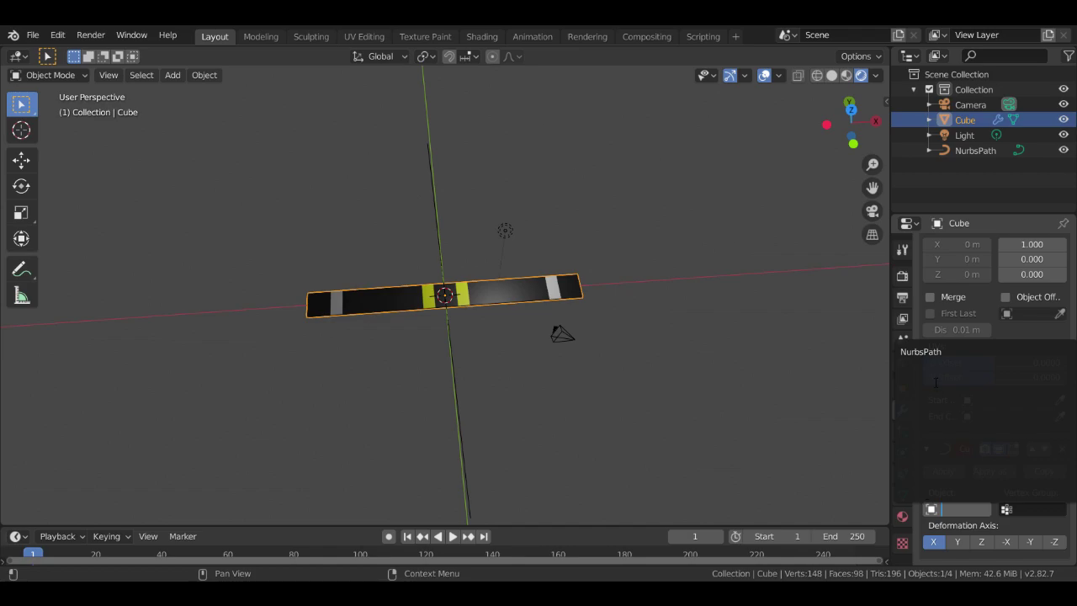
pyautogui.click(926, 353)
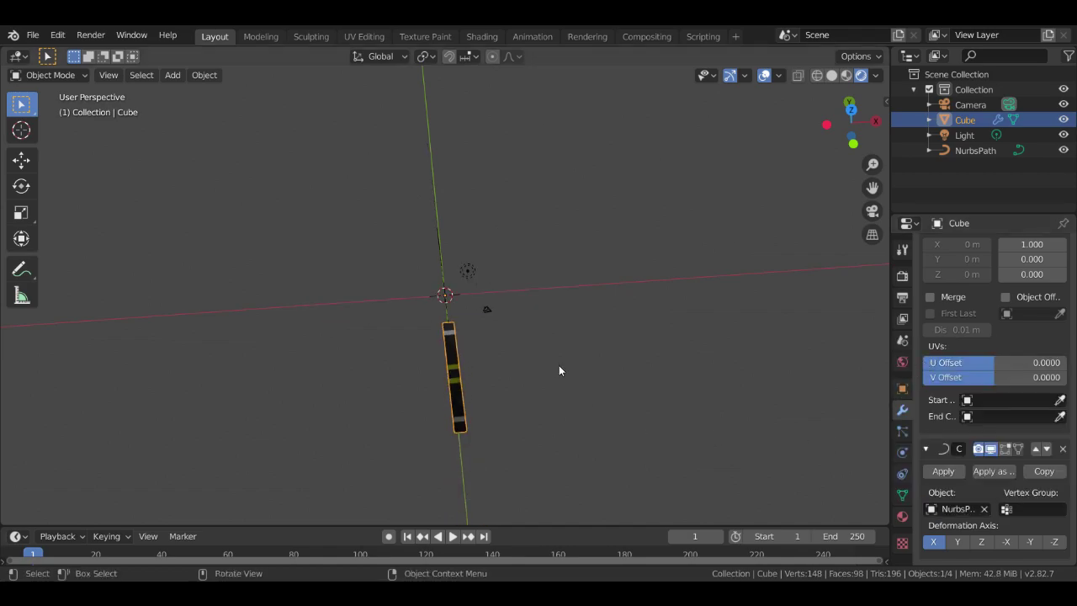
# Inspect the road's placement along the path up close and quit the current Blender session
pyautogui.moveTo(637, 351); pyautogui.dragTo(433, 317, button='middle')
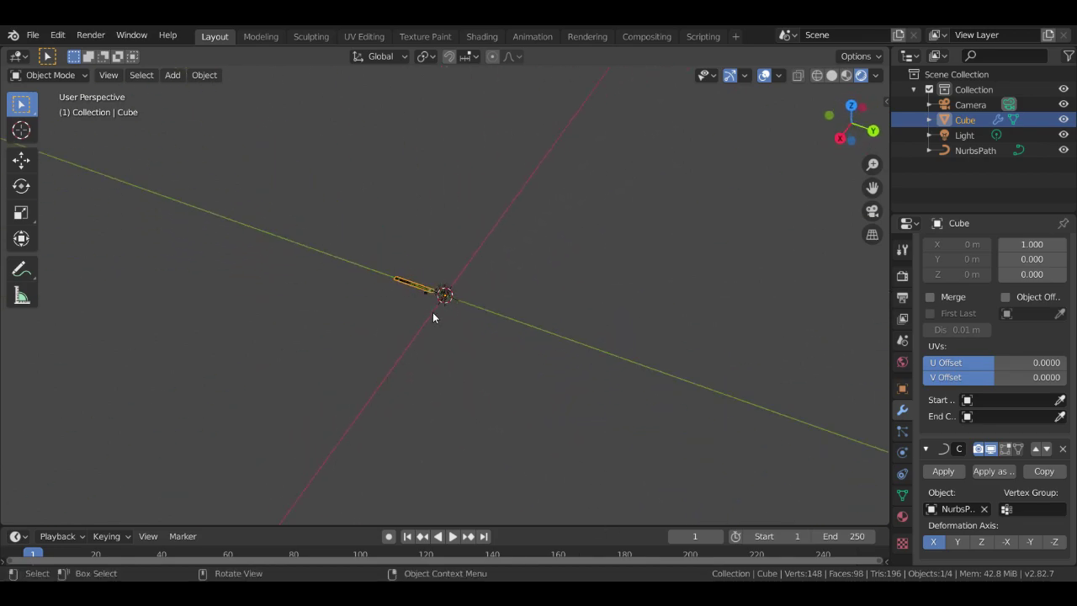
pyautogui.scroll(8, 471, 320)
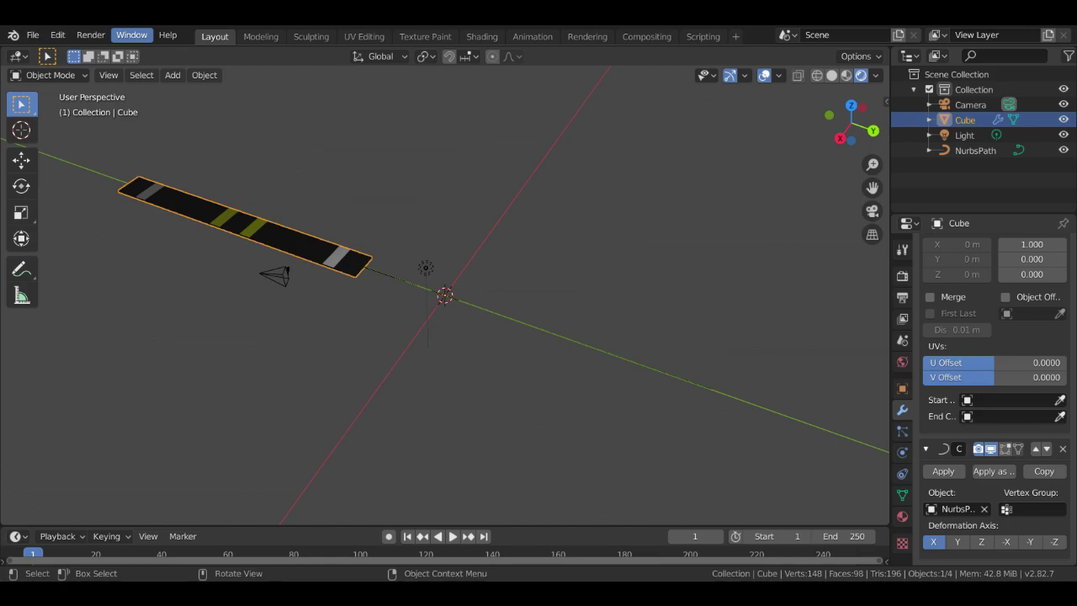
pyautogui.hotkey('ctrl', 'q')
pyautogui.click(553, 326)
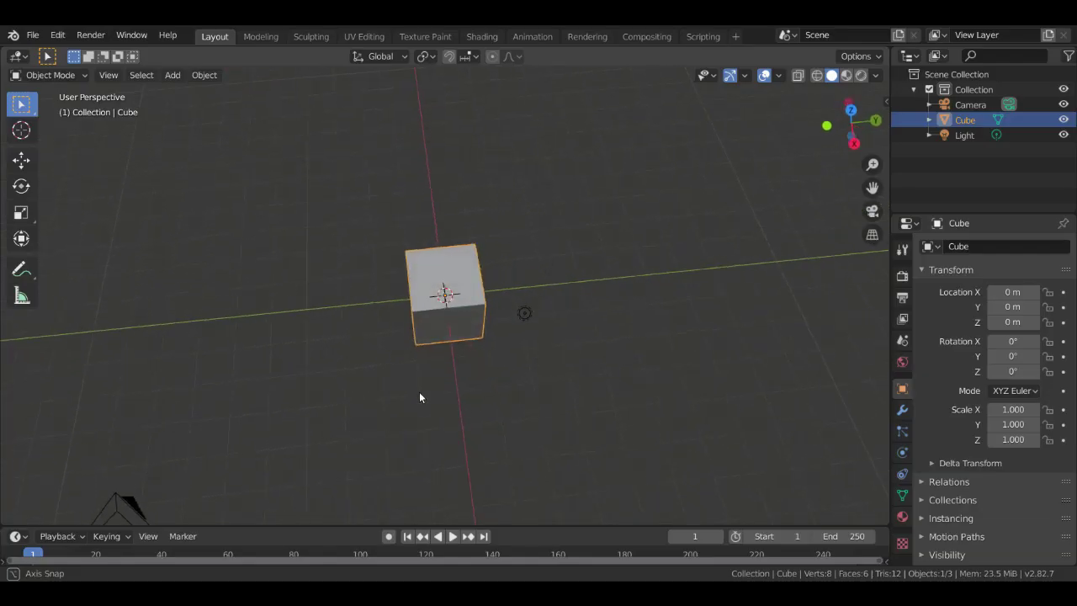
pyautogui.moveTo(419, 392); pyautogui.dragTo(413, 429, button='middle')
pyautogui.press('KP_5')
pyautogui.press('KP_7')
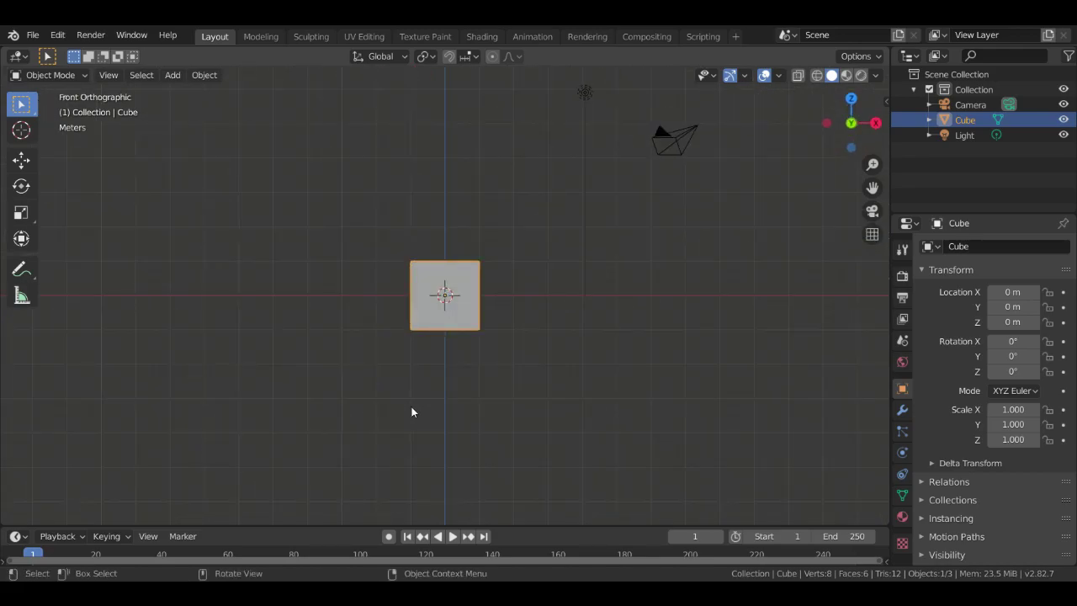
pyautogui.moveTo(587, 402); pyautogui.dragTo(455, 430, button='middle')
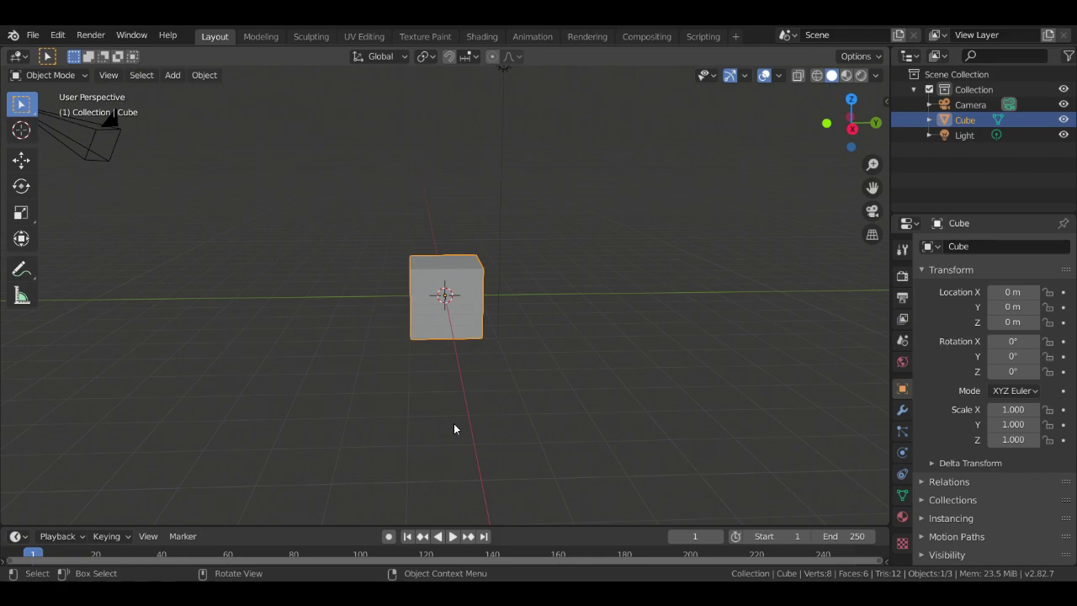
pyautogui.moveTo(467, 417); pyautogui.dragTo(398, 431, button='middle')
pyautogui.scroll(-2, 398, 431)
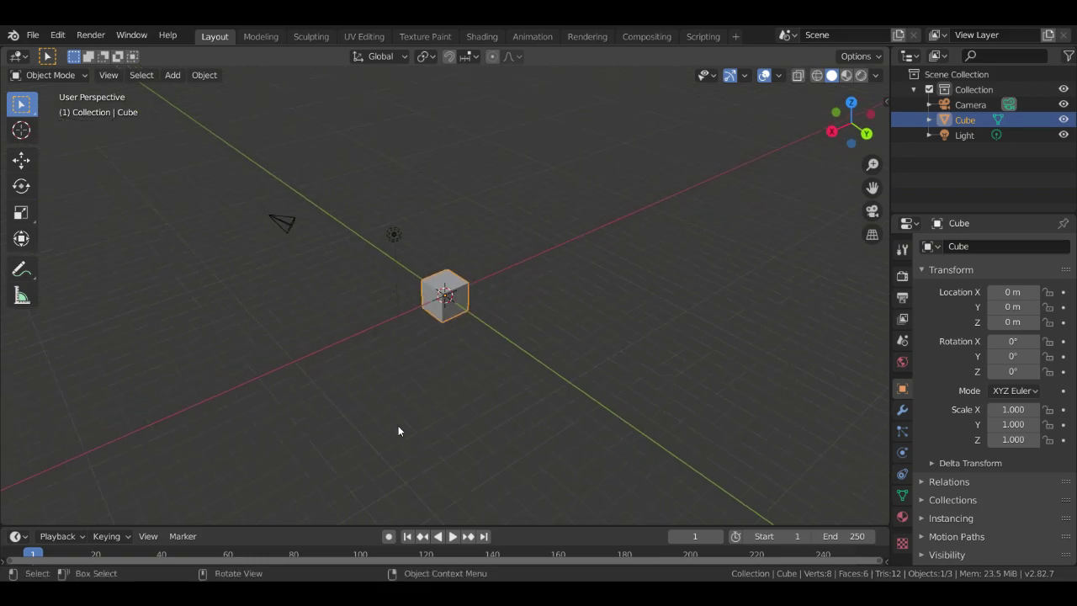
pyautogui.scroll(2, 403, 384)
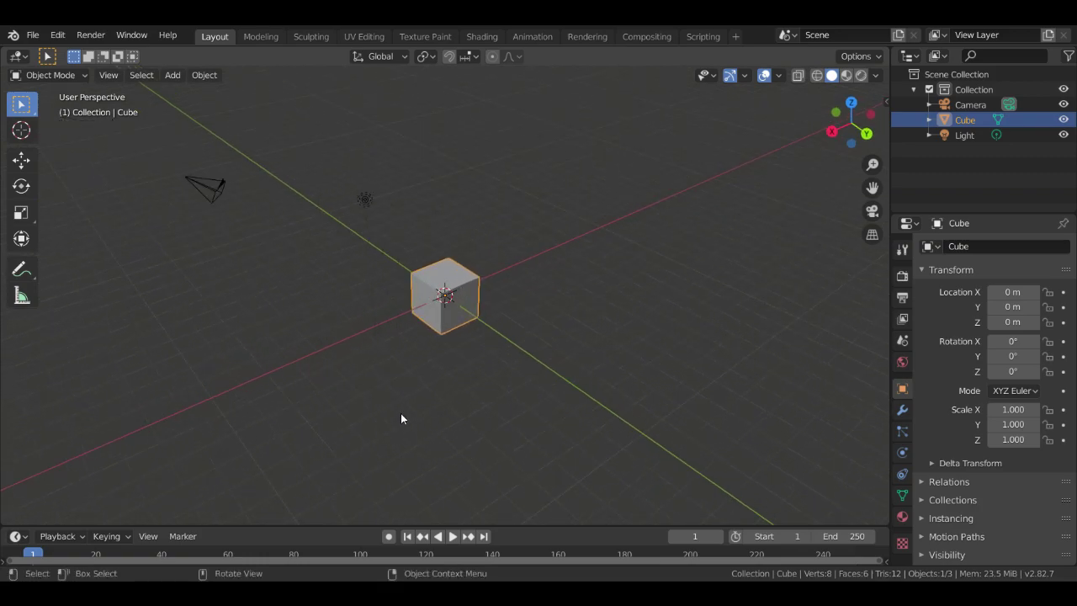
pyautogui.scroll(1, 404, 416)
pyautogui.moveTo(413, 403); pyautogui.dragTo(519, 393, button='middle')
pyautogui.scroll(2, 519, 393)
pyautogui.scroll(-1, 519, 393)
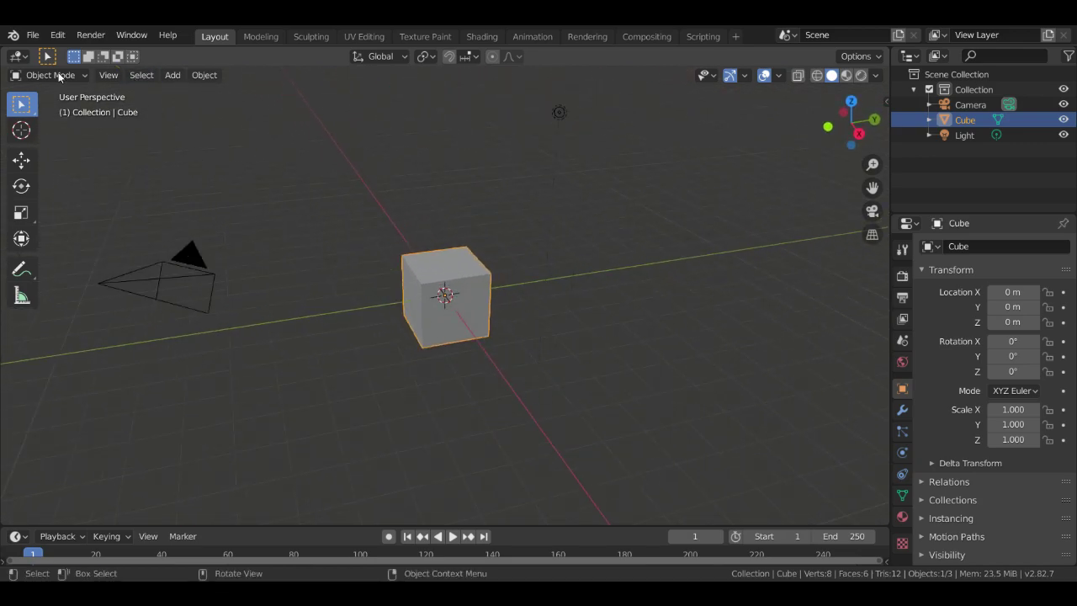
# Create a new file with the default scene
pyautogui.click(58, 35)
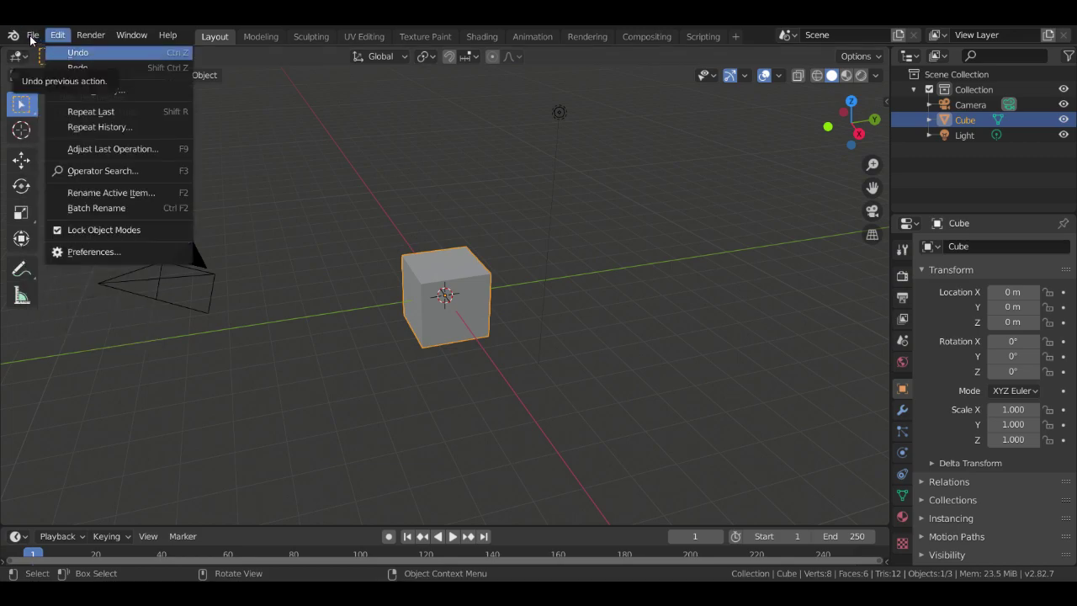
pyautogui.moveTo(32, 38)
pyautogui.click(195, 48)
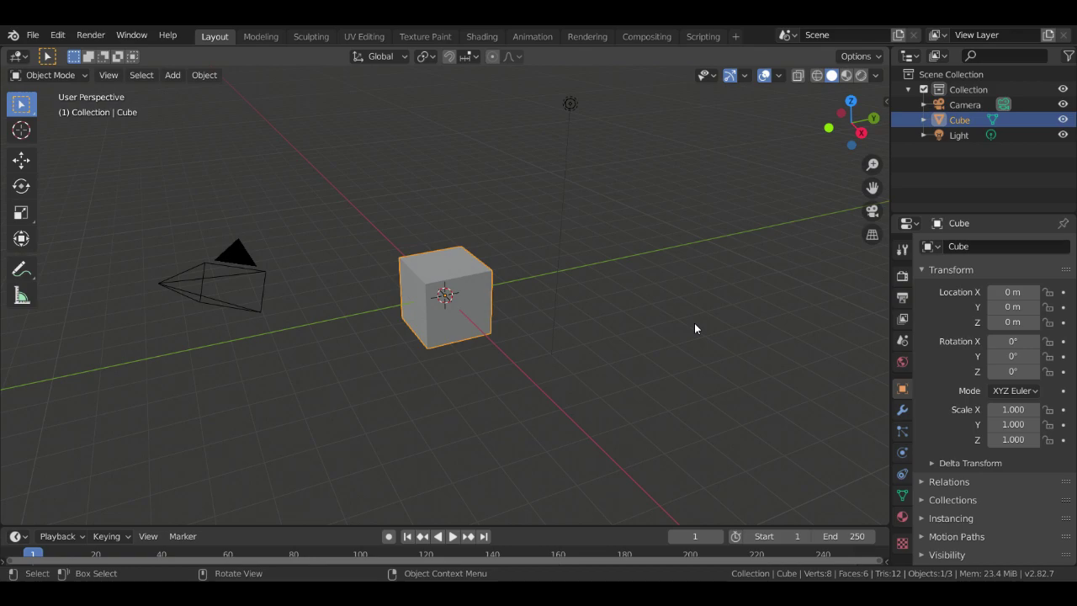
# Flatten the cube to a Z scale of about 0.079 and stretch it along Y to a scale of about 10.604
pyautogui.press('s')
pyautogui.press('z')
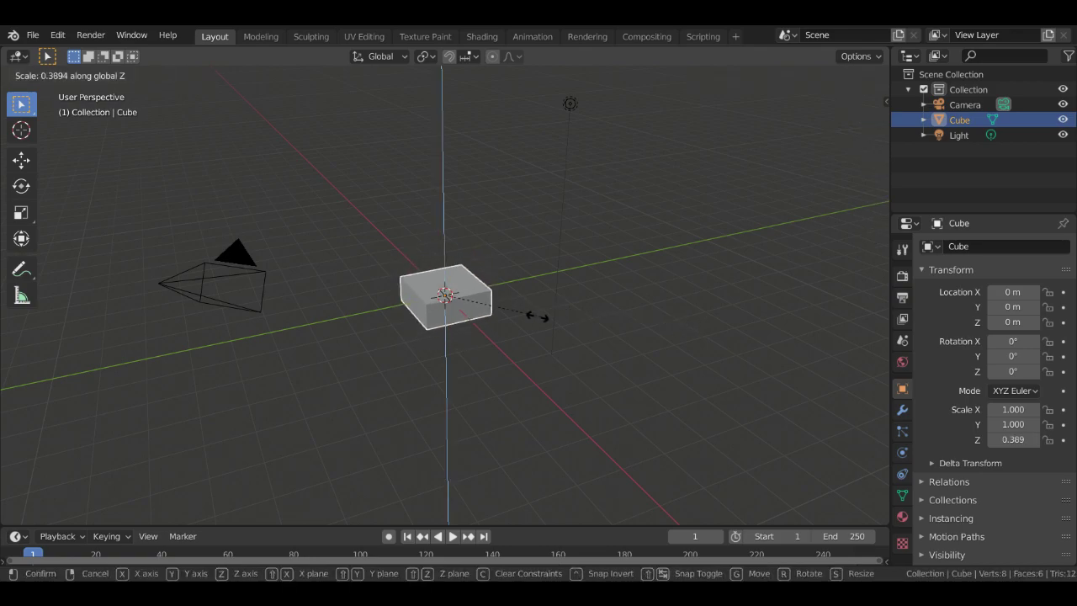
pyautogui.click(455, 315)
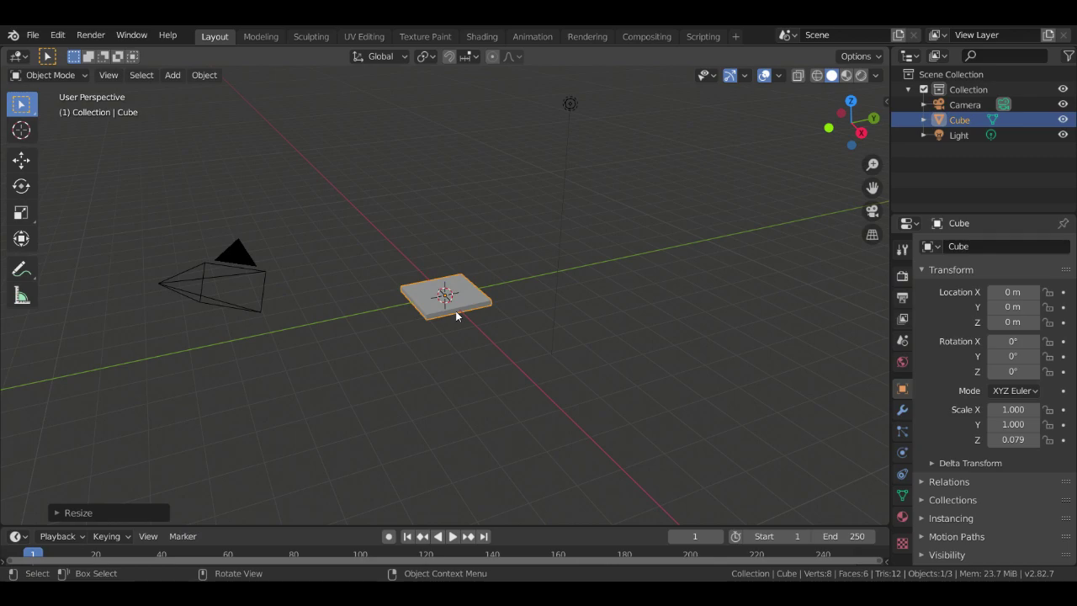
pyautogui.press('s')
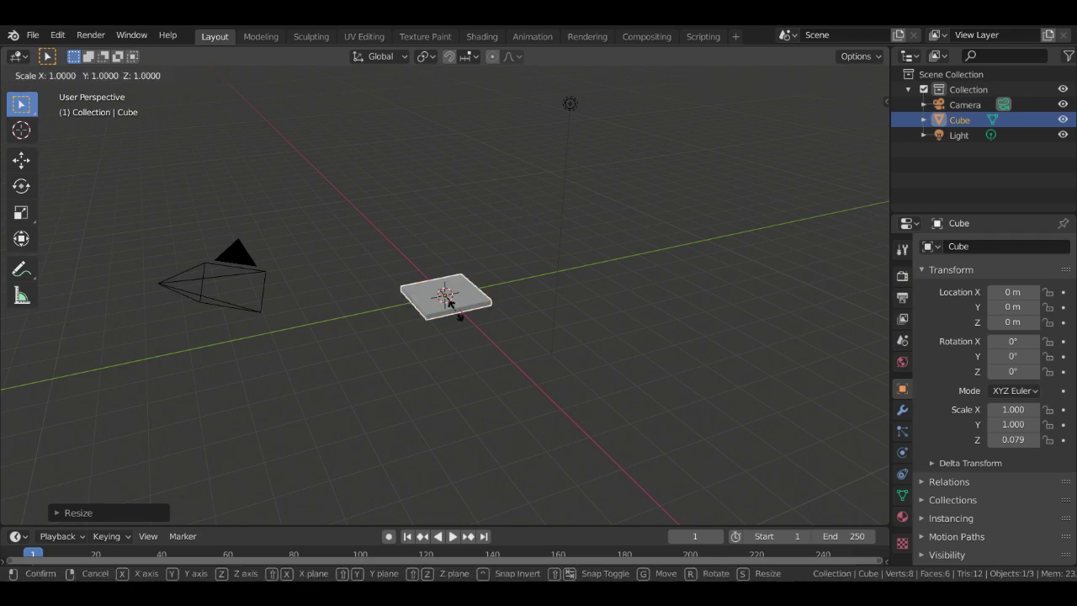
pyautogui.press('x')
pyautogui.press('y')
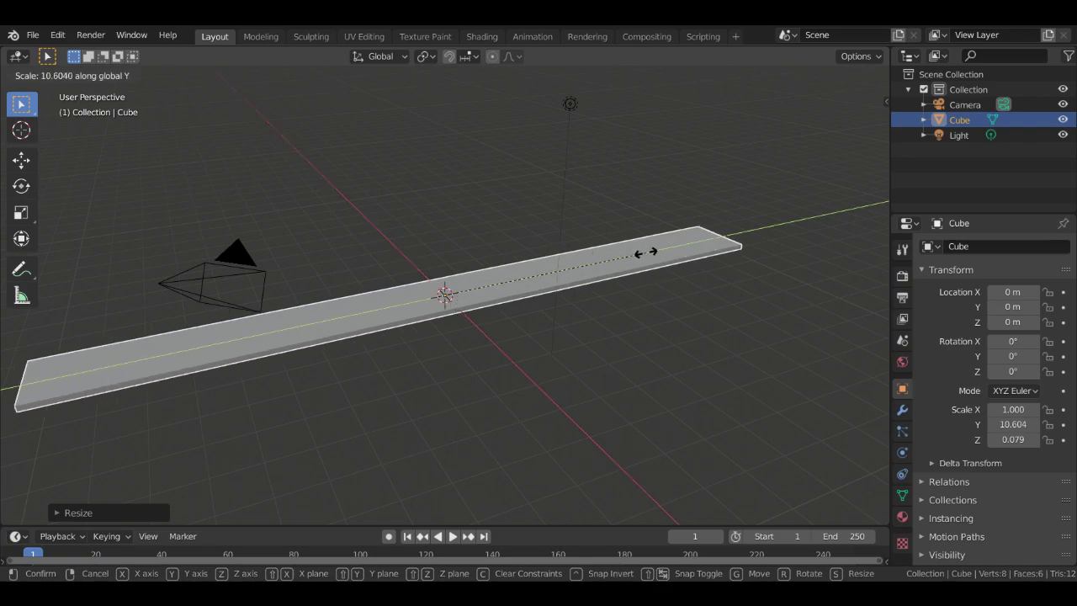
pyautogui.click(647, 252)
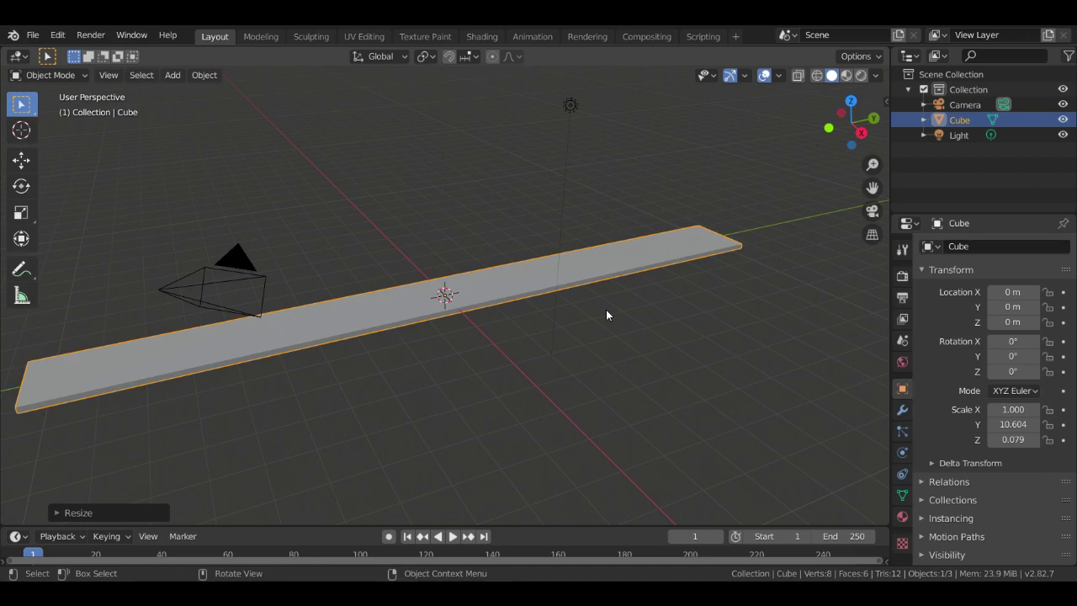
# Enter Edit Mode on the slab and add 23 evenly spaced loop cuts across its length, without sliding them
pyautogui.moveTo(606, 315); pyautogui.dragTo(576, 319, button='middle')
pyautogui.press('Tab')
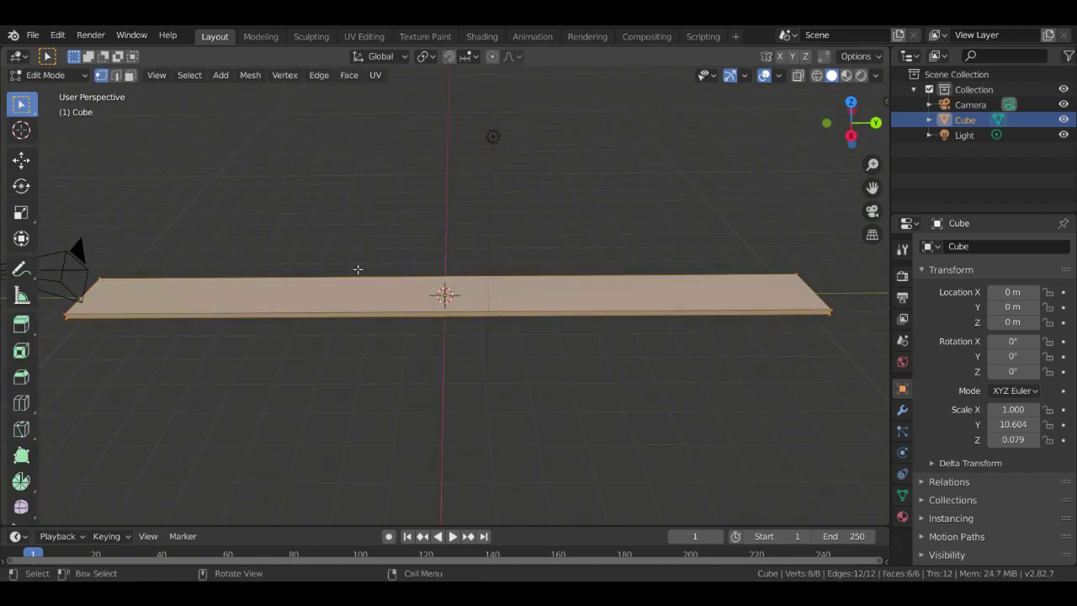
pyautogui.hotkey('ctrl', 'r')
pyautogui.scroll(14, 429, 290)
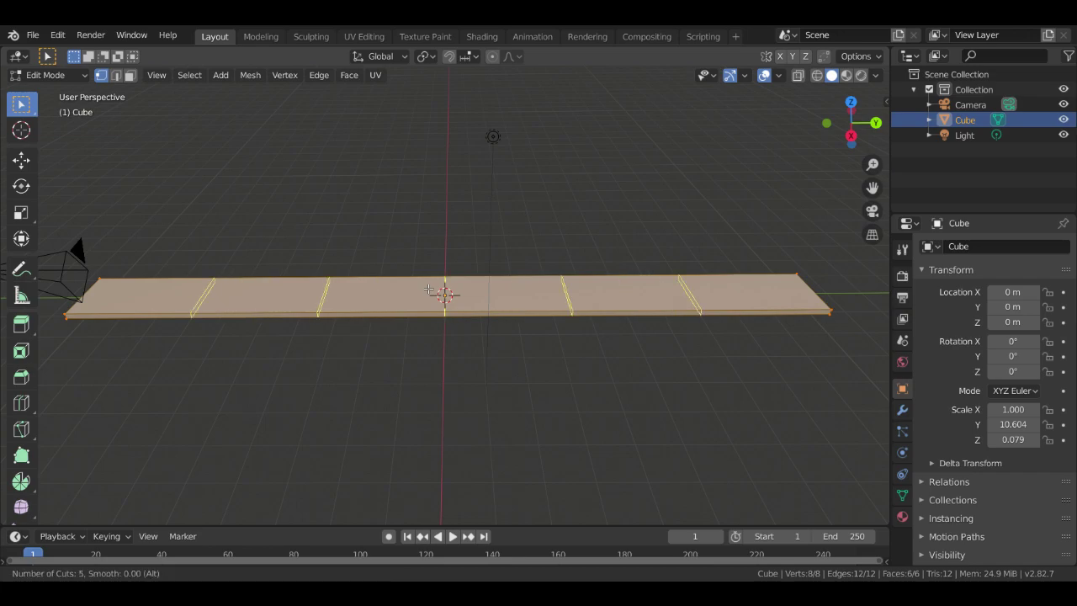
pyautogui.scroll(8, 429, 290)
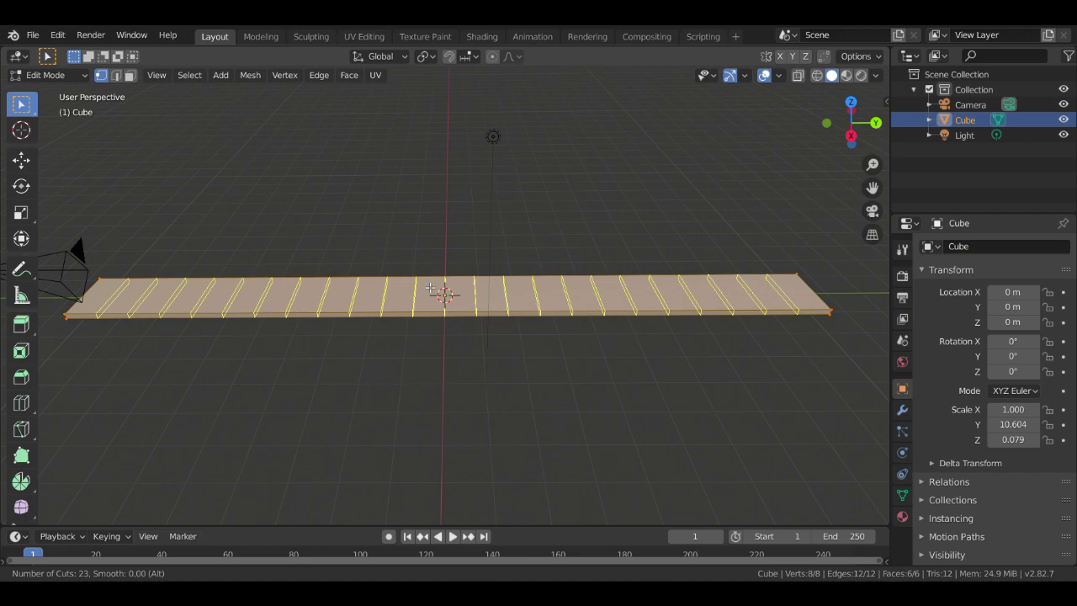
pyautogui.click(429, 290)
pyautogui.rightClick(429, 290)
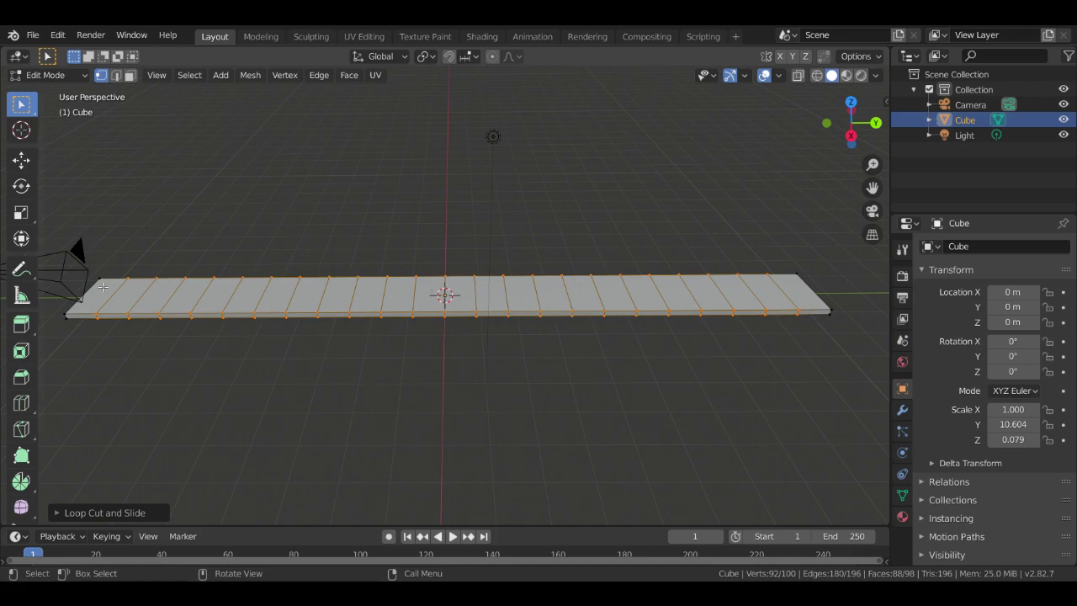
pyautogui.scroll(1, 123, 241)
pyautogui.scroll(-3, 127, 248)
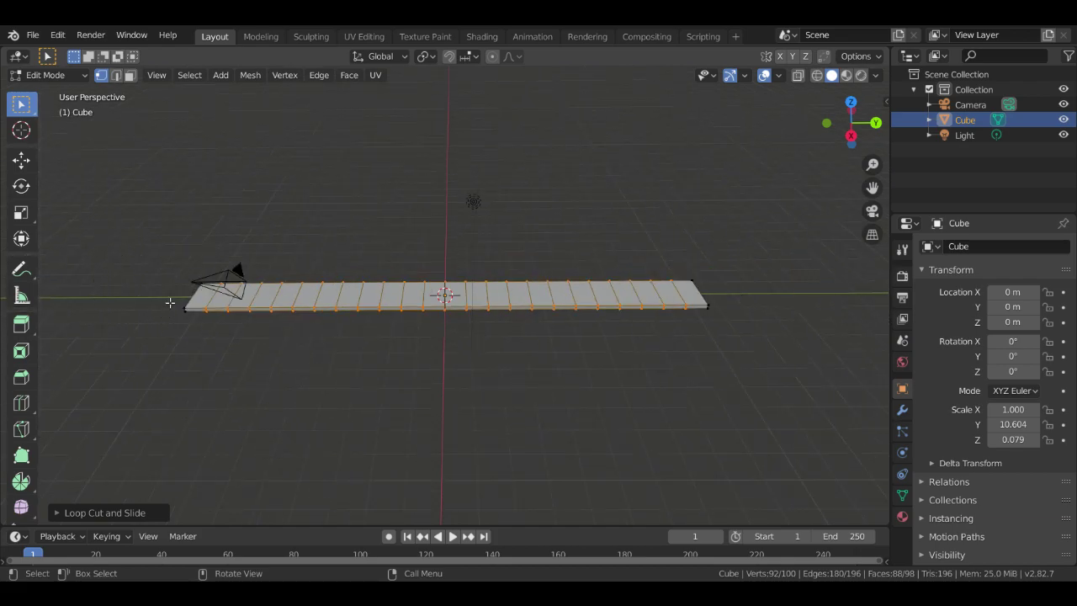
pyautogui.hotkey('ctrl', 'r')
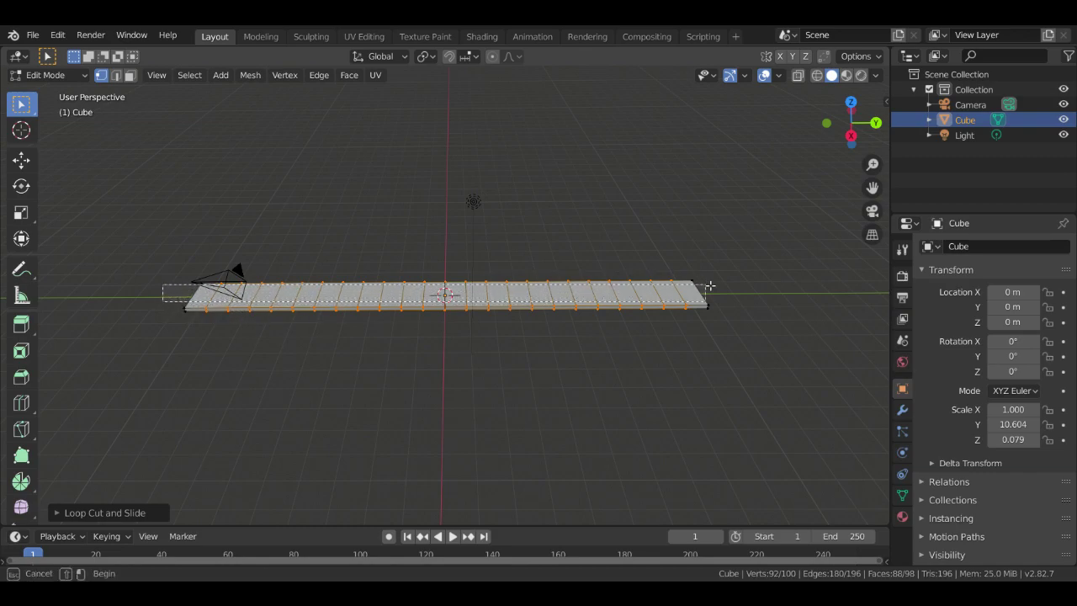
pyautogui.click(737, 295)
pyautogui.scroll(4, 696, 299)
pyautogui.scroll(-1, 701, 299)
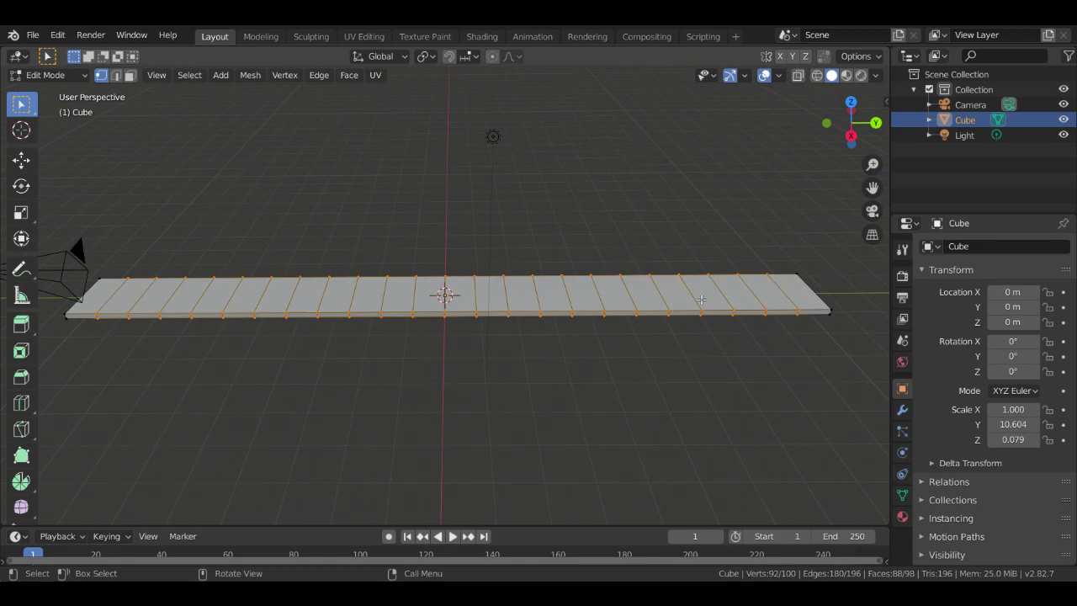
# Select the whole slab mesh and add a second material slot with a new material named "road black"
pyautogui.press('a')
pyautogui.click(902, 515)
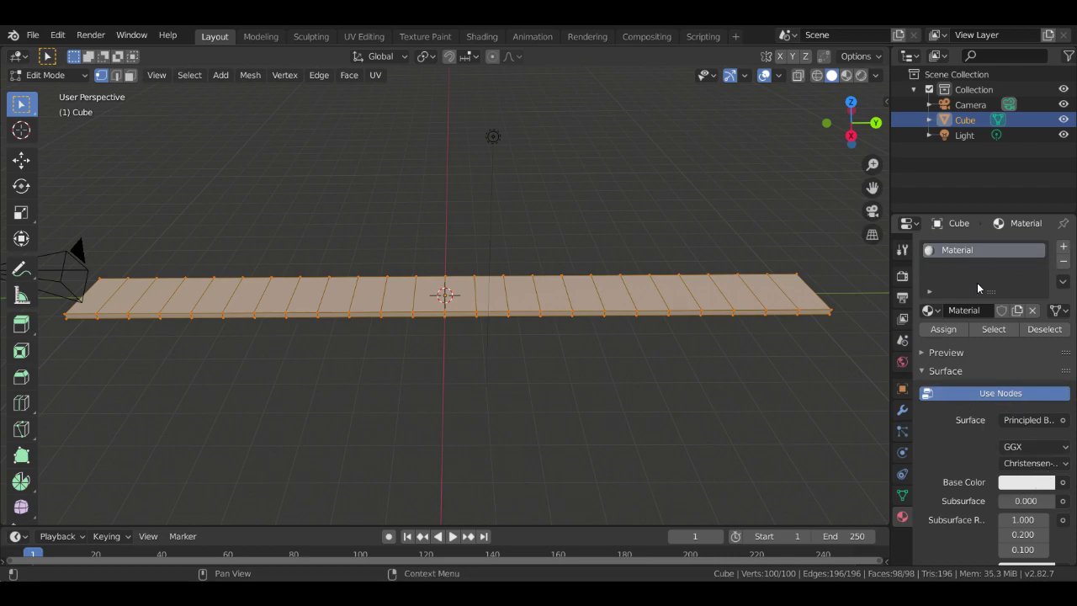
pyautogui.click(1063, 246)
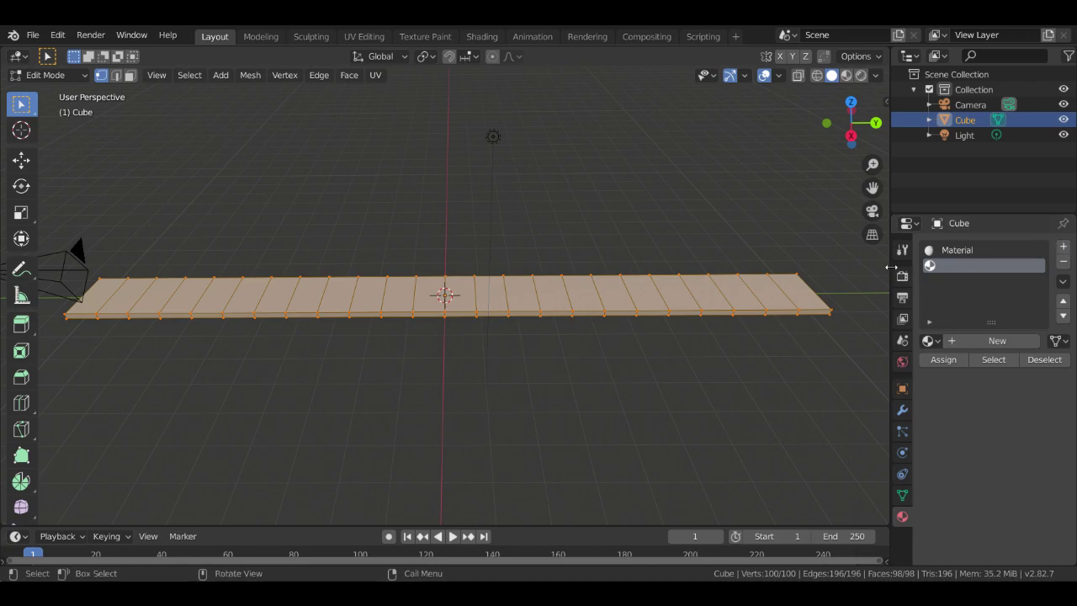
pyautogui.click(965, 338)
pyautogui.doubleClick(965, 266)
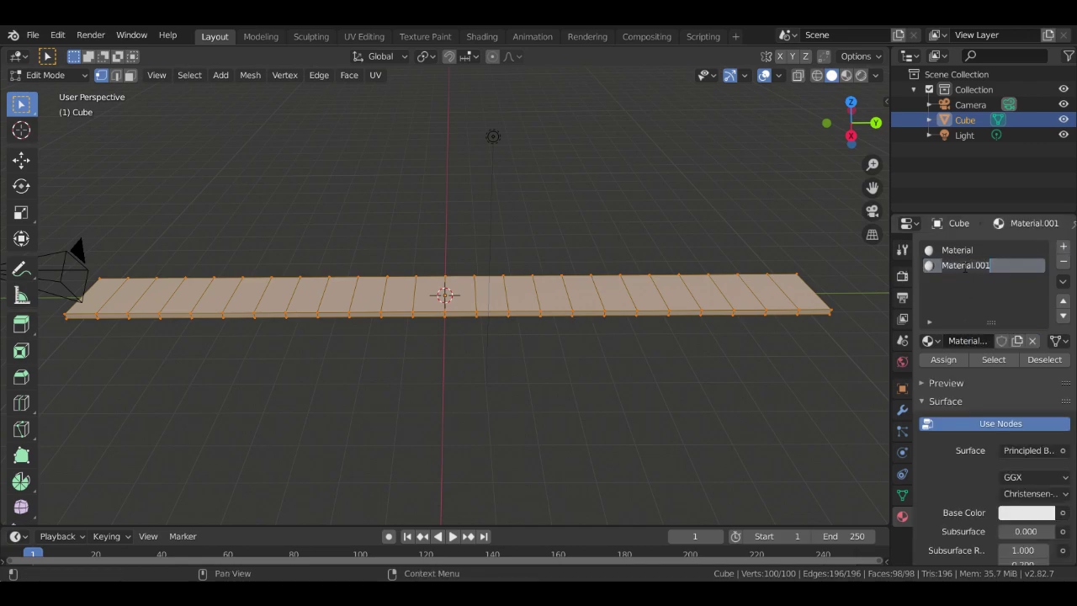
pyautogui.write('road')
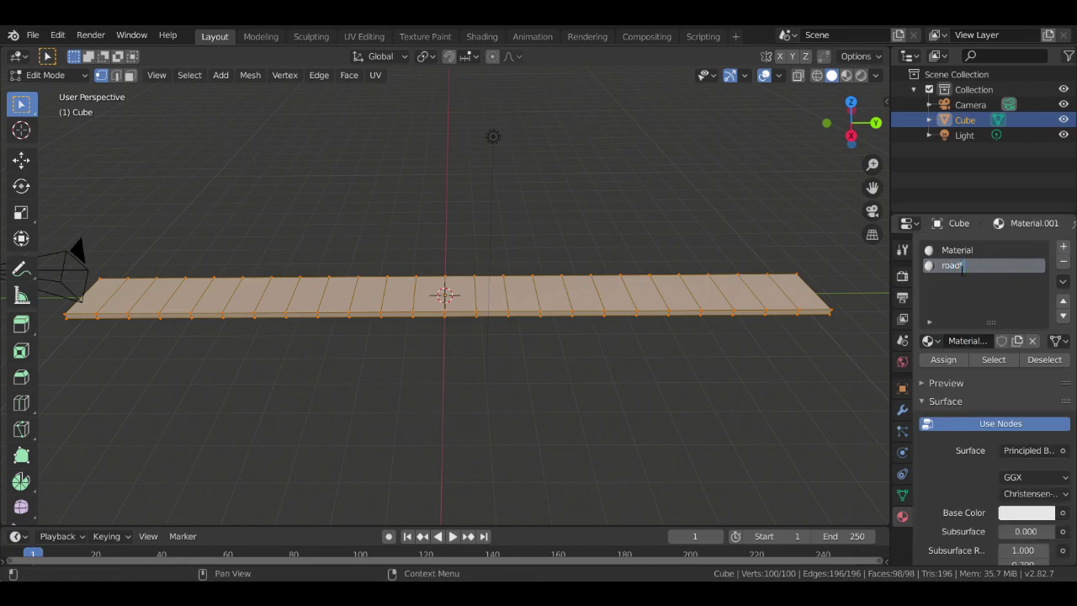
pyautogui.write('f')
pyautogui.press('BackSpace')
pyautogui.write('black')
pyautogui.press('Return')
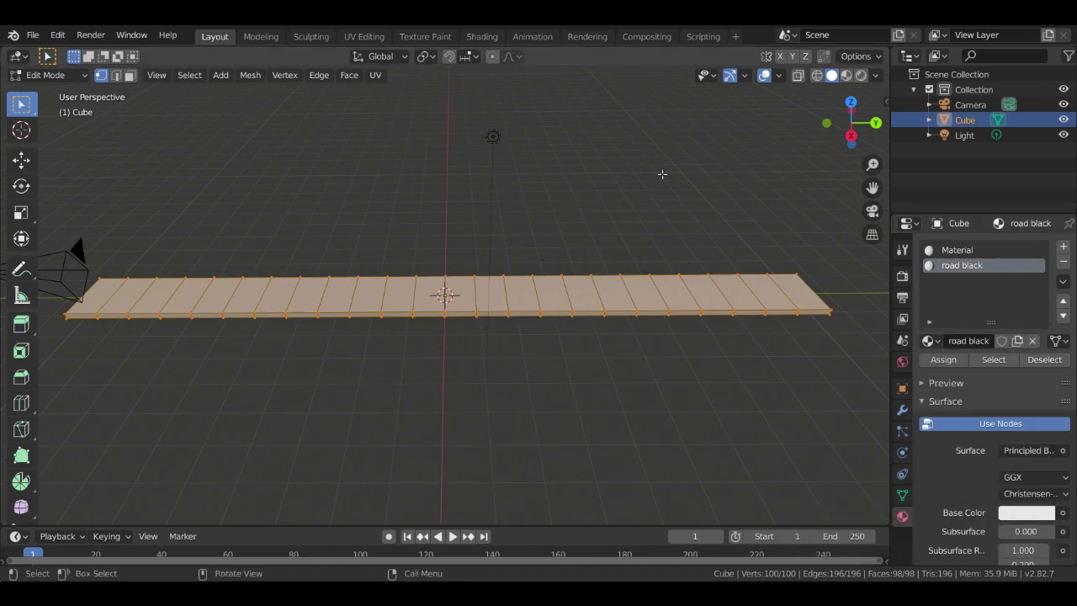
# Darken the road black material's base color to near black and assign it to the whole slab
pyautogui.click(1020, 513)
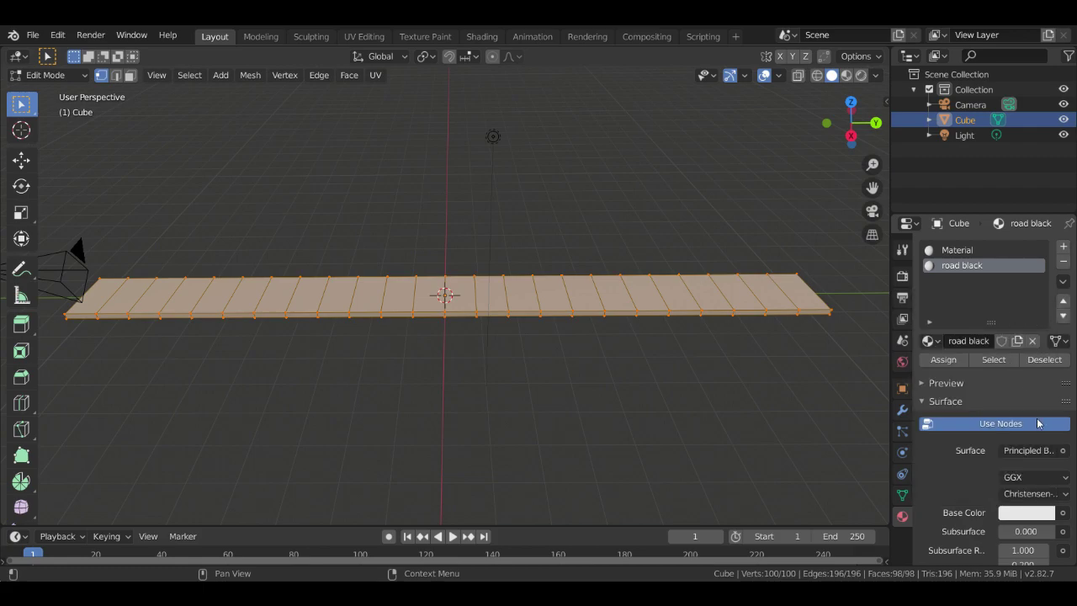
pyautogui.click(1031, 513)
pyautogui.moveTo(1044, 367); pyautogui.dragTo(1043, 391)
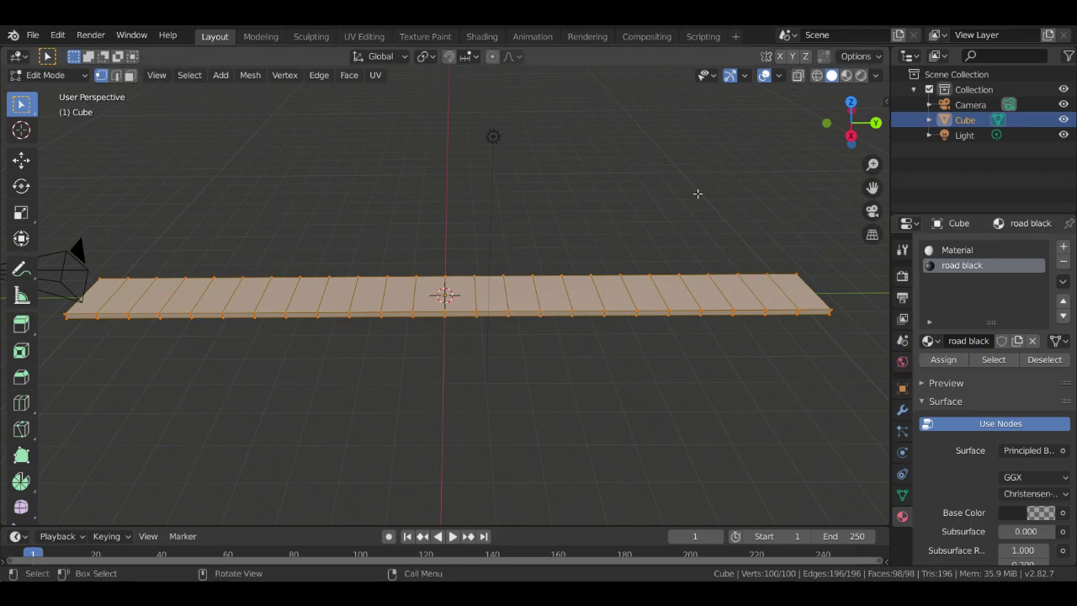
# Switch the viewport shading to Rendered to show the slab's material
pyautogui.press('z')
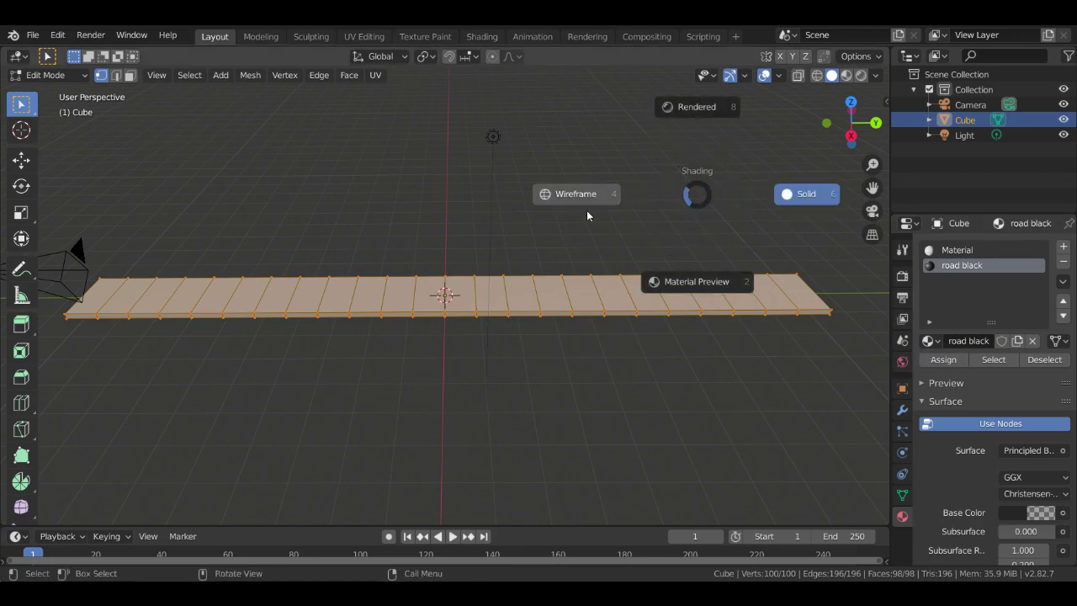
pyautogui.click(670, 107)
pyautogui.press('z')
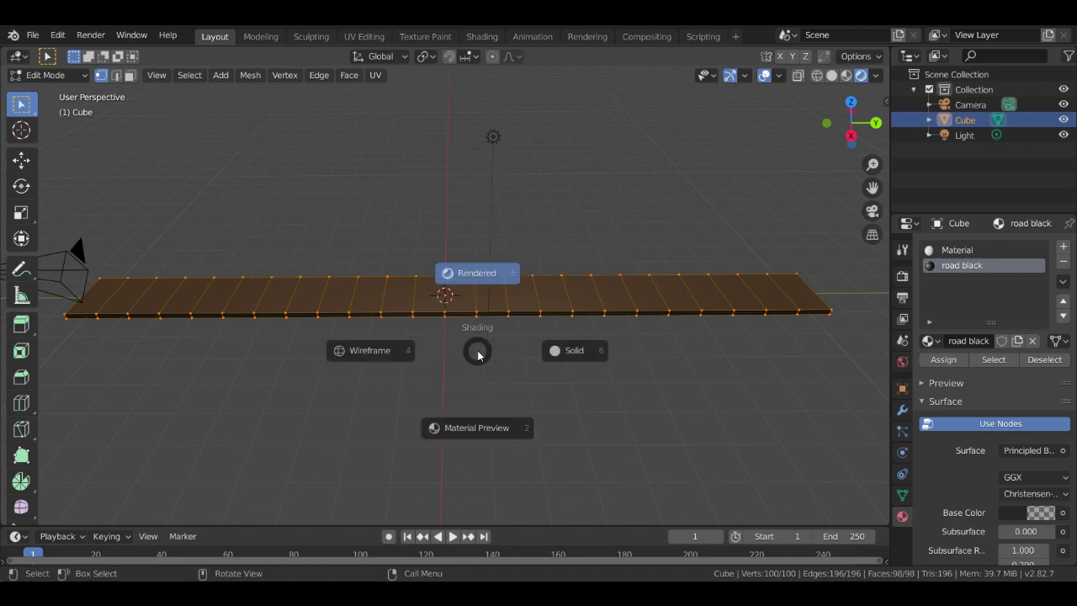
pyautogui.click(532, 269)
pyautogui.moveTo(500, 236); pyautogui.dragTo(510, 235, button='middle')
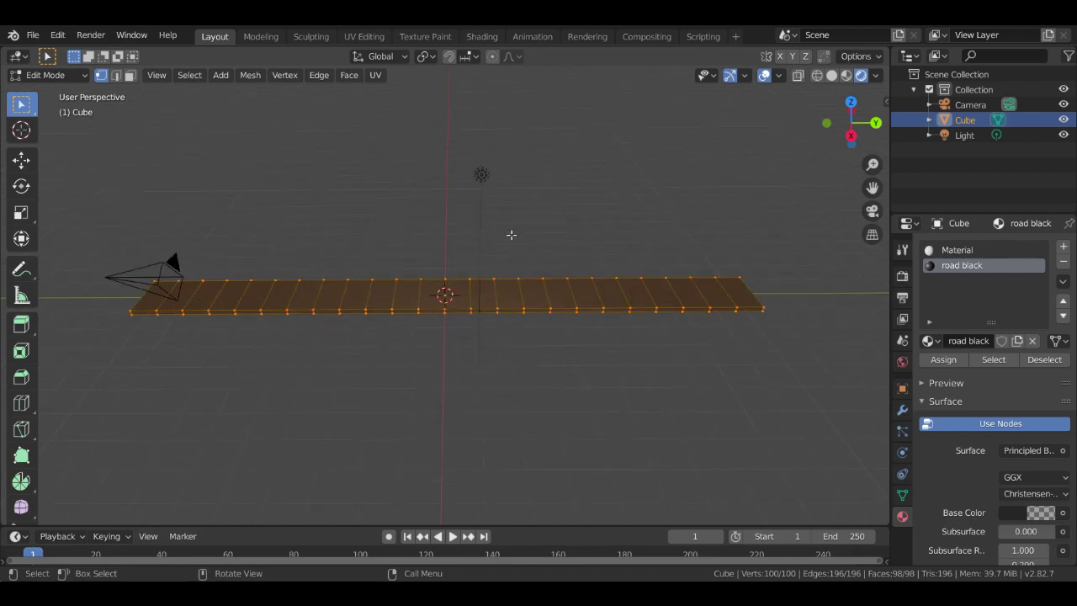
pyautogui.scroll(1, 511, 235)
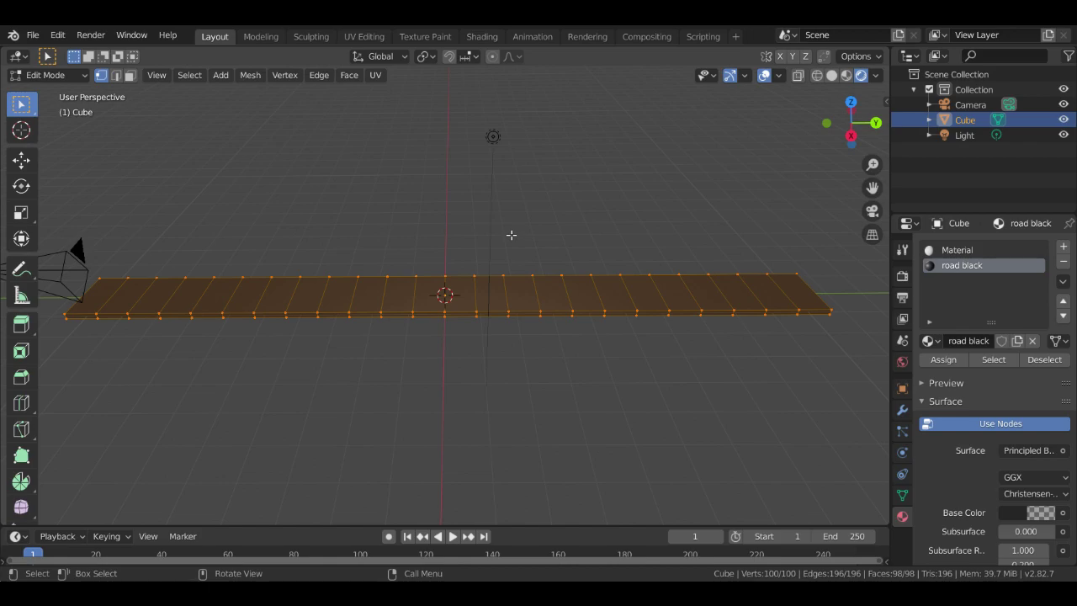
# Clear the selection and, in face select mode, select the third top face from each end of the slab
pyautogui.click(235, 231)
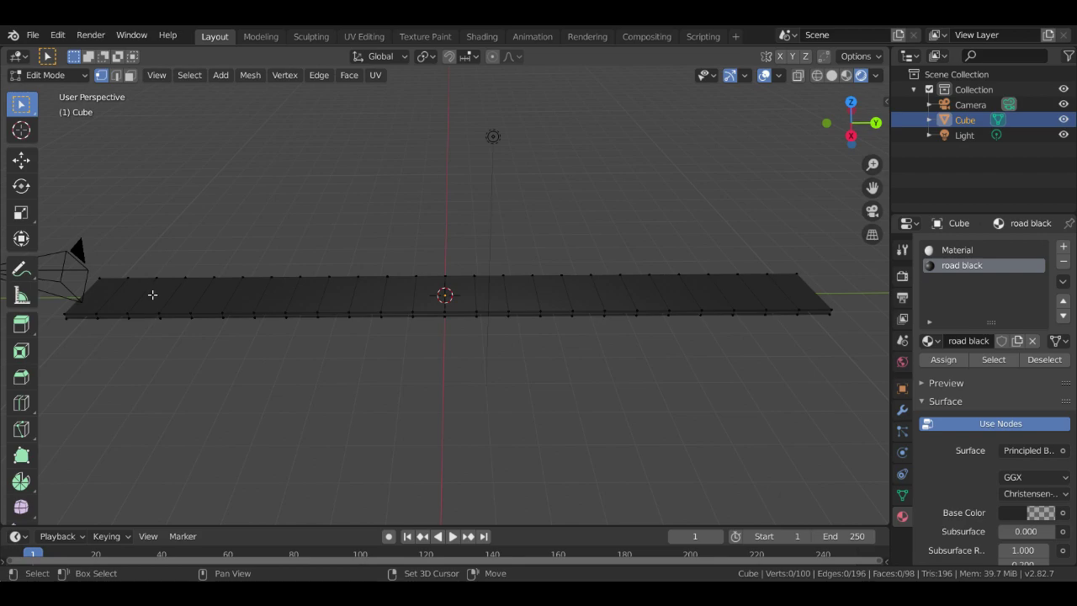
pyautogui.click(128, 78)
pyautogui.click(153, 296)
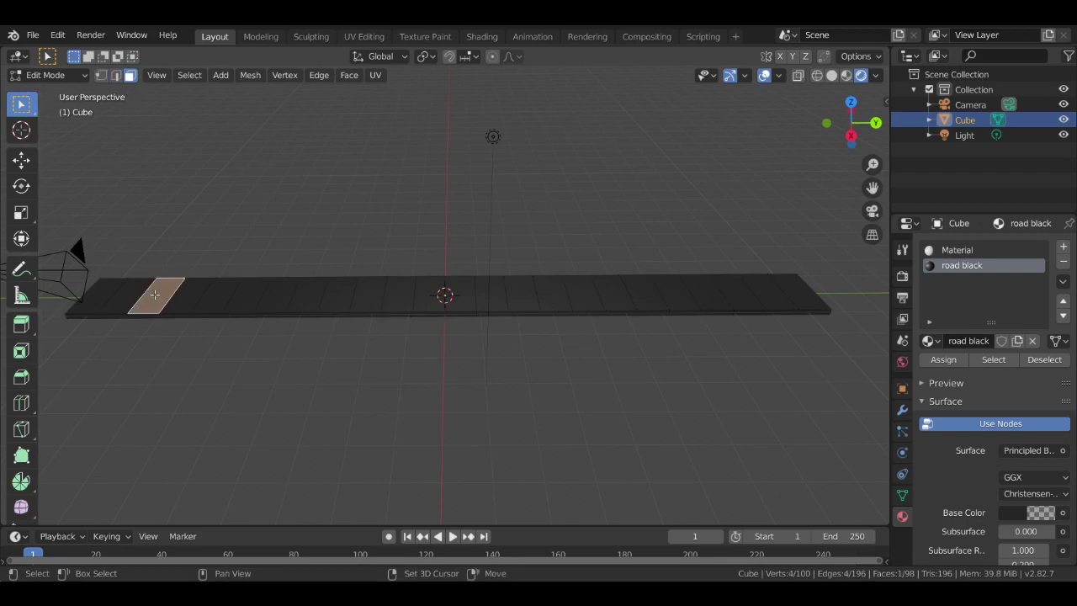
pyautogui.keyDown('shift'); pyautogui.click(736, 295); pyautogui.keyUp('shift')
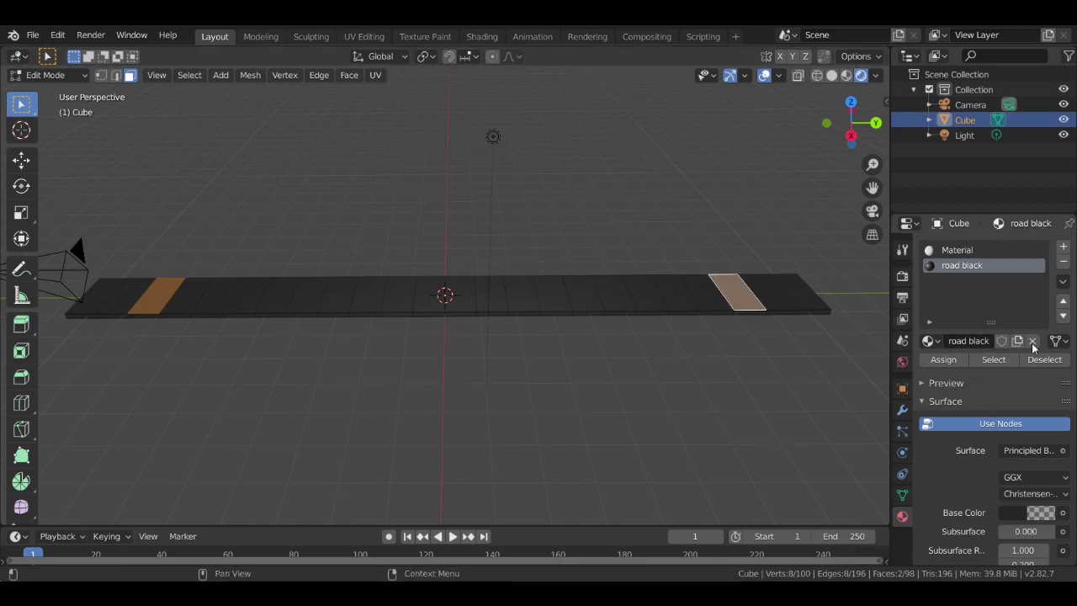
# Add a third material slot with a new material named "yellow road"
pyautogui.click(1064, 247)
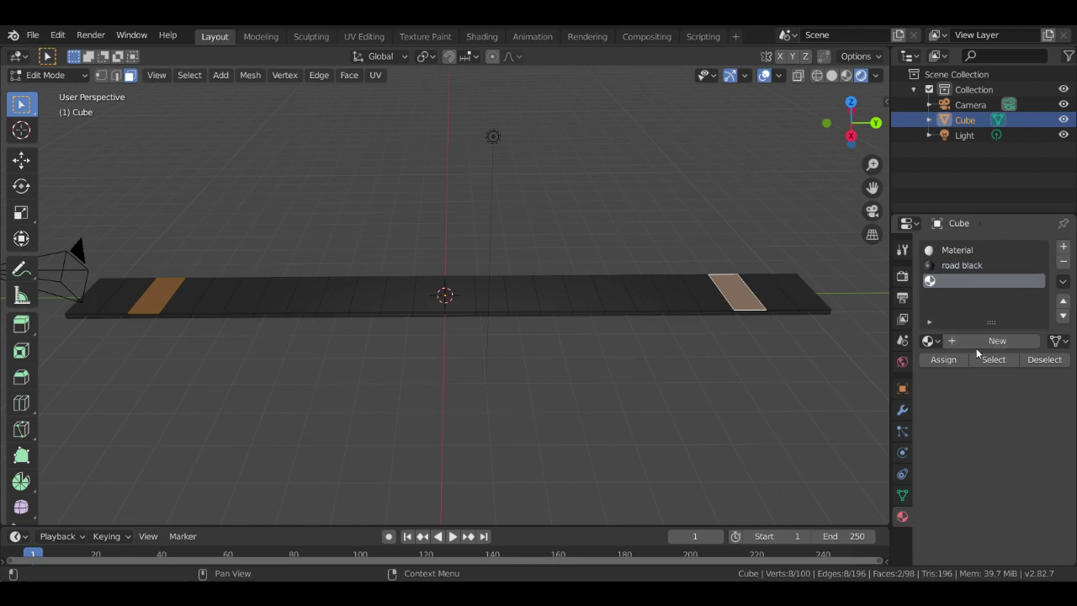
pyautogui.click(976, 341)
pyautogui.doubleClick(955, 283)
pyautogui.write('yellow road')
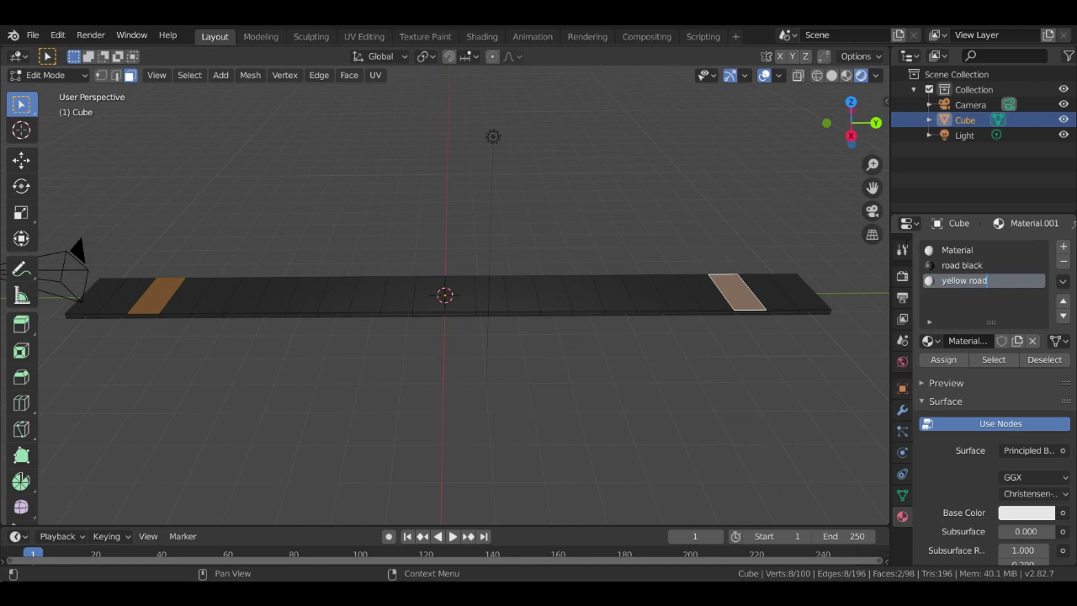
pyautogui.press('Return')
# Set the yellow road base color to hue 0.158, saturation 1 and value 1 with reduced alpha, and assign it to the selected faces
pyautogui.click(1027, 512)
pyautogui.click(928, 381)
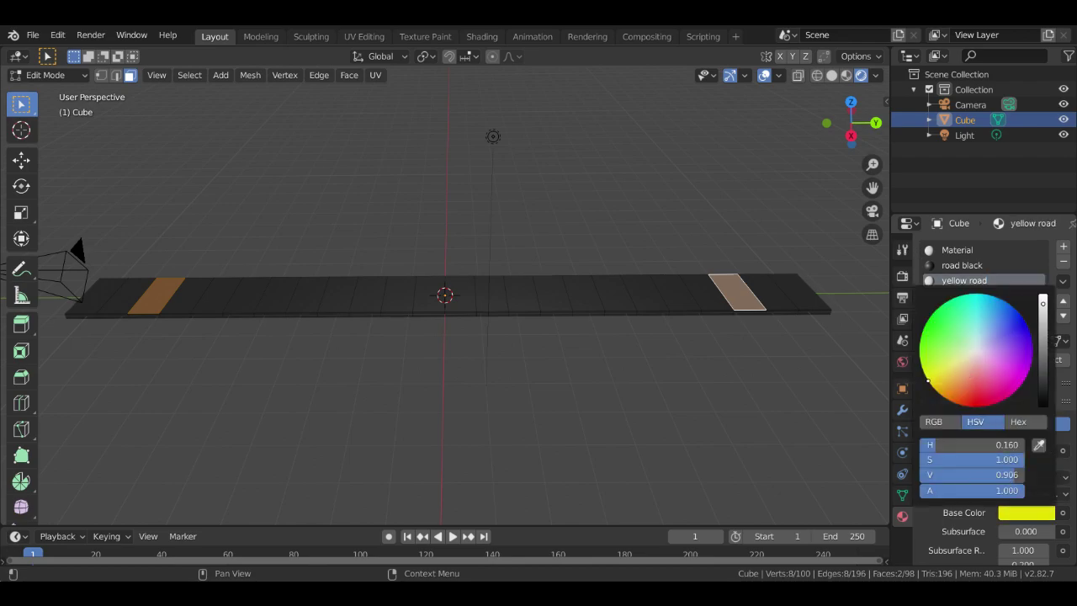
pyautogui.moveTo(1021, 474)
pyautogui.mouseDown()
pyautogui.moveTo(926, 474)
pyautogui.moveTo(1023, 475)
pyautogui.mouseUp()
pyautogui.moveTo(967, 444); pyautogui.dragTo(936, 444)
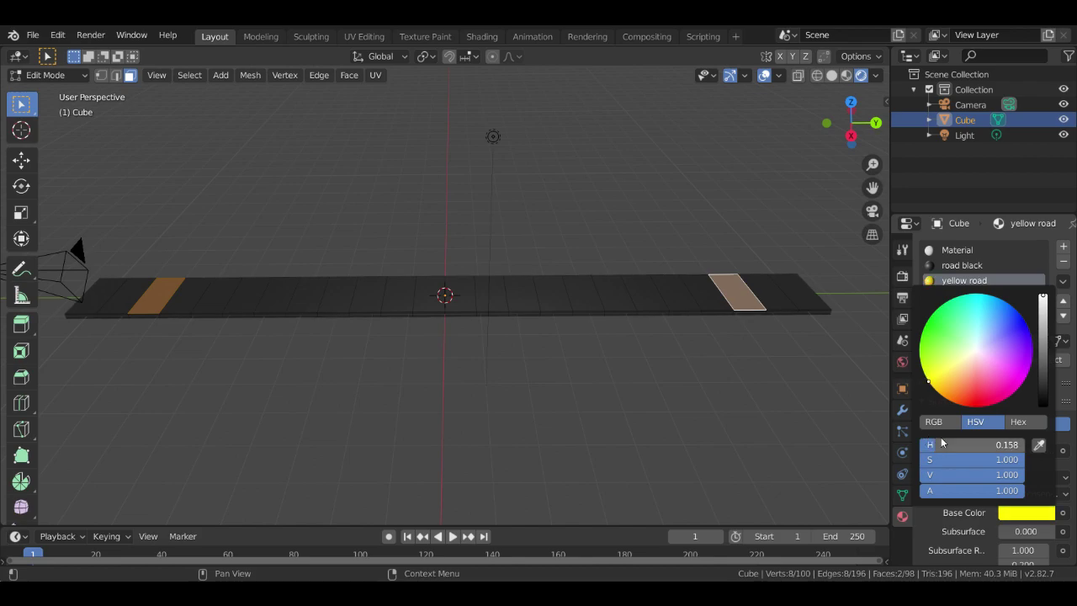
pyautogui.moveTo(980, 474); pyautogui.dragTo(1024, 475)
pyautogui.moveTo(958, 492); pyautogui.dragTo(943, 491)
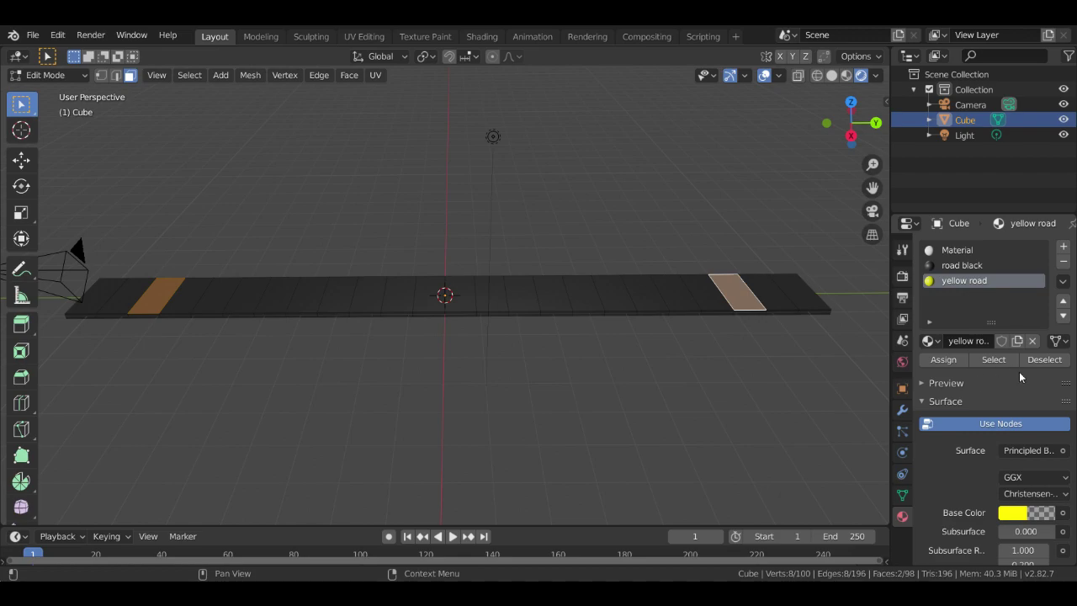
pyautogui.click(957, 363)
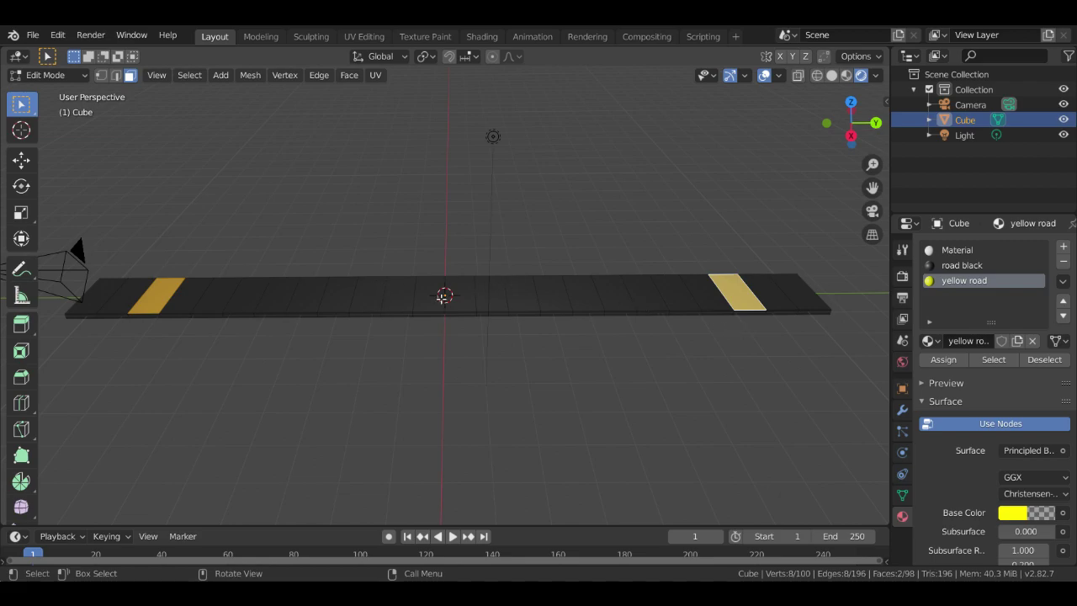
# Select only the second top face on each side of the slab's center line, leaving the two middle faces unselected
pyautogui.click(459, 299)
pyautogui.keyDown('shift'); pyautogui.click(429, 297); pyautogui.keyUp('shift')
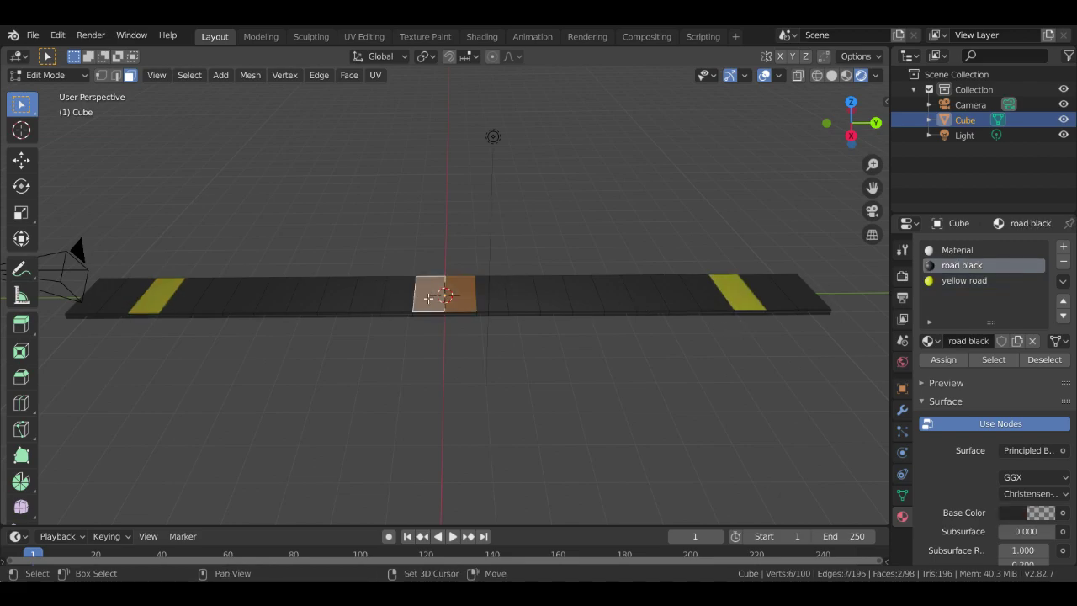
pyautogui.keyDown('shift'); pyautogui.click(389, 301); pyautogui.keyUp('shift')
pyautogui.keyDown('shift'); pyautogui.click(487, 297); pyautogui.keyUp('shift')
pyautogui.keyDown('shift'); pyautogui.click(459, 298); pyautogui.keyUp('shift')
pyautogui.keyDown('shift'); pyautogui.click(416, 315); pyautogui.keyUp('shift')
pyautogui.keyDown('shift'); pyautogui.click(423, 306); pyautogui.keyUp('shift')
pyautogui.keyDown('shift'); pyautogui.click(425, 306); pyautogui.keyUp('shift')
pyautogui.keyDown('shift'); pyautogui.click(425, 306); pyautogui.keyUp('shift')
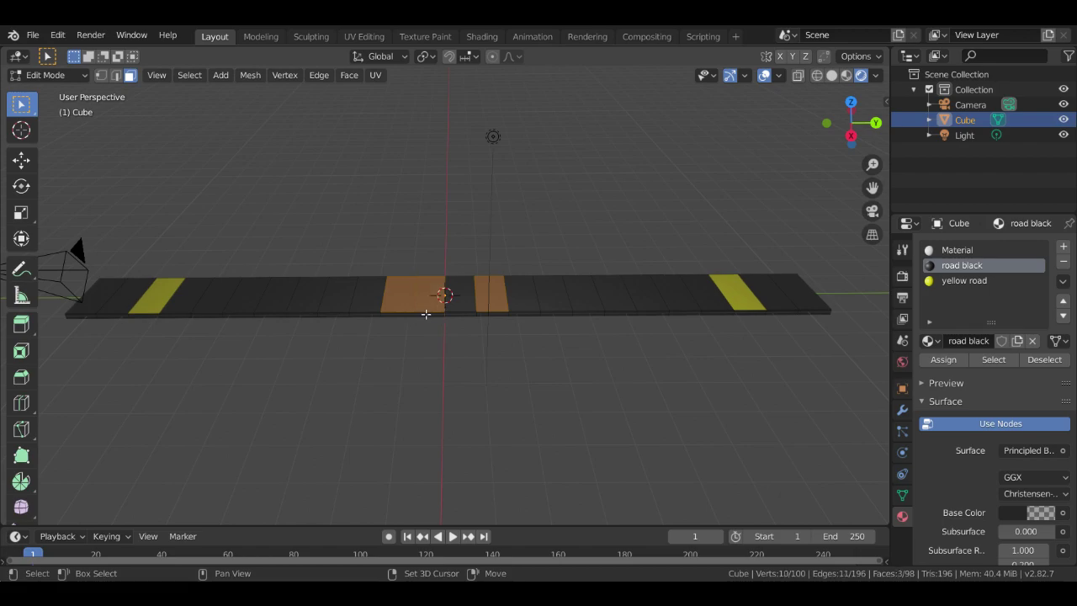
pyautogui.keyDown('shift'); pyautogui.click(428, 304); pyautogui.keyUp('shift')
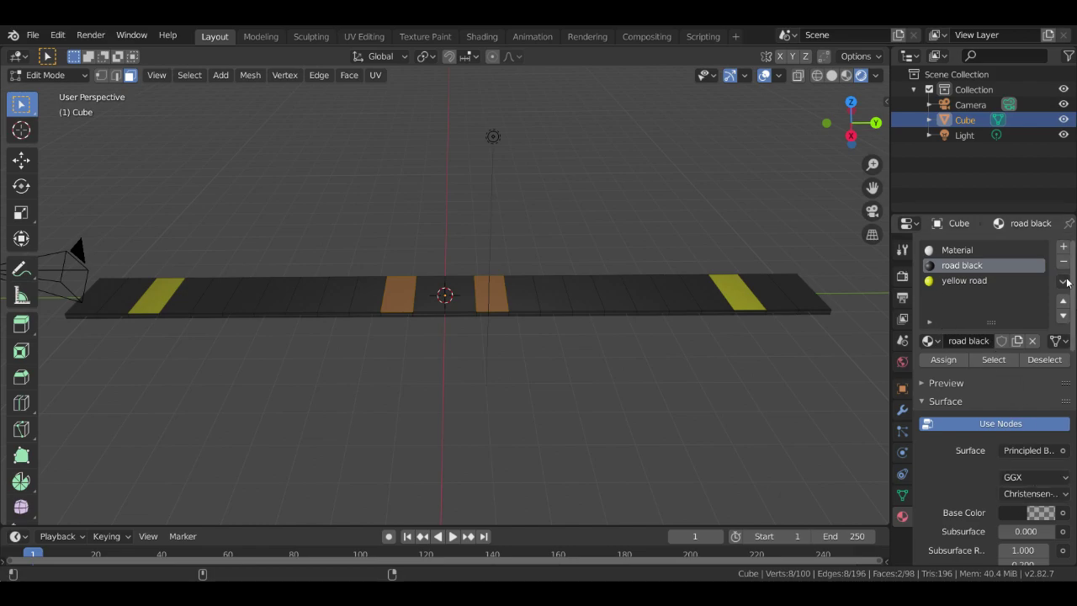
# Add a fourth material with a white base color of value 1 and reduced alpha, and assign it to the two selected central faces
pyautogui.click(1062, 253)
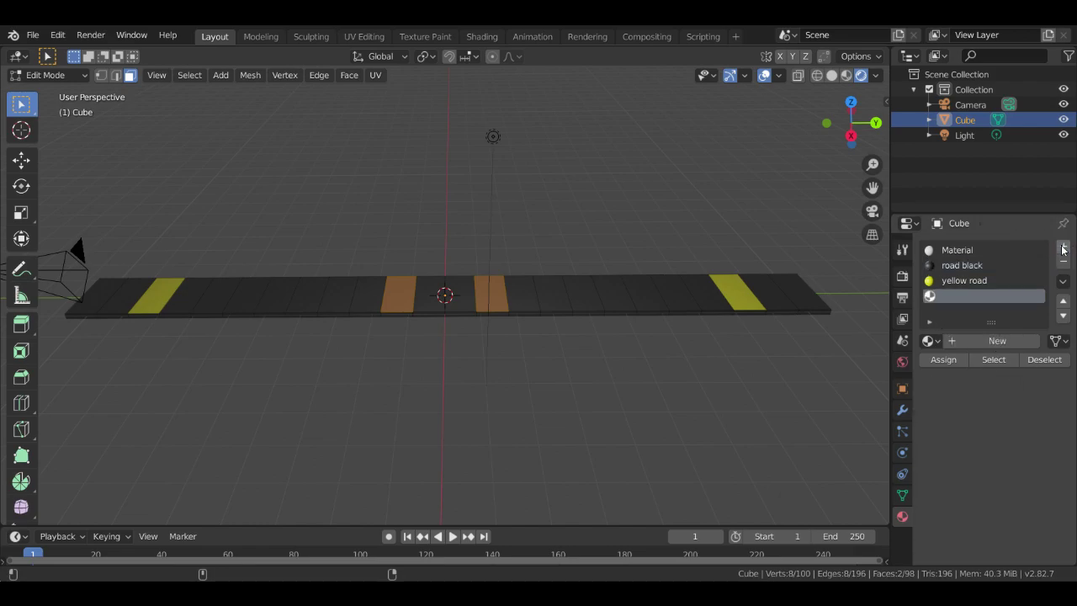
pyautogui.click(957, 343)
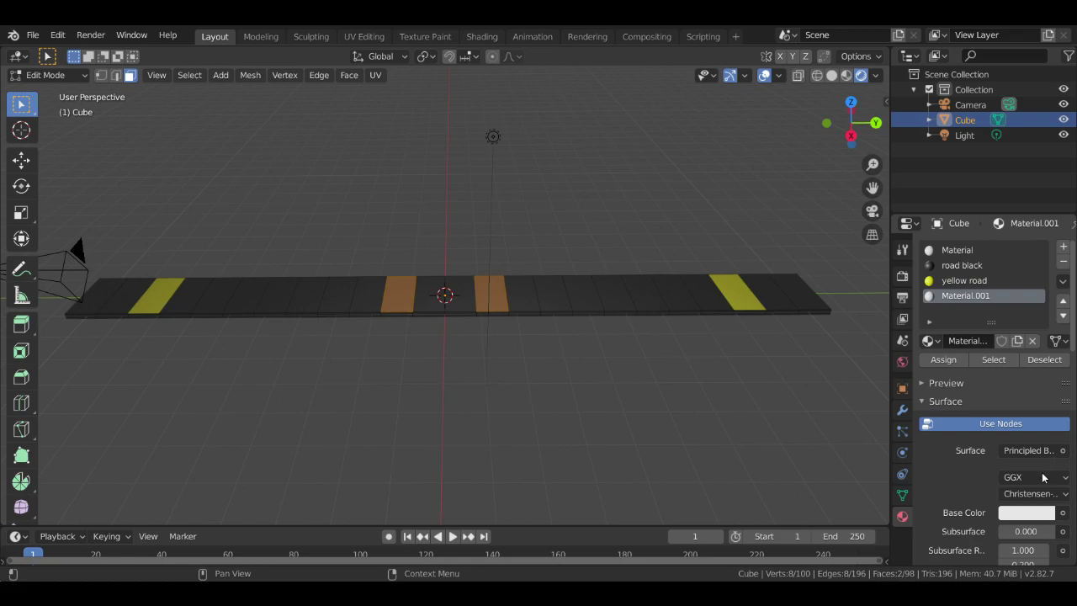
pyautogui.click(1030, 513)
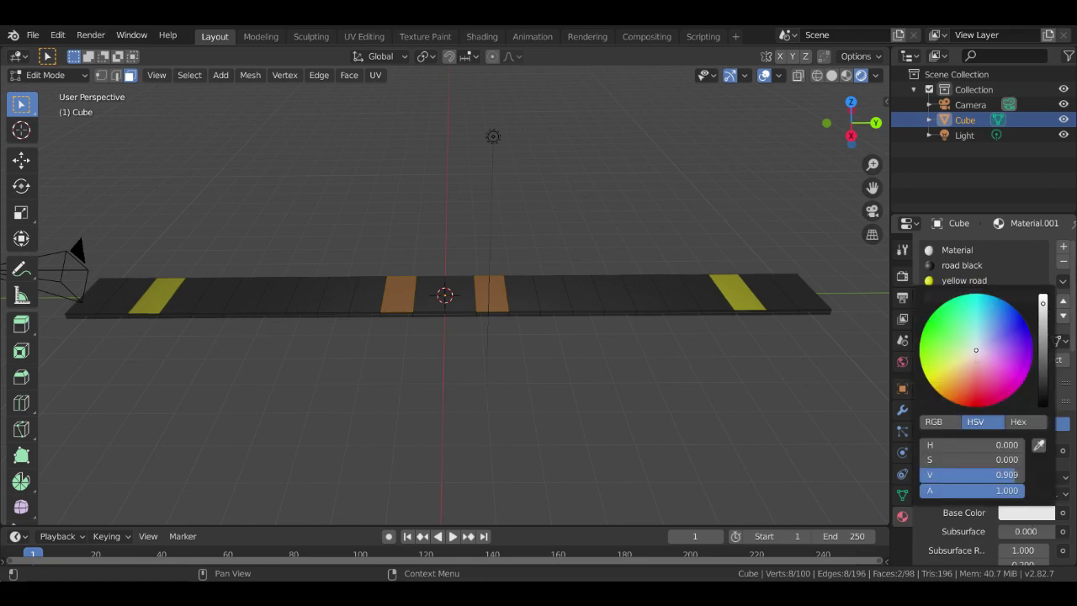
pyautogui.click(1046, 299)
pyautogui.moveTo(974, 496); pyautogui.dragTo(925, 487)
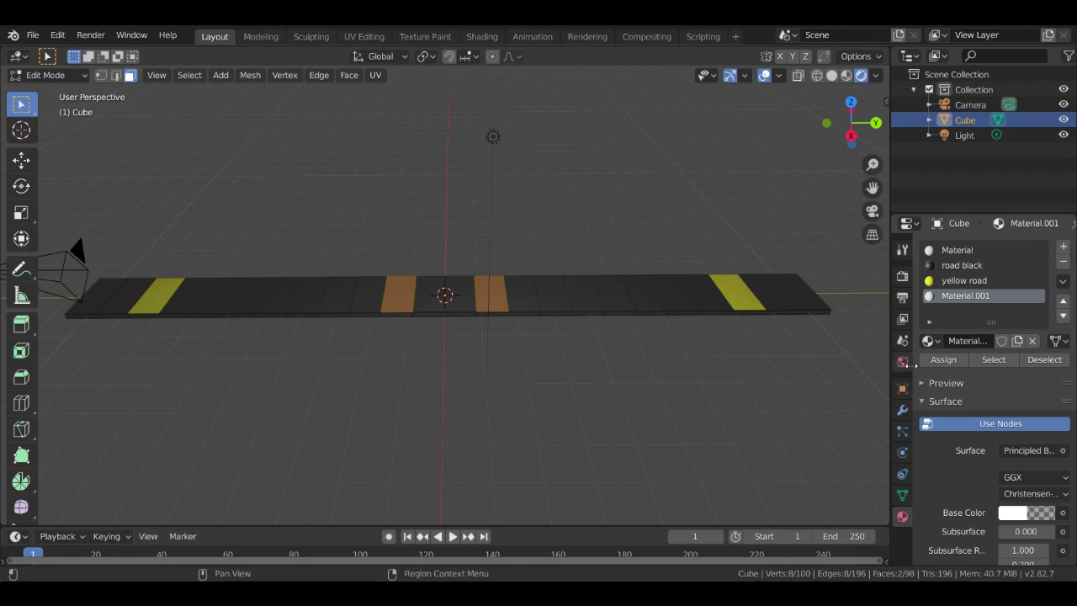
pyautogui.click(943, 360)
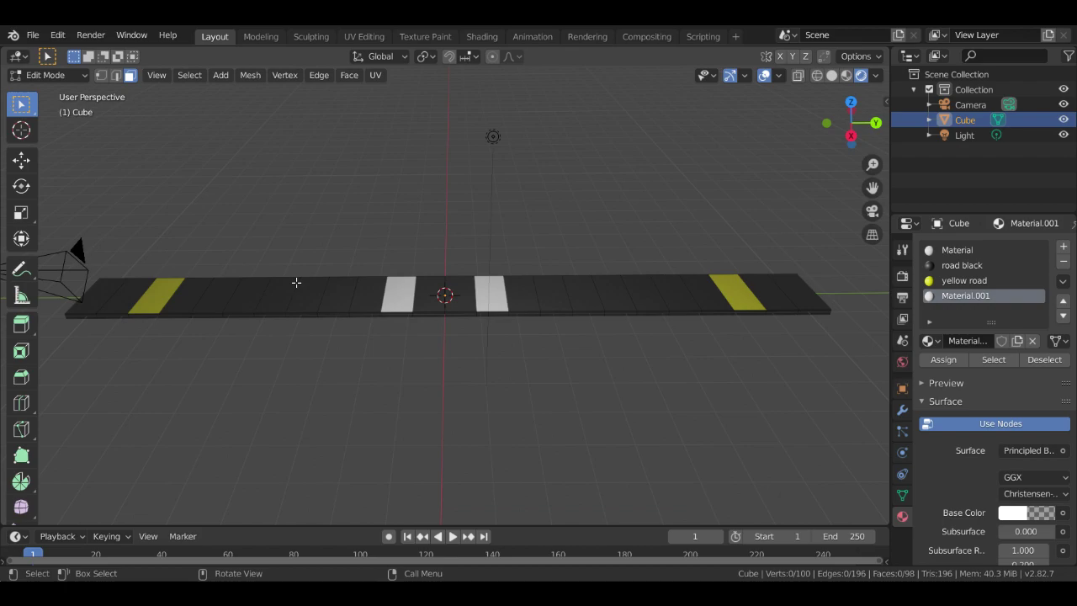
# Select the two outer yellow stripe faces and assign the new white material to them
pyautogui.press('Tab')
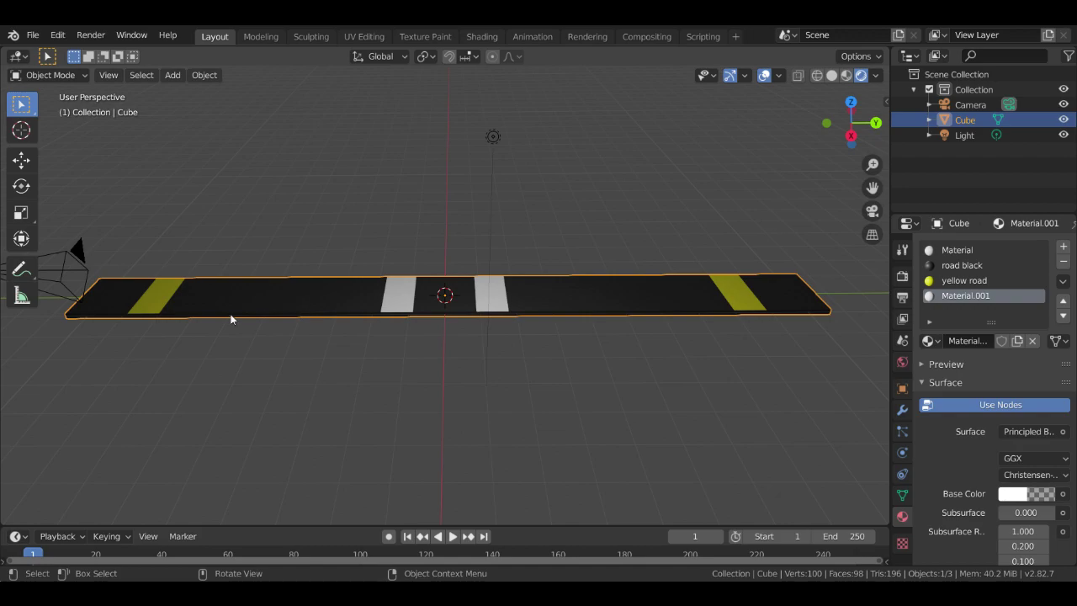
pyautogui.press('Tab')
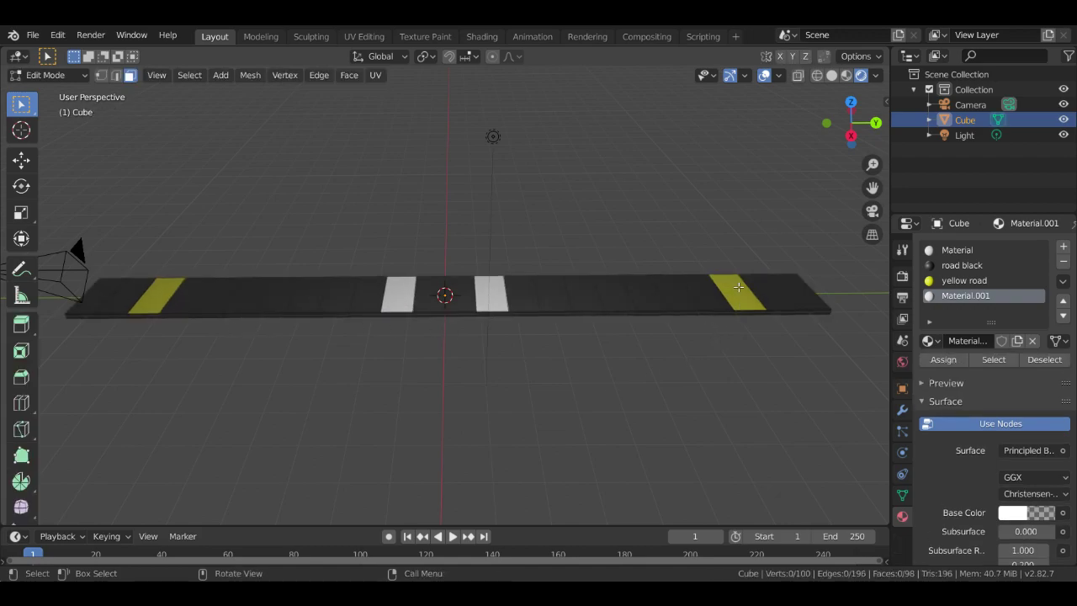
pyautogui.click(738, 288)
pyautogui.keyDown('shift'); pyautogui.click(147, 299); pyautogui.keyUp('shift')
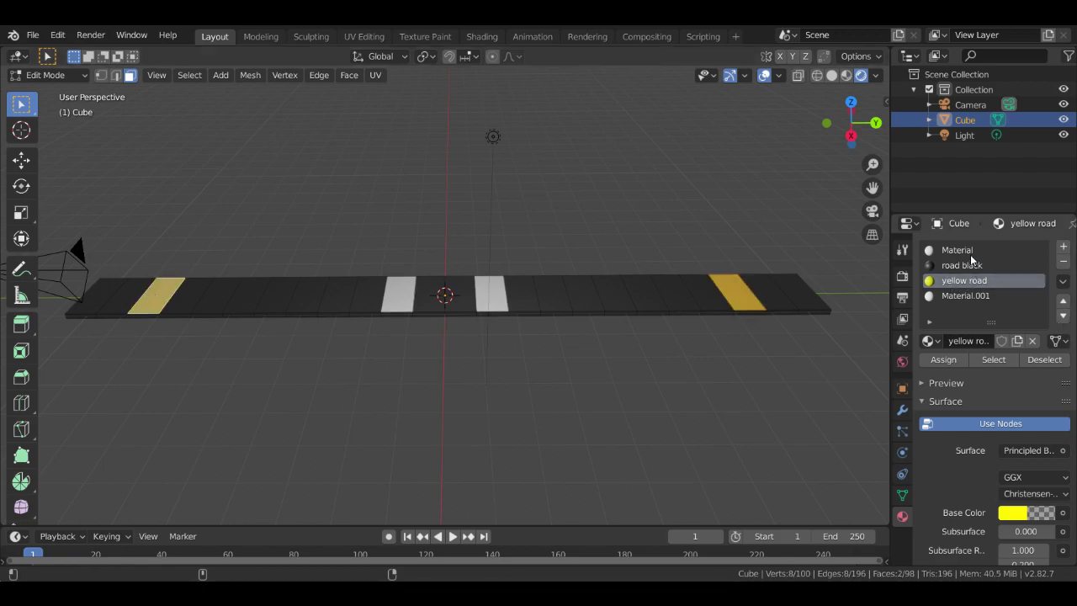
pyautogui.click(955, 295)
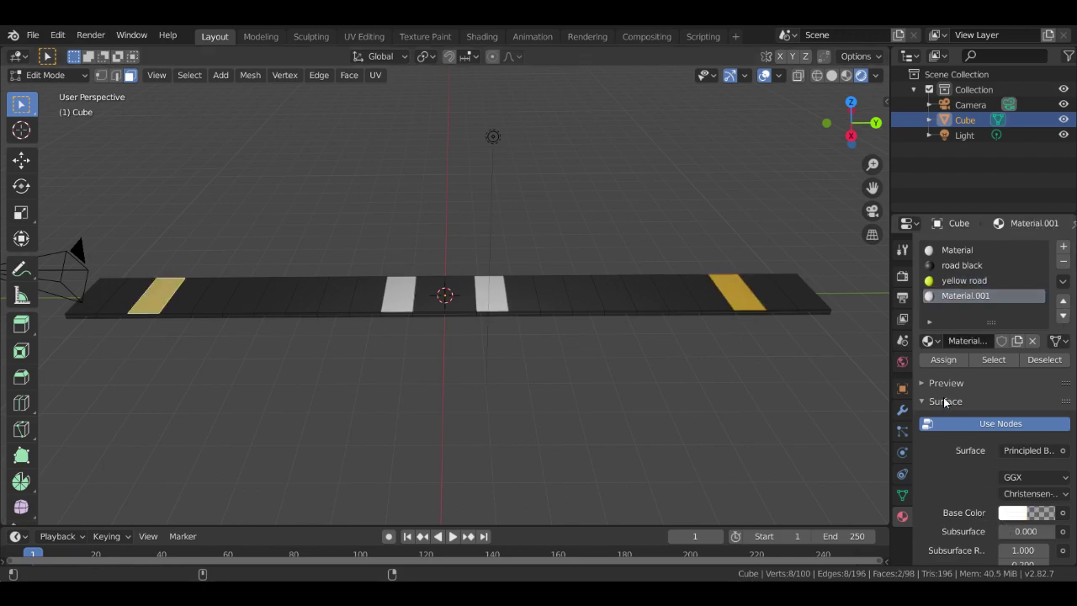
pyautogui.click(943, 359)
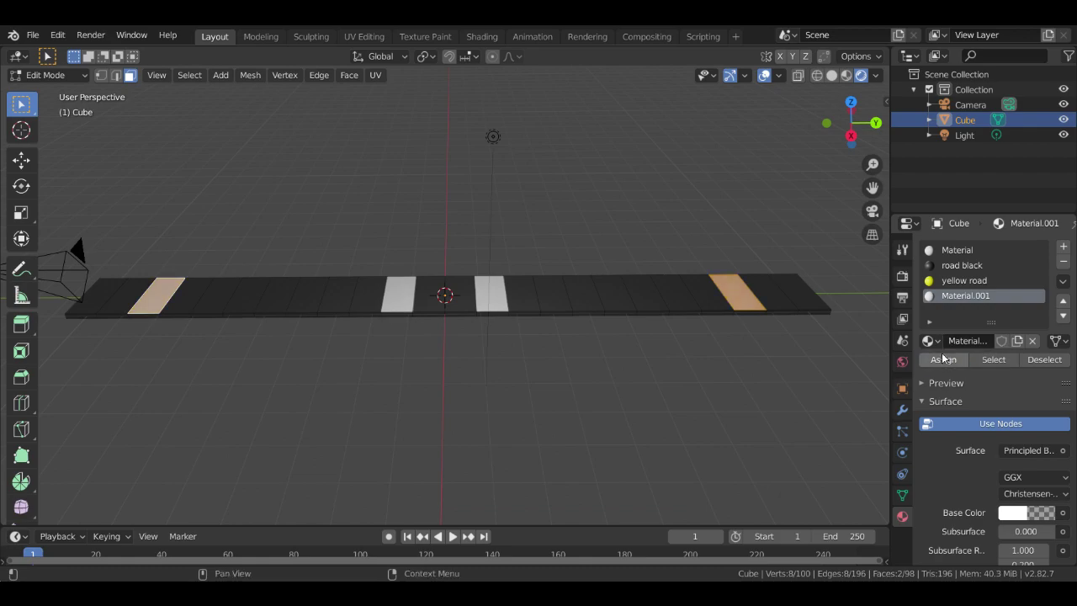
# Rename the white material as "white road"
pyautogui.doubleClick(960, 296)
pyautogui.write('white road')
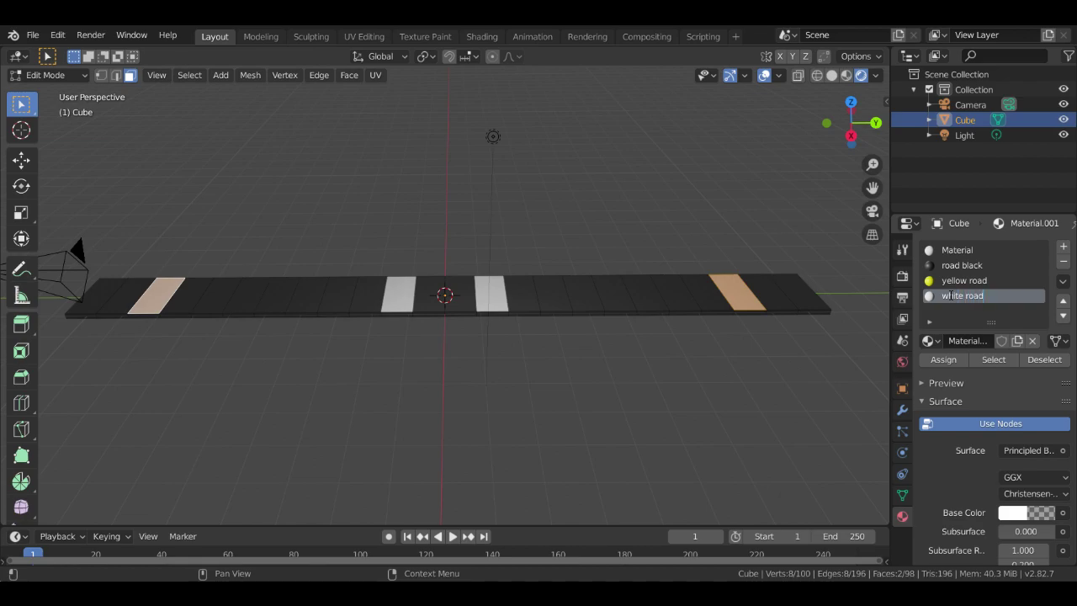
pyautogui.press('Return')
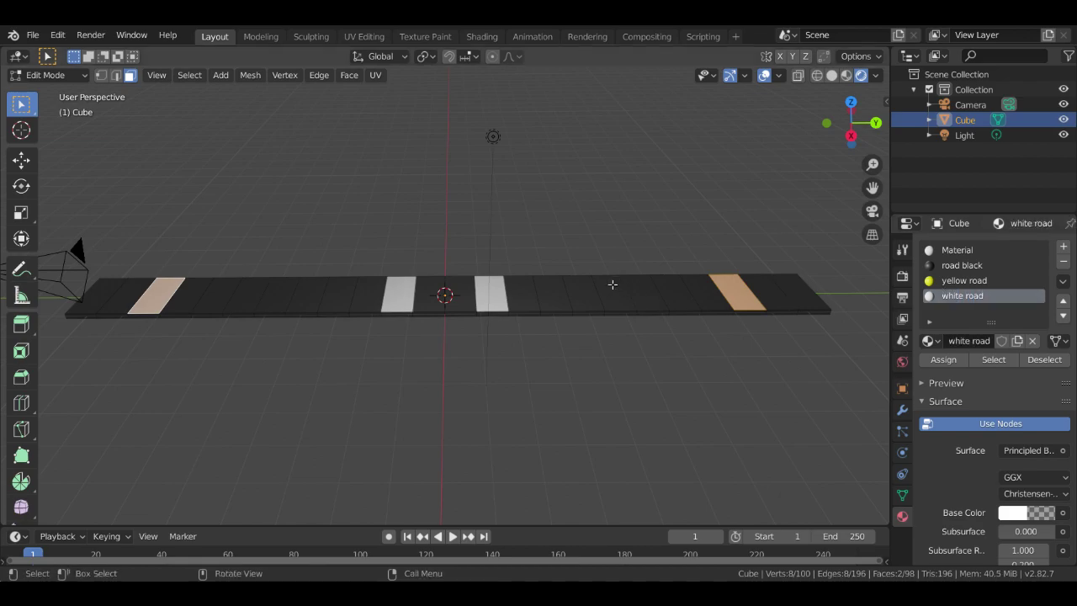
# Add the two central stripe faces to the selection and assign the "yellow road" material to all four stripes
pyautogui.keyDown('shift'); pyautogui.click(494, 294); pyautogui.keyUp('shift')
pyautogui.keyDown('shift'); pyautogui.click(404, 300); pyautogui.keyUp('shift')
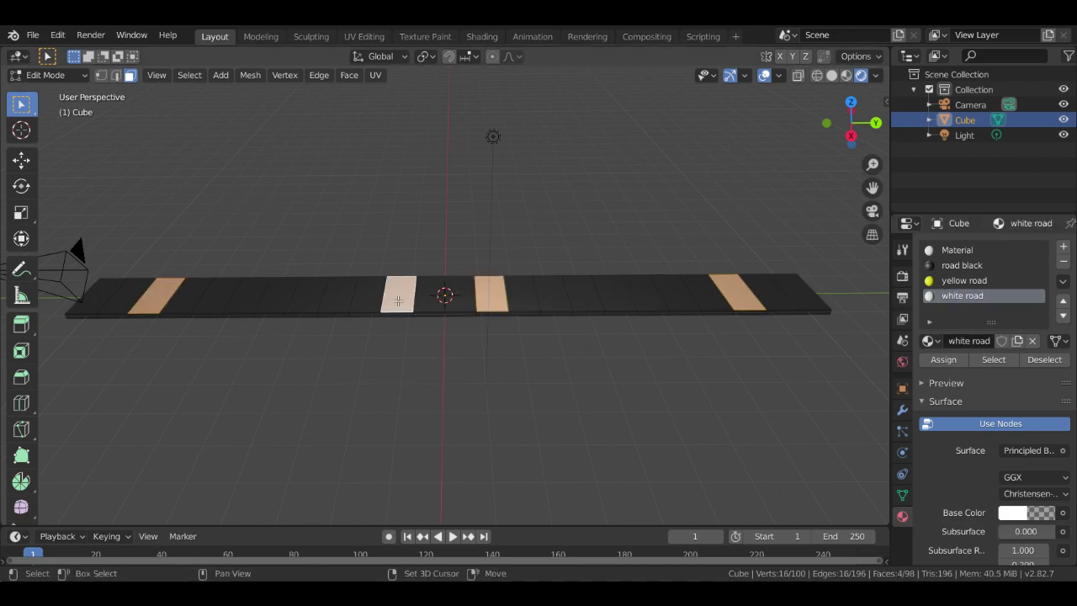
pyautogui.click(965, 281)
pyautogui.click(943, 359)
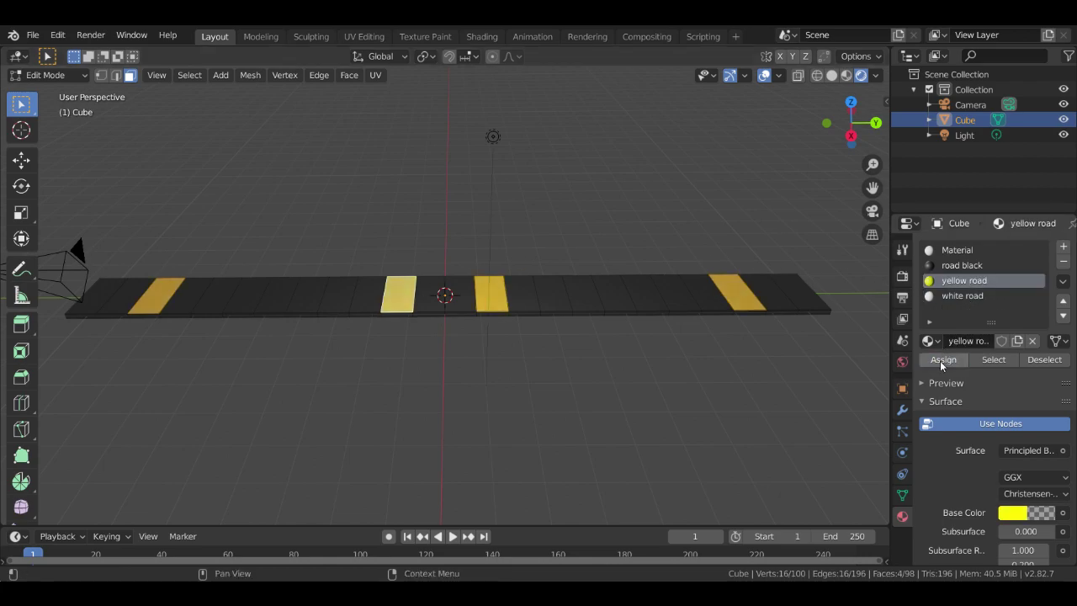
# Select only the two outer stripe faces, assign them the "white road" material, and clear the selection
pyautogui.hotkey('alt', 'a')
pyautogui.click(157, 303)
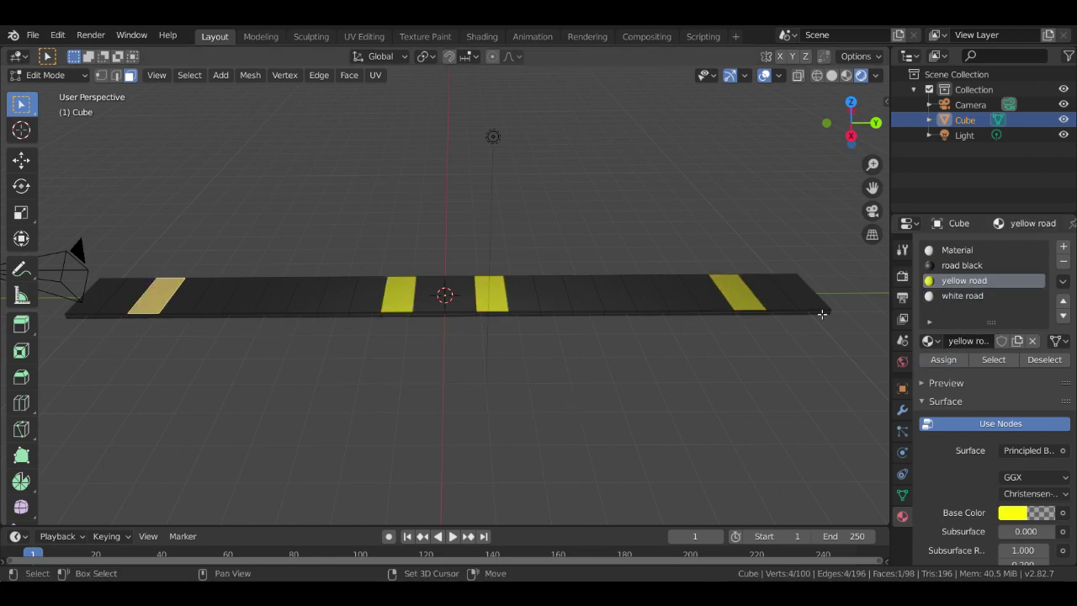
pyautogui.keyDown('shift'); pyautogui.click(732, 290); pyautogui.keyUp('shift')
pyautogui.click(966, 296)
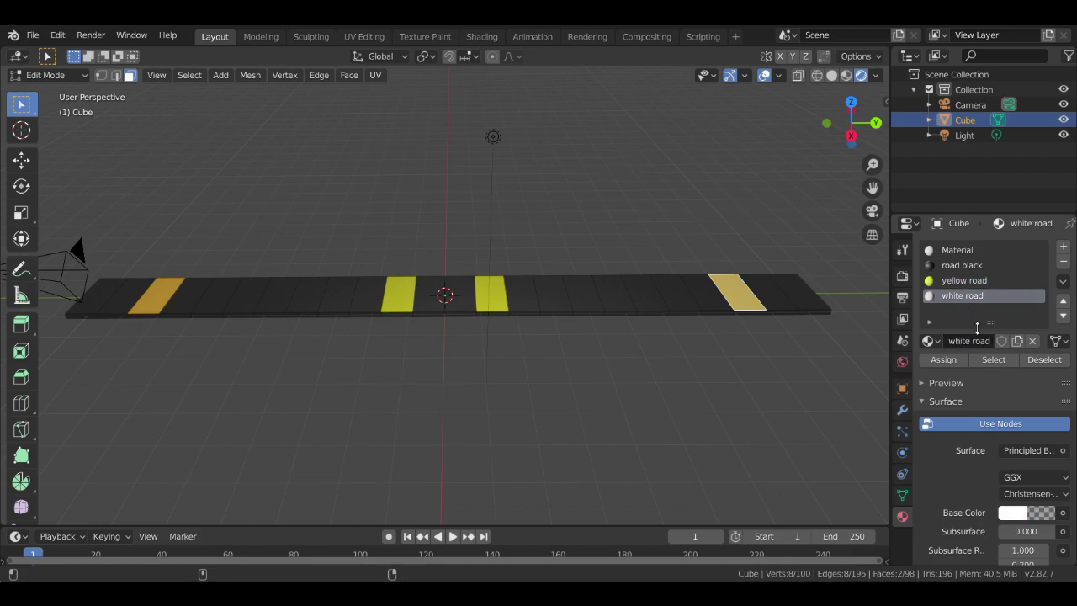
pyautogui.click(941, 360)
pyautogui.hotkey('alt', 'a')
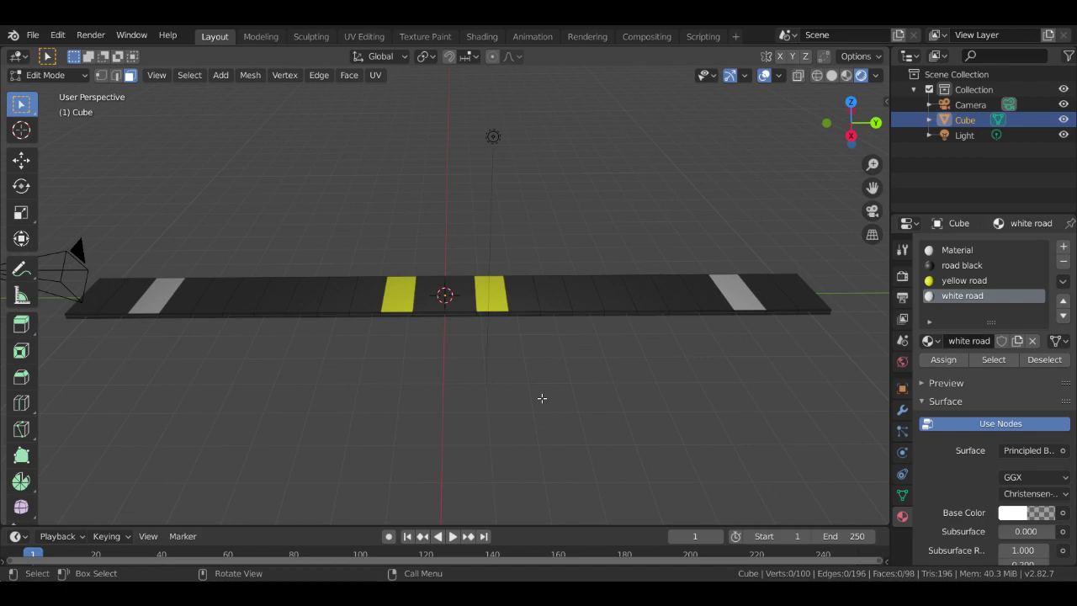
# Return to Object Mode and add a Path curve at the center of the slab
pyautogui.press('Tab')
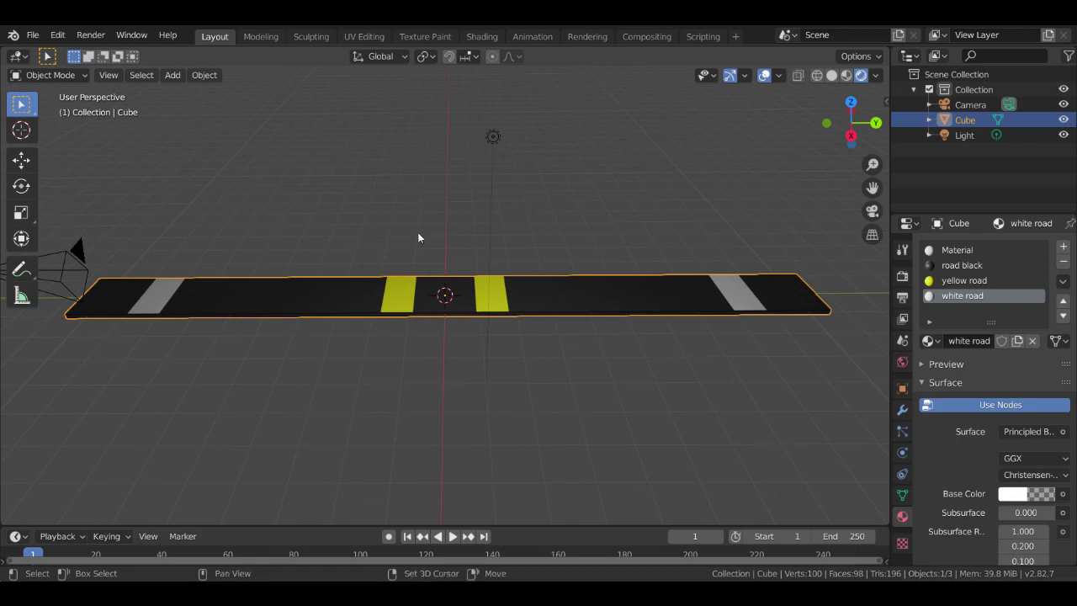
pyautogui.hotkey('shift', 'a')
pyautogui.moveTo(411, 249)
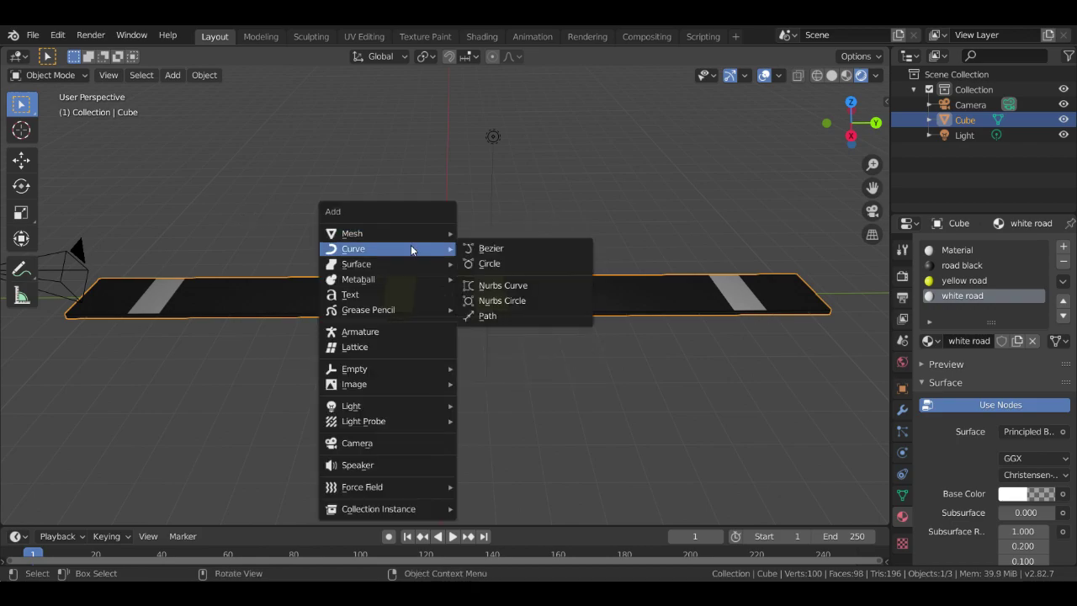
pyautogui.click(520, 317)
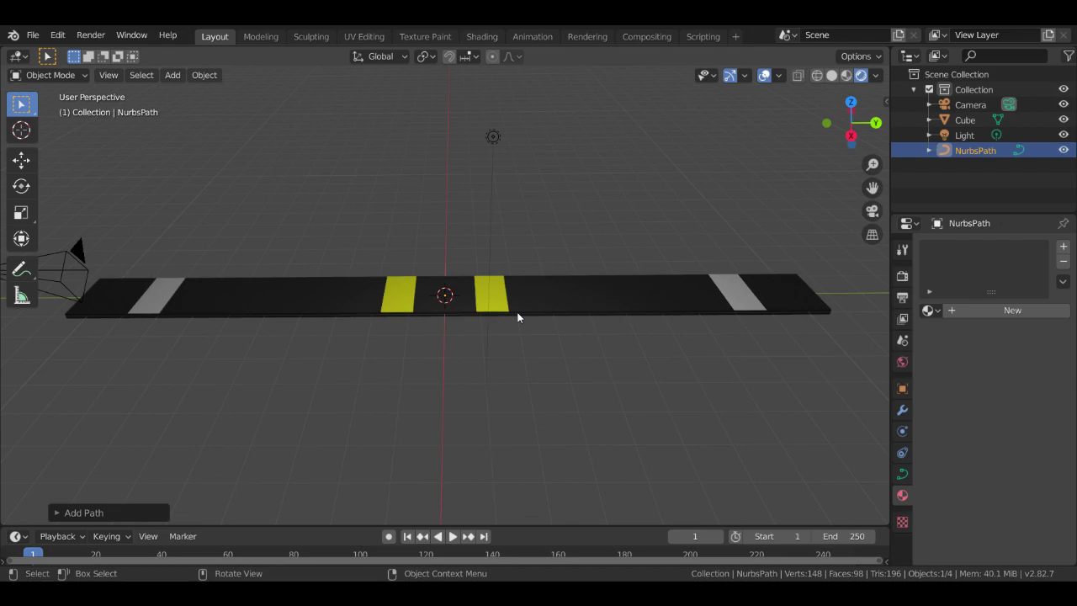
# In Edit Mode, scale the whole path uniformly to over 13 times its size, and return to Object Mode
pyautogui.press('Tab')
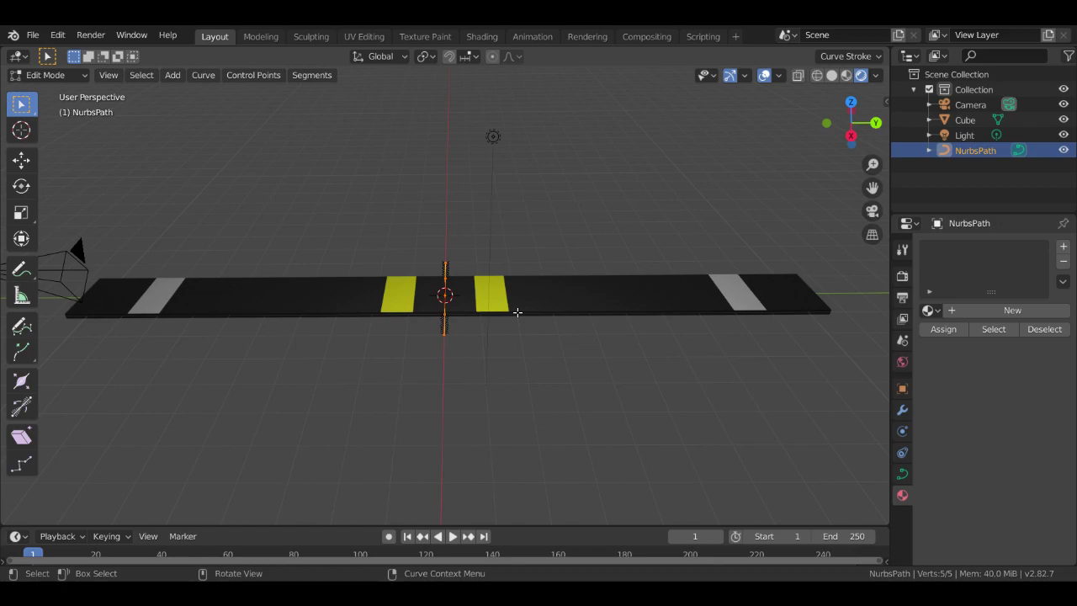
pyautogui.press('s')
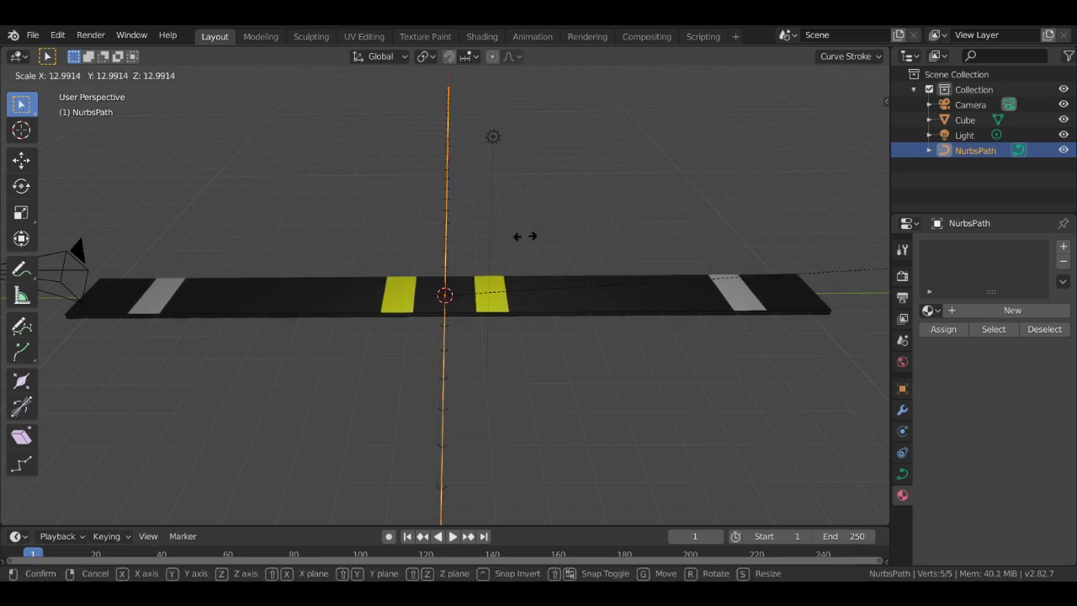
pyautogui.click(560, 231)
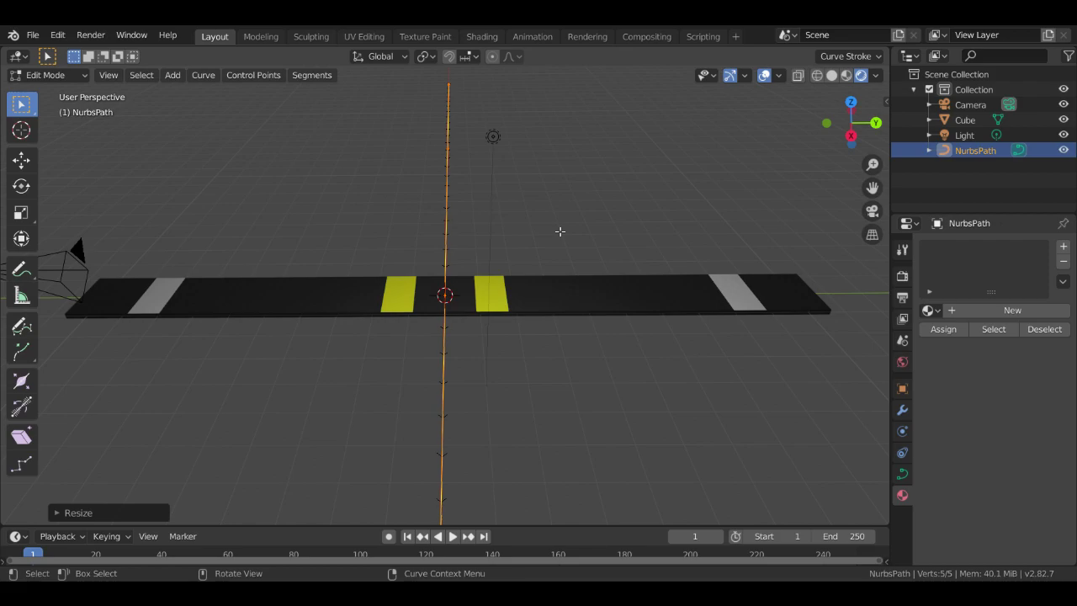
pyautogui.click(580, 286)
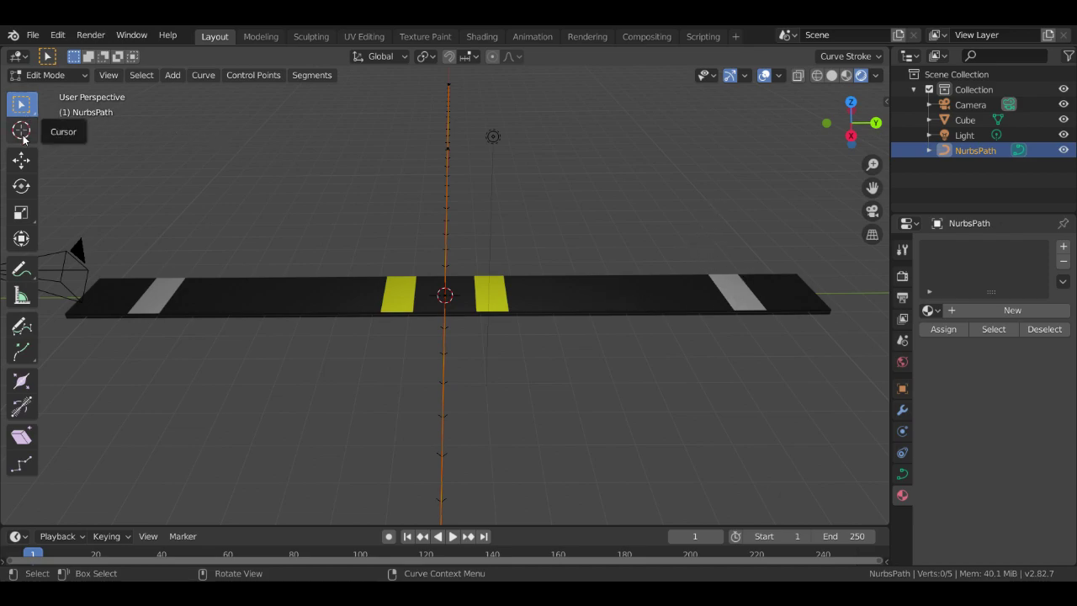
pyautogui.press('Tab')
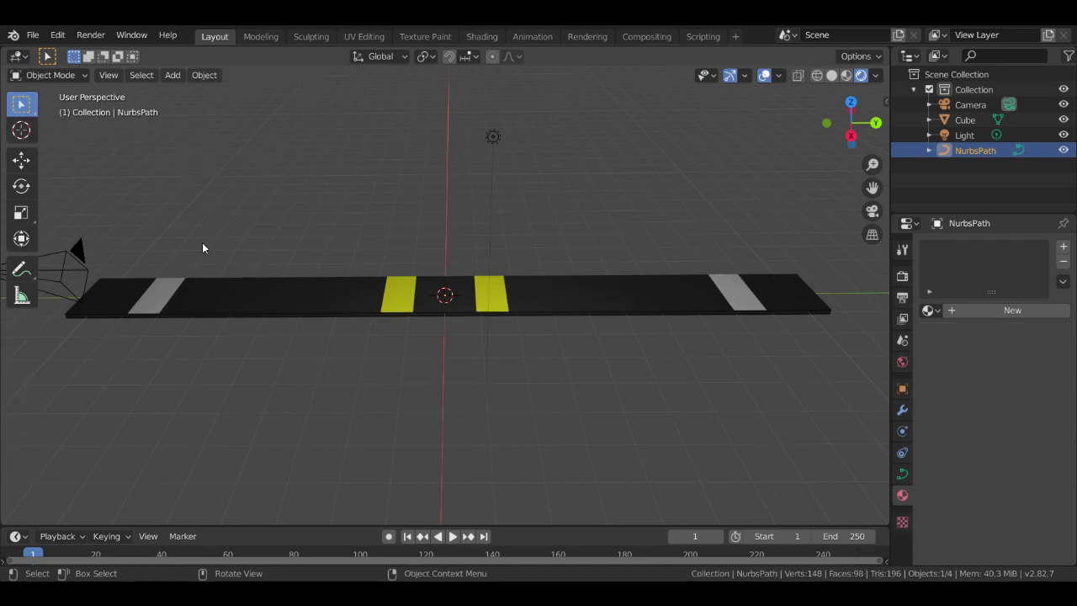
# Select the striped road slab and add an Array modifier to it
pyautogui.click(289, 308)
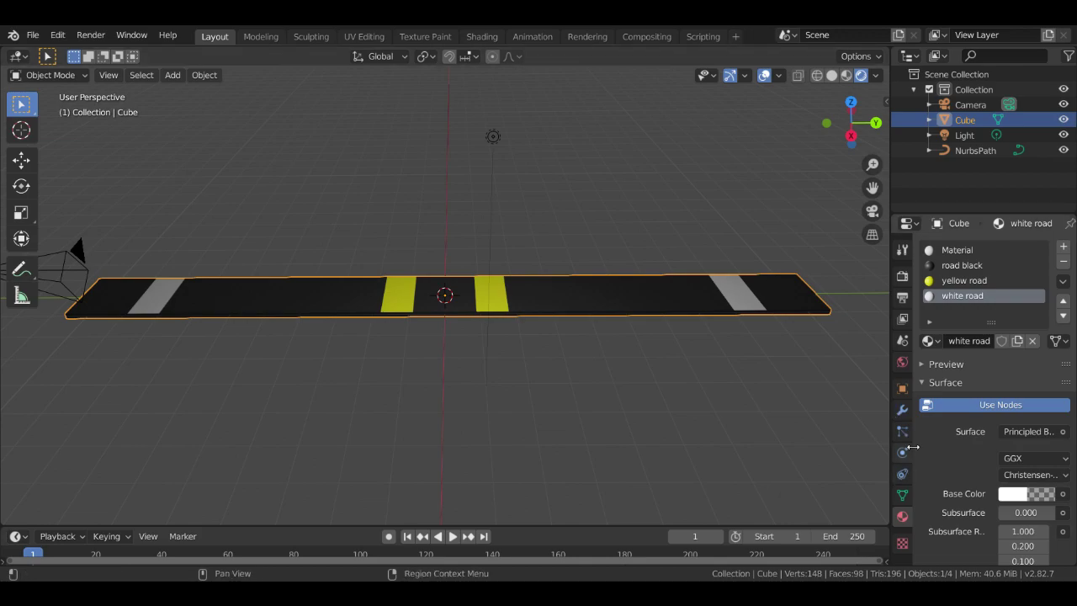
pyautogui.click(902, 409)
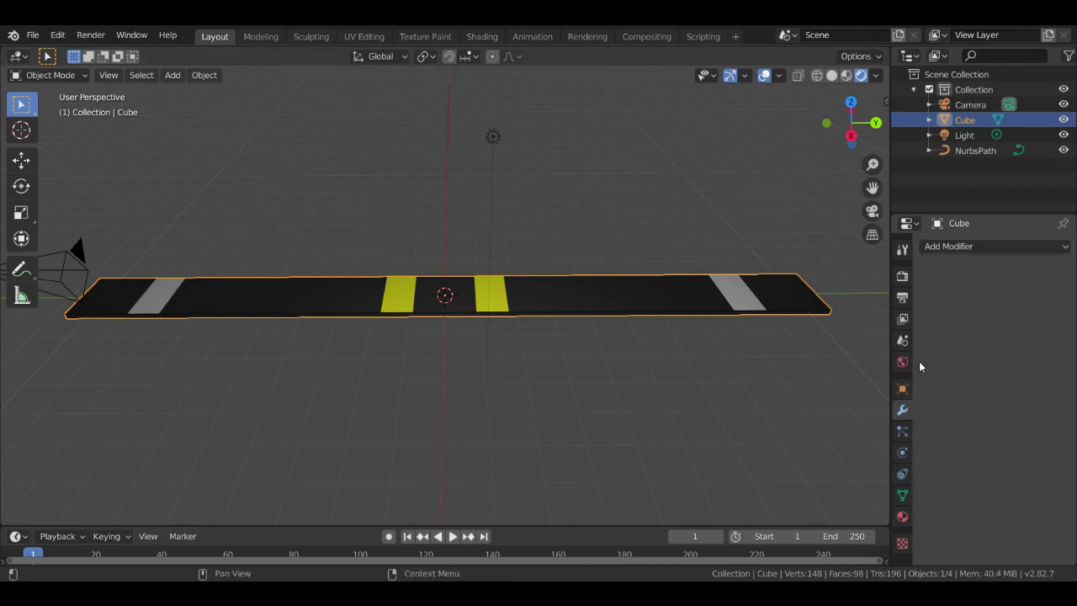
pyautogui.click(968, 246)
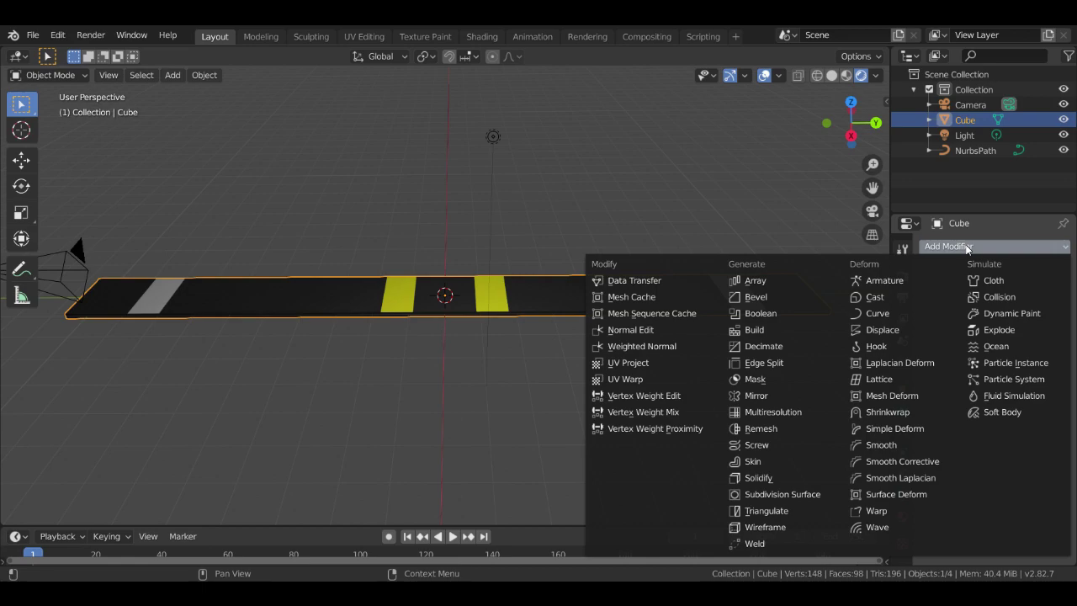
pyautogui.click(770, 287)
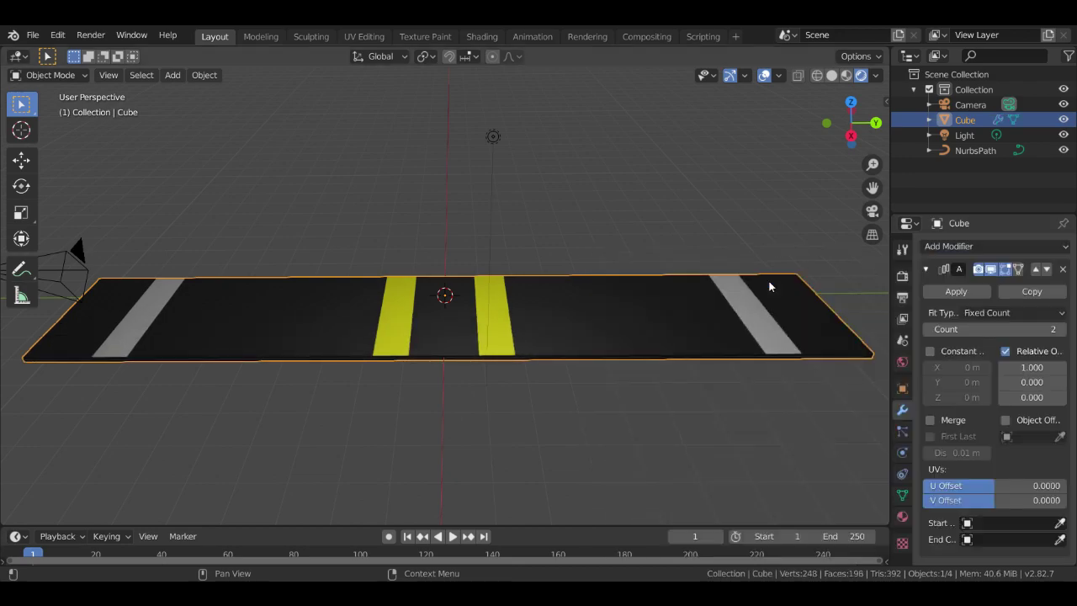
# Set the Array modifier's count to 10 so the slab repeats along X
pyautogui.click(1062, 329)
pyautogui.click(1061, 330)
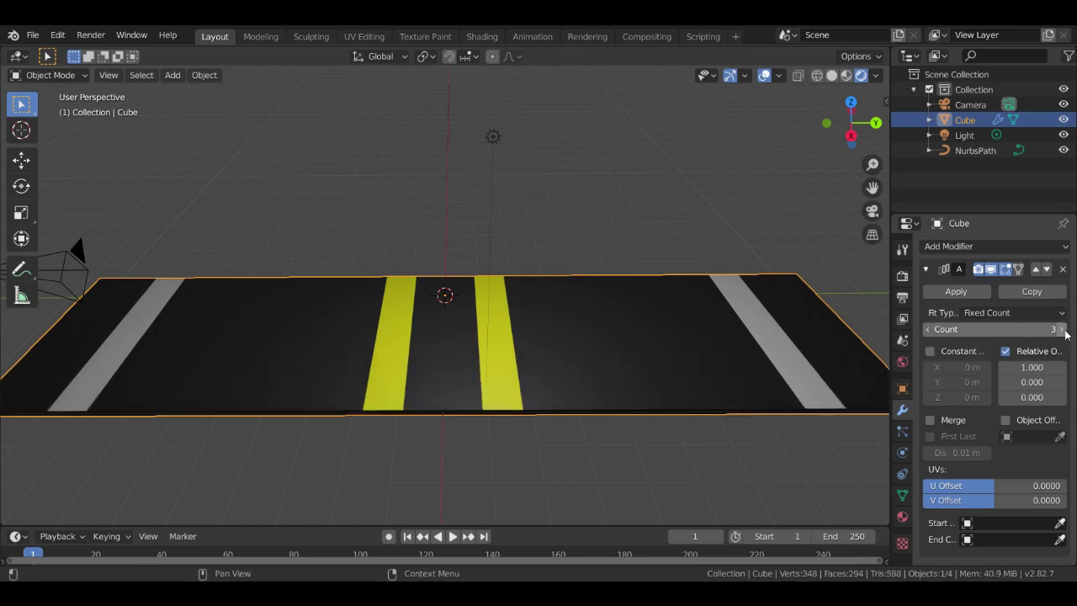
pyautogui.click(1062, 329)
pyautogui.click(1062, 329)
pyautogui.click(1062, 329)
pyautogui.scroll(-6, 688, 372)
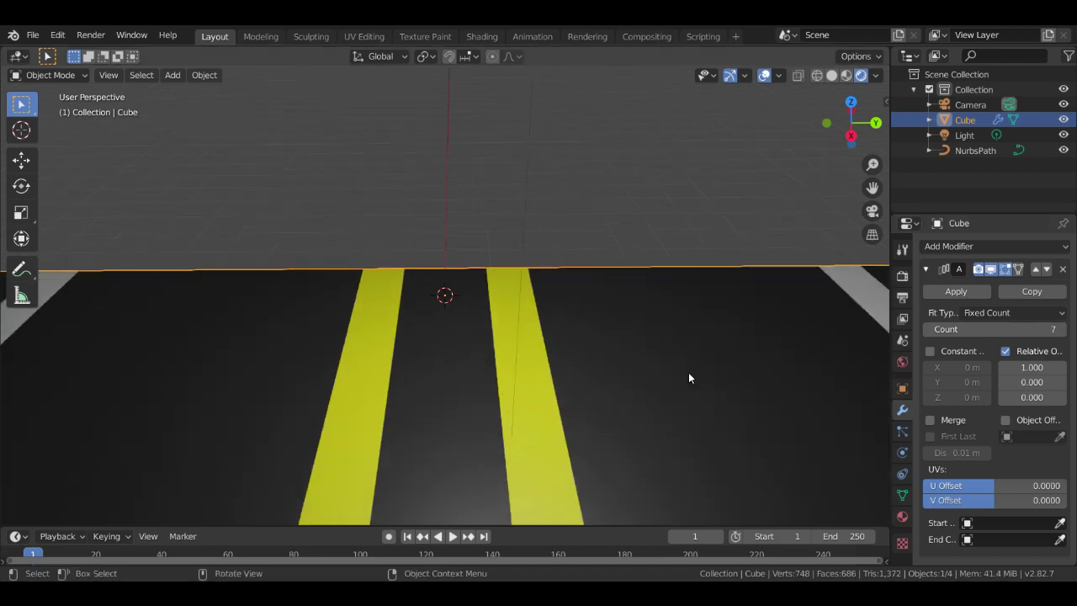
pyautogui.click(1062, 329)
pyautogui.click(1062, 329)
pyautogui.click(1064, 332)
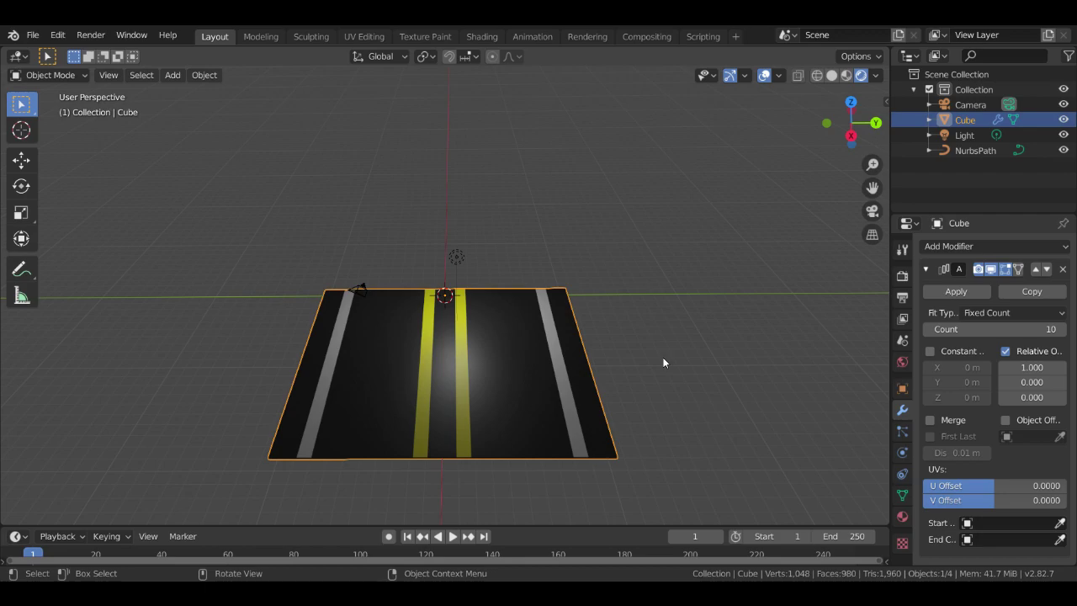
# Add a Curve modifier to the striped road slab and set NurbsPath as its deforming object
pyautogui.click(982, 245)
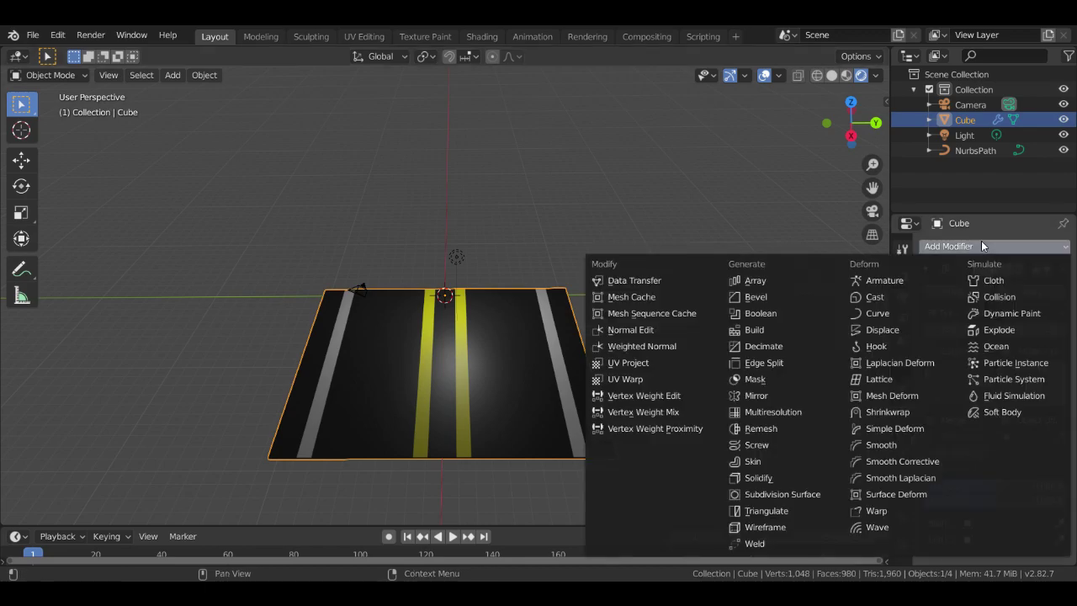
pyautogui.click(879, 313)
pyautogui.scroll(-5, 986, 404)
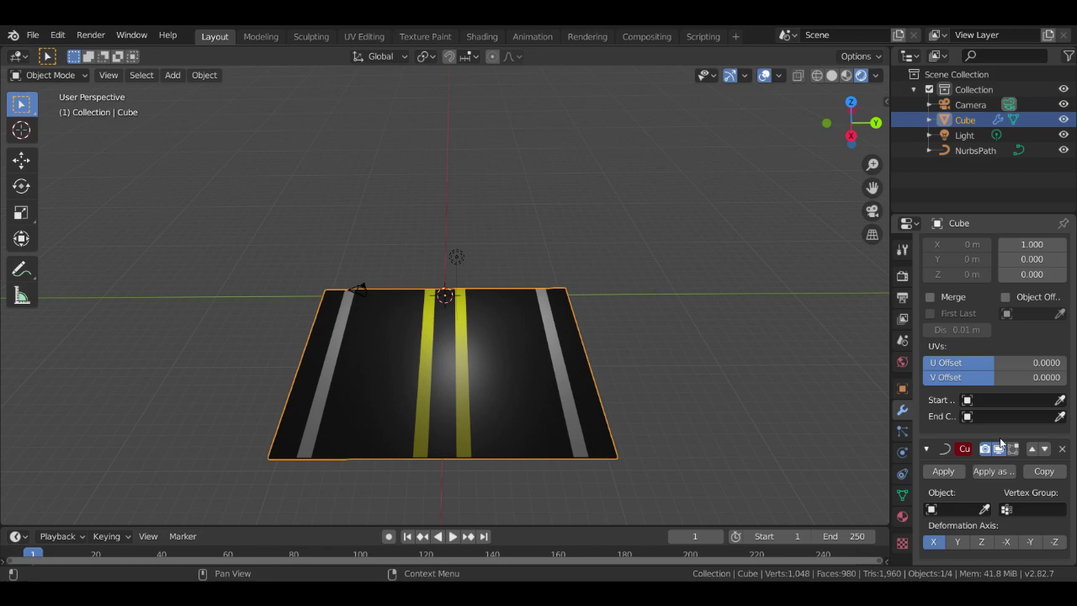
pyautogui.click(956, 509)
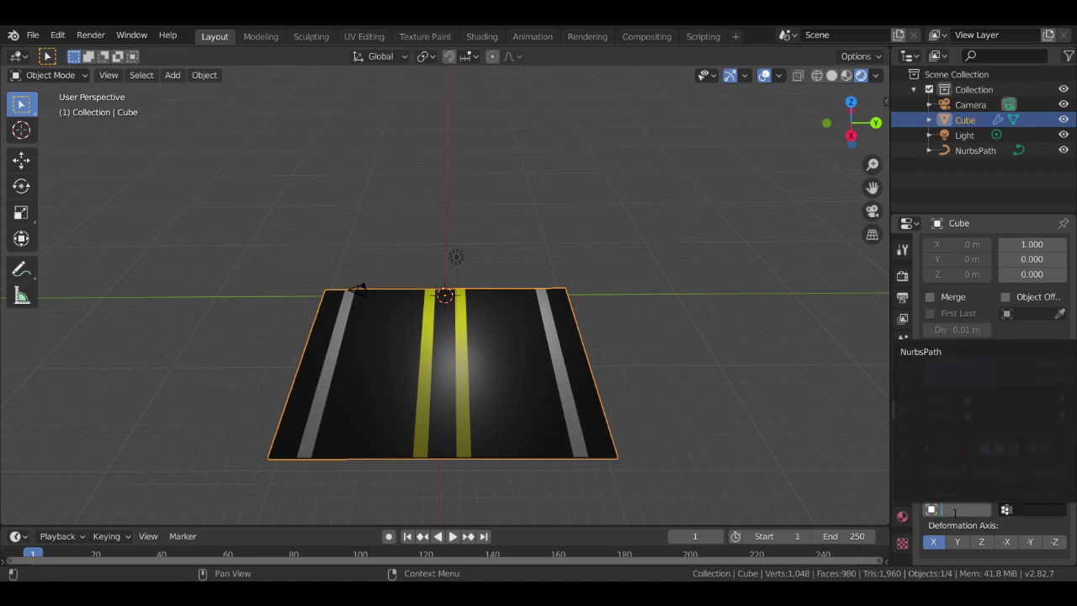
pyautogui.click(923, 360)
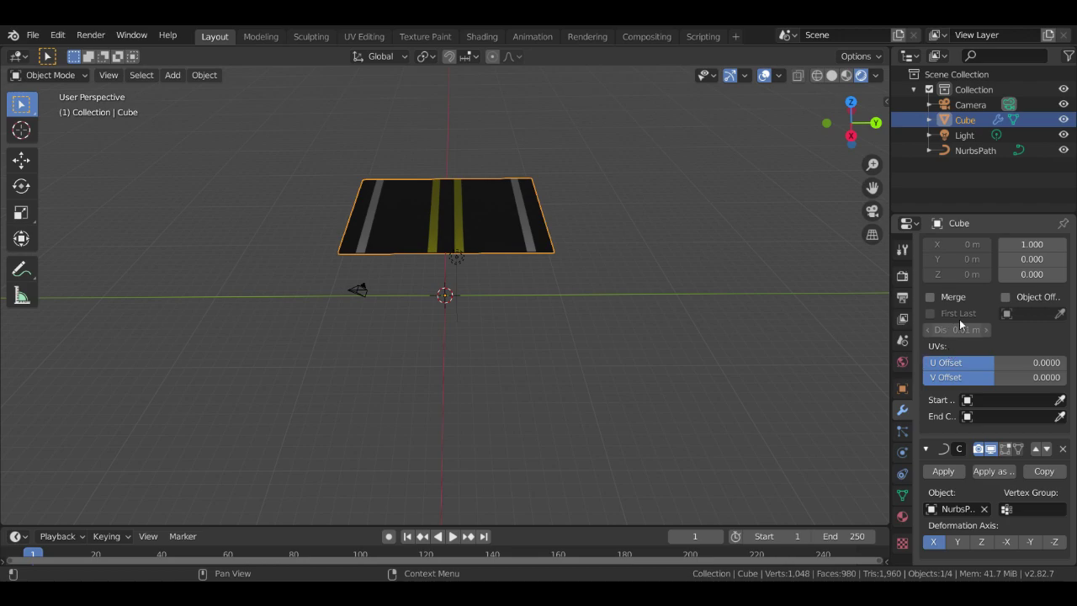
# In Edit Mode on NurbsPath, try moving the control point beneath the slab sideways to bend the road
pyautogui.click(973, 151)
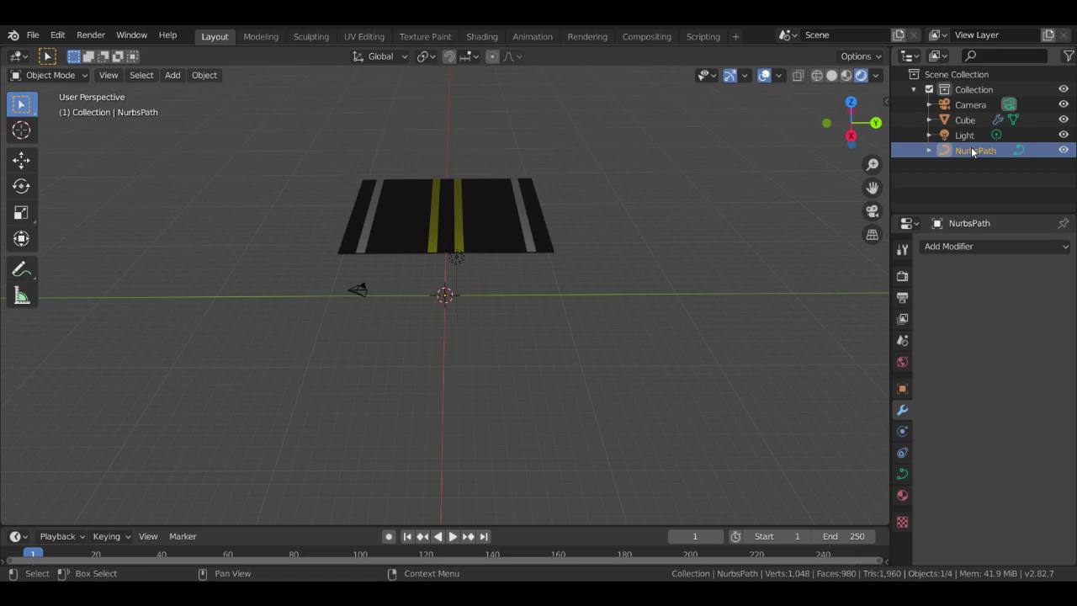
pyautogui.press('Tab')
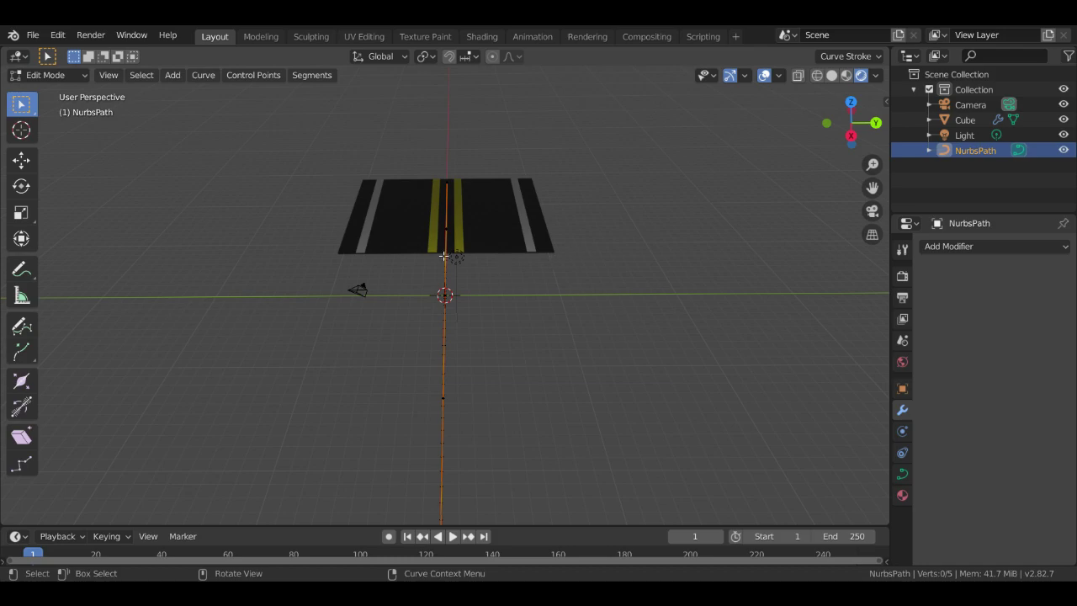
pyautogui.scroll(-2, 450, 234)
pyautogui.scroll(5, 541, 273)
pyautogui.moveTo(541, 271); pyautogui.dragTo(616, 241, button='middle')
pyautogui.moveTo(297, 262); pyautogui.dragTo(219, 200)
pyautogui.press('b')
pyautogui.click(289, 259)
pyautogui.click(307, 263)
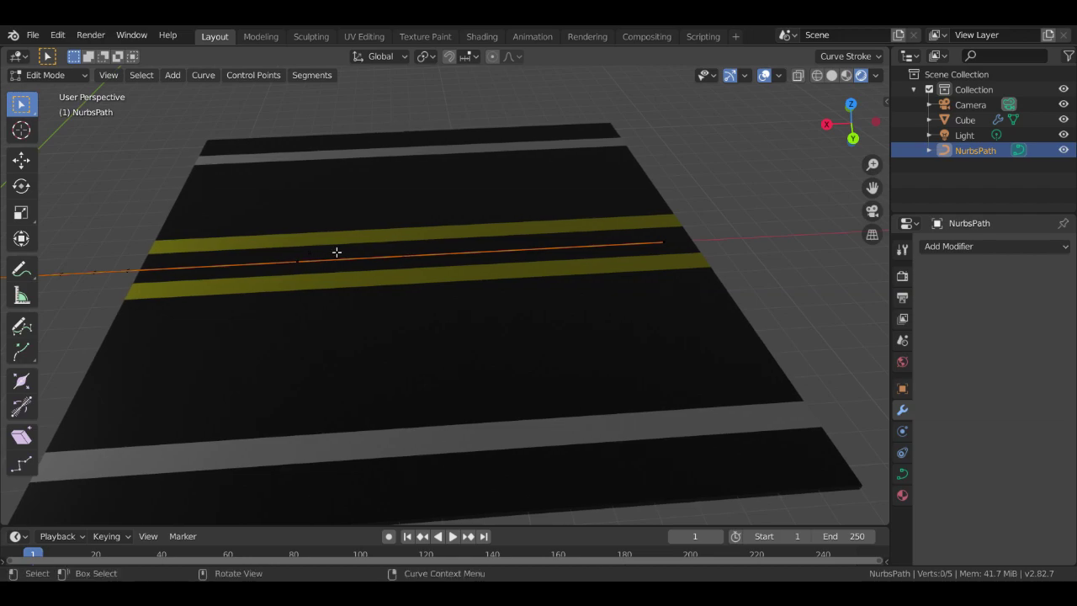
pyautogui.press('g')
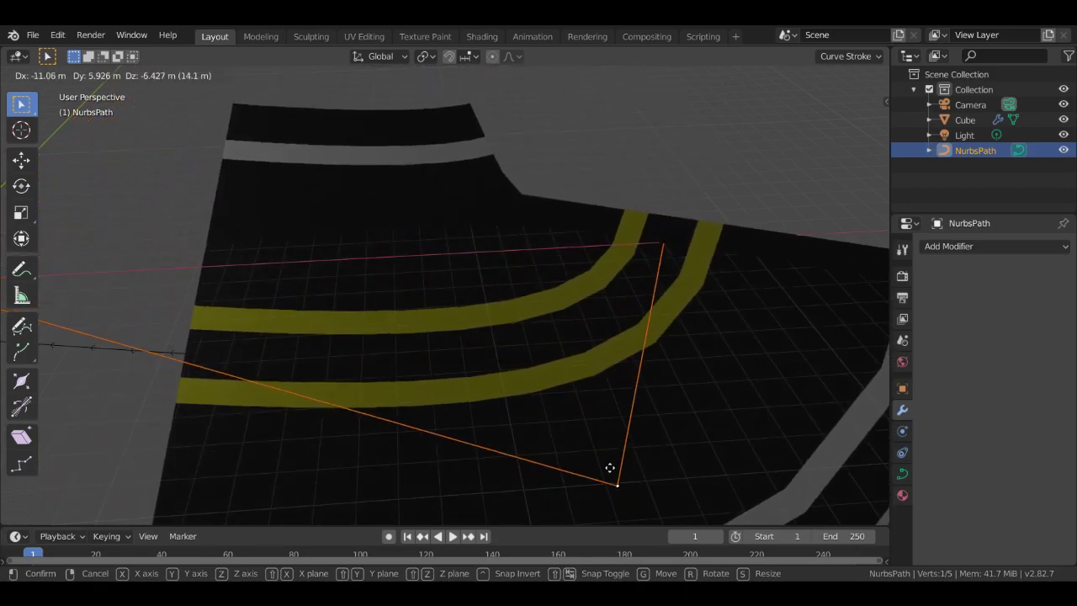
pyautogui.click(446, 385)
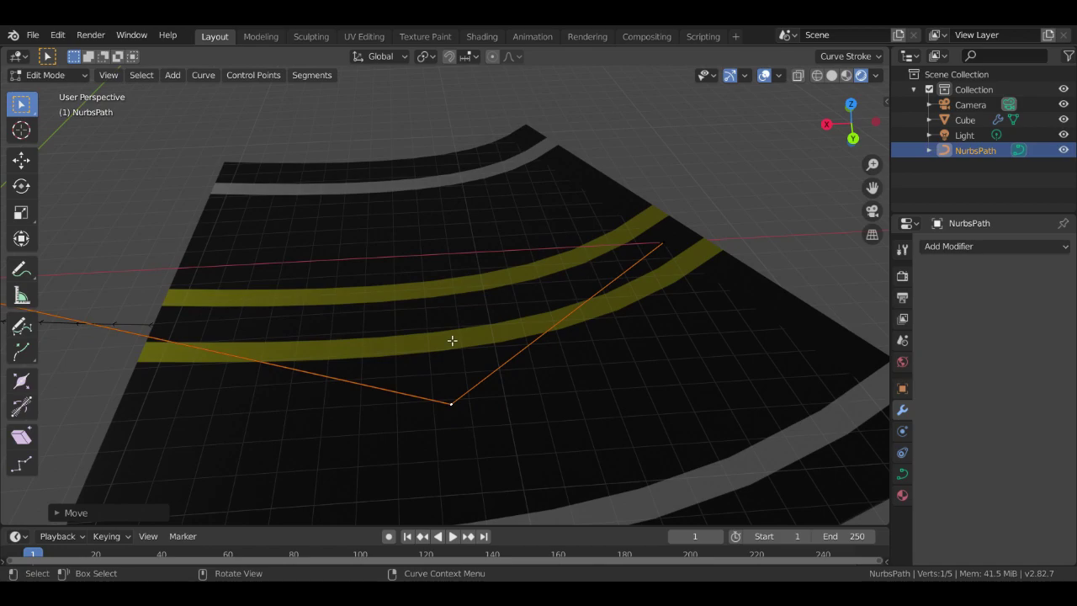
pyautogui.scroll(-5, 478, 282)
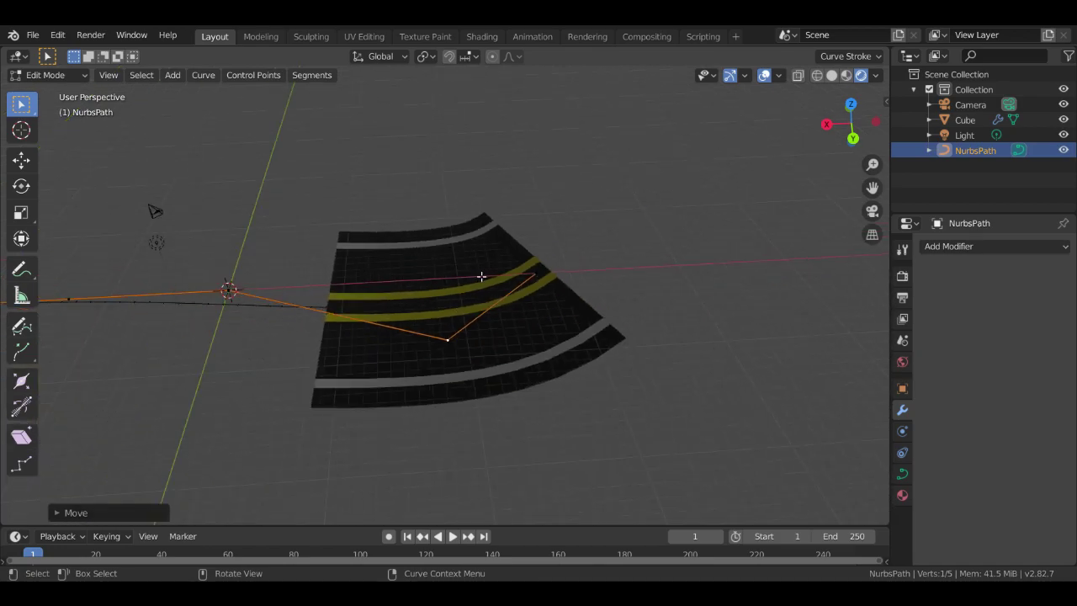
# Undo the control point move on the path and return to Object Mode
pyautogui.hotkey('ctrl', 'z')
pyautogui.moveTo(500, 286); pyautogui.dragTo(527, 276, button='middle')
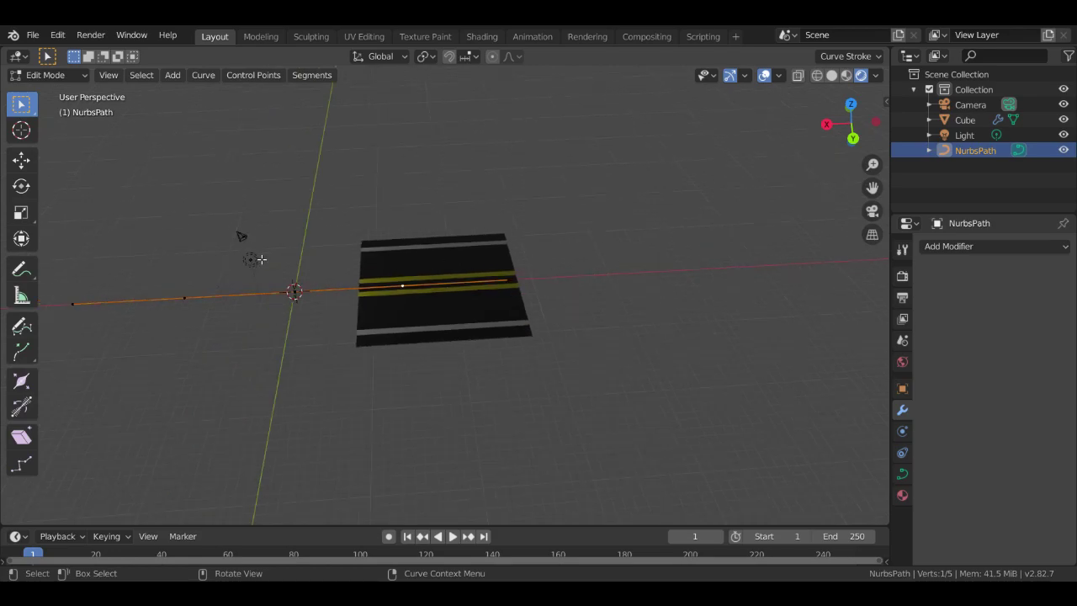
pyautogui.press('Tab')
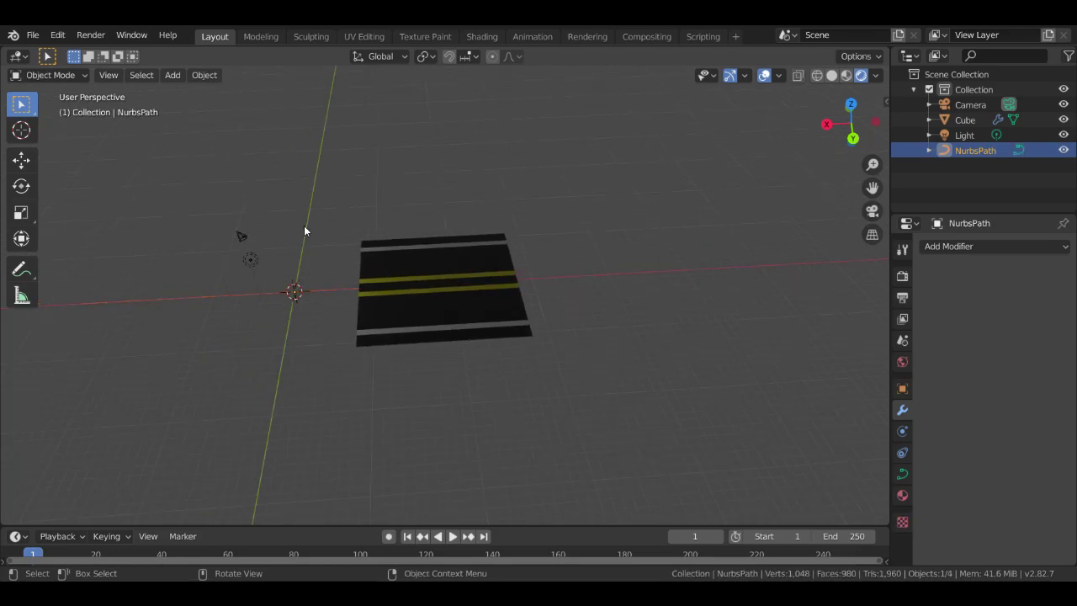
pyautogui.click(968, 120)
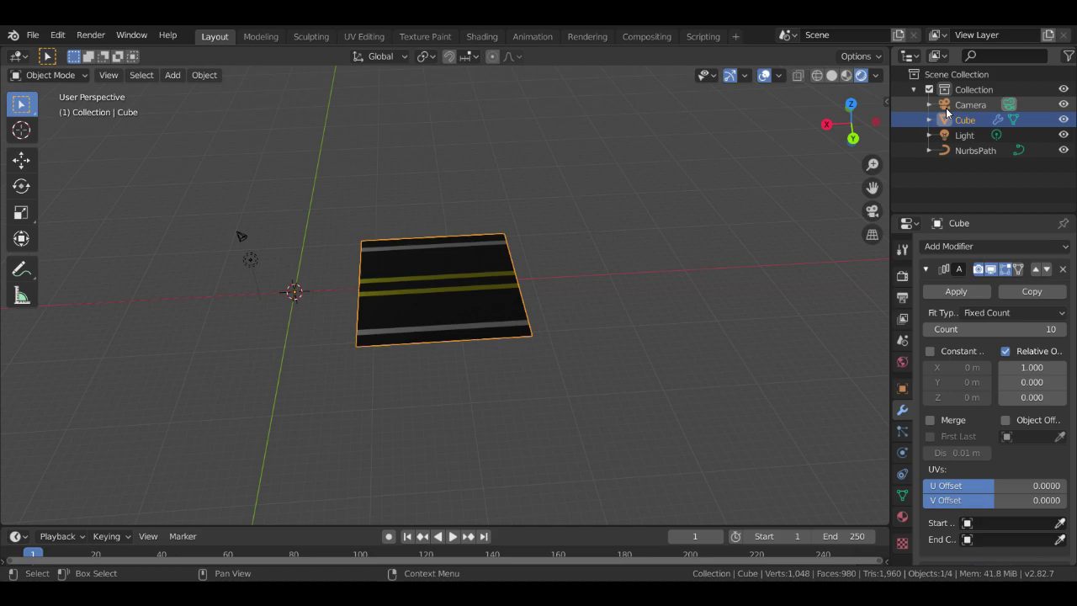
pyautogui.click(181, 182)
pyautogui.moveTo(169, 192); pyautogui.dragTo(700, 412)
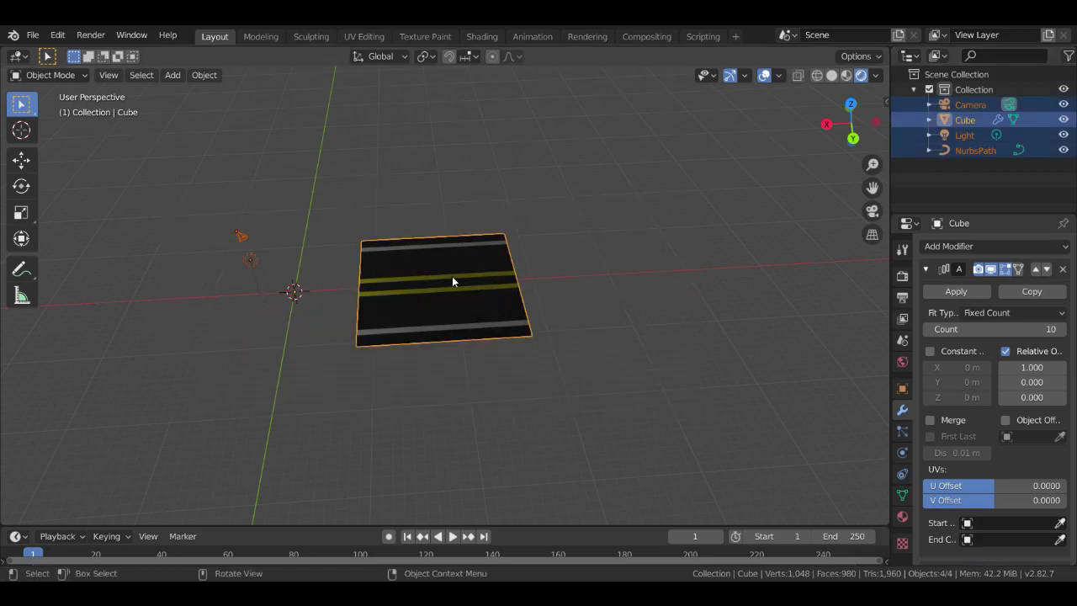
pyautogui.click(265, 161)
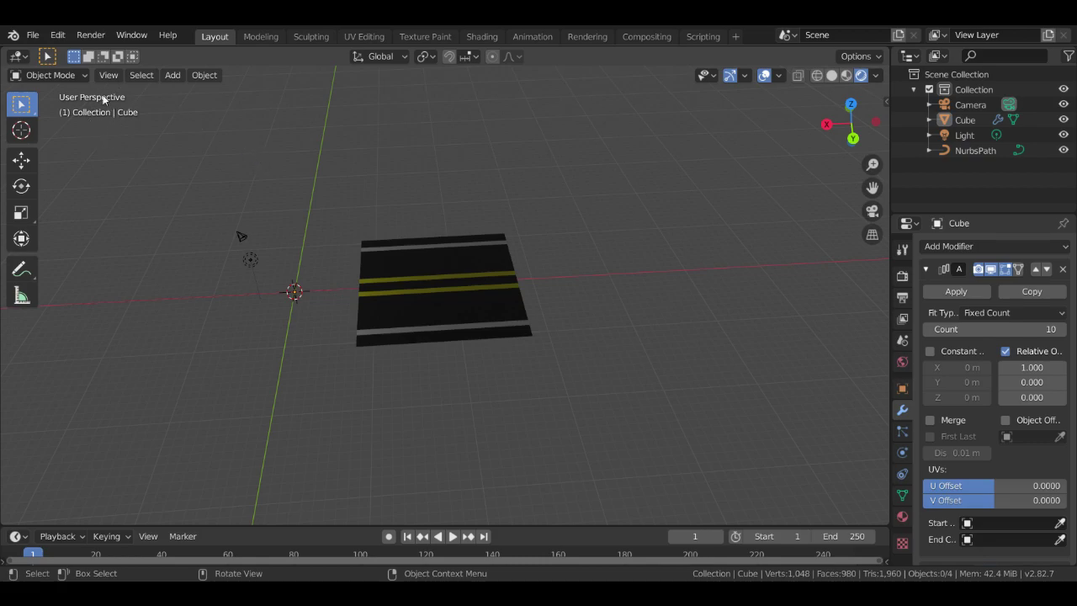
# Save the file as road.blend in the models folder of the final project class blender files
pyautogui.click(32, 35)
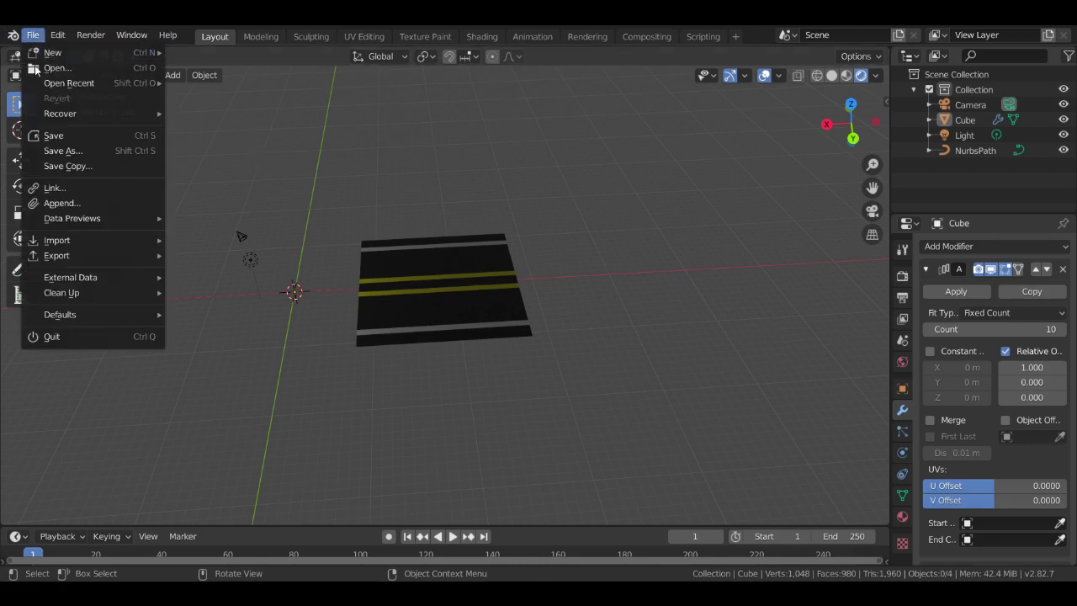
pyautogui.click(69, 151)
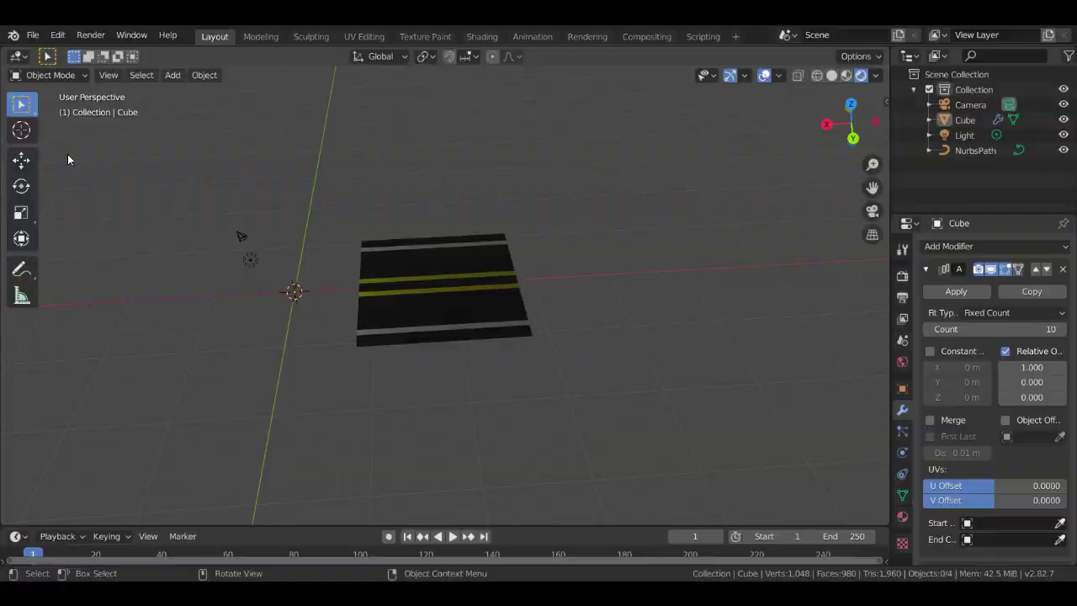
pyautogui.click(362, 104)
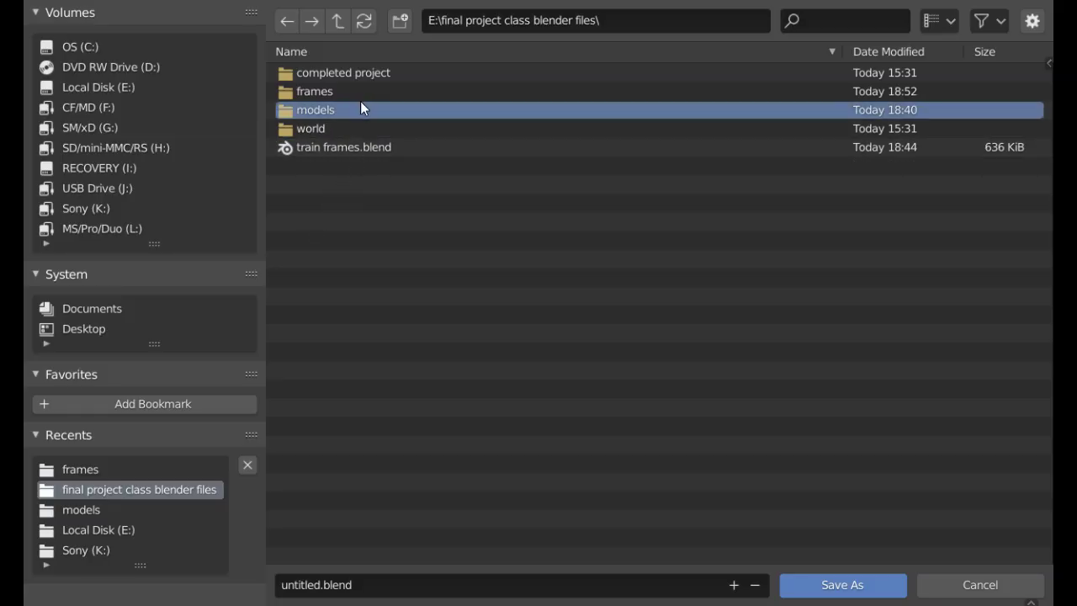
pyautogui.doubleClick(358, 110)
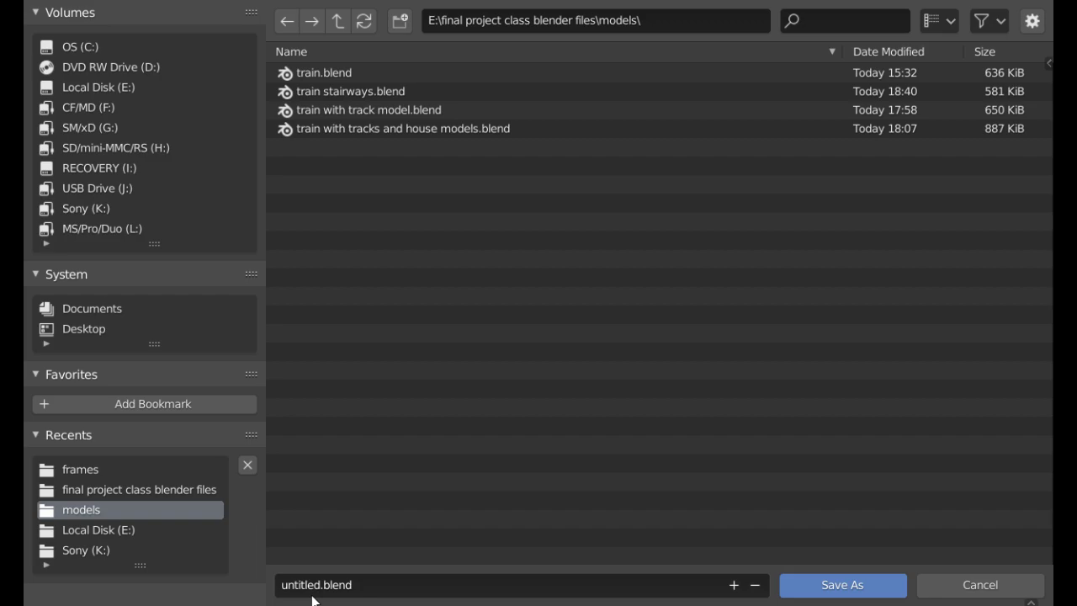
pyautogui.click(312, 586)
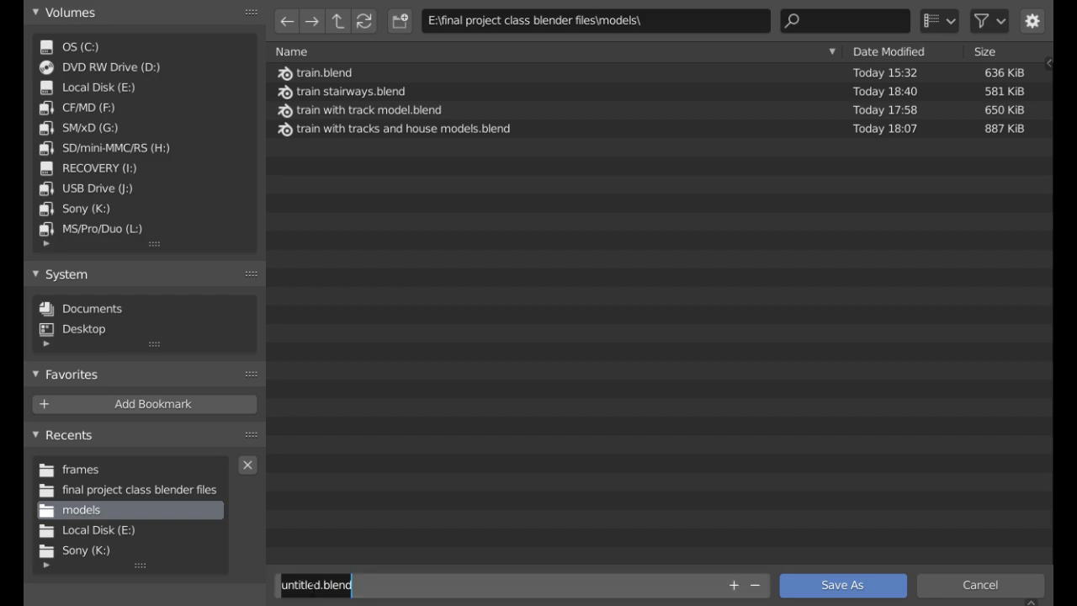
pyautogui.click(312, 587)
pyautogui.doubleClick(311, 587)
pyautogui.write('road')
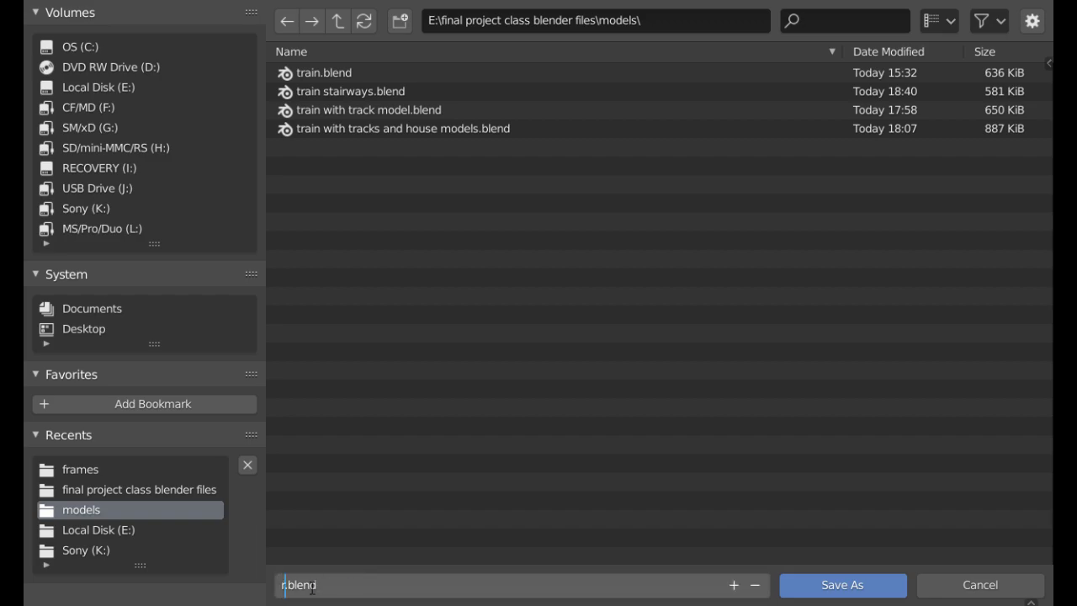
pyautogui.press('Return')
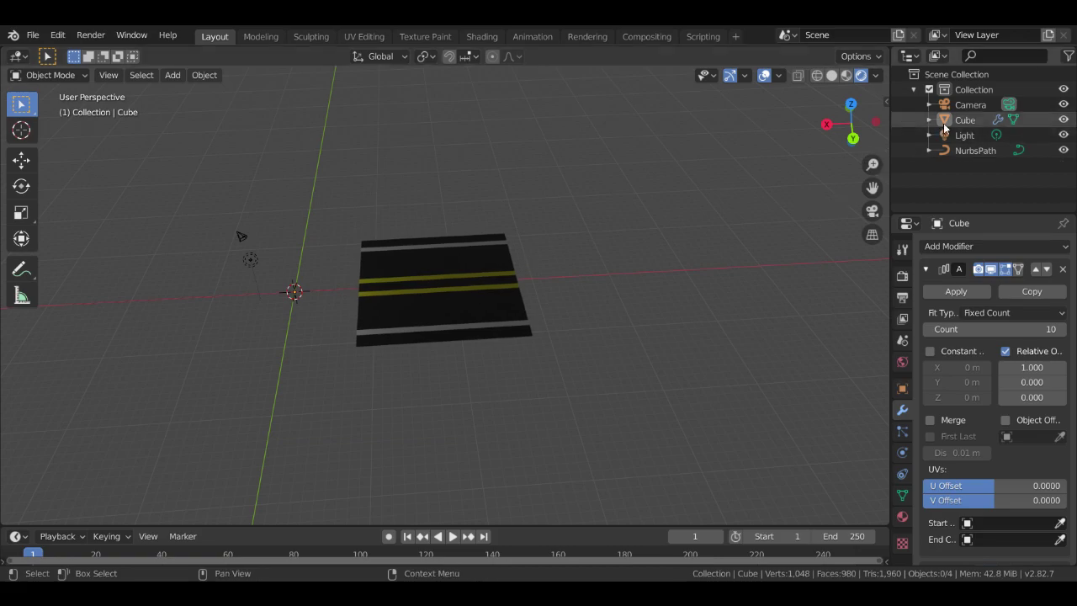
# Select the striped road slab and copy it to the clipboard
pyautogui.click(929, 119)
pyautogui.click(929, 119)
pyautogui.click(968, 119)
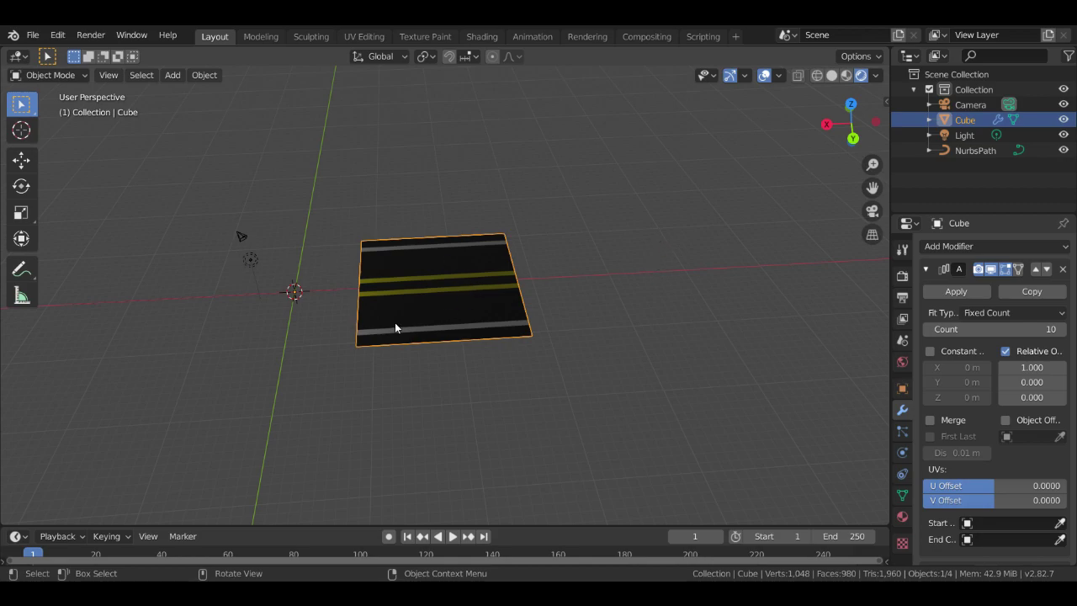
pyautogui.hotkey('ctrl', 'c')
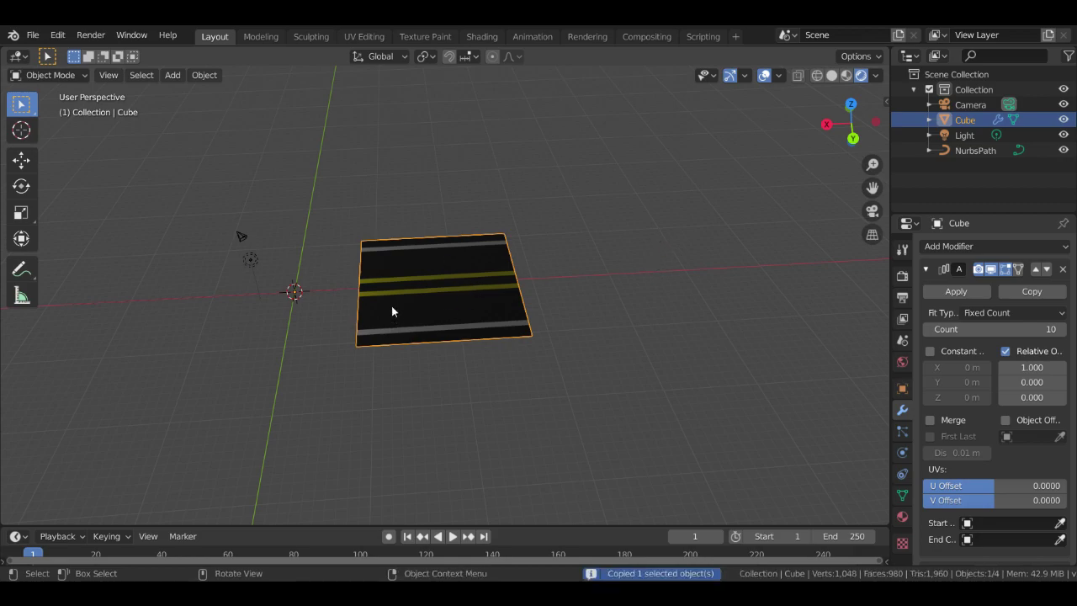
# Start a new General file without saving further changes to the road file
pyautogui.click(34, 34)
pyautogui.moveTo(54, 54)
pyautogui.click(226, 52)
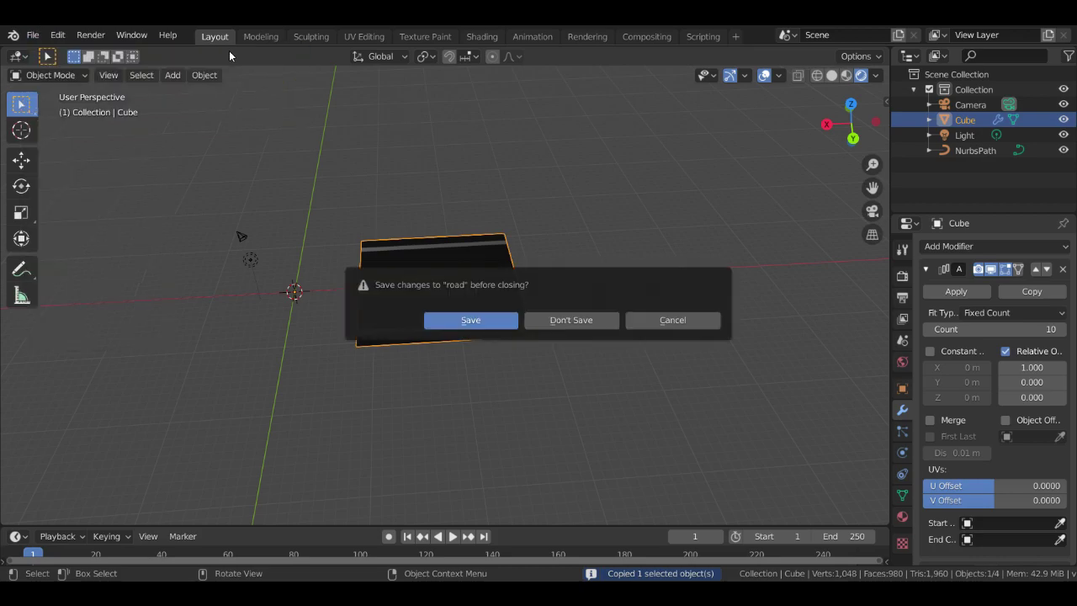
pyautogui.click(575, 324)
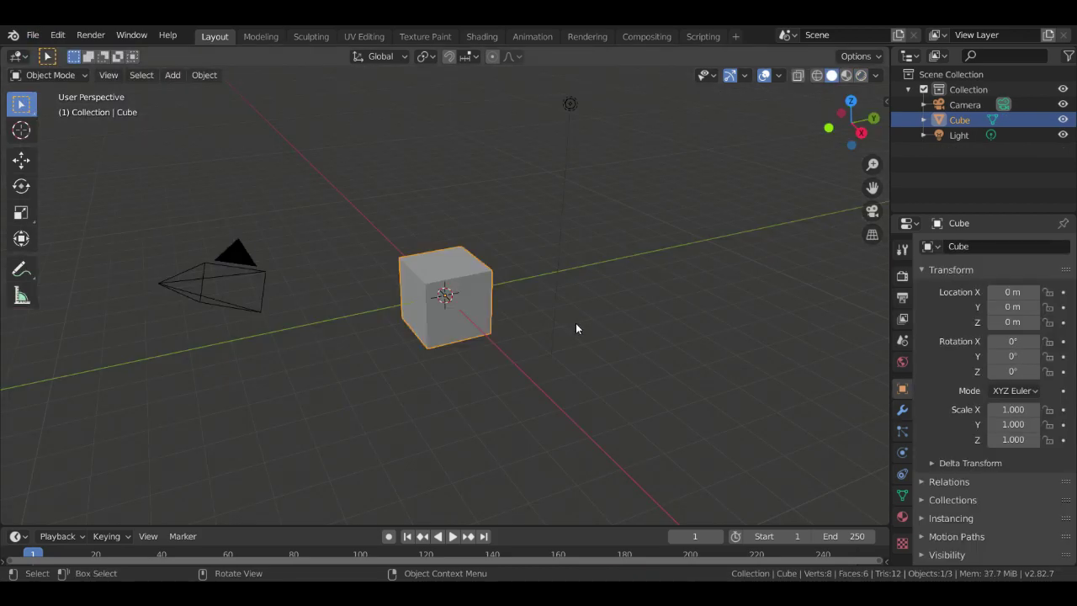
# Delete the default cube and paste the copied road into the new scene
pyautogui.press('x')
pyautogui.click(401, 254)
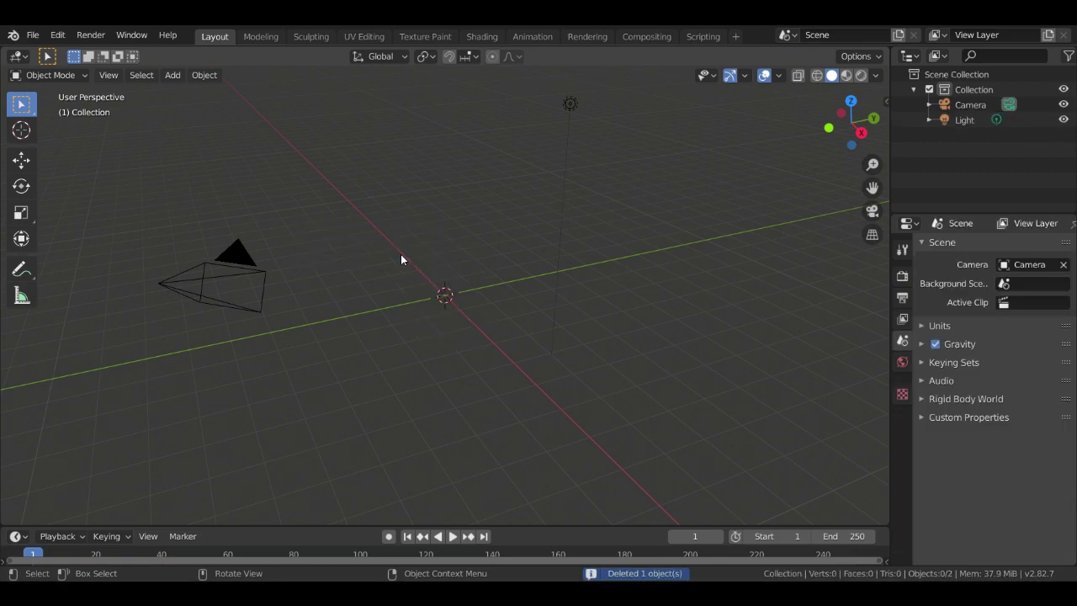
pyautogui.hotkey('ctrl', 'v')
pyautogui.scroll(-3, 408, 264)
pyautogui.moveTo(415, 274); pyautogui.dragTo(368, 286, button='middle')
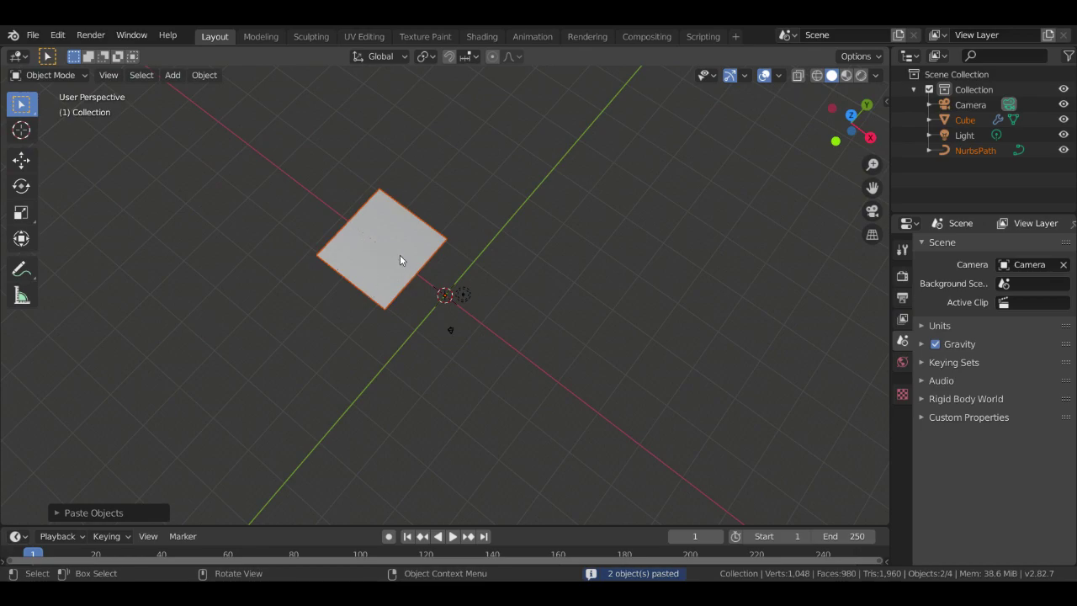
# Select the pasted road, show its material list and switch the viewport to Rendered shading
pyautogui.click(399, 259)
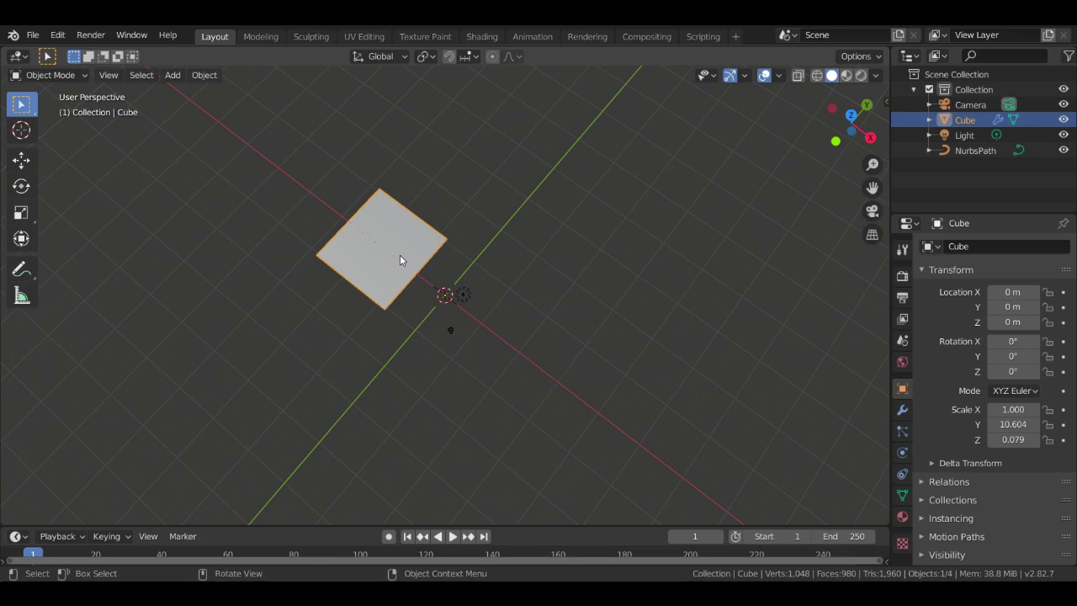
pyautogui.click(902, 516)
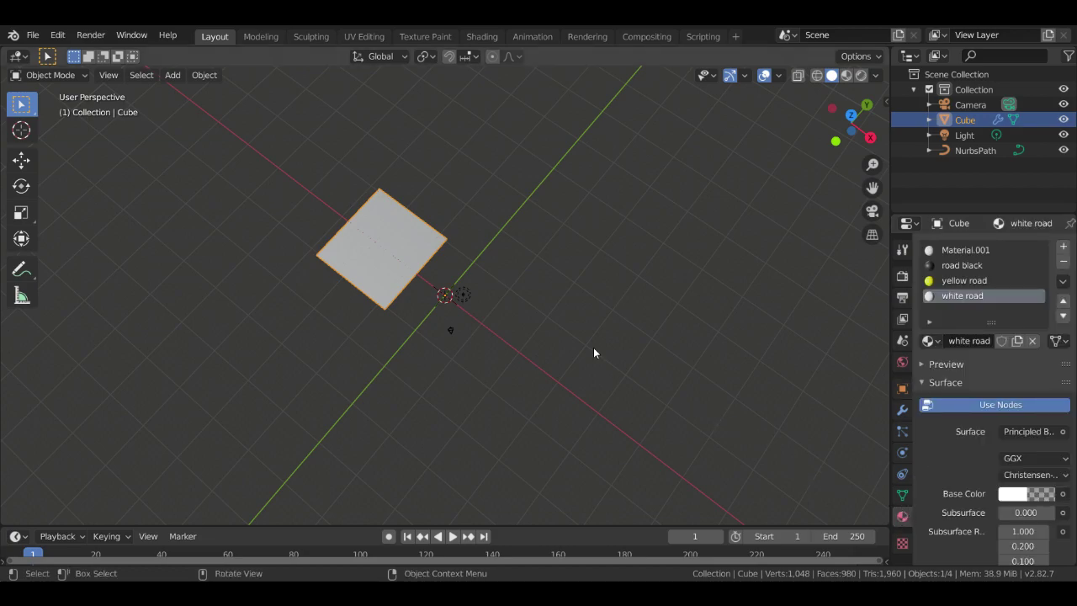
pyautogui.click(861, 75)
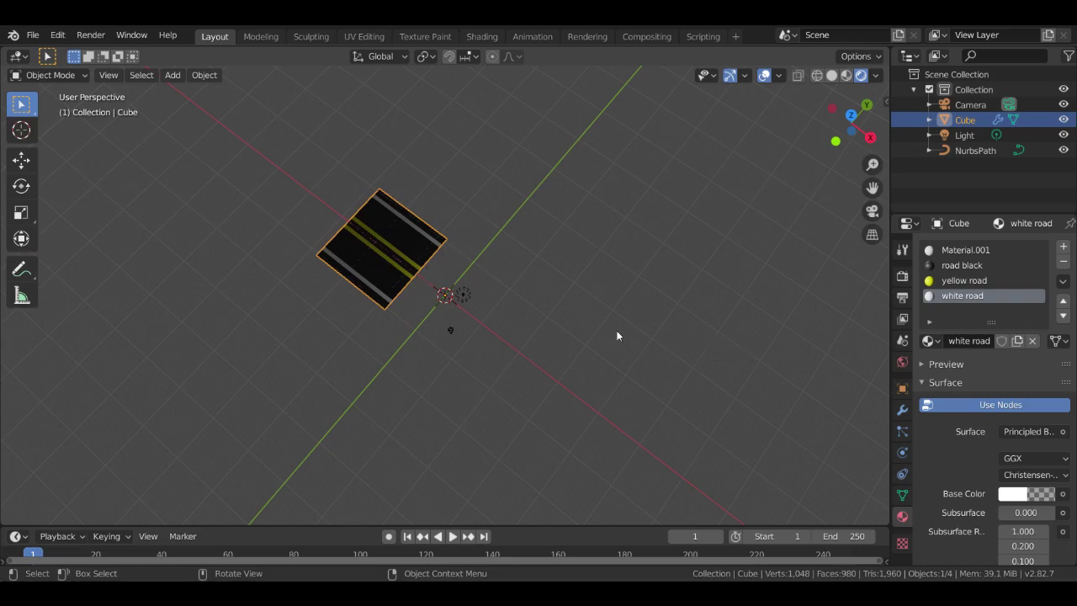
# Review the pasted road's Array and Curve modifier settings, and select its NurbsPath curve
pyautogui.click(902, 474)
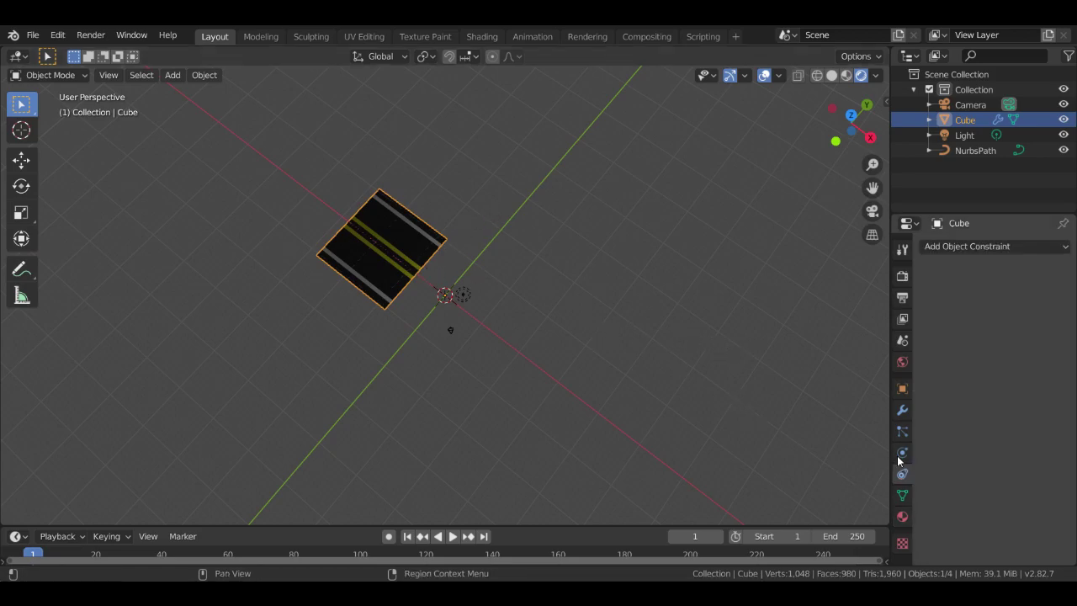
pyautogui.click(902, 453)
pyautogui.click(902, 410)
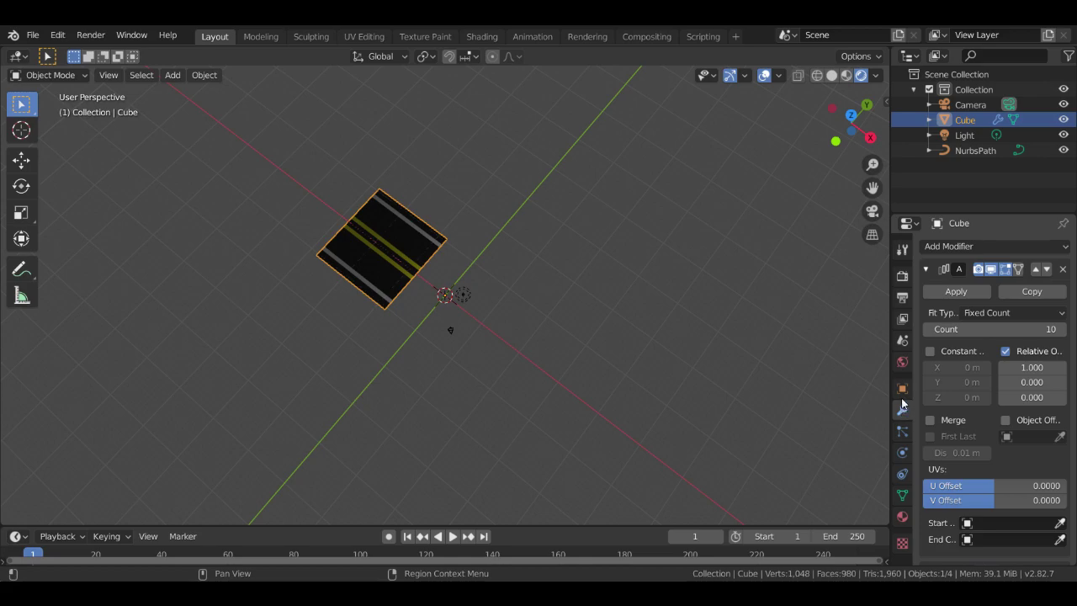
pyautogui.scroll(-5, 949, 379)
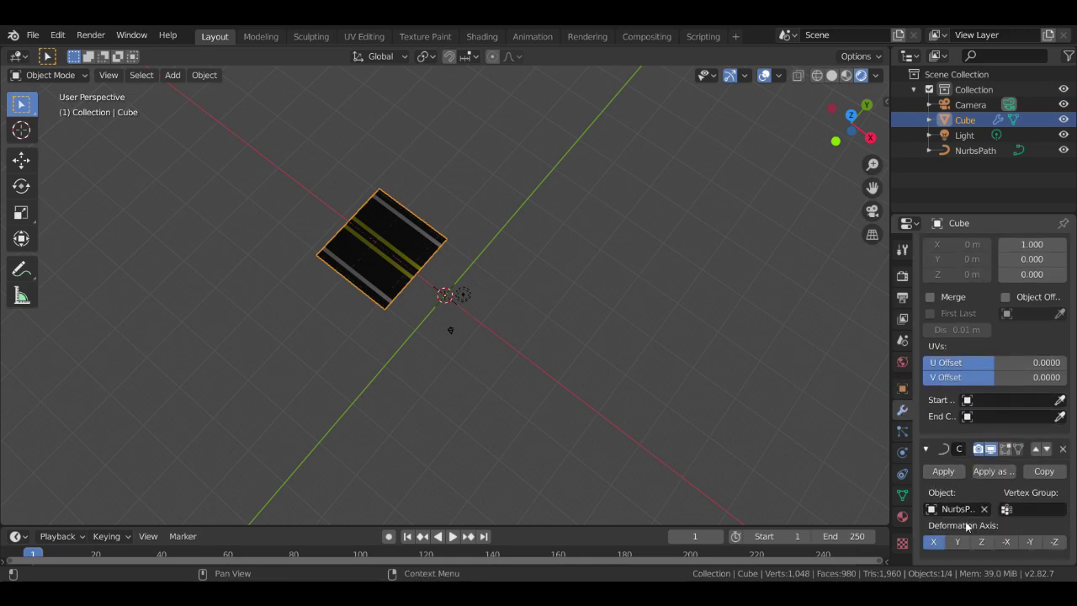
pyautogui.click(967, 151)
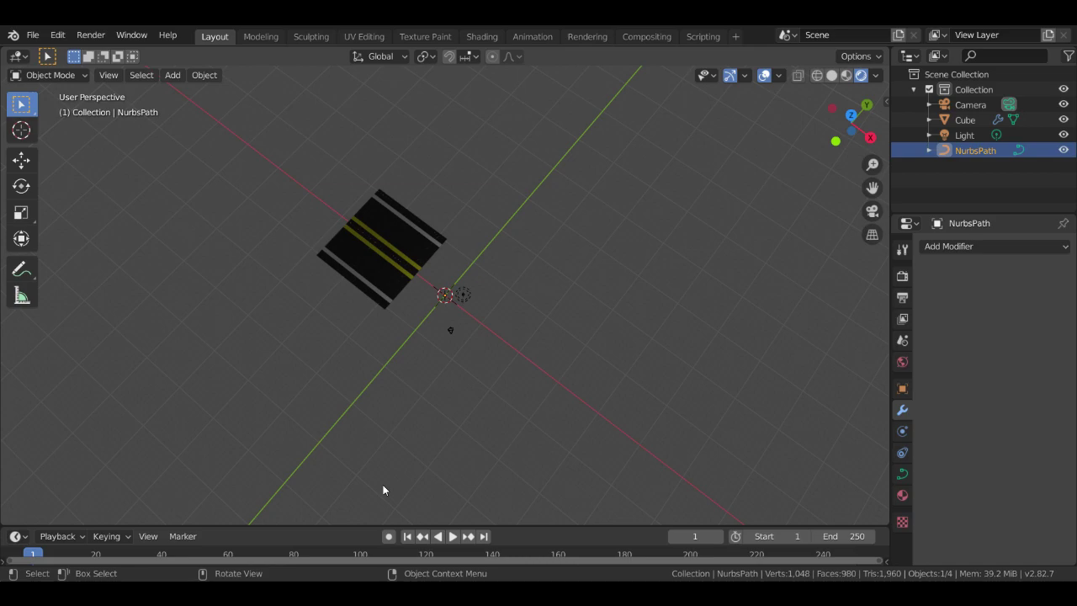
# Select the pasted road and inspect its stripe materials and surface from close up, farther away and a low angle
pyautogui.click(360, 265)
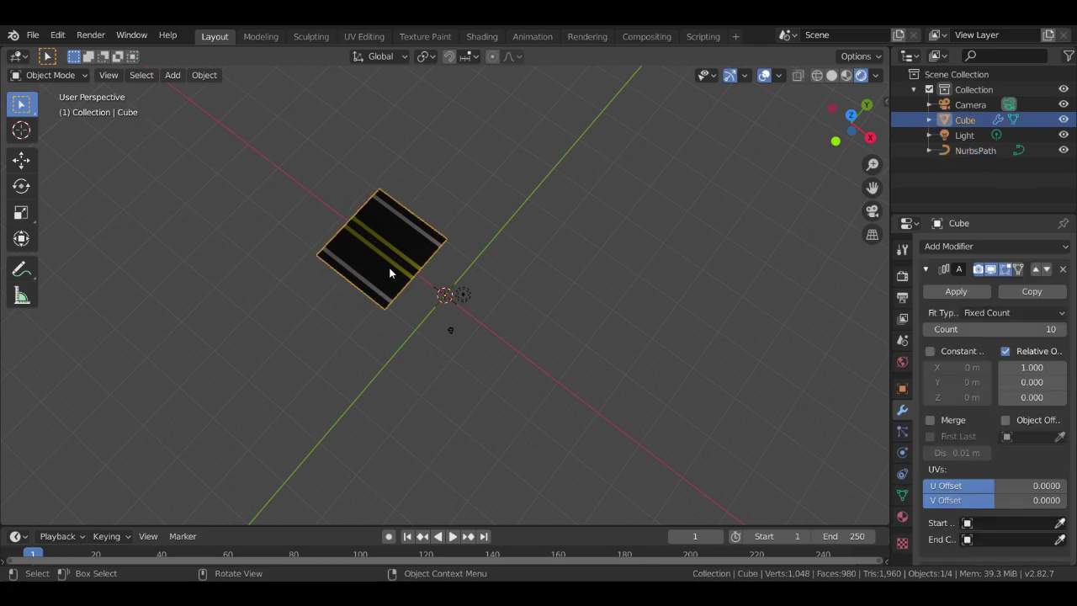
pyautogui.press('KP_Decimal')
pyautogui.moveTo(721, 332); pyautogui.dragTo(644, 262, button='middle')
pyautogui.scroll(5, 645, 262)
pyautogui.scroll(-6, 615, 303)
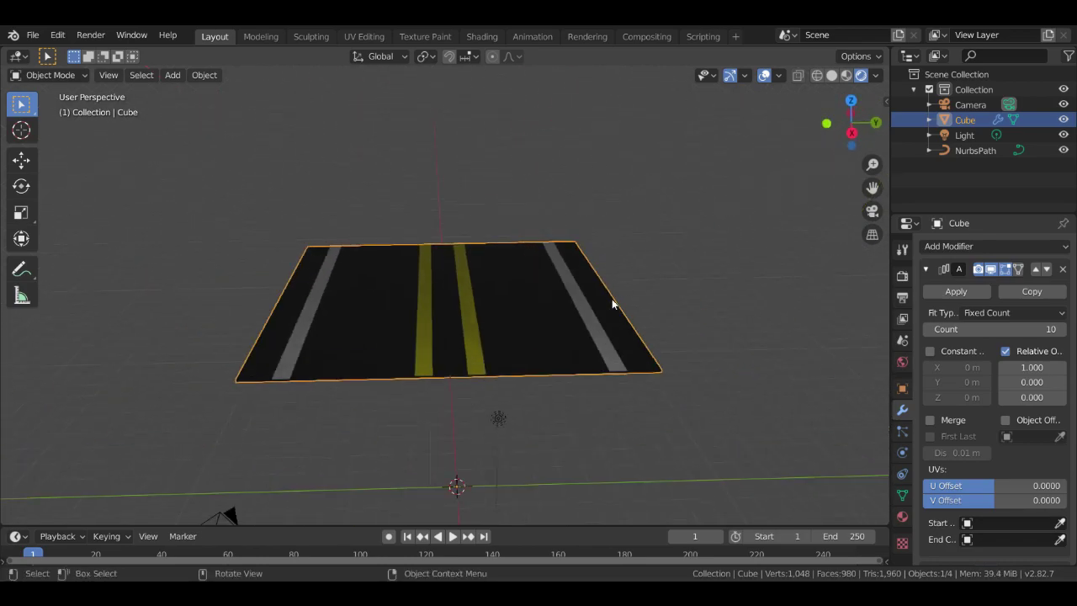
pyautogui.scroll(4, 614, 302)
pyautogui.scroll(-2, 614, 301)
pyautogui.scroll(3, 521, 342)
pyautogui.scroll(-5, 537, 341)
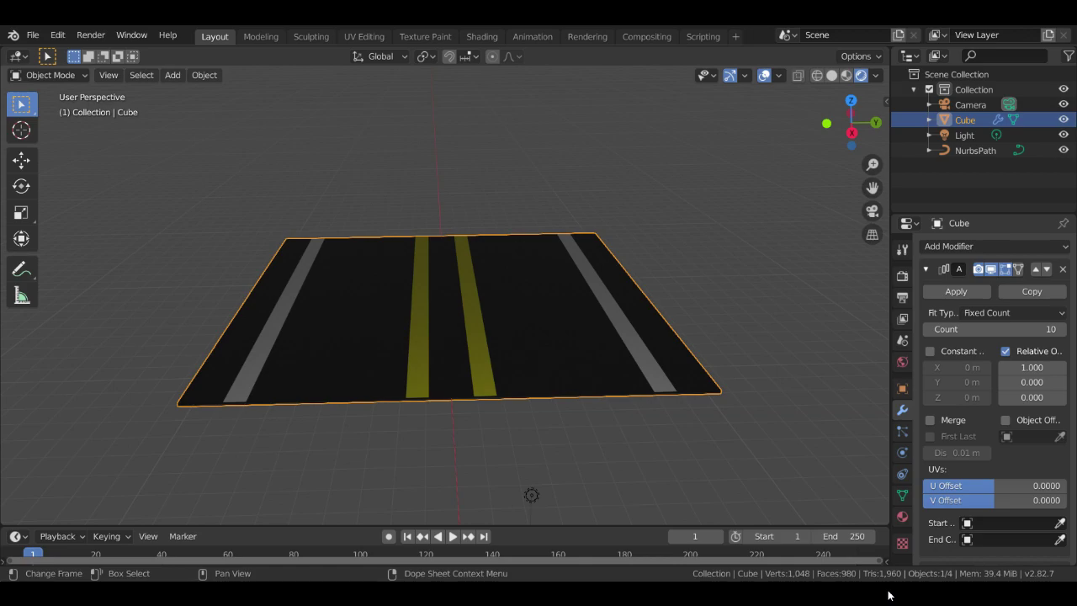
pyautogui.scroll(-5, 469, 332)
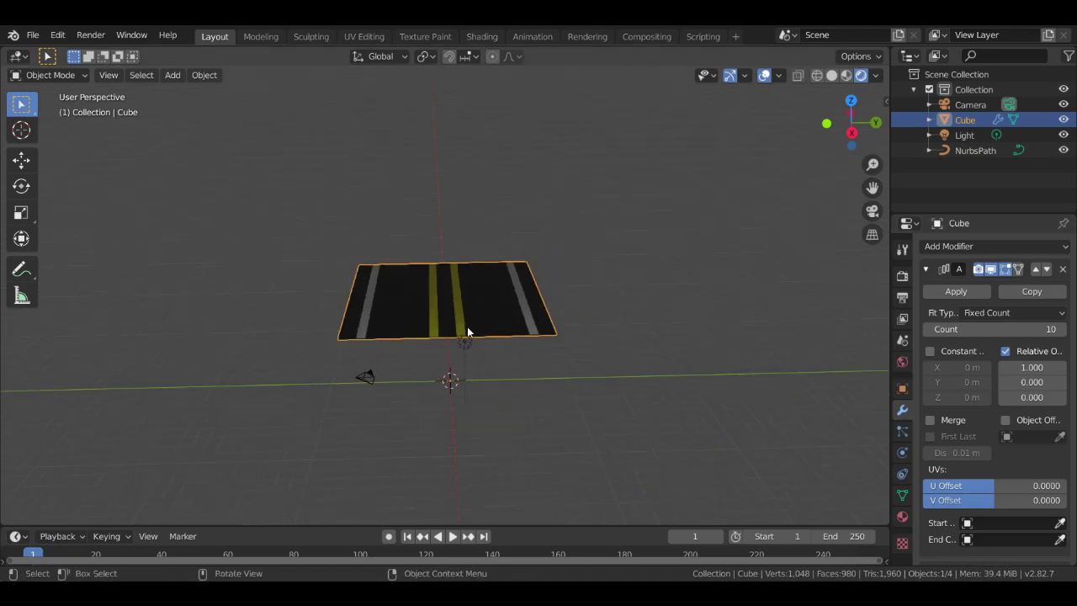
pyautogui.moveTo(560, 340); pyautogui.dragTo(693, 337, button='middle')
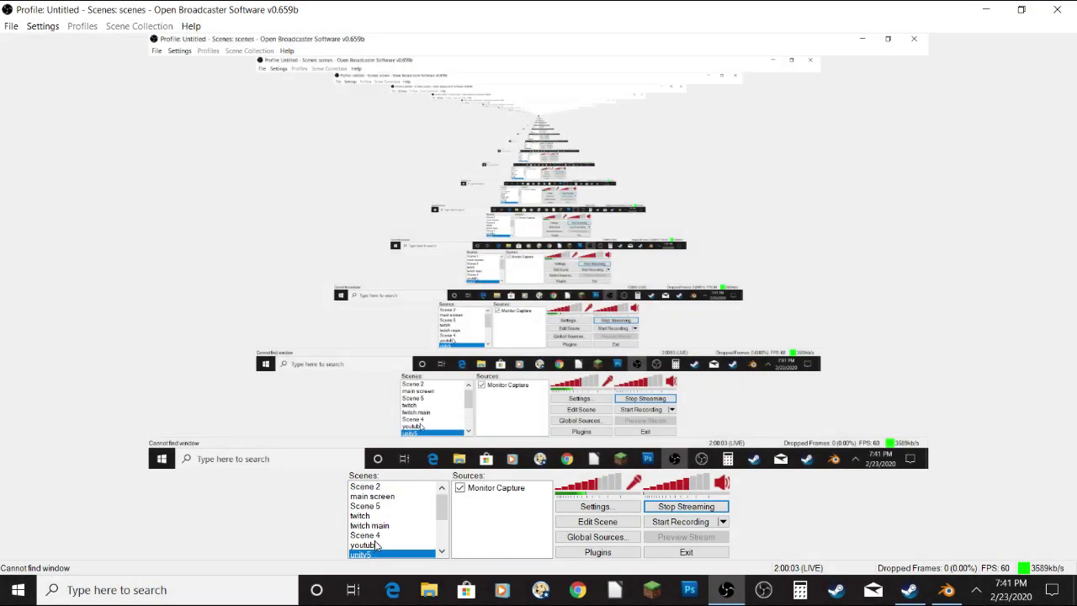
pyautogui.scroll(-2, 377, 543)
pyautogui.scroll(-2, 378, 543)
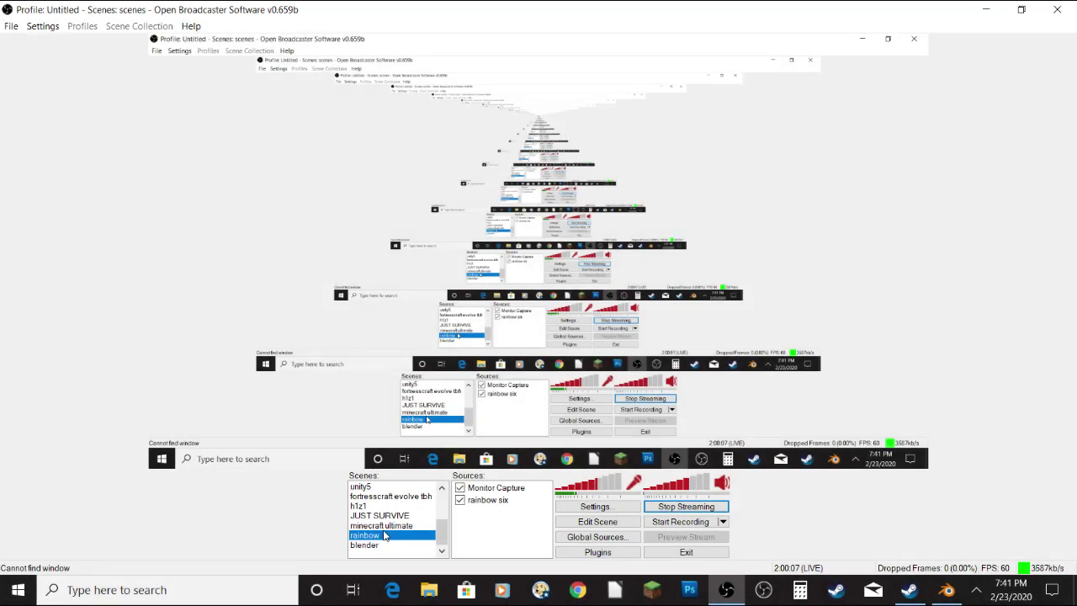
pyautogui.click(380, 529)
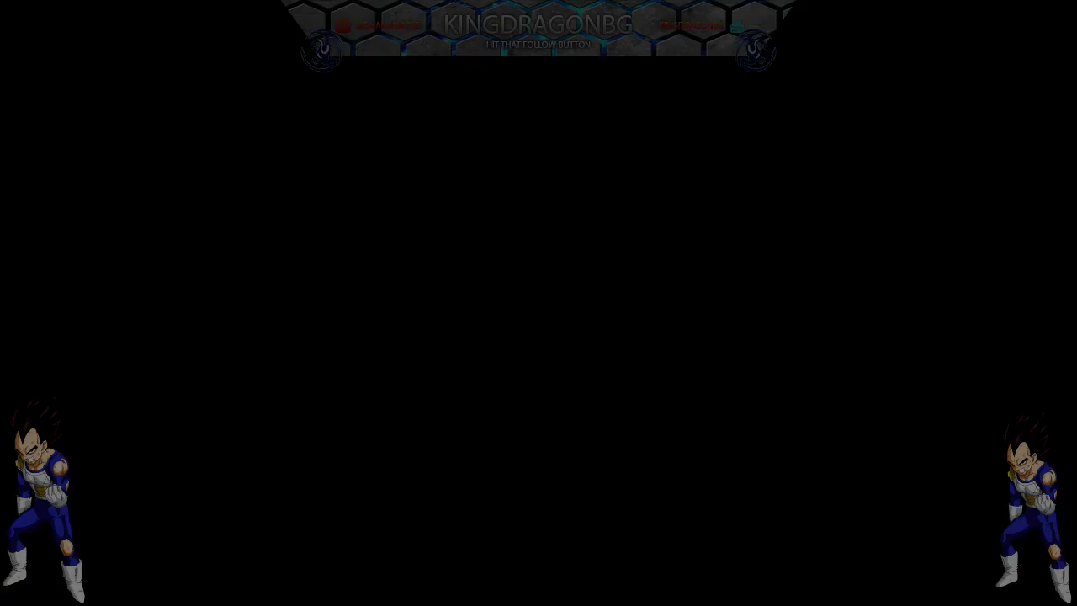